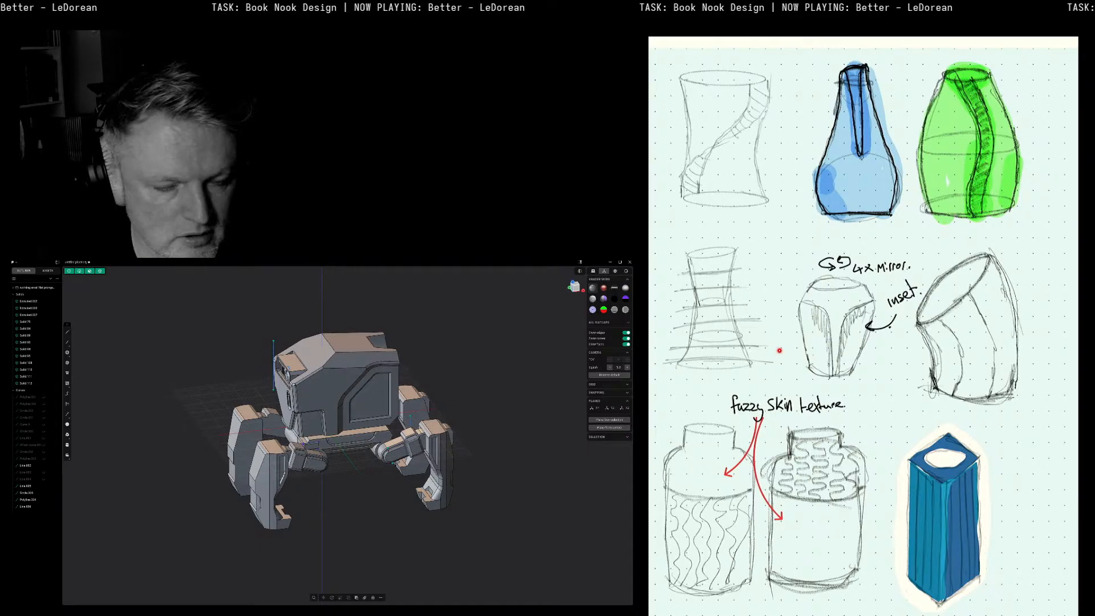
# Step: Examine the vase concept sketches and the "Possible Nook Concept" building sketch with its annotations
pyautogui.scroll(3, 909, 326)
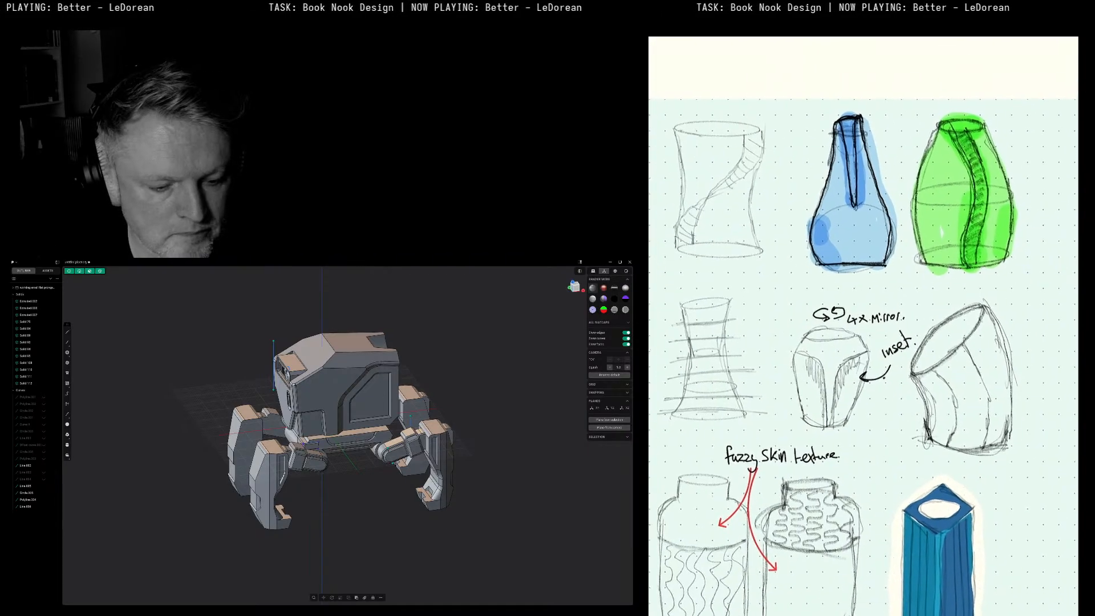
pyautogui.scroll(2, 863, 325)
pyautogui.scroll(-4, 864, 325)
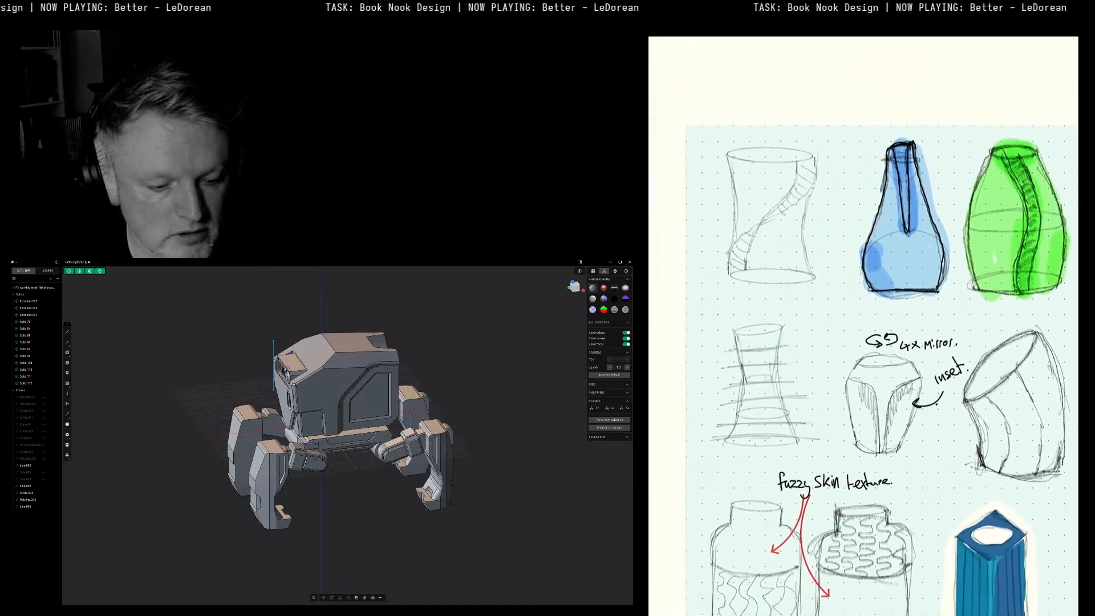
pyautogui.scroll(1, 863, 325)
pyautogui.scroll(4, 980, 245)
pyautogui.scroll(-2, 980, 245)
pyautogui.scroll(-3, 864, 335)
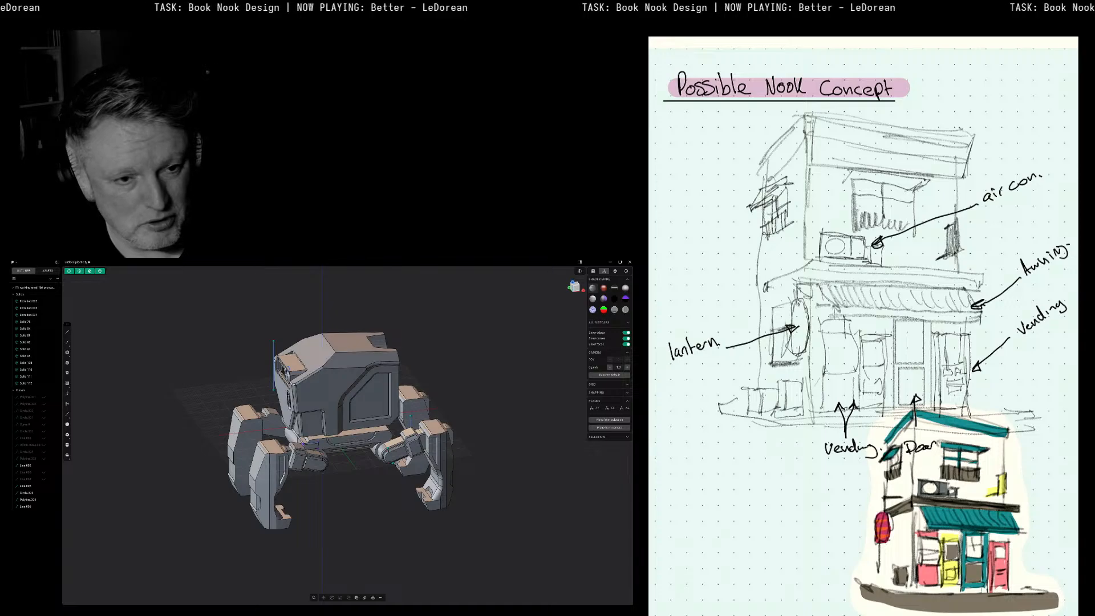
pyautogui.scroll(4, 863, 326)
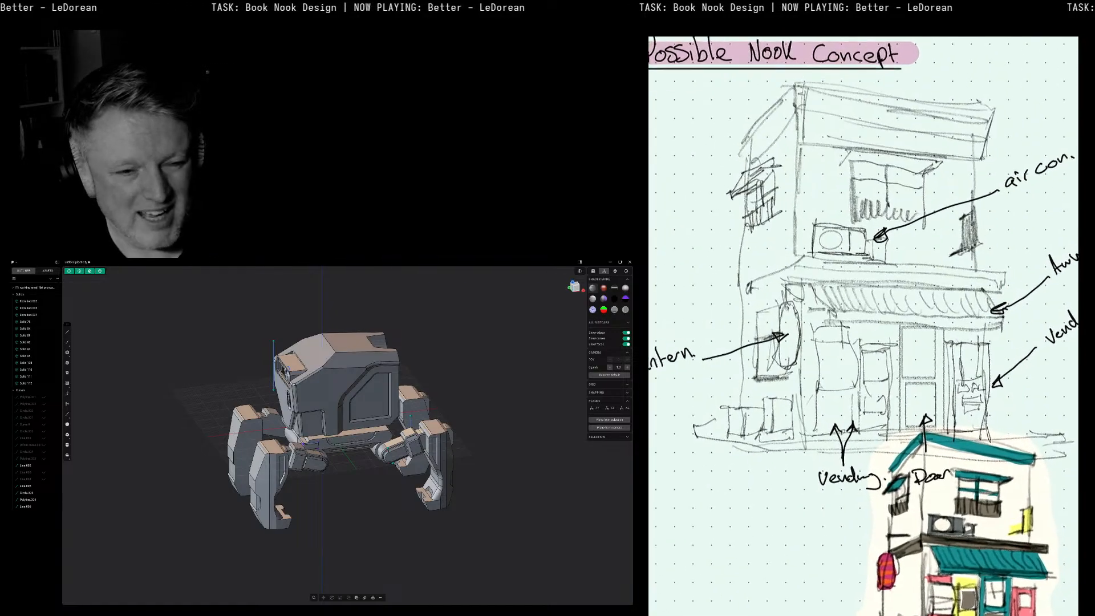
pyautogui.scroll(-2, 767, 412)
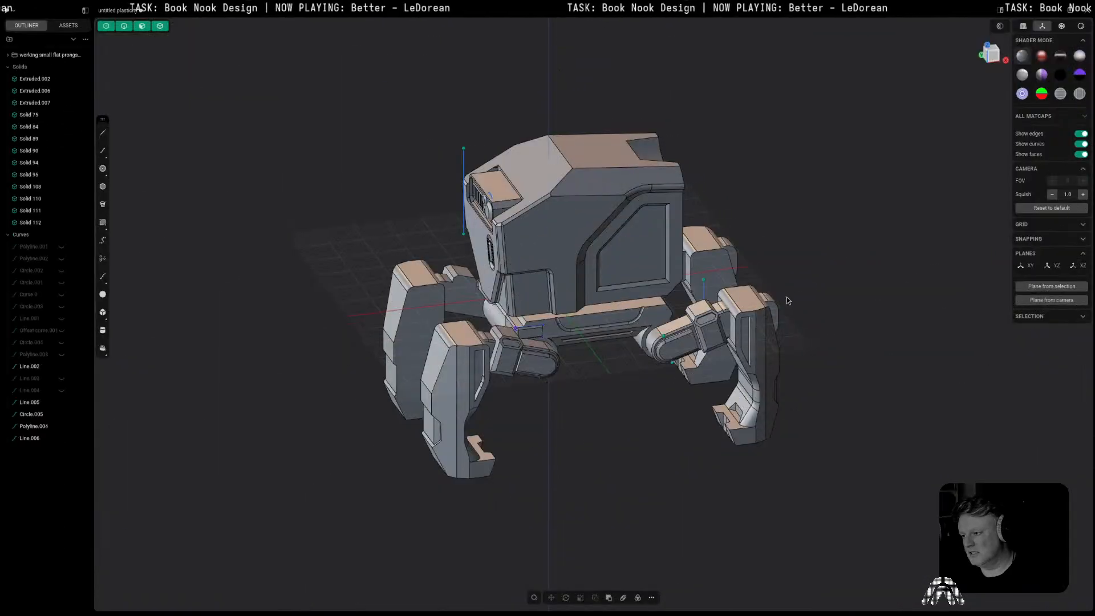
# Step: Examine the four-legged robot model's body and legs in perspective and from the front view
pyautogui.moveTo(469, 442)
pyautogui.mouseDown(button='middle')
pyautogui.moveTo(534, 423)
pyautogui.moveTo(476, 432)
pyautogui.mouseUp(button='middle')
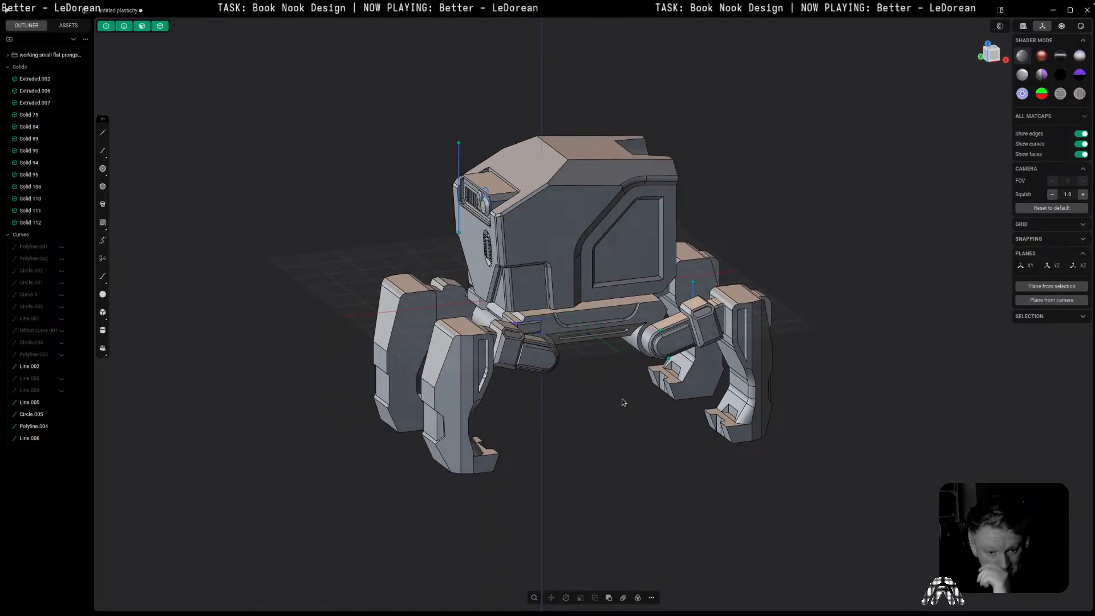
pyautogui.moveTo(595, 458); pyautogui.dragTo(559, 439, button='middle')
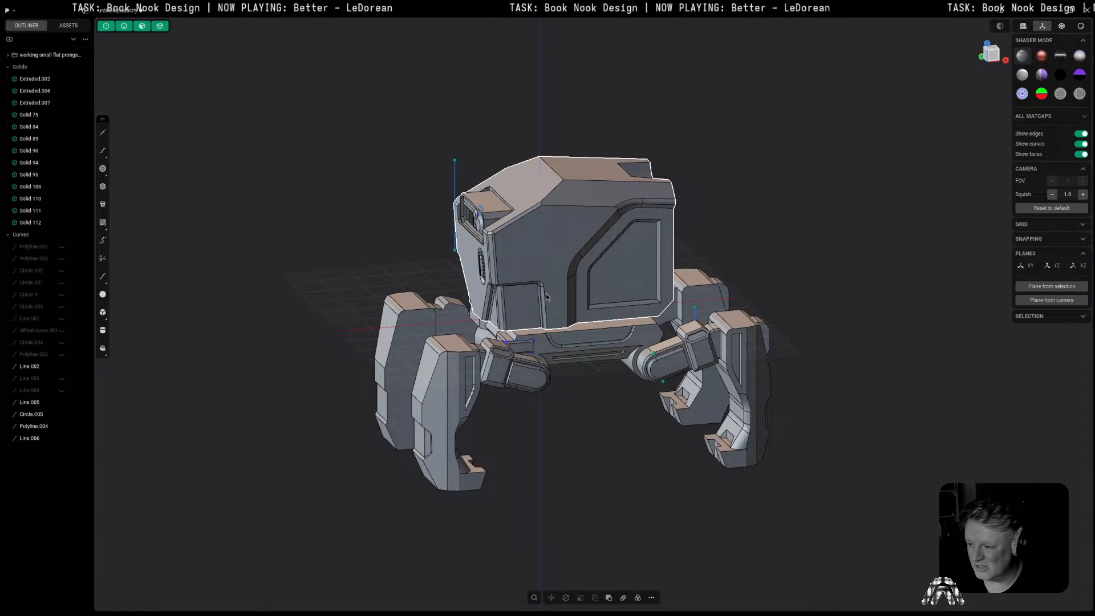
pyautogui.moveTo(555, 442); pyautogui.dragTo(593, 414, button='middle')
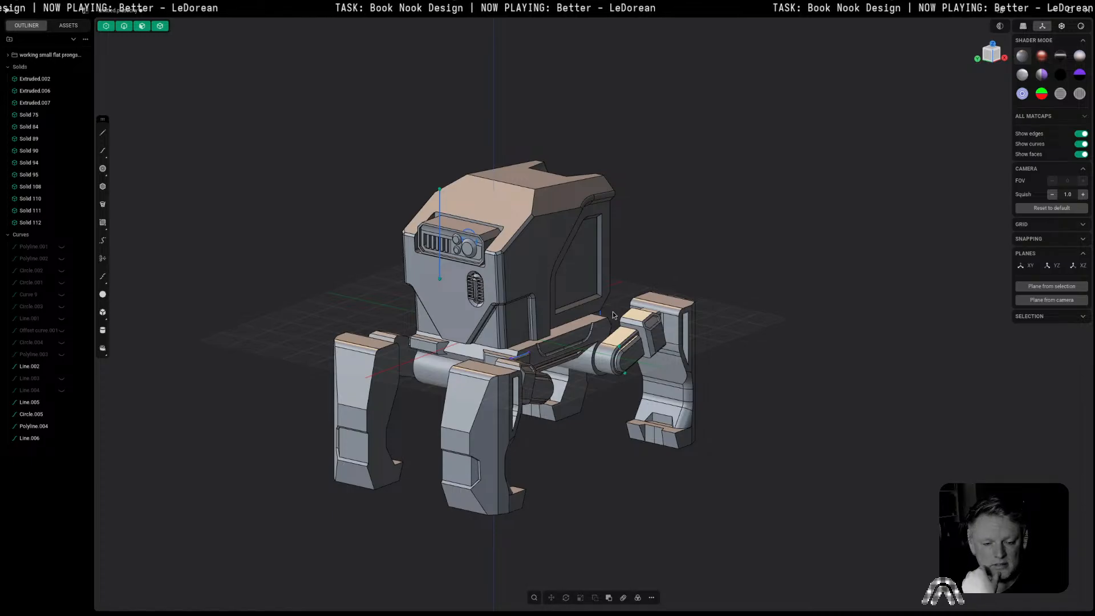
pyautogui.keyDown('shift'); pyautogui.moveTo(740, 269); pyautogui.dragTo(913, 293, button='middle'); pyautogui.keyUp('shift')
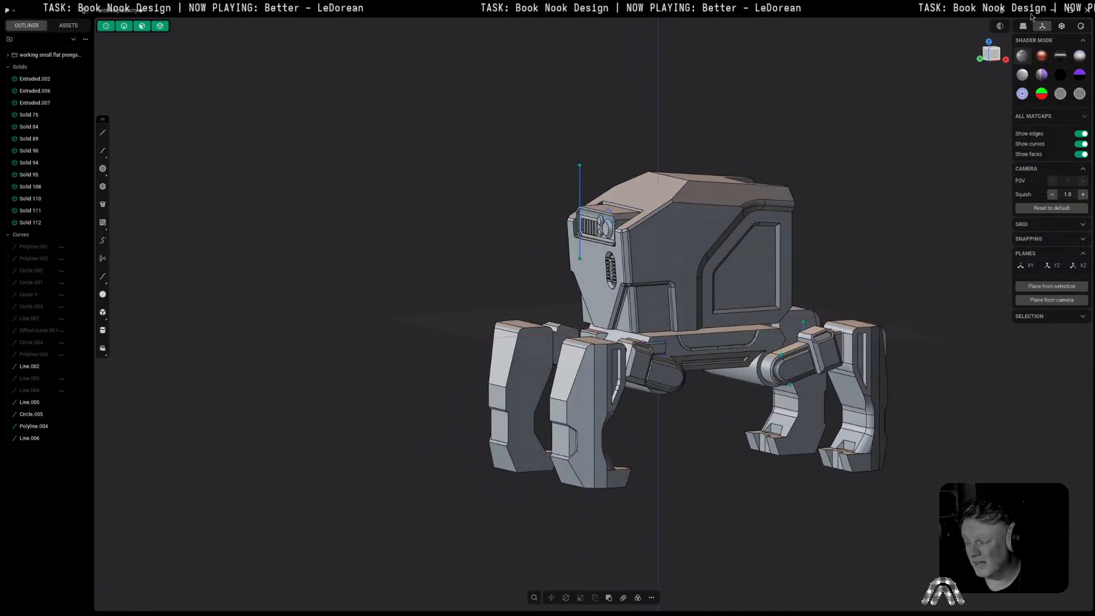
pyautogui.click(1002, 59)
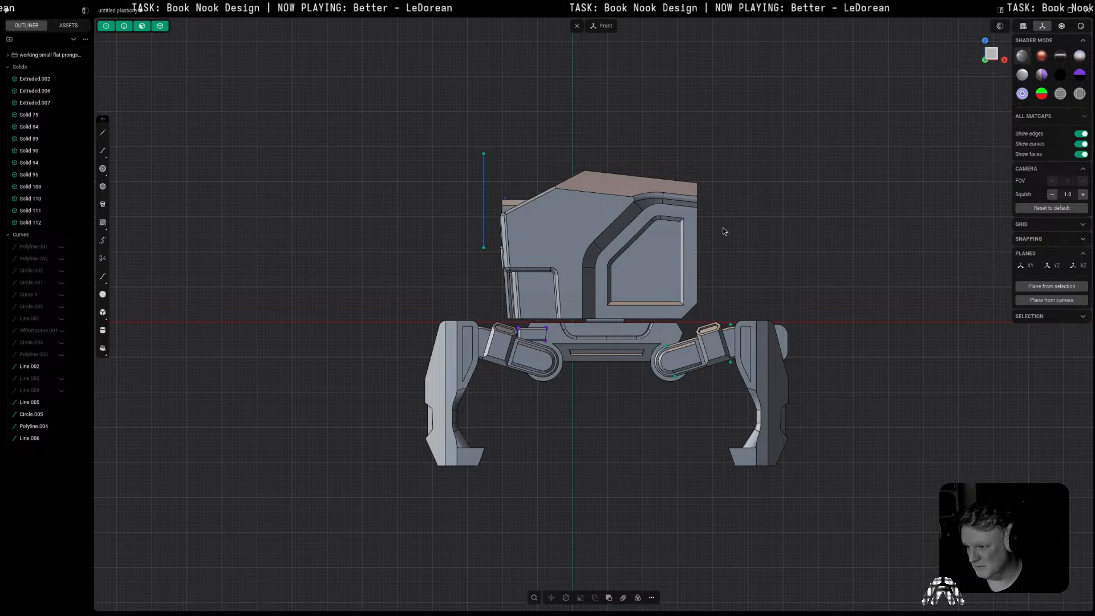
pyautogui.keyDown('shift'); pyautogui.moveTo(723, 231); pyautogui.dragTo(688, 229, button='middle'); pyautogui.keyUp('shift')
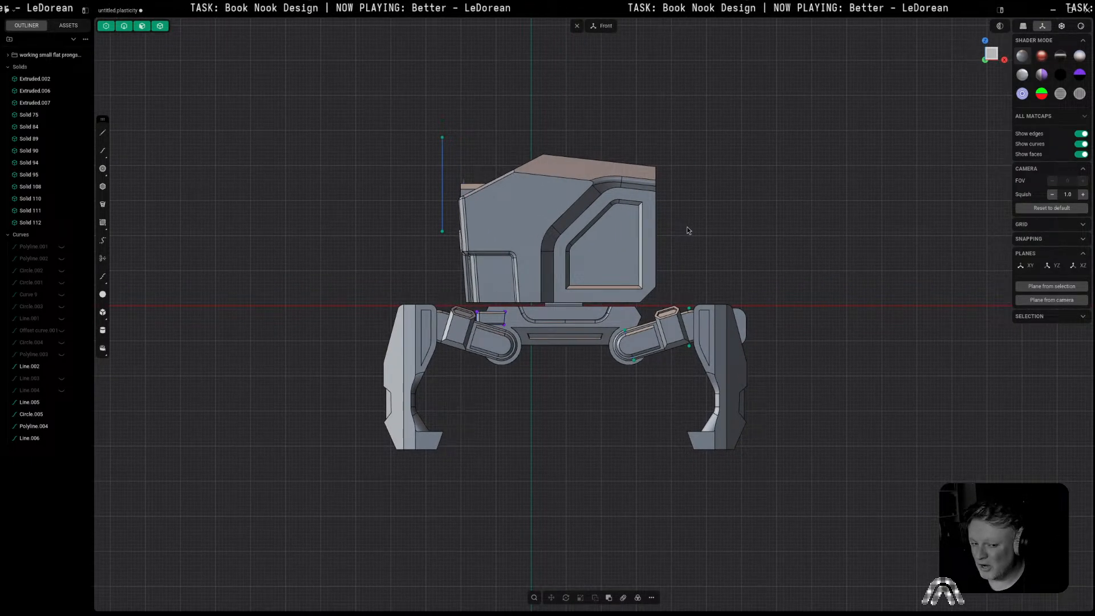
pyautogui.moveTo(678, 249); pyautogui.dragTo(865, 344, button='middle')
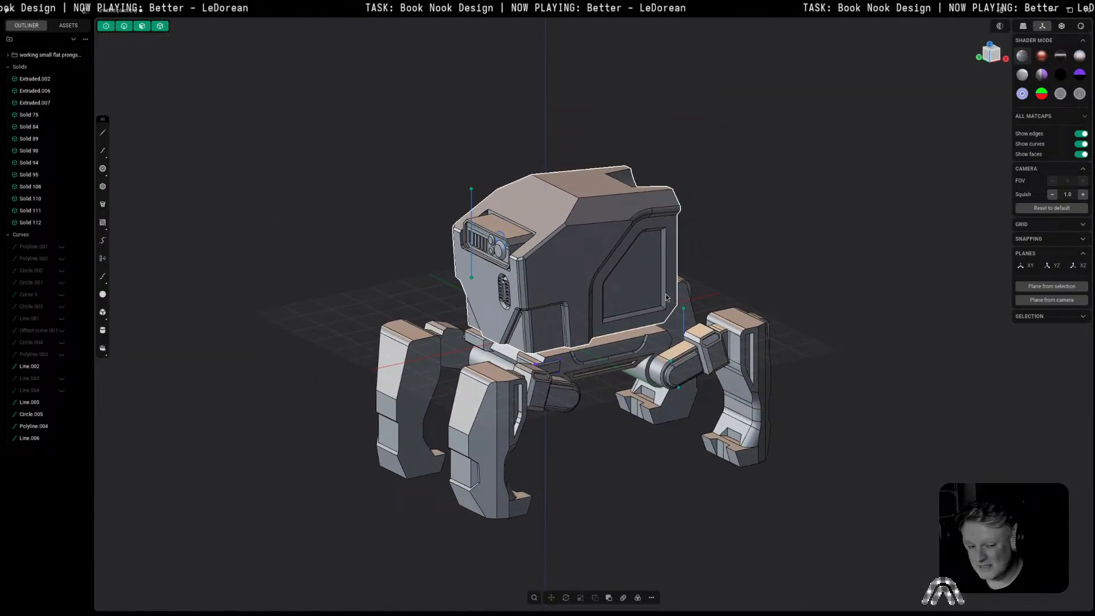
pyautogui.click(996, 59)
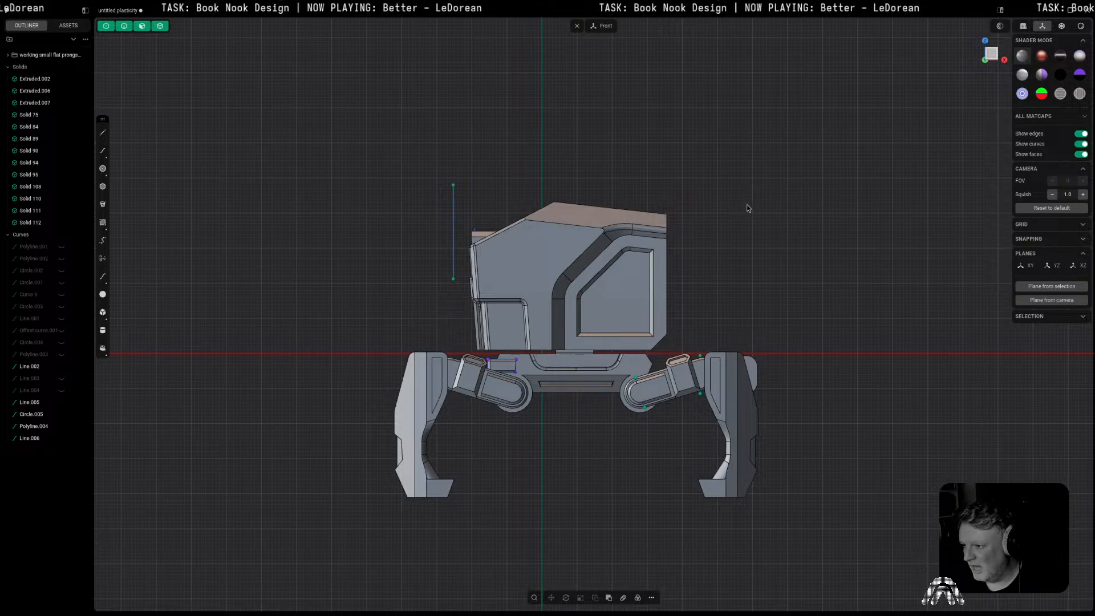
pyautogui.keyDown('shift'); pyautogui.moveTo(752, 205); pyautogui.dragTo(773, 203, button='middle'); pyautogui.keyUp('shift')
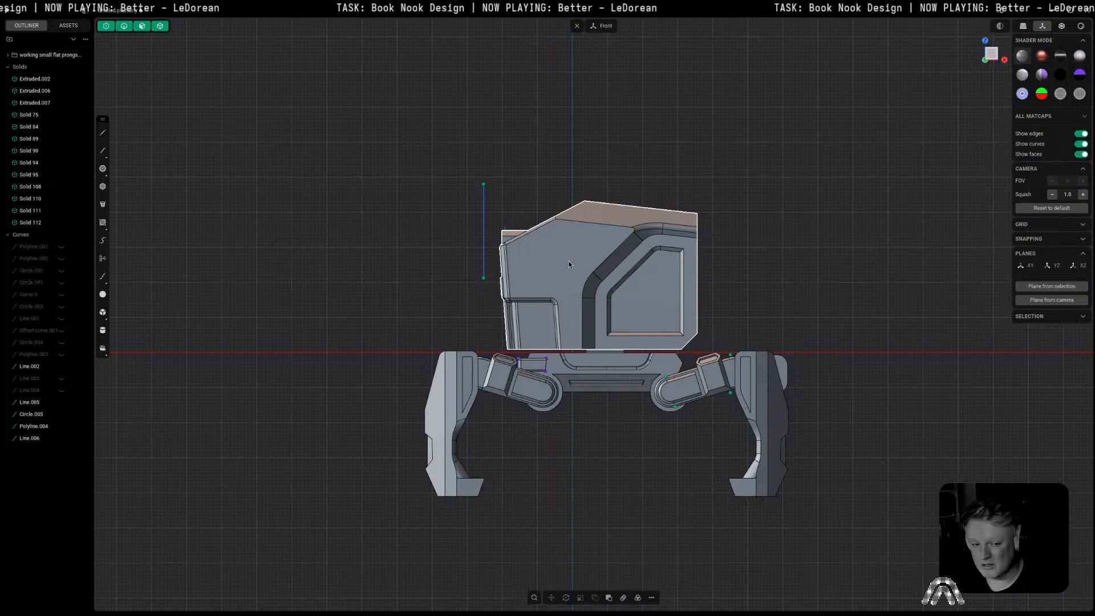
pyautogui.keyDown('shift'); pyautogui.moveTo(552, 255); pyautogui.dragTo(563, 250, button='middle'); pyautogui.keyUp('shift')
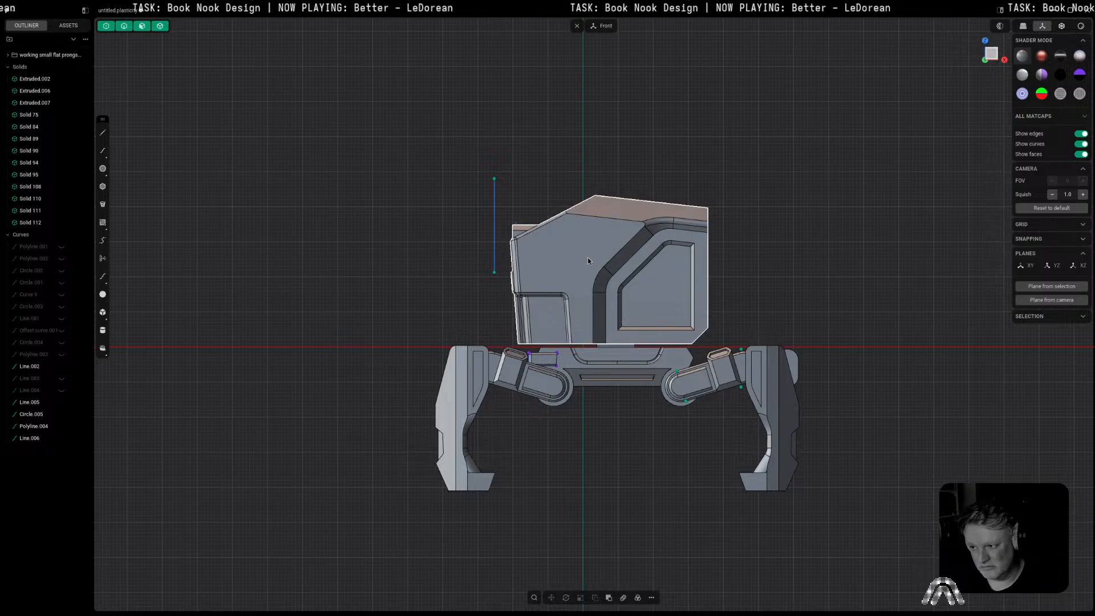
pyautogui.moveTo(569, 261)
pyautogui.mouseDown(button='middle')
pyautogui.moveTo(545, 243)
pyautogui.moveTo(583, 263)
pyautogui.mouseUp(button='middle')
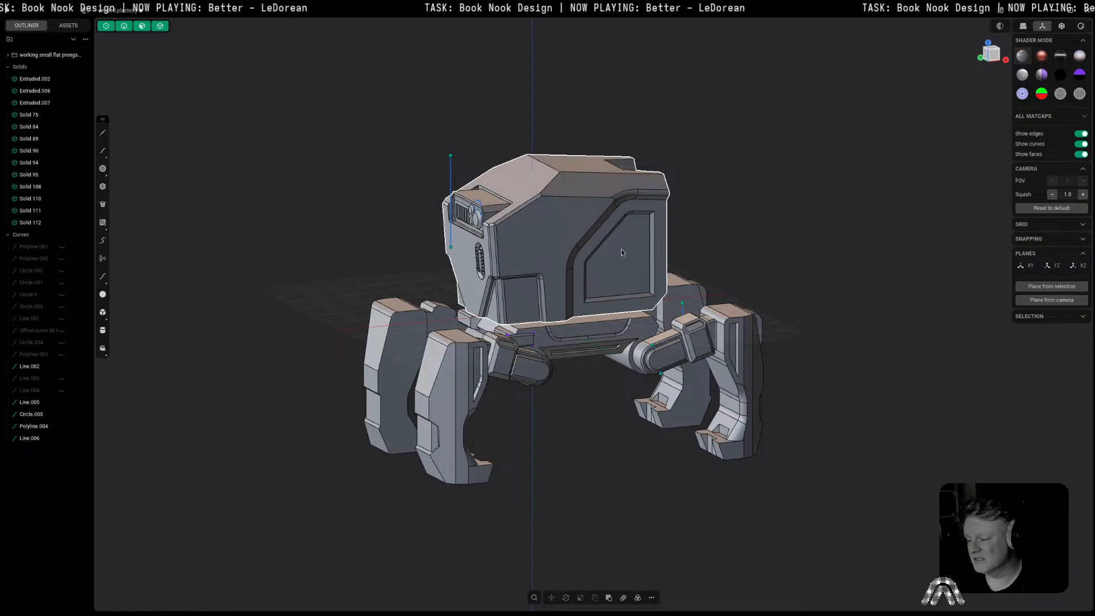
pyautogui.keyDown('shift'); pyautogui.moveTo(706, 237); pyautogui.dragTo(756, 238, button='middle'); pyautogui.keyUp('shift')
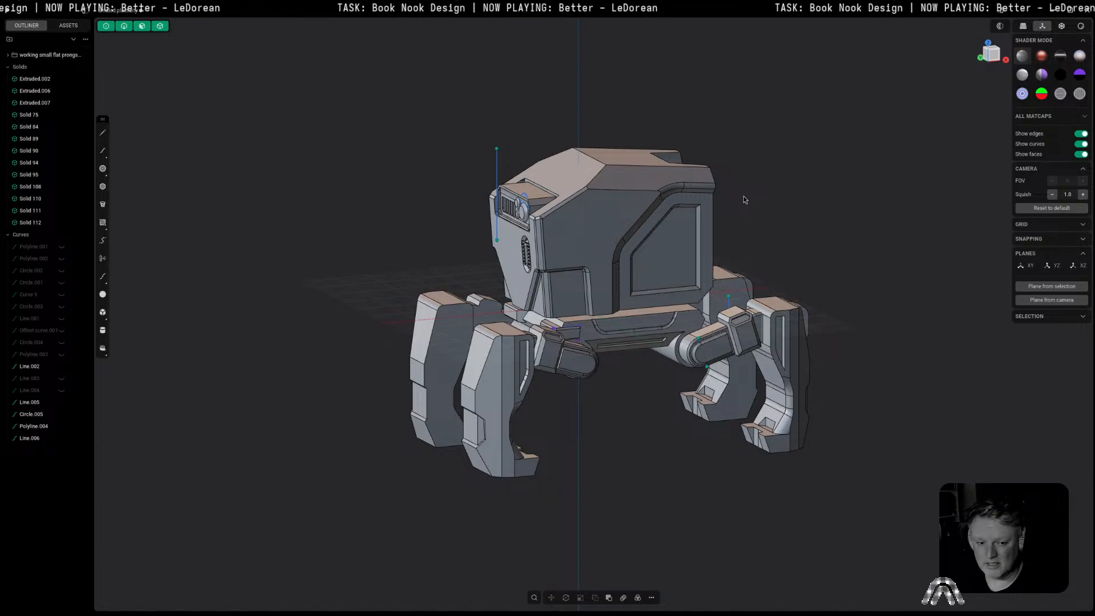
pyautogui.click(982, 60)
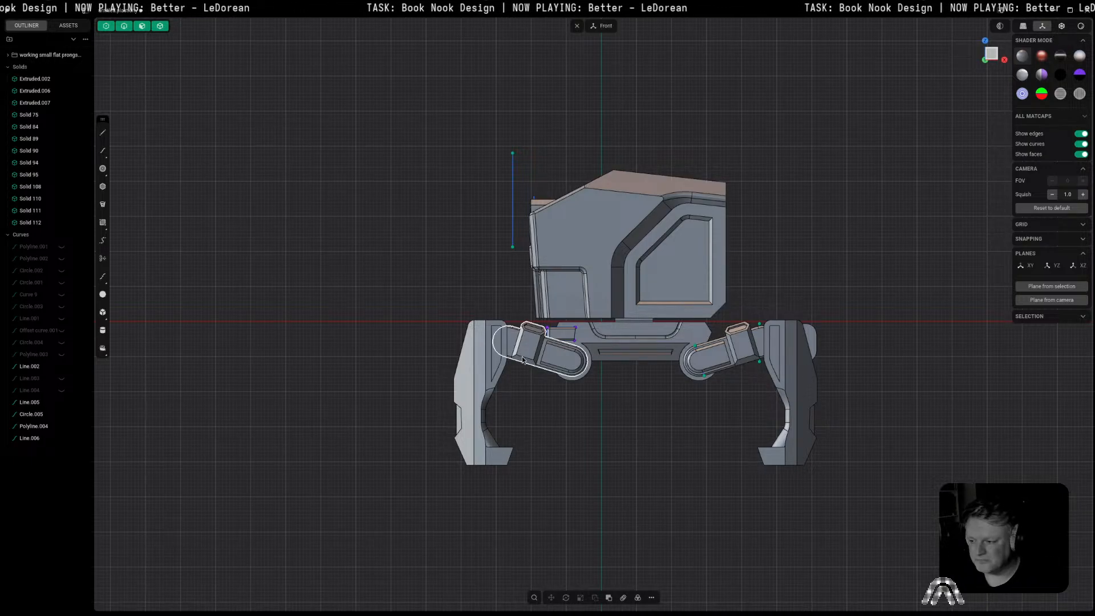
pyautogui.keyDown('shift'); pyautogui.moveTo(649, 376); pyautogui.dragTo(636, 381, button='middle'); pyautogui.keyUp('shift')
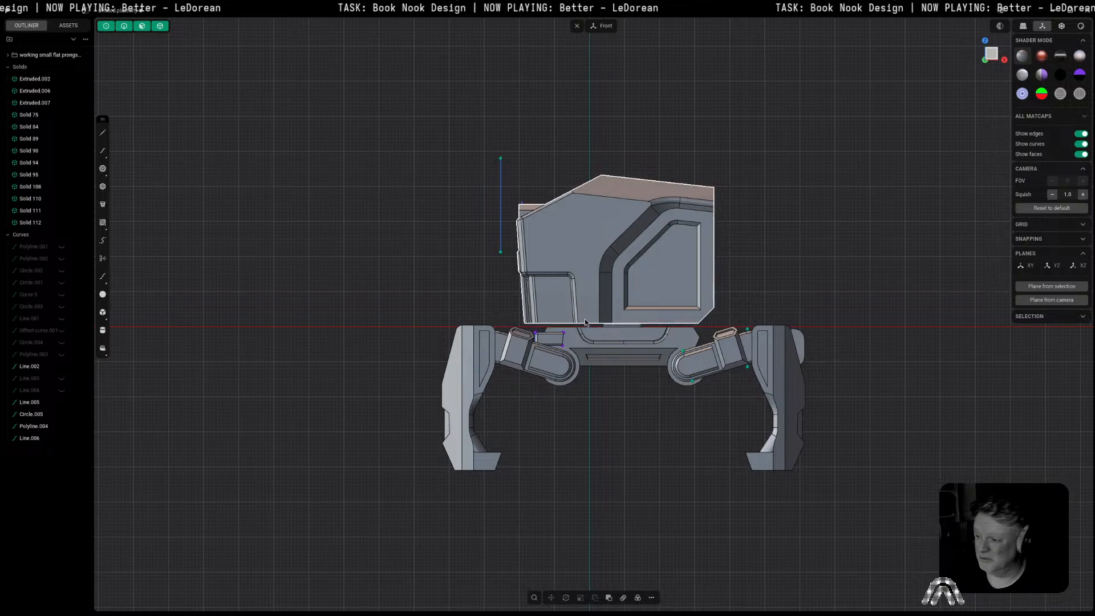
pyautogui.keyDown('shift'); pyautogui.moveTo(794, 237); pyautogui.dragTo(780, 245, button='middle'); pyautogui.keyUp('shift')
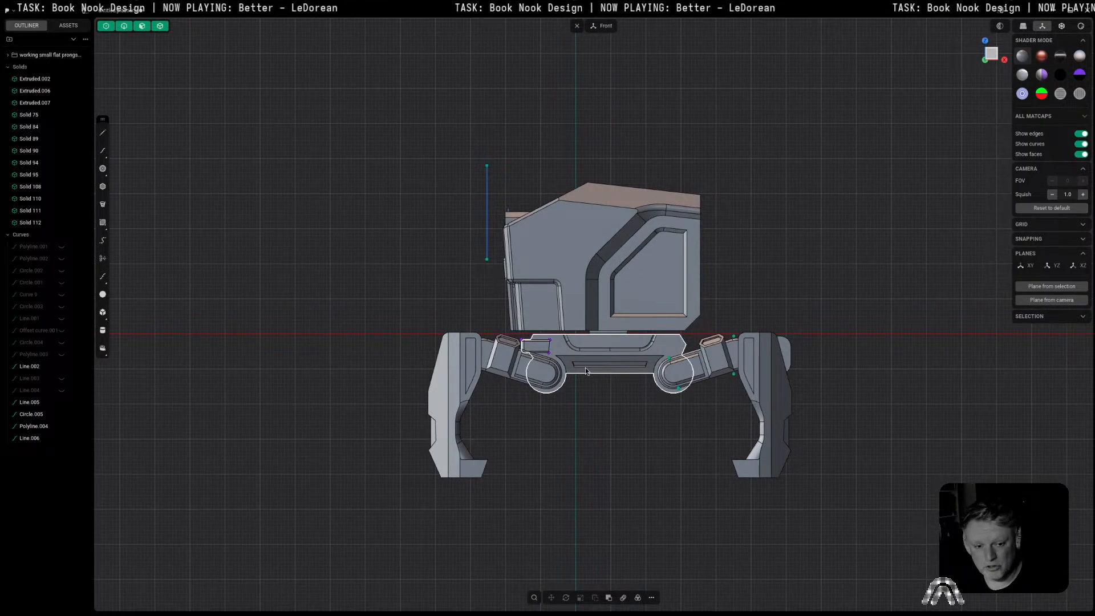
# Step: Try to delete the recessed panel face on the side of the robot's lower chassis
pyautogui.scroll(4, 583, 361)
pyautogui.moveTo(583, 359); pyautogui.dragTo(619, 370, button='middle')
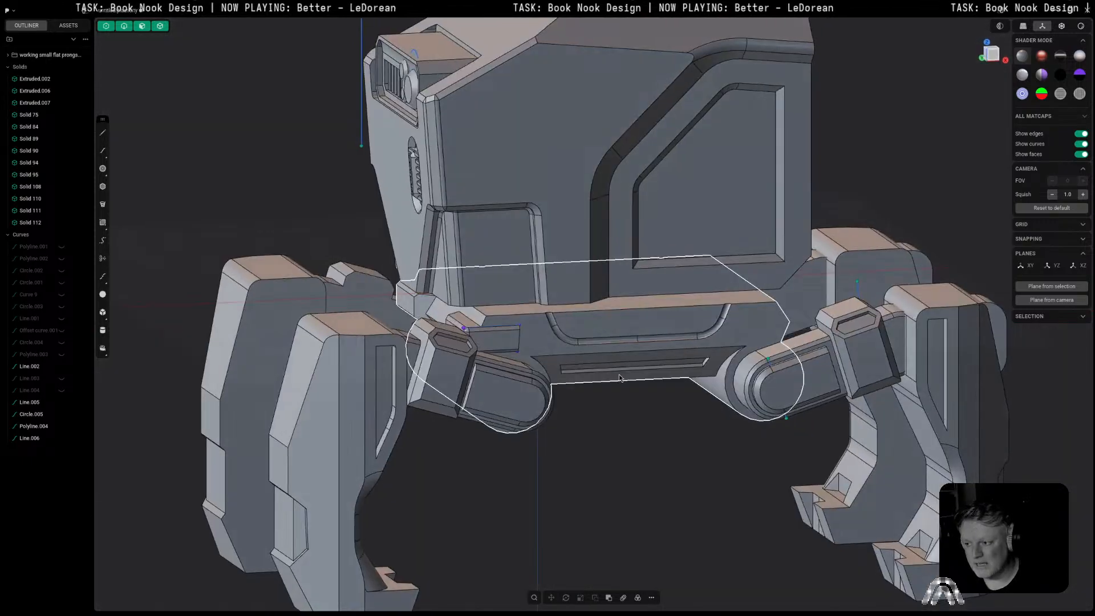
pyautogui.scroll(5, 614, 296)
pyautogui.press('3')
pyautogui.click(614, 292)
pyautogui.press('Delete')
pyautogui.moveTo(615, 296); pyautogui.dragTo(565, 308, button='middle')
pyautogui.hotkey('ctrl', 'z')
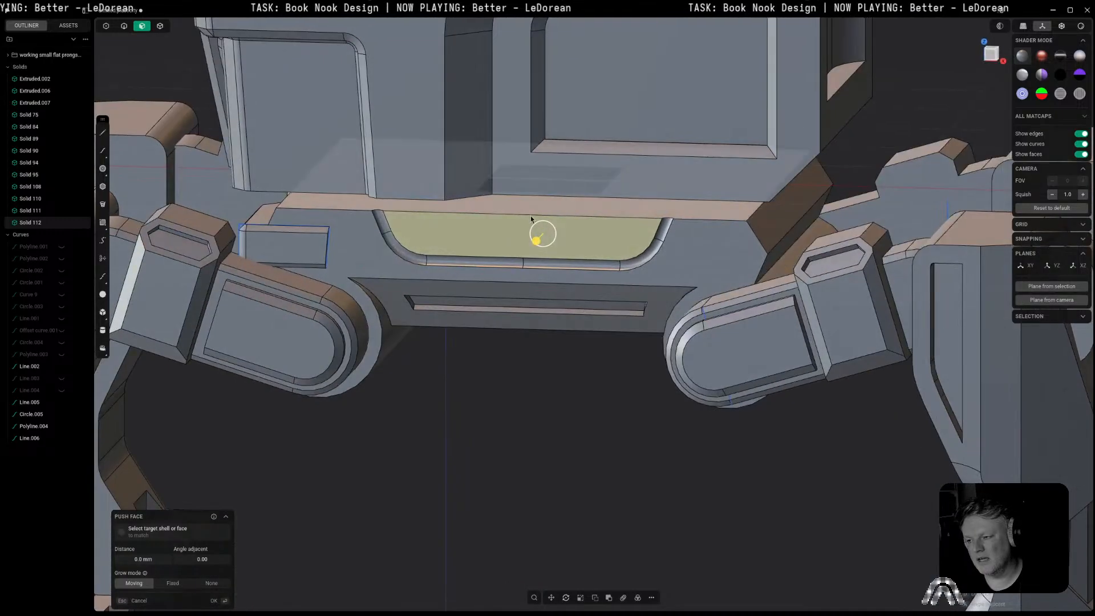
# Step: Examine how the robot's body, chassis and leg joints fit together, from the front and in perspective
pyautogui.scroll(-5, 655, 460)
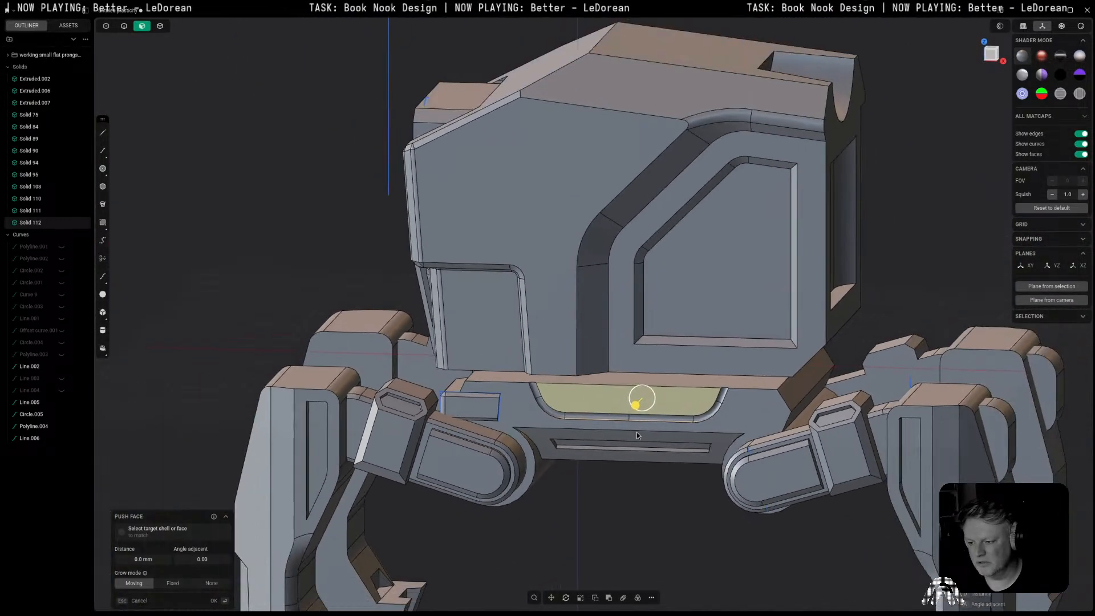
pyautogui.scroll(2, 637, 422)
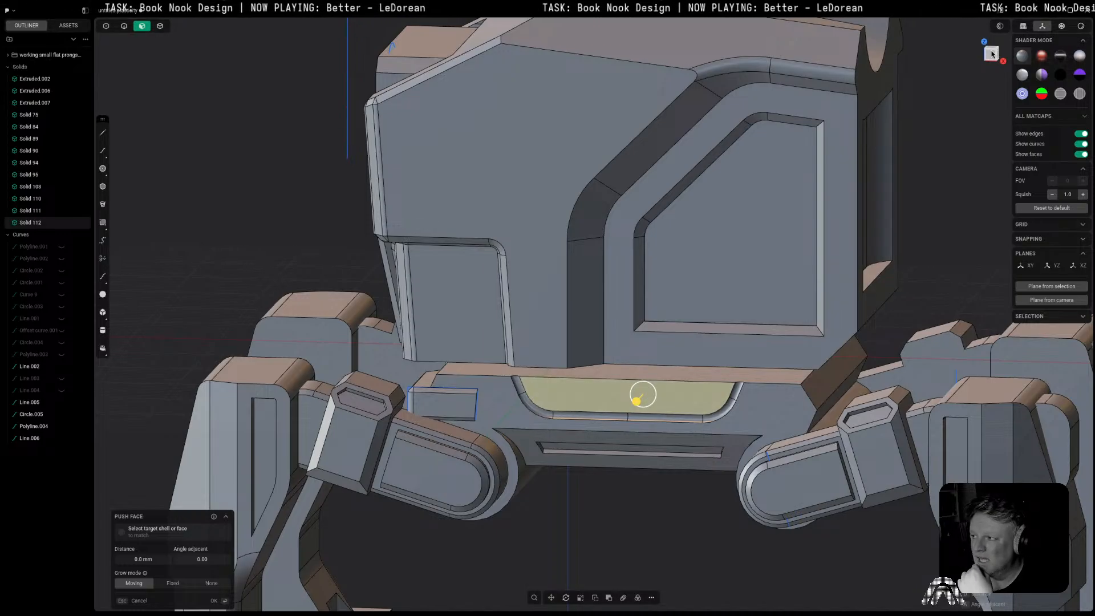
pyautogui.press('KP_1')
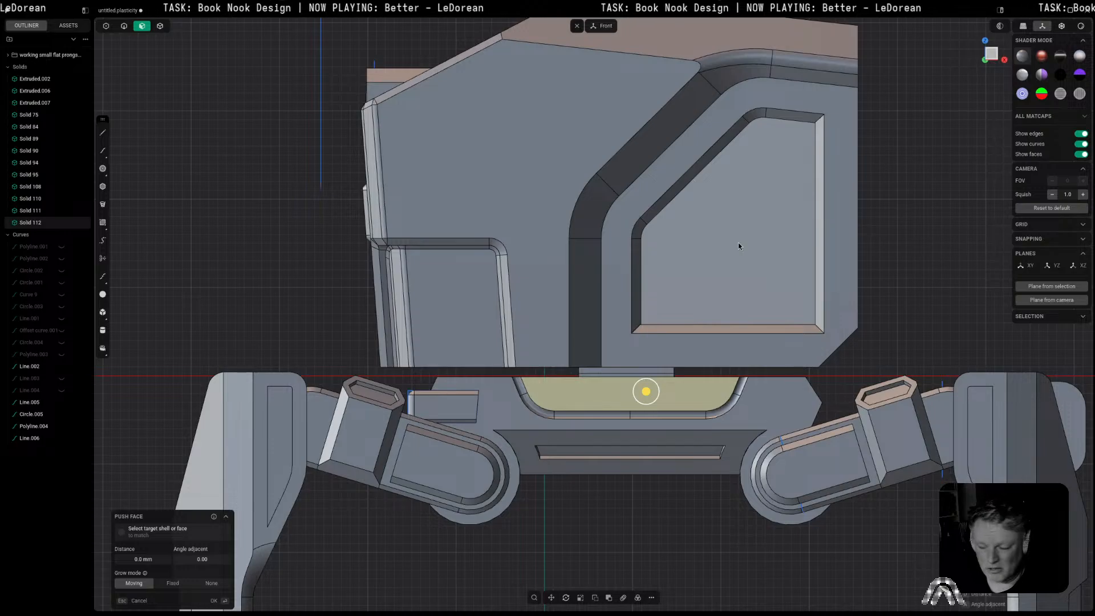
pyautogui.scroll(-3, 738, 242)
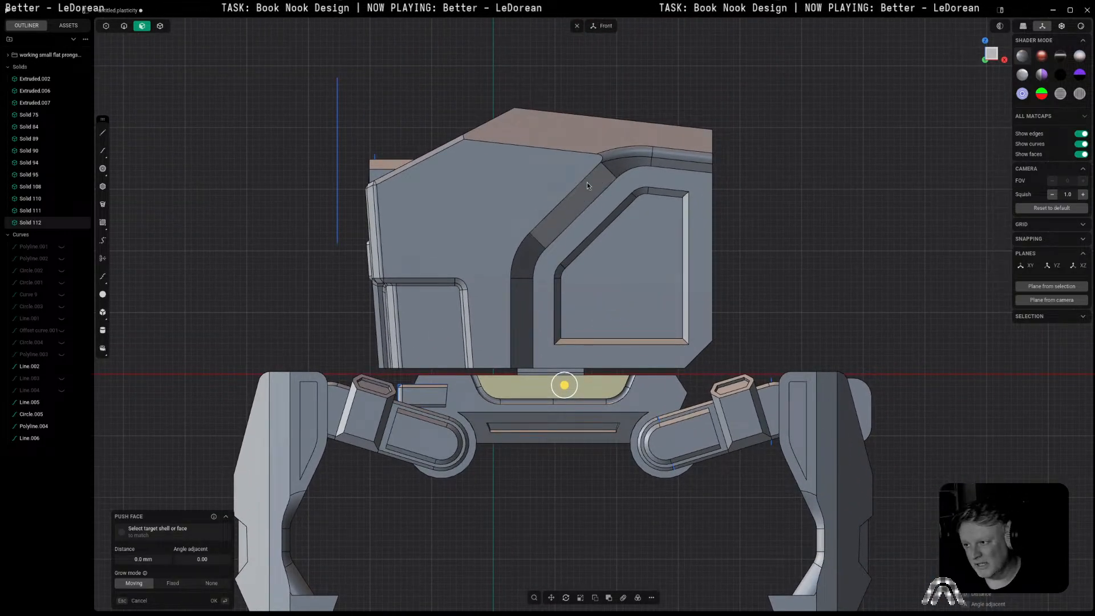
pyautogui.keyDown('shift'); pyautogui.moveTo(587, 183); pyautogui.dragTo(642, 229, button='middle'); pyautogui.keyUp('shift')
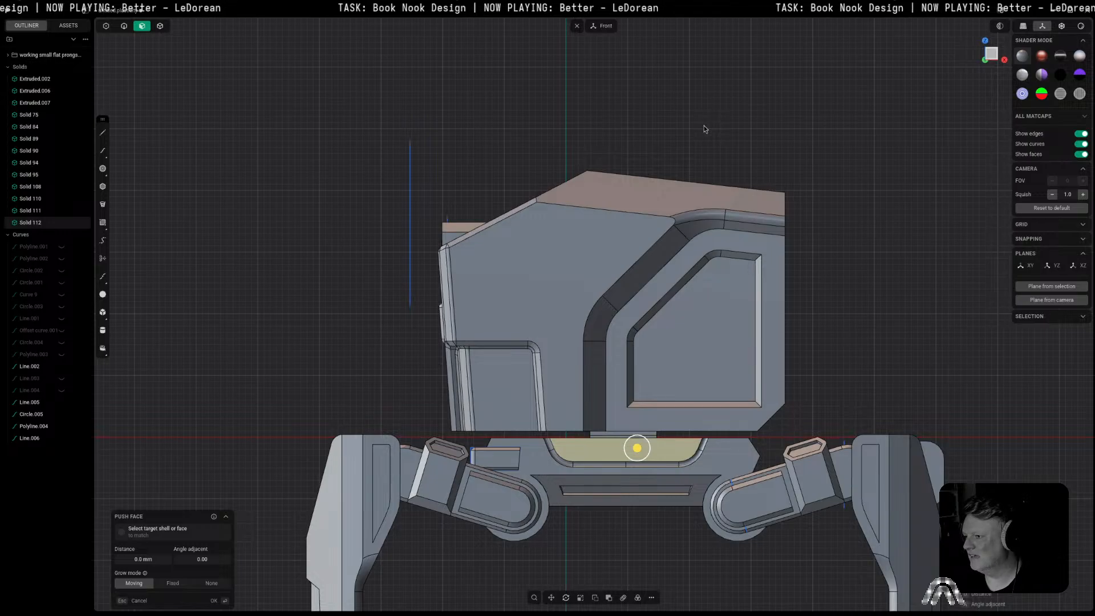
pyautogui.keyDown('shift'); pyautogui.moveTo(704, 125); pyautogui.dragTo(635, 131, button='middle'); pyautogui.keyUp('shift')
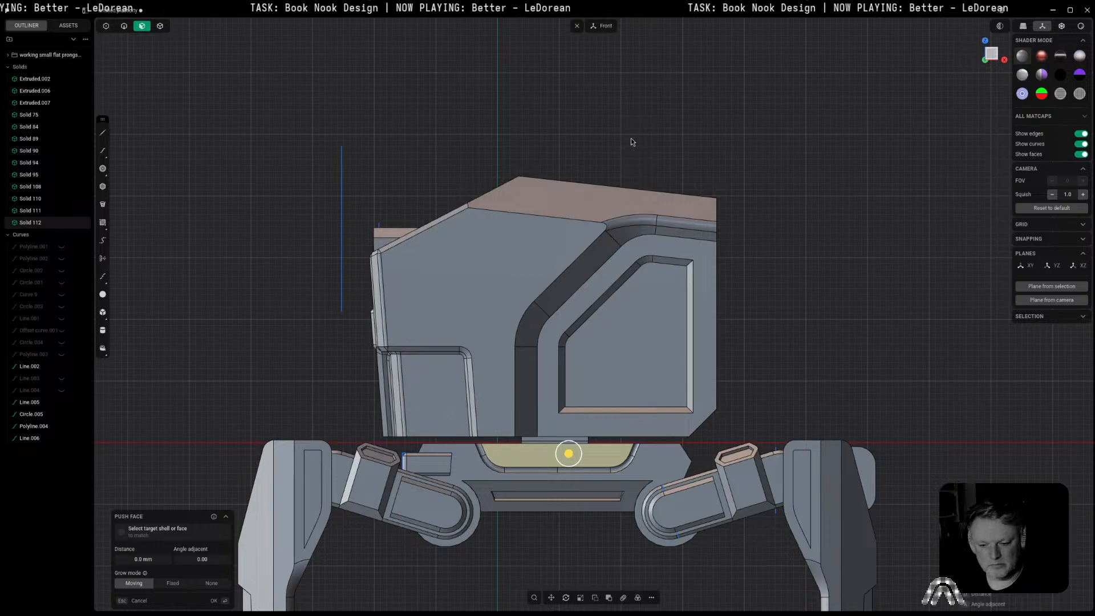
pyautogui.keyDown('shift'); pyautogui.moveTo(836, 203); pyautogui.dragTo(881, 65, button='middle'); pyautogui.keyUp('shift')
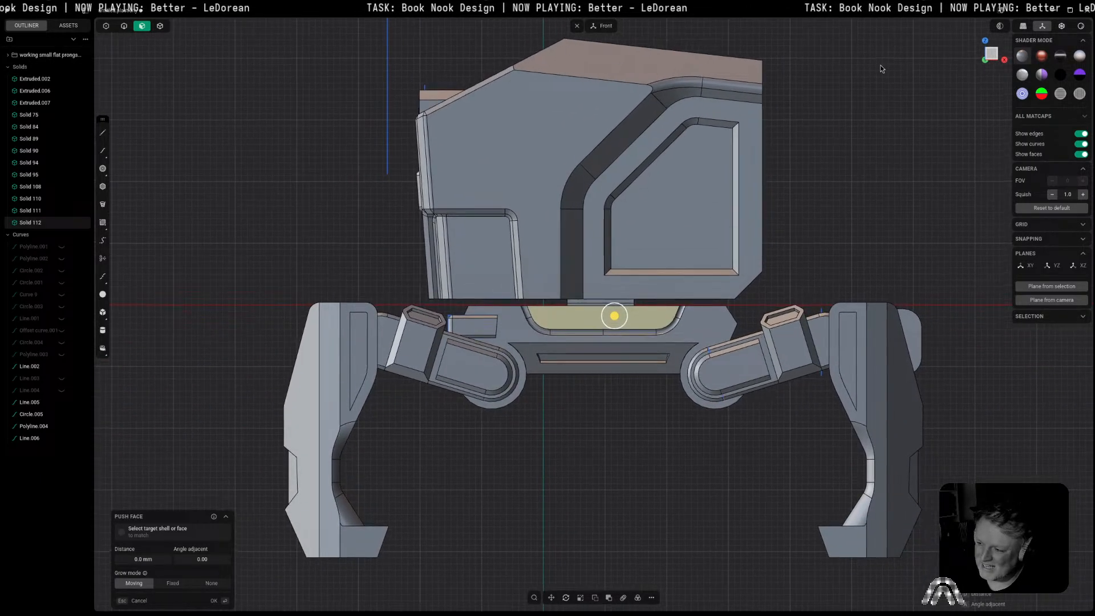
pyautogui.moveTo(553, 352); pyautogui.dragTo(342, 421, button='middle')
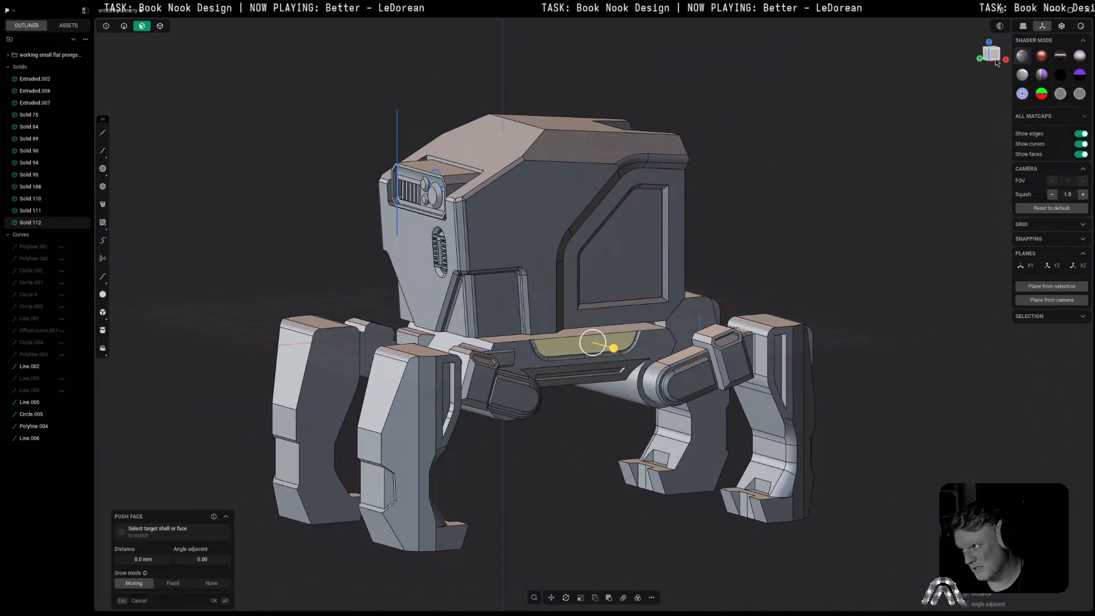
pyautogui.press('KP_1')
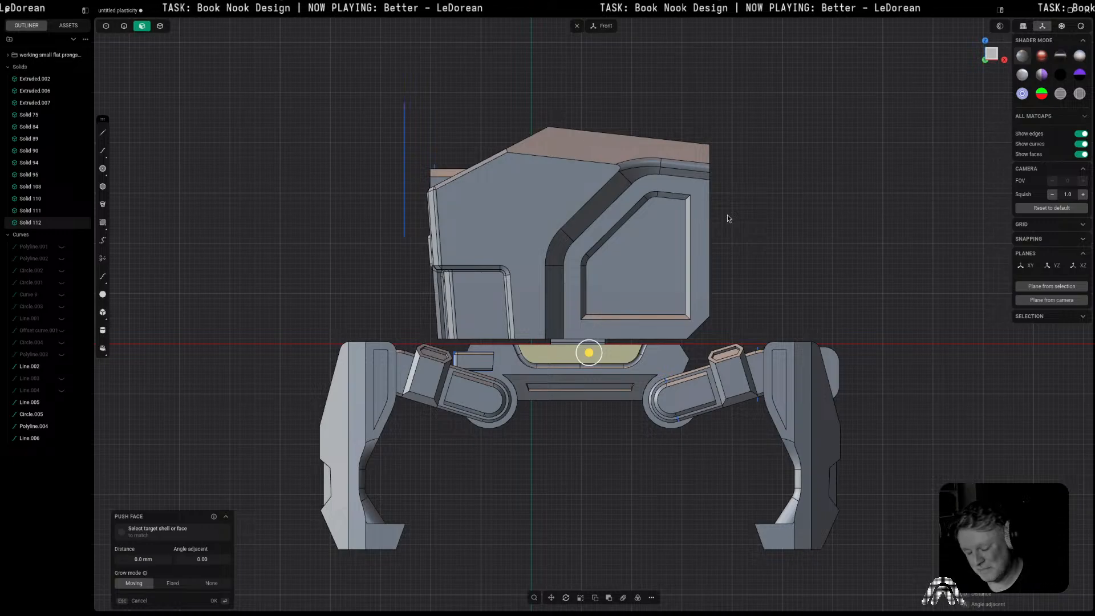
pyautogui.keyDown('shift'); pyautogui.moveTo(754, 229); pyautogui.dragTo(773, 208, button='middle'); pyautogui.keyUp('shift')
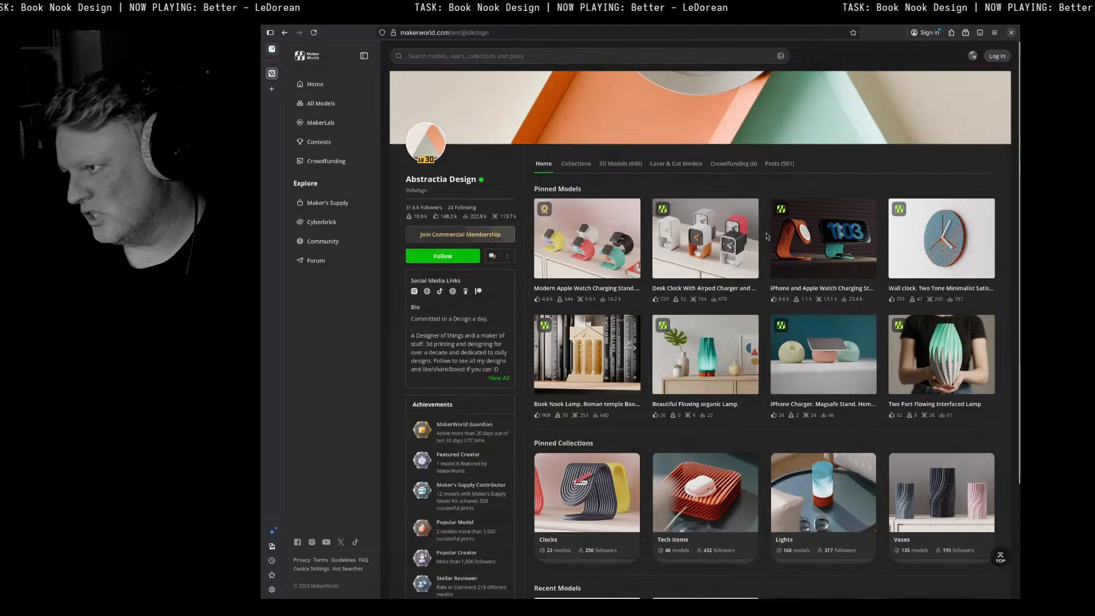
pyautogui.scroll(-2, 767, 236)
pyautogui.scroll(2, 767, 236)
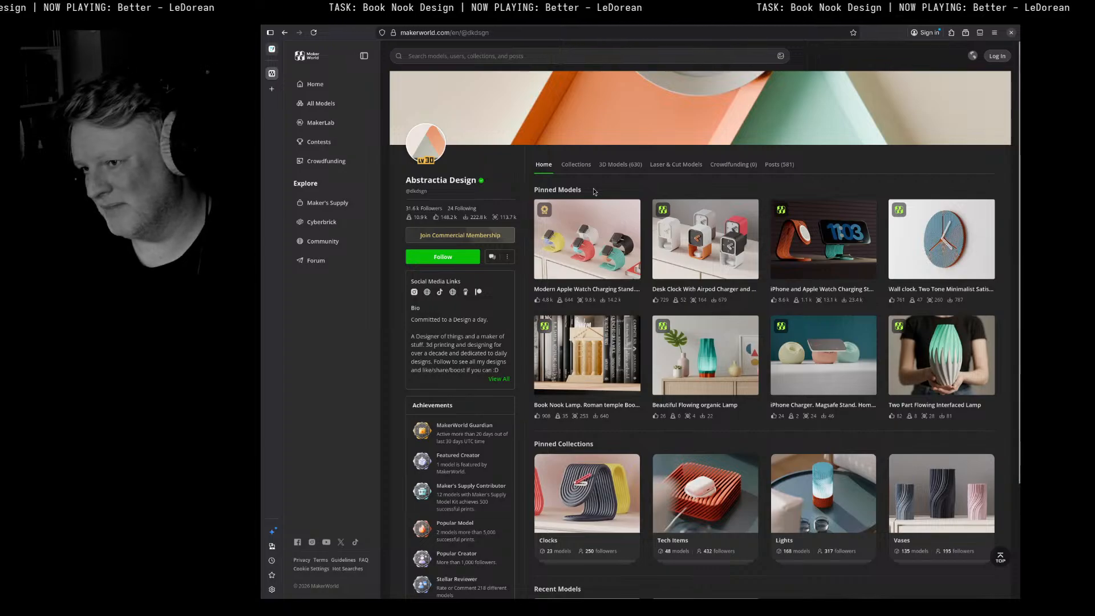
pyautogui.scroll(-1, 594, 193)
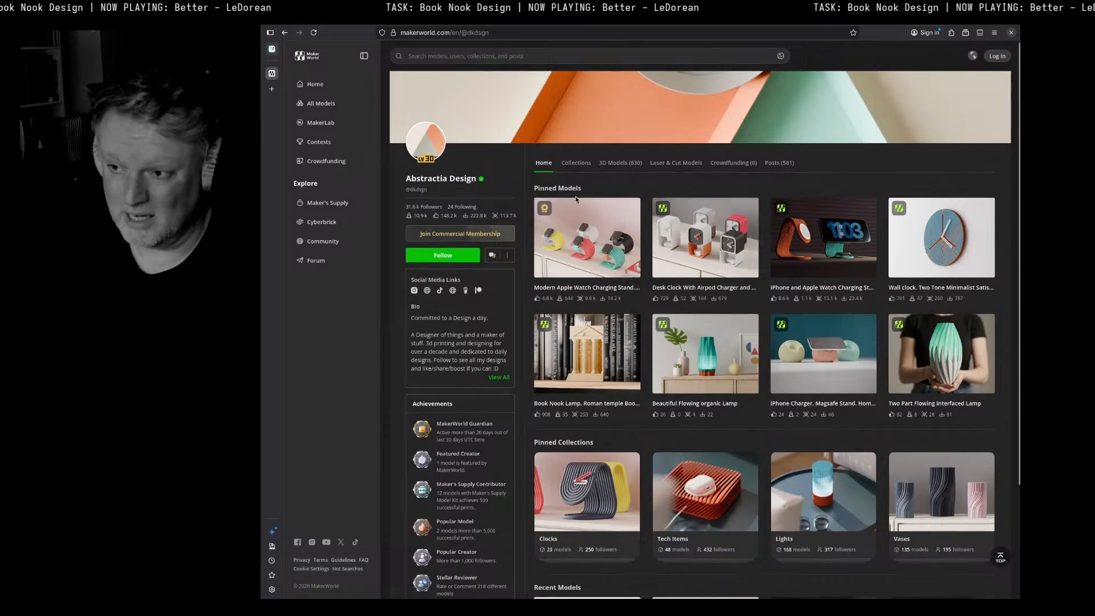
pyautogui.scroll(1, 605, 154)
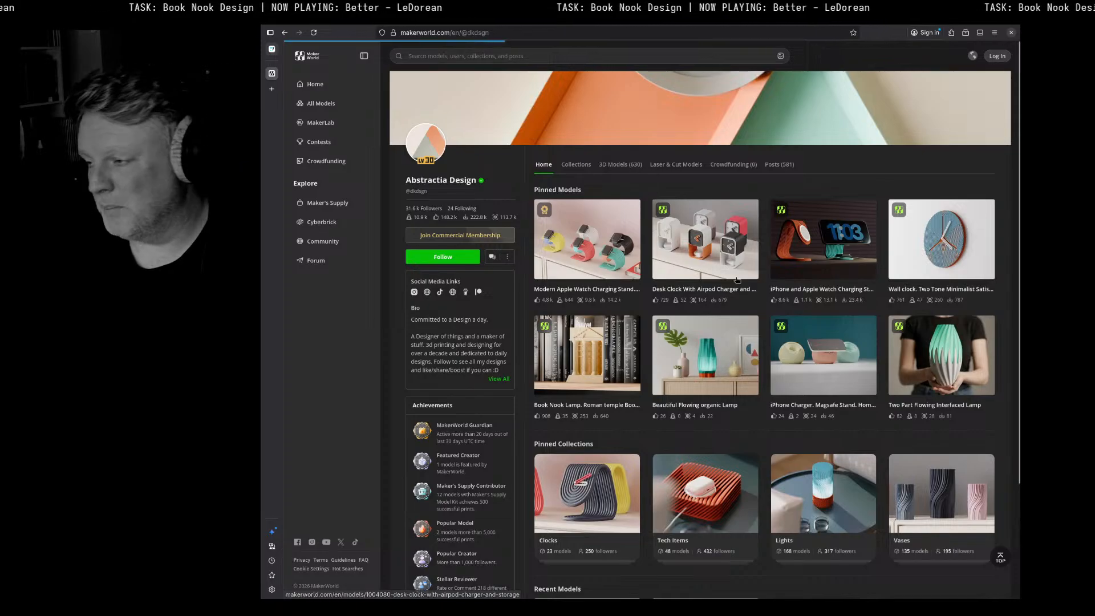
# Step: Browse Abstractia Design's published 3D models on MakerWorld, examining the lamps, vases, stands and seasonal designs
pyautogui.click(637, 179)
pyautogui.scroll(-3, 601, 246)
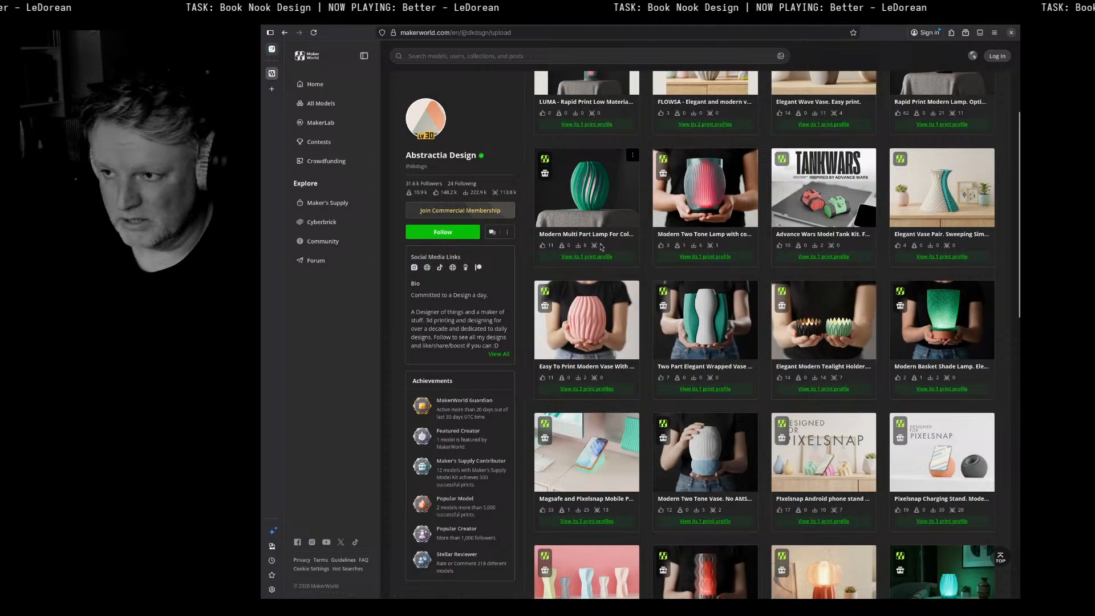
pyautogui.scroll(-5, 561, 315)
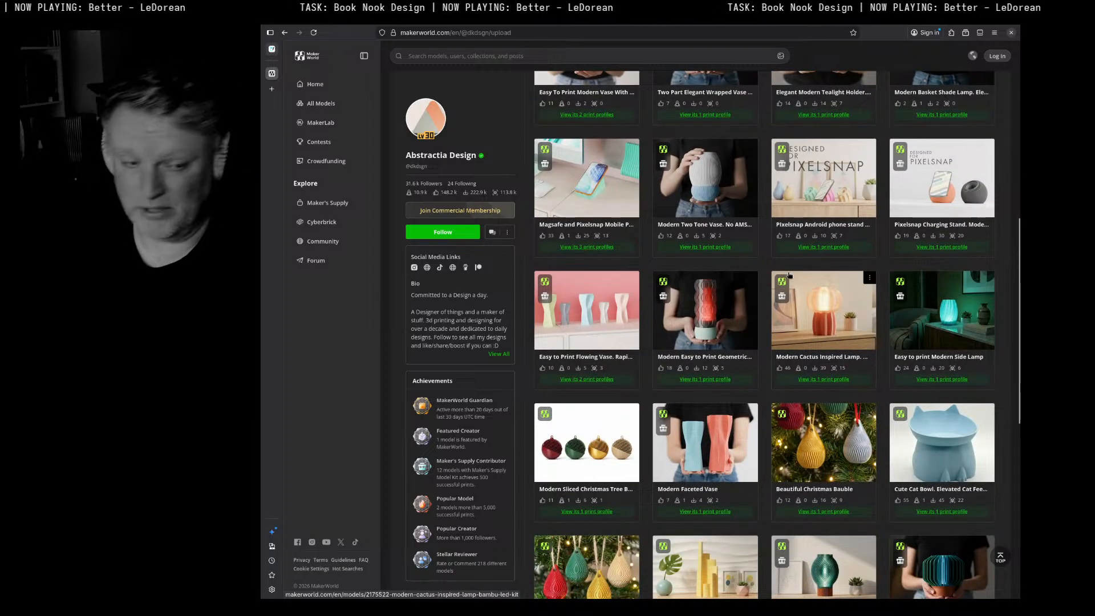
pyautogui.scroll(8, 731, 289)
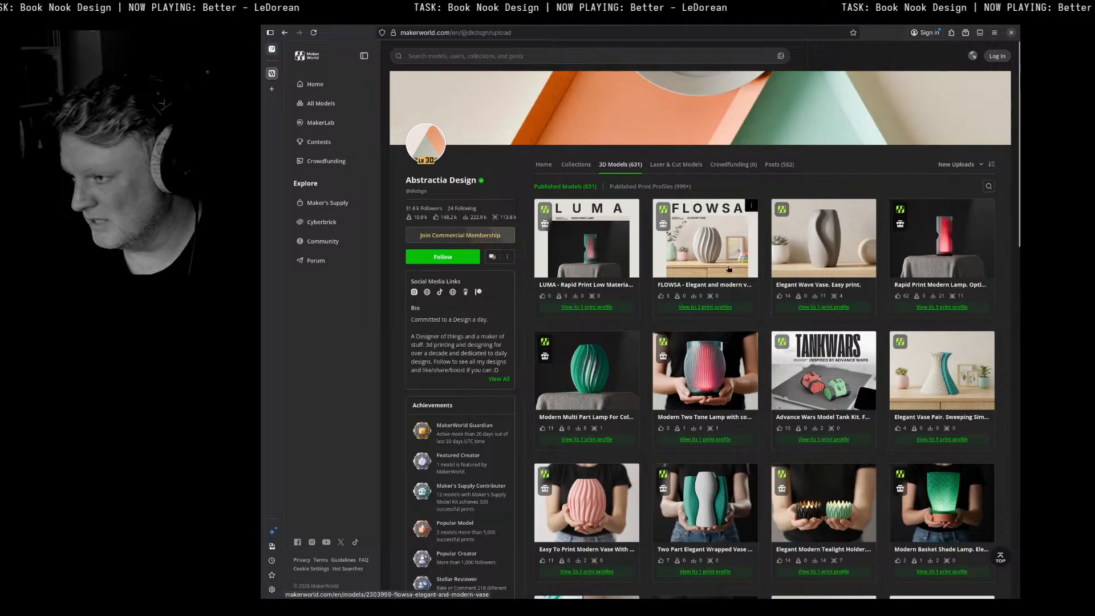
pyautogui.scroll(-15, 729, 269)
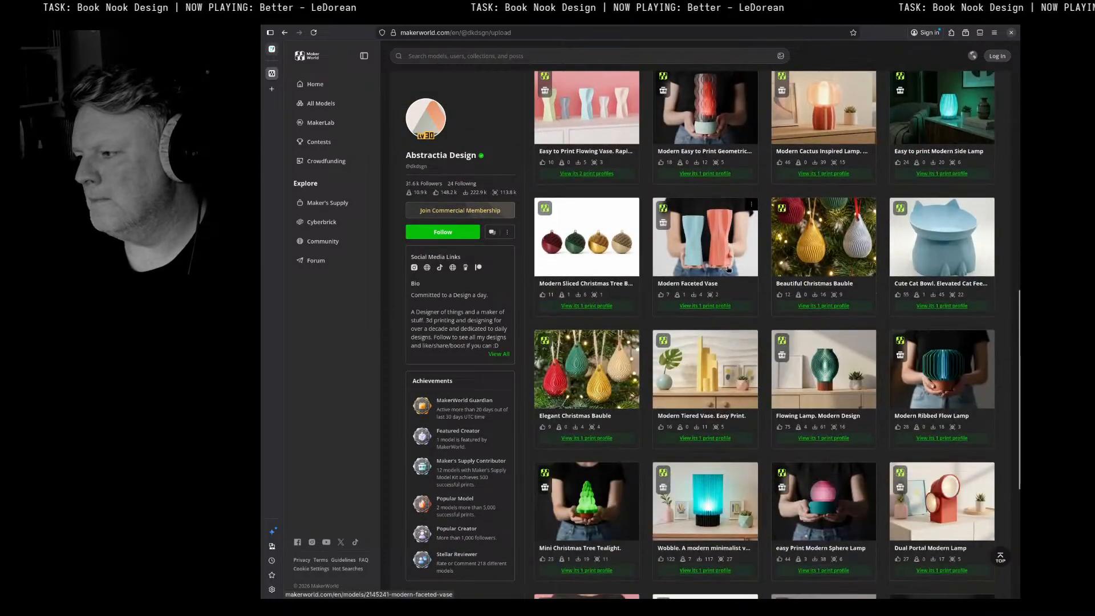
pyautogui.scroll(15, 729, 278)
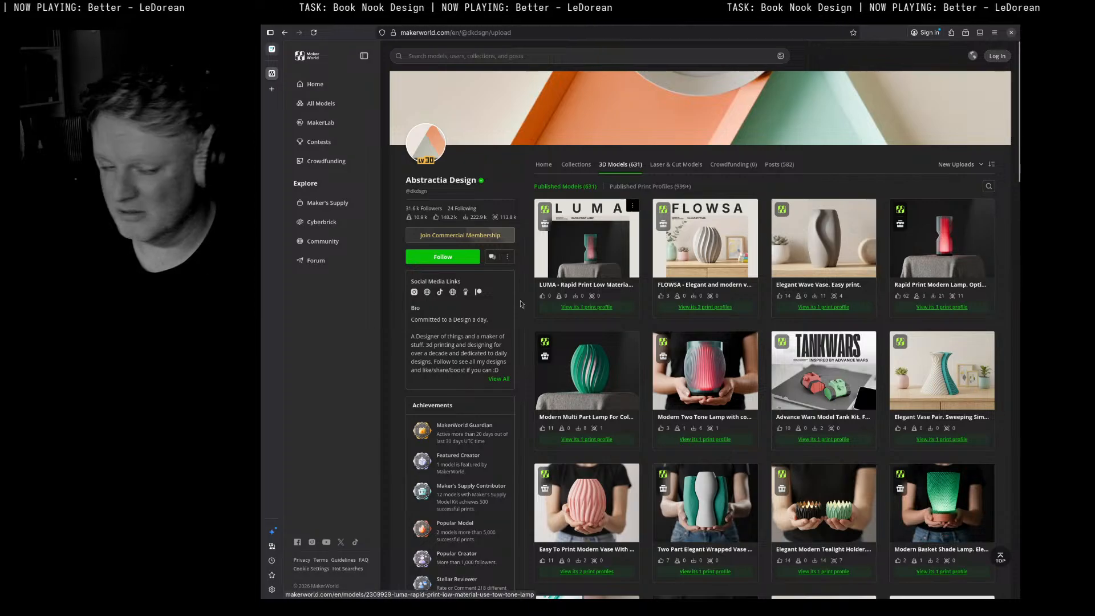
pyautogui.scroll(-2, 721, 237)
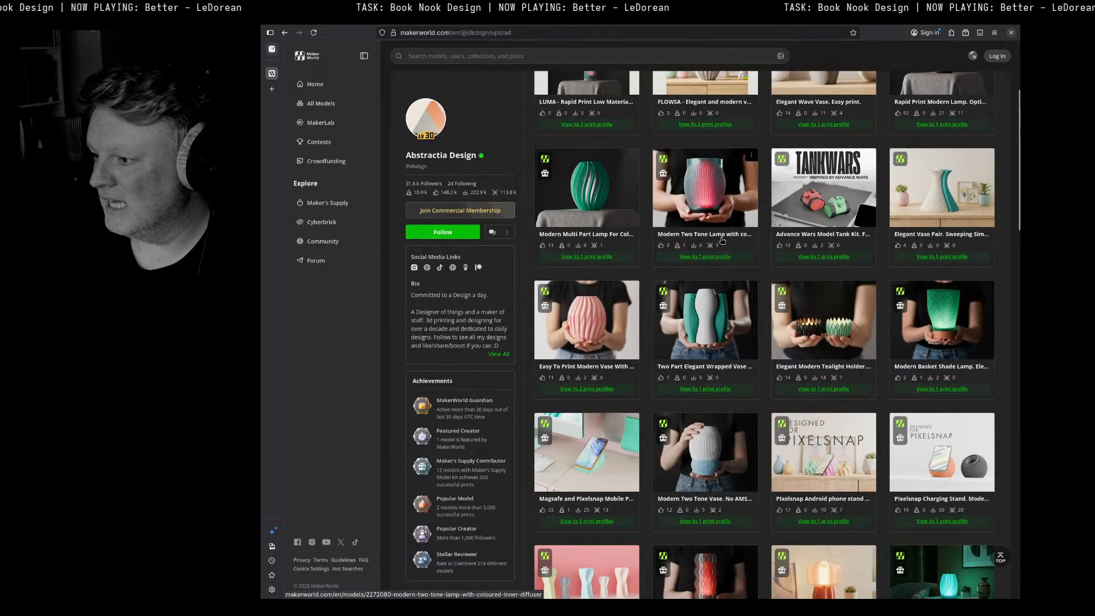
pyautogui.scroll(2, 722, 243)
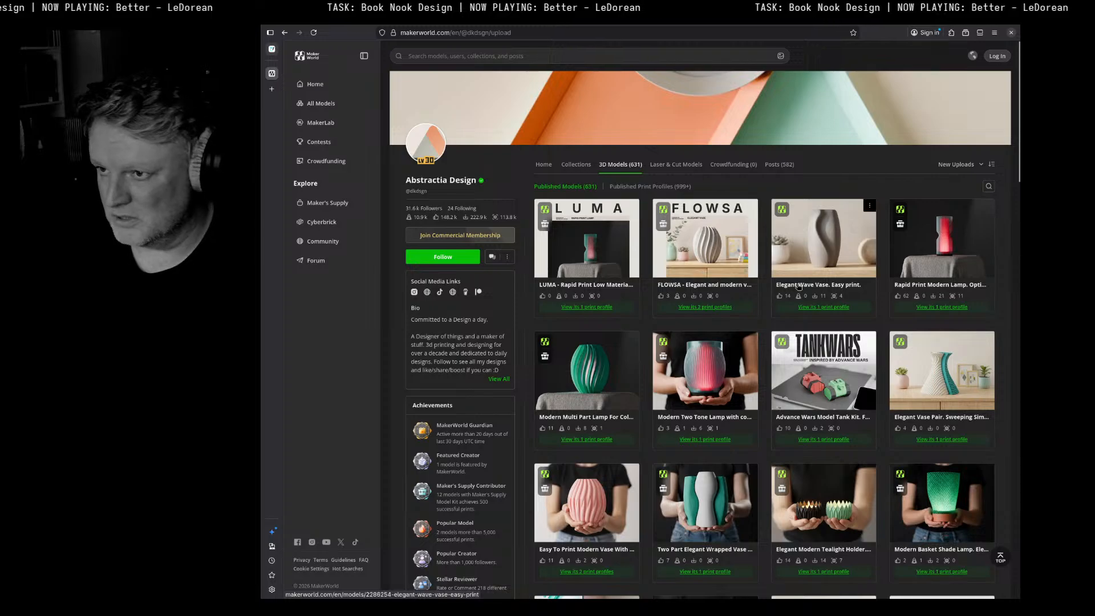
pyautogui.scroll(-5, 799, 285)
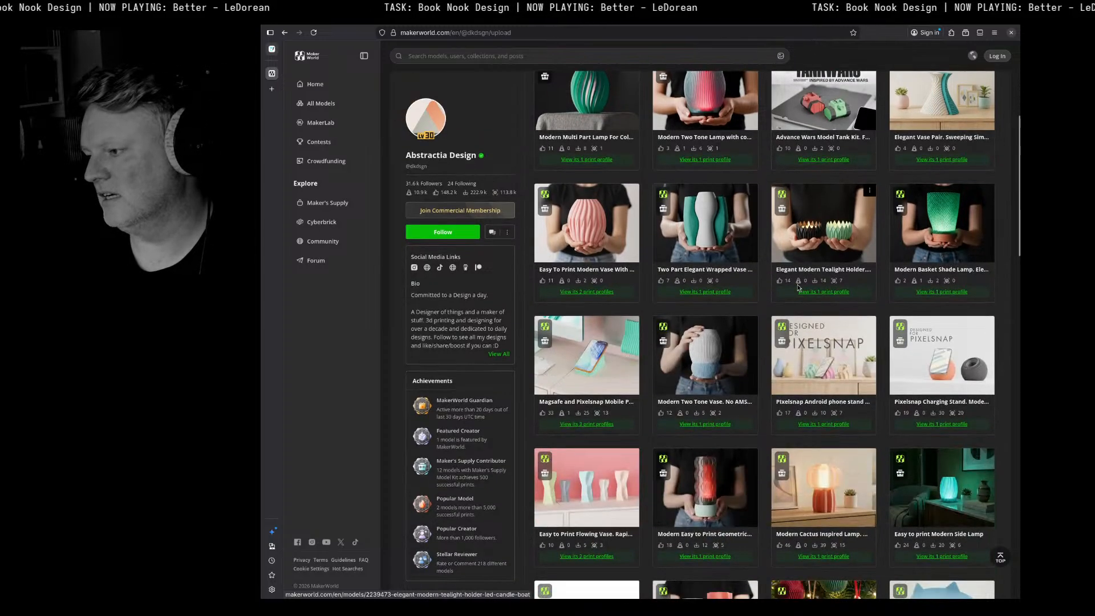
pyautogui.scroll(-5, 799, 285)
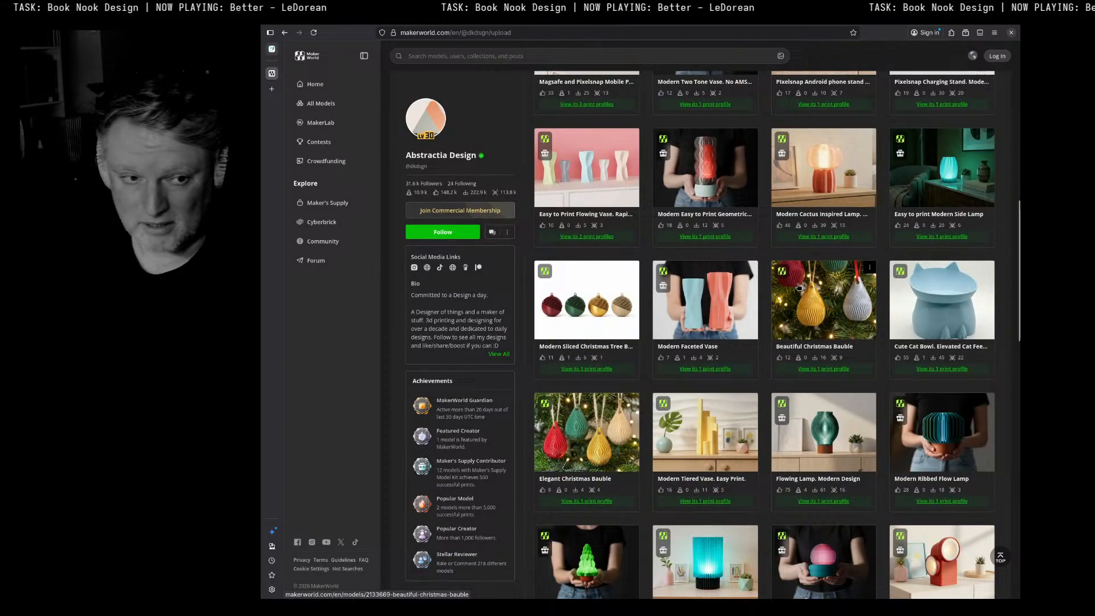
pyautogui.scroll(10, 799, 287)
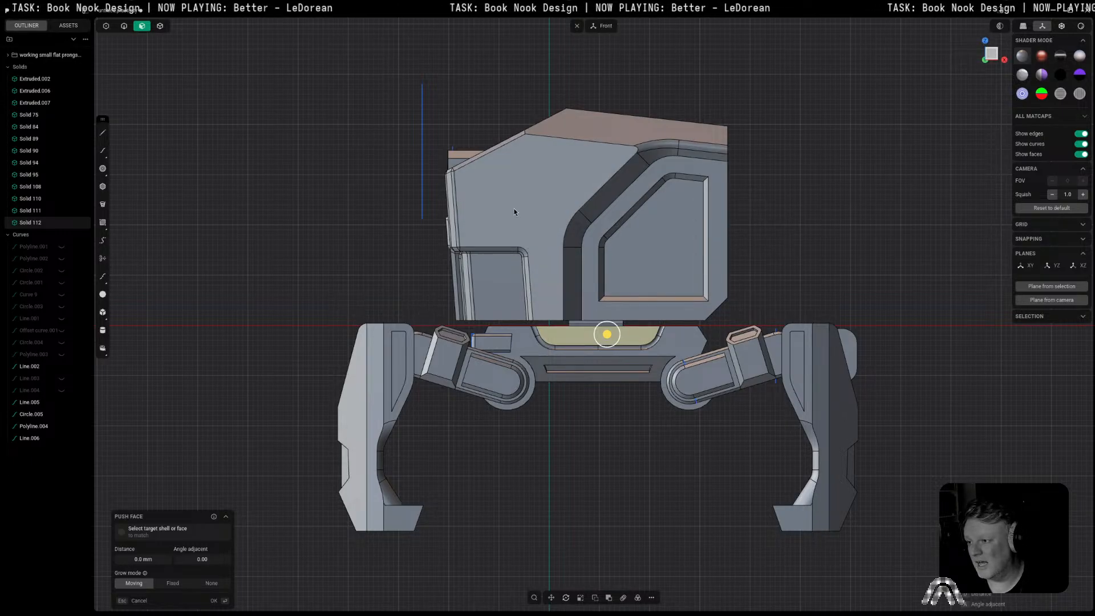
# Step: Switch to Plasticity, examine the four-legged robot in perspective and cancel the pending Push Face operation on its chassis
pyautogui.moveTo(515, 212); pyautogui.dragTo(611, 432, button='middle')
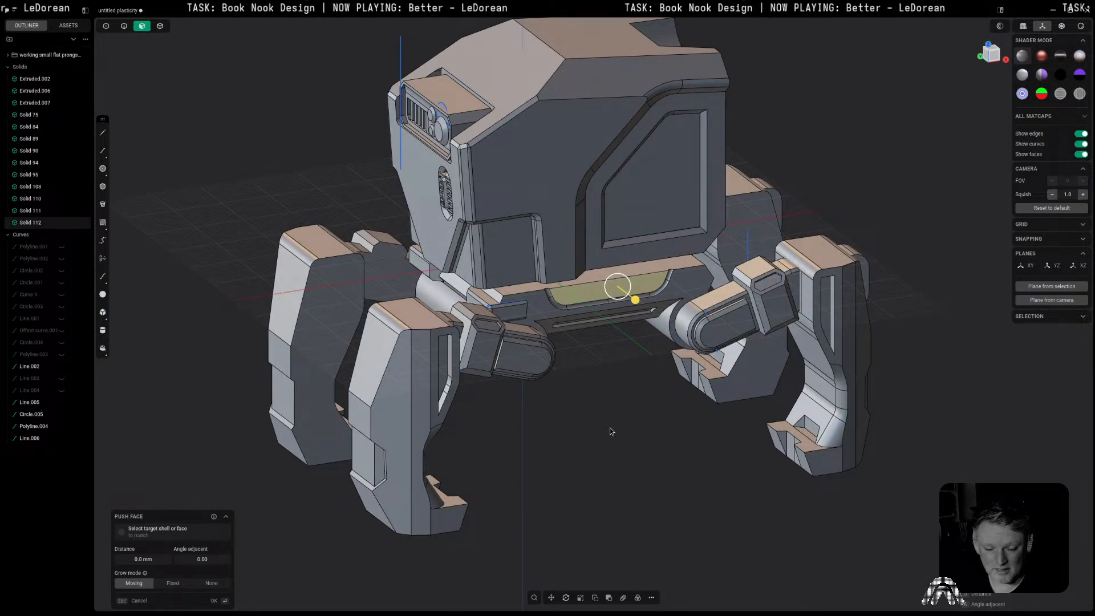
pyautogui.scroll(-1, 598, 409)
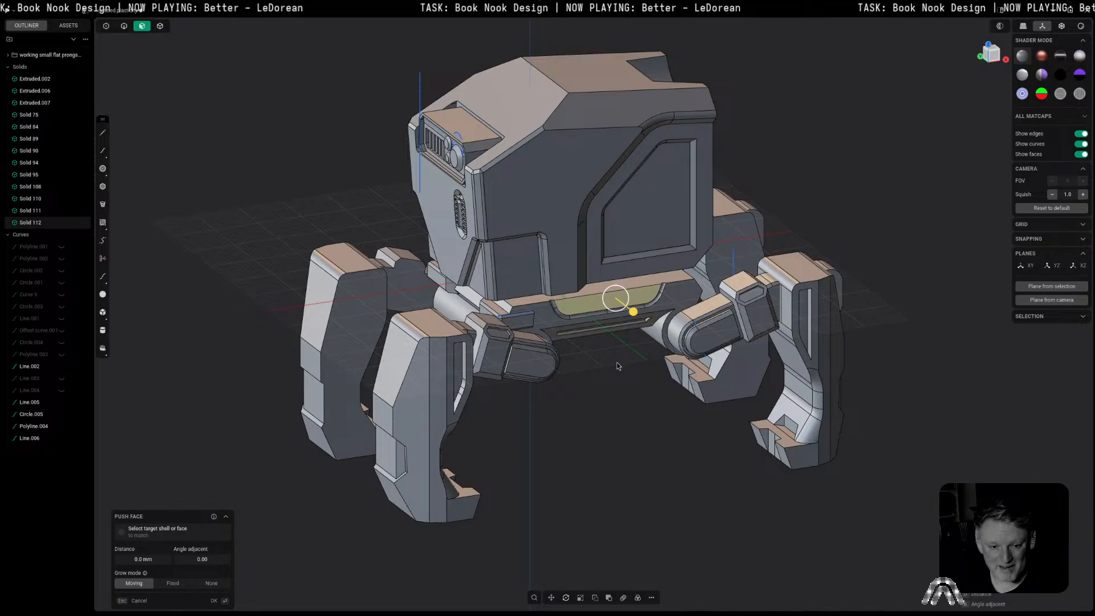
pyautogui.press('Escape')
pyautogui.click(997, 54)
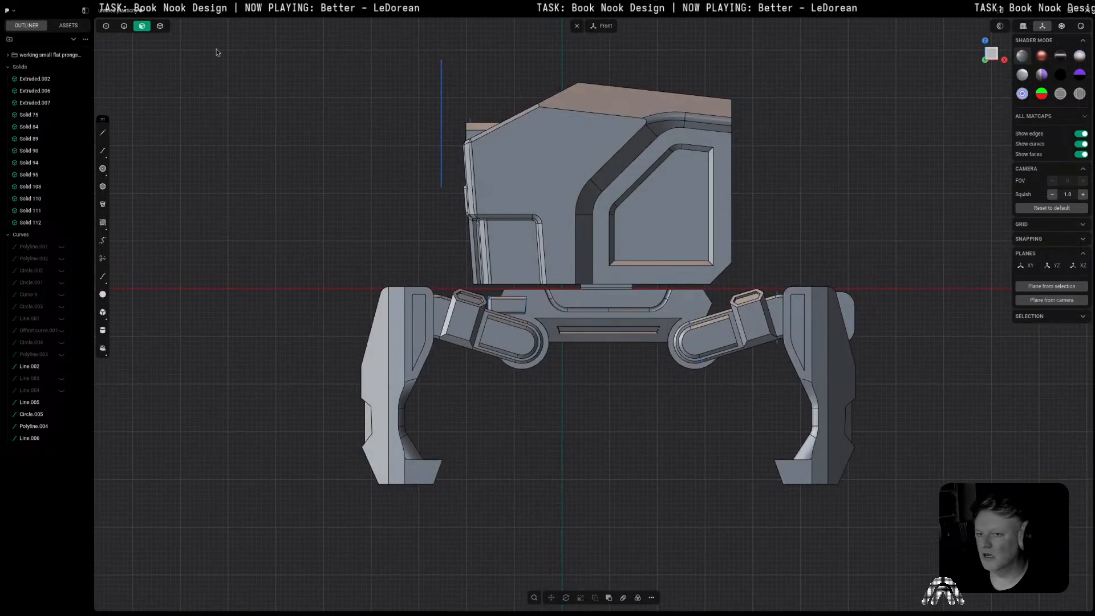
# Step: Start a new file and delete the default cube from the scene
pyautogui.click(8, 10)
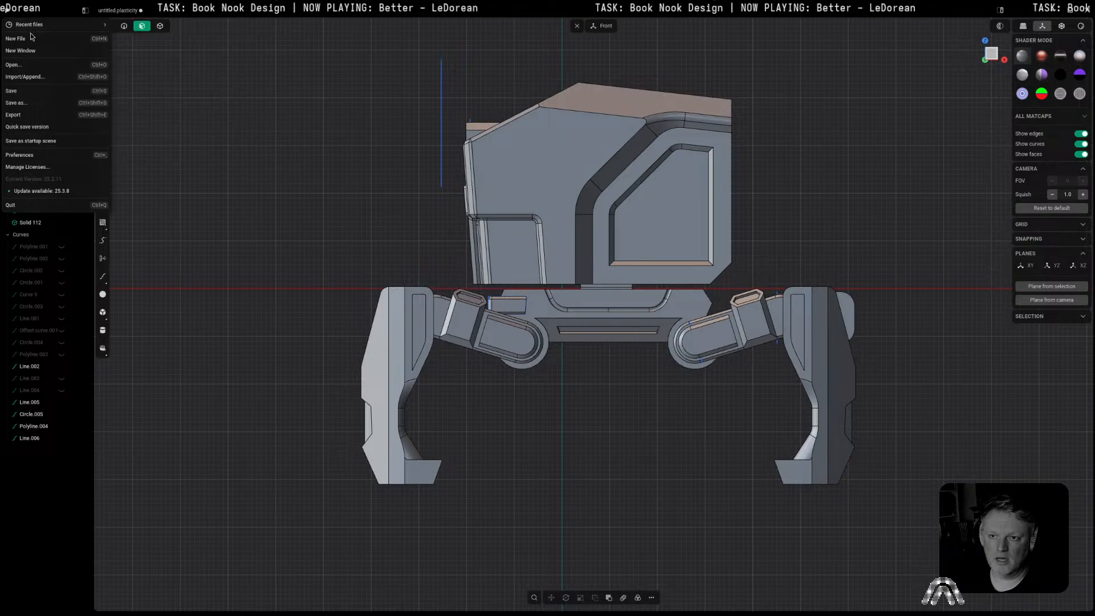
pyautogui.click(905, 208)
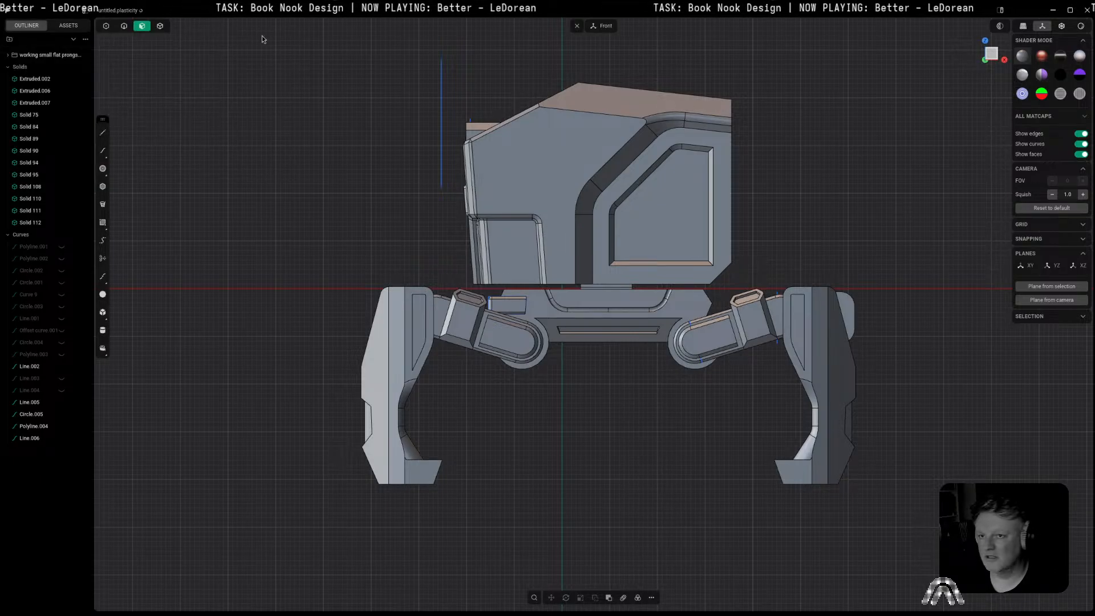
pyautogui.click(7, 11)
pyautogui.click(24, 39)
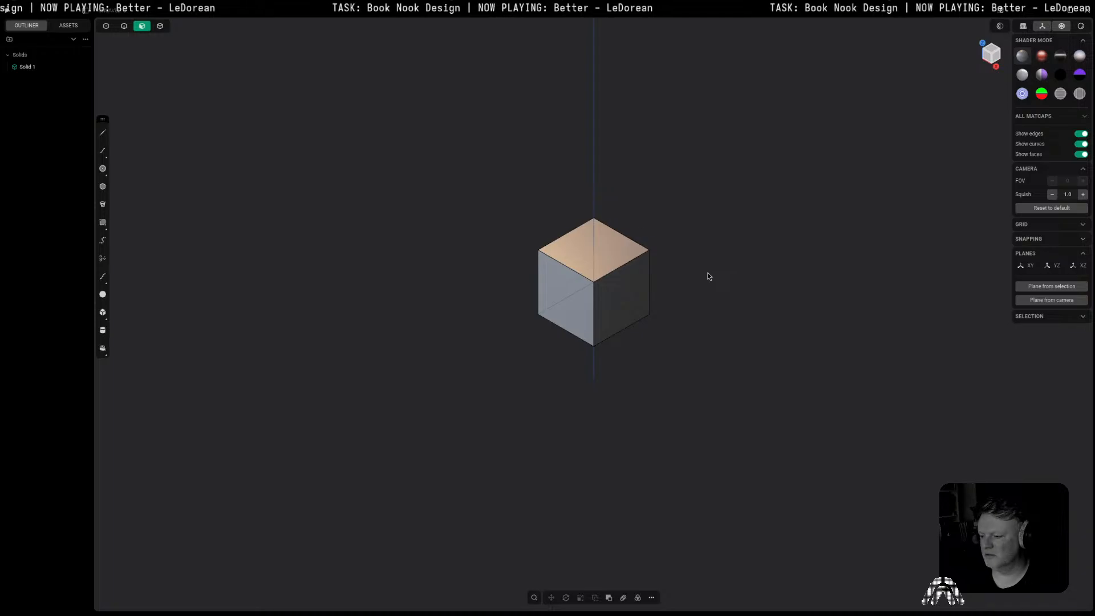
pyautogui.hotkey('ctrl', 'a')
pyautogui.press('Delete')
# Step: In the front view, draw a center rectangle at the origin, 140 mm wide and 200 mm high
pyautogui.click(989, 60)
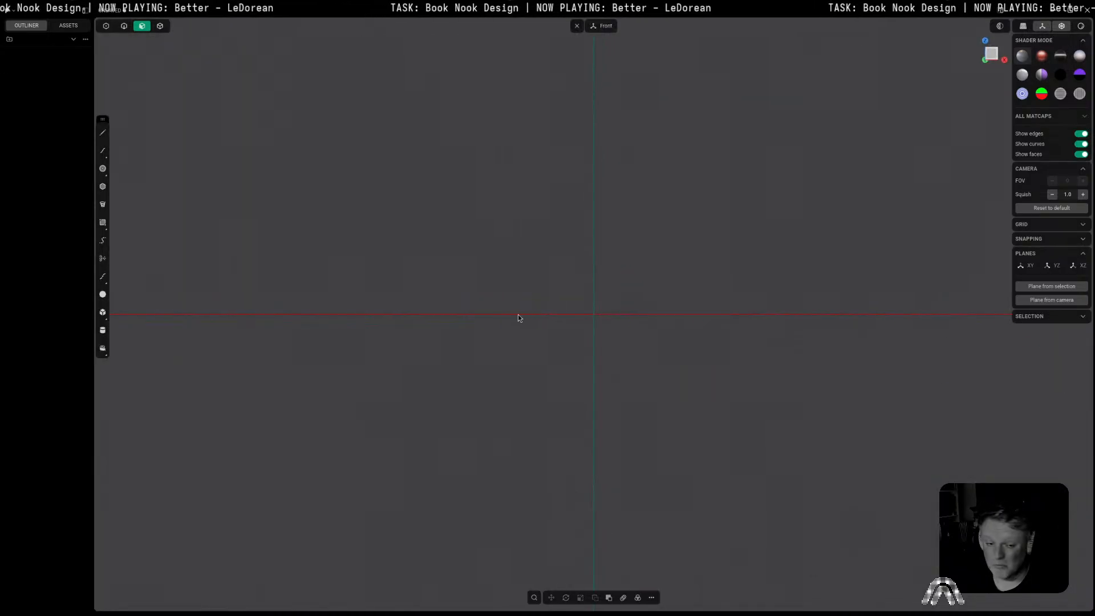
pyautogui.scroll(7, 598, 310)
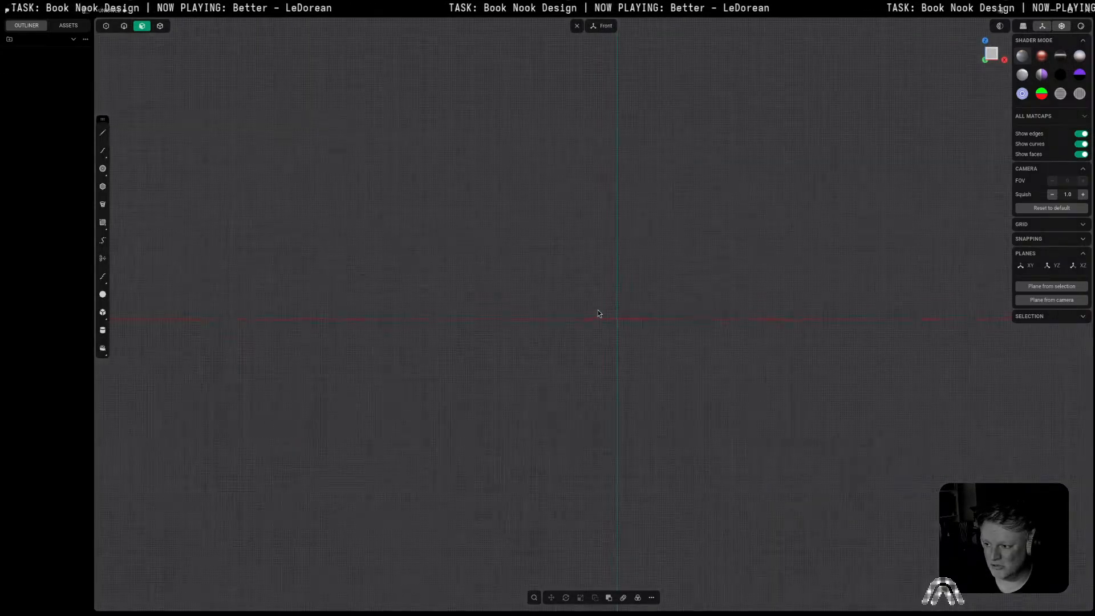
pyautogui.keyDown('shift'); pyautogui.moveTo(700, 353); pyautogui.dragTo(683, 462, button='middle'); pyautogui.keyUp('shift')
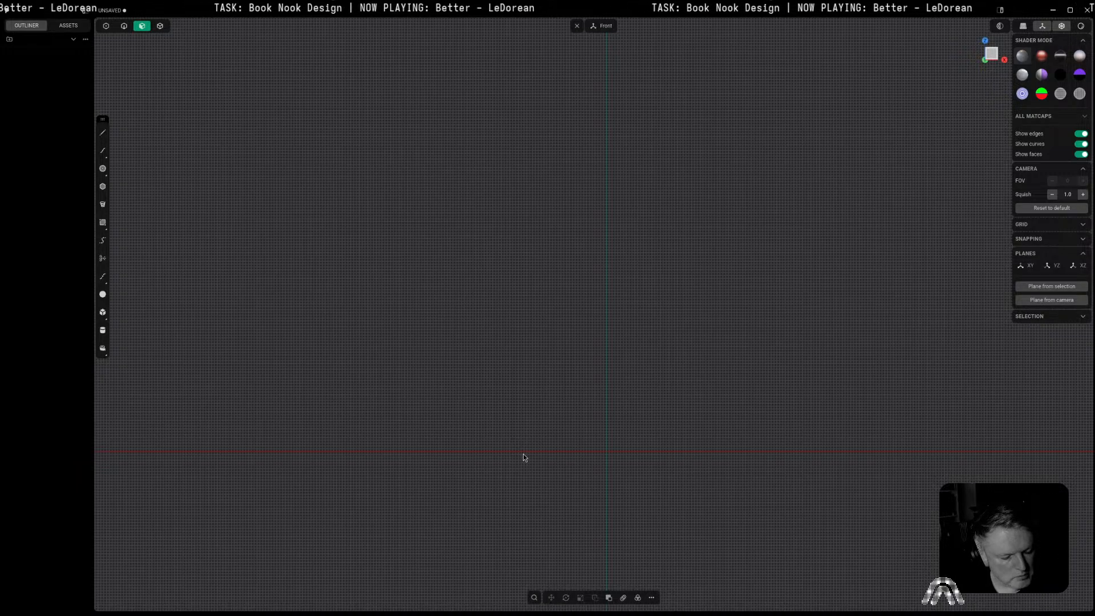
pyautogui.click(102, 223)
pyautogui.click(115, 222)
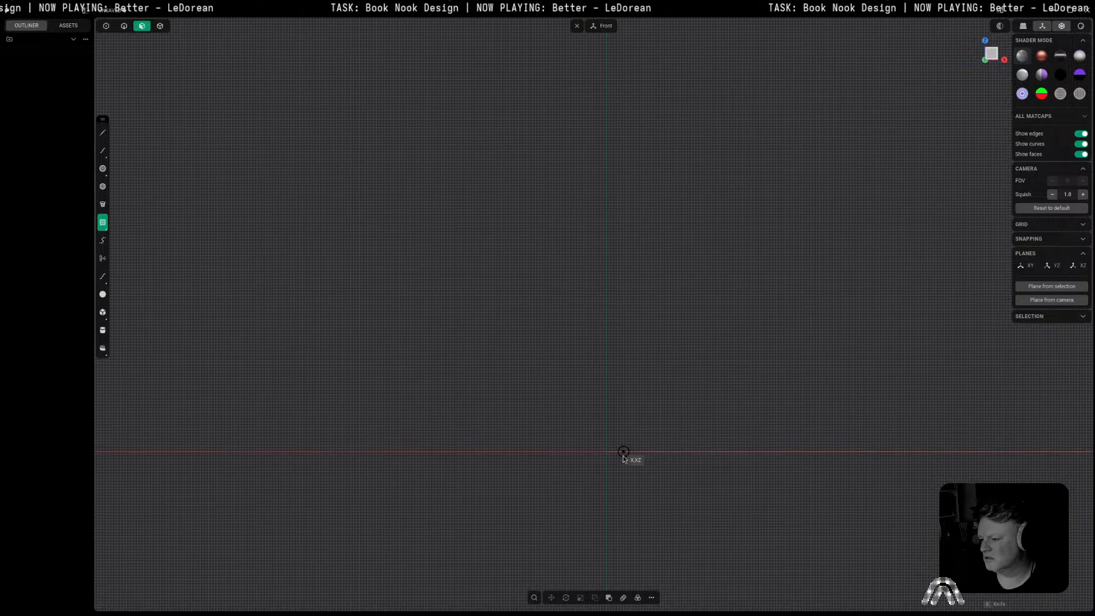
pyautogui.click(607, 452)
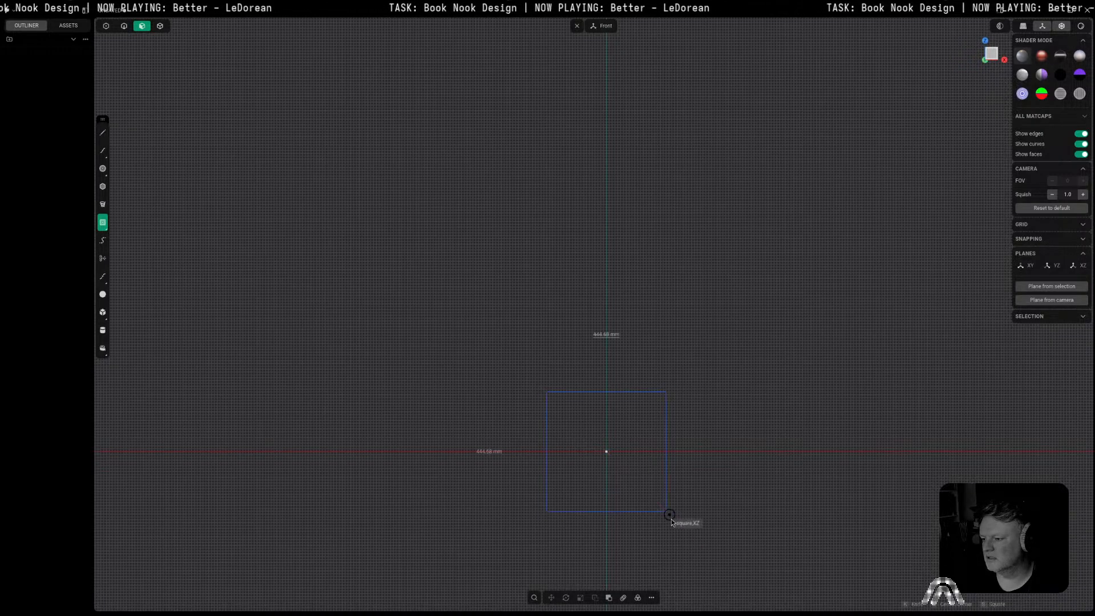
pyautogui.press('Tab')
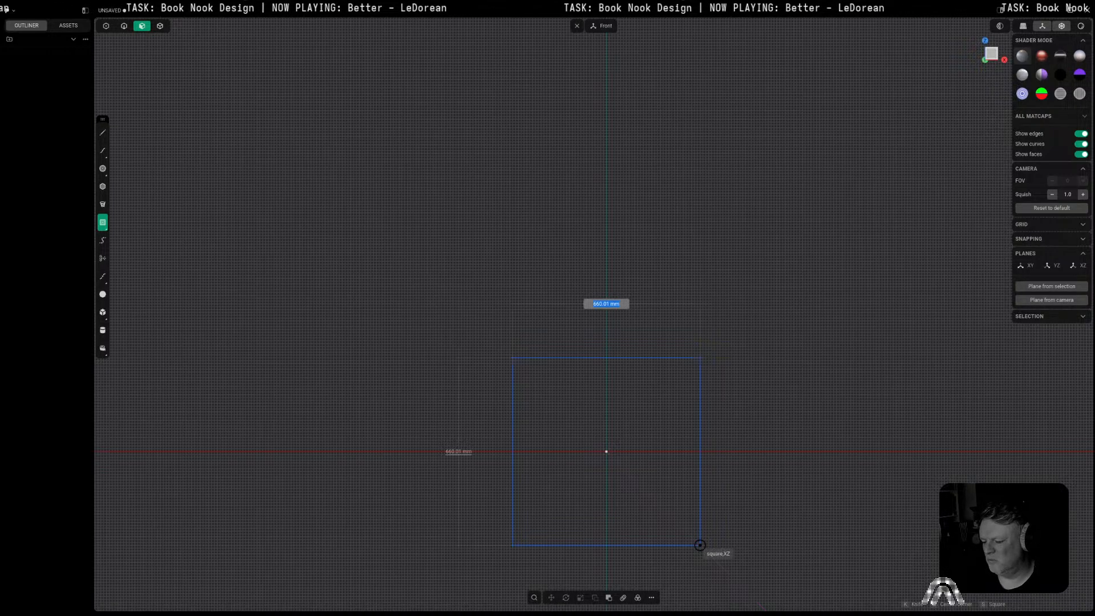
pyautogui.write('140')
pyautogui.press('Tab')
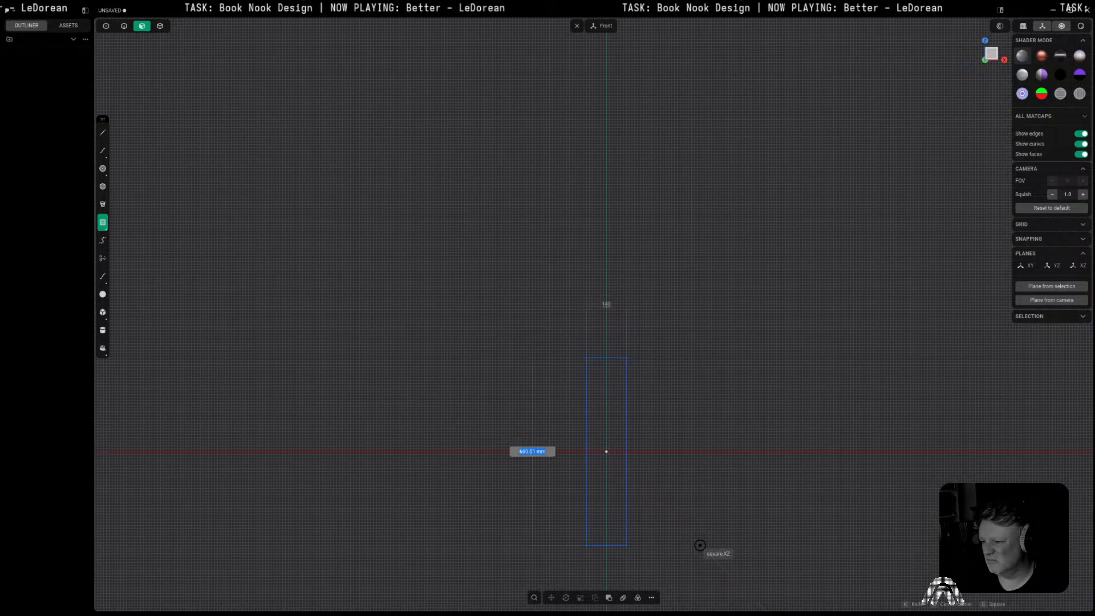
pyautogui.write('200')
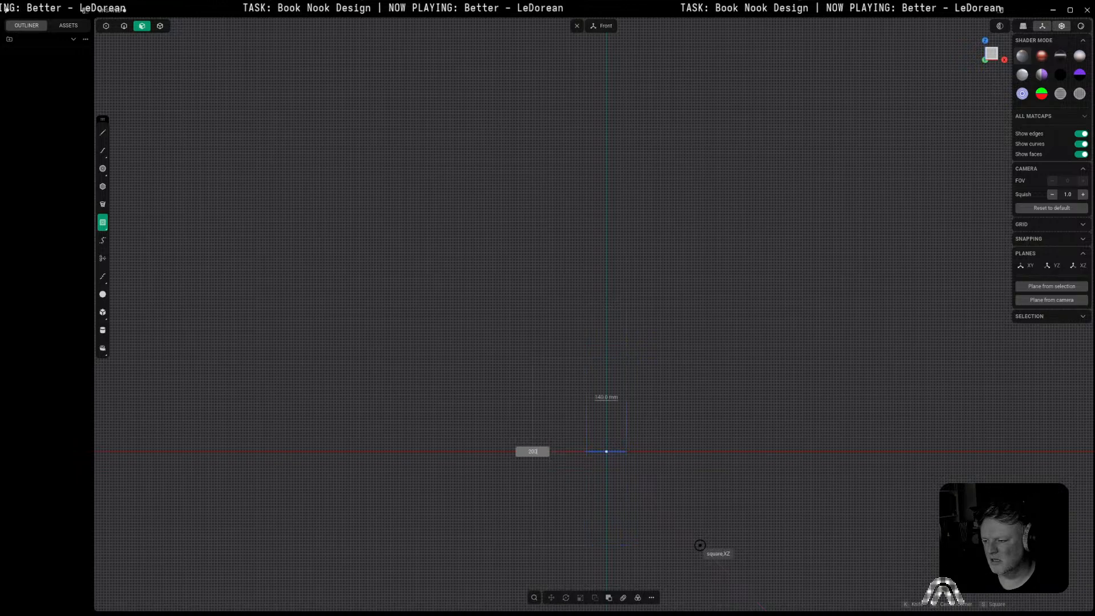
pyautogui.press('Return')
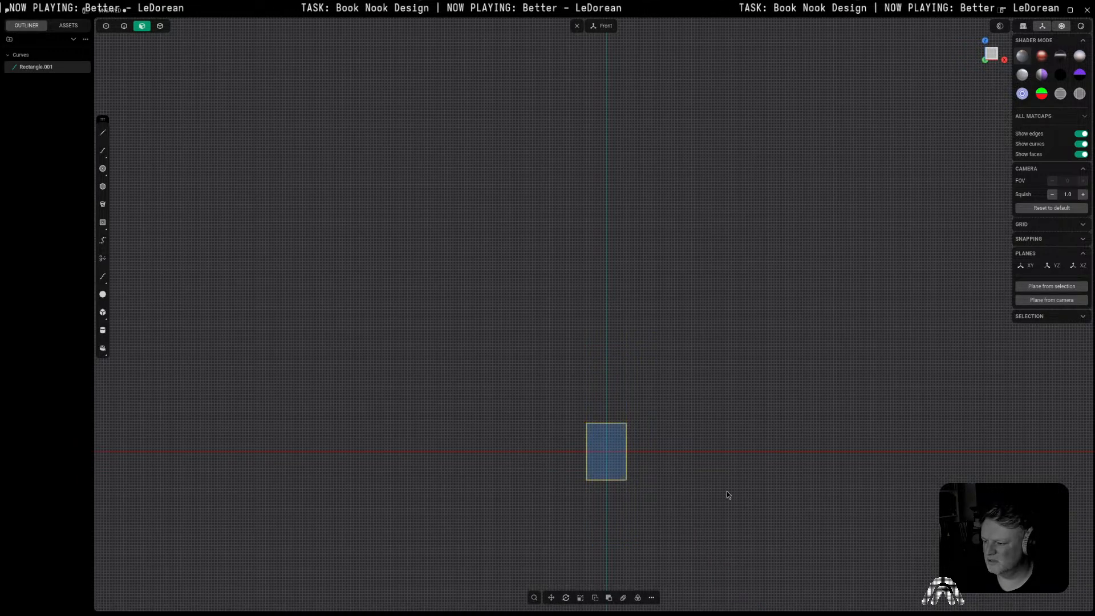
# Step: Move the rectangle vertically from its bottom-edge midpoint so that the bottom edge rests on the horizontal axis at the origin
pyautogui.scroll(1, 618, 482)
pyautogui.scroll(3, 618, 482)
pyautogui.press('g')
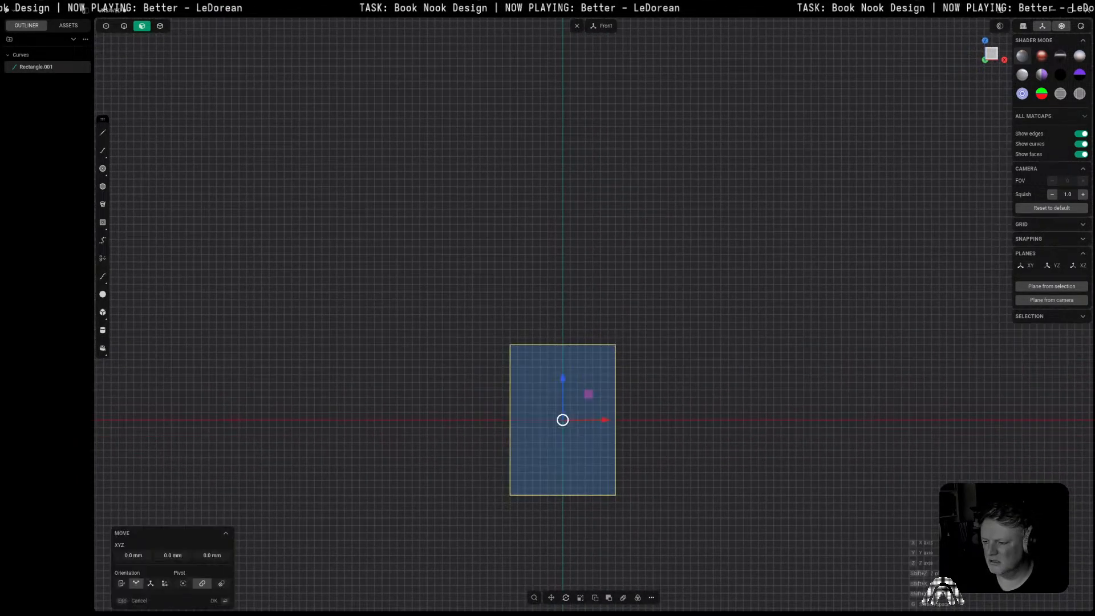
pyautogui.press('v')
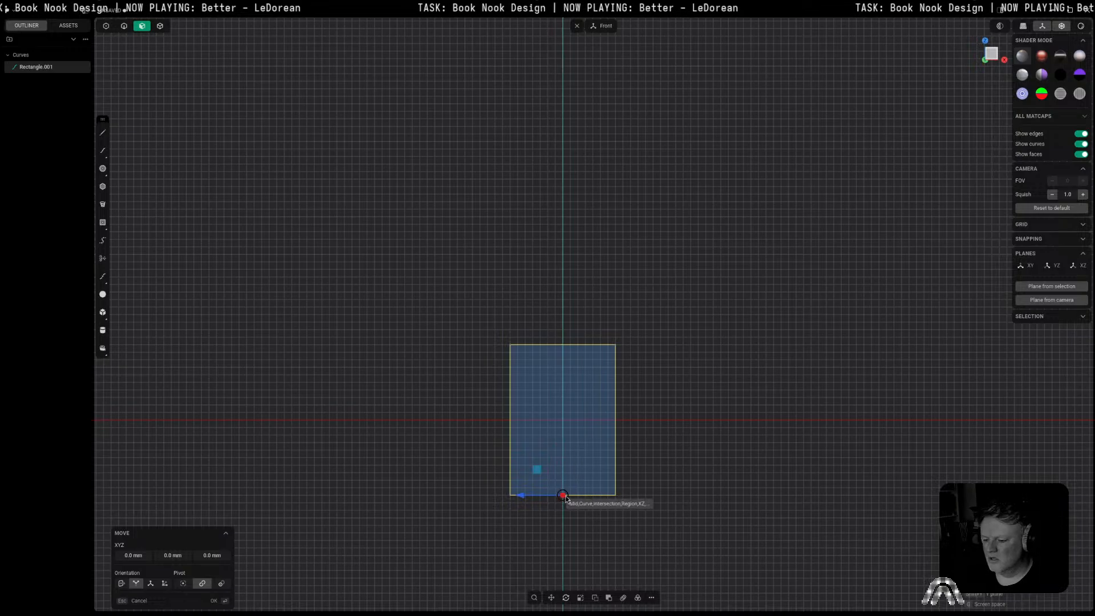
pyautogui.click(563, 495)
pyautogui.press('z')
pyautogui.press('y')
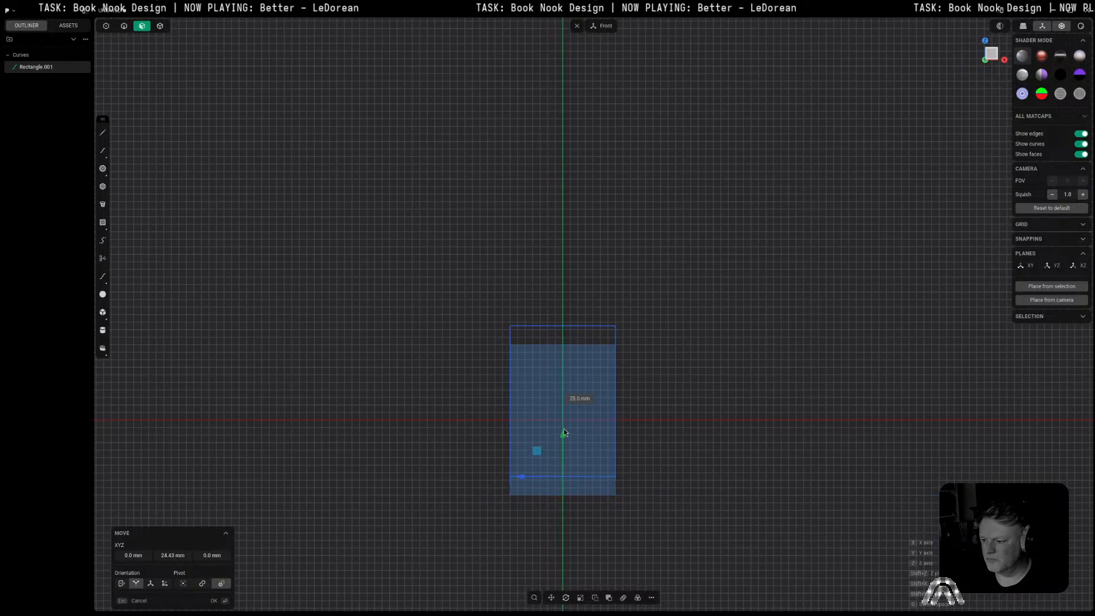
pyautogui.click(563, 421)
pyautogui.click(693, 320)
# Step: Extrude the rectangle region backward by about 172.5 mm into a solid block
pyautogui.moveTo(696, 323); pyautogui.dragTo(567, 377, button='middle')
pyautogui.click(449, 383)
pyautogui.press('e')
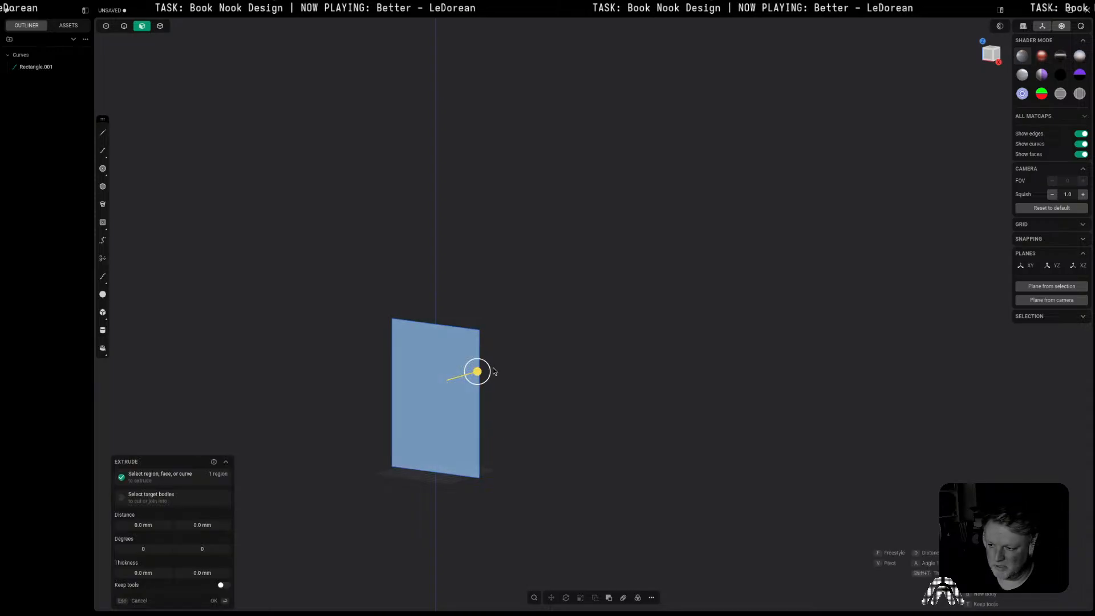
pyautogui.moveTo(478, 372); pyautogui.dragTo(550, 351)
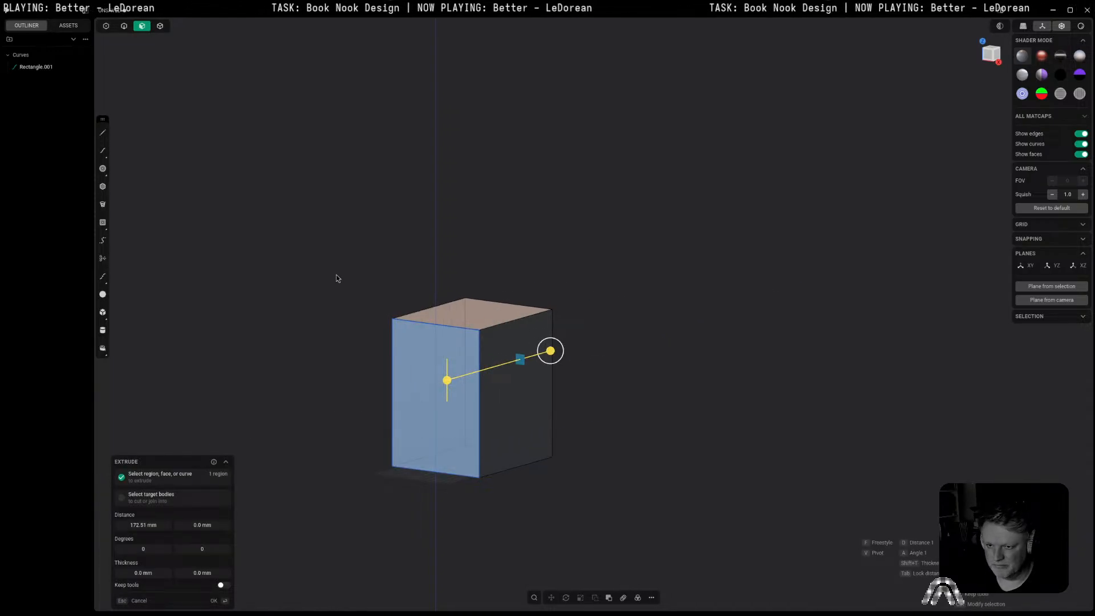
pyautogui.press('Return')
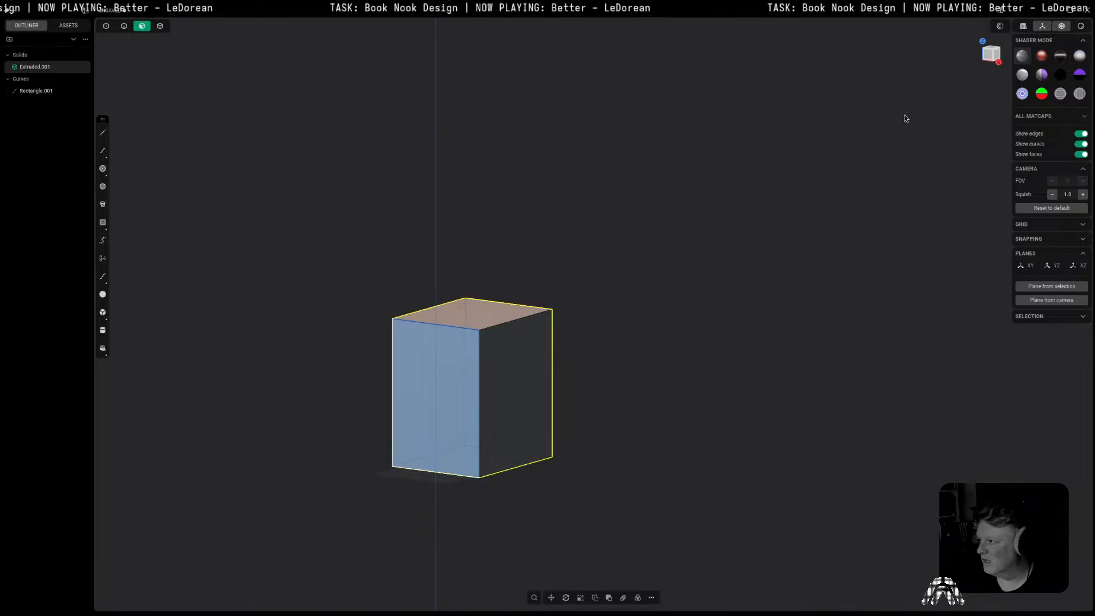
# Step: Delete the source rectangle curve around the block's front face, leaving only the solid
pyautogui.click(985, 56)
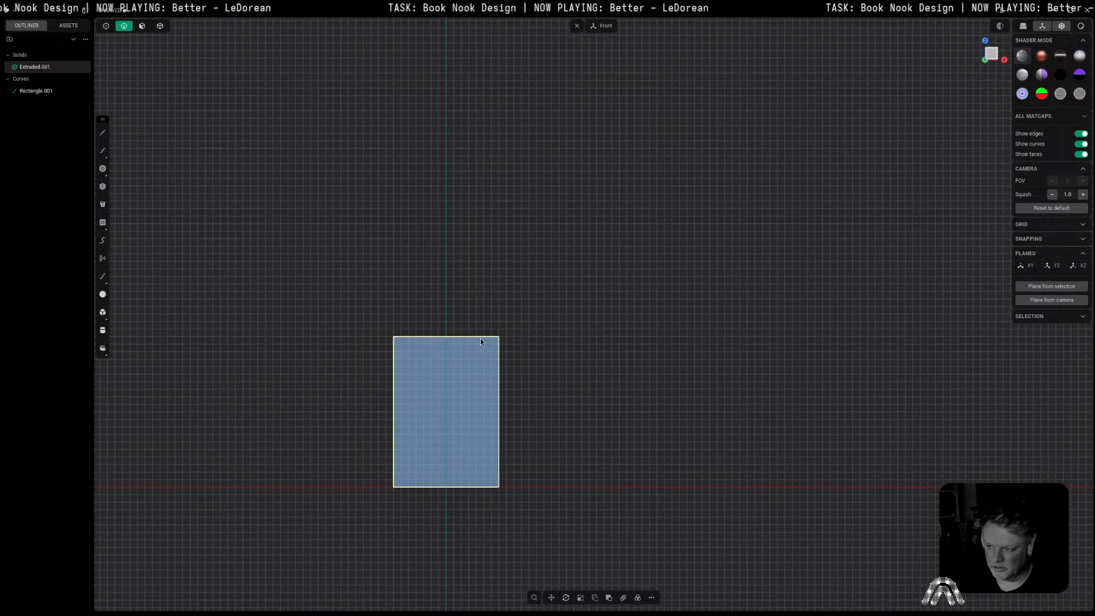
pyautogui.click(701, 369)
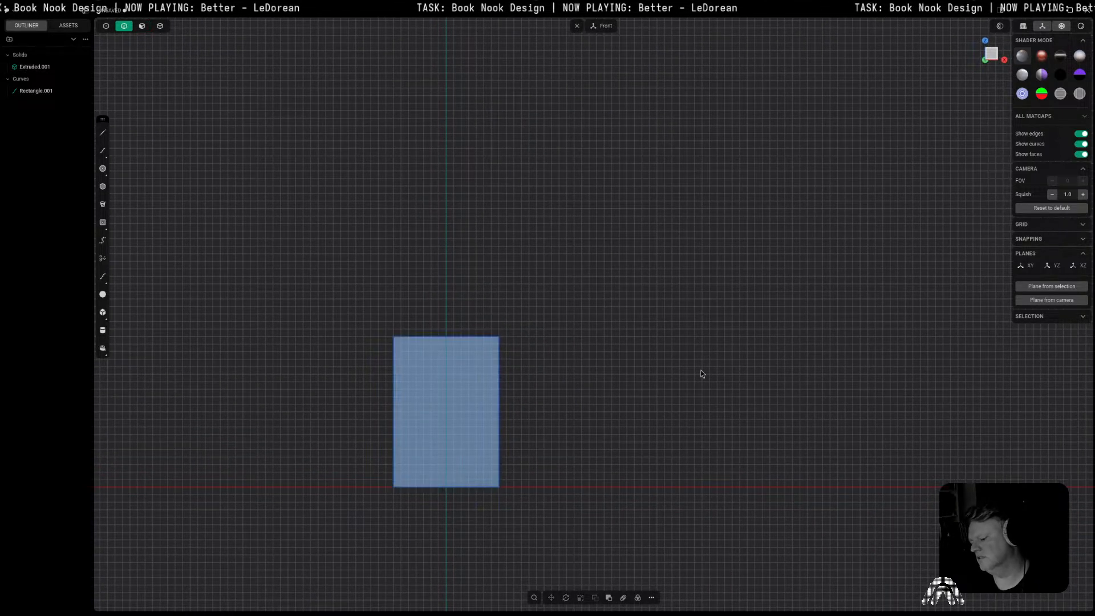
pyautogui.click(504, 365)
pyautogui.press('c')
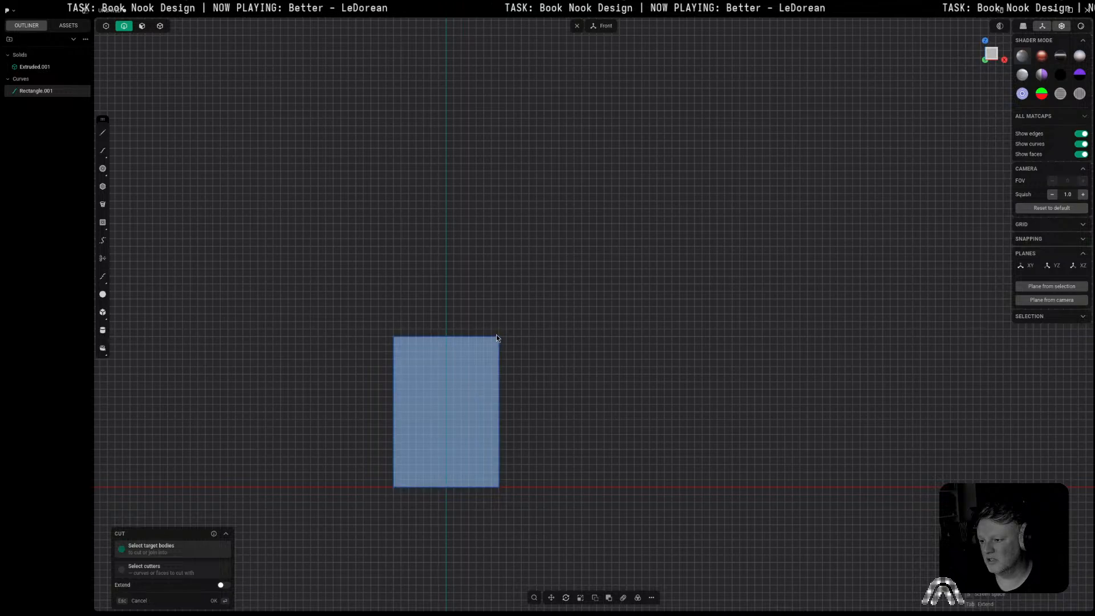
pyautogui.press('Escape')
pyautogui.press('x')
pyautogui.keyDown('shift'); pyautogui.moveTo(549, 366); pyautogui.dragTo(745, 343, button='middle'); pyautogui.keyUp('shift')
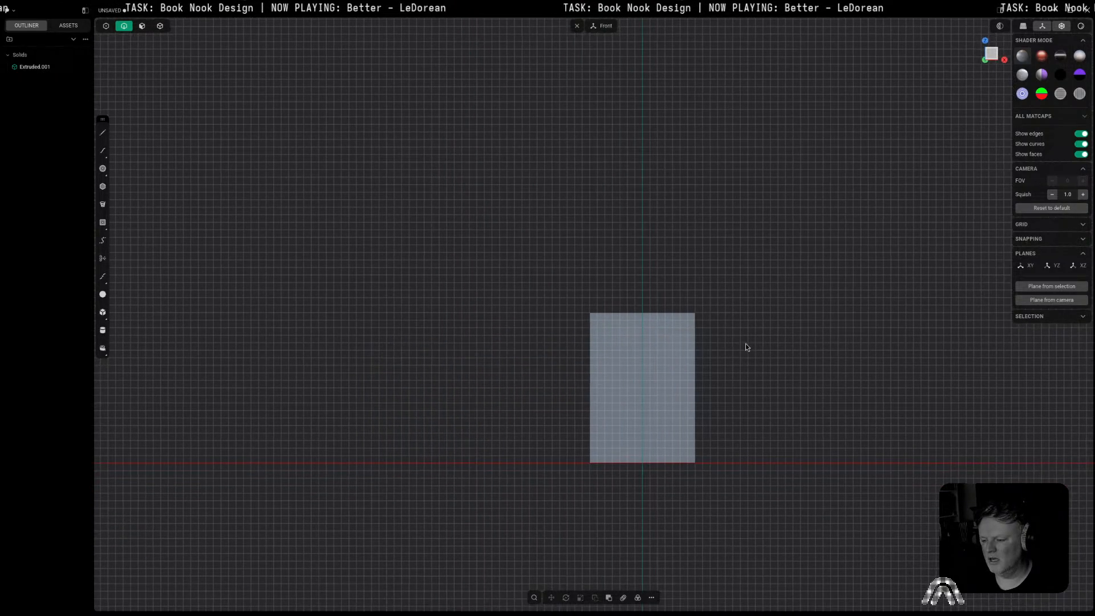
# Step: Draw a horizontal line across the block in the front view, slightly below mid-height and extending past both sides
pyautogui.scroll(5, 745, 342)
pyautogui.click(986, 59)
pyautogui.keyDown('shift'); pyautogui.moveTo(924, 410); pyautogui.dragTo(597, 357, button='middle'); pyautogui.keyUp('shift')
pyautogui.click(994, 57)
pyautogui.keyDown('shift'); pyautogui.moveTo(799, 392); pyautogui.dragTo(483, 396, button='middle'); pyautogui.keyUp('shift')
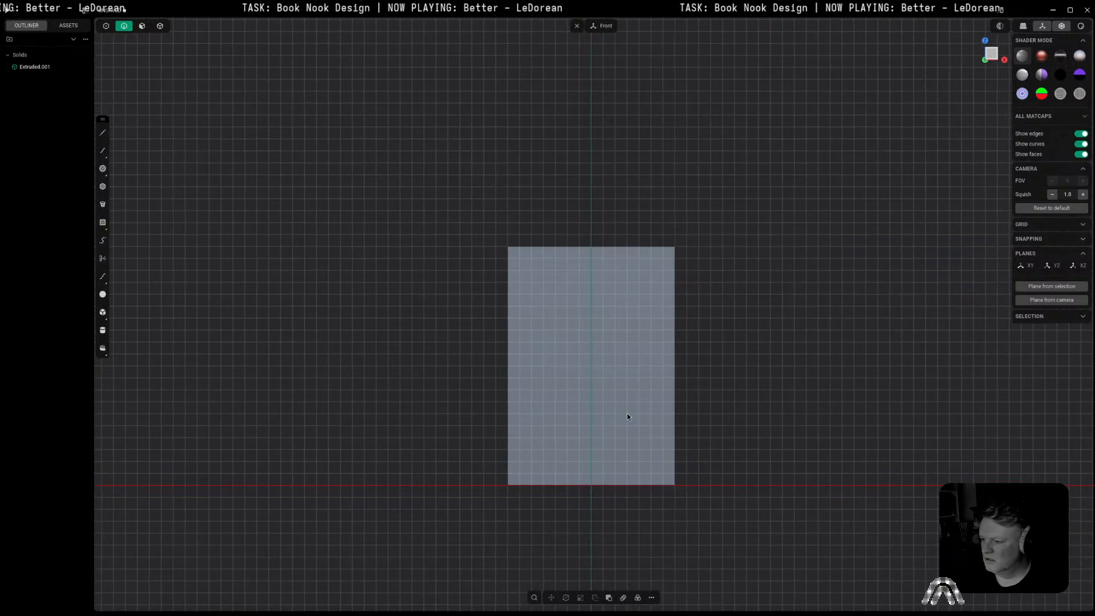
pyautogui.scroll(5, 667, 442)
pyautogui.scroll(-1, 668, 444)
pyautogui.press('l')
pyautogui.press('Escape')
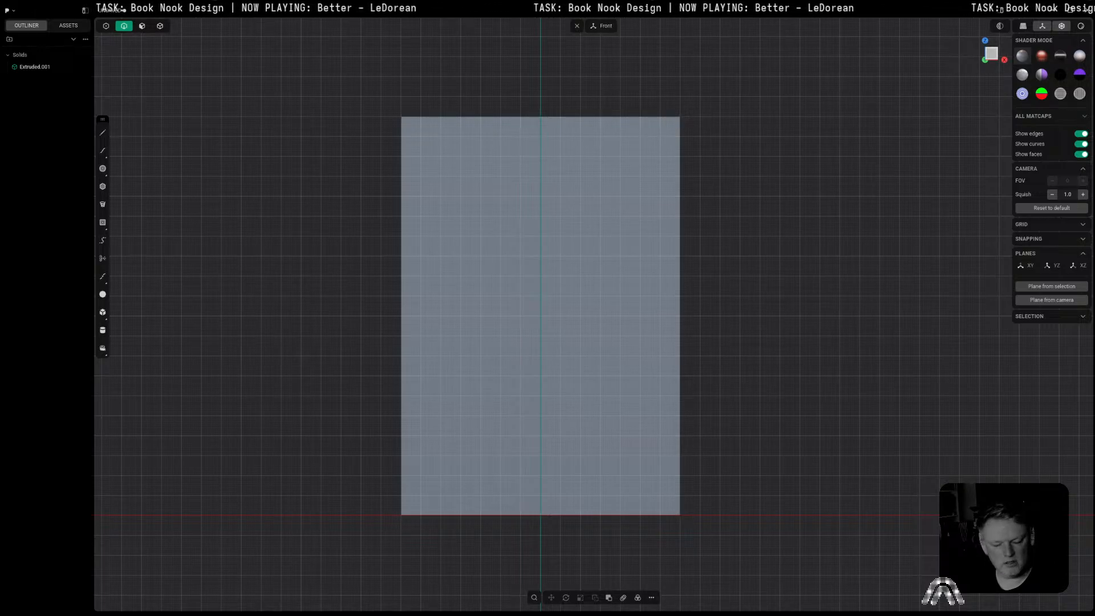
pyautogui.scroll(-8, 751, 312)
pyautogui.keyDown('shift'); pyautogui.moveTo(764, 386); pyautogui.dragTo(740, 377, button='middle'); pyautogui.keyUp('shift')
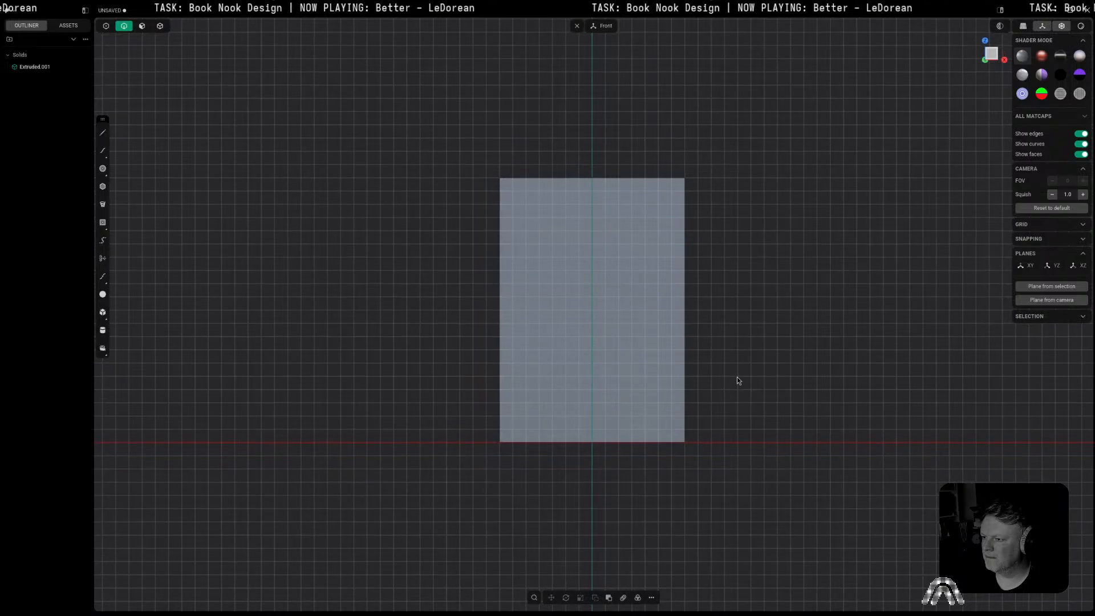
pyautogui.click(424, 333)
pyautogui.rightClick(423, 334)
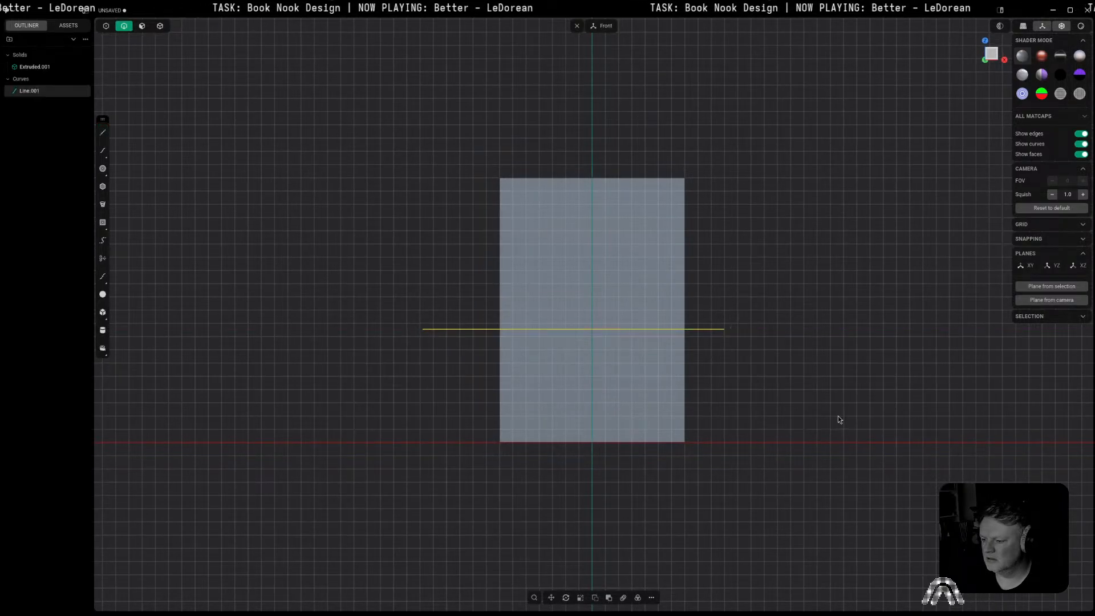
# Step: Cut the block into an upper and a lower solid along the horizontal line, and turn off X-ray display
pyautogui.press('c')
pyautogui.click(636, 341)
pyautogui.press('Return')
pyautogui.moveTo(754, 270); pyautogui.dragTo(724, 279, button='middle')
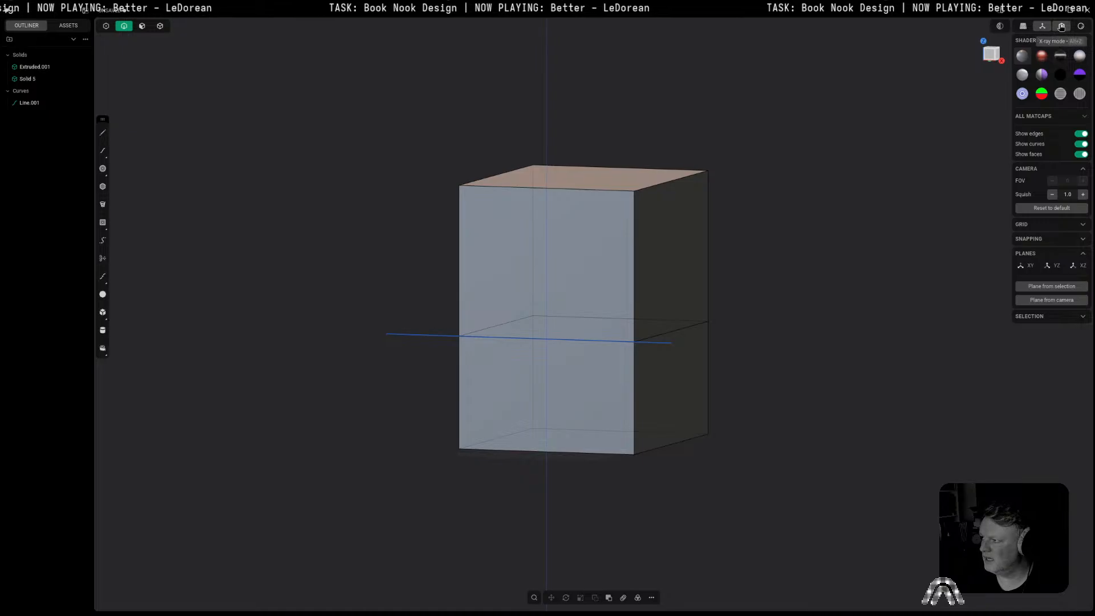
pyautogui.scroll(2, 670, 377)
pyautogui.scroll(4, 735, 328)
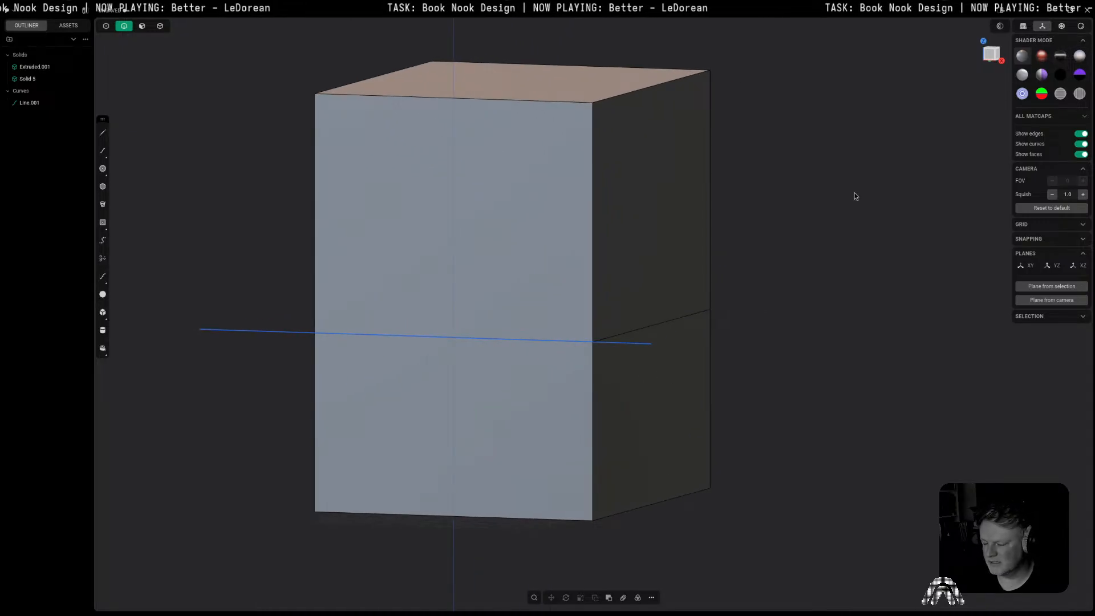
pyautogui.keyDown('shift'); pyautogui.moveTo(616, 354); pyautogui.dragTo(684, 345, button='middle'); pyautogui.keyUp('shift')
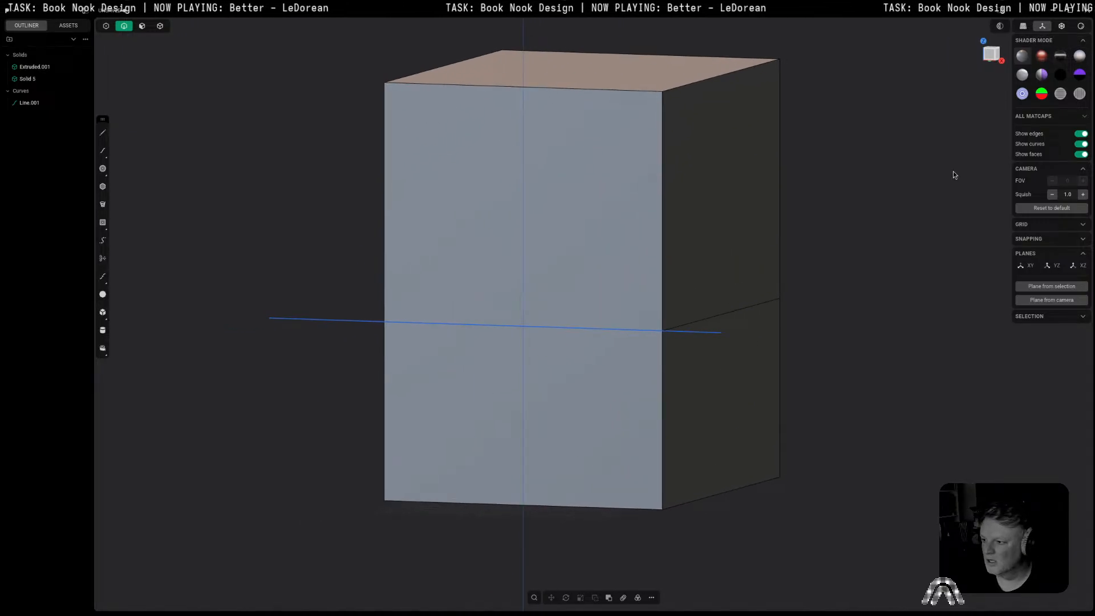
# Step: In the front view, move the horizontal line straight up a short distance above the existing cut
pyautogui.press('KP_1')
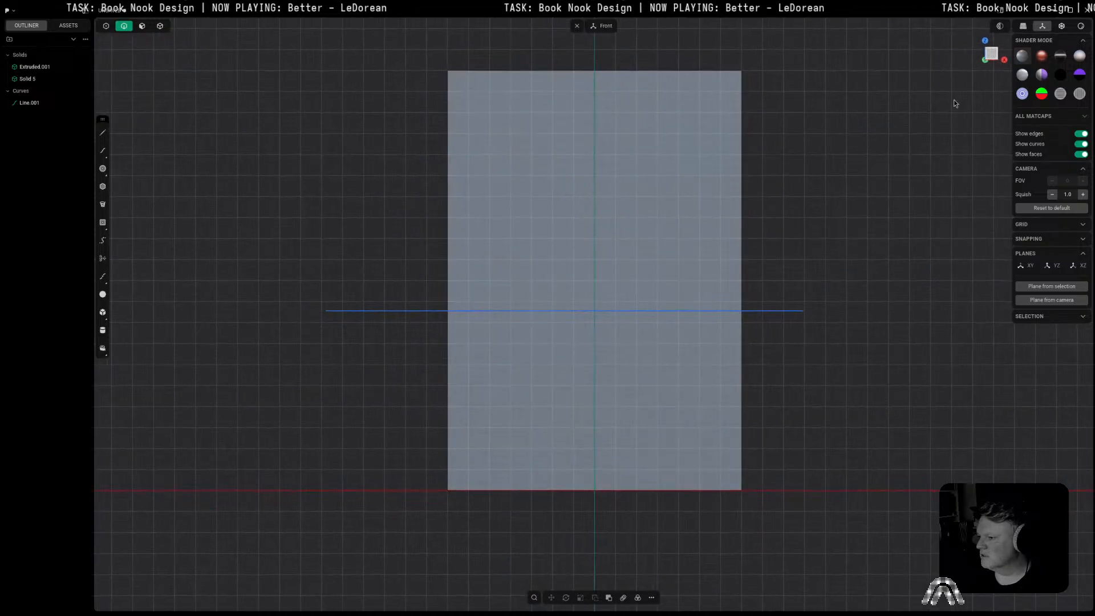
pyautogui.click(779, 311)
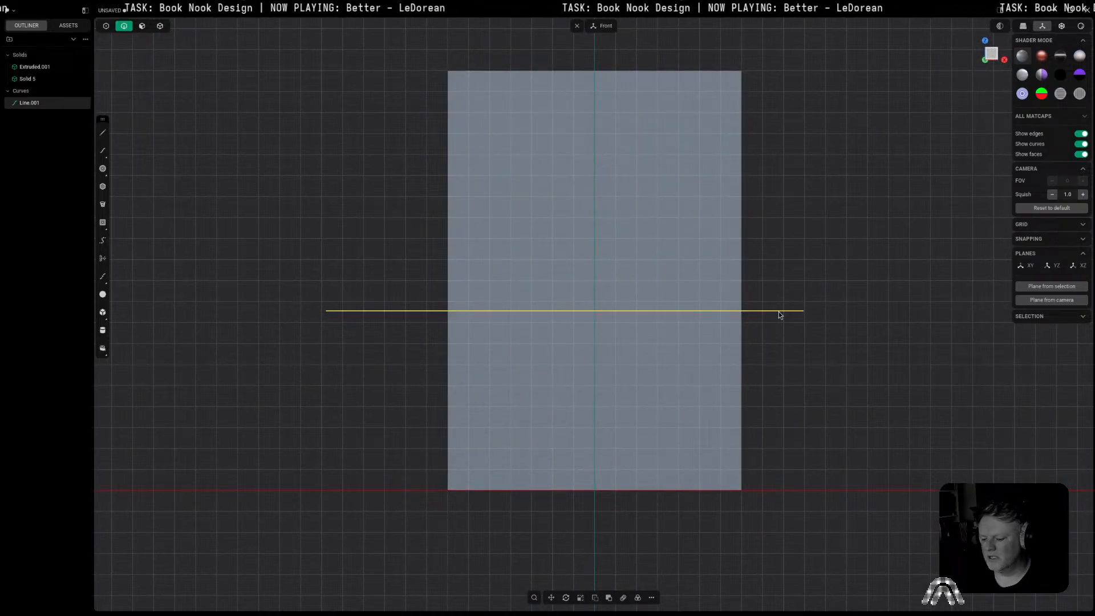
pyautogui.press('g')
pyautogui.click(778, 297)
pyautogui.rightClick(778, 296)
pyautogui.click(803, 335)
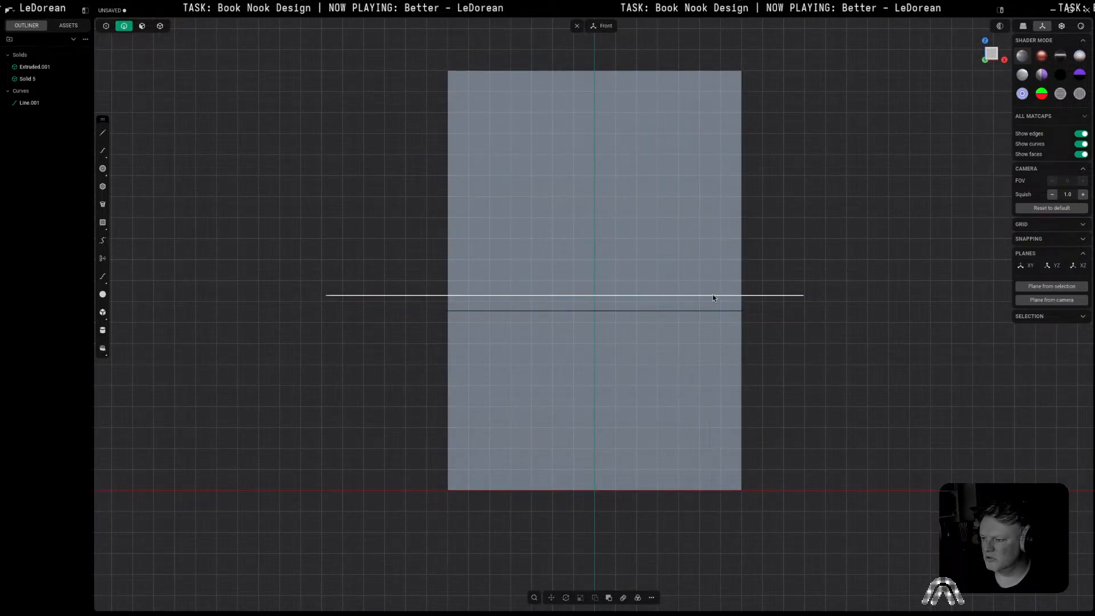
# Step: Cut the upper solid along the raised line to separate a thin slab, and delete the line
pyautogui.click(778, 296)
pyautogui.press('c')
pyautogui.click(641, 271)
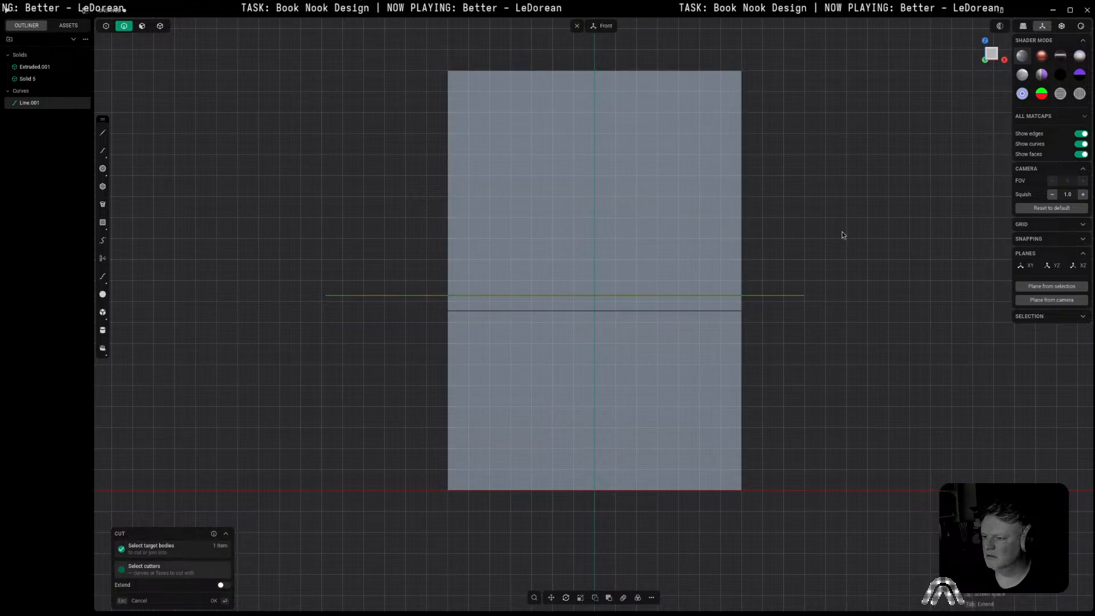
pyautogui.rightClick(861, 251)
pyautogui.click(884, 311)
pyautogui.click(752, 297)
pyautogui.press('Delete')
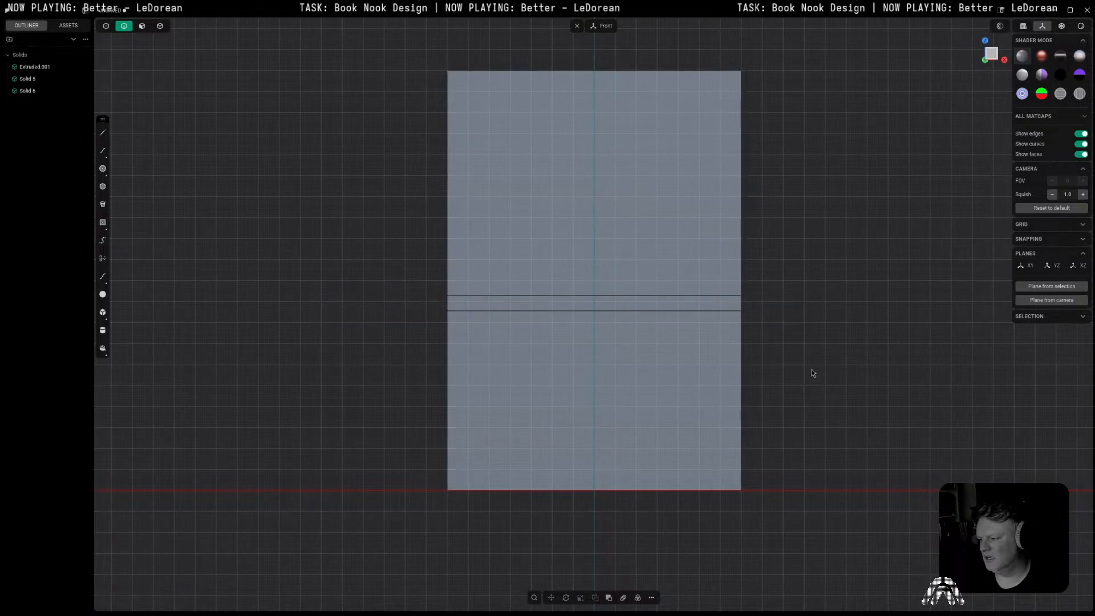
# Step: Scale the thin middle slab up slightly so it protrudes as a band around the blocks above and below
pyautogui.click(711, 305)
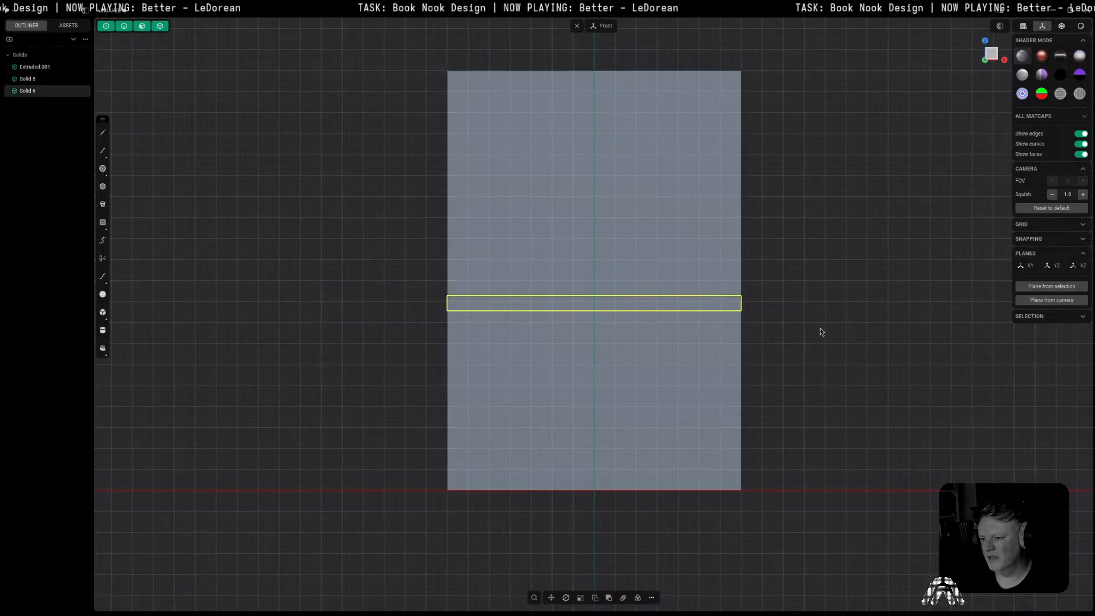
pyautogui.press('s')
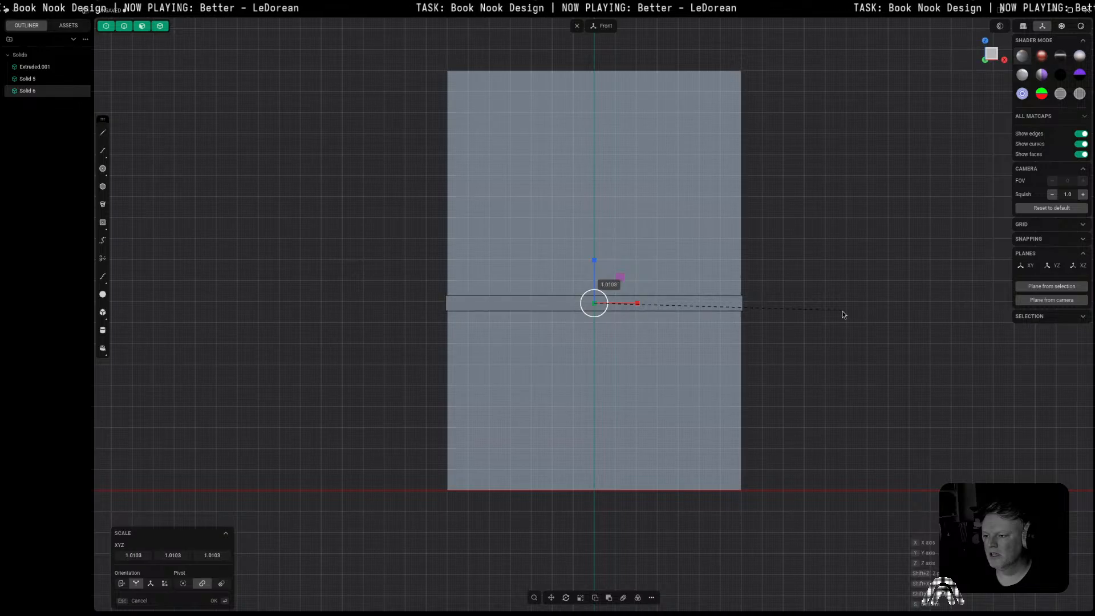
pyautogui.click(849, 313)
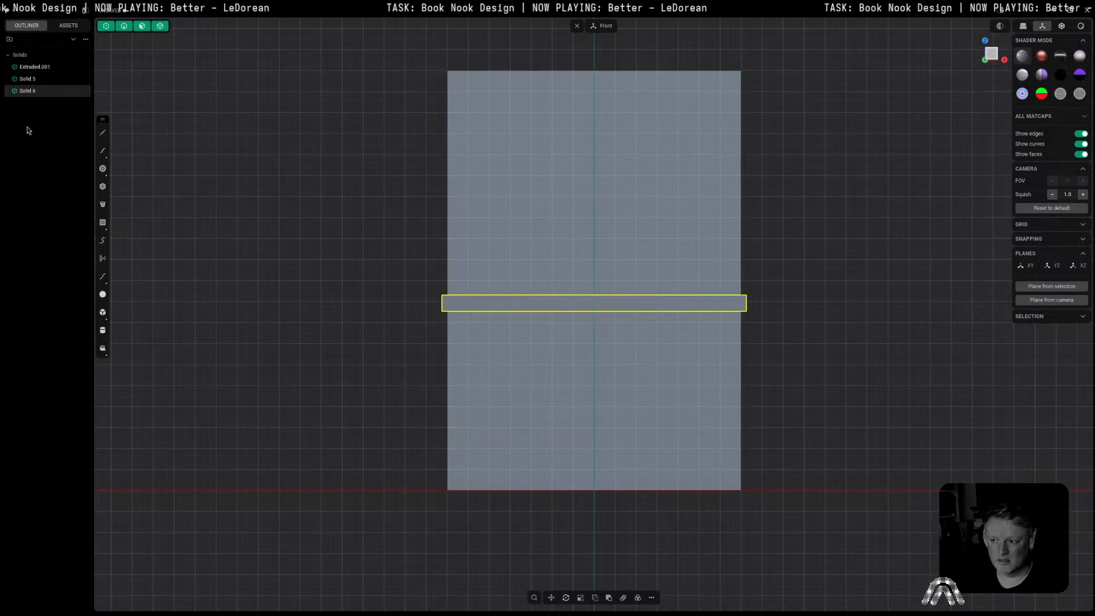
pyautogui.click(871, 258)
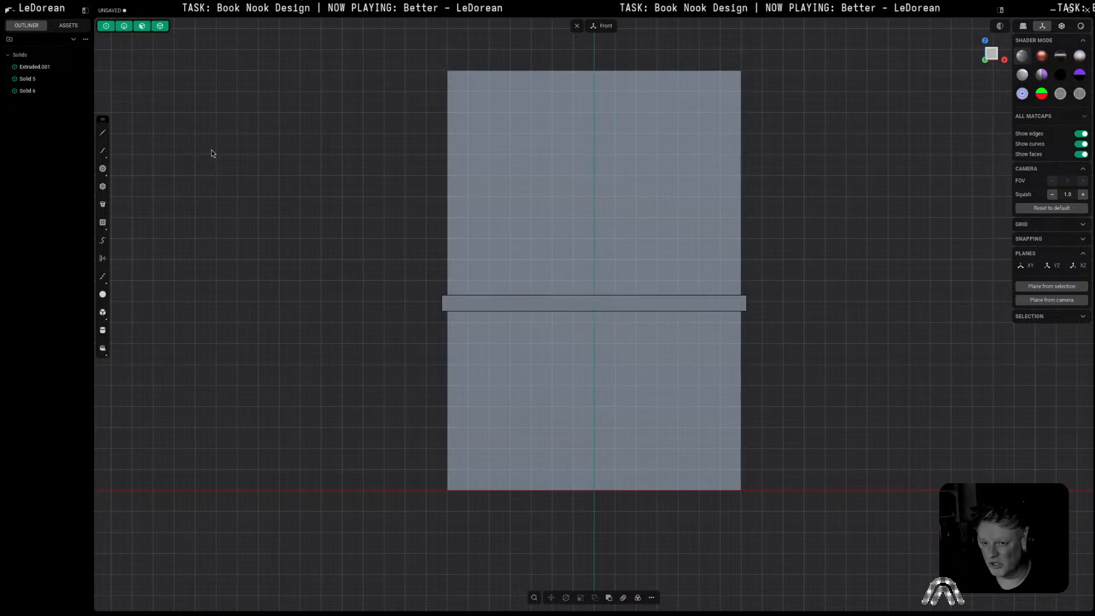
# Step: Examine the upper block, the protruding band and the lower block from the front and at an angle
pyautogui.scroll(1, 211, 152)
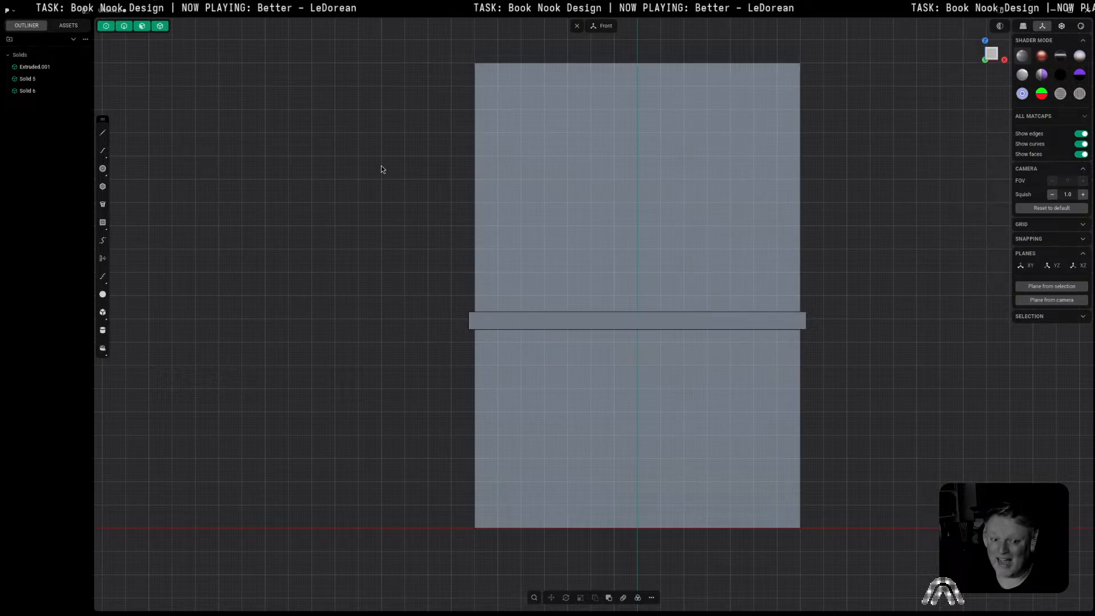
pyautogui.keyDown('shift'); pyautogui.moveTo(913, 258); pyautogui.dragTo(856, 275, button='middle'); pyautogui.keyUp('shift')
pyautogui.scroll(-1, 865, 256)
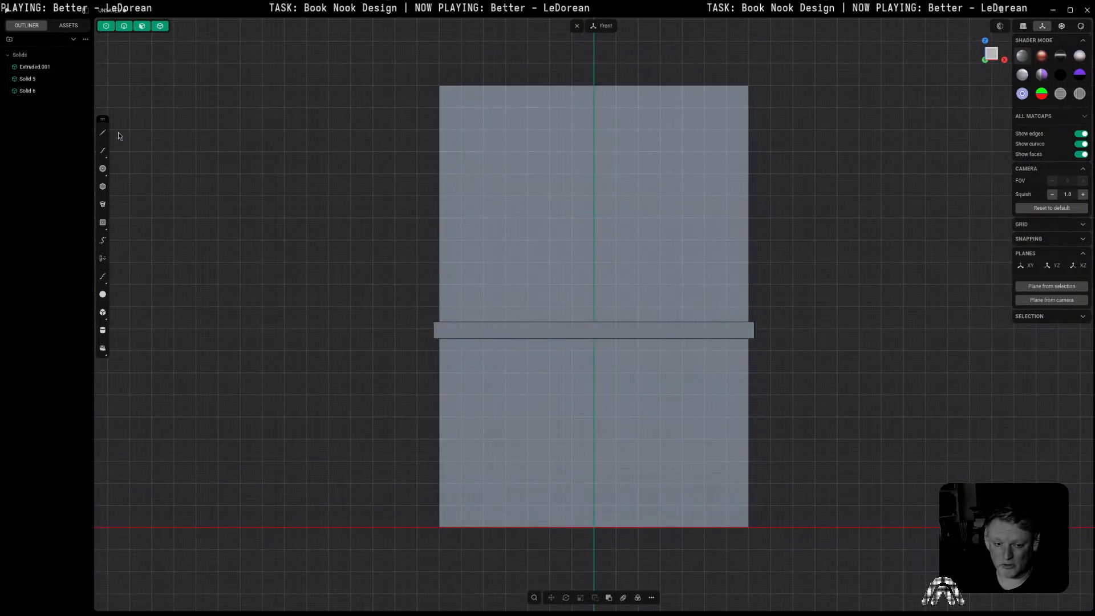
pyautogui.keyDown('shift'); pyautogui.moveTo(794, 262); pyautogui.dragTo(818, 297, button='middle'); pyautogui.keyUp('shift')
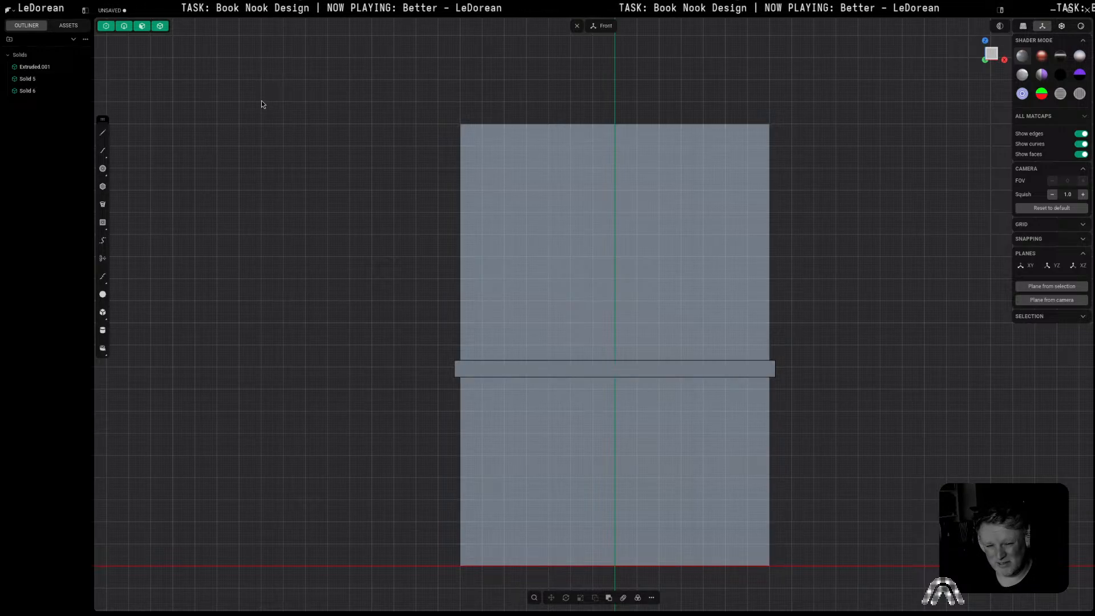
pyautogui.moveTo(740, 221)
pyautogui.keyDown('shift'); pyautogui.mouseDown(button='middle')
pyautogui.moveTo(741, 207)
pyautogui.moveTo(738, 223)
pyautogui.mouseUp(button='middle'); pyautogui.keyUp('shift')
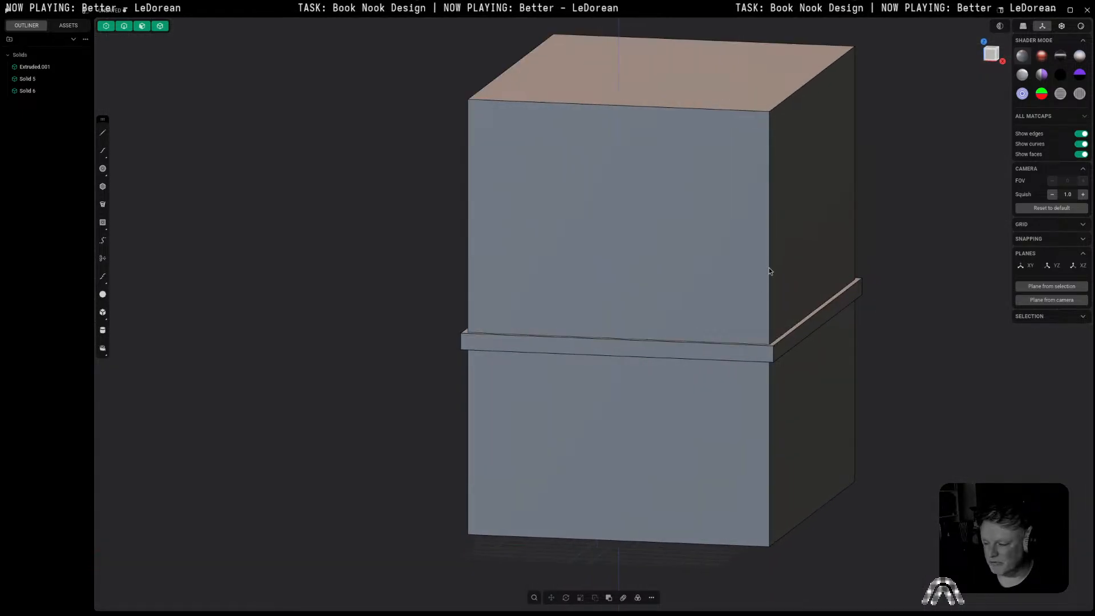
pyautogui.click(992, 57)
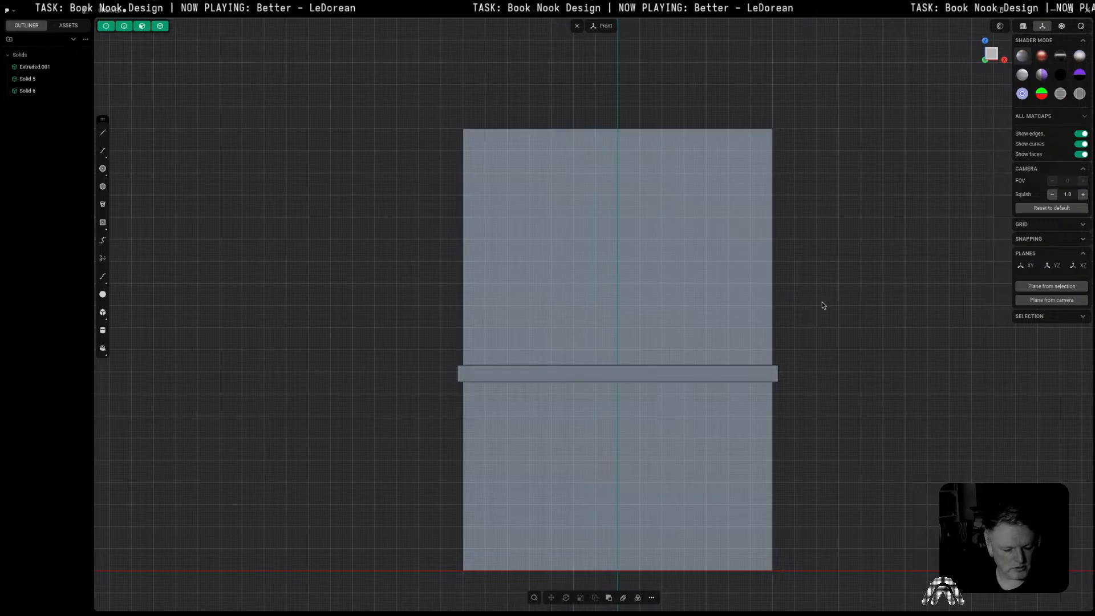
pyautogui.keyDown('shift'); pyautogui.moveTo(823, 302); pyautogui.dragTo(785, 234, button='middle'); pyautogui.keyUp('shift')
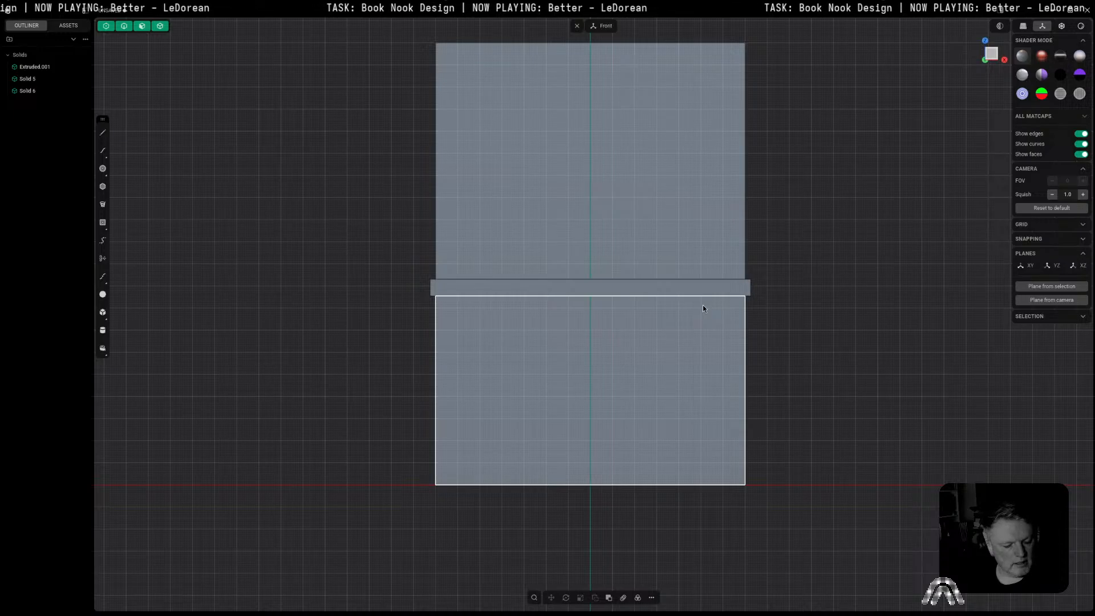
pyautogui.click(666, 381)
pyautogui.click(672, 293)
pyautogui.click(672, 403)
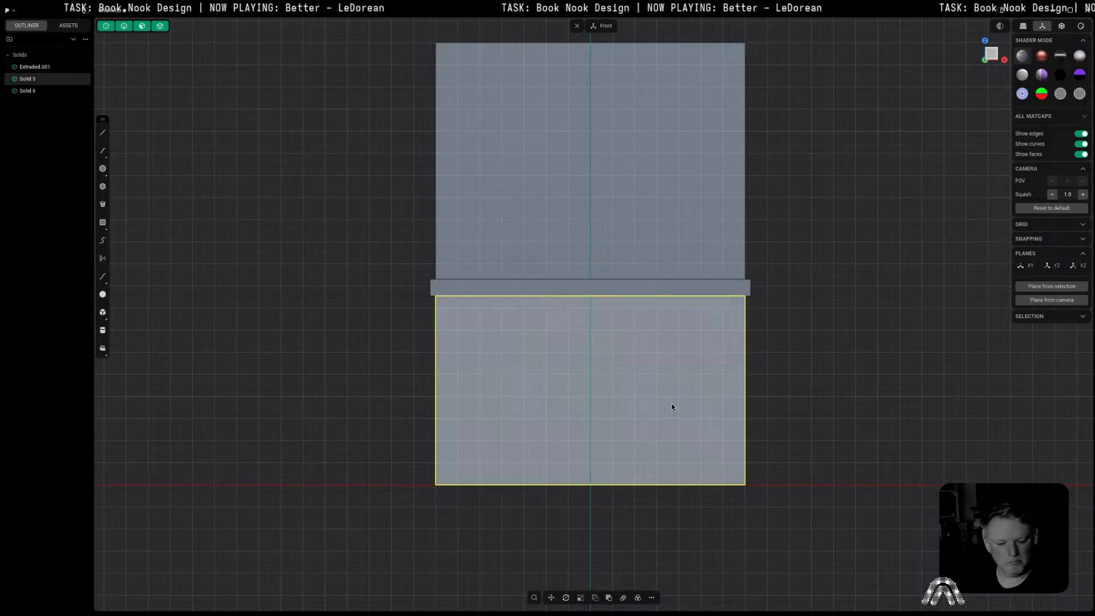
pyautogui.click(659, 186)
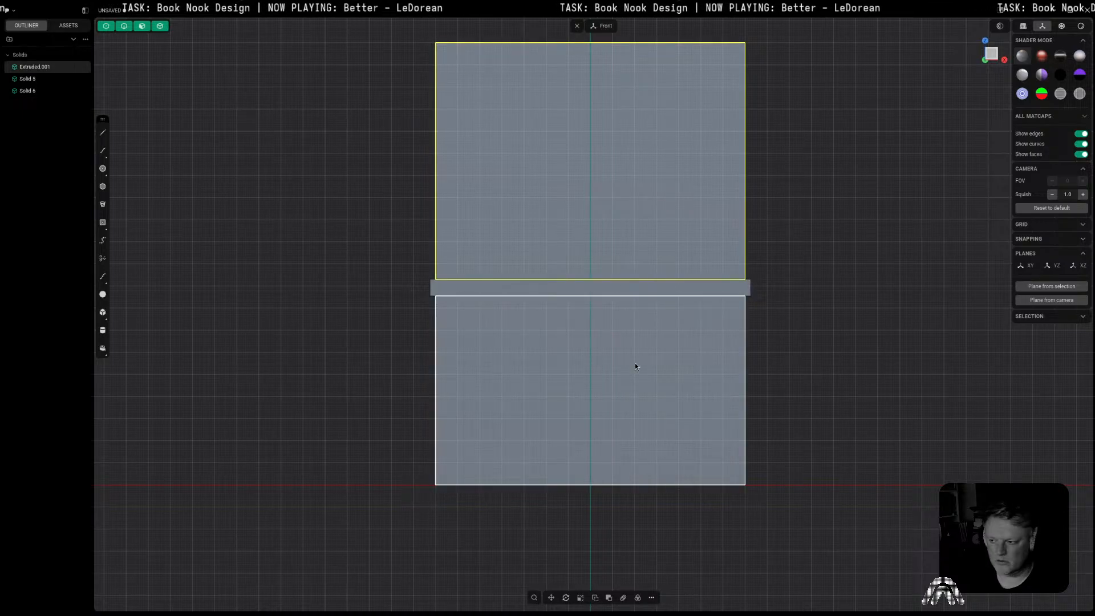
# Step: Draw an upright center rectangle for a door on the lower block's front face, right of the vertical axis
pyautogui.click(103, 222)
pyautogui.click(646, 387)
pyautogui.scroll(1, 692, 455)
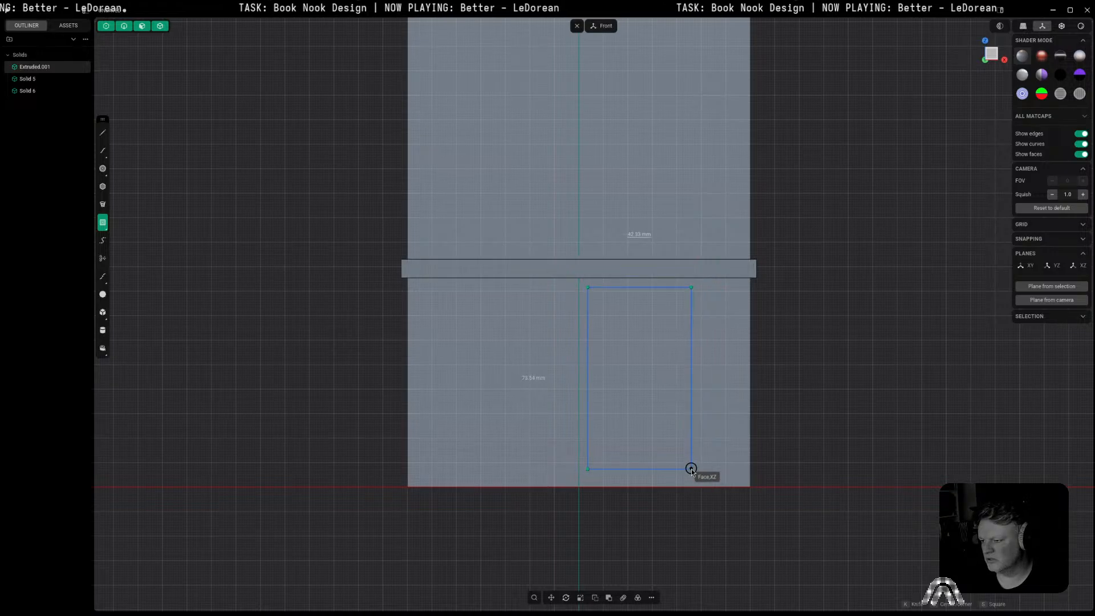
pyautogui.click(692, 455)
# Step: Move the door rectangle vertically from its bottom-edge midpoint so its bottom edge rests on the lower block's bottom edge
pyautogui.press('z')
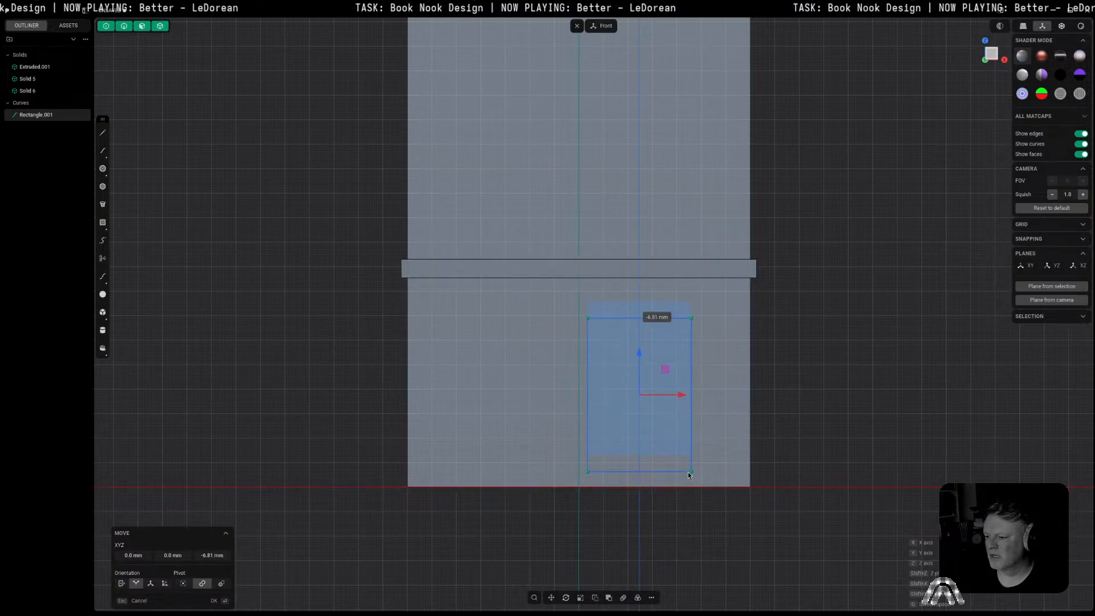
pyautogui.press('v')
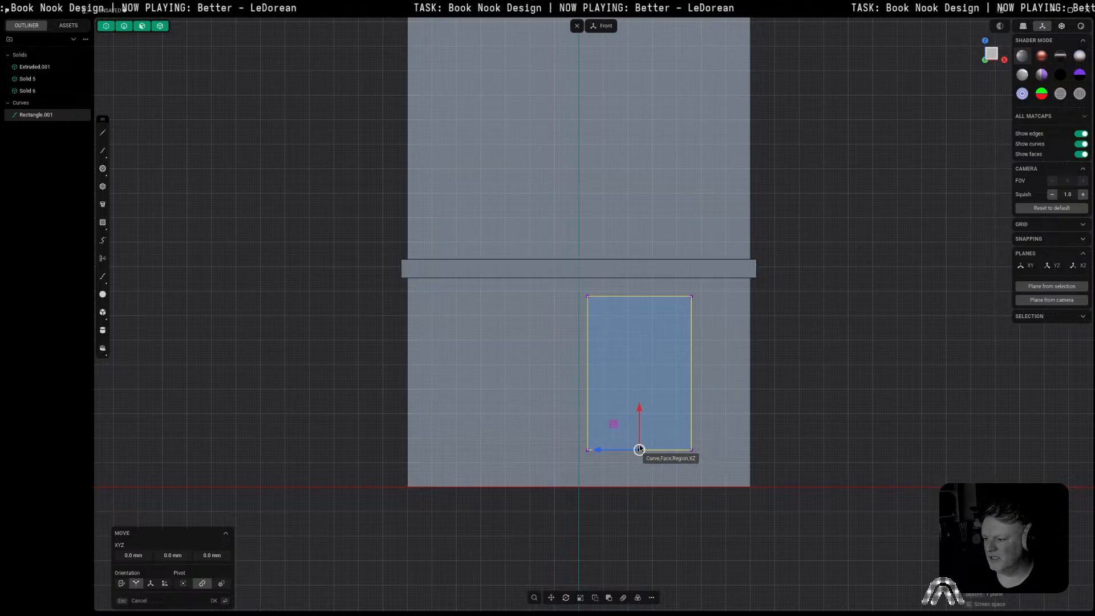
pyautogui.click(639, 451)
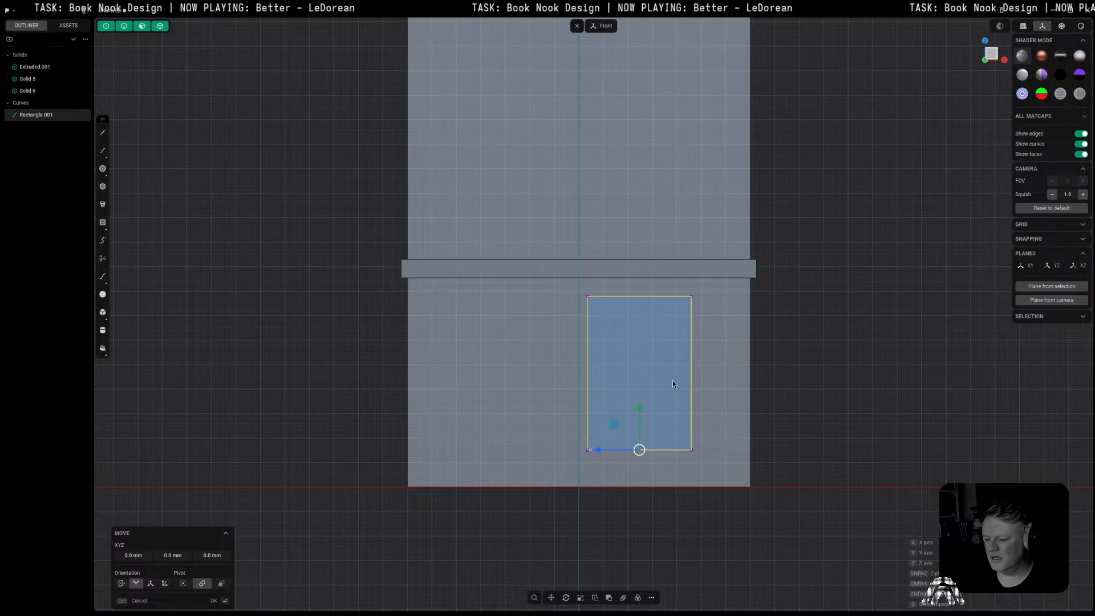
pyautogui.press('z')
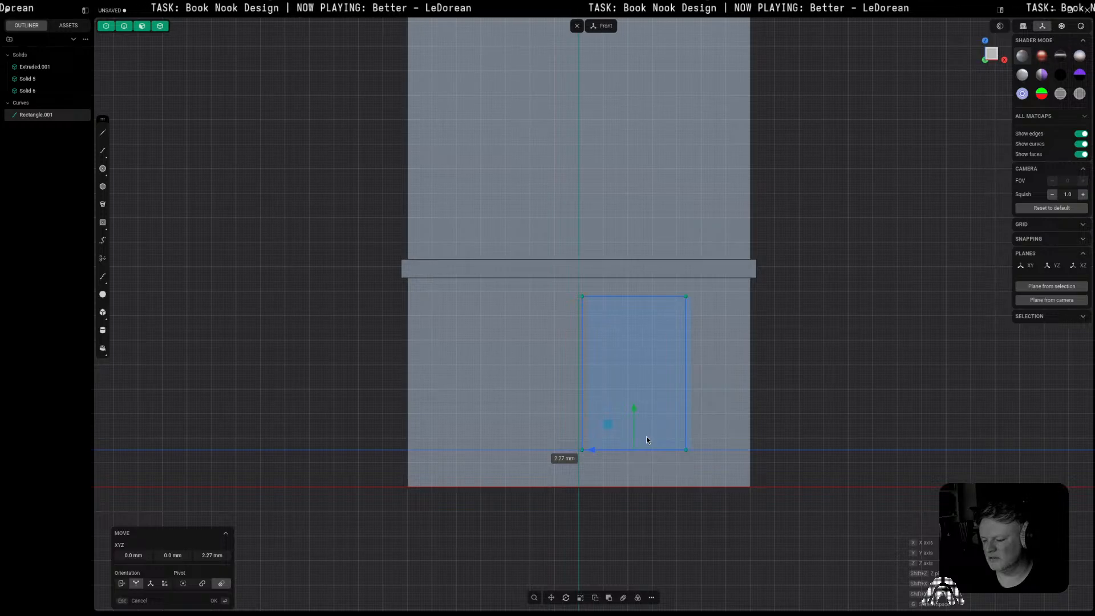
pyautogui.press('y')
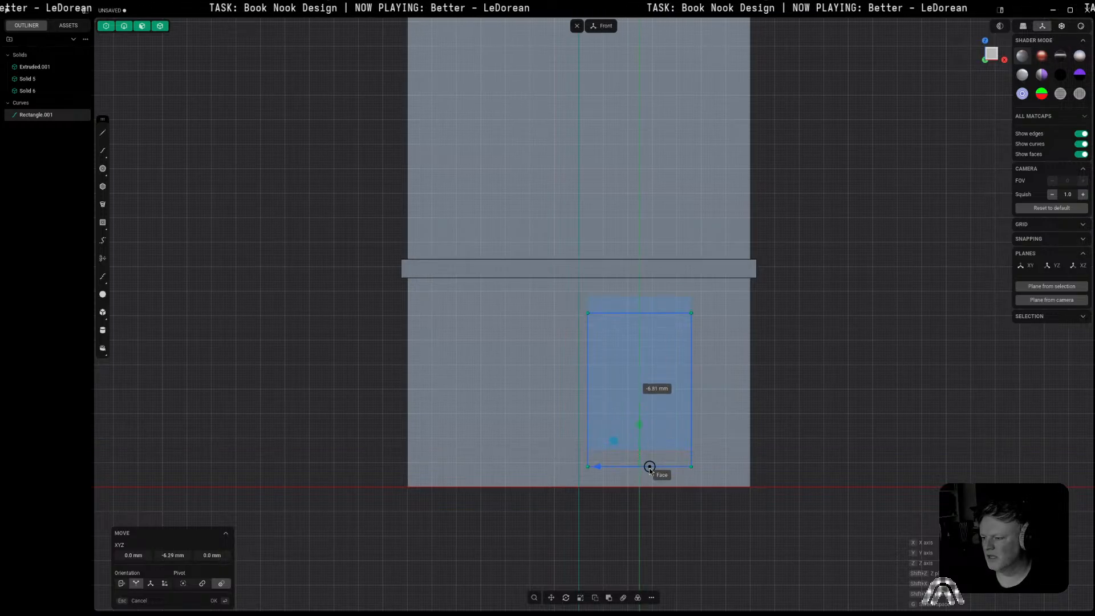
pyautogui.click(638, 485)
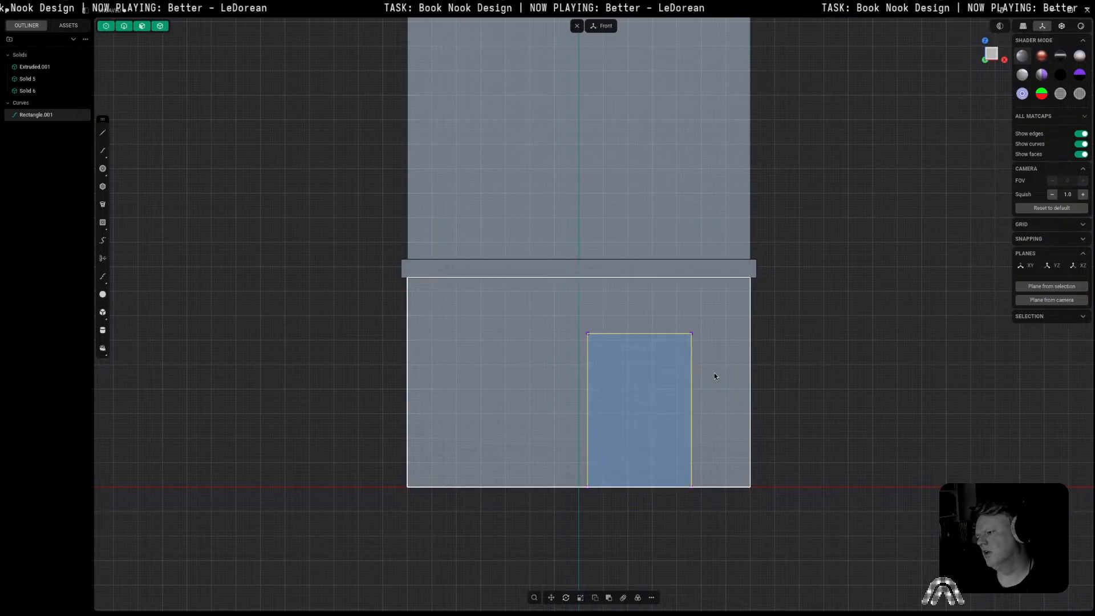
# Step: Scale only the door rectangle's width to make it slightly narrower, keeping its height, and select its outline
pyautogui.press('s')
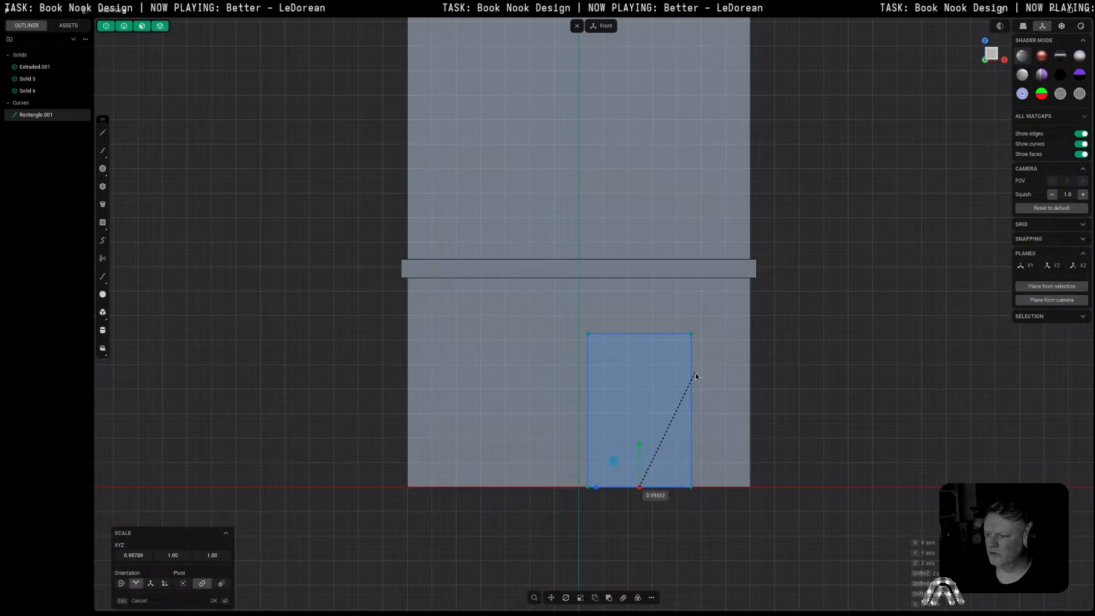
pyautogui.press('z')
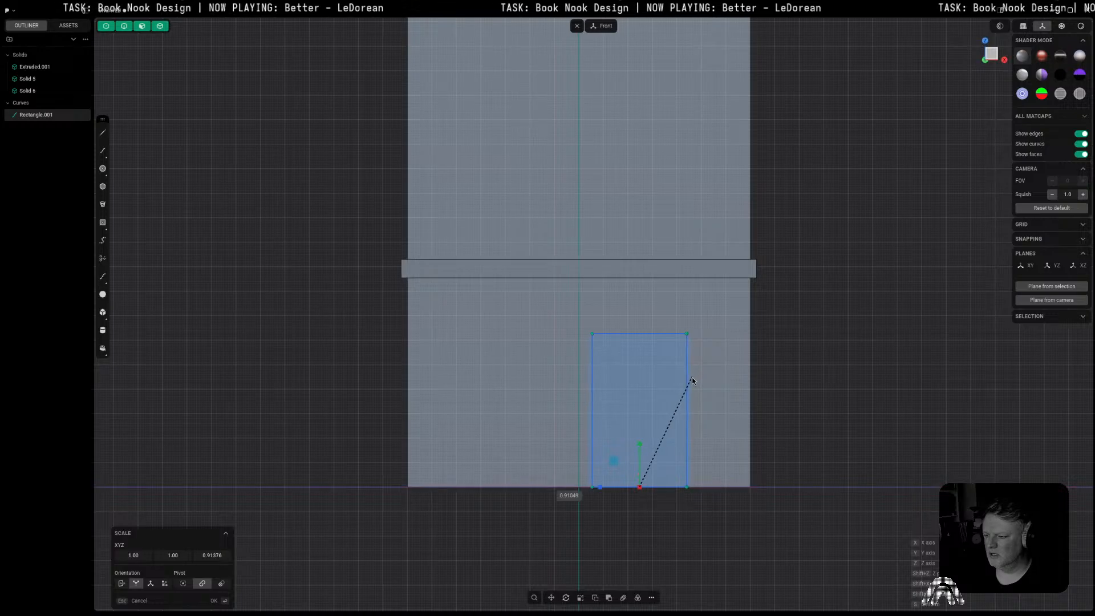
pyautogui.click(689, 387)
pyautogui.click(882, 385)
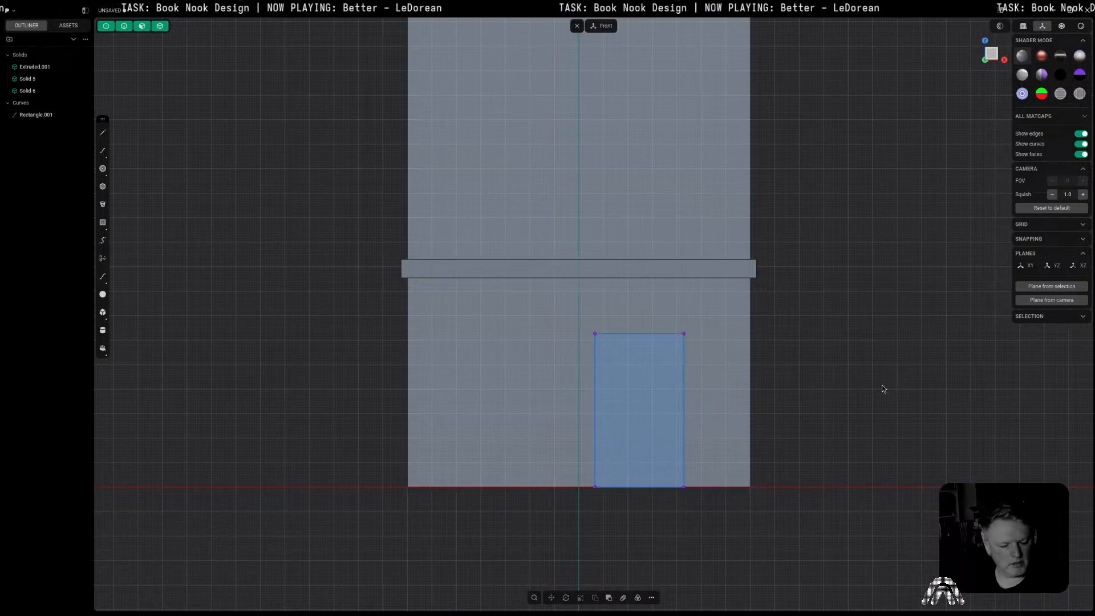
pyautogui.click(660, 335)
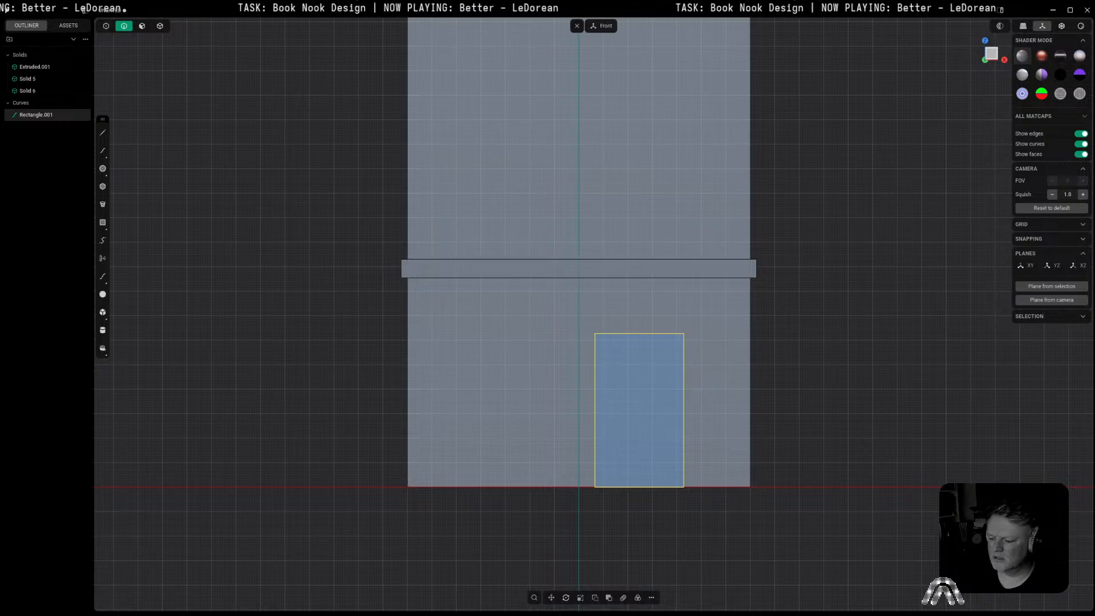
# Step: Imprint the door rectangle onto the lower block's front face and delete the leftover rectangle curve
pyautogui.press('i')
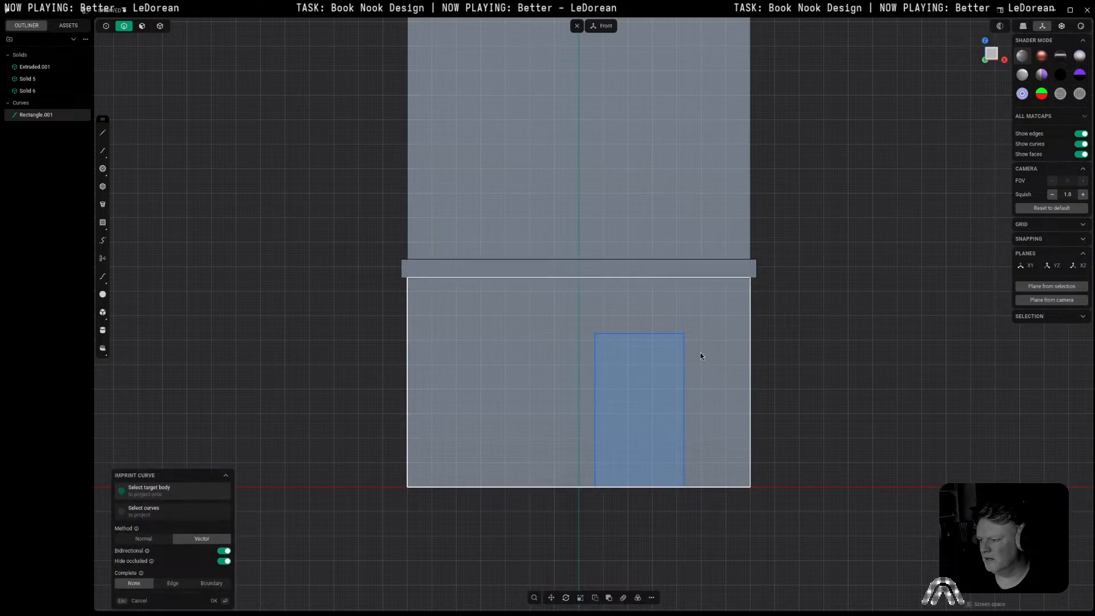
pyautogui.press('Escape')
pyautogui.moveTo(857, 335); pyautogui.dragTo(776, 335, button='middle')
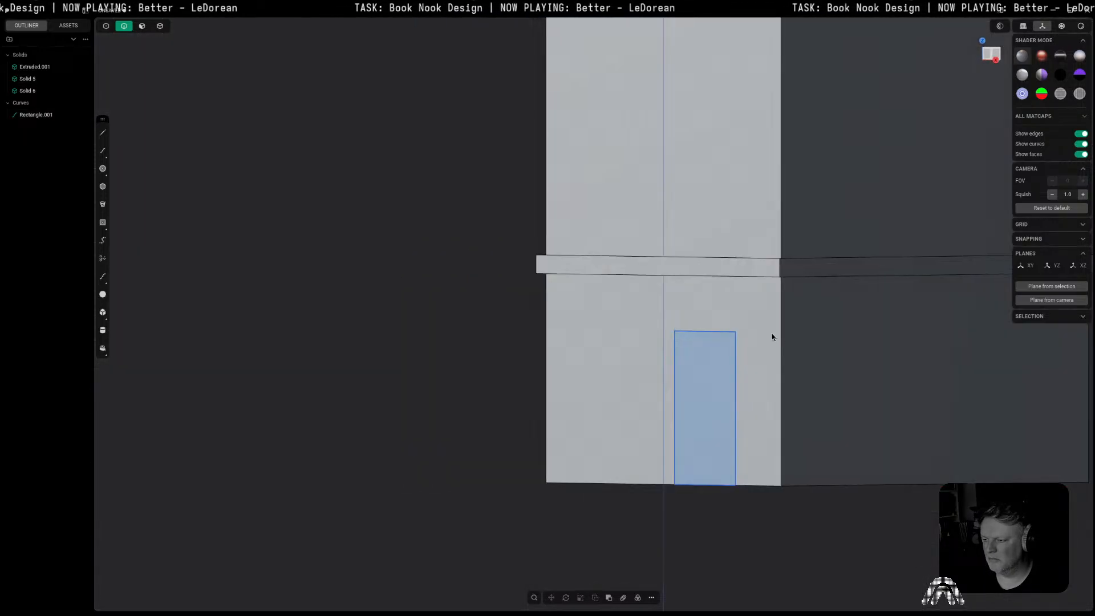
pyautogui.click(740, 342)
pyautogui.press('x')
pyautogui.moveTo(710, 385); pyautogui.dragTo(817, 373, button='middle')
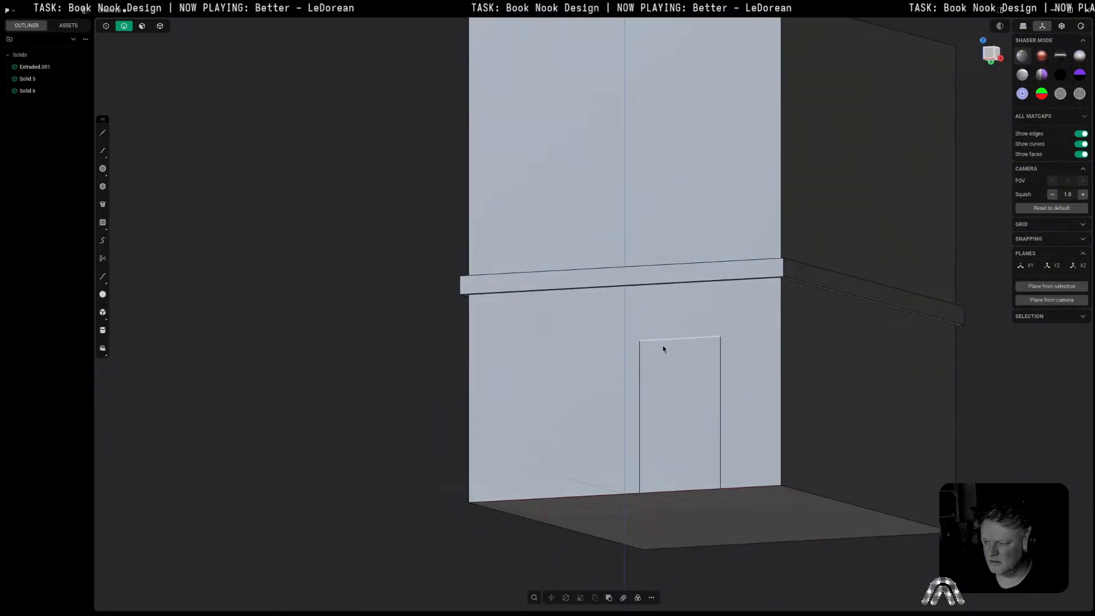
# Step: Push the imprinted door face outward from the lower block's front wall by 5 mm
pyautogui.press('3')
pyautogui.click(665, 376)
pyautogui.moveTo(678, 387); pyautogui.dragTo(664, 416, button='middle')
pyautogui.scroll(3, 656, 399)
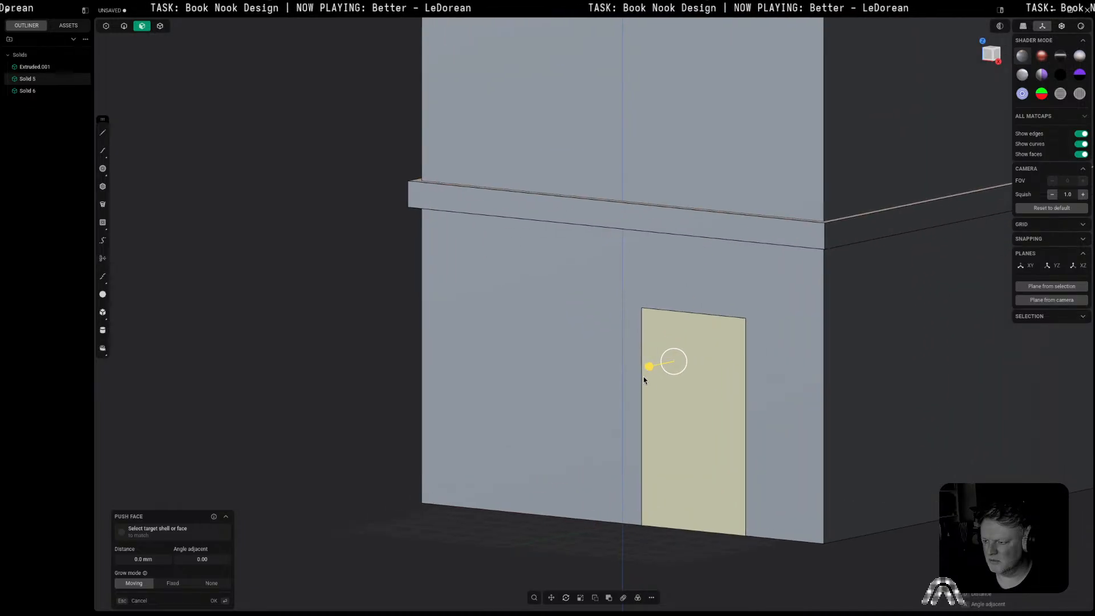
pyautogui.moveTo(651, 366); pyautogui.dragTo(645, 373)
pyautogui.moveTo(644, 371); pyautogui.dragTo(655, 409, button='middle')
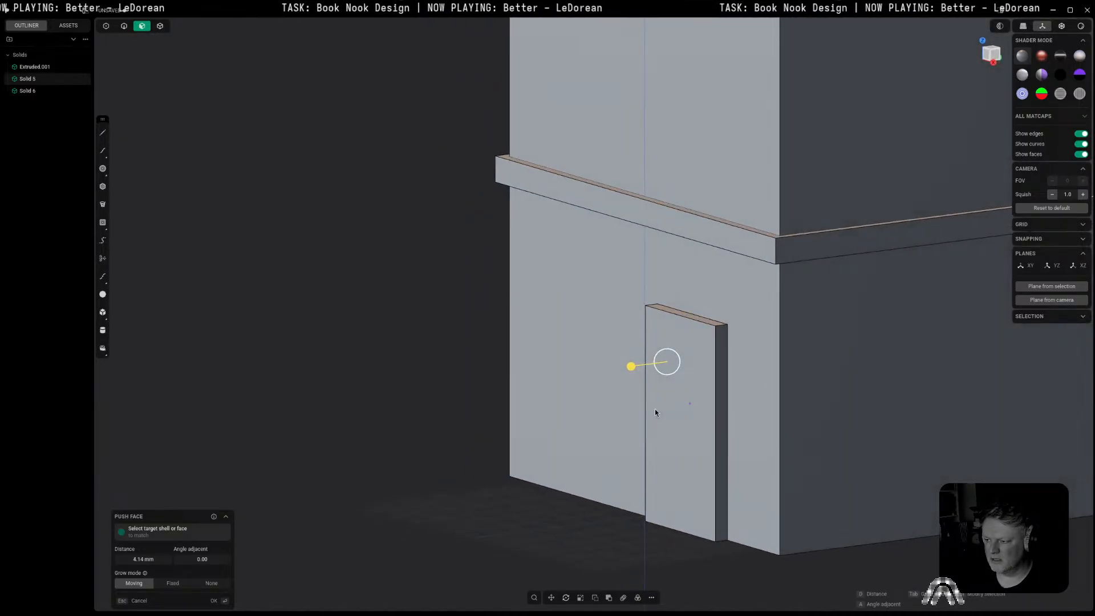
pyautogui.press('5')
pyautogui.click(149, 560)
pyautogui.write('5')
pyautogui.press('Return')
pyautogui.press('Return')
pyautogui.click(317, 349)
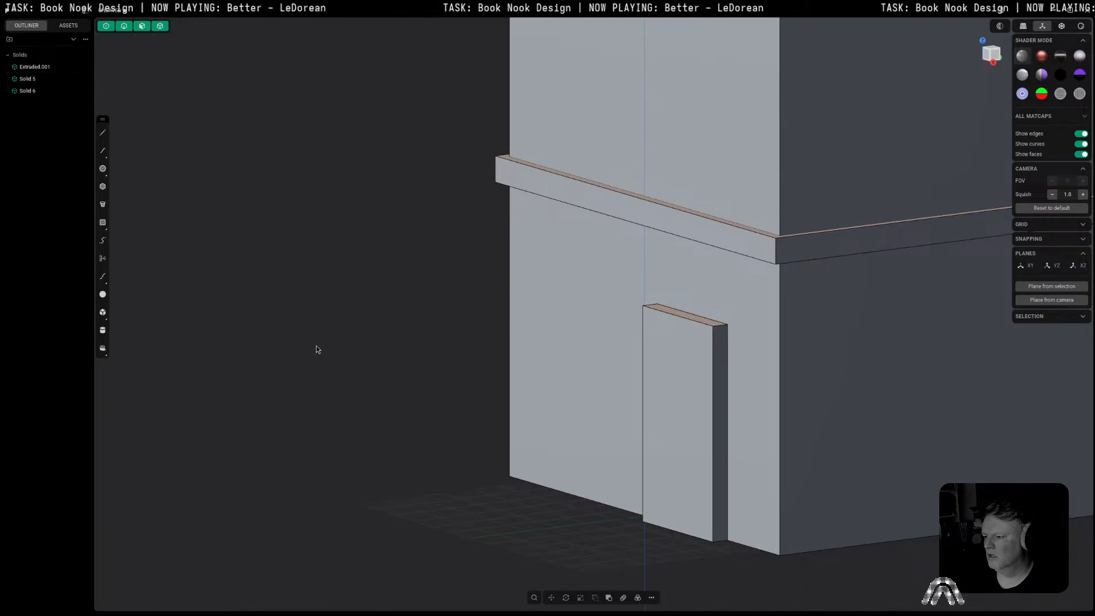
# Step: From the front view, split the door face with a horizontal isoparam line at about mid-height
pyautogui.moveTo(318, 349); pyautogui.dragTo(650, 394, button='middle')
pyautogui.click(992, 54)
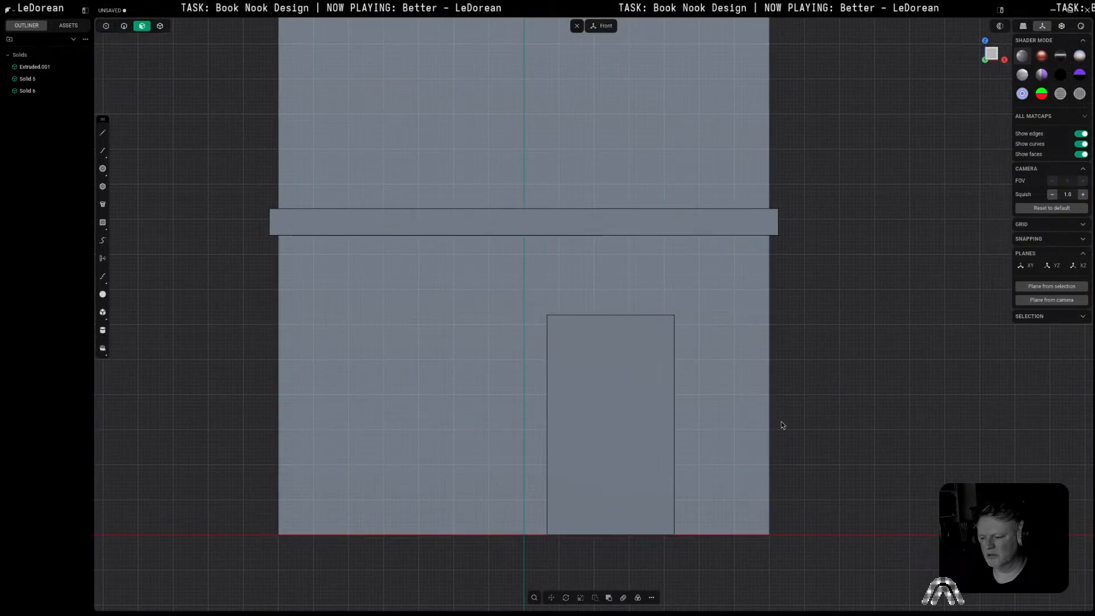
pyautogui.click(606, 435)
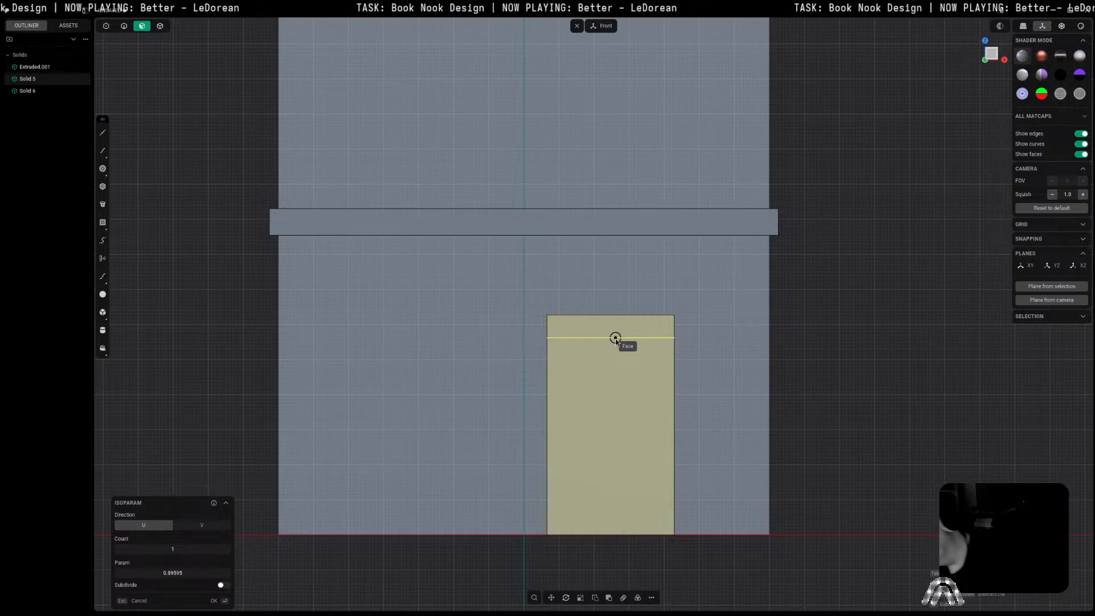
pyautogui.click(639, 424)
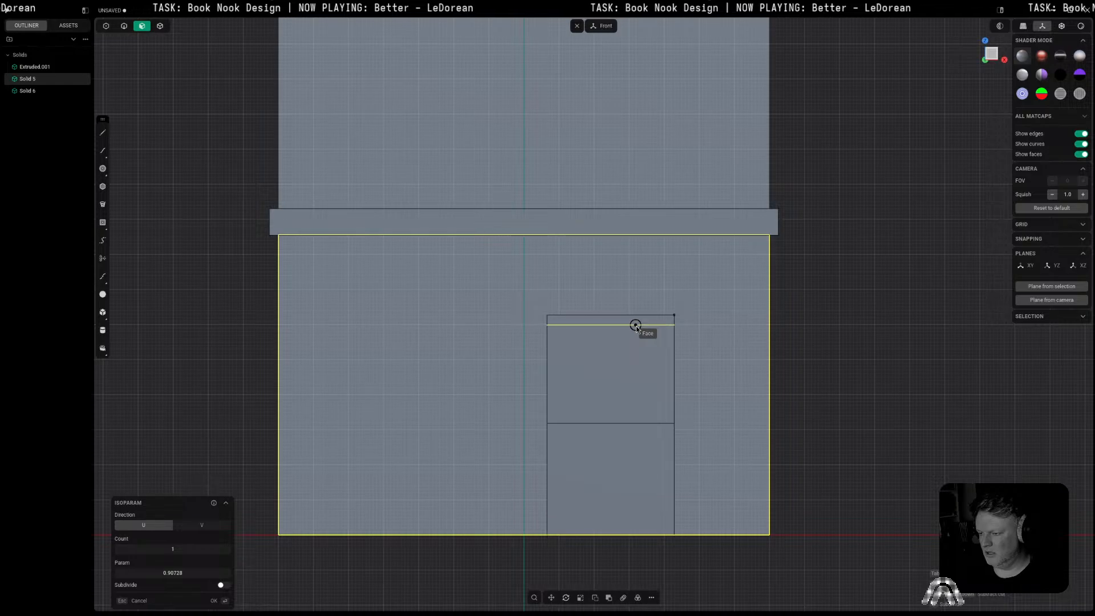
pyautogui.press('Escape')
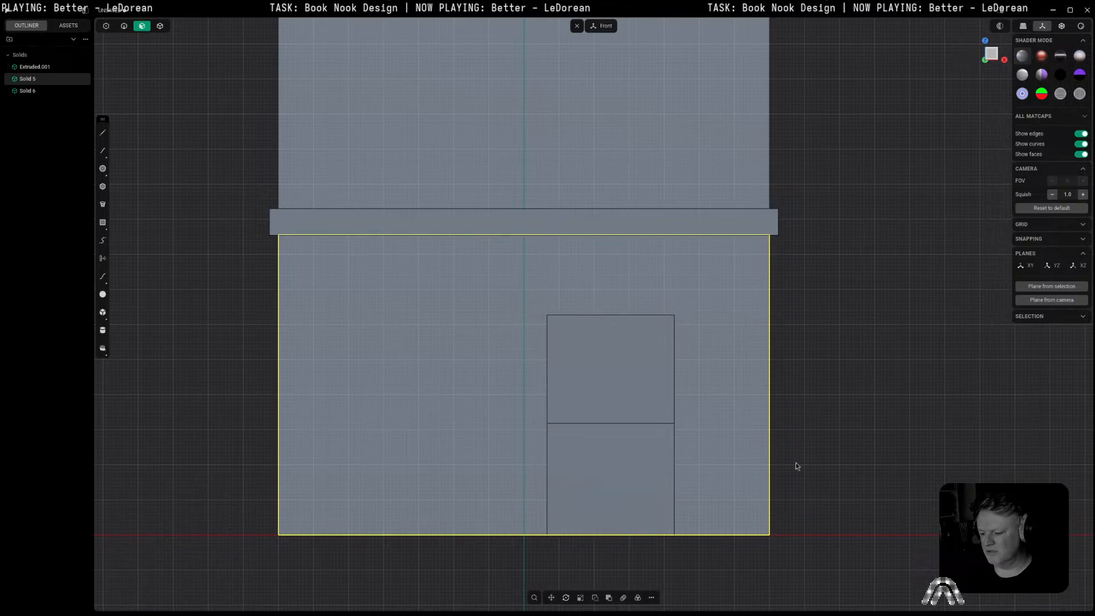
pyautogui.click(620, 397)
pyautogui.press('o')
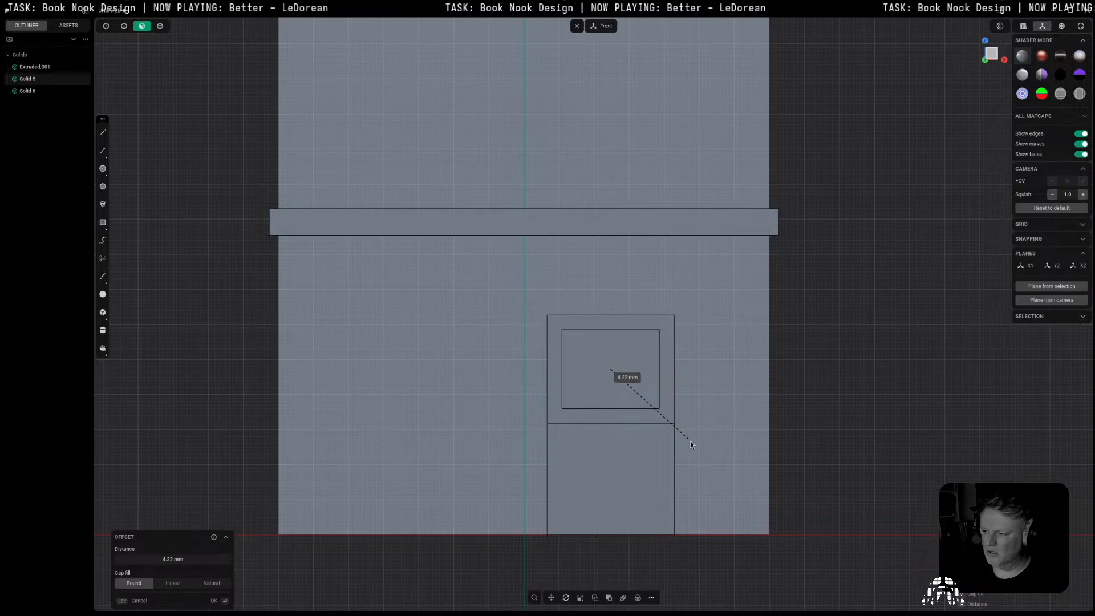
pyautogui.press('Escape')
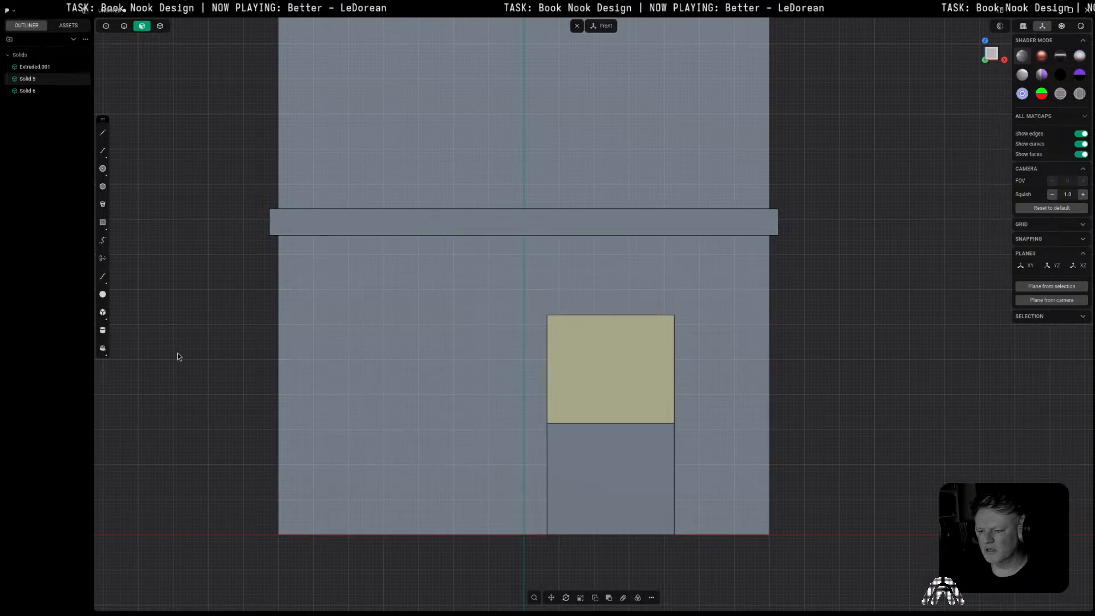
# Step: Draw a center rectangle about 28 × 26 mm inside the door's upper panel
pyautogui.click(608, 376)
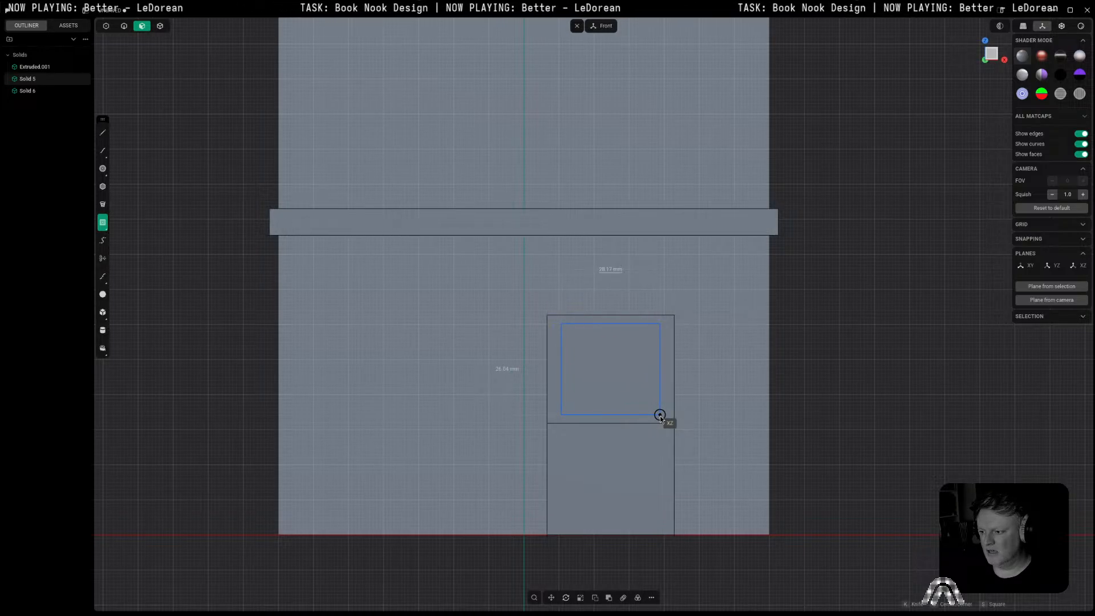
pyautogui.click(659, 415)
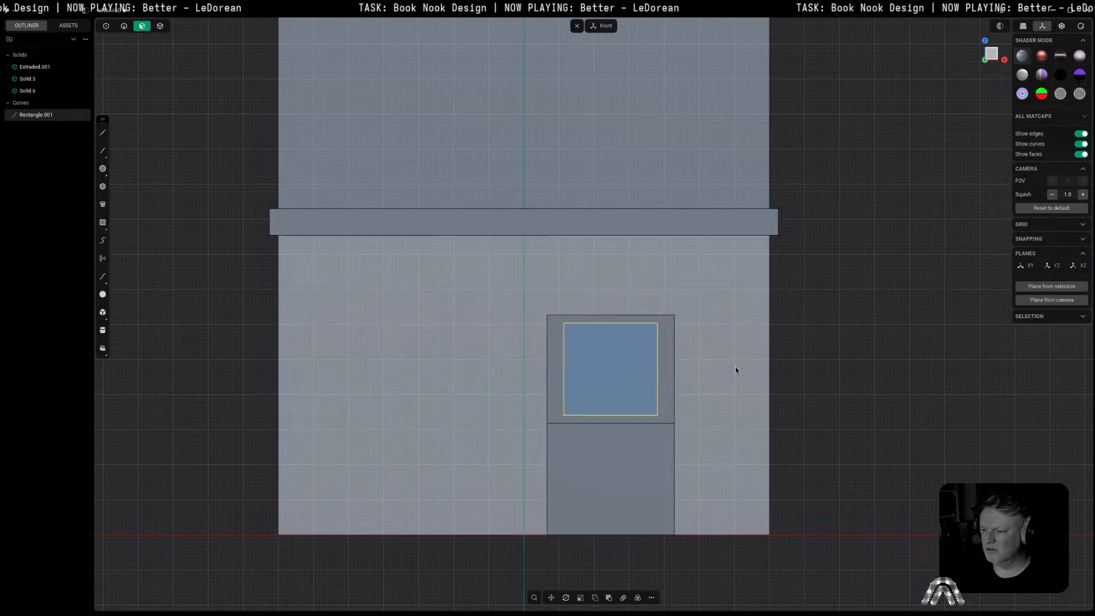
# Step: Replace the door's mid-height dividing line with a lower horizontal isoparam line at a parameter of about 0.37
pyautogui.press('2')
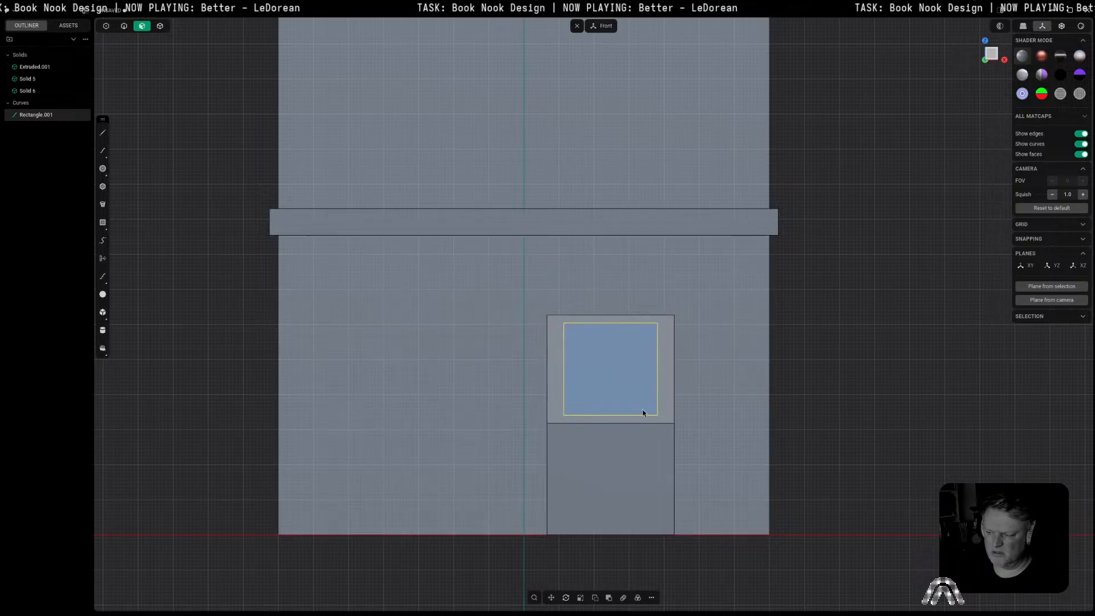
pyautogui.click(639, 423)
pyautogui.press('g')
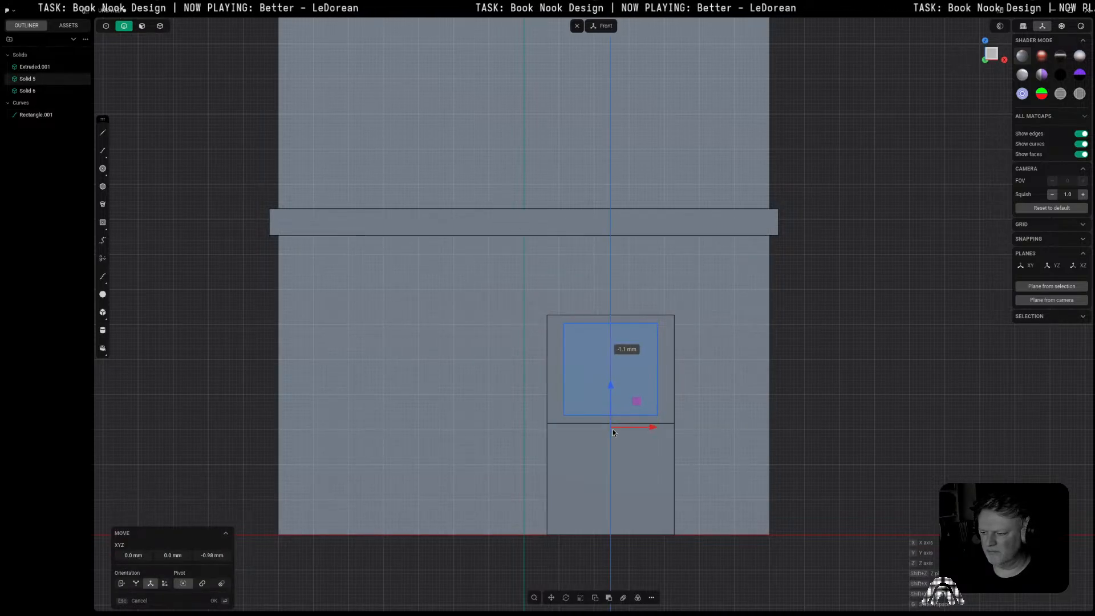
pyautogui.click(613, 452)
pyautogui.press('Escape')
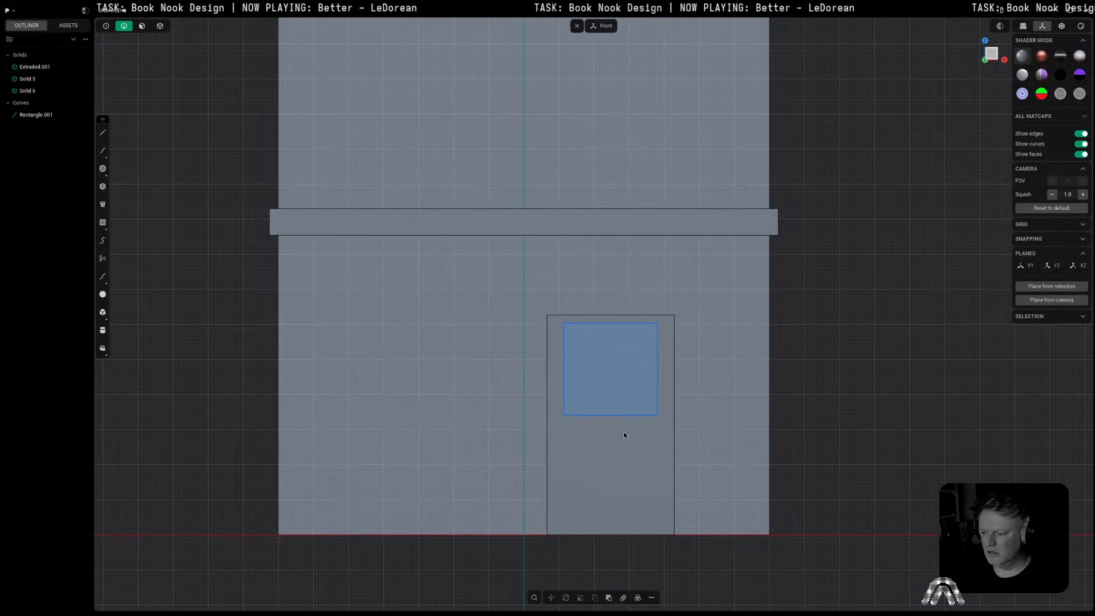
pyautogui.hotkey('ctrl', 'r')
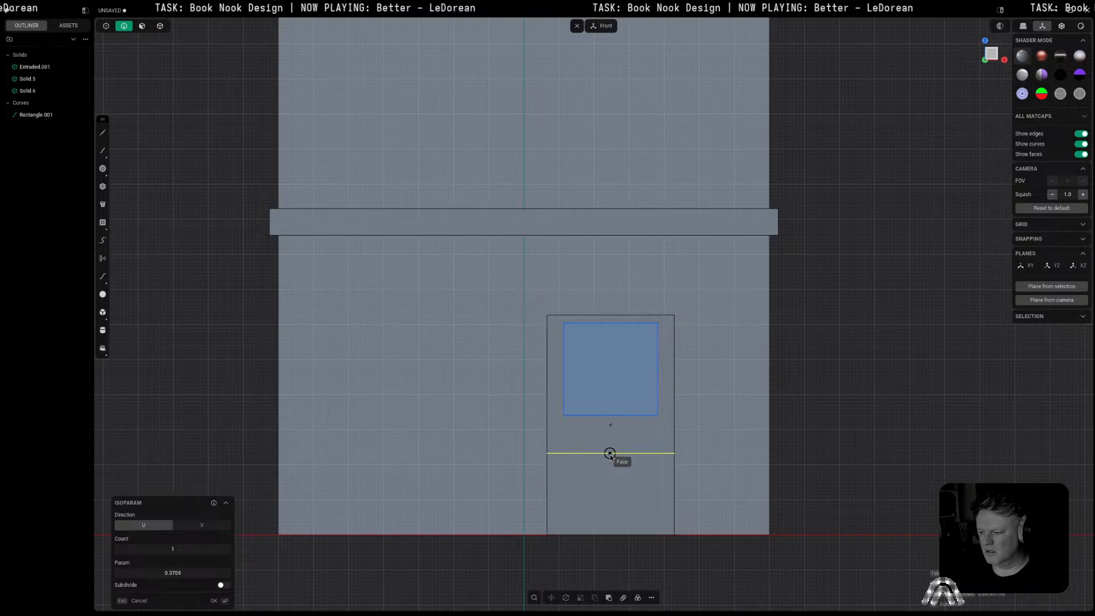
pyautogui.click(609, 456)
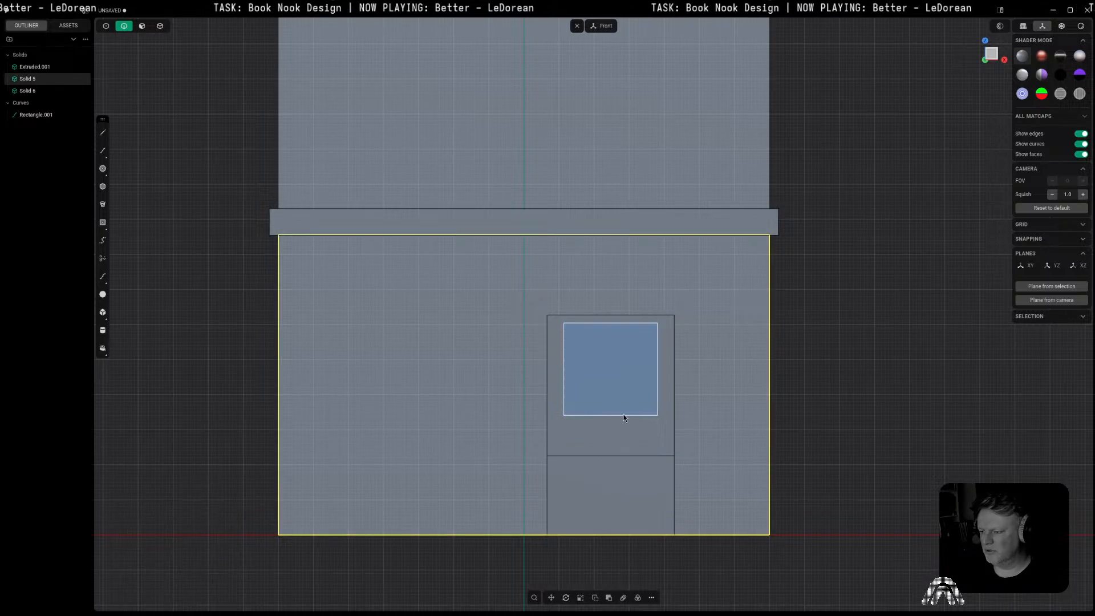
# Step: Try to extend the panel rectangle downward by its two lower corner points, and delete the rectangle curve
pyautogui.click(557, 431)
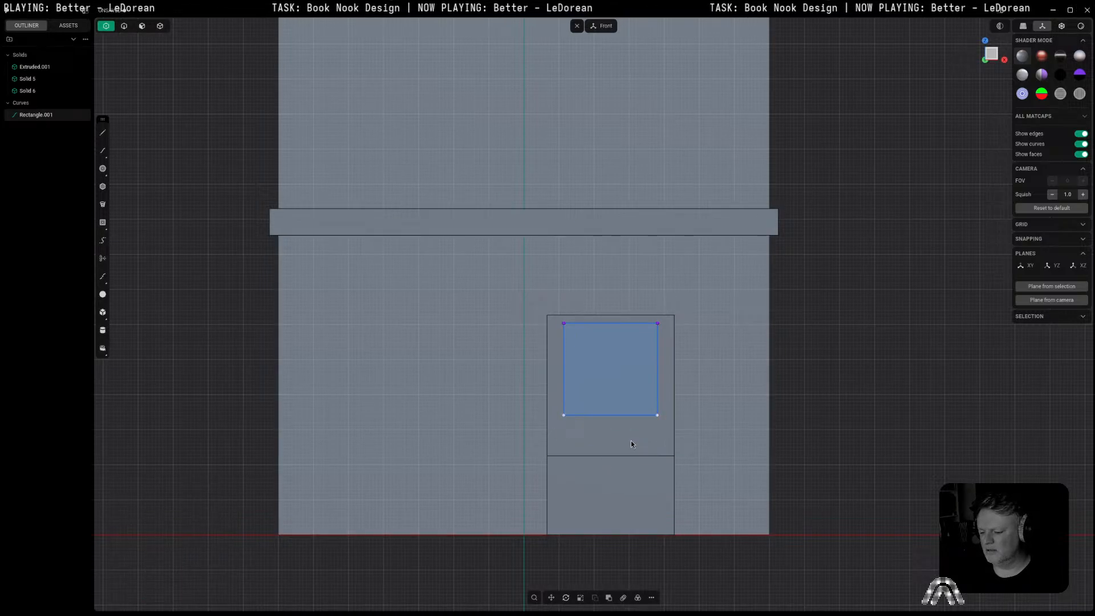
pyautogui.press('g')
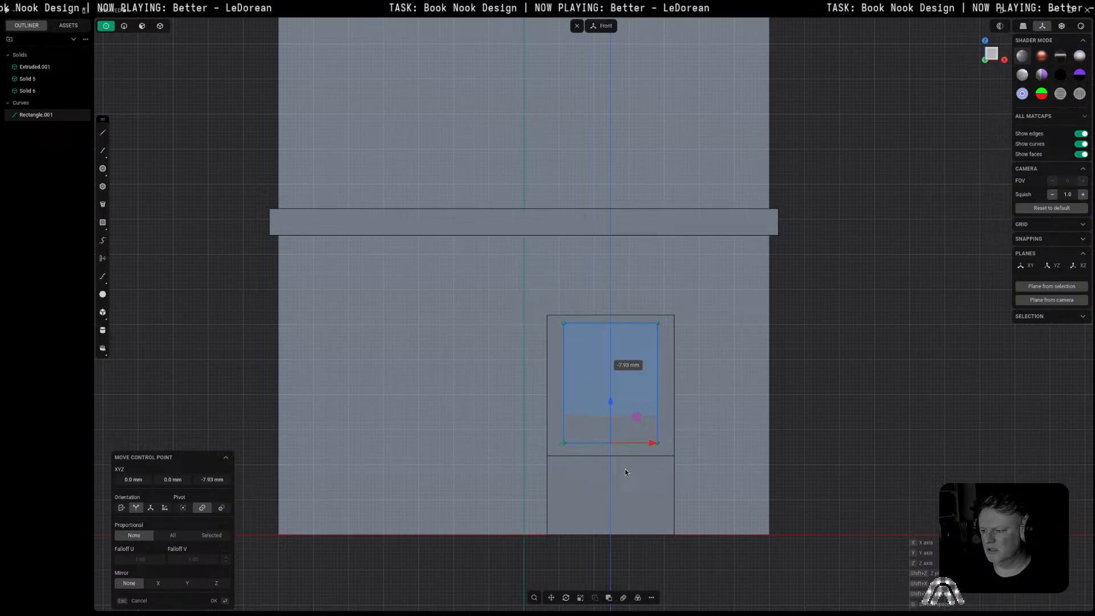
pyautogui.press('Escape')
pyautogui.click(780, 378)
pyautogui.press('2')
pyautogui.click(658, 384)
pyautogui.press('x')
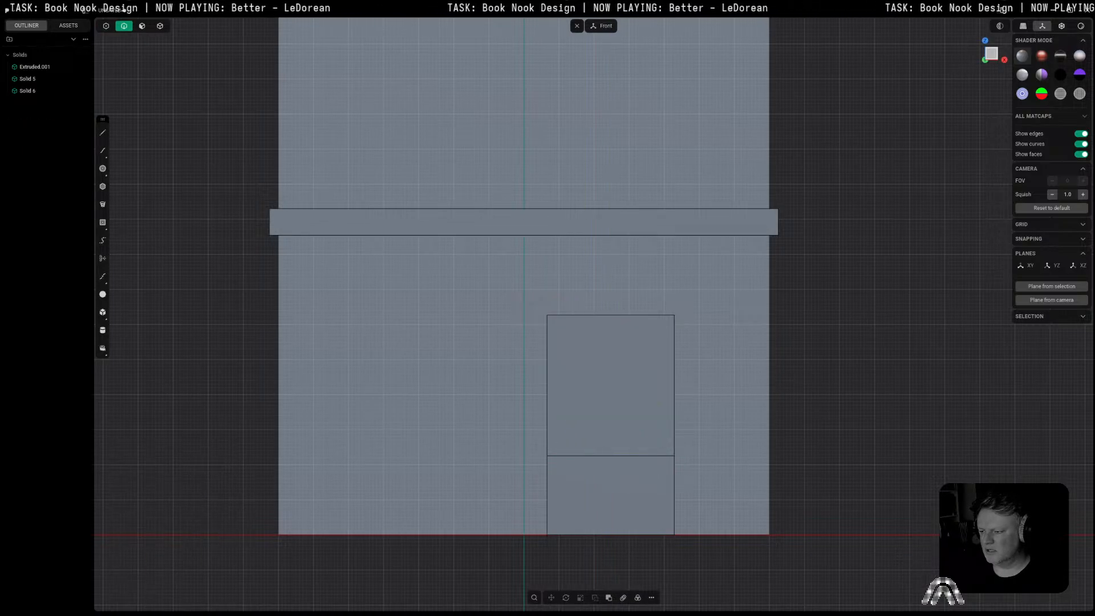
# Step: Try to offset the upper door panel's outline inward about 5.1 mm and push the inner face in about 2.9 mm
pyautogui.press('3')
pyautogui.click(625, 386)
pyautogui.press('o')
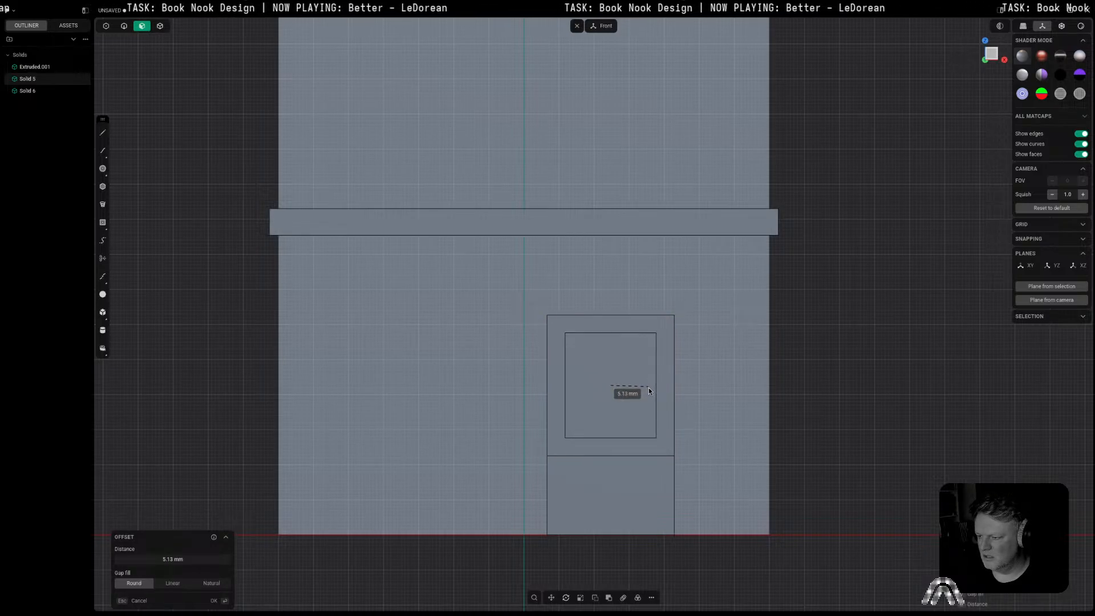
pyautogui.click(649, 391)
pyautogui.moveTo(905, 386); pyautogui.dragTo(713, 384, button='right')
pyautogui.press('p')
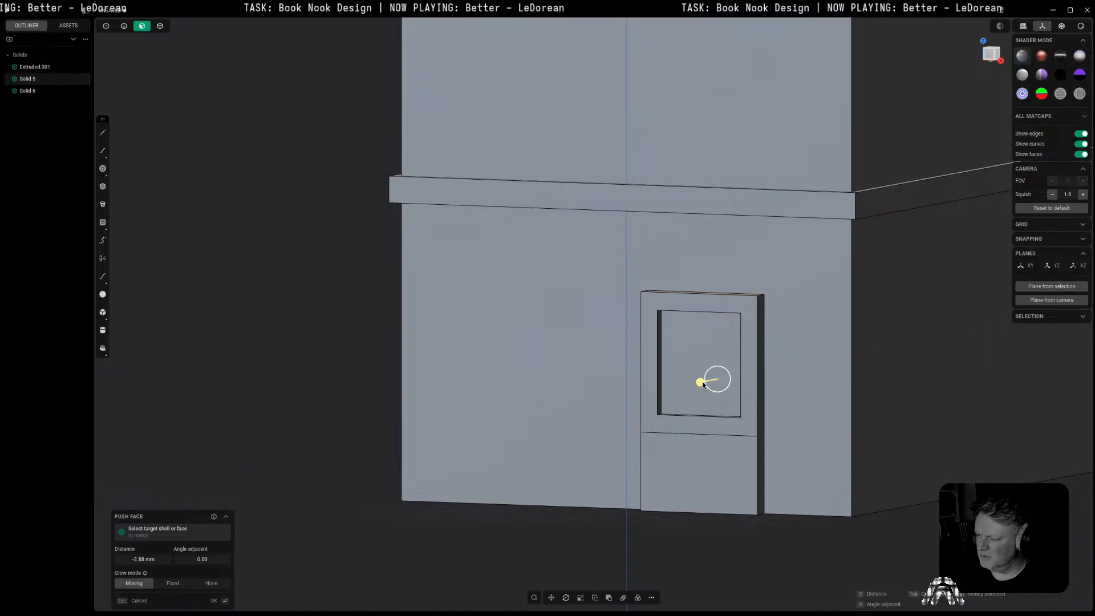
pyautogui.click(986, 367)
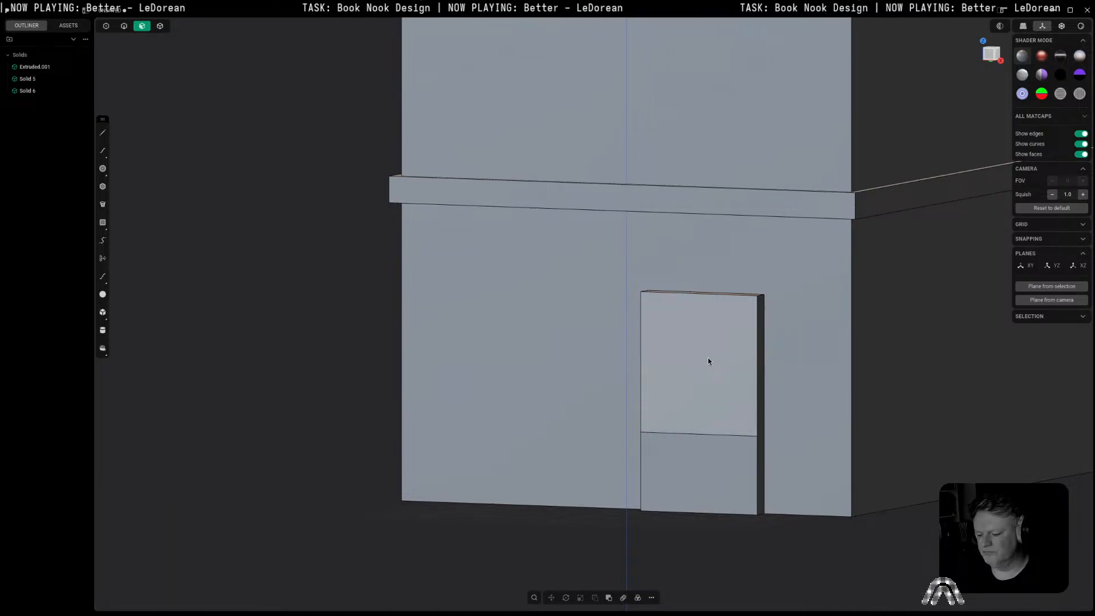
# Step: Offset the upper door panel's outline inward and extrude the inner face about 5.8 mm into the door as a cut
pyautogui.press('o')
pyautogui.click(723, 353)
pyautogui.press('o')
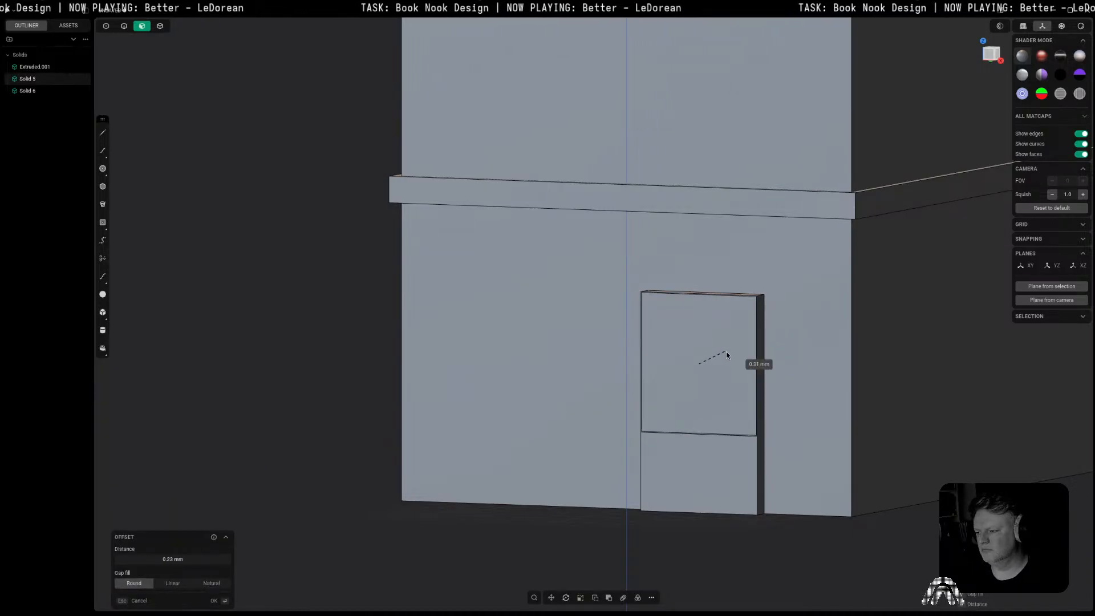
pyautogui.click(750, 354)
pyautogui.click(887, 370)
pyautogui.click(695, 364)
pyautogui.press('e')
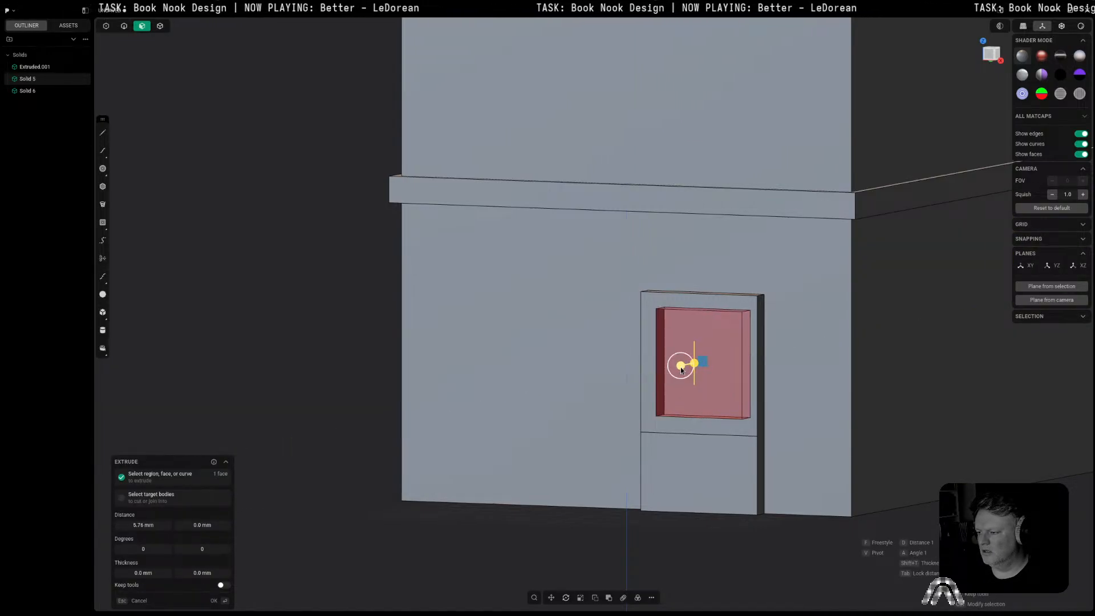
pyautogui.click(680, 369)
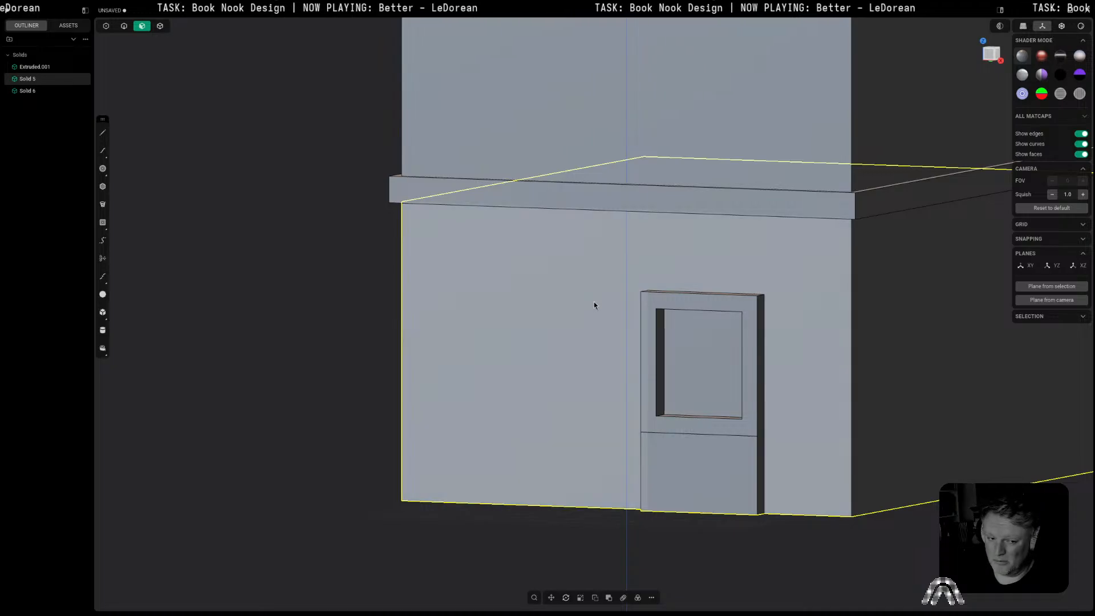
# Step: Try to fillet the upper back edge of the door's recessed panel by about 6 mm
pyautogui.moveTo(594, 294); pyautogui.dragTo(649, 287, button='middle')
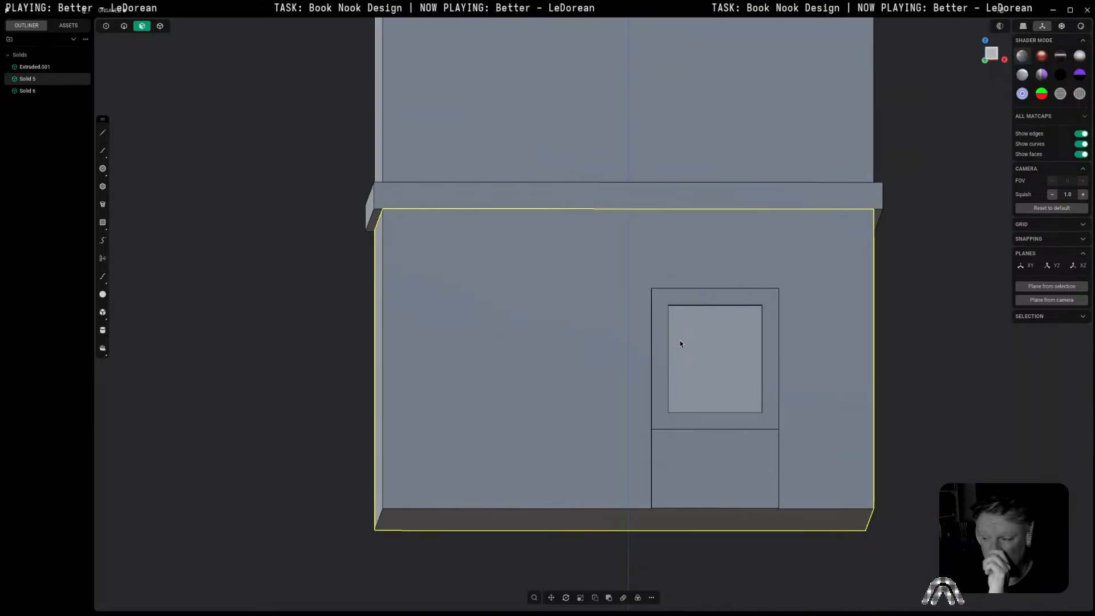
pyautogui.moveTo(641, 334)
pyautogui.mouseDown(button='middle')
pyautogui.moveTo(725, 343)
pyautogui.moveTo(749, 369)
pyautogui.moveTo(732, 371)
pyautogui.moveTo(713, 319)
pyautogui.moveTo(806, 394)
pyautogui.moveTo(722, 419)
pyautogui.mouseUp(button='middle')
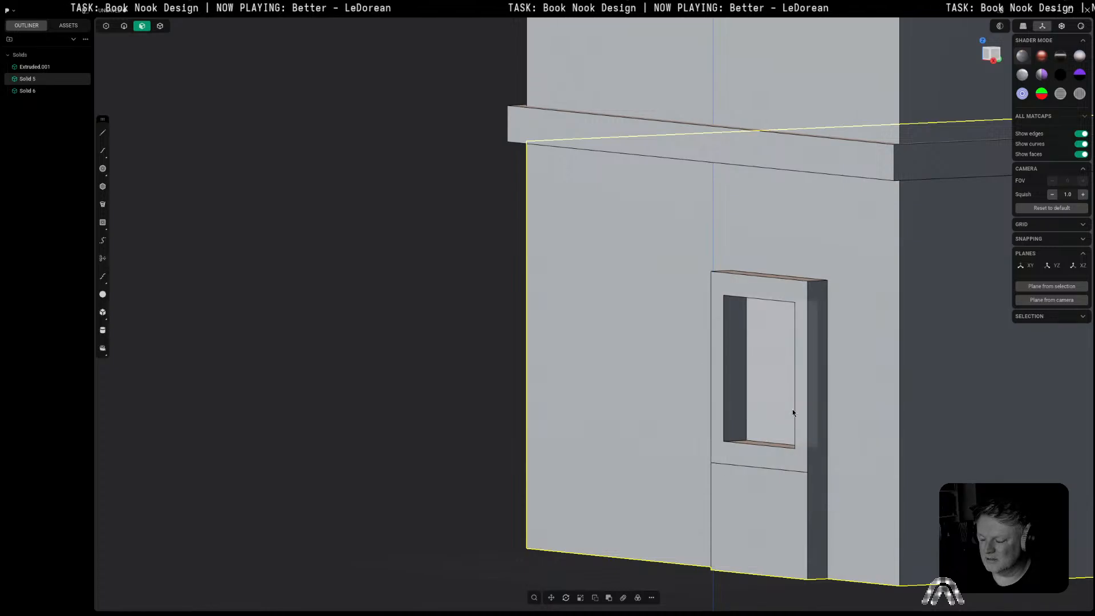
pyautogui.scroll(-5, 845, 328)
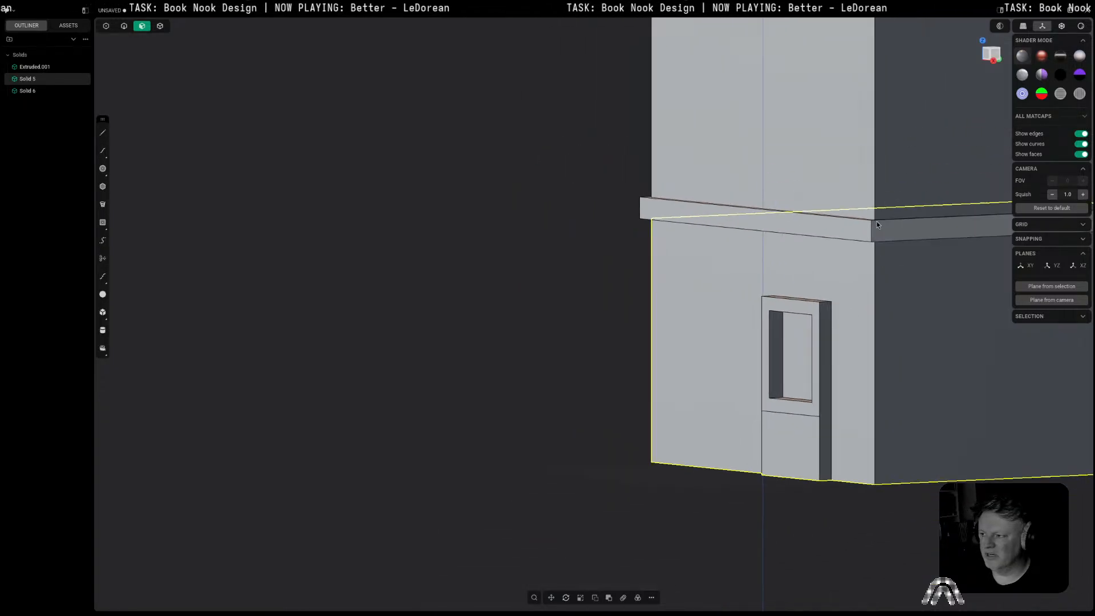
pyautogui.scroll(4, 792, 349)
pyautogui.moveTo(792, 348); pyautogui.dragTo(805, 276, button='middle')
pyautogui.press('2')
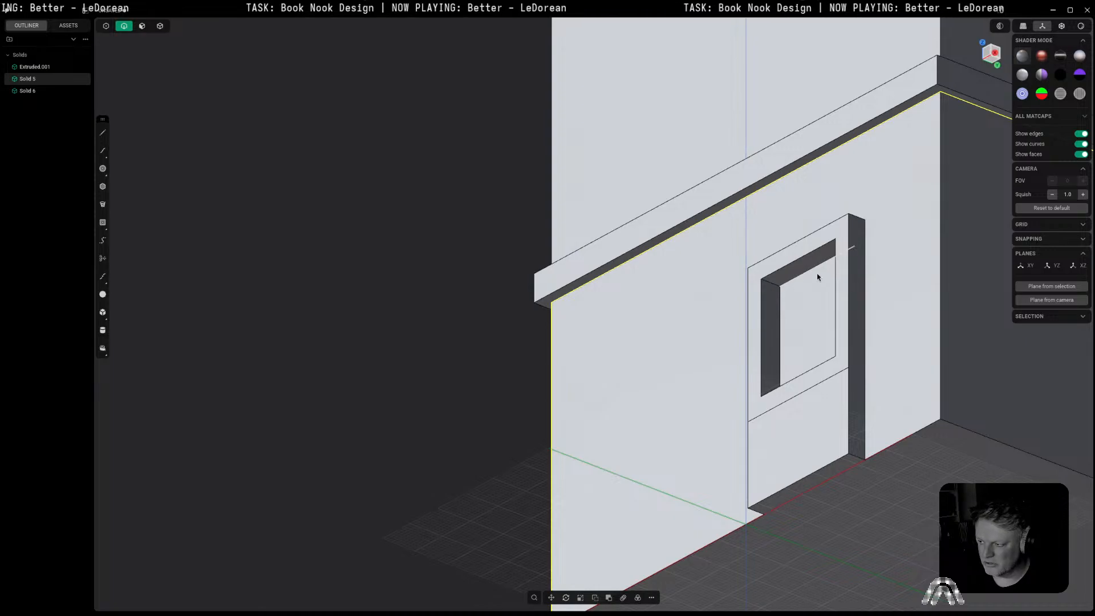
pyautogui.click(807, 276)
pyautogui.press('b')
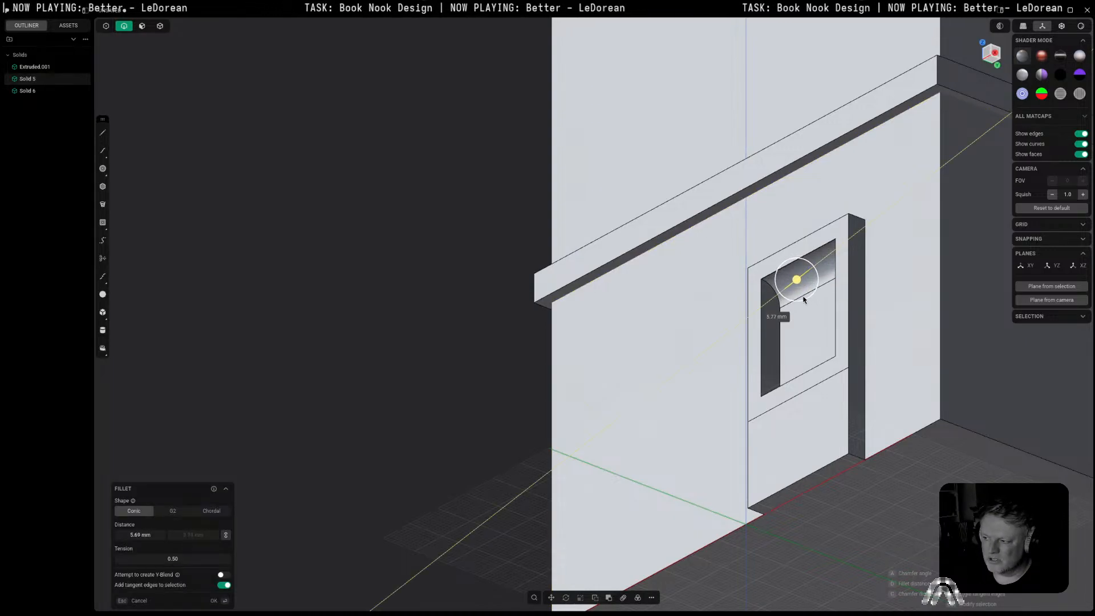
pyautogui.moveTo(805, 308); pyautogui.dragTo(845, 339, button='middle')
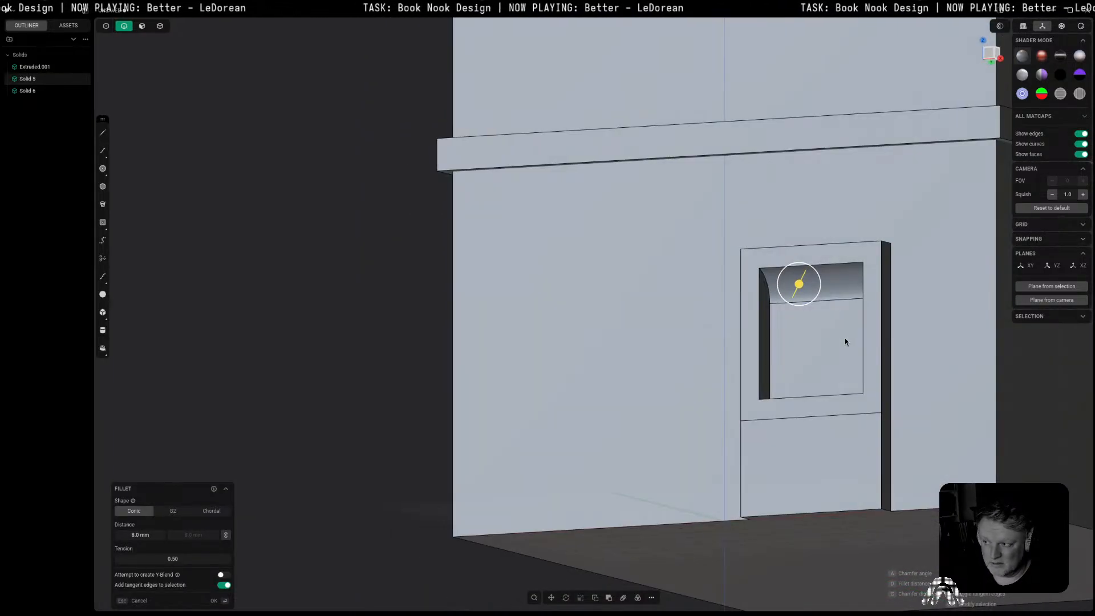
pyautogui.press('Escape')
pyautogui.click(820, 292)
pyautogui.moveTo(820, 292); pyautogui.dragTo(819, 276, button='middle')
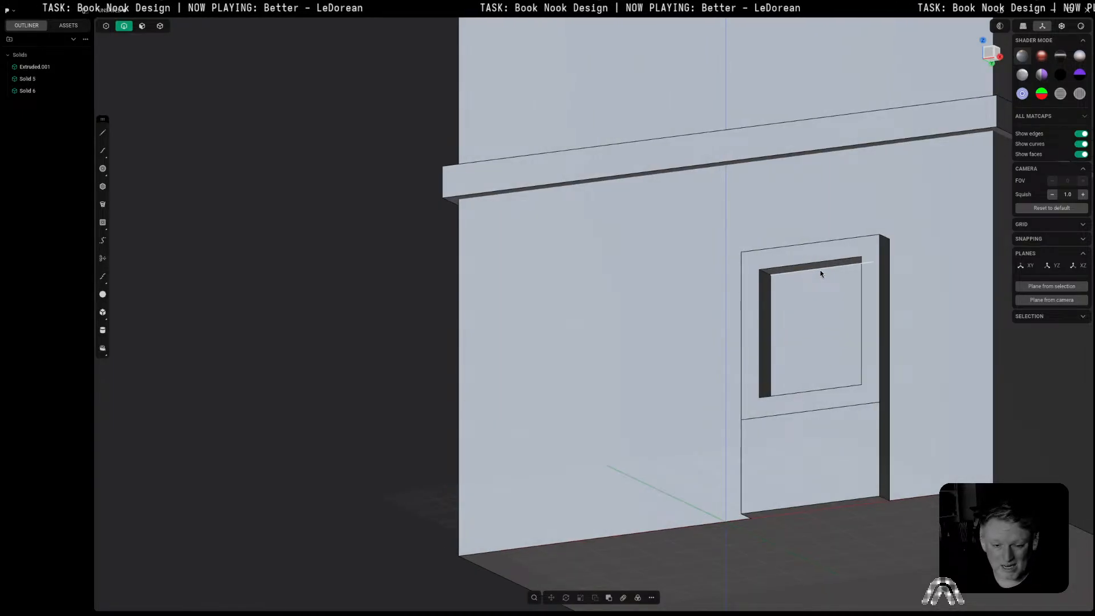
pyautogui.click(820, 270)
pyautogui.press('b')
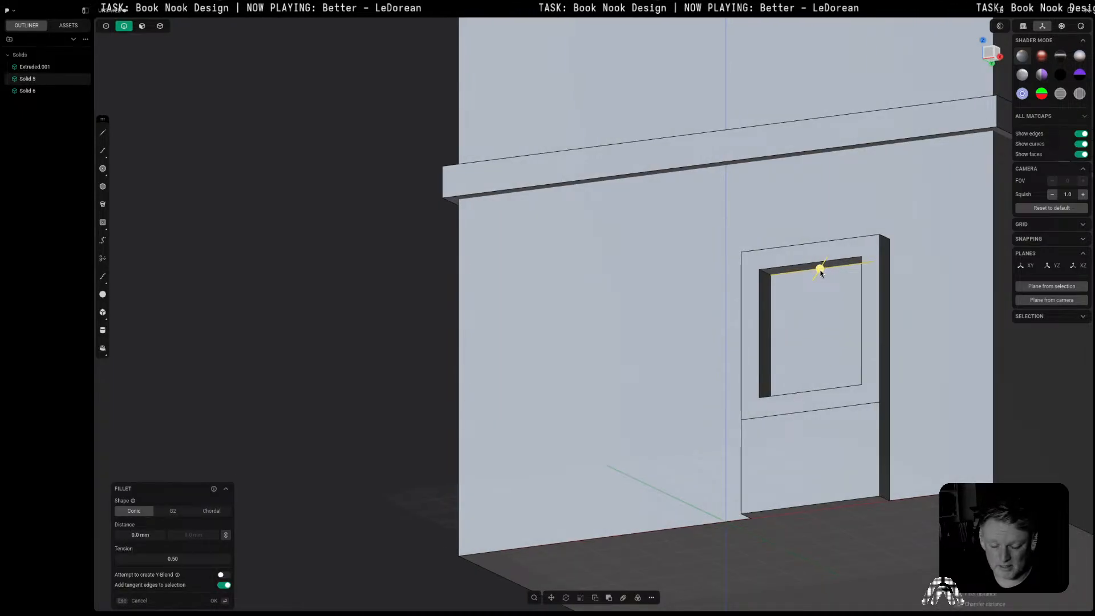
pyautogui.moveTo(820, 272); pyautogui.dragTo(816, 292)
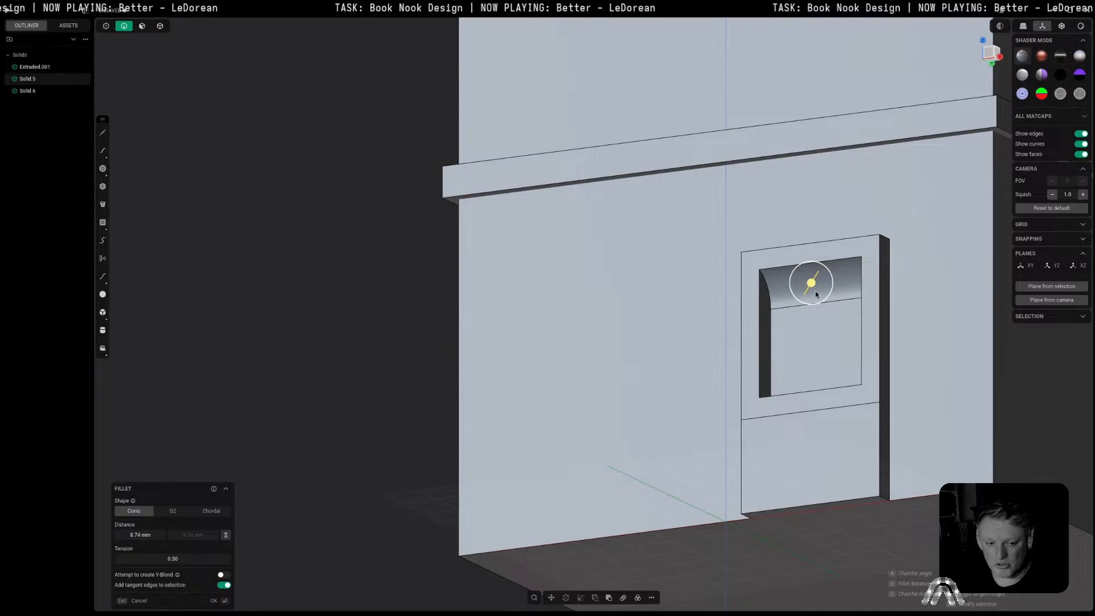
pyautogui.press('Escape')
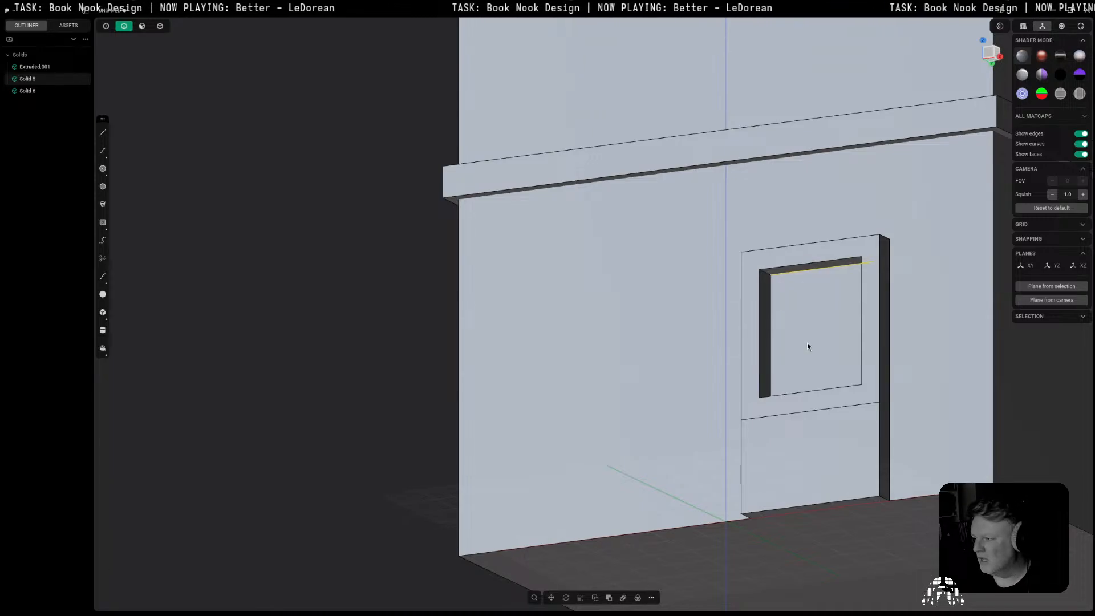
# Step: Push the upper door panel's recessed face outward to make the recess shallower
pyautogui.moveTo(807, 347); pyautogui.dragTo(822, 345, button='middle')
pyautogui.press('3')
pyautogui.click(811, 326)
pyautogui.moveTo(798, 294); pyautogui.dragTo(788, 291)
pyautogui.press('Return')
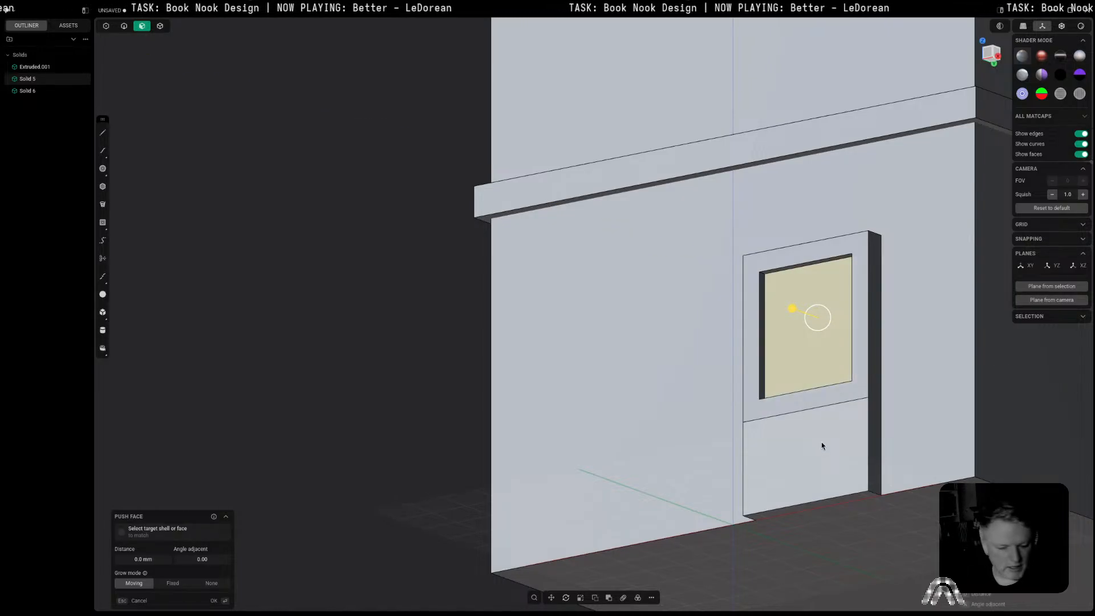
# Step: Split the lower door face with a vertical isoparam edge aligned with the right edge of the upper recessed panel
pyautogui.moveTo(817, 440); pyautogui.dragTo(852, 455, button='middle')
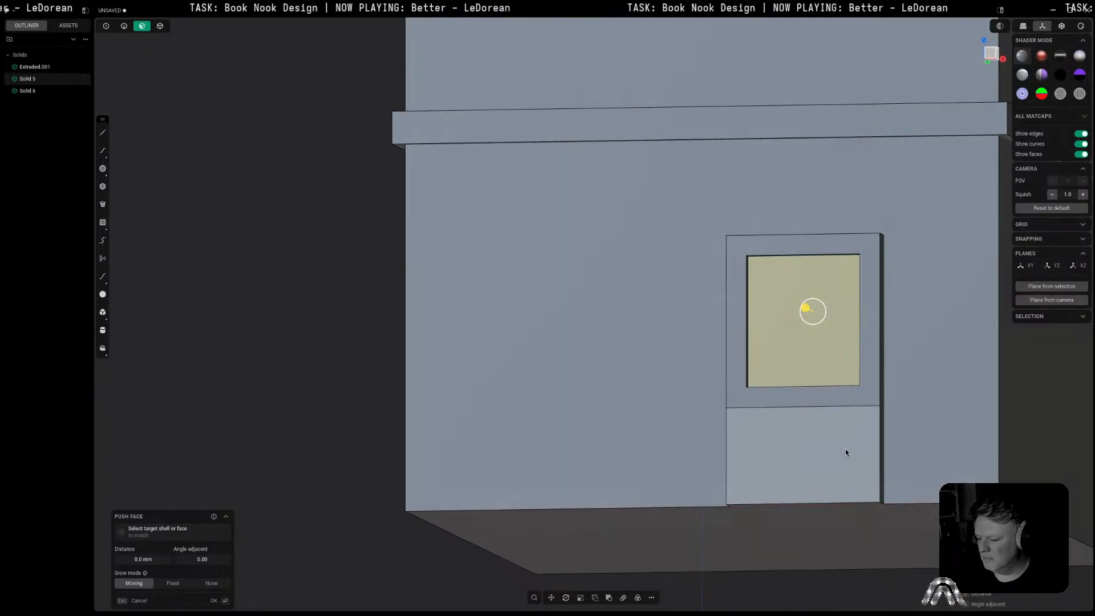
pyautogui.click(804, 440)
pyautogui.press('space')
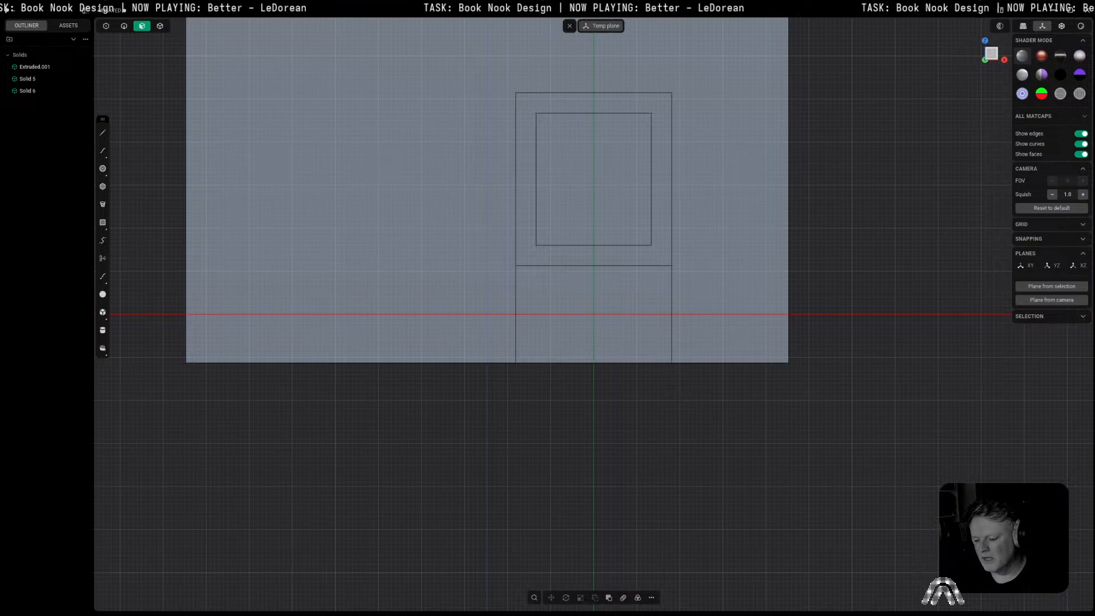
pyautogui.hotkey('ctrl', 'r')
pyautogui.press('Tab')
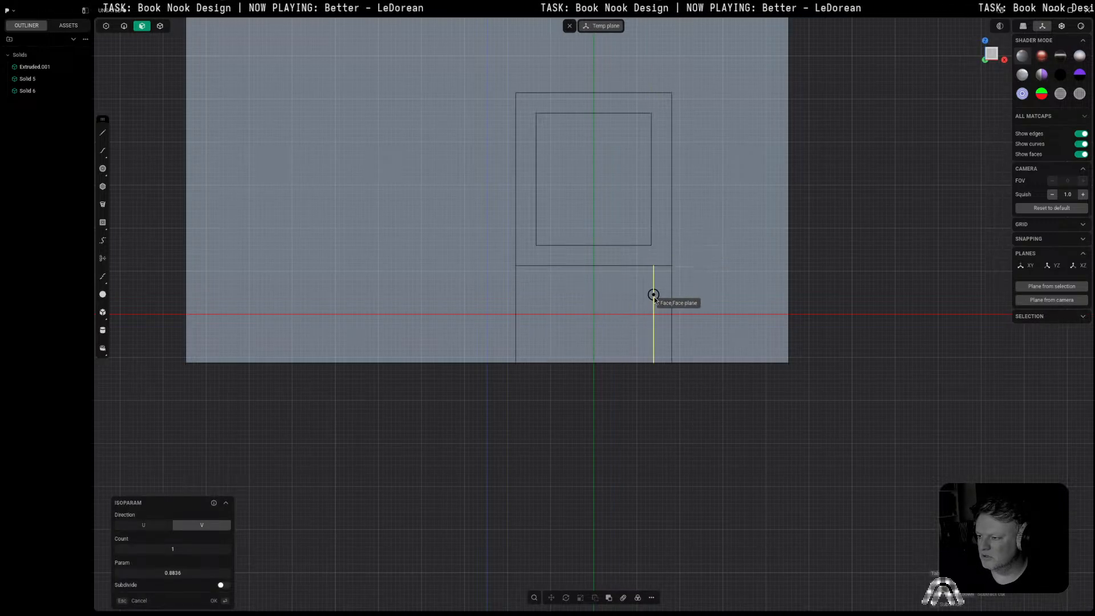
pyautogui.press('Escape')
pyautogui.click(649, 297)
pyautogui.hotkey('ctrl', 'r')
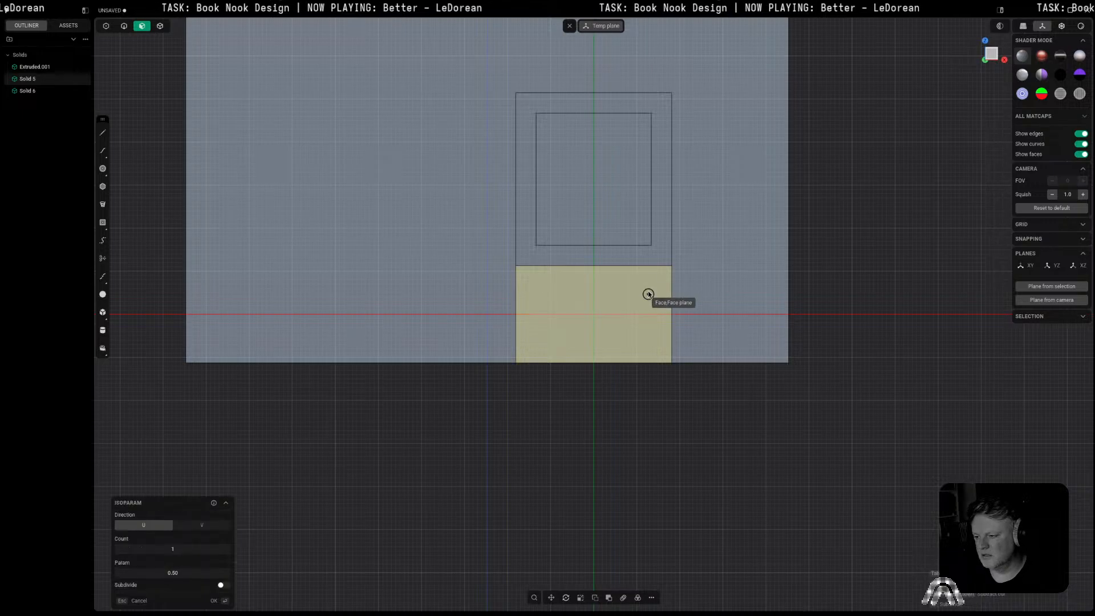
pyautogui.press('Tab')
pyautogui.click(651, 245)
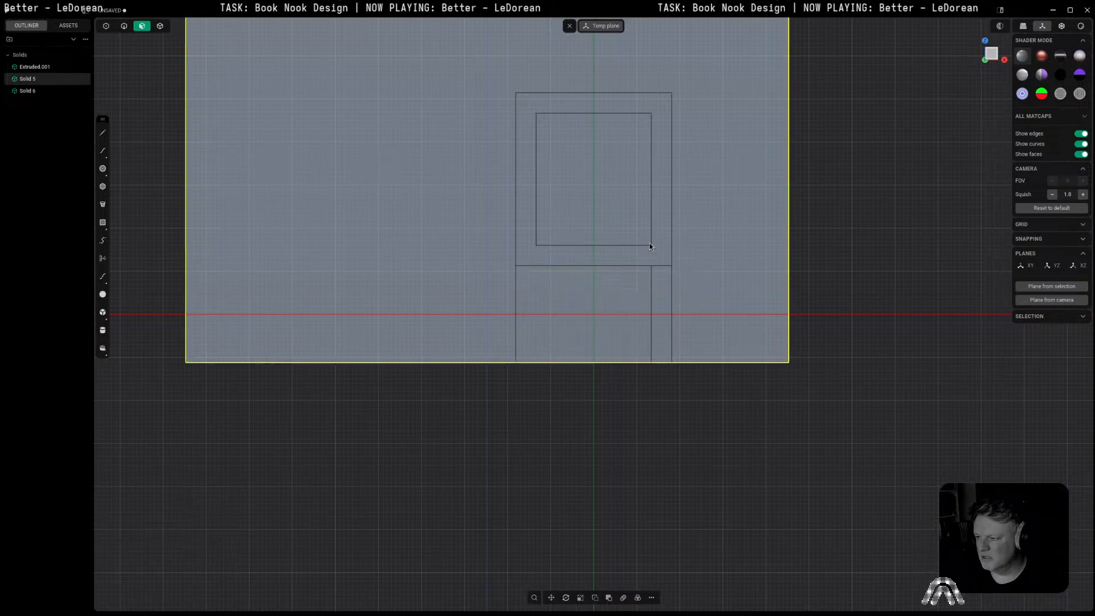
# Step: Add a second vertical isoparam edge to the lower door face, aligned with the left edge of the upper recess
pyautogui.click(643, 327)
pyautogui.hotkey('ctrl', 'r')
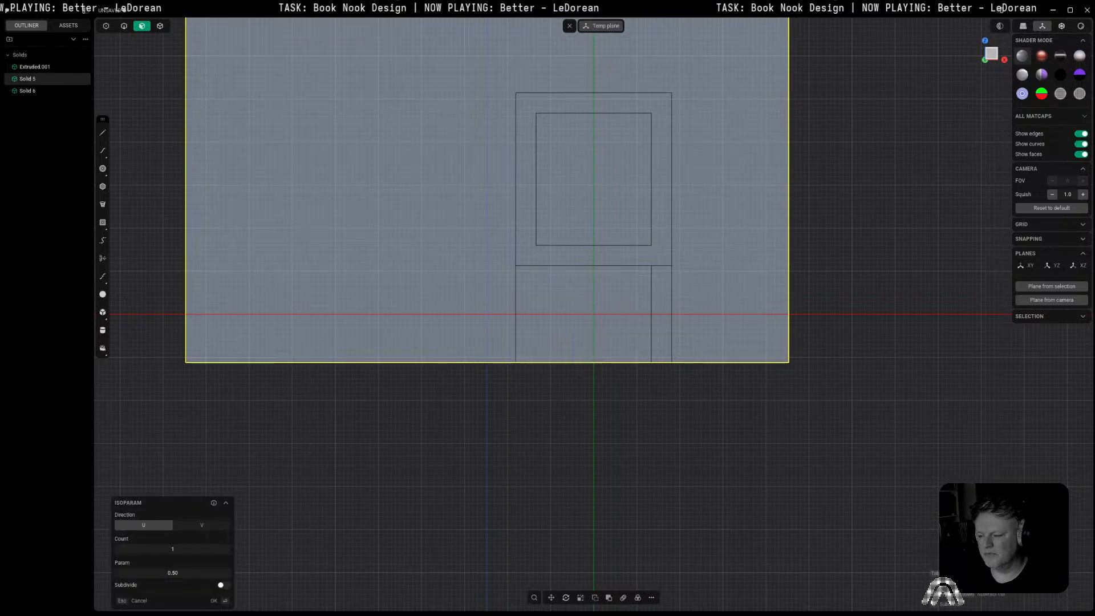
pyautogui.press('Escape')
pyautogui.click(587, 295)
pyautogui.hotkey('ctrl', 'r')
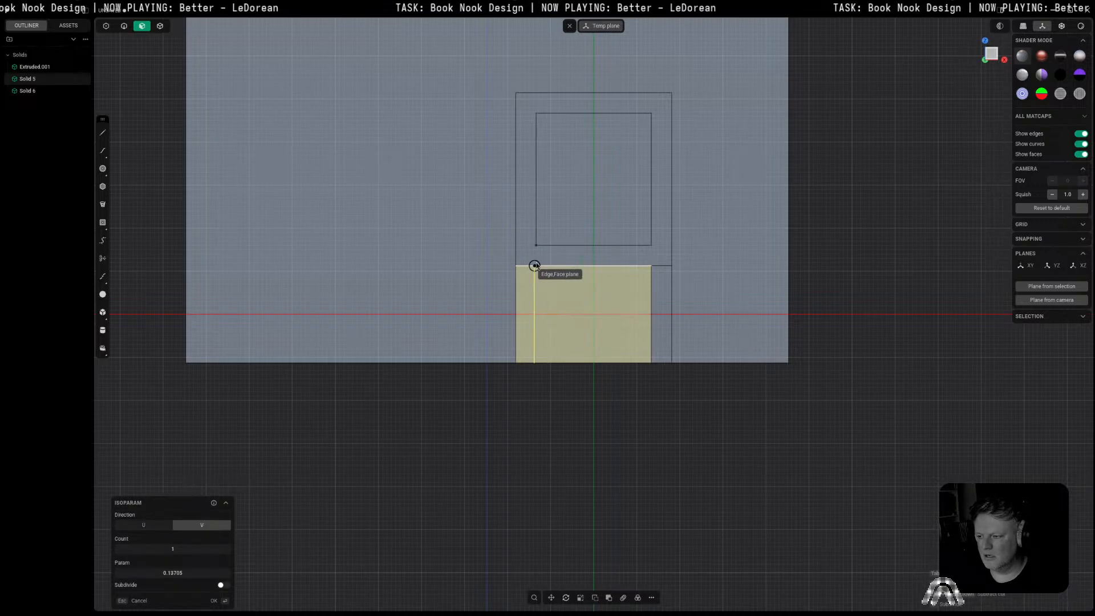
pyautogui.click(536, 244)
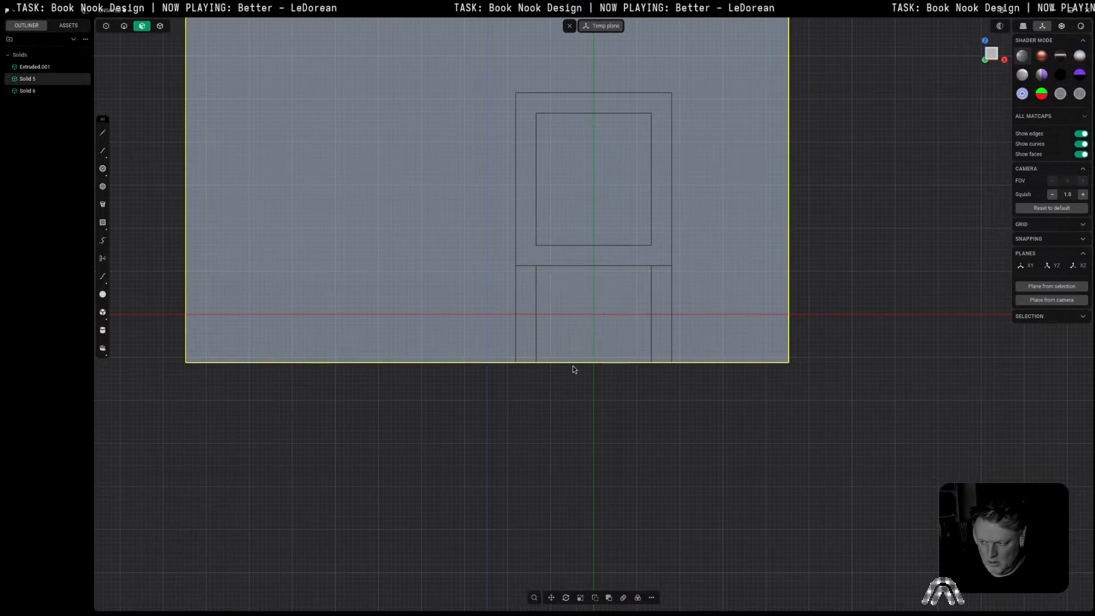
# Step: Offset the lower door's middle face inward and push the inner face into the door to form a recessed panel
pyautogui.click(578, 335)
pyautogui.press('o')
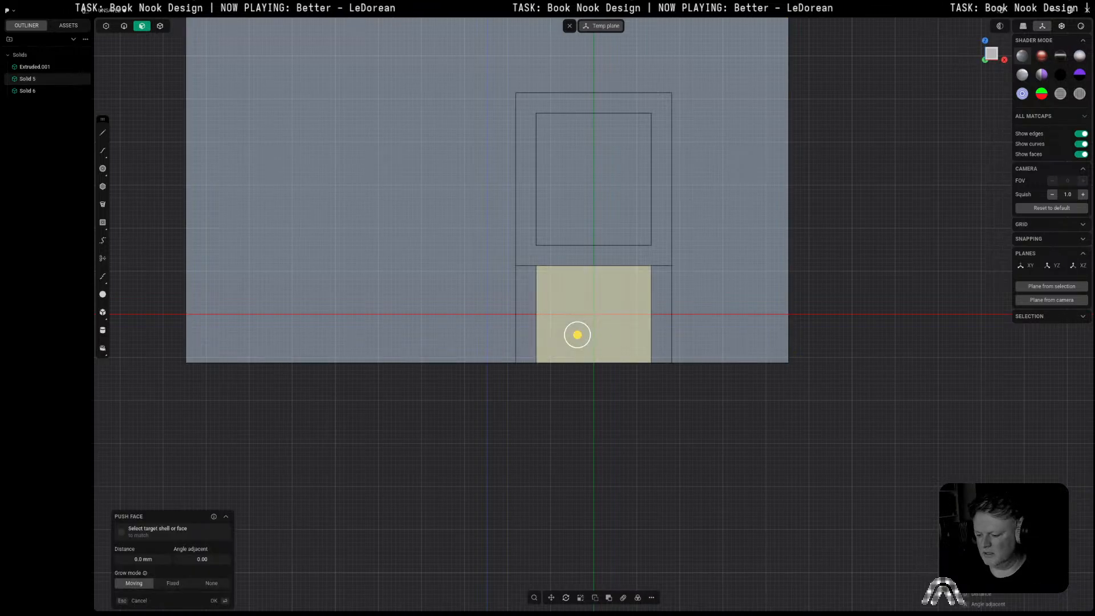
pyautogui.click(615, 334)
pyautogui.moveTo(838, 339); pyautogui.dragTo(725, 380, button='middle')
pyautogui.click(778, 381)
pyautogui.moveTo(743, 381); pyautogui.dragTo(751, 386)
pyautogui.click(635, 477)
pyautogui.moveTo(635, 477); pyautogui.dragTo(716, 466, button='middle')
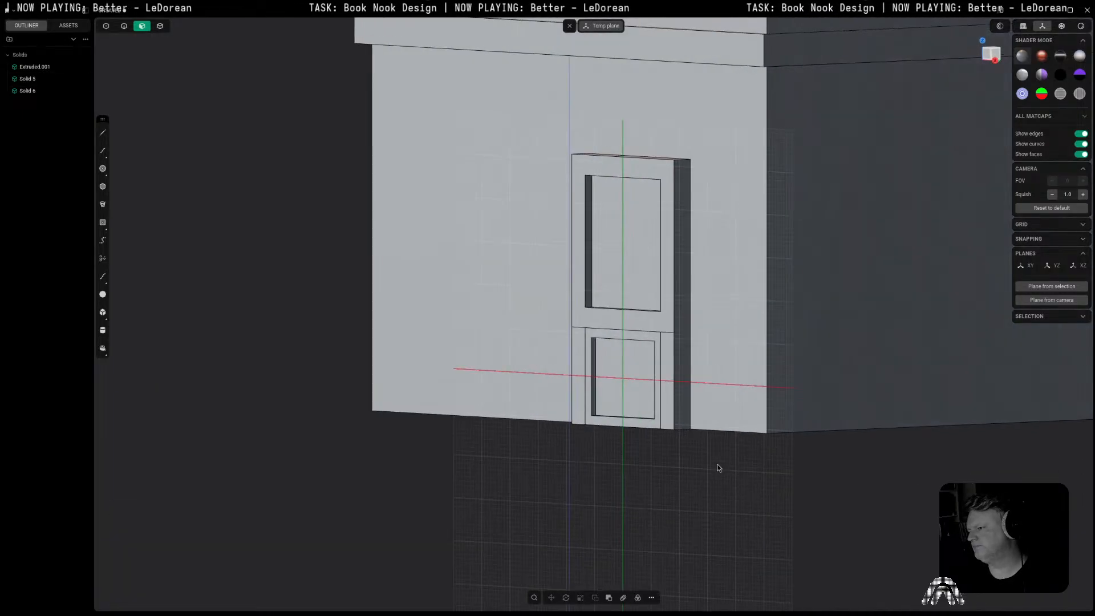
# Step: Examine the front façade straight on, checking the door's proportions against the band and the upper storey
pyautogui.moveTo(652, 259); pyautogui.dragTo(978, 211, button='middle')
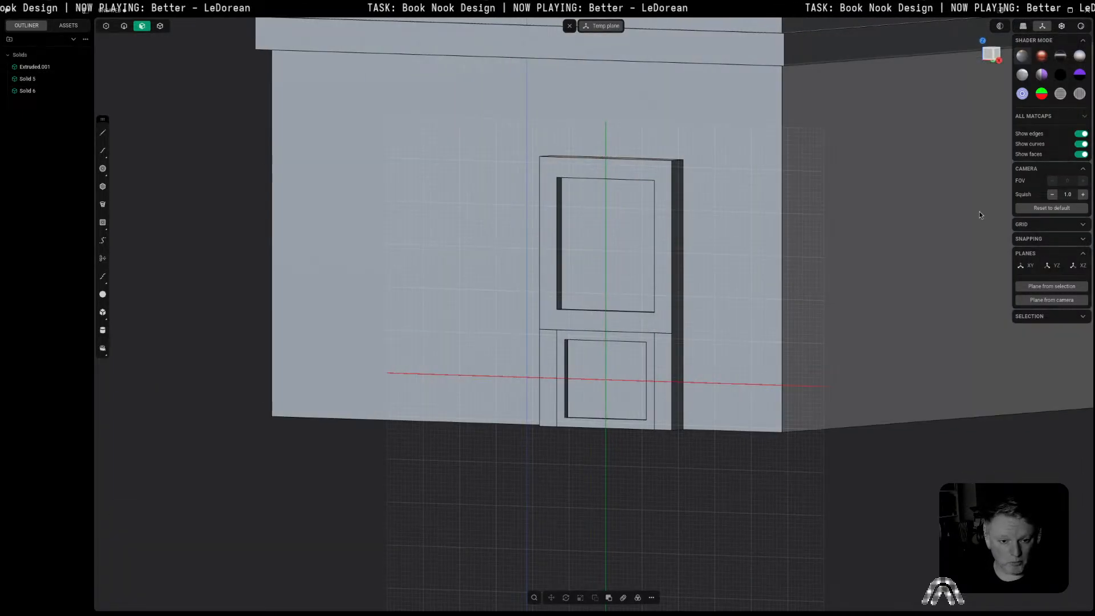
pyautogui.click(988, 54)
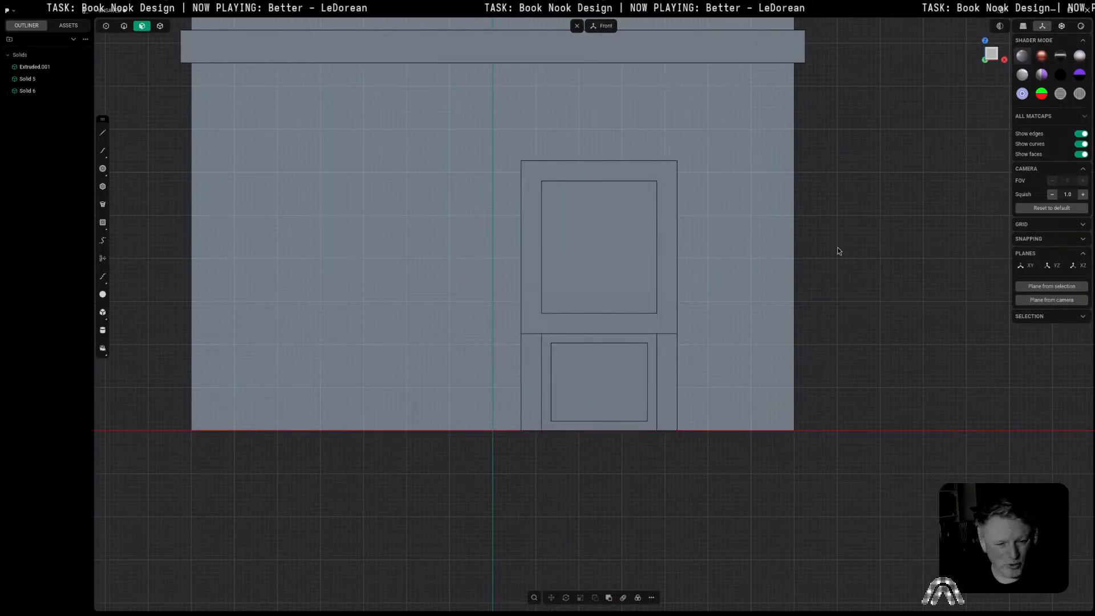
pyautogui.scroll(-2, 632, 375)
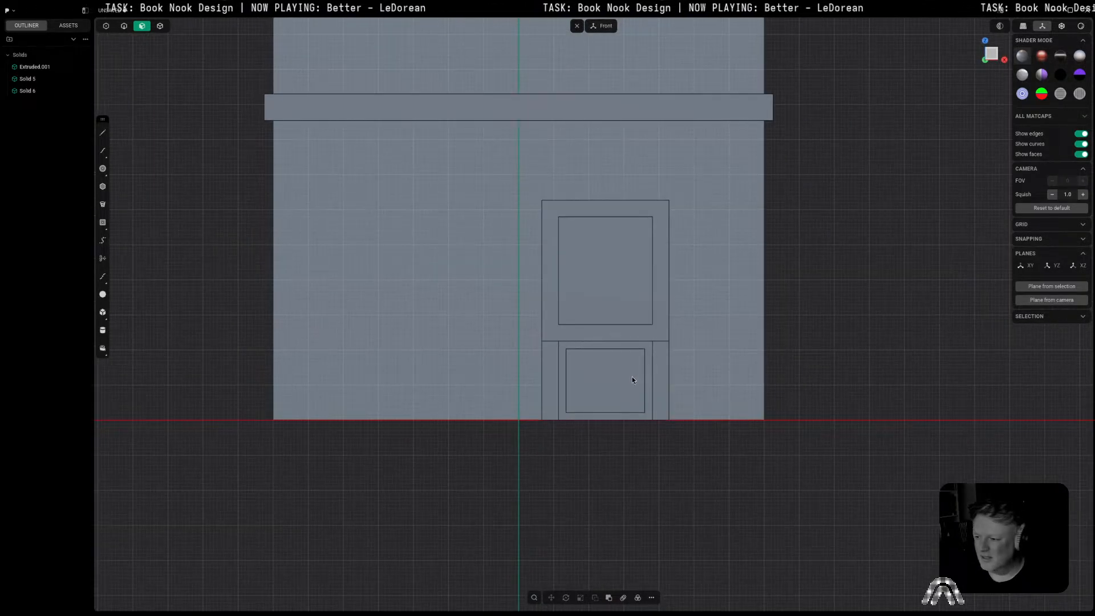
pyautogui.keyDown('shift'); pyautogui.moveTo(632, 375); pyautogui.dragTo(702, 379, button='middle'); pyautogui.keyUp('shift')
pyautogui.scroll(1, 654, 261)
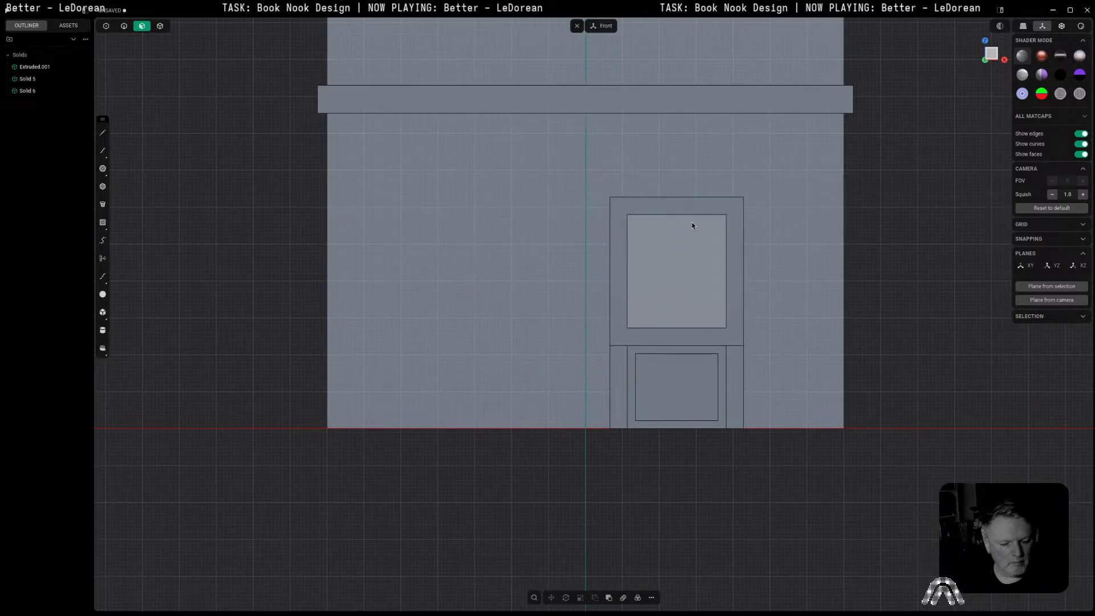
pyautogui.scroll(2, 590, 221)
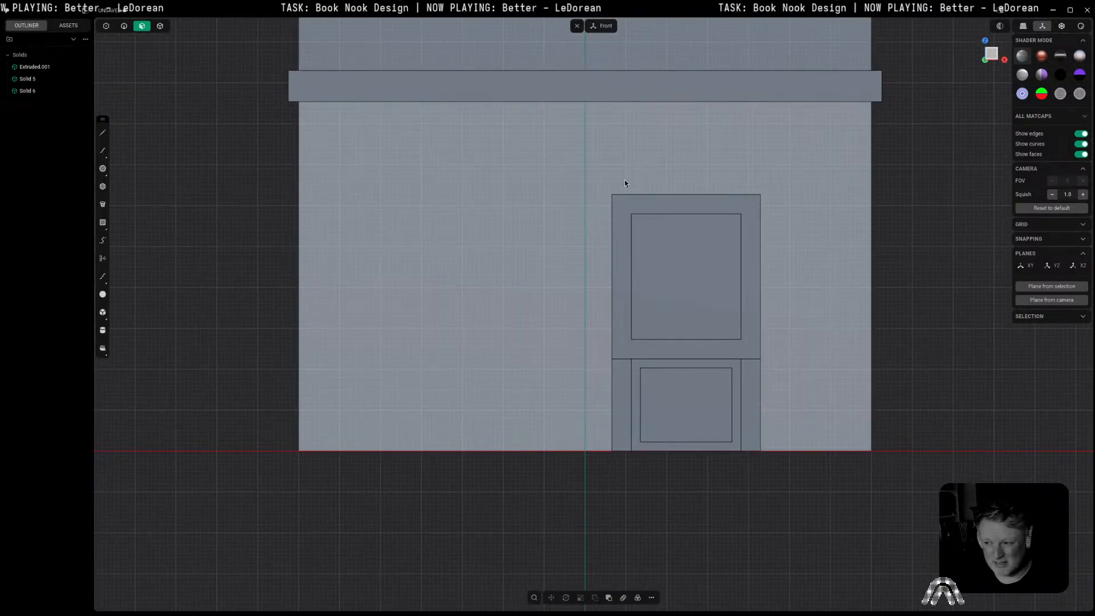
pyautogui.keyDown('shift'); pyautogui.moveTo(625, 180); pyautogui.dragTo(621, 283, button='middle'); pyautogui.keyUp('shift')
pyautogui.scroll(-5, 622, 283)
pyautogui.scroll(2, 615, 301)
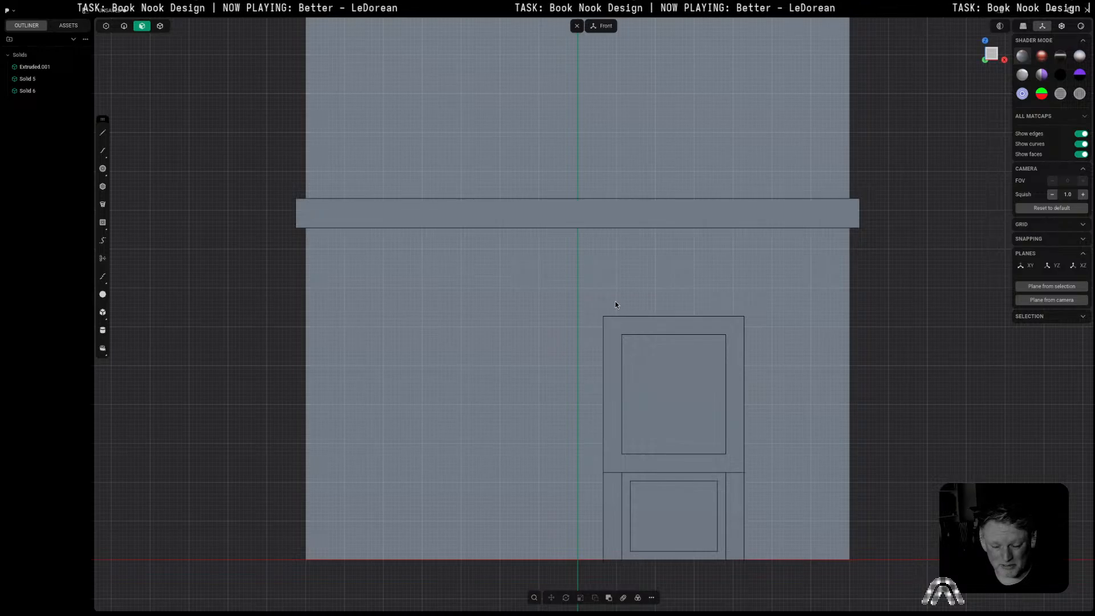
pyautogui.keyDown('shift'); pyautogui.moveTo(615, 302); pyautogui.dragTo(441, 212, button='middle'); pyautogui.keyUp('shift')
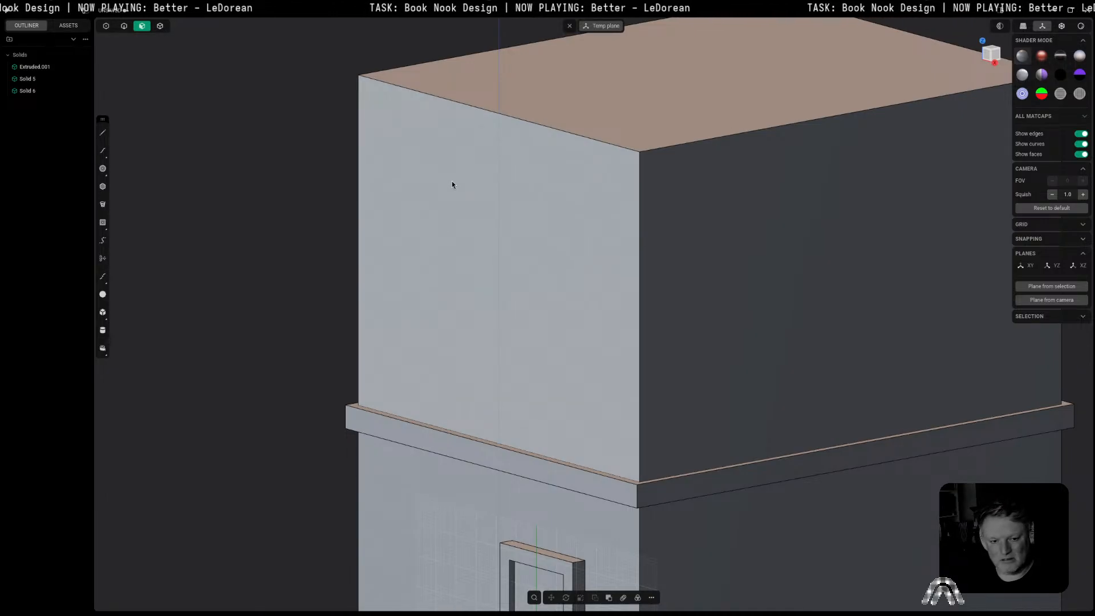
pyautogui.moveTo(452, 183); pyautogui.dragTo(778, 119, button='middle')
pyautogui.click(986, 58)
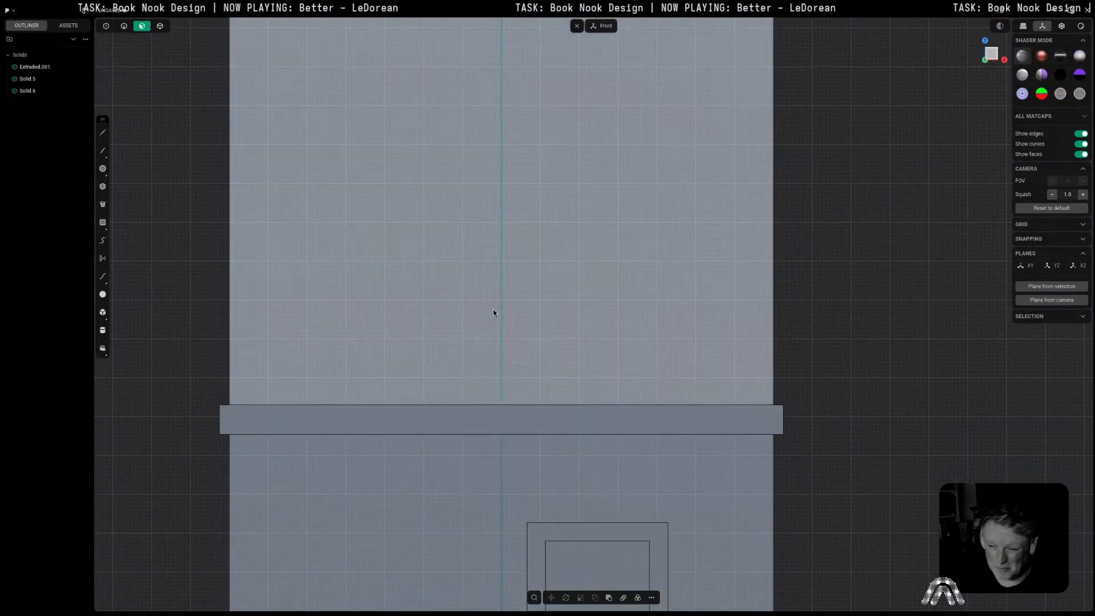
pyautogui.scroll(-6, 496, 302)
pyautogui.keyDown('shift'); pyautogui.moveTo(495, 302); pyautogui.dragTo(533, 236, button='middle'); pyautogui.keyUp('shift')
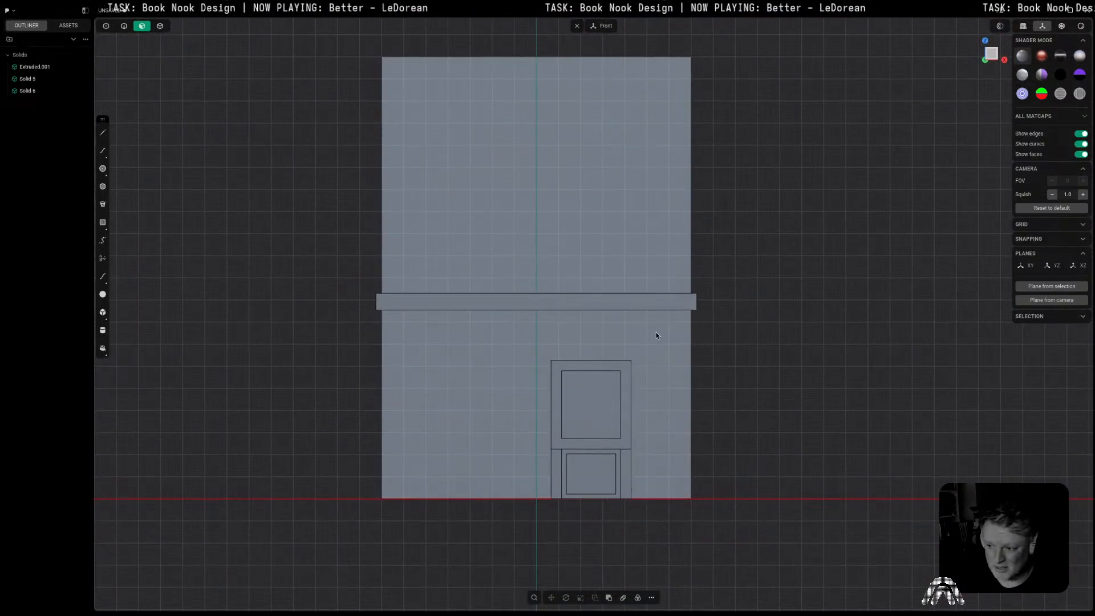
# Step: Delete the two vertical split edges on either side of the lower recessed door panel
pyautogui.moveTo(602, 360)
pyautogui.mouseDown(button='middle')
pyautogui.moveTo(619, 366)
pyautogui.moveTo(591, 363)
pyautogui.mouseUp(button='middle')
pyautogui.scroll(4, 591, 423)
pyautogui.scroll(-2, 658, 459)
pyautogui.press('2')
pyautogui.scroll(2, 653, 487)
pyautogui.click(651, 488)
pyautogui.press('x')
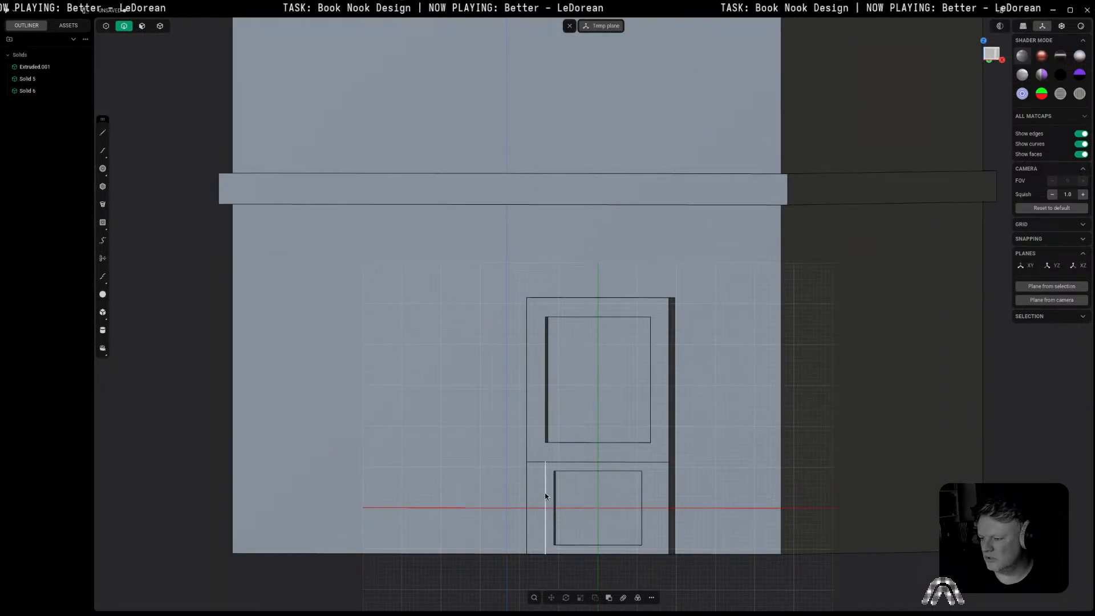
pyautogui.moveTo(550, 486); pyautogui.dragTo(591, 487, button='middle')
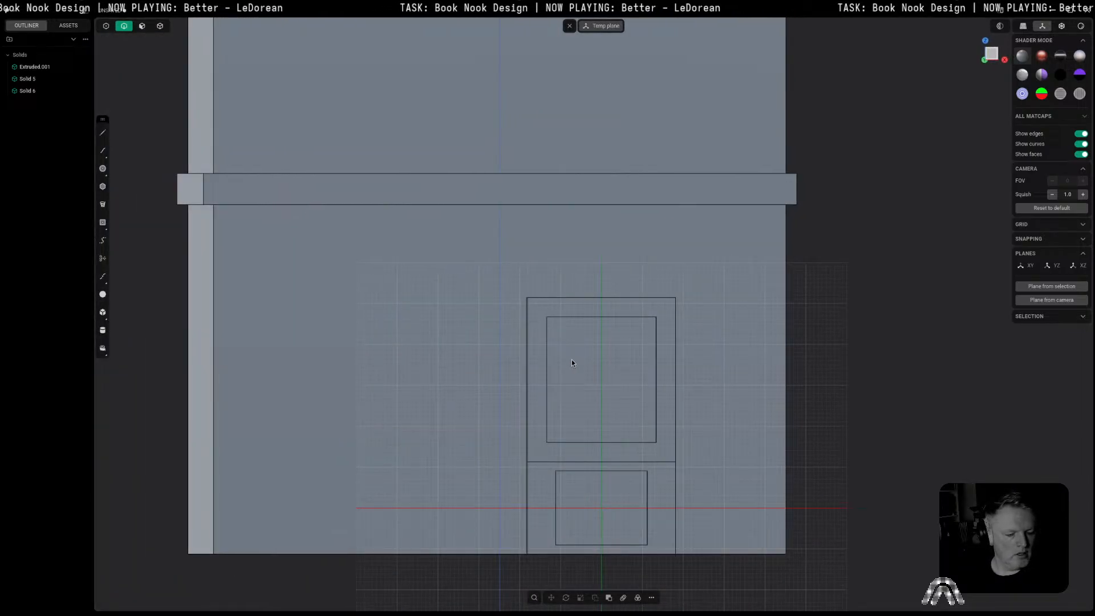
# Step: Set a temporary construction plane on the ground floor's side wall and view it square on, with the door's profile in sight
pyautogui.moveTo(574, 357); pyautogui.dragTo(810, 255, button='middle')
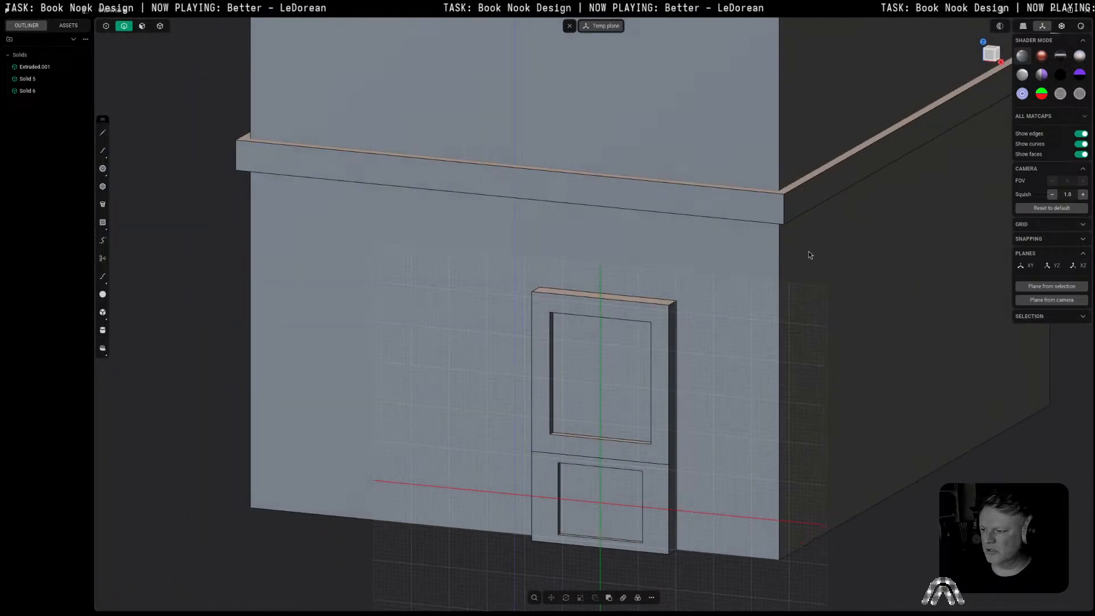
pyautogui.click(1001, 65)
pyautogui.scroll(-1, 621, 283)
pyautogui.moveTo(621, 283); pyautogui.dragTo(836, 281, button='middle')
pyautogui.scroll(-1, 836, 282)
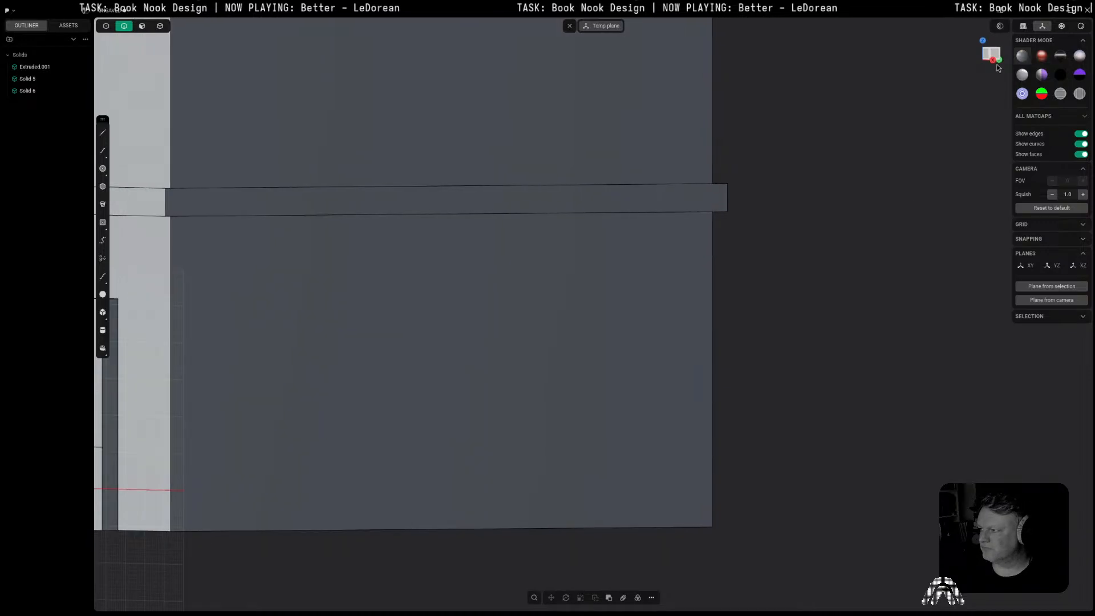
pyautogui.keyDown('shift'); pyautogui.moveTo(718, 228); pyautogui.dragTo(981, 231, button='middle'); pyautogui.keyUp('shift')
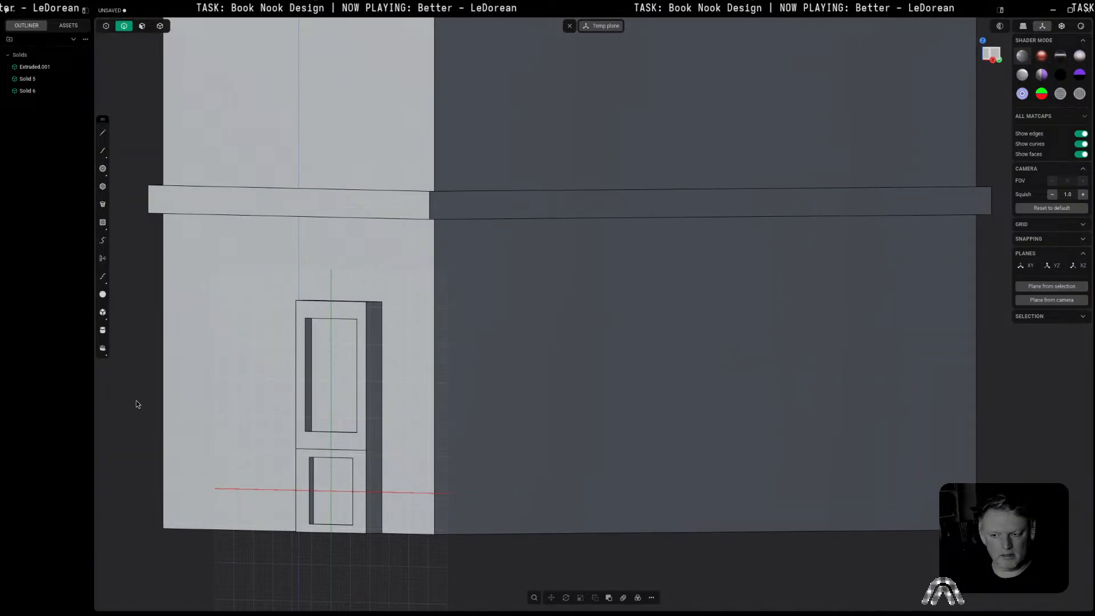
pyautogui.press('3')
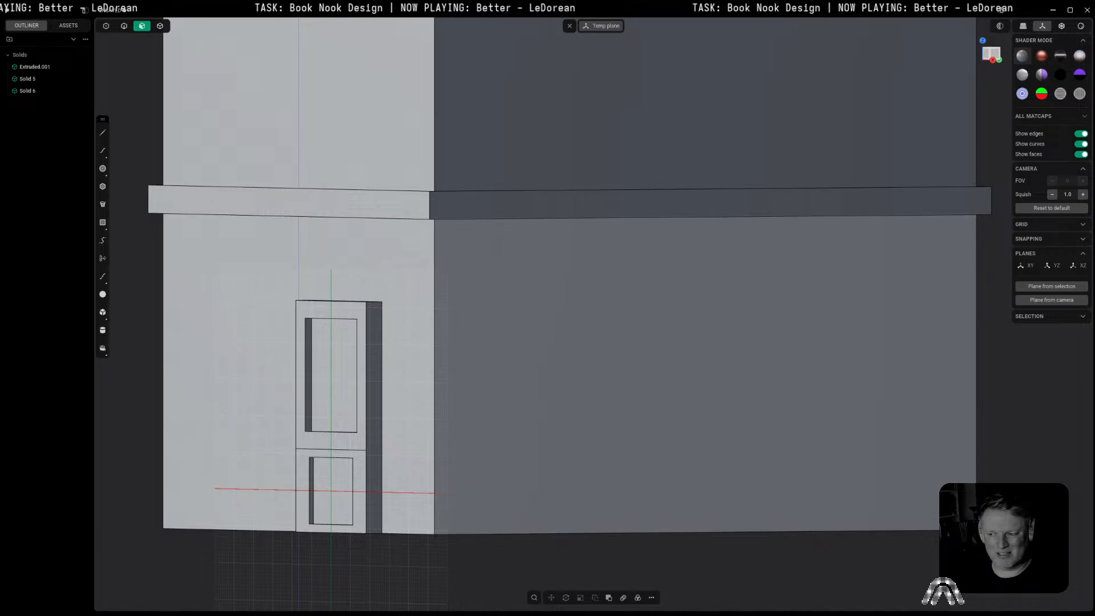
pyautogui.click(504, 300)
pyautogui.press('space')
pyautogui.keyDown('shift'); pyautogui.moveTo(317, 337); pyautogui.dragTo(665, 465, button='middle'); pyautogui.keyUp('shift')
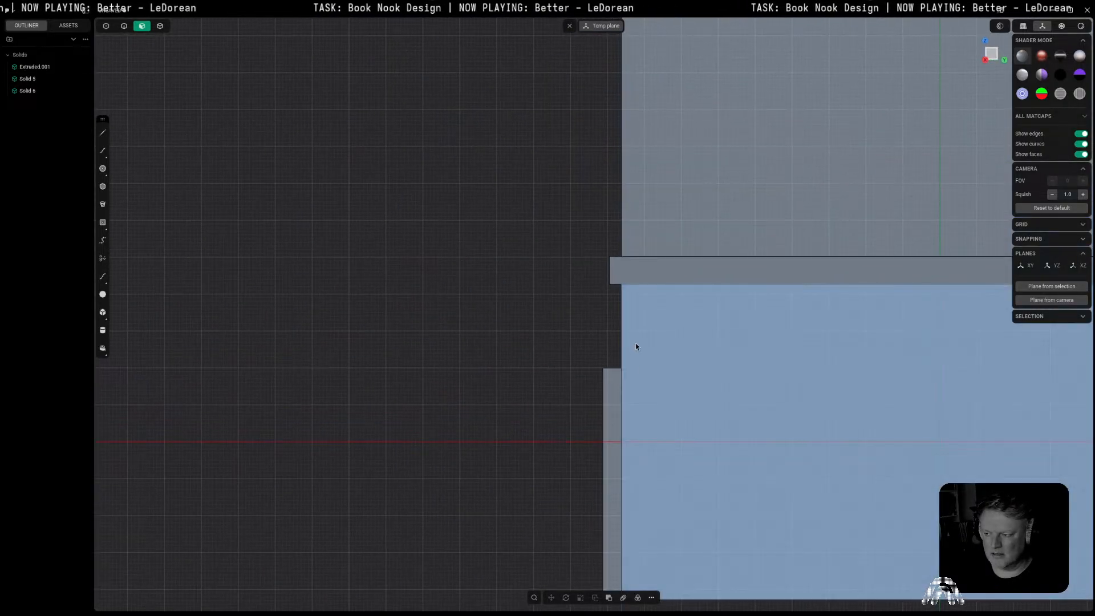
# Step: Draw a closed four-sided profile from the band's lower front corner, sloping outward to just above the door, with an about 21 mm base to the wall
pyautogui.click(103, 132)
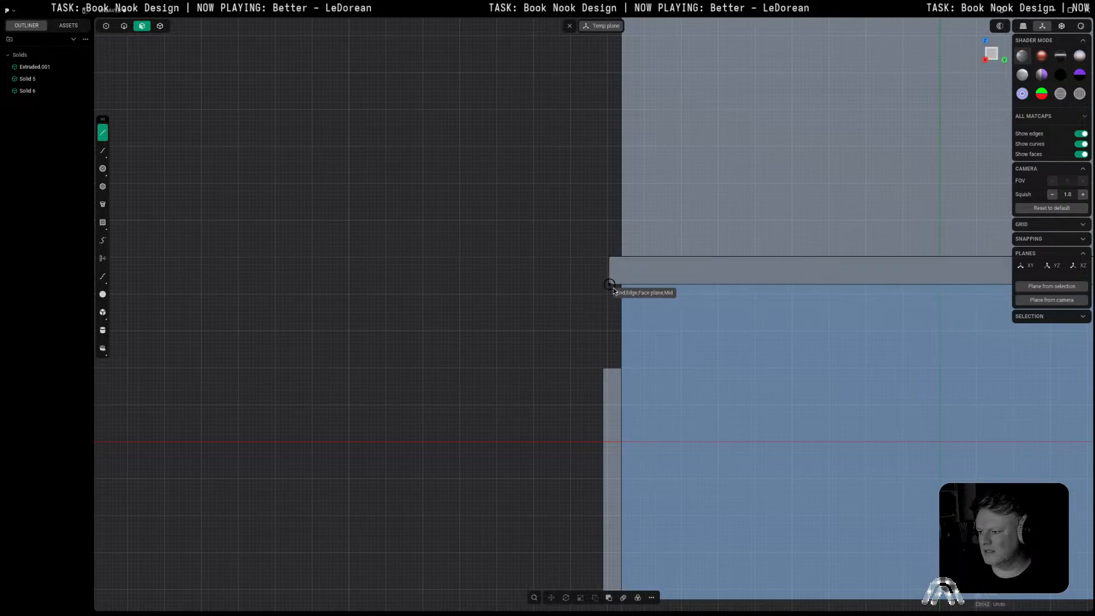
pyautogui.click(611, 285)
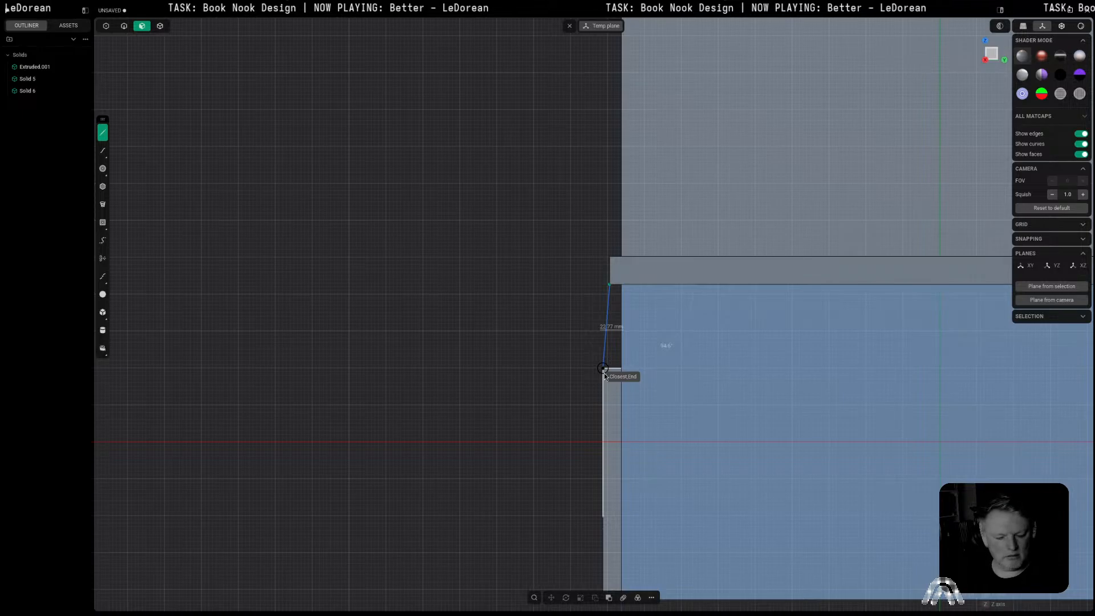
pyautogui.click(546, 365)
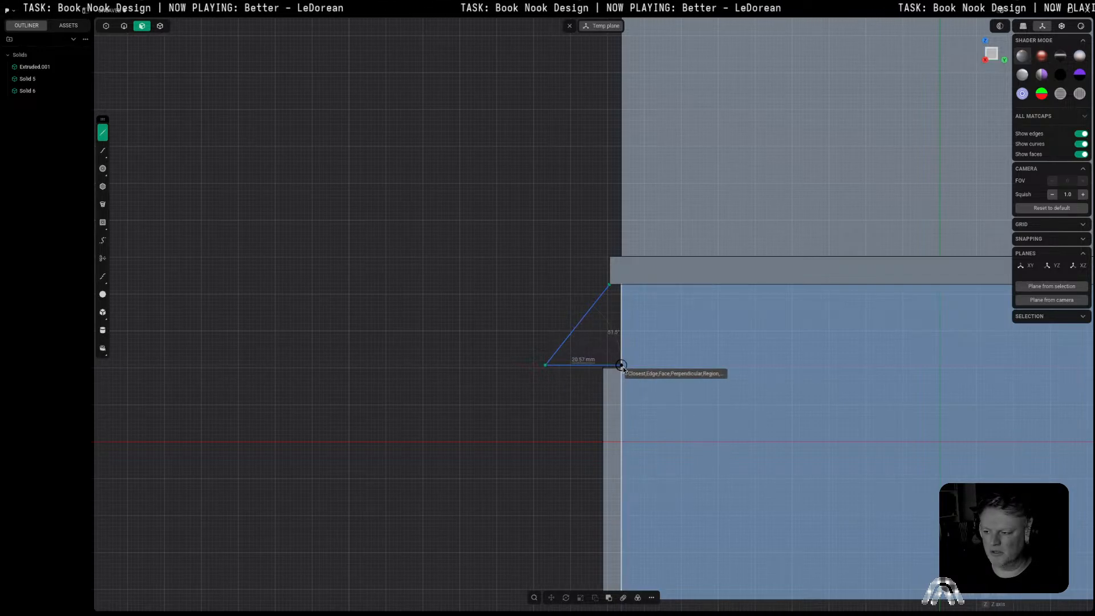
pyautogui.click(622, 365)
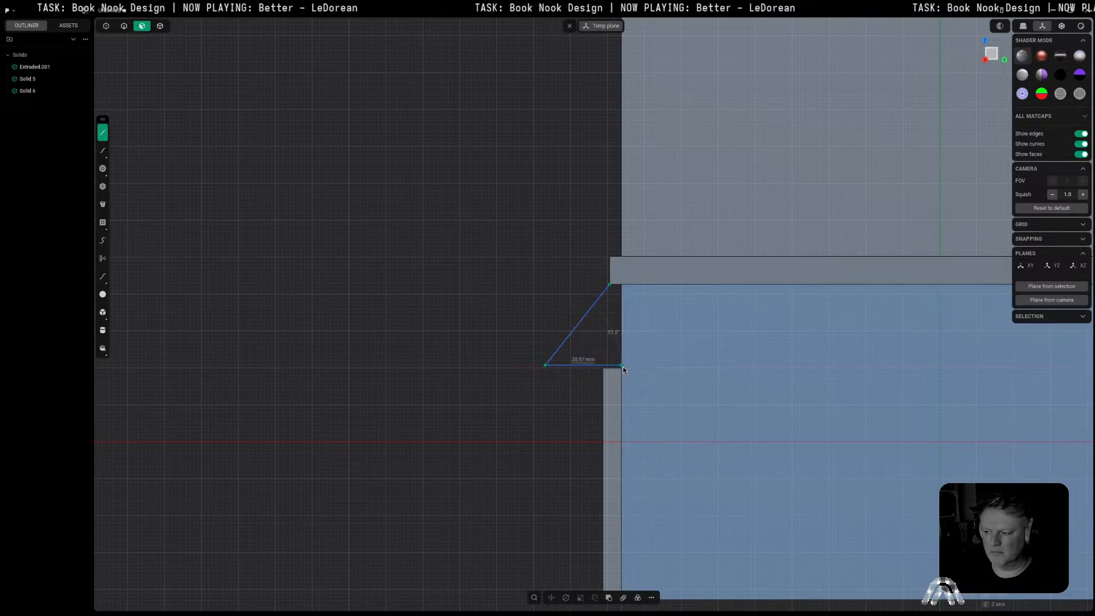
pyautogui.click(622, 286)
pyautogui.click(610, 285)
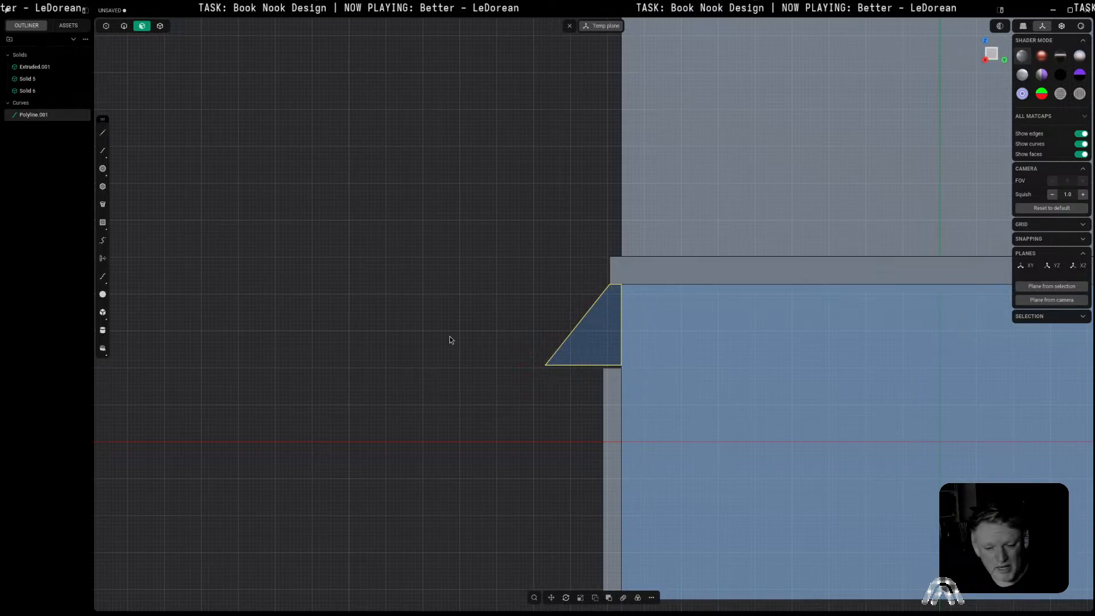
# Step: Extrude the closed canopy profile 140 mm across the full width of the front façade
pyautogui.scroll(1, 453, 338)
pyautogui.moveTo(505, 344); pyautogui.dragTo(599, 348, button='middle')
pyautogui.press('e')
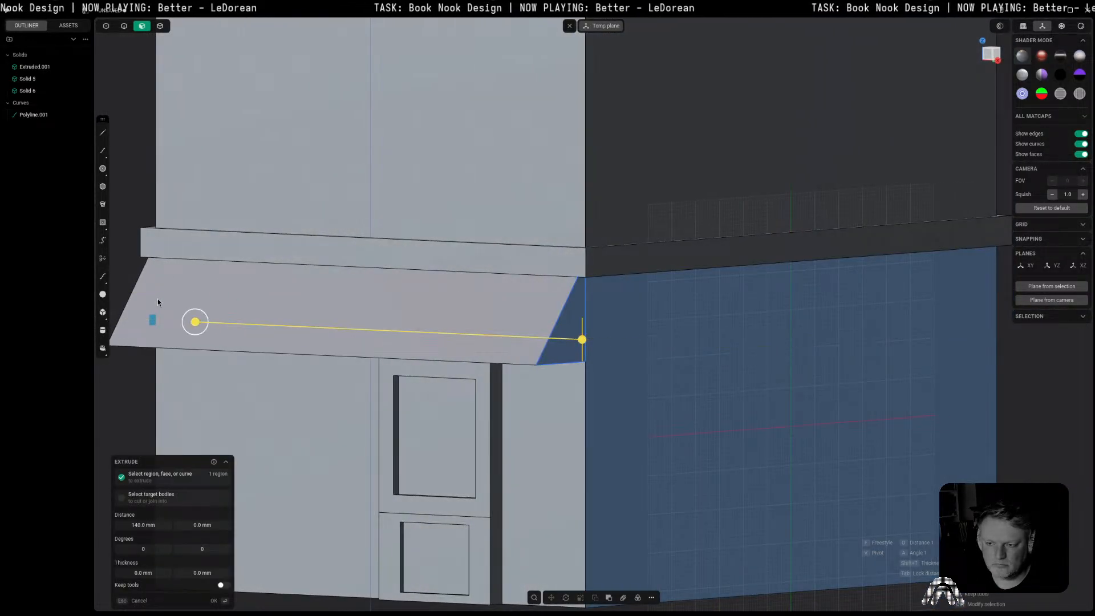
pyautogui.click(157, 299)
# Step: Split the canopy's underside with a single isoparametric line running lengthwise close to its outer front edge
pyautogui.moveTo(454, 357); pyautogui.dragTo(557, 364, button='middle')
pyautogui.click(557, 365)
pyautogui.moveTo(533, 412)
pyautogui.mouseDown(button='middle')
pyautogui.moveTo(522, 426)
pyautogui.moveTo(519, 406)
pyautogui.mouseUp(button='middle')
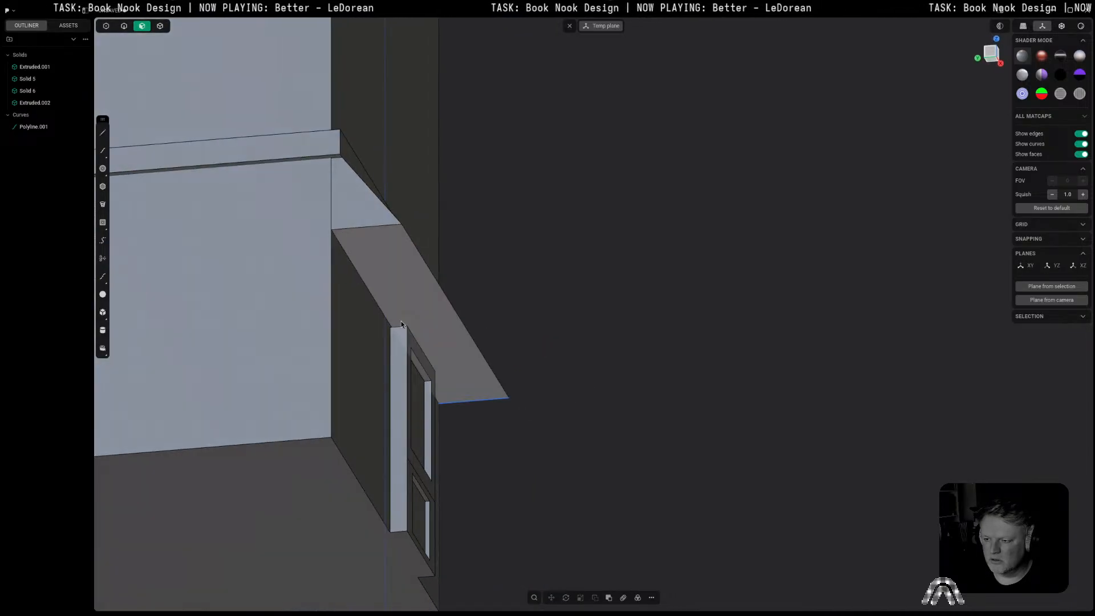
pyautogui.click(433, 315)
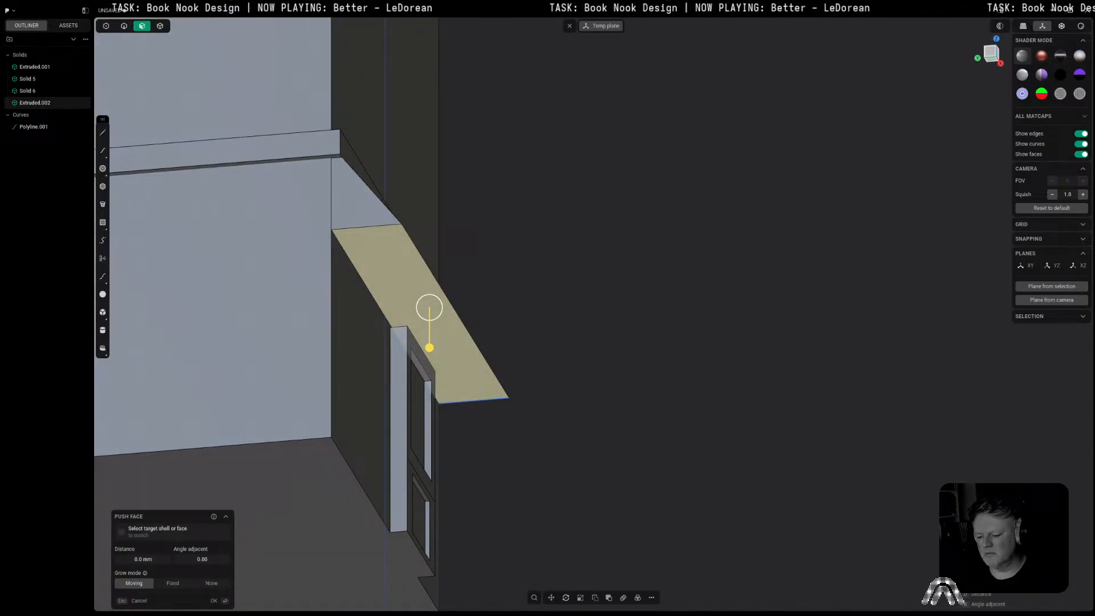
pyautogui.hotkey('ctrl', 'r')
pyautogui.press('Tab')
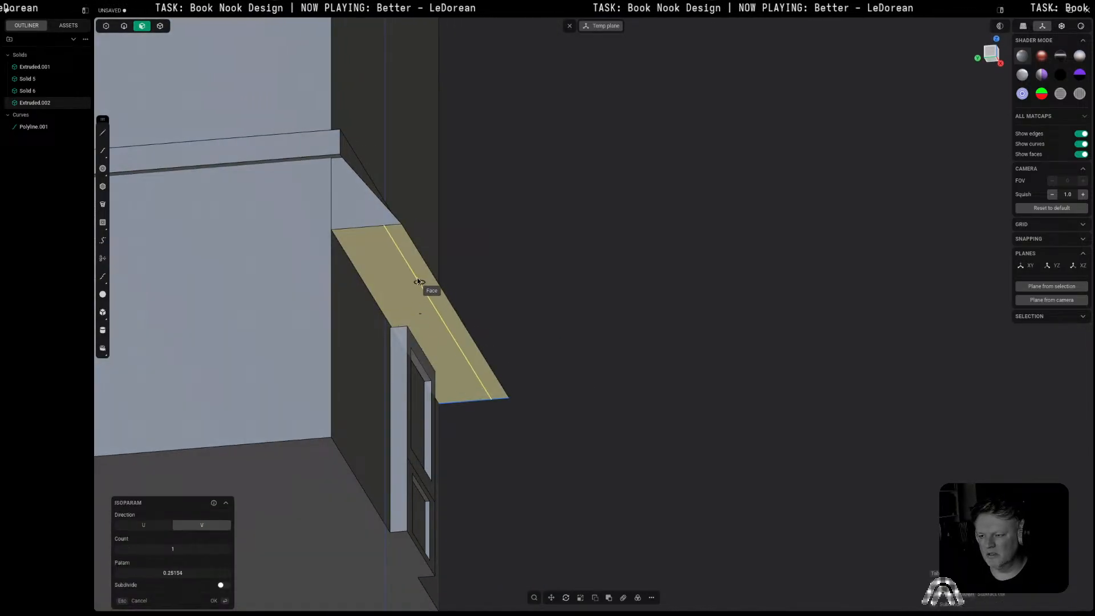
pyautogui.click(389, 226)
# Step: Extrude the narrow outer strip of the canopy's underside downward to form a lip along the front
pyautogui.click(406, 245)
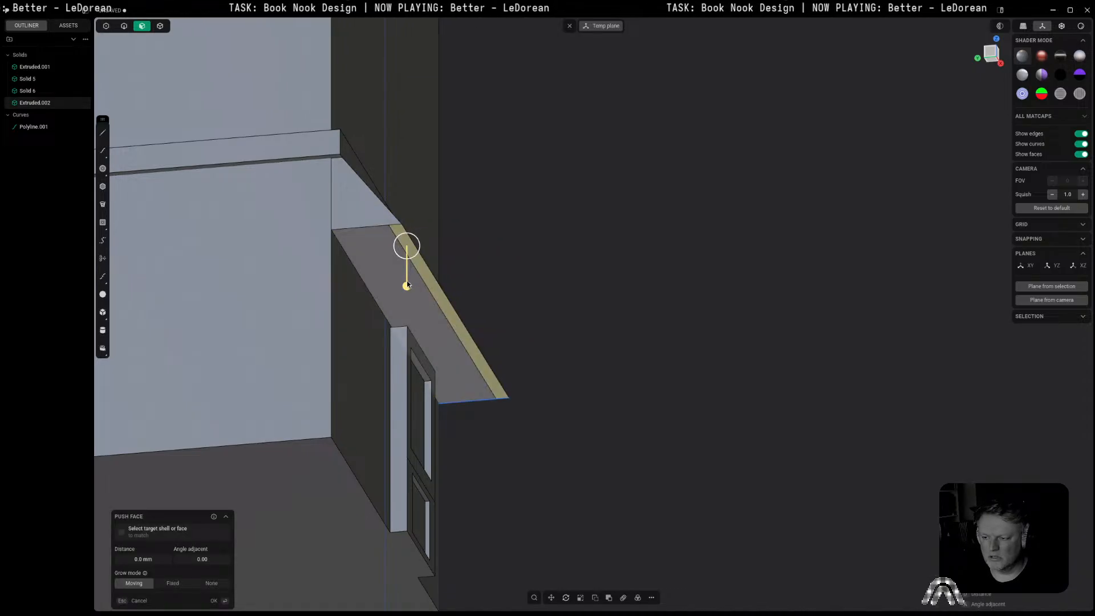
pyautogui.press('Escape')
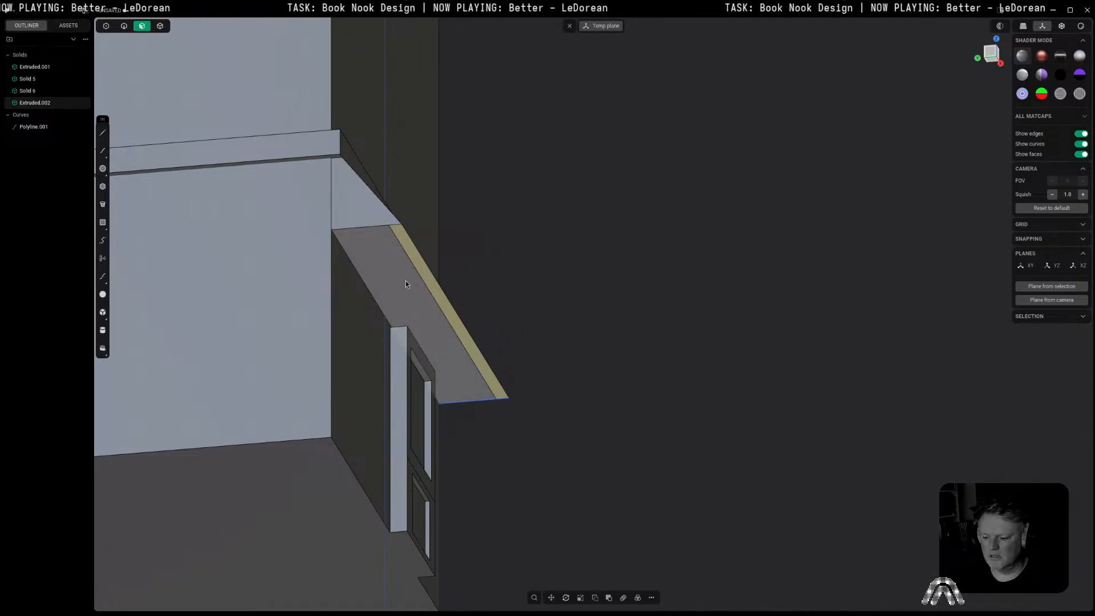
pyautogui.press('x')
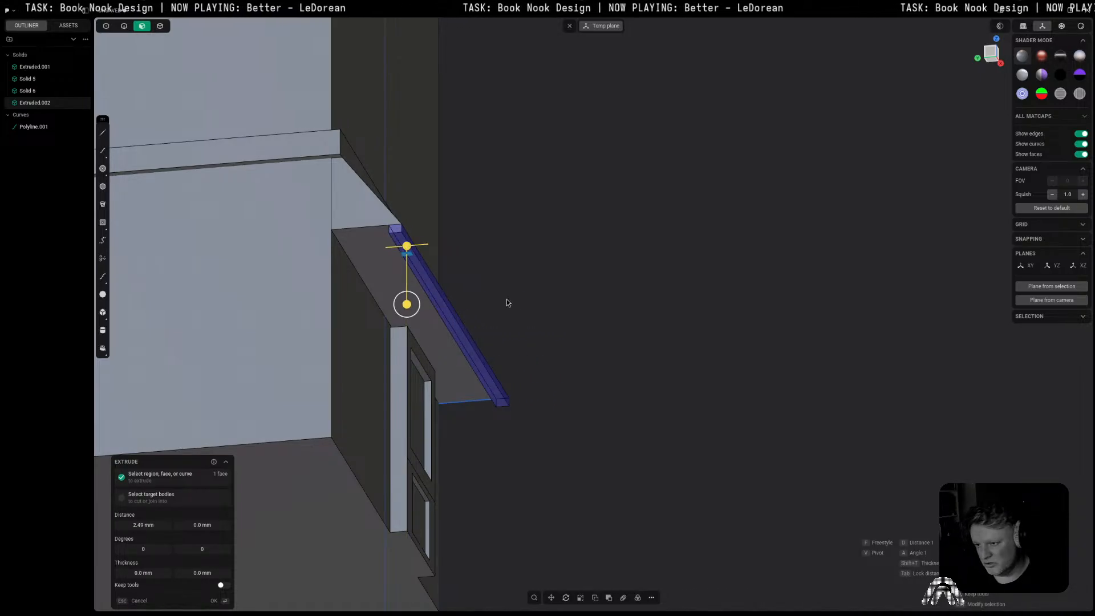
pyautogui.moveTo(507, 300); pyautogui.dragTo(289, 334, button='middle')
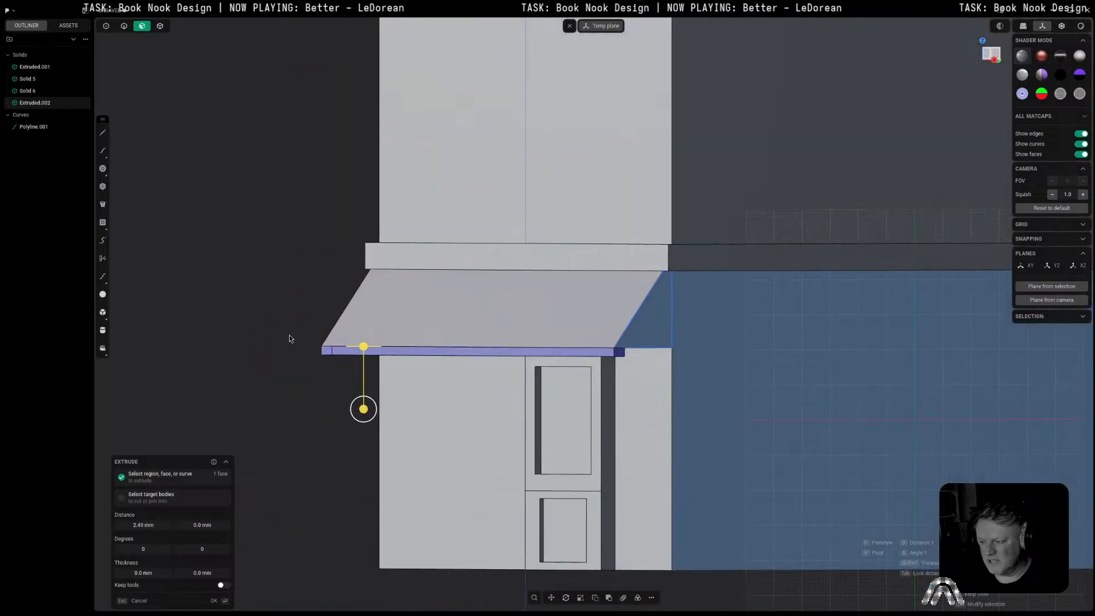
pyautogui.moveTo(363, 409); pyautogui.dragTo(364, 416)
pyautogui.press('Return')
# Step: Fillet the long edge where the canopy's slope meets the front lip by about 3.3 mm
pyautogui.click(989, 55)
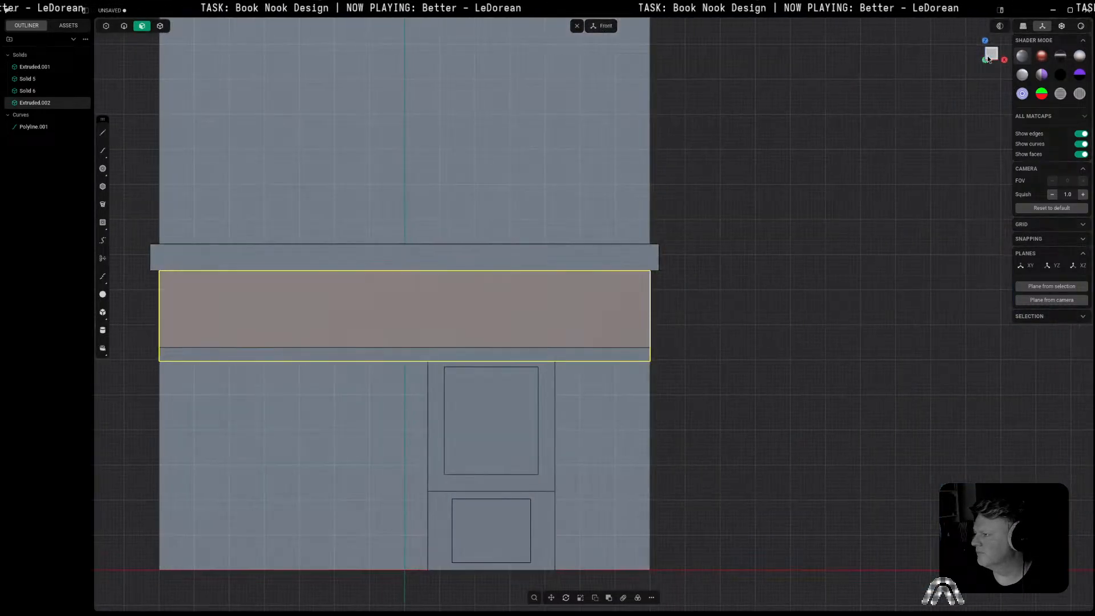
pyautogui.moveTo(709, 341); pyautogui.dragTo(578, 344, button='middle')
pyautogui.press('2')
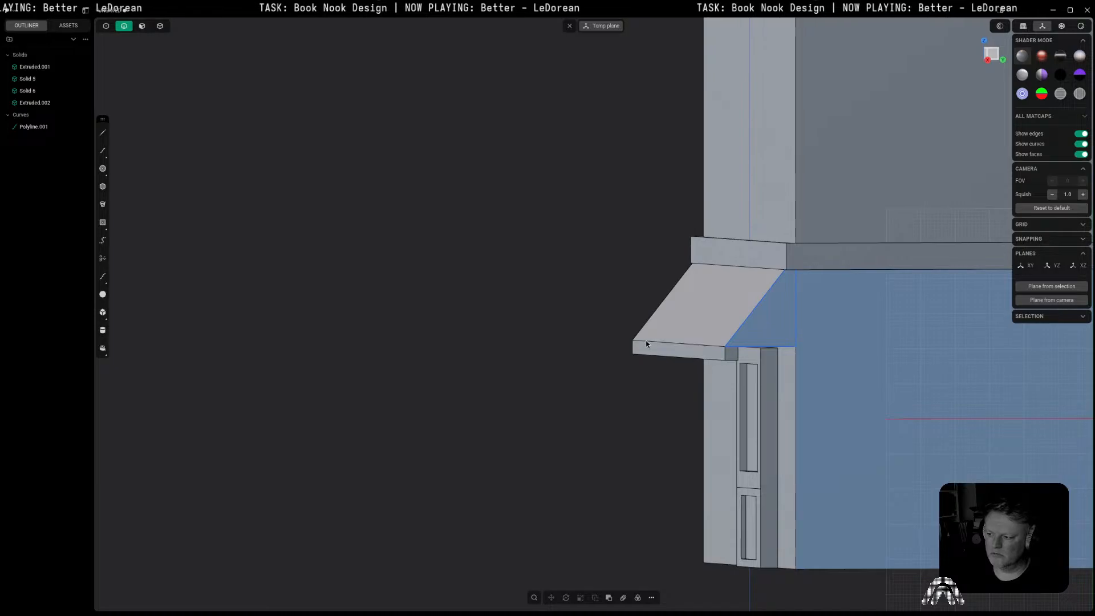
pyautogui.click(646, 341)
pyautogui.press('b')
pyautogui.moveTo(645, 340); pyautogui.dragTo(646, 311)
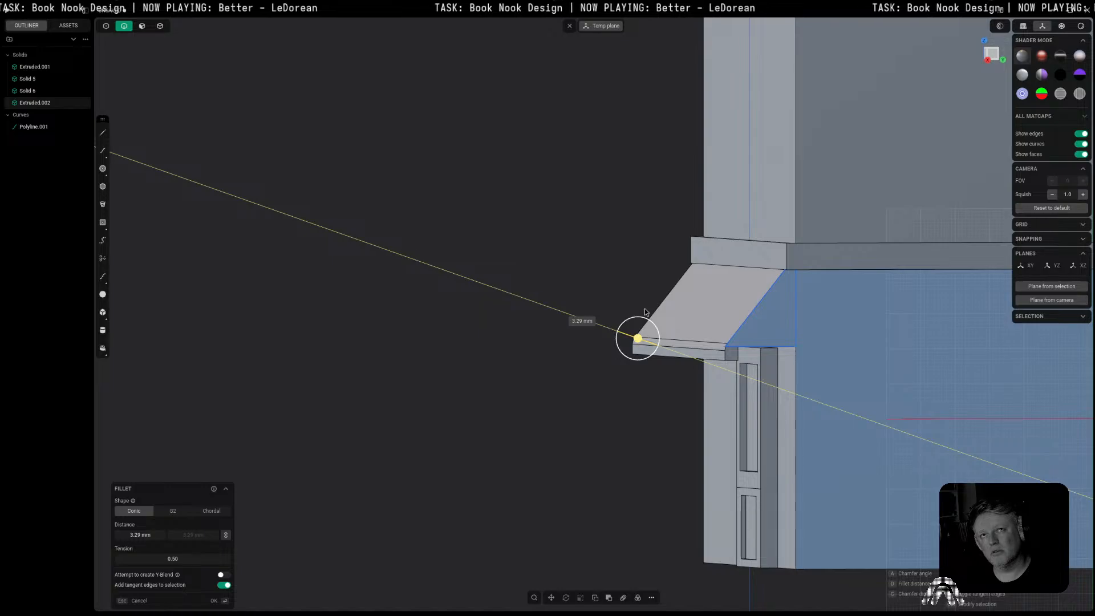
pyautogui.moveTo(645, 309); pyautogui.dragTo(645, 310)
pyautogui.click(646, 312)
pyautogui.rightClick(585, 332)
# Step: Divide the canopy's sloped face with 27 evenly spaced isoparametric lines running from the band to the lip
pyautogui.moveTo(583, 333); pyautogui.dragTo(934, 170, button='middle')
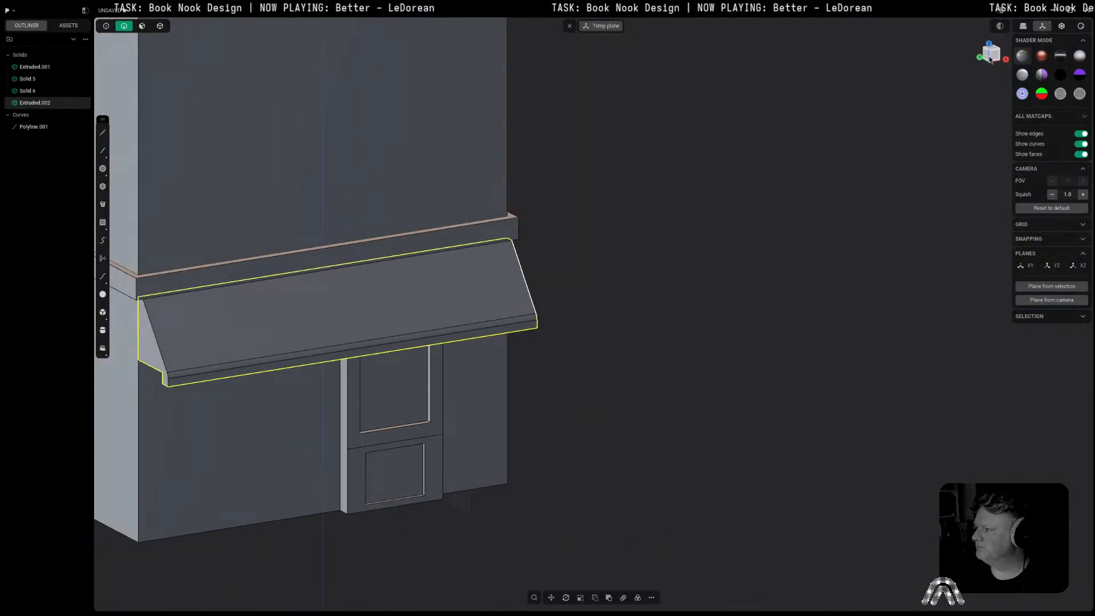
pyautogui.press('KP_1')
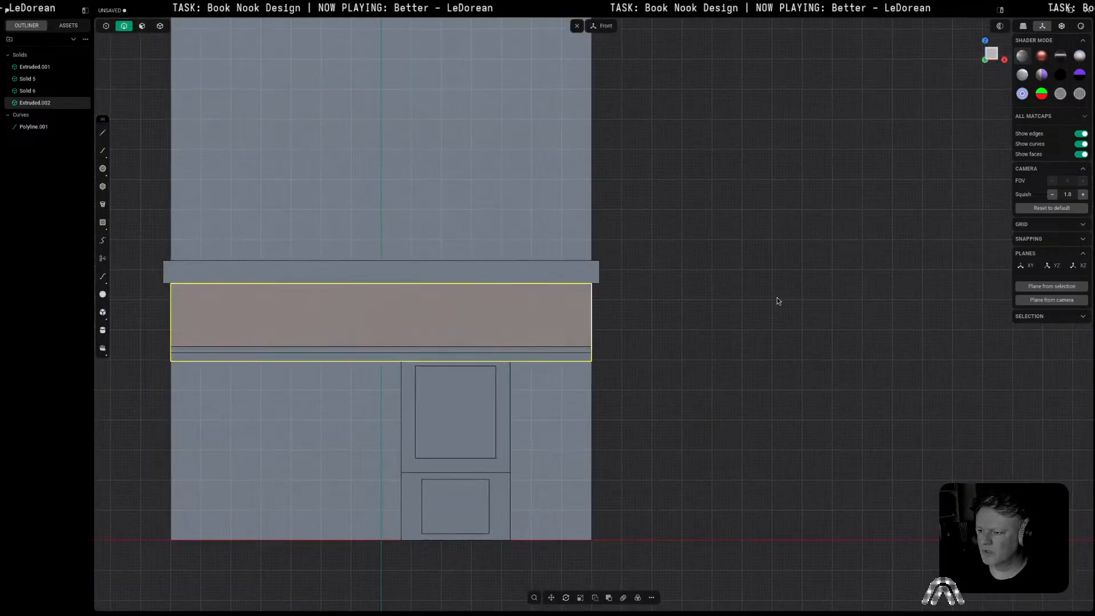
pyautogui.keyDown('shift'); pyautogui.moveTo(776, 296); pyautogui.dragTo(877, 331, button='middle'); pyautogui.keyUp('shift')
pyautogui.click(899, 371)
pyautogui.press('3')
pyautogui.click(562, 335)
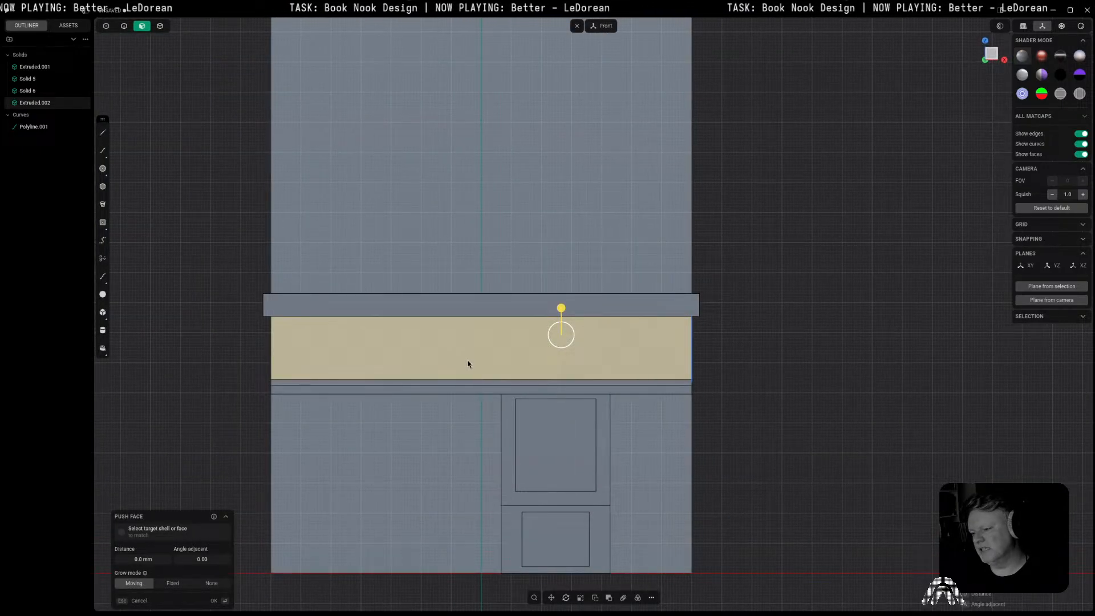
pyautogui.press('i')
pyautogui.press('Tab')
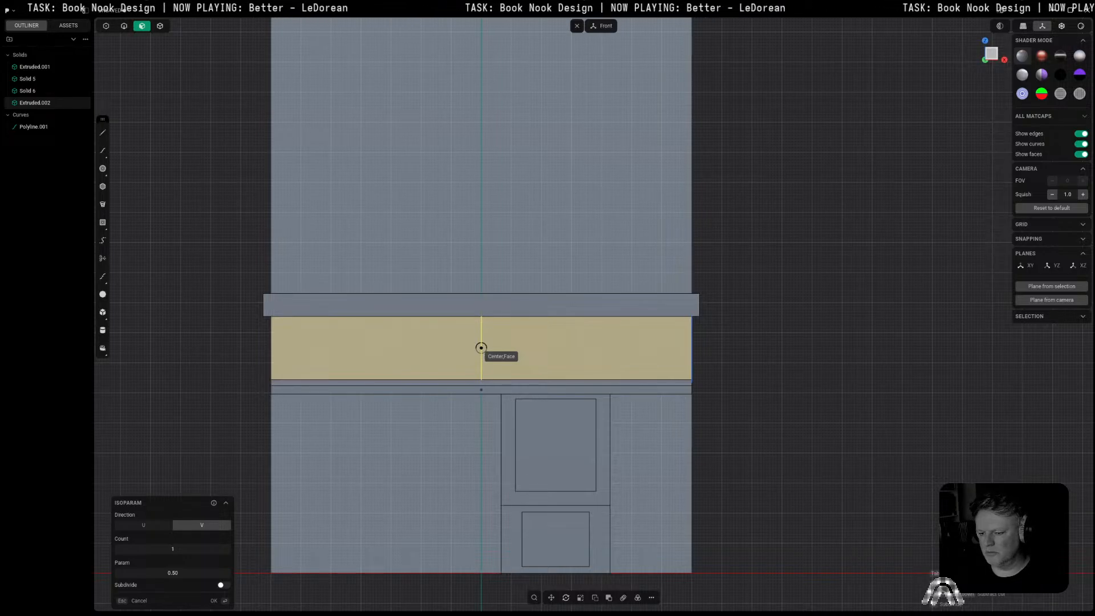
pyautogui.scroll(20, 481, 348)
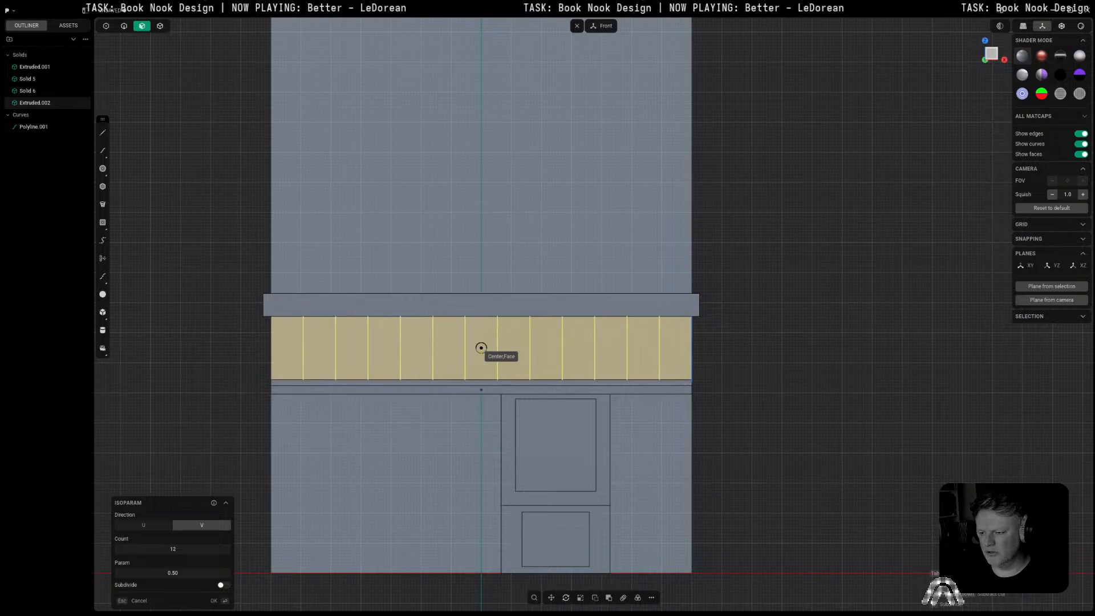
pyautogui.scroll(5, 481, 348)
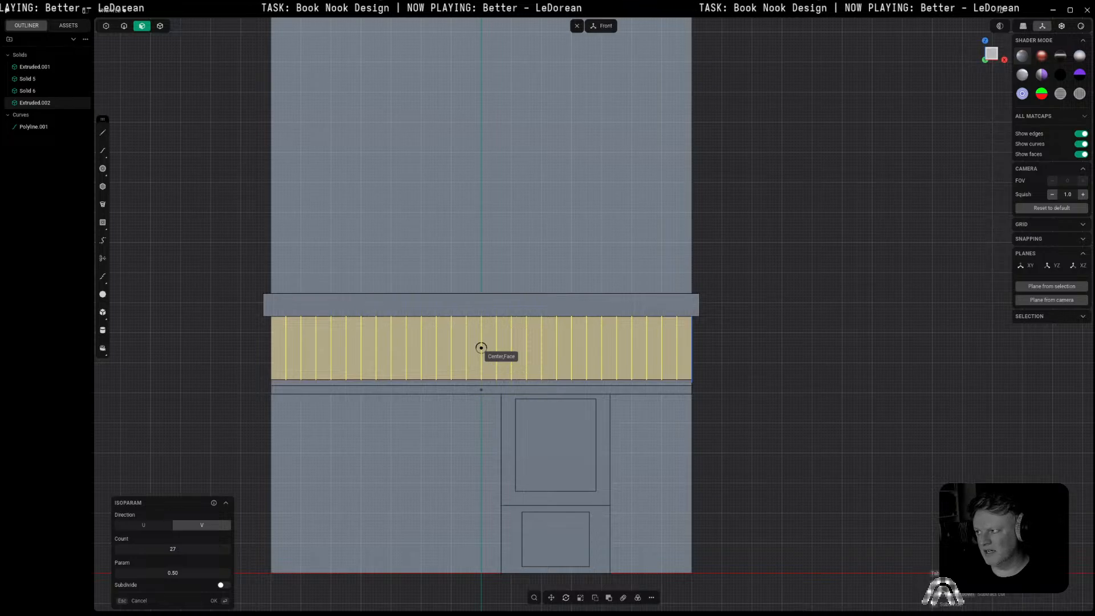
pyautogui.click(481, 348)
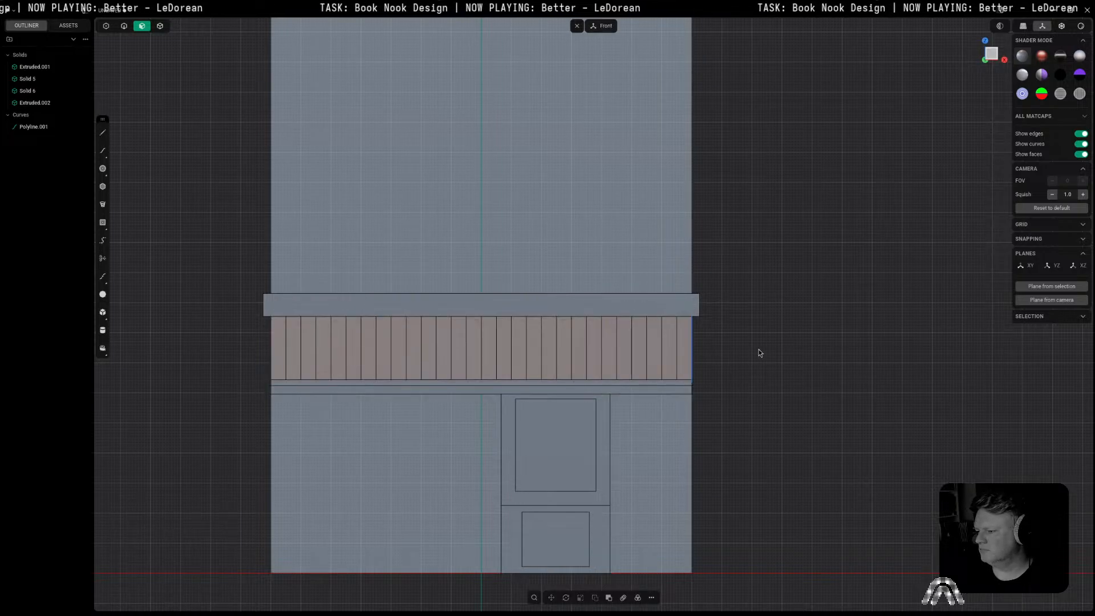
# Step: Create pipes with a 1.0 mm section size along all the dividing lines on the canopy's sloped face
pyautogui.press('2')
pyautogui.click(676, 352)
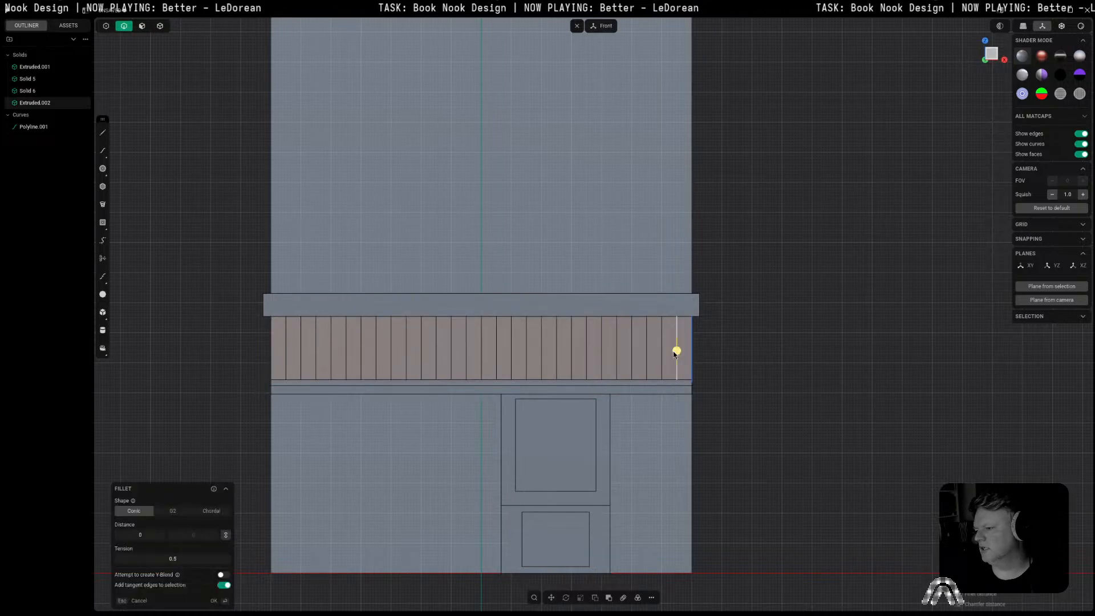
pyautogui.keyDown('shift'); pyautogui.click(665, 355); pyautogui.keyUp('shift')
pyautogui.keyDown('shift'); pyautogui.click(648, 357); pyautogui.keyUp('shift')
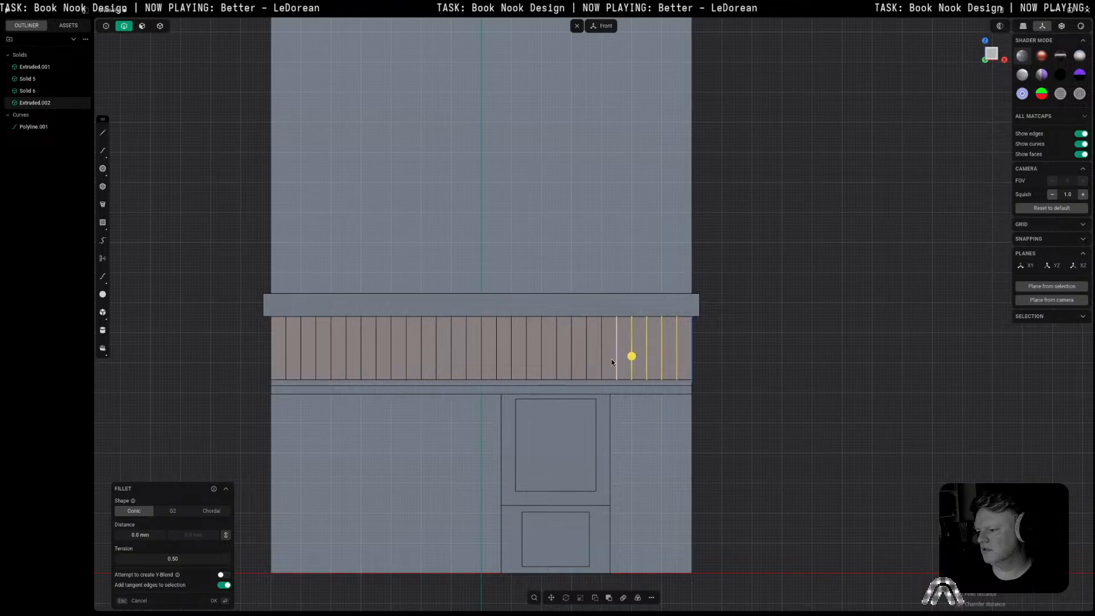
pyautogui.keyDown('shift'); pyautogui.click(588, 363); pyautogui.keyUp('shift')
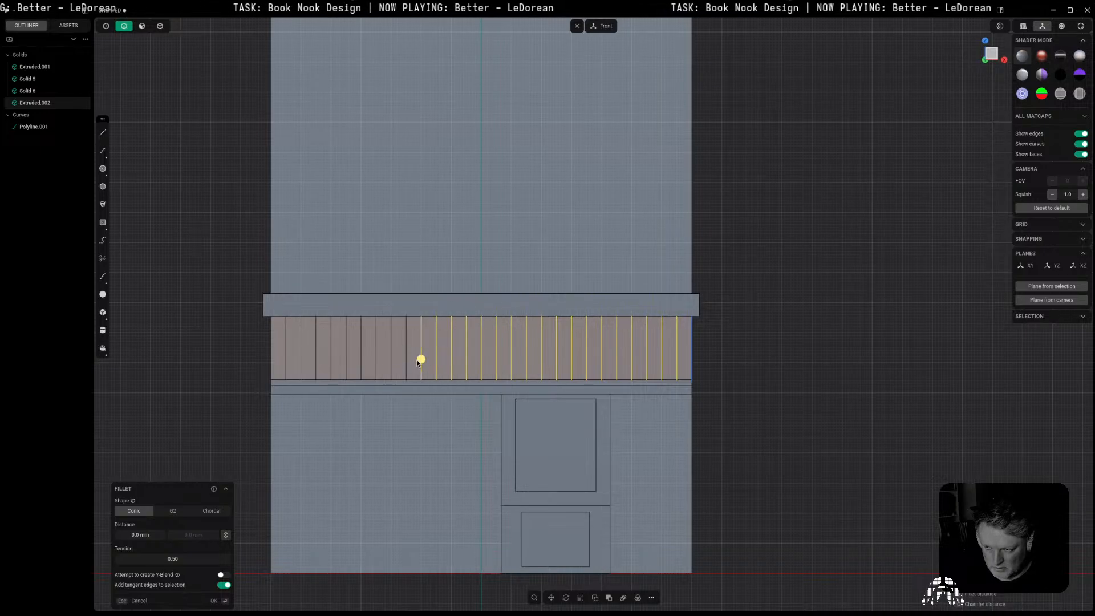
pyautogui.click(345, 358)
pyautogui.click(332, 357)
pyautogui.click(316, 356)
pyautogui.click(290, 357)
pyautogui.moveTo(720, 368); pyautogui.dragTo(682, 365, button='middle')
pyautogui.press('p')
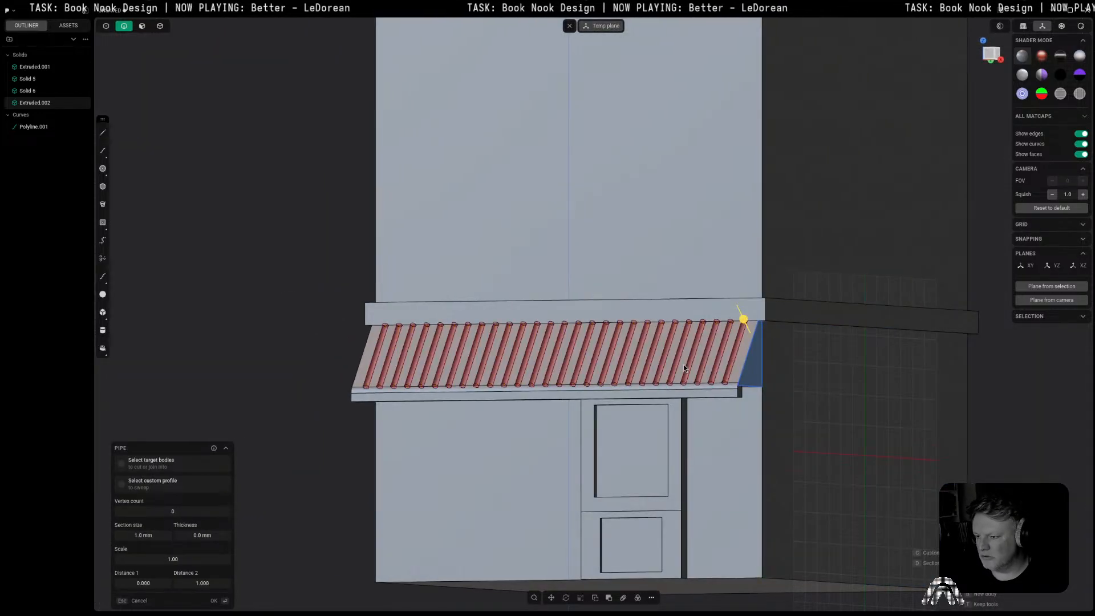
pyautogui.scroll(2, 609, 348)
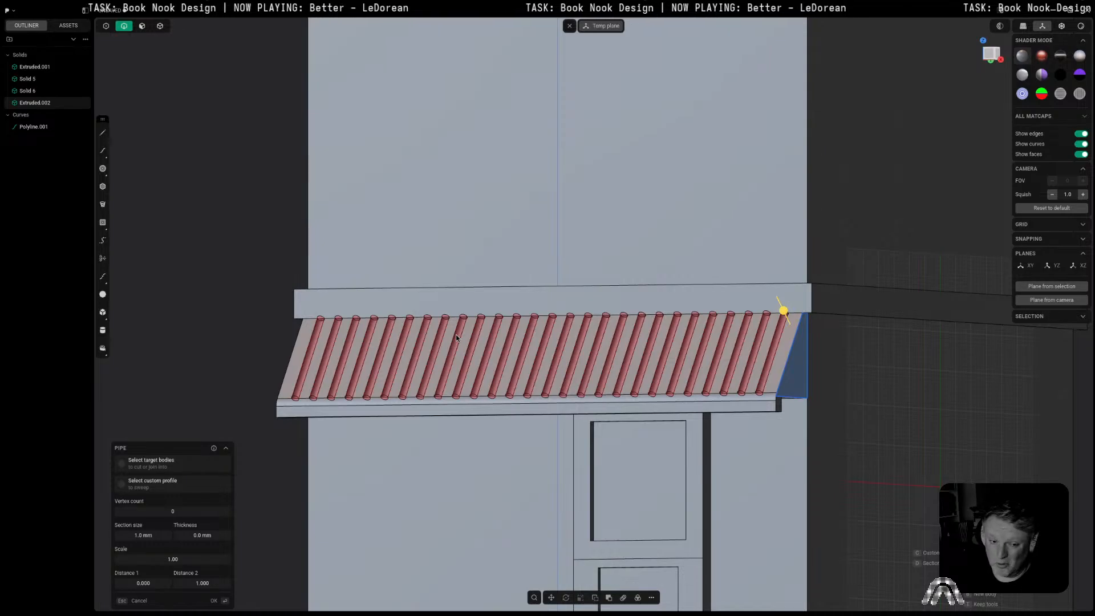
pyautogui.moveTo(453, 359); pyautogui.dragTo(608, 371, button='middle')
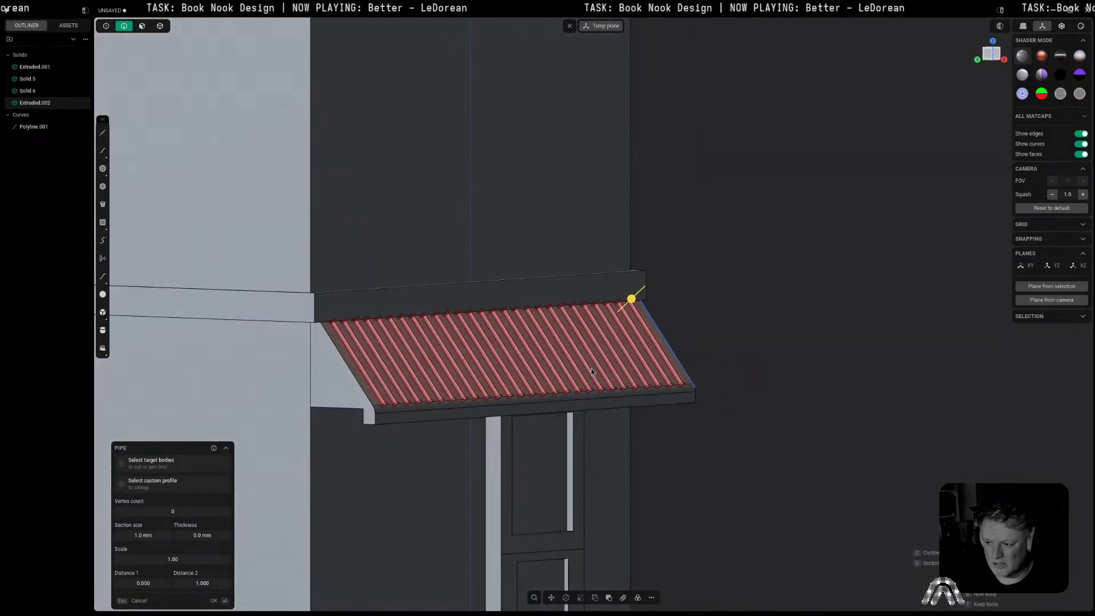
pyautogui.press('Return')
# Step: Remove the leftover canopy profile curve and fillet the sloping side edges at both ends of the canopy
pyautogui.moveTo(867, 360); pyautogui.dragTo(766, 389, button='middle')
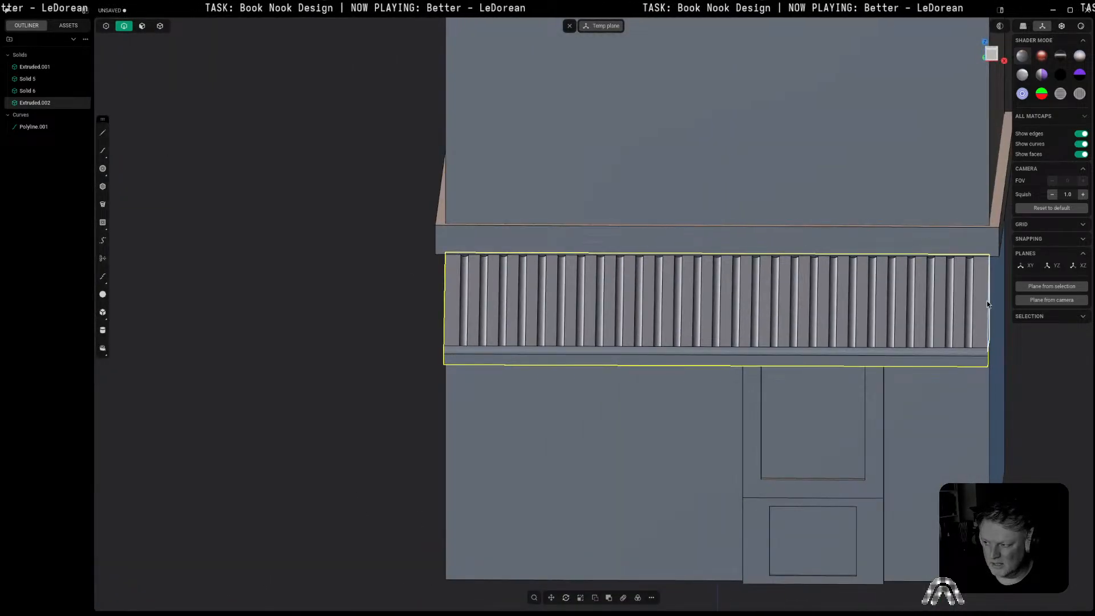
pyautogui.moveTo(499, 306); pyautogui.dragTo(529, 311, button='middle')
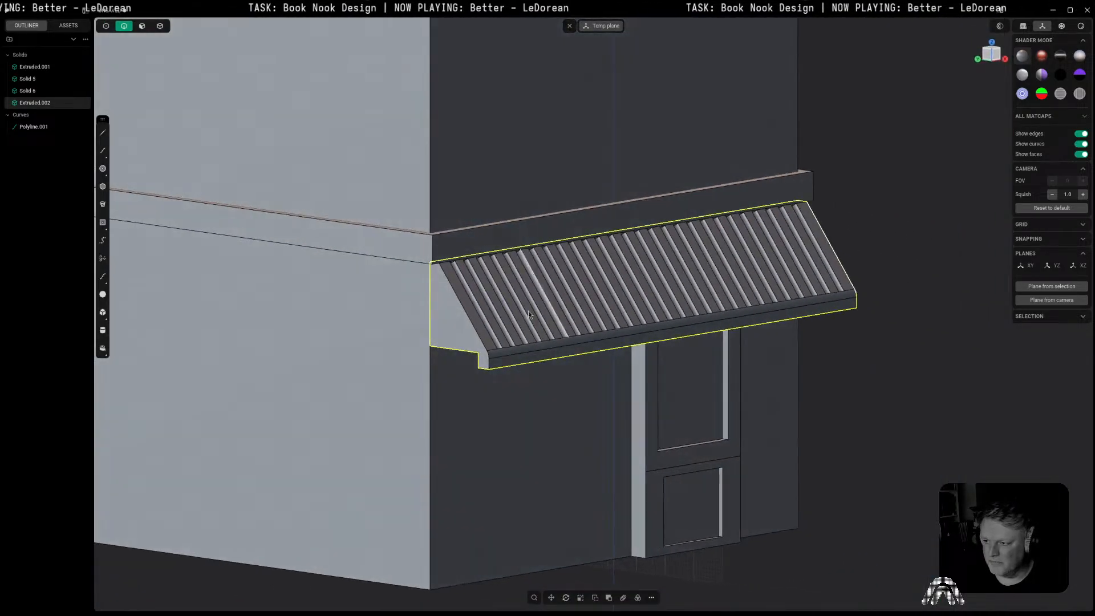
pyautogui.click(463, 316)
pyautogui.press('f')
pyautogui.moveTo(888, 275); pyautogui.dragTo(687, 293, button='middle')
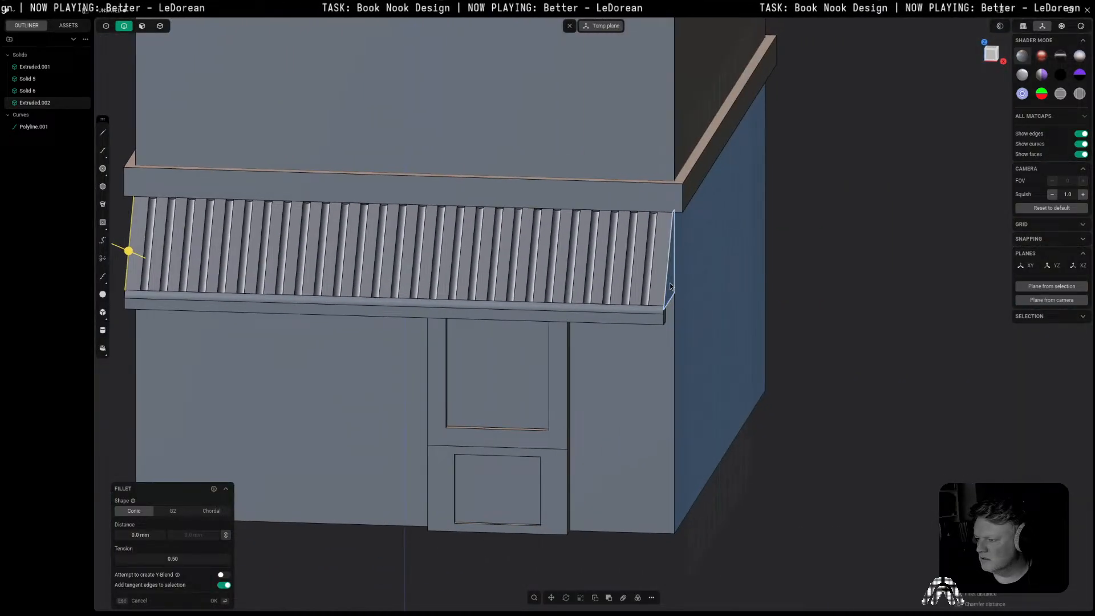
pyautogui.press('Escape')
pyautogui.click(665, 277)
pyautogui.press('b')
pyautogui.moveTo(507, 297); pyautogui.dragTo(562, 307, button='middle')
pyautogui.keyDown('shift'); pyautogui.click(321, 328); pyautogui.keyUp('shift')
pyautogui.moveTo(321, 329); pyautogui.dragTo(325, 330)
pyautogui.rightClick(762, 363)
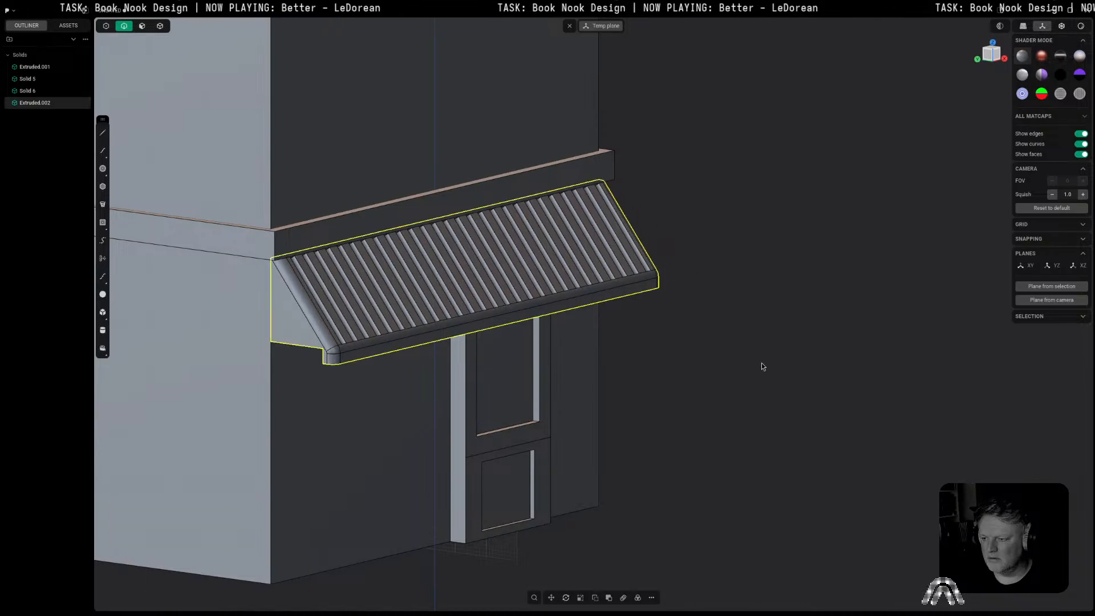
# Step: Isolate the canopy body and view its sloped, ribbed face square on
pyautogui.scroll(-1, 762, 354)
pyautogui.moveTo(761, 354); pyautogui.dragTo(342, 278, button='middle')
pyautogui.click(342, 274)
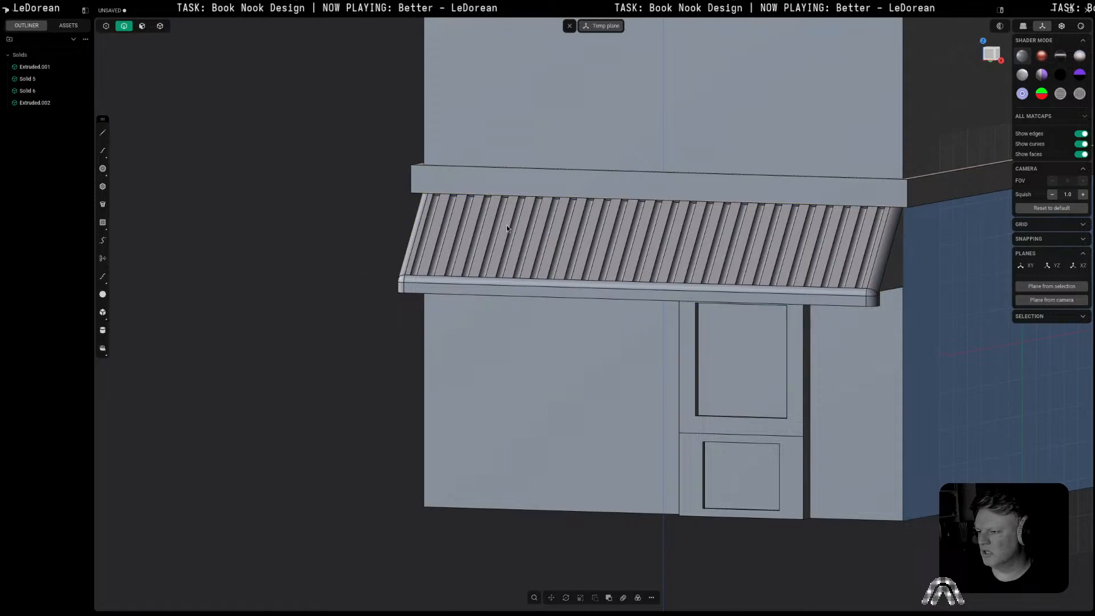
pyautogui.scroll(3, 504, 235)
pyautogui.moveTo(609, 235); pyautogui.dragTo(656, 280, button='middle')
pyautogui.scroll(-5, 866, 296)
pyautogui.click(809, 275)
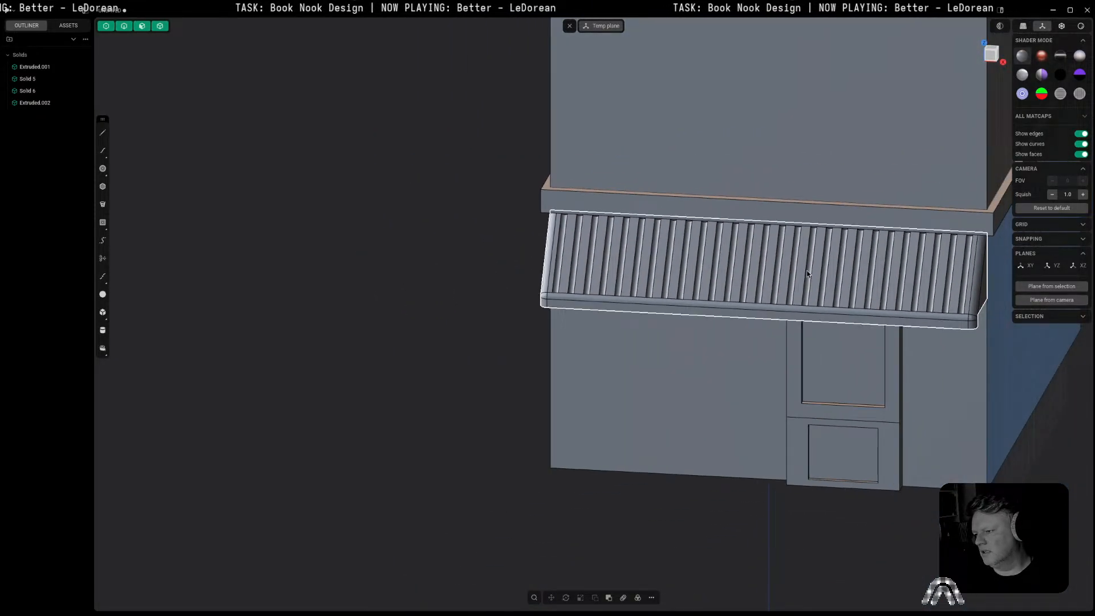
pyautogui.press('/')
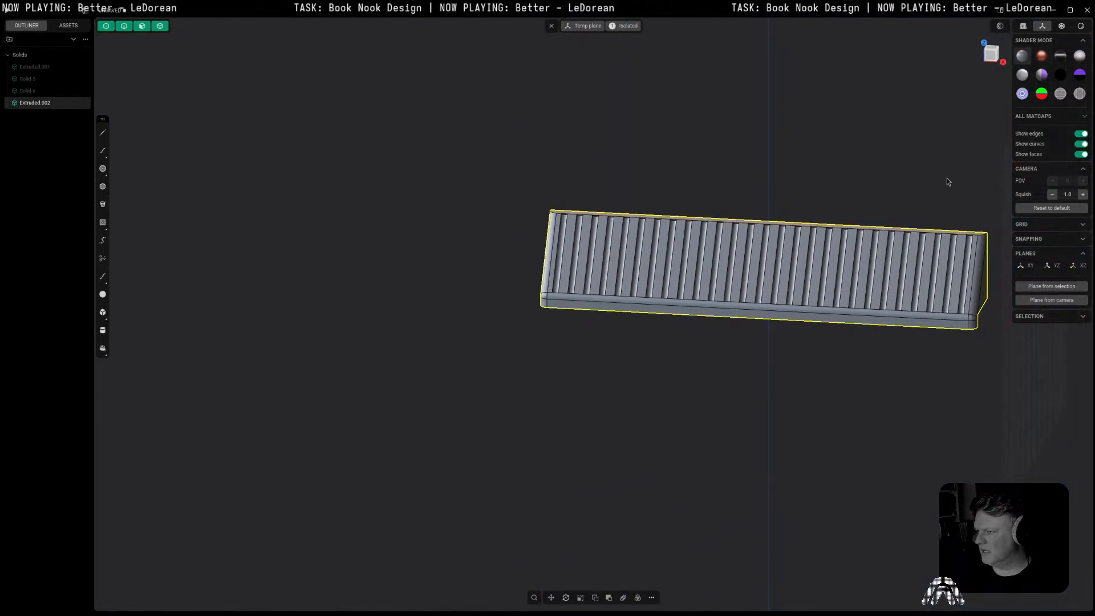
pyautogui.click(933, 157)
pyautogui.click(768, 266)
pyautogui.press('space')
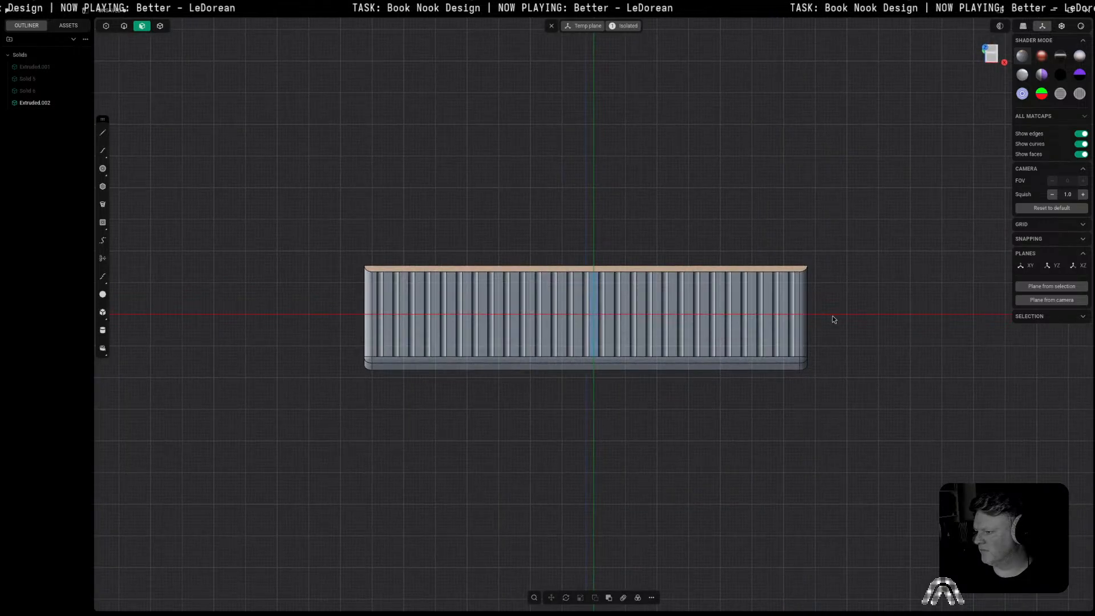
# Step: Fillet all the edges where the ribs meet the canopy's sloped face
pyautogui.press('2')
pyautogui.press('2')
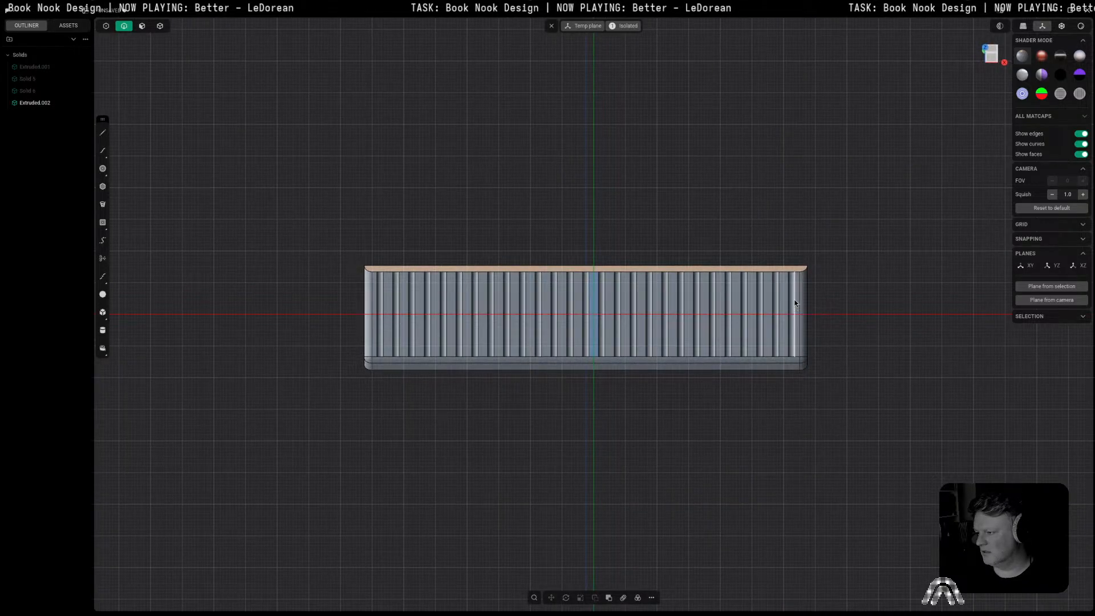
pyautogui.moveTo(789, 310); pyautogui.dragTo(372, 313)
pyautogui.press('f')
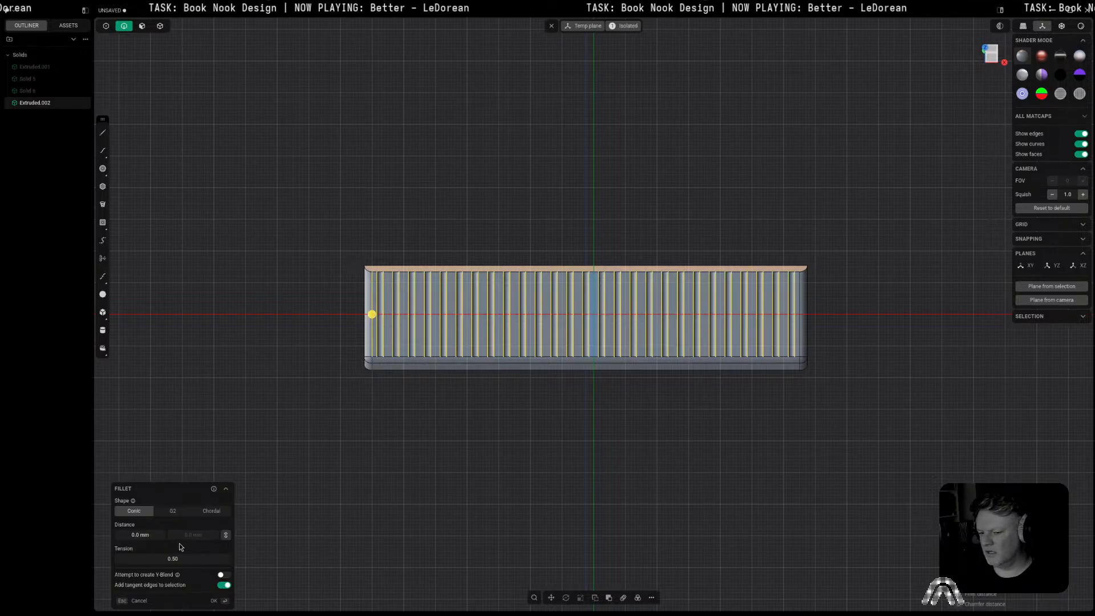
pyautogui.click(148, 535)
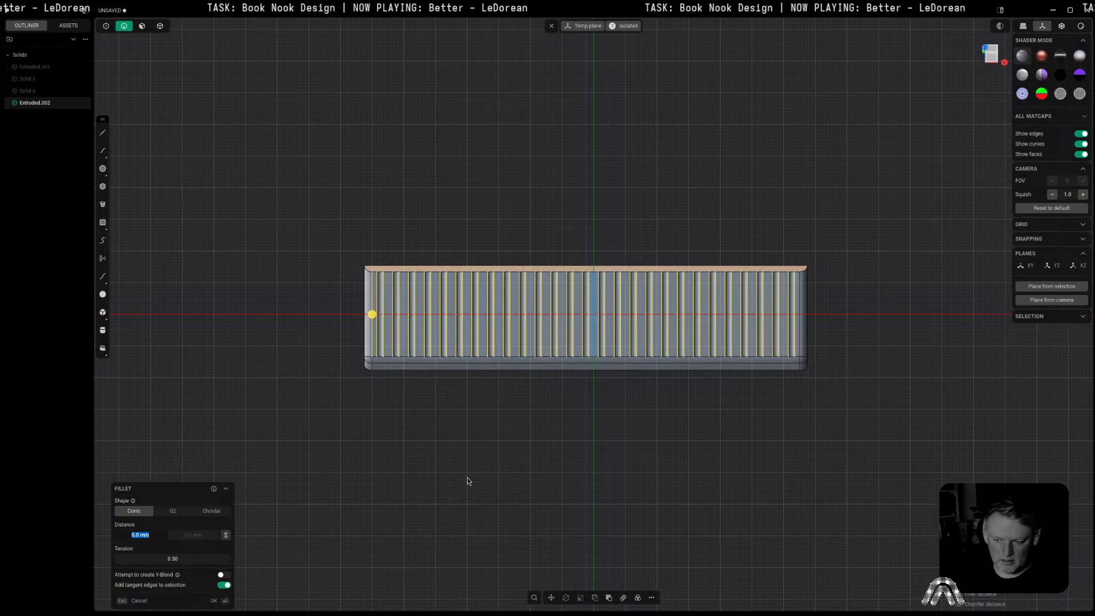
pyautogui.press('Return')
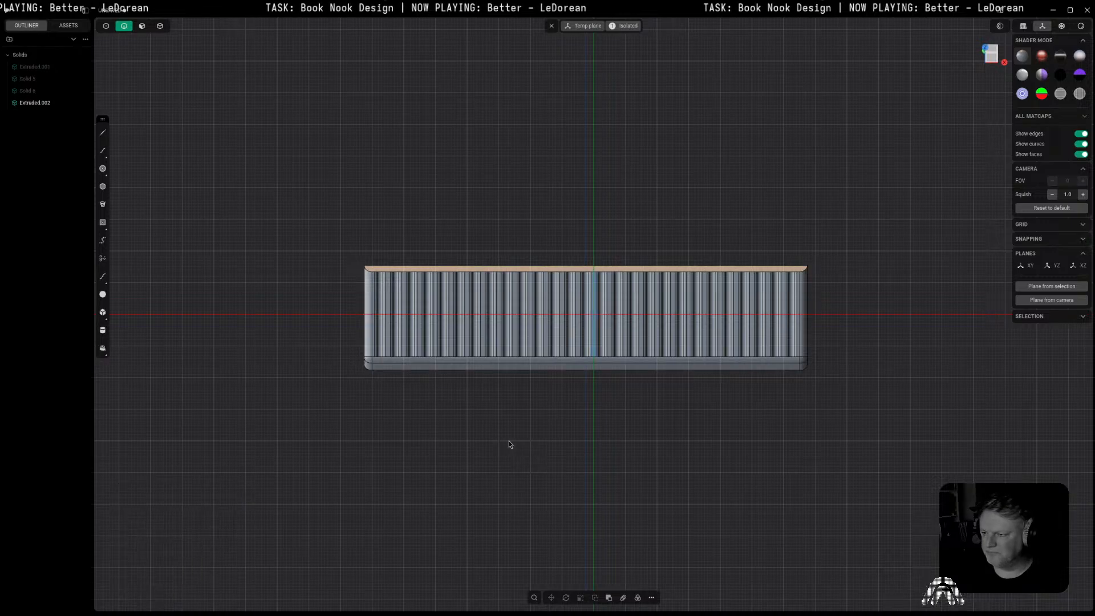
# Step: Leave isolation so all bodies show again and examine the ribbed canopy beneath the band
pyautogui.click(552, 25)
pyautogui.moveTo(994, 446); pyautogui.dragTo(919, 390, button='middle')
pyautogui.scroll(5, 649, 355)
pyautogui.keyDown('shift'); pyautogui.moveTo(524, 355); pyautogui.dragTo(320, 445, button='middle'); pyautogui.keyUp('shift')
pyautogui.scroll(-1, 427, 338)
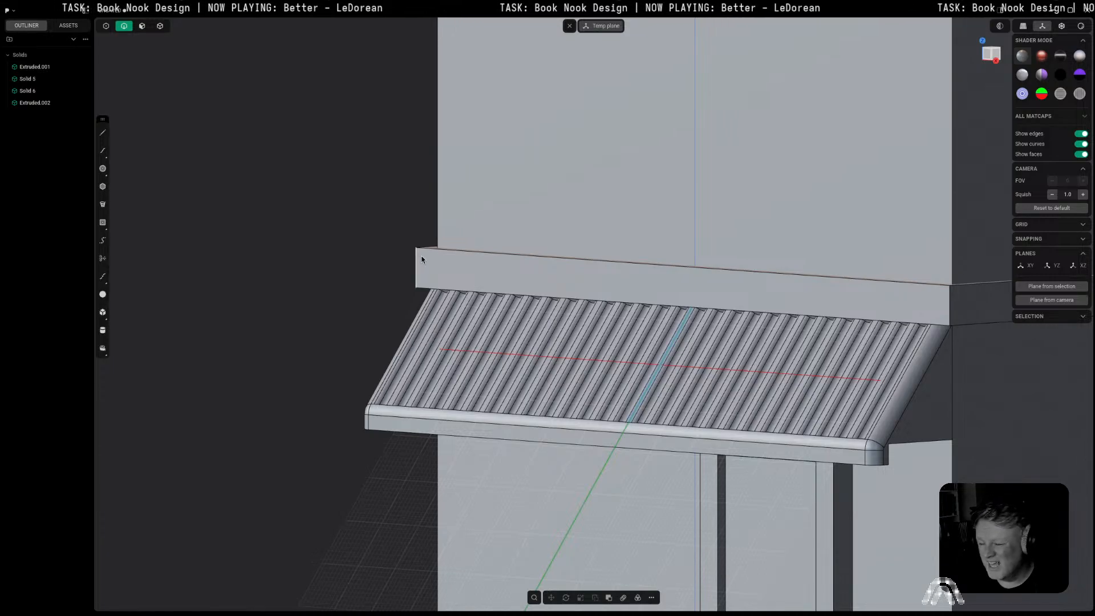
pyautogui.scroll(1, 611, 304)
pyautogui.scroll(-2, 610, 306)
pyautogui.scroll(1, 601, 314)
pyautogui.moveTo(601, 307); pyautogui.dragTo(687, 345, button='middle')
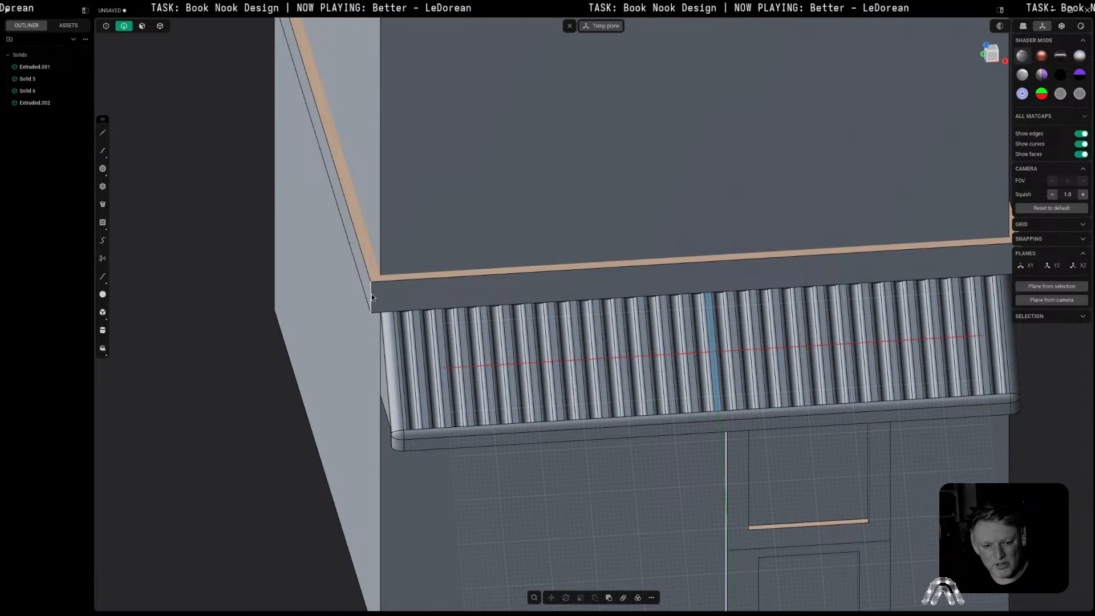
# Step: Try a fillet on the band's vertical corner edge and check the canopy and band with the edge display temporarily hidden
pyautogui.press('f')
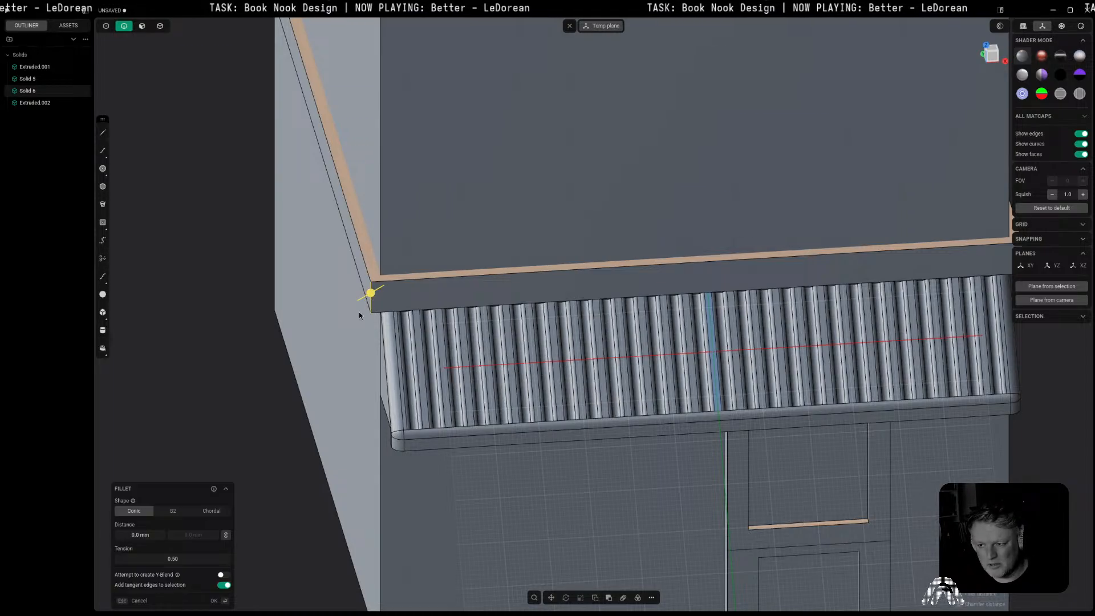
pyautogui.press('Escape')
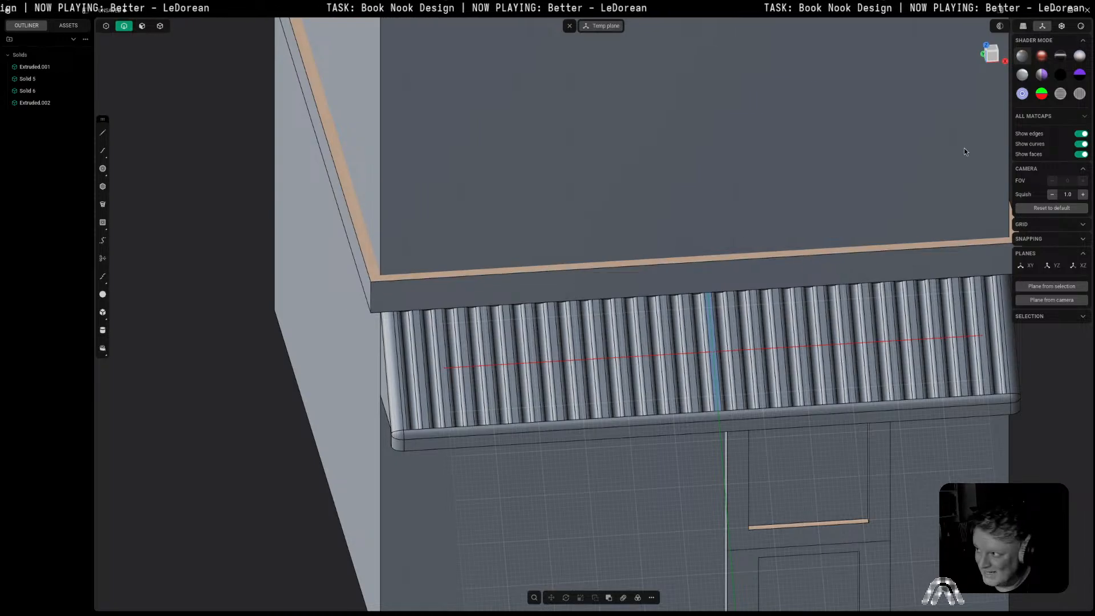
pyautogui.click(1084, 135)
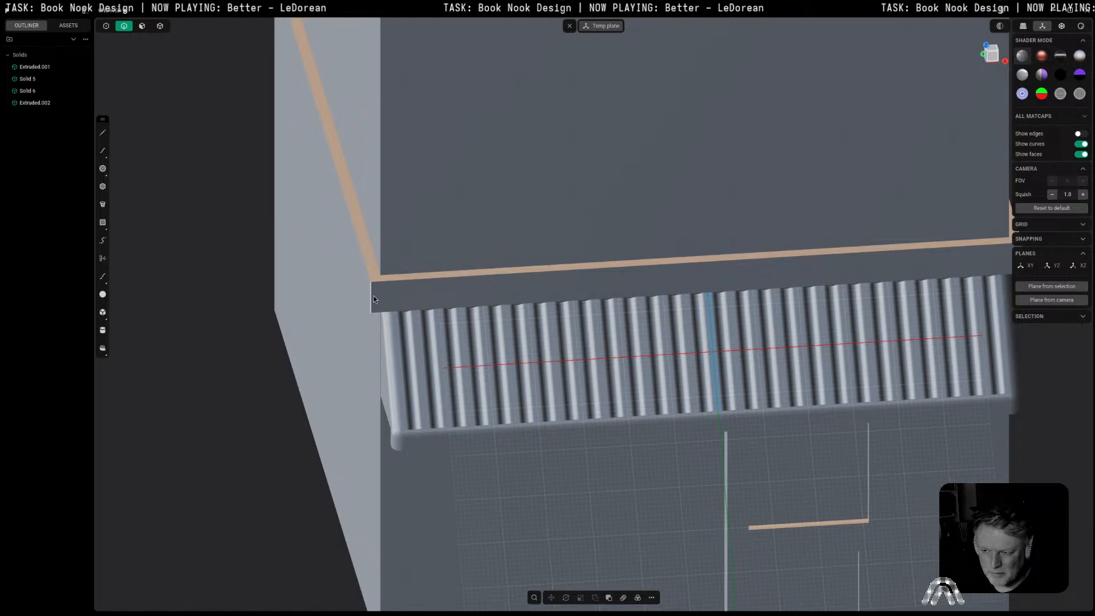
pyautogui.moveTo(374, 299); pyautogui.dragTo(423, 278, button='middle')
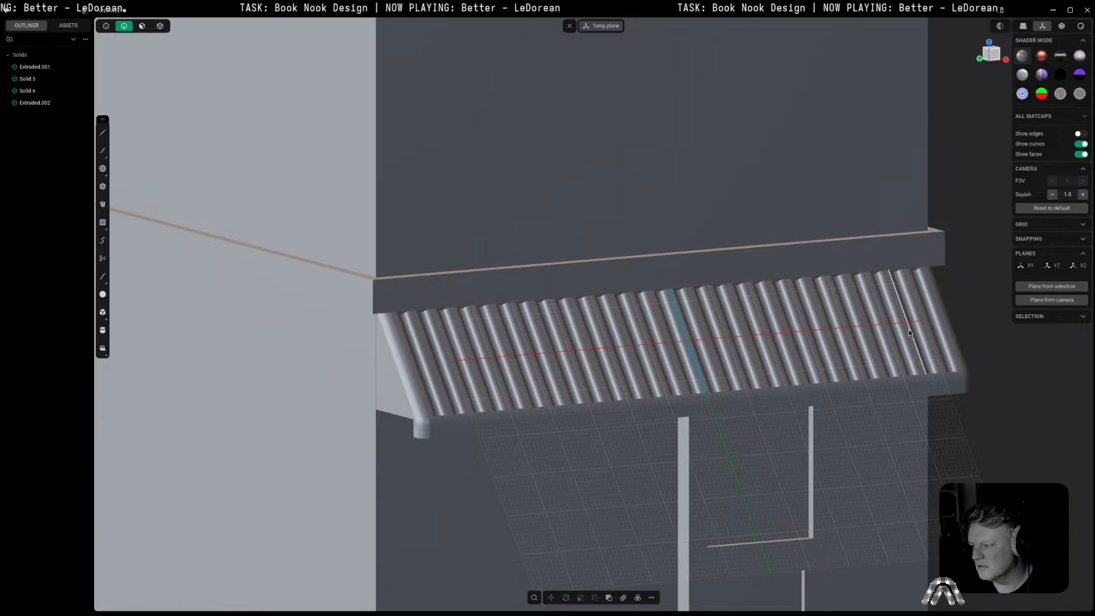
pyautogui.moveTo(909, 330); pyautogui.dragTo(892, 335, button='middle')
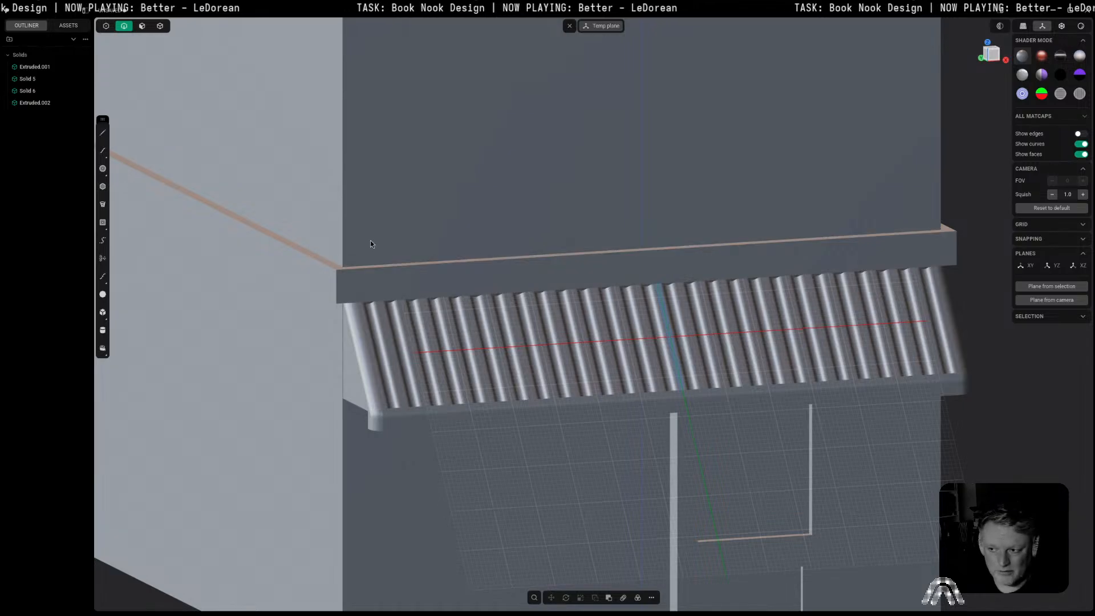
pyautogui.click(1078, 134)
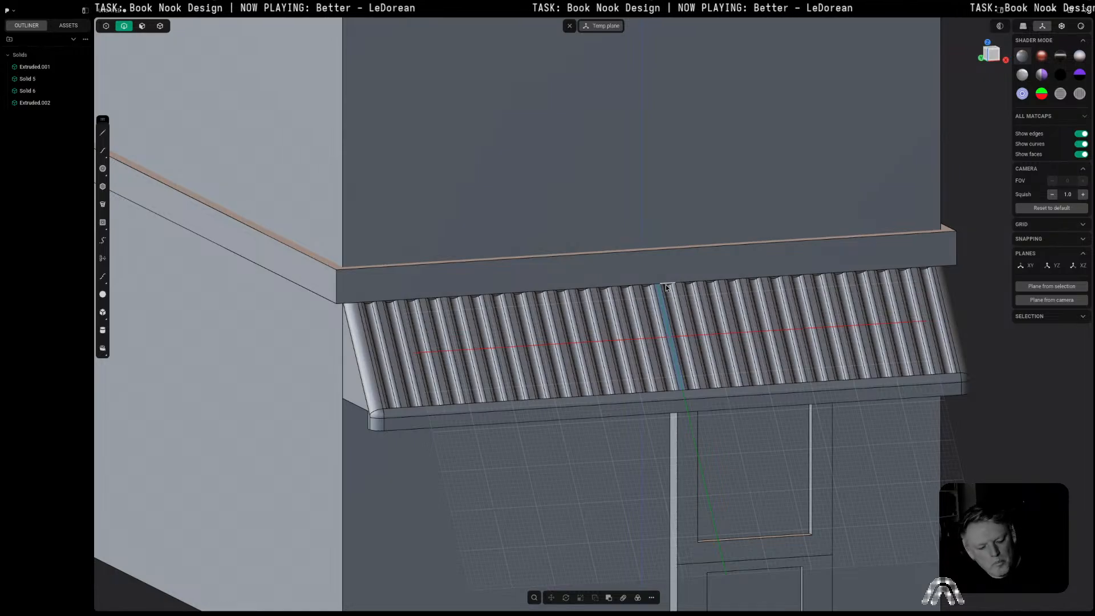
# Step: Examine the canopy's overhang from the building's side and the whole ground floor from a front corner
pyautogui.moveTo(835, 261); pyautogui.dragTo(674, 291, button='middle')
pyautogui.keyDown('shift'); pyautogui.moveTo(906, 285); pyautogui.dragTo(680, 285, button='middle'); pyautogui.keyUp('shift')
pyautogui.scroll(-3, 779, 341)
pyautogui.scroll(3, 696, 445)
pyautogui.press('3')
pyautogui.scroll(-4, 714, 372)
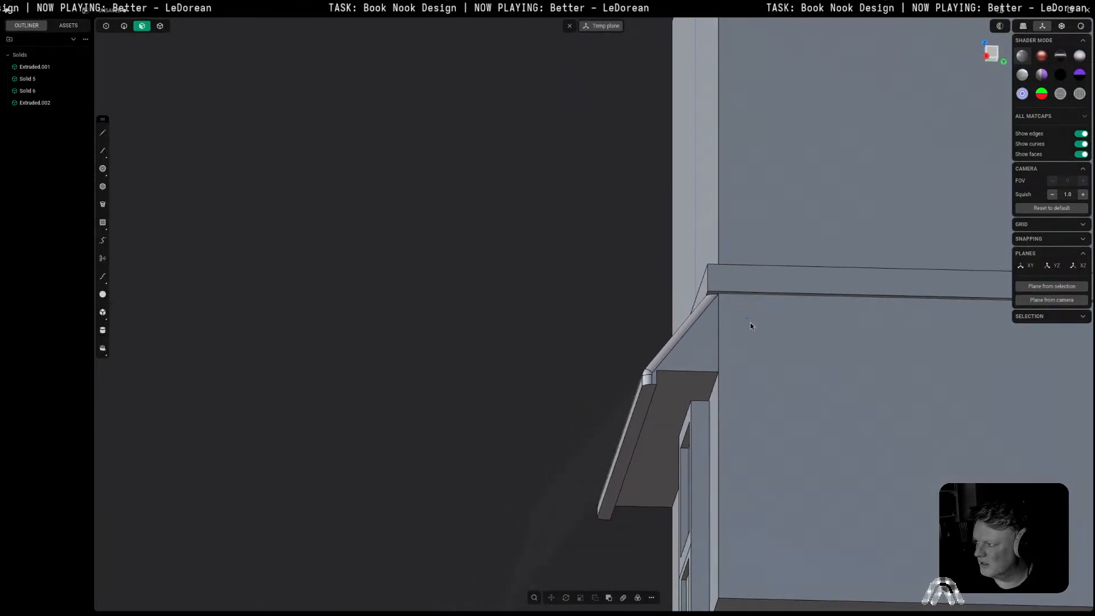
pyautogui.click(988, 56)
pyautogui.click(991, 59)
pyautogui.keyDown('shift'); pyautogui.moveTo(528, 247); pyautogui.dragTo(652, 295, button='middle'); pyautogui.keyUp('shift')
pyautogui.scroll(-3, 544, 263)
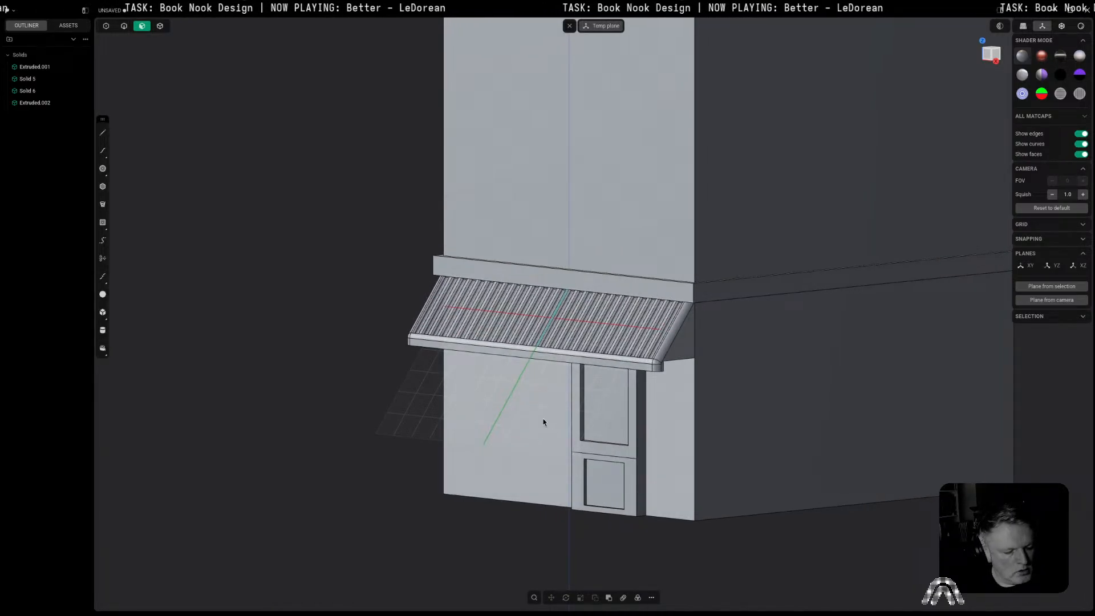
# Step: Align a temporary construction plane and the view with the ground floor's front wall face
pyautogui.click(988, 54)
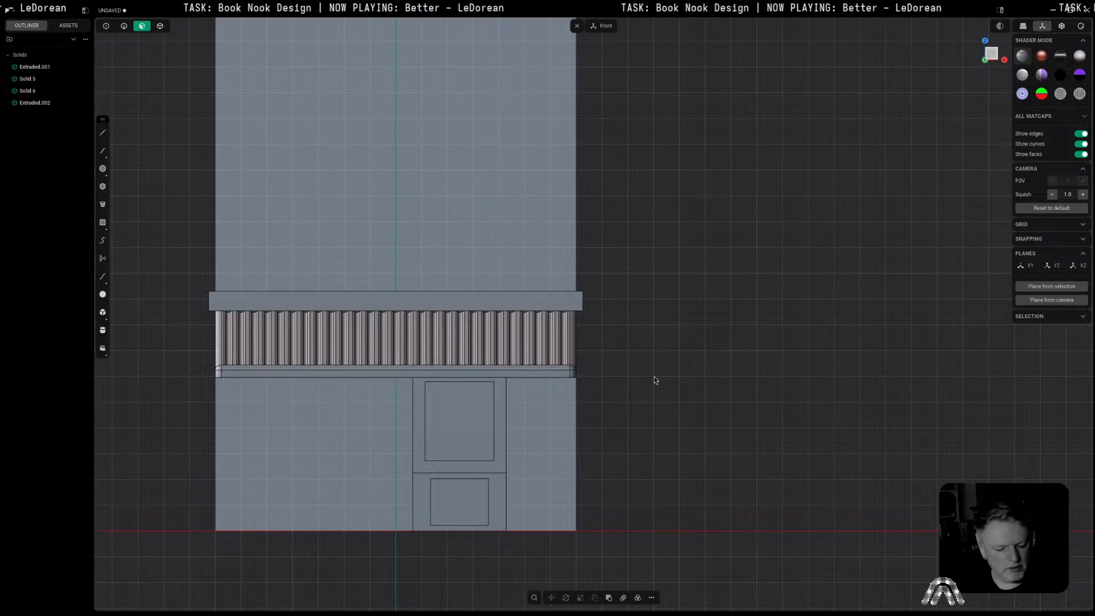
pyautogui.keyDown('shift'); pyautogui.moveTo(620, 386); pyautogui.dragTo(824, 352, button='middle'); pyautogui.keyUp('shift')
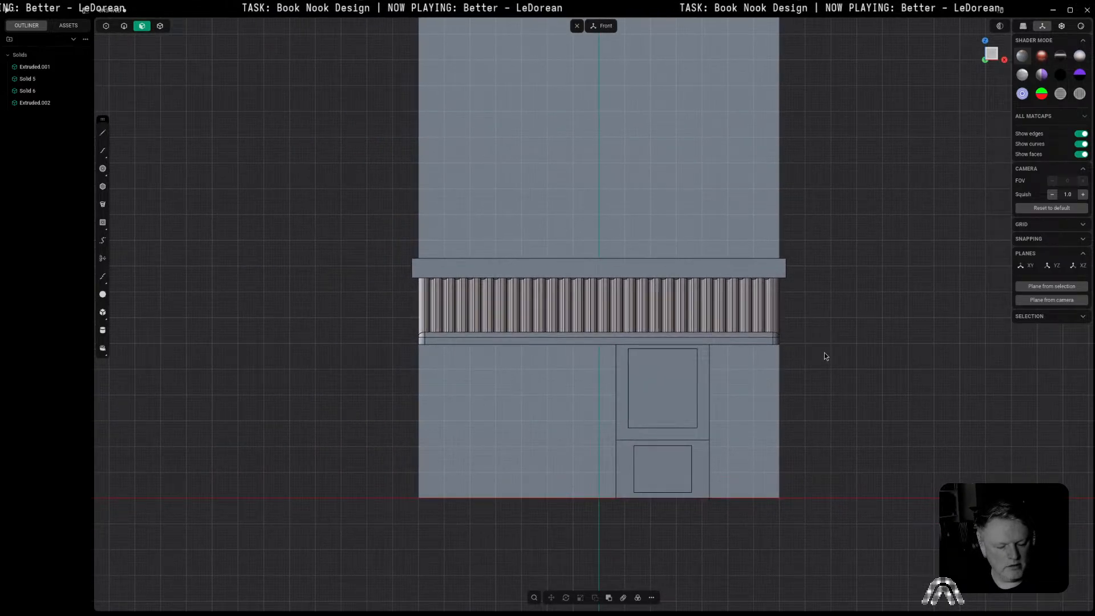
pyautogui.click(742, 380)
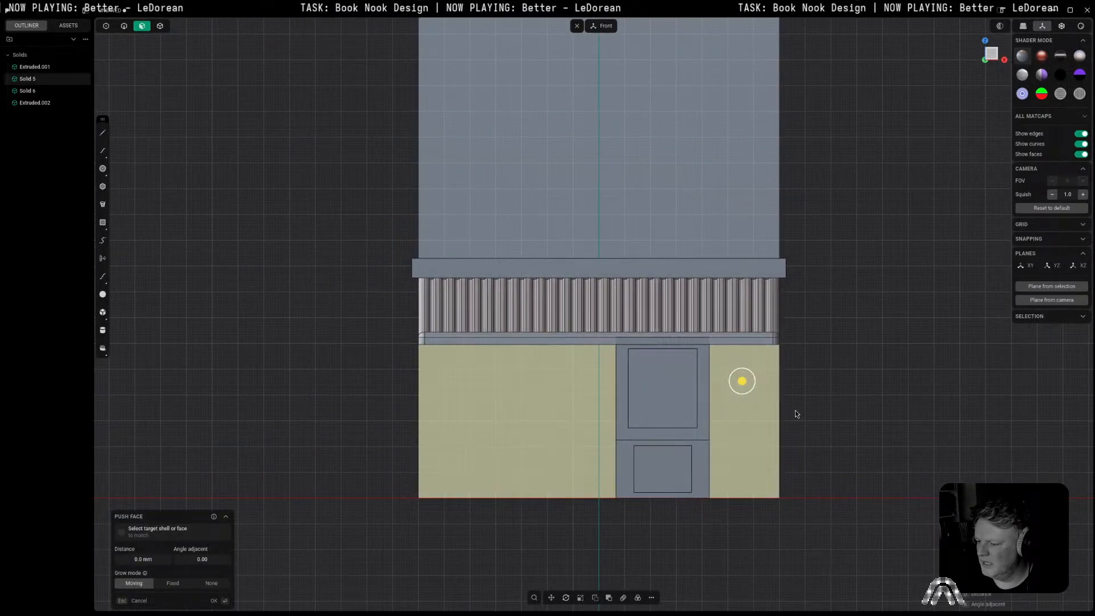
pyautogui.click(795, 415)
pyautogui.click(768, 411)
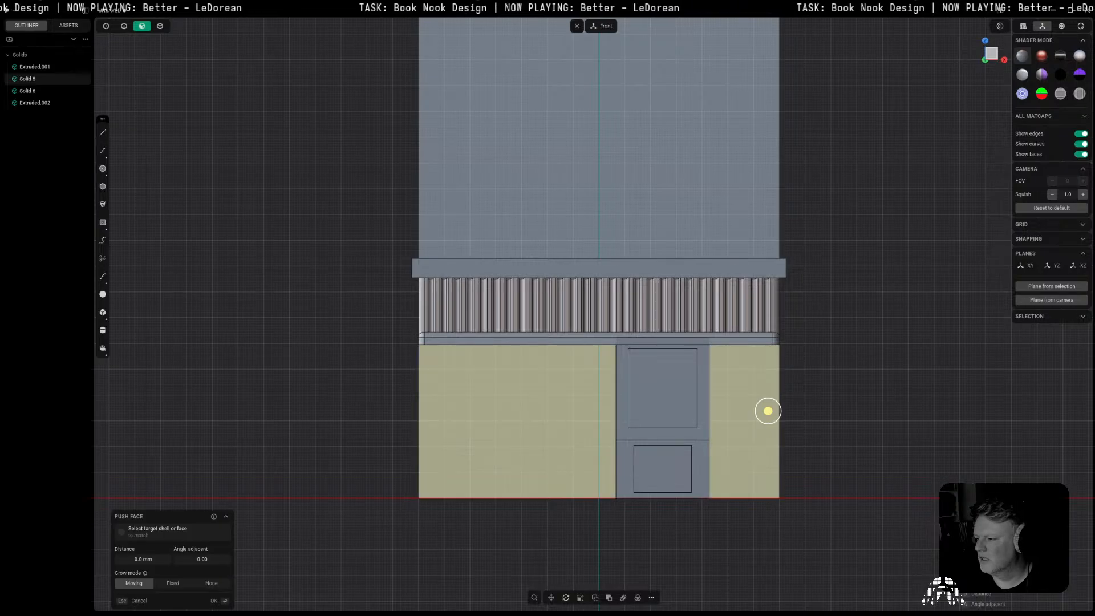
pyautogui.press('space')
# Step: Draw a rectangle about 24 × 47 mm on the narrow wall beside the door and move it vertically down to the wall's base
pyautogui.click(103, 222)
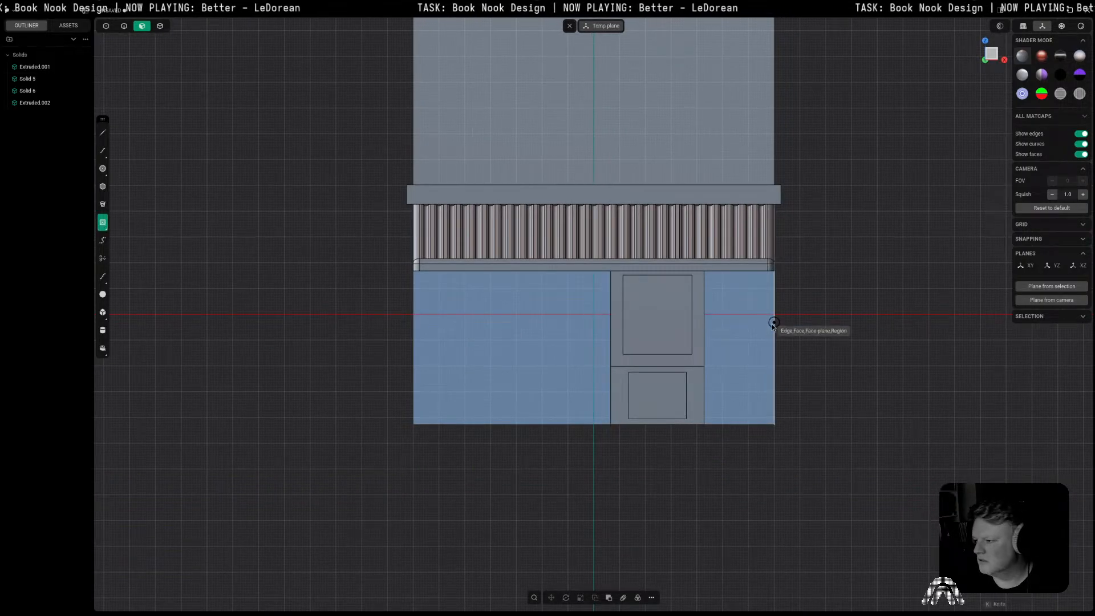
pyautogui.click(738, 344)
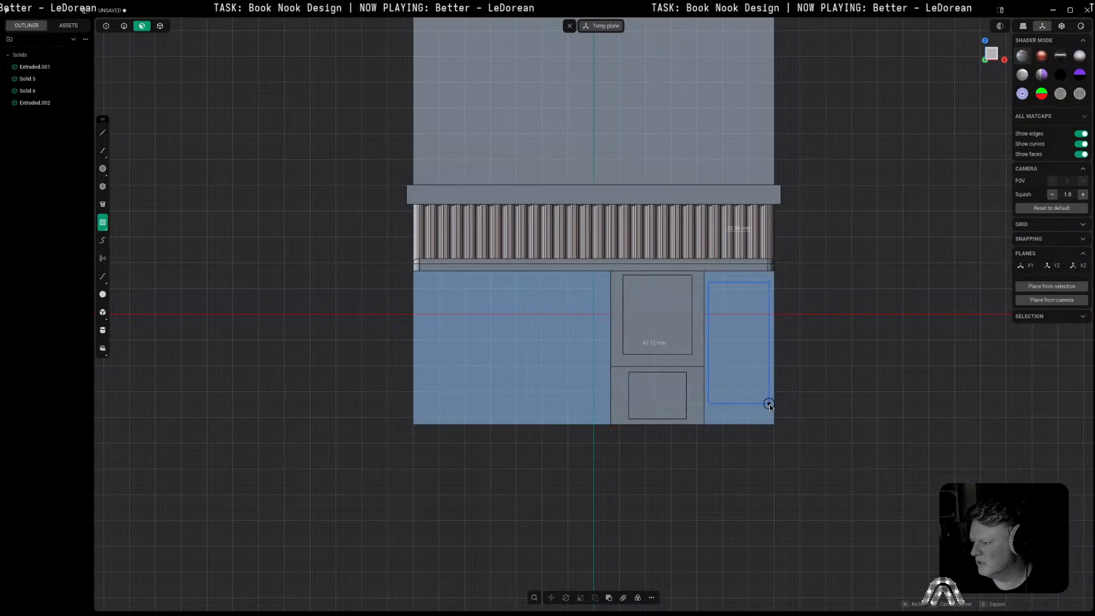
pyautogui.click(769, 404)
pyautogui.press('g')
pyautogui.press('z')
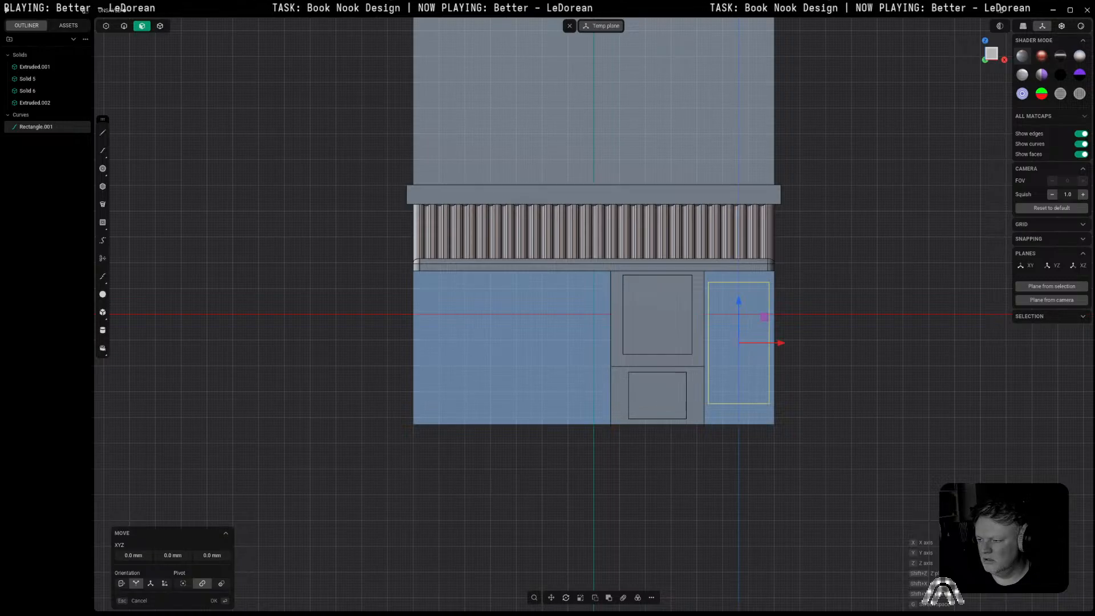
pyautogui.click(793, 395)
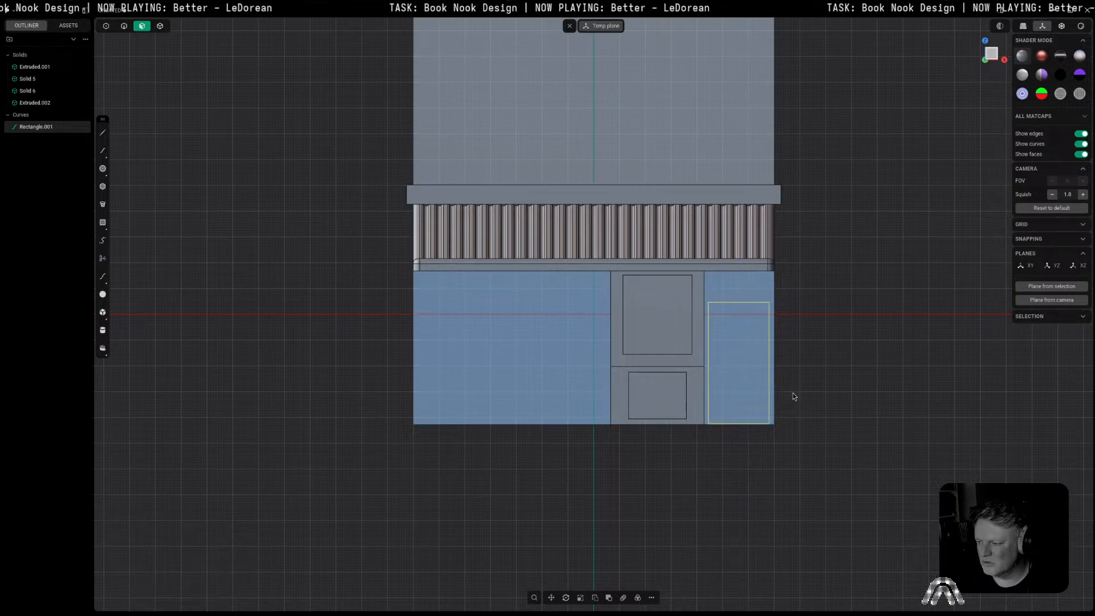
# Step: Extrude the rectangle's region about 22 mm outward from the front wall as a separate box
pyautogui.click(796, 390)
pyautogui.moveTo(796, 390); pyautogui.dragTo(749, 381, button='middle')
pyautogui.press('e')
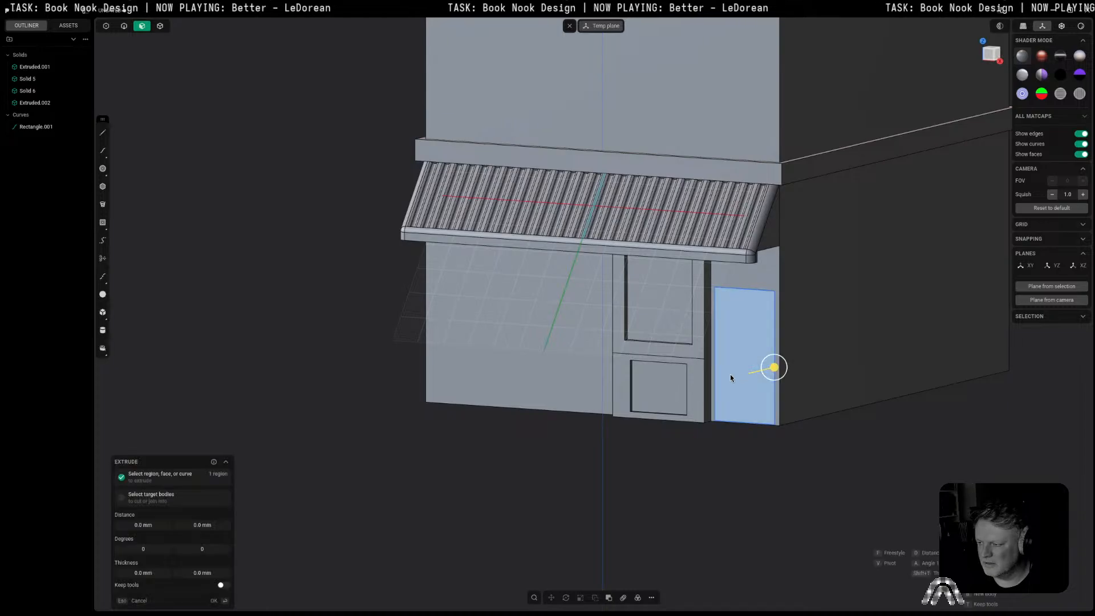
pyautogui.moveTo(779, 369); pyautogui.dragTo(782, 442)
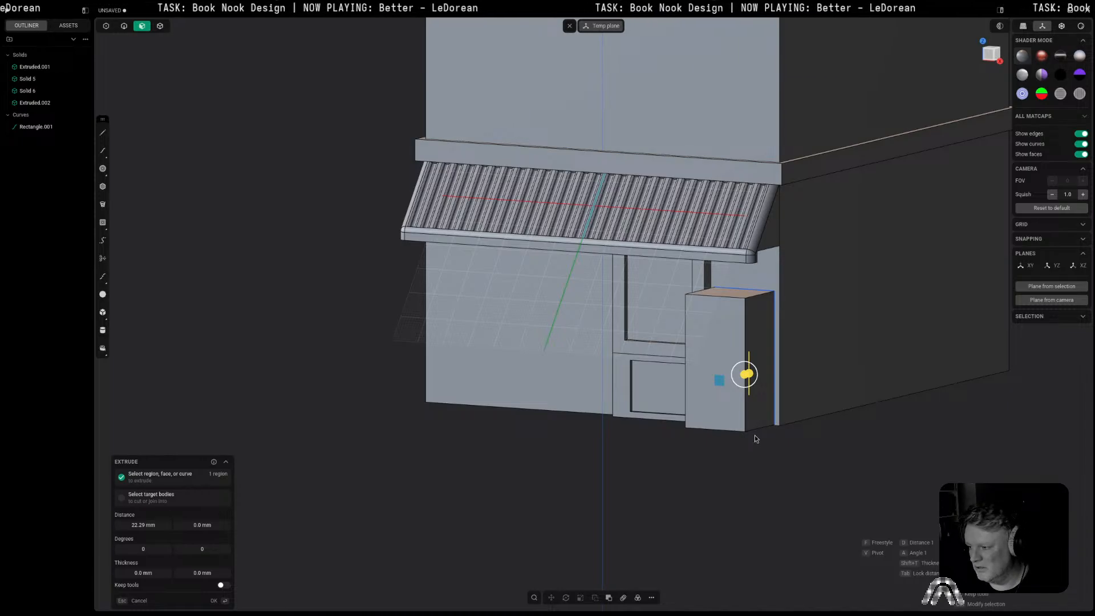
pyautogui.press('Return')
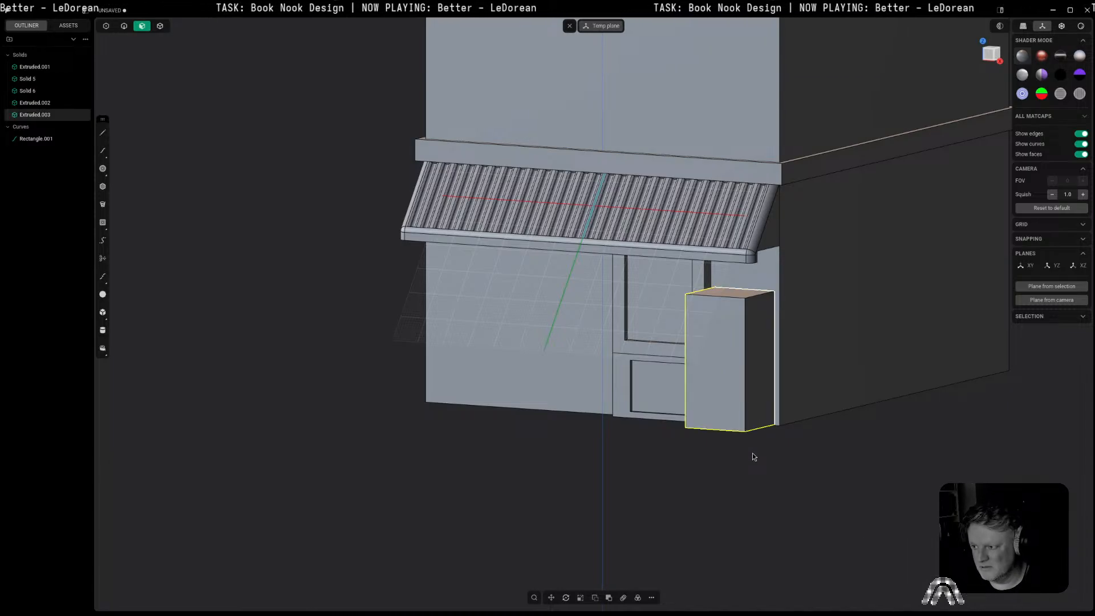
# Step: Push the box's top face upward to make it taller and delete the leftover rectangle curve
pyautogui.click(738, 293)
pyautogui.moveTo(742, 252); pyautogui.dragTo(742, 235)
pyautogui.rightClick(982, 471)
pyautogui.press('2')
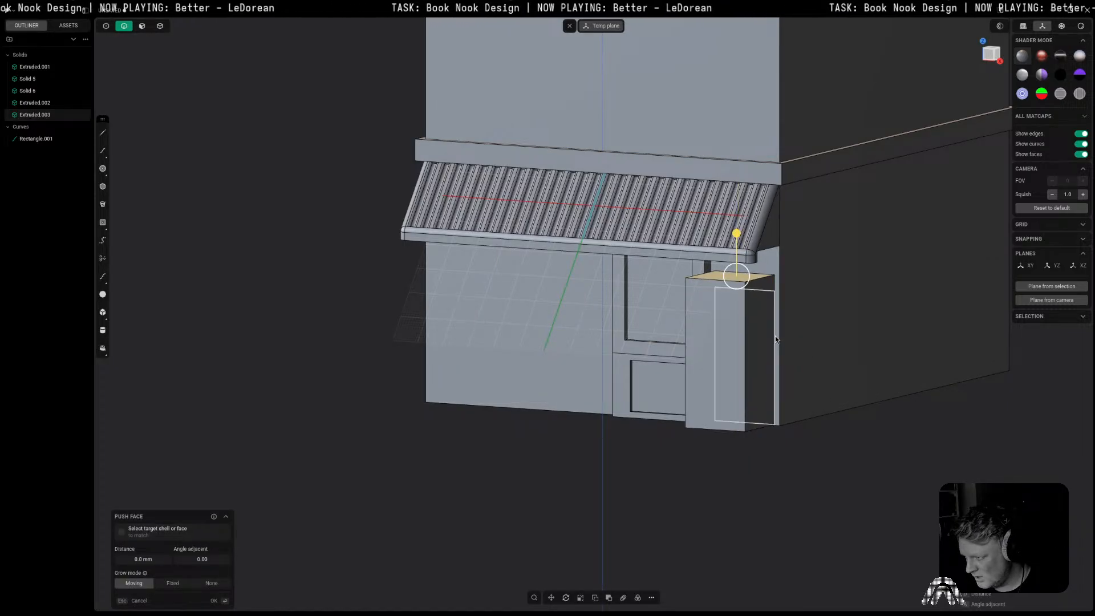
pyautogui.click(775, 336)
pyautogui.press('x')
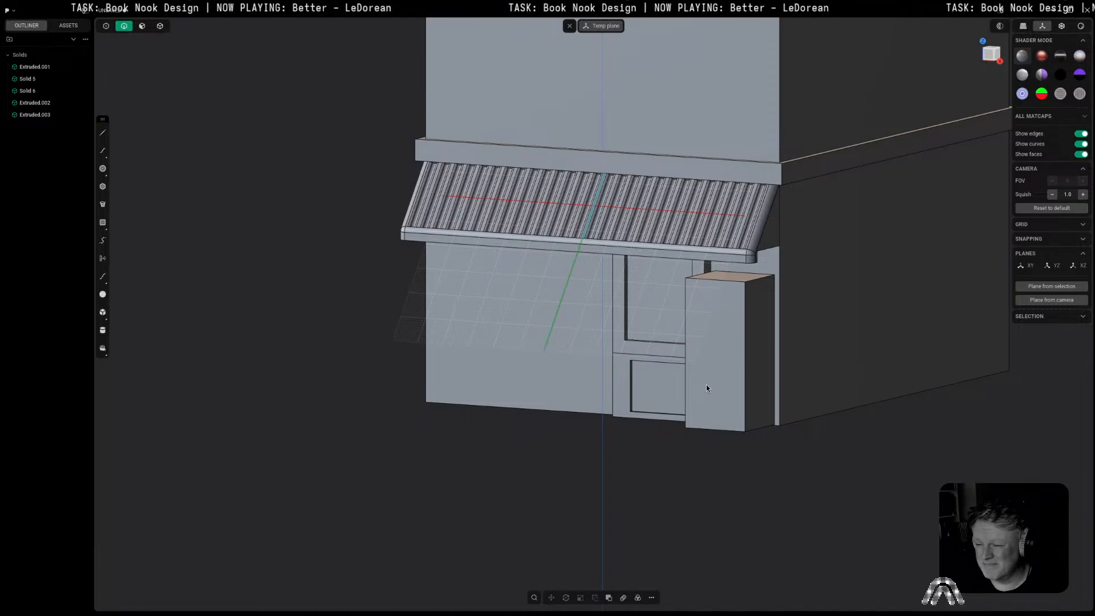
# Step: Align a temporary construction plane with the box's front face
pyautogui.press('3')
pyautogui.click(723, 368)
pyautogui.press('space')
pyautogui.moveTo(810, 268); pyautogui.dragTo(838, 311, button='middle')
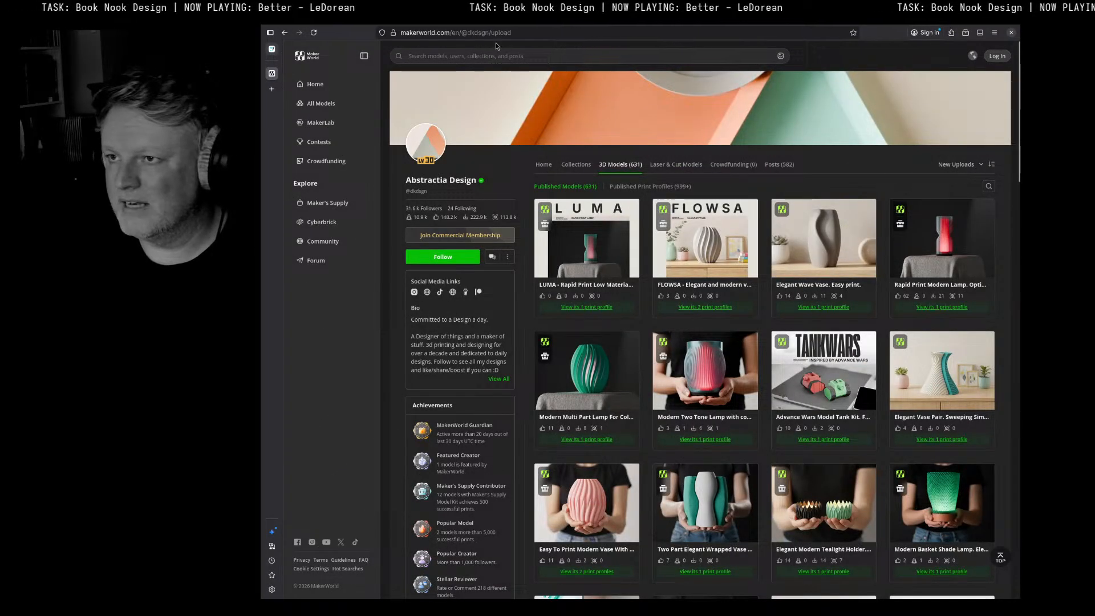
# Step: Switch to Firefox, search Google Images for "japanese vending machines" and open The Odyssey Online's picture of red machines as reference
pyautogui.hotkey('ctrl', 't')
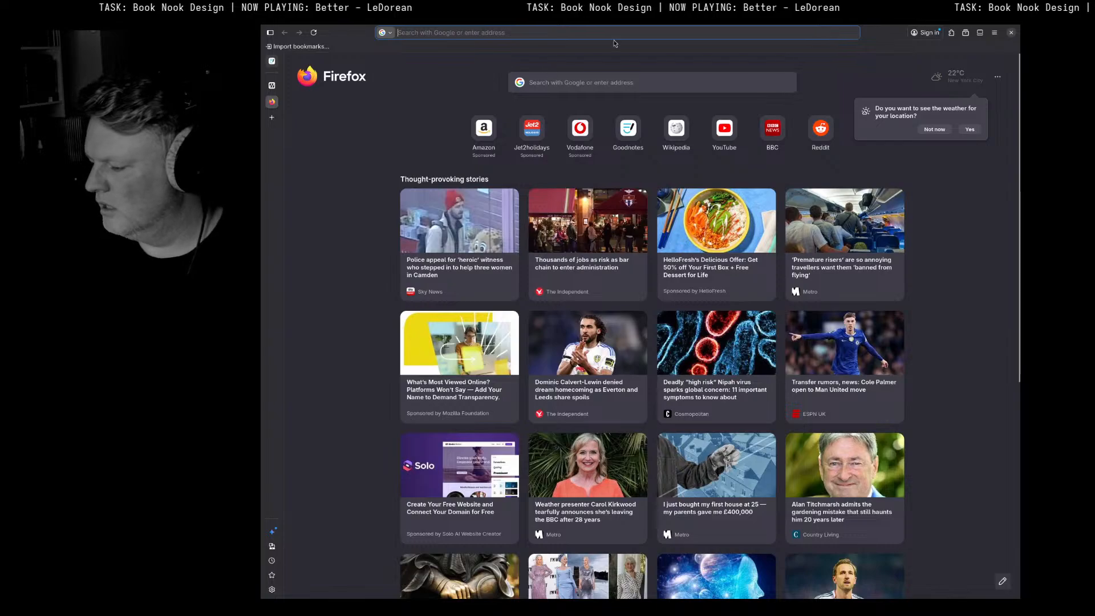
pyautogui.write('jap')
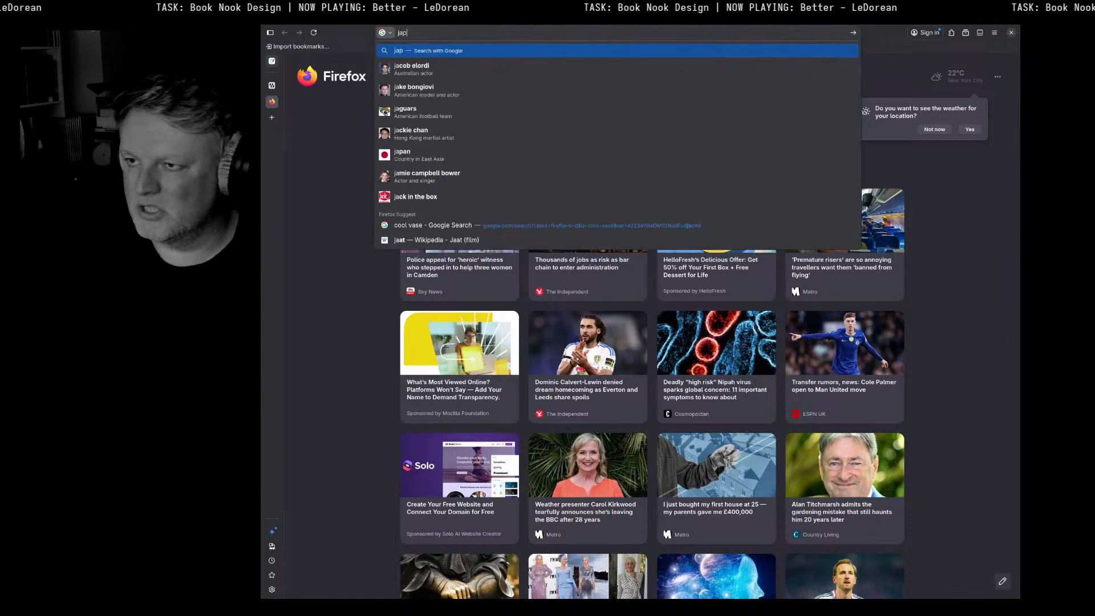
pyautogui.write('anese v')
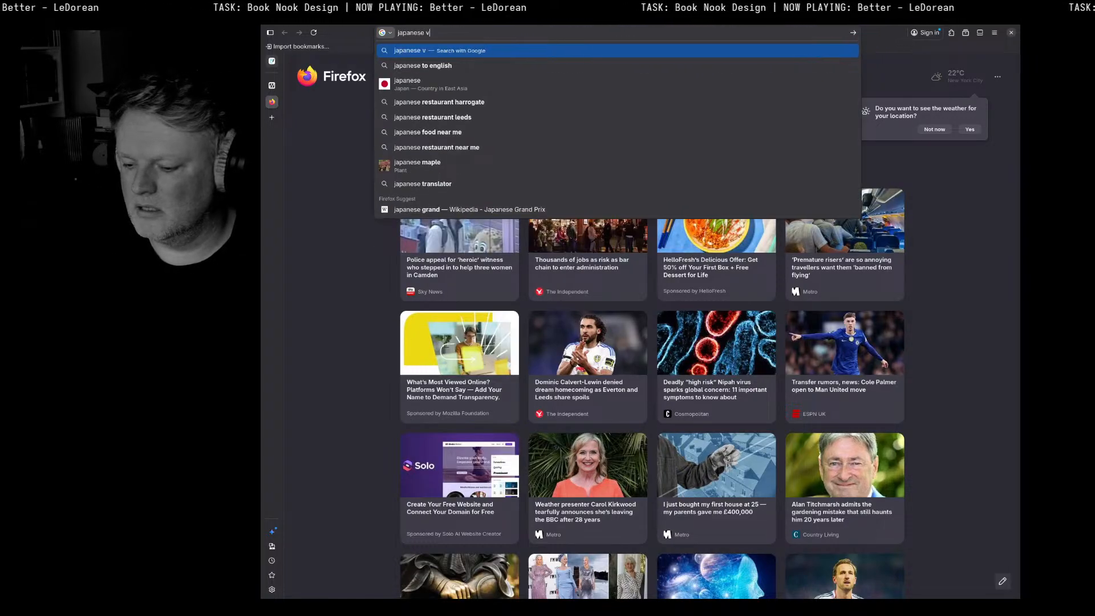
pyautogui.write('ending machines')
pyautogui.press('Return')
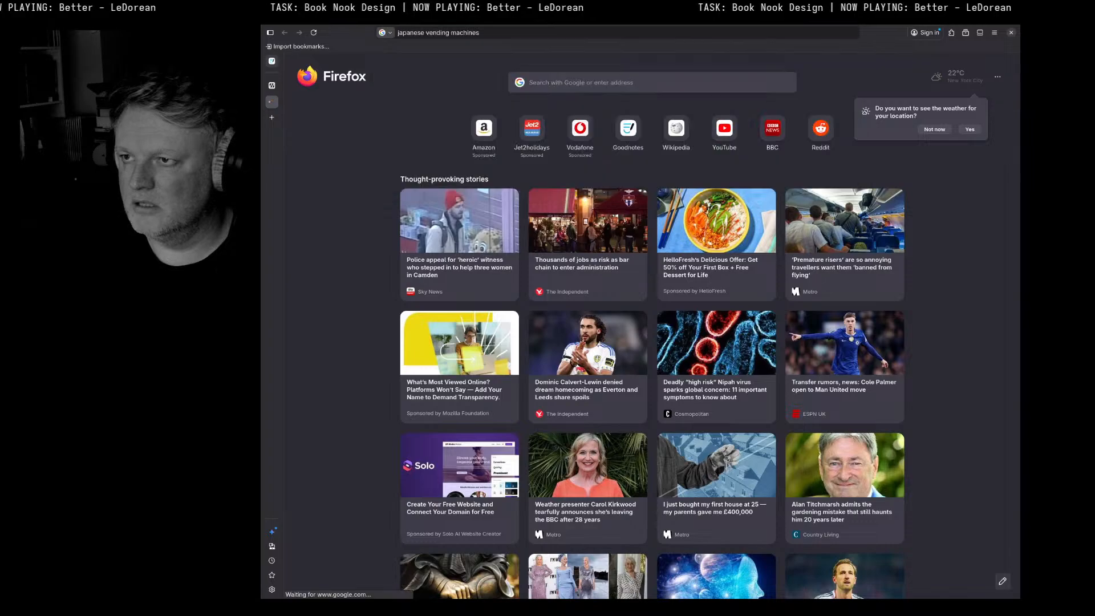
pyautogui.click(433, 87)
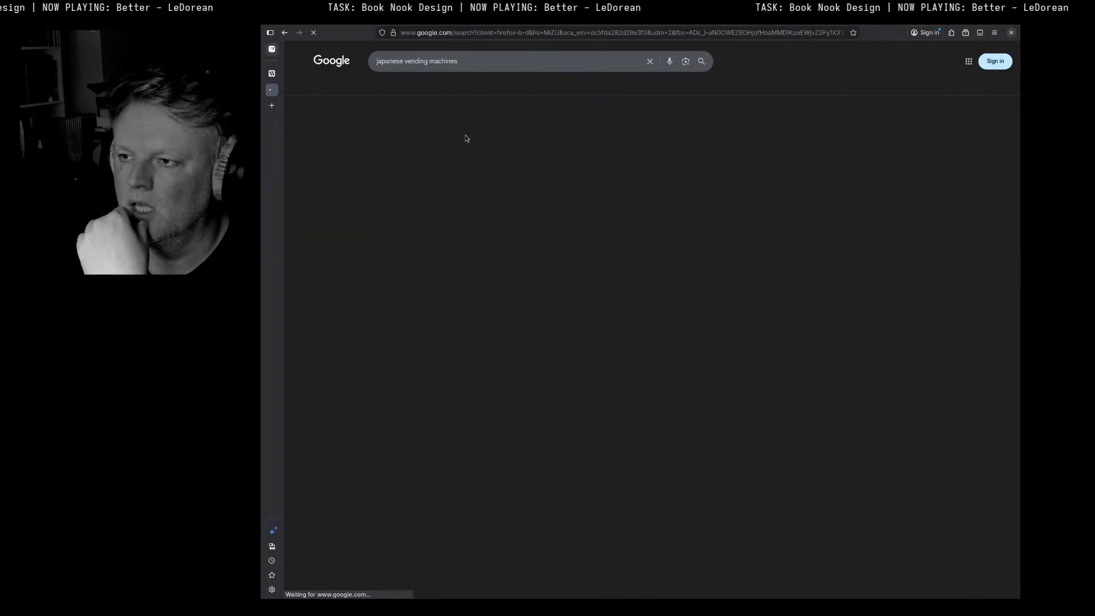
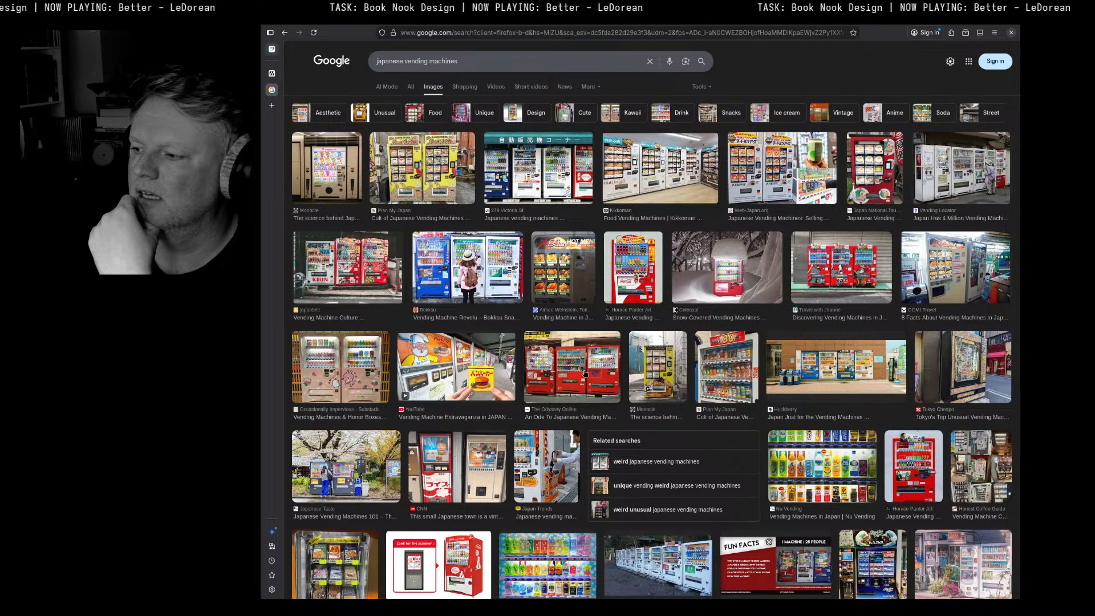
pyautogui.click(585, 374)
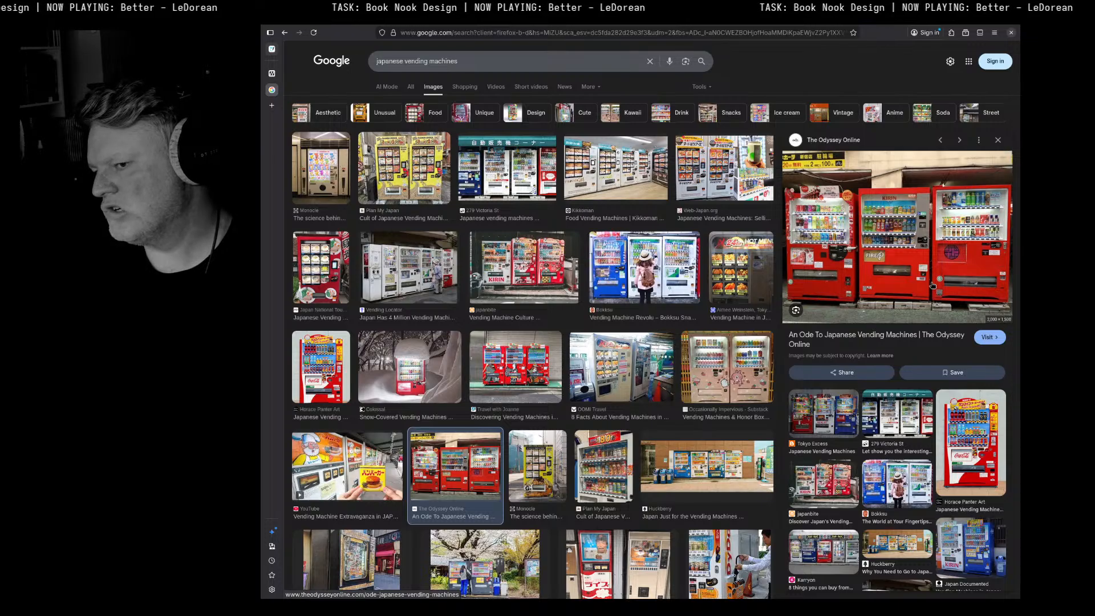
# Step: Browse the image results for Japanese vending machines and compare the pictures from Bokksu, Kikkoman, The Odyssey Online and WAttention.com as design references
pyautogui.click(644, 268)
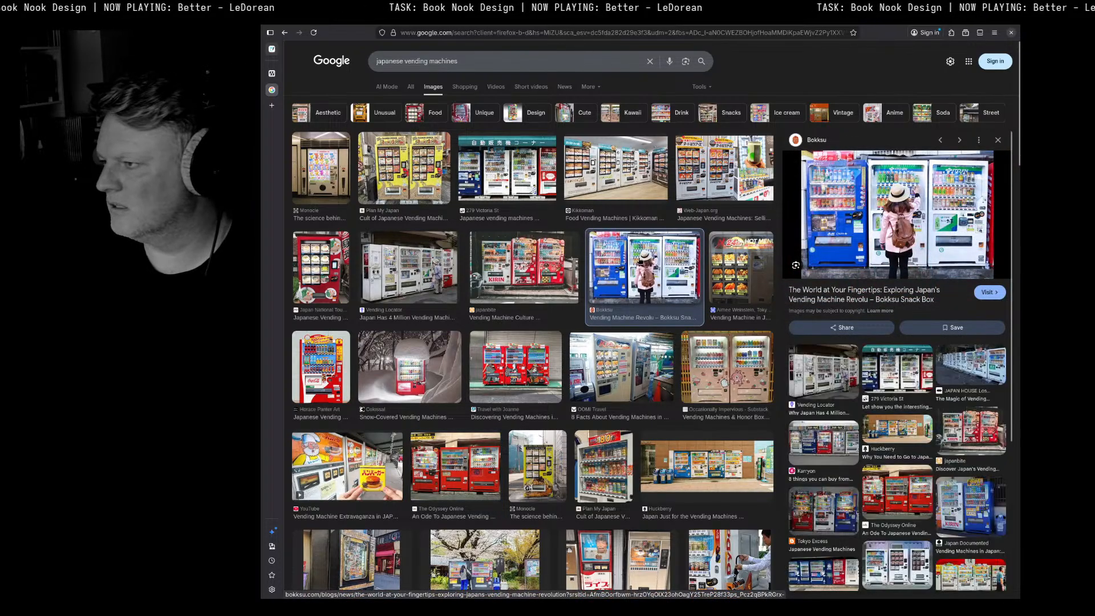
pyautogui.click(717, 178)
pyautogui.click(633, 192)
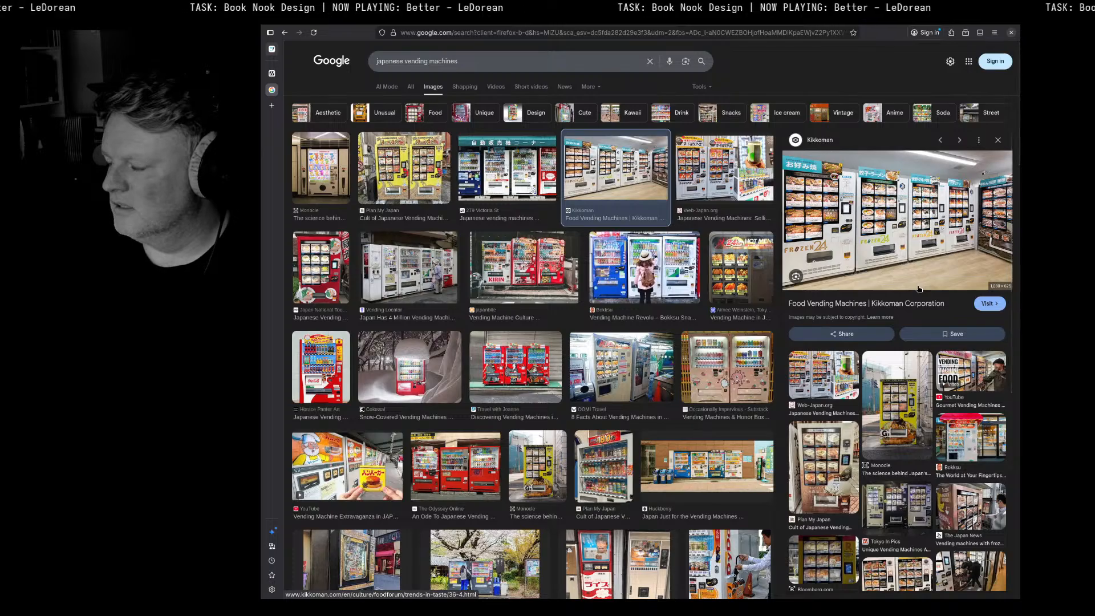
pyautogui.scroll(-4, 557, 273)
pyautogui.click(451, 245)
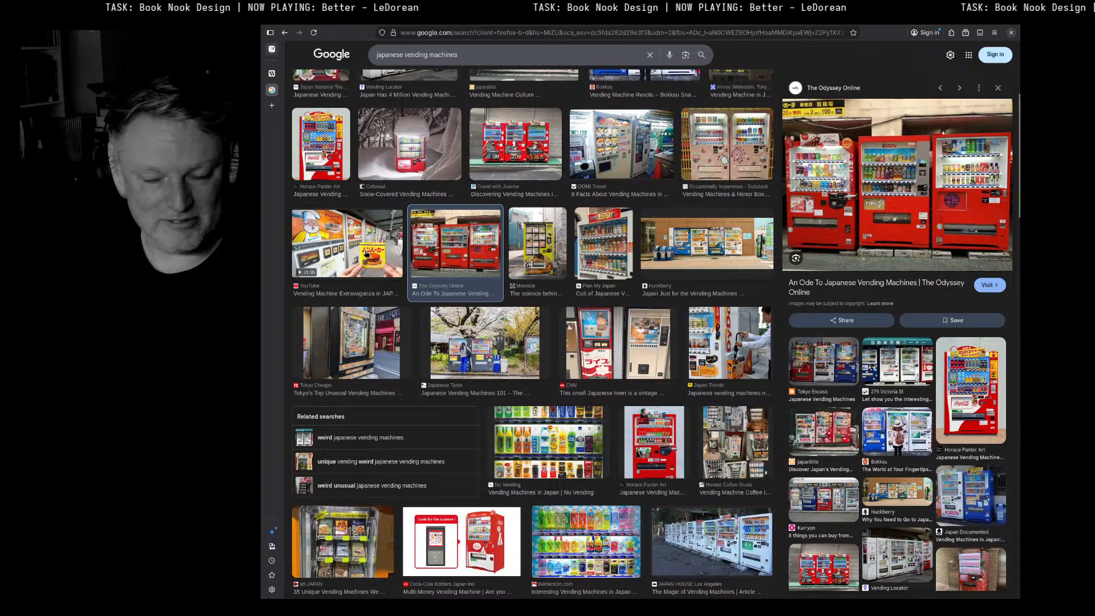
pyautogui.press('Left')
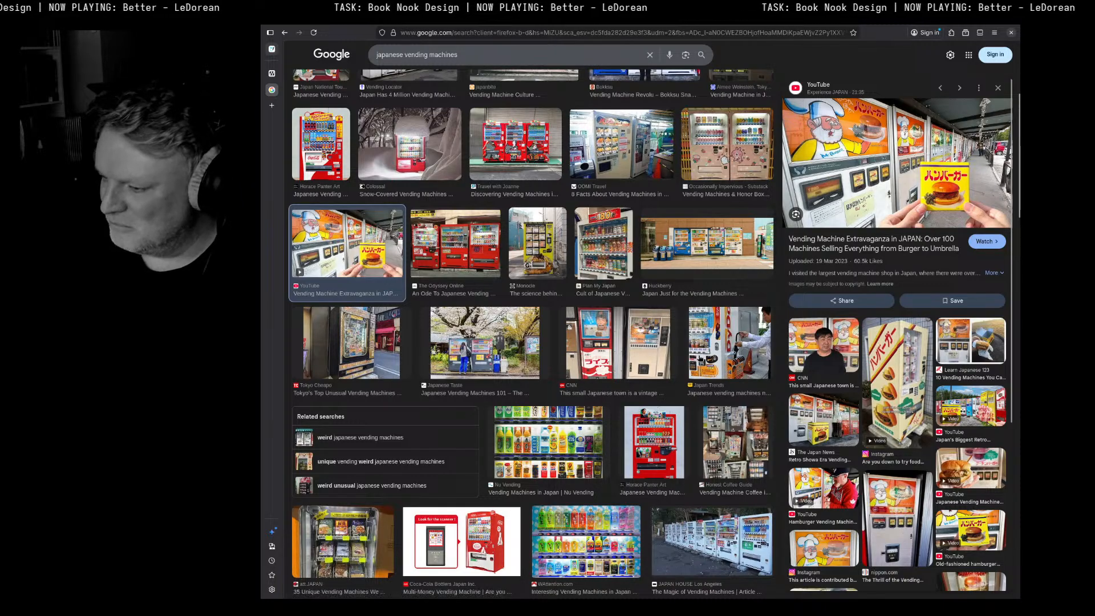
pyautogui.scroll(-3, 670, 421)
pyautogui.click(615, 419)
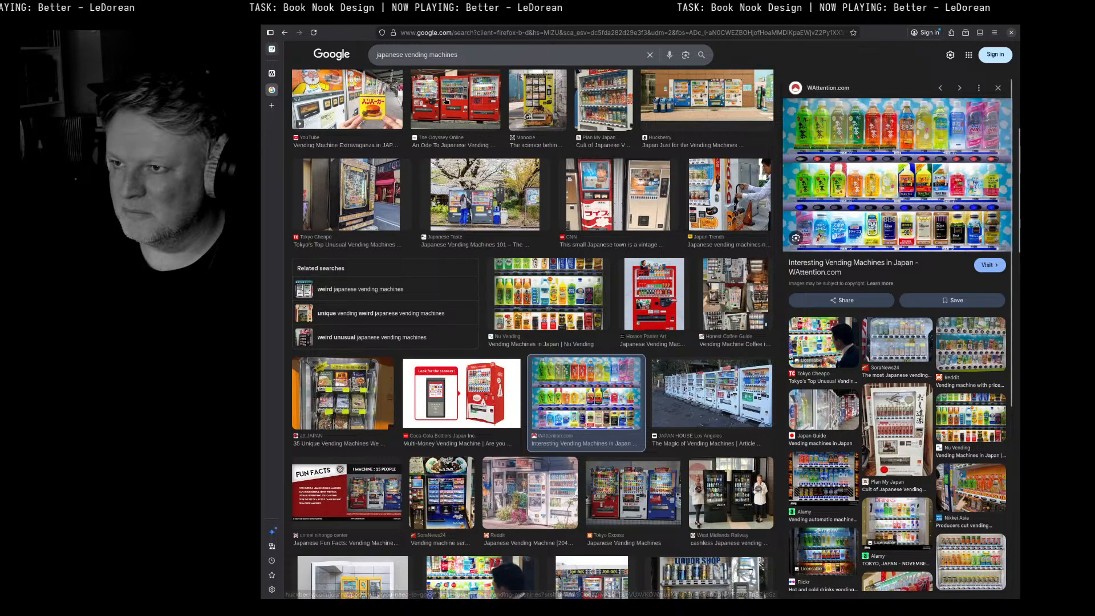
# Step: Save The Odyssey Online's picture of the red vending machines to disk, and open the file import in Plasticity
pyautogui.click(472, 105)
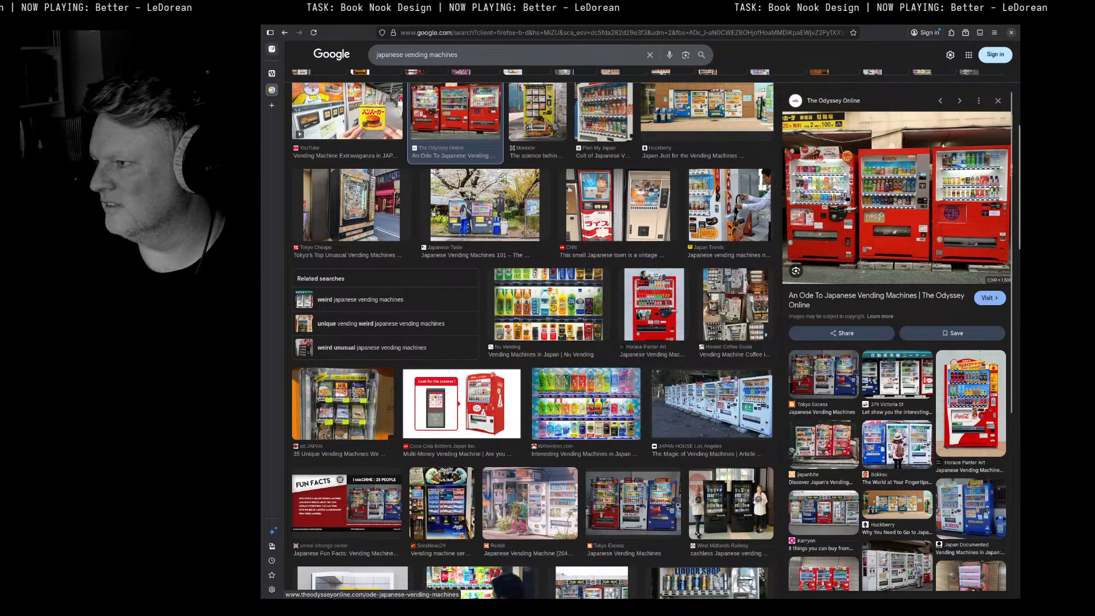
pyautogui.rightClick(880, 224)
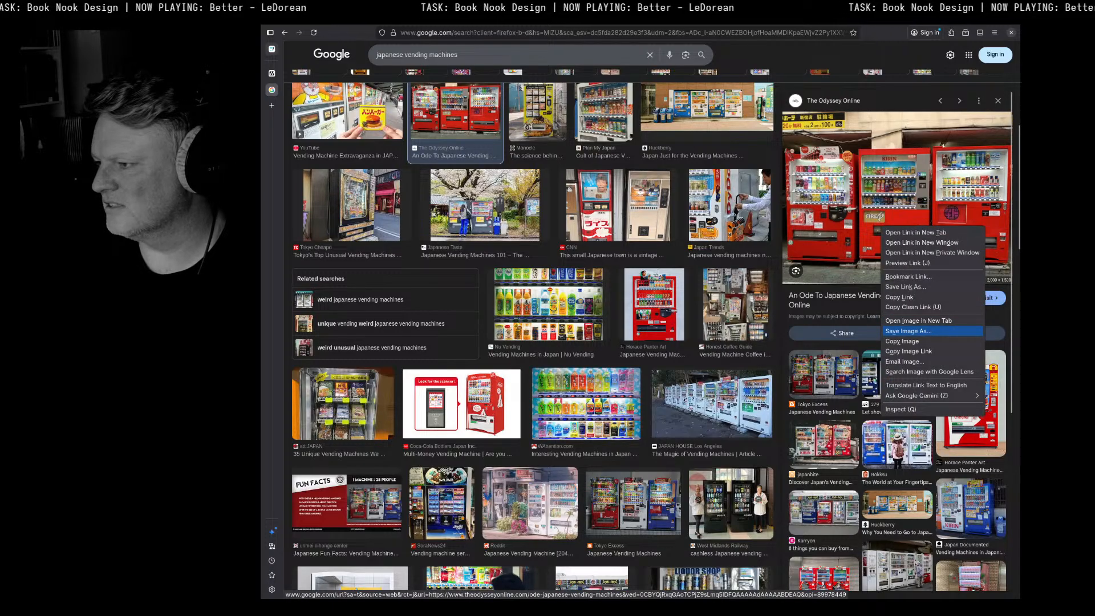
pyautogui.click(909, 331)
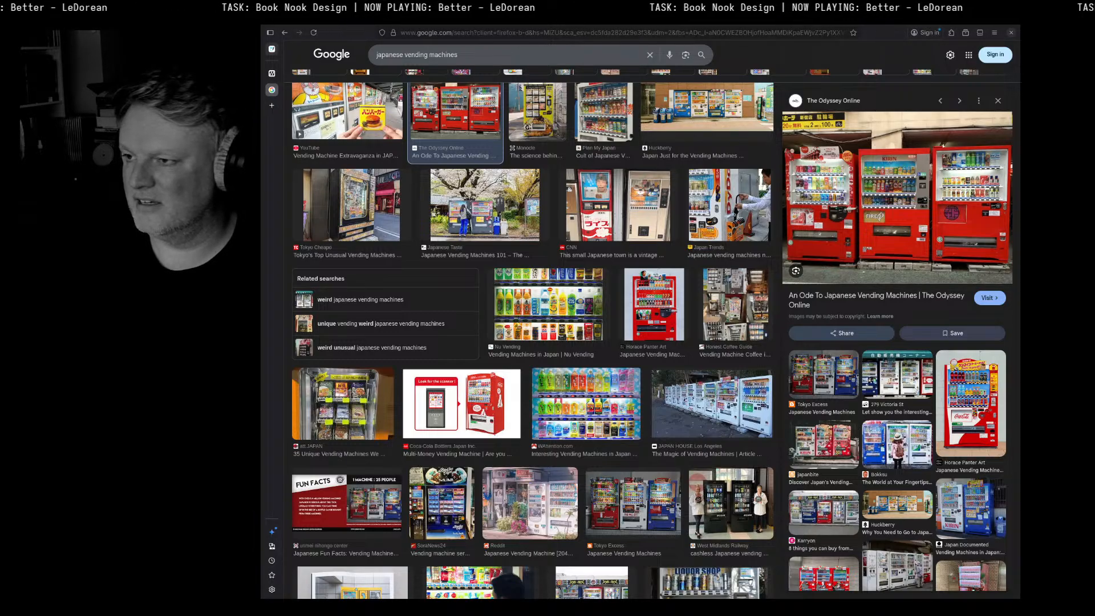
pyautogui.press('Return')
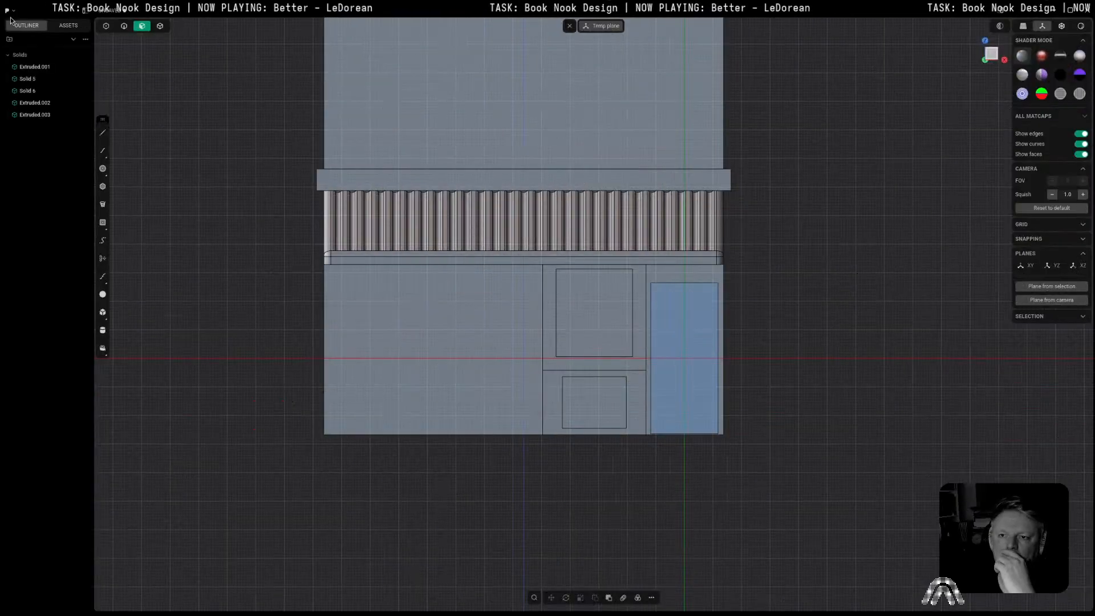
pyautogui.click(11, 14)
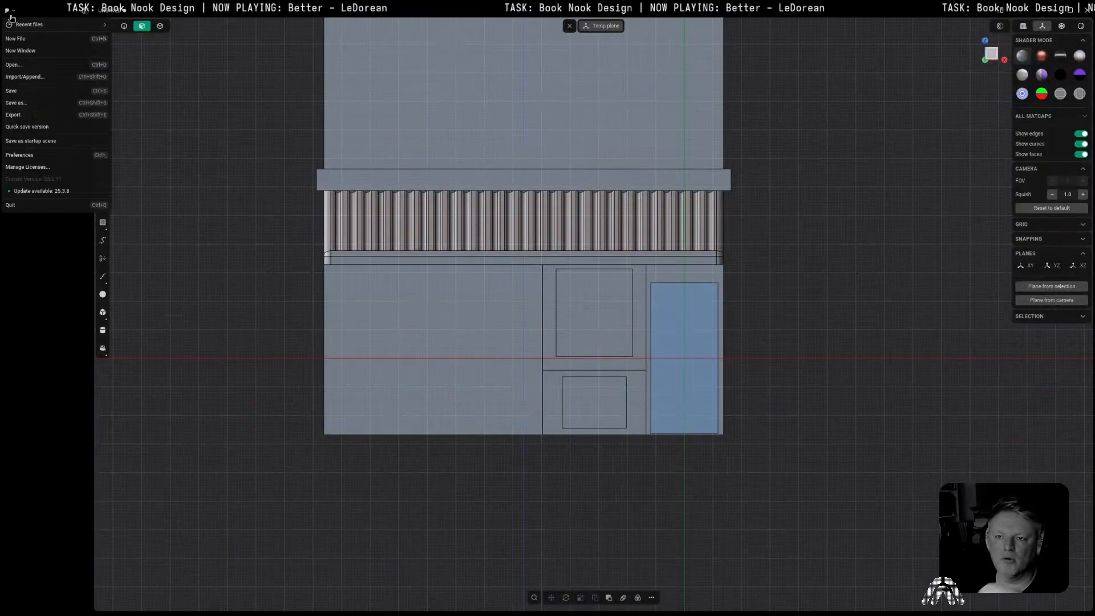
pyautogui.click(33, 77)
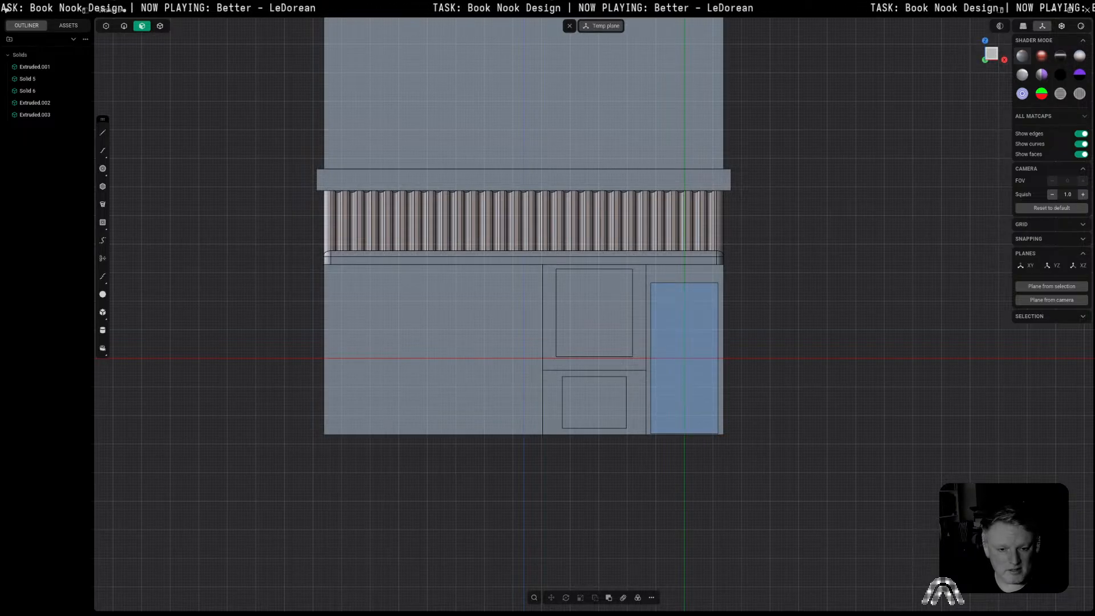
# Step: Select the vending machine box as a solid and move it along the front wall to the far side of the door
pyautogui.press('5')
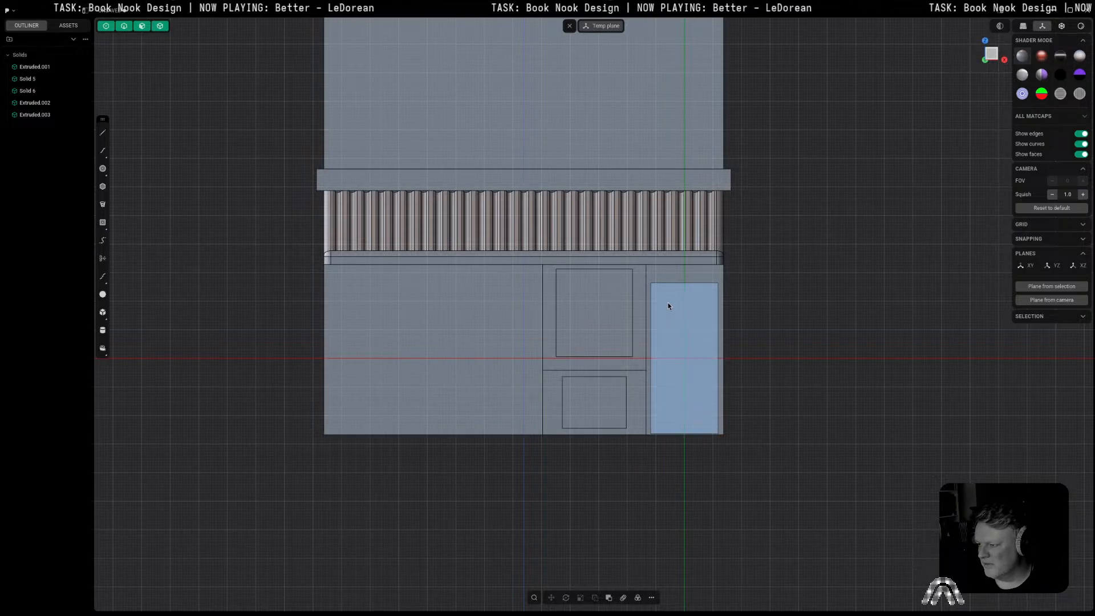
pyautogui.moveTo(787, 316); pyautogui.dragTo(734, 312, button='middle')
pyautogui.click(732, 311)
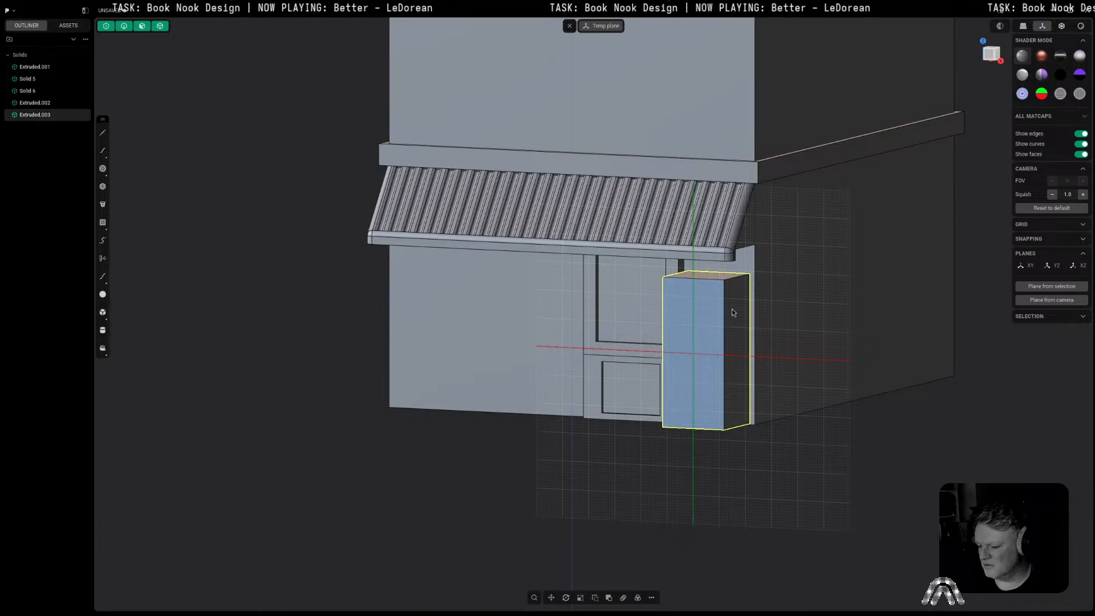
pyautogui.press('g')
pyautogui.moveTo(743, 352); pyautogui.dragTo(491, 341)
pyautogui.press('Return')
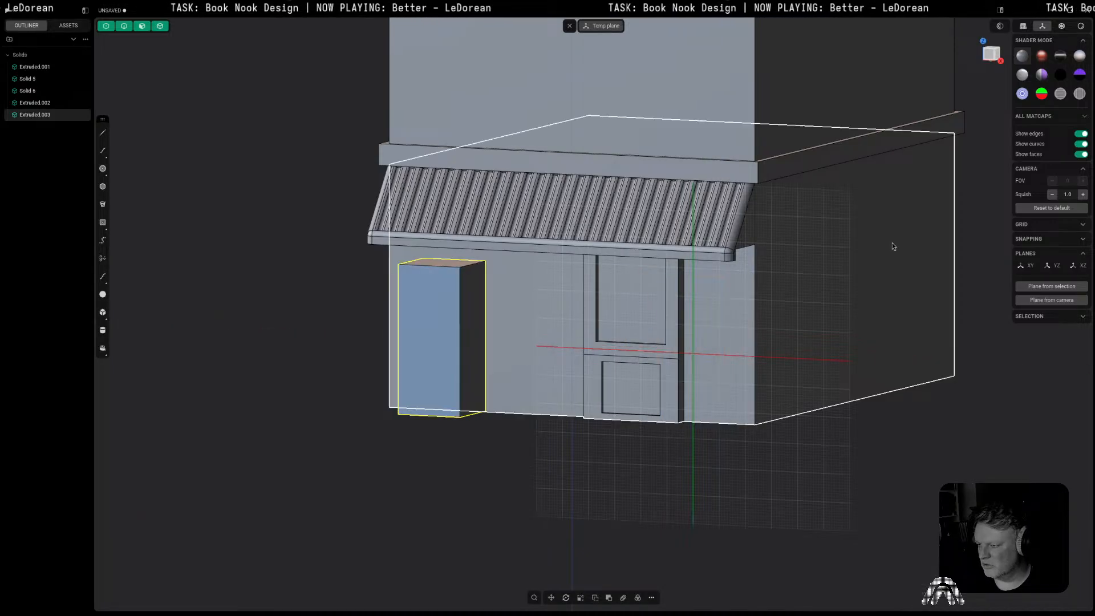
# Step: Push the box's door-side face outward by about 4 mm to widen the box
pyautogui.click(990, 55)
pyautogui.click(477, 480)
pyautogui.moveTo(477, 480); pyautogui.dragTo(423, 462, button='middle')
pyautogui.press('3')
pyautogui.click(435, 372)
pyautogui.press('o')
pyautogui.moveTo(472, 374); pyautogui.dragTo(485, 403)
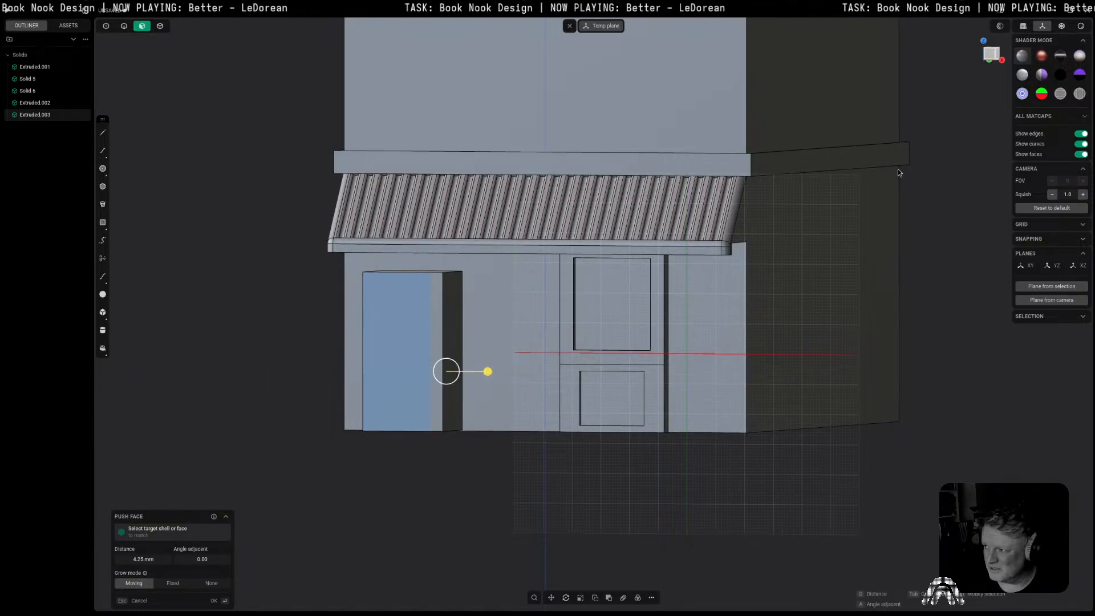
pyautogui.click(994, 57)
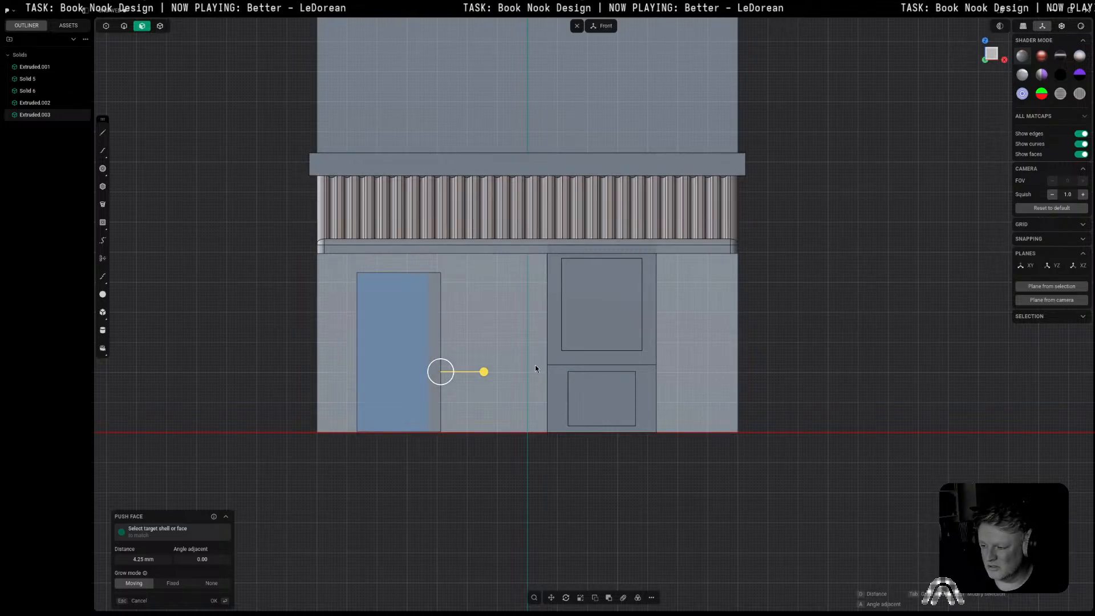
pyautogui.moveTo(479, 376); pyautogui.dragTo(488, 373)
pyautogui.rightClick(473, 489)
pyautogui.press('Escape')
# Step: Push the box's door-side face further toward the door to widen the vending machine body again
pyautogui.moveTo(472, 476); pyautogui.dragTo(595, 443, button='middle')
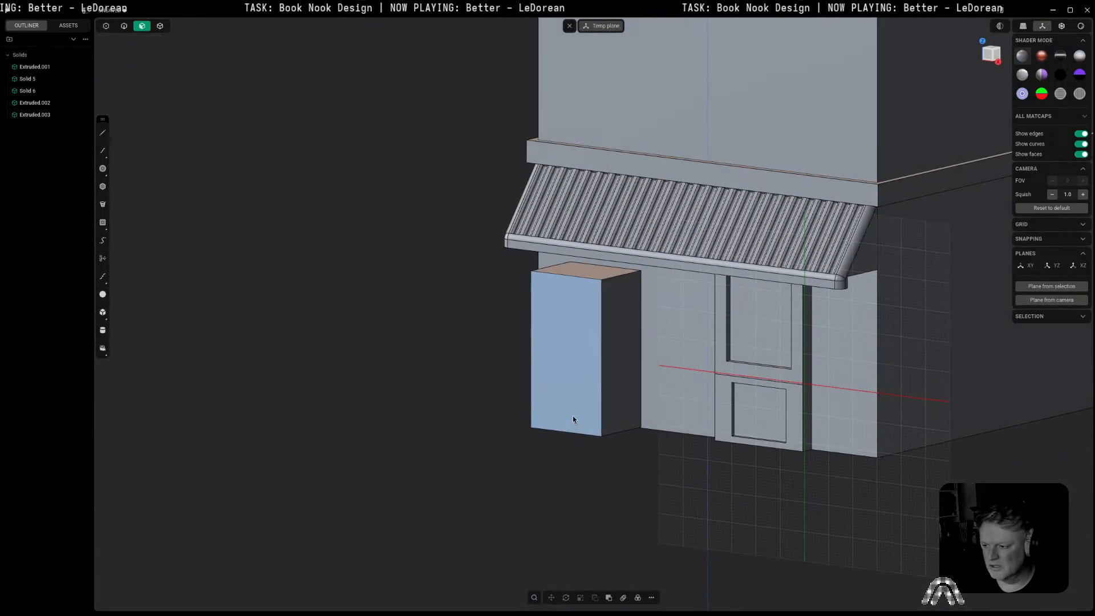
pyautogui.click(611, 375)
pyautogui.moveTo(646, 381); pyautogui.dragTo(663, 383)
pyautogui.rightClick(687, 478)
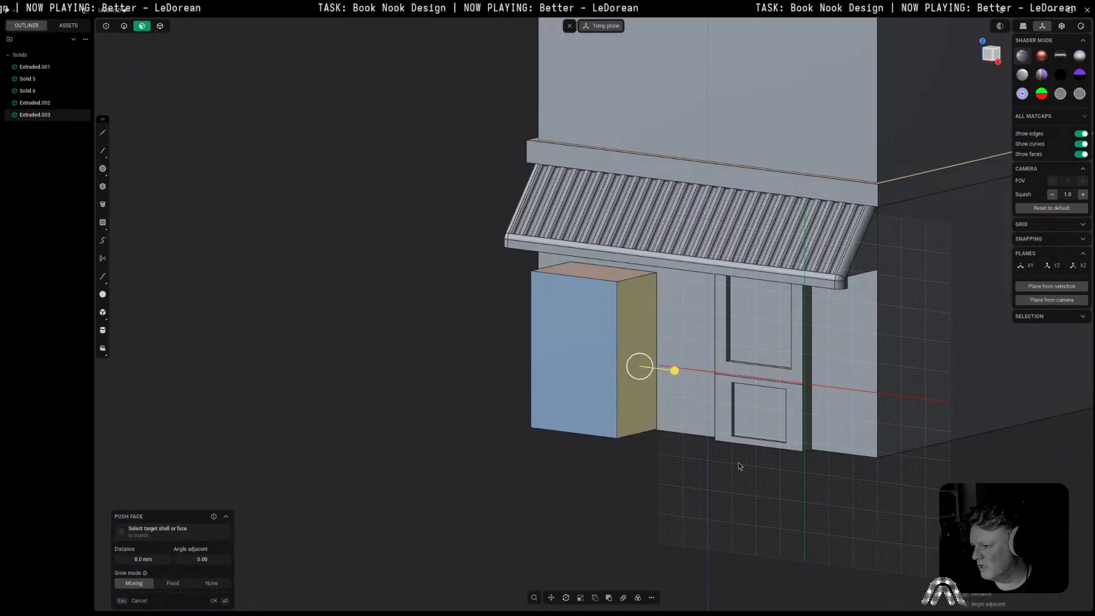
pyautogui.click(999, 56)
pyautogui.moveTo(485, 488); pyautogui.dragTo(601, 482, button='middle')
pyautogui.scroll(-2, 602, 483)
pyautogui.click(991, 56)
pyautogui.click(824, 490)
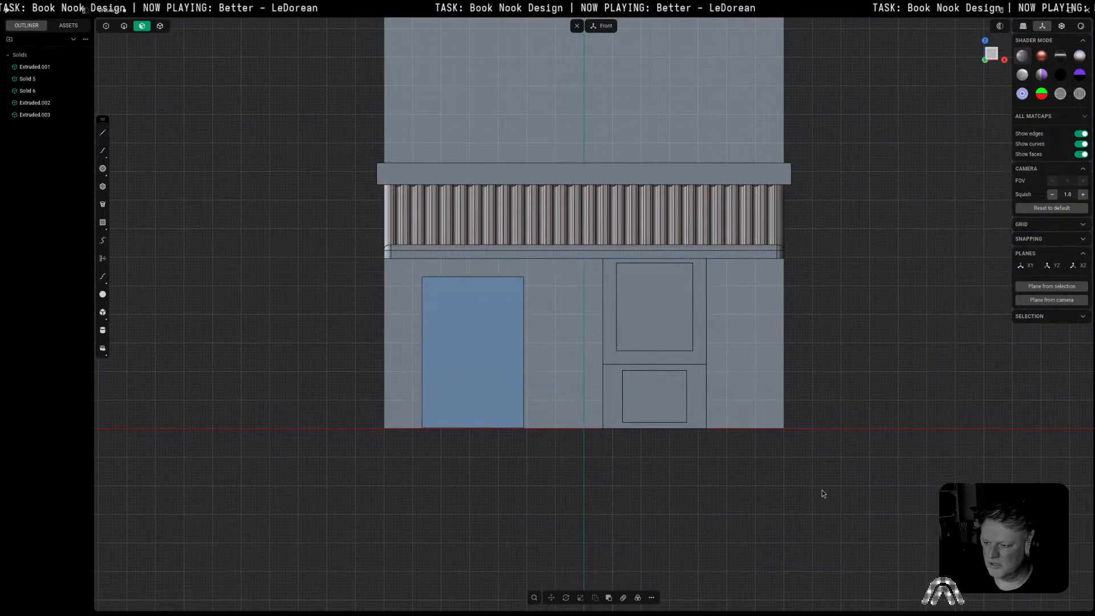
# Step: Split the box's front face horizontally slightly above the middle and inset the outline of the upper part as a narrow frame
pyautogui.hotkey('ctrl', 'r')
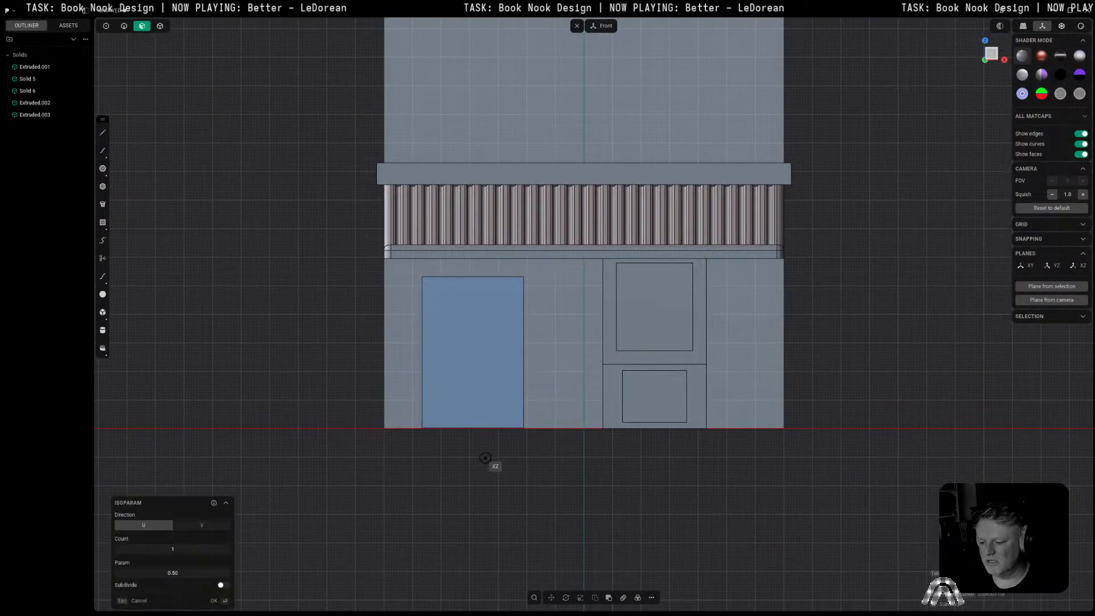
pyautogui.click(463, 346)
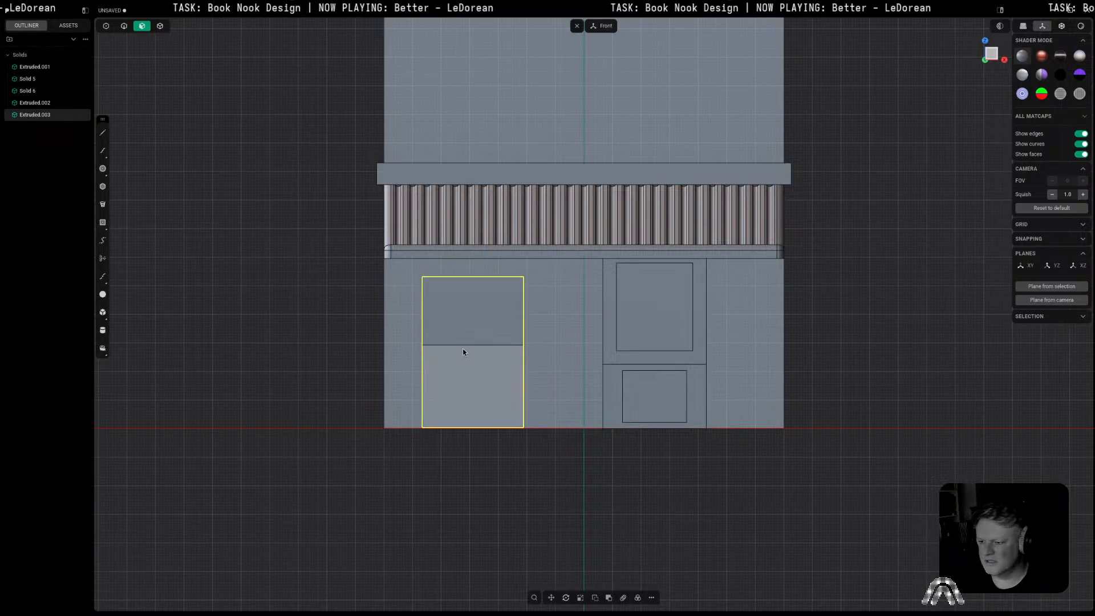
pyautogui.click(470, 320)
pyautogui.press('o')
pyautogui.click(475, 323)
pyautogui.rightClick(475, 323)
# Step: Push the inset upper front face into the box to form a display recess
pyautogui.moveTo(519, 342); pyautogui.dragTo(455, 350, button='middle')
pyautogui.moveTo(420, 311); pyautogui.dragTo(421, 316)
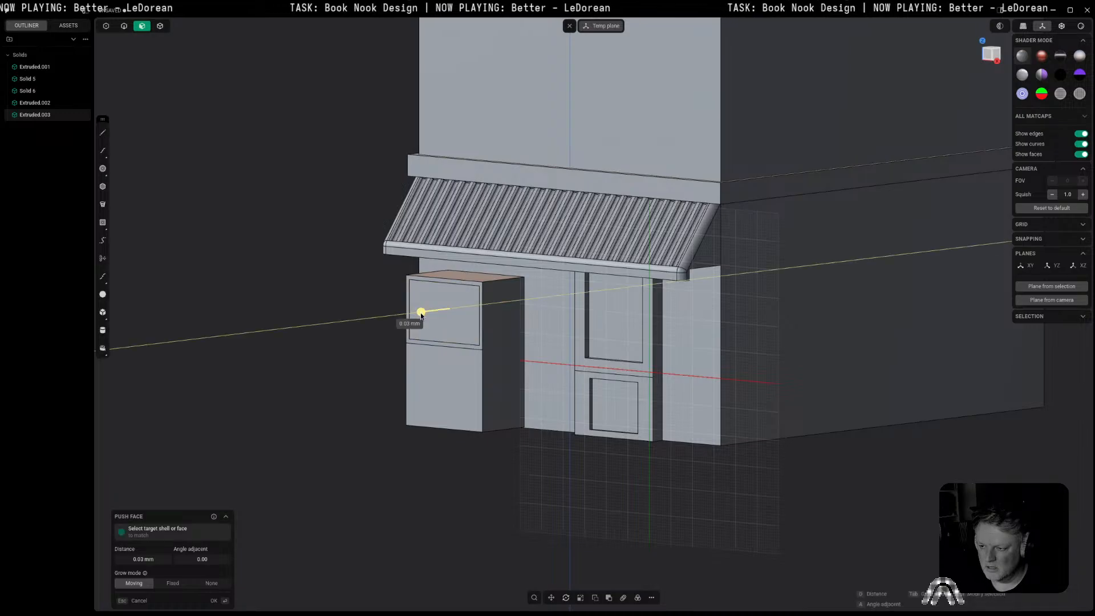
pyautogui.click(426, 312)
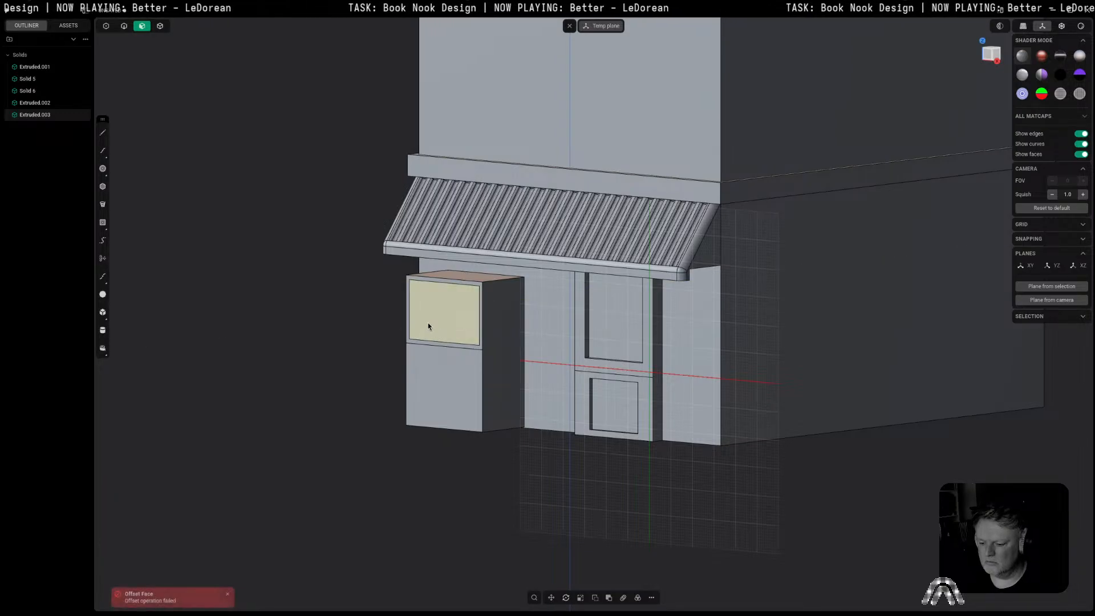
pyautogui.click(431, 317)
pyautogui.moveTo(402, 317); pyautogui.dragTo(407, 317)
pyautogui.click(455, 309)
pyautogui.click(435, 319)
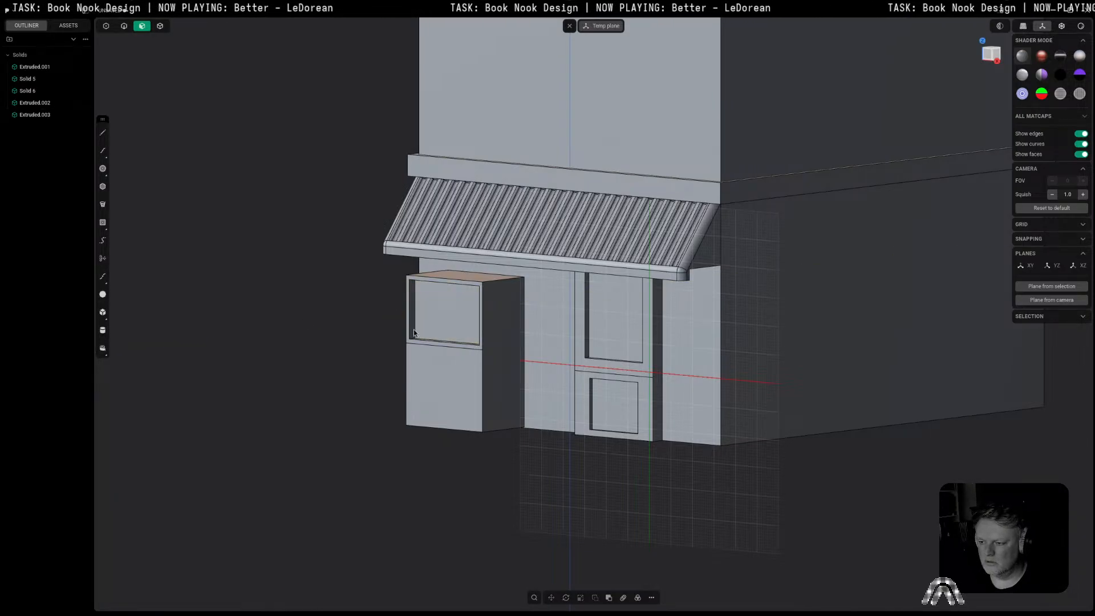
# Step: Divide the recess's back face horizontally with 6 evenly spaced isoparam cuts
pyautogui.click(460, 312)
pyautogui.press('space')
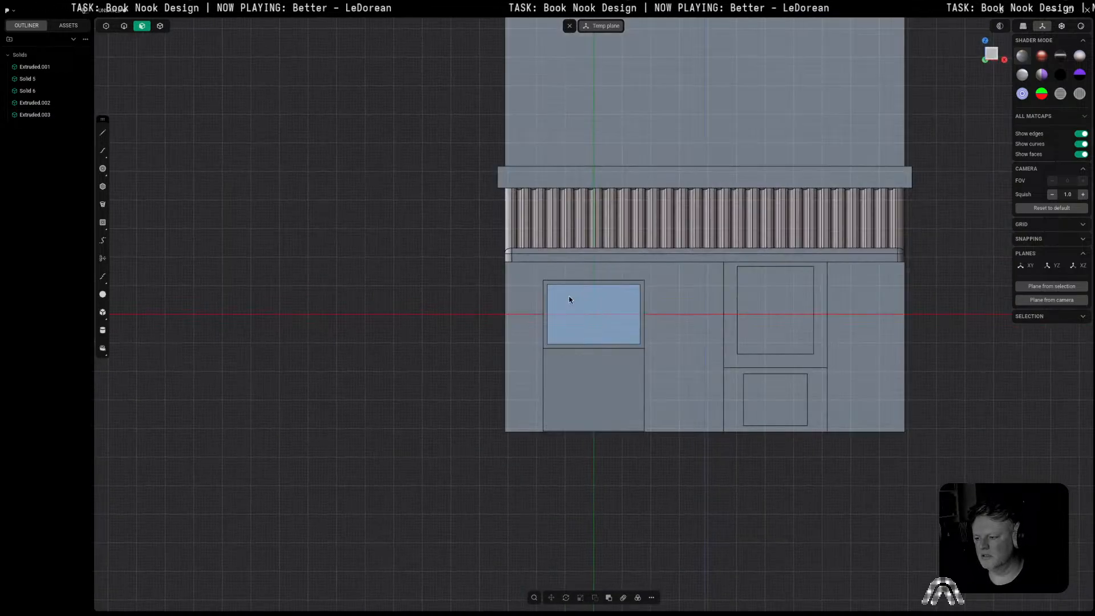
pyautogui.click(548, 323)
pyautogui.hotkey('ctrl', 'r')
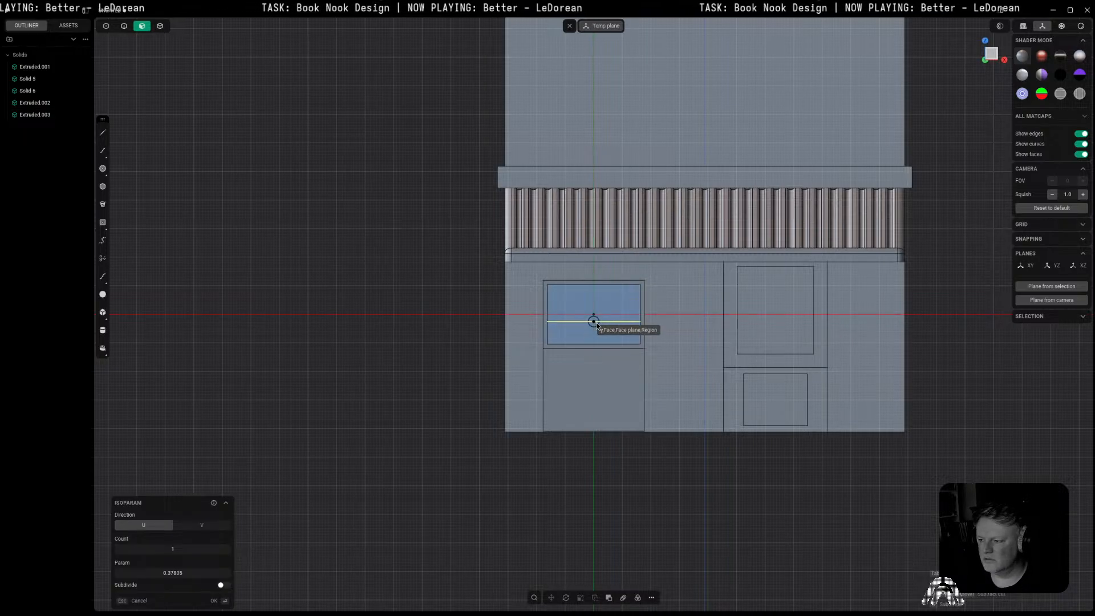
pyautogui.scroll(5, 602, 314)
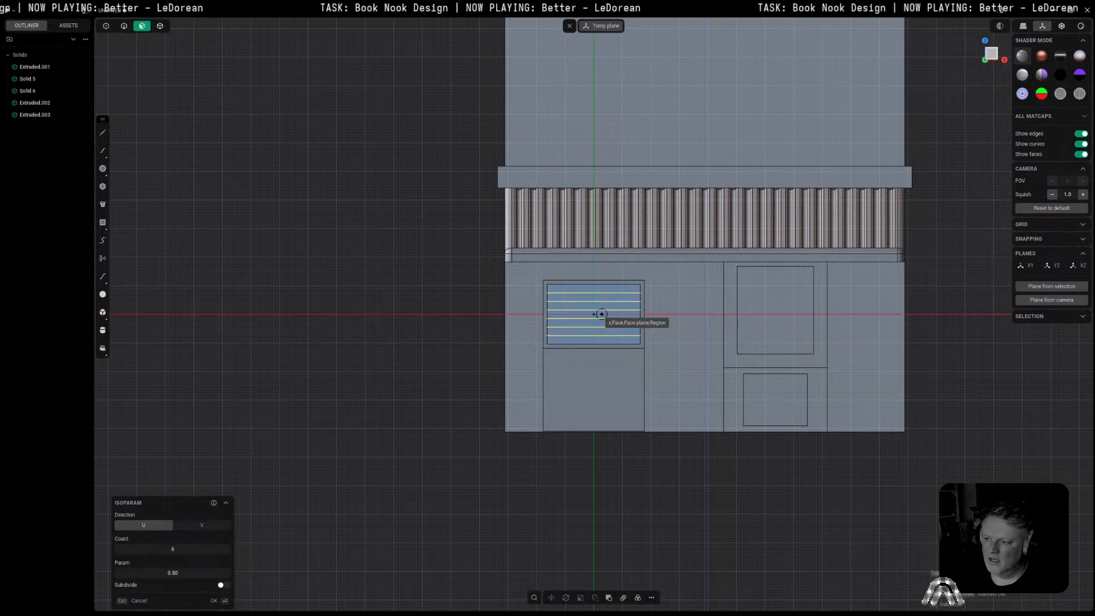
pyautogui.click(602, 314)
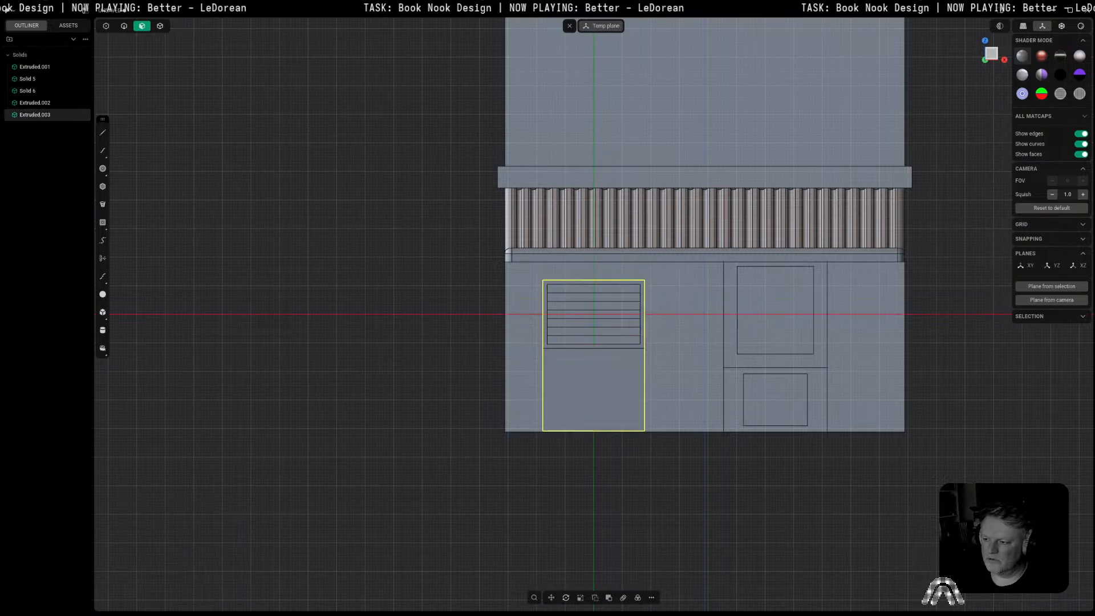
# Step: Push three alternate strips of the recess's back face outward by about 1.5 mm as shelves
pyautogui.click(592, 332)
pyautogui.keyDown('shift'); pyautogui.click(616, 314); pyautogui.keyUp('shift')
pyautogui.keyDown('shift'); pyautogui.click(621, 298); pyautogui.keyUp('shift')
pyautogui.moveTo(622, 297); pyautogui.dragTo(590, 296, button='middle')
pyautogui.moveTo(590, 296); pyautogui.dragTo(553, 320)
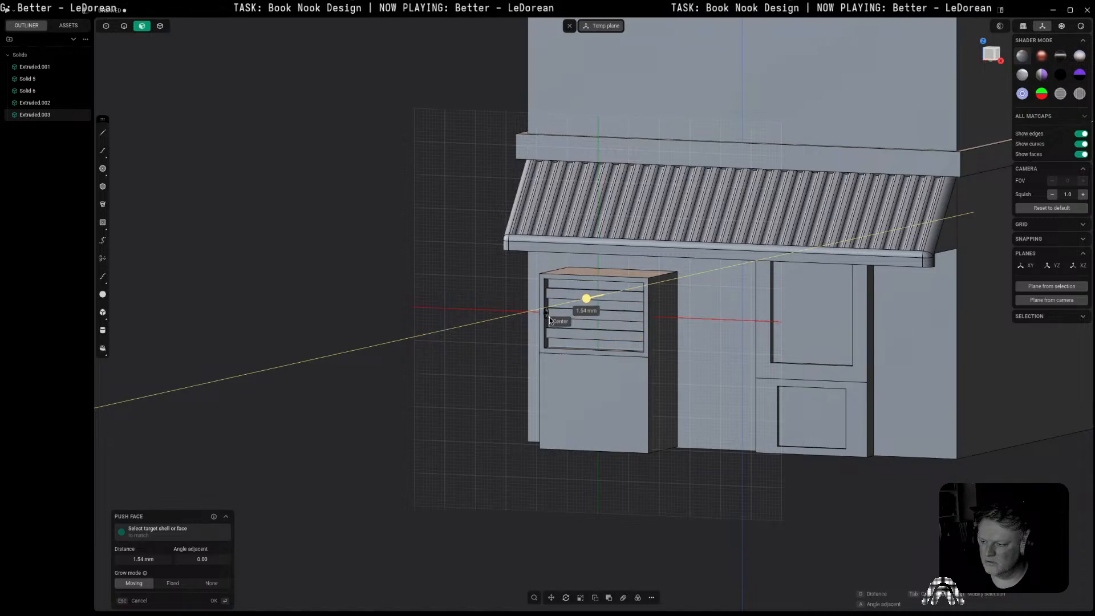
pyautogui.scroll(5, 550, 318)
pyautogui.rightClick(380, 297)
# Step: Extend the three shelves' front faces outward by about another 0.6 mm
pyautogui.moveTo(380, 296); pyautogui.dragTo(352, 306, button='middle')
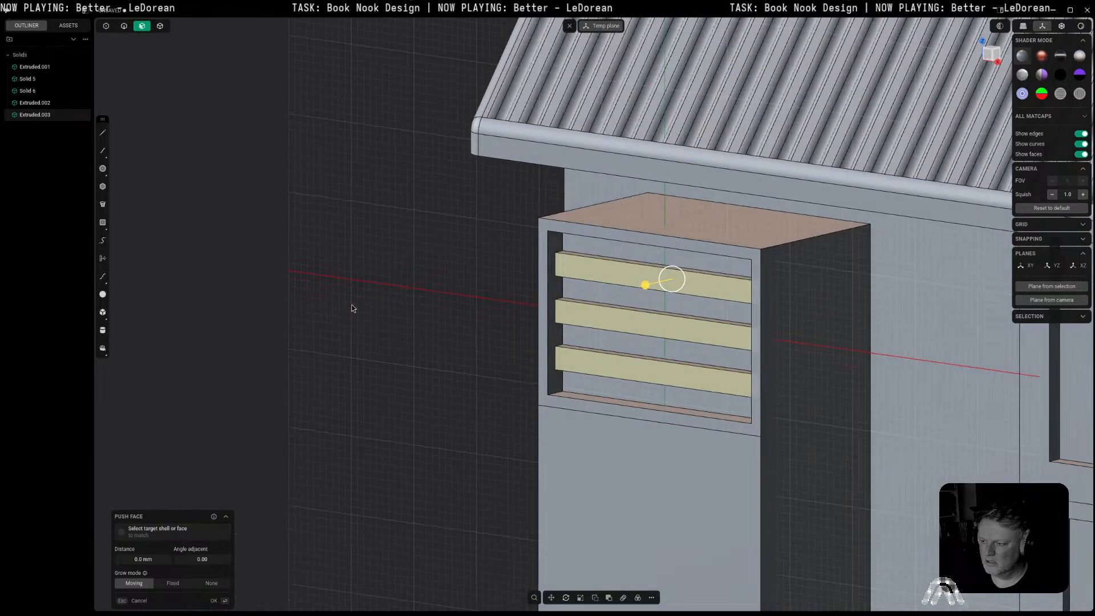
pyautogui.moveTo(648, 285); pyautogui.dragTo(646, 286)
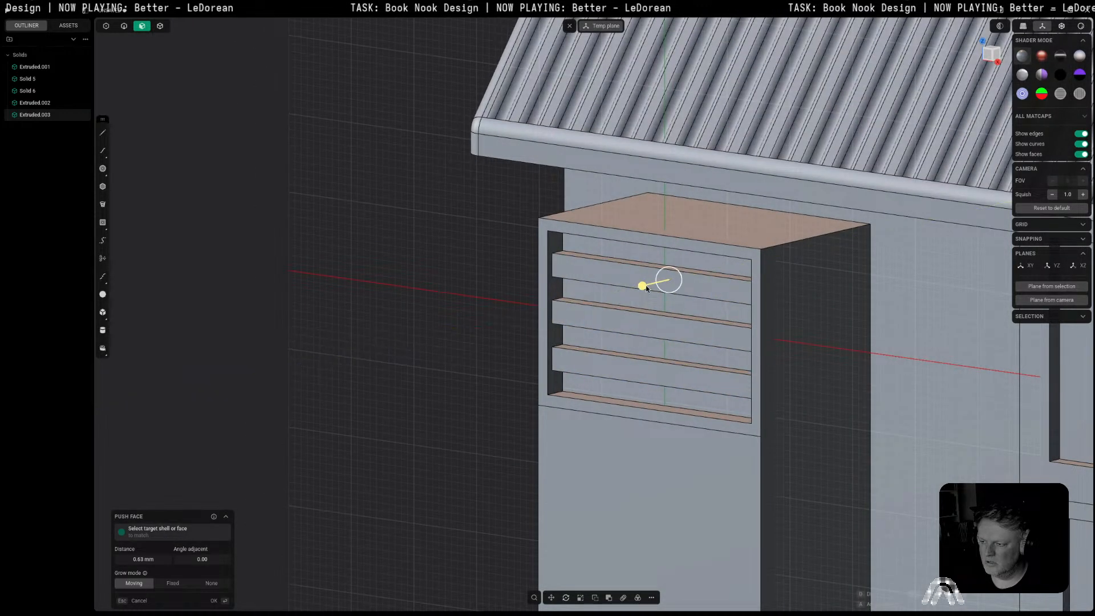
pyautogui.rightClick(644, 287)
# Step: Push the top faces of the three shelves downward to make the shelves thinner
pyautogui.moveTo(594, 352)
pyautogui.mouseDown(button='middle')
pyautogui.moveTo(614, 333)
pyautogui.moveTo(612, 357)
pyautogui.mouseUp(button='middle')
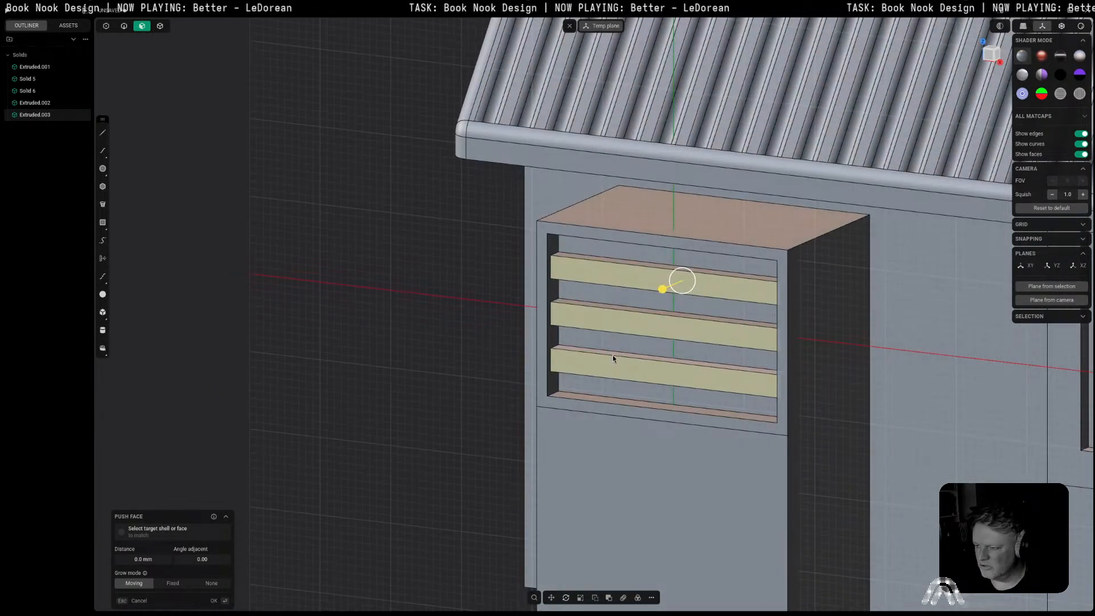
pyautogui.click(613, 355)
pyautogui.keyDown('shift'); pyautogui.click(637, 311); pyautogui.keyUp('shift')
pyautogui.keyDown('shift'); pyautogui.click(666, 263); pyautogui.keyUp('shift')
pyautogui.moveTo(668, 241); pyautogui.dragTo(664, 240)
pyautogui.rightClick(385, 279)
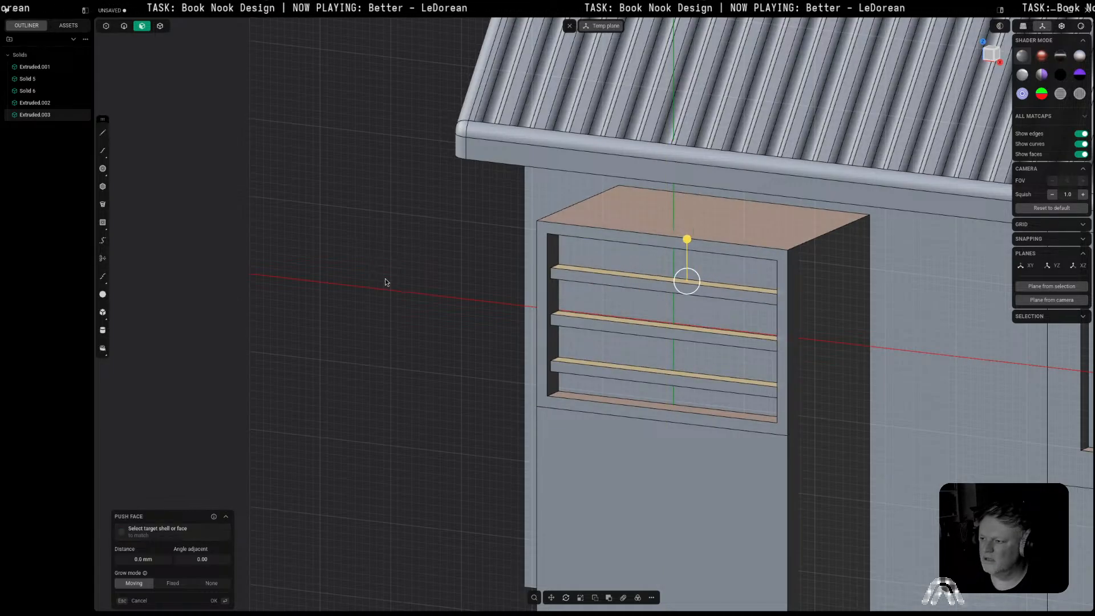
pyautogui.moveTo(385, 279); pyautogui.dragTo(402, 273, button='middle')
pyautogui.click(402, 273)
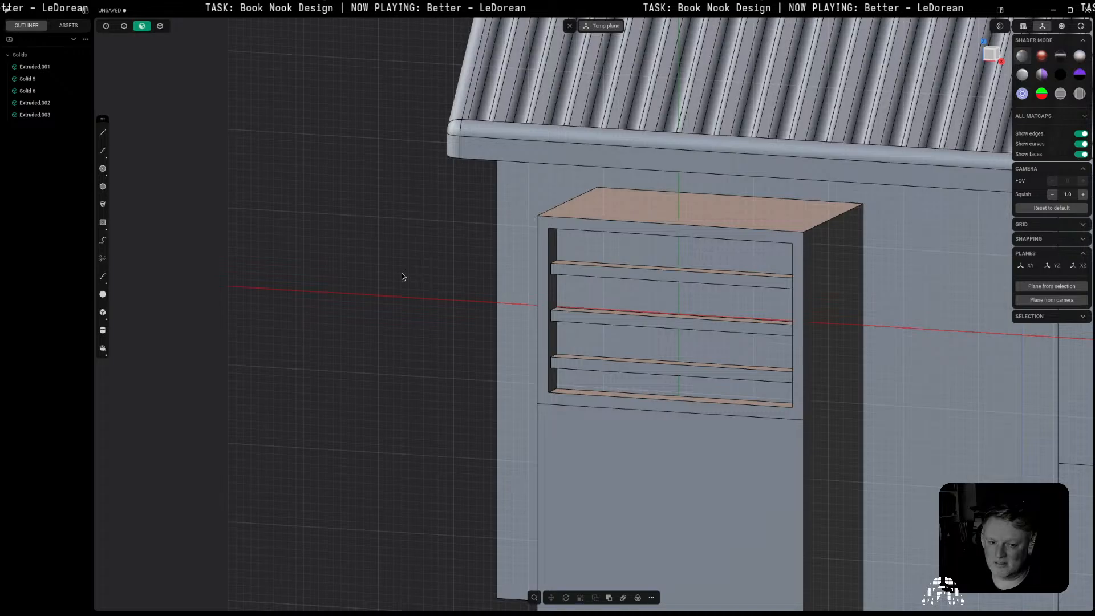
pyautogui.click(993, 53)
pyautogui.keyDown('shift'); pyautogui.moveTo(814, 375); pyautogui.dragTo(637, 405, button='middle'); pyautogui.keyUp('shift')
pyautogui.scroll(-5, 673, 392)
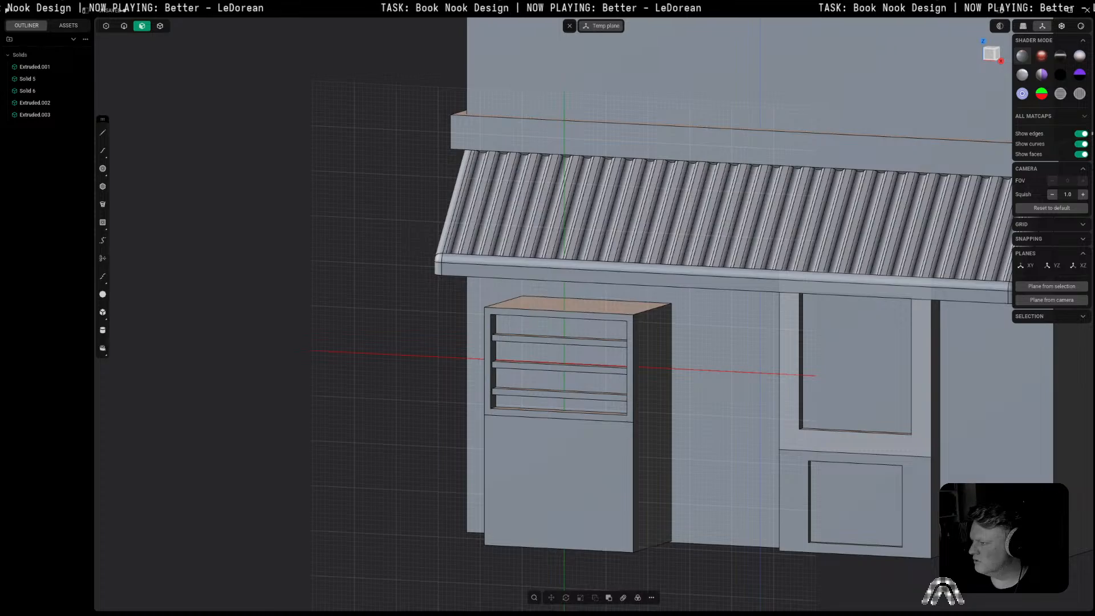
# Step: Sketch an open L-shaped polyline on the machine's lower front, running from its centre line sideways and then straight down
pyautogui.moveTo(639, 401); pyautogui.dragTo(713, 394, button='middle')
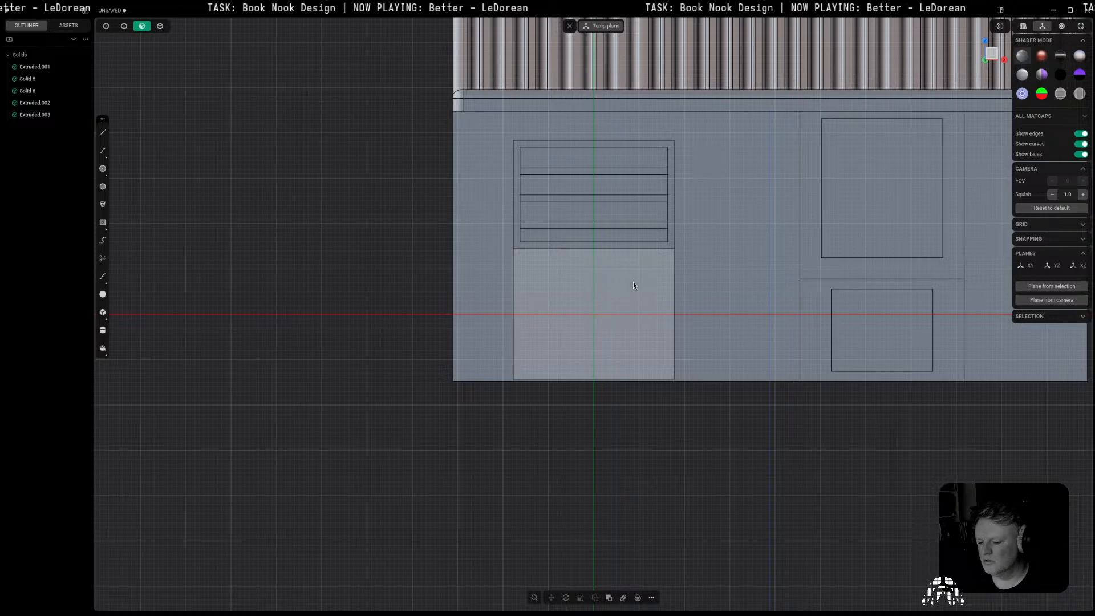
pyautogui.press('l')
pyautogui.click(594, 262)
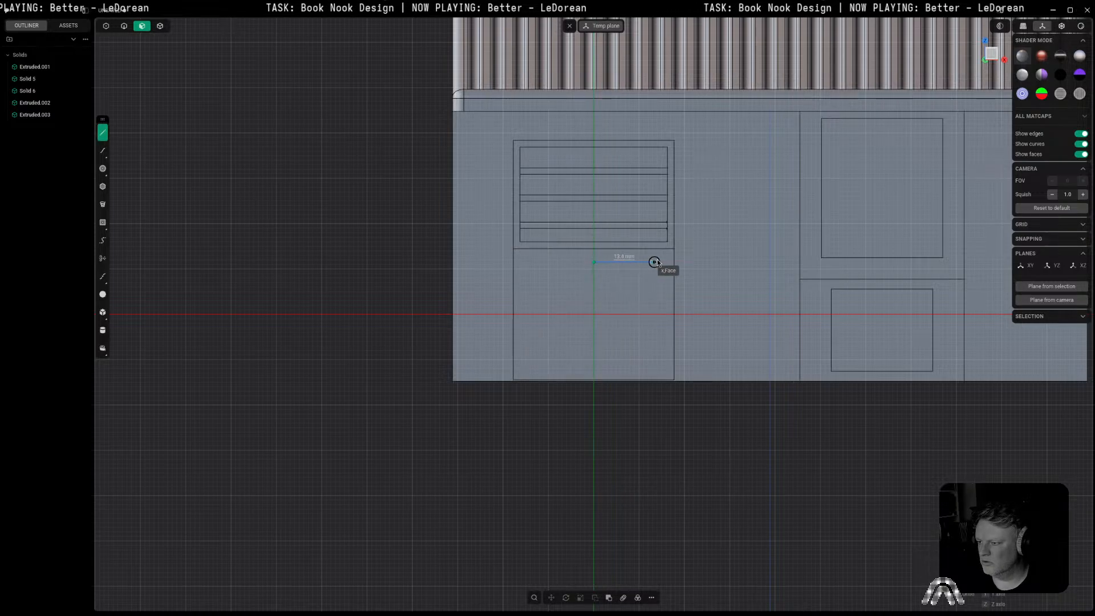
pyautogui.click(661, 262)
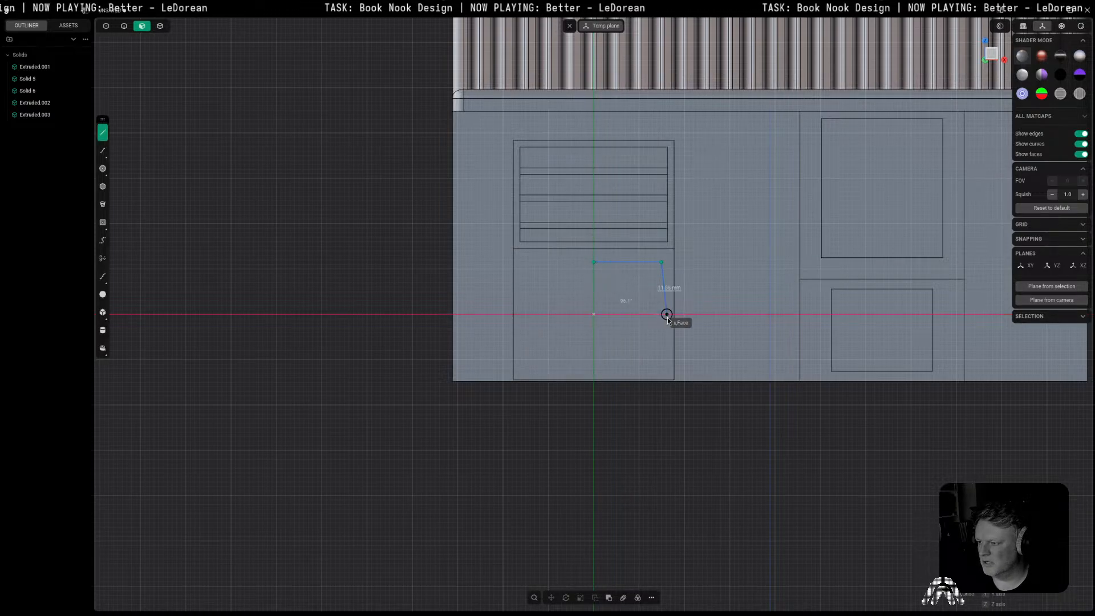
pyautogui.doubleClick(661, 323)
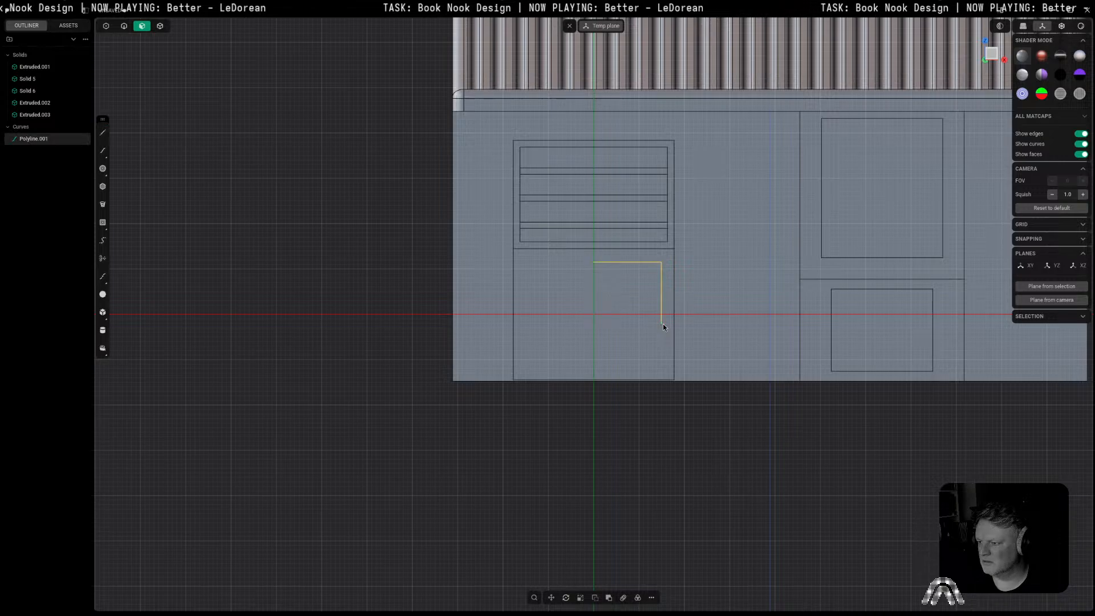
pyautogui.moveTo(107, 172)
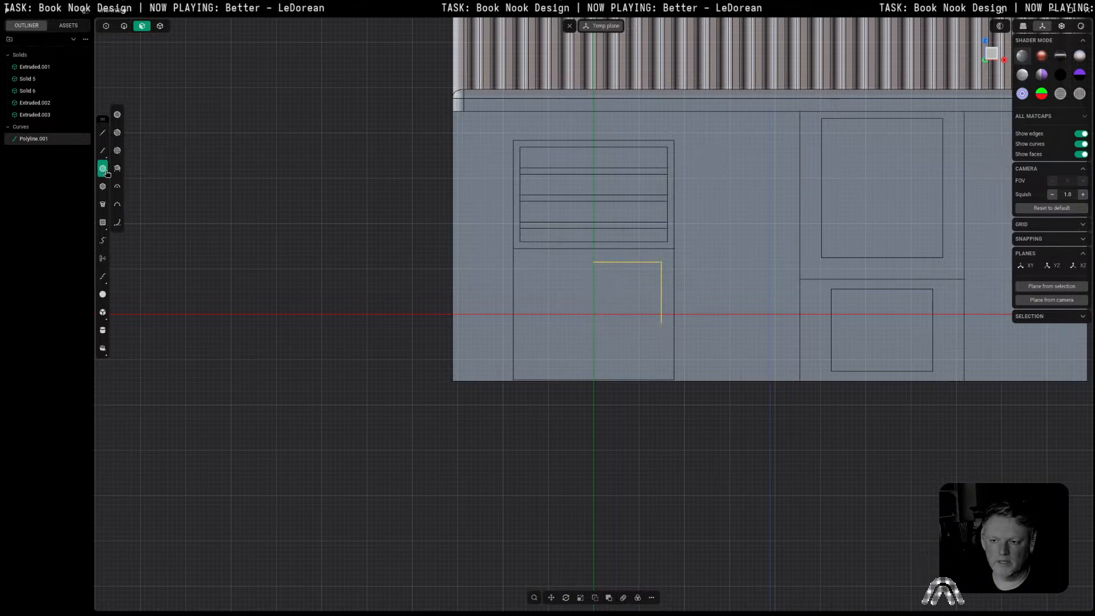
pyautogui.click(118, 222)
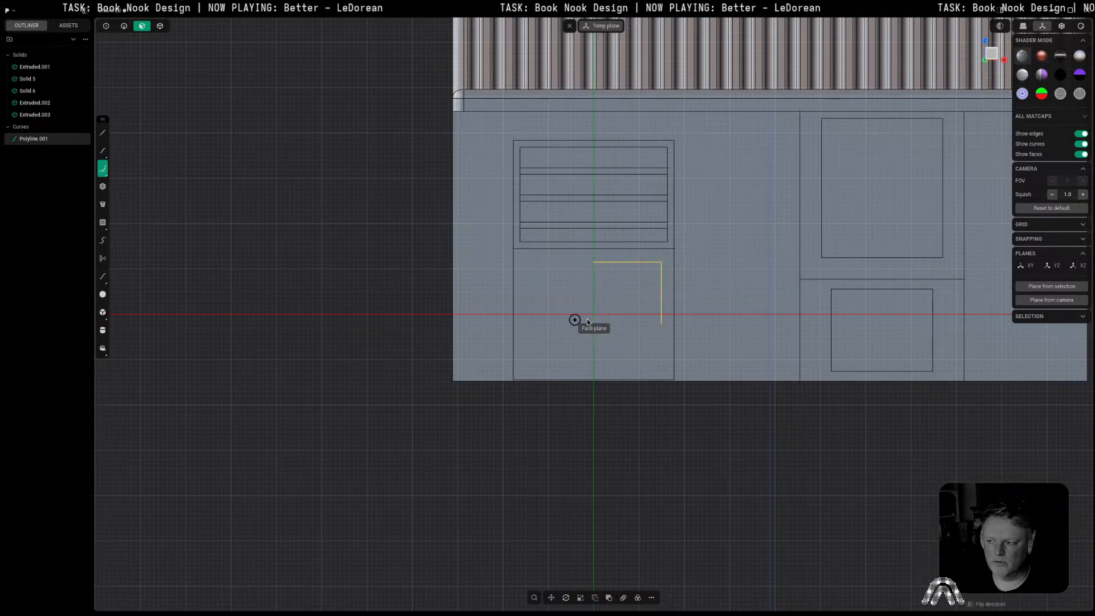
pyautogui.click(593, 269)
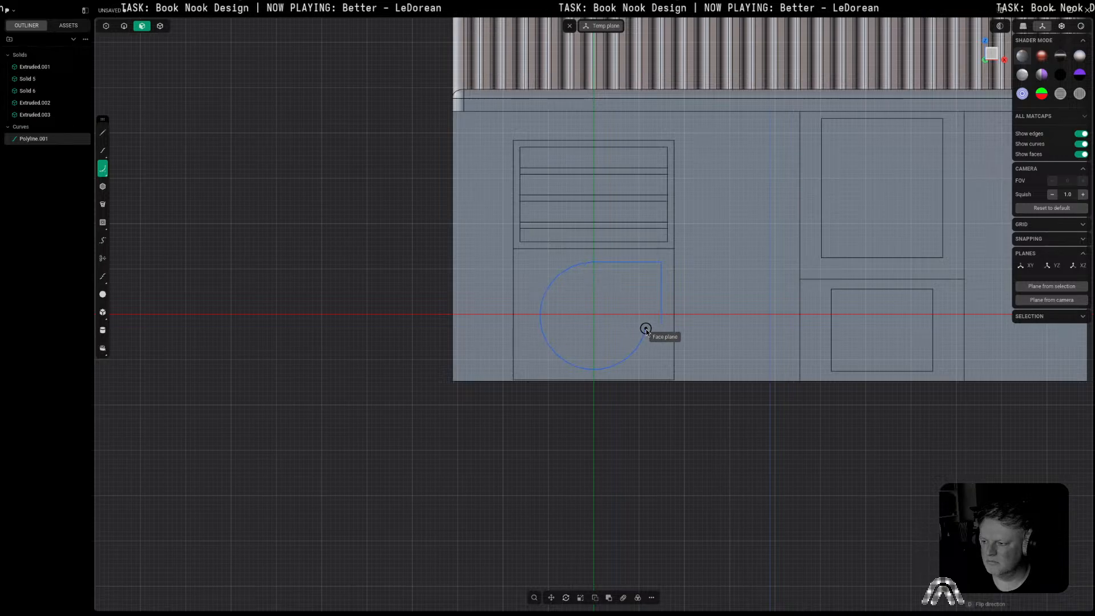
pyautogui.press('Escape')
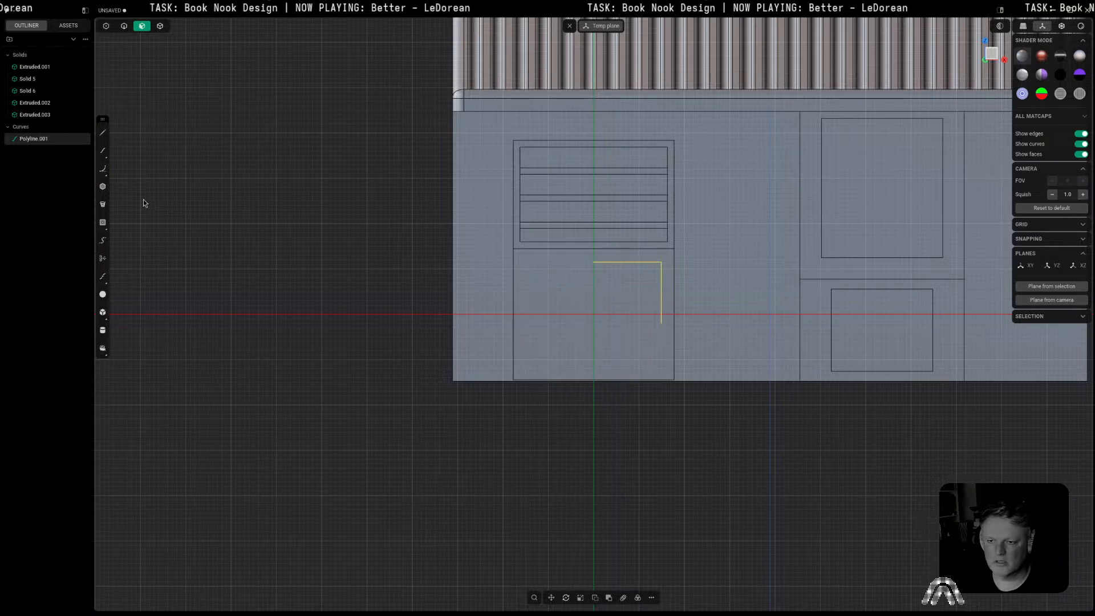
# Step: Draw a circle passing through both free ends of the L-shaped polyline on the machine's lower front
pyautogui.click(105, 172)
pyautogui.click(119, 153)
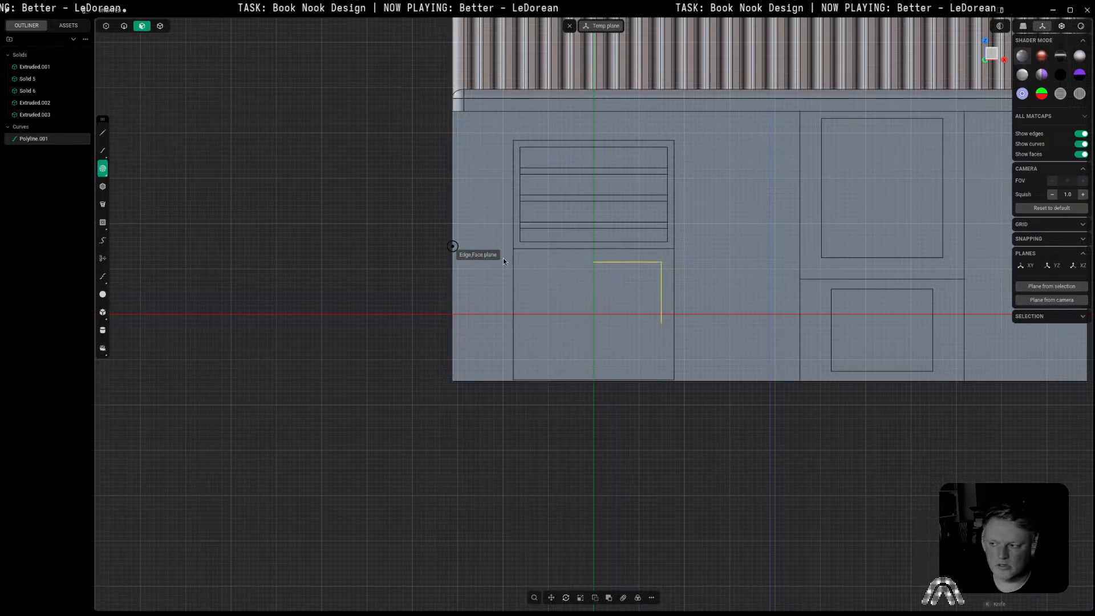
pyautogui.click(594, 263)
pyautogui.click(661, 324)
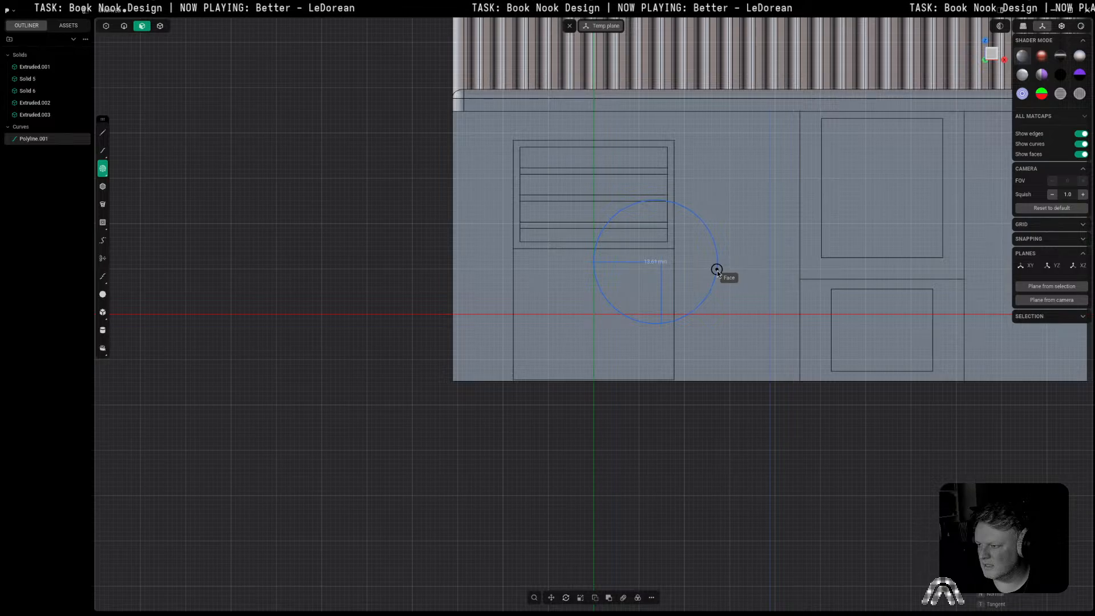
pyautogui.click(717, 271)
# Step: Trim the circle to the quarter arc between the polyline's ends and join both curves into one closed outline
pyautogui.press('t')
pyautogui.click(705, 303)
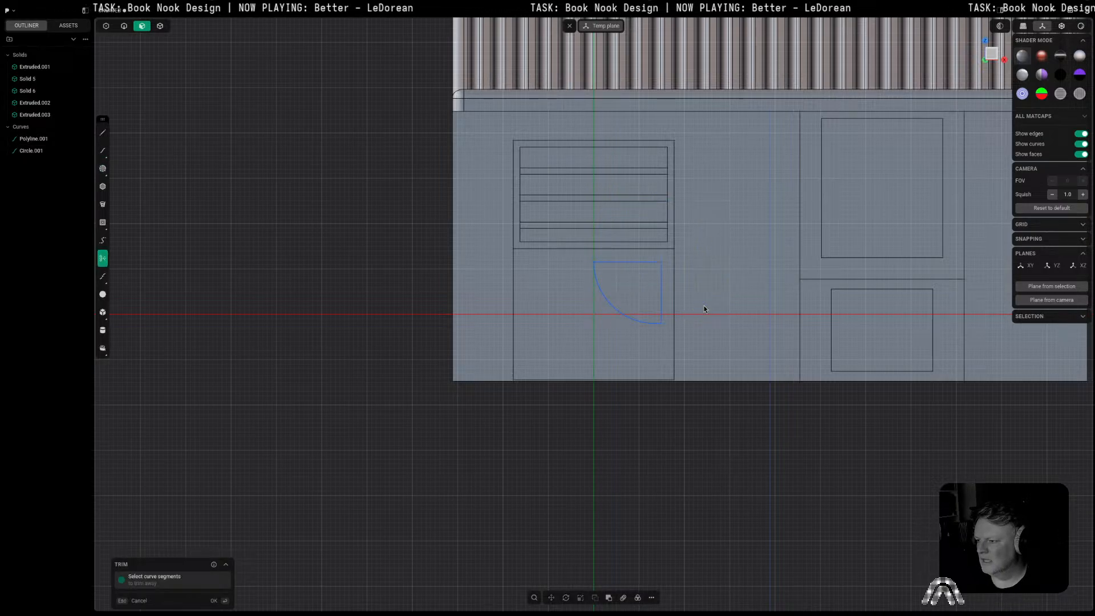
pyautogui.press('Return')
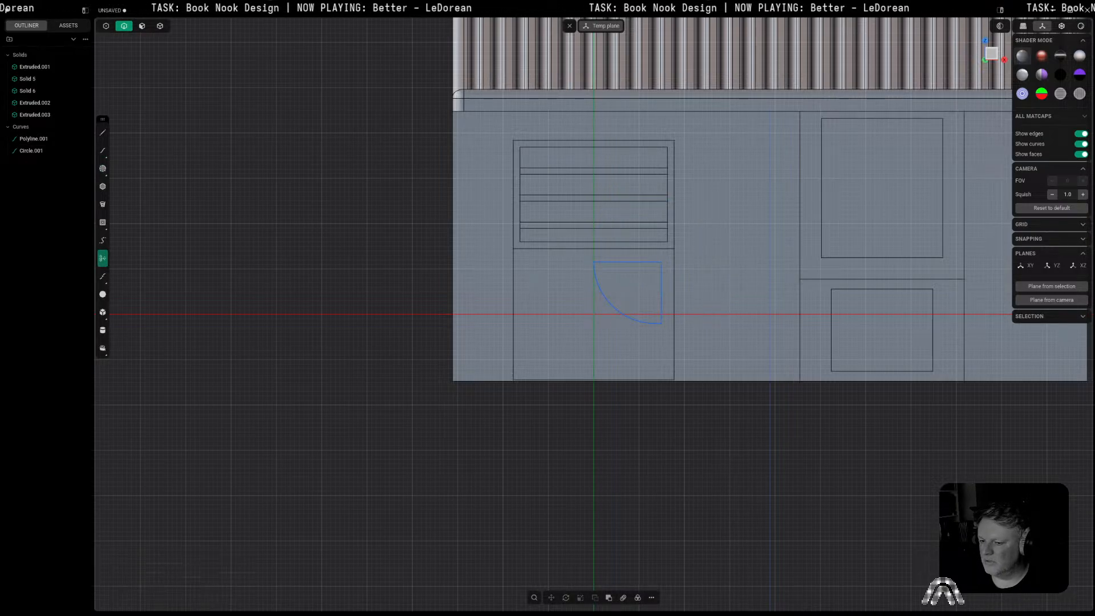
pyautogui.click(646, 263)
pyautogui.keyDown('shift'); pyautogui.click(638, 322); pyautogui.keyUp('shift')
pyautogui.press('j')
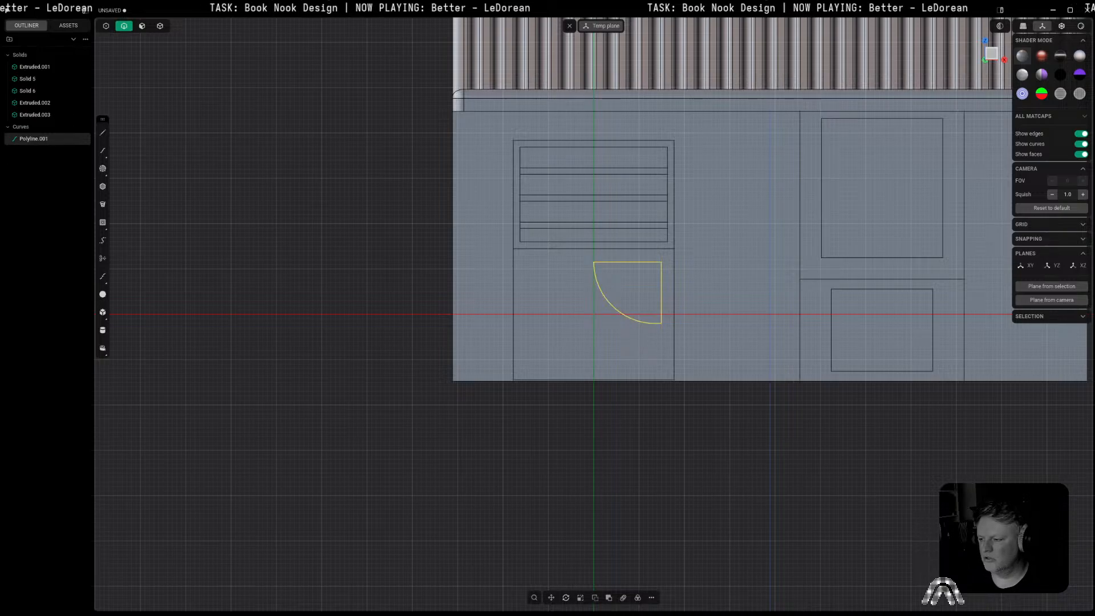
# Step: Imprint the closed quarter-round outline onto the vending machine's lower front face
pyautogui.hotkey('shift', 'i')
pyautogui.click(587, 325)
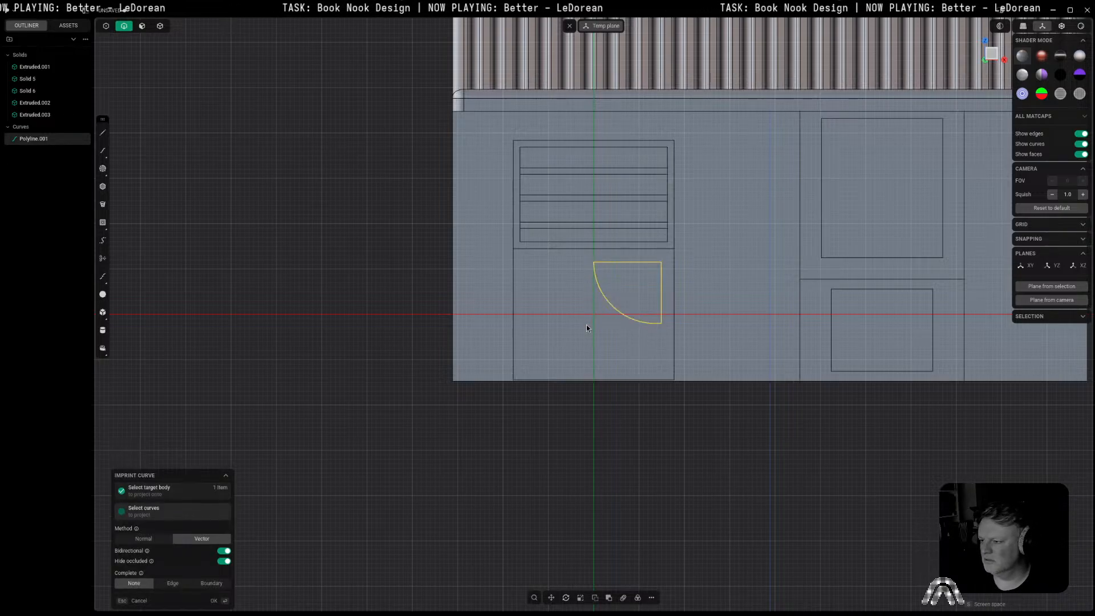
pyautogui.click(661, 281)
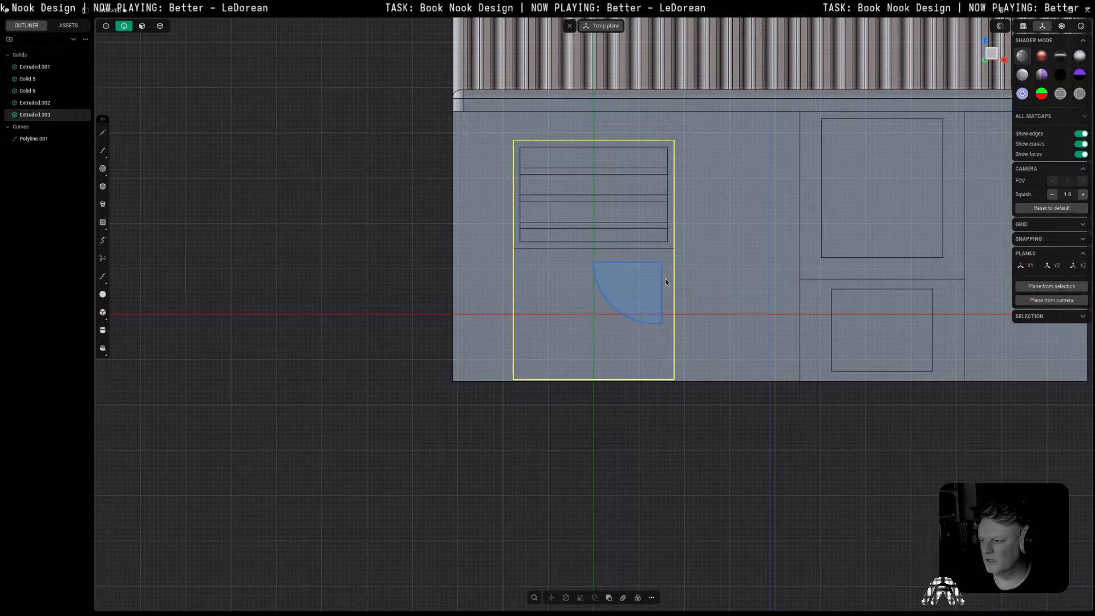
pyautogui.moveTo(710, 313); pyautogui.dragTo(643, 317, button='middle')
pyautogui.press('3')
pyautogui.click(593, 294)
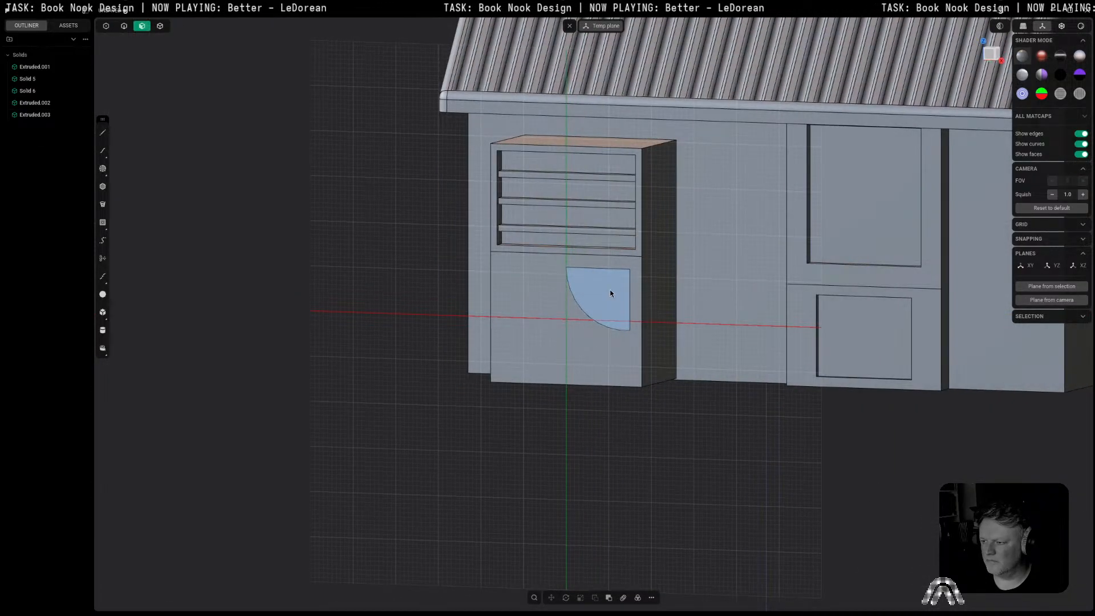
pyautogui.press('e')
pyautogui.moveTo(593, 294); pyautogui.dragTo(595, 294)
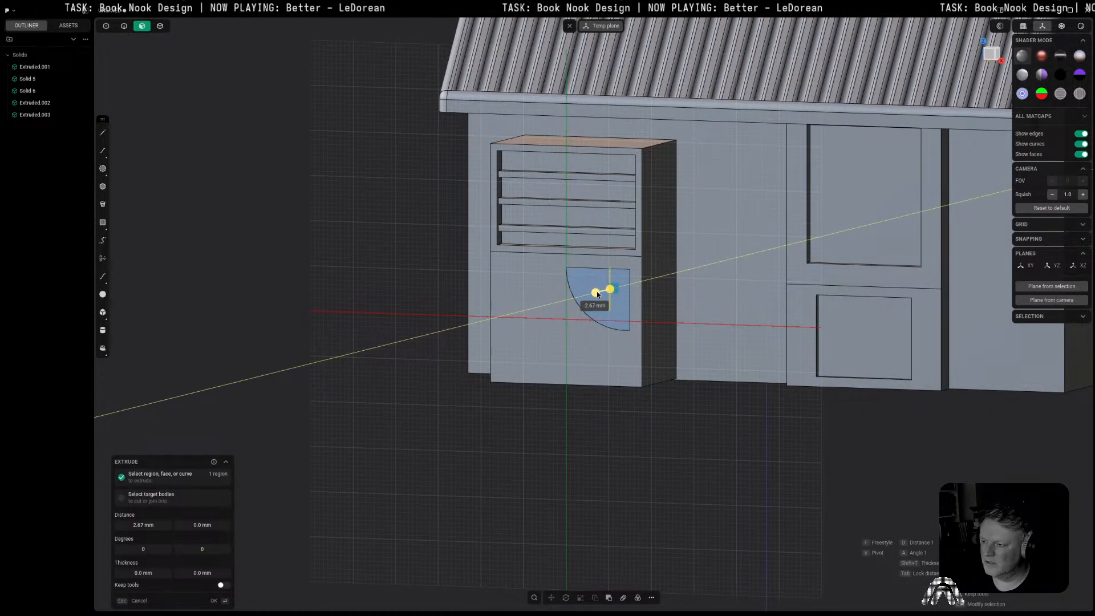
pyautogui.press('Escape')
pyautogui.click(683, 282)
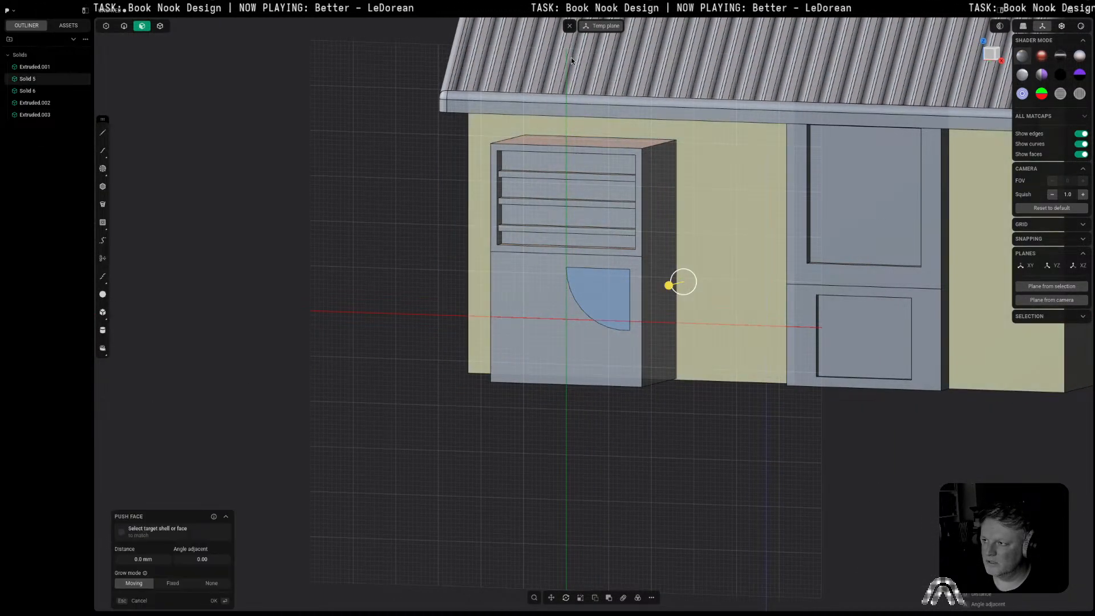
# Step: Remove the temporary construction plane and extrude the quarter-round region inward to cut a recess into the vending machine
pyautogui.click(569, 26)
pyautogui.click(602, 316)
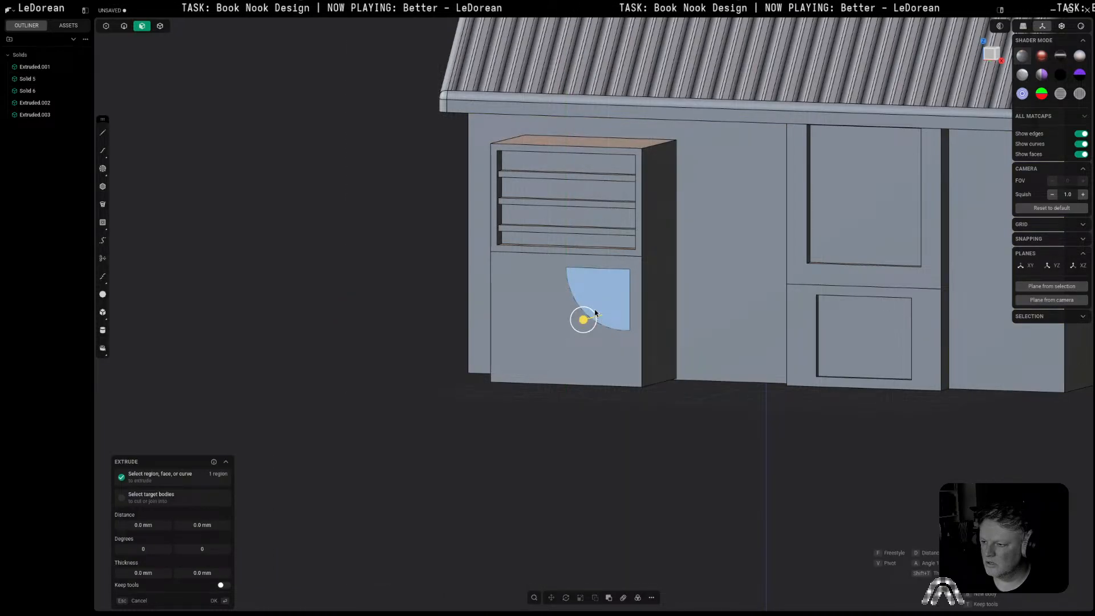
pyautogui.moveTo(584, 324); pyautogui.dragTo(581, 326)
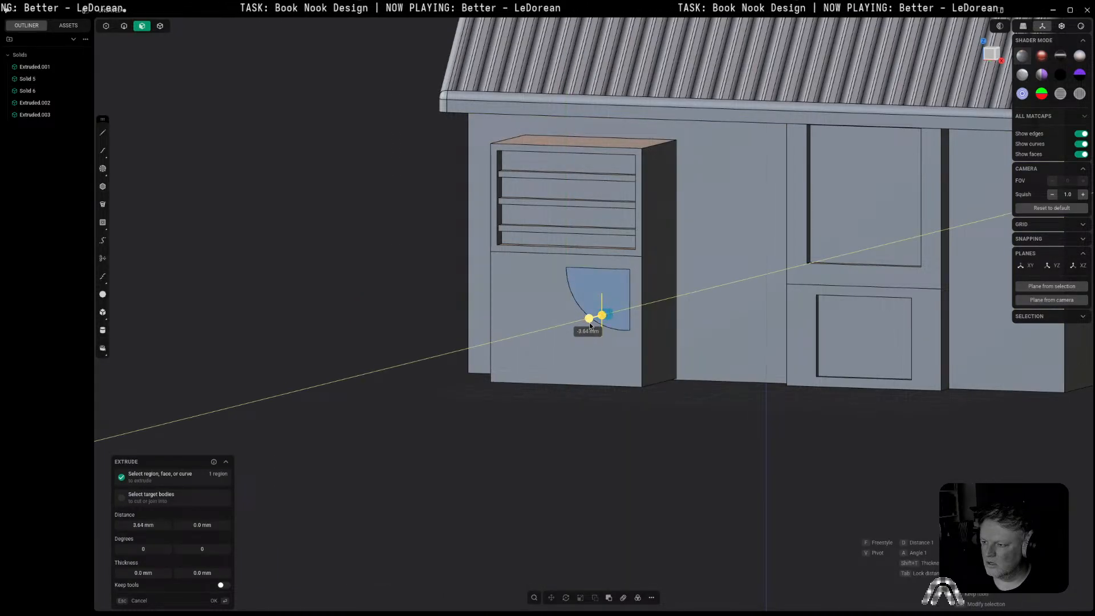
pyautogui.press('Escape')
pyautogui.press('e')
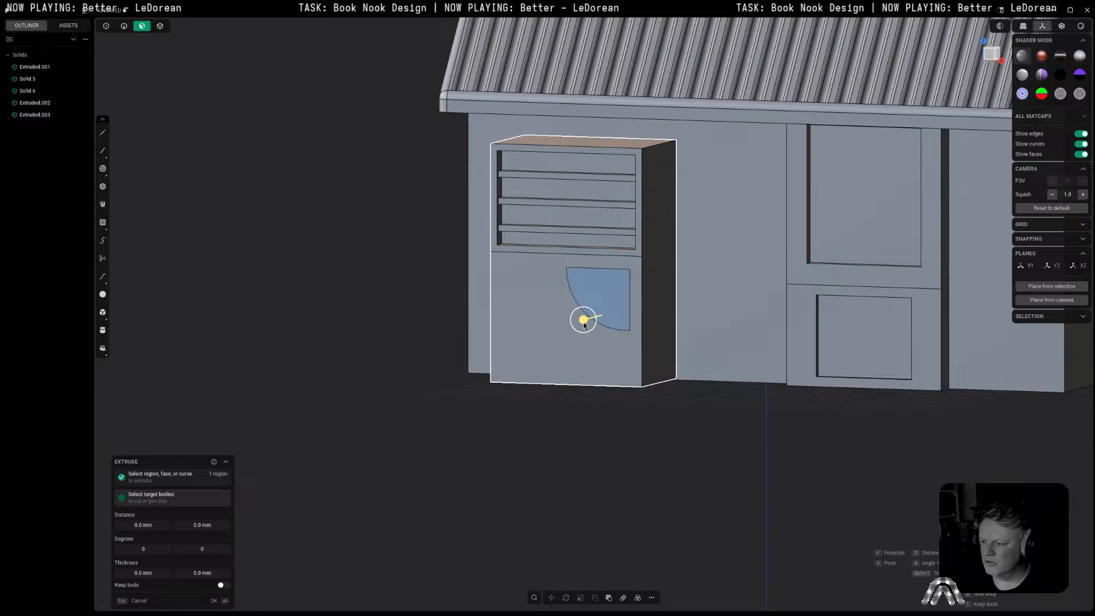
pyautogui.moveTo(585, 321); pyautogui.dragTo(586, 320)
pyautogui.rightClick(673, 452)
# Step: Draw a centre rectangle about 21 by 5 mm on the machine's lower front below the quarter-round recess, and fillet its corners
pyautogui.moveTo(653, 430); pyautogui.dragTo(683, 434, button='middle')
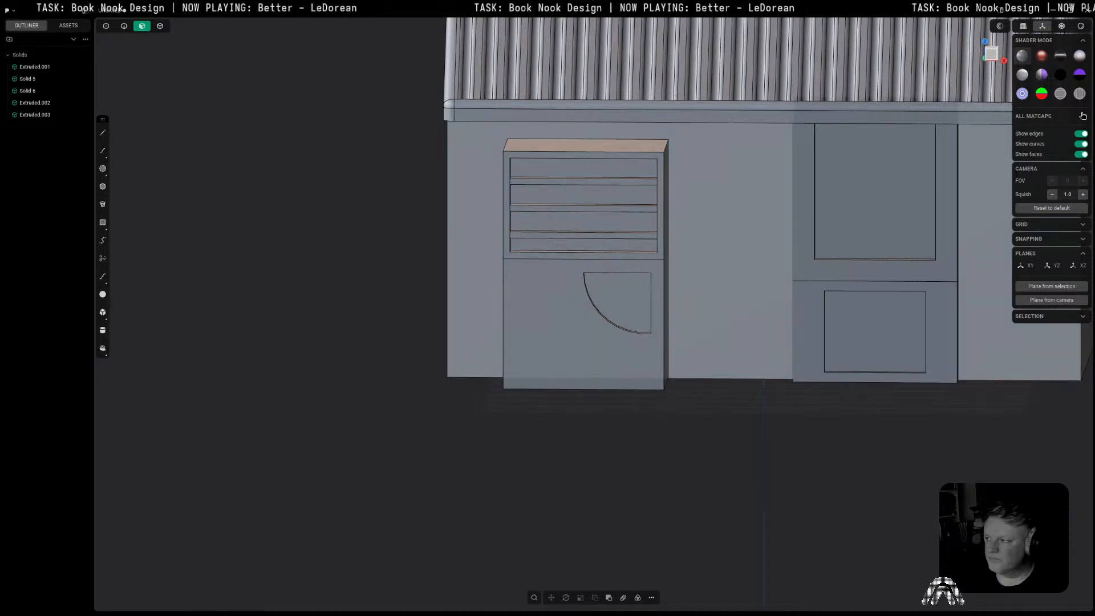
pyautogui.click(993, 57)
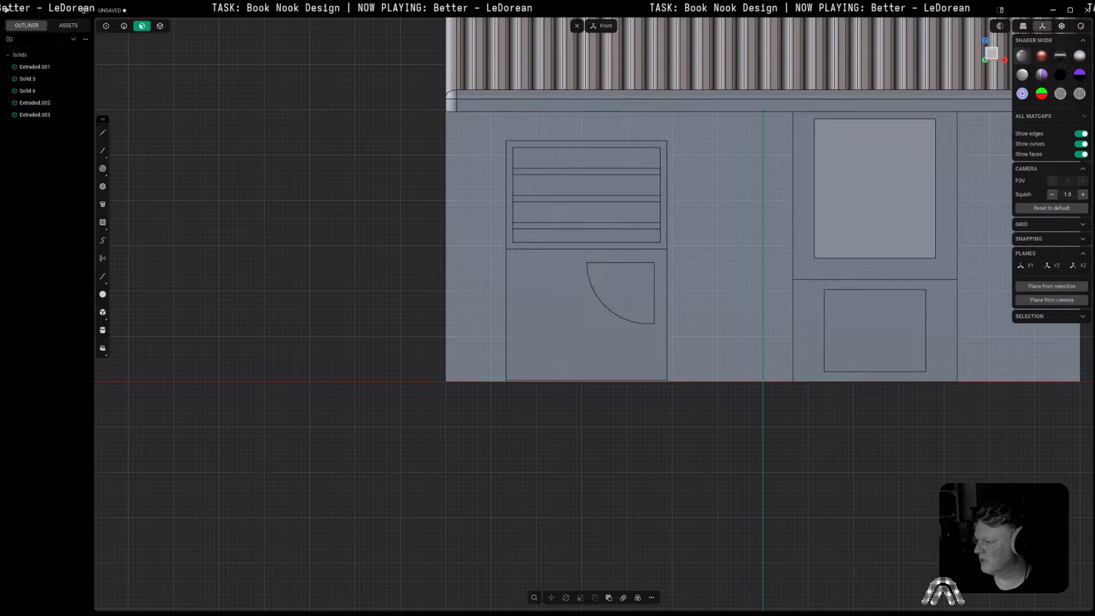
pyautogui.click(103, 222)
pyautogui.click(569, 334)
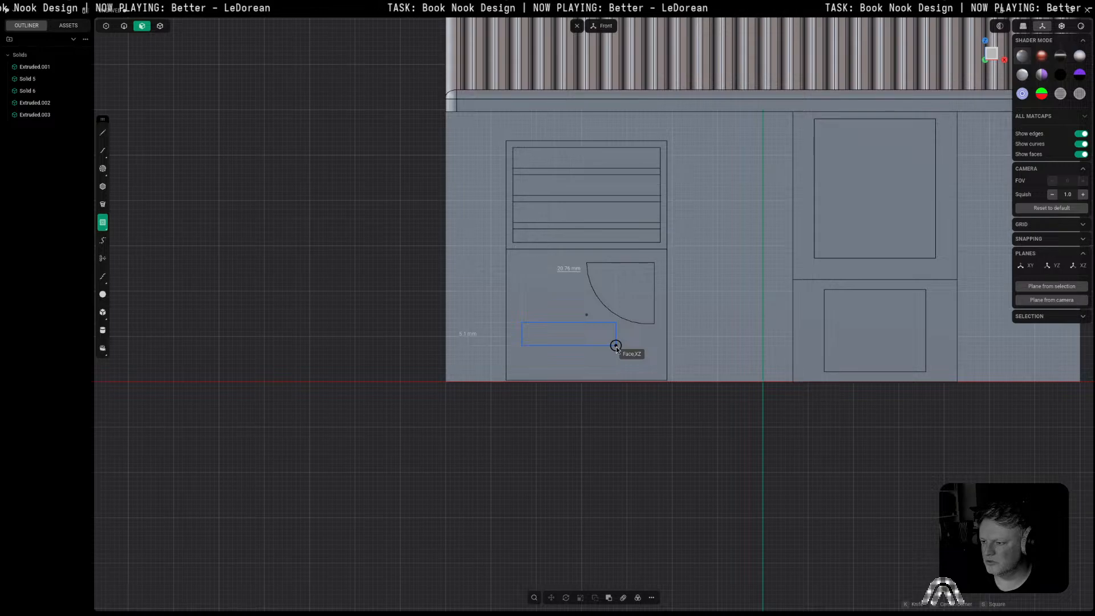
pyautogui.click(616, 346)
pyautogui.press('f')
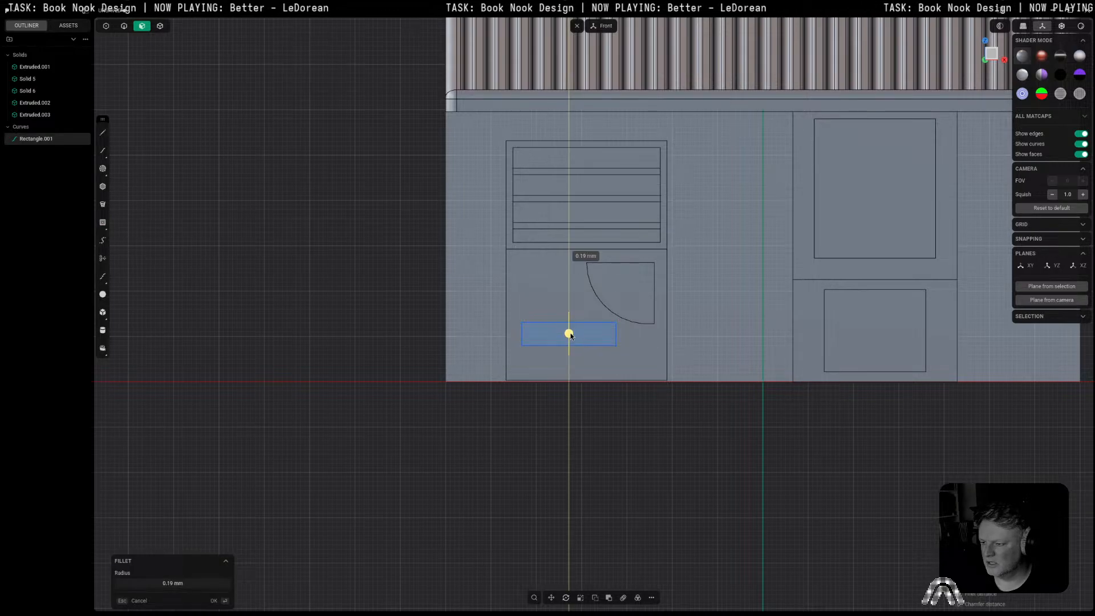
pyautogui.click(571, 331)
pyautogui.rightClick(571, 331)
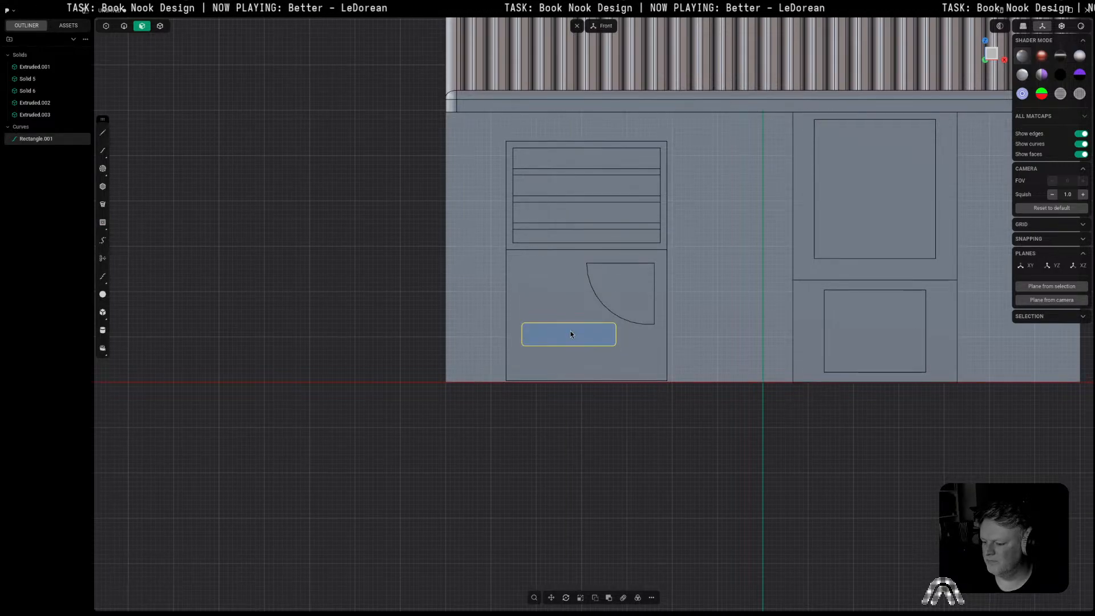
# Step: Imprint the rounded rectangle onto the machine's lower front face and delete the leftover curve
pyautogui.hotkey('shift', 'i')
pyautogui.click(591, 359)
pyautogui.press('Escape')
pyautogui.press('2')
pyautogui.click(589, 347)
pyautogui.press('Delete')
# Step: Push the imprinted rounded-rectangle face inward to form the machine's dispensing slot
pyautogui.moveTo(591, 347); pyautogui.dragTo(637, 362, button='middle')
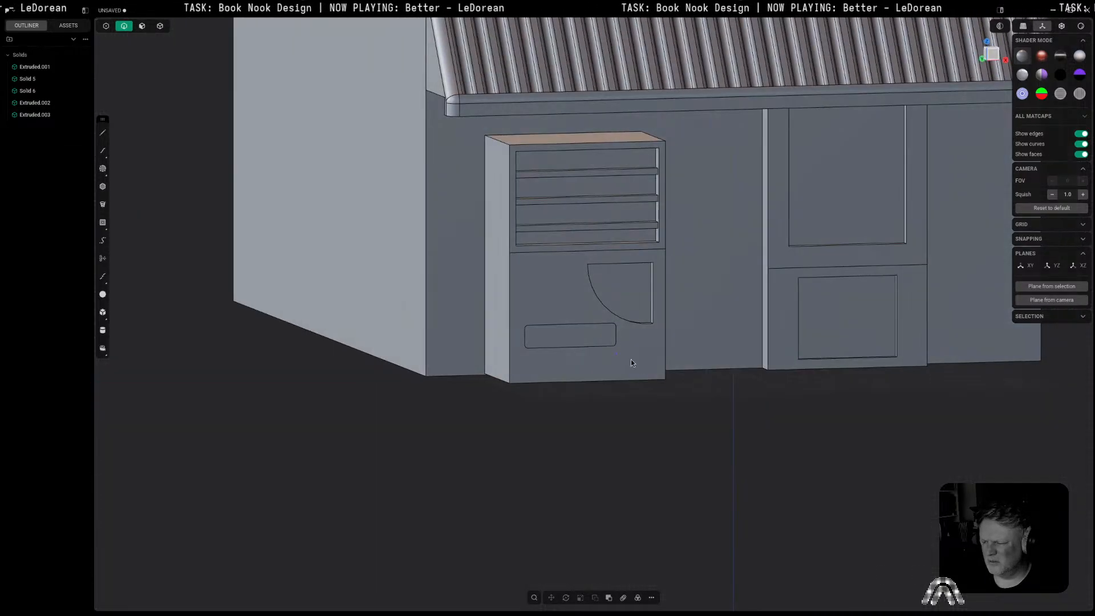
pyautogui.press('3')
pyautogui.click(594, 341)
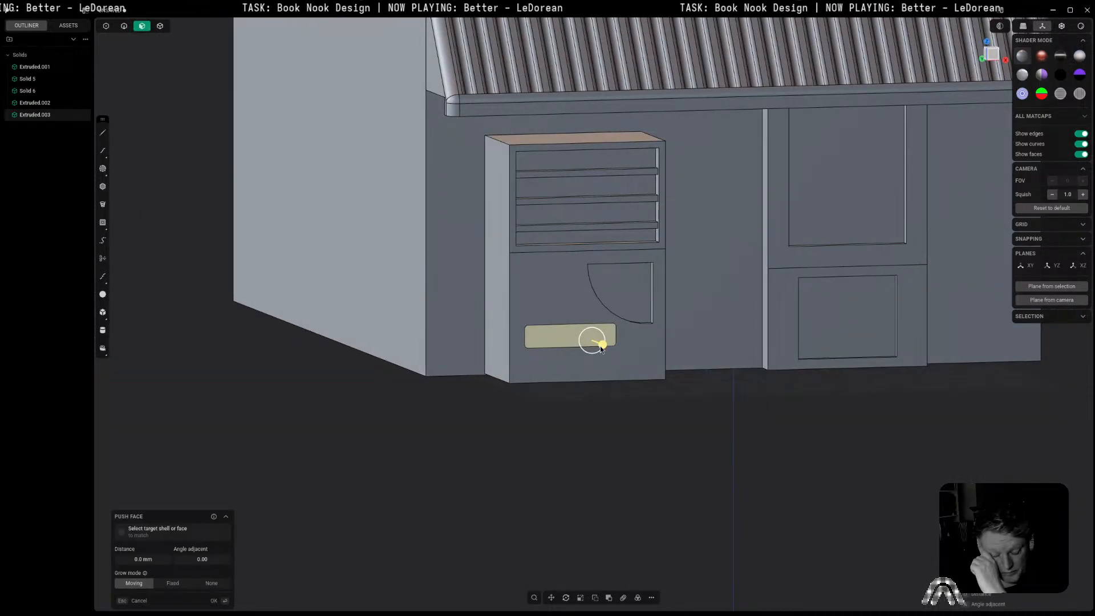
pyautogui.moveTo(600, 346); pyautogui.dragTo(599, 343)
pyautogui.moveTo(599, 343)
pyautogui.mouseDown(button='middle')
pyautogui.moveTo(693, 331)
pyautogui.moveTo(610, 341)
pyautogui.mouseUp(button='middle')
pyautogui.moveTo(637, 340); pyautogui.dragTo(637, 340)
pyautogui.scroll(4, 626, 343)
pyautogui.rightClick(622, 351)
# Step: Chamfer the edges of the rounded dispensing slot
pyautogui.moveTo(622, 351); pyautogui.dragTo(534, 302, button='middle')
pyautogui.scroll(3, 590, 349)
pyautogui.press('2')
pyautogui.click(534, 297)
pyautogui.moveTo(534, 296); pyautogui.dragTo(533, 294)
pyautogui.press('c')
pyautogui.rightClick(533, 294)
pyautogui.moveTo(533, 295); pyautogui.dragTo(615, 324, button='middle')
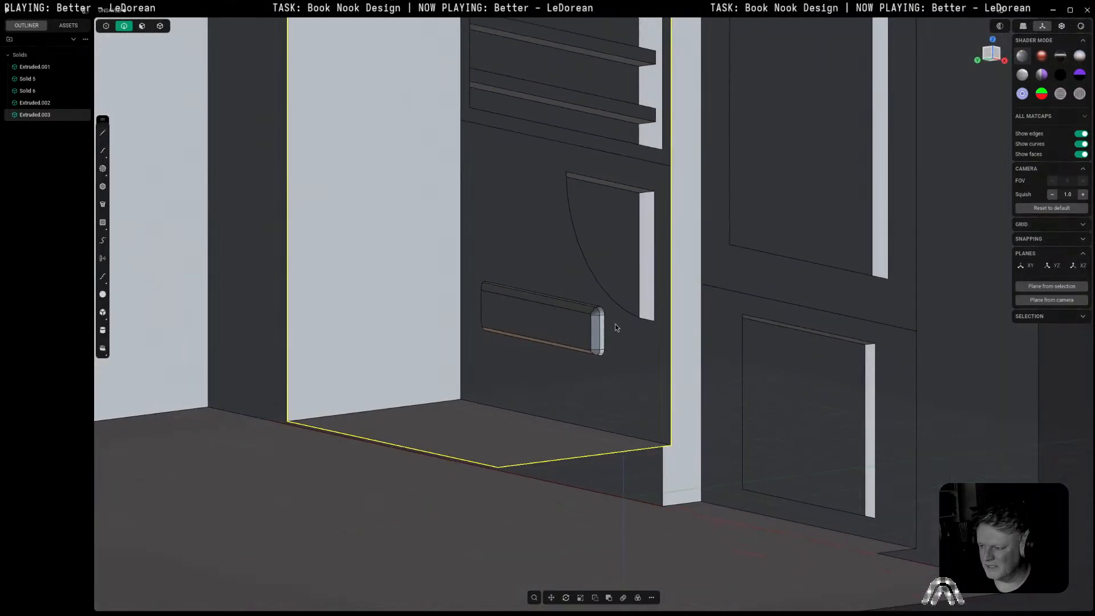
# Step: Draw a small centre square on the quarter-round recess's back face and shift it slightly toward the recess's lower right corner
pyautogui.scroll(-5, 615, 324)
pyautogui.click(992, 54)
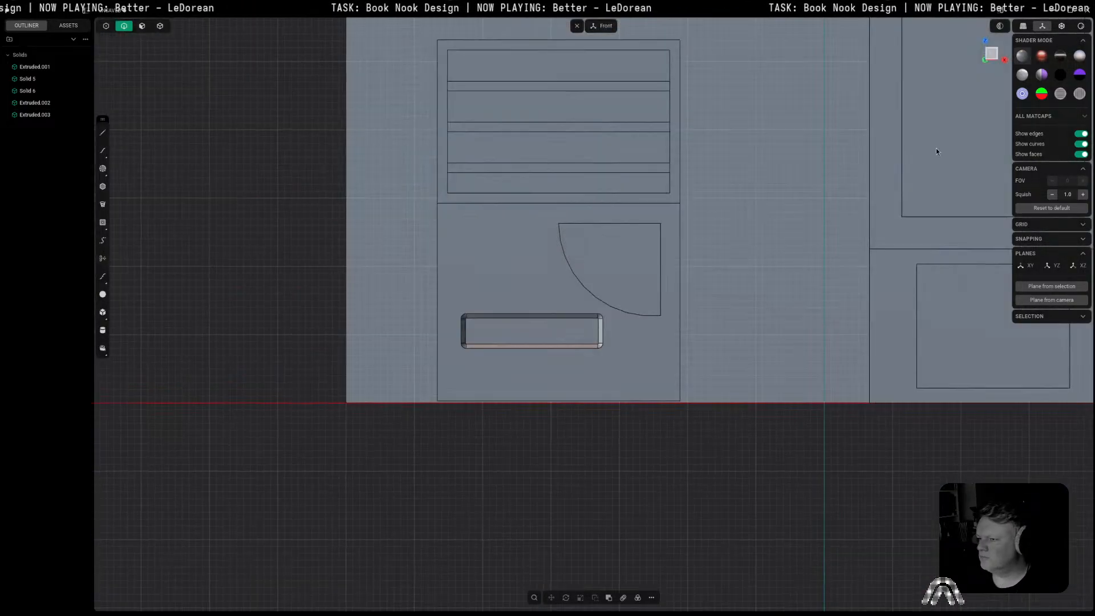
pyautogui.keyDown('shift'); pyautogui.moveTo(793, 364); pyautogui.dragTo(721, 519, button='middle'); pyautogui.keyUp('shift')
pyautogui.keyDown('shift'); pyautogui.moveTo(645, 384); pyautogui.dragTo(646, 334, button='middle'); pyautogui.keyUp('shift')
pyautogui.moveTo(570, 358); pyautogui.dragTo(509, 372, button='middle')
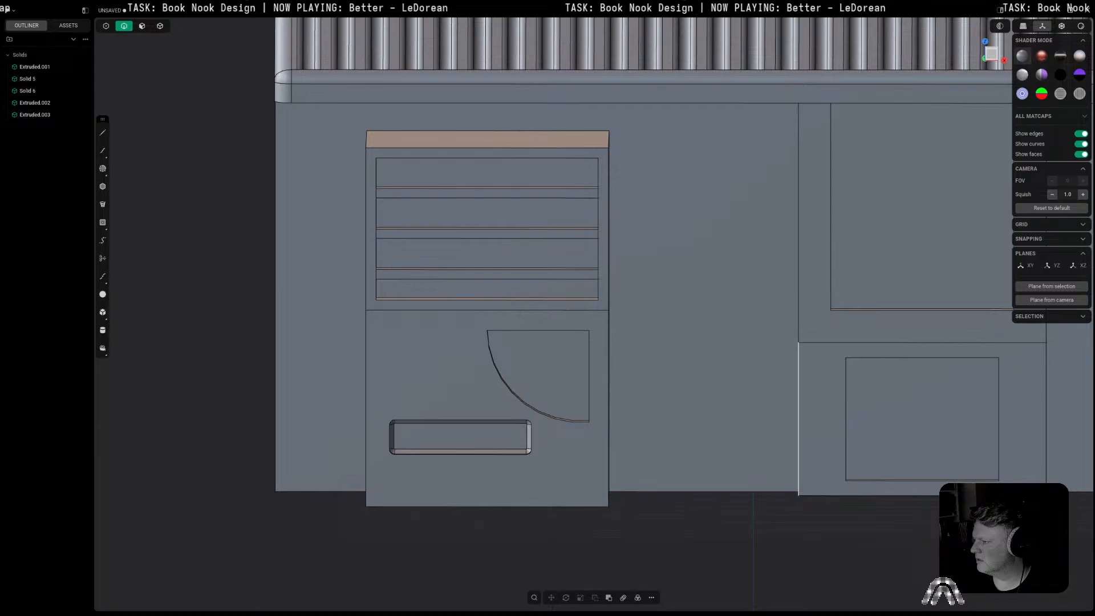
pyautogui.press('3')
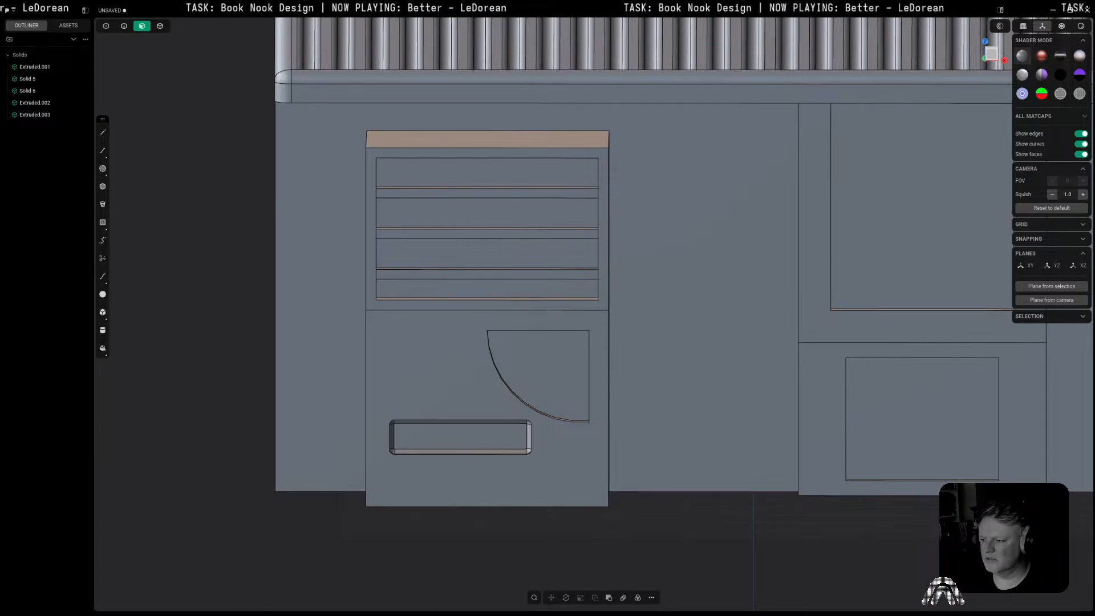
pyautogui.click(556, 359)
pyautogui.press('space')
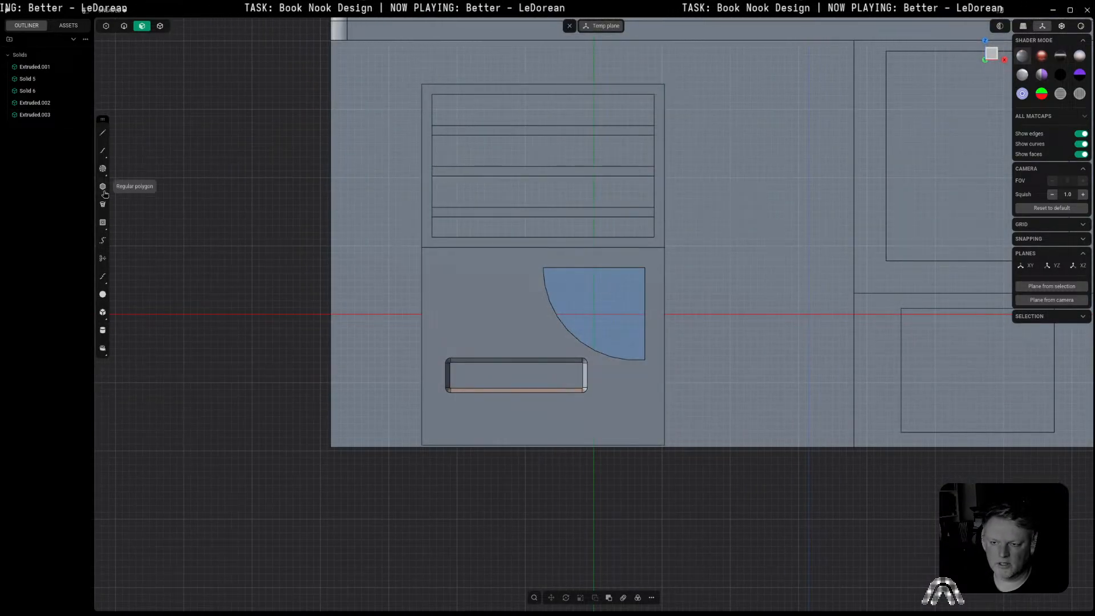
pyautogui.click(102, 221)
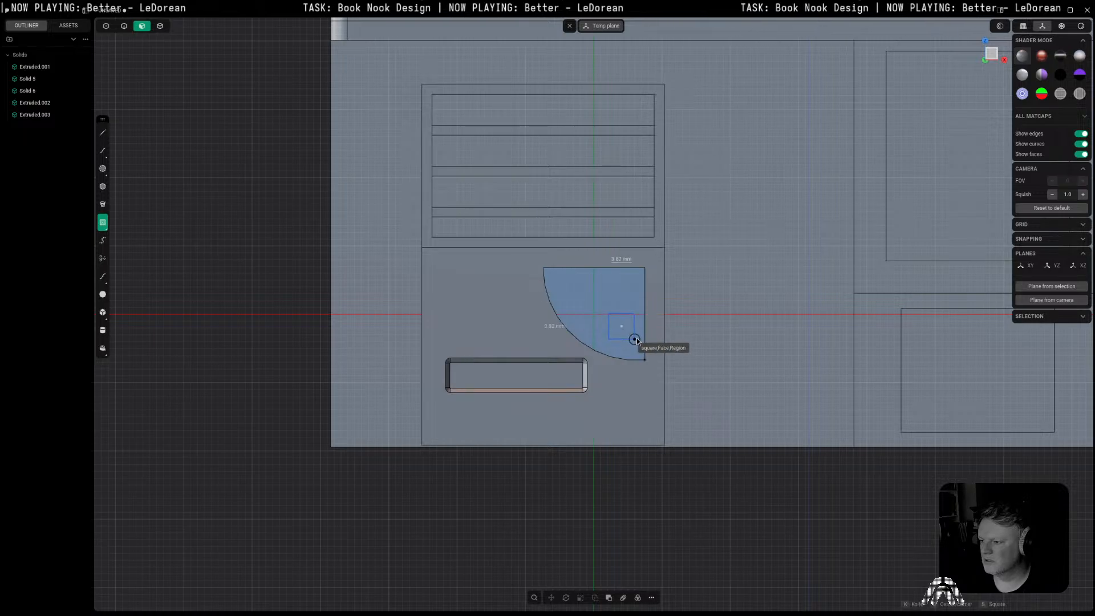
pyautogui.click(636, 340)
pyautogui.press('g')
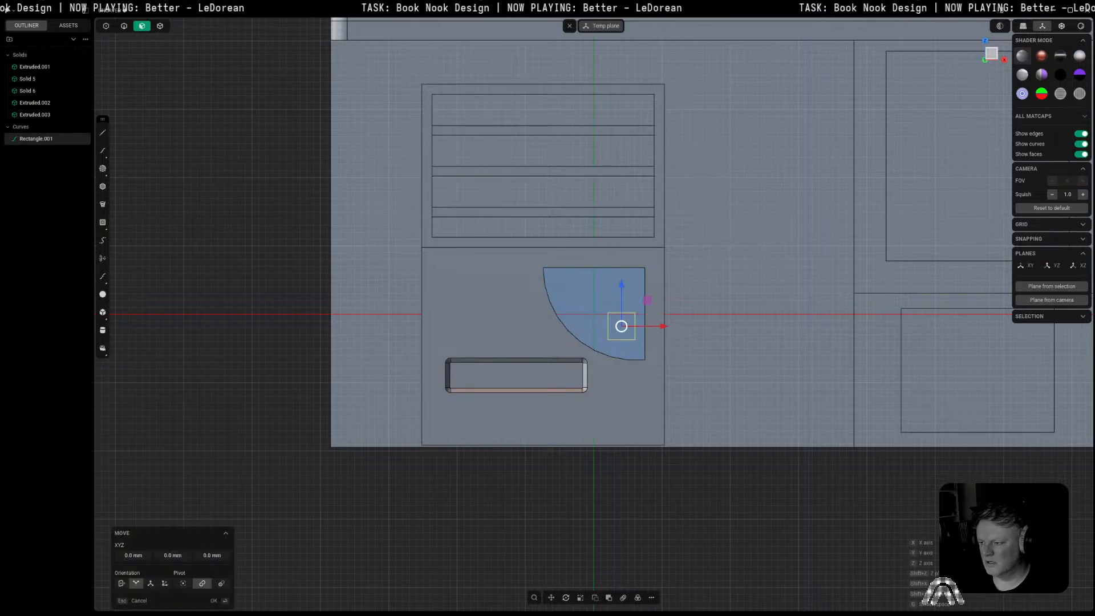
pyautogui.rightClick(639, 348)
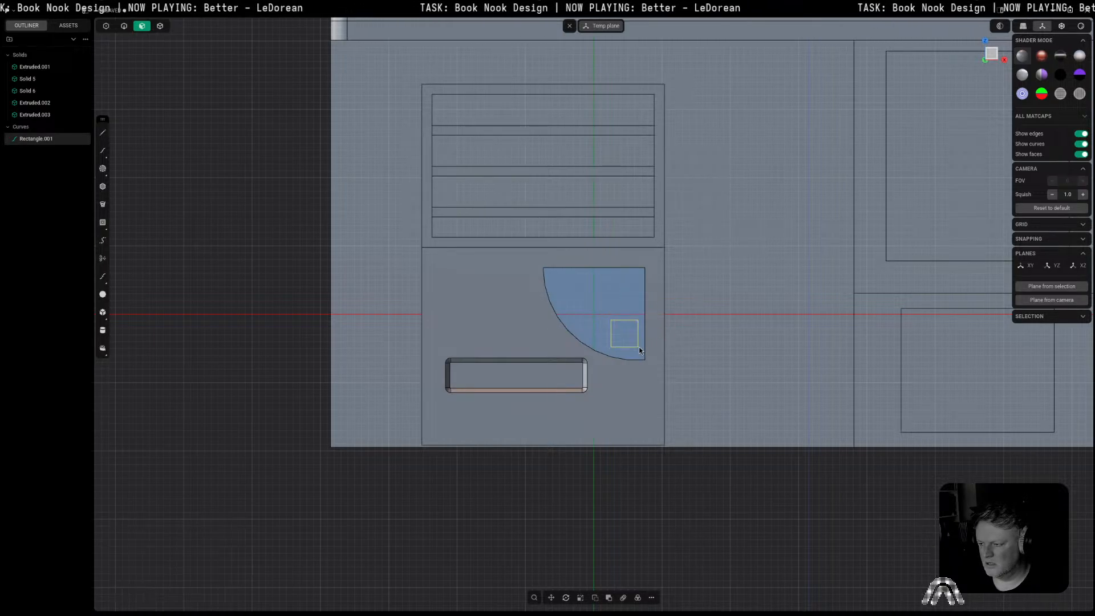
# Step: Imprint the square onto the recess's back face, and move its curve straight up near the recess's upper edge
pyautogui.press('i')
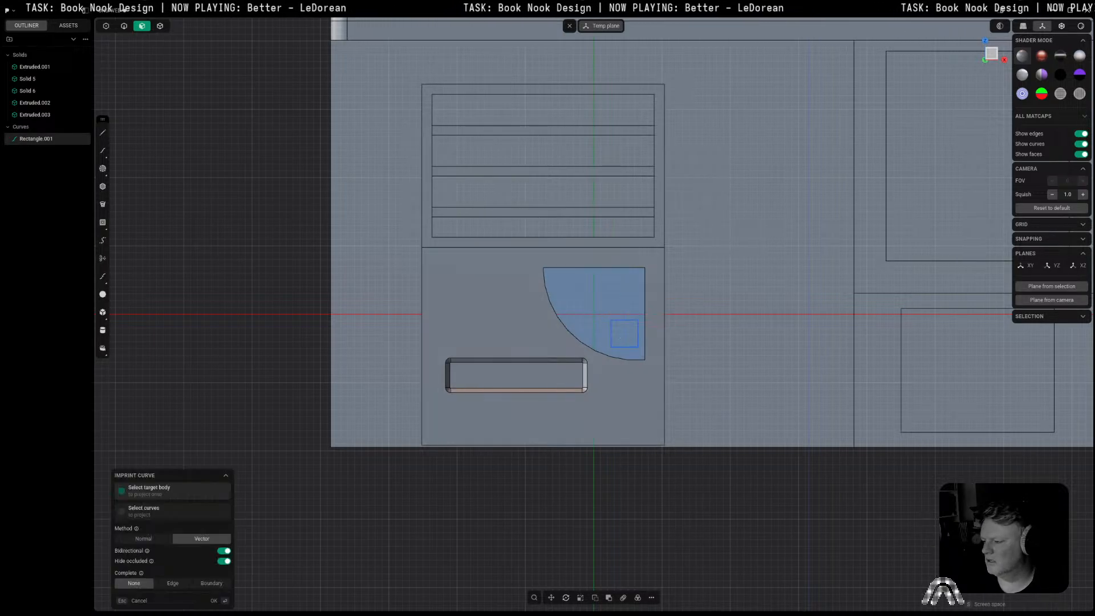
pyautogui.click(631, 296)
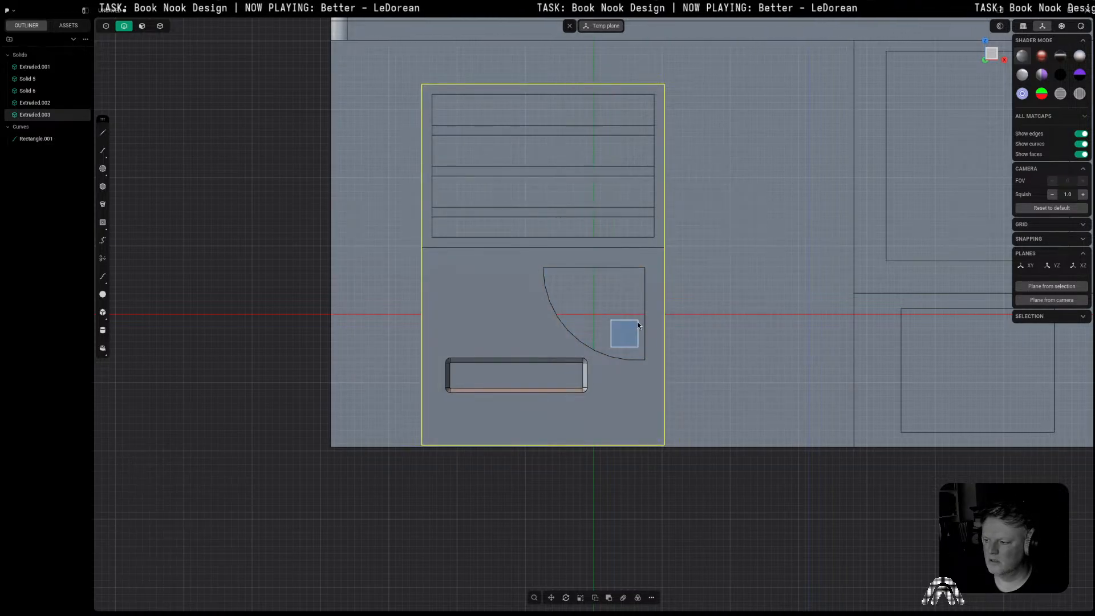
pyautogui.click(638, 324)
pyautogui.press('g')
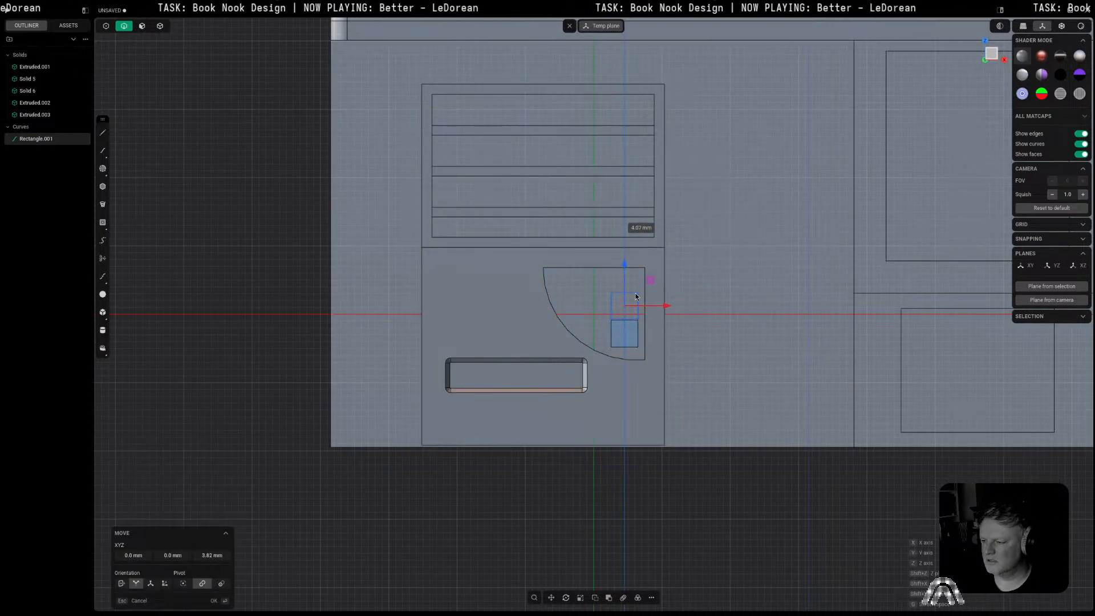
pyautogui.click(635, 281)
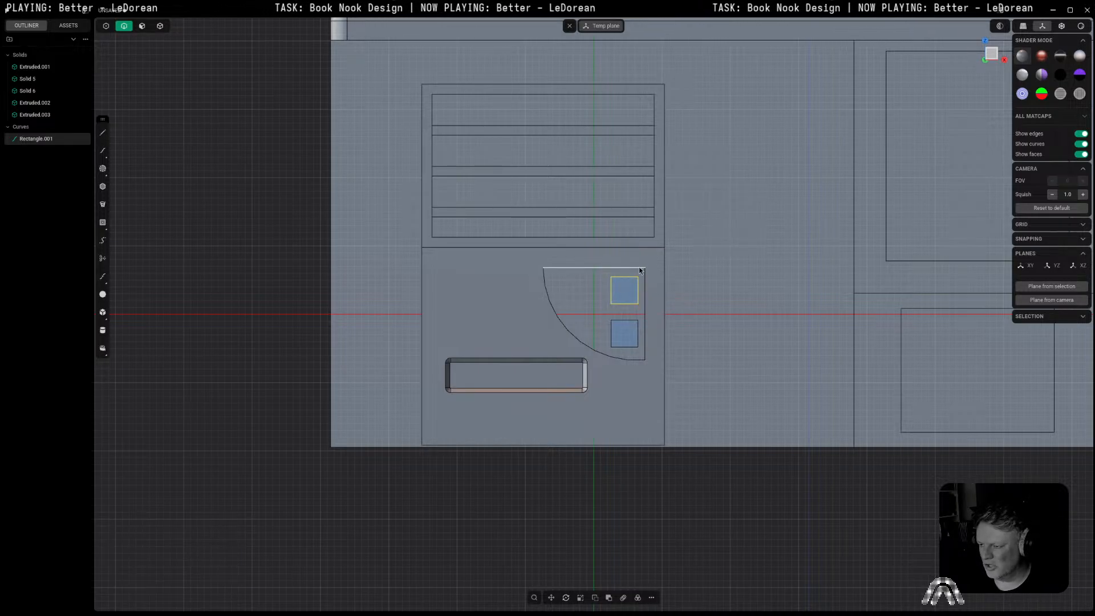
# Step: Scale the upper square curve along the X axis to make a narrow upright rectangle
pyautogui.press('s')
pyautogui.press('x')
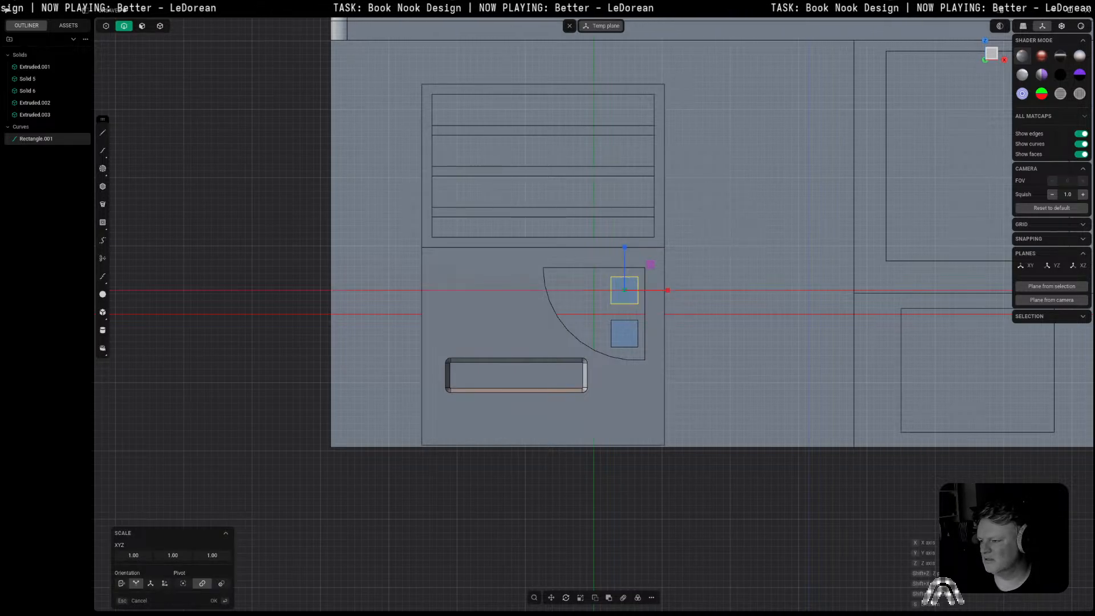
pyautogui.click(683, 282)
# Step: Move the upright rectangle along the X axis until its right edge lines up with the imprinted square below
pyautogui.press('g')
pyautogui.press('x')
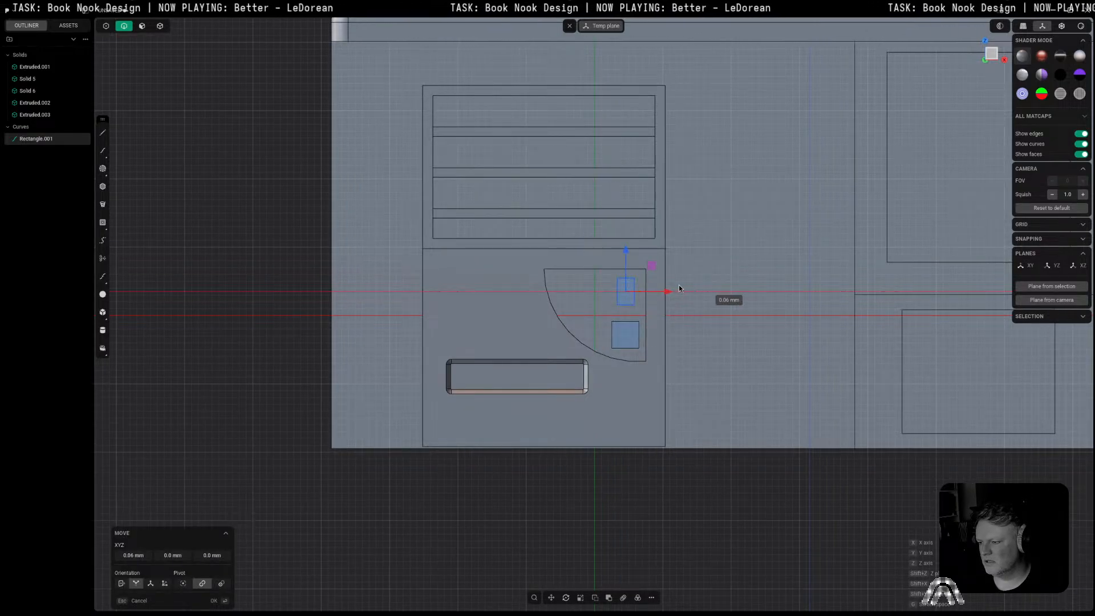
pyautogui.click(682, 287)
pyautogui.press('g')
pyautogui.press('v')
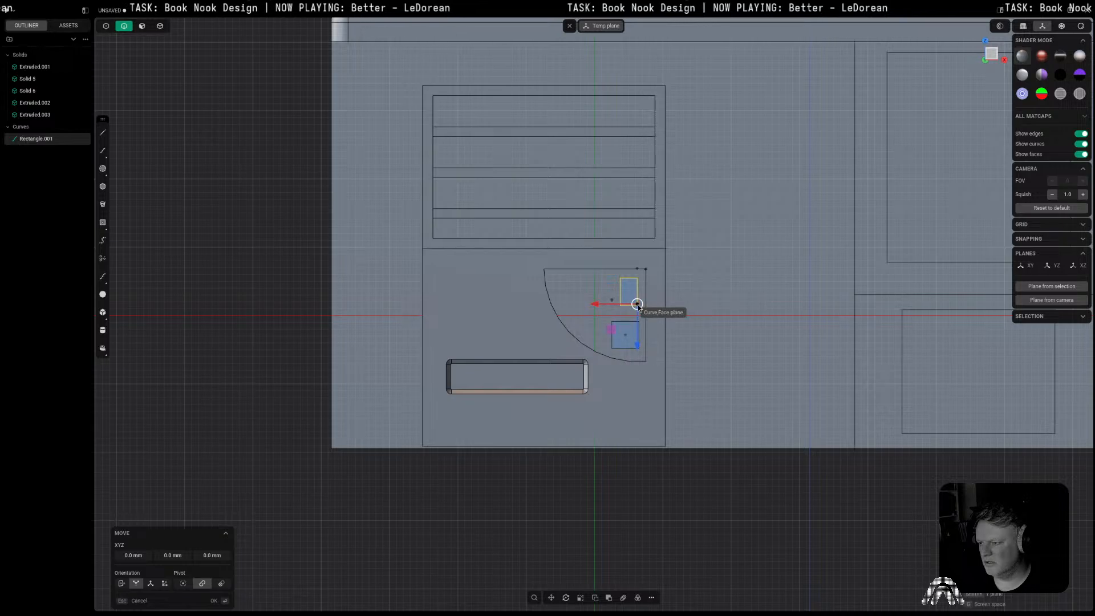
pyautogui.click(637, 292)
pyautogui.press('x')
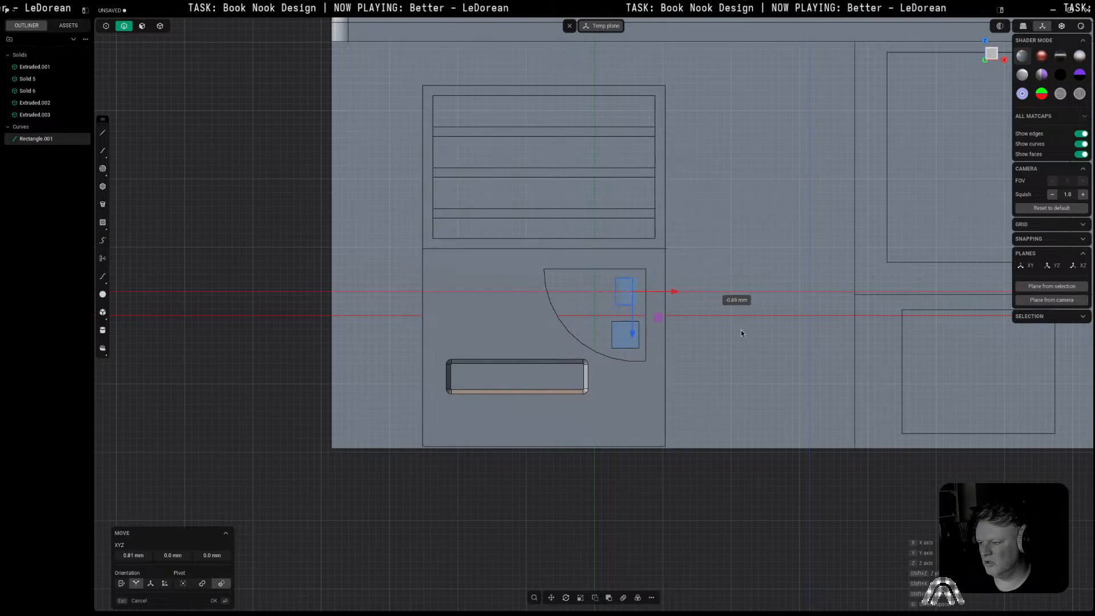
pyautogui.click(639, 337)
# Step: Imprint the upright rectangle onto the recess's back face and delete the leftover curve
pyautogui.hotkey('shift', 'i')
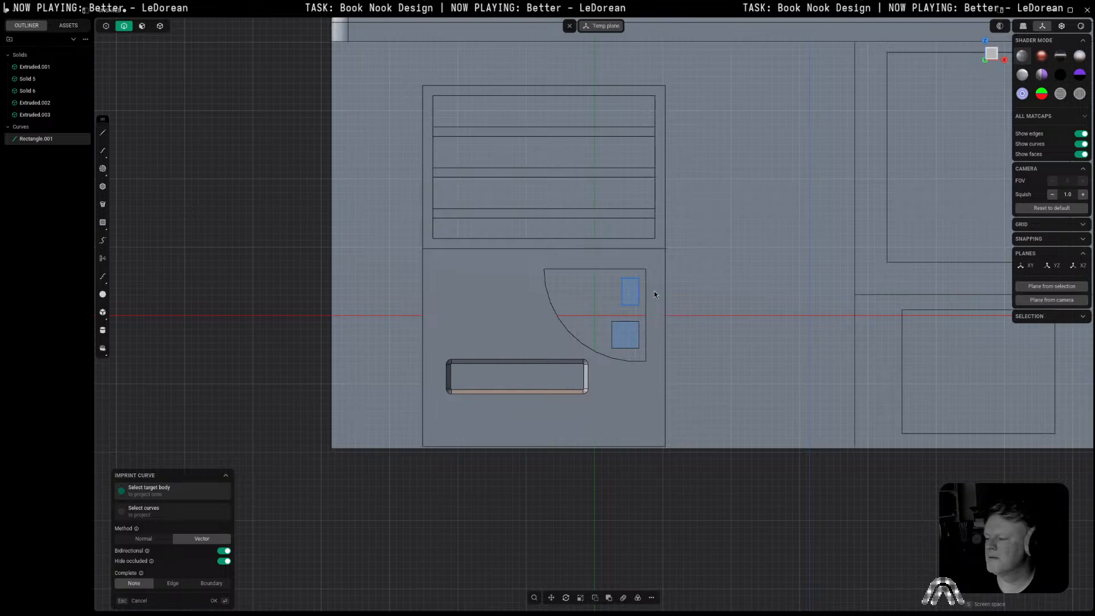
pyautogui.click(591, 288)
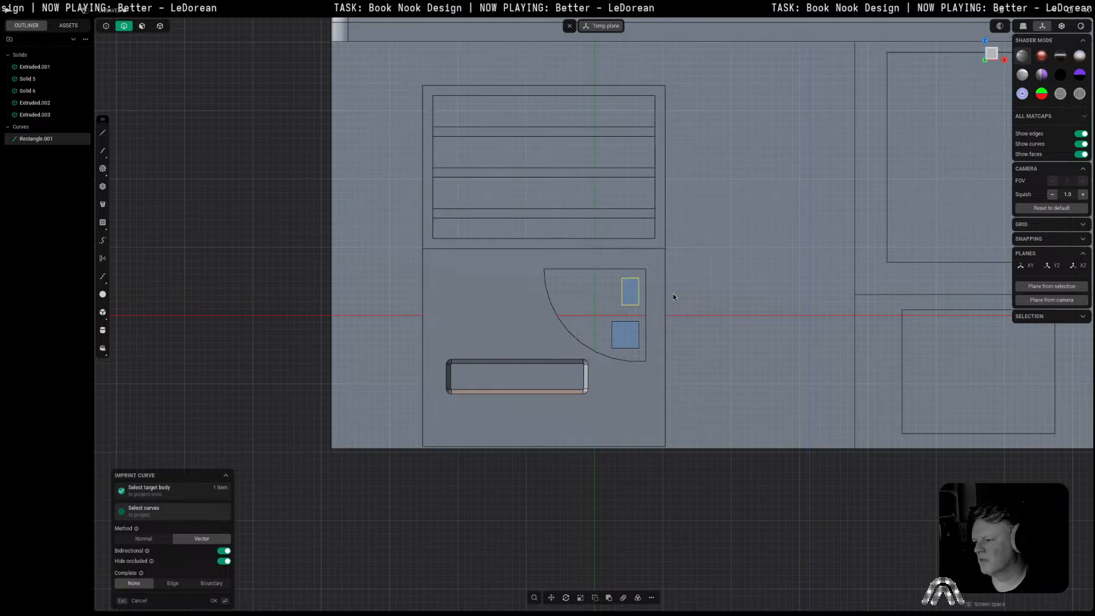
pyautogui.click(629, 304)
pyautogui.press('x')
# Step: Extrude the lower square region outward about 1.81 mm as a separate block in the recess
pyautogui.moveTo(663, 329); pyautogui.dragTo(643, 340, button='middle')
pyautogui.scroll(3, 642, 340)
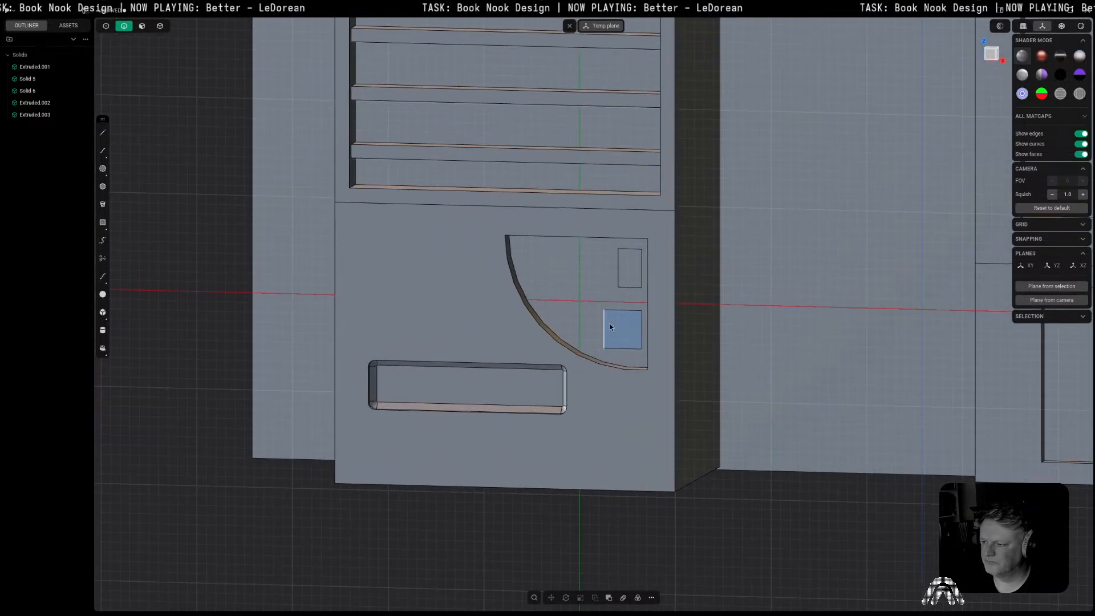
pyautogui.click(610, 327)
pyautogui.press('e')
pyautogui.moveTo(619, 336); pyautogui.dragTo(714, 337, button='middle')
pyautogui.moveTo(699, 336); pyautogui.dragTo(697, 337)
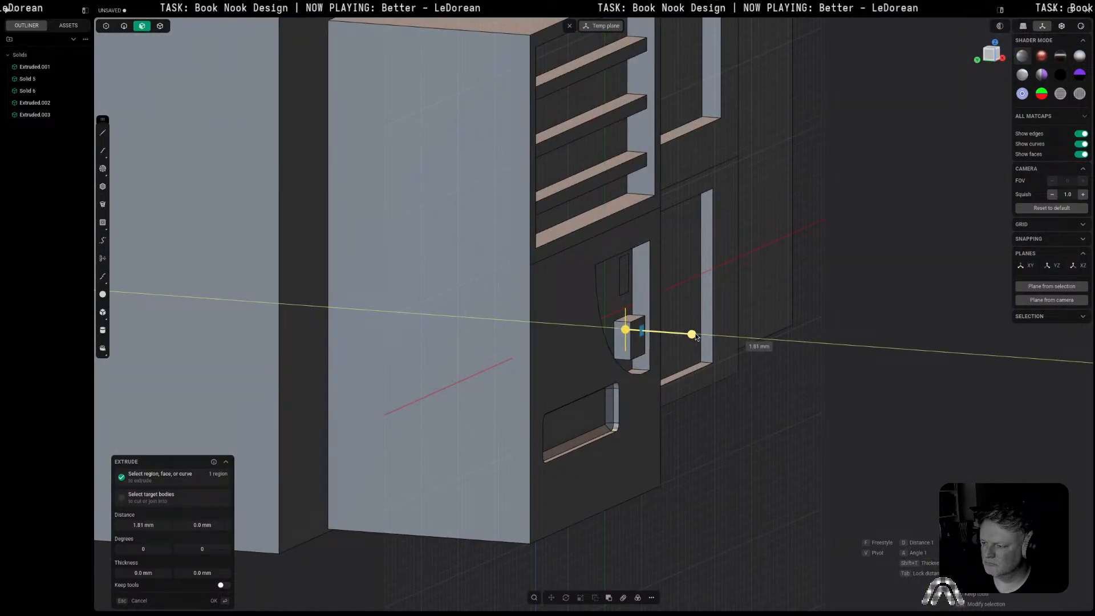
pyautogui.press('Return')
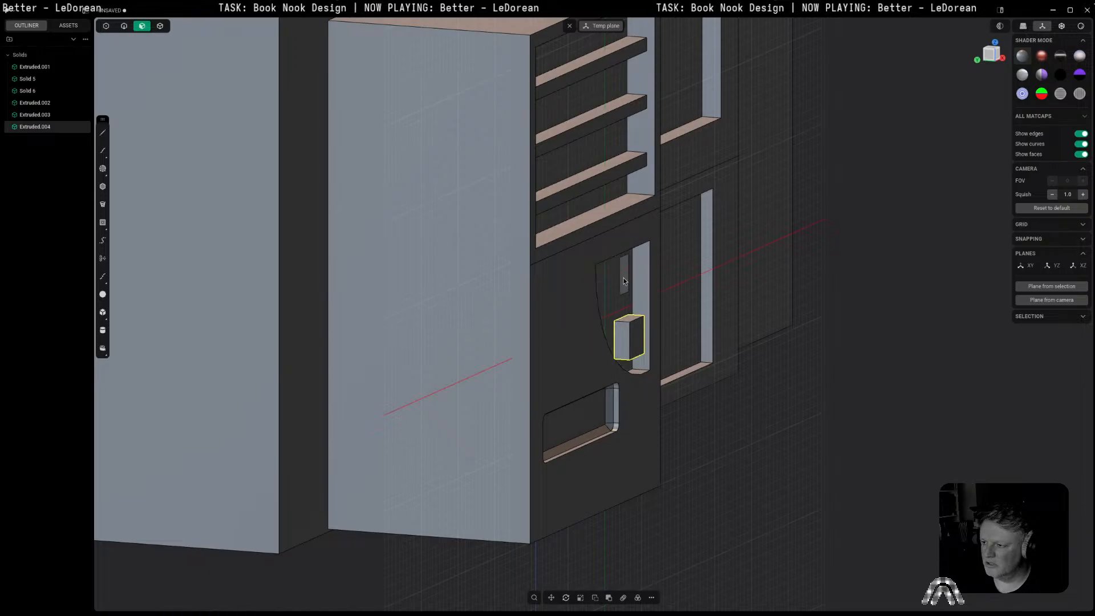
# Step: Push the upper rectangle face outward about 0.43 mm to form a raised panel
pyautogui.click(624, 281)
pyautogui.moveTo(660, 281); pyautogui.dragTo(663, 283)
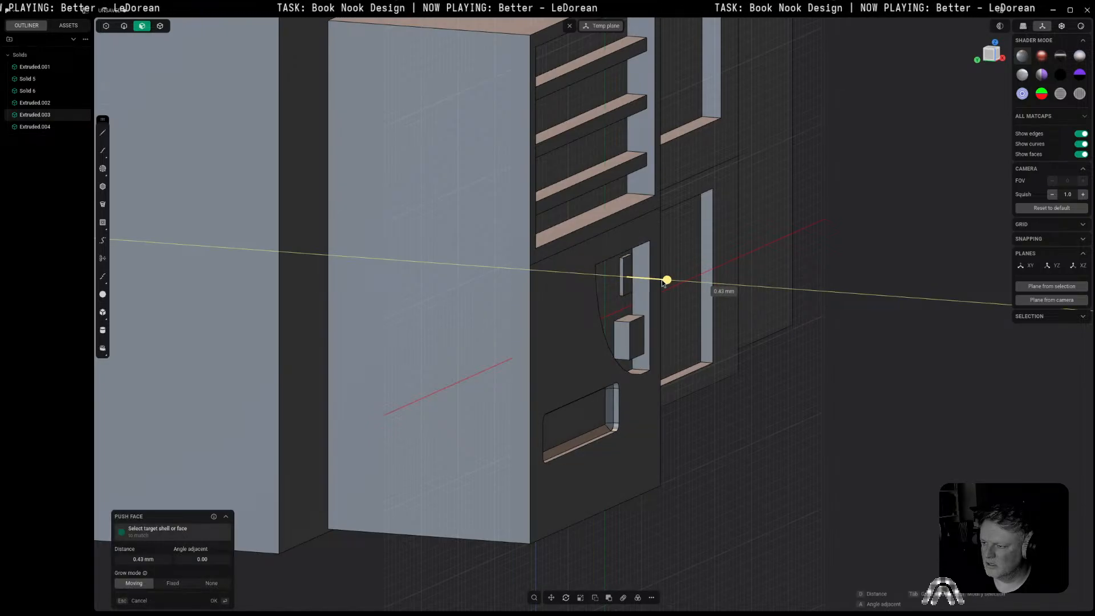
pyautogui.press('Return')
pyautogui.moveTo(700, 326); pyautogui.dragTo(992, 102, button='middle')
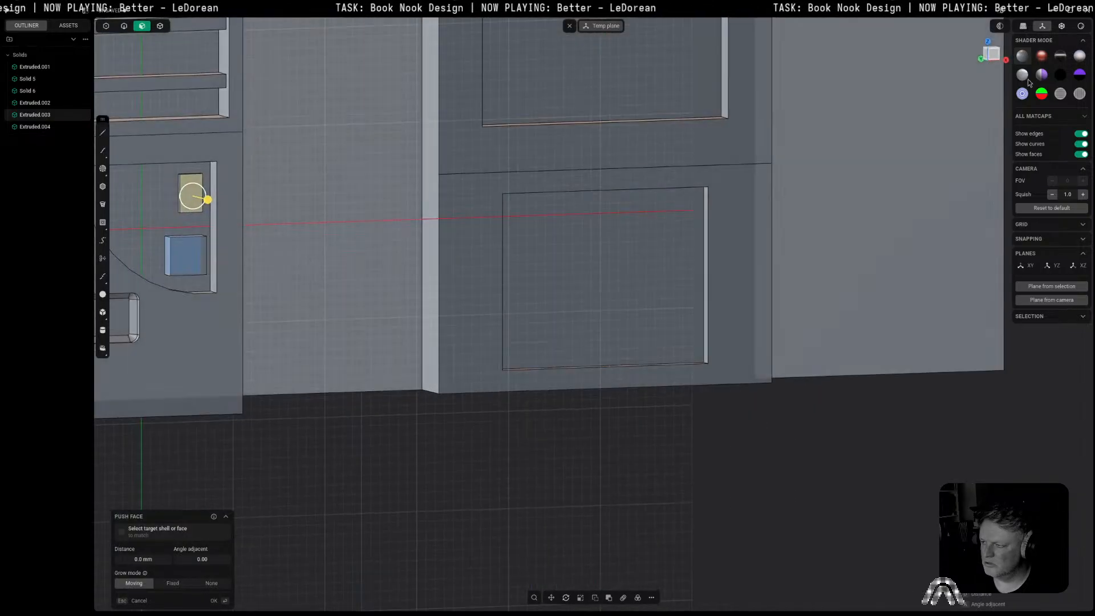
pyautogui.click(991, 54)
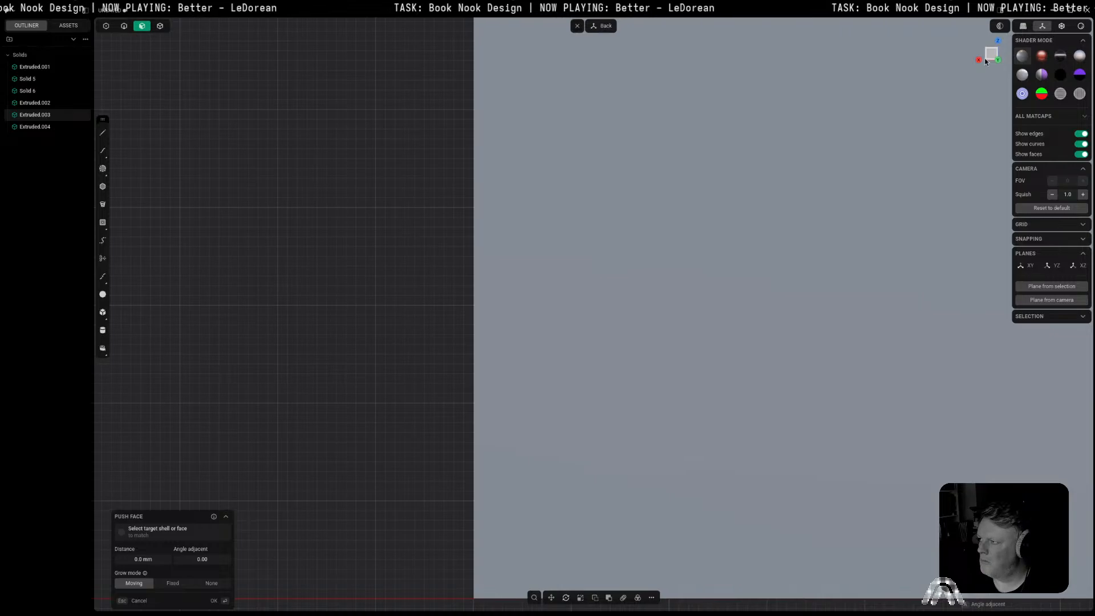
pyautogui.click(985, 63)
pyautogui.scroll(-4, 816, 210)
pyautogui.keyDown('shift'); pyautogui.moveTo(655, 346); pyautogui.dragTo(941, 327, button='middle'); pyautogui.keyUp('shift')
pyautogui.scroll(4, 542, 300)
pyautogui.click(692, 275)
pyautogui.scroll(5, 593, 284)
pyautogui.moveTo(593, 288); pyautogui.dragTo(526, 294, button='middle')
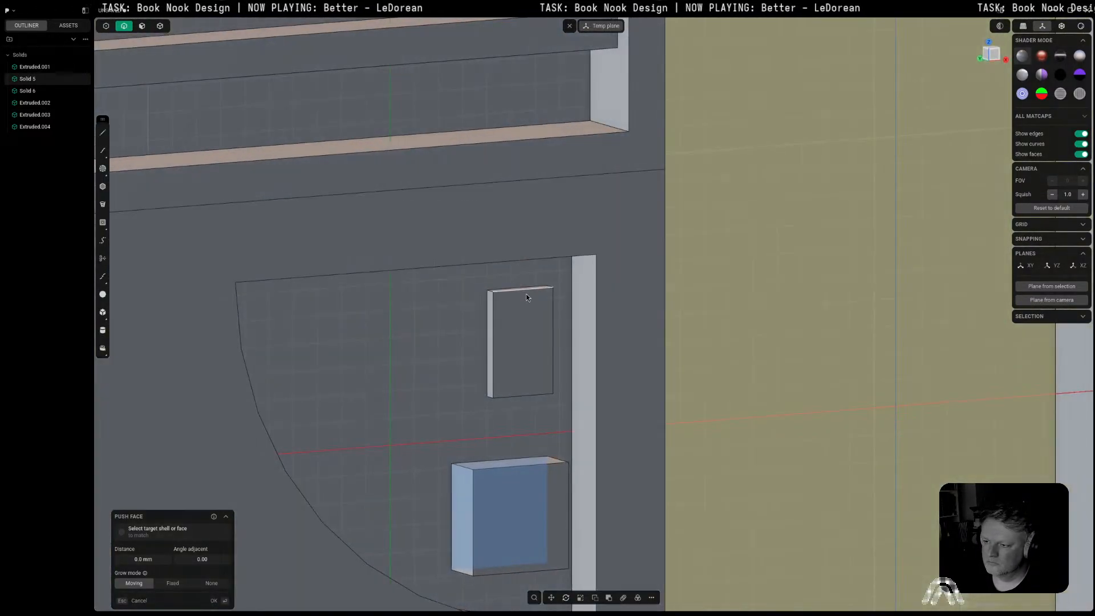
pyautogui.click(492, 292)
pyautogui.click(489, 400)
pyautogui.moveTo(490, 400); pyautogui.dragTo(568, 403, button='middle')
pyautogui.click(559, 396)
pyautogui.click(556, 295)
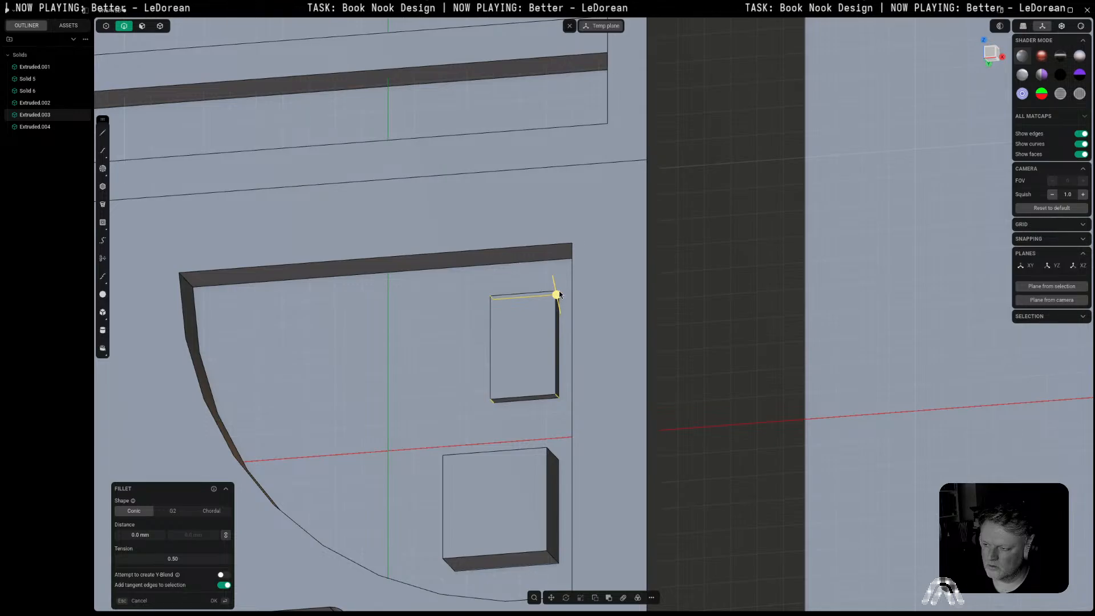
pyautogui.press('Escape')
# Step: Fillet the four corner edges of the upper raised panel in the recess
pyautogui.click(558, 399)
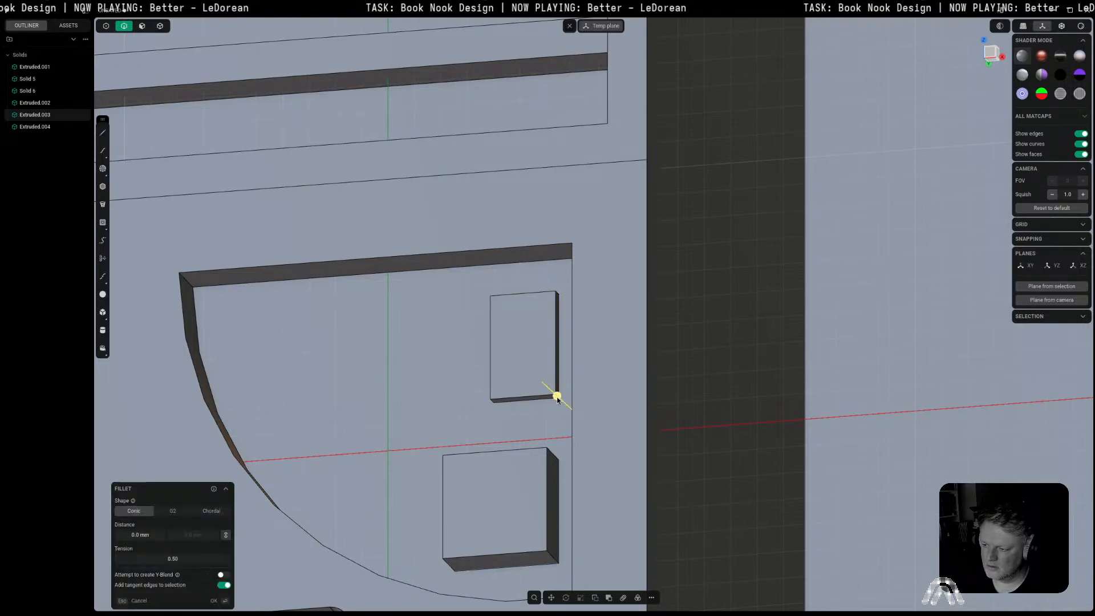
pyautogui.click(494, 401)
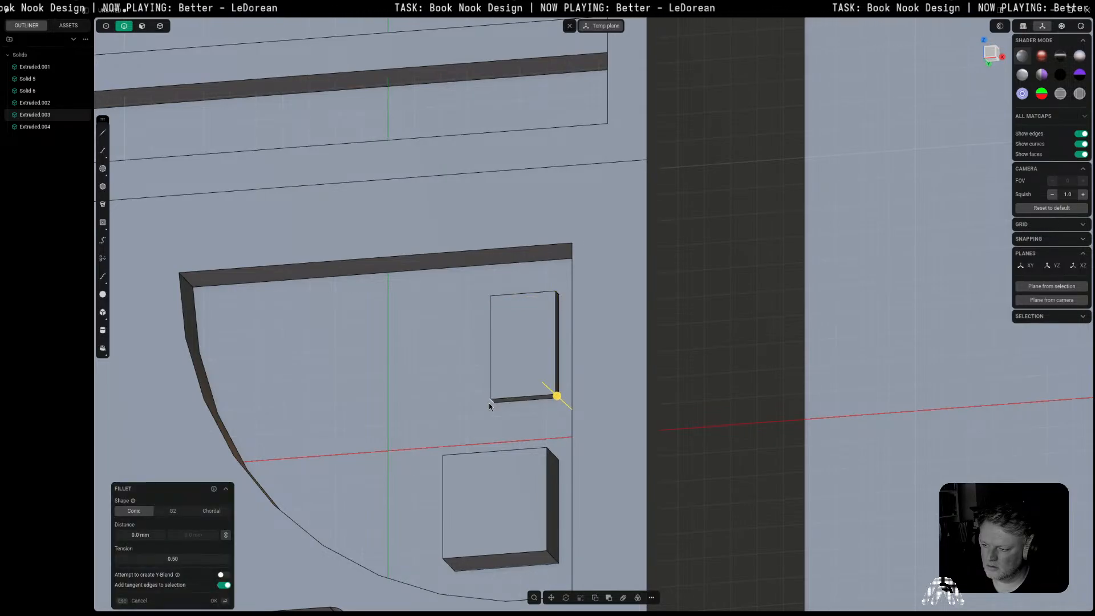
pyautogui.click(492, 297)
pyautogui.moveTo(492, 297); pyautogui.dragTo(563, 289)
pyautogui.press('Return')
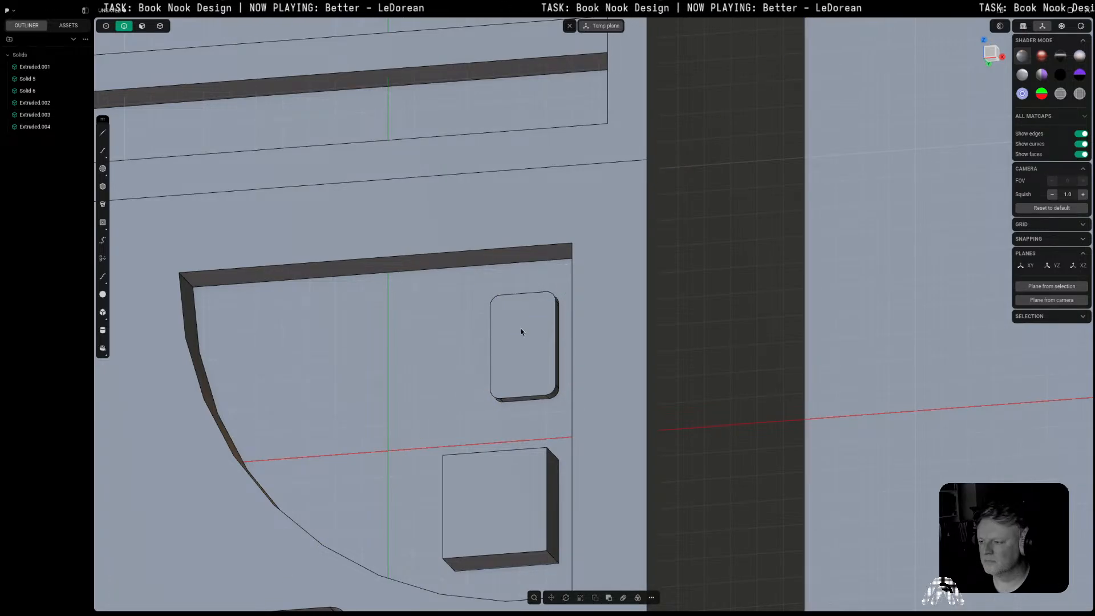
# Step: Align the construction plane and the view to the rounded panel's front face
pyautogui.press('3')
pyautogui.click(518, 329)
pyautogui.press('space')
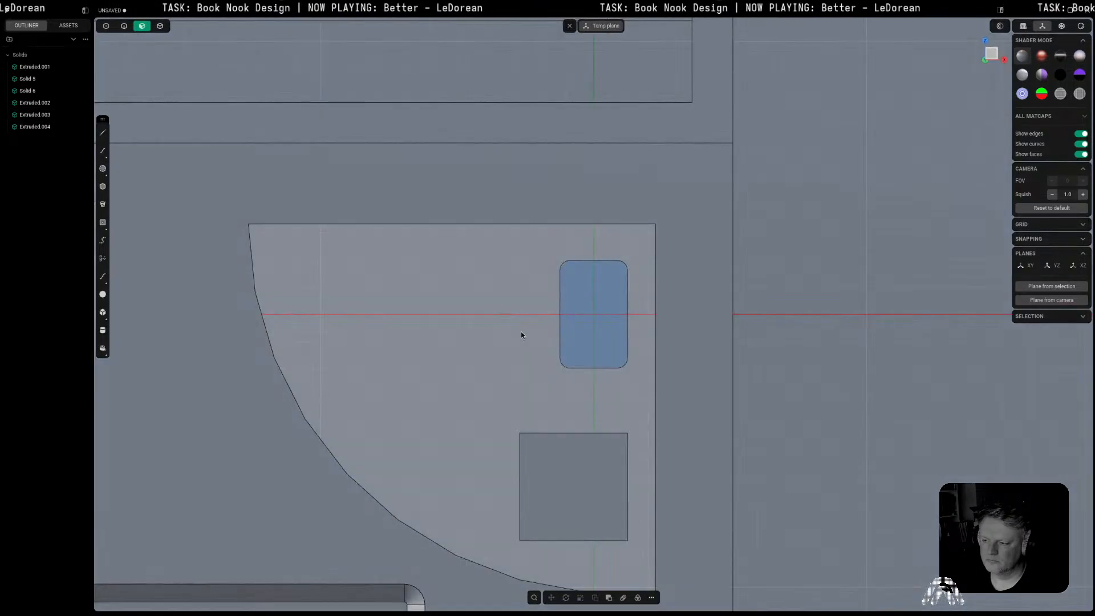
pyautogui.click(625, 327)
pyautogui.press('Escape')
pyautogui.click(587, 289)
pyautogui.press('o')
pyautogui.press('Escape')
pyautogui.click(646, 307)
pyautogui.press('Escape')
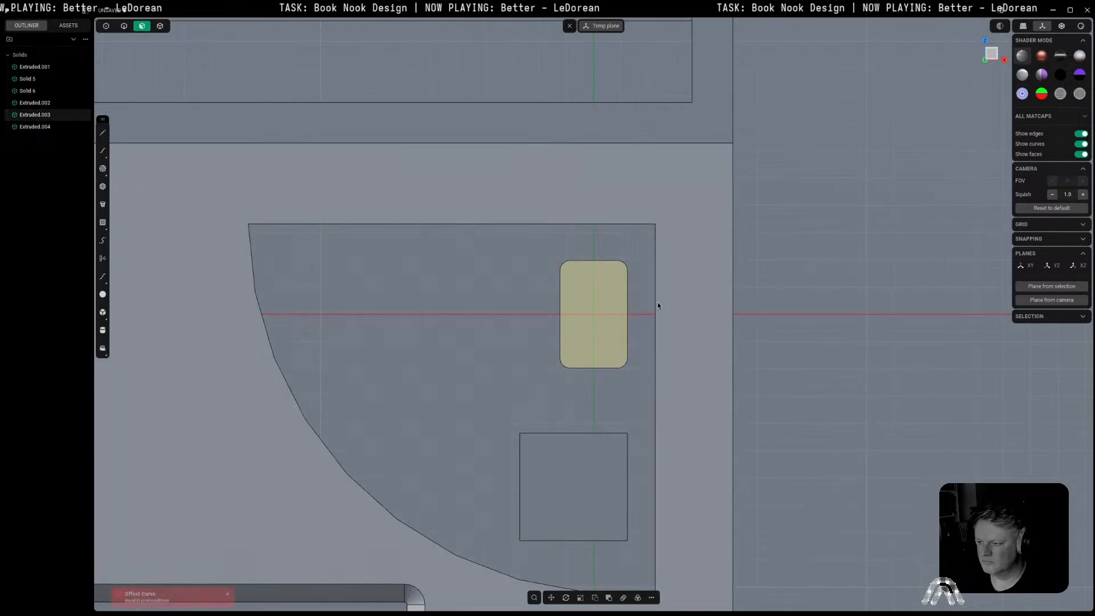
# Step: Offset the rounded panel's front face inward about 0.18 mm to create a thin rim
pyautogui.scroll(-3, 676, 284)
pyautogui.click(637, 288)
pyautogui.press('o')
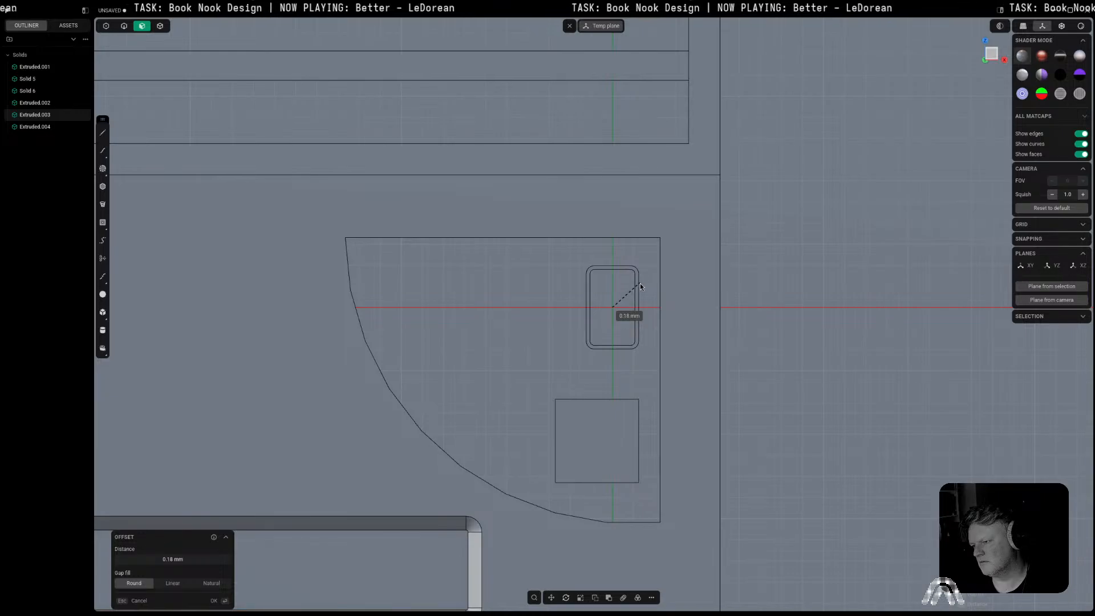
pyautogui.click(641, 282)
pyautogui.rightClick(640, 282)
# Step: Push the panel's rim face slightly inward so the inner rectangle stands proud of it
pyautogui.moveTo(640, 283); pyautogui.dragTo(692, 295, button='middle')
pyautogui.scroll(3, 693, 294)
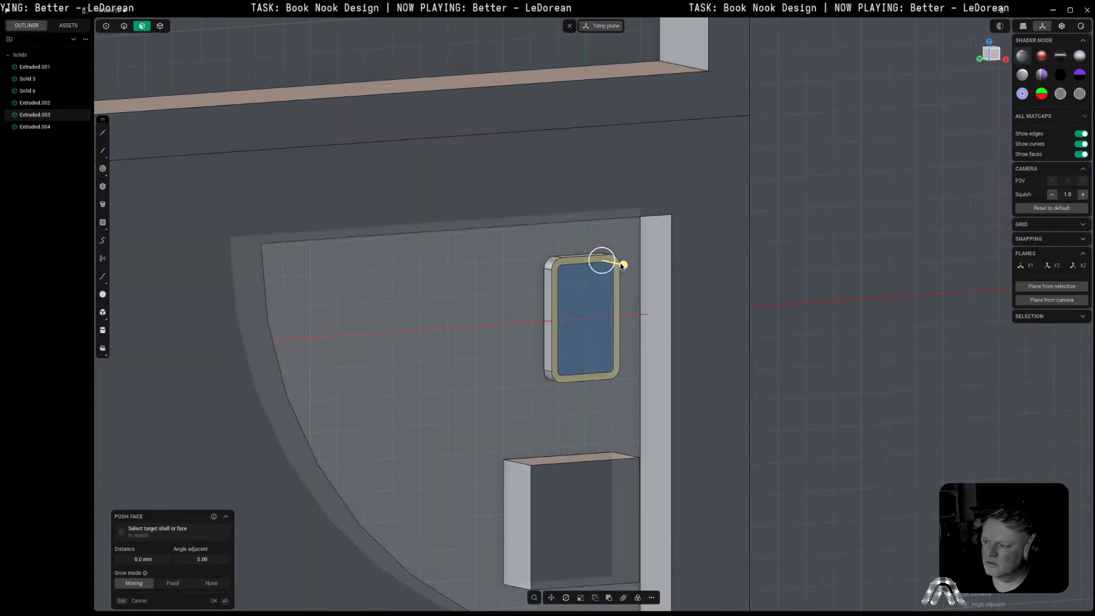
pyautogui.click(619, 269)
pyautogui.rightClick(619, 269)
pyautogui.click(553, 307)
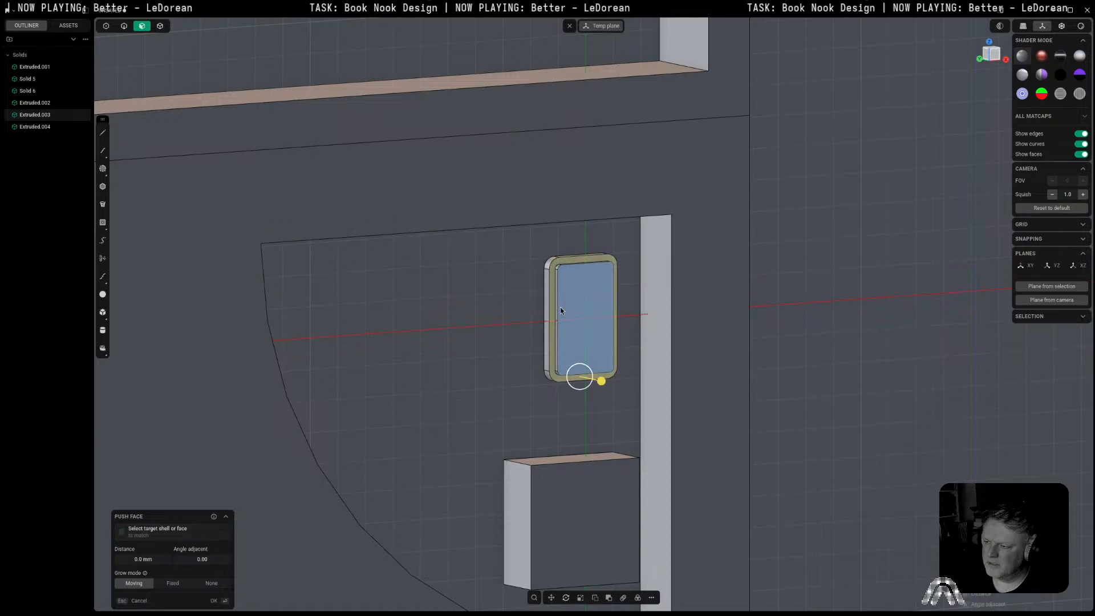
# Step: Select the front face of the lower square block and set the selection to edges
pyautogui.scroll(4, 560, 305)
pyautogui.scroll(4, 565, 292)
pyautogui.moveTo(526, 207); pyautogui.dragTo(561, 199, button='middle')
pyautogui.scroll(-5, 599, 236)
pyautogui.moveTo(611, 282); pyautogui.dragTo(714, 303, button='middle')
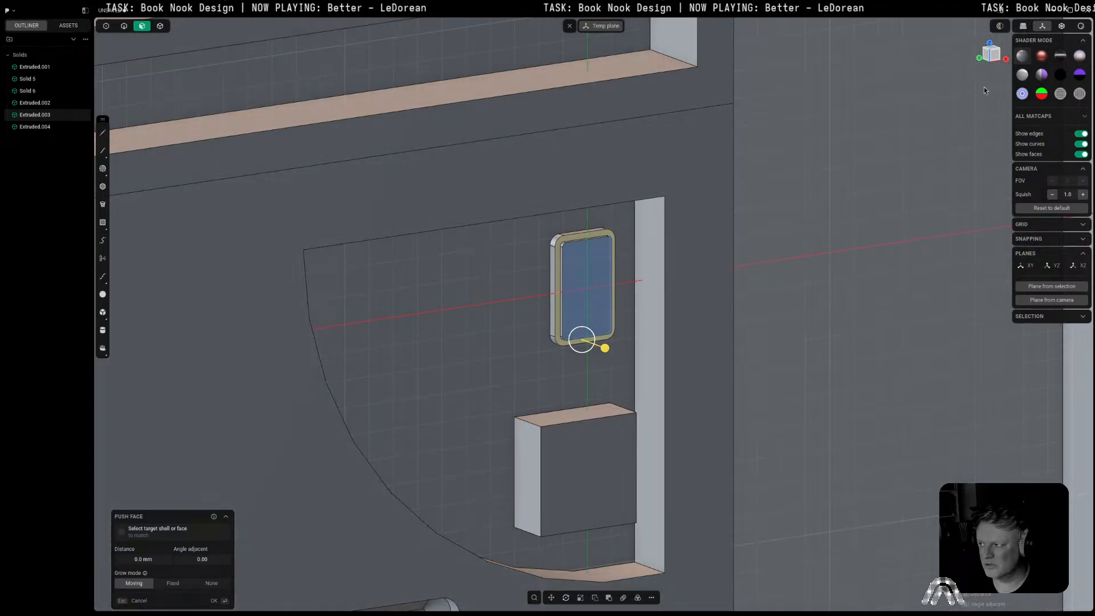
pyautogui.click(999, 61)
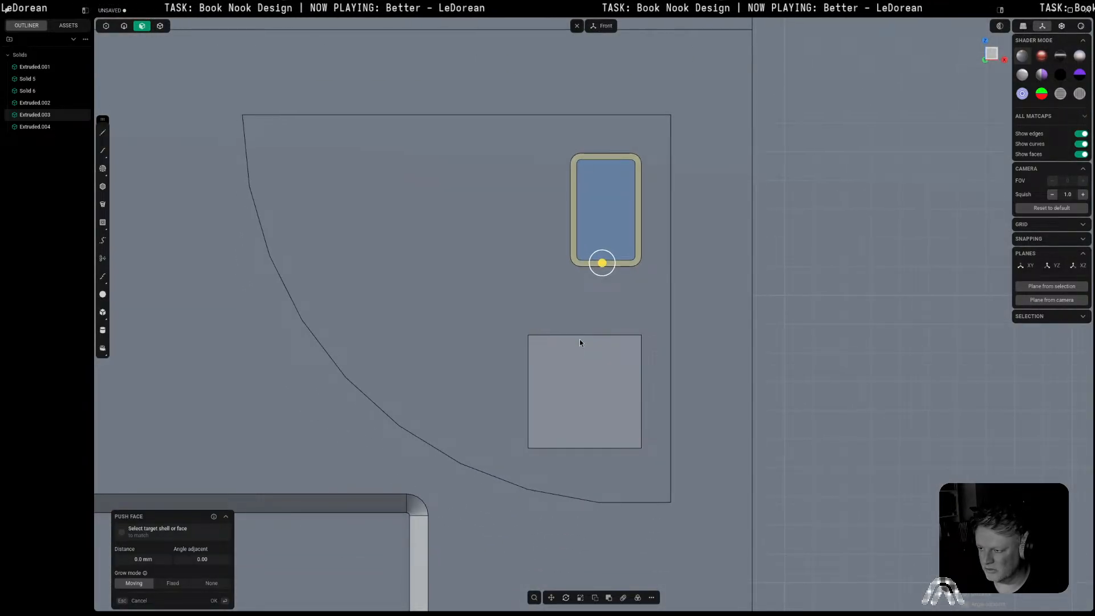
pyautogui.click(573, 344)
pyautogui.moveTo(573, 343); pyautogui.dragTo(601, 361, button='middle')
pyautogui.press('2')
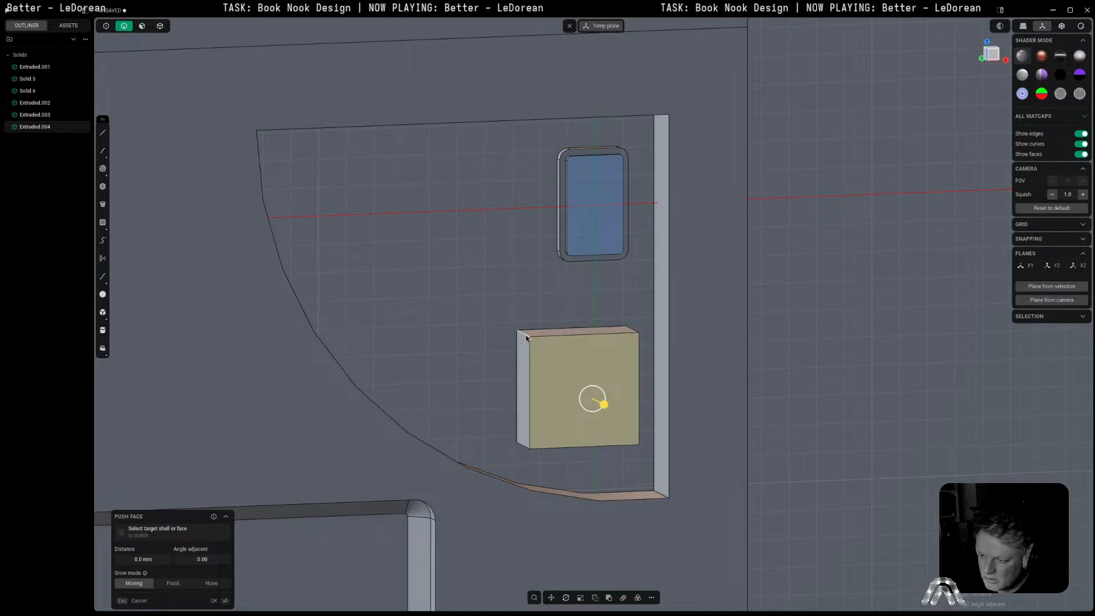
# Step: Fillet the four corner edges of the square block in the machine's curved recess by a small radius
pyautogui.click(526, 335)
pyautogui.press('f')
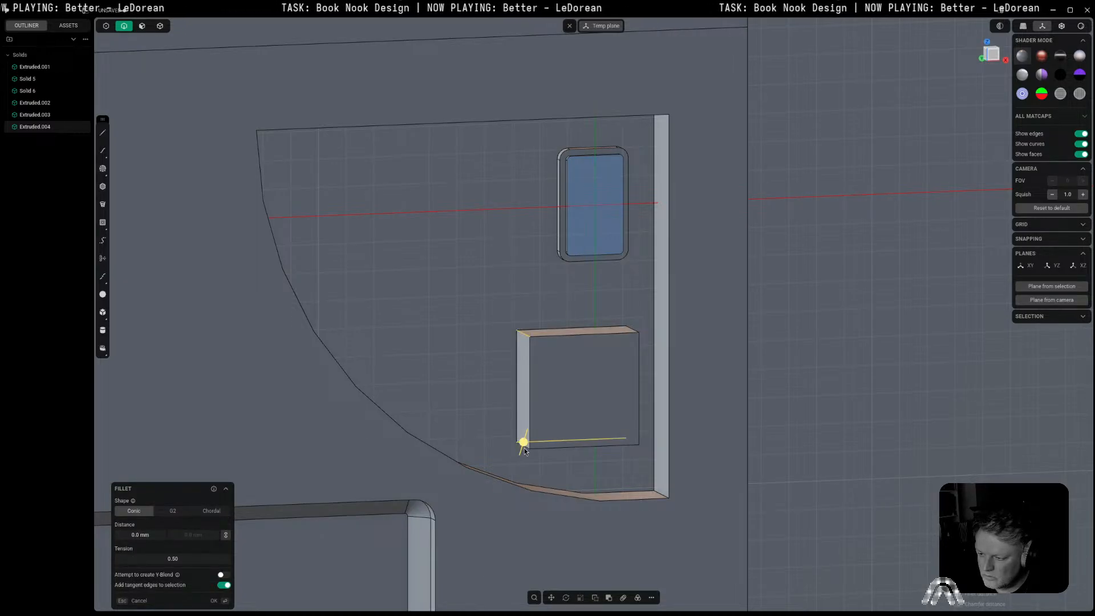
pyautogui.scroll(5, 528, 447)
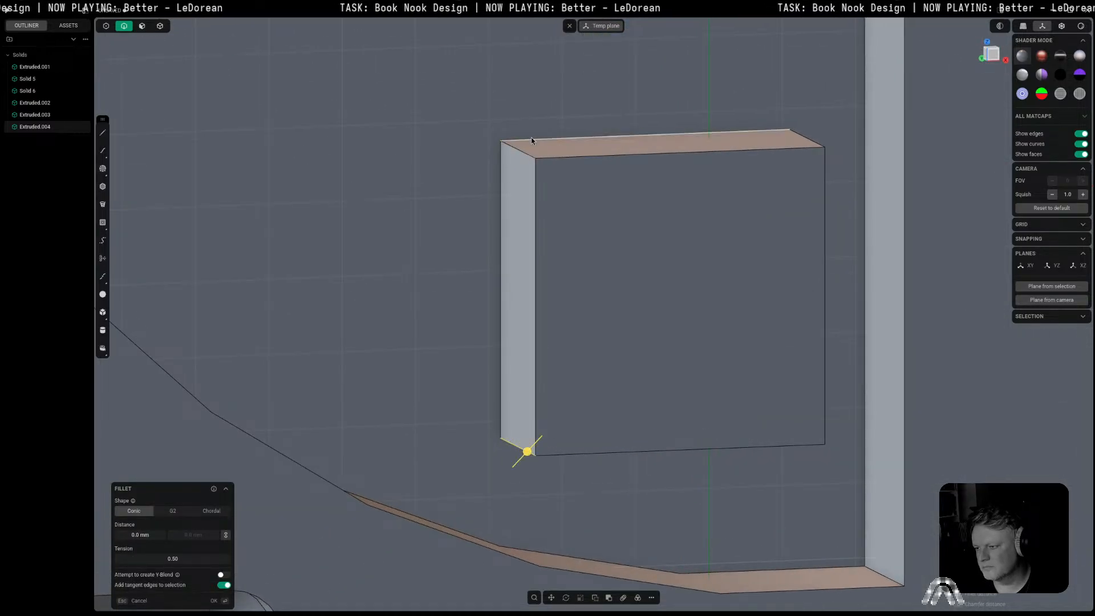
pyautogui.click(521, 446)
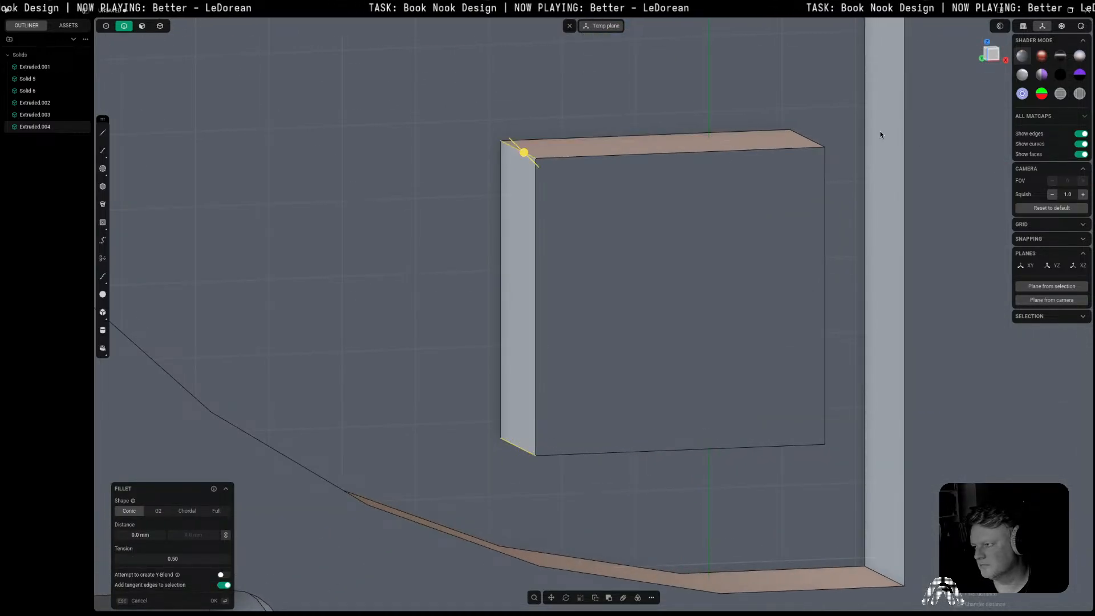
pyautogui.click(810, 142)
pyautogui.click(807, 440)
pyautogui.moveTo(807, 437)
pyautogui.mouseDown()
pyautogui.moveTo(797, 428)
pyautogui.moveTo(819, 444)
pyautogui.mouseUp()
pyautogui.rightClick(824, 443)
pyautogui.moveTo(824, 443); pyautogui.dragTo(785, 423, button='middle')
# Step: Union the filleted square block with the machine body behind it
pyautogui.scroll(-4, 734, 337)
pyautogui.moveTo(734, 334); pyautogui.dragTo(779, 370, button='middle')
pyautogui.press('q')
pyautogui.click(628, 214)
pyautogui.press('q')
pyautogui.press('Return')
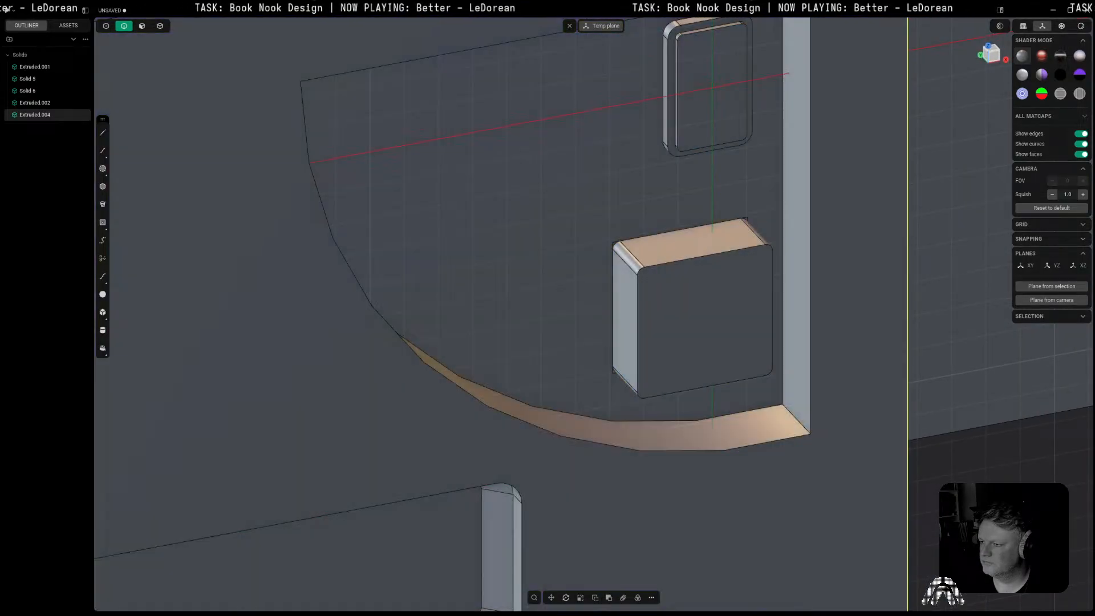
# Step: Split the block's front face horizontally at 0.50 with an isoparam, and split its lower half vertically at about 0.88
pyautogui.scroll(-3, 696, 267)
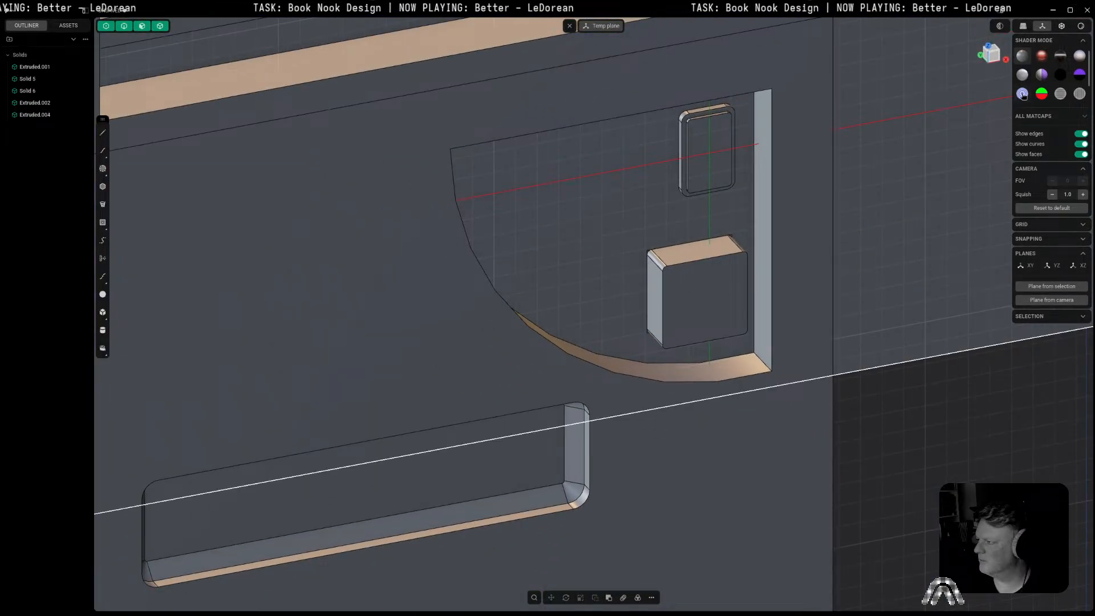
pyautogui.moveTo(744, 318); pyautogui.dragTo(786, 339, button='middle')
pyautogui.scroll(-2, 786, 339)
pyautogui.press('3')
pyautogui.click(715, 312)
pyautogui.moveTo(750, 332); pyautogui.dragTo(738, 325)
pyautogui.press('KP_1')
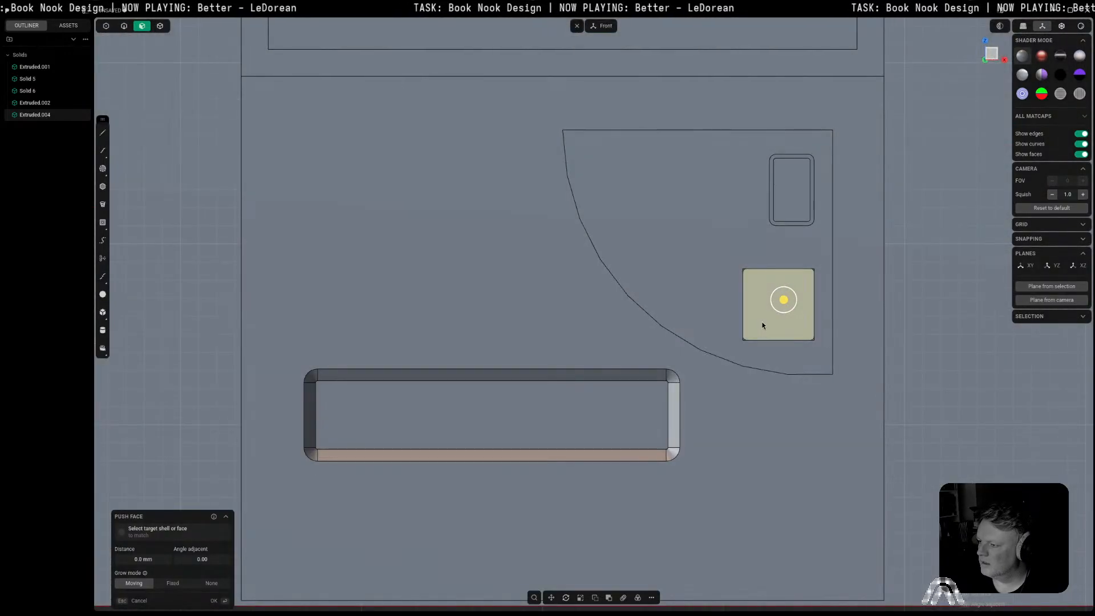
pyautogui.click(762, 321)
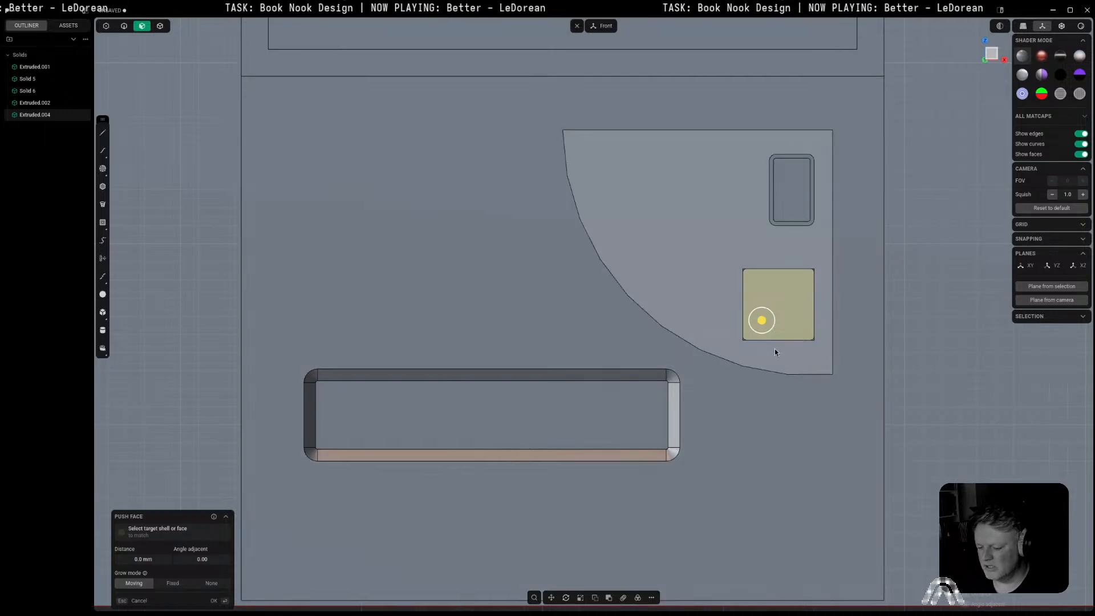
pyautogui.hotkey('ctrl', 'r')
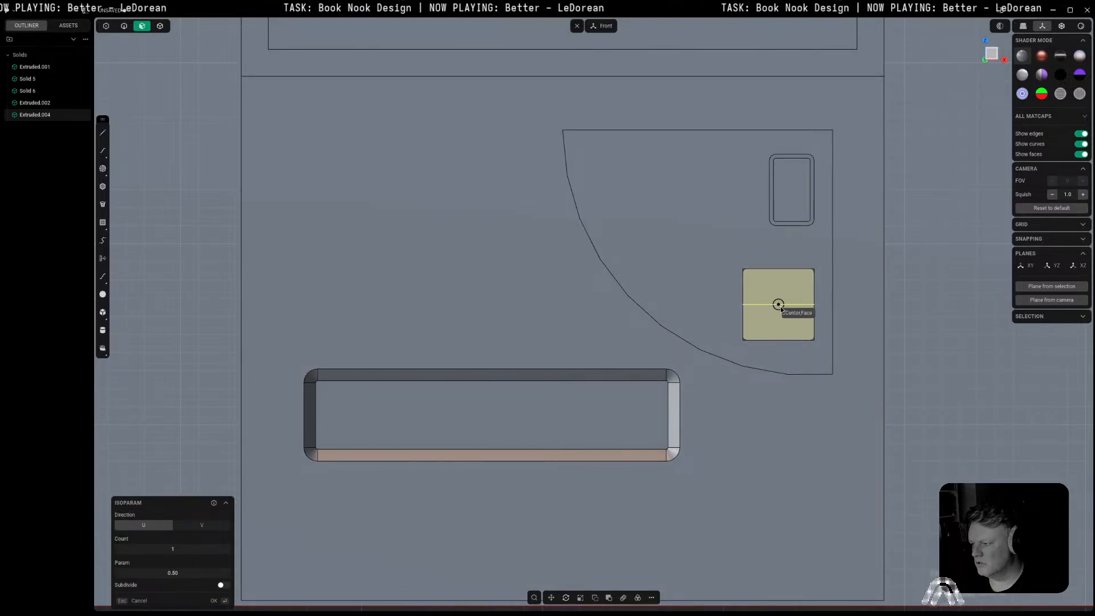
pyautogui.click(797, 304)
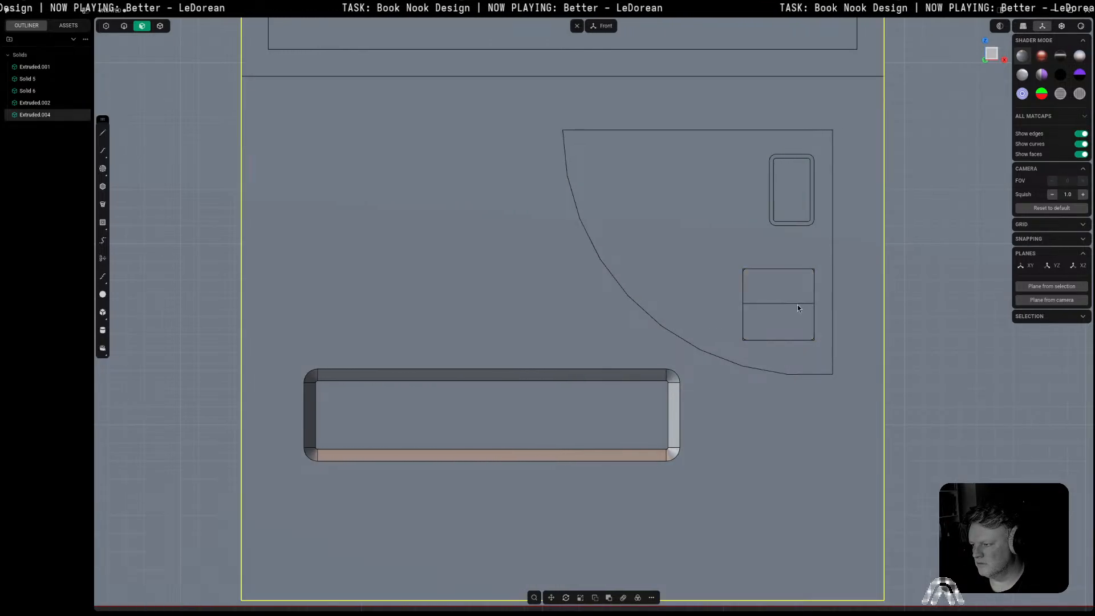
pyautogui.press('v')
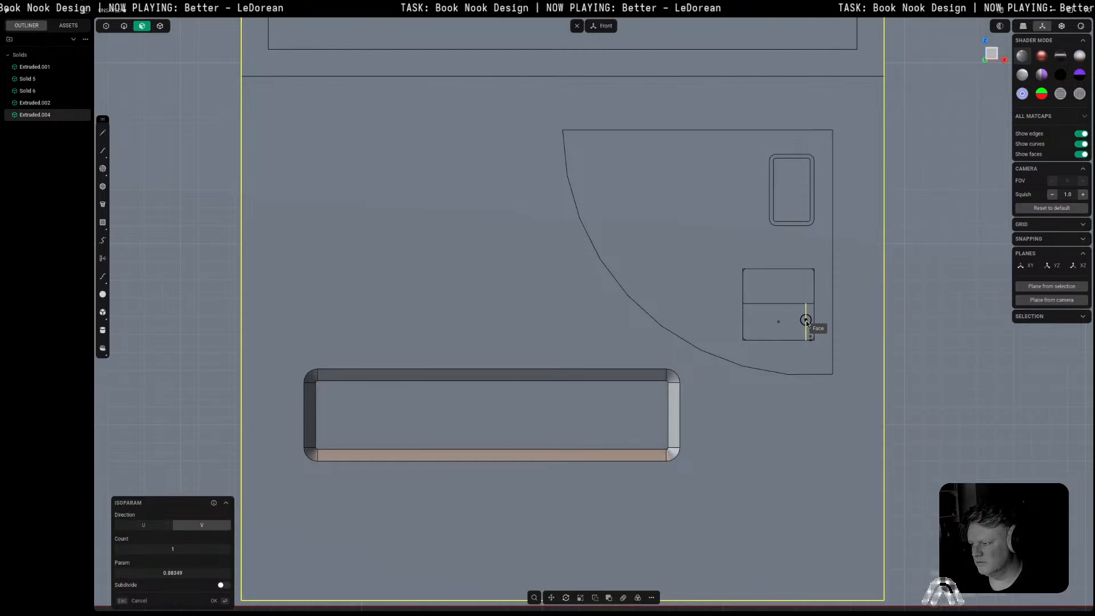
pyautogui.click(807, 320)
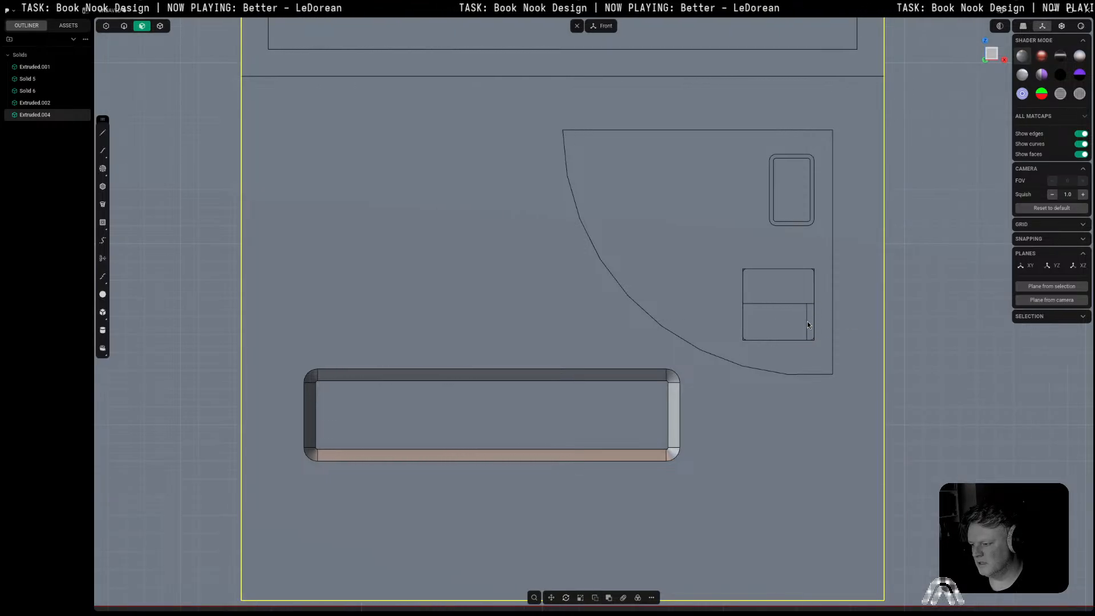
# Step: Duplicate the short vertical split edge on the block's lower half as a separate curve
pyautogui.press('f')
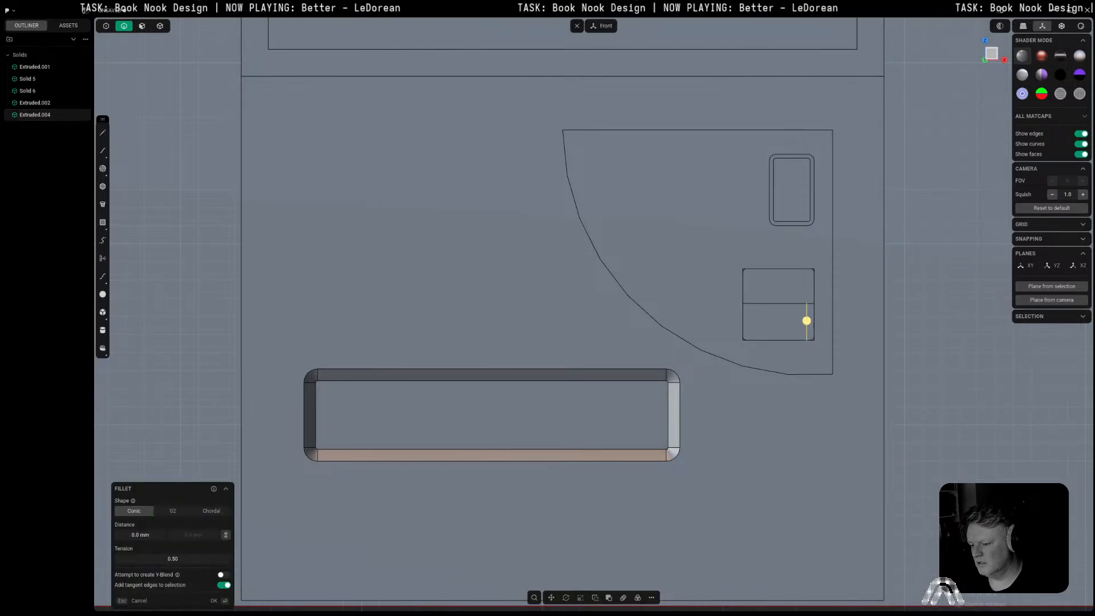
pyautogui.press('Escape')
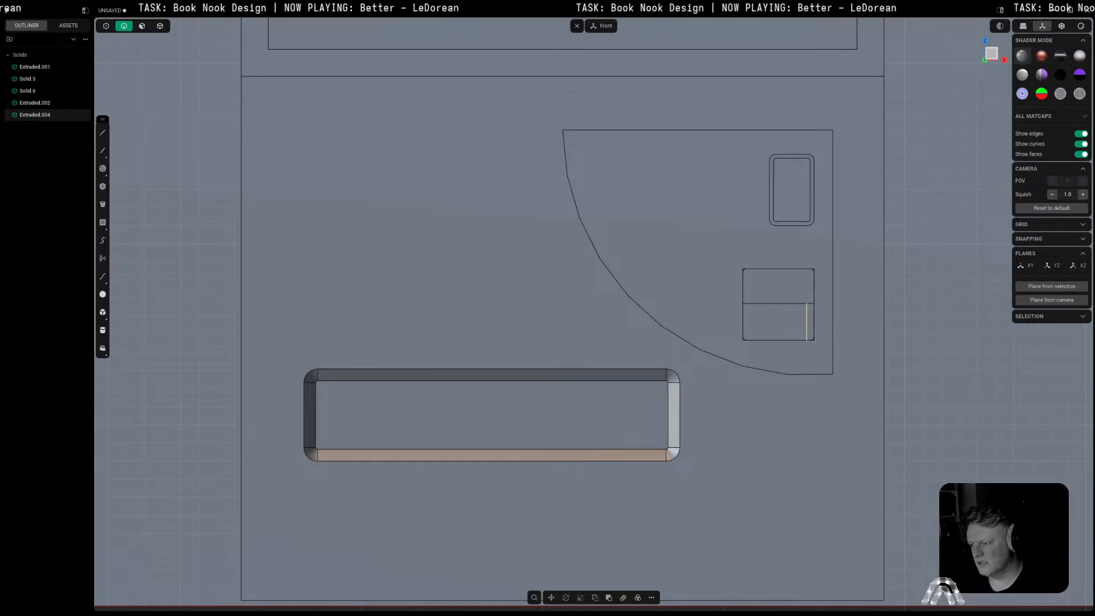
pyautogui.hotkey('shift', 'd')
pyautogui.press('Escape')
pyautogui.scroll(3, 796, 318)
pyautogui.scroll(1, 797, 317)
pyautogui.click(813, 323)
pyautogui.click(813, 324)
pyautogui.keyDown('shift'); pyautogui.moveTo(801, 326); pyautogui.dragTo(706, 350, button='middle'); pyautogui.keyUp('shift')
# Step: Set a temporary construction plane on the block's upper front face and mirror the duplicated curve across its vertical centreline
pyautogui.press('3')
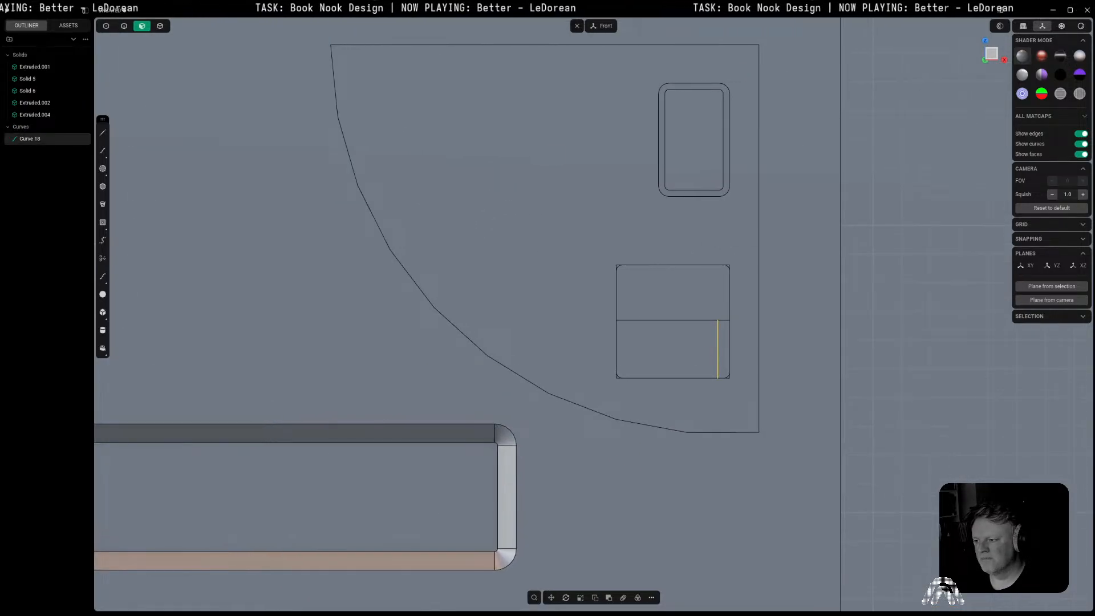
pyautogui.click(683, 351)
pyautogui.click(695, 296)
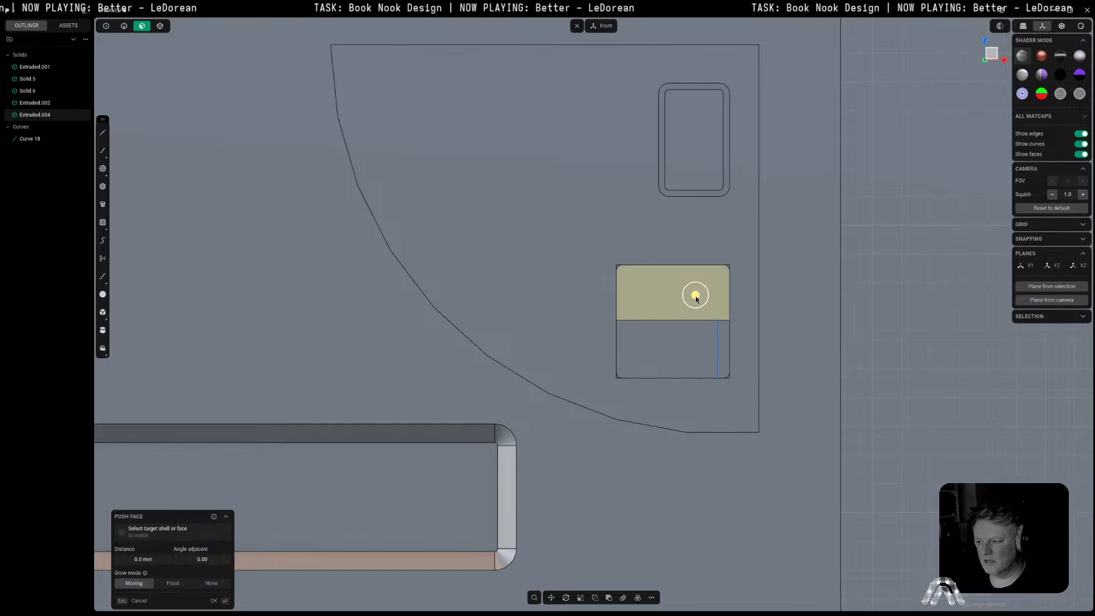
pyautogui.press('space')
pyautogui.press('2')
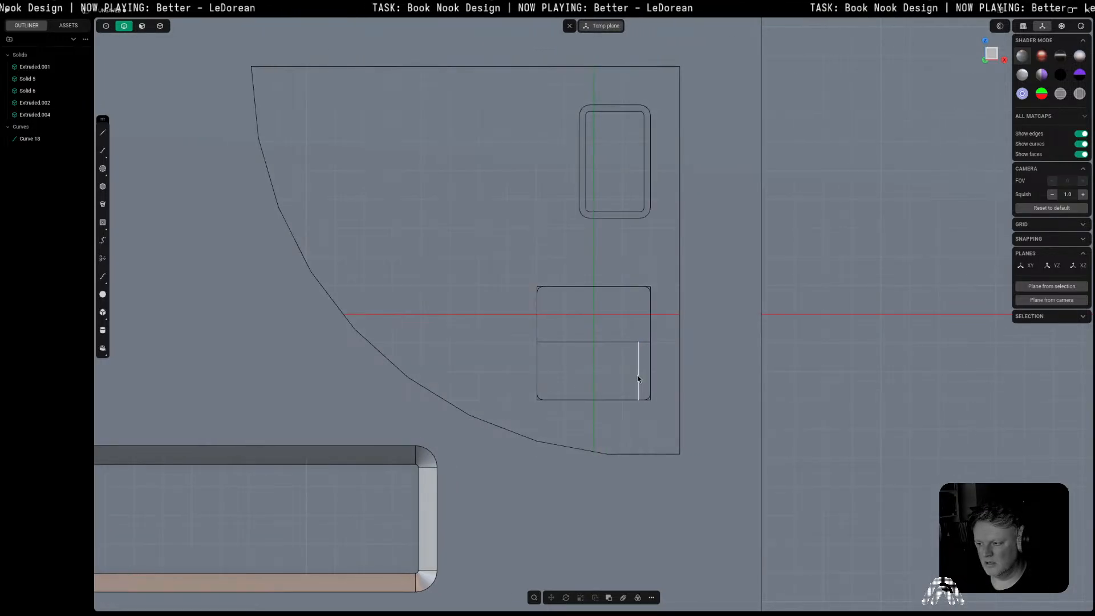
pyautogui.click(638, 375)
pyautogui.hotkey('alt', 'x')
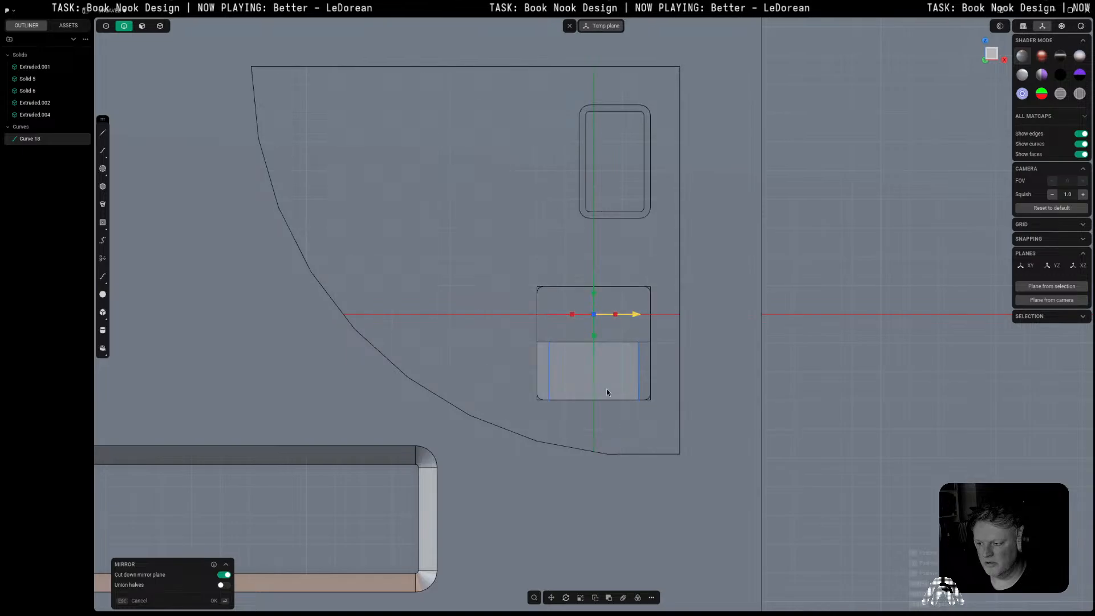
pyautogui.press('Return')
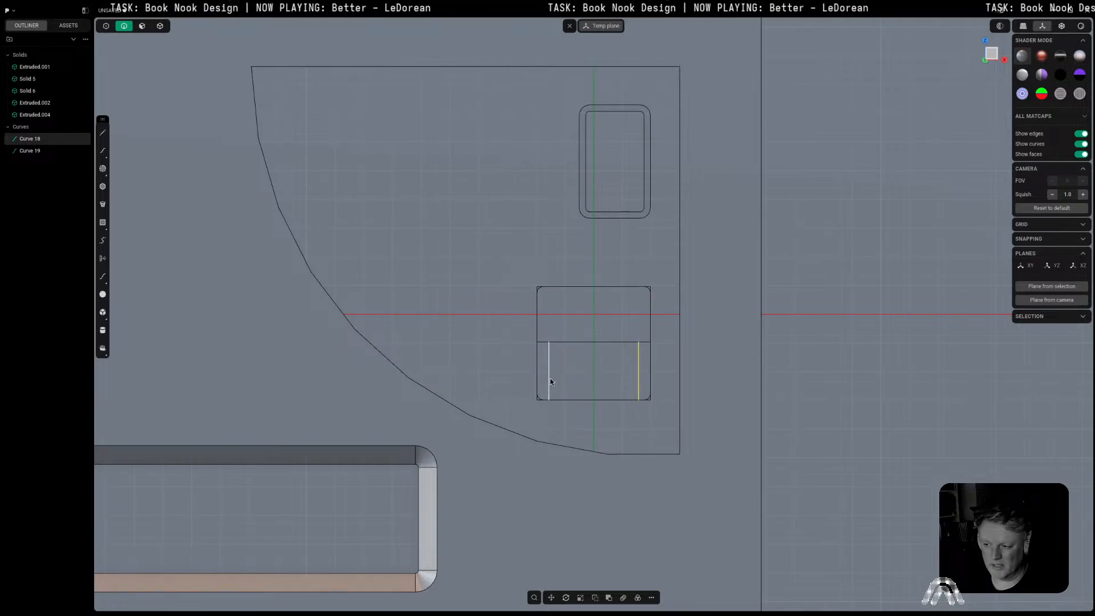
# Step: Imprint the mirrored curve onto the block's lower front face and remove both helper curves
pyautogui.click(549, 378)
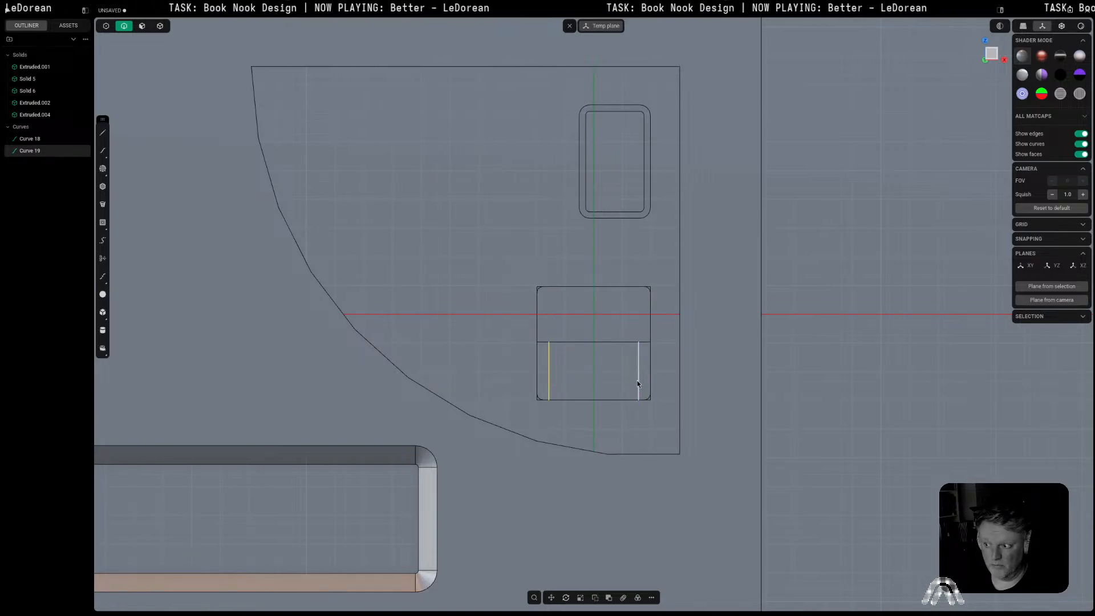
pyautogui.hotkey('shift', 'i')
pyautogui.scroll(1, 570, 377)
pyautogui.click(586, 369)
pyautogui.press('Return')
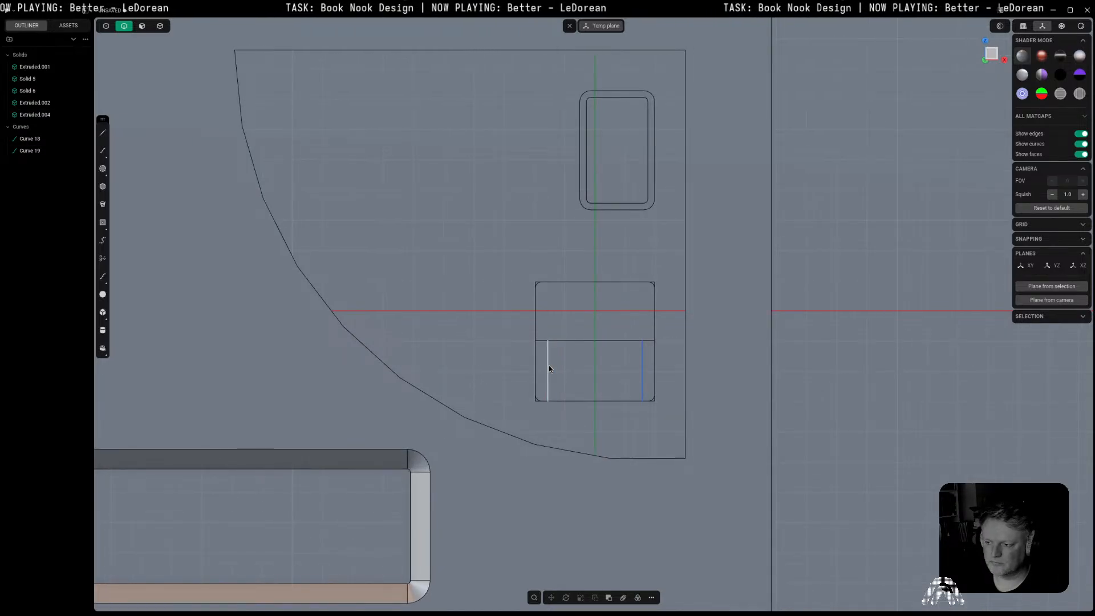
pyautogui.moveTo(642, 375); pyautogui.dragTo(701, 391, button='middle')
# Step: Rotate the middle lower front face about 26.5° around the X axis, pivoting on its bottom edge, to form an outward flap
pyautogui.press('3')
pyautogui.click(605, 365)
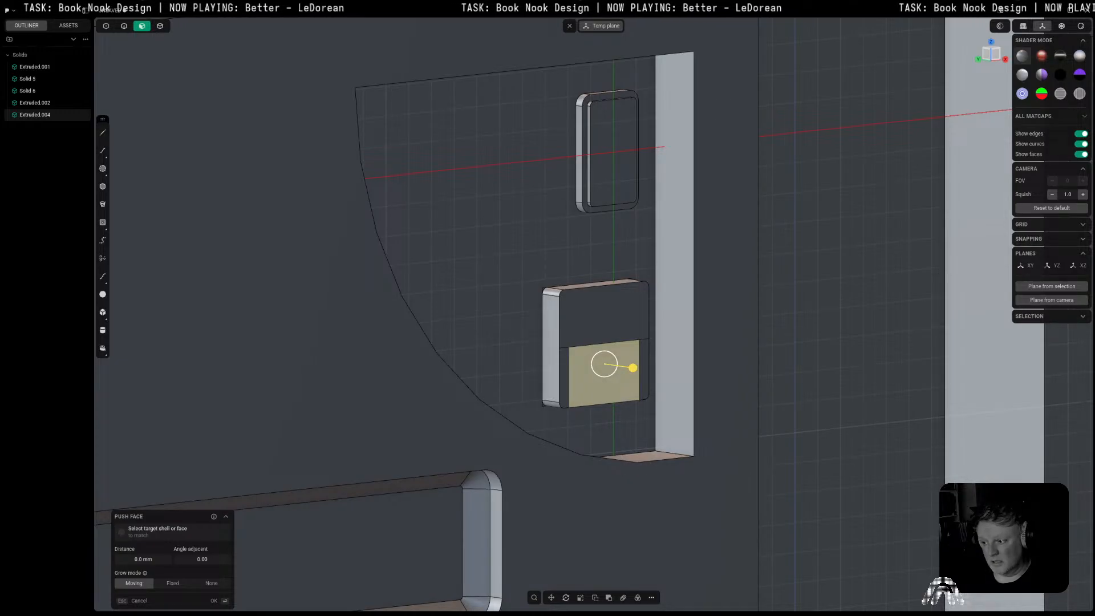
pyautogui.press('r')
pyautogui.press('v')
pyautogui.click(604, 404)
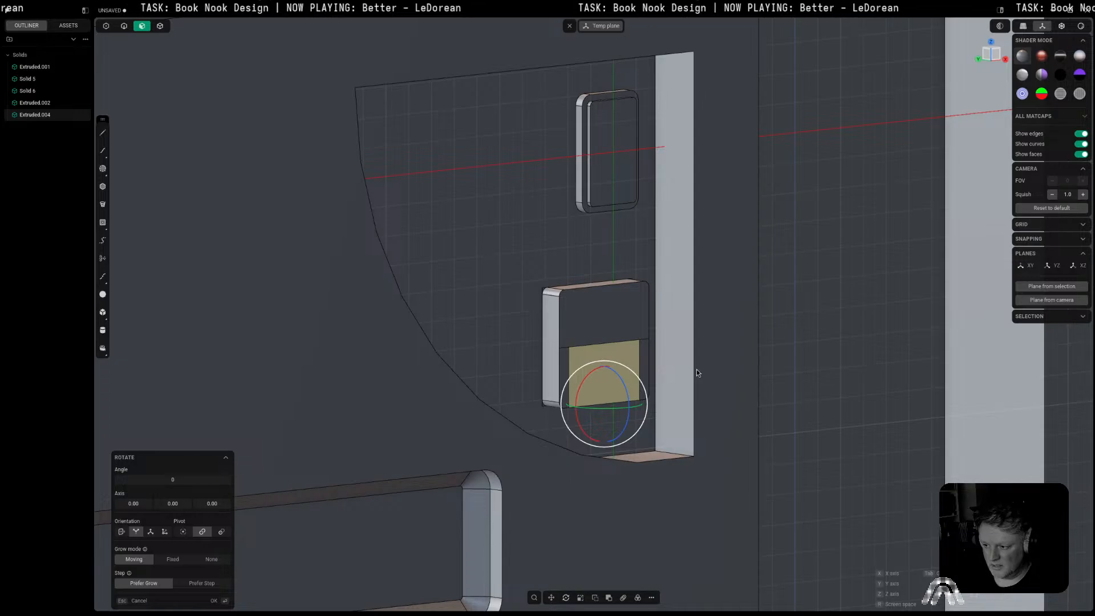
pyautogui.press('x')
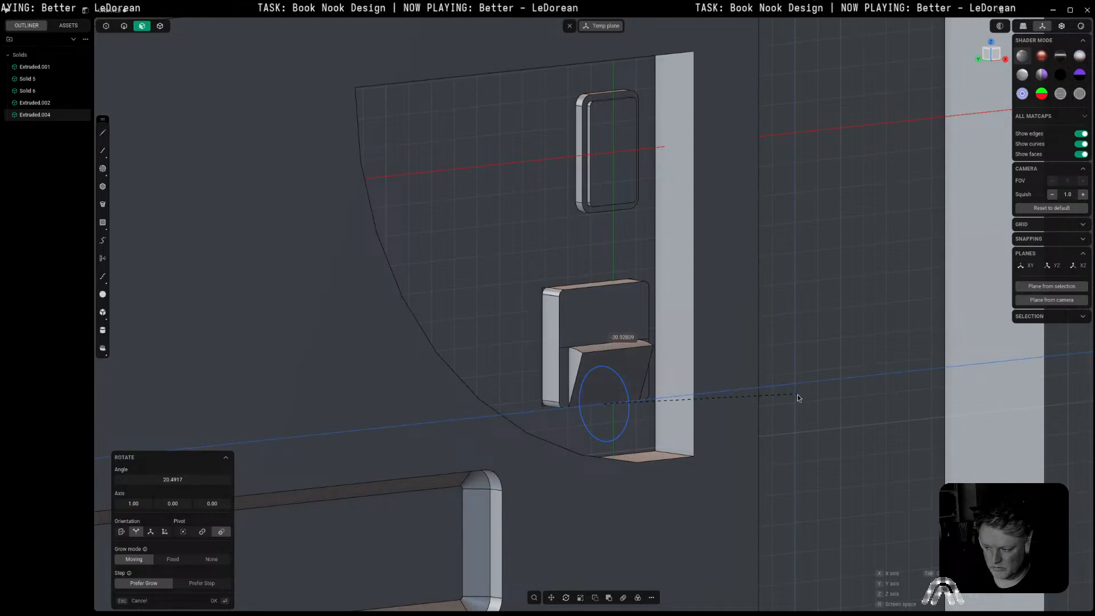
pyautogui.click(799, 406)
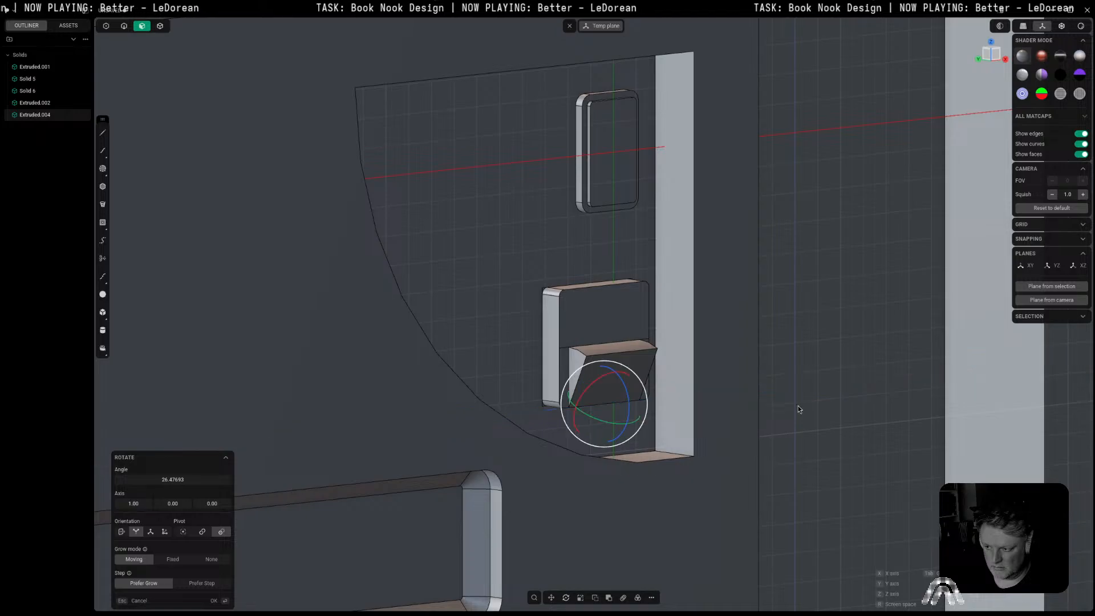
pyautogui.press('Return')
# Step: Offset the flap's top face inward by about 0.2 mm and push the inner face down to form a pocket
pyautogui.moveTo(681, 388); pyautogui.dragTo(645, 421, button='middle')
pyautogui.click(590, 355)
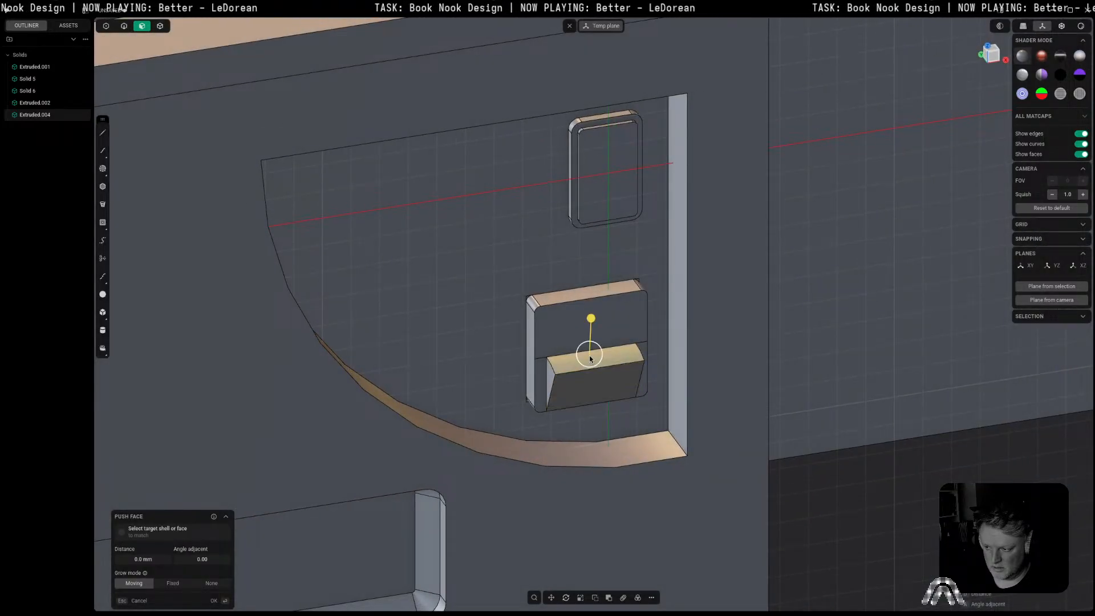
pyautogui.press('o')
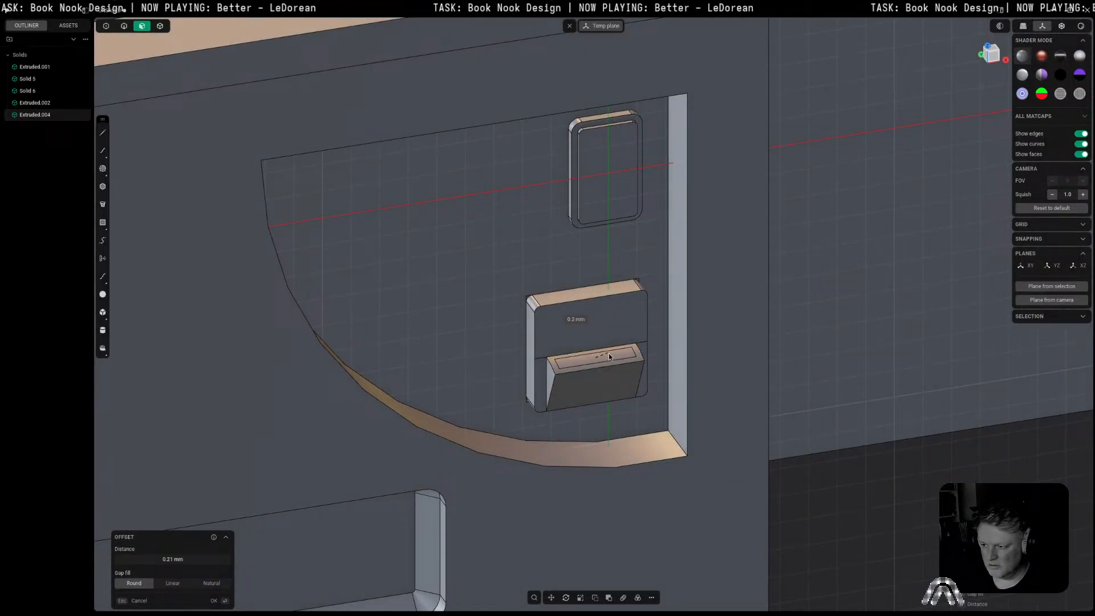
pyautogui.click(607, 354)
pyautogui.press('Return')
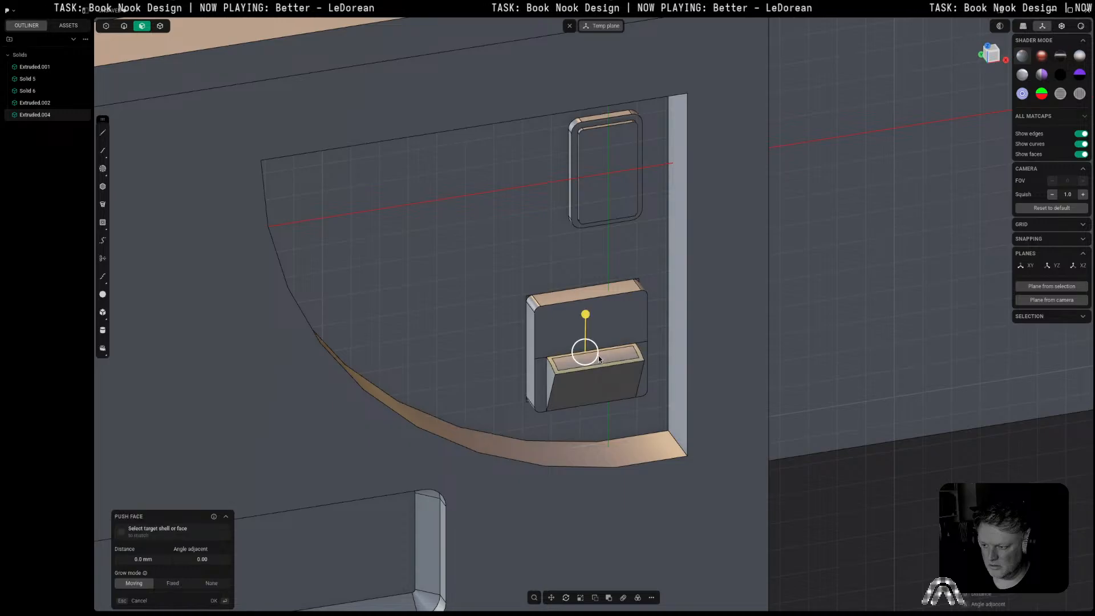
pyautogui.moveTo(606, 320); pyautogui.dragTo(606, 327)
pyautogui.press('Return')
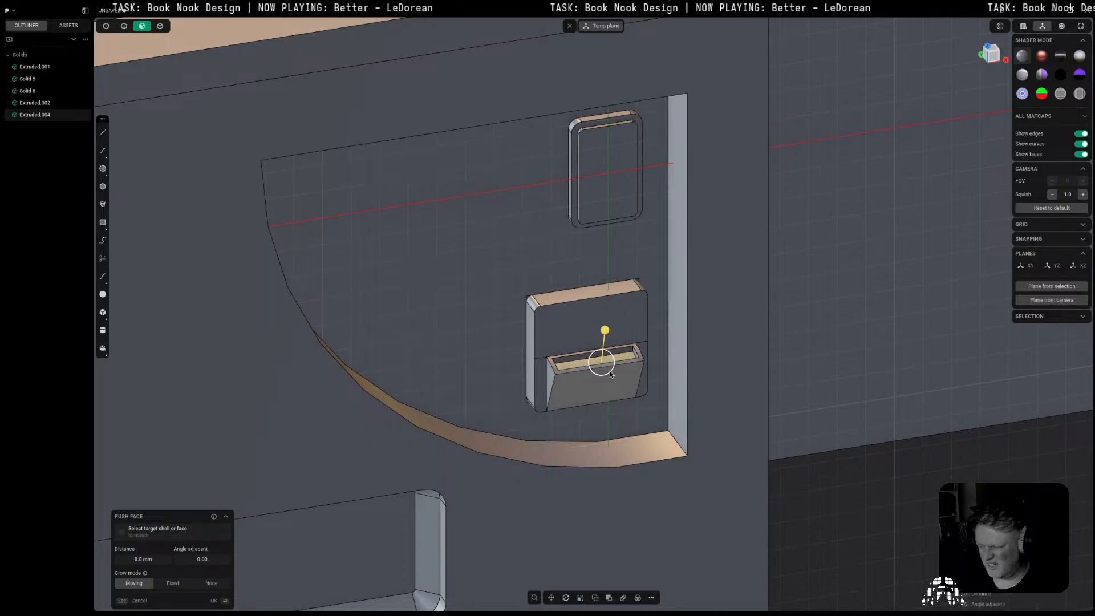
# Step: Fillet the two slanted front side edges of the flap by about 0.12 mm
pyautogui.moveTo(567, 338); pyautogui.dragTo(541, 349, button='middle')
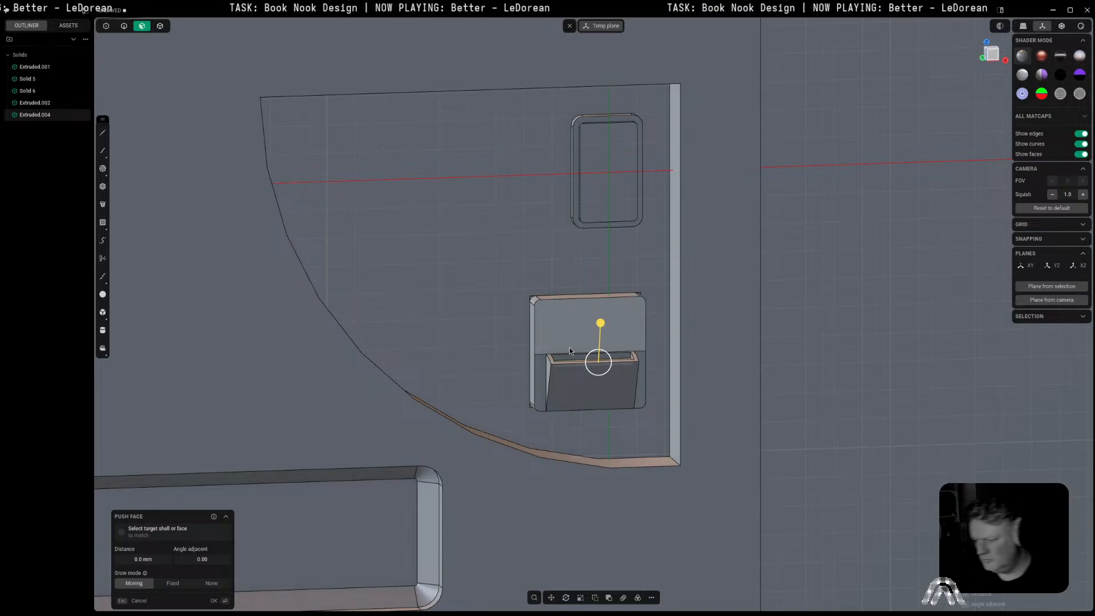
pyautogui.moveTo(569, 347); pyautogui.dragTo(576, 350, button='middle')
pyautogui.press('2')
pyautogui.click(551, 377)
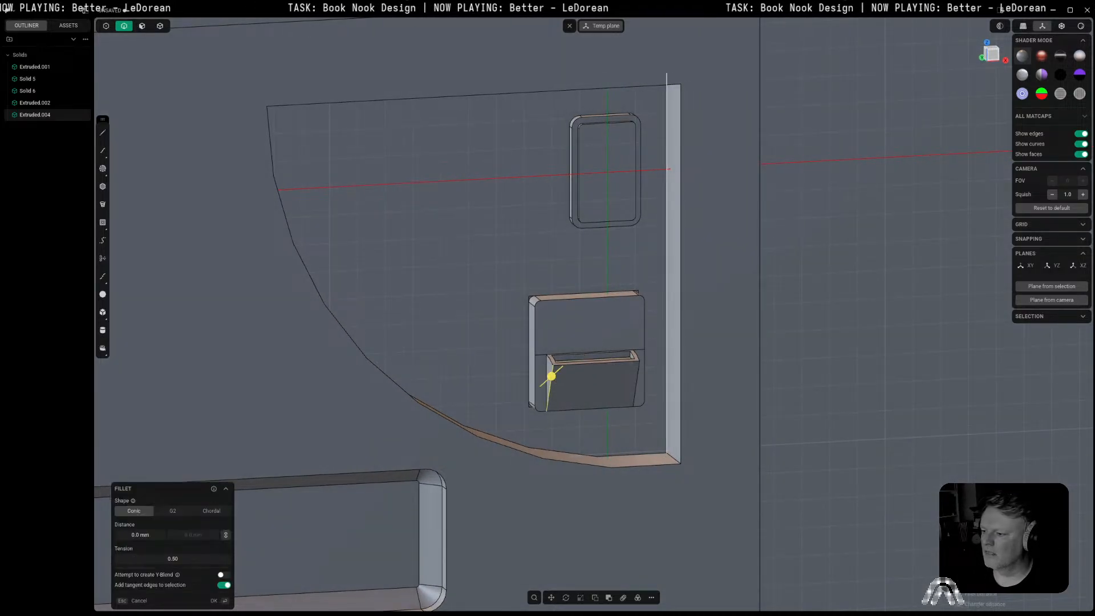
pyautogui.keyDown('shift'); pyautogui.click(636, 387); pyautogui.keyUp('shift')
pyautogui.moveTo(637, 388); pyautogui.dragTo(639, 392)
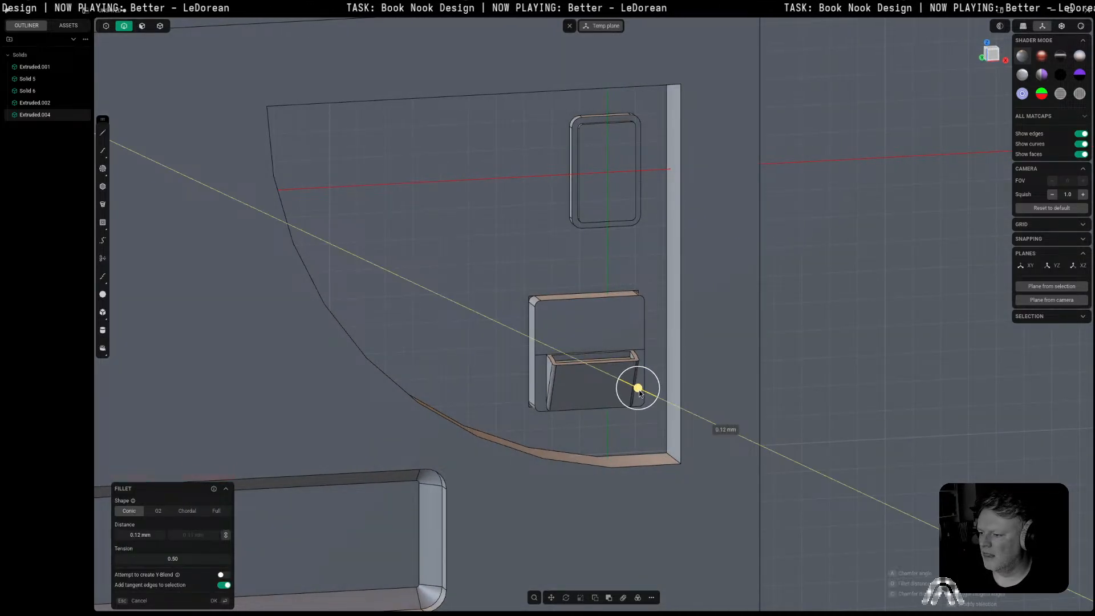
pyautogui.press('Return')
# Step: Examine the finished coin-return detail, then the whole storefront from the front
pyautogui.moveTo(641, 391); pyautogui.dragTo(601, 422, button='middle')
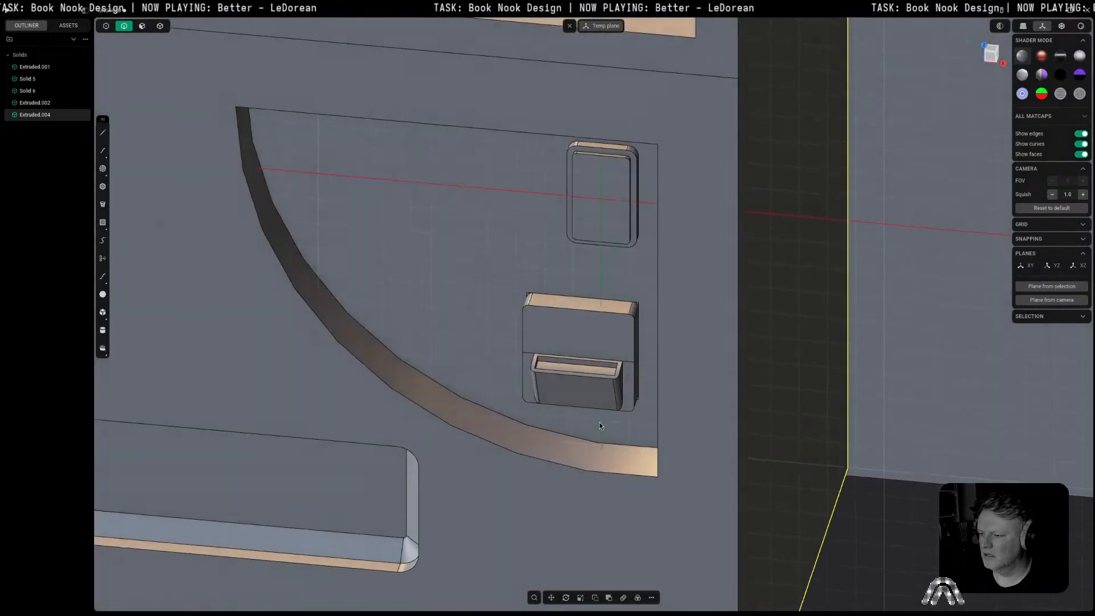
pyautogui.click(996, 57)
pyautogui.scroll(-10, 423, 347)
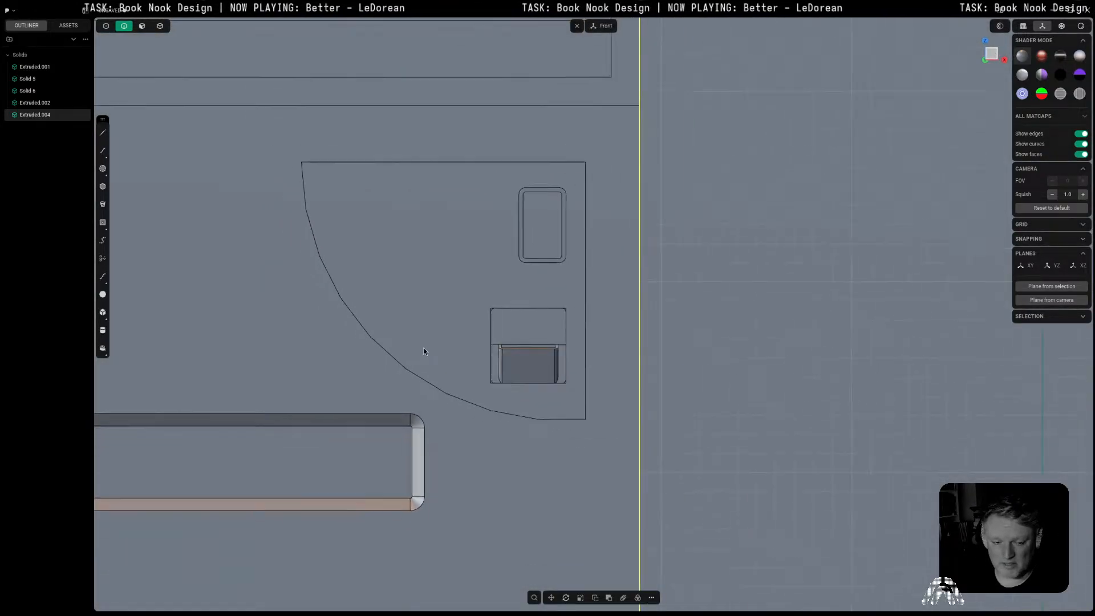
pyautogui.keyDown('shift'); pyautogui.moveTo(702, 147); pyautogui.dragTo(630, 397, button='middle'); pyautogui.keyUp('shift')
pyautogui.scroll(-5, 630, 397)
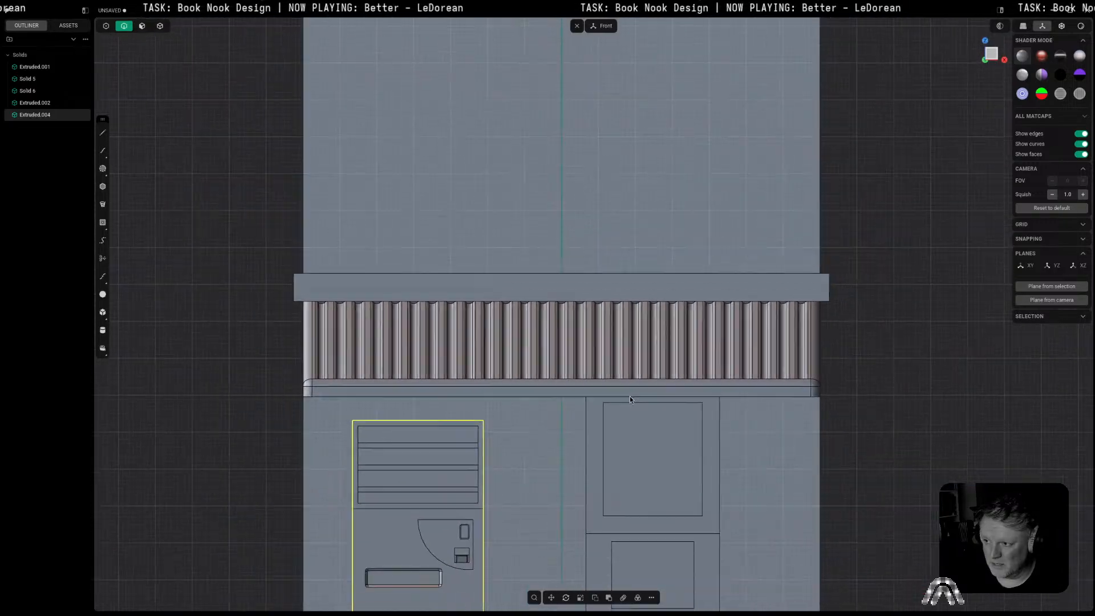
pyautogui.scroll(-6, 511, 146)
pyautogui.keyDown('shift'); pyautogui.moveTo(525, 174); pyautogui.dragTo(517, 398, button='middle'); pyautogui.keyUp('shift')
pyautogui.keyDown('shift'); pyautogui.moveTo(624, 331); pyautogui.dragTo(609, 198, button='middle'); pyautogui.keyUp('shift')
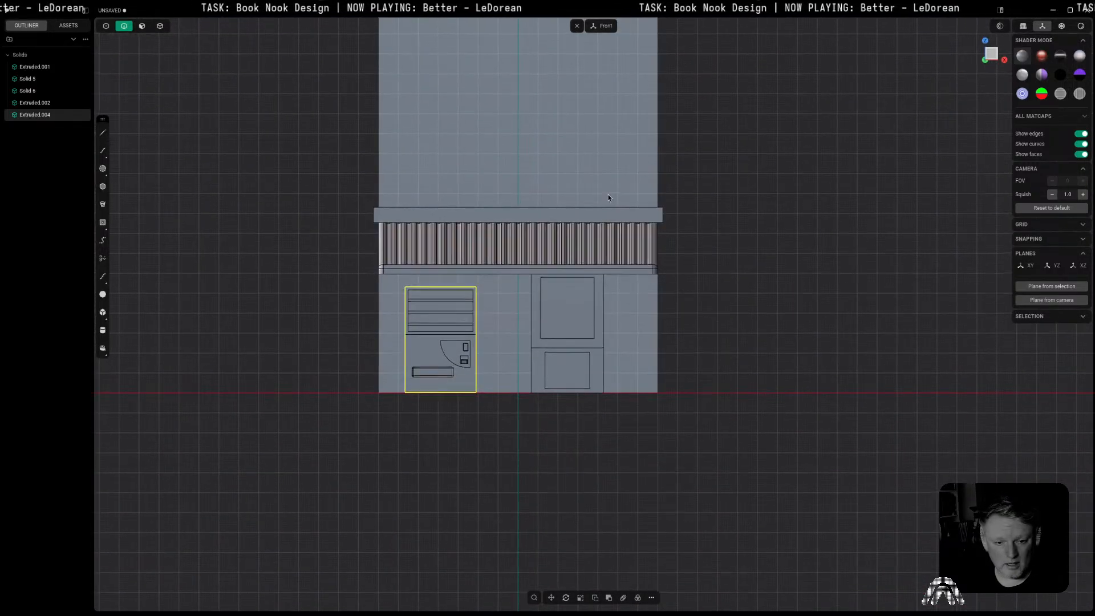
# Step: Fillet the rear upper edges of the vending machine's four display compartments, where their ceilings meet the back wall
pyautogui.scroll(8, 464, 358)
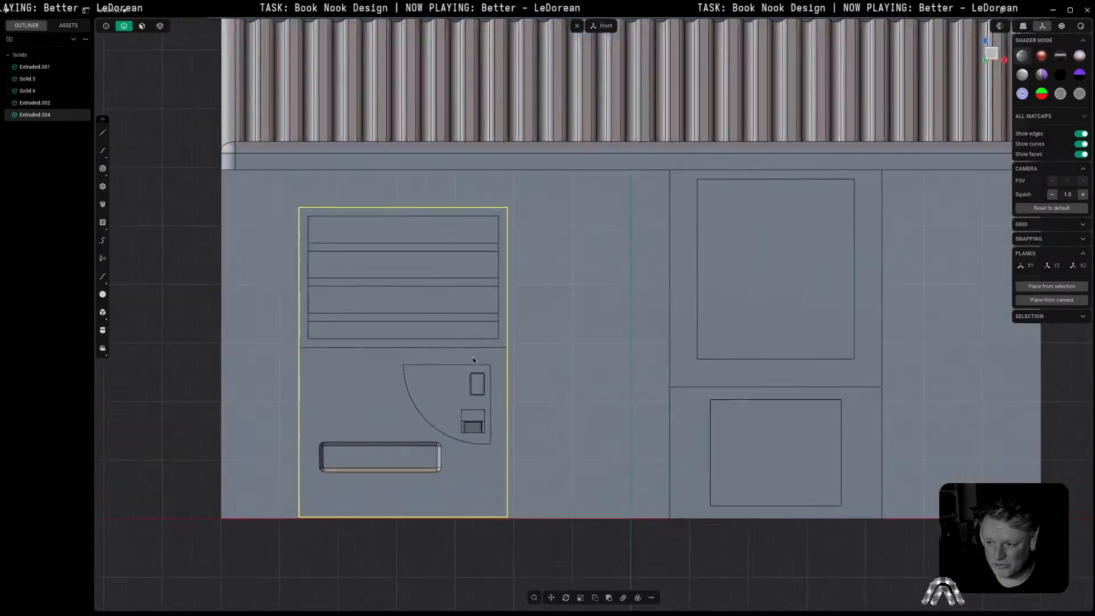
pyautogui.scroll(8, 464, 444)
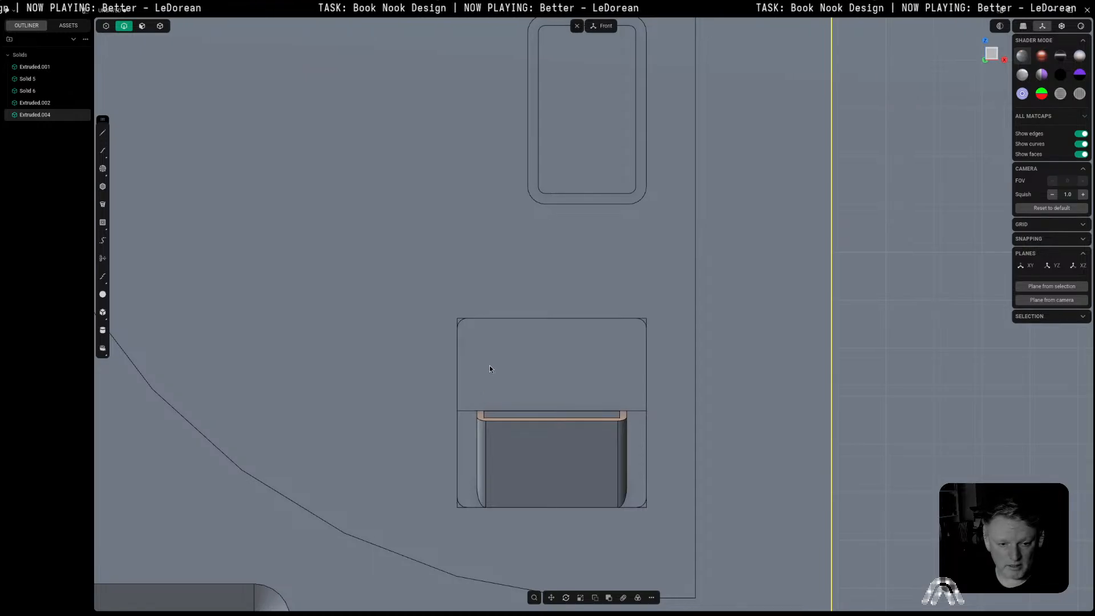
pyautogui.moveTo(496, 357); pyautogui.dragTo(518, 405, button='middle')
pyautogui.scroll(-3, 518, 381)
pyautogui.scroll(-6, 517, 402)
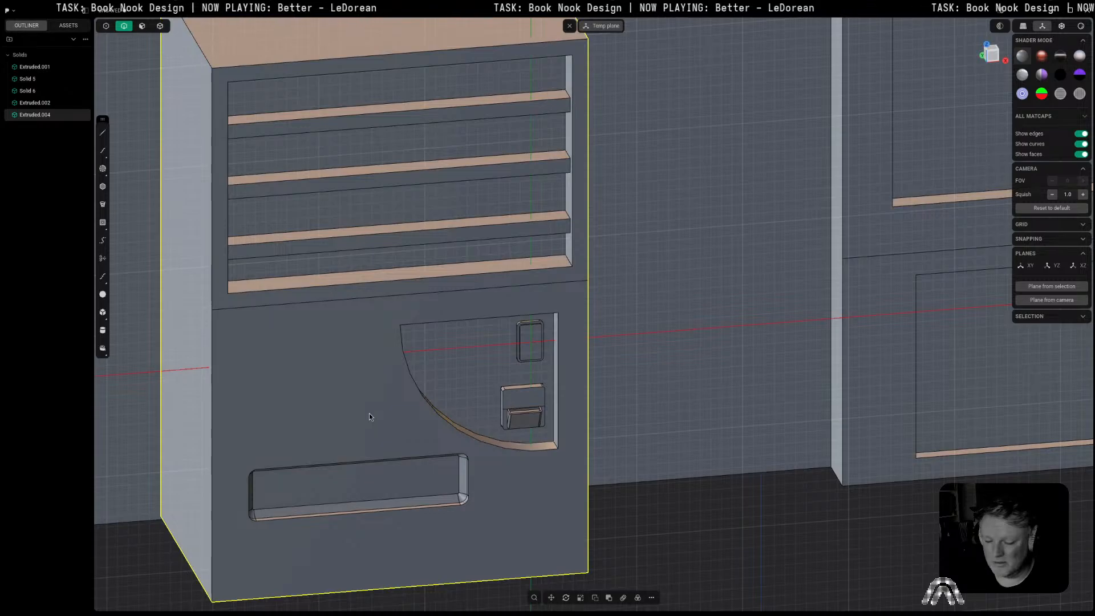
pyautogui.click(992, 57)
pyautogui.scroll(-3, 478, 324)
pyautogui.moveTo(445, 300); pyautogui.dragTo(468, 269, button='middle')
pyautogui.press('f')
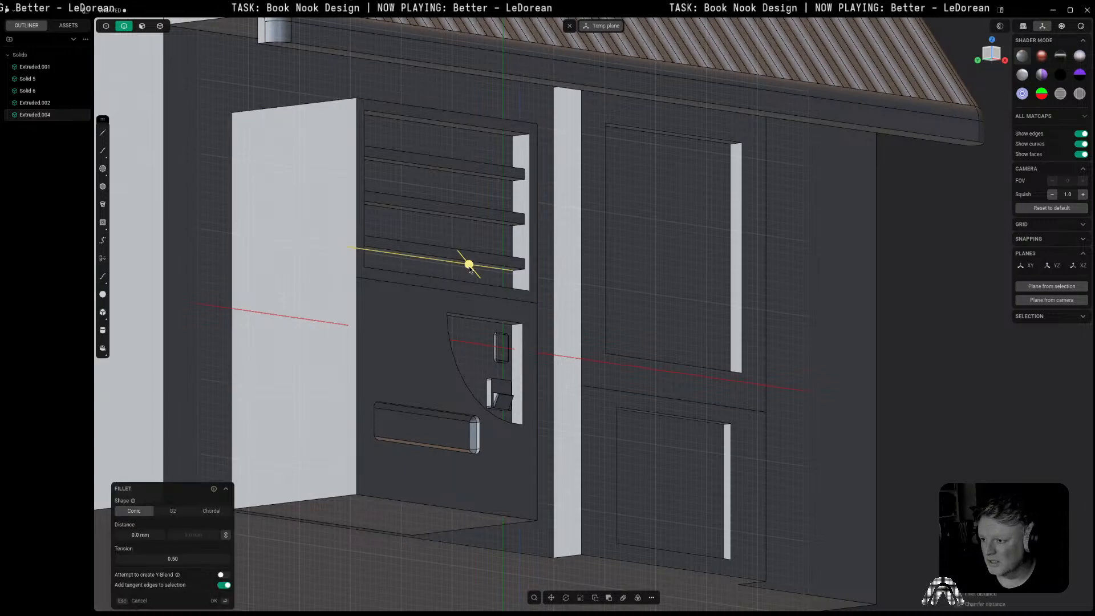
pyautogui.click(469, 266)
pyautogui.click(467, 222)
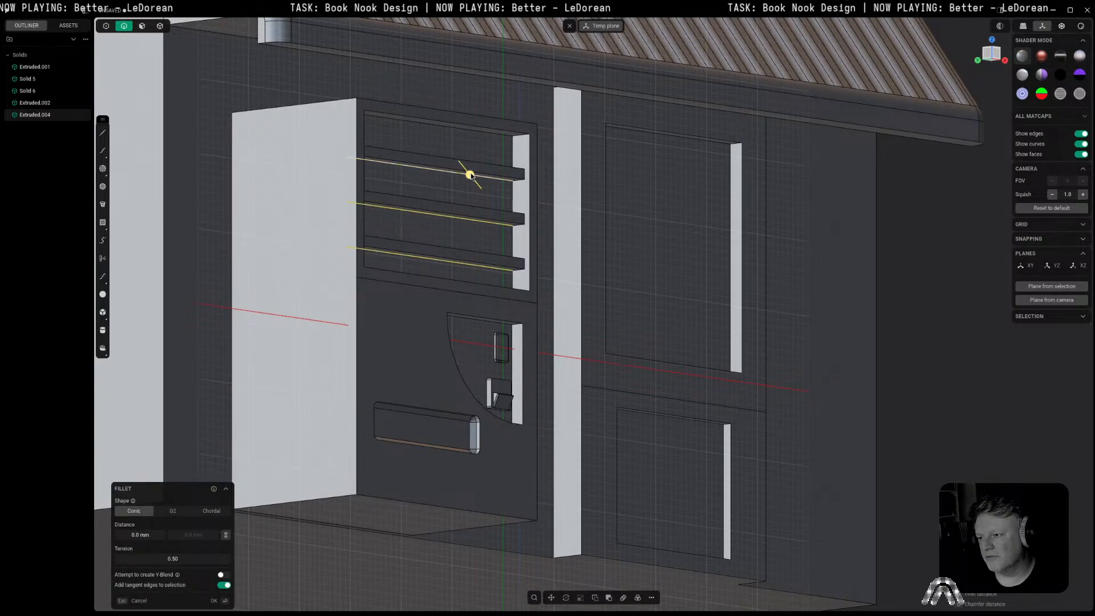
pyautogui.press('d')
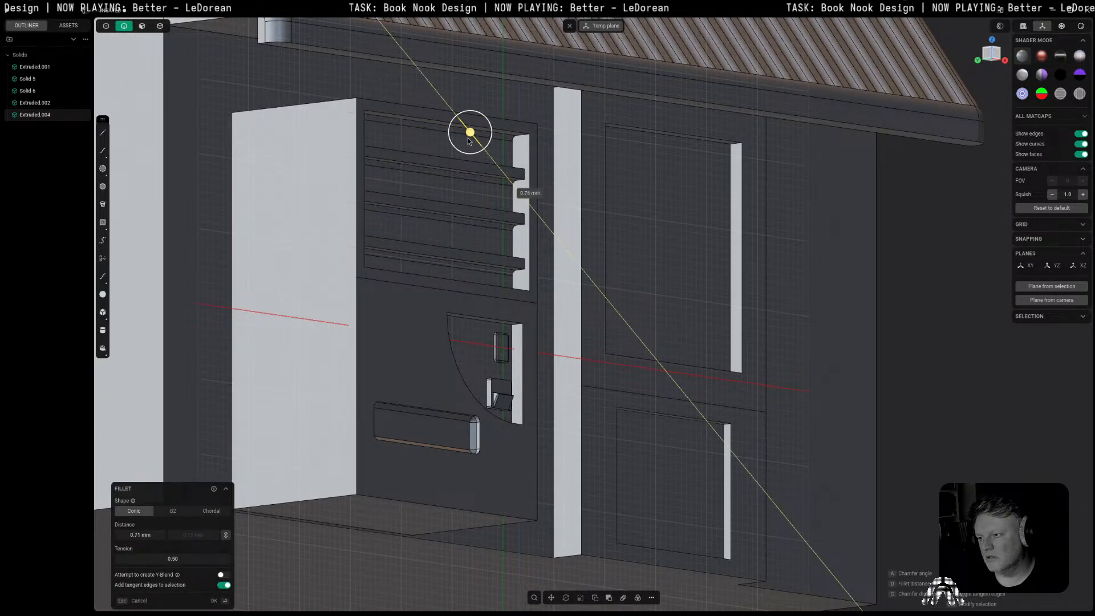
pyautogui.click(466, 153)
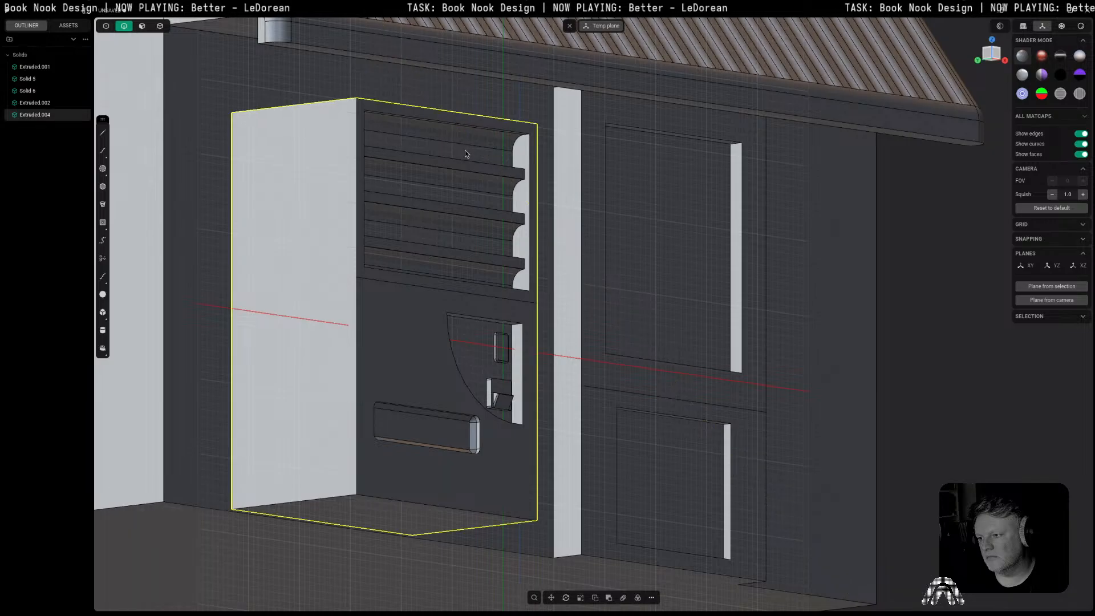
pyautogui.moveTo(423, 203); pyautogui.dragTo(355, 245, button='middle')
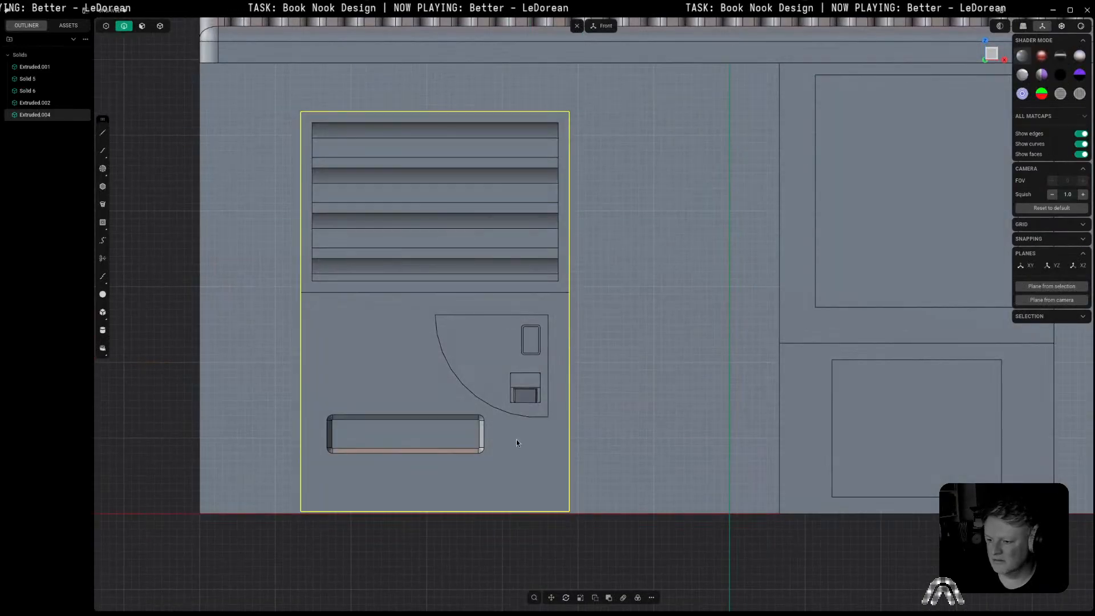
# Step: Cut the vending machine body with a horizontal line just above its bottom edge to separate a base strip, and delete the cutting line
pyautogui.keyDown('shift'); pyautogui.moveTo(516, 440); pyautogui.dragTo(576, 395, button='middle'); pyautogui.keyUp('shift')
pyautogui.hotkey('shift', 'a')
pyautogui.click(361, 451)
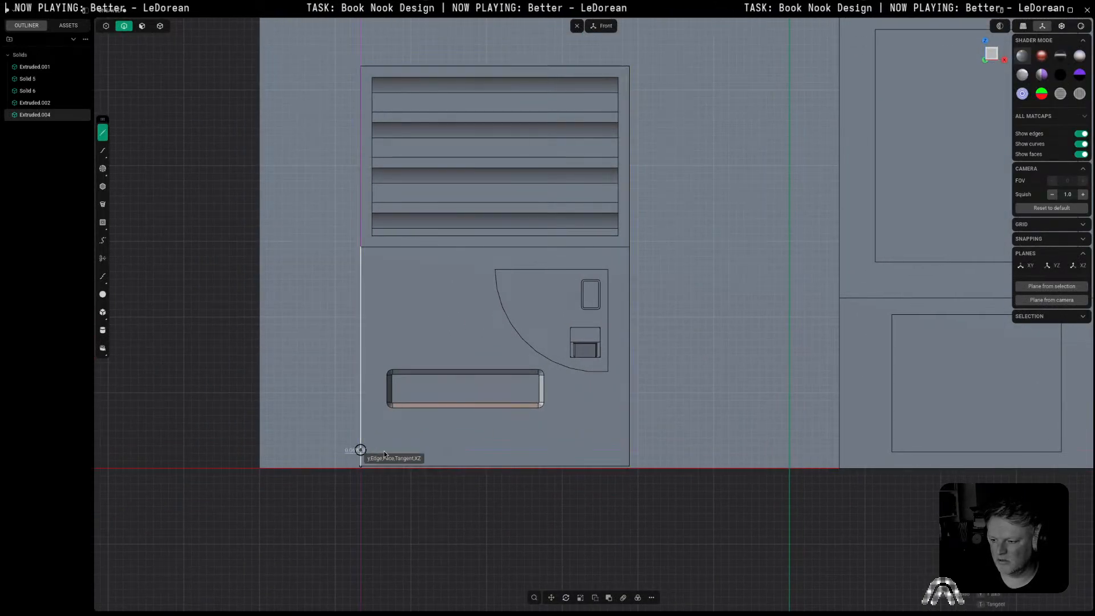
pyautogui.click(628, 450)
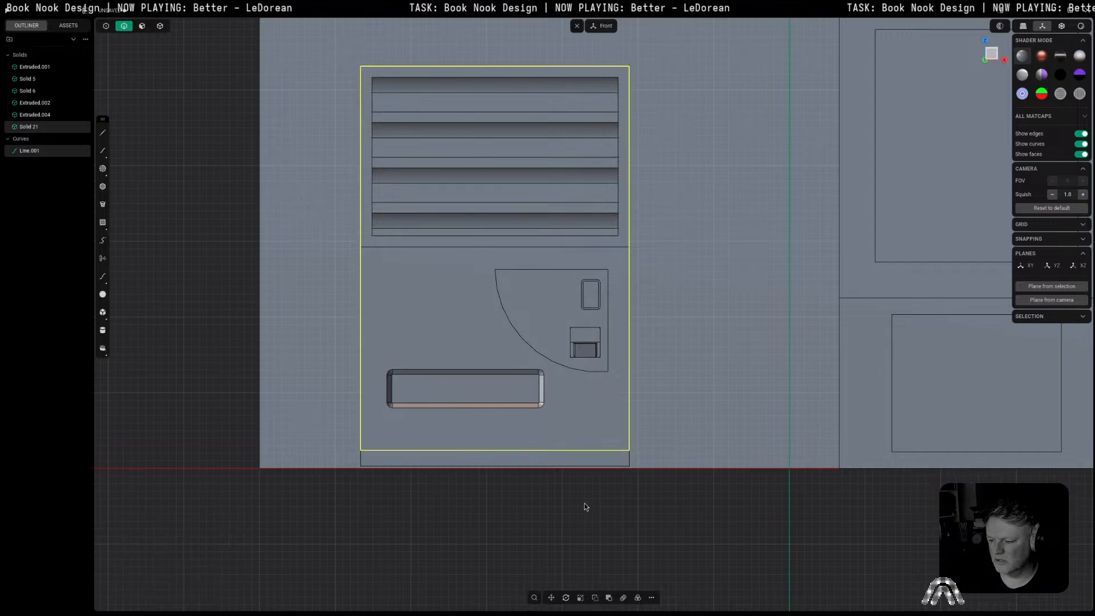
pyautogui.click(566, 450)
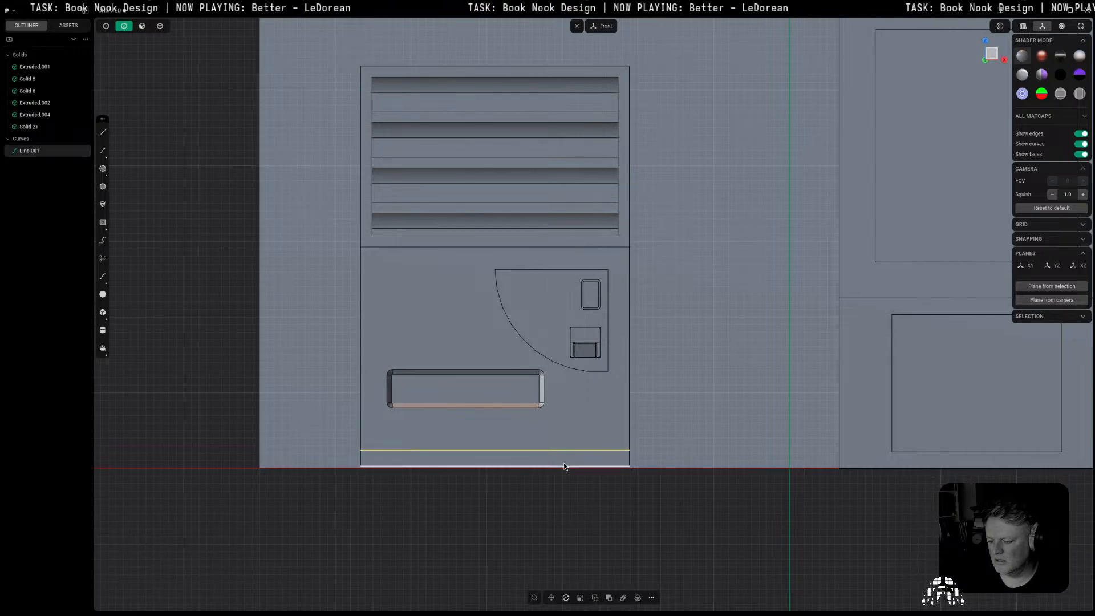
pyautogui.press('Delete')
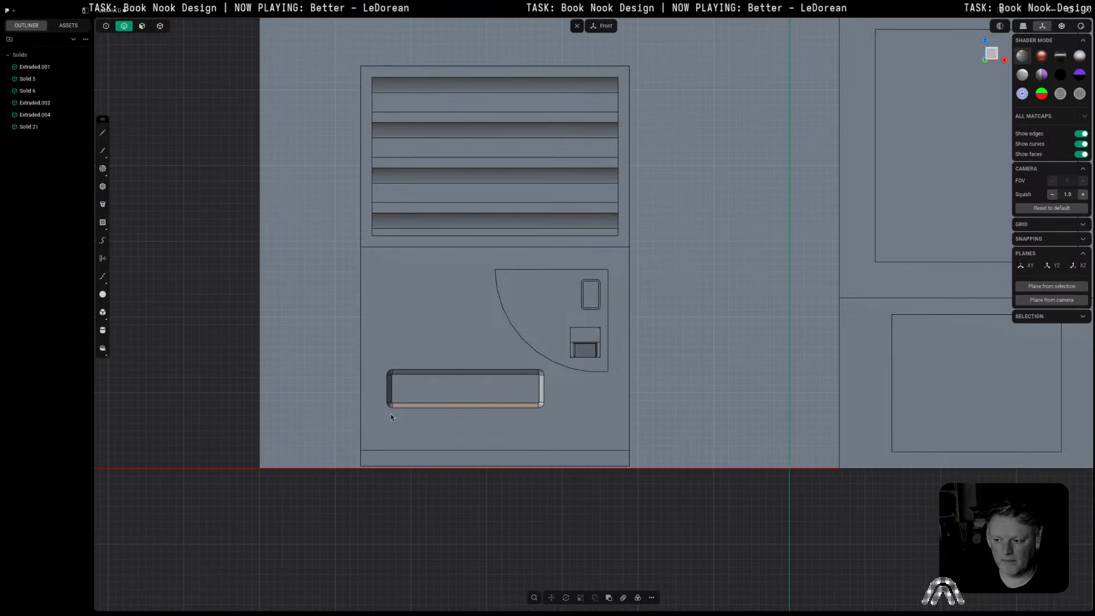
# Step: Draw a polyline on the base strip's front face, slanting down from its top edge and running horizontally to the vertical centre axis
pyautogui.press('3')
pyautogui.click(498, 457)
pyautogui.press('space')
pyautogui.click(108, 138)
pyautogui.scroll(3, 444, 288)
pyautogui.click(580, 314)
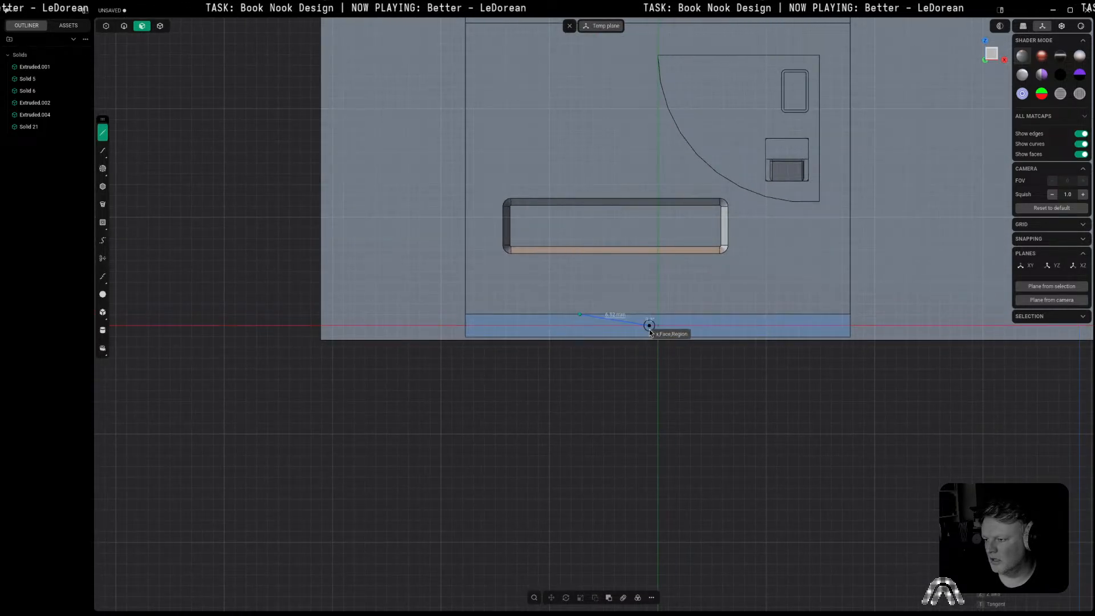
pyautogui.click(595, 326)
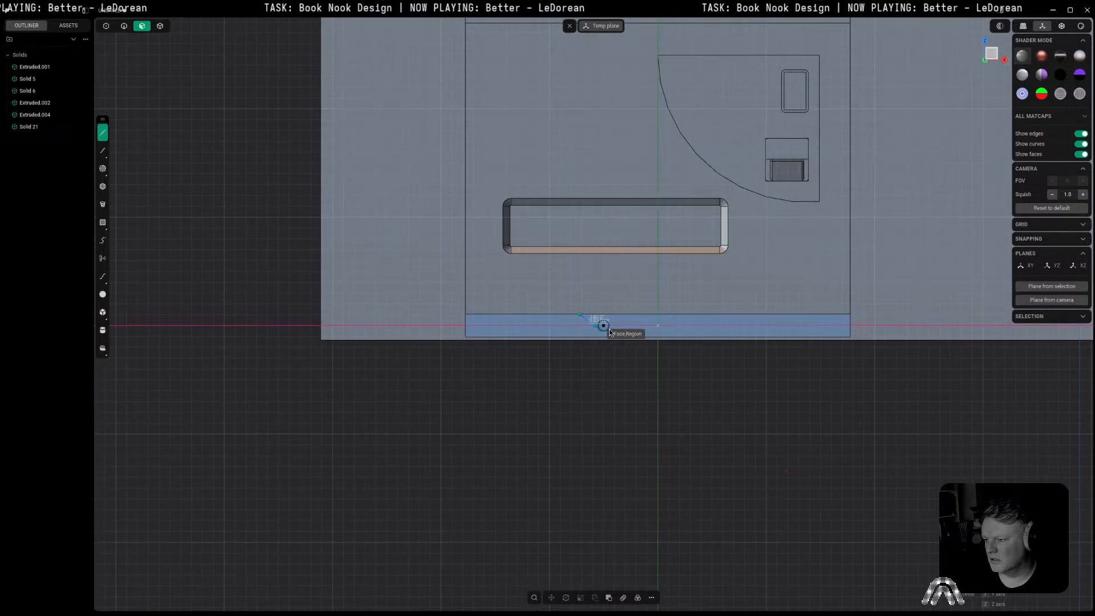
pyautogui.click(662, 330)
pyautogui.rightClick(661, 329)
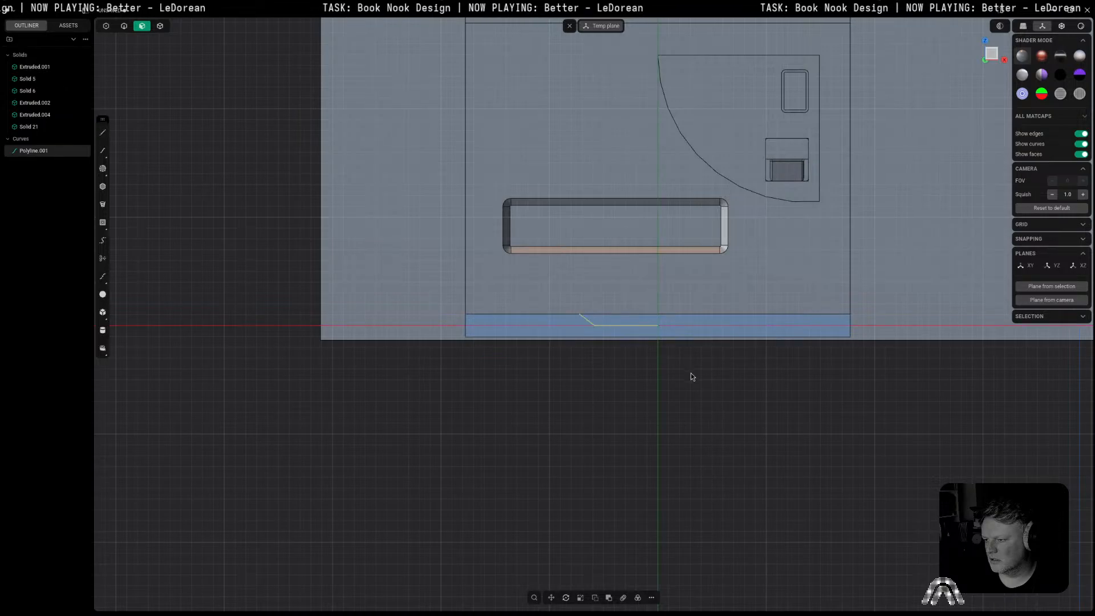
# Step: Mirror the polyline across the vertical centre axis and join both halves into one symmetrical recess profile
pyautogui.keyDown('shift'); pyautogui.moveTo(690, 371); pyautogui.dragTo(537, 436, button='middle'); pyautogui.keyUp('shift')
pyautogui.press('2')
pyautogui.click(475, 389)
pyautogui.hotkey('alt', 'x')
pyautogui.click(484, 389)
pyautogui.rightClick(648, 496)
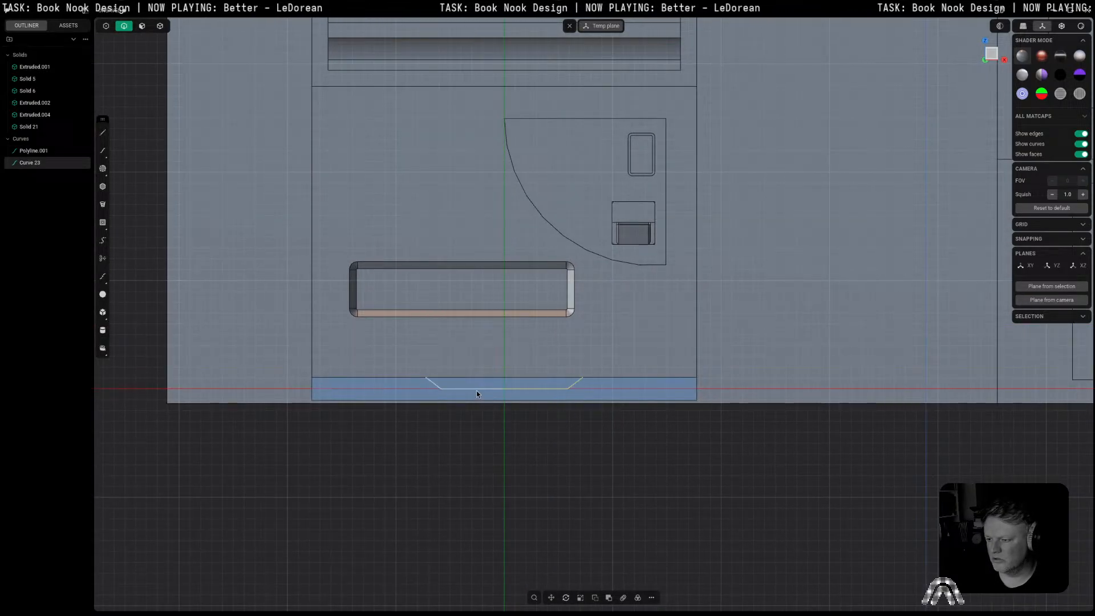
pyautogui.scroll(3, 547, 422)
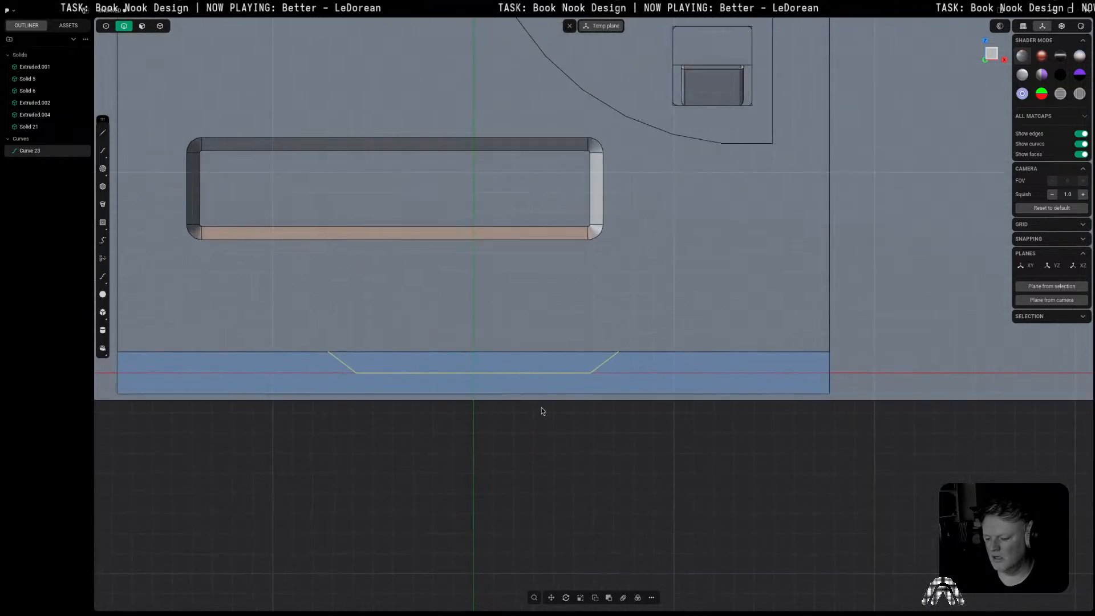
pyautogui.press('f')
pyautogui.moveTo(477, 360); pyautogui.dragTo(476, 358)
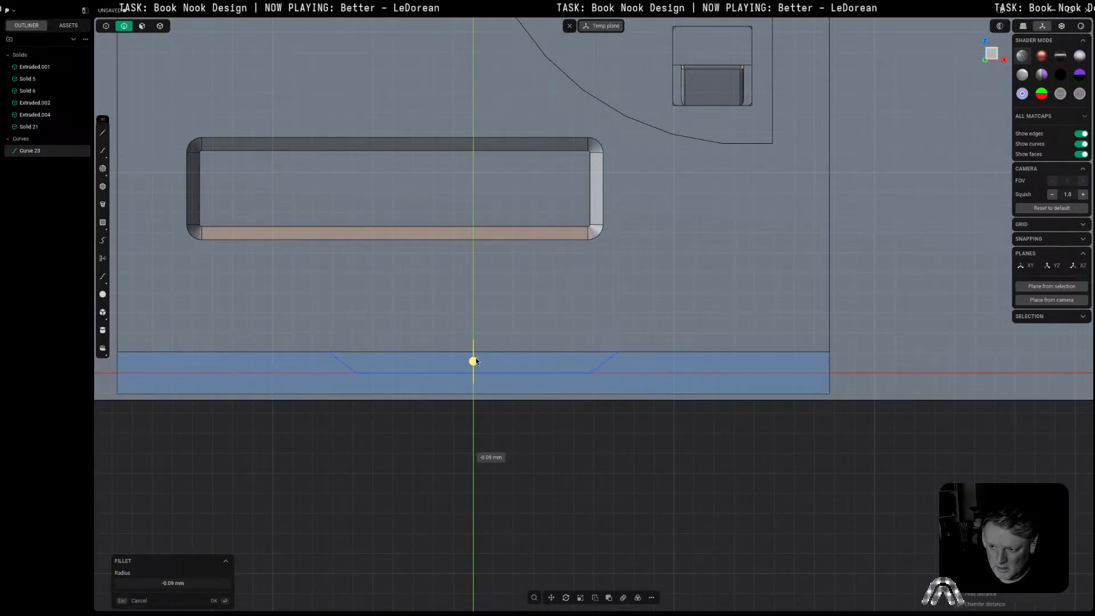
pyautogui.press('Return')
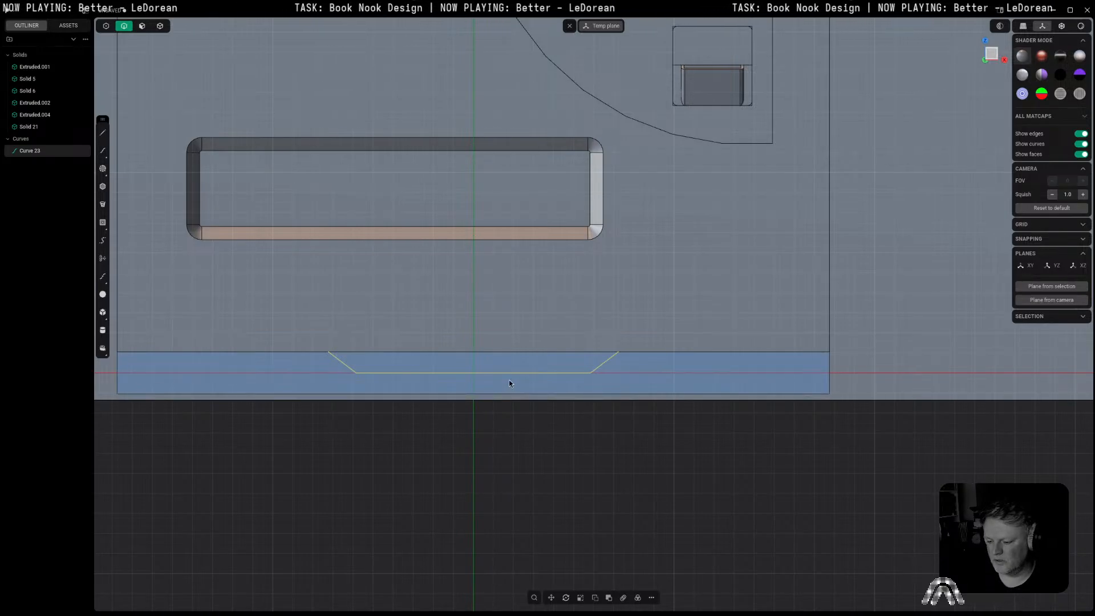
# Step: Fillet the two lower corners of the recess profile curve
pyautogui.press('f')
pyautogui.moveTo(474, 363); pyautogui.dragTo(472, 395)
pyautogui.rightClick(548, 457)
# Step: Imprint the rounded recess profile curve onto the front of the base strip
pyautogui.moveTo(550, 458); pyautogui.dragTo(504, 460, button='middle')
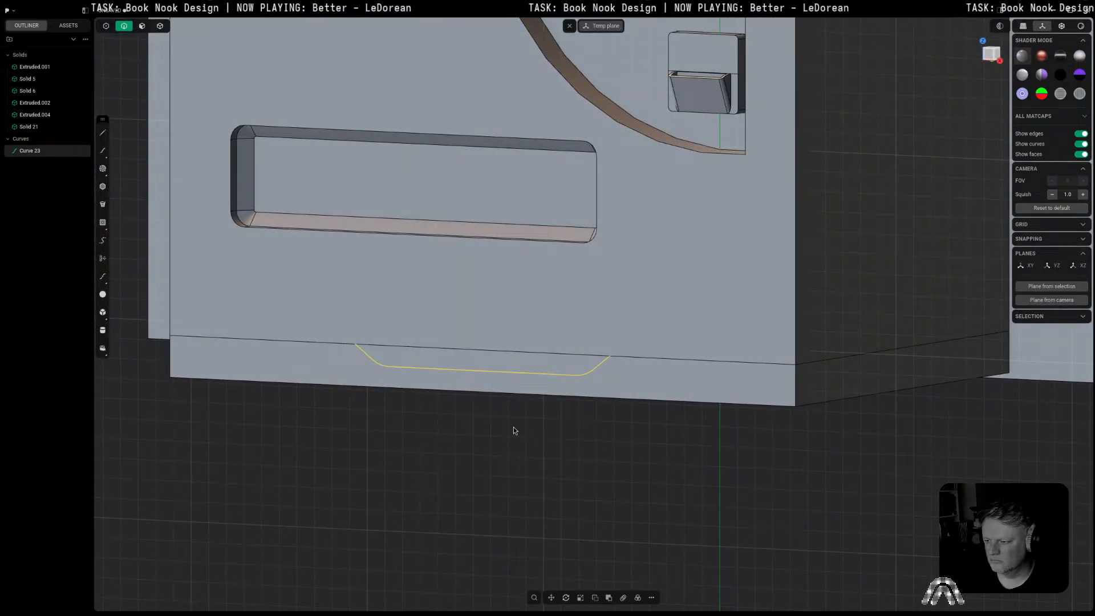
pyautogui.click(531, 449)
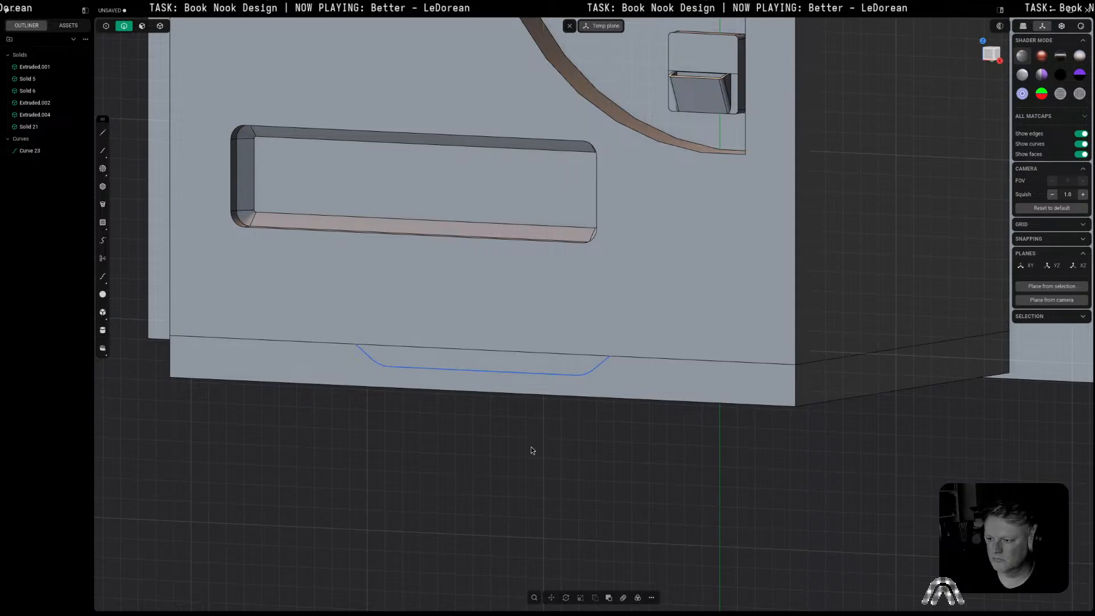
pyautogui.click(542, 384)
pyautogui.hotkey('shift', 'i')
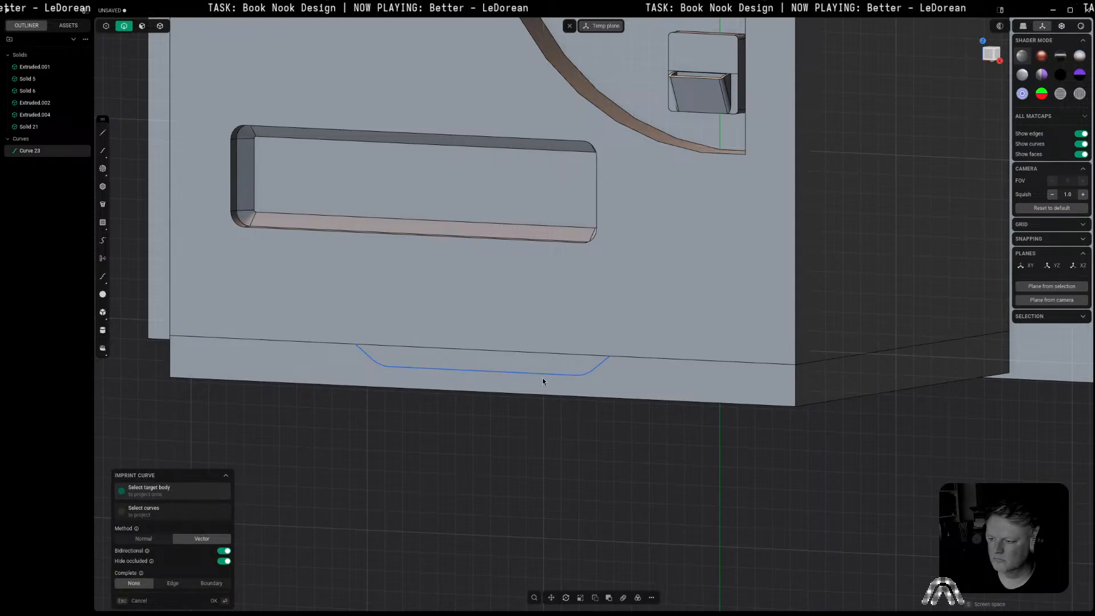
pyautogui.click(666, 363)
pyautogui.press('Return')
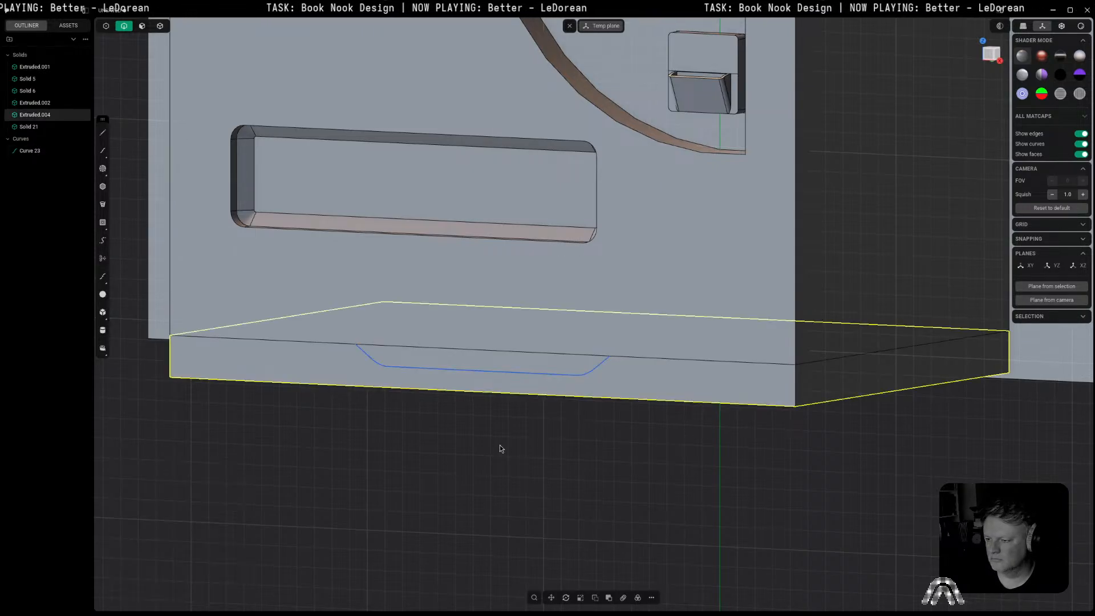
# Step: Remove the leftover profile curve and push the imprinted face of the base strip inward by about 0.49 mm
pyautogui.click(501, 368)
pyautogui.press('o')
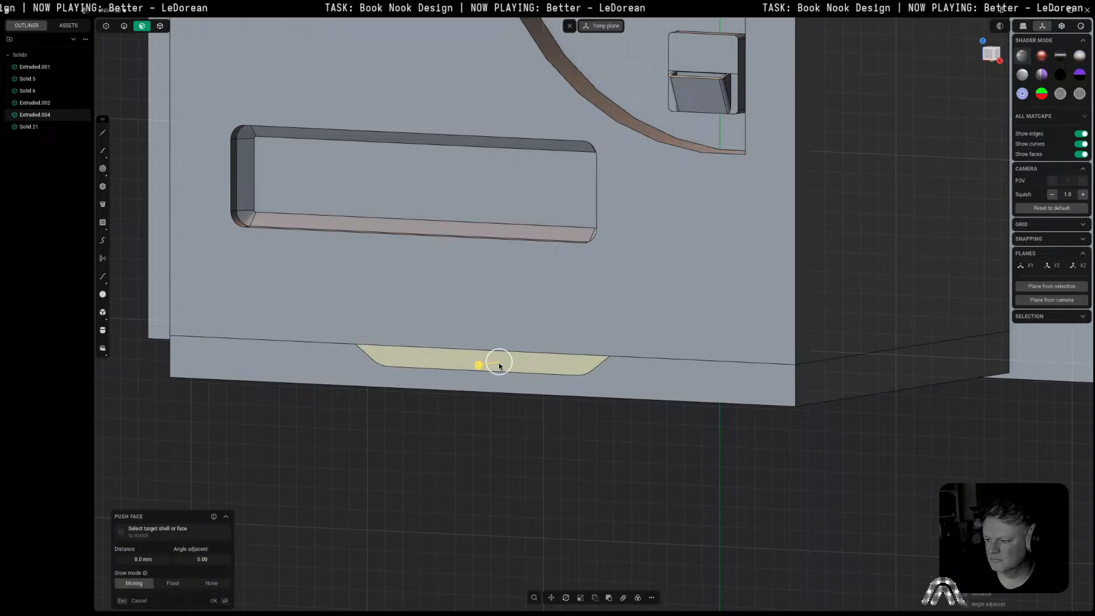
pyautogui.moveTo(486, 365); pyautogui.dragTo(486, 365)
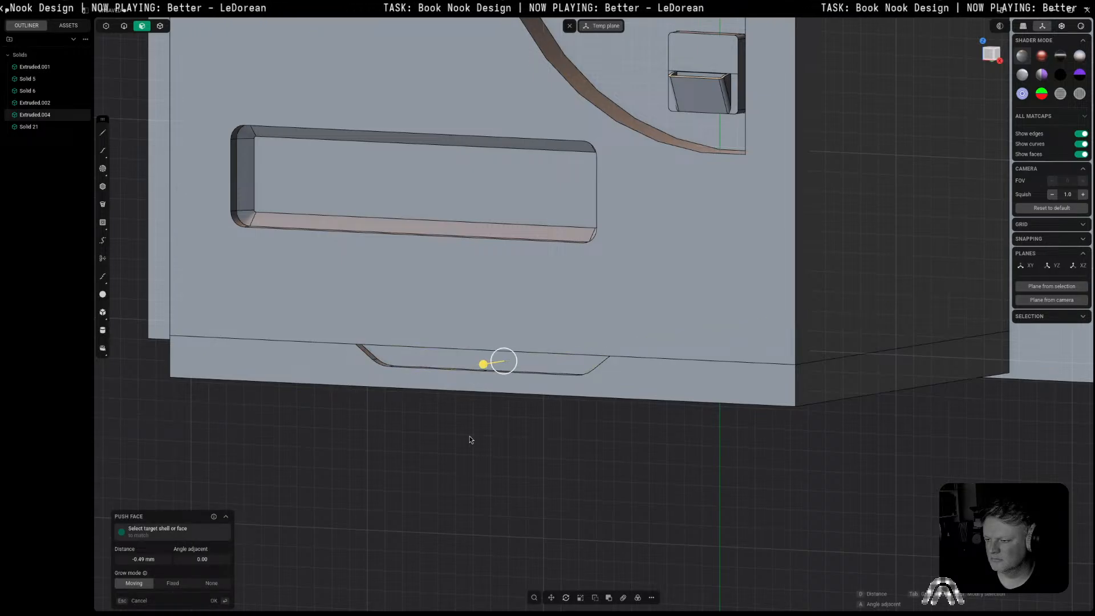
pyautogui.moveTo(470, 437); pyautogui.dragTo(492, 440, button='middle')
pyautogui.press('2')
pyautogui.click(1000, 26)
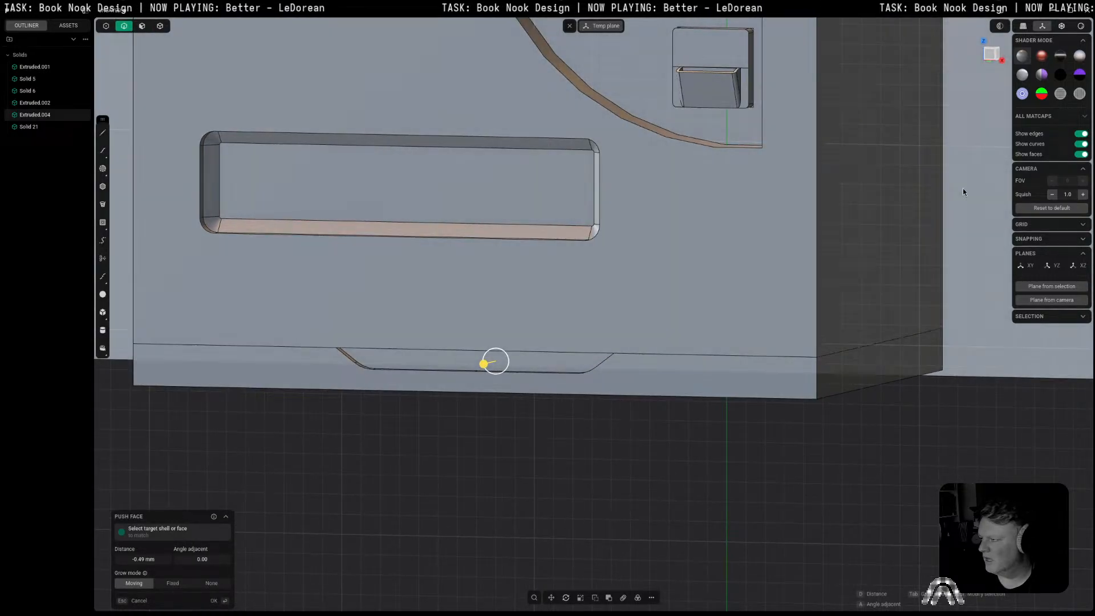
pyautogui.click(990, 55)
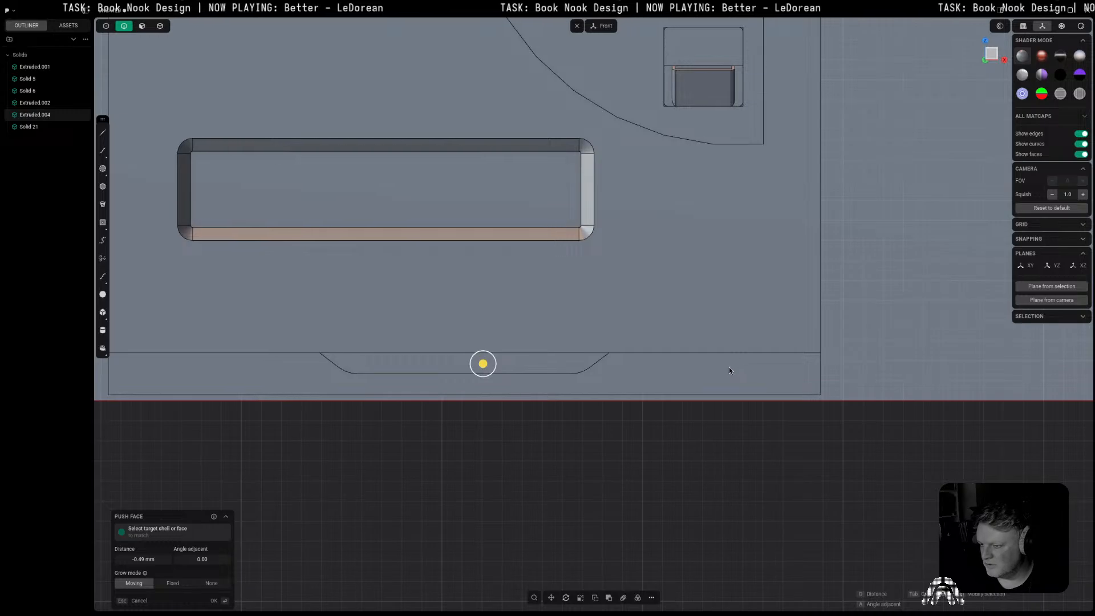
pyautogui.press('Return')
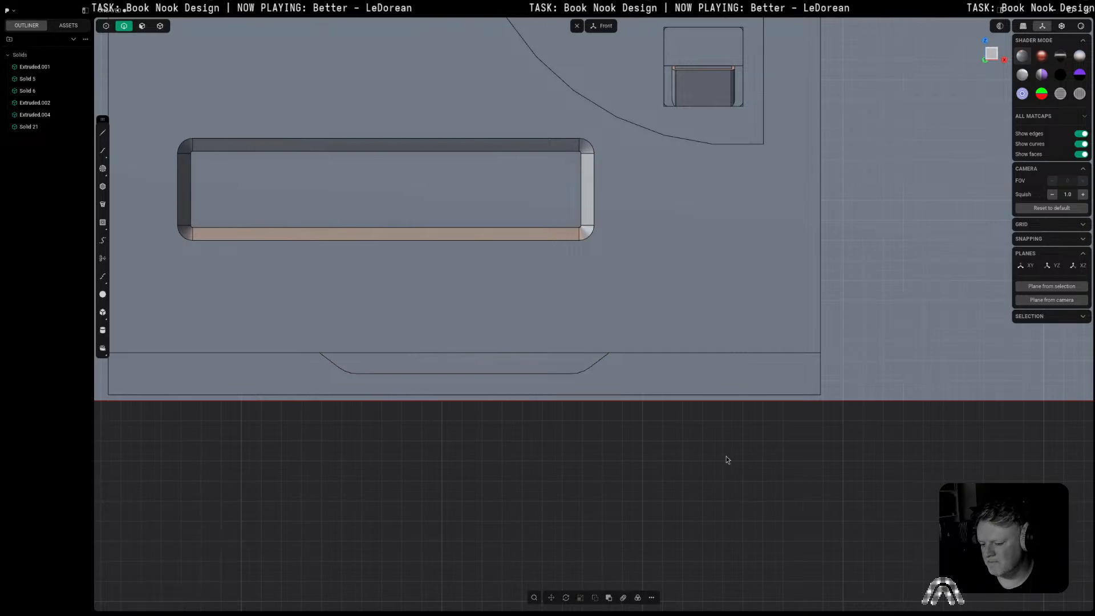
# Step: Chamfer the adjoining edges of the vending machine body and base strip to form a V-groove along their seam
pyautogui.click(737, 352)
pyautogui.press('f')
pyautogui.click(251, 352)
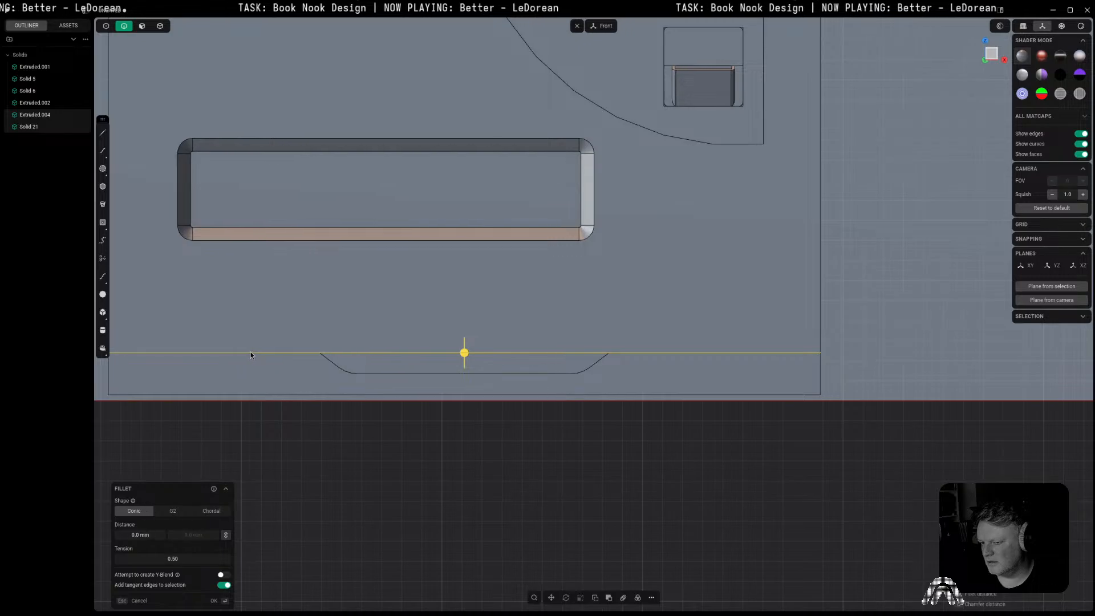
pyautogui.moveTo(462, 357); pyautogui.dragTo(462, 351)
pyautogui.press('c')
pyautogui.rightClick(567, 474)
pyautogui.click(567, 473)
# Step: Bevel the slanted and lower front edges of the recess in the base strip
pyautogui.moveTo(567, 474); pyautogui.dragTo(490, 365, button='middle')
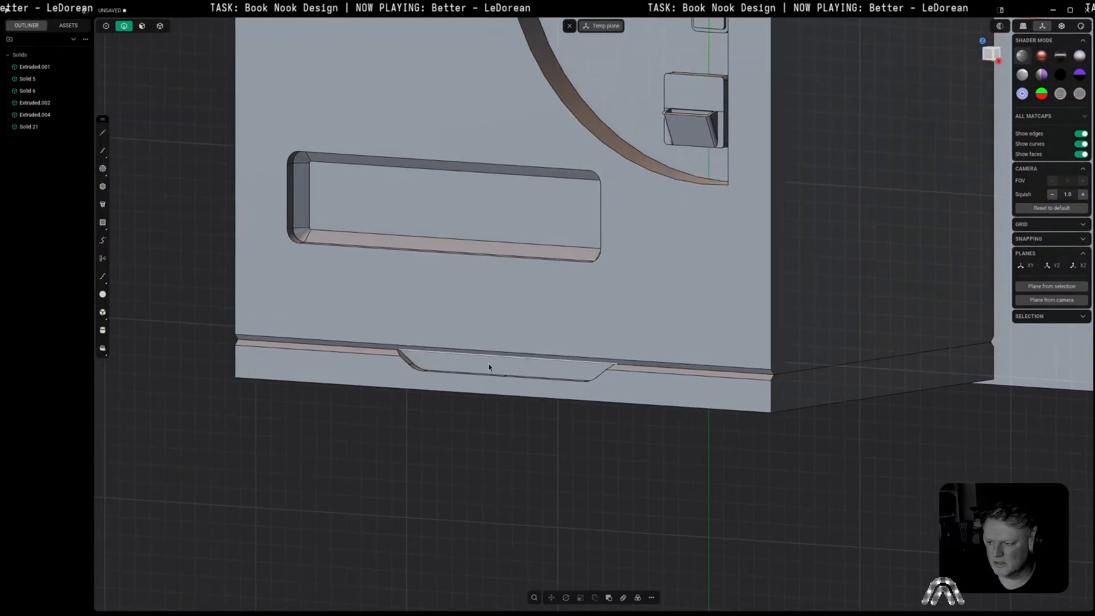
pyautogui.click(484, 376)
pyautogui.press('b')
pyautogui.moveTo(484, 377); pyautogui.dragTo(484, 381)
pyautogui.rightClick(564, 491)
pyautogui.click(564, 491)
pyautogui.moveTo(564, 492); pyautogui.dragTo(605, 502, button='middle')
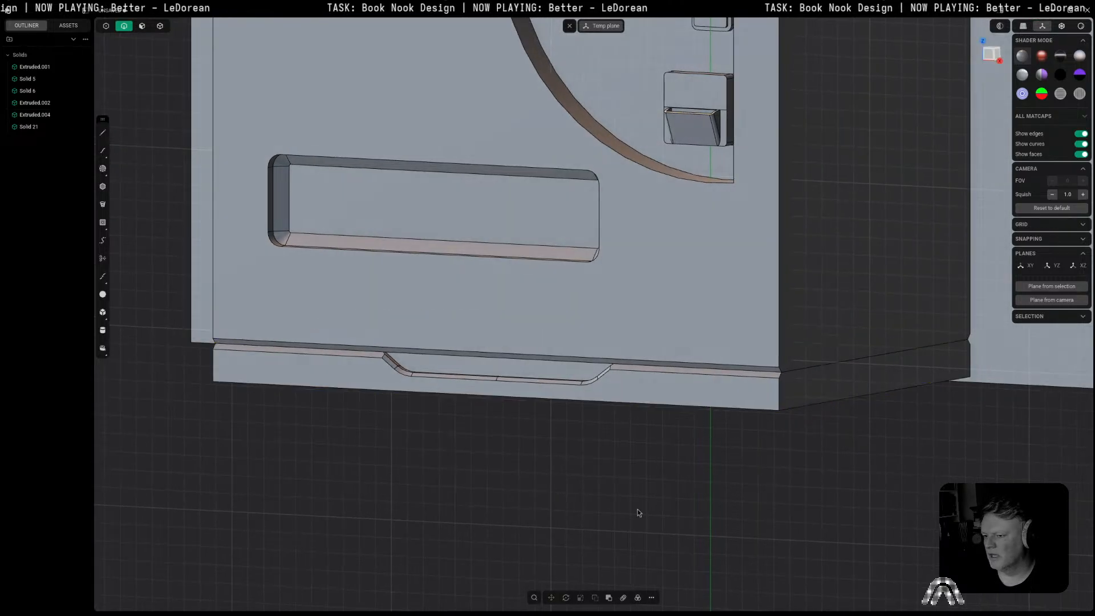
# Step: Join the base strip and the vending machine body into one solid with a Boolean union
pyautogui.press('q')
pyautogui.click(737, 397)
pyautogui.click(741, 313)
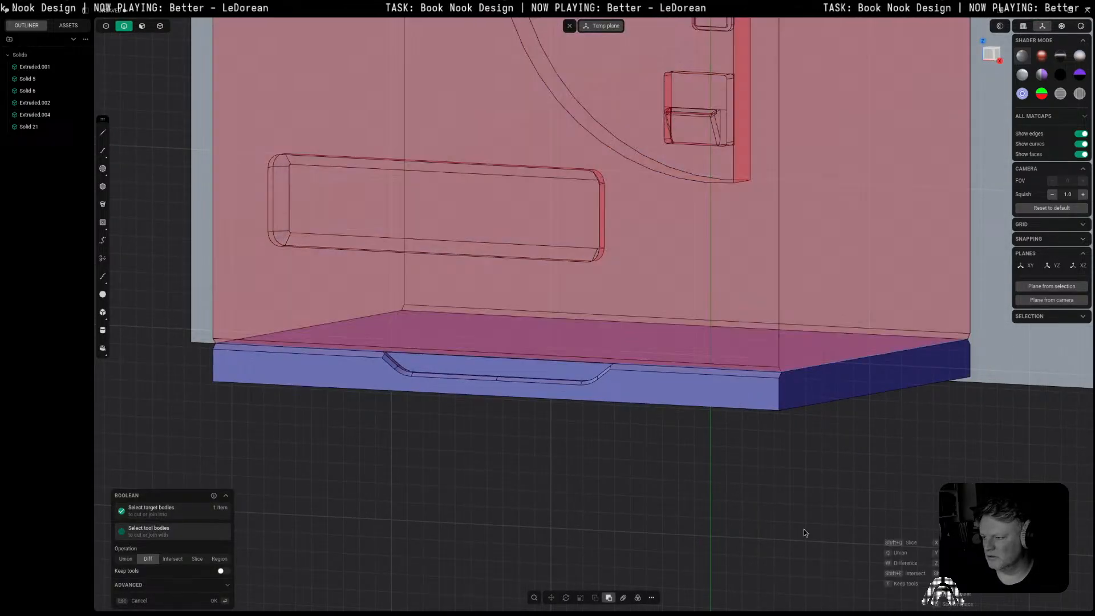
pyautogui.press('q')
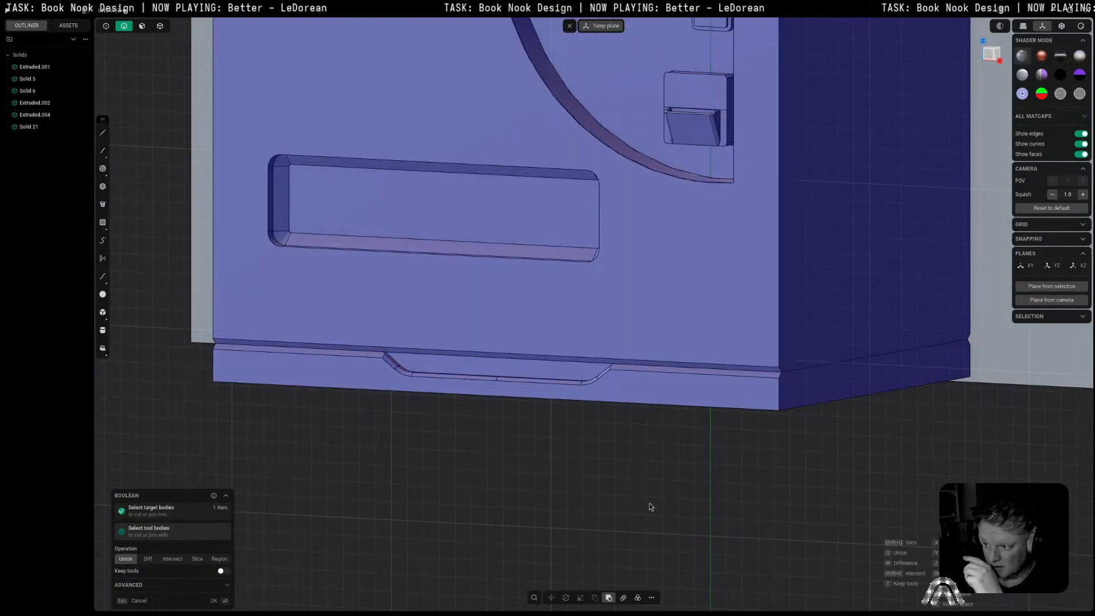
pyautogui.press('Return')
pyautogui.press('KP_1')
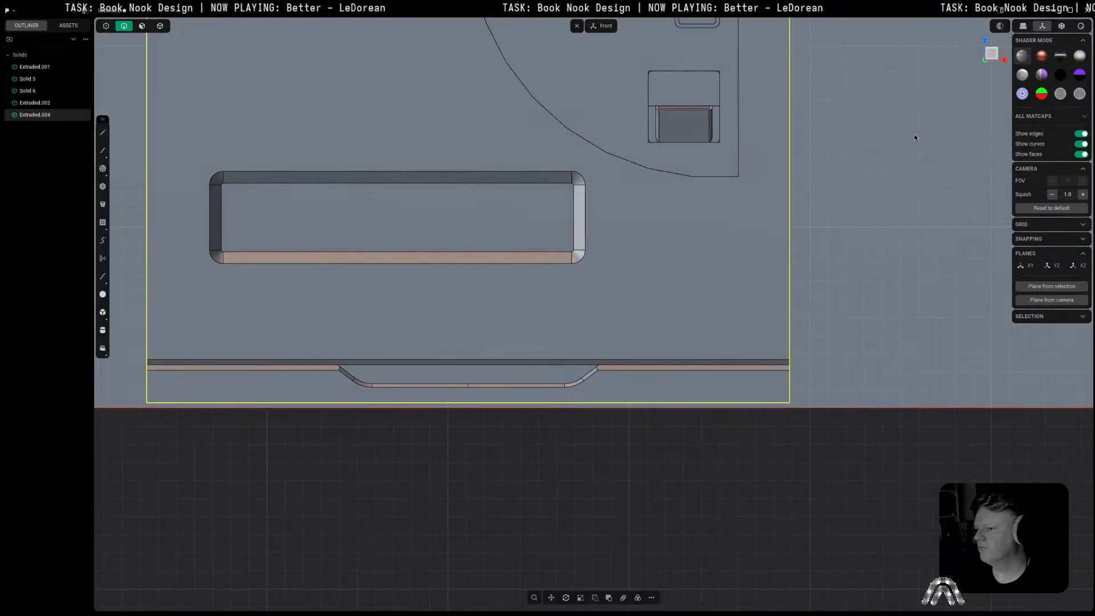
pyautogui.keyDown('shift'); pyautogui.moveTo(560, 224); pyautogui.dragTo(793, 269, button='middle'); pyautogui.keyUp('shift')
pyautogui.moveTo(581, 295); pyautogui.dragTo(590, 323, button='middle')
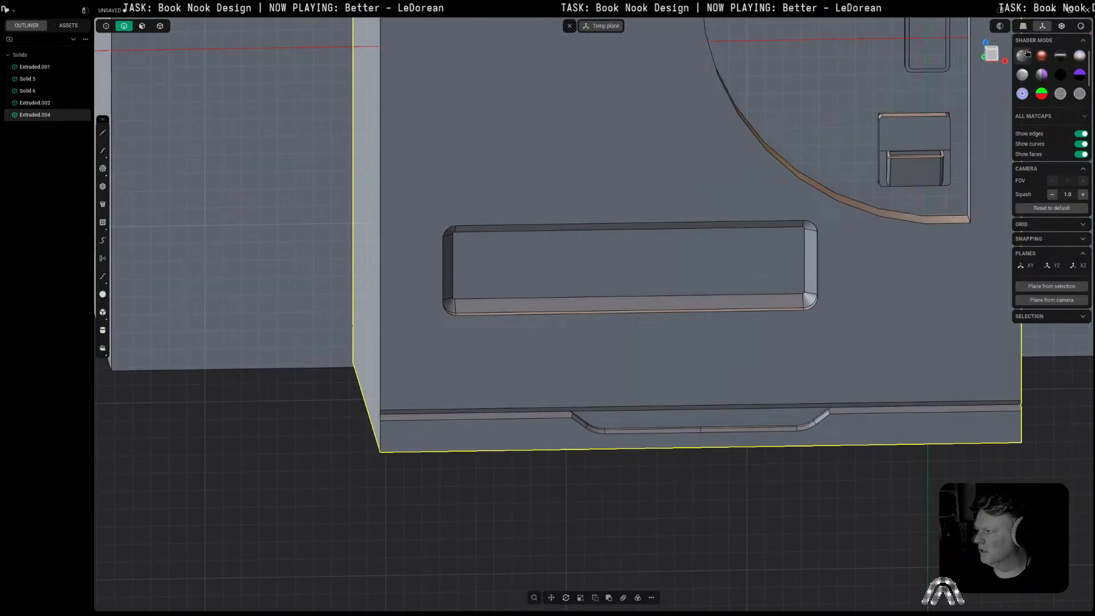
pyautogui.click(997, 54)
pyautogui.click(608, 251)
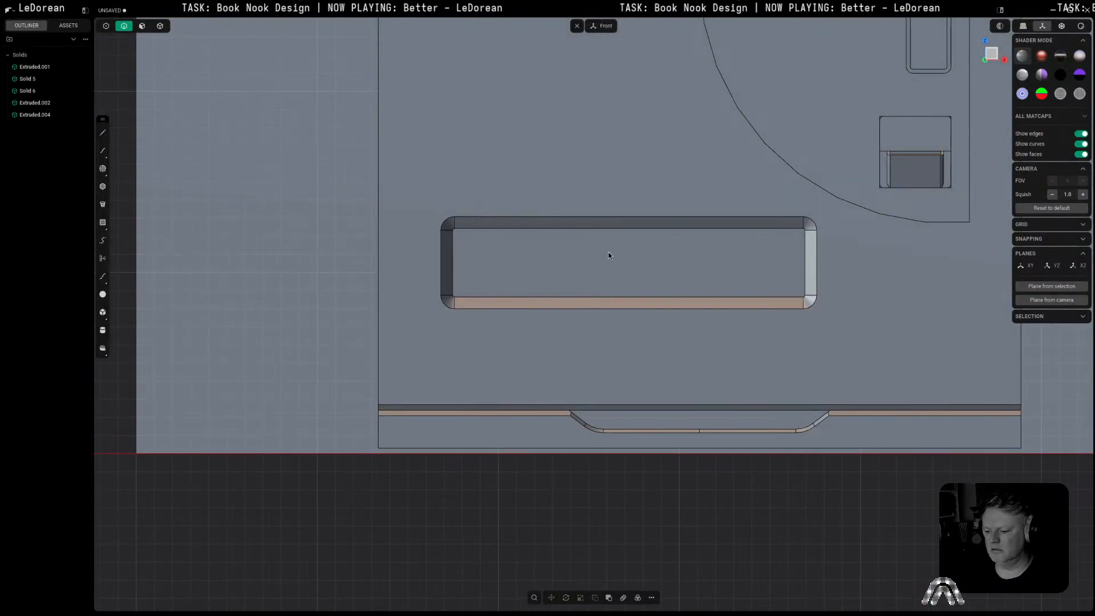
pyautogui.press('3')
pyautogui.click(642, 274)
pyautogui.hotkey('ctrl', 'r')
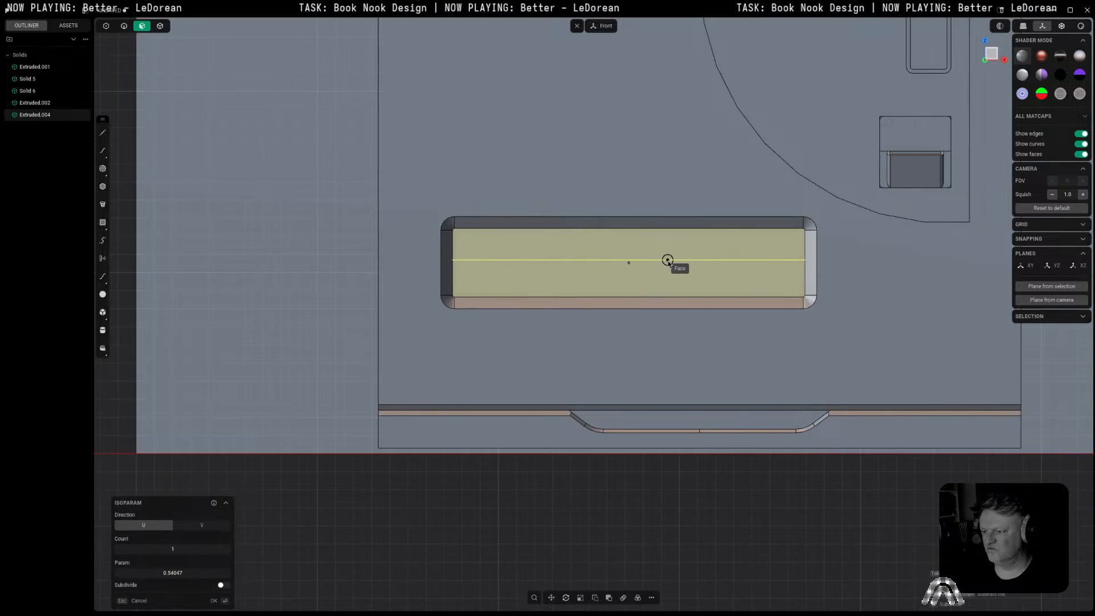
pyautogui.press('Escape')
# Step: Examine the lower front of the vending machine, including the dispensing slot and coin panel recess, from several angles
pyautogui.click(754, 268)
pyautogui.moveTo(691, 307); pyautogui.dragTo(722, 296, button='middle')
pyautogui.scroll(-4, 723, 296)
pyautogui.click(922, 426)
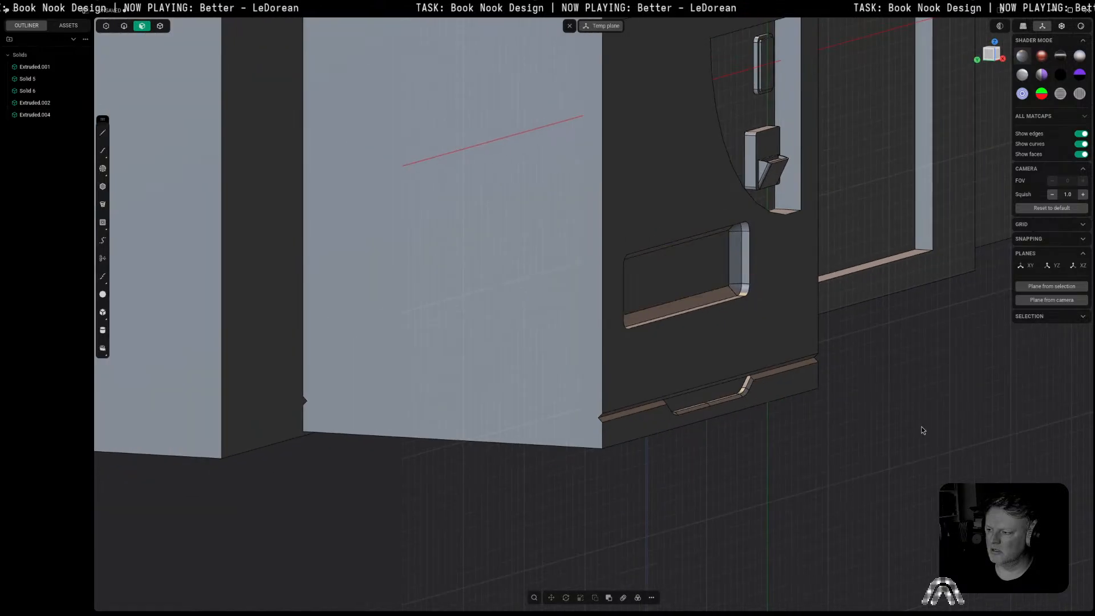
pyautogui.scroll(-7, 922, 425)
pyautogui.keyDown('shift'); pyautogui.moveTo(922, 425); pyautogui.dragTo(790, 534, button='middle'); pyautogui.keyUp('shift')
pyautogui.scroll(5, 854, 451)
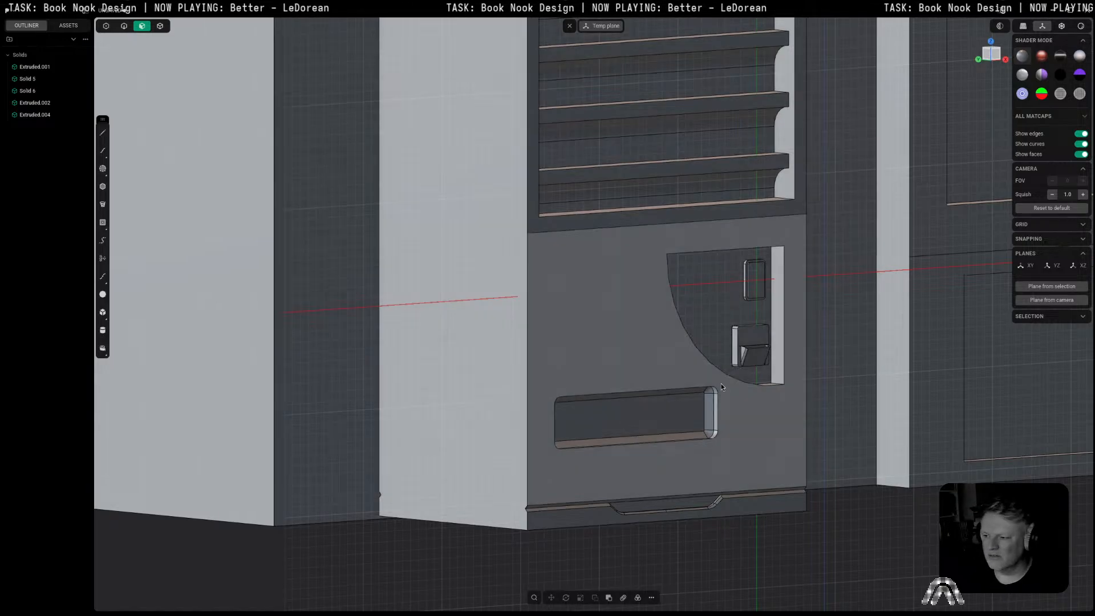
pyautogui.scroll(-5, 714, 381)
pyautogui.moveTo(809, 551); pyautogui.dragTo(761, 540, button='middle')
pyautogui.scroll(1, 773, 466)
pyautogui.scroll(4, 776, 423)
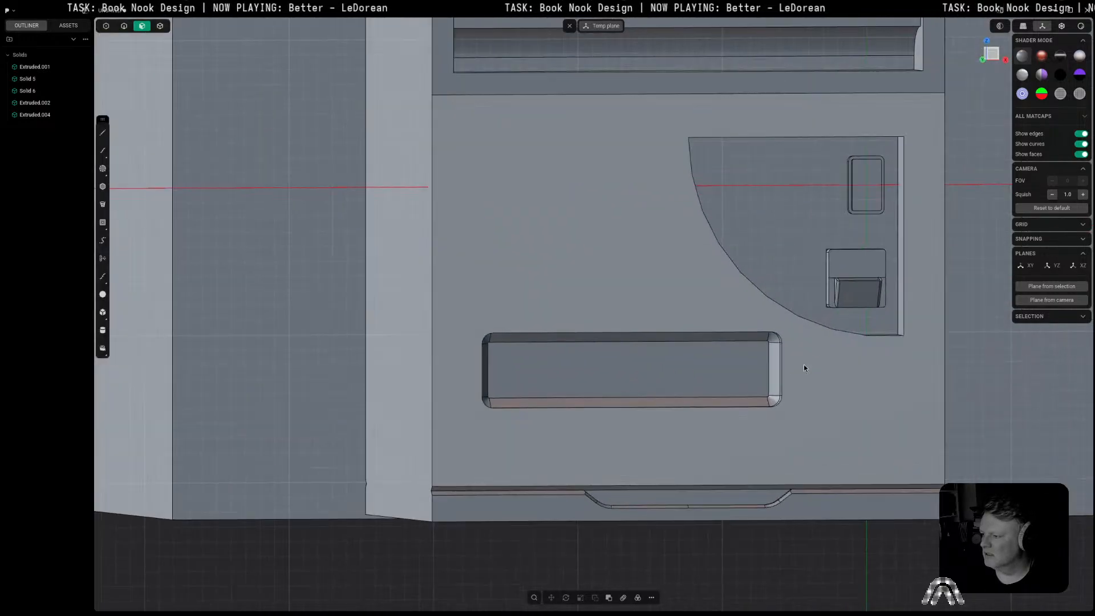
# Step: Fillet the corner edges of the quarter-round coin panel recess on the vending machine's front
pyautogui.moveTo(802, 366); pyautogui.dragTo(891, 348, button='middle')
pyautogui.scroll(2, 886, 331)
pyautogui.press('2')
pyautogui.click(860, 300)
pyautogui.keyDown('shift'); pyautogui.moveTo(860, 302); pyautogui.dragTo(692, 247, button='middle'); pyautogui.keyUp('shift')
pyautogui.click(841, 216)
pyautogui.click(668, 366)
pyautogui.moveTo(670, 367); pyautogui.dragTo(672, 378)
pyautogui.moveTo(672, 378); pyautogui.dragTo(772, 432, button='middle')
pyautogui.press('Return')
# Step: Bevel the front rim of the quarter-round coin panel recess all the way around
pyautogui.scroll(-3, 758, 424)
pyautogui.click(766, 370)
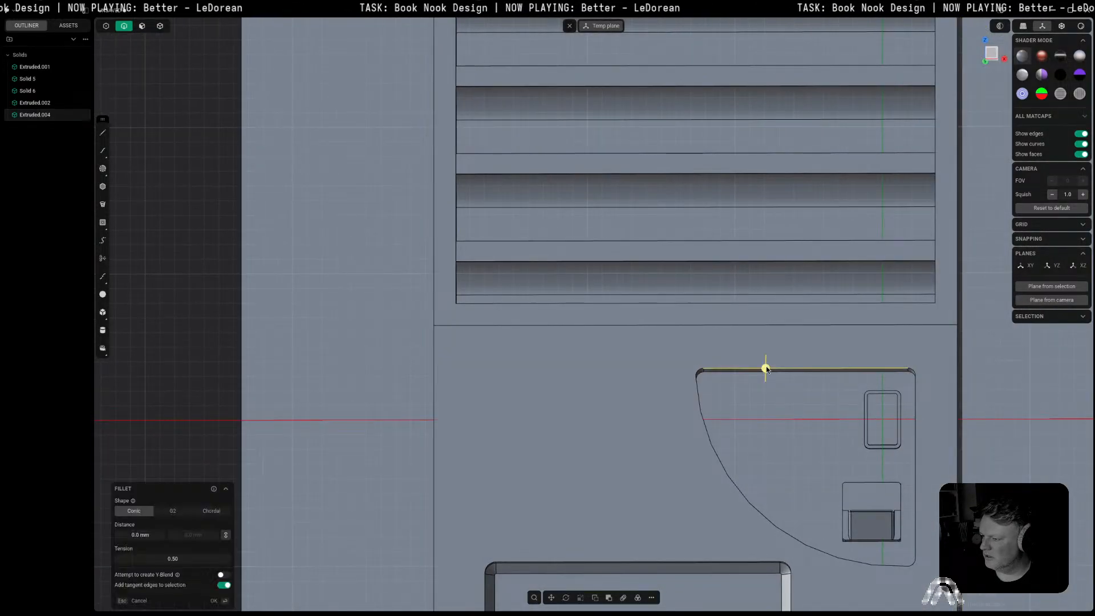
pyautogui.press('Return')
pyautogui.scroll(-3, 766, 366)
pyautogui.scroll(-1, 766, 363)
pyautogui.click(355, 334)
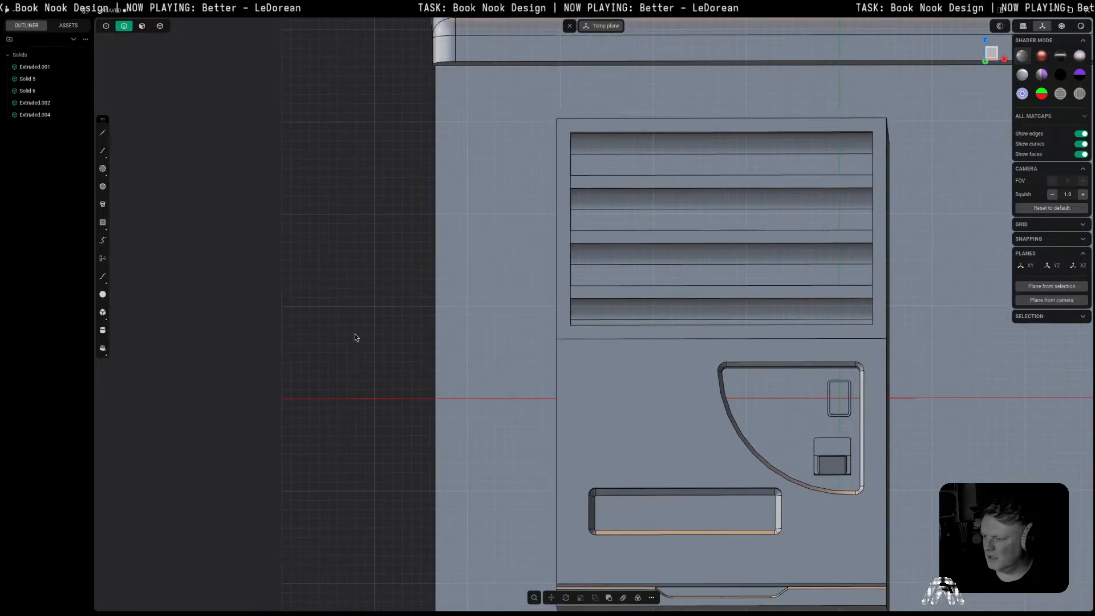
# Step: Draw a line across the machine's side from the front end of the base groove to the rear edge
pyautogui.scroll(-5, 356, 335)
pyautogui.moveTo(364, 336); pyautogui.dragTo(457, 361, button='middle')
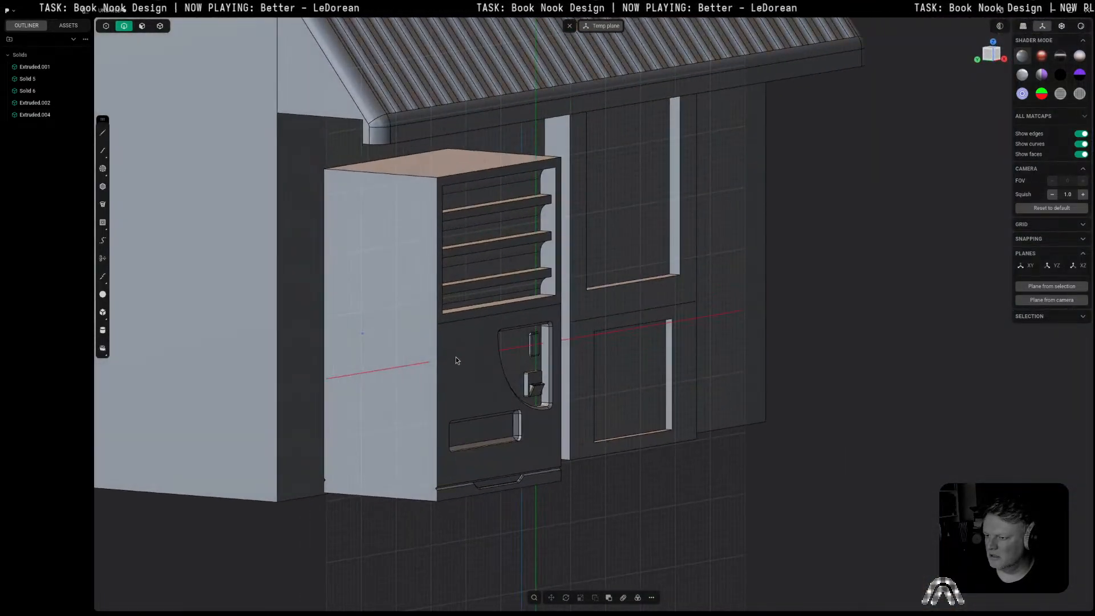
pyautogui.moveTo(666, 478); pyautogui.dragTo(557, 468, button='middle')
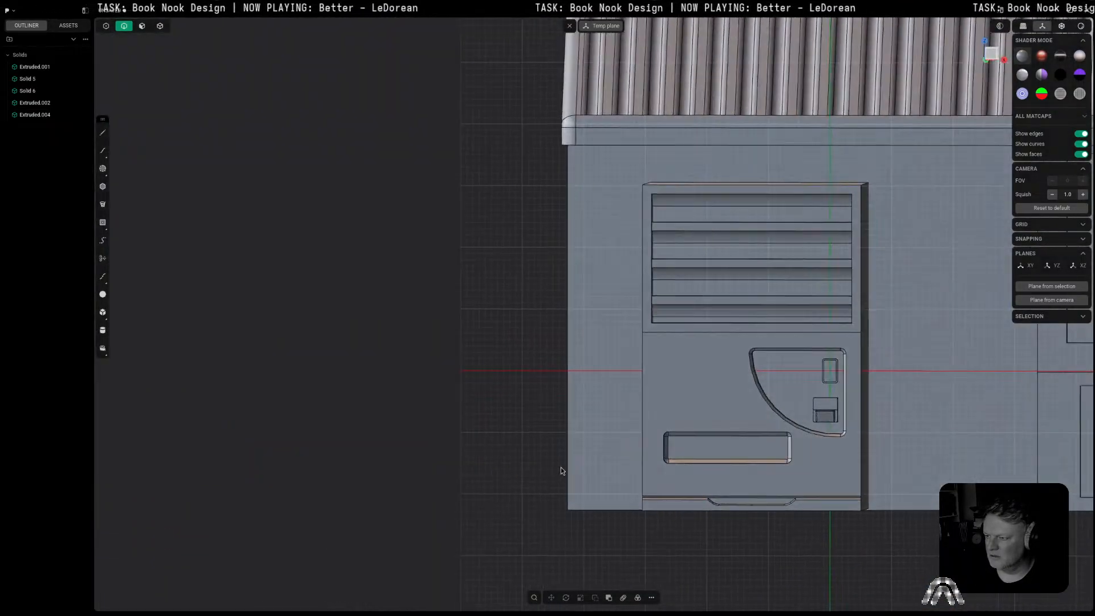
pyautogui.moveTo(687, 497); pyautogui.dragTo(622, 513, button='middle')
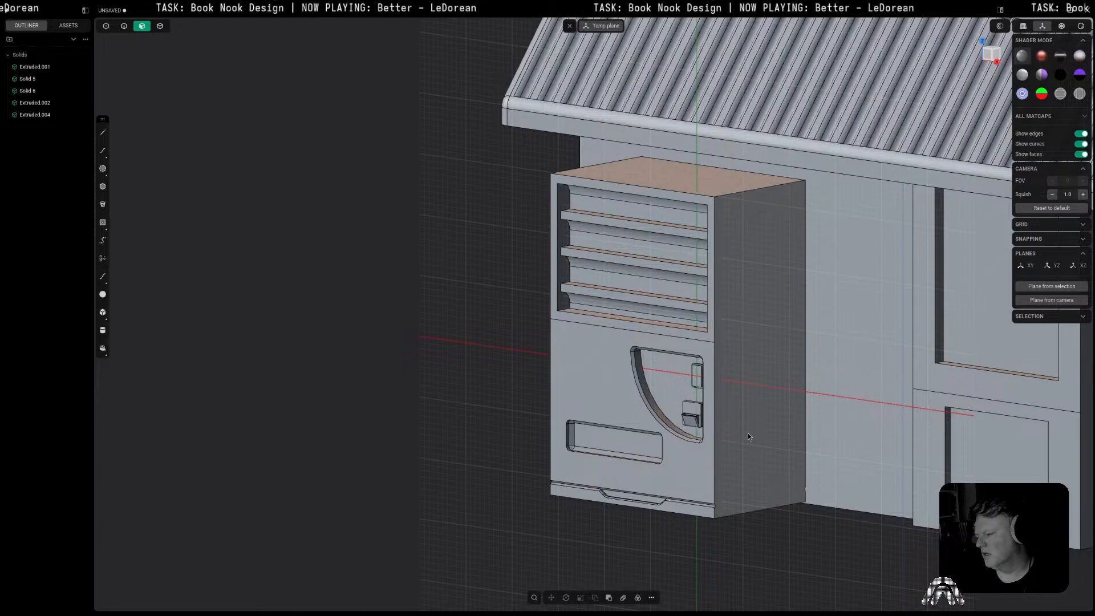
pyautogui.scroll(5, 748, 423)
pyautogui.press('l')
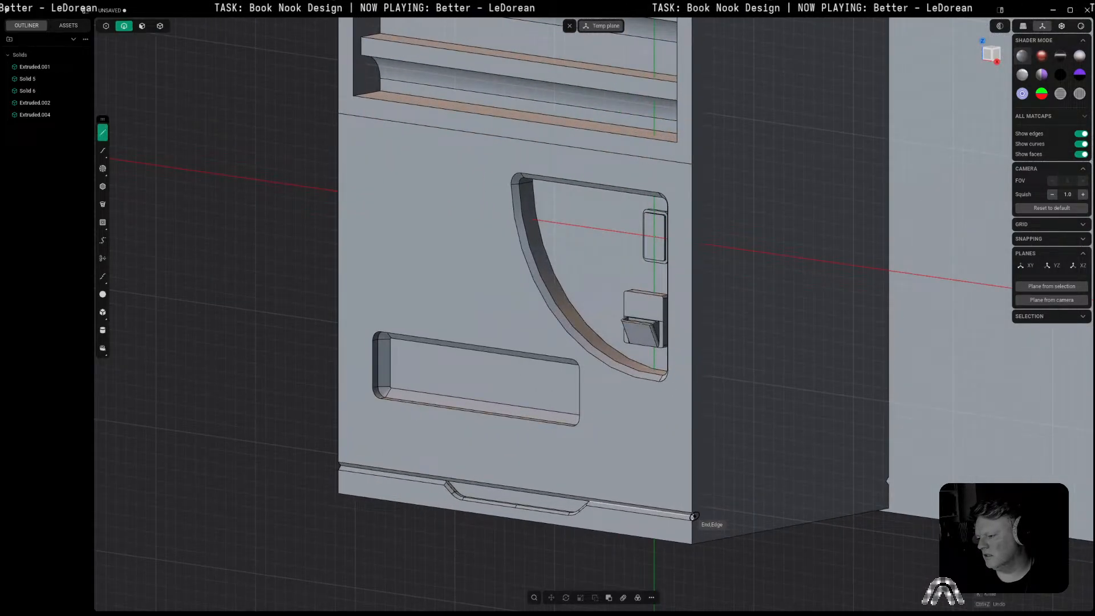
pyautogui.click(695, 516)
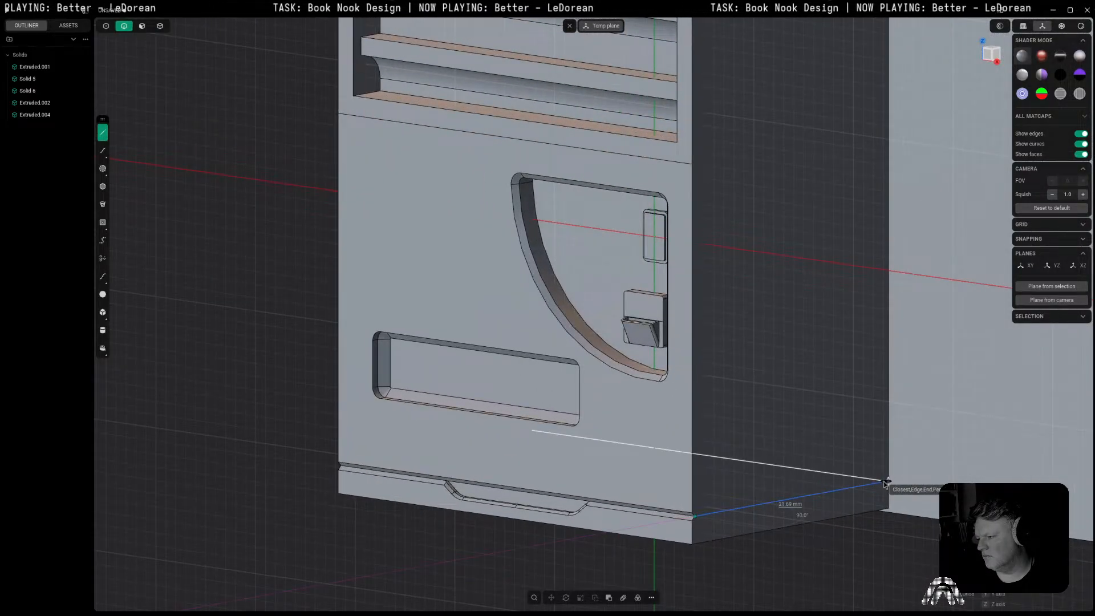
pyautogui.click(884, 481)
# Step: Cut the vending machine solid along the side line to separate the base from the upper body
pyautogui.moveTo(884, 481); pyautogui.dragTo(842, 521, button='middle')
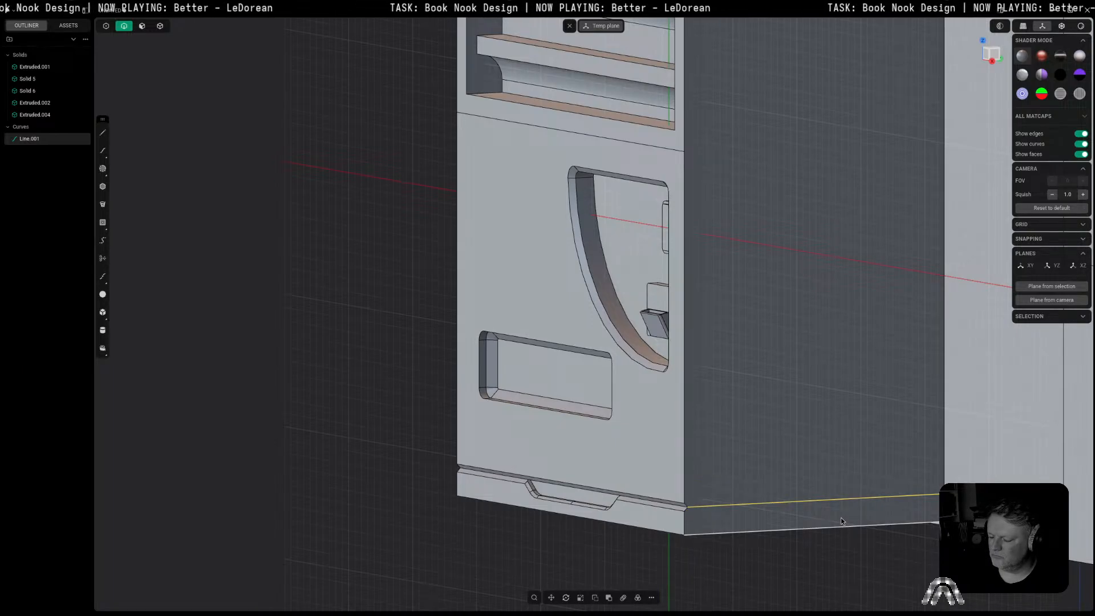
pyautogui.click(851, 569)
pyautogui.press('3')
pyautogui.click(816, 480)
pyautogui.press('space')
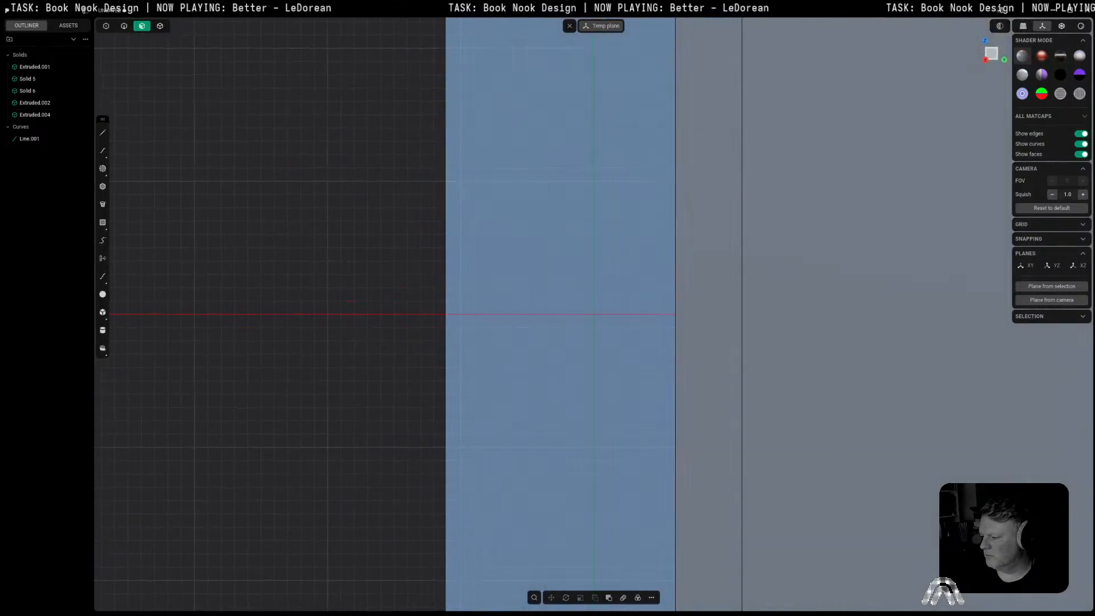
pyautogui.scroll(-5, 726, 497)
pyautogui.press('2')
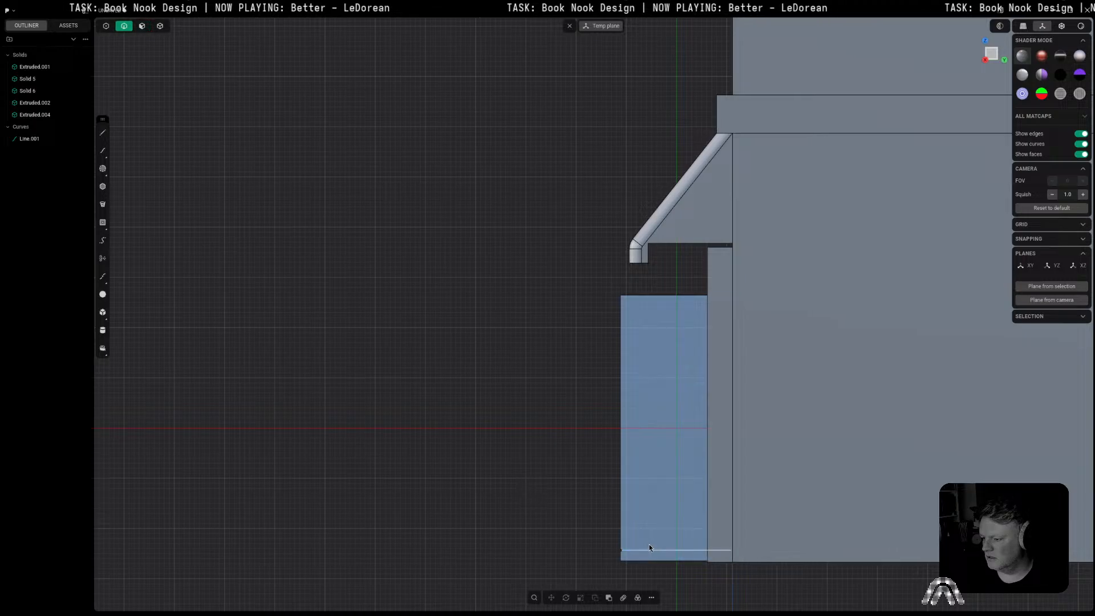
pyautogui.press('c')
pyautogui.click(658, 505)
pyautogui.rightClick(658, 505)
pyautogui.click(581, 556)
# Step: Chamfer the seam edges between the base and upper body by about 0.29 mm to continue the groove around the sides
pyautogui.scroll(5, 580, 555)
pyautogui.scroll(3, 690, 547)
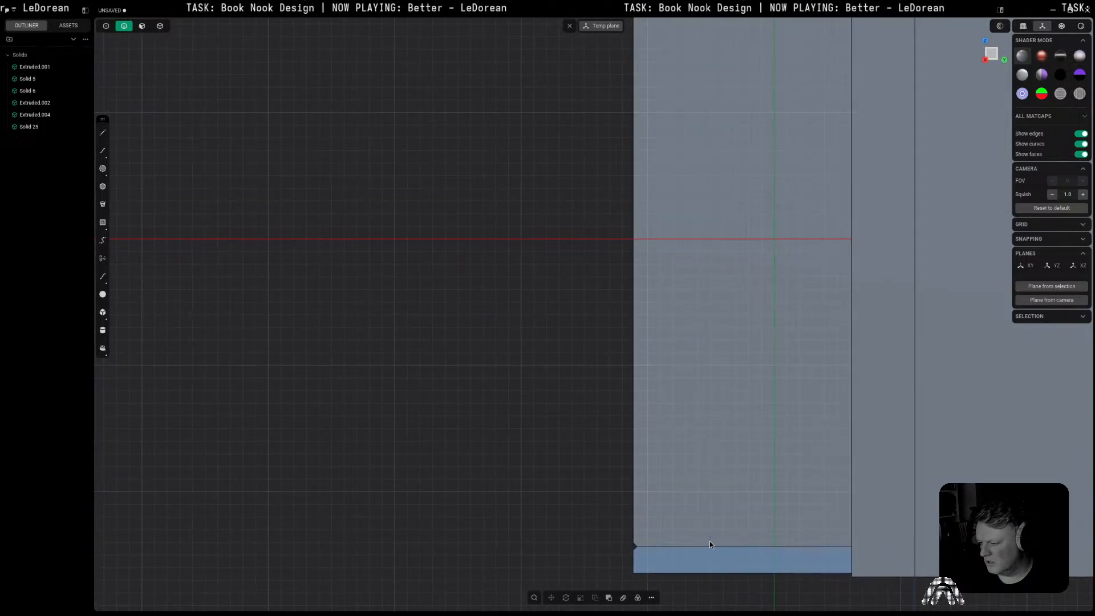
pyautogui.click(702, 547)
pyautogui.press('f')
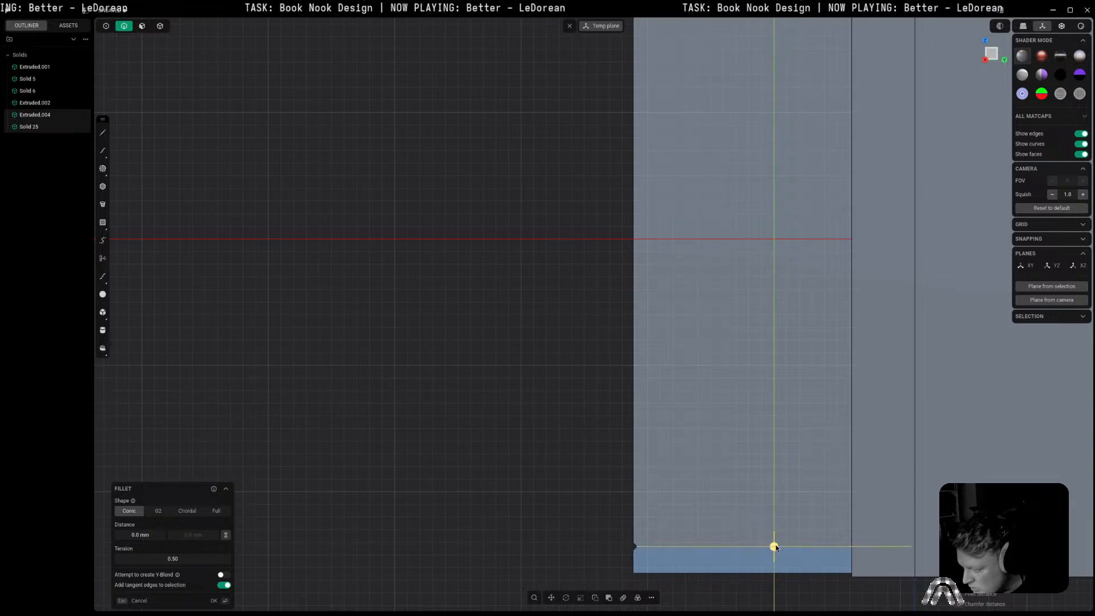
pyautogui.press('c')
pyautogui.moveTo(687, 537); pyautogui.dragTo(740, 532, button='middle')
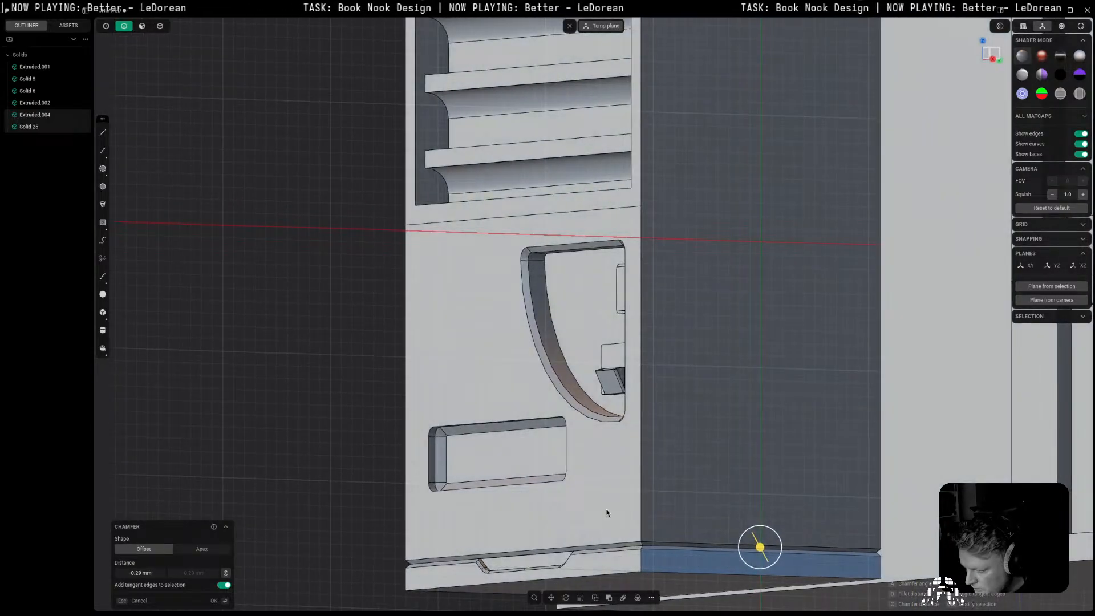
pyautogui.press('Return')
pyautogui.scroll(-3, 608, 512)
pyautogui.moveTo(608, 513); pyautogui.dragTo(763, 520, button='middle')
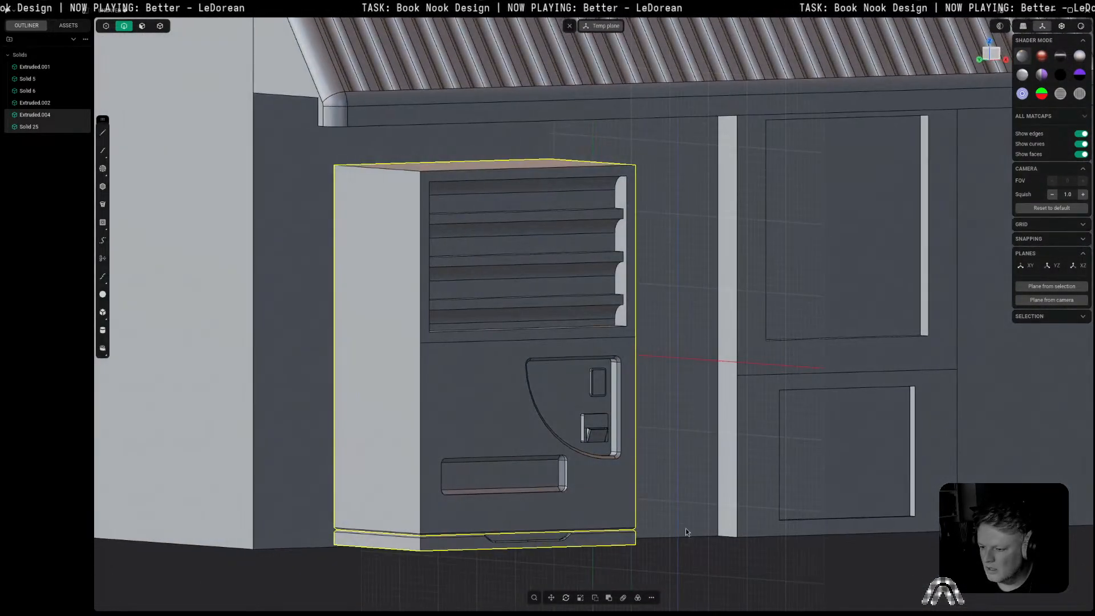
pyautogui.click(744, 556)
pyautogui.moveTo(745, 557); pyautogui.dragTo(571, 562, button='middle')
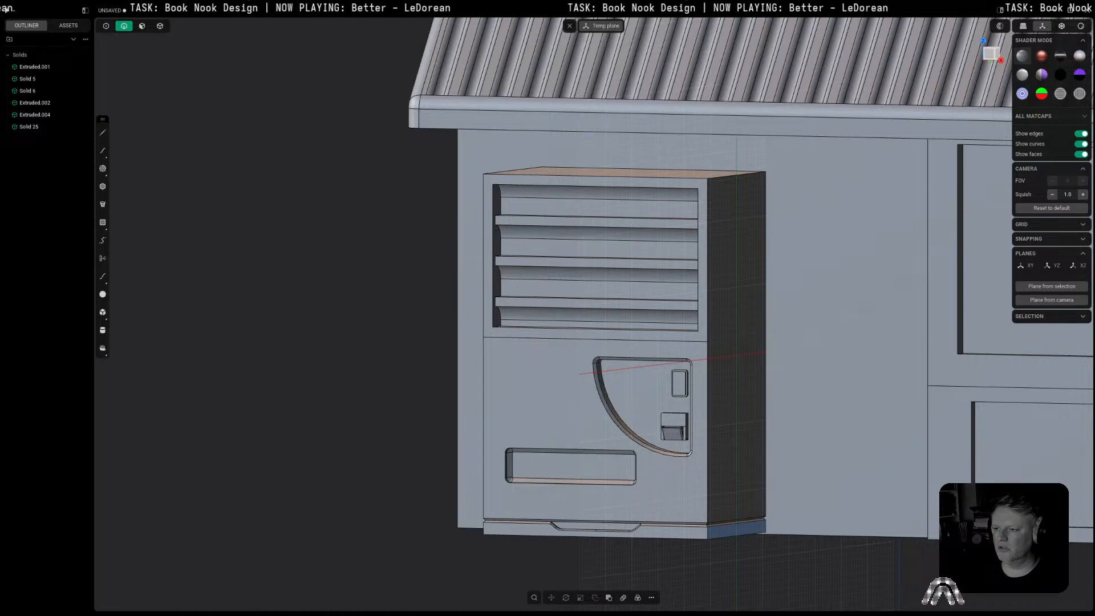
# Step: Fillet both vertical front edges of the vending machine's upper body by about 0.82 mm
pyautogui.scroll(-3, 789, 271)
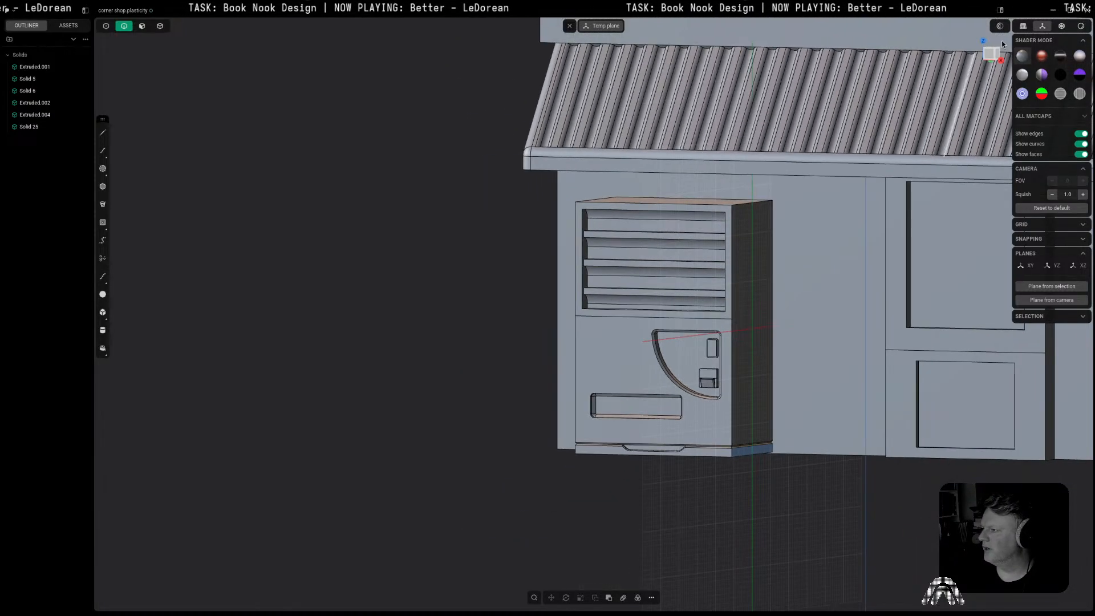
pyautogui.click(991, 53)
pyautogui.scroll(4, 696, 207)
pyautogui.moveTo(696, 206); pyautogui.dragTo(703, 262, button='middle')
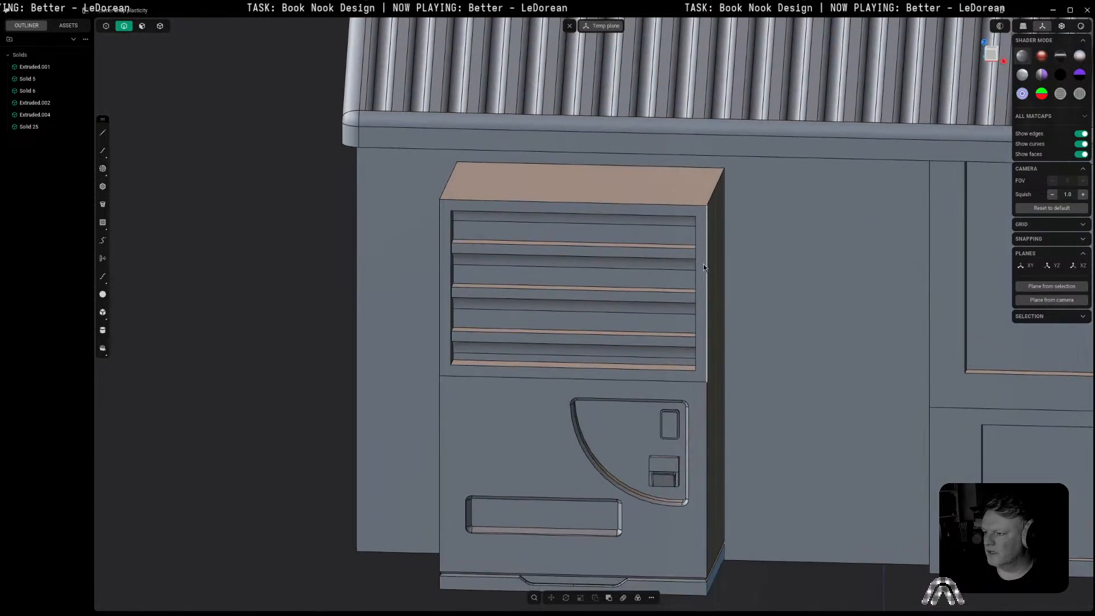
pyautogui.click(707, 258)
pyautogui.press('b')
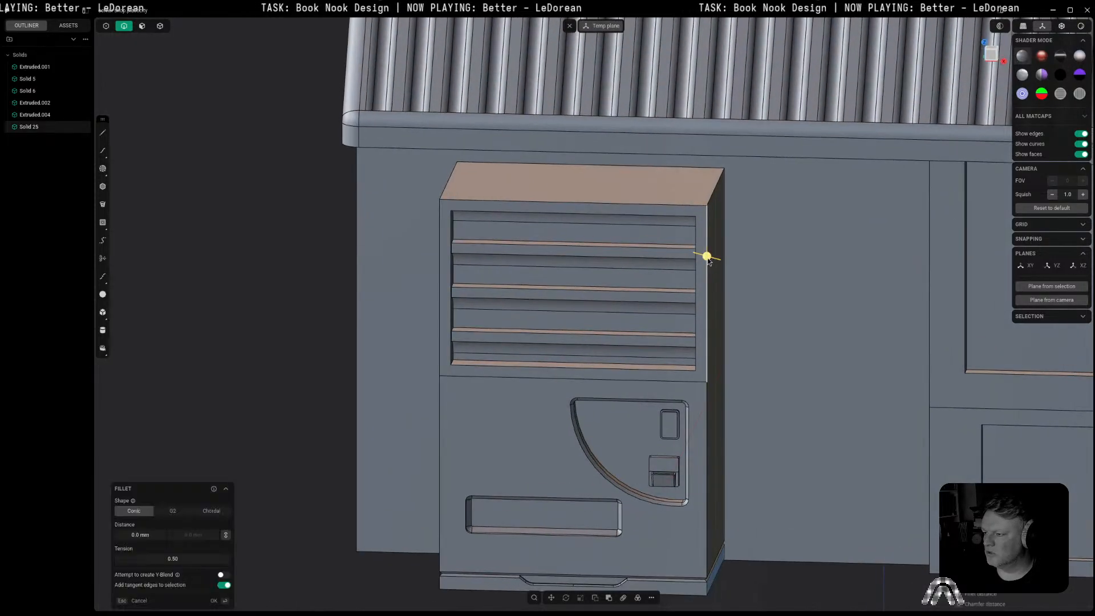
pyautogui.keyDown('shift'); pyautogui.click(441, 364); pyautogui.keyUp('shift')
pyautogui.moveTo(441, 363); pyautogui.dragTo(436, 361)
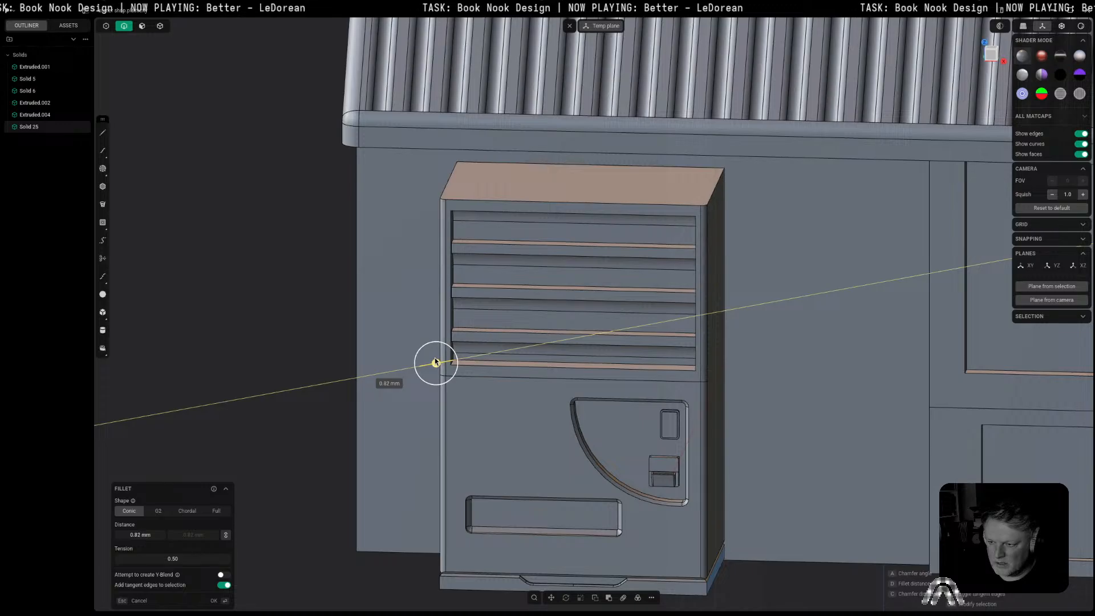
pyautogui.rightClick(435, 358)
# Step: Fillet the top front edge of the vending machine by about 0.42 mm
pyautogui.click(553, 200)
pyautogui.press('b')
pyautogui.moveTo(554, 207); pyautogui.dragTo(554, 205)
pyautogui.press('d')
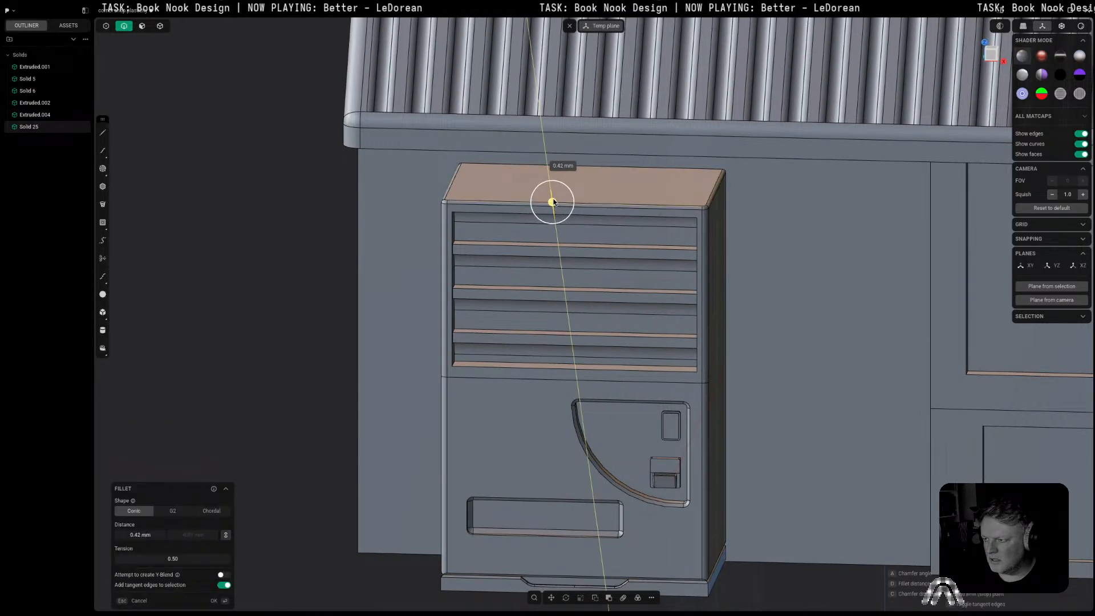
pyautogui.click(553, 201)
pyautogui.rightClick(553, 201)
# Step: Examine the vending machine's rounded edges from several angles, toggling the edge display off and back on
pyautogui.scroll(-5, 553, 202)
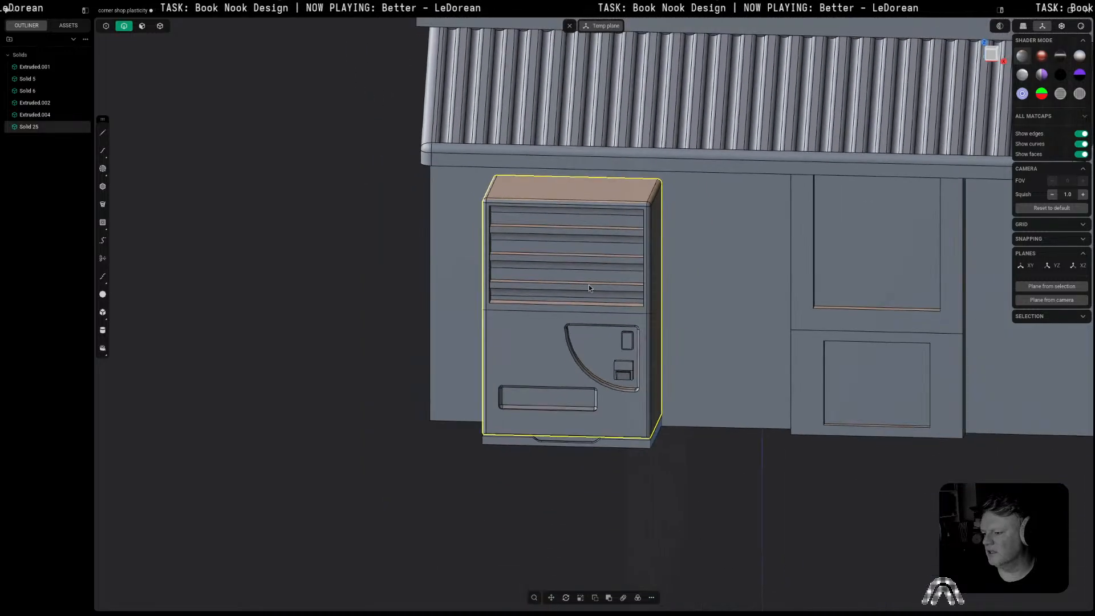
pyautogui.press('KP_1')
pyautogui.click(665, 495)
pyautogui.moveTo(665, 495); pyautogui.dragTo(599, 450, button='middle')
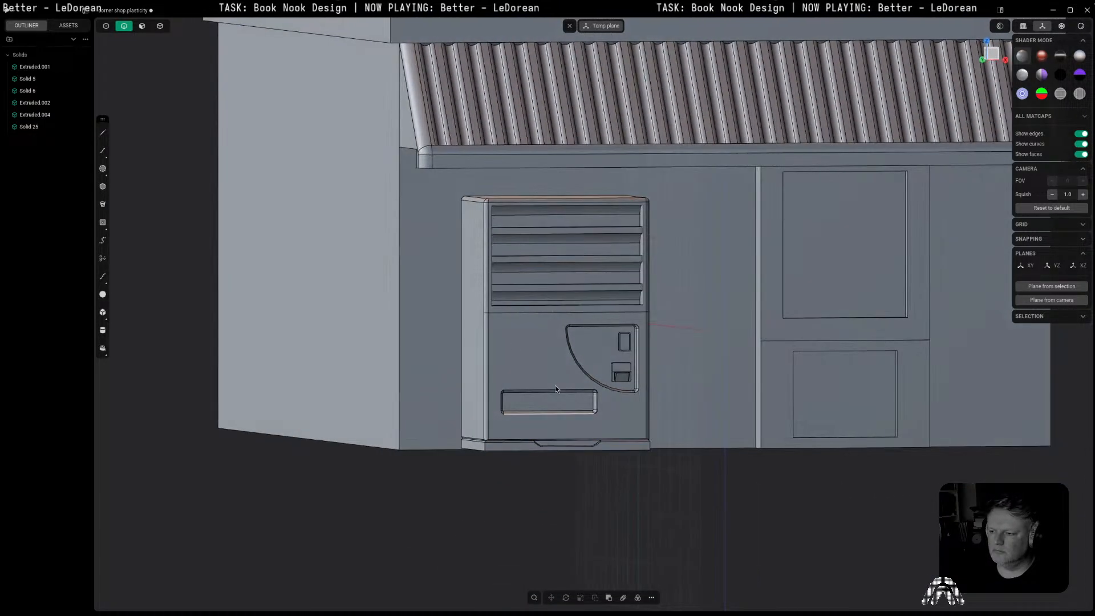
pyautogui.scroll(3, 513, 331)
pyautogui.moveTo(523, 316); pyautogui.dragTo(447, 288, button='middle')
pyautogui.click(1083, 136)
pyautogui.click(1087, 136)
pyautogui.moveTo(931, 243); pyautogui.dragTo(793, 308, button='middle')
# Step: Join the base and the upper body of the vending machine into one solid with a Boolean union
pyautogui.click(986, 53)
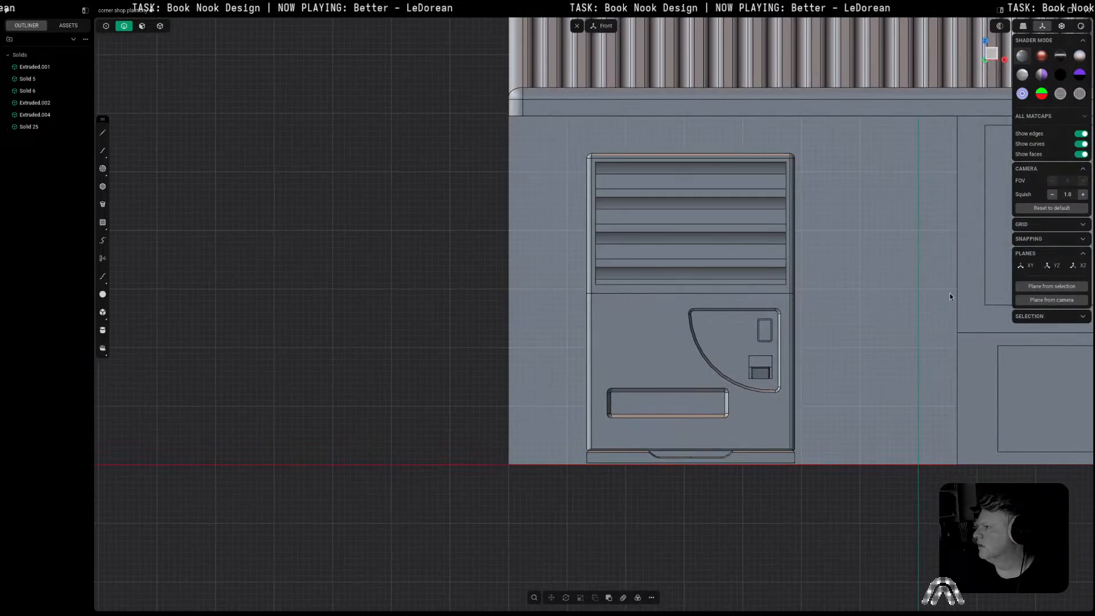
pyautogui.press('5')
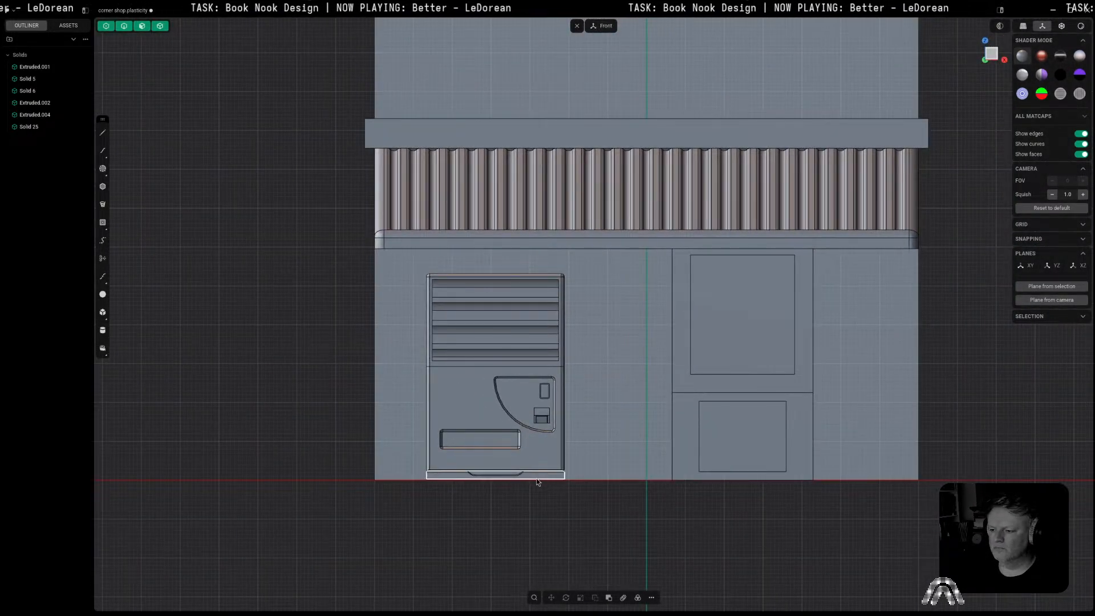
pyautogui.click(537, 477)
pyautogui.keyDown('shift'); pyautogui.click(543, 464); pyautogui.keyUp('shift')
pyautogui.press('q')
pyautogui.press('q')
pyautogui.press('Return')
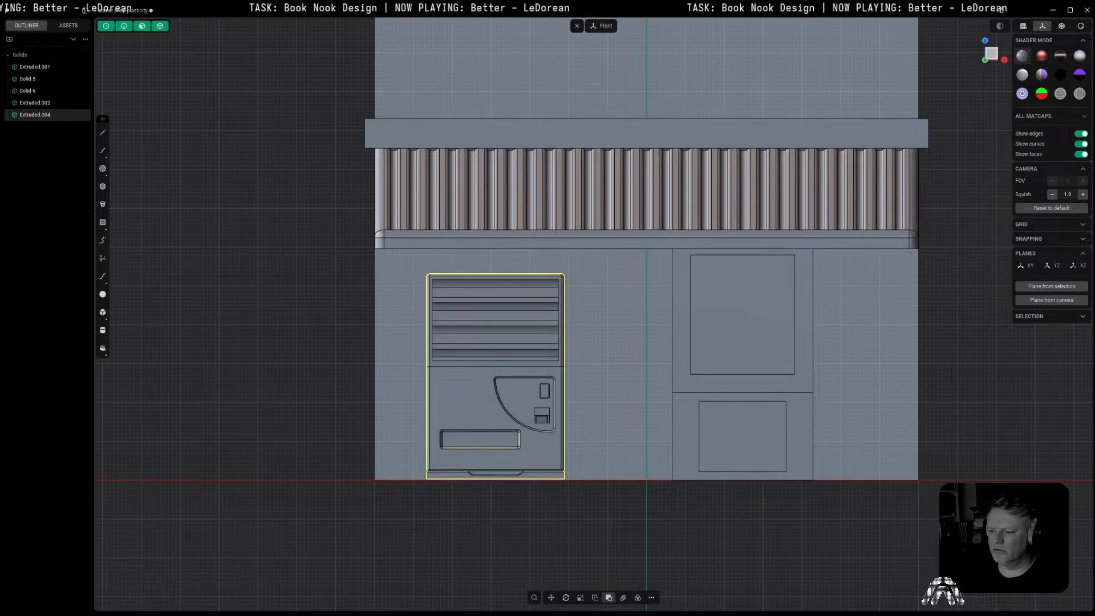
# Step: Draw a center rectangle about 12 mm tall on the vending machine's front, between the louvered display and the wide dispensing slot
pyautogui.scroll(8, 447, 484)
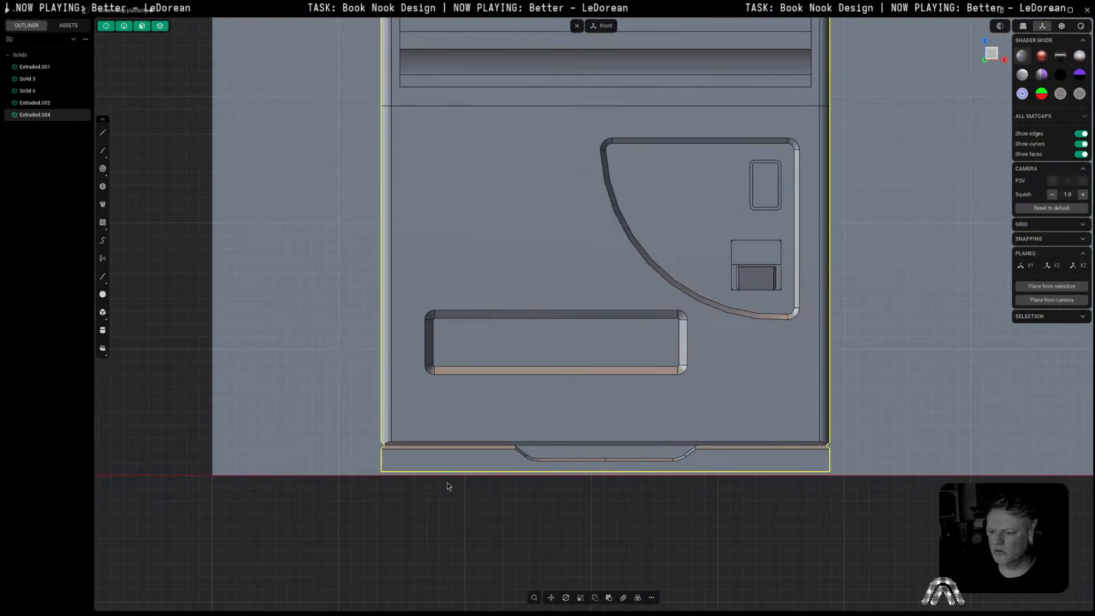
pyautogui.moveTo(447, 483); pyautogui.dragTo(457, 483, button='middle')
pyautogui.scroll(-5, 532, 409)
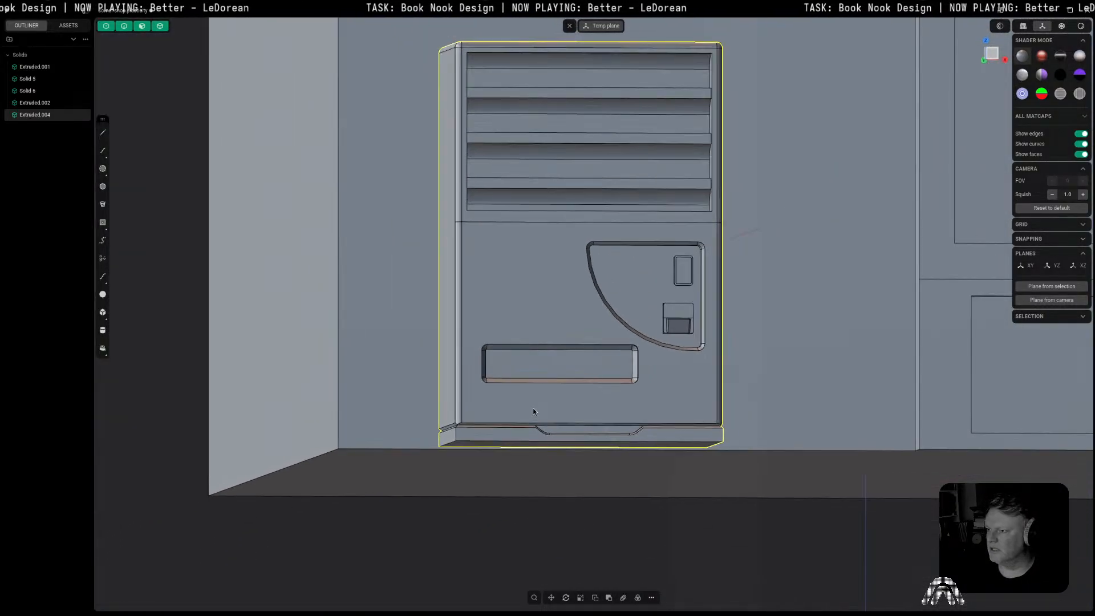
pyautogui.keyDown('shift'); pyautogui.moveTo(532, 409); pyautogui.dragTo(473, 514, button='middle'); pyautogui.keyUp('shift')
pyautogui.press('space')
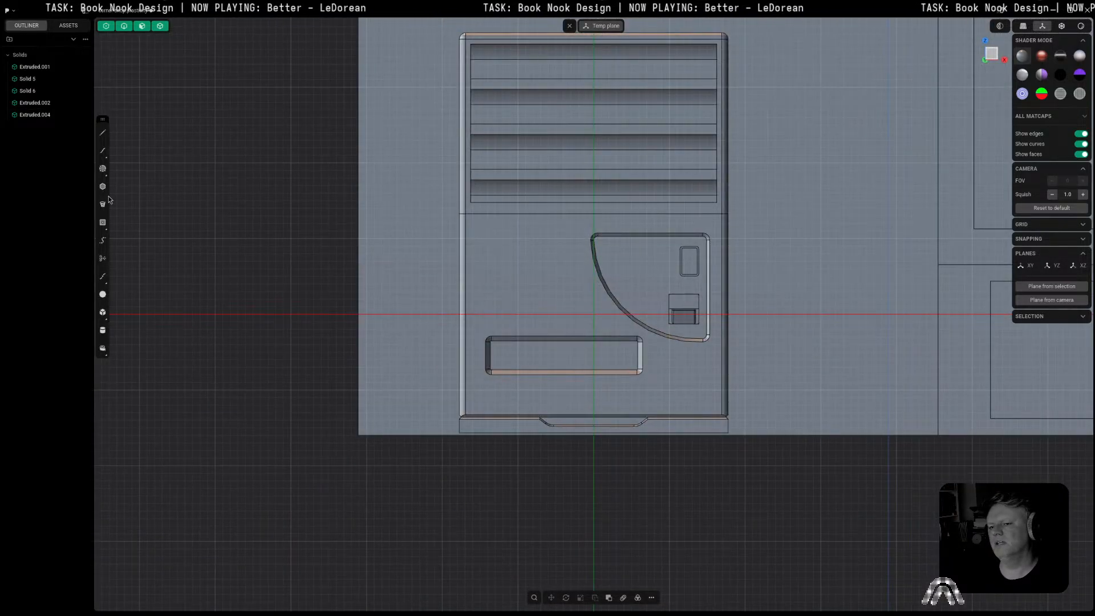
pyautogui.click(110, 222)
pyautogui.click(519, 261)
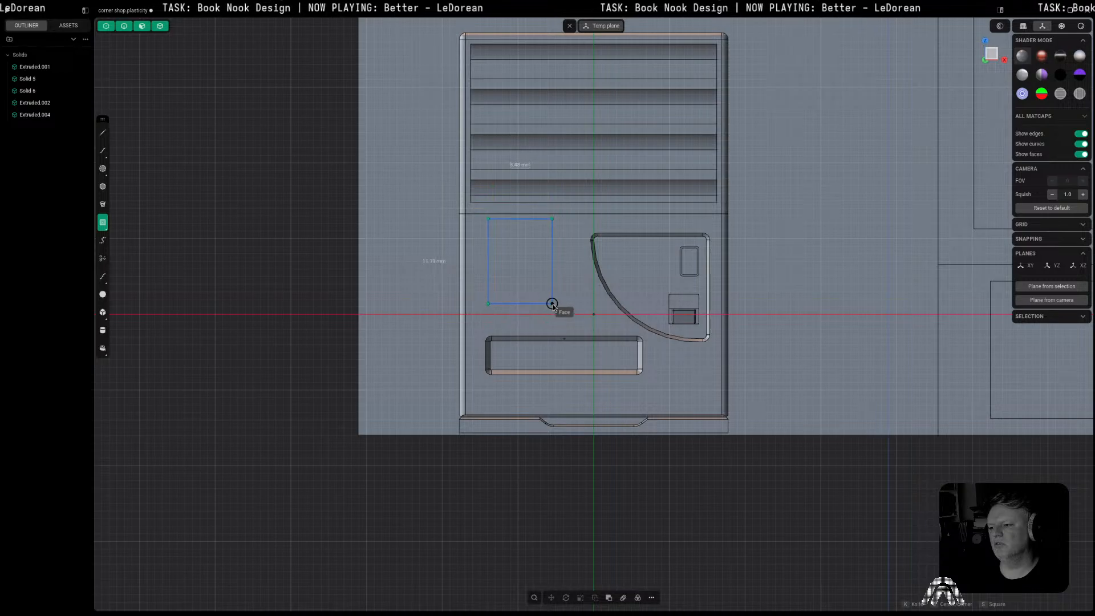
pyautogui.click(549, 305)
# Step: Shift the rectangle by -0.45 mm in X and -1.19 mm in Z, then align its left side with the dispensing slot's left edge
pyautogui.press('g')
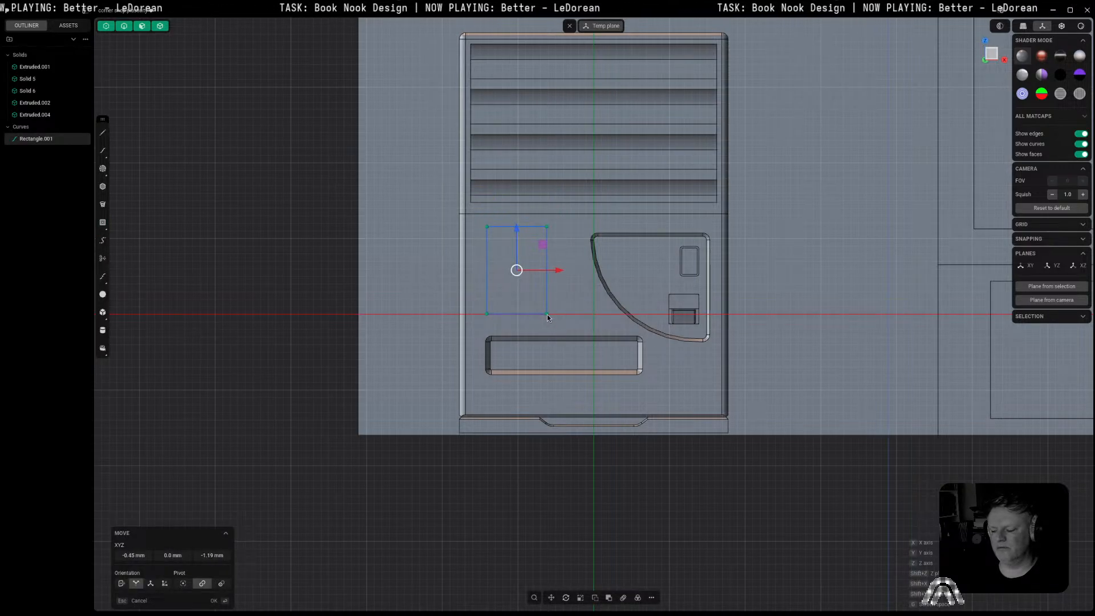
pyautogui.click(547, 314)
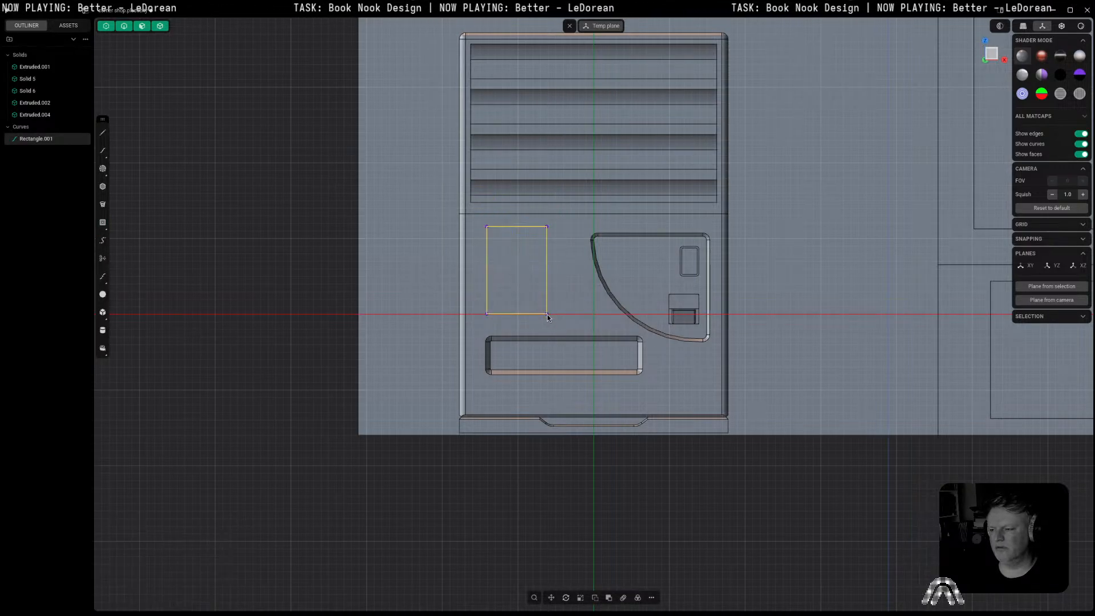
pyautogui.press('v')
pyautogui.click(485, 274)
pyautogui.press('x')
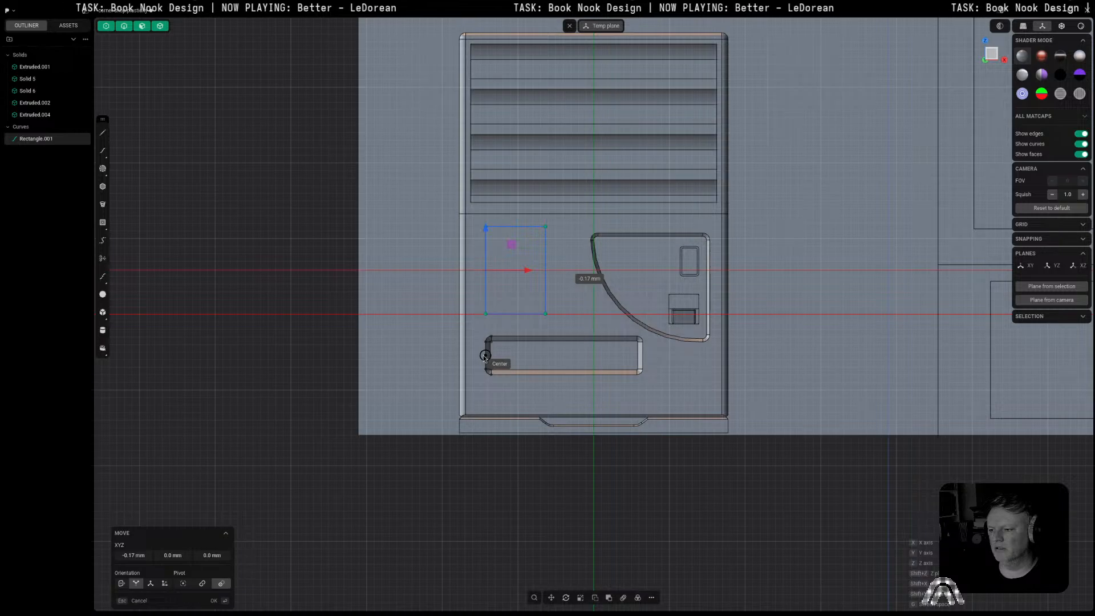
pyautogui.press('Return')
# Step: Fillet all four corners of the rectangle curve by about 0.38 mm
pyautogui.scroll(1, 601, 239)
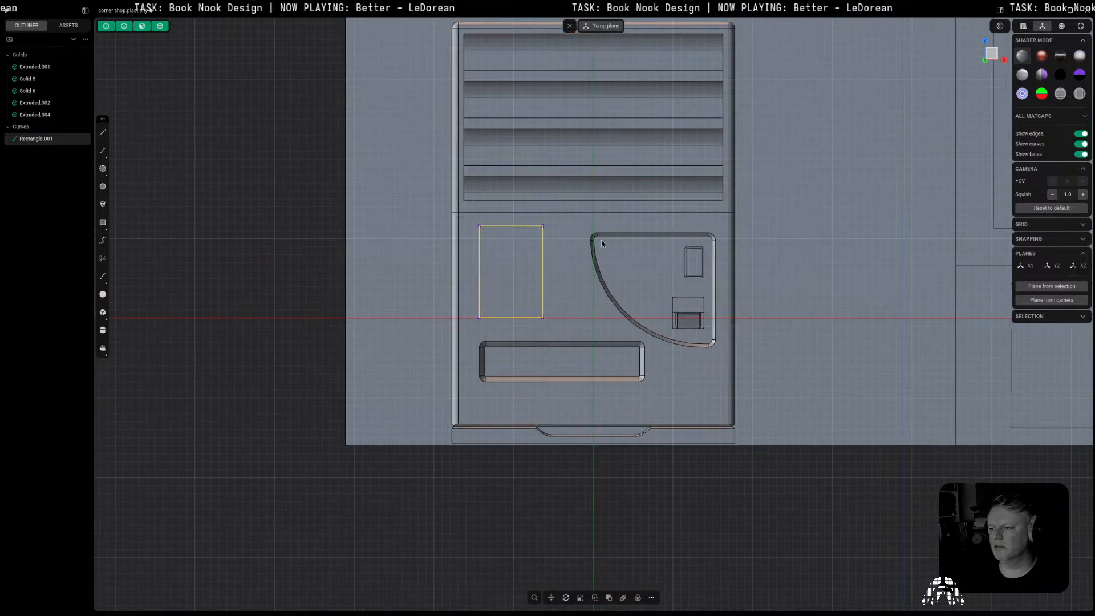
pyautogui.moveTo(482, 208); pyautogui.dragTo(530, 228, button='middle')
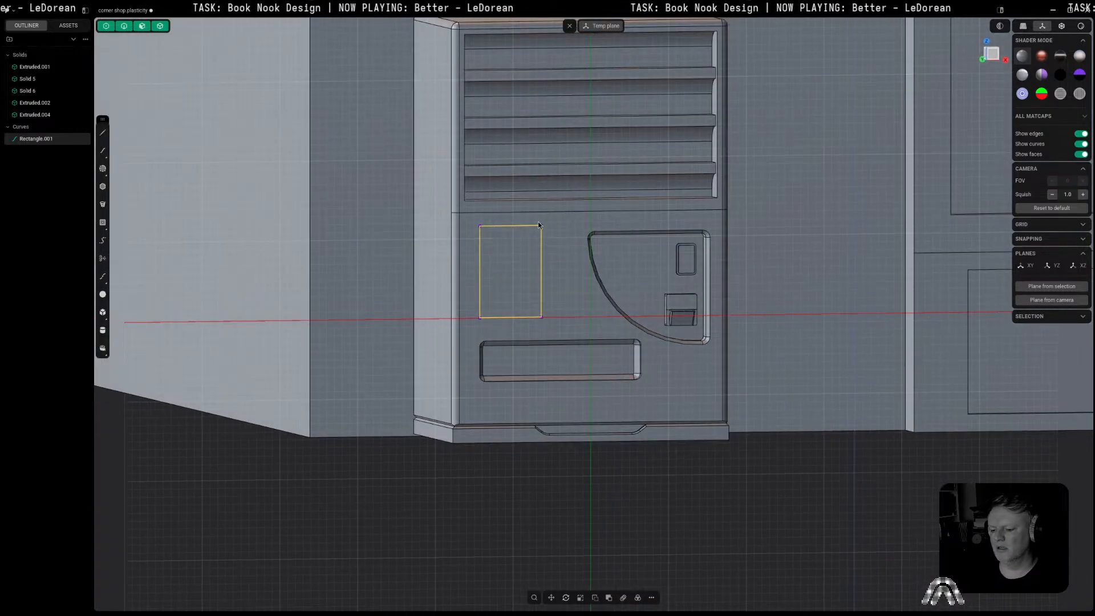
pyautogui.press('f')
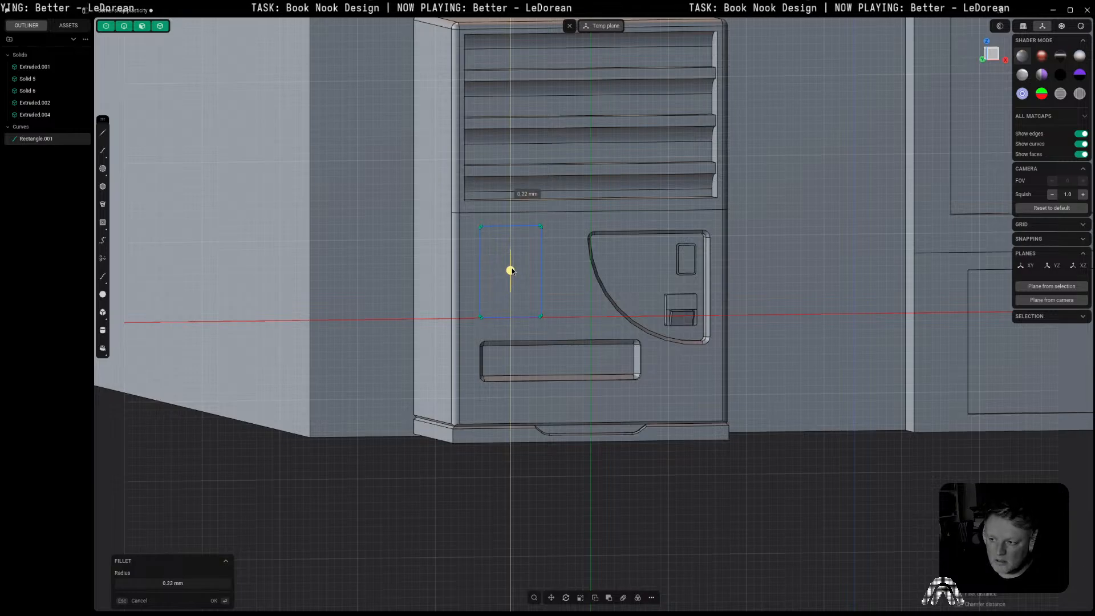
pyautogui.moveTo(512, 269); pyautogui.dragTo(511, 274)
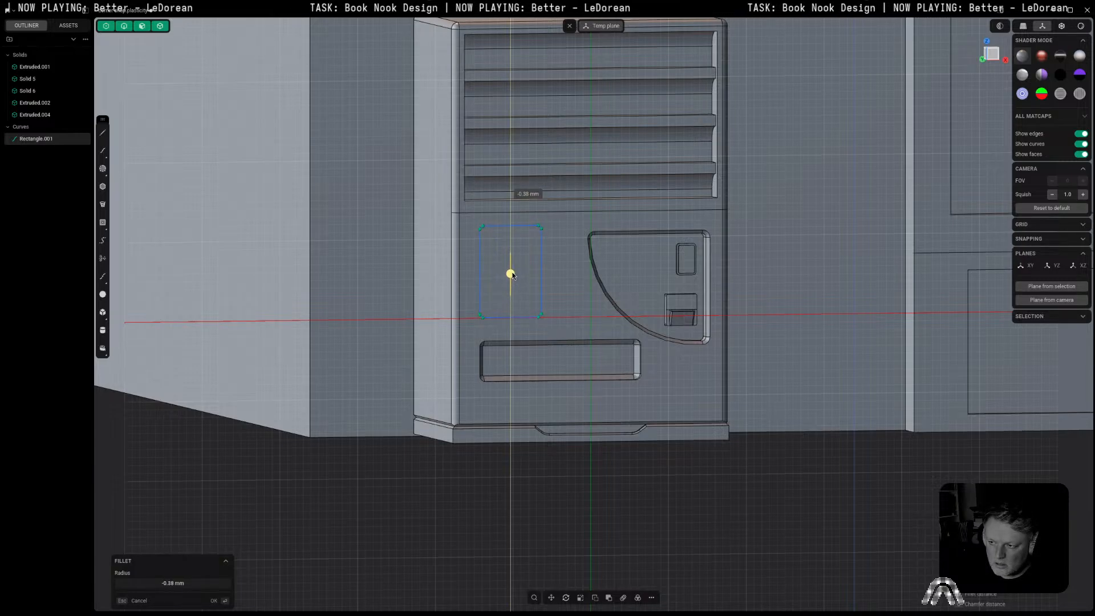
pyautogui.press('Return')
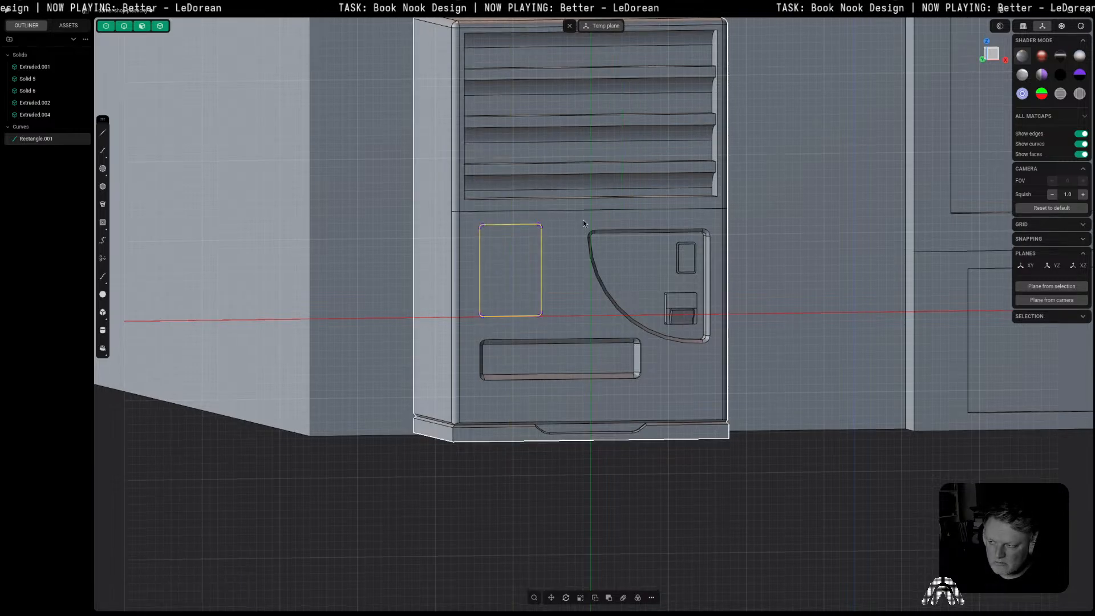
# Step: Imprint the rounded rectangle onto the front face of the vending machine
pyautogui.click(995, 59)
pyautogui.moveTo(560, 221); pyautogui.dragTo(586, 228, button='middle')
pyautogui.scroll(4, 585, 229)
pyautogui.press('3')
pyautogui.moveTo(447, 238); pyautogui.dragTo(481, 242, button='middle')
pyautogui.hotkey('shift', 'i')
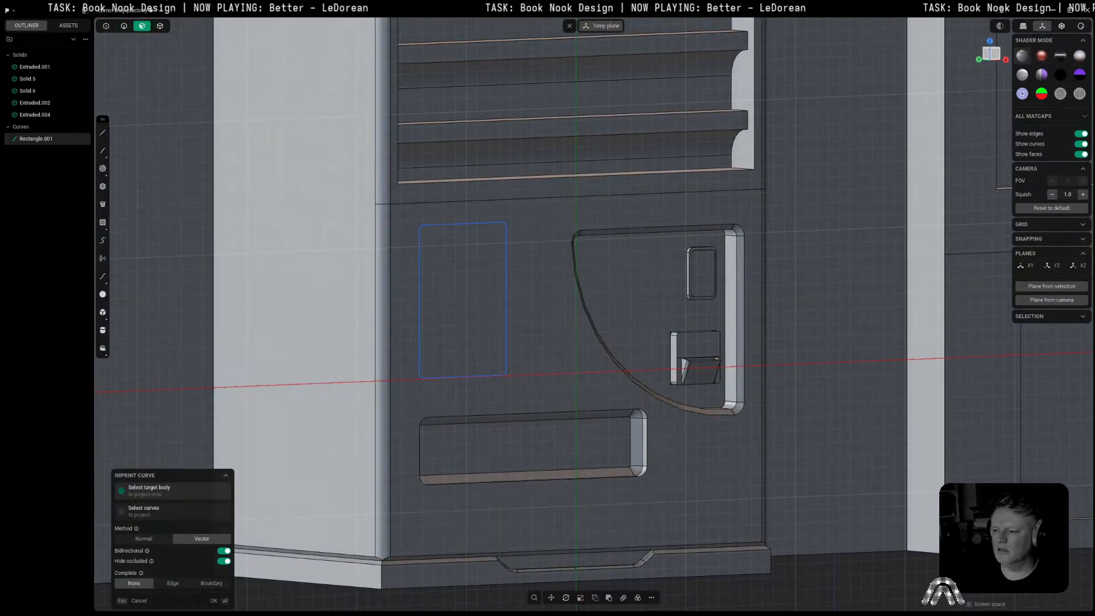
pyautogui.click(533, 257)
pyautogui.press('Return')
pyautogui.click(465, 221)
pyautogui.press('Escape')
# Step: Extrude the rounded rectangle slightly outward from the vending machine's front as a separate thin plate
pyautogui.click(490, 272)
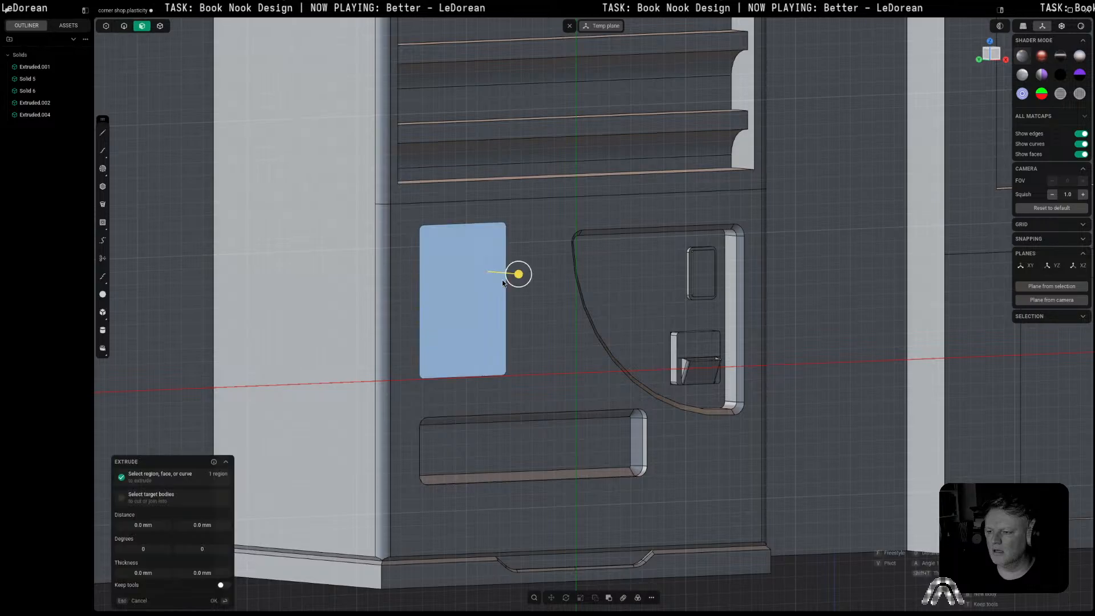
pyautogui.moveTo(518, 274); pyautogui.dragTo(525, 275)
pyautogui.moveTo(525, 275); pyautogui.dragTo(661, 332, button='middle')
pyautogui.press('Return')
pyautogui.press('KP_1')
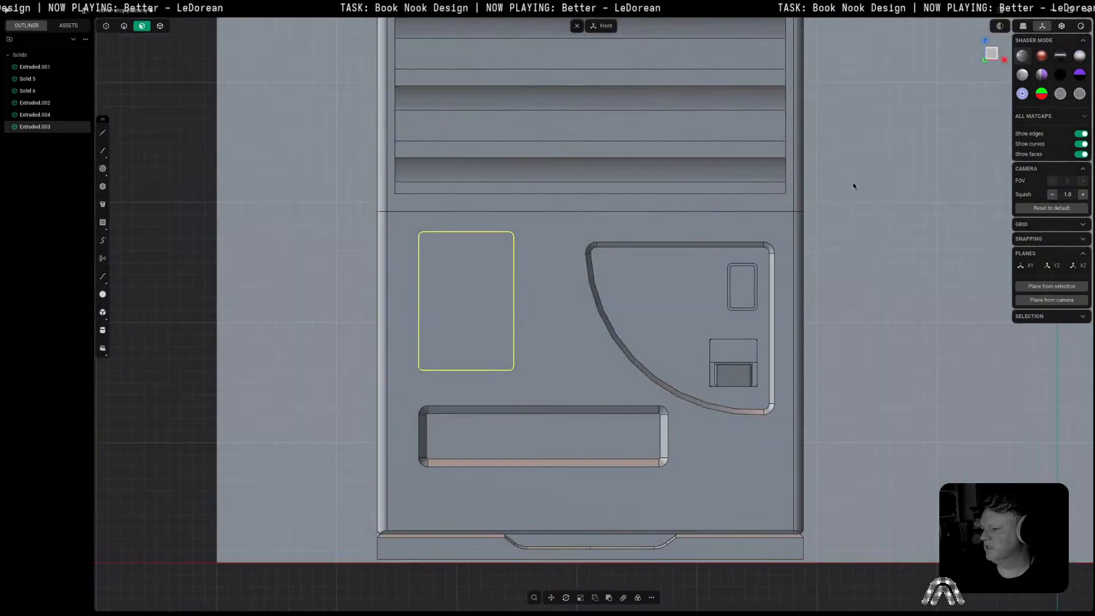
# Step: Chamfer the outer front edges of the thin plate by 0.1 mm, including tangent edges
pyautogui.click(199, 255)
pyautogui.press('2')
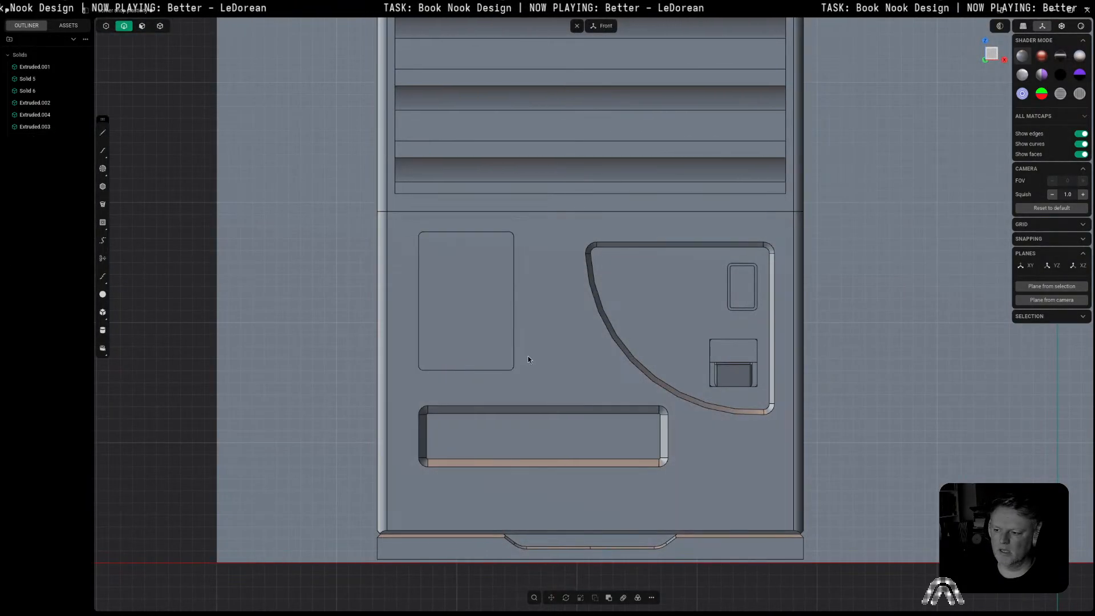
pyautogui.click(501, 371)
pyautogui.press('f')
pyautogui.scroll(5, 502, 374)
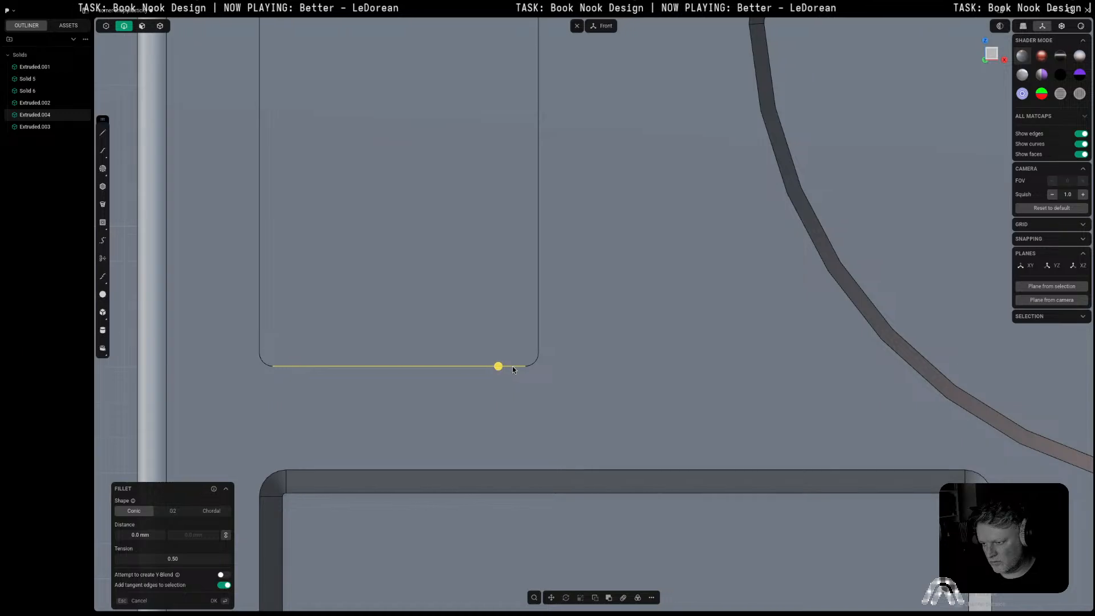
pyautogui.scroll(3, 512, 369)
pyautogui.moveTo(512, 371); pyautogui.dragTo(544, 380, button='middle')
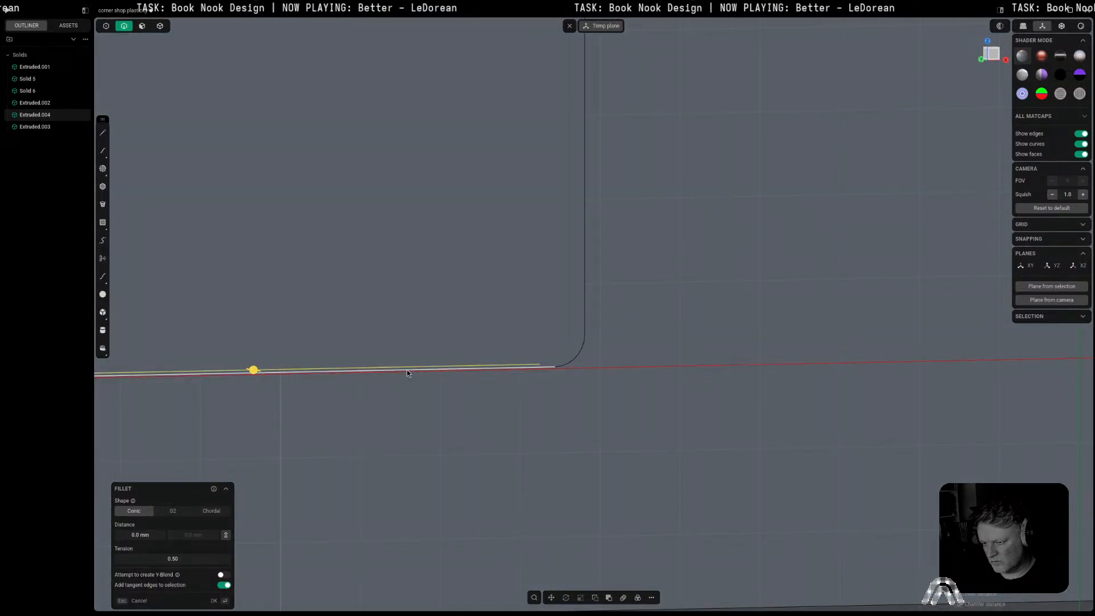
pyautogui.press('c')
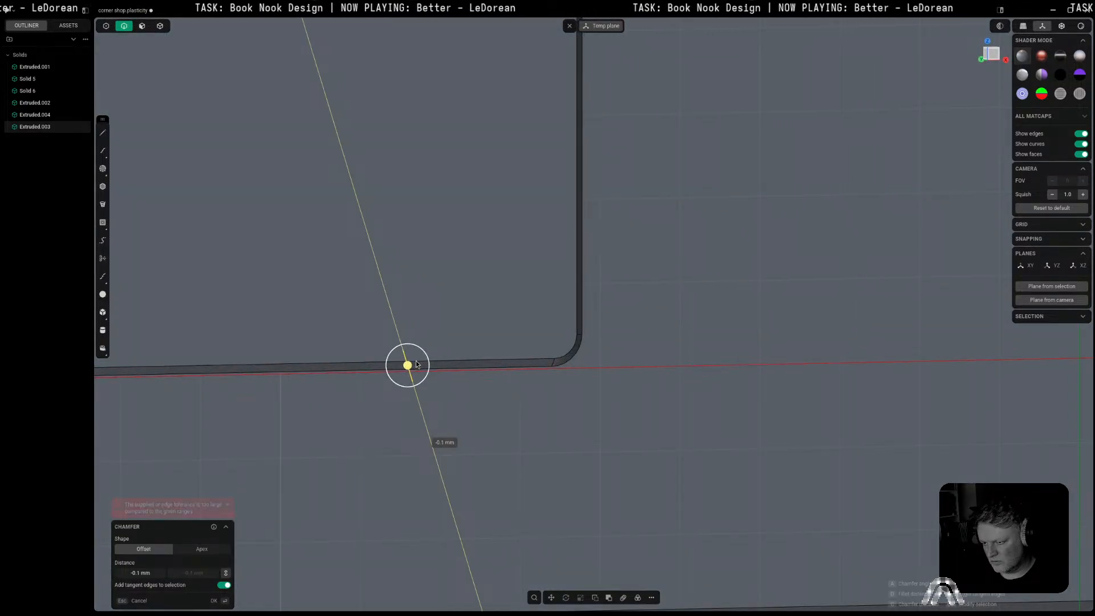
pyautogui.press('Escape')
# Step: Draw a small circle on the plate's face near its upper-left corner
pyautogui.click(996, 57)
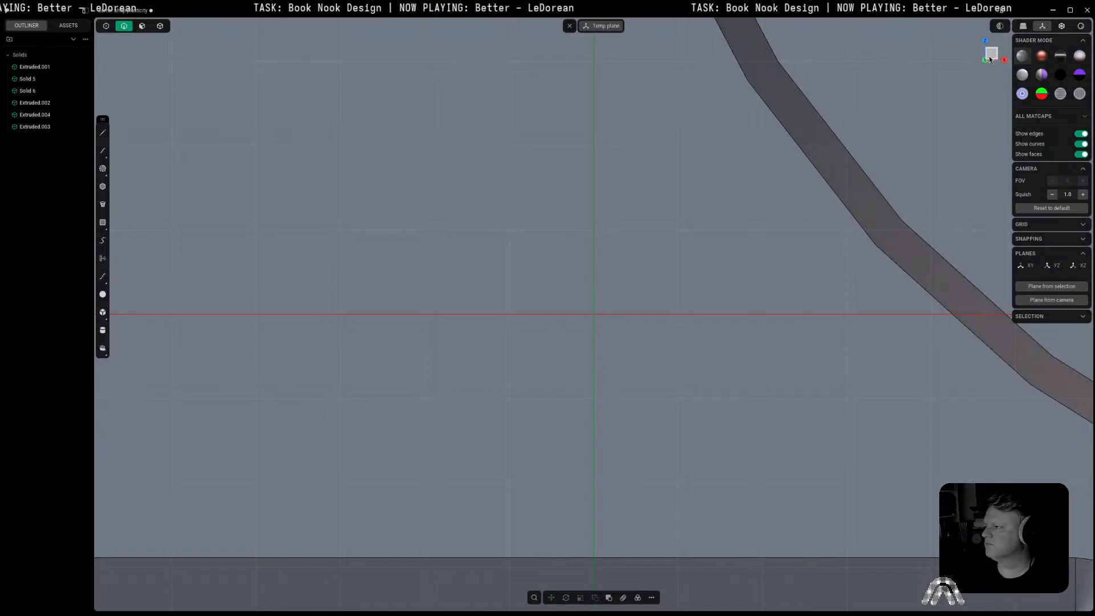
pyautogui.scroll(-8, 748, 153)
pyautogui.keyDown('shift'); pyautogui.moveTo(645, 159); pyautogui.dragTo(626, 378, button='middle'); pyautogui.keyUp('shift')
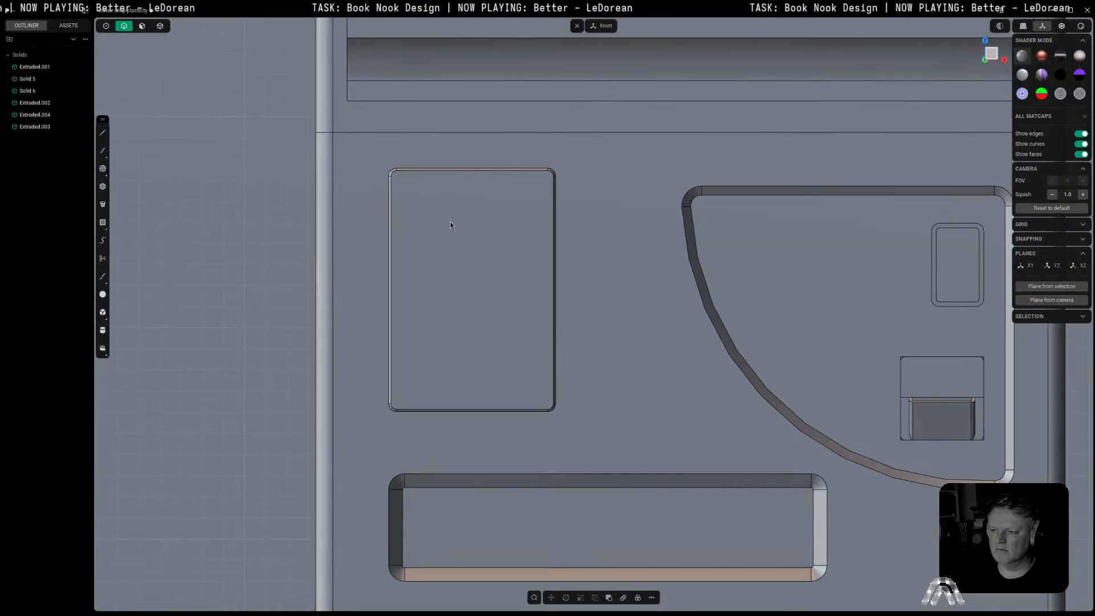
pyautogui.click(463, 231)
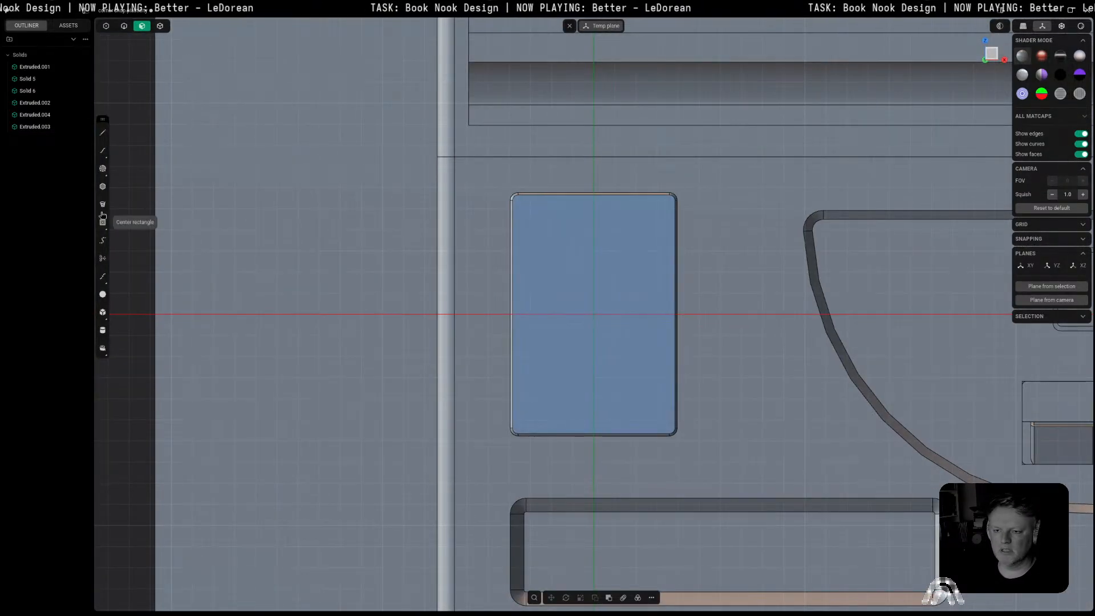
pyautogui.click(108, 169)
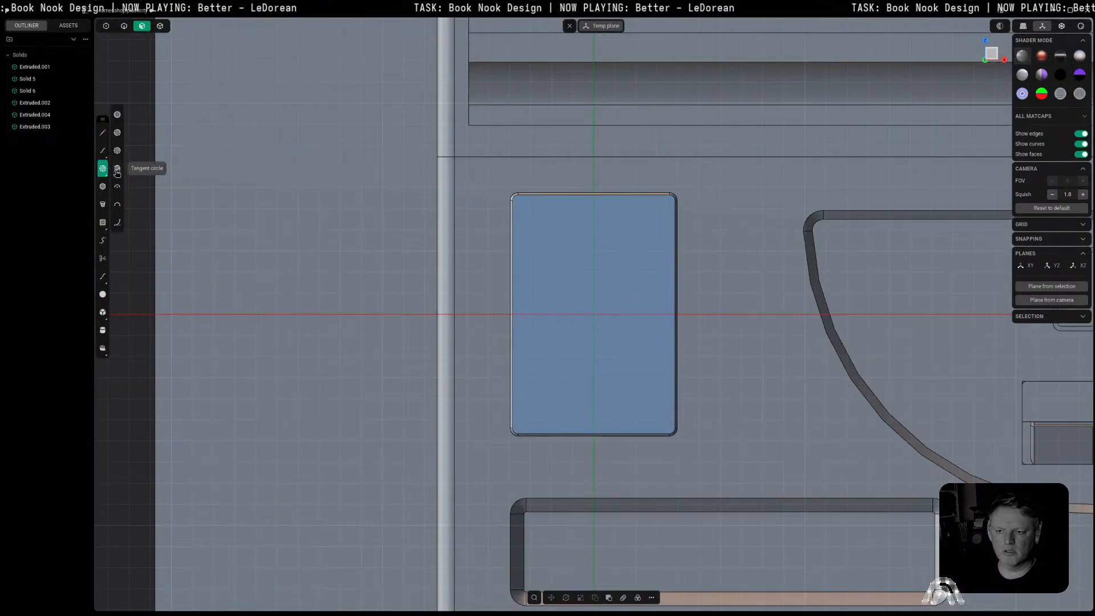
pyautogui.click(118, 134)
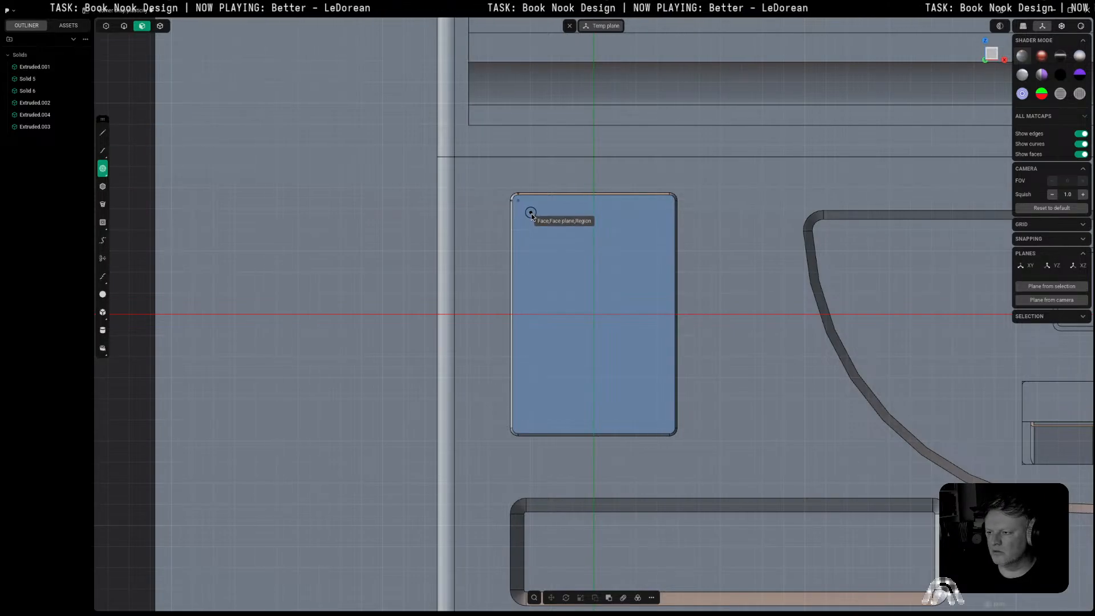
pyautogui.click(529, 212)
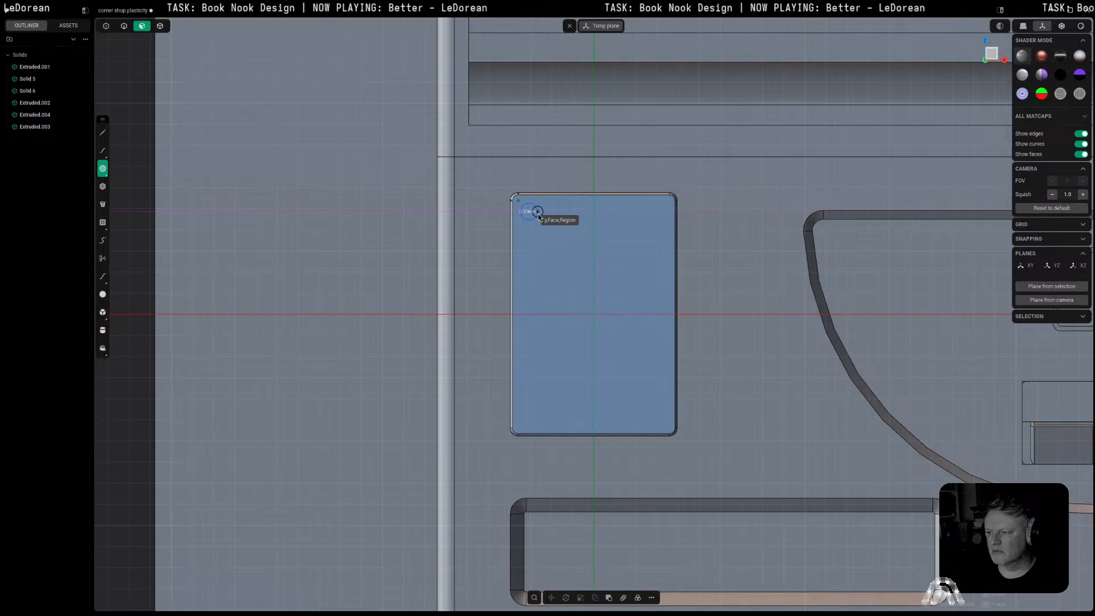
pyautogui.click(537, 213)
# Step: Mirror the small circle across the plate's vertical centerline to the upper-right corner
pyautogui.scroll(3, 537, 214)
pyautogui.scroll(-3, 537, 214)
pyautogui.hotkey('alt', 'x')
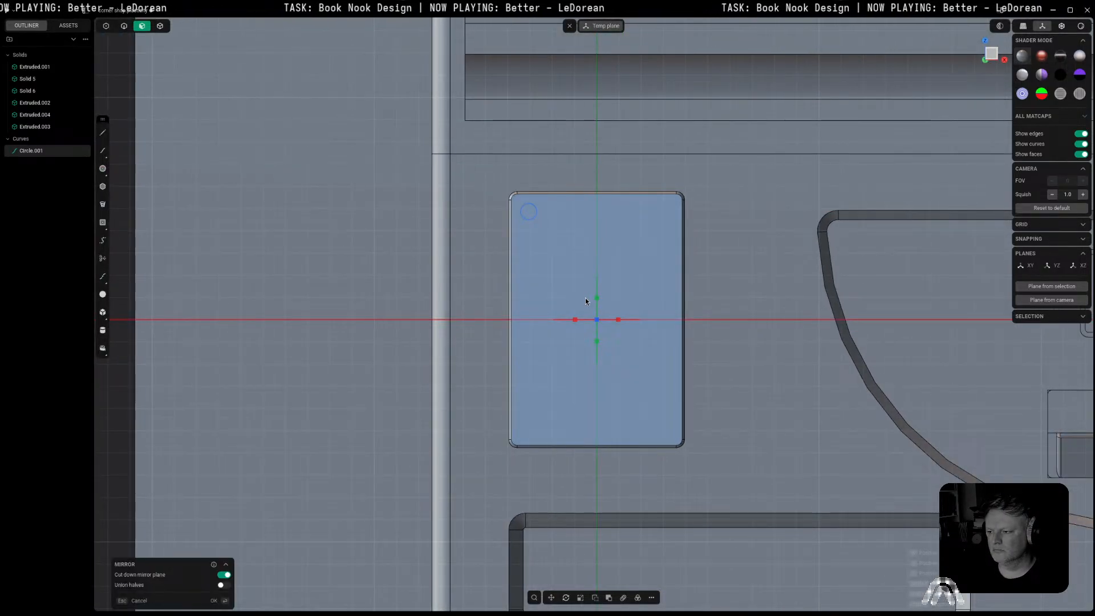
pyautogui.scroll(1, 576, 319)
pyautogui.press('Return')
pyautogui.click(672, 212)
pyautogui.press('e')
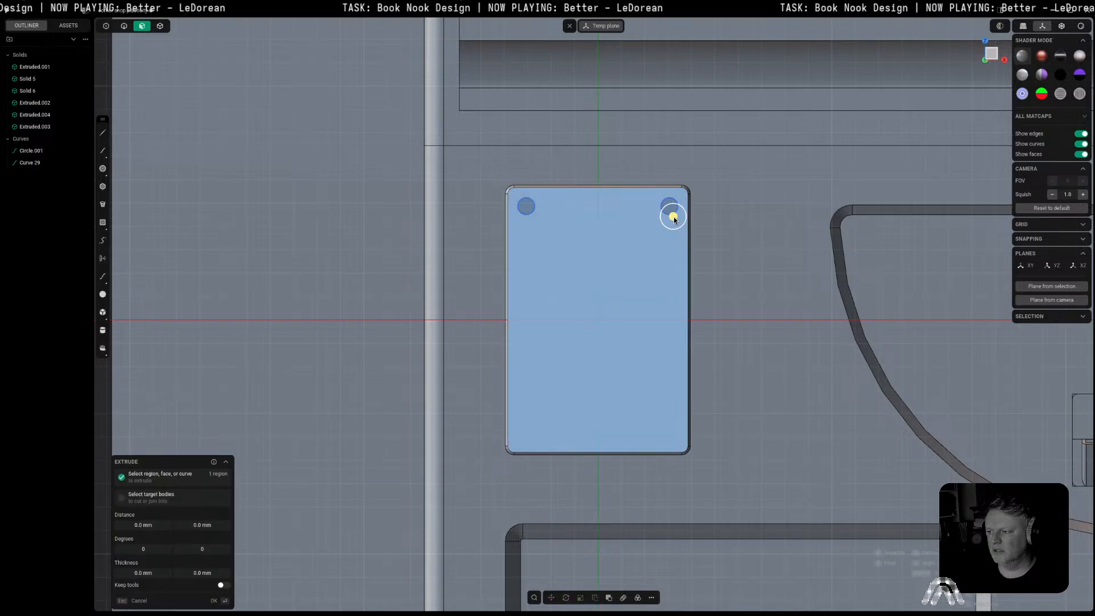
pyautogui.press('Escape')
# Step: Mirror both upper circles across the plate's horizontal centerline to the two lower corners
pyautogui.press('2')
pyautogui.click(672, 214)
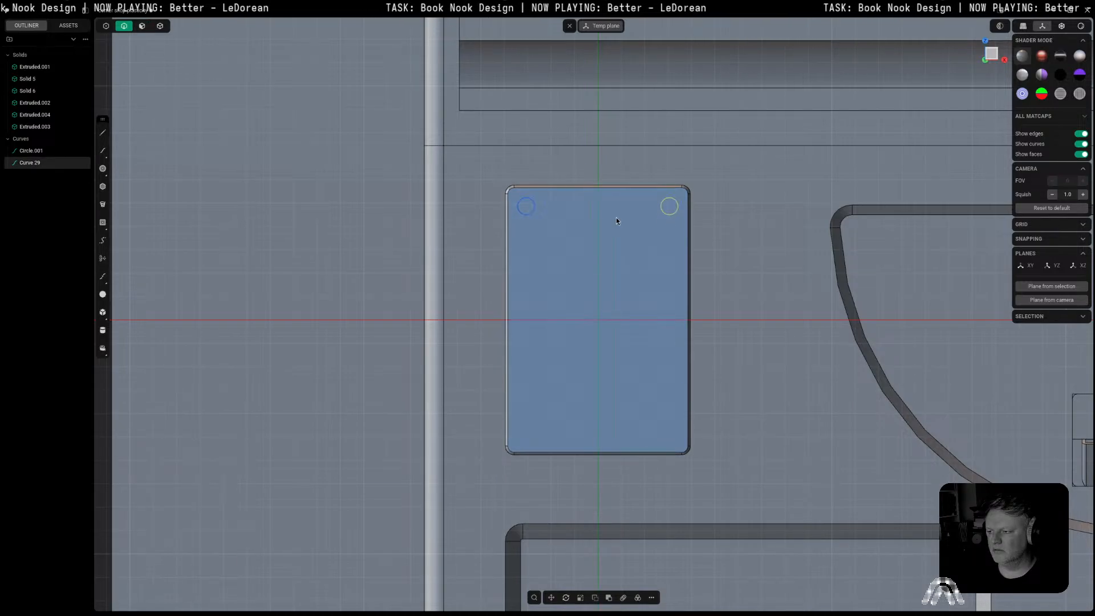
pyautogui.keyDown('shift'); pyautogui.click(527, 212); pyautogui.keyUp('shift')
pyautogui.hotkey('alt', 'x')
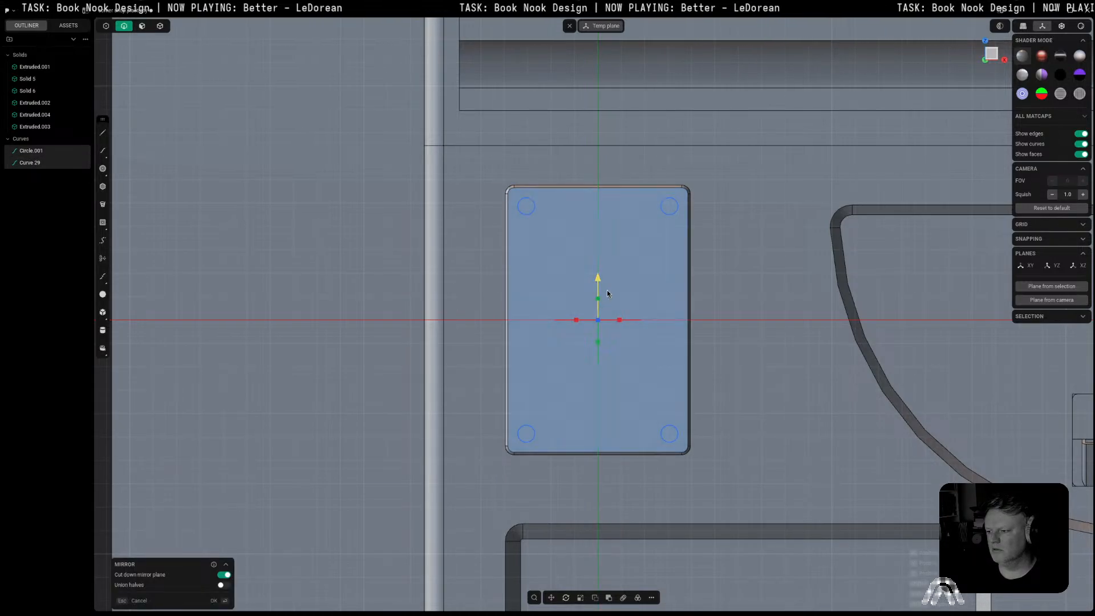
pyautogui.click(599, 299)
# Step: Imprint all four corner circles onto the plate's front face
pyautogui.click(529, 212)
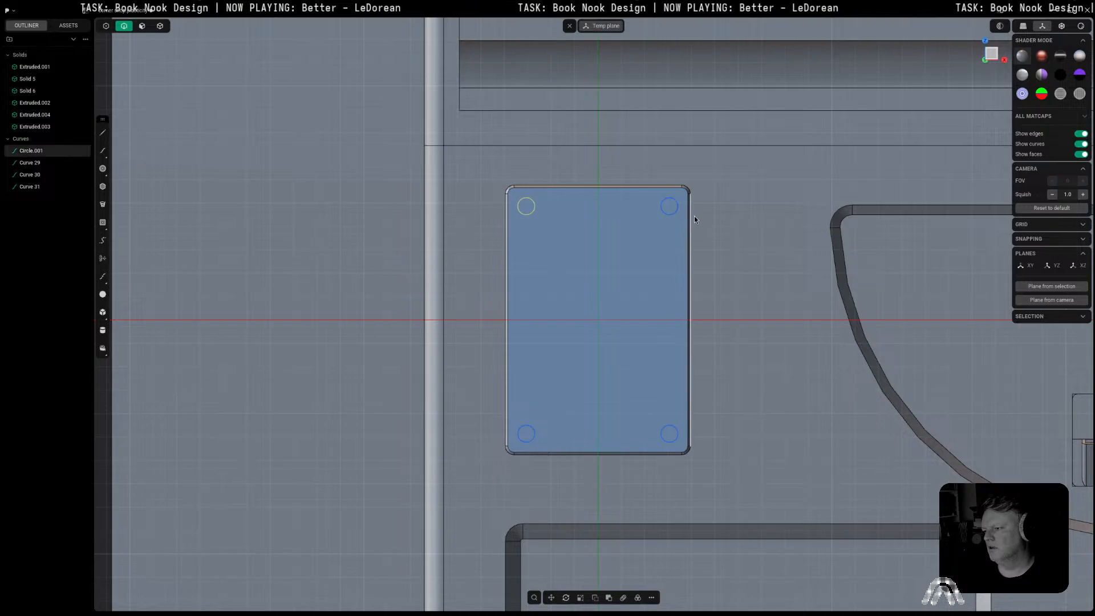
pyautogui.keyDown('shift'); pyautogui.click(674, 210); pyautogui.keyUp('shift')
pyautogui.keyDown('shift'); pyautogui.click(666, 432); pyautogui.keyUp('shift')
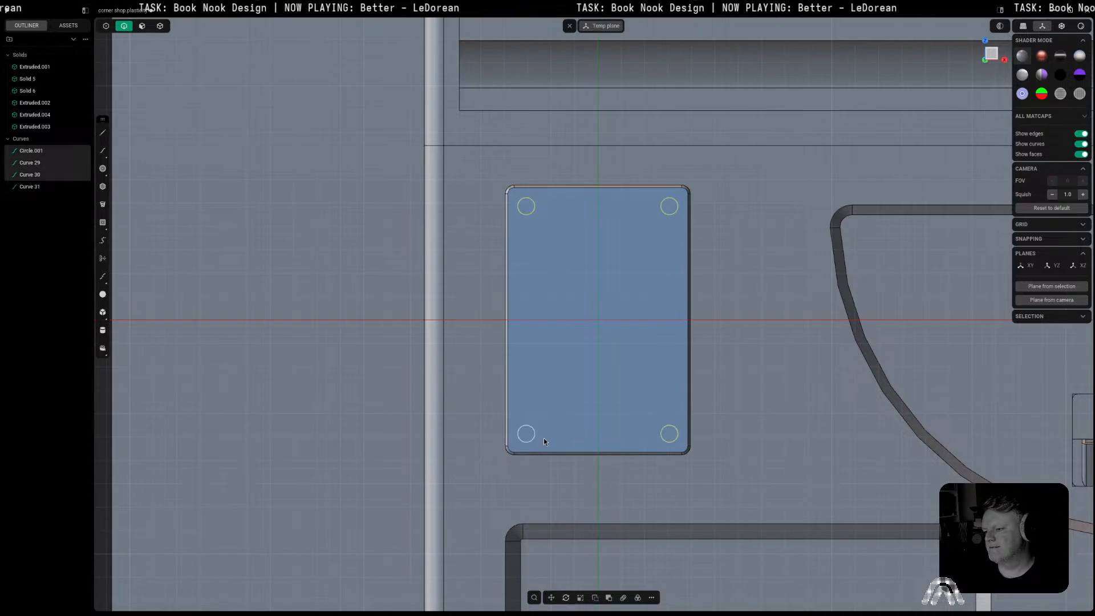
pyautogui.keyDown('shift'); pyautogui.click(547, 438); pyautogui.keyUp('shift')
pyautogui.hotkey('shift', 'i')
pyautogui.click(615, 375)
pyautogui.rightClick(616, 376)
pyautogui.click(303, 284)
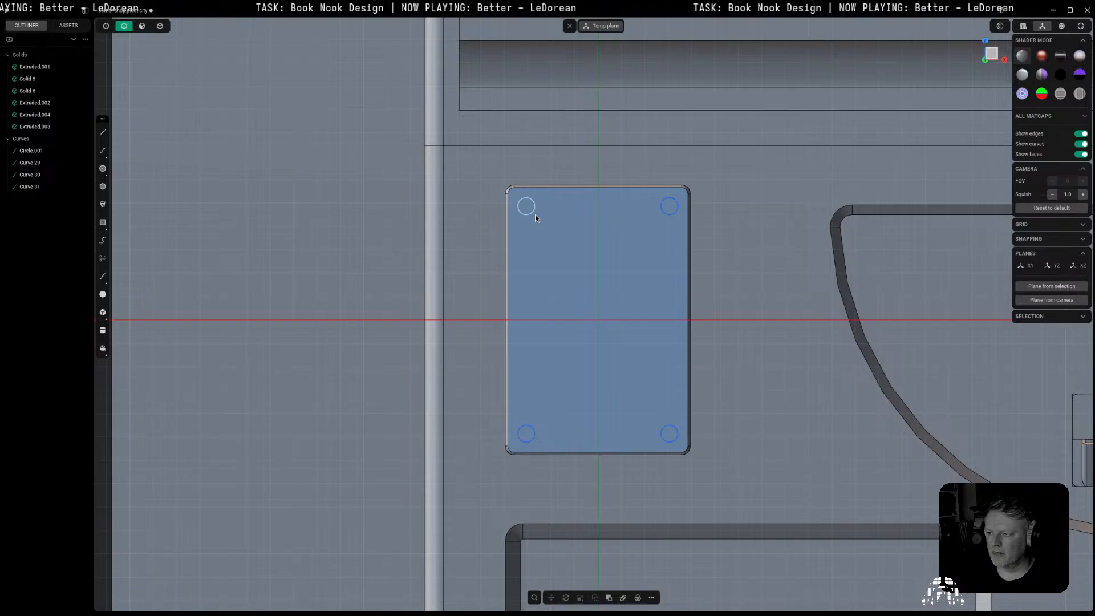
# Step: Delete the four original circle curves, keeping their imprints on the plate
pyautogui.click(36, 152)
pyautogui.keyDown('shift'); pyautogui.click(31, 187); pyautogui.keyUp('shift')
pyautogui.press('Delete')
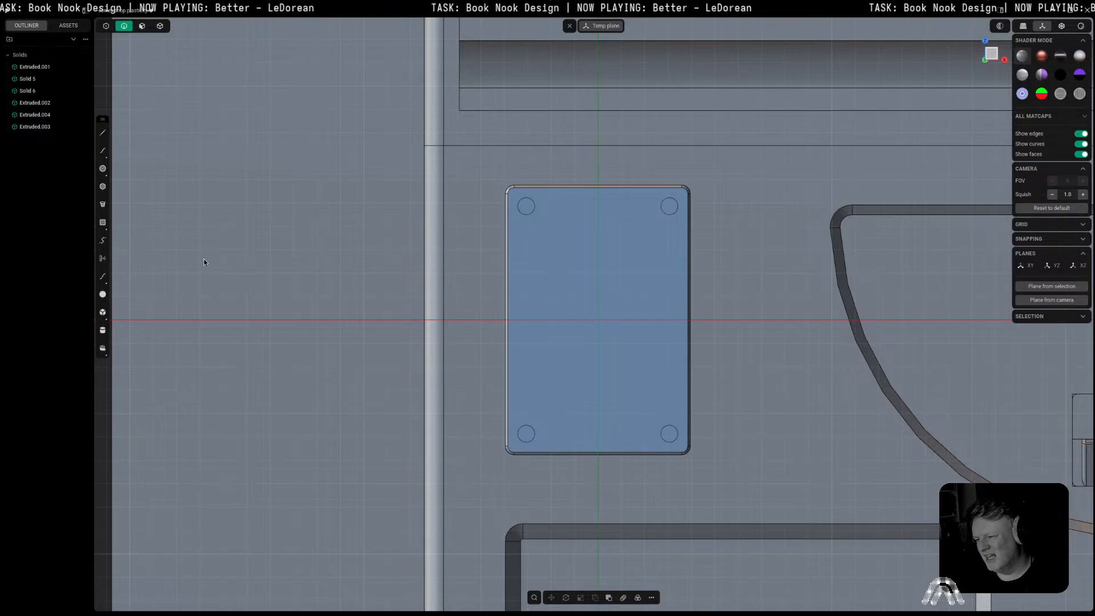
# Step: Create a separate curve from the edge of the imprinted upper-left circle on the plate
pyautogui.click(531, 212)
pyautogui.press('g')
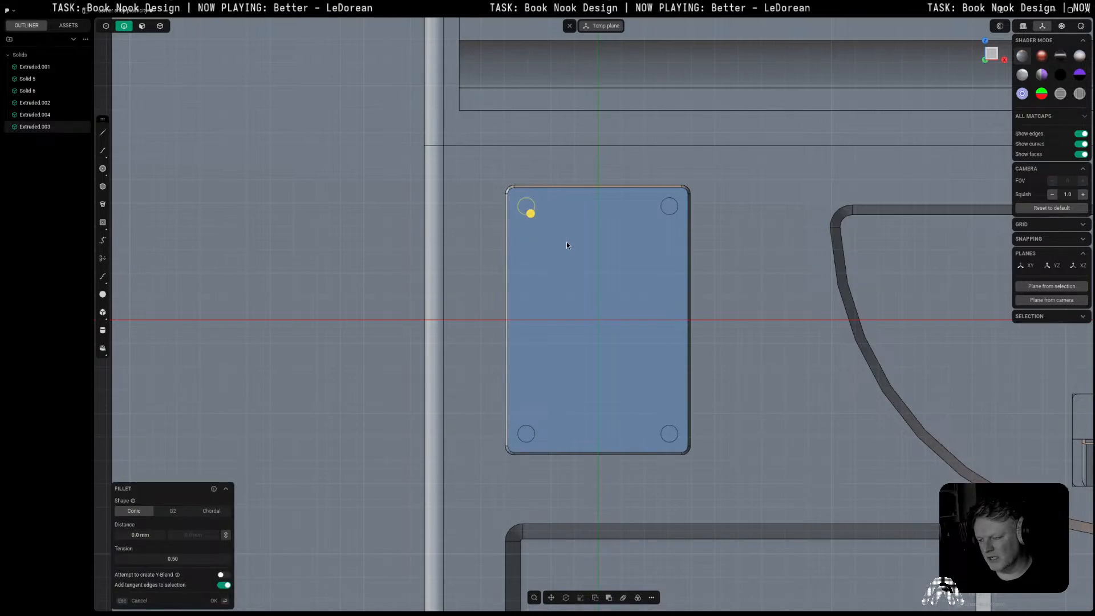
pyautogui.click(242, 230)
pyautogui.moveTo(311, 250); pyautogui.dragTo(555, 285, button='middle')
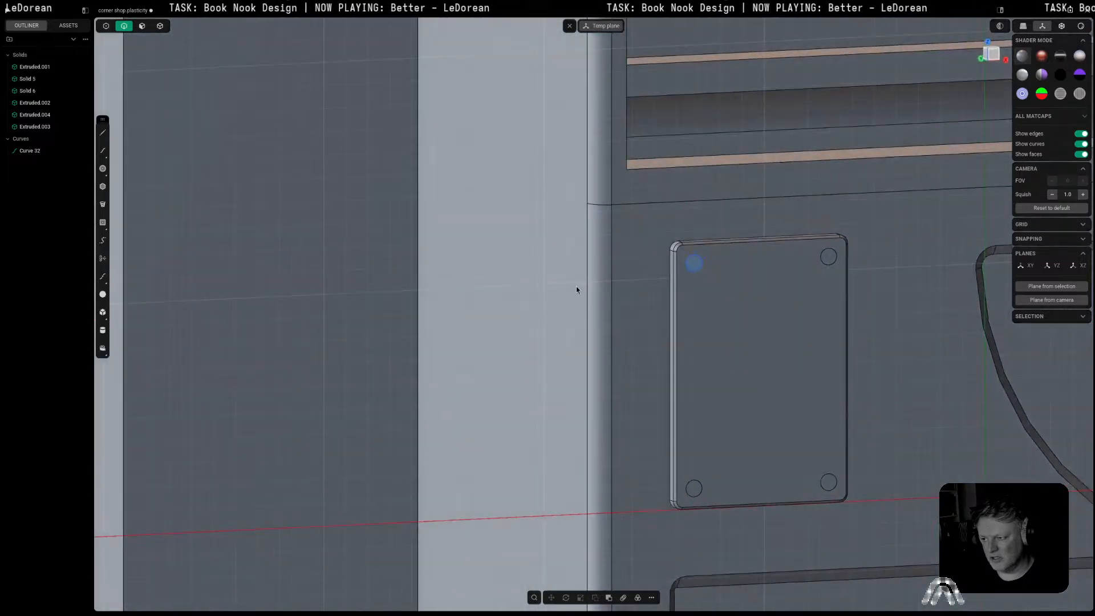
# Step: Undo the separate curve made from the upper-left circle and switch to selecting faces in the front view
pyautogui.hotkey('ctrl', 'z')
pyautogui.hotkey('ctrl', 'z')
pyautogui.press('b')
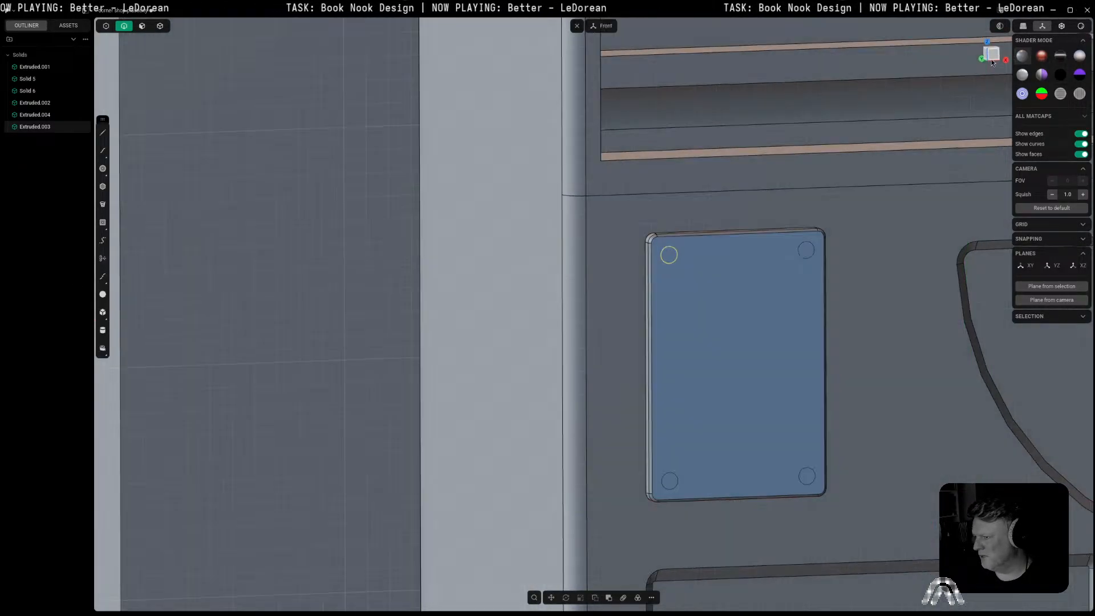
pyautogui.click(992, 62)
pyautogui.press('Escape')
pyautogui.press('3')
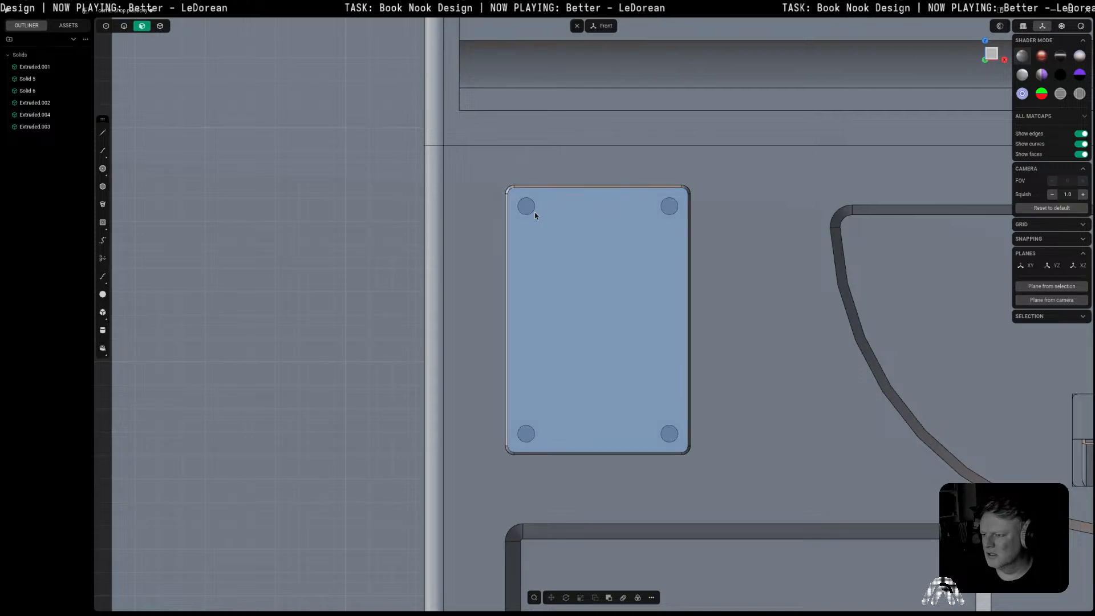
pyautogui.click(532, 210)
pyautogui.click(289, 175)
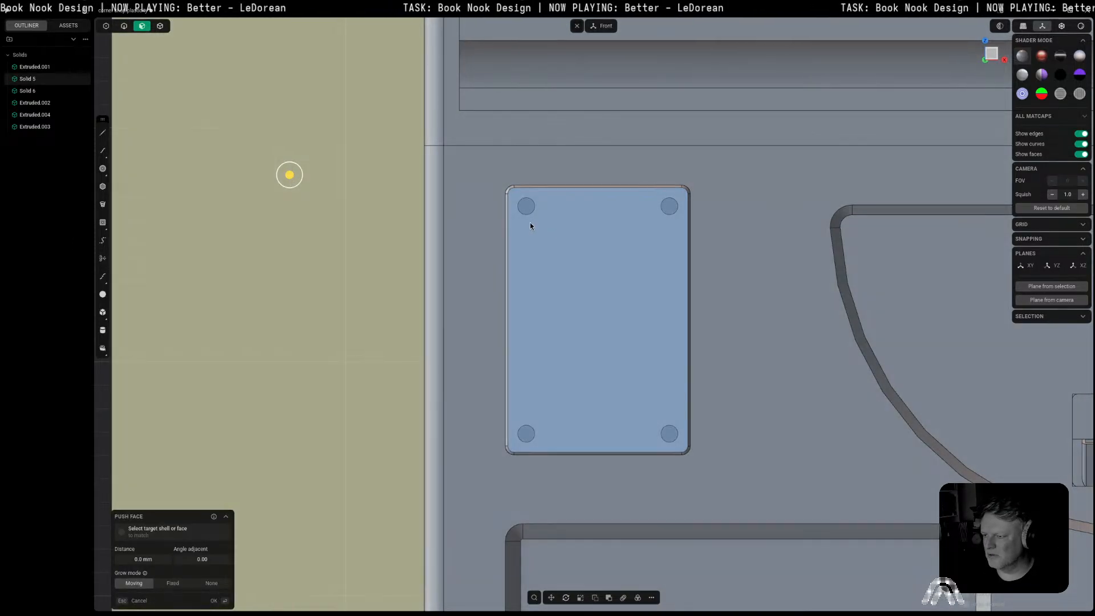
pyautogui.click(524, 209)
pyautogui.click(666, 209)
pyautogui.click(673, 435)
pyautogui.click(524, 434)
pyautogui.moveTo(523, 435); pyautogui.dragTo(590, 457, button='middle')
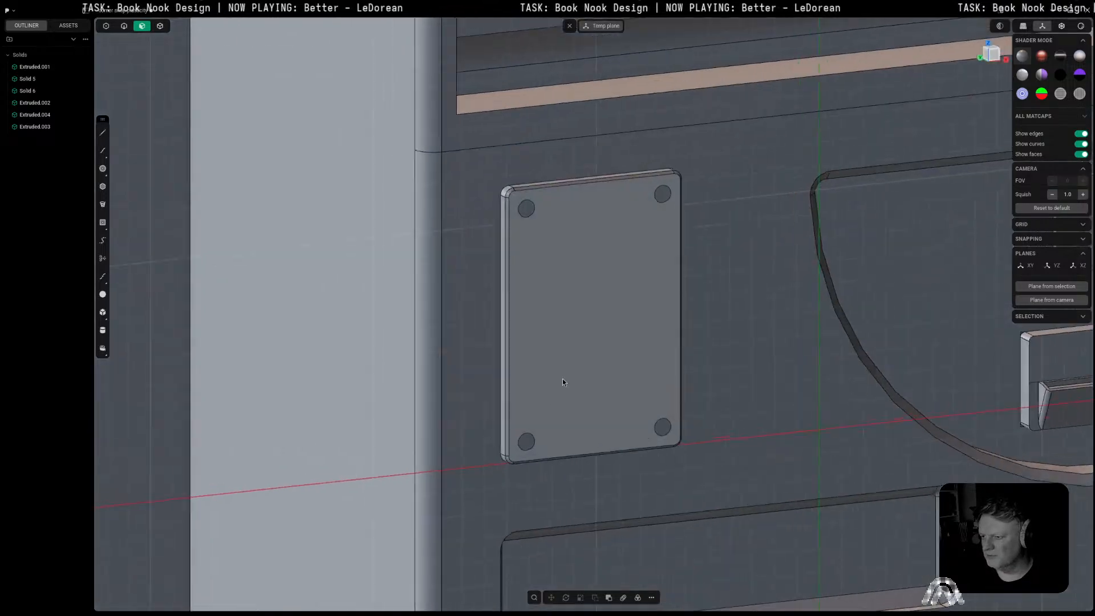
pyautogui.scroll(3, 563, 379)
pyautogui.click(153, 262)
pyautogui.press('Escape')
# Step: Push the four imprinted corner circle faces slightly outward from the front plate to form raised fasteners
pyautogui.click(522, 192)
pyautogui.click(674, 174)
pyautogui.click(675, 432)
pyautogui.click(522, 448)
pyautogui.moveTo(540, 456); pyautogui.dragTo(544, 458)
# Step: Fillet the outer circular edges of all four raised corner fasteners on the plate together
pyautogui.press('2')
pyautogui.click(676, 185)
pyautogui.press('f')
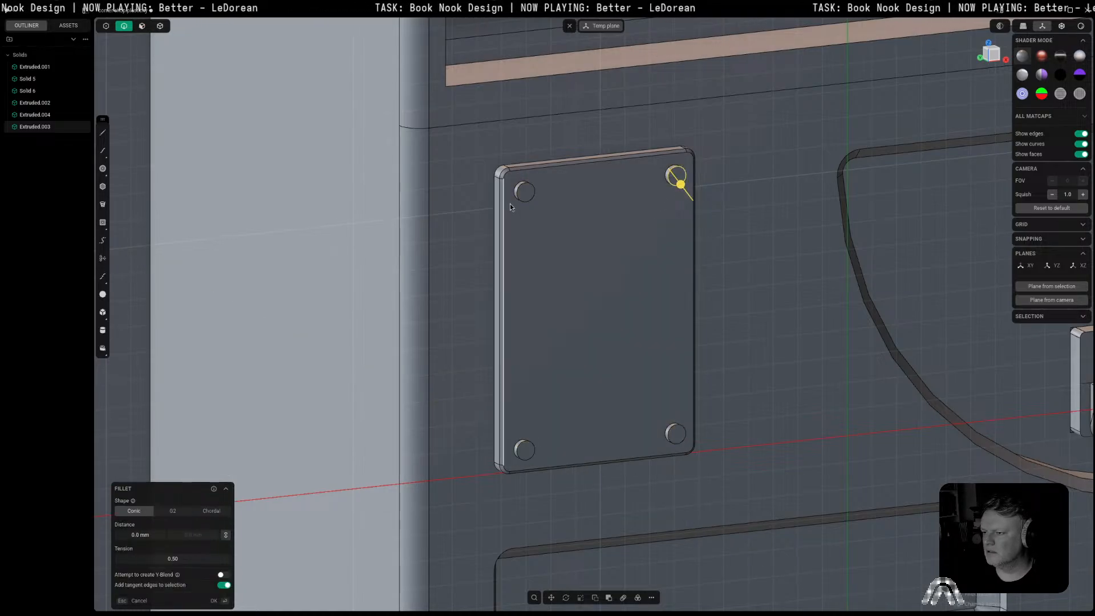
pyautogui.click(520, 202)
pyautogui.click(525, 459)
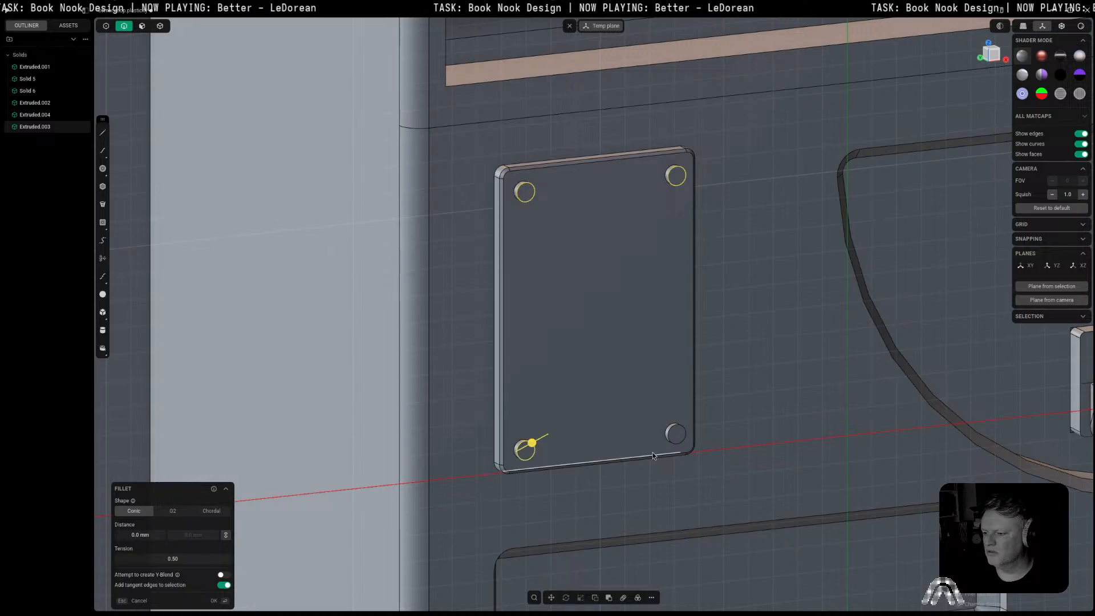
pyautogui.click(669, 446)
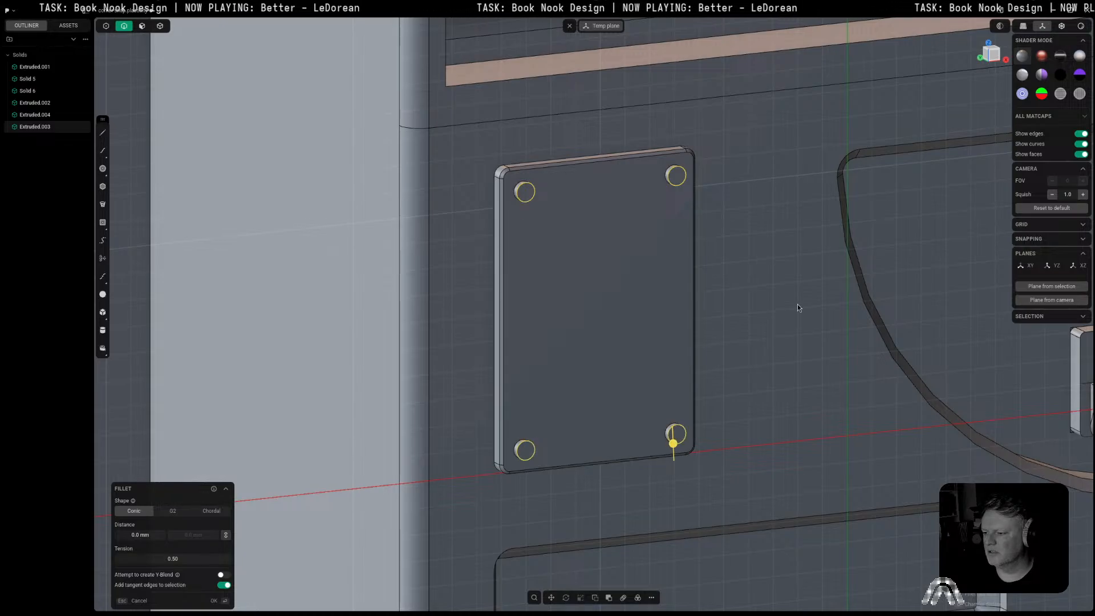
pyautogui.click(997, 58)
pyautogui.scroll(6, 737, 420)
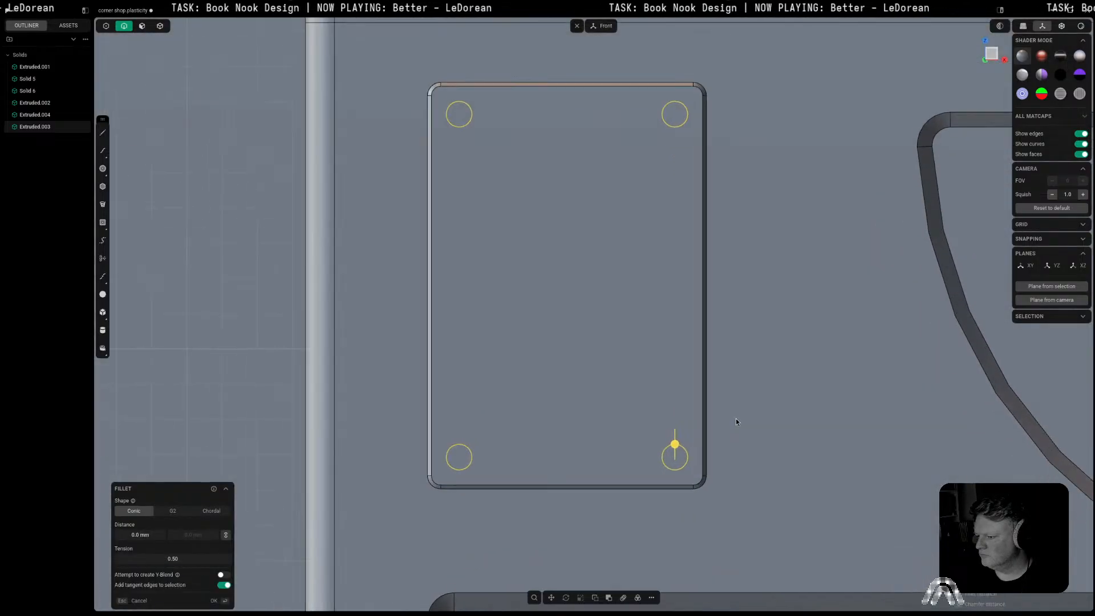
pyautogui.moveTo(636, 464); pyautogui.dragTo(635, 465)
pyautogui.press('Return')
# Step: Examine the plate with its fasteners within the whole vending machine, at an angle and from the front
pyautogui.scroll(-7, 657, 406)
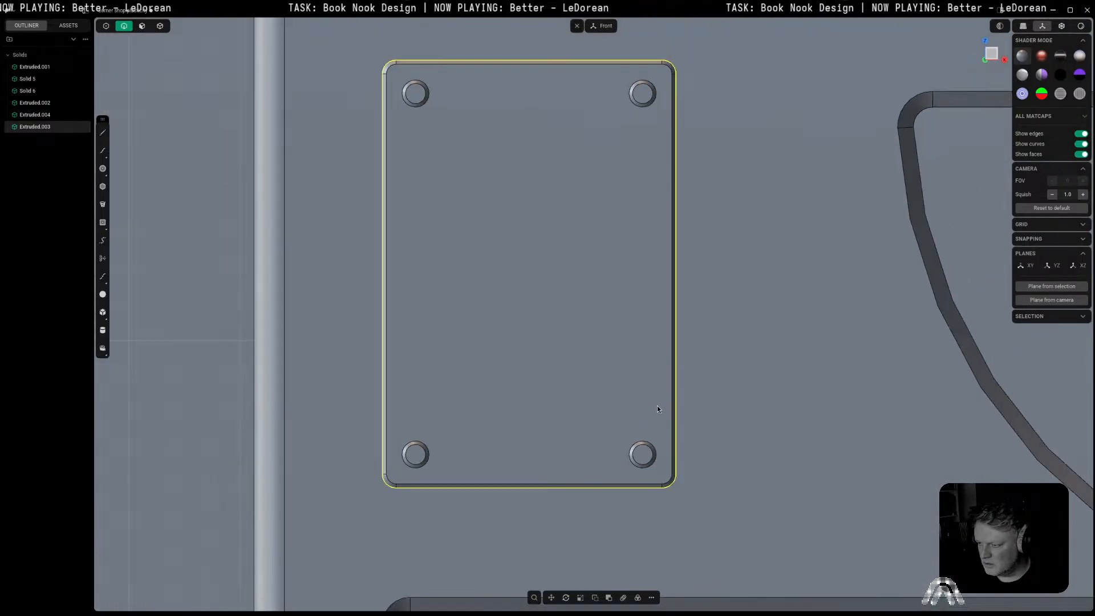
pyautogui.click(262, 297)
pyautogui.moveTo(262, 294); pyautogui.dragTo(323, 298, button='middle')
pyautogui.scroll(-6, 462, 304)
pyautogui.scroll(-3, 627, 320)
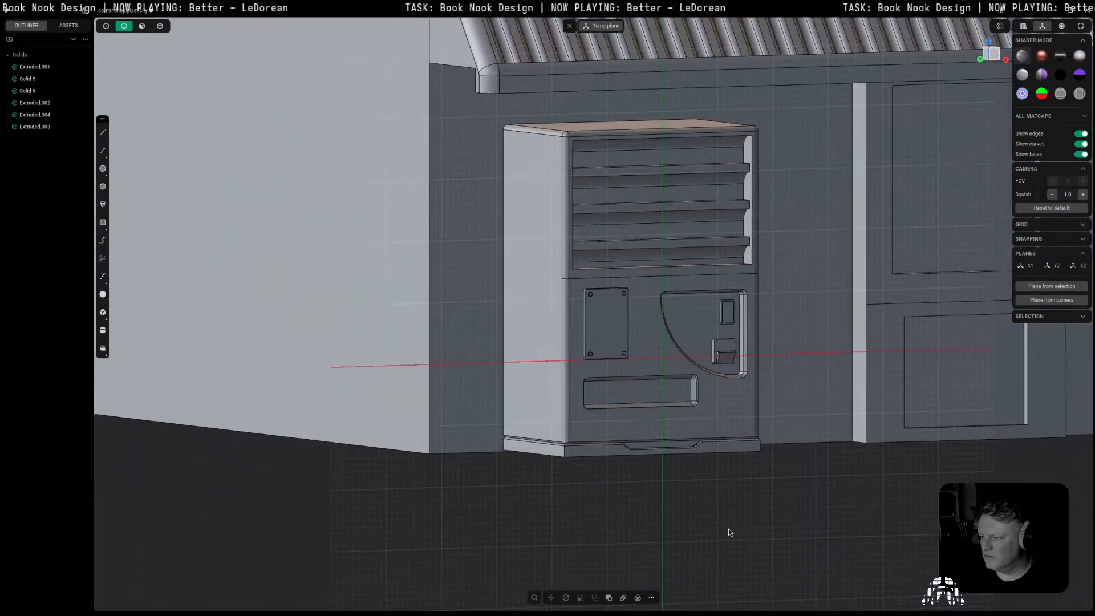
pyautogui.scroll(1, 967, 83)
pyautogui.click(991, 54)
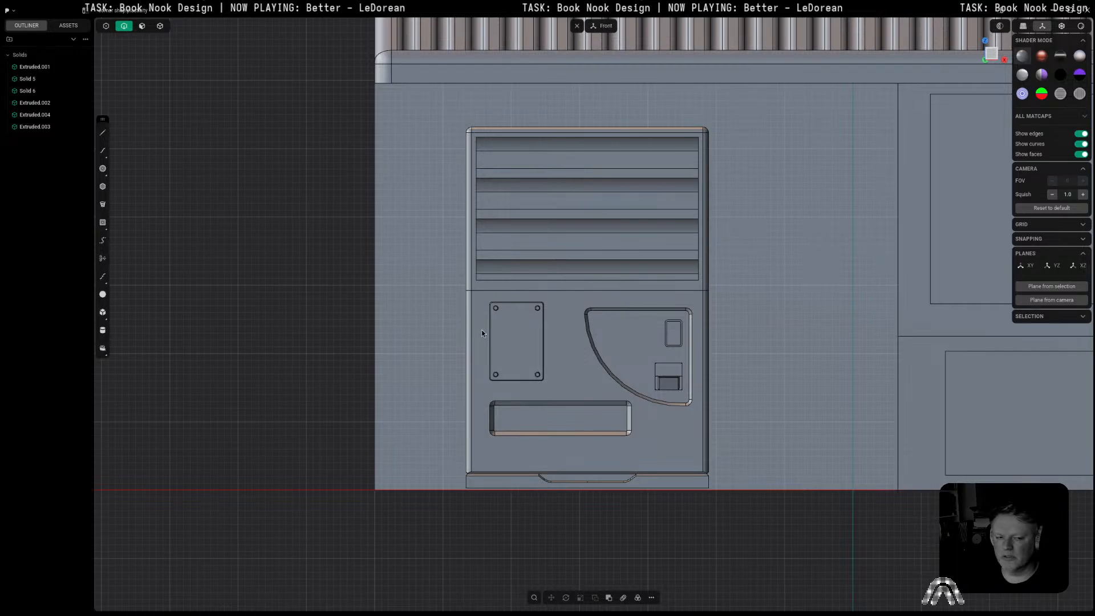
pyautogui.scroll(1, 396, 302)
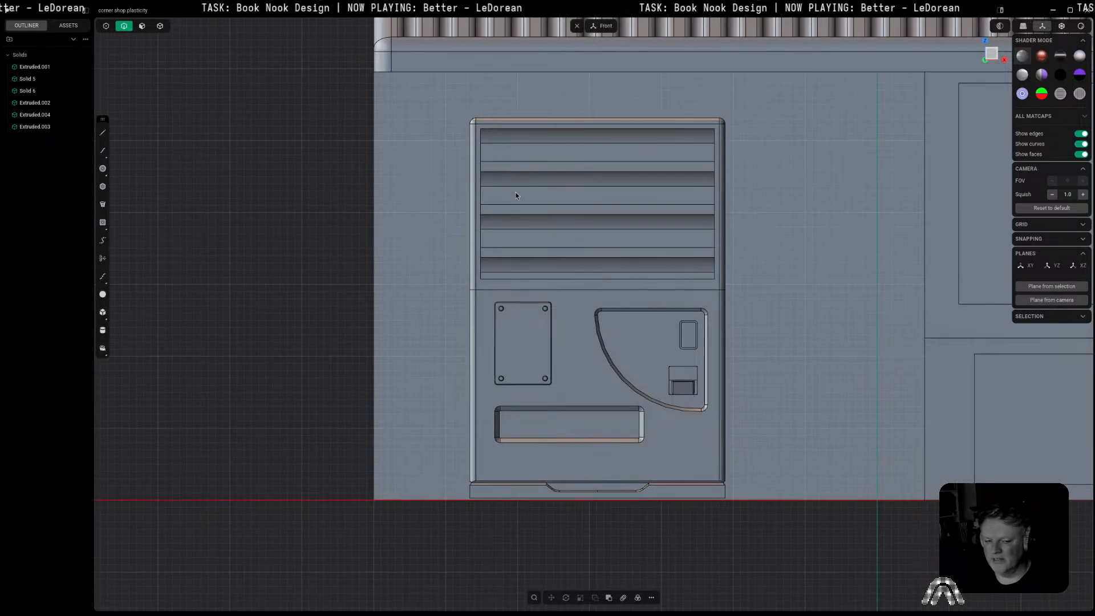
pyautogui.keyDown('shift'); pyautogui.moveTo(573, 229); pyautogui.dragTo(588, 337, button='middle'); pyautogui.keyUp('shift')
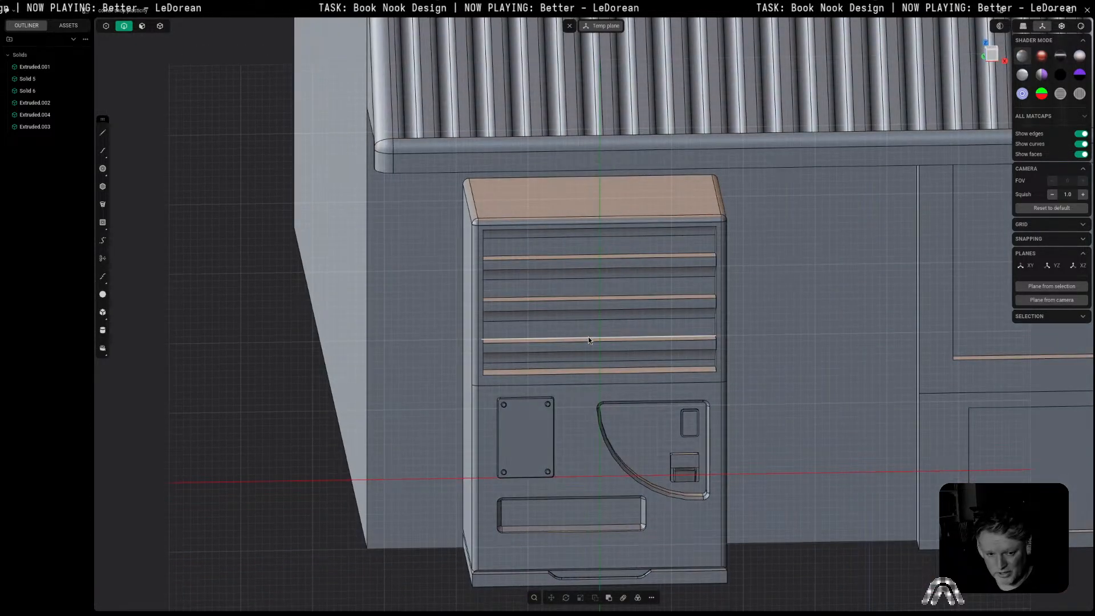
# Step: Fillet the upper front edges of the three display shelves in the vending machine by a small distance
pyautogui.press('3')
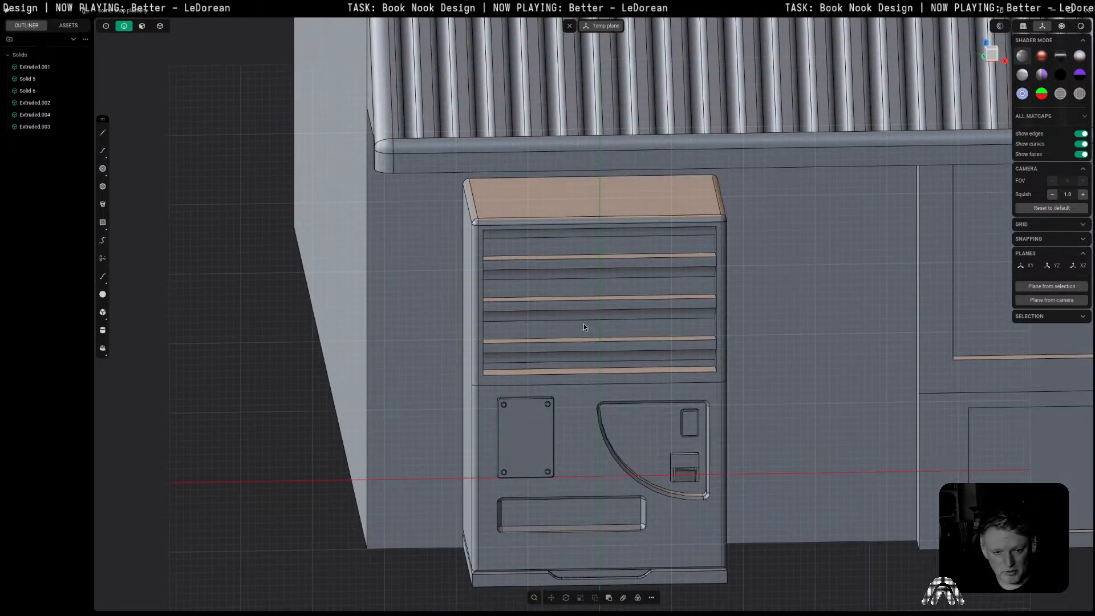
pyautogui.click(542, 258)
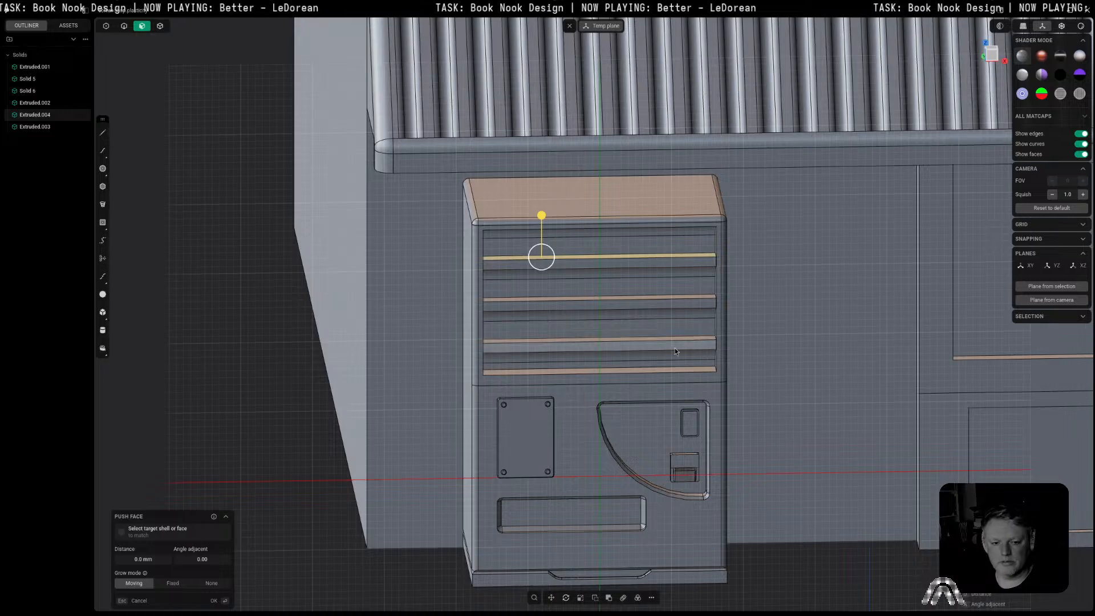
pyautogui.scroll(3, 666, 347)
pyautogui.moveTo(666, 347); pyautogui.dragTo(599, 295, button='middle')
pyautogui.scroll(3, 599, 292)
pyautogui.press('2')
pyautogui.click(600, 181)
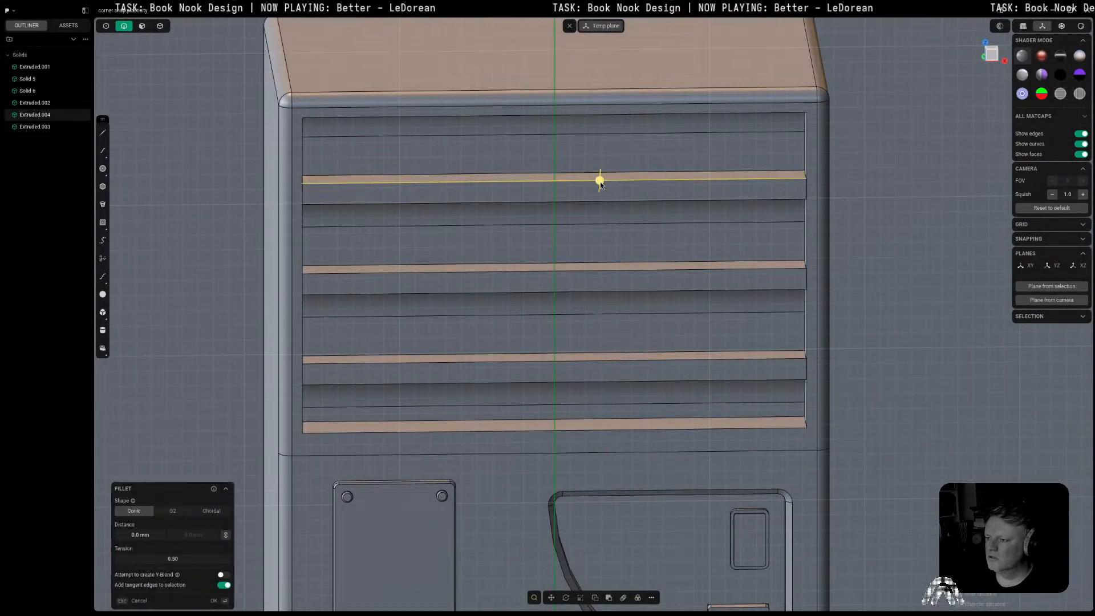
pyautogui.keyDown('shift'); pyautogui.click(607, 270); pyautogui.keyUp('shift')
pyautogui.keyDown('shift'); pyautogui.click(635, 361); pyautogui.keyUp('shift')
pyautogui.moveTo(636, 361); pyautogui.dragTo(636, 360)
pyautogui.press('Return')
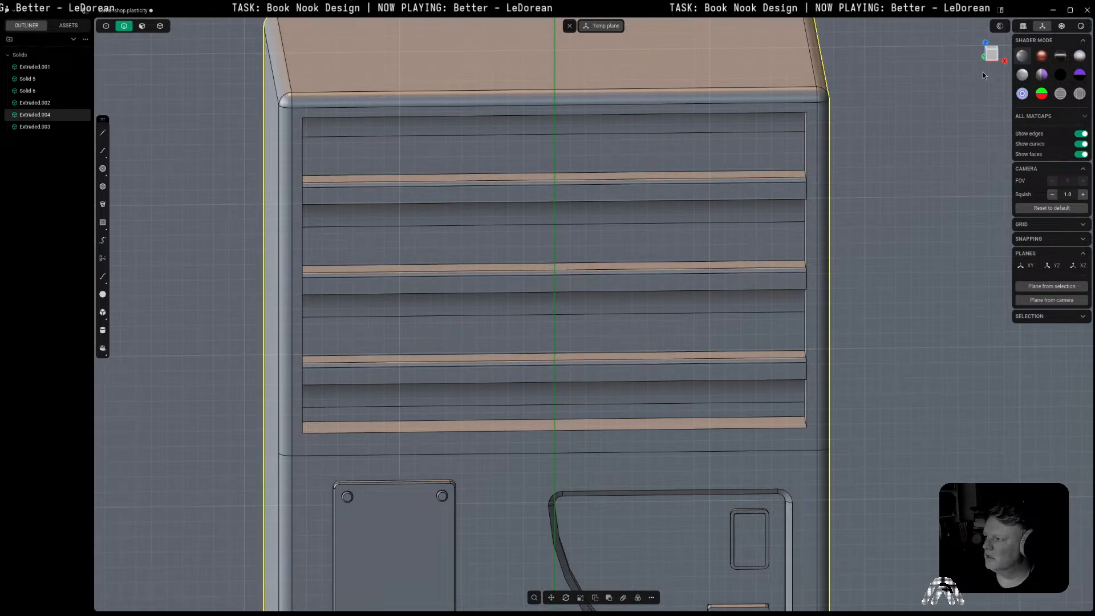
pyautogui.click(991, 55)
pyautogui.scroll(-5, 878, 292)
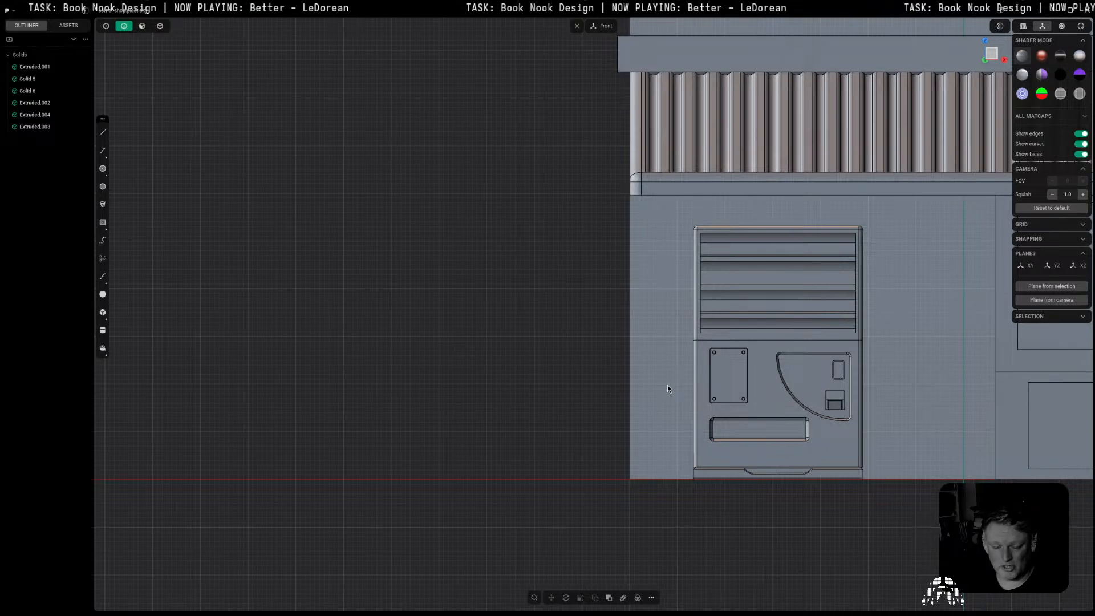
pyautogui.keyDown('shift'); pyautogui.moveTo(809, 523); pyautogui.dragTo(479, 557, button='middle'); pyautogui.keyUp('shift')
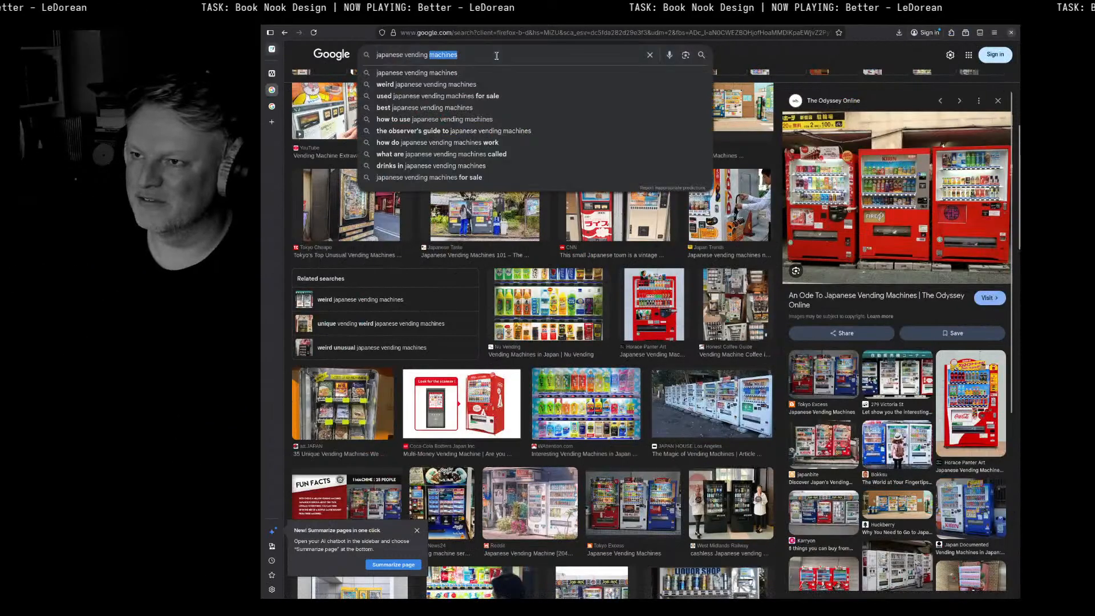
# Step: Switch to the browser and change the image search to "japanese capsule vending machines"
pyautogui.doubleClick(497, 55)
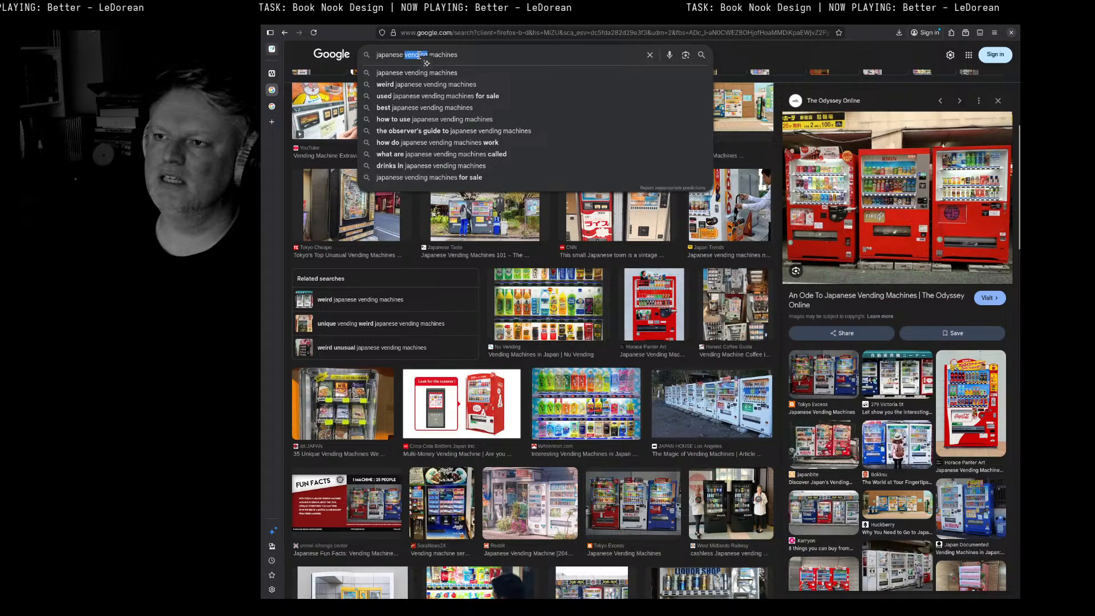
pyautogui.write('capsule')
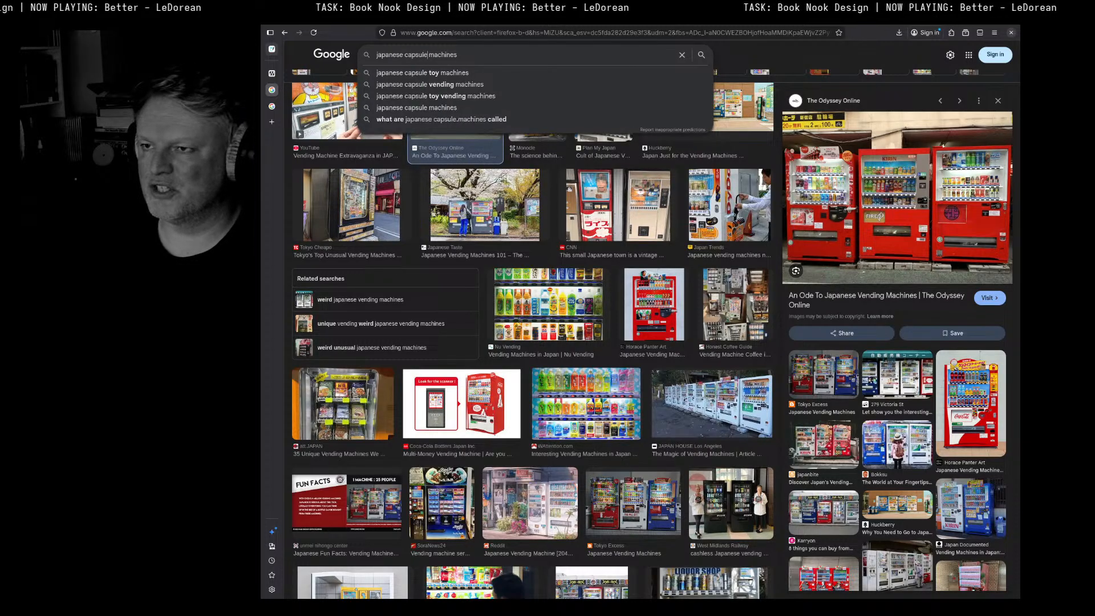
pyautogui.write(' vending')
pyautogui.press('Return')
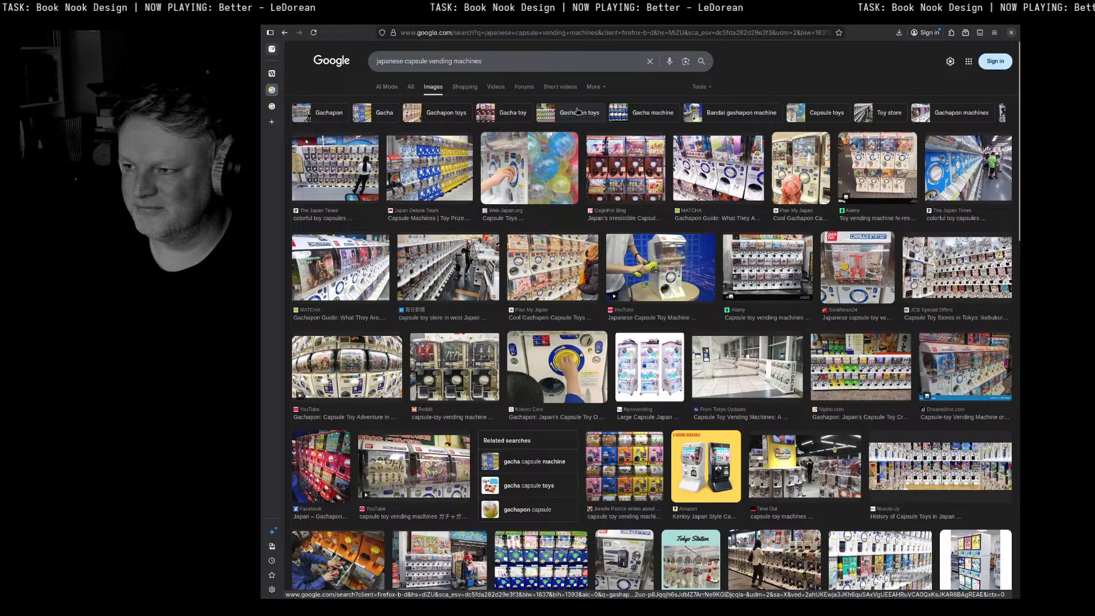
# Step: Browse the image results and preview several capsule machines, ending with the Kenisy product-size image
pyautogui.click(665, 279)
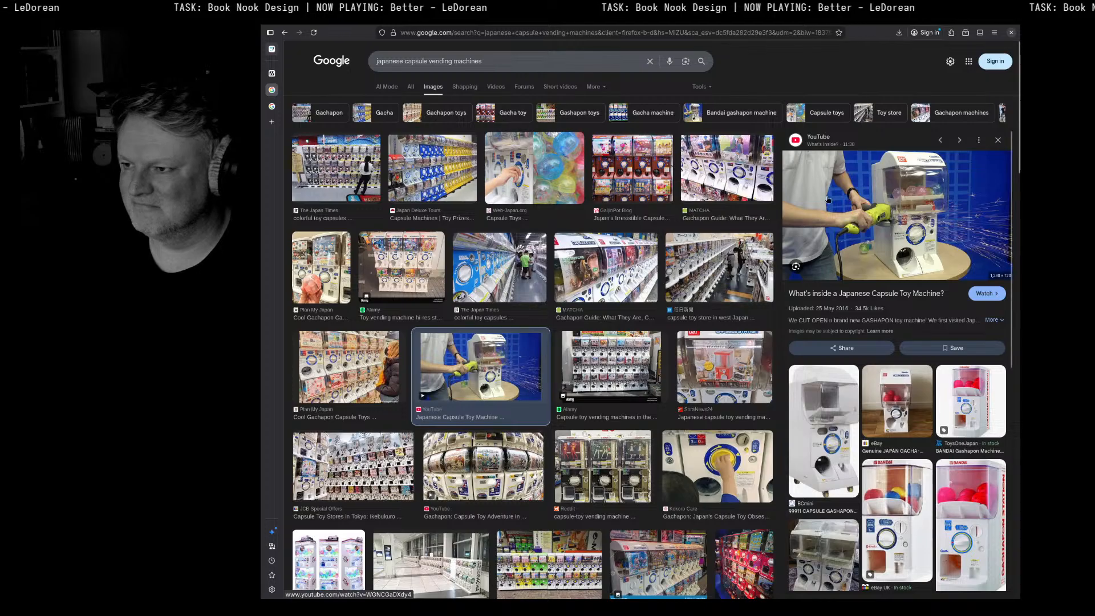
pyautogui.scroll(-5, 734, 334)
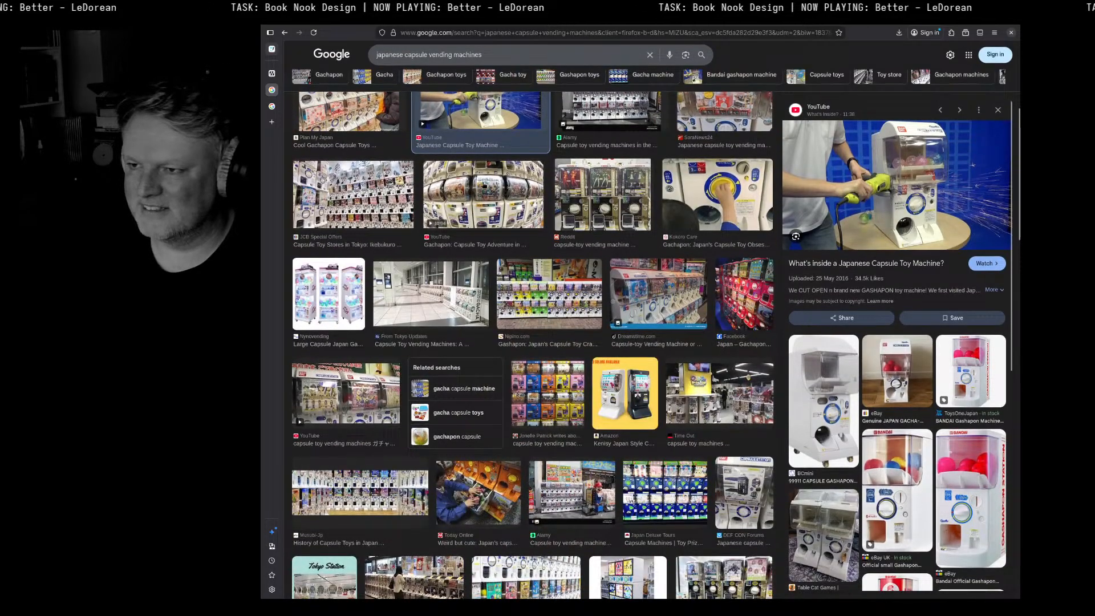
pyautogui.click(484, 184)
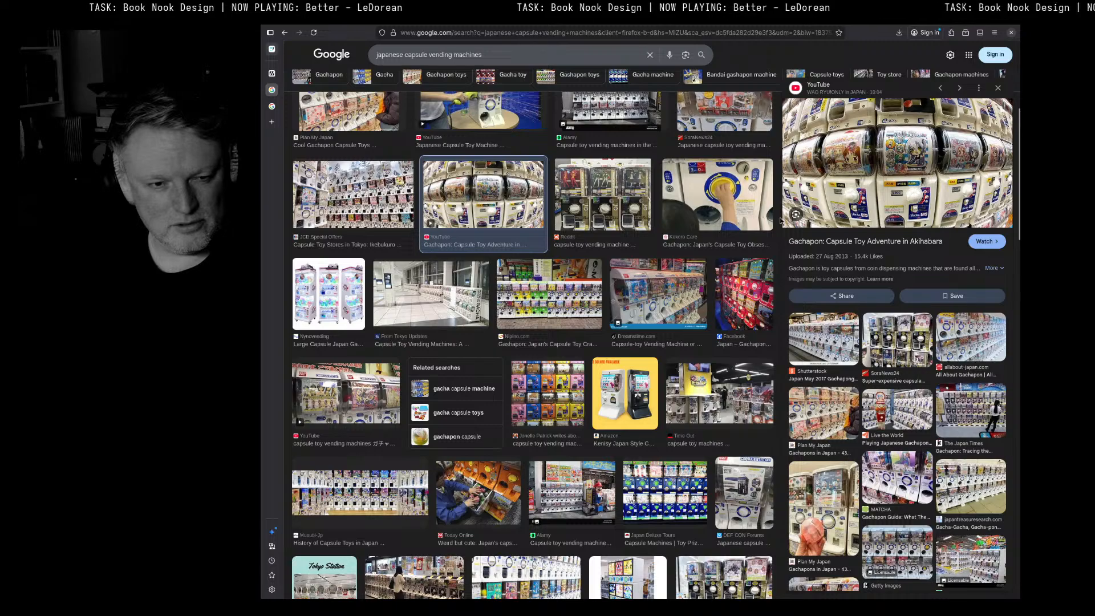
pyautogui.scroll(-5, 781, 221)
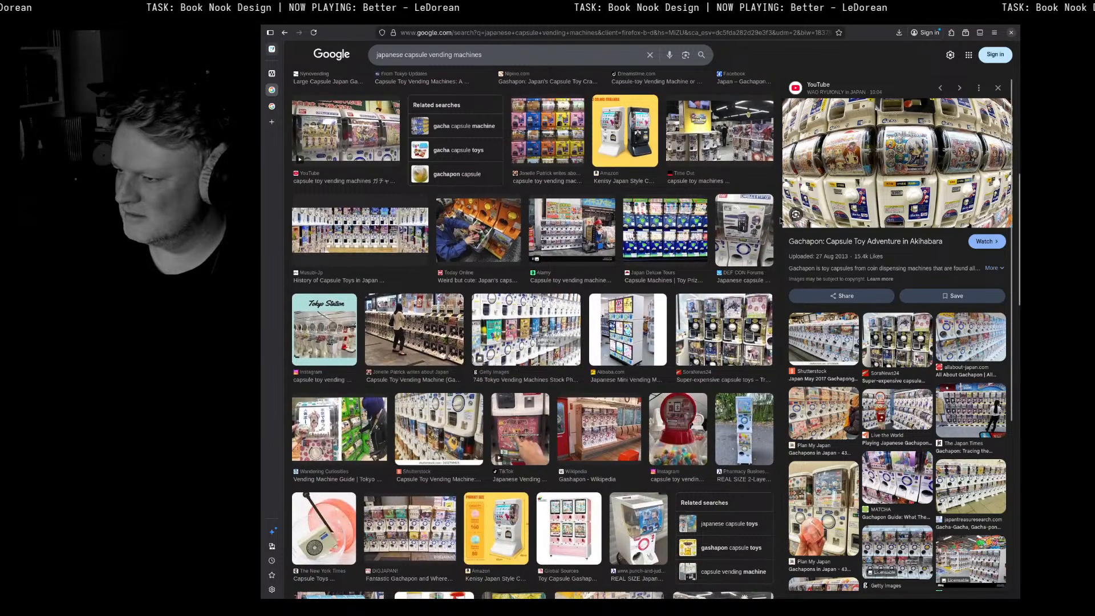
pyautogui.click(436, 309)
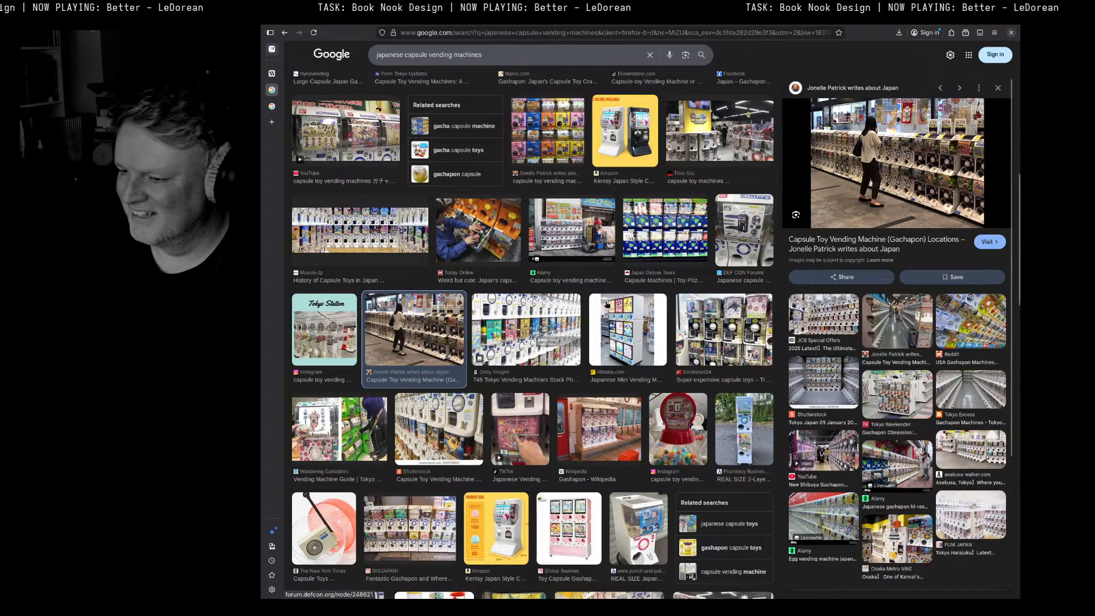
pyautogui.scroll(-6, 566, 239)
pyautogui.click(522, 206)
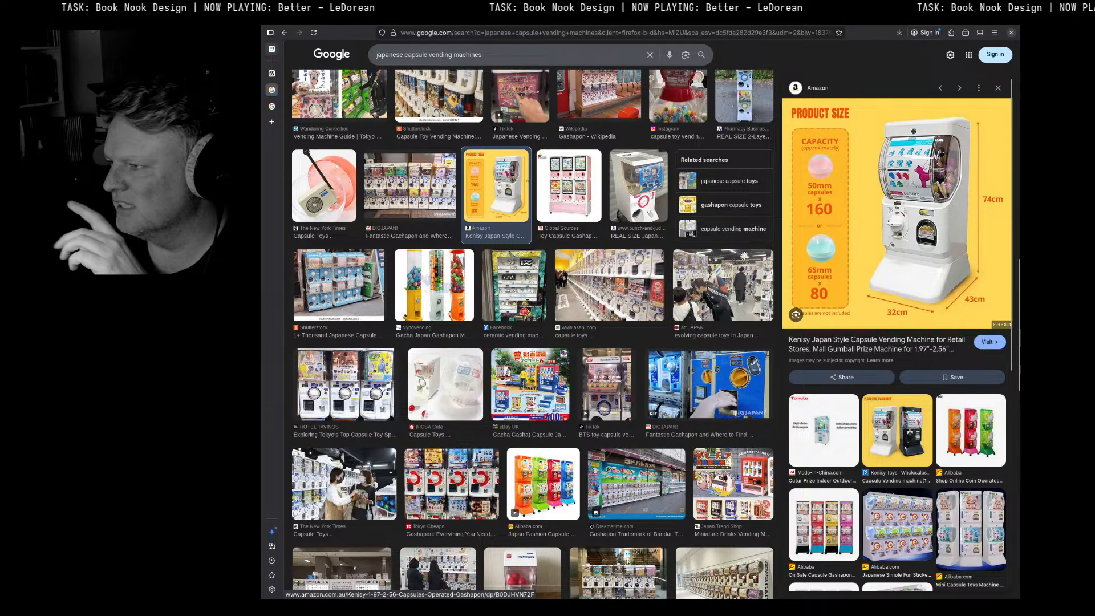
# Step: Open the Kenisy capsule vending machine's Amazon listing and examine its enlarged product photo and details
pyautogui.click(937, 215)
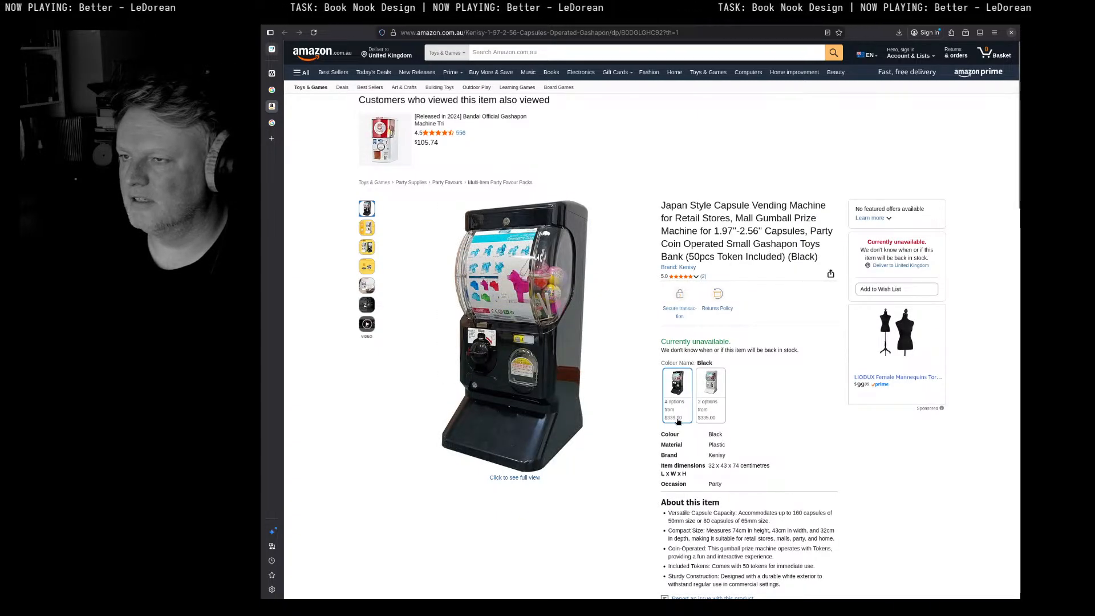
pyautogui.moveTo(608, 266)
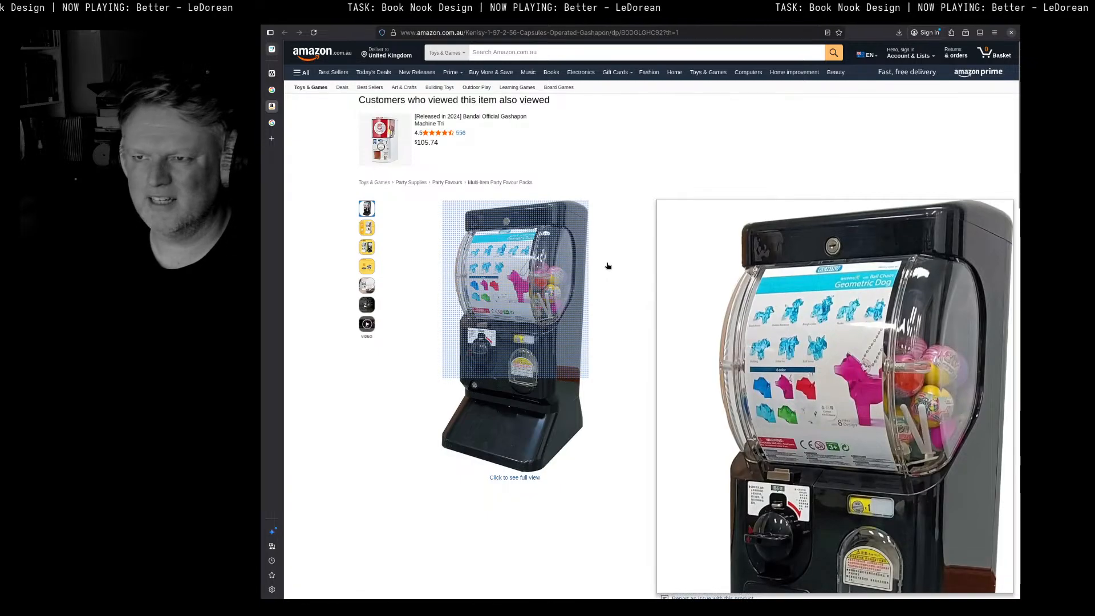
pyautogui.scroll(-3, 730, 368)
pyautogui.scroll(3, 731, 368)
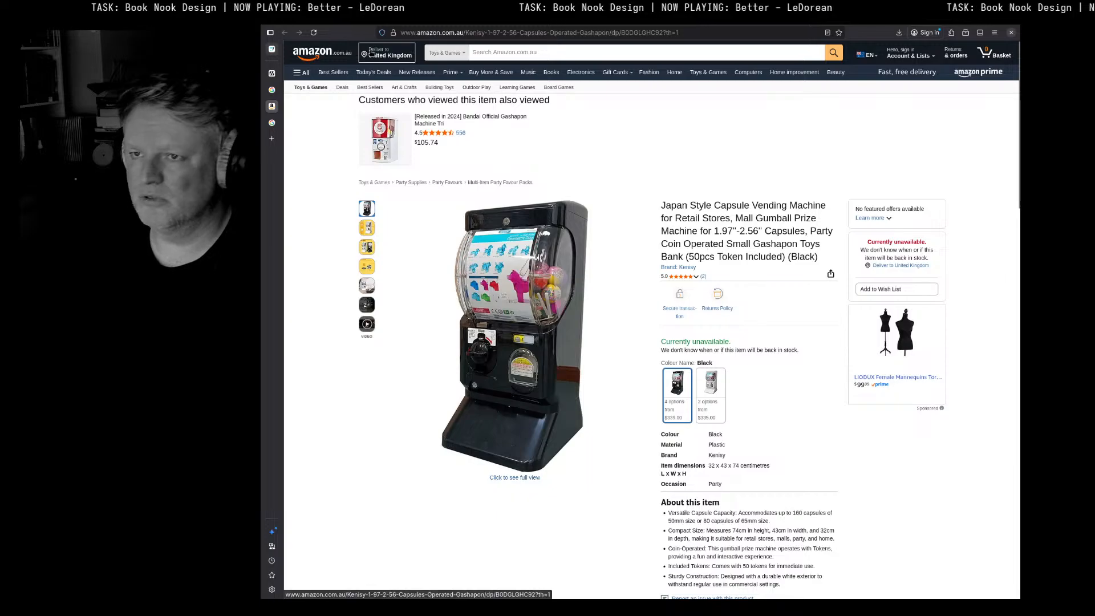
# Step: Return to the image results and pick out the Kenisy product-size preview image as a reference
pyautogui.click(273, 94)
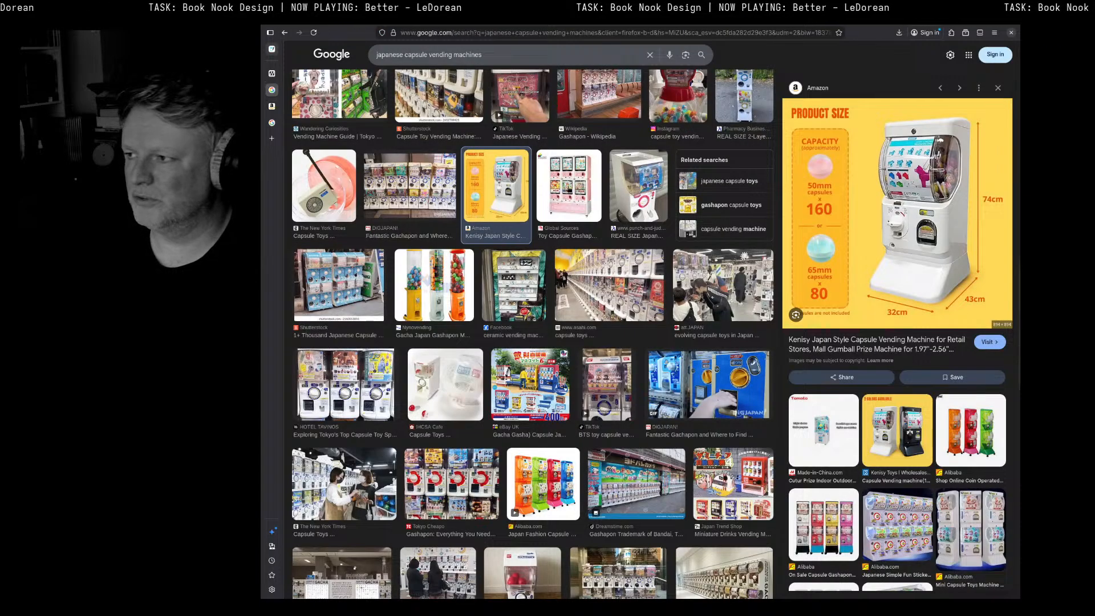
pyautogui.rightClick(929, 230)
pyautogui.click(967, 324)
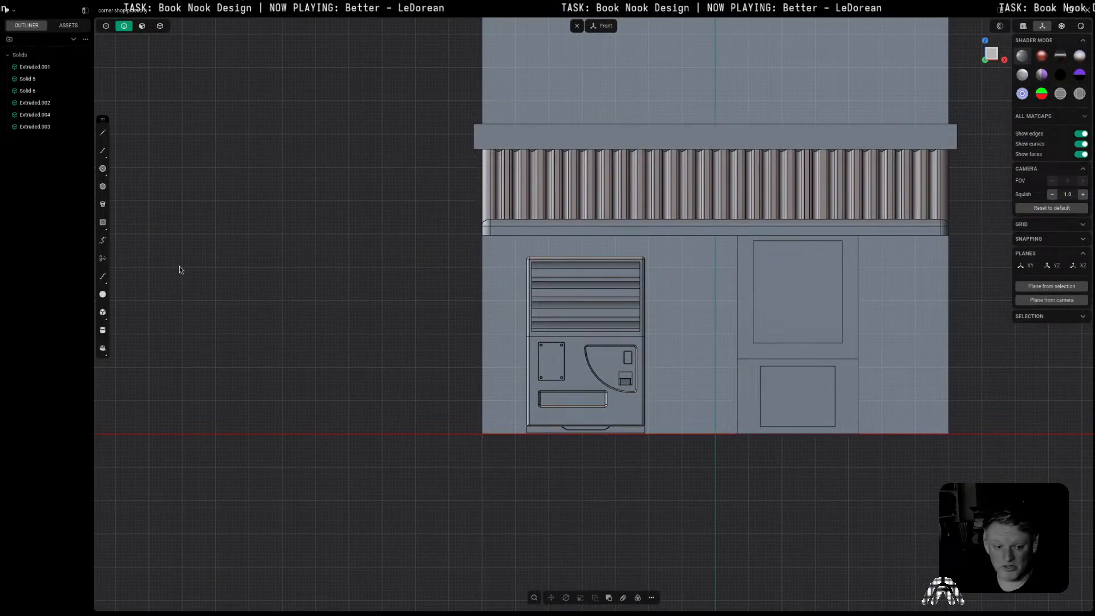
# Step: Switch back to Plasticity, rename the vending machine body as "Vending Machine" and place it in a new group
pyautogui.click(602, 302)
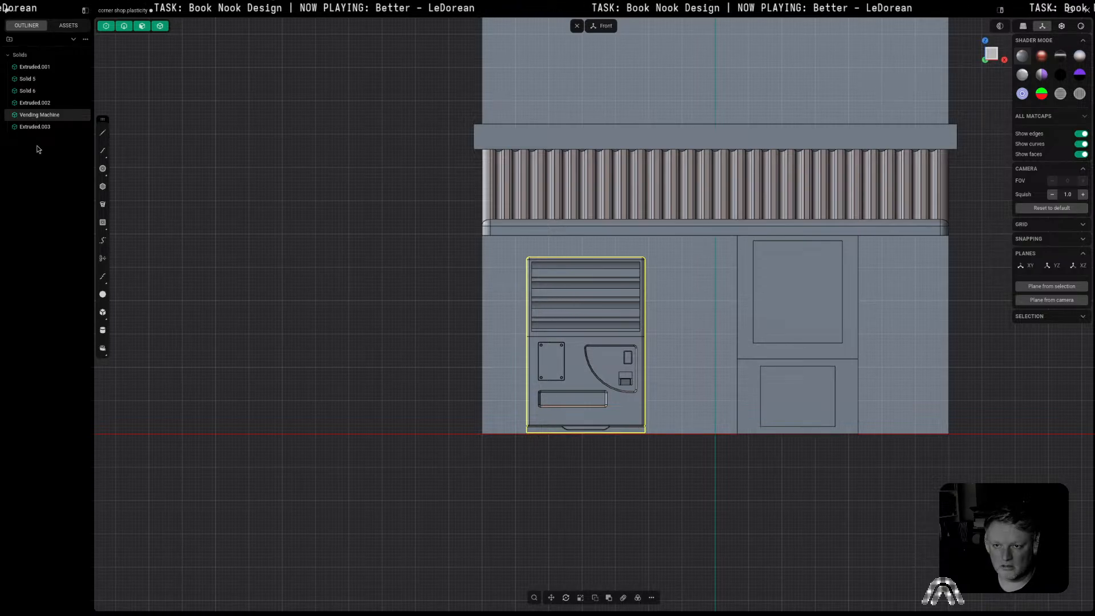
pyautogui.hotkey('ctrl', 'g')
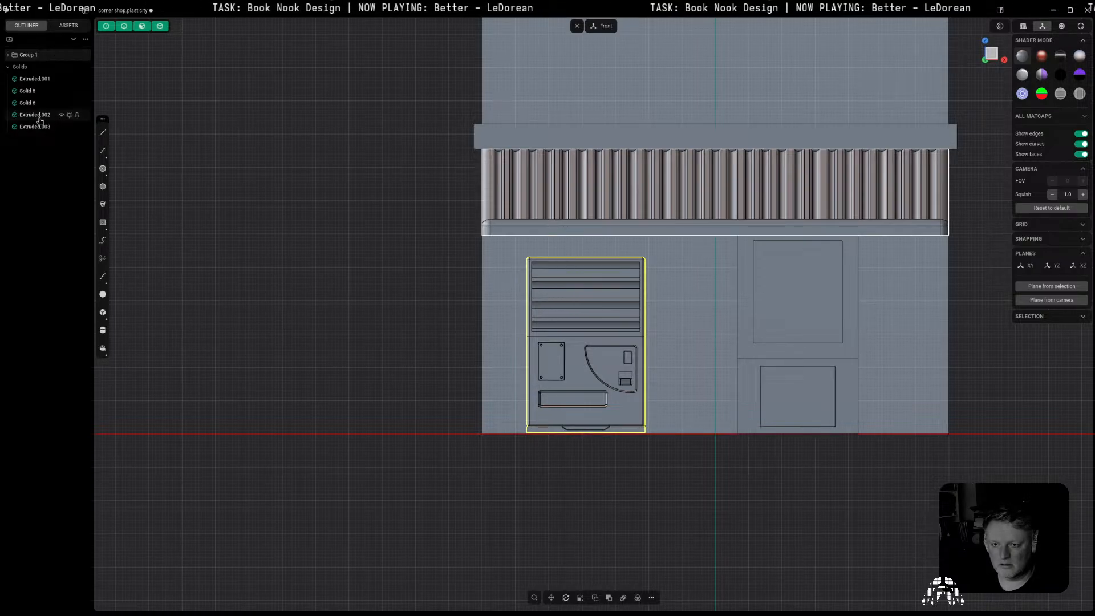
# Step: Rename the new group "Vending Machines" and expand it in the outliner
pyautogui.doubleClick(30, 56)
pyautogui.write('Vending Machines')
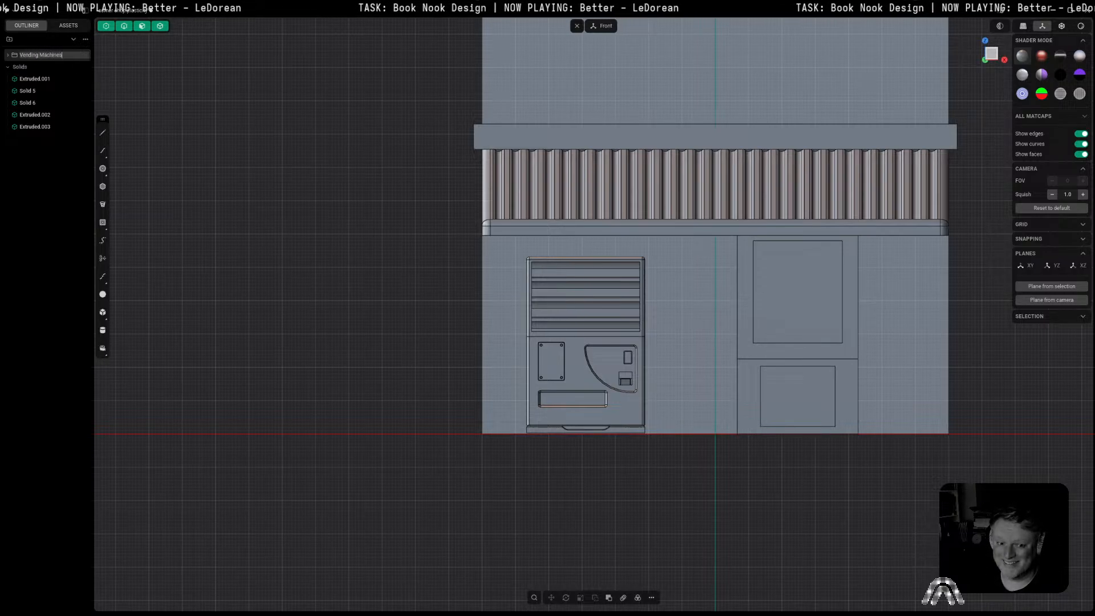
pyautogui.press('Return')
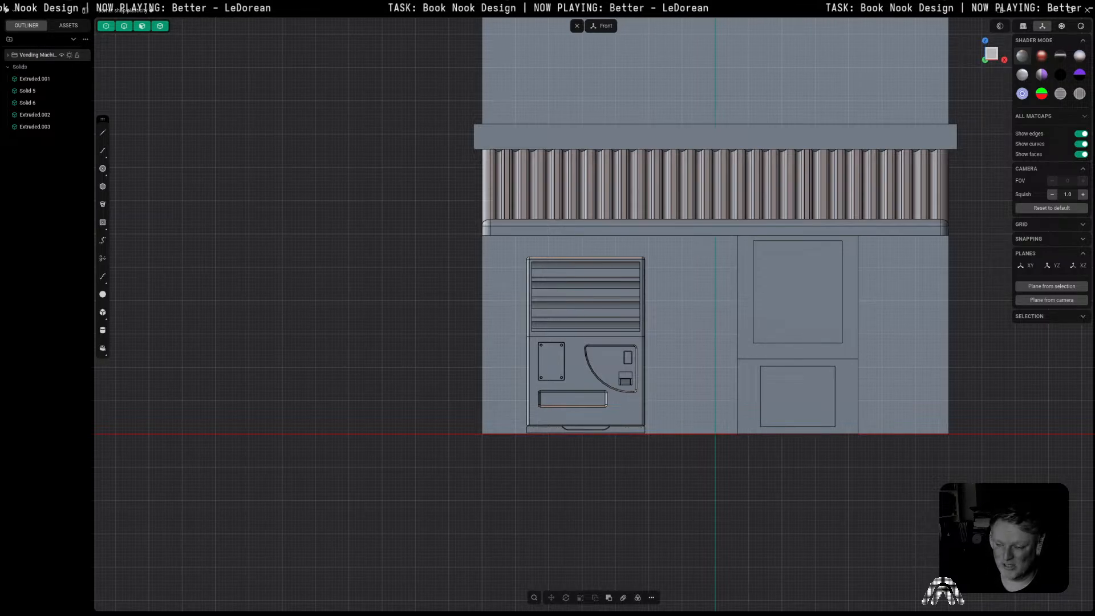
pyautogui.click(8, 55)
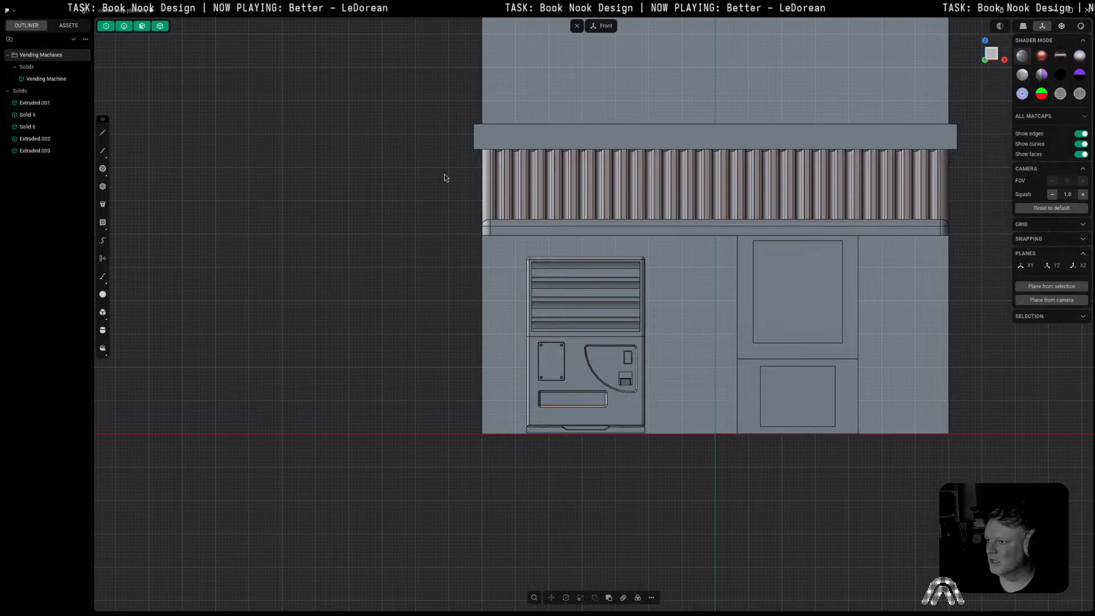
pyautogui.click(638, 407)
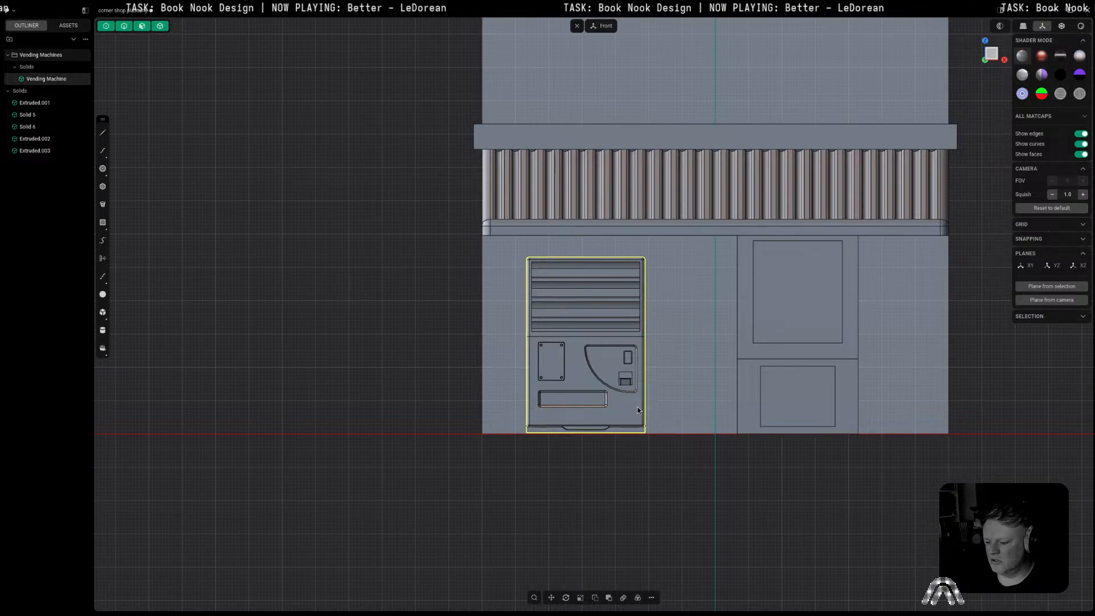
pyautogui.press('g')
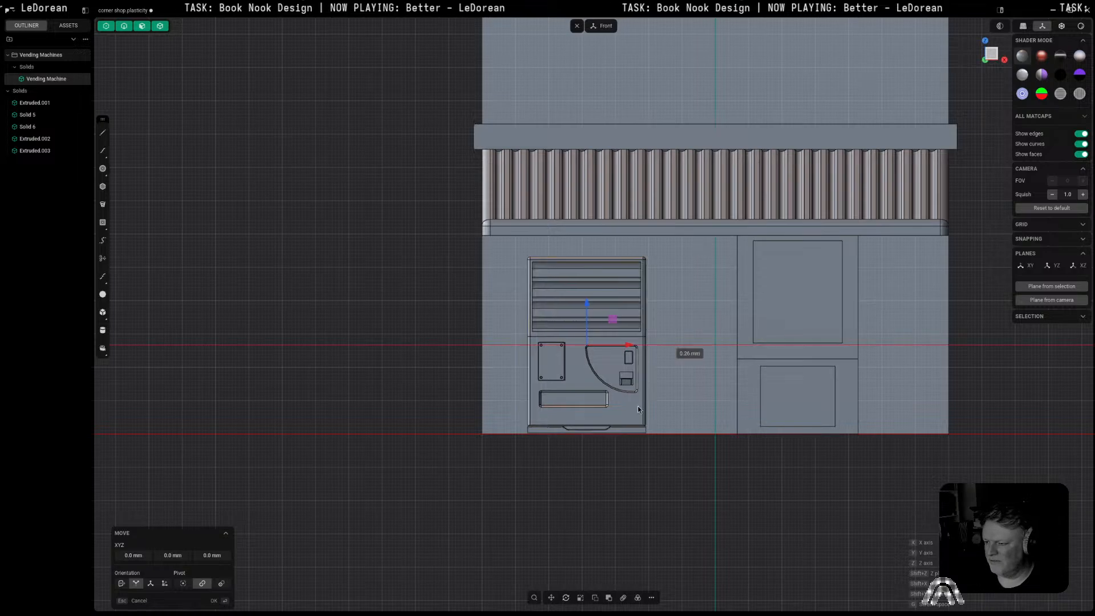
pyautogui.press('Escape')
# Step: Merge the screwed front plate and the vending machine body into one solid with a Boolean Union
pyautogui.click(555, 365)
pyautogui.moveTo(571, 372); pyautogui.dragTo(606, 392, button='middle')
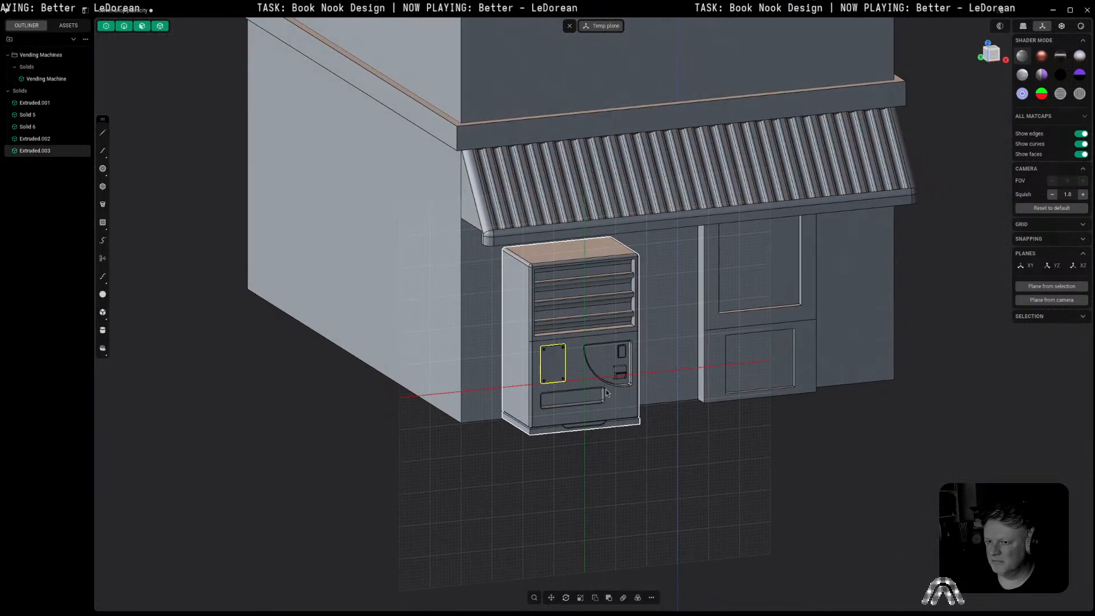
pyautogui.keyDown('shift'); pyautogui.click(578, 359); pyautogui.keyUp('shift')
pyautogui.press('q')
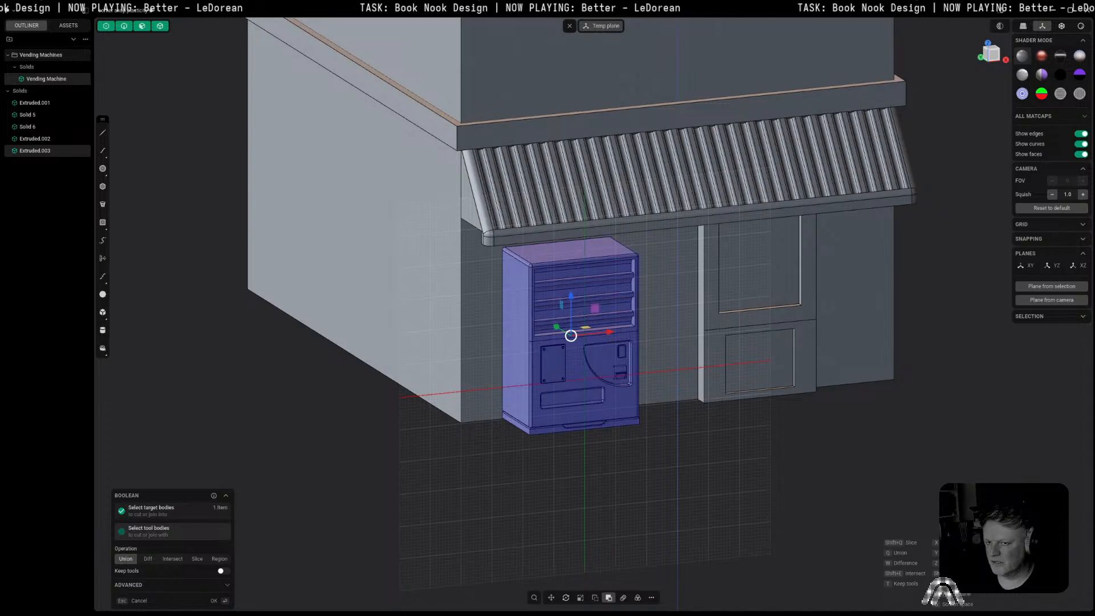
pyautogui.press('Return')
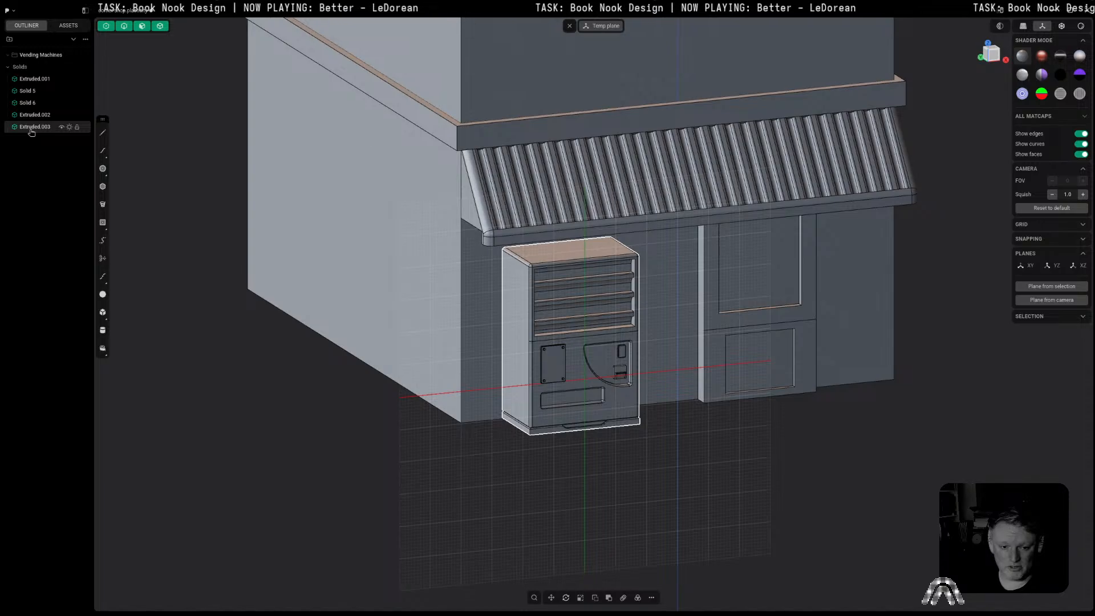
# Step: Rename the merged solid "Vending Machine" and move it into the Vending Machines group
pyautogui.click(17, 58)
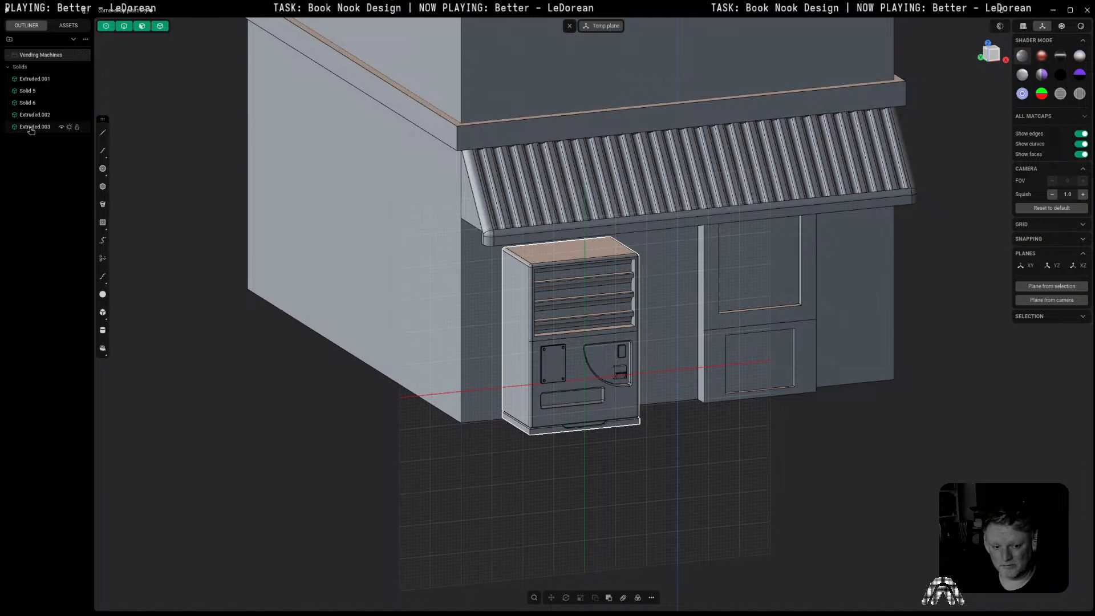
pyautogui.doubleClick(30, 129)
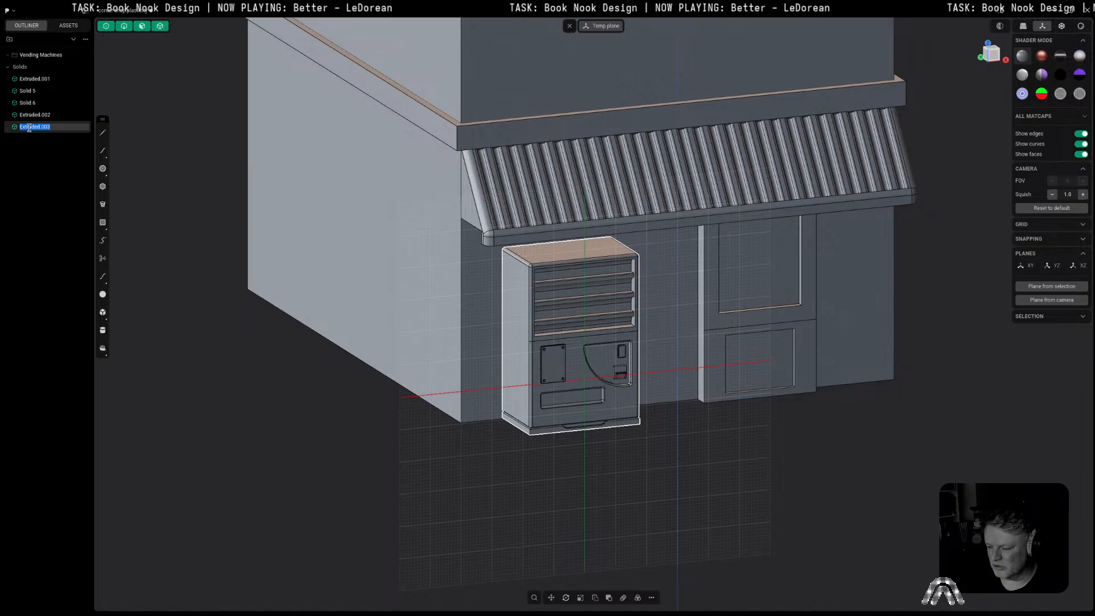
pyautogui.write('Vending')
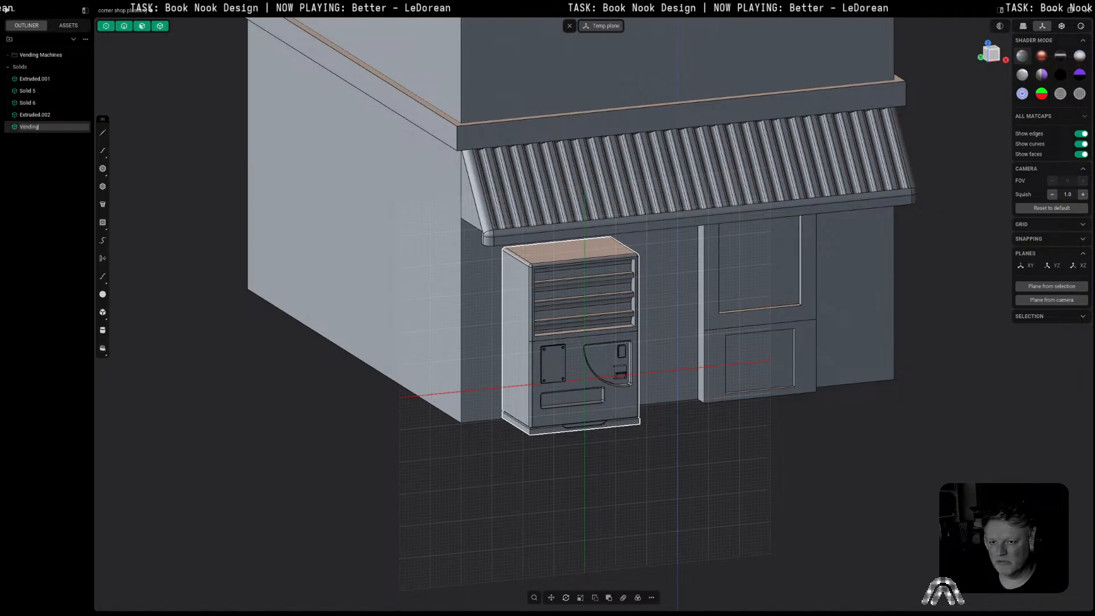
pyautogui.write(' Machine')
pyautogui.press('Return')
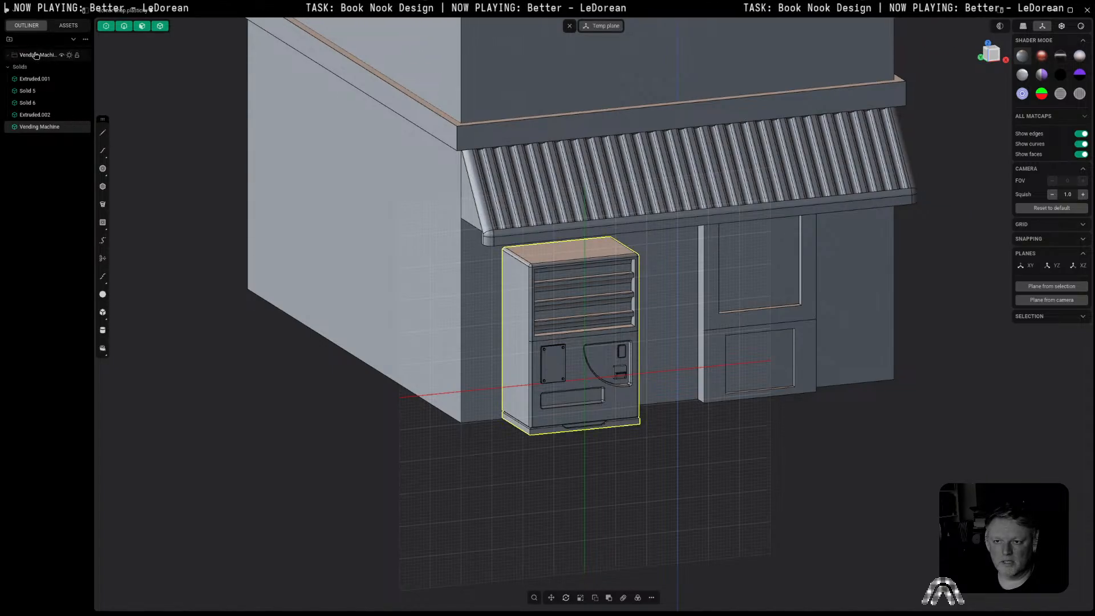
pyautogui.moveTo(35, 128); pyautogui.dragTo(38, 58)
pyautogui.click(849, 440)
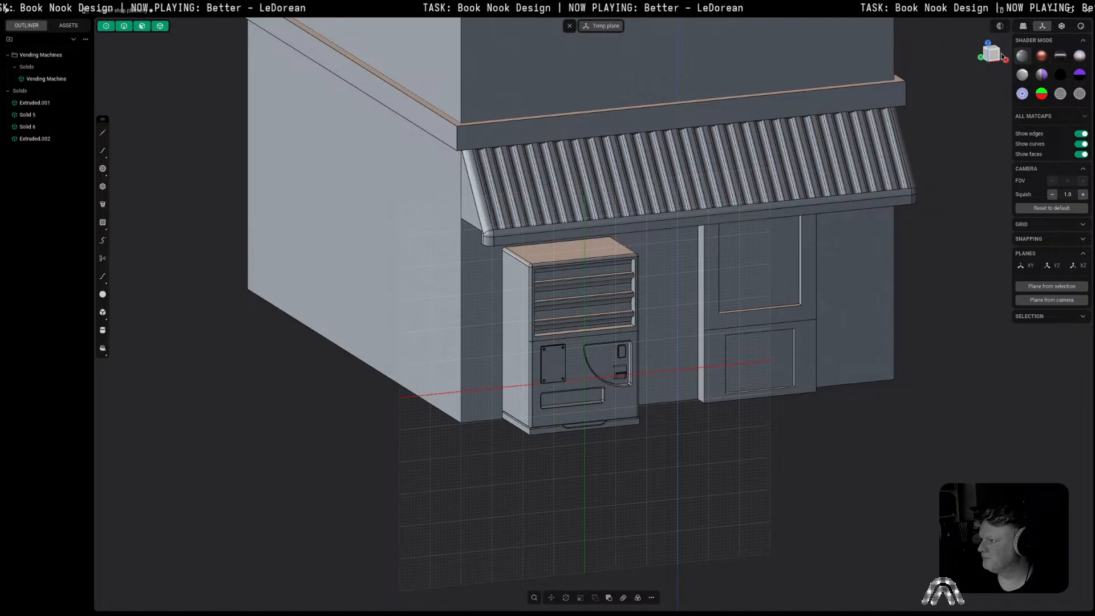
# Step: Move the vending machine about 27.35 mm along X in the front view so it sits against the door frame
pyautogui.click(1001, 53)
pyautogui.click(612, 405)
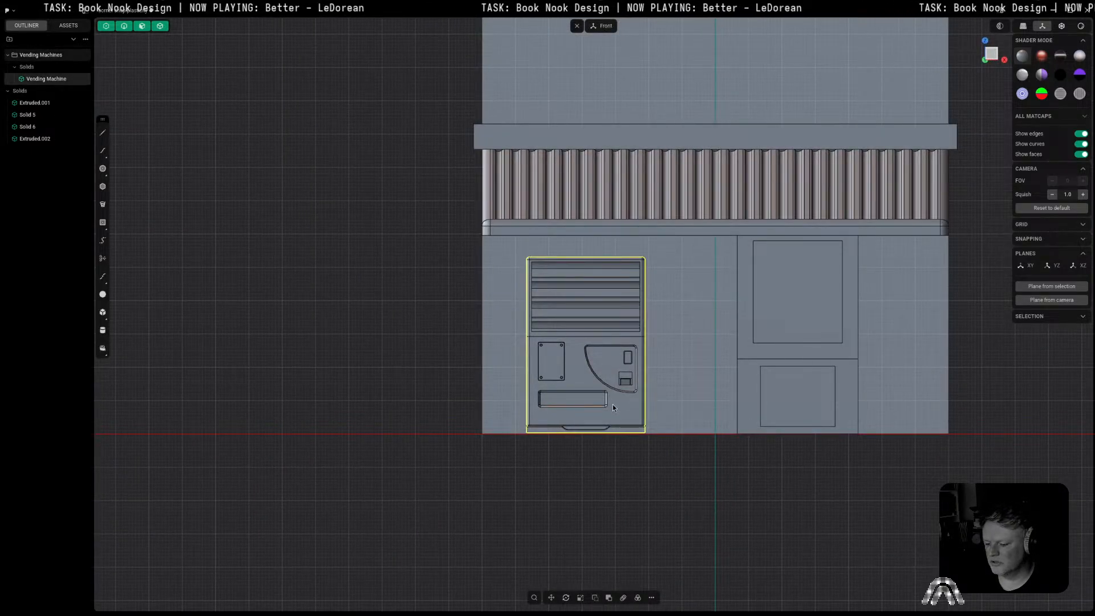
pyautogui.press('g')
pyautogui.click(704, 404)
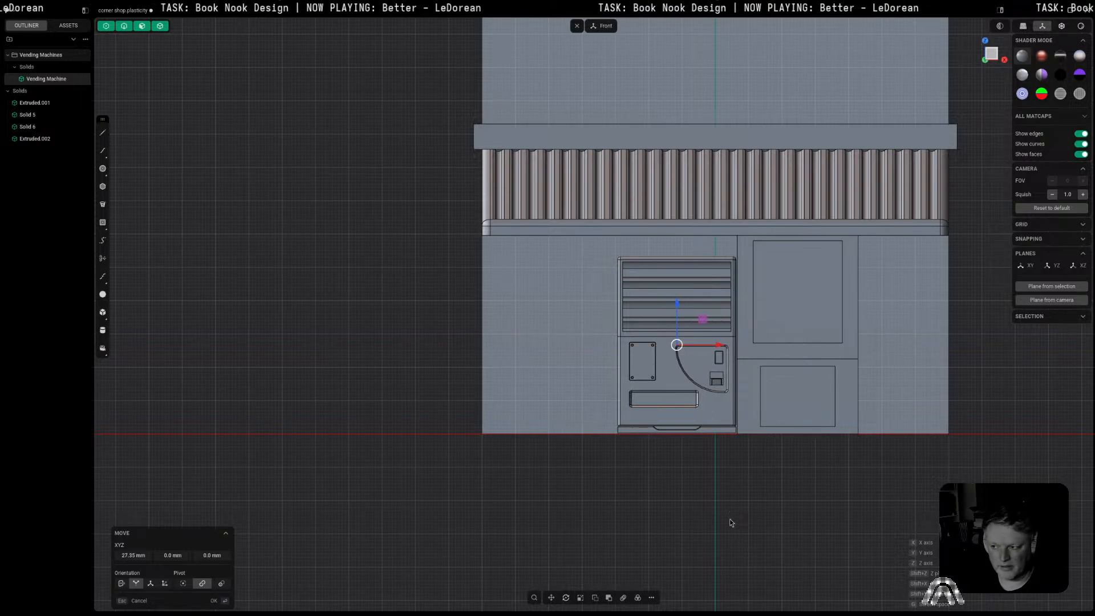
pyautogui.press('Return')
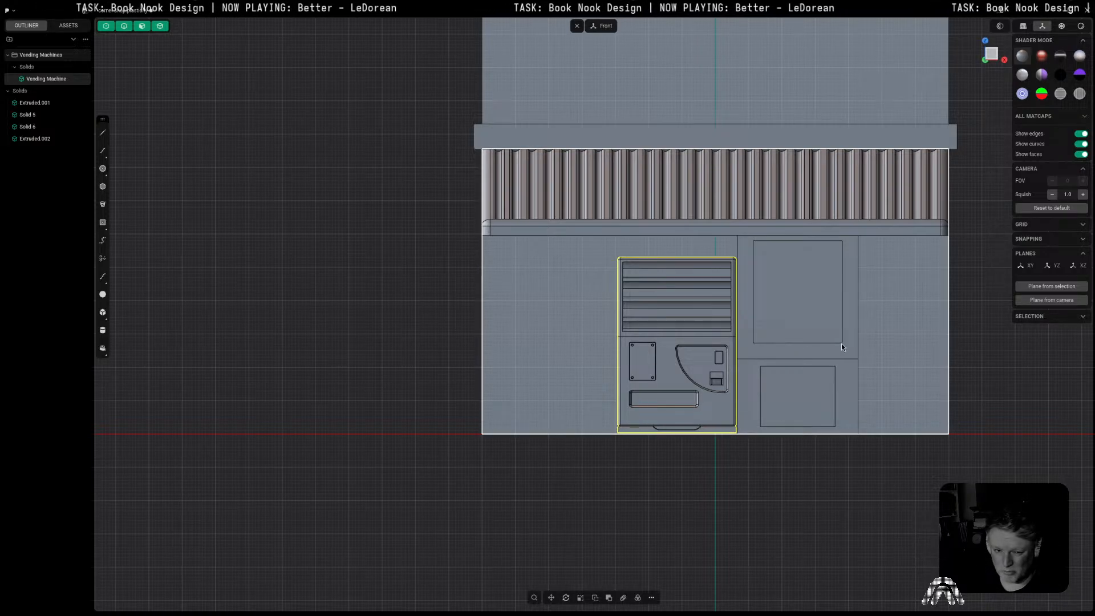
# Step: Import the capsule machine's product-size image, scale it up and place it to the left of the building as a reference
pyautogui.click(810, 350)
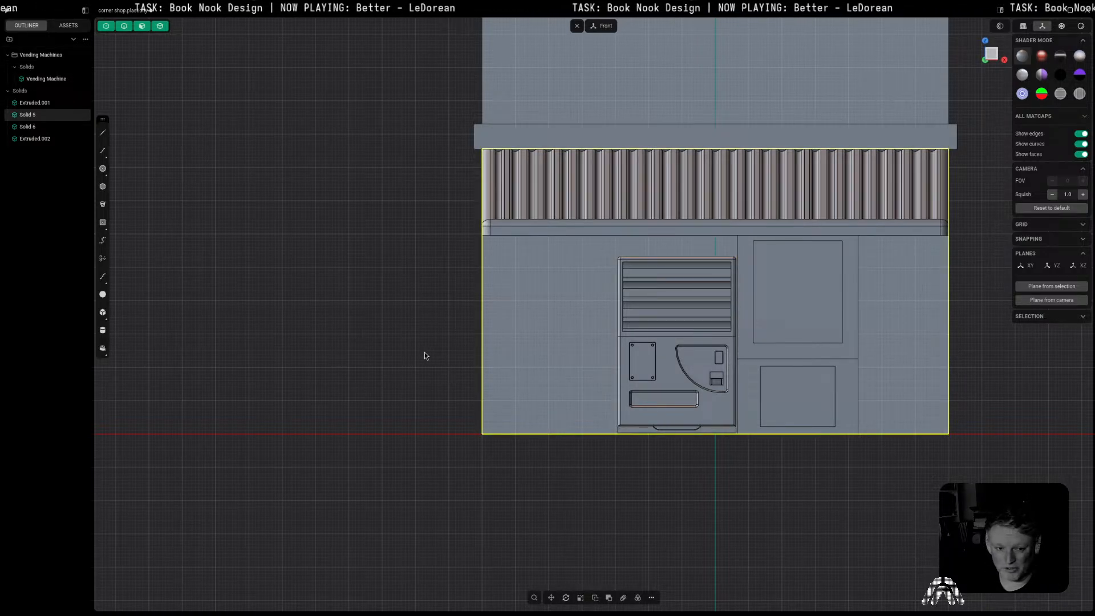
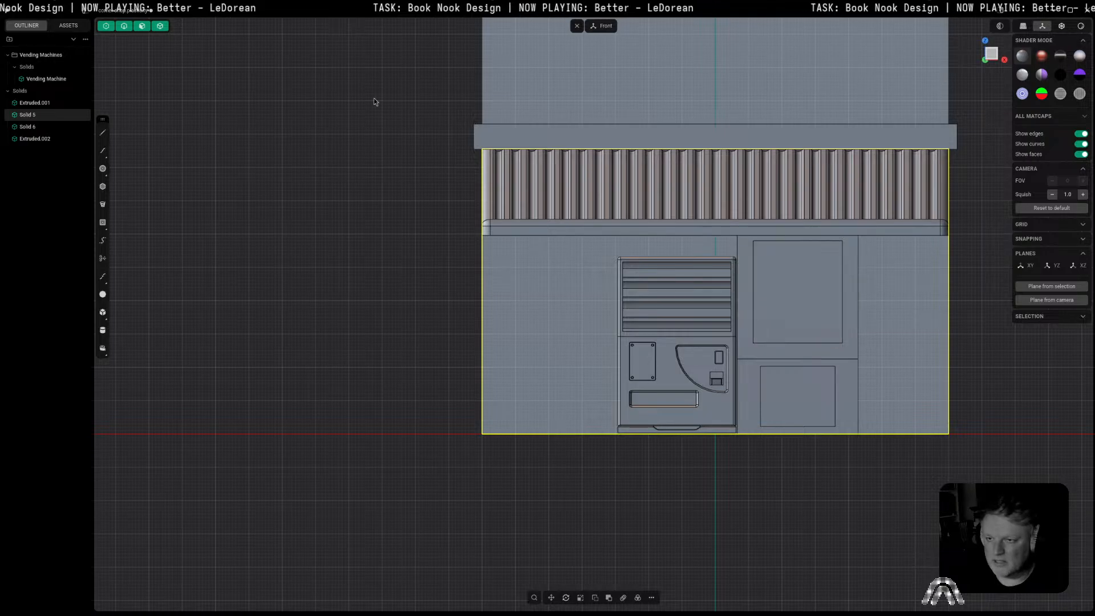
pyautogui.click(7, 10)
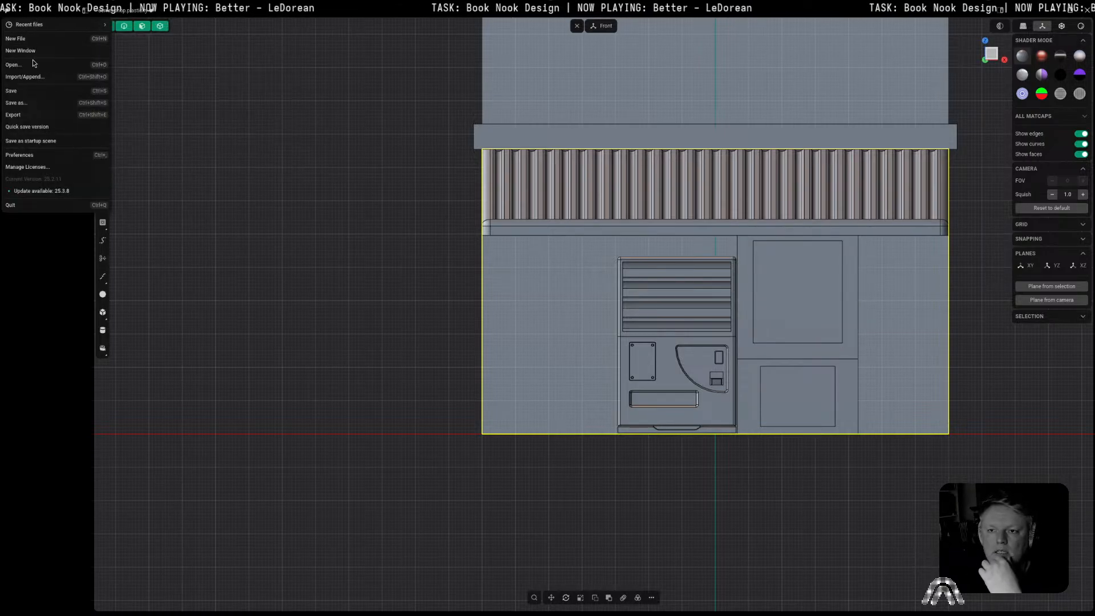
pyautogui.click(33, 79)
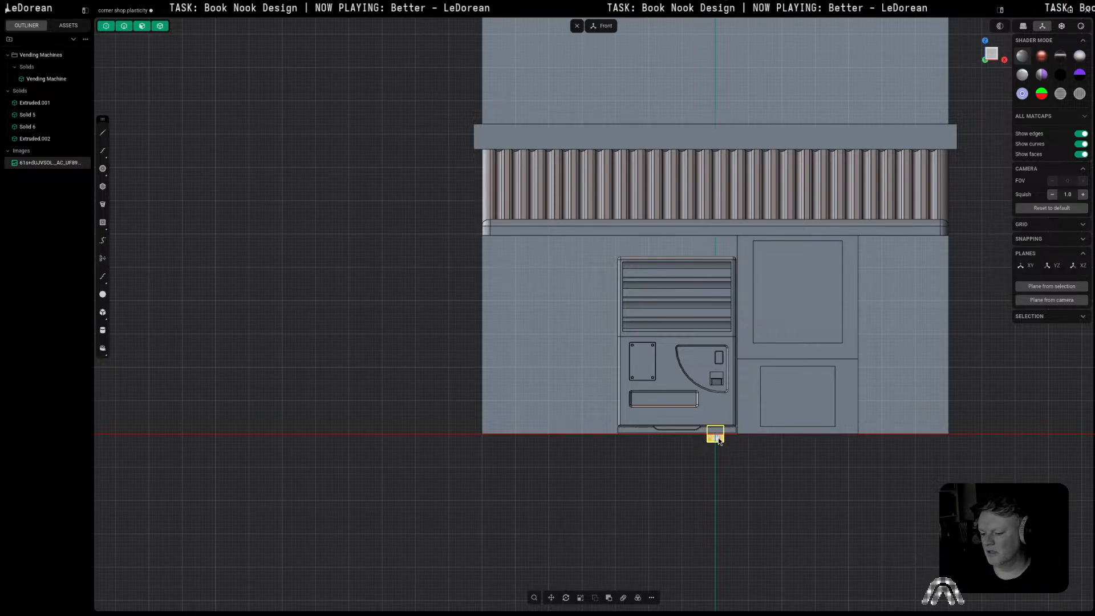
pyautogui.press('s')
pyautogui.click(766, 461)
pyautogui.press('g')
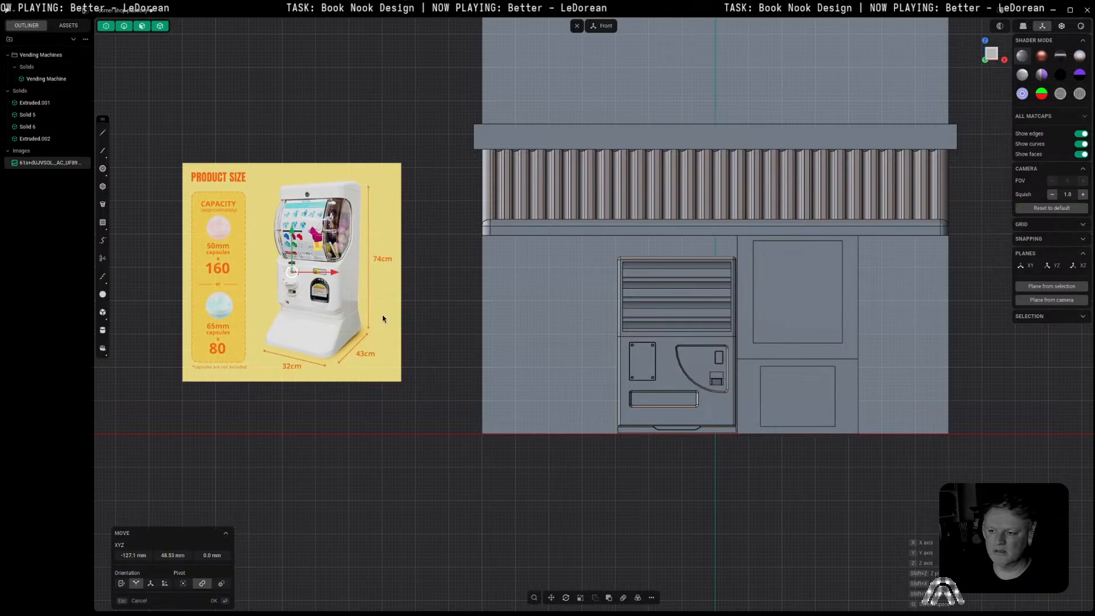
pyautogui.click(383, 319)
pyautogui.moveTo(383, 319); pyautogui.dragTo(426, 325, button='middle')
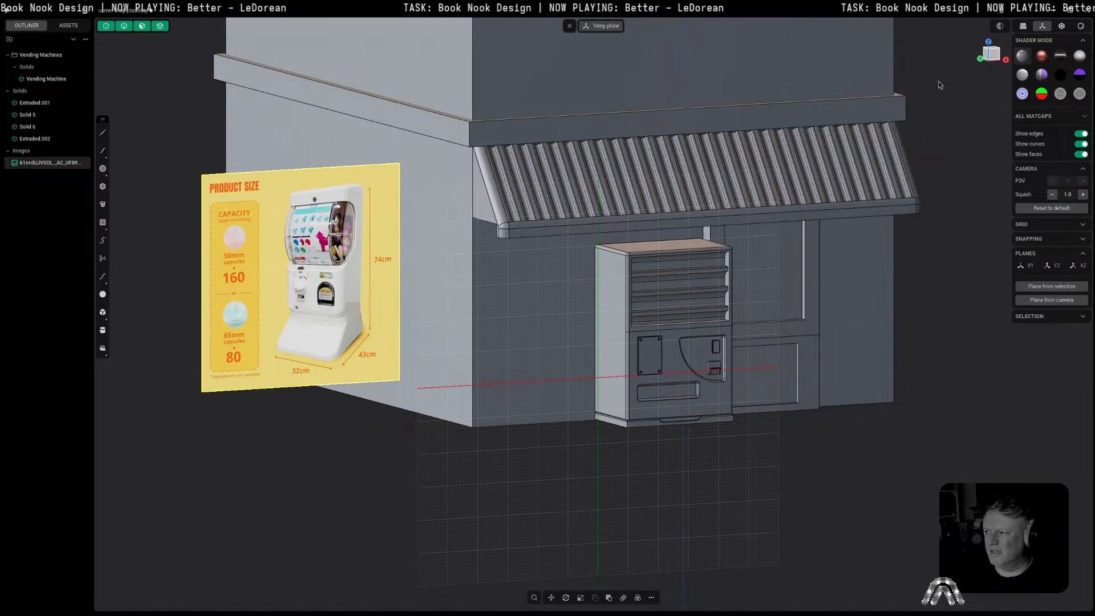
pyautogui.click(995, 55)
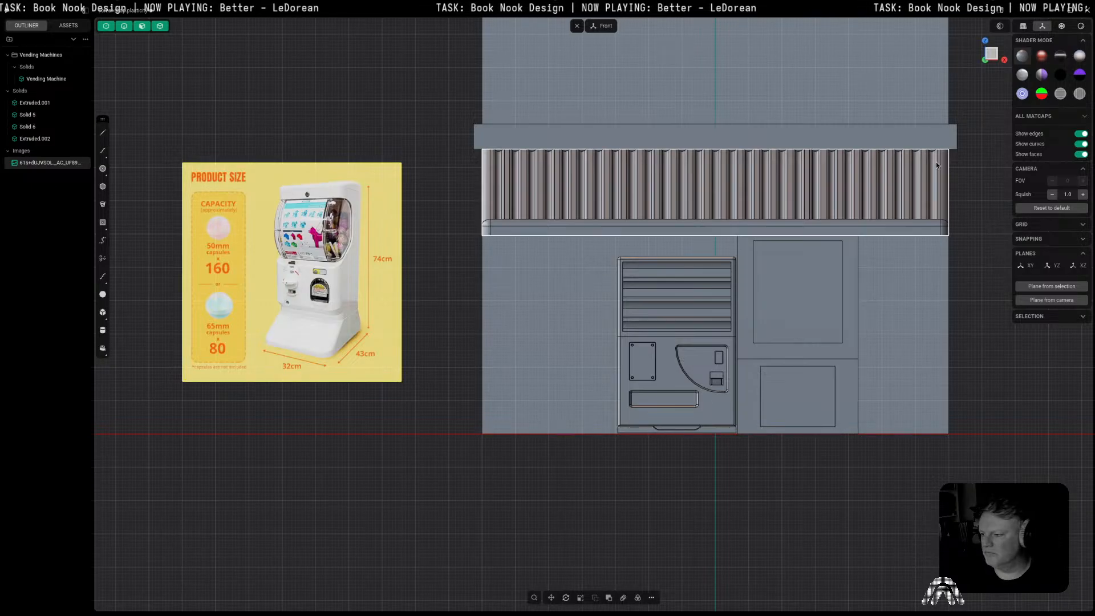
# Step: Start a line profile of the capsule machine on the front wall: vertical back edge, base along the wall's bottom, and short front edge
pyautogui.moveTo(791, 268)
pyautogui.keyDown('shift'); pyautogui.mouseDown(button='middle')
pyautogui.moveTo(895, 249)
pyautogui.moveTo(784, 268)
pyautogui.mouseUp(button='middle'); pyautogui.keyUp('shift')
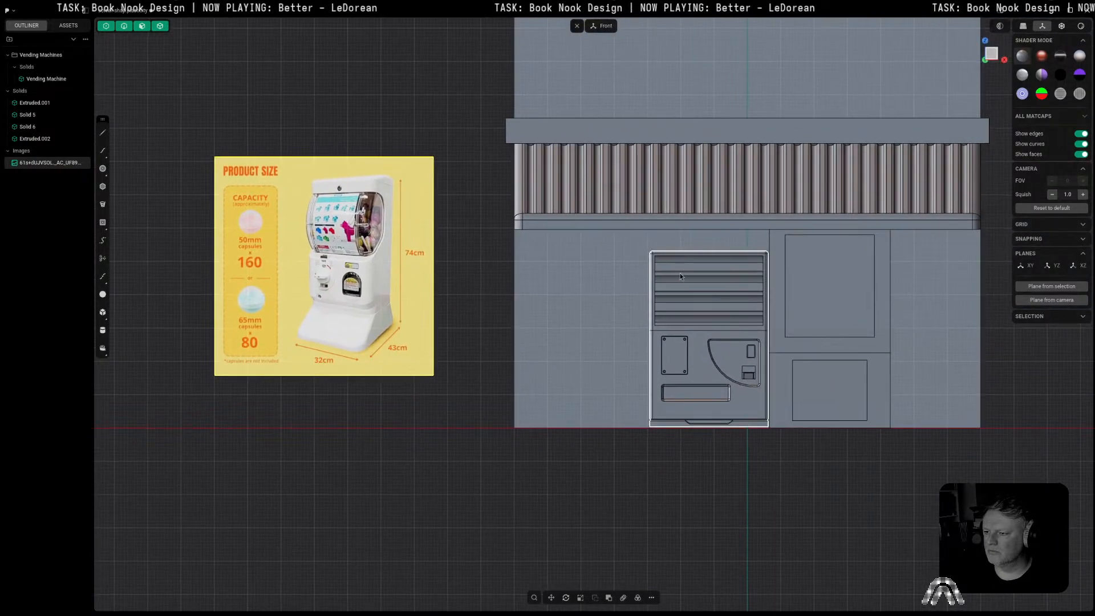
pyautogui.scroll(-2, 603, 277)
pyautogui.scroll(-1, 603, 277)
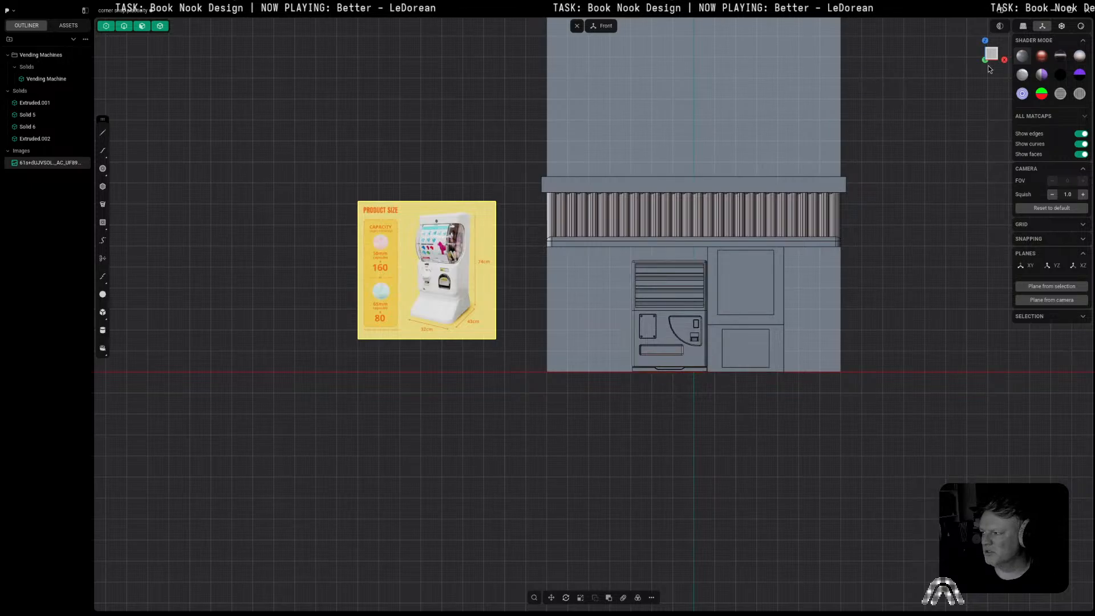
pyautogui.click(575, 335)
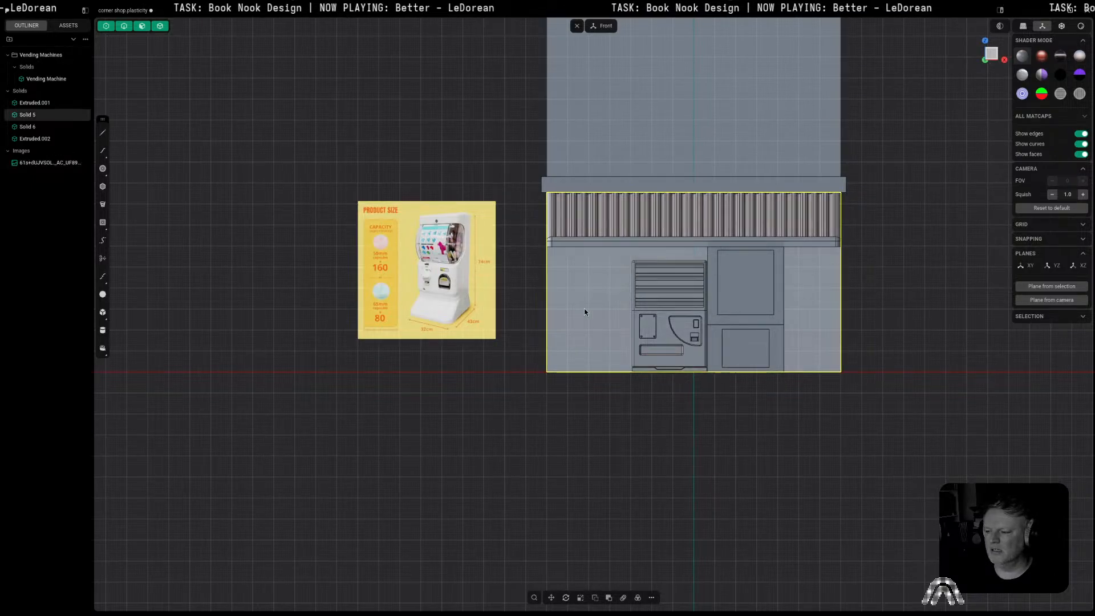
pyautogui.press('3')
pyautogui.click(593, 293)
pyautogui.press('space')
pyautogui.click(102, 132)
pyautogui.scroll(4, 506, 302)
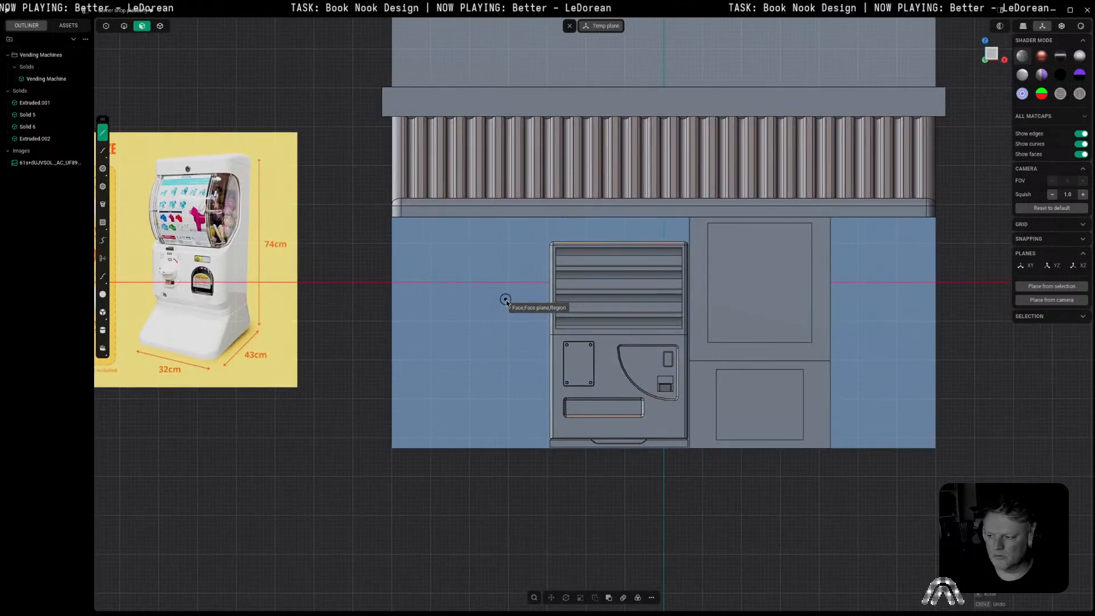
pyautogui.click(516, 282)
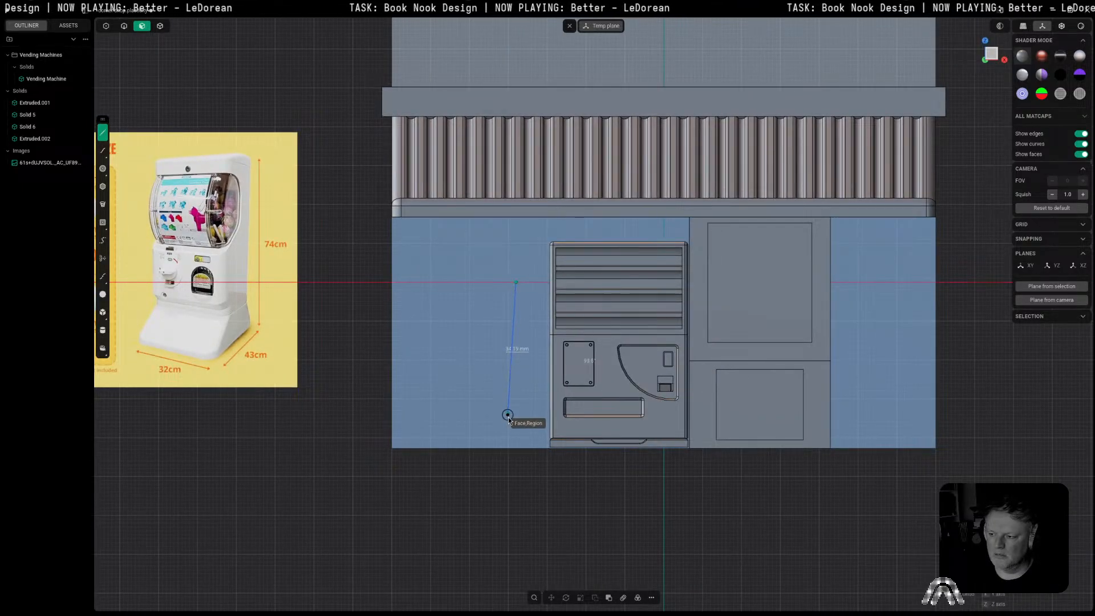
pyautogui.click(517, 449)
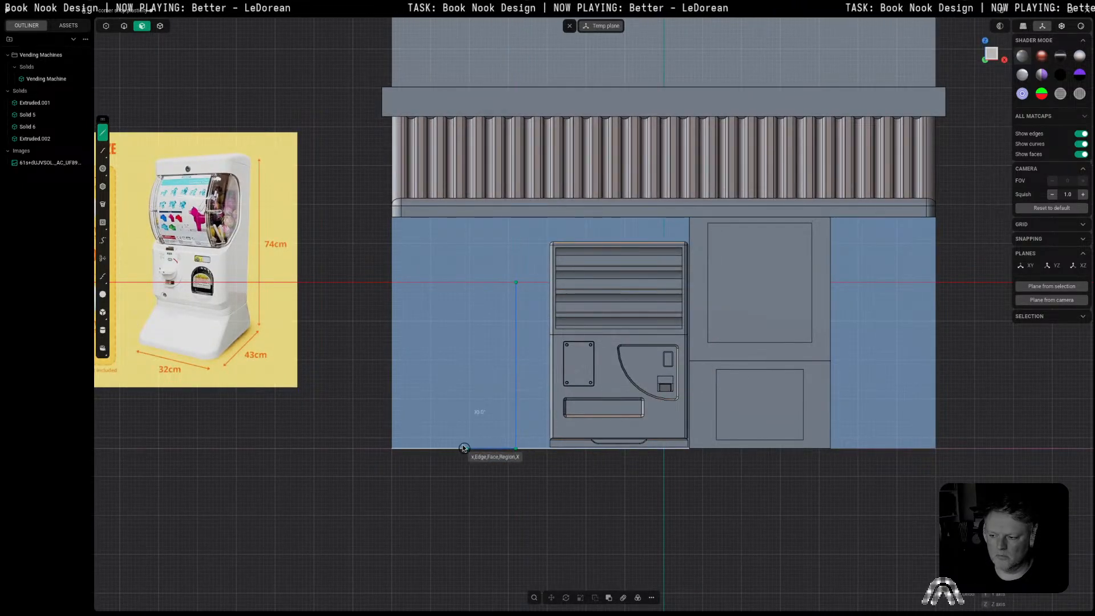
pyautogui.click(419, 437)
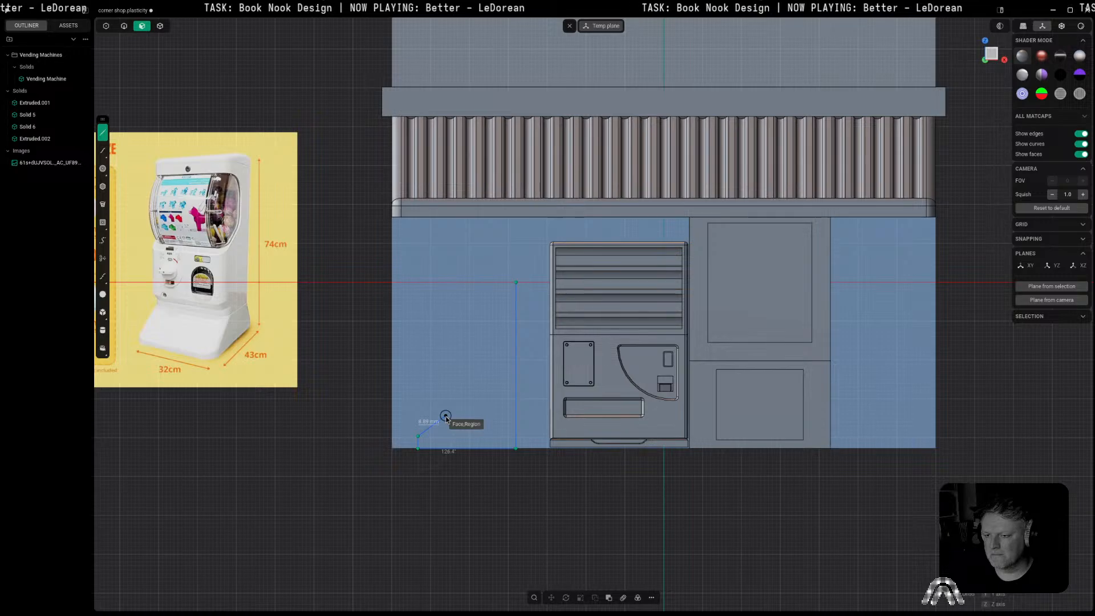
# Step: Continue the capsule machine's front profile upward: sloped base top, short recessed neck, and vertical front of the protruding middle section
pyautogui.click(446, 416)
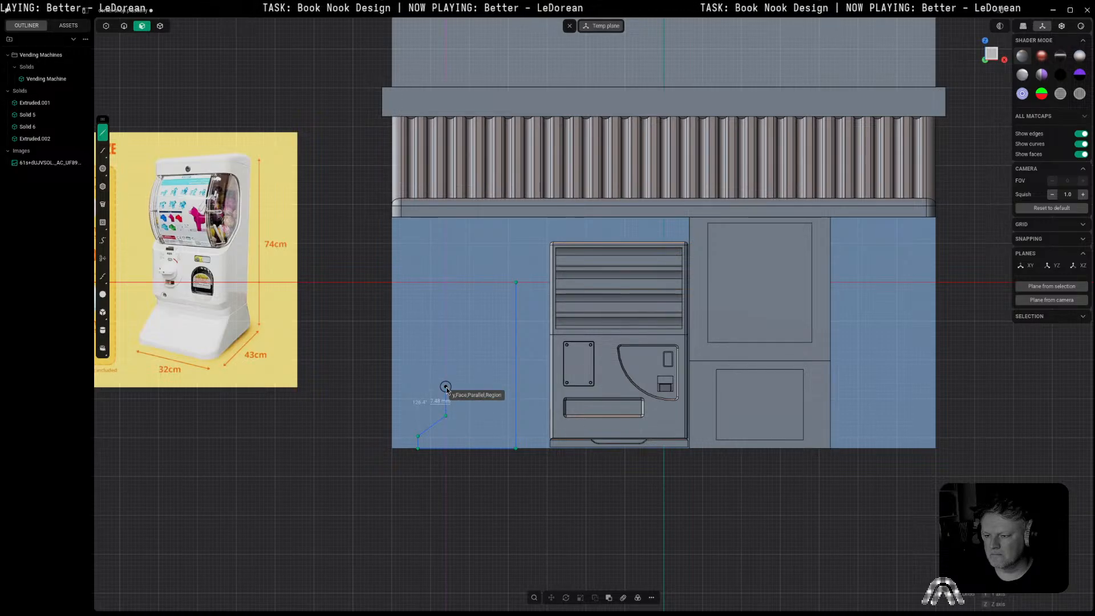
pyautogui.scroll(3, 440, 378)
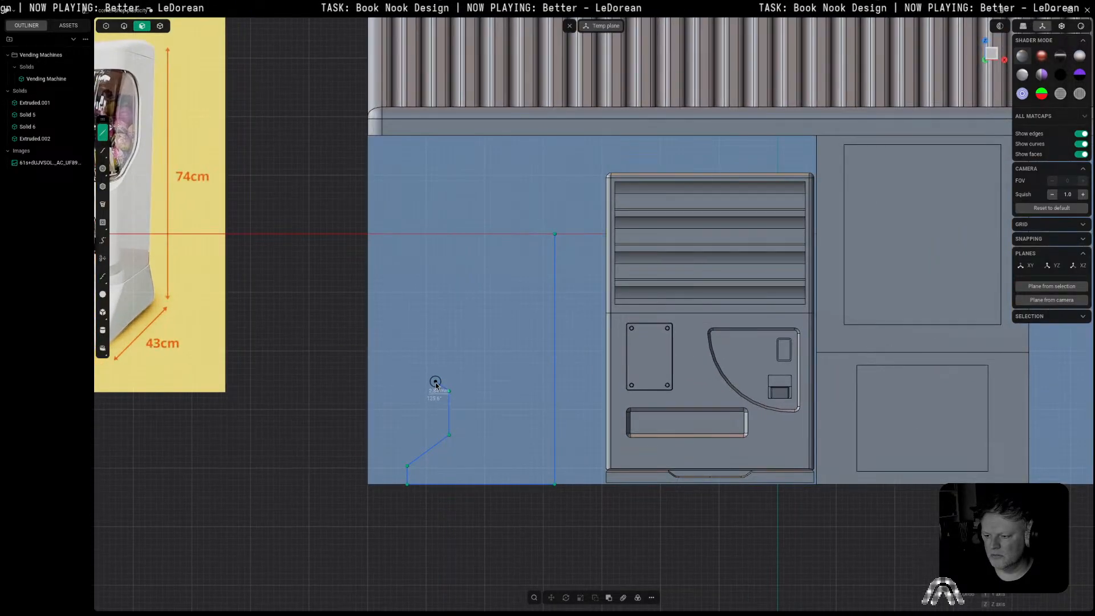
pyautogui.scroll(-2, 436, 386)
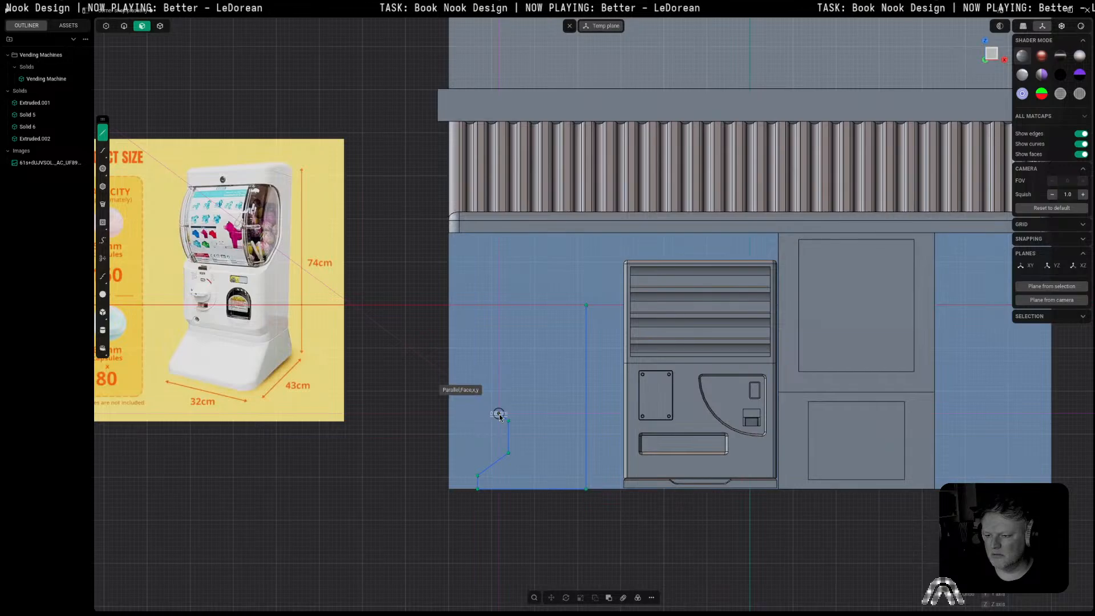
pyautogui.click(499, 415)
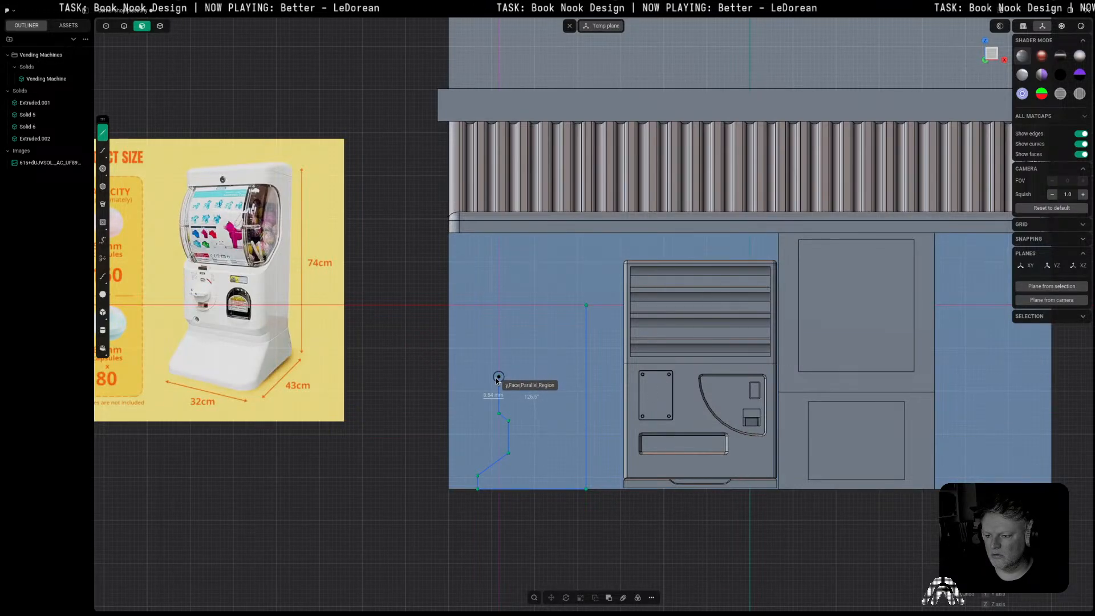
pyautogui.click(498, 377)
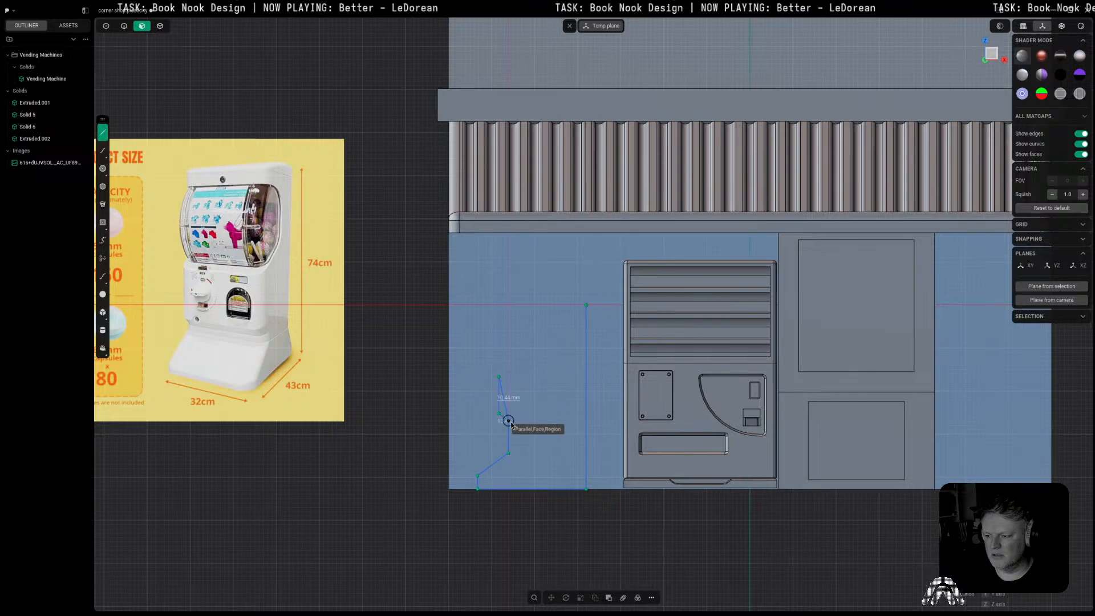
# Step: Complete the profile with the recessed upper front edge, sloped top and flat top, closing it at the back edge's upper end
pyautogui.click(508, 367)
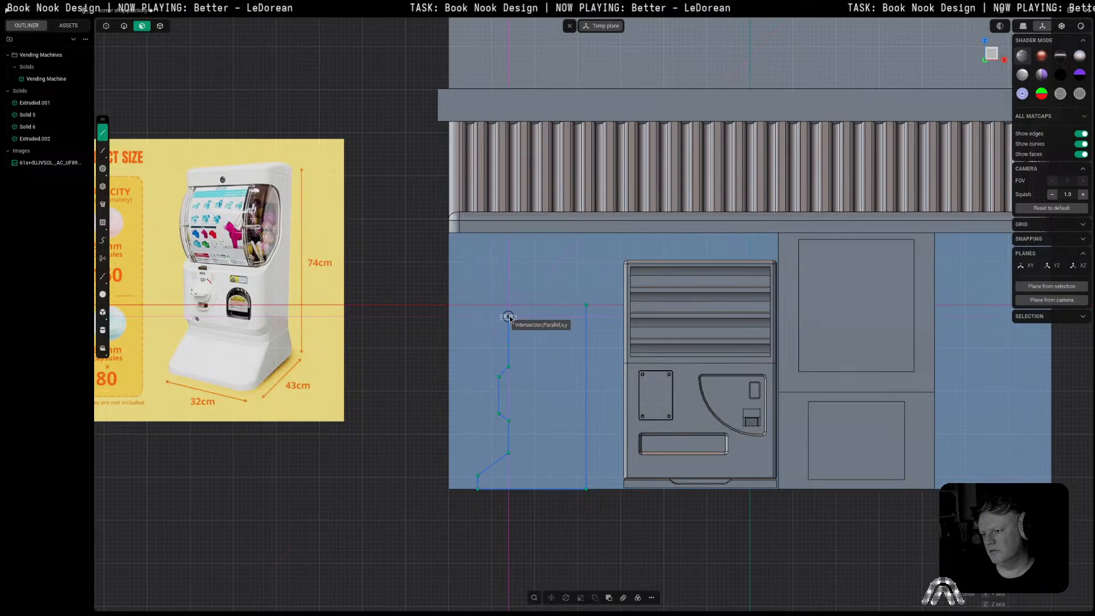
pyautogui.click(509, 317)
pyautogui.click(556, 306)
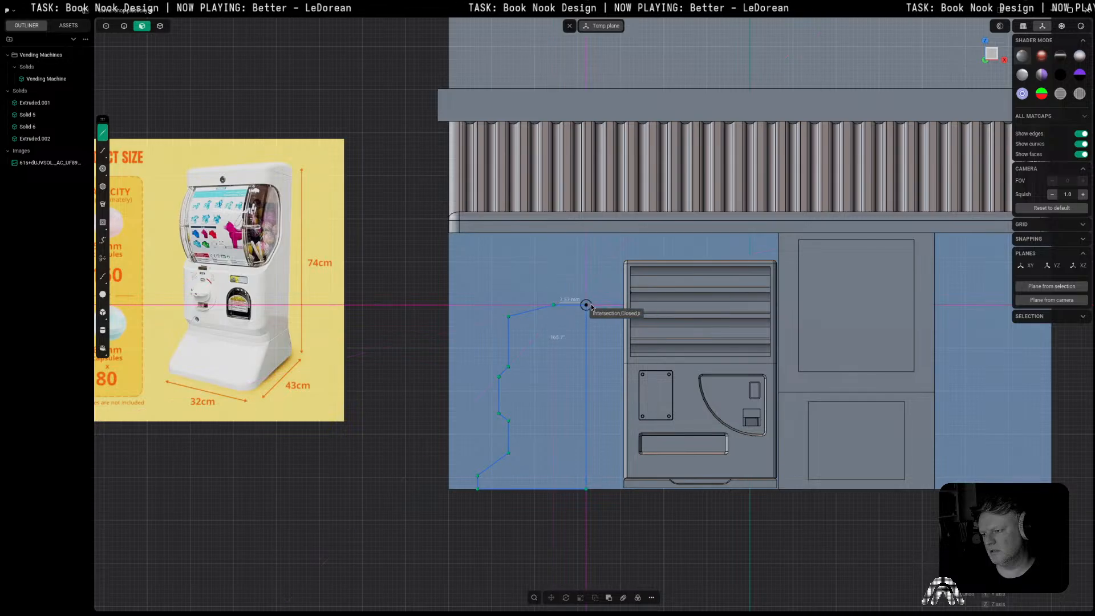
pyautogui.click(587, 306)
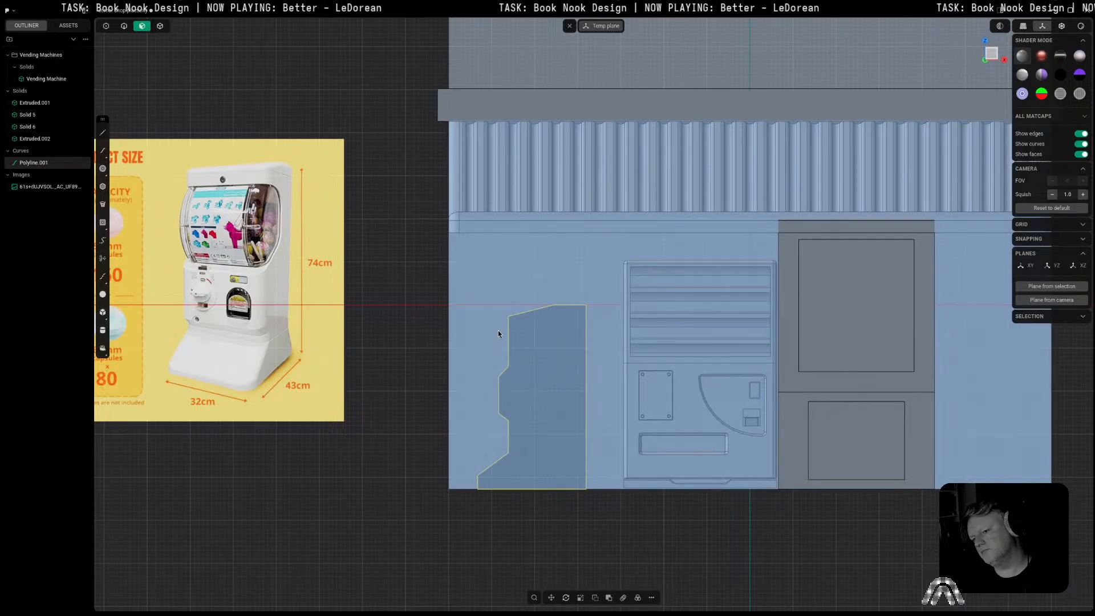
# Step: Move the two control points of the profile's lower step about 4.02 mm down along Z
pyautogui.press('1')
pyautogui.scroll(3, 535, 439)
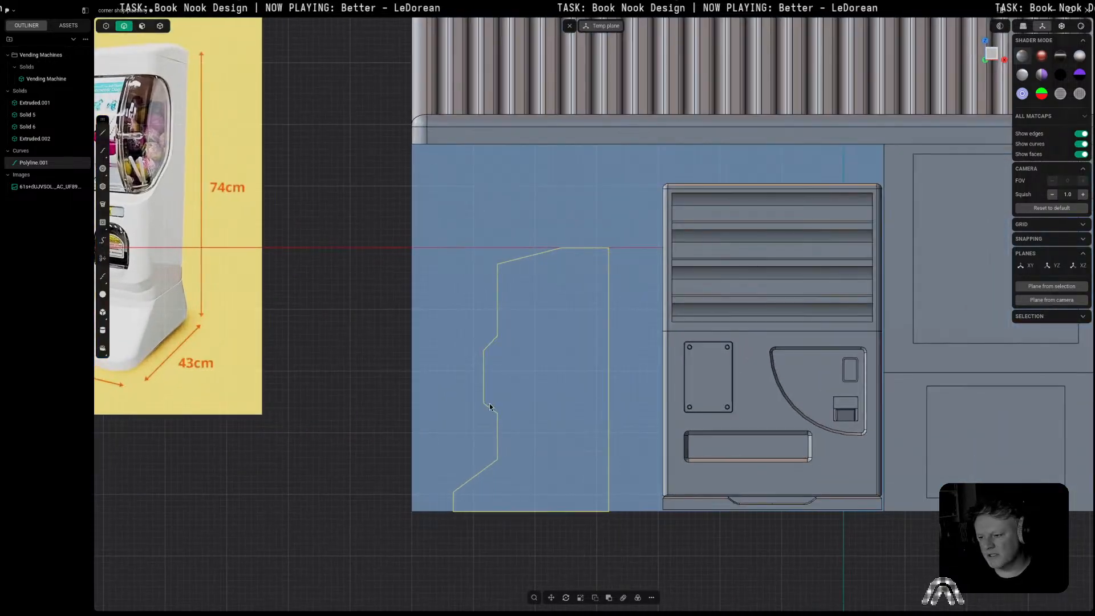
pyautogui.click(498, 413)
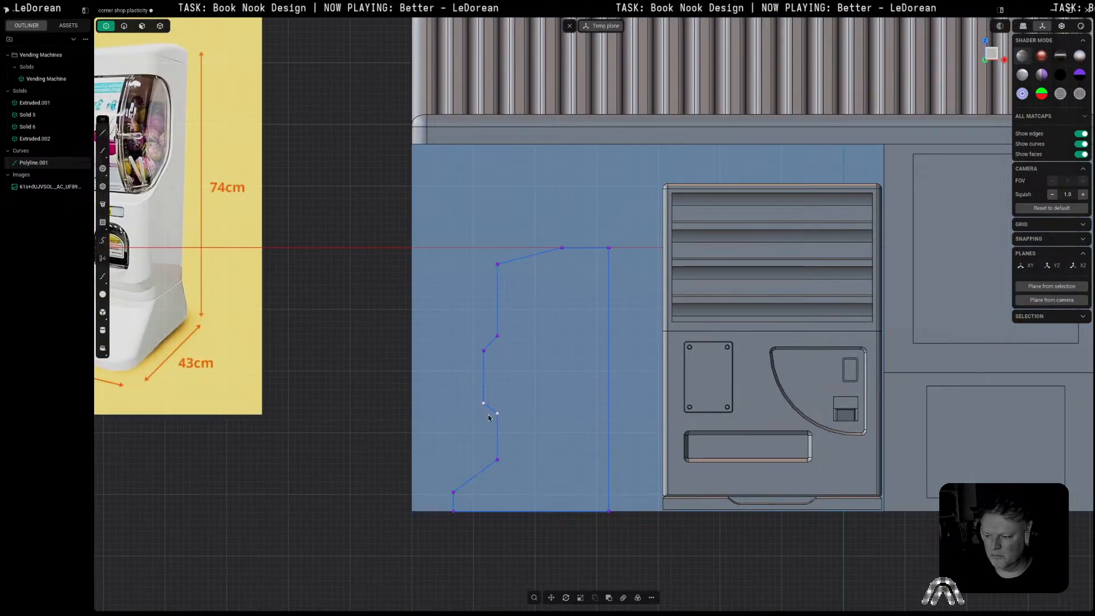
pyautogui.press('g')
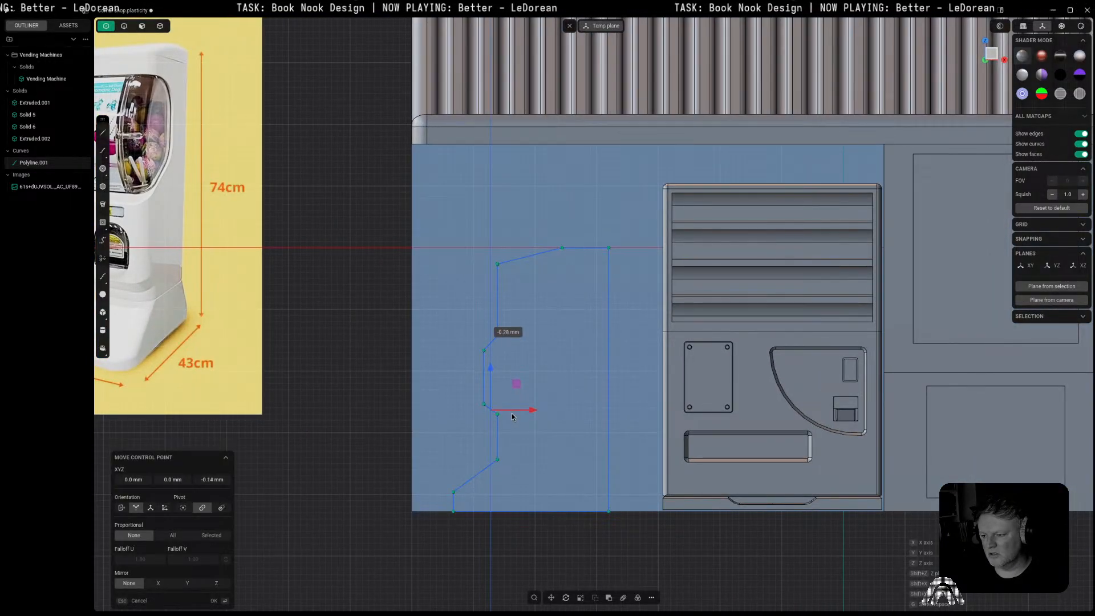
pyautogui.click(510, 438)
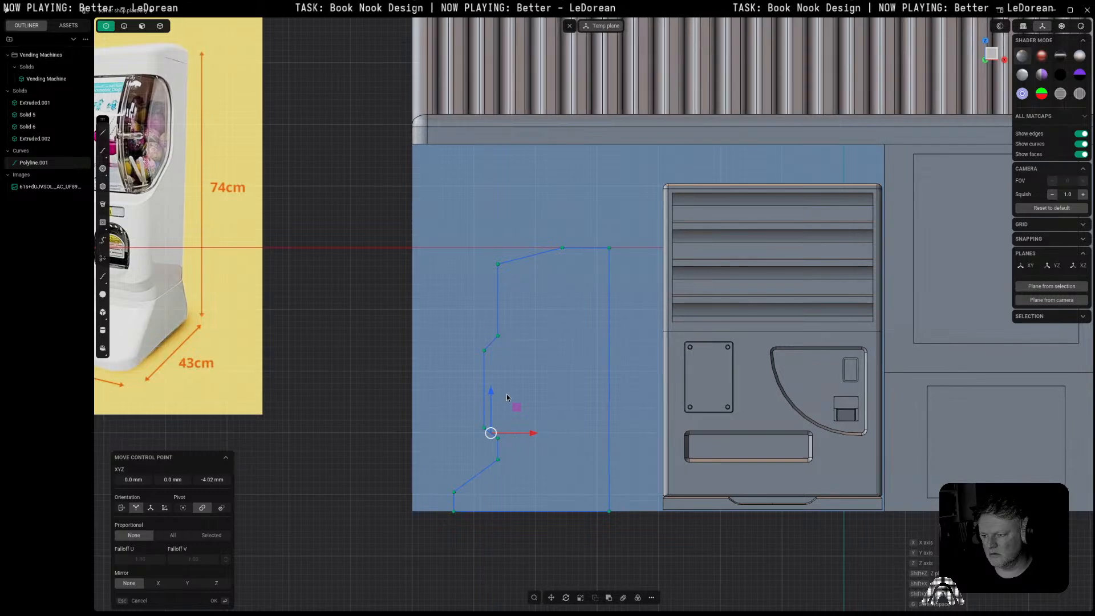
# Step: Move the two control points of the profile's upper step about 1.8 mm down along Z
pyautogui.keyDown('shift'); pyautogui.moveTo(509, 348); pyautogui.dragTo(570, 358, button='middle'); pyautogui.keyUp('shift')
pyautogui.moveTo(571, 339); pyautogui.dragTo(543, 370)
pyautogui.press('g')
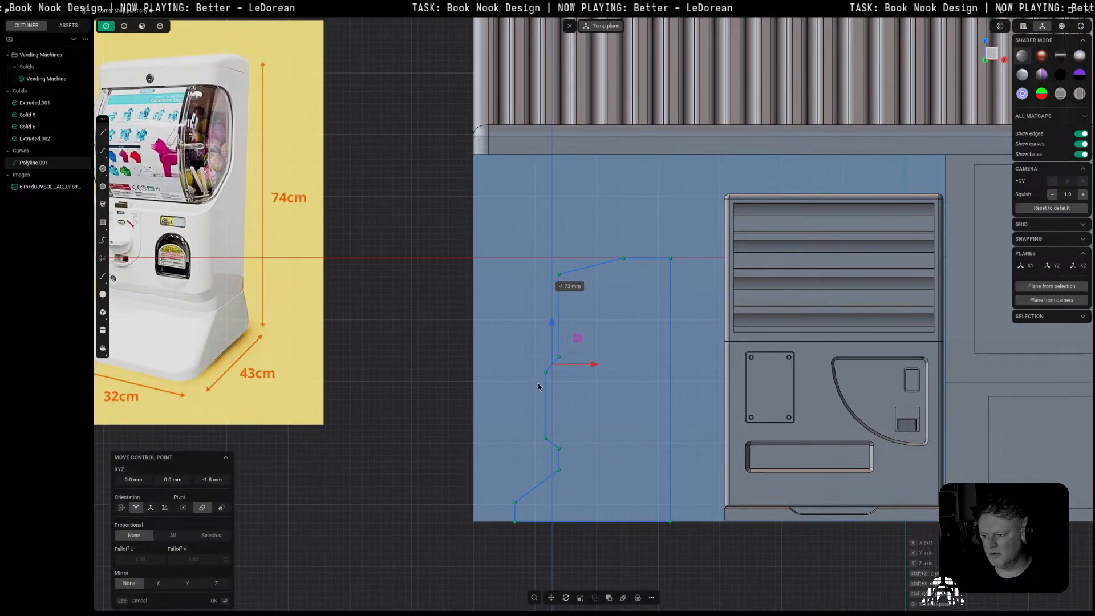
pyautogui.click(539, 386)
pyautogui.scroll(-2, 539, 387)
pyautogui.click(515, 434)
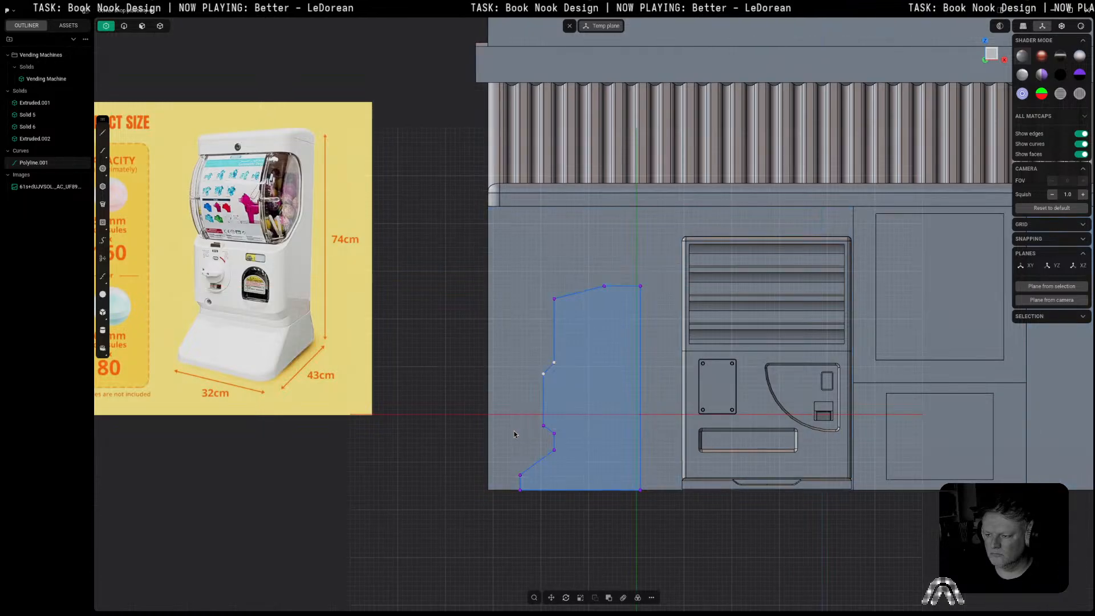
# Step: Extrude the closed profile region outward from the wall into a new solid for the capsule machine body
pyautogui.moveTo(528, 438); pyautogui.dragTo(569, 433, button='middle')
pyautogui.scroll(-2, 572, 432)
pyautogui.press('3')
pyautogui.click(578, 413)
pyautogui.press('e')
pyautogui.moveTo(574, 389); pyautogui.dragTo(611, 386)
pyautogui.moveTo(611, 386); pyautogui.dragTo(726, 478, button='middle')
pyautogui.moveTo(680, 425); pyautogui.dragTo(660, 421)
pyautogui.press('Return')
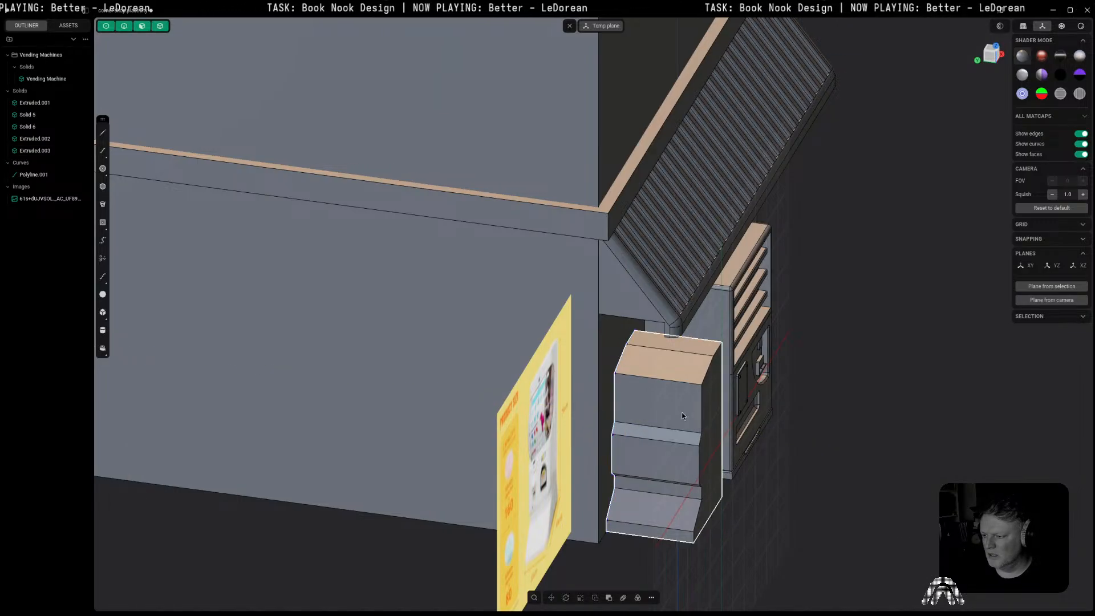
# Step: Rotate the capsule machine body 90 degrees about Z so its stepped front faces away from the wall
pyautogui.press('r')
pyautogui.write('z')
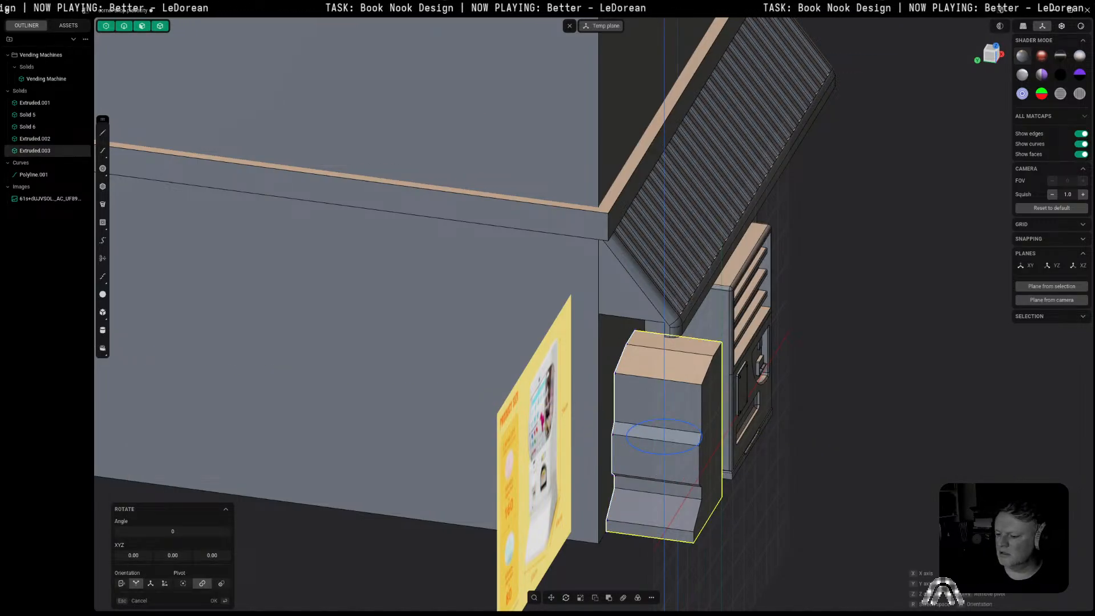
pyautogui.write('90')
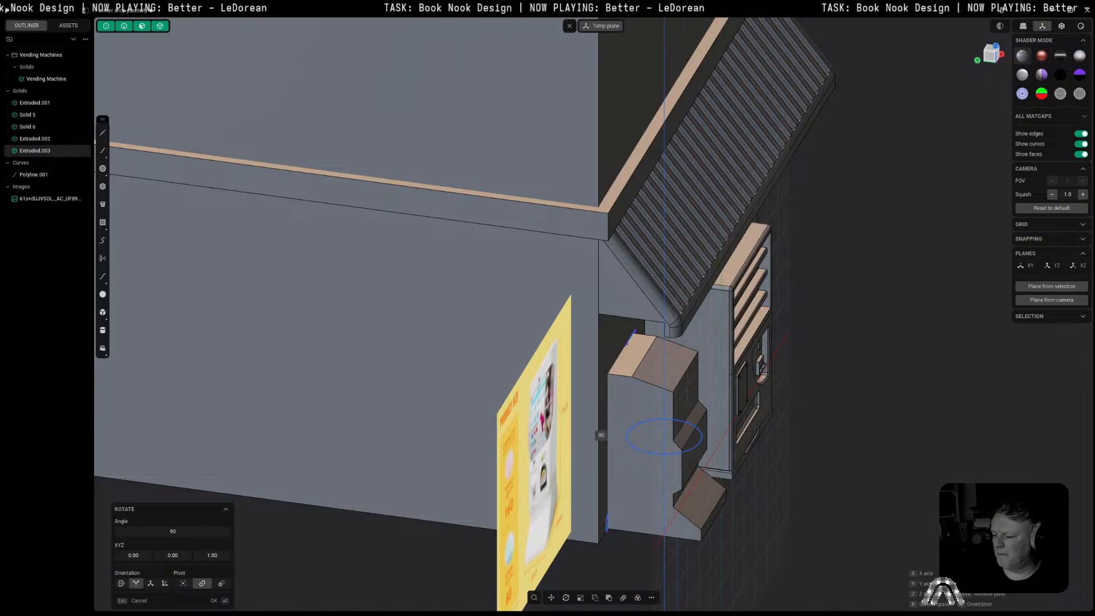
pyautogui.press('Return')
# Step: Move the capsule machine body about -2.13 mm along Y to sit just in front of the wall, and check it in the left view
pyautogui.scroll(3, 867, 356)
pyautogui.moveTo(878, 314); pyautogui.dragTo(826, 278, button='middle')
pyautogui.press('Escape')
pyautogui.click(590, 315)
pyautogui.press('g')
pyautogui.press('y')
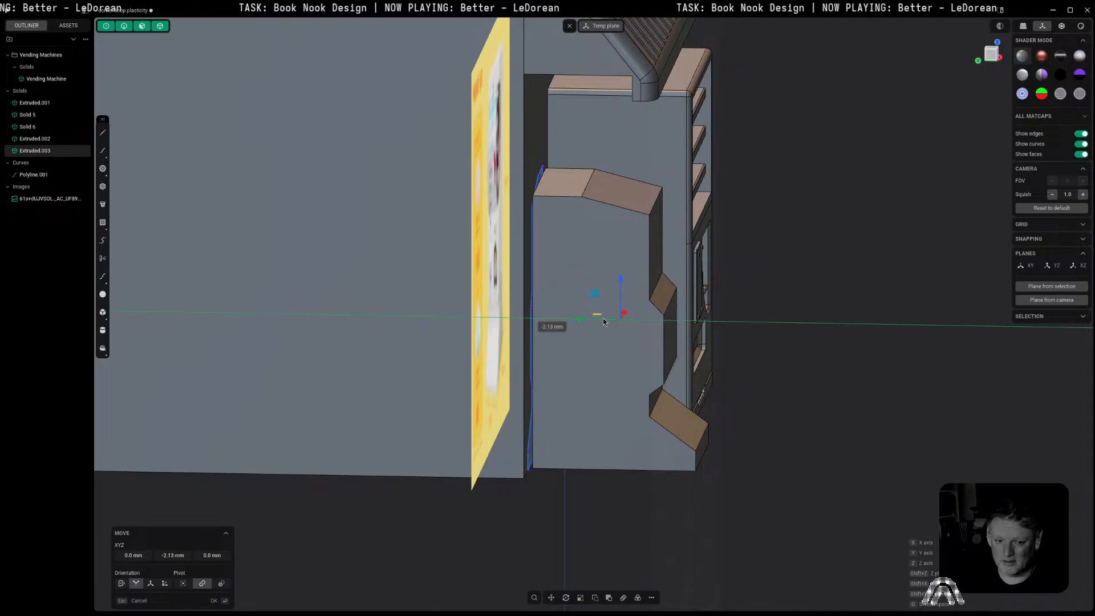
pyautogui.click(604, 318)
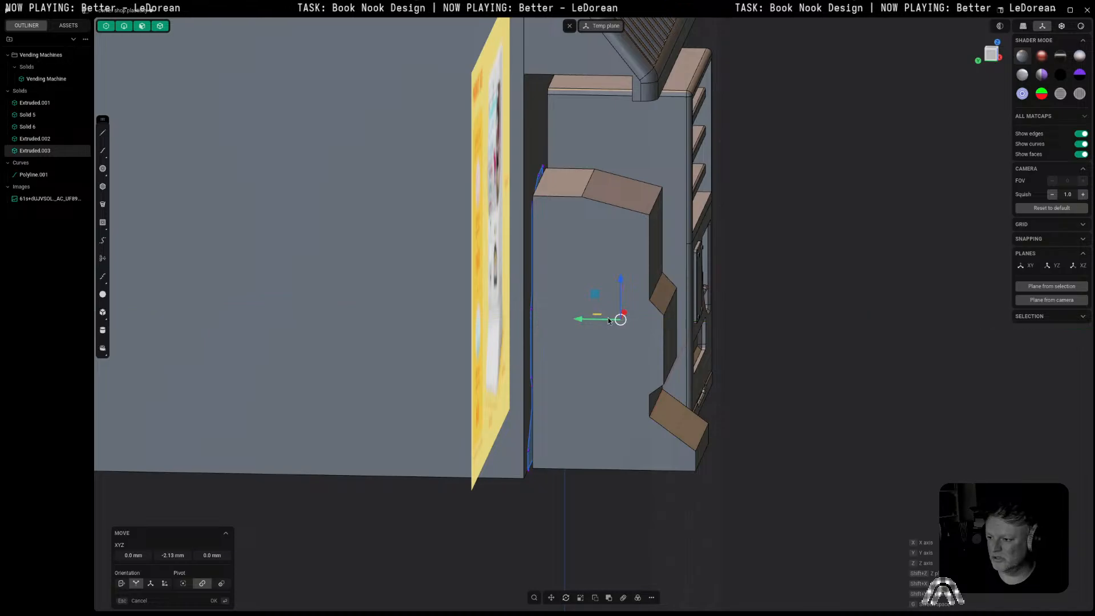
pyautogui.rightClick(604, 318)
pyautogui.click(991, 54)
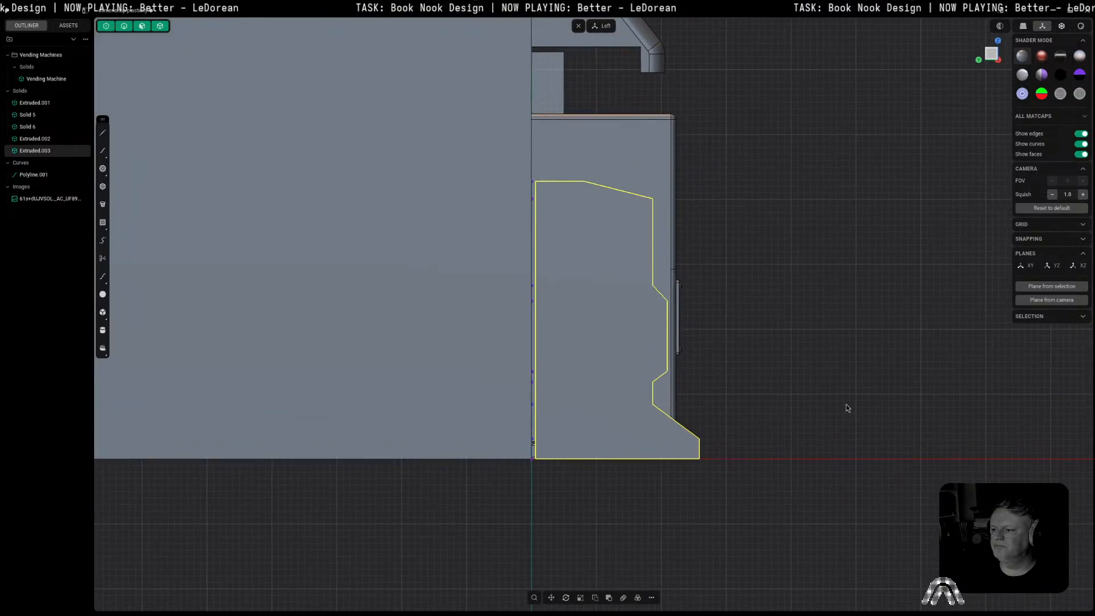
# Step: Fillet the two vertical front corner edges of the capsule machine's base with a large radius
pyautogui.moveTo(847, 404); pyautogui.dragTo(690, 445, button='middle')
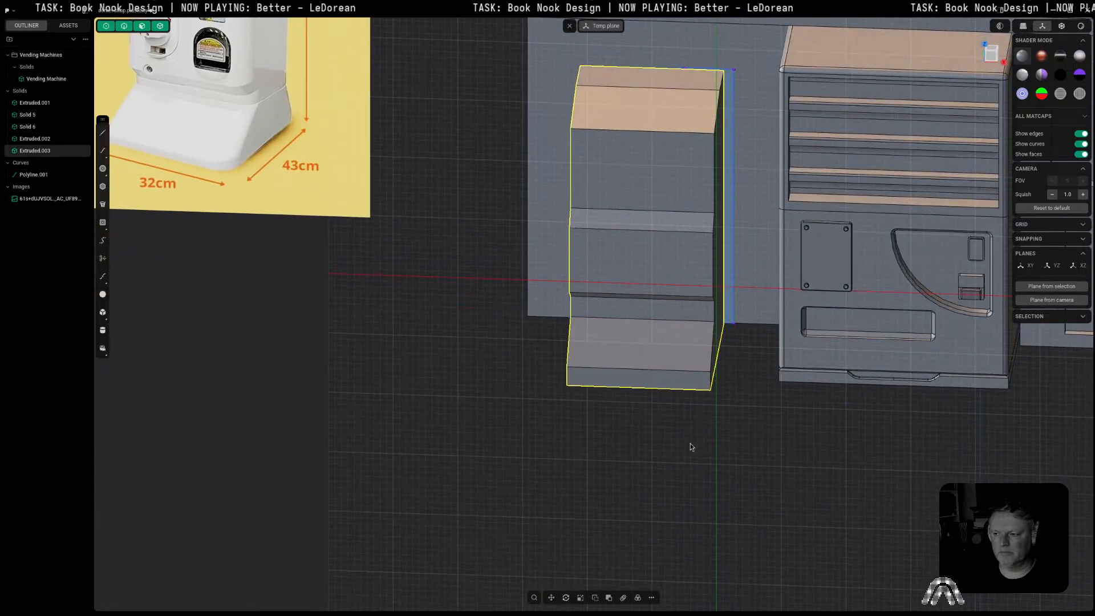
pyautogui.scroll(3, 698, 407)
pyautogui.press('2')
pyautogui.click(712, 370)
pyautogui.press('b')
pyautogui.click(522, 360)
pyautogui.moveTo(521, 359); pyautogui.dragTo(498, 390)
pyautogui.rightClick(557, 395)
# Step: Fillet the crease between the neck and the underside of the middle section by about 0.25 mm
pyautogui.keyDown('shift'); pyautogui.moveTo(518, 343); pyautogui.dragTo(598, 462, button='middle'); pyautogui.keyUp('shift')
pyautogui.scroll(-3, 598, 462)
pyautogui.scroll(3, 332, 313)
pyautogui.scroll(-4, 511, 372)
pyautogui.scroll(4, 648, 434)
pyautogui.moveTo(686, 434); pyautogui.dragTo(743, 407, button='middle')
pyautogui.keyDown('shift'); pyautogui.moveTo(645, 434); pyautogui.dragTo(875, 444, button='middle'); pyautogui.keyUp('shift')
pyautogui.scroll(-3, 874, 444)
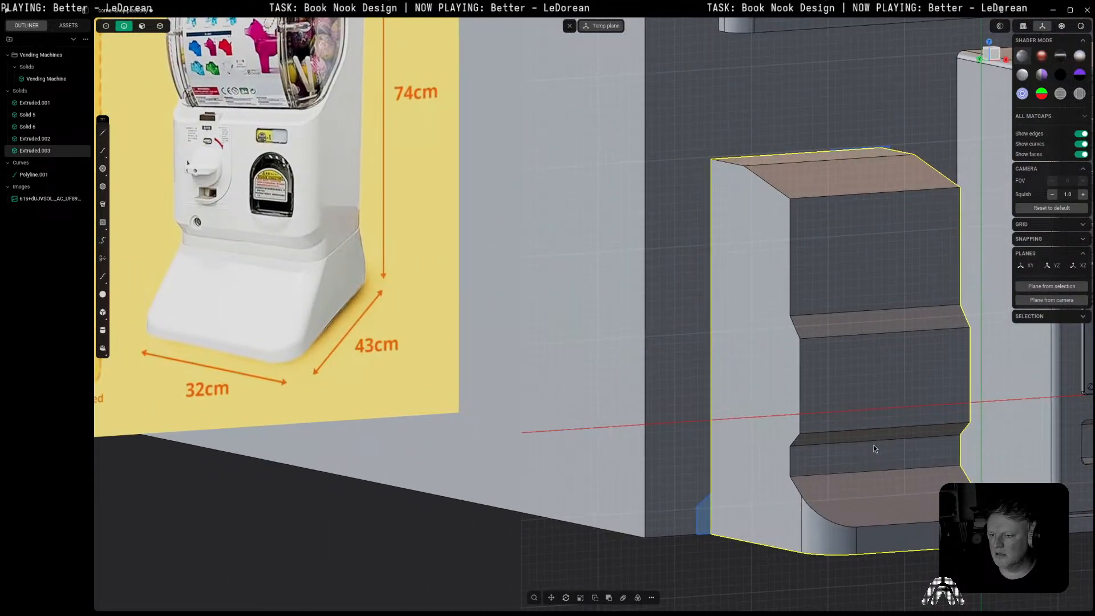
pyautogui.scroll(3, 837, 451)
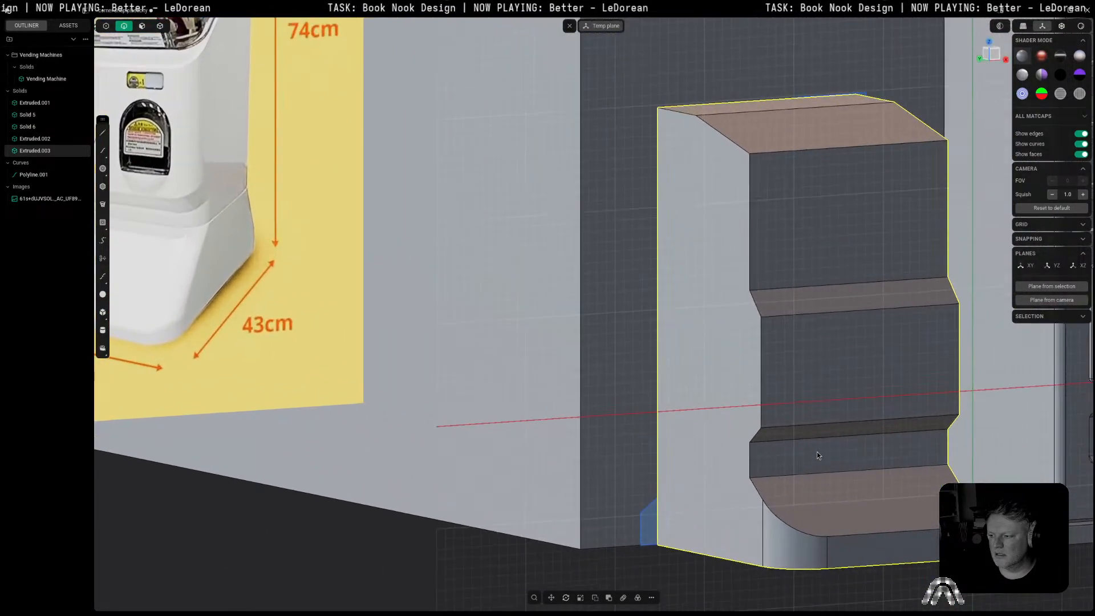
pyautogui.click(814, 437)
pyautogui.press('f')
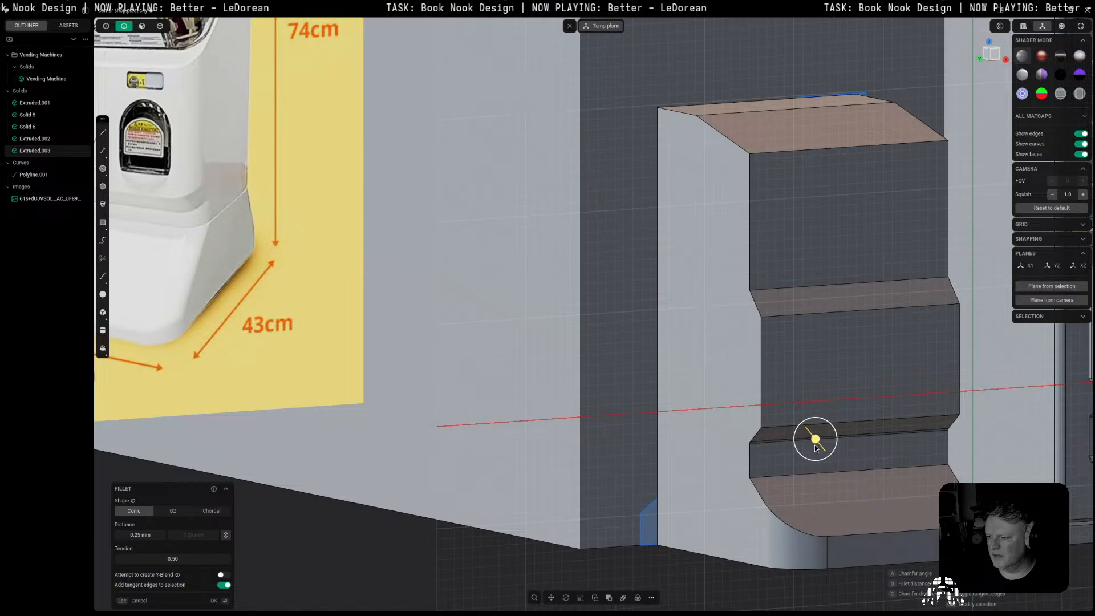
pyautogui.press('Return')
pyautogui.click(763, 498)
pyautogui.press('f')
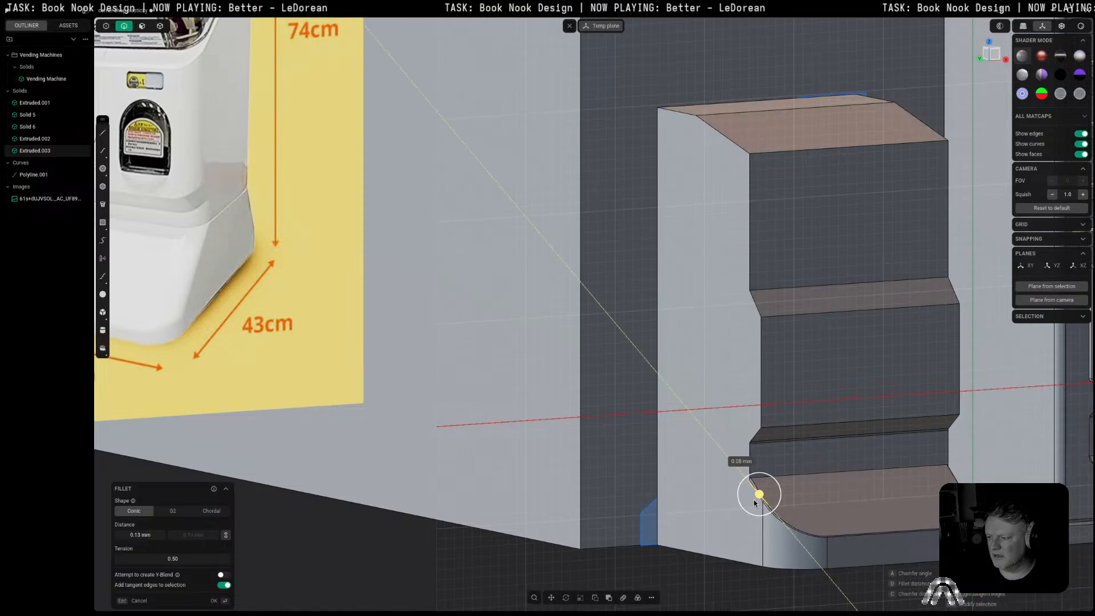
pyautogui.press('Return')
# Step: Add a small fillet to the crease where the neck meets the sloped top of the base
pyautogui.moveTo(827, 482); pyautogui.dragTo(763, 484, button='middle')
pyautogui.click(871, 475)
pyautogui.press('c')
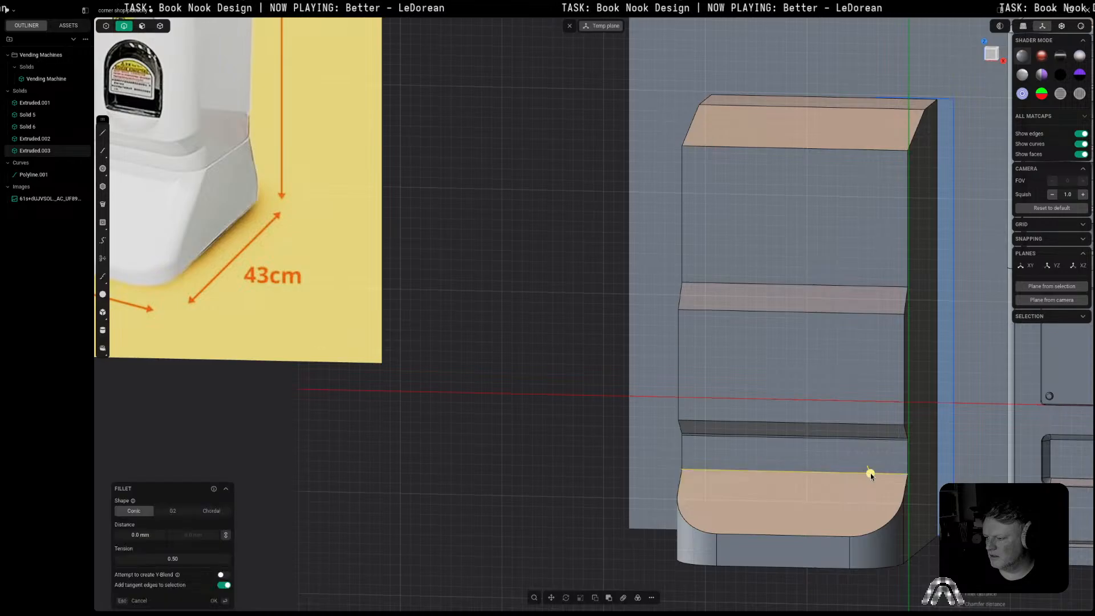
pyautogui.press('Return')
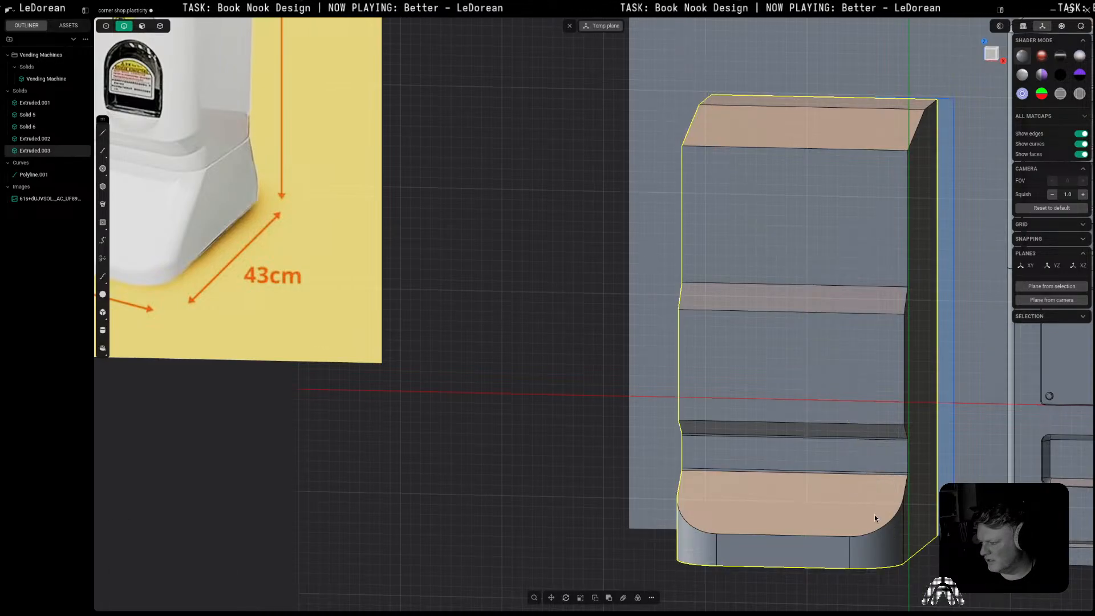
pyautogui.click(873, 533)
pyautogui.press('f')
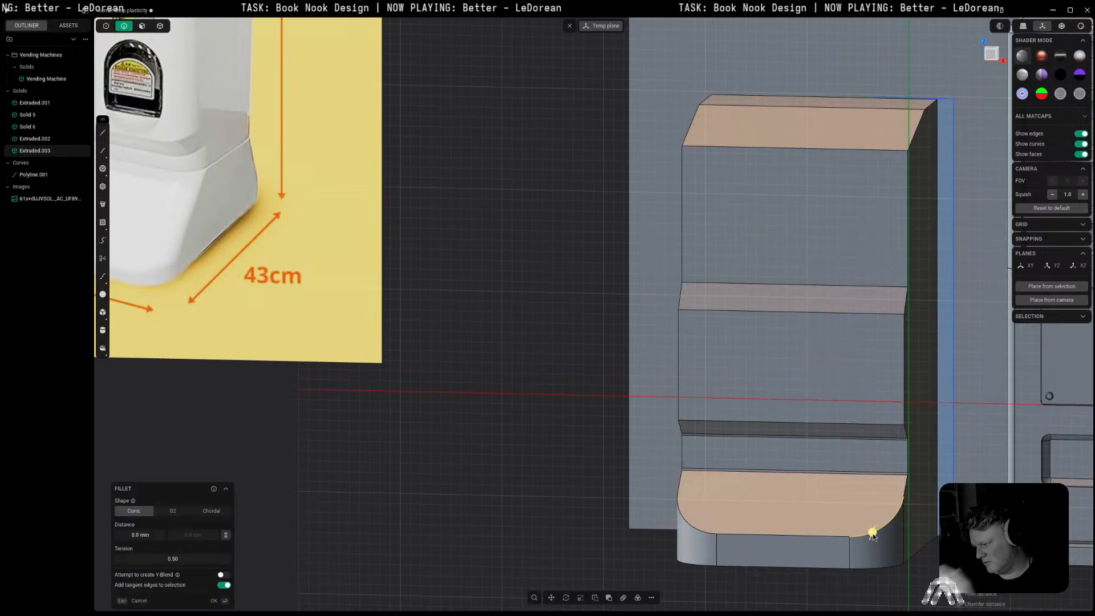
pyautogui.press('c')
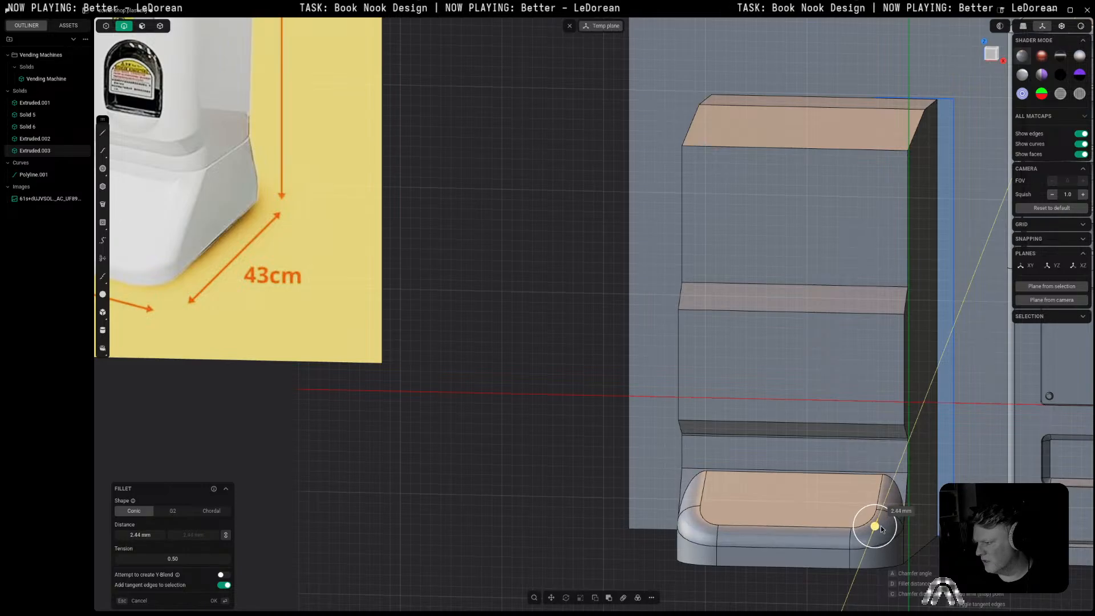
pyautogui.press('Escape')
# Step: Fillet the crease above the sloped base further to give it a slightly wider rounding
pyautogui.scroll(10, 876, 505)
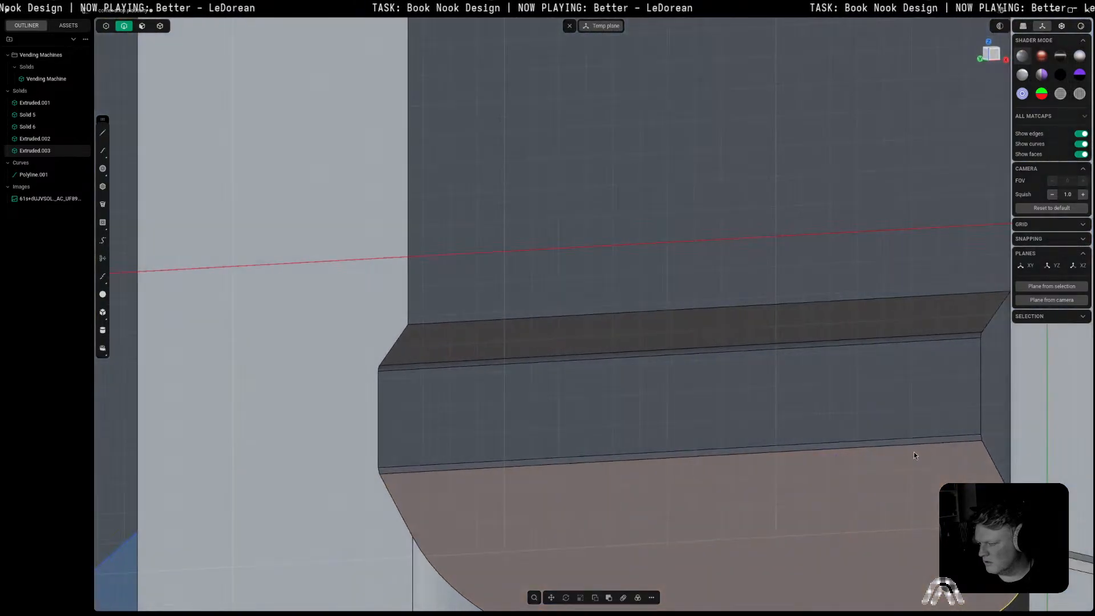
pyautogui.click(914, 451)
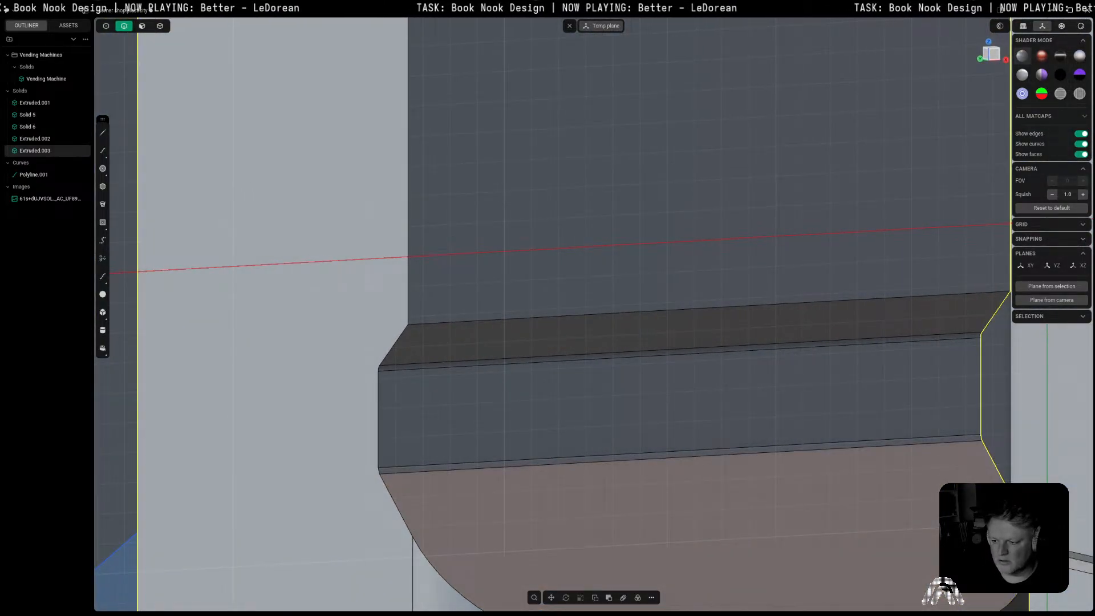
pyautogui.press('f')
pyautogui.moveTo(915, 442)
pyautogui.mouseDown()
pyautogui.moveTo(911, 454)
pyautogui.moveTo(923, 440)
pyautogui.mouseUp()
pyautogui.press('Return')
pyautogui.scroll(-4, 923, 441)
# Step: Fillet the base's upper front edge and the tangent side edges up to the middle section's lower corners by 3.14 mm
pyautogui.keyDown('shift'); pyautogui.moveTo(922, 441); pyautogui.dragTo(830, 421, button='middle'); pyautogui.keyUp('shift')
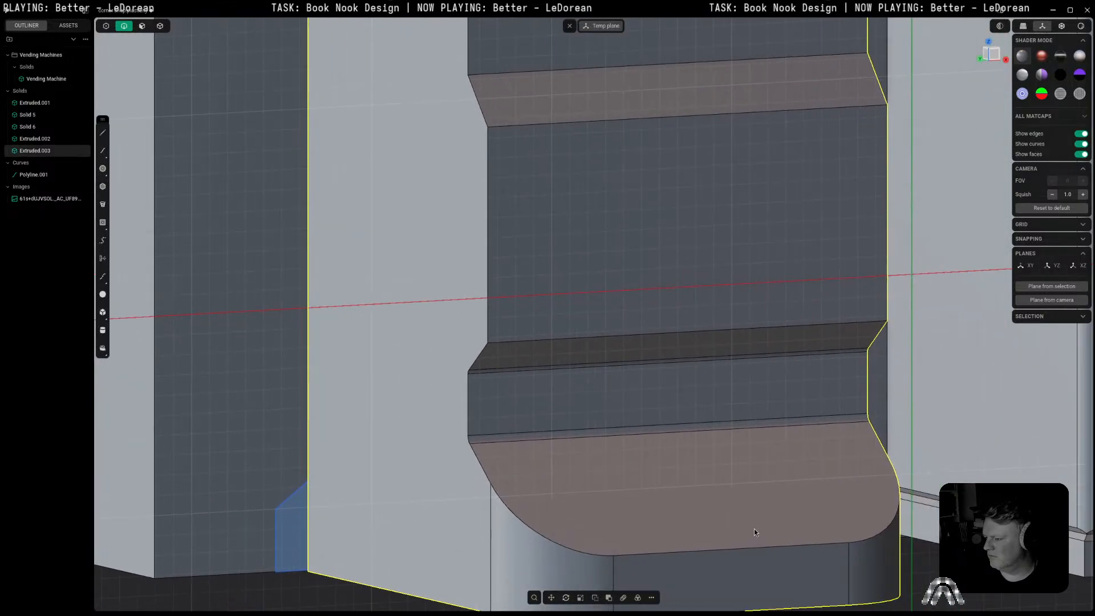
pyautogui.click(751, 546)
pyautogui.press('f')
pyautogui.moveTo(761, 535); pyautogui.dragTo(776, 518)
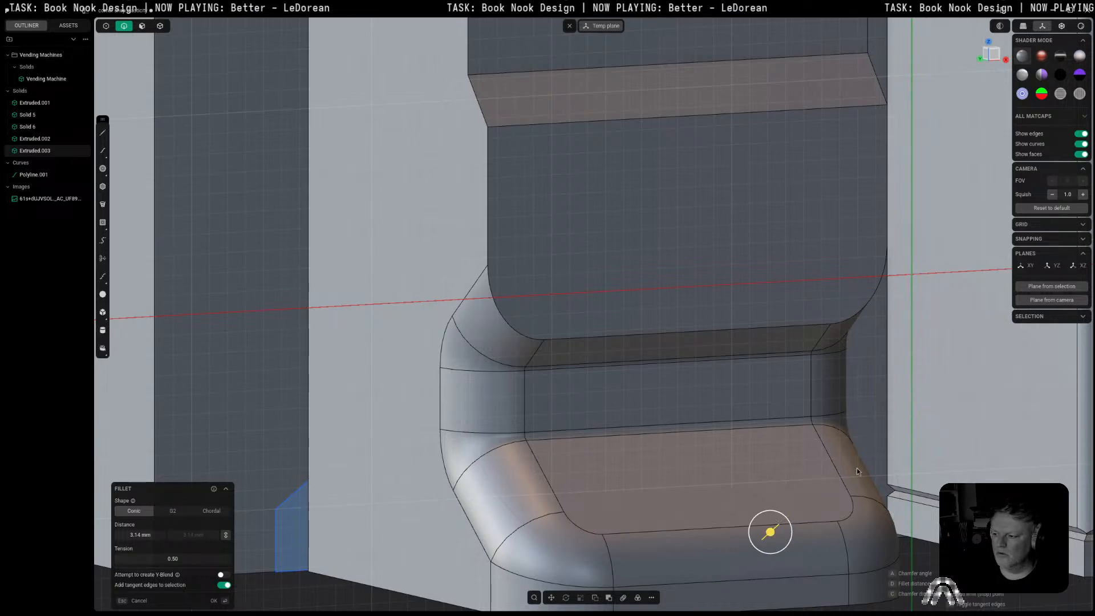
pyautogui.scroll(-8, 823, 464)
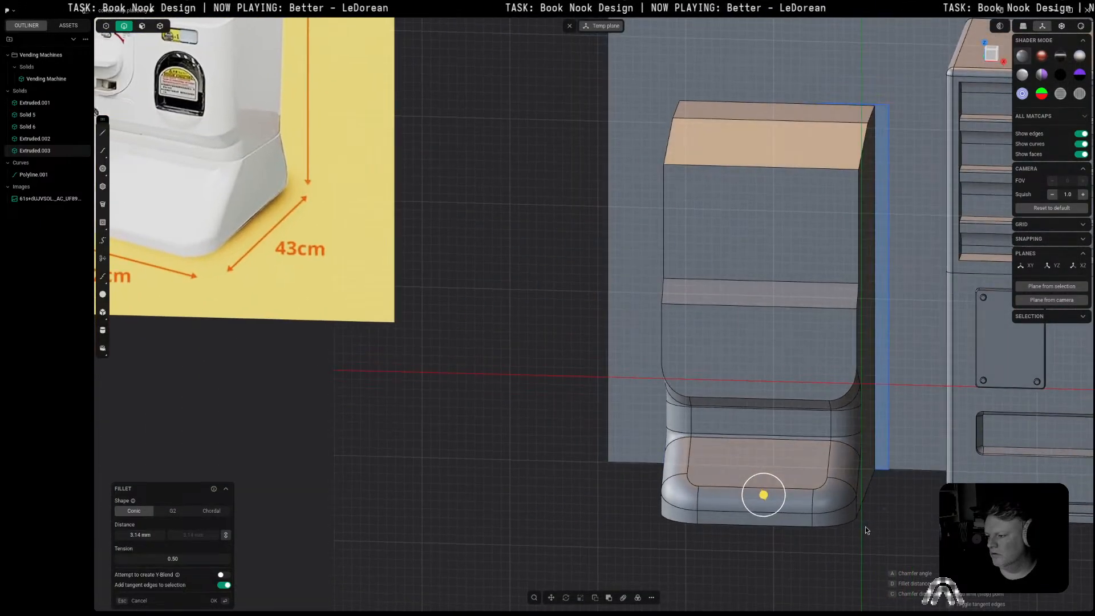
pyautogui.press('Return')
pyautogui.scroll(4, 655, 538)
pyautogui.scroll(5, 666, 506)
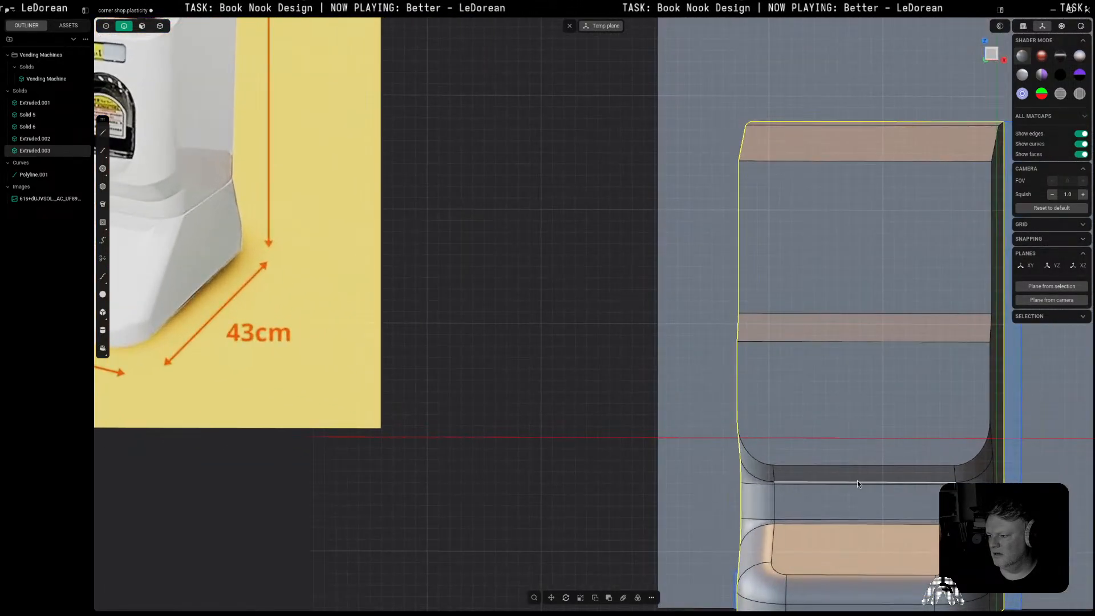
# Step: Chamfer the lower and tangent side edges of the middle section's front face by 0.48 mm
pyautogui.click(861, 468)
pyautogui.press('b')
pyautogui.moveTo(861, 467); pyautogui.dragTo(862, 464)
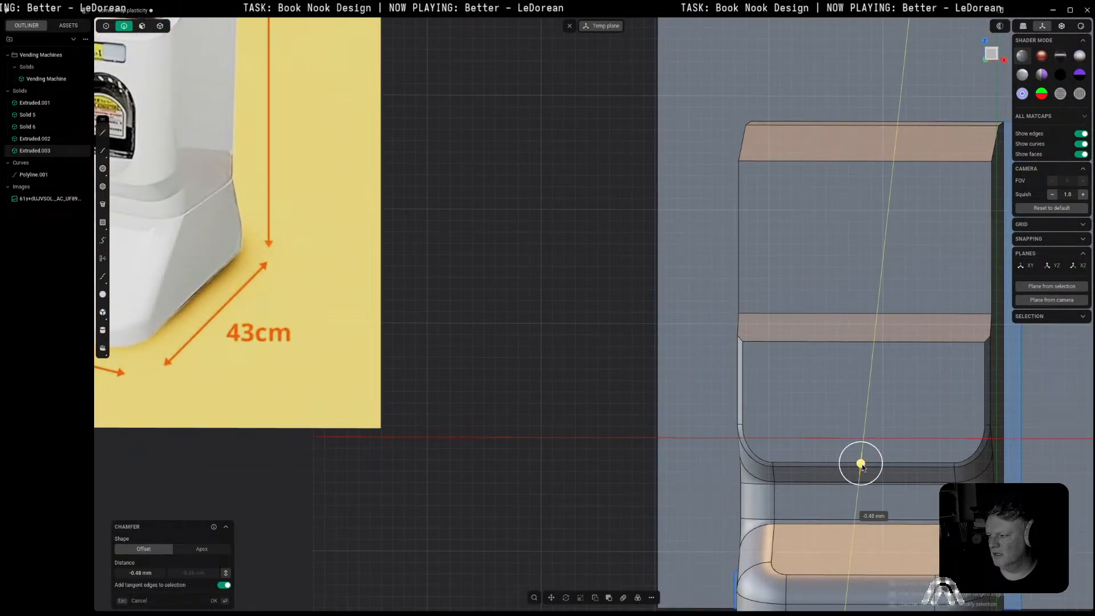
pyautogui.press('Return')
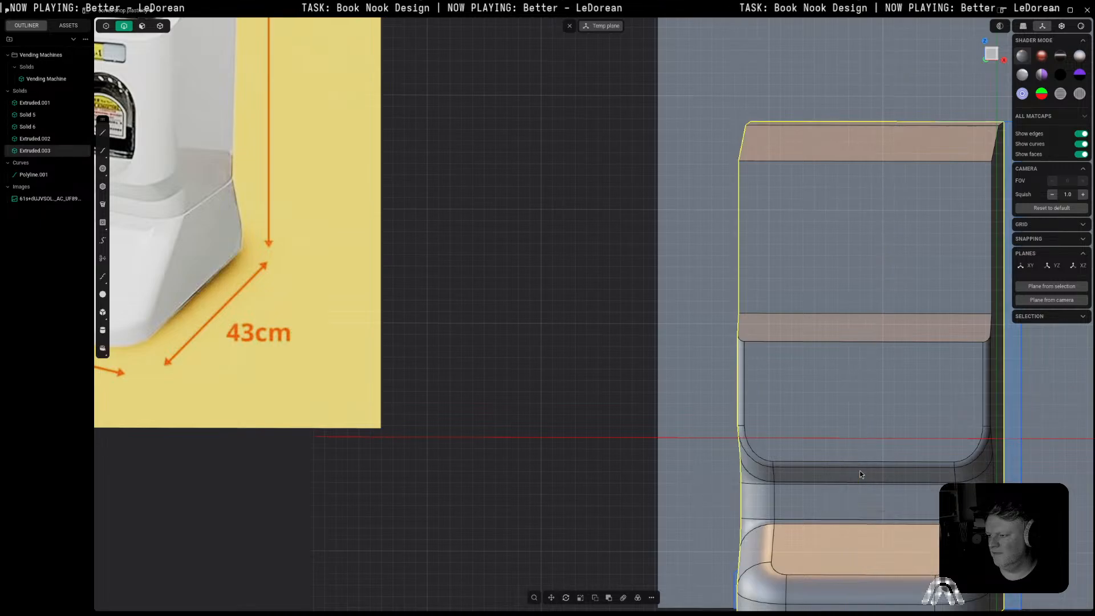
# Step: Split the upper front face horizontally near its top edge to form a narrow strip below the sloped top
pyautogui.scroll(-3, 861, 471)
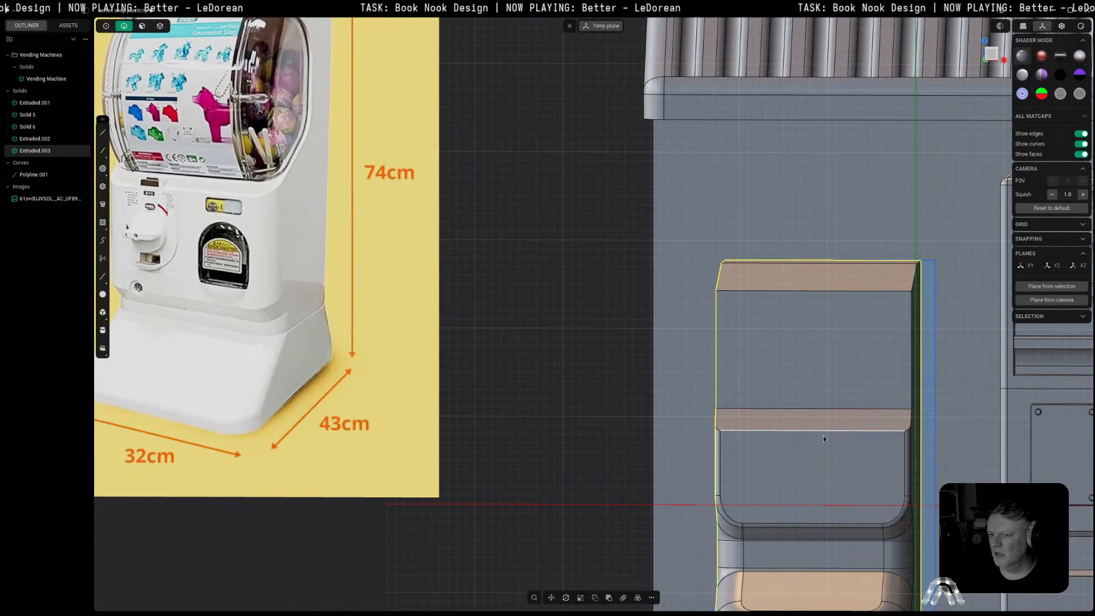
pyautogui.moveTo(823, 436); pyautogui.dragTo(943, 433, button='middle')
pyautogui.scroll(-2, 810, 436)
pyautogui.scroll(2, 787, 369)
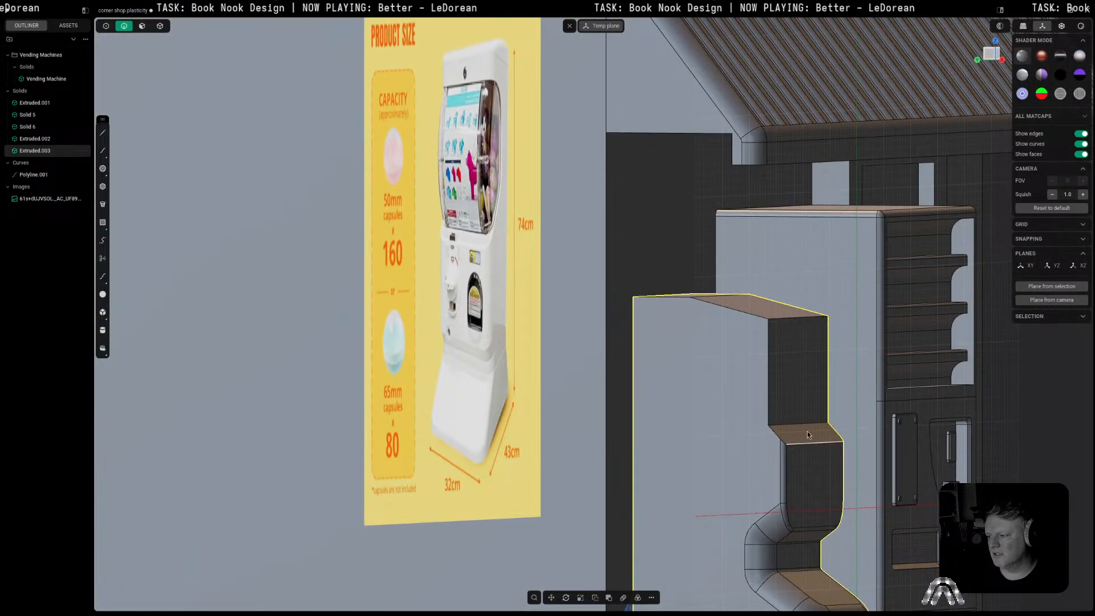
pyautogui.moveTo(779, 375); pyautogui.dragTo(760, 382, button='middle')
pyautogui.press('KP_1')
pyautogui.press('3')
pyautogui.click(832, 345)
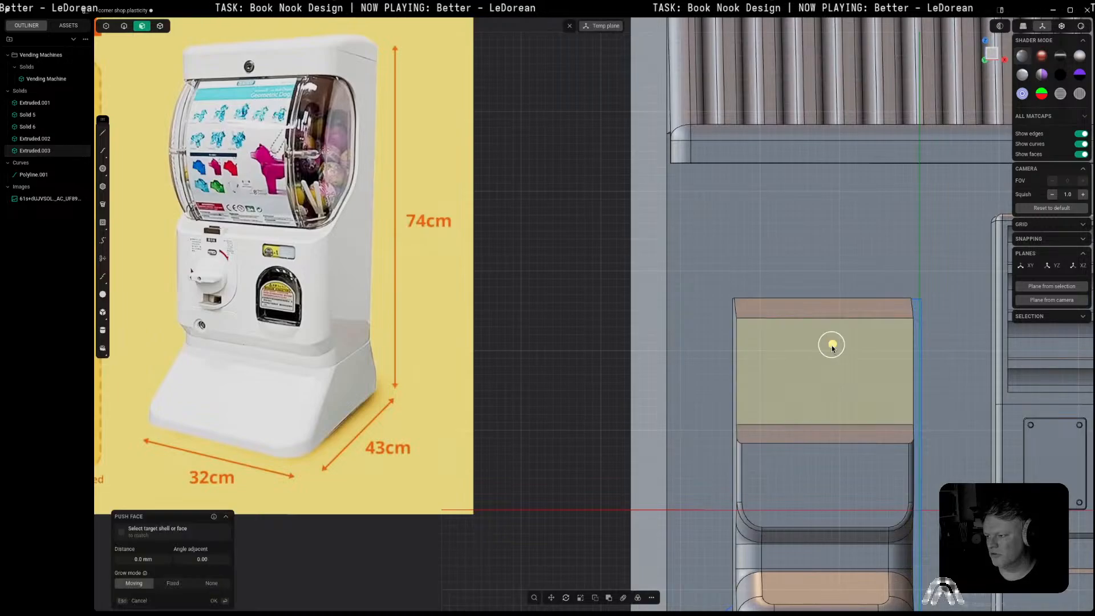
pyautogui.press('space')
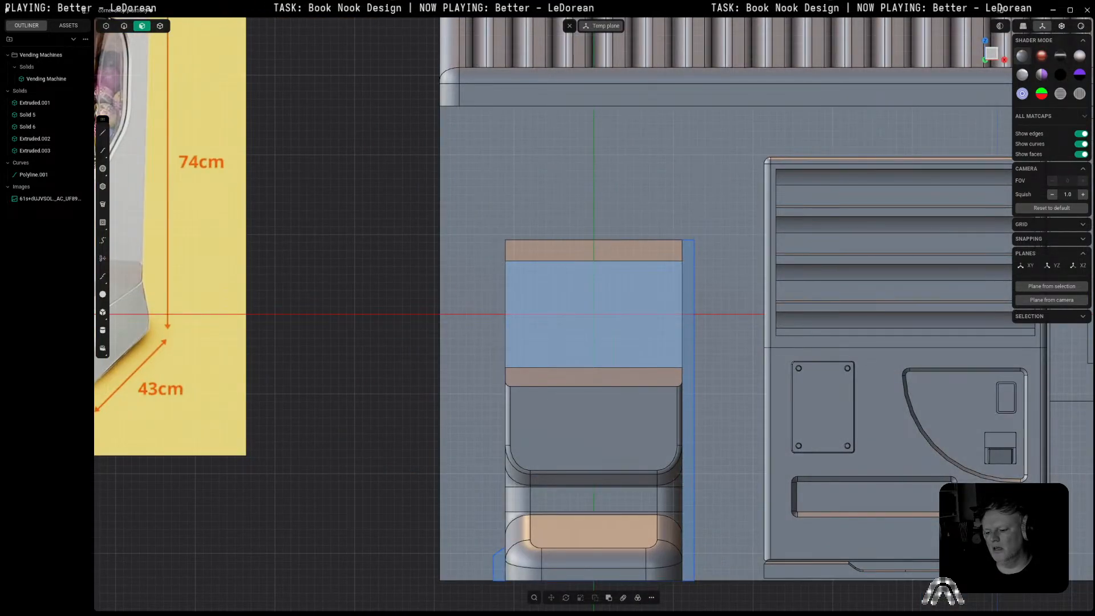
pyautogui.hotkey('ctrl', 'r')
pyautogui.click(560, 288)
pyautogui.moveTo(560, 288); pyautogui.dragTo(634, 290, button='middle')
pyautogui.click(603, 276)
pyautogui.moveTo(632, 276); pyautogui.dragTo(645, 284)
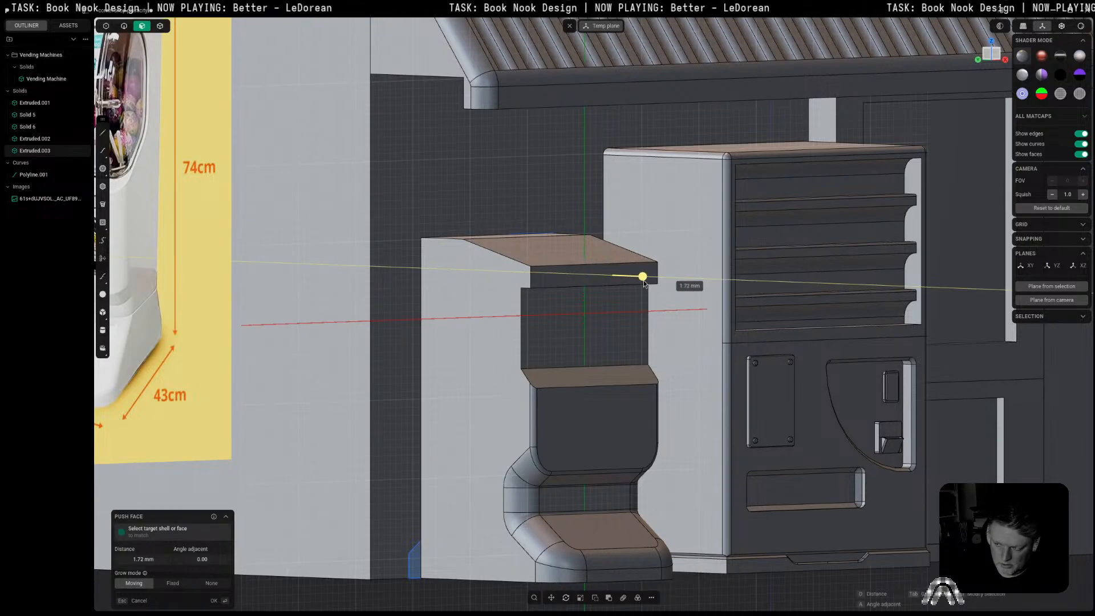
pyautogui.press('Escape')
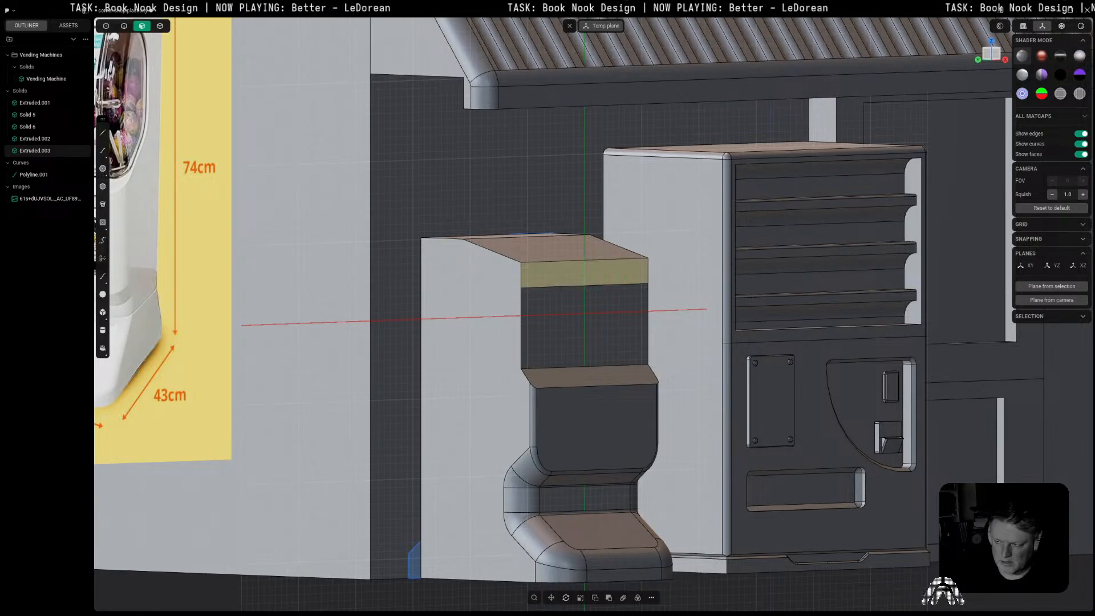
pyautogui.press('e')
pyautogui.moveTo(637, 274); pyautogui.dragTo(657, 274)
pyautogui.press('Escape')
# Step: Push the narrow strip below the sloped top outward by about 1.96 mm
pyautogui.press('o')
pyautogui.moveTo(601, 359); pyautogui.dragTo(518, 288, button='middle')
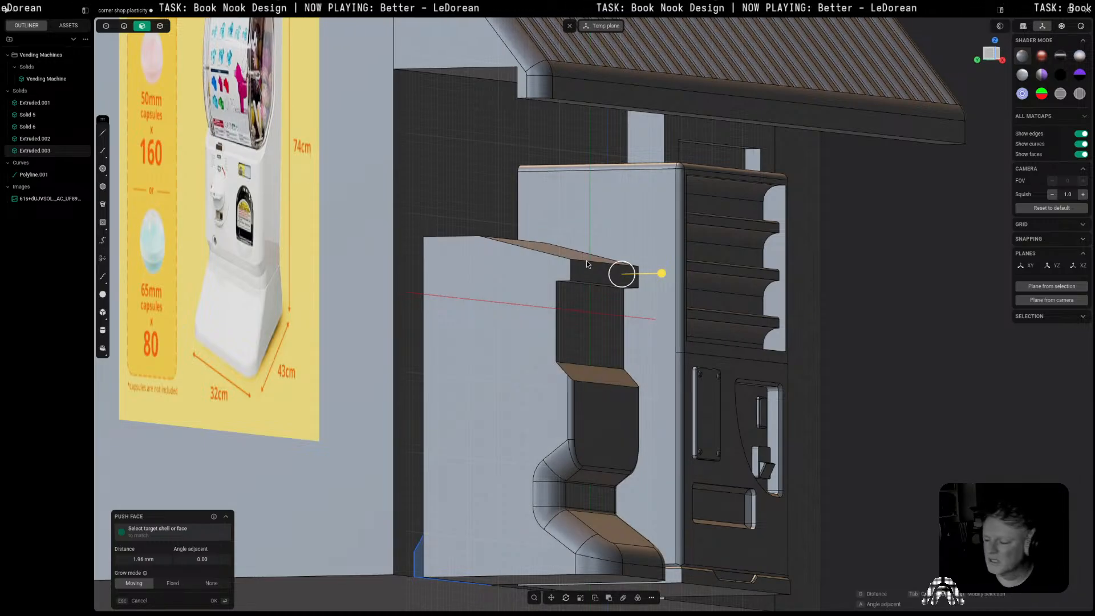
pyautogui.moveTo(641, 314); pyautogui.dragTo(543, 283, button='middle')
pyautogui.press('Return')
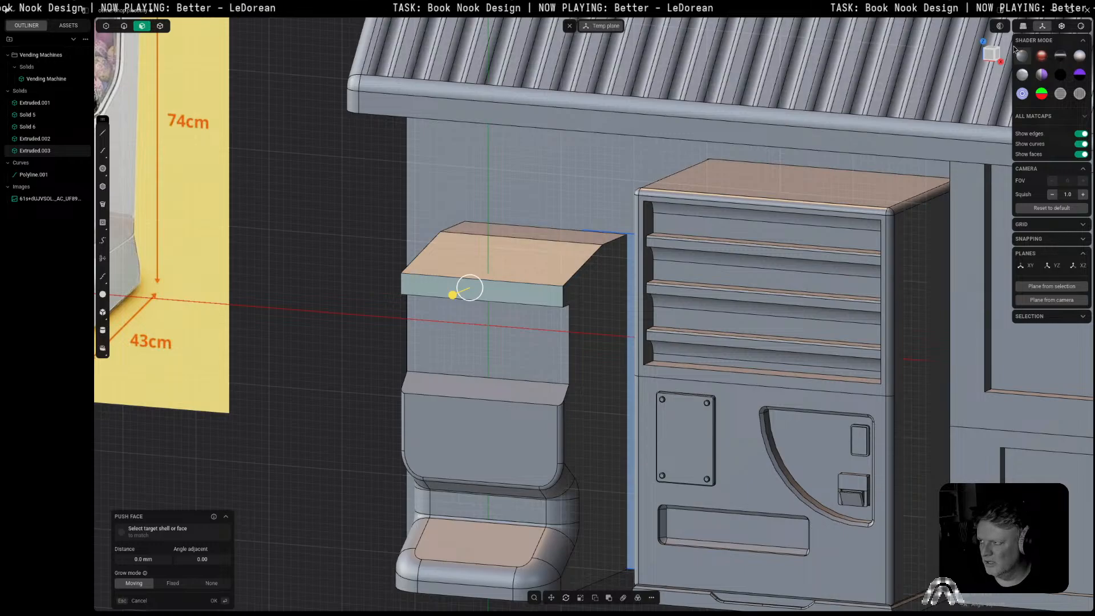
# Step: Fillet the vertical corner edges of the protruding strip under the sloped top by 1.88 mm
pyautogui.click(992, 55)
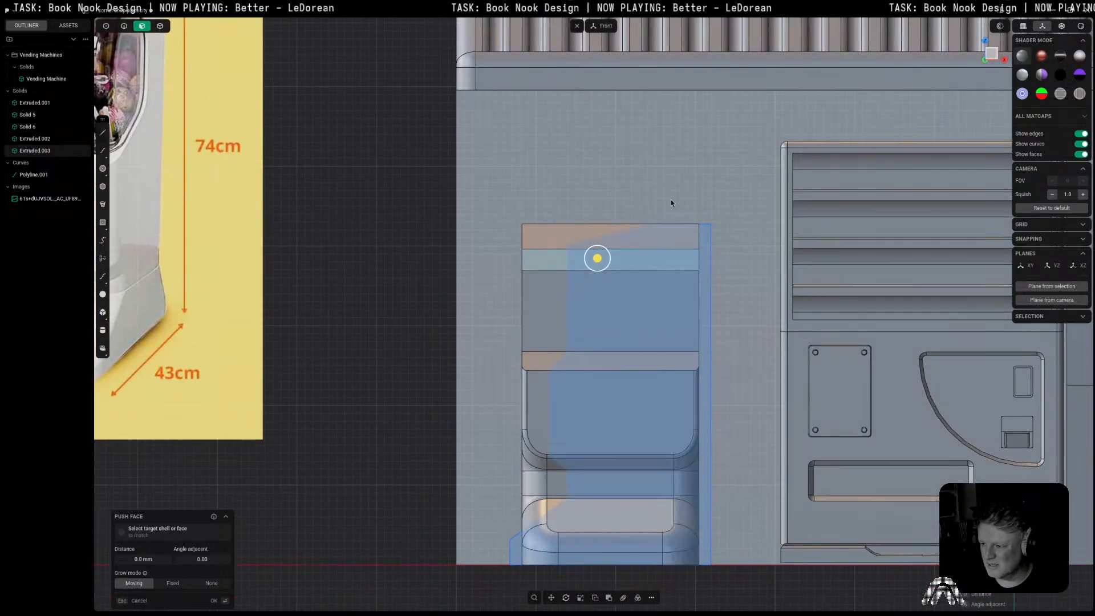
pyautogui.click(630, 156)
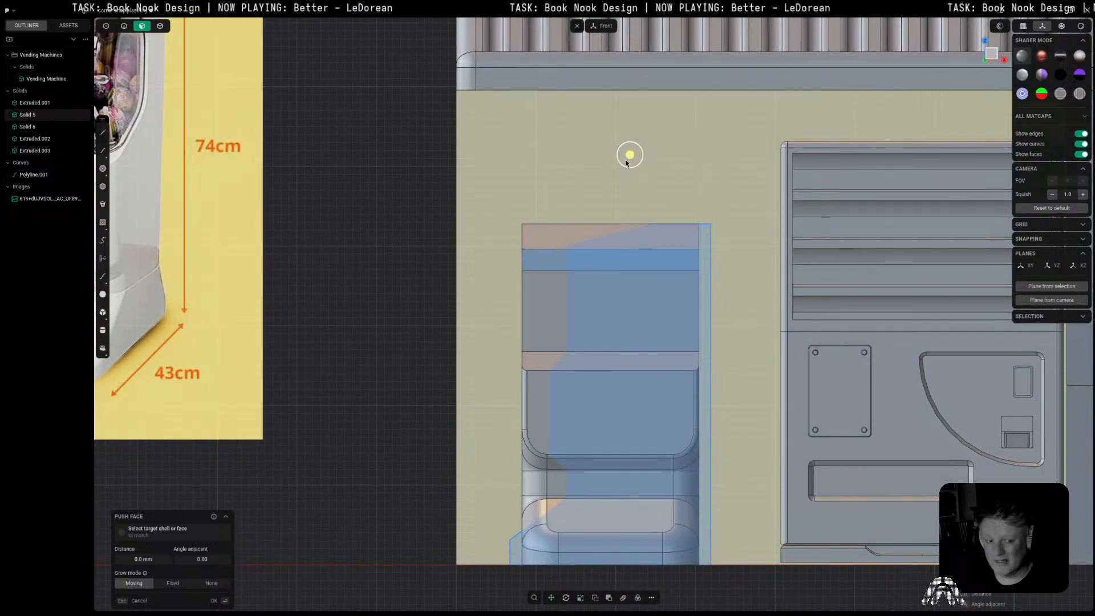
pyautogui.scroll(2, 520, 251)
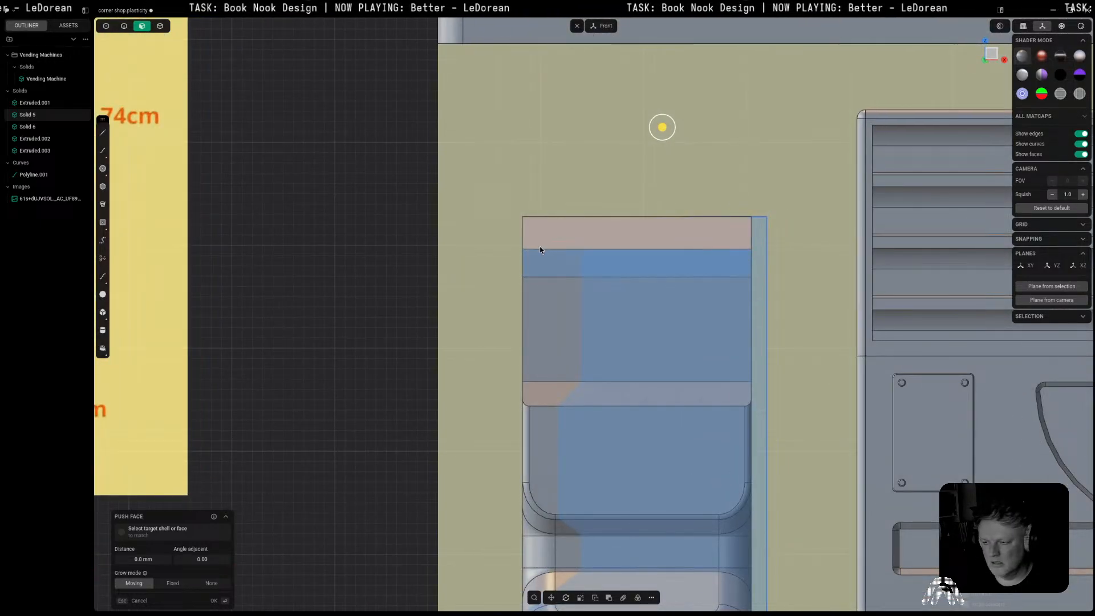
pyautogui.press('2')
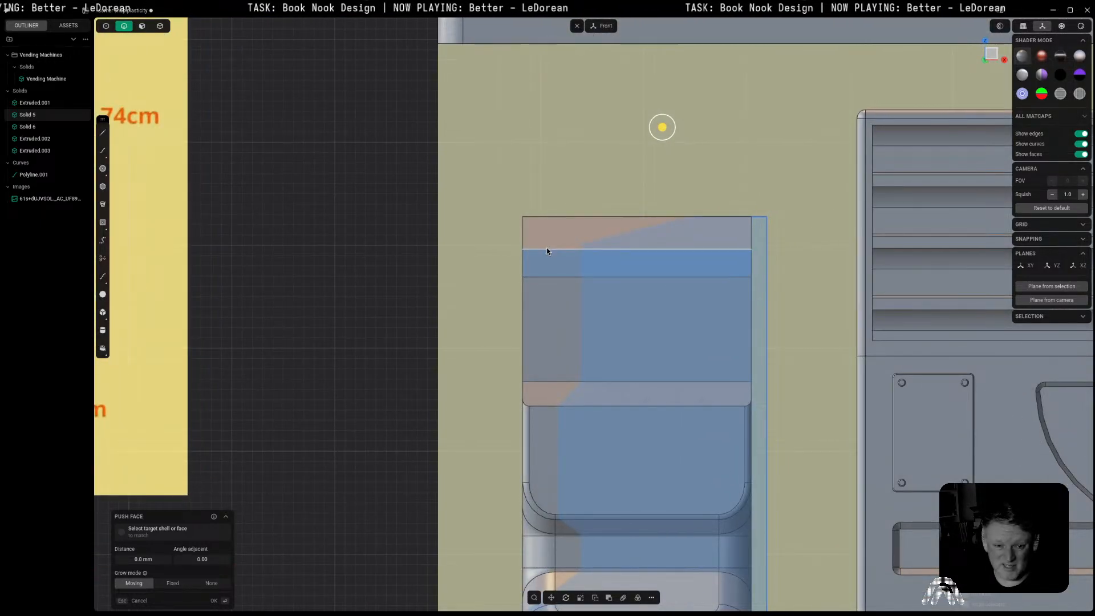
pyautogui.click(547, 248)
pyautogui.moveTo(547, 248); pyautogui.dragTo(604, 252, button='middle')
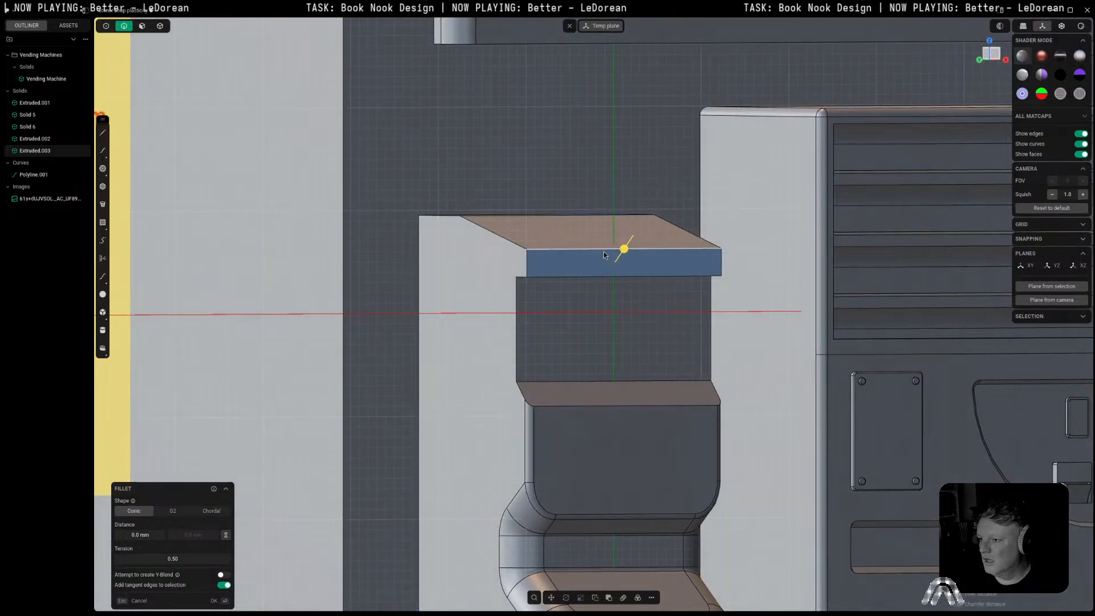
pyautogui.scroll(-5, 283, 392)
pyautogui.keyDown('shift'); pyautogui.moveTo(283, 392); pyautogui.dragTo(681, 323, button='middle'); pyautogui.keyUp('shift')
pyautogui.keyDown('shift'); pyautogui.moveTo(620, 187); pyautogui.dragTo(601, 319, button='middle'); pyautogui.keyUp('shift')
pyautogui.moveTo(926, 422); pyautogui.dragTo(879, 396, button='middle')
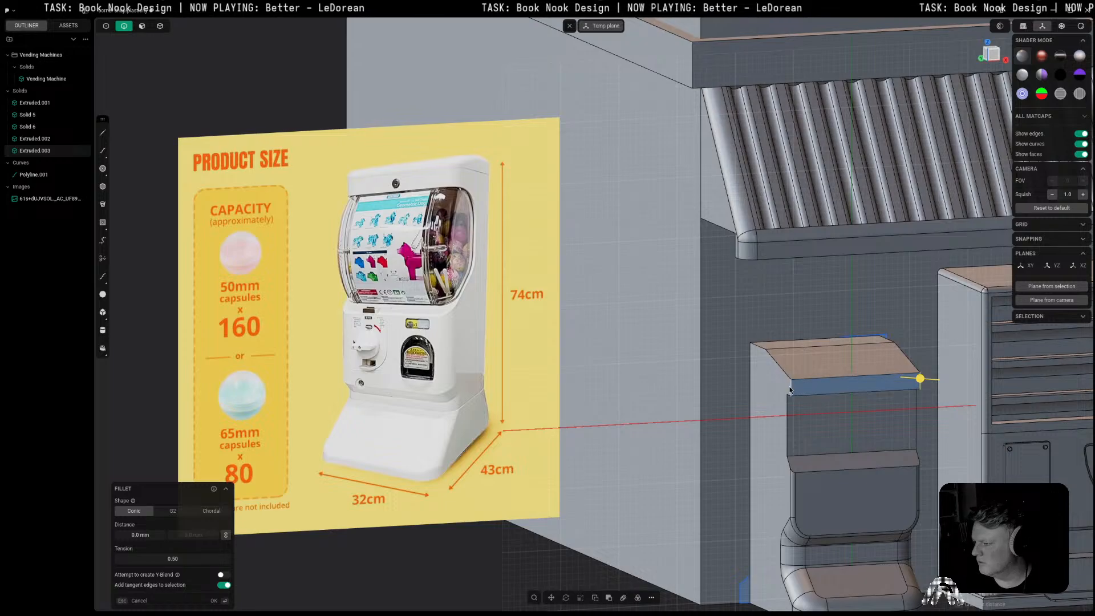
pyautogui.moveTo(791, 389); pyautogui.dragTo(787, 401)
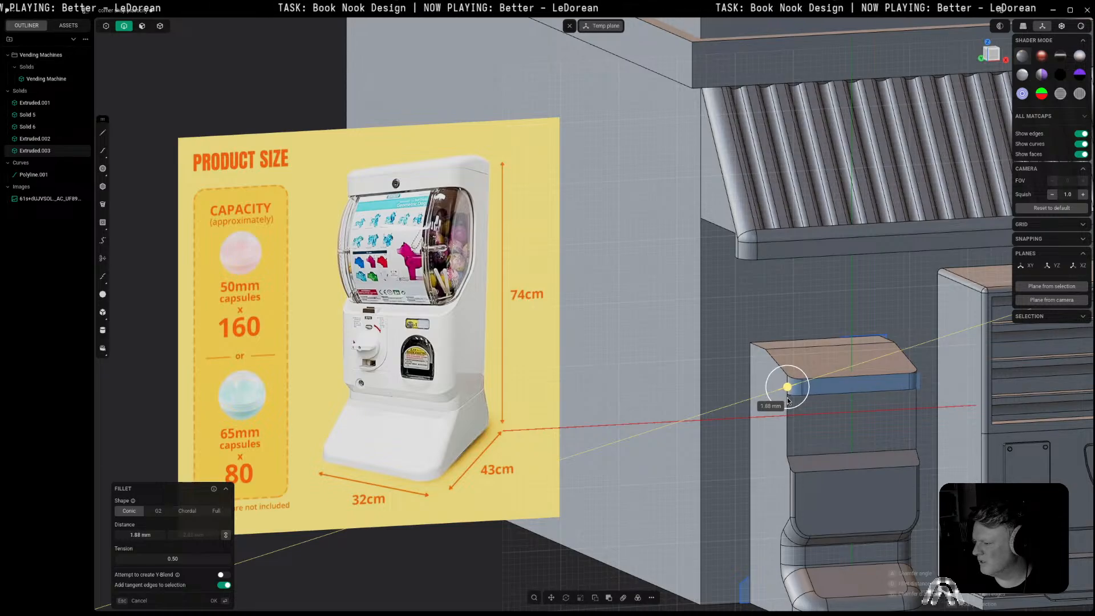
pyautogui.press('Return')
# Step: Add a small fillet to the edge between the machine's sloped front top and its rear top face
pyautogui.moveTo(810, 403); pyautogui.dragTo(759, 416, button='middle')
pyautogui.scroll(5, 759, 413)
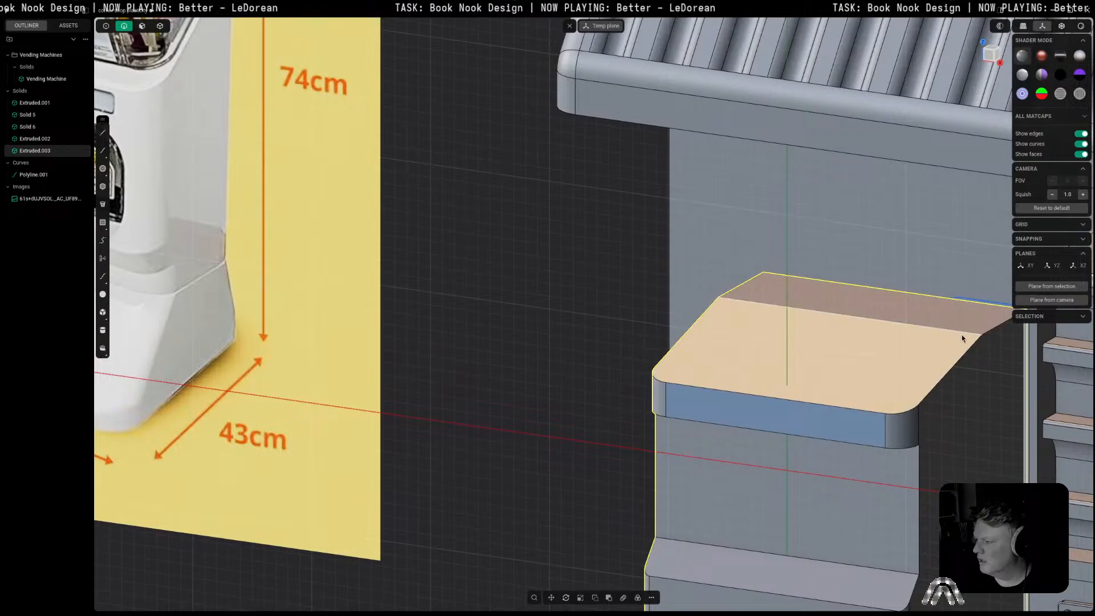
pyautogui.press('b')
pyautogui.moveTo(954, 333); pyautogui.dragTo(951, 282)
pyautogui.press('Return')
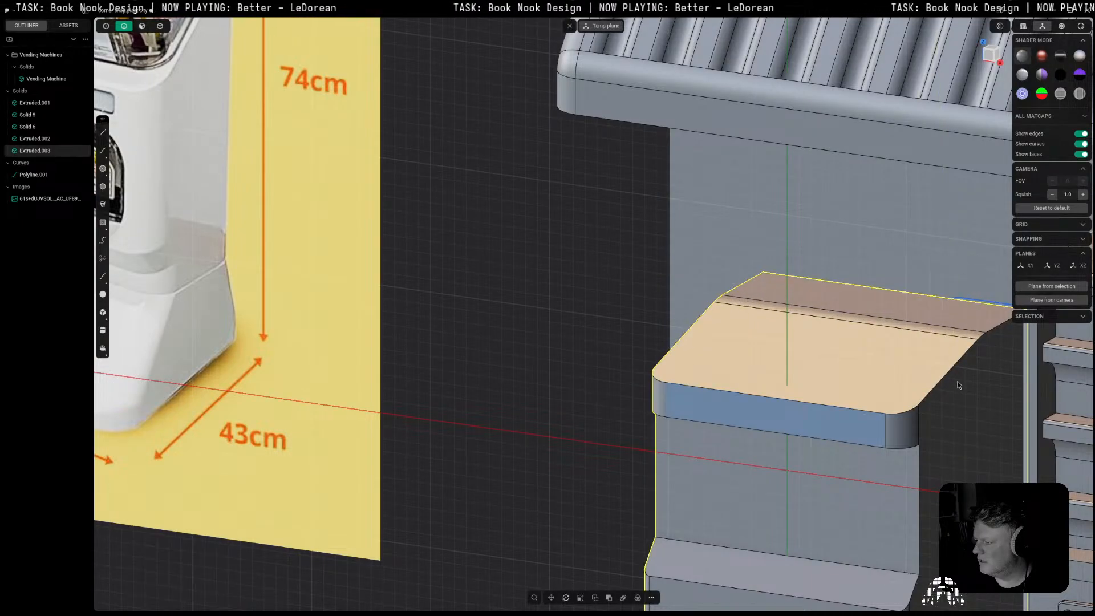
# Step: Fillet the outer edge of the top along its sides and rounded front by 1.84 mm
pyautogui.click(953, 370)
pyautogui.press('b')
pyautogui.moveTo(953, 371); pyautogui.dragTo(951, 341)
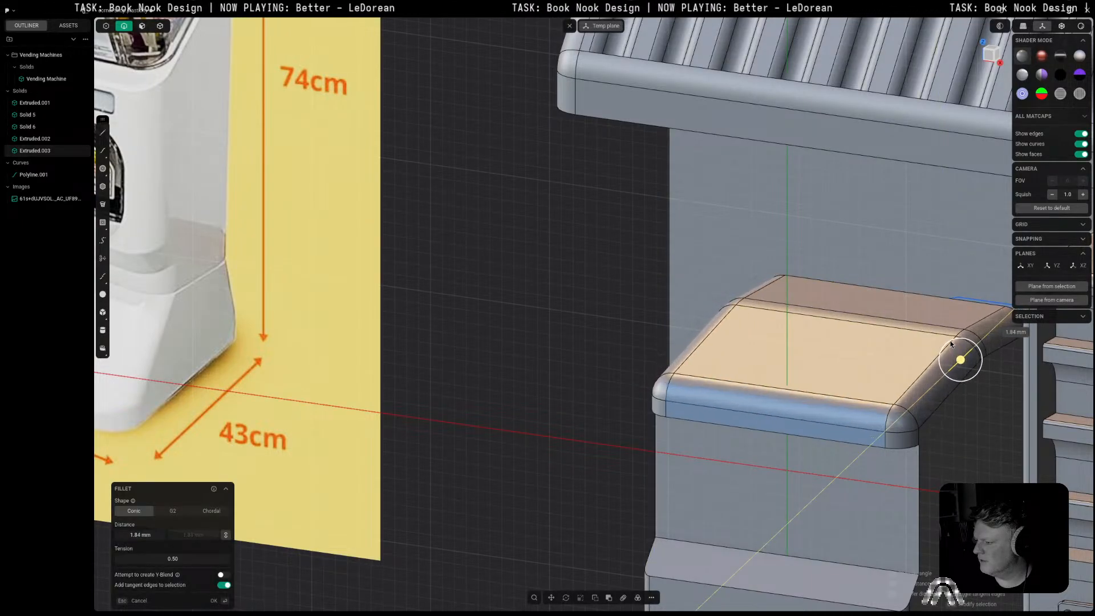
pyautogui.press('Return')
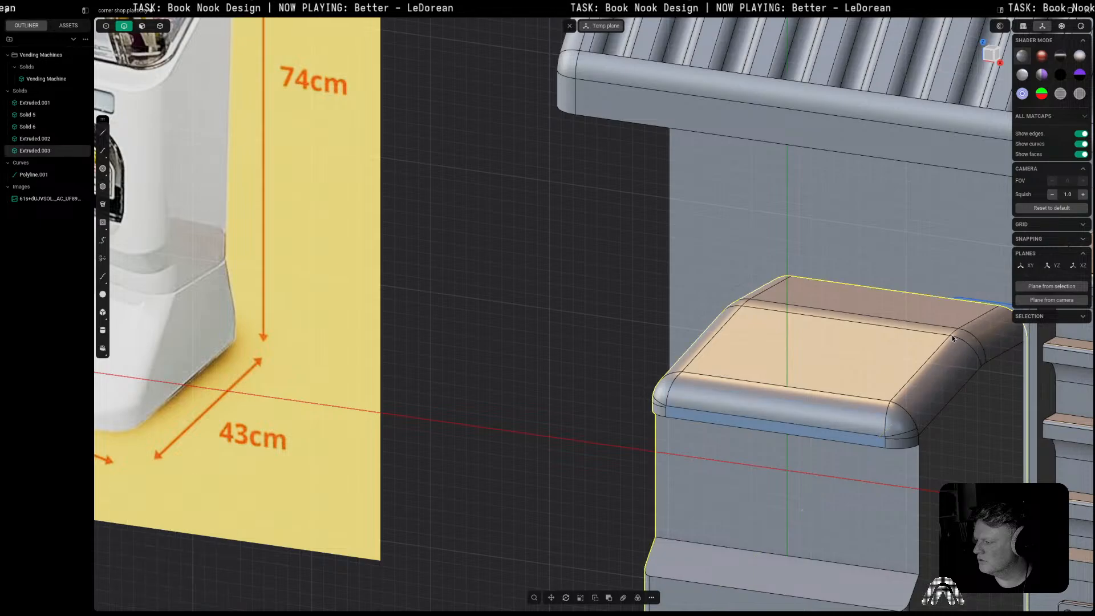
# Step: Move the sloped ledge face above the middle section down by about 3.31 mm
pyautogui.scroll(-10, 952, 338)
pyautogui.moveTo(704, 502); pyautogui.dragTo(791, 485, button='middle')
pyautogui.scroll(5, 790, 485)
pyautogui.press('3')
pyautogui.click(768, 419)
pyautogui.press('g')
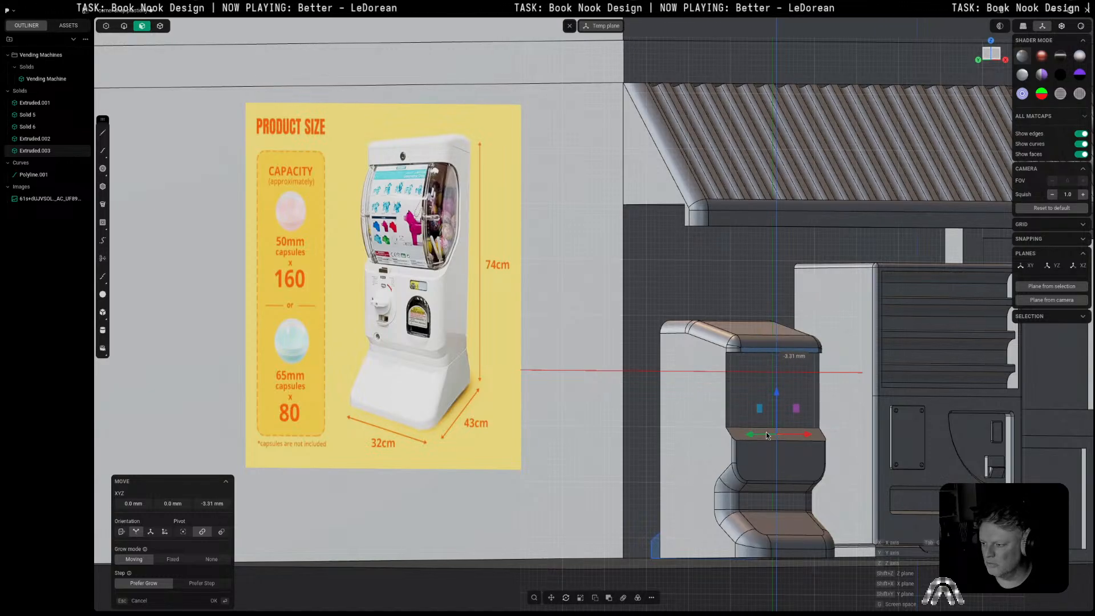
pyautogui.click(766, 433)
pyautogui.moveTo(766, 433)
pyautogui.mouseDown(button='middle')
pyautogui.moveTo(817, 405)
pyautogui.moveTo(849, 438)
pyautogui.moveTo(771, 429)
pyautogui.mouseUp(button='middle')
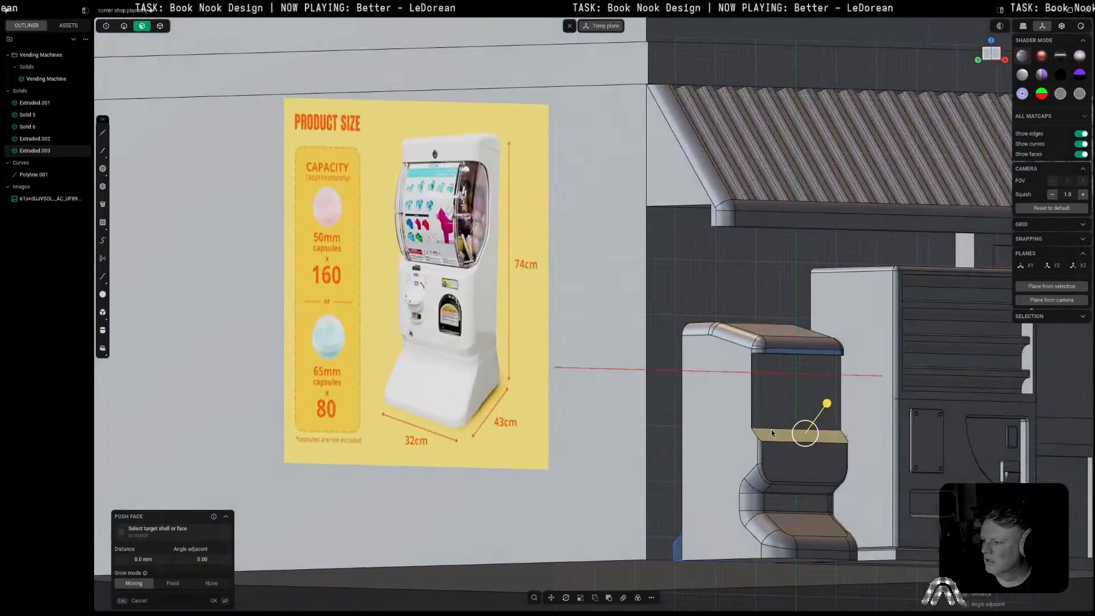
pyautogui.scroll(-5, 771, 429)
pyautogui.press('Escape')
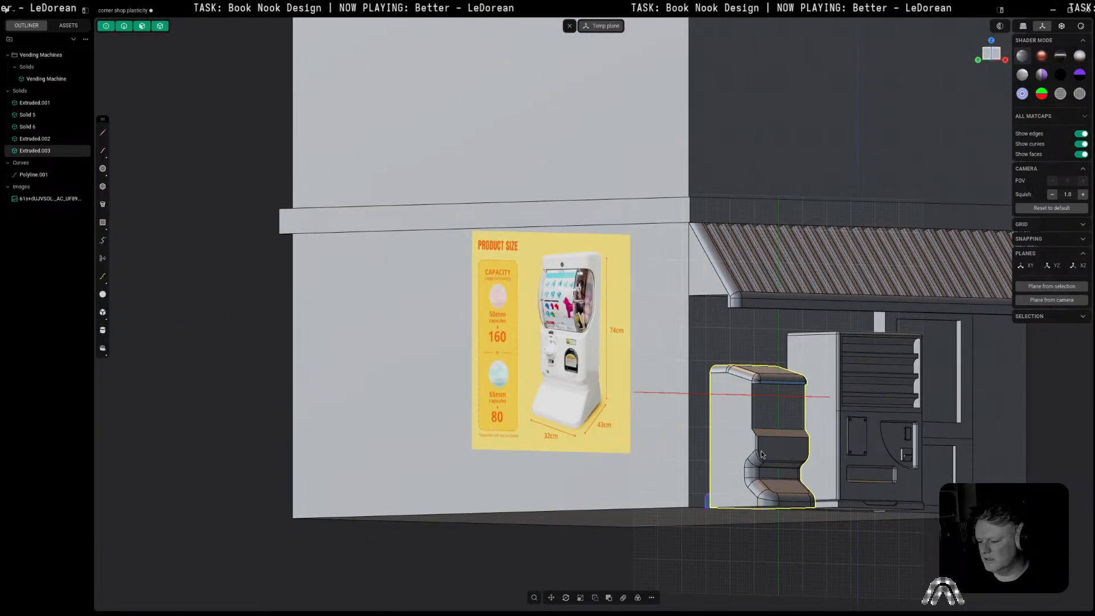
pyautogui.press('/')
pyautogui.moveTo(865, 432); pyautogui.dragTo(634, 443, button='middle')
pyautogui.click(825, 442)
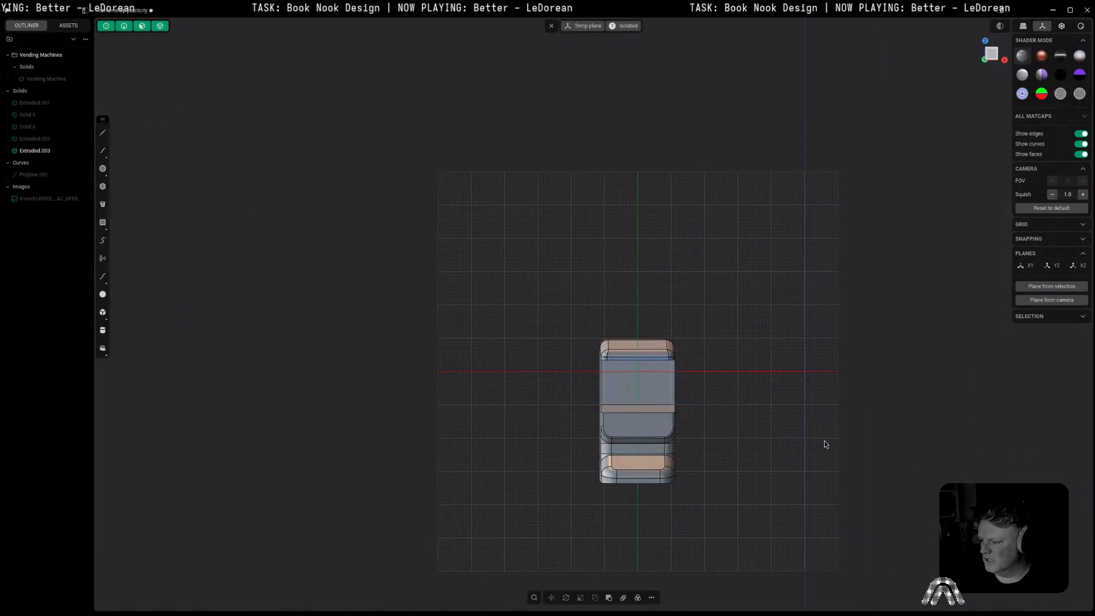
pyautogui.press('3')
pyautogui.click(617, 398)
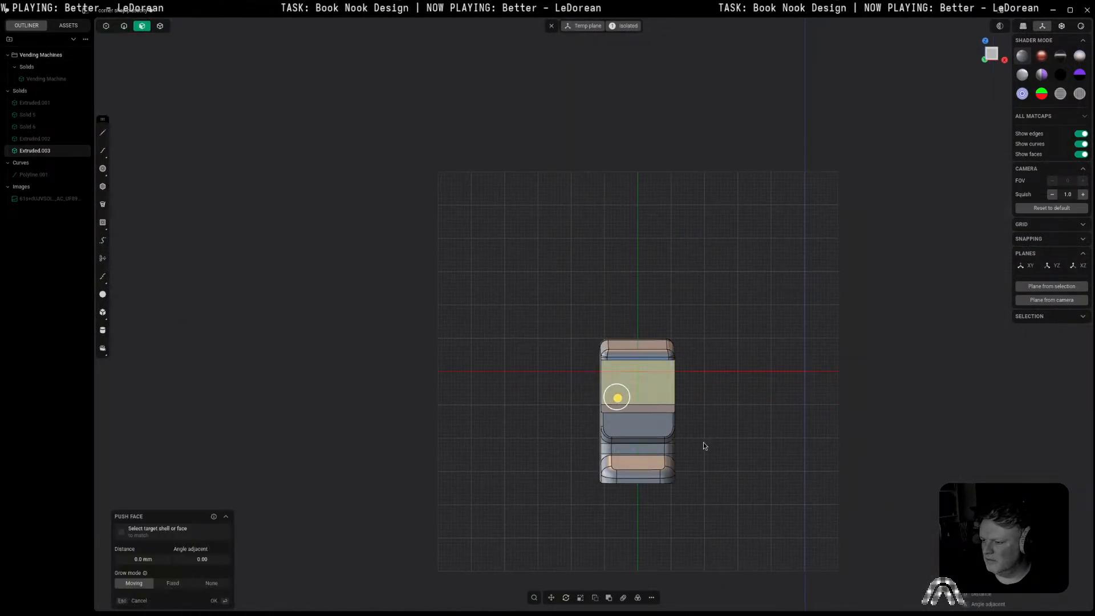
pyautogui.click(62, 198)
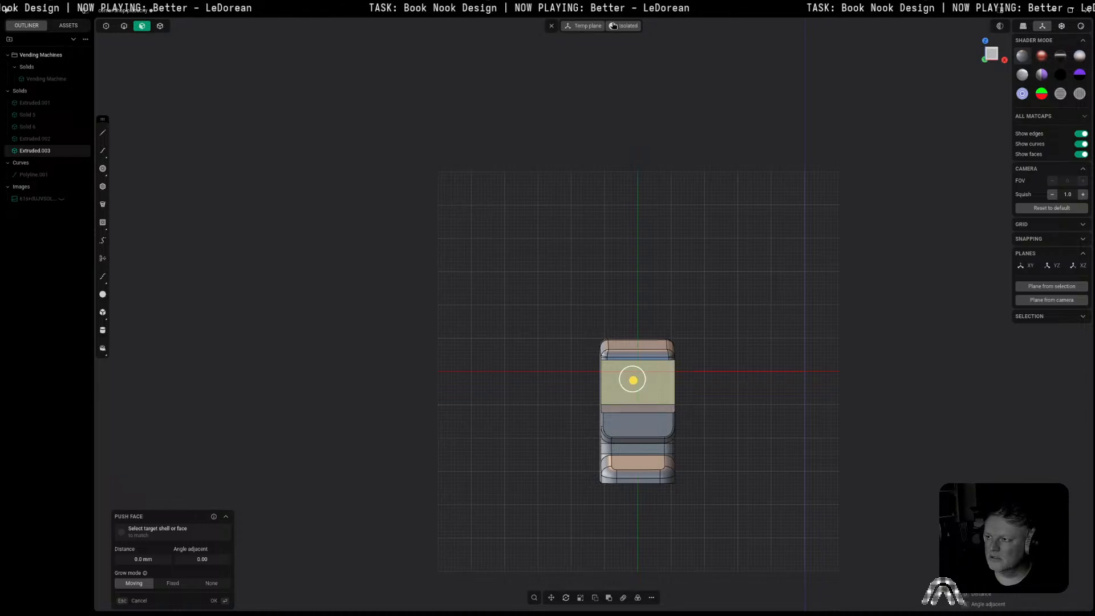
pyautogui.click(613, 25)
# Step: Isolate the capsule machine body while keeping the reference image visible
pyautogui.click(64, 199)
pyautogui.click(63, 199)
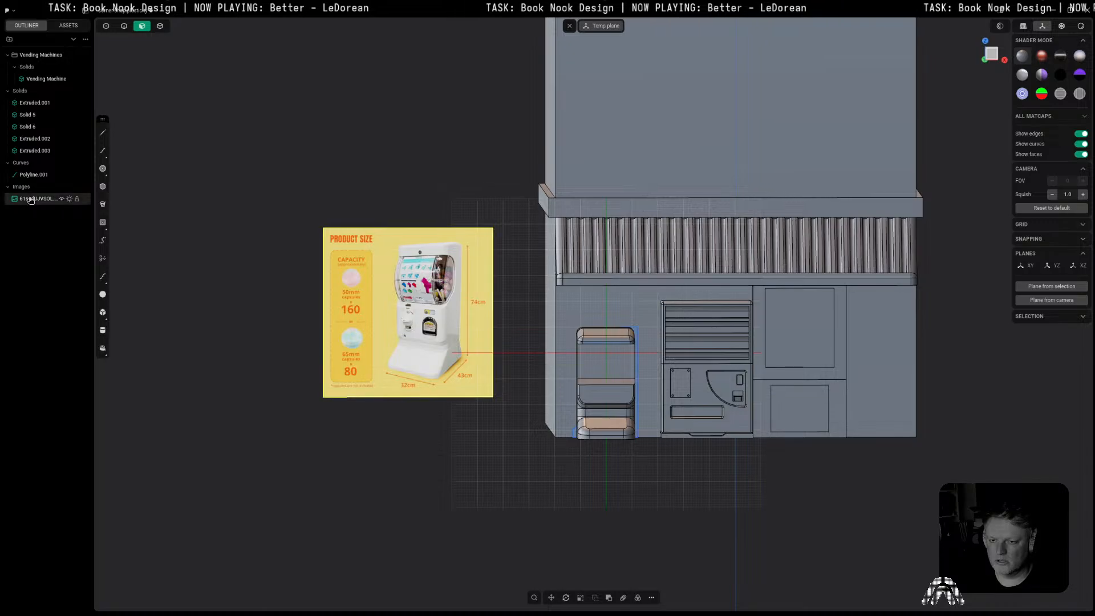
pyautogui.click(615, 399)
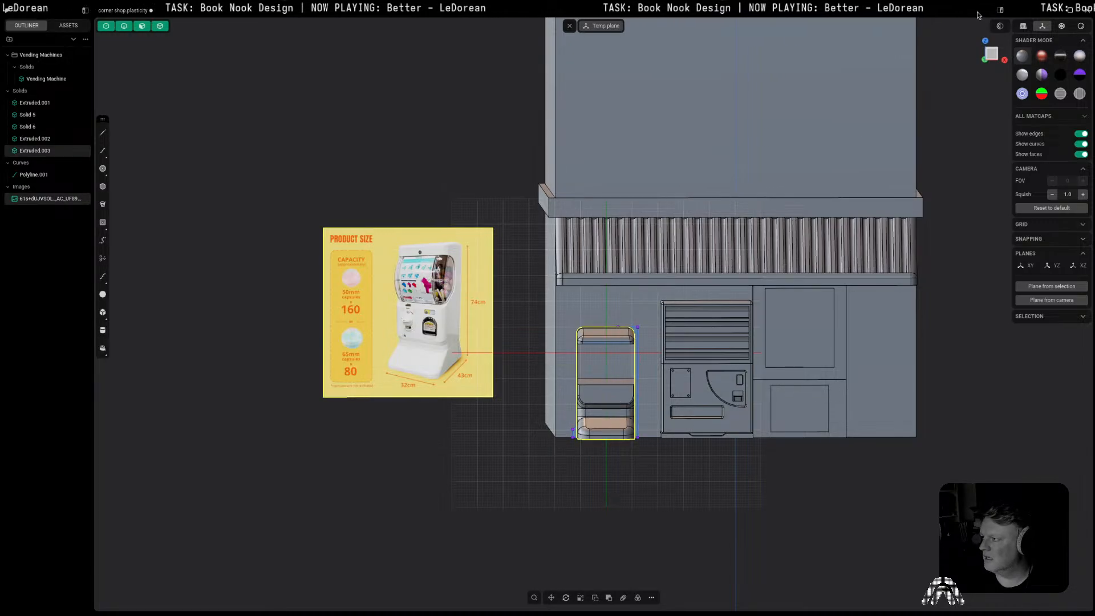
pyautogui.press('/')
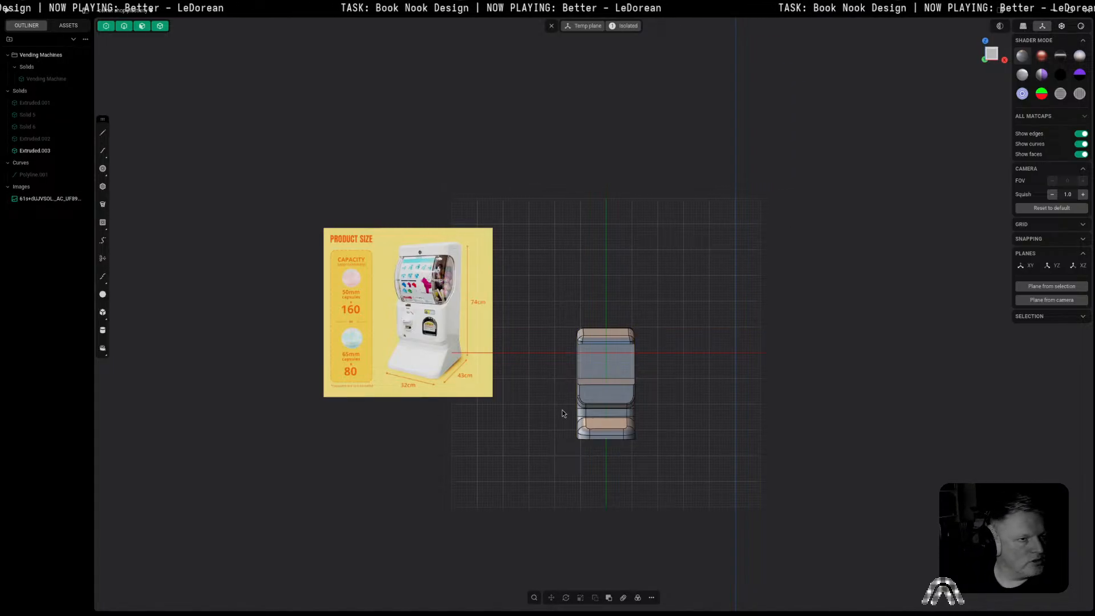
# Step: Align a temporary construction plane with the capsule machine's flat side face
pyautogui.keyDown('shift'); pyautogui.moveTo(690, 339); pyautogui.dragTo(742, 353, button='middle'); pyautogui.keyUp('shift')
pyautogui.moveTo(729, 348); pyautogui.dragTo(669, 338, button='middle')
pyautogui.press('3')
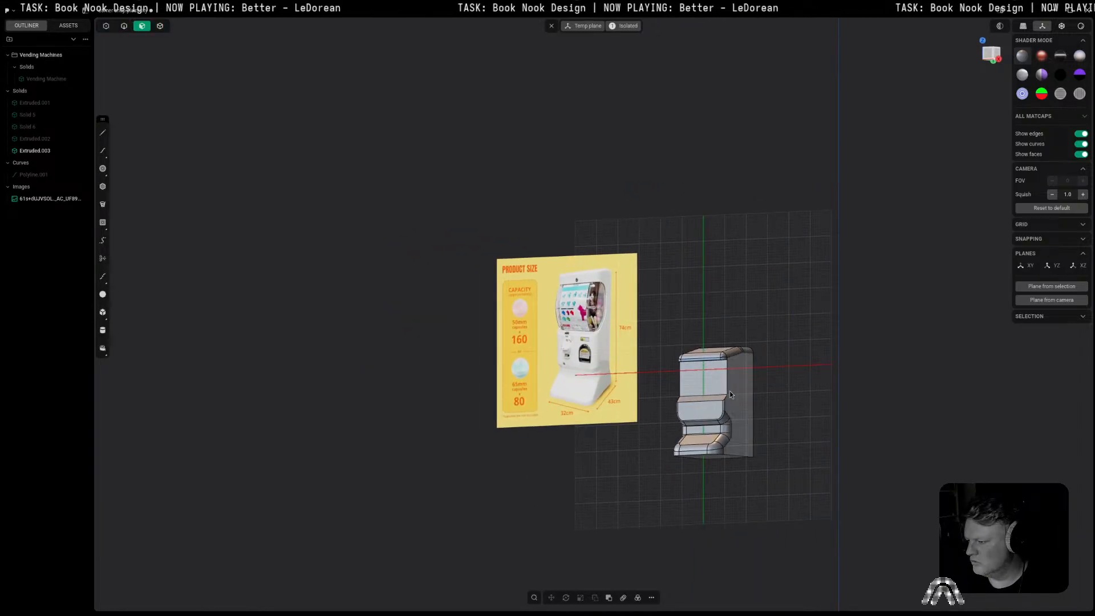
pyautogui.click(736, 390)
pyautogui.press('space')
pyautogui.moveTo(589, 307); pyautogui.dragTo(672, 318, button='middle')
pyautogui.scroll(5, 672, 318)
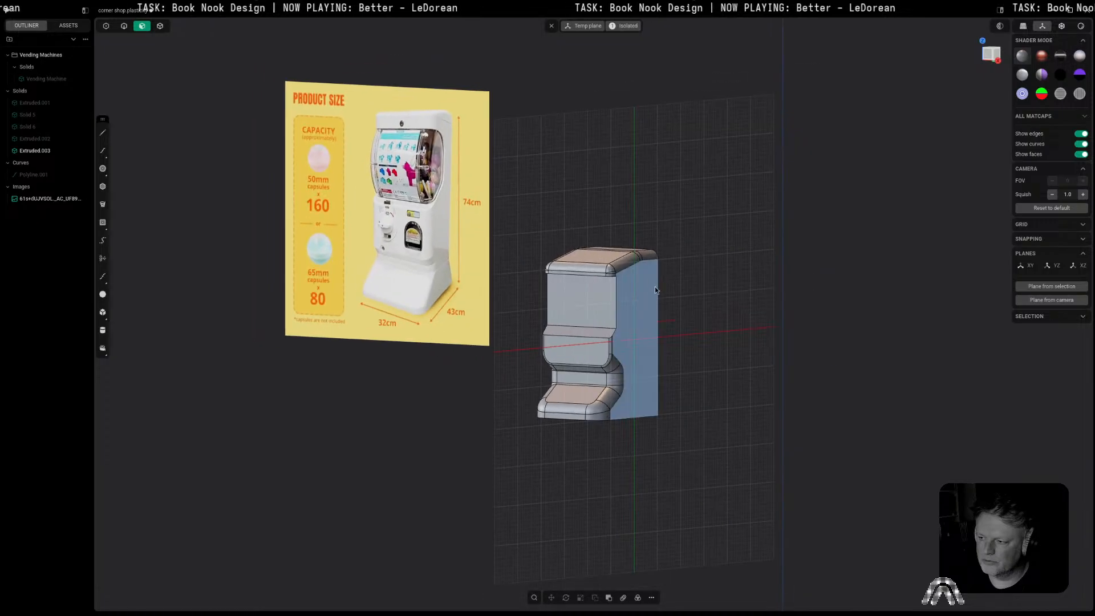
pyautogui.scroll(3, 610, 282)
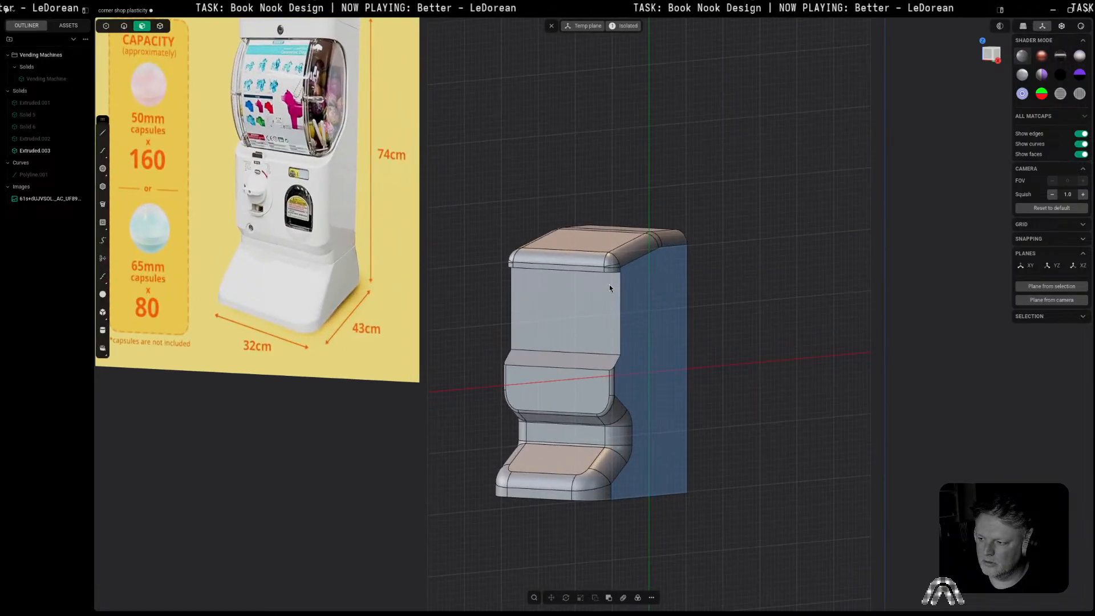
# Step: Try to chamfer the short side edge of the sloped ledge above the middle section
pyautogui.scroll(3, 609, 333)
pyautogui.press('2')
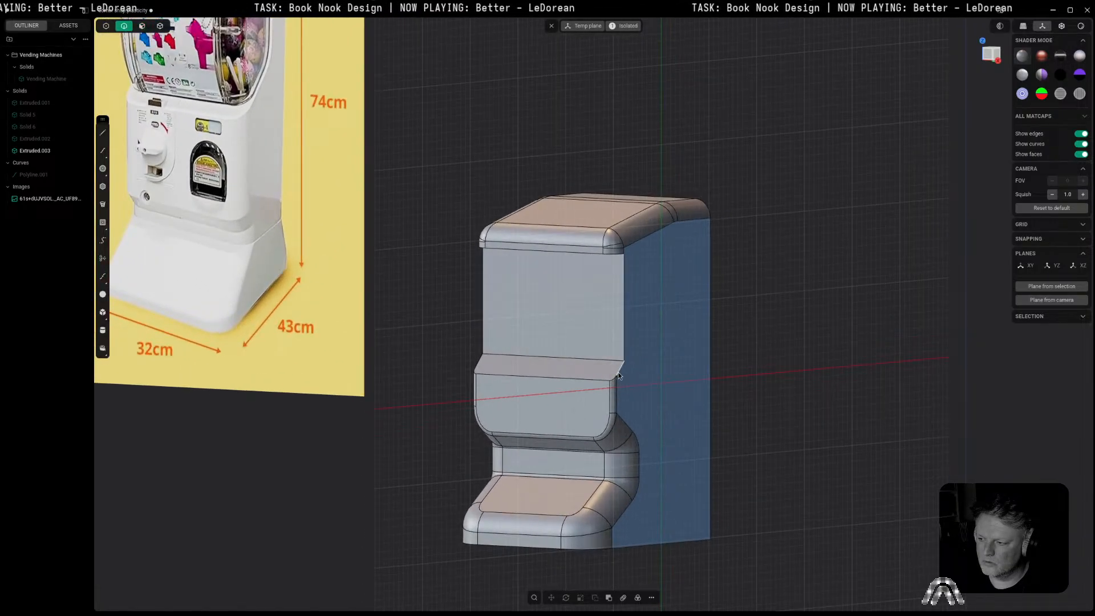
pyautogui.click(619, 372)
pyautogui.press('b')
pyautogui.press('c')
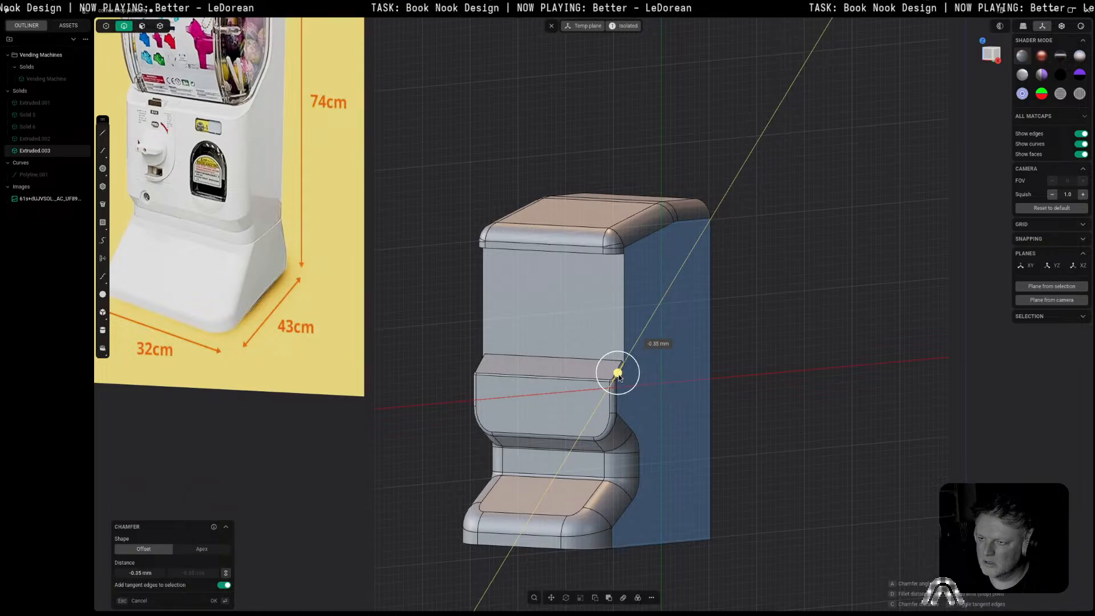
pyautogui.press('Return')
pyautogui.scroll(-2, 326, 207)
pyautogui.scroll(3, 328, 299)
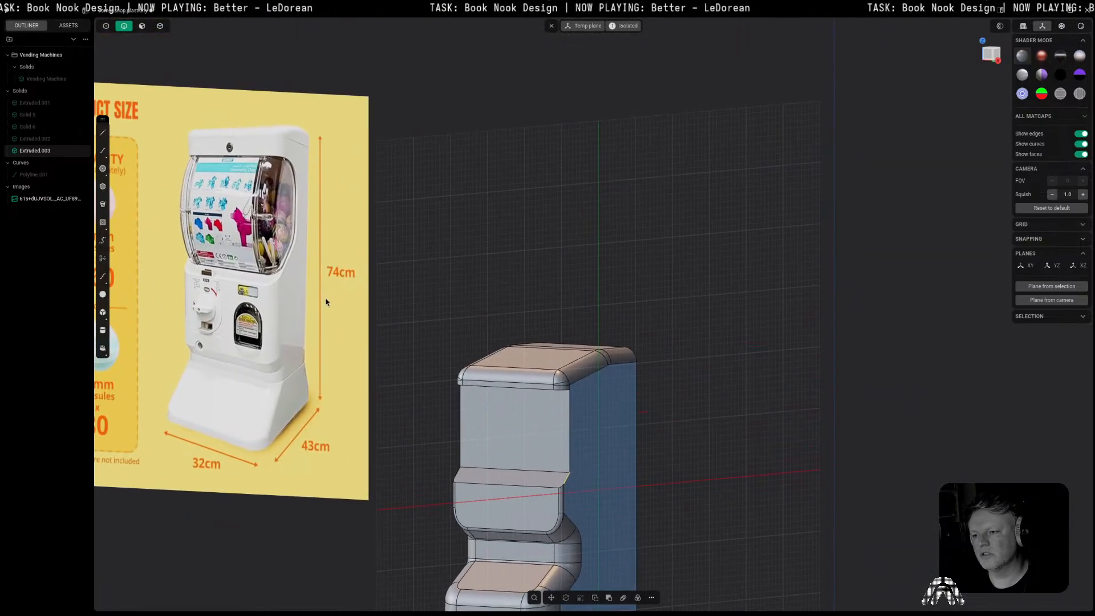
# Step: Set the construction plane to the side face and draw a line along the ledge's slope, extending up into the body
pyautogui.click(996, 57)
pyautogui.click(729, 378)
pyautogui.press('3')
pyautogui.click(589, 450)
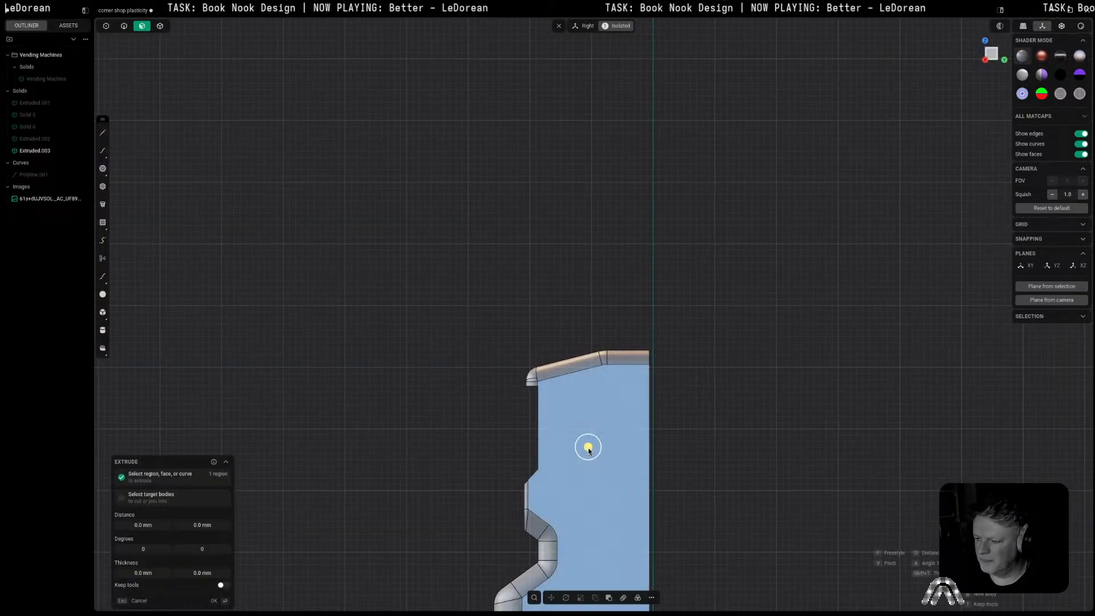
pyautogui.press('Escape')
pyautogui.press('space')
pyautogui.keyDown('shift'); pyautogui.moveTo(561, 343); pyautogui.dragTo(555, 407, button='middle'); pyautogui.keyUp('shift')
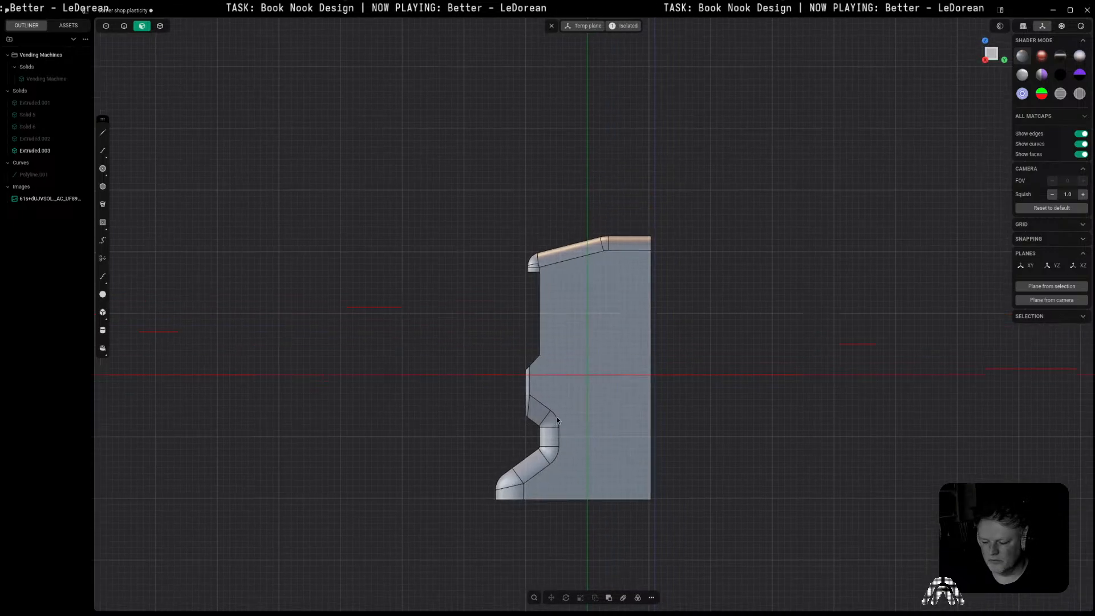
pyautogui.press('l')
pyautogui.scroll(5, 536, 371)
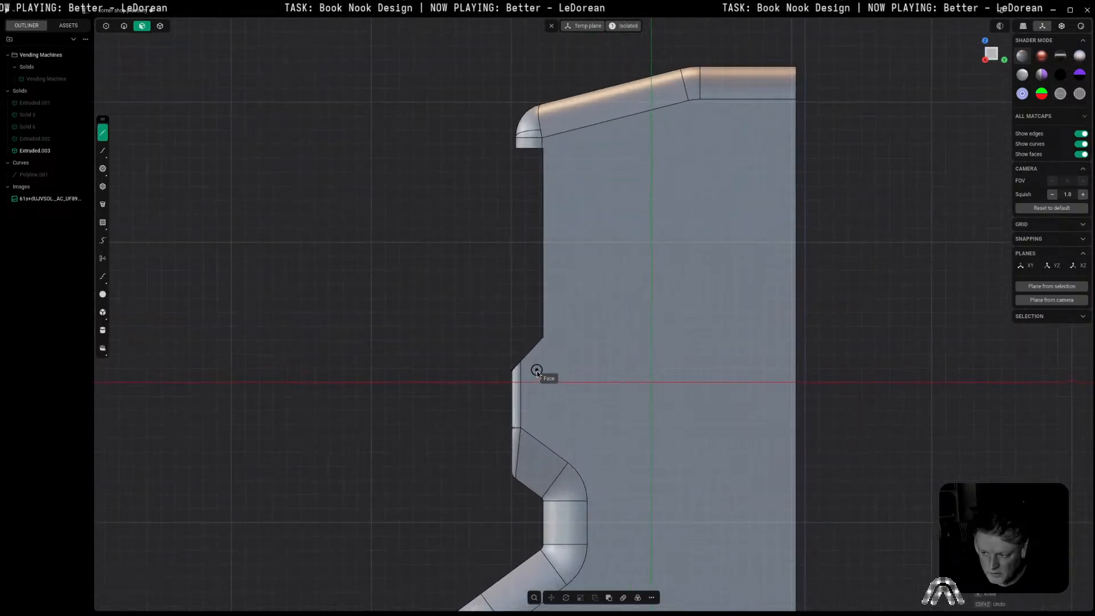
pyautogui.click(538, 342)
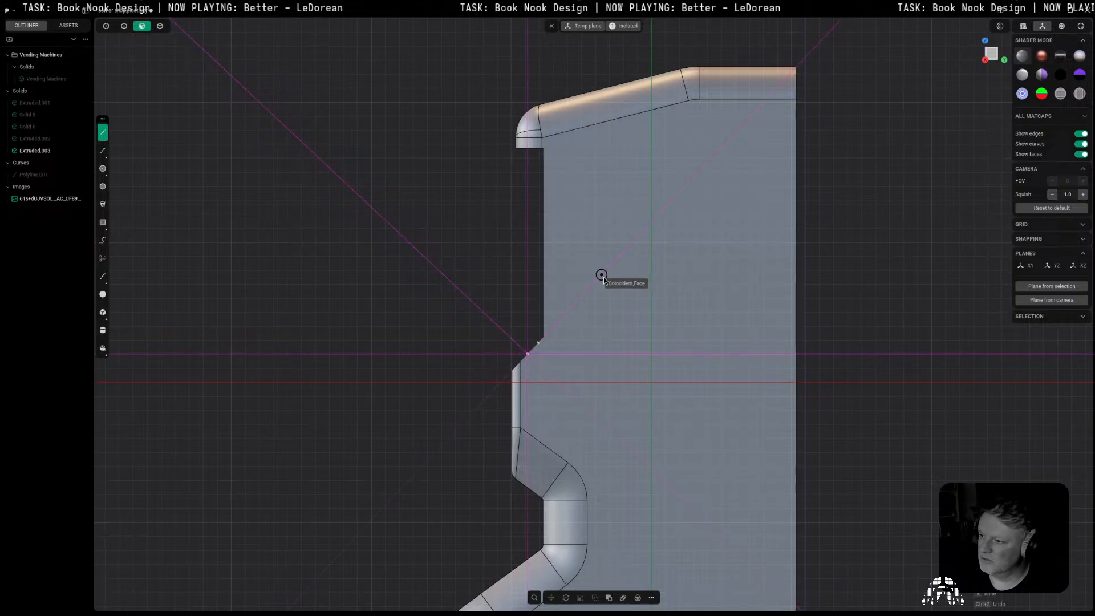
pyautogui.press('Escape')
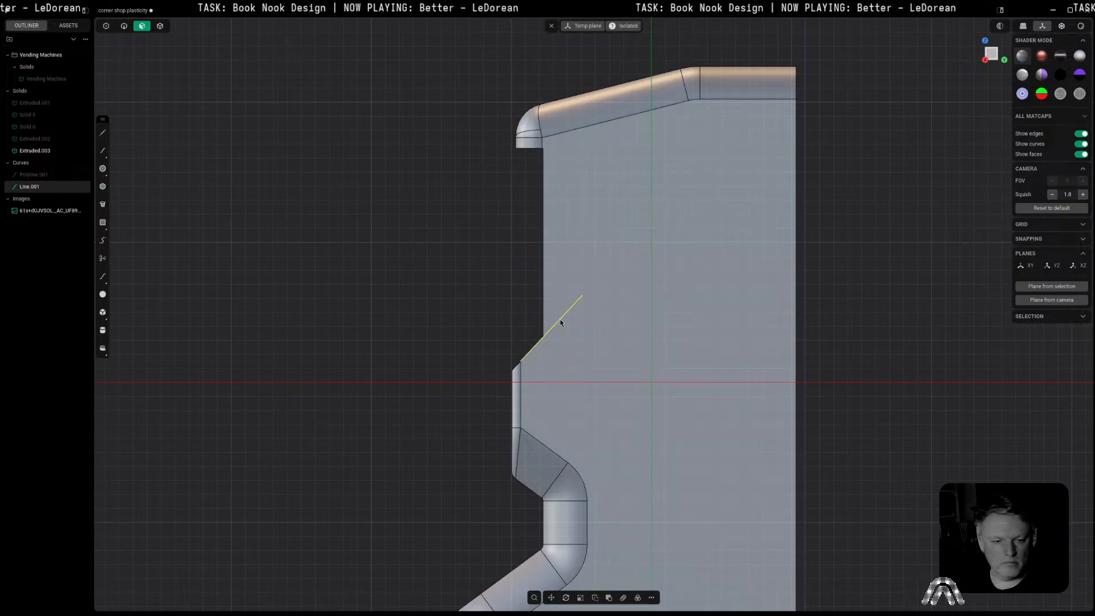
# Step: Draw a polyline on the side face from the slope line's upper end, about 8.6 mm up, ending under the top overhang
pyautogui.scroll(-5, 306, 303)
pyautogui.moveTo(306, 303); pyautogui.dragTo(449, 561, button='middle')
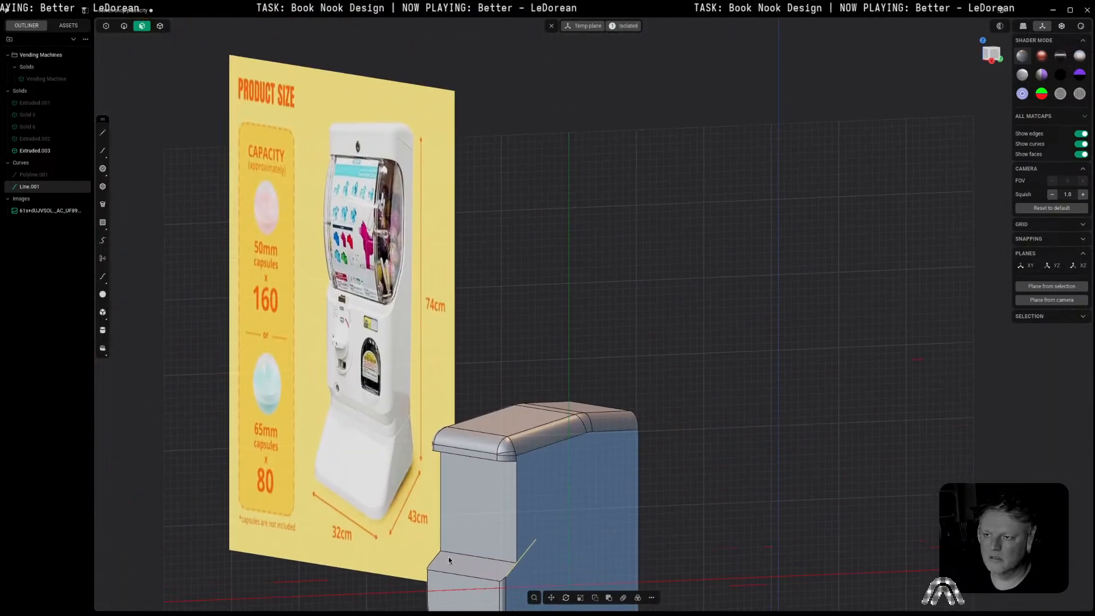
pyautogui.keyDown('shift'); pyautogui.moveTo(448, 382); pyautogui.dragTo(525, 364, button='middle'); pyautogui.keyUp('shift')
pyautogui.scroll(3, 650, 456)
pyautogui.moveTo(650, 474); pyautogui.dragTo(630, 472, button='middle')
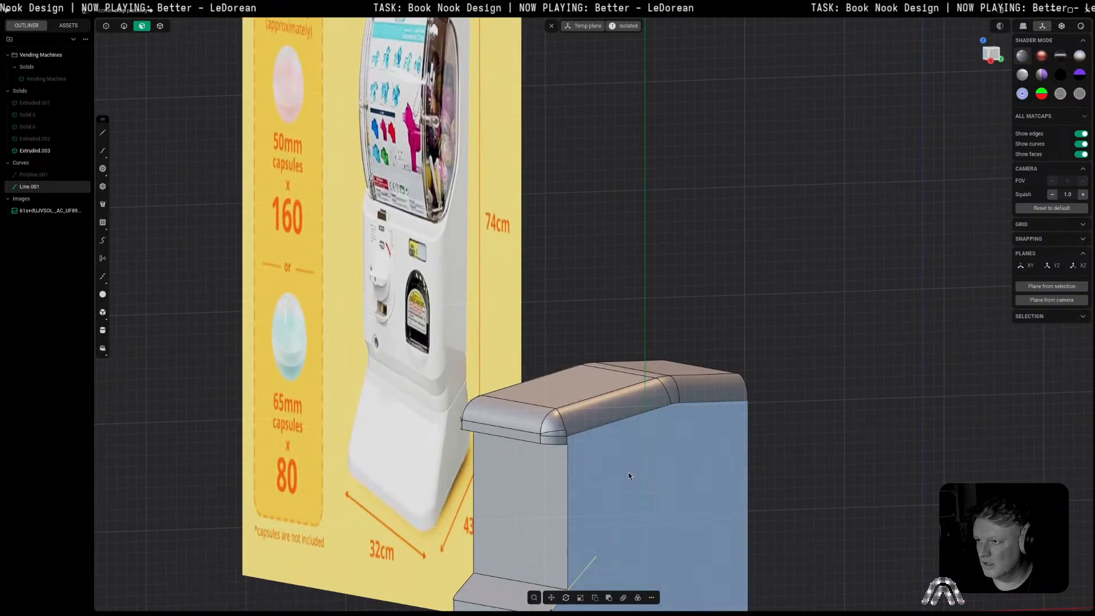
pyautogui.click(641, 519)
pyautogui.press('space')
pyautogui.hotkey('shift', 'a')
pyautogui.click(541, 247)
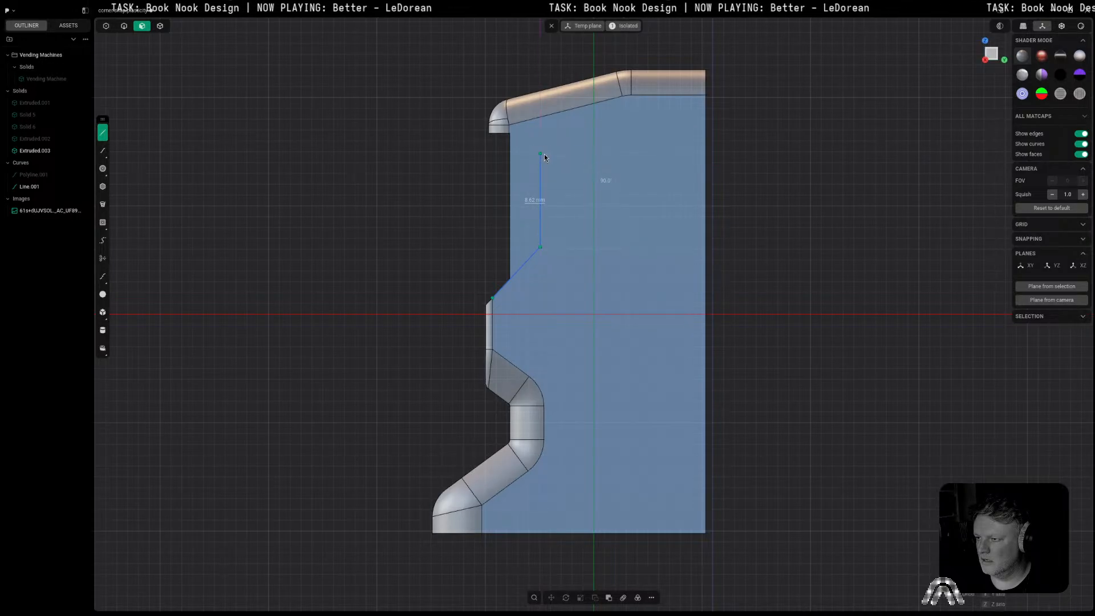
pyautogui.click(545, 154)
pyautogui.click(512, 132)
pyautogui.rightClick(512, 133)
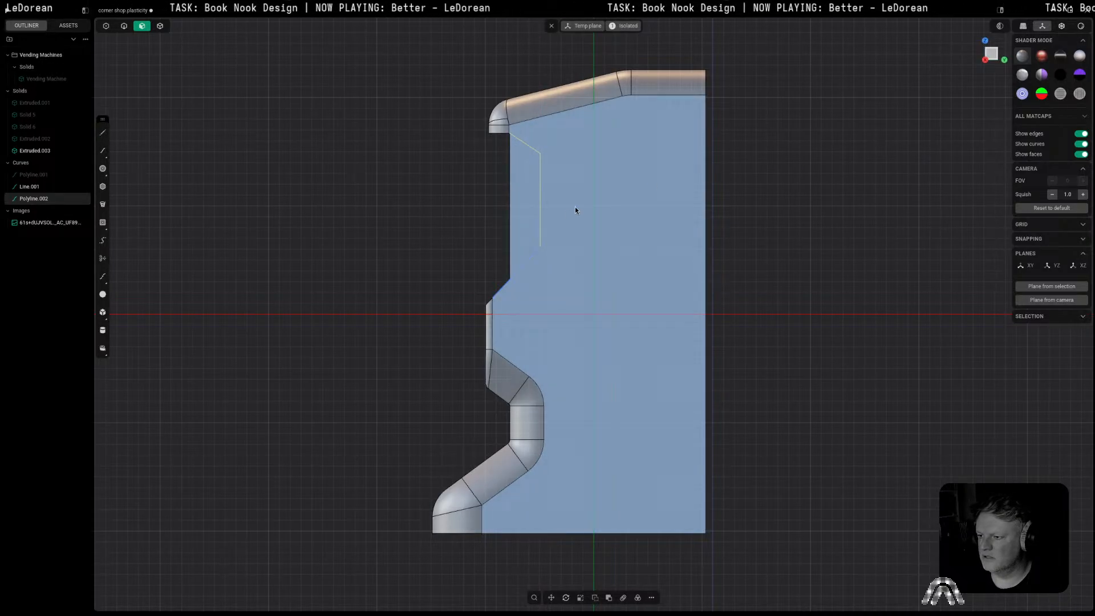
# Step: Join the slope line and the polyline into one continuous curve
pyautogui.press('2')
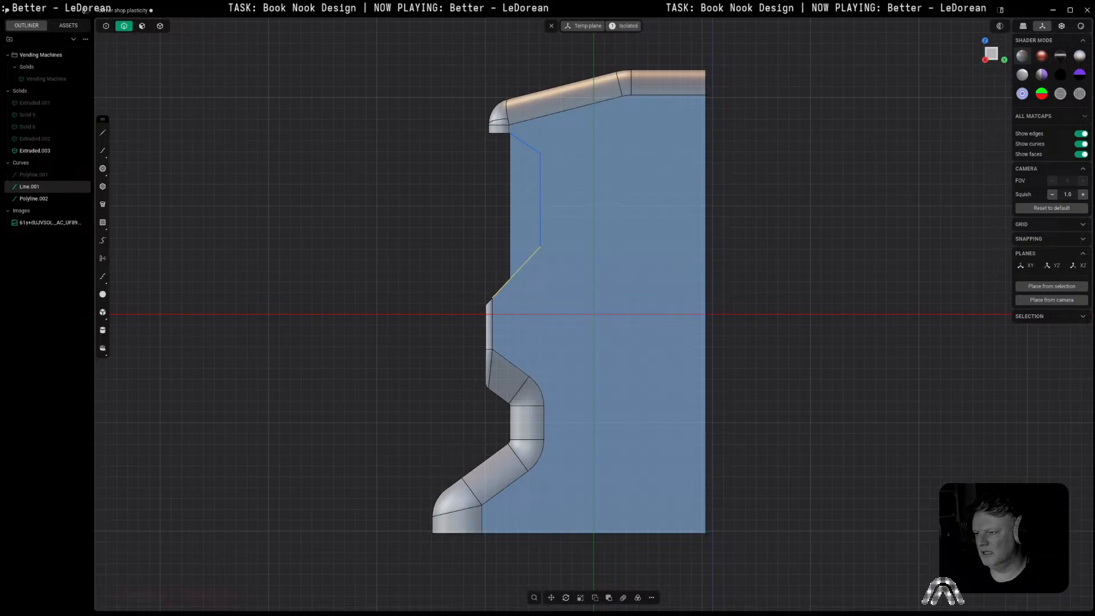
pyautogui.press('j')
pyautogui.press('b')
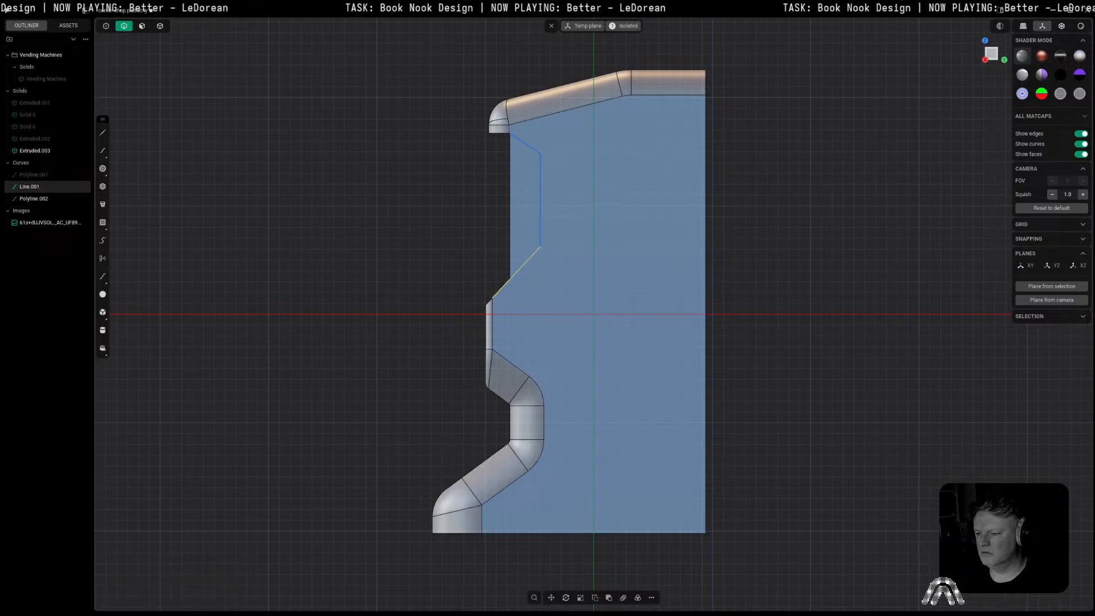
pyautogui.click(541, 211)
pyautogui.press('Escape')
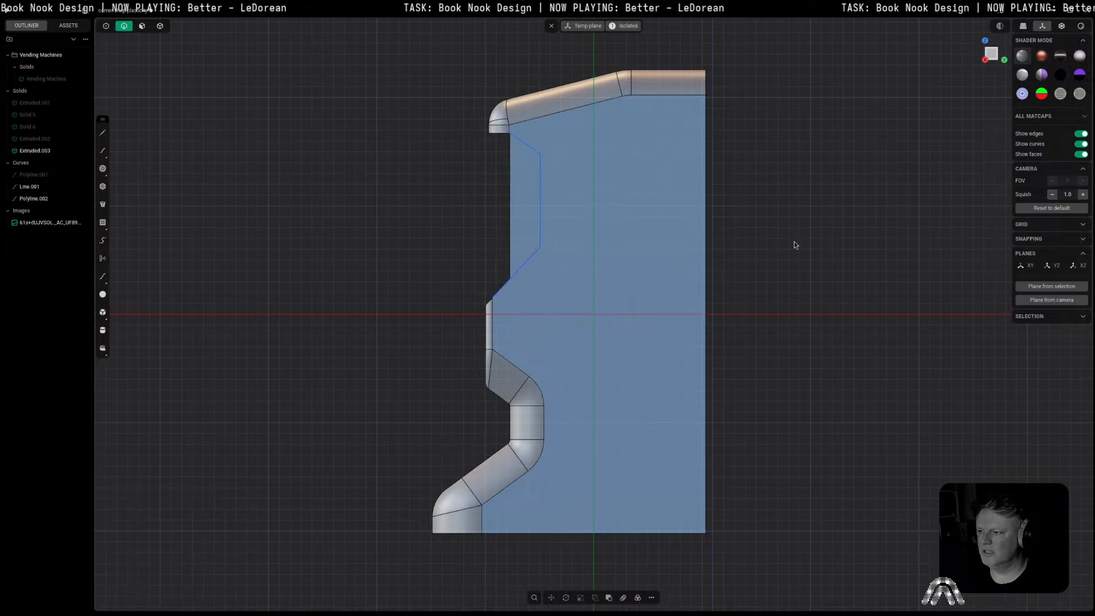
pyautogui.click(542, 194)
pyautogui.keyDown('shift'); pyautogui.click(518, 272); pyautogui.keyUp('shift')
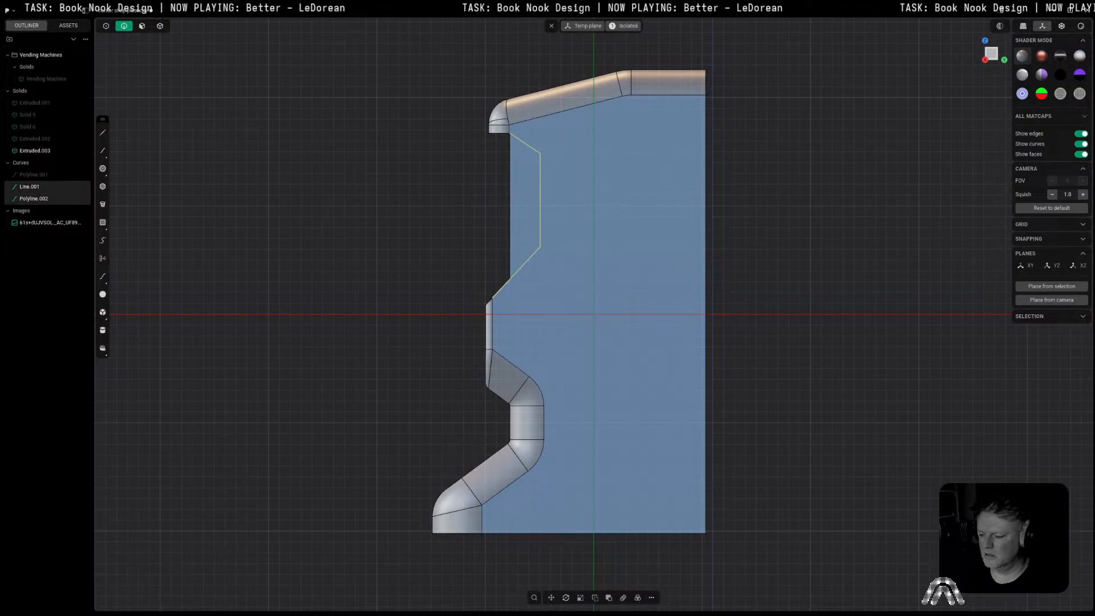
pyautogui.press('j')
# Step: Fillet the corners of the joined recess profile with a radius of about 4 mm
pyautogui.press('f')
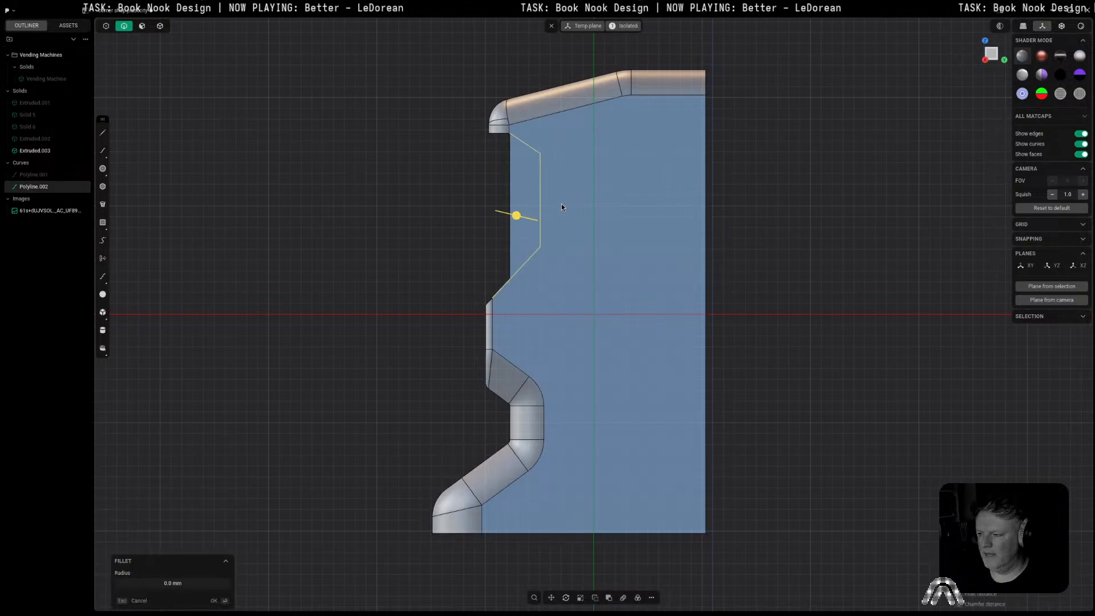
pyautogui.moveTo(517, 214); pyautogui.dragTo(509, 207)
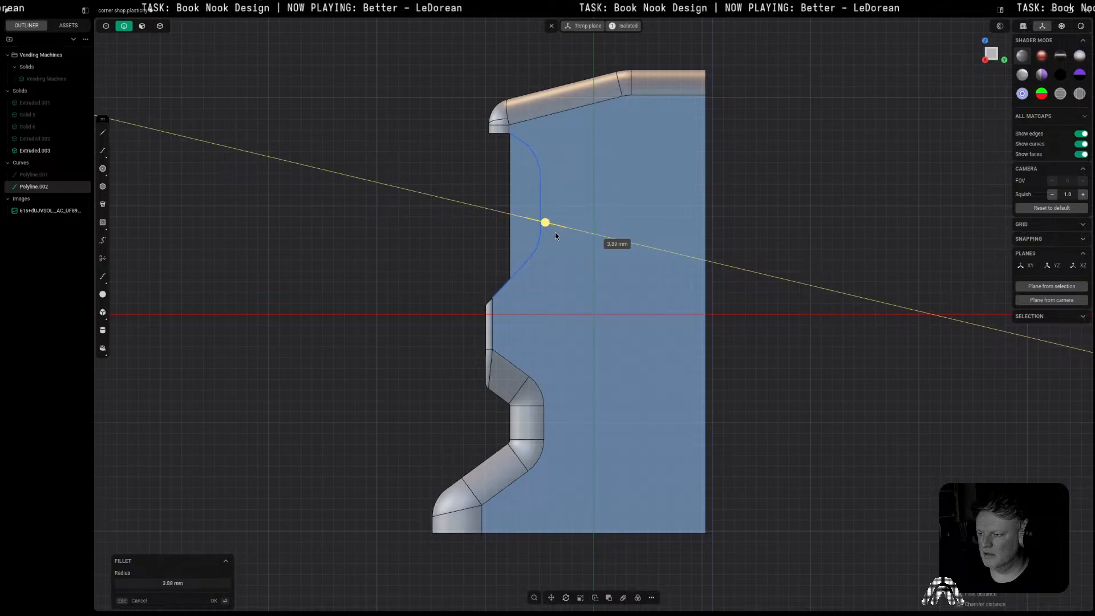
pyautogui.moveTo(561, 235); pyautogui.dragTo(562, 235)
pyautogui.press('Return')
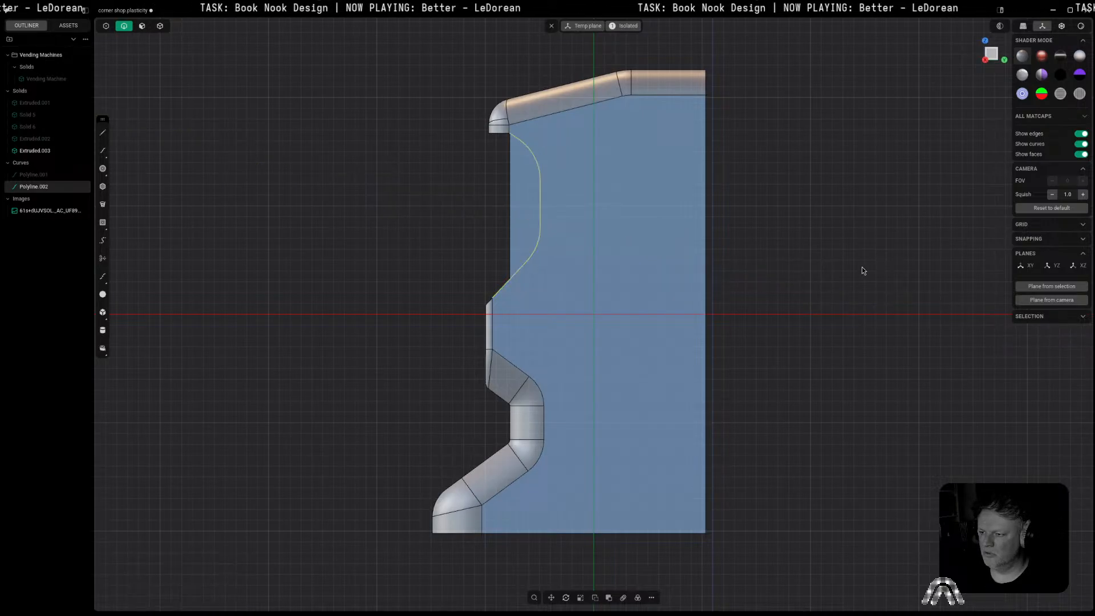
# Step: Cut the machine body with the rounded profile and delete the separated front piece together with the cutting curve
pyautogui.press('c')
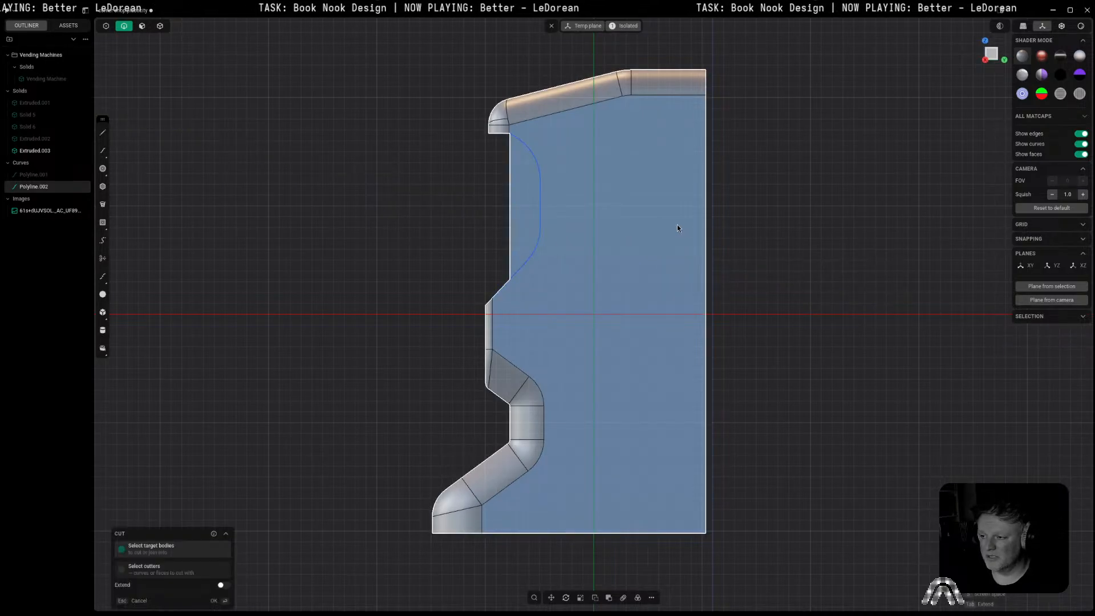
pyautogui.click(641, 221)
pyautogui.press('Return')
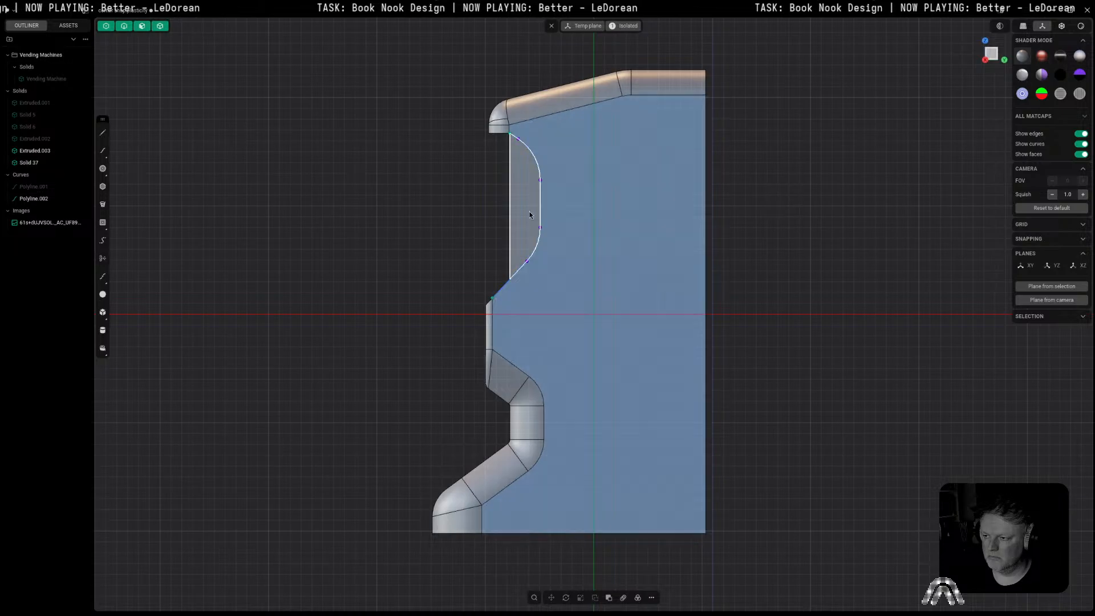
pyautogui.click(535, 212)
pyautogui.press('x')
pyautogui.moveTo(518, 234); pyautogui.dragTo(535, 241, button='middle')
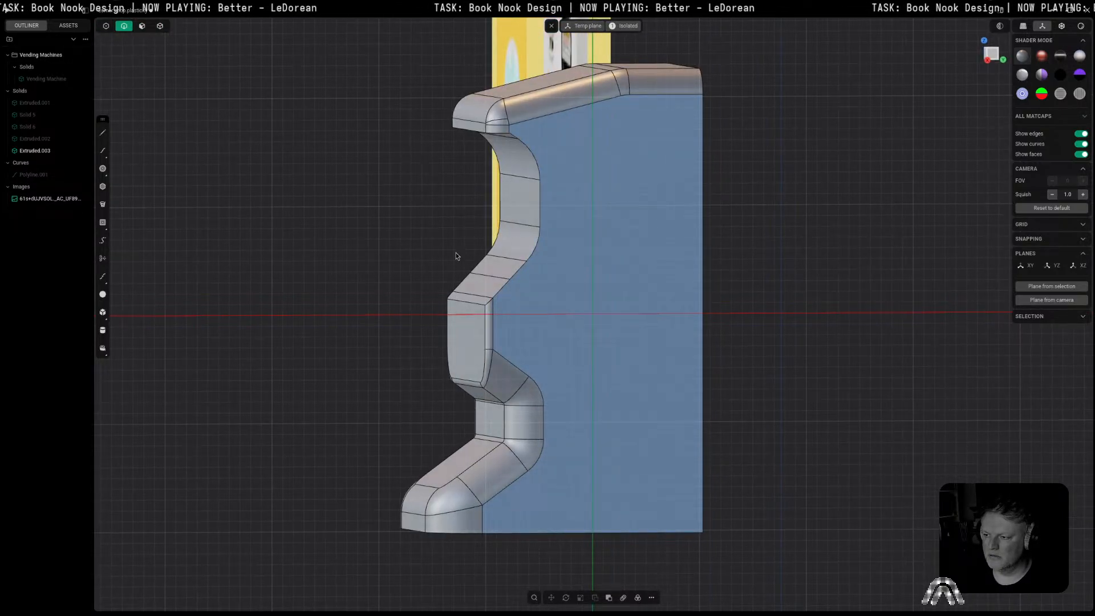
# Step: In the right side view, draw a line from the middle of the recess's back edge forward, ending in a short upward segment
pyautogui.scroll(-4, 314, 262)
pyautogui.moveTo(317, 259); pyautogui.dragTo(354, 252, button='middle')
pyautogui.keyDown('shift'); pyautogui.moveTo(349, 209); pyautogui.dragTo(437, 370, button='middle'); pyautogui.keyUp('shift')
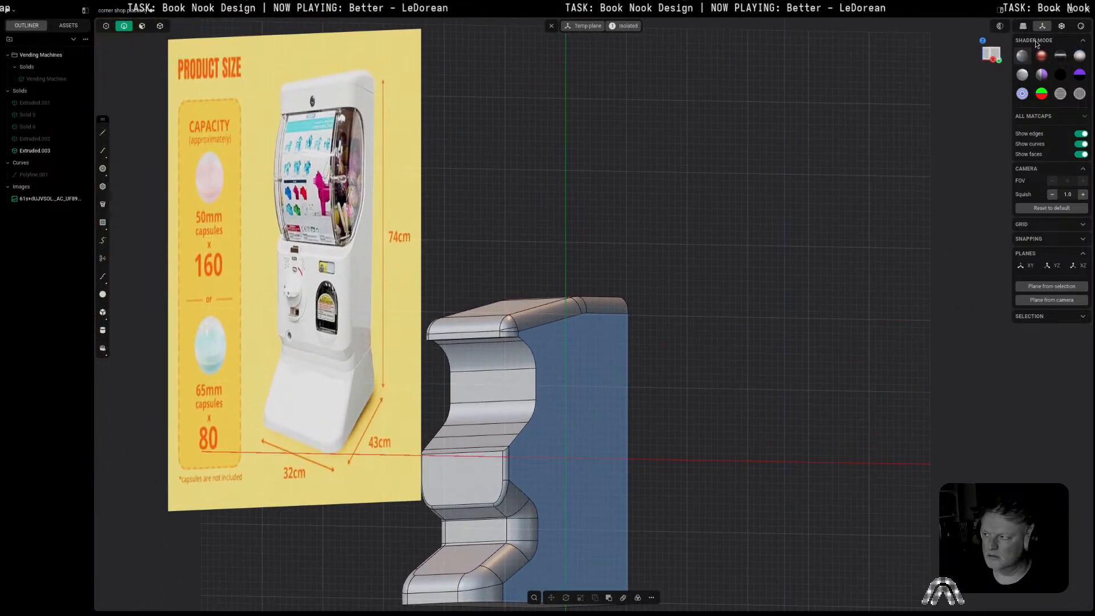
pyautogui.click(994, 54)
pyautogui.scroll(2, 508, 342)
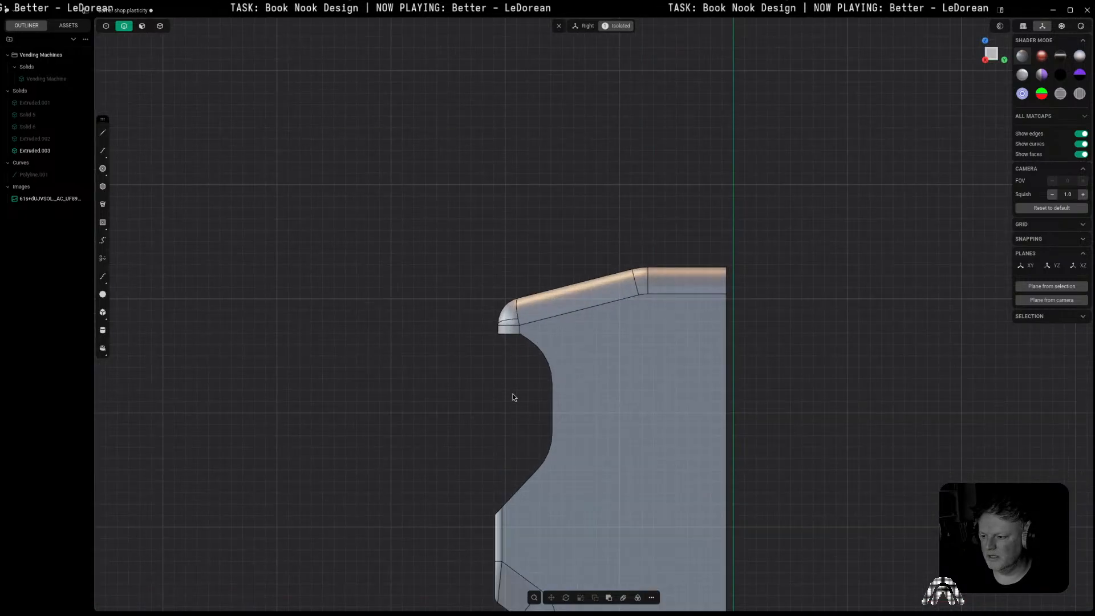
pyautogui.press('l')
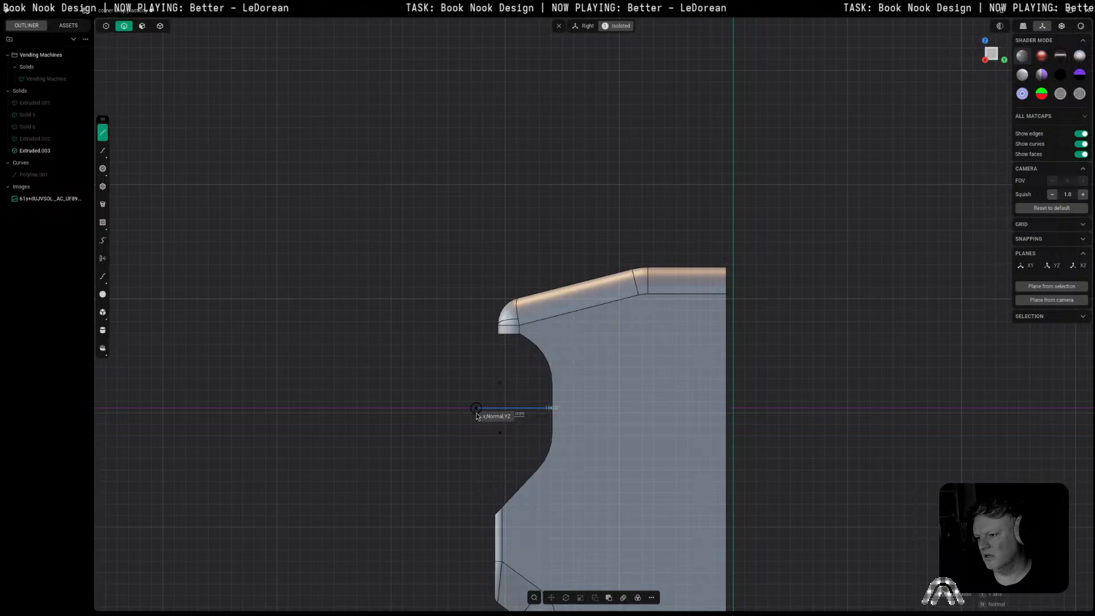
pyautogui.click(476, 408)
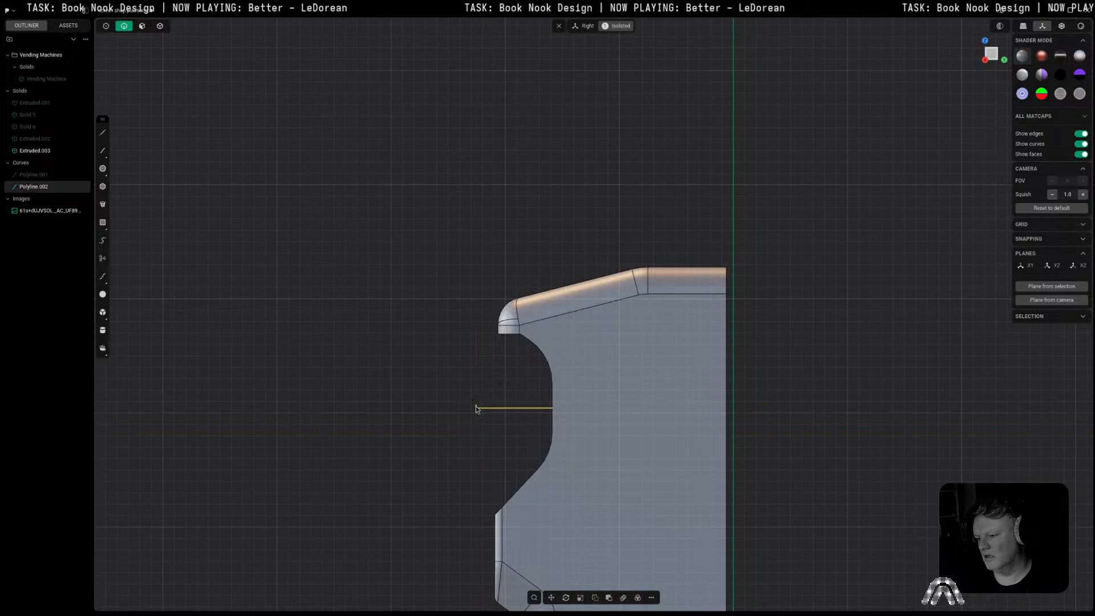
pyautogui.press('Escape')
# Step: Draw a short diagonal line from the lower front corner of the top overhang into its lip
pyautogui.scroll(2, 483, 445)
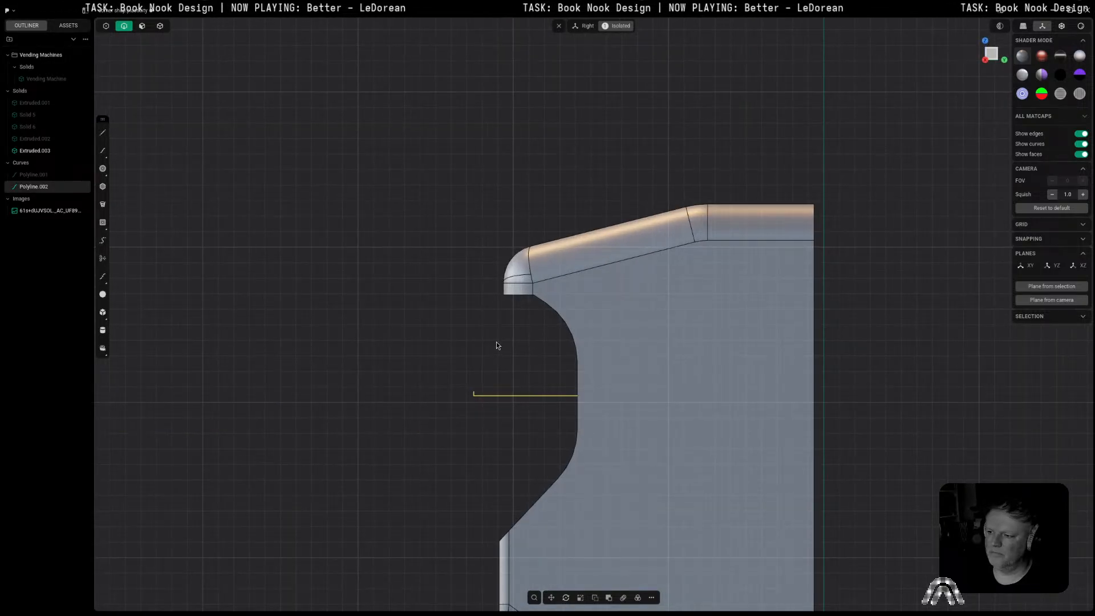
pyautogui.press('l')
pyautogui.click(504, 295)
pyautogui.click(520, 287)
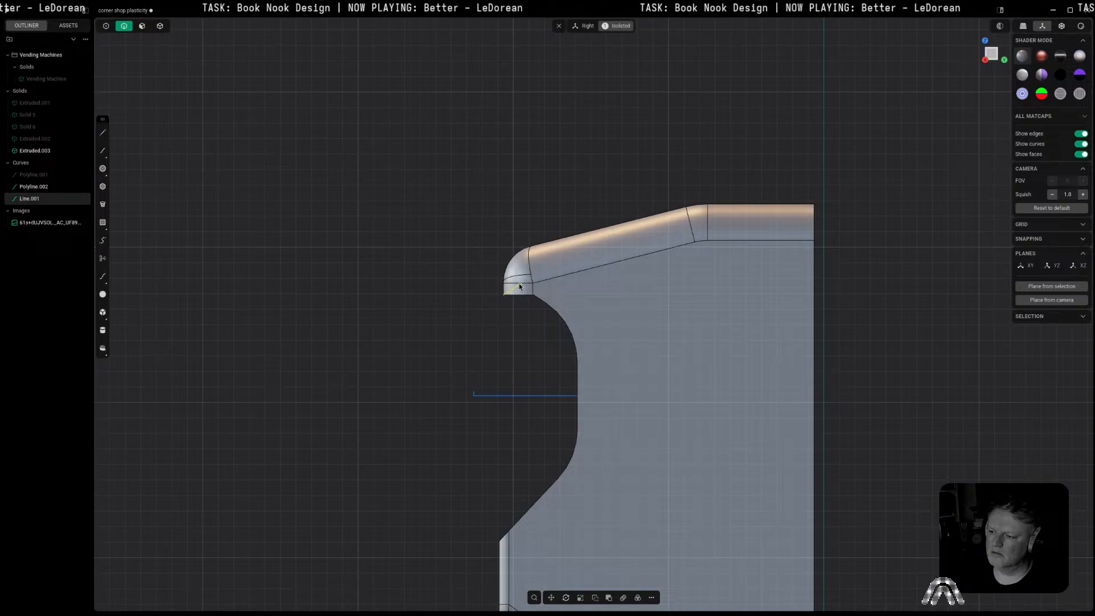
pyautogui.hotkey('shift', 'b')
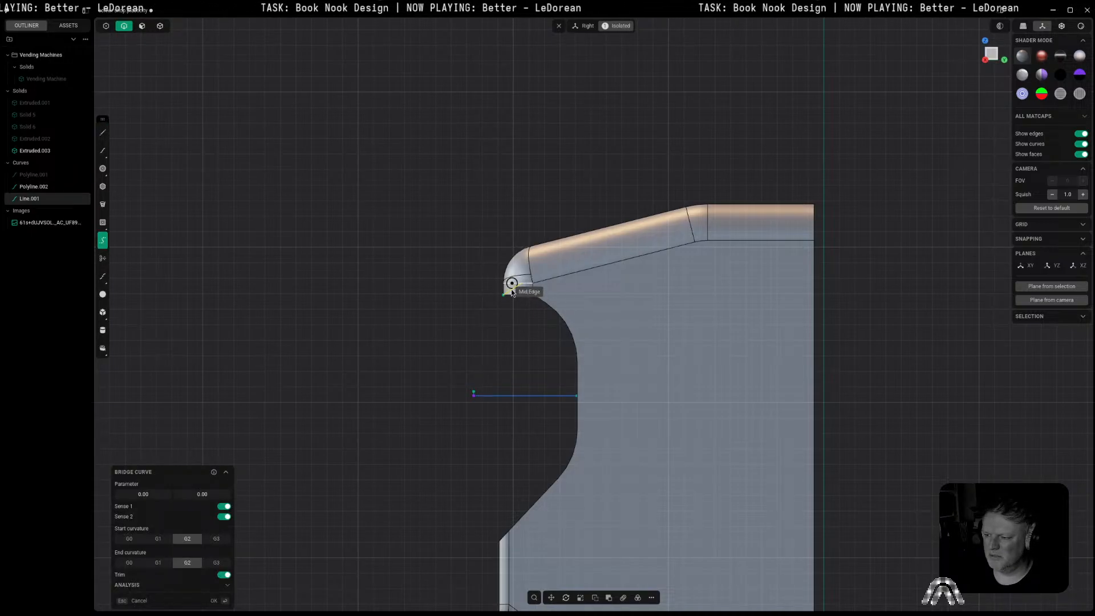
pyautogui.scroll(5, 510, 289)
pyautogui.press('Escape')
pyautogui.scroll(-4, 519, 324)
pyautogui.scroll(6, 519, 324)
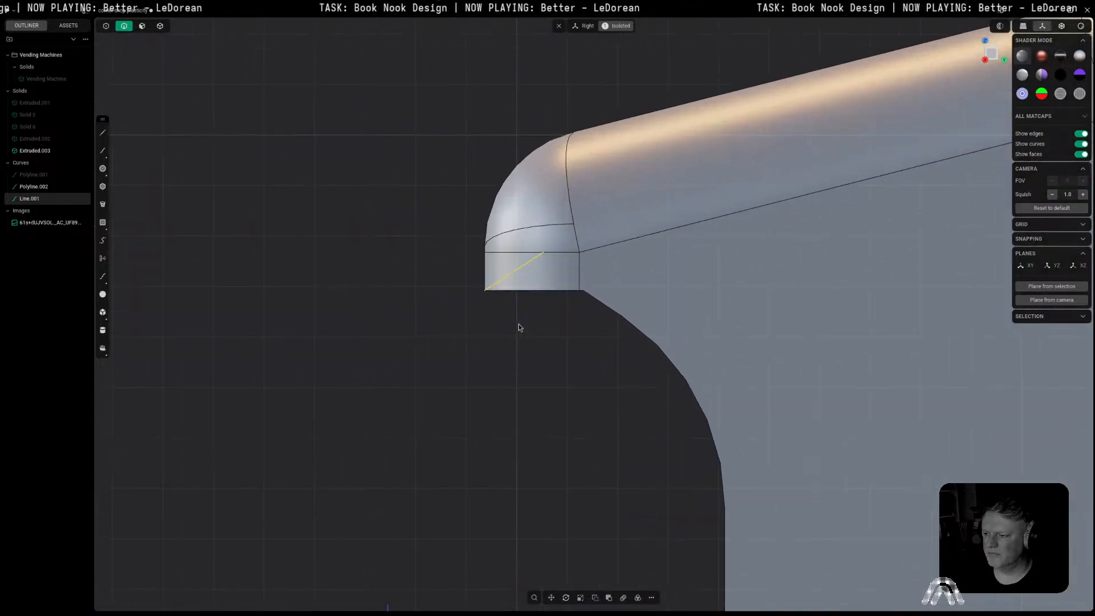
# Step: Hide the capsule machine body so only the two construction curves remain in view
pyautogui.click(519, 324)
pyautogui.scroll(-4, 519, 324)
pyautogui.scroll(4, 519, 324)
pyautogui.scroll(-8, 518, 324)
pyautogui.scroll(1, 519, 324)
pyautogui.click(601, 327)
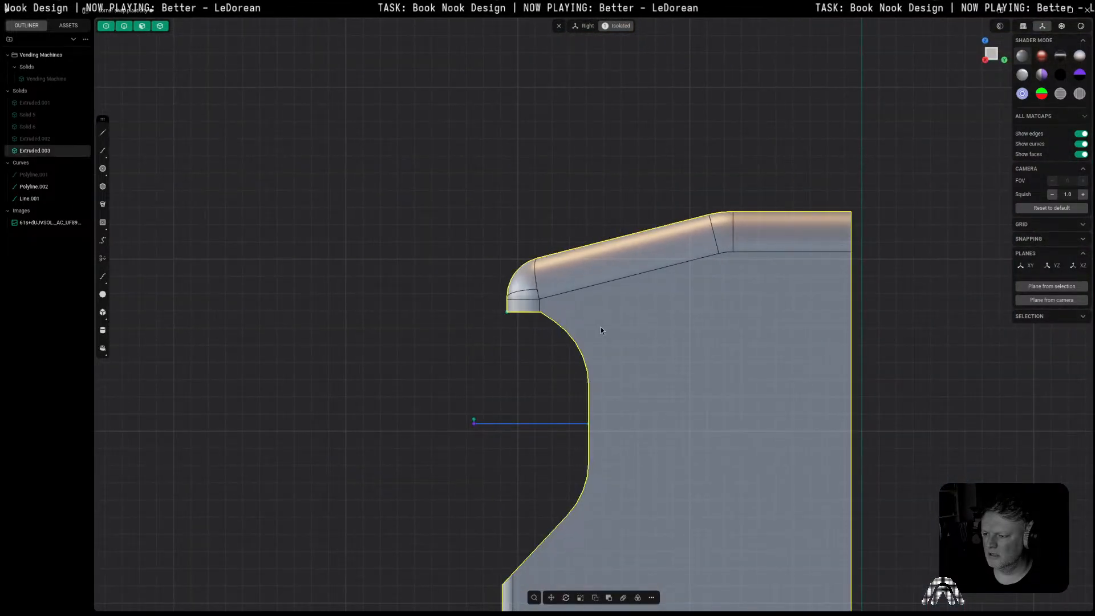
pyautogui.press('h')
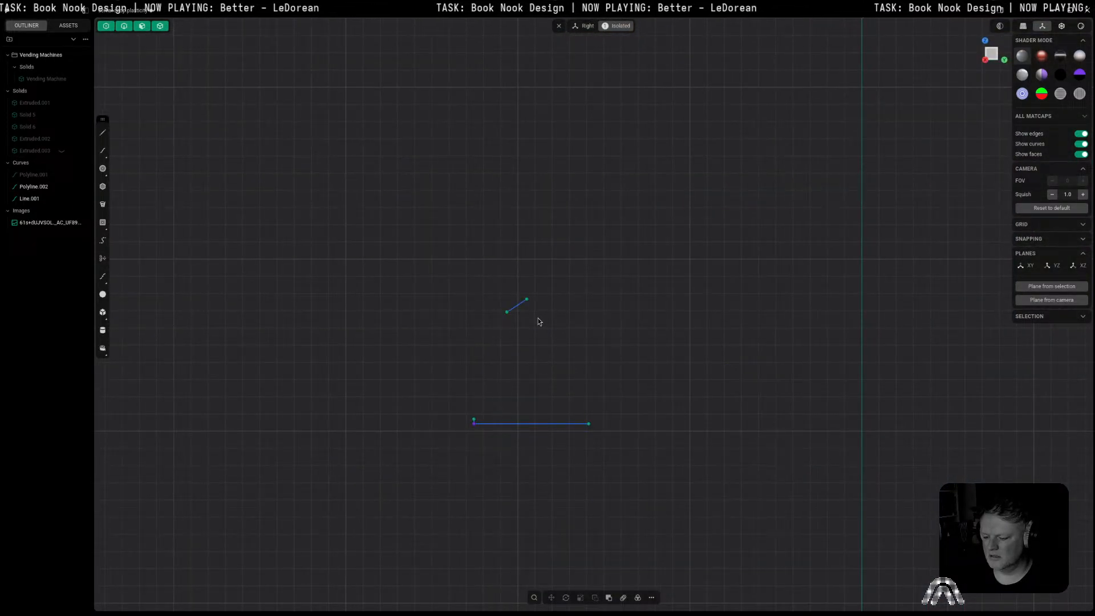
pyautogui.press('b')
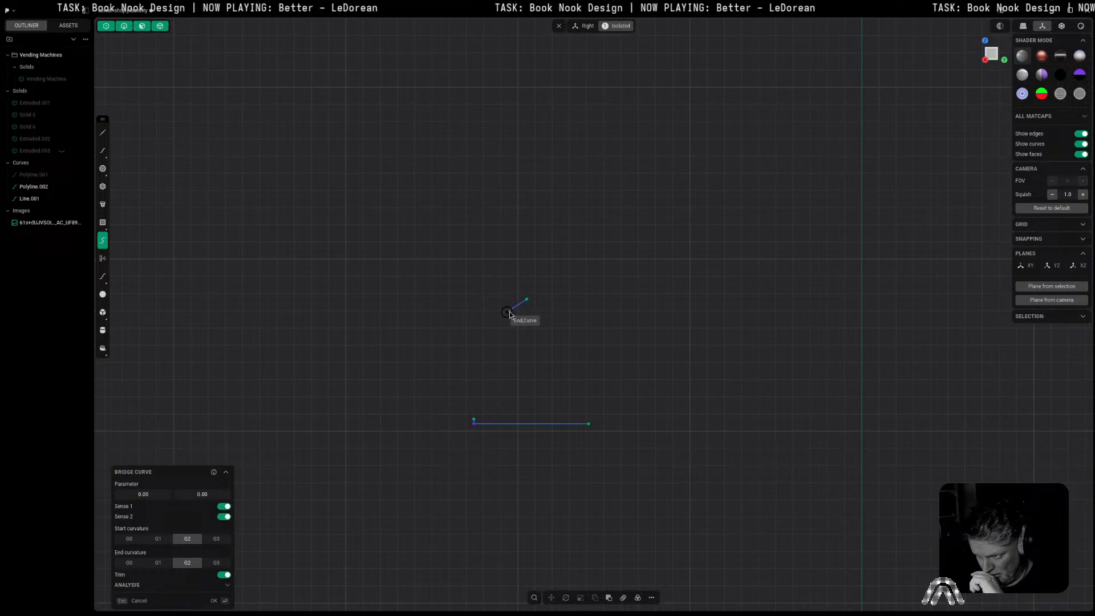
pyautogui.click(511, 312)
pyautogui.scroll(3, 485, 376)
pyautogui.click(490, 436)
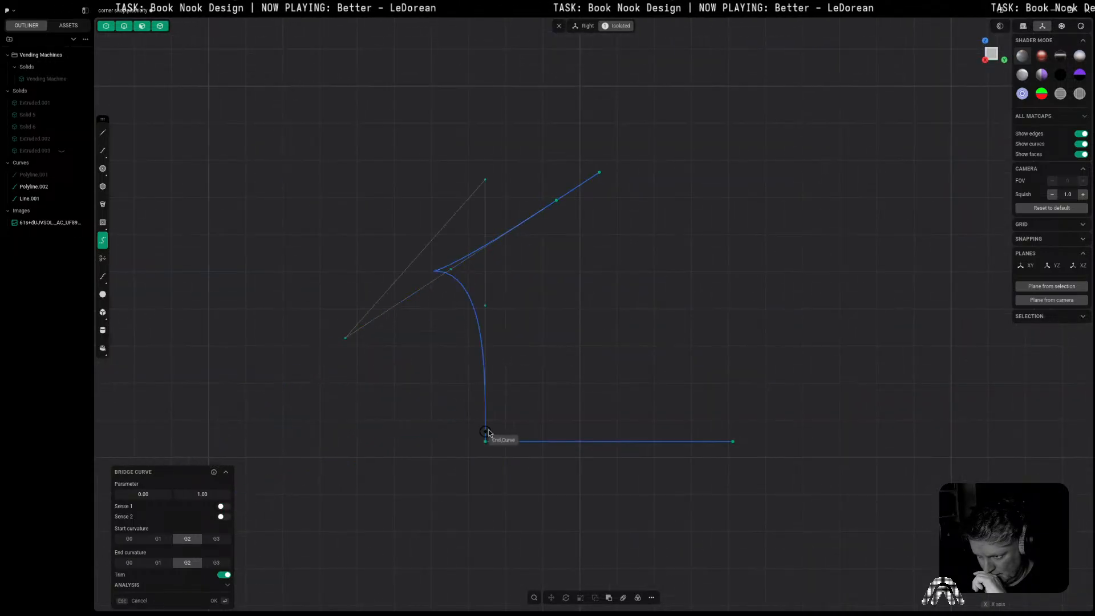
pyautogui.click(492, 435)
pyautogui.moveTo(493, 434); pyautogui.dragTo(621, 327, button='middle')
pyautogui.press('Escape')
# Step: Flatten the diagonal line and the L-shaped curve into one shared plane by scaling both to 0 along X
pyautogui.click(731, 199)
pyautogui.keyDown('shift'); pyautogui.click(495, 429); pyautogui.keyUp('shift')
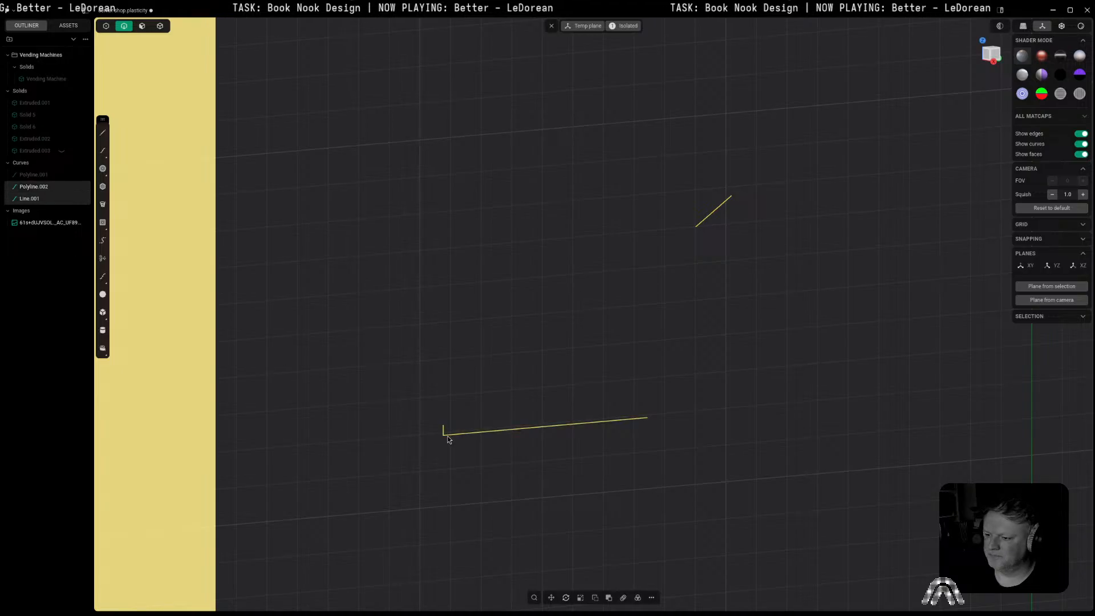
pyautogui.scroll(-4, 722, 352)
pyautogui.write('s')
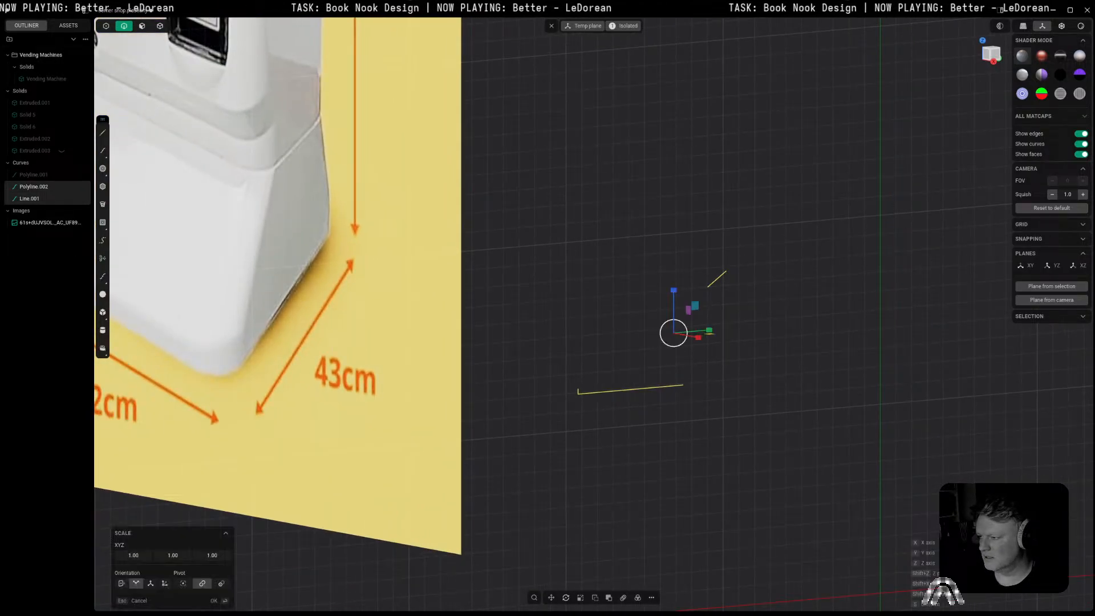
pyautogui.write('0')
pyautogui.press('Return')
pyautogui.press('Return')
# Step: Try to bridge the diagonal line's lower end to the short upright segment, switching the bridge continuity from G2 to G1
pyautogui.click(717, 324)
pyautogui.scroll(6, 678, 293)
pyautogui.hotkey('shift', 'a')
pyautogui.press('Escape')
pyautogui.hotkey('shift', 'b')
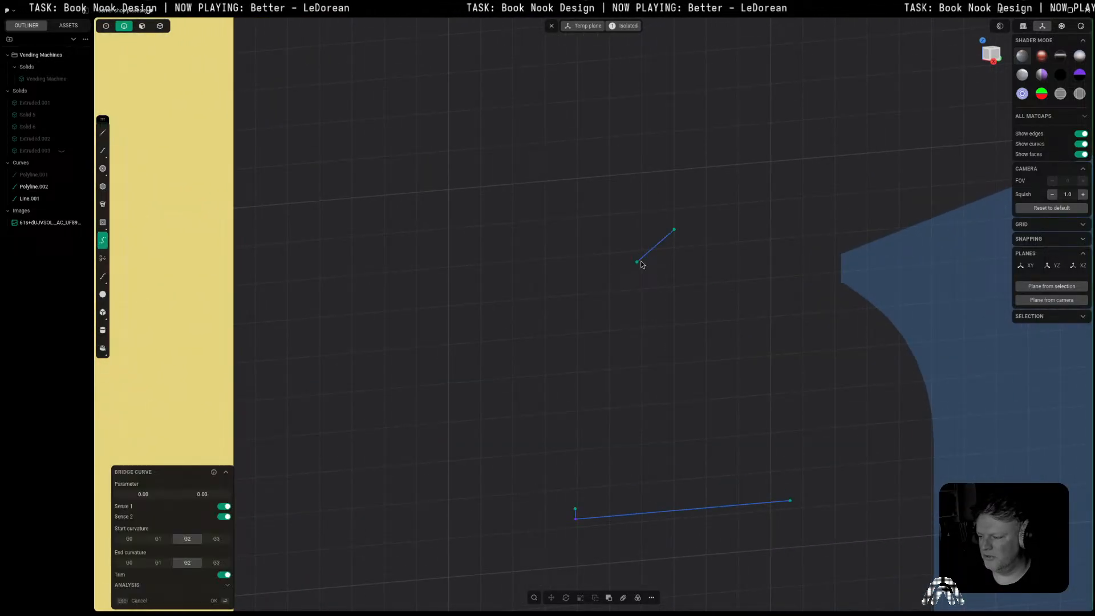
pyautogui.click(637, 262)
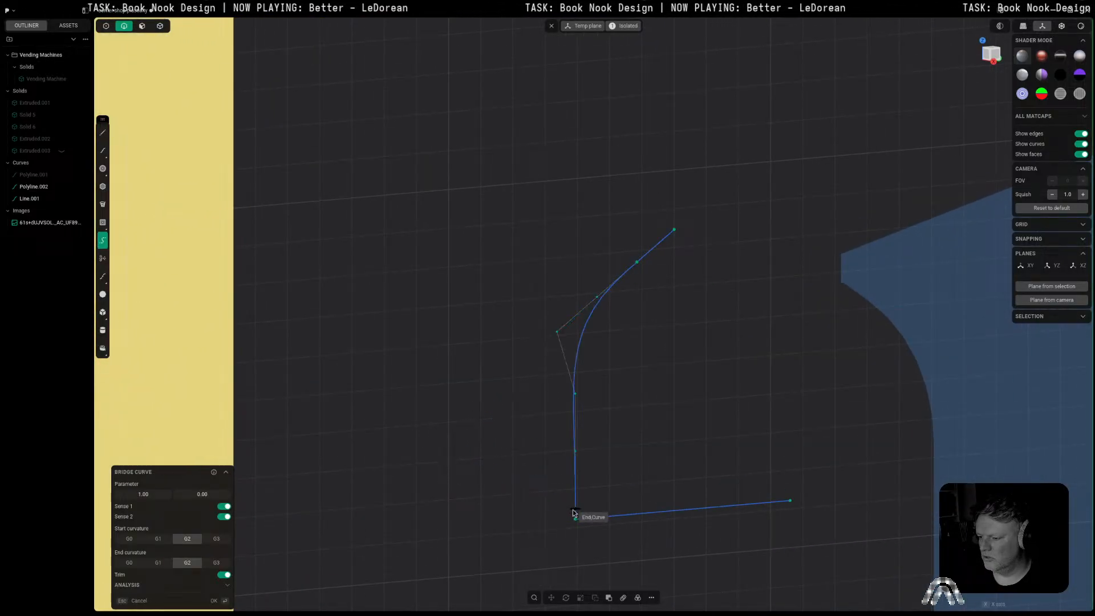
pyautogui.click(575, 518)
pyautogui.click(992, 54)
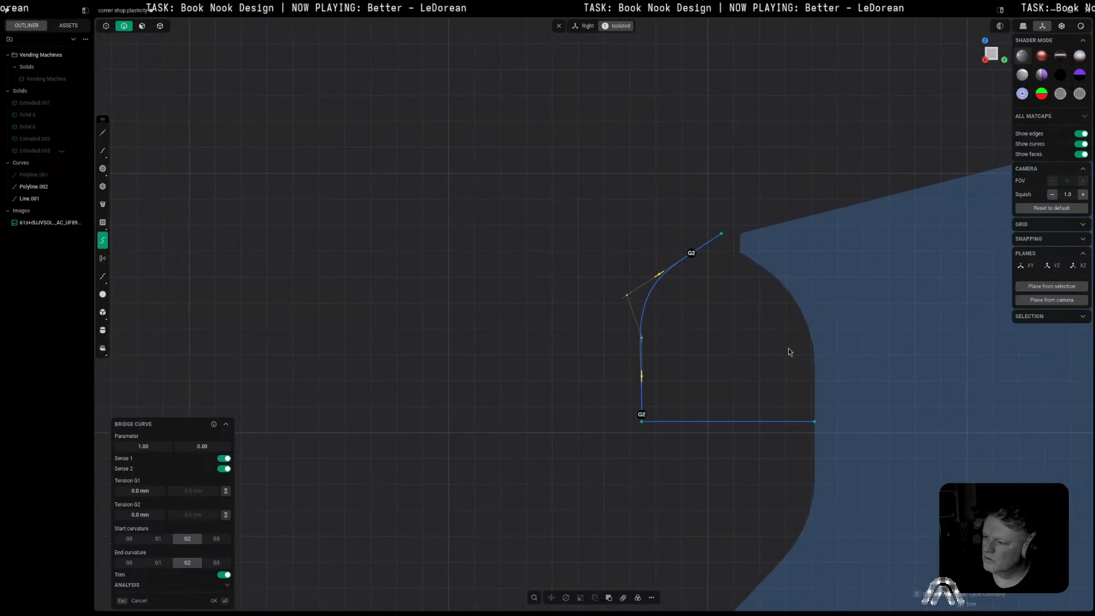
pyautogui.press('d')
pyautogui.press('d')
pyautogui.press('d')
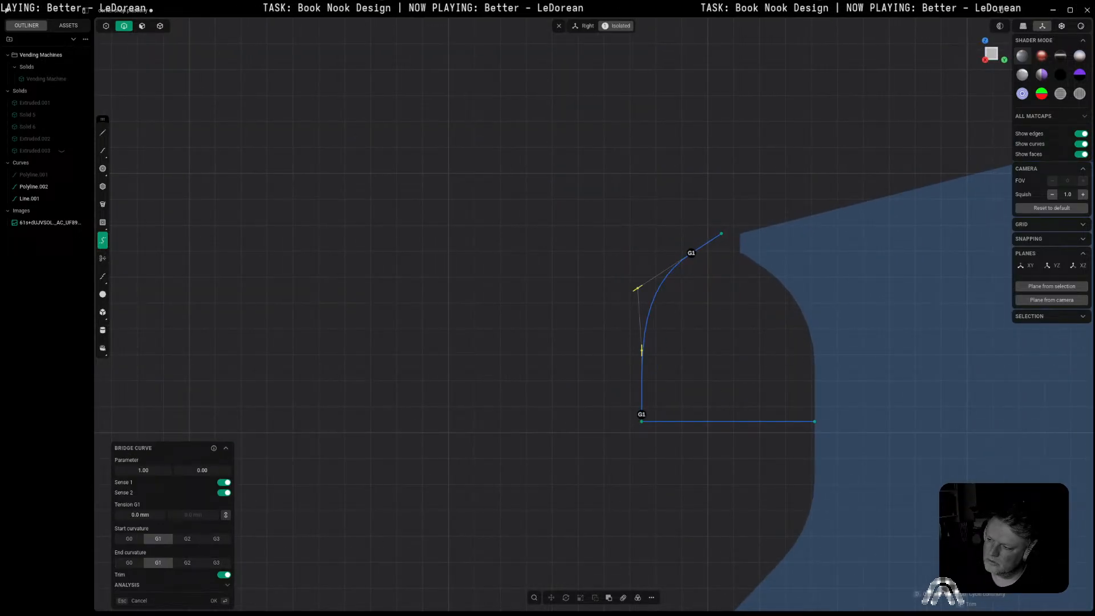
pyautogui.press('Escape')
# Step: Leave isolation and unhide the capsule machine body beside the reference image
pyautogui.scroll(-2, 708, 319)
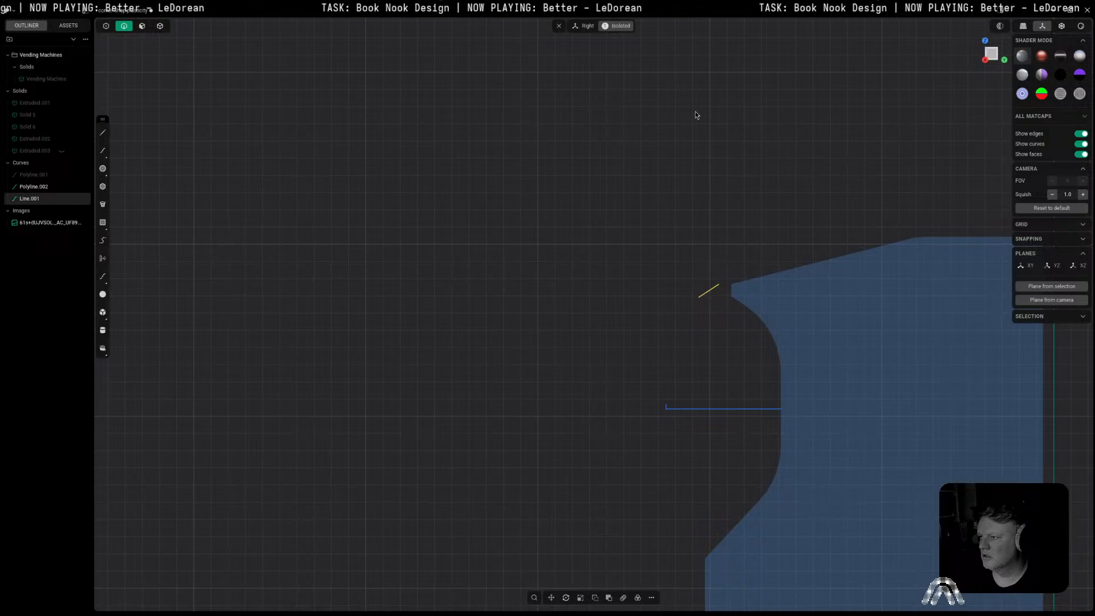
pyautogui.click(607, 27)
pyautogui.click(782, 321)
pyautogui.moveTo(516, 302); pyautogui.dragTo(616, 328, button='middle')
pyautogui.scroll(-5, 845, 354)
pyautogui.scroll(-5, 844, 356)
pyautogui.keyDown('shift'); pyautogui.moveTo(845, 355); pyautogui.dragTo(633, 442, button='middle'); pyautogui.keyUp('shift')
pyautogui.moveTo(633, 442); pyautogui.dragTo(709, 447, button='middle')
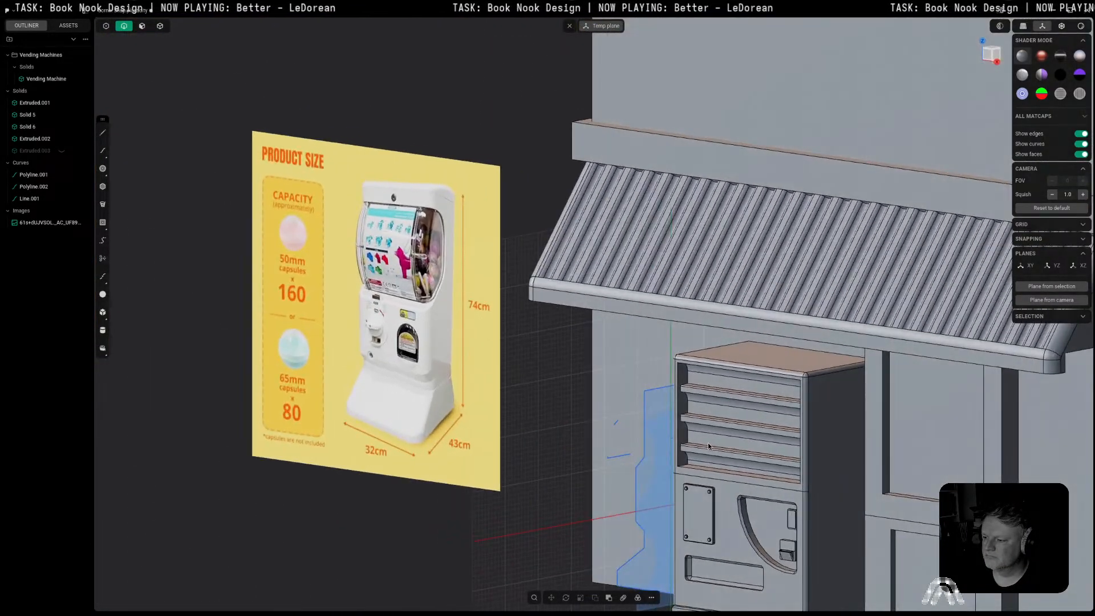
pyautogui.click(61, 152)
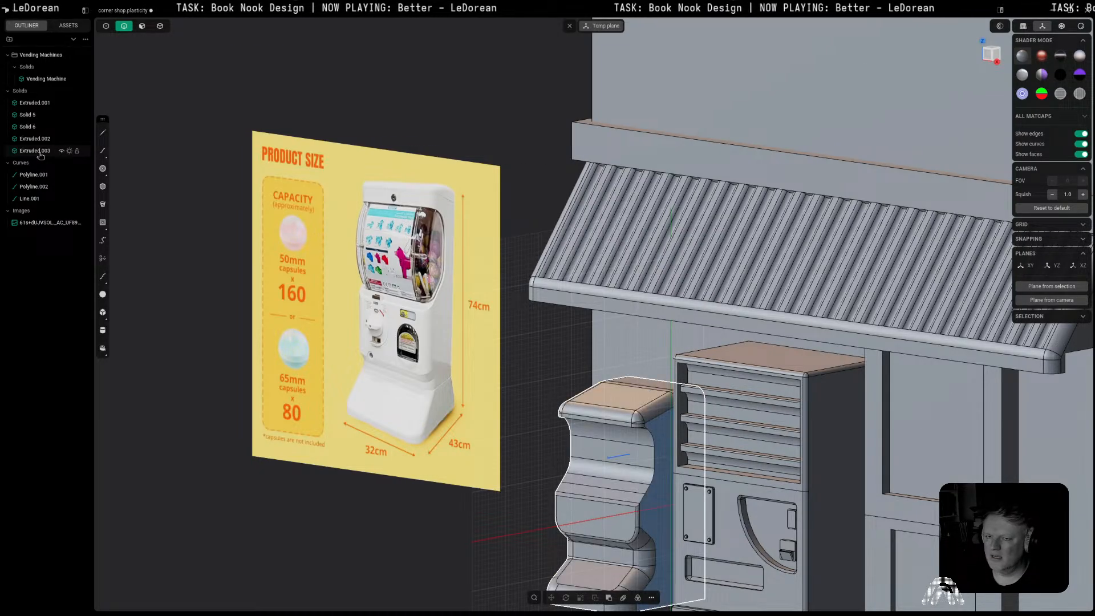
pyautogui.click(39, 152)
pyautogui.press('Delete')
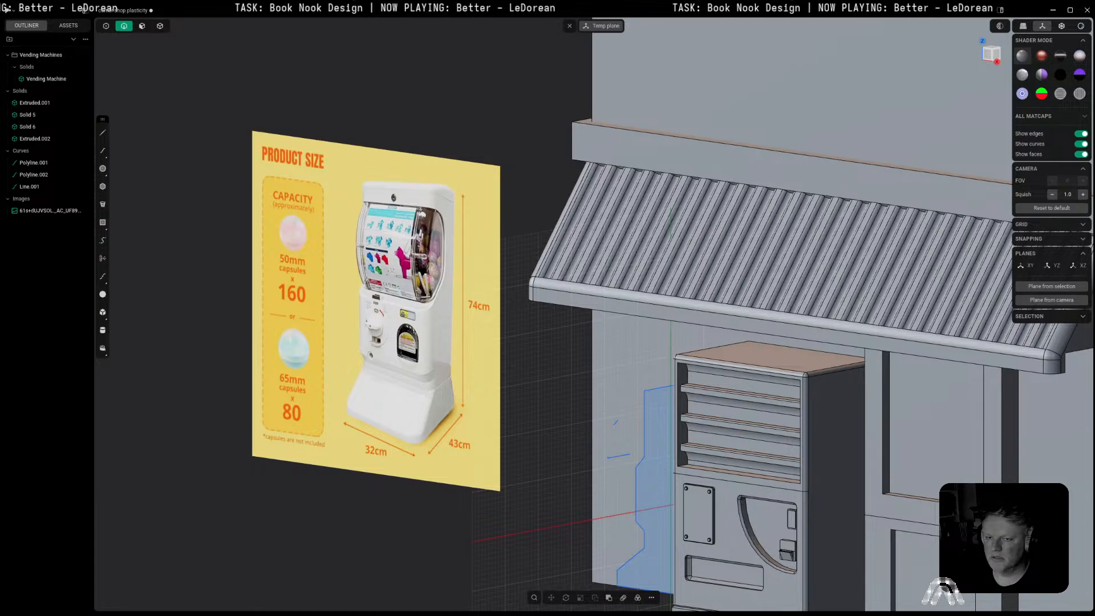
pyautogui.hotkey('ctrl', 'z')
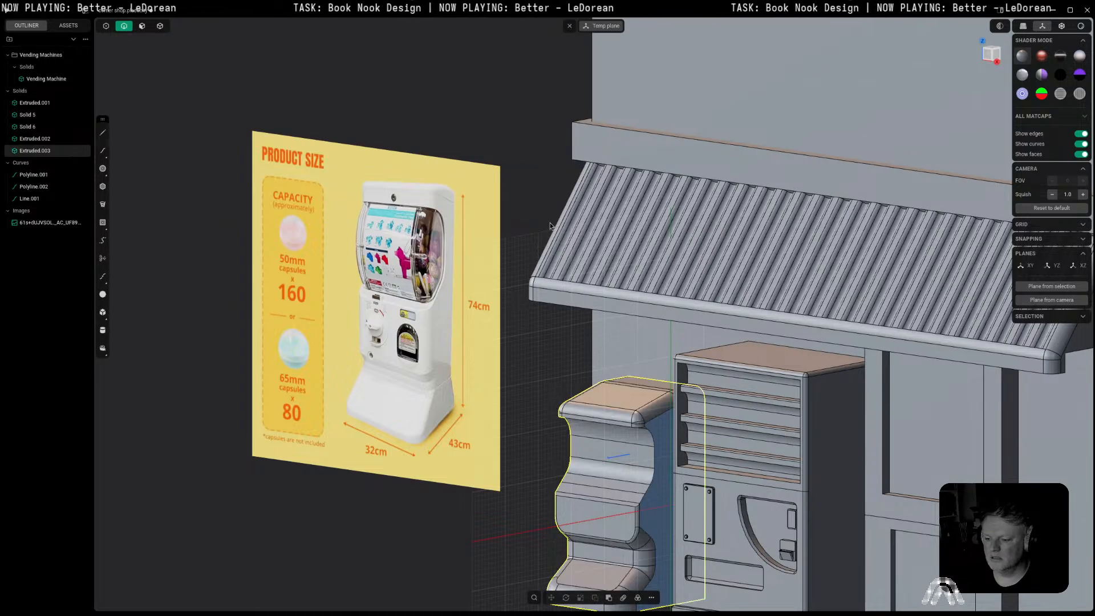
# Step: Isolate the capsule machine body and, in the right side view, draw a circle about 19 mm in diameter centred on the recess's back edge
pyautogui.press('/')
pyautogui.press('KP_3')
pyautogui.click(607, 270)
pyautogui.click(108, 170)
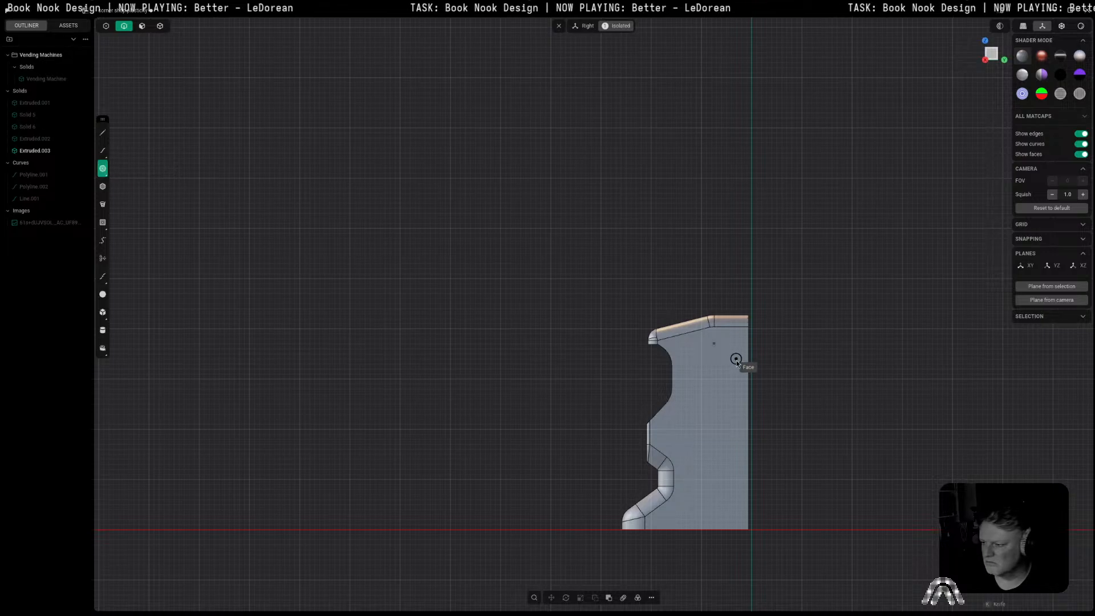
pyautogui.click(672, 377)
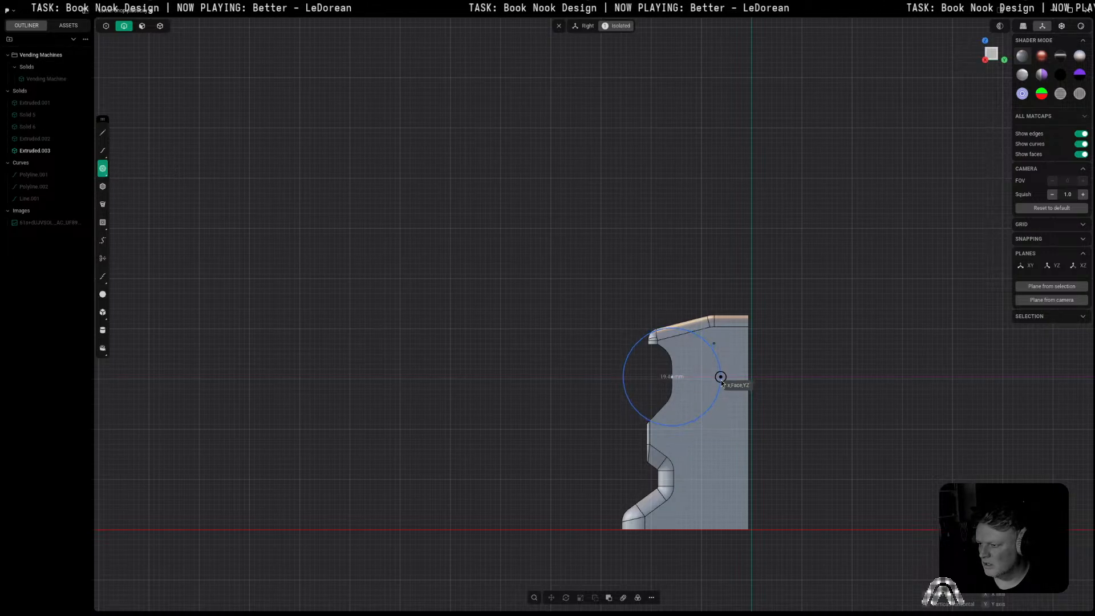
pyautogui.click(721, 377)
# Step: Narrow the circle along Y into an upright ellipse and shift it slightly back and down within the recess
pyautogui.press('s')
pyautogui.press('y')
pyautogui.click(857, 389)
pyautogui.press('g')
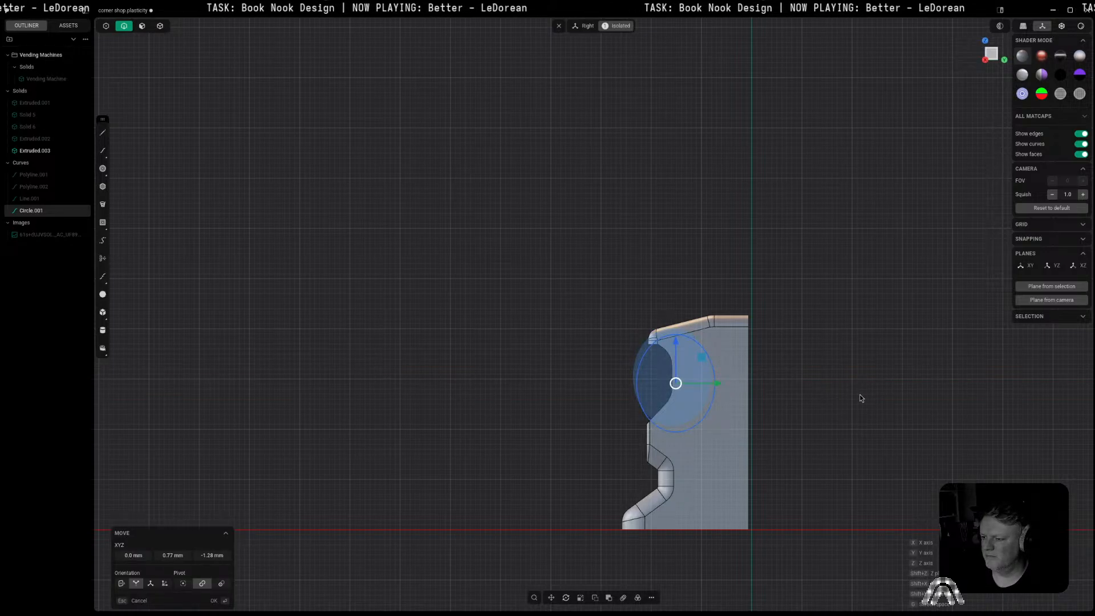
pyautogui.click(861, 394)
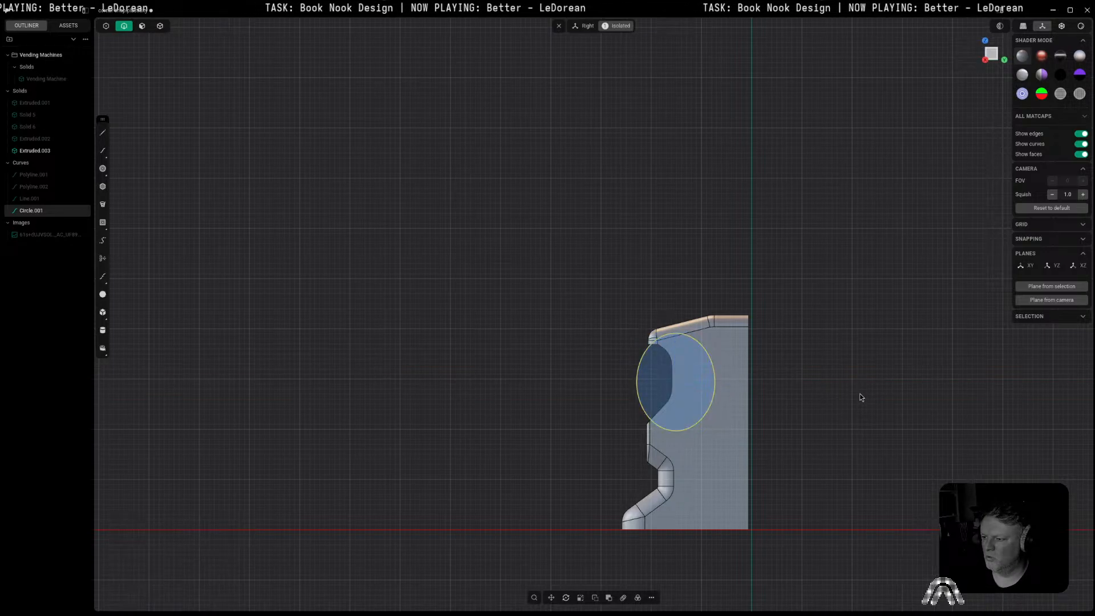
pyautogui.click(861, 393)
pyautogui.moveTo(860, 393); pyautogui.dragTo(926, 417, button='middle')
pyautogui.scroll(3, 803, 426)
pyautogui.scroll(-2, 803, 423)
pyautogui.press('3')
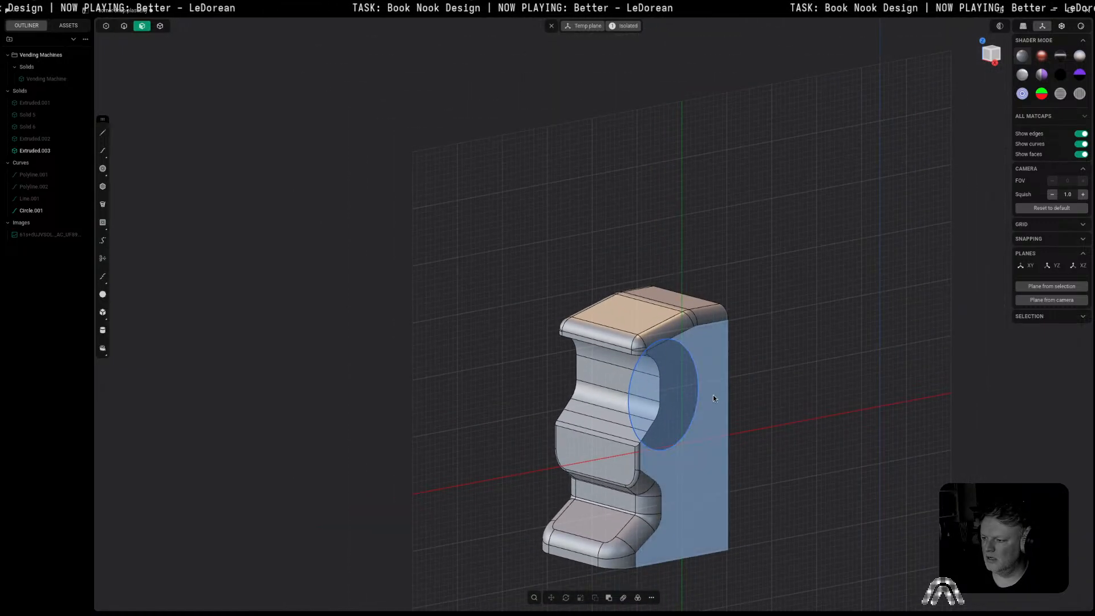
pyautogui.click(636, 395)
pyautogui.press('e')
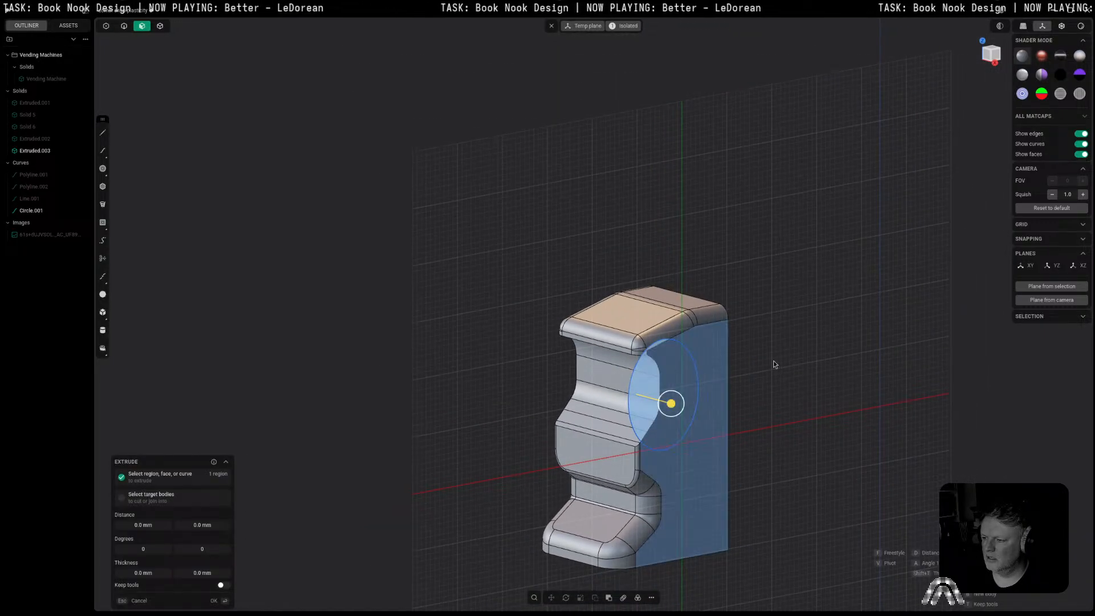
pyautogui.press('Escape')
# Step: Move the ellipse about 1.2 mm inward from the machine's side along X
pyautogui.press('2')
pyautogui.click(631, 402)
pyautogui.press('g')
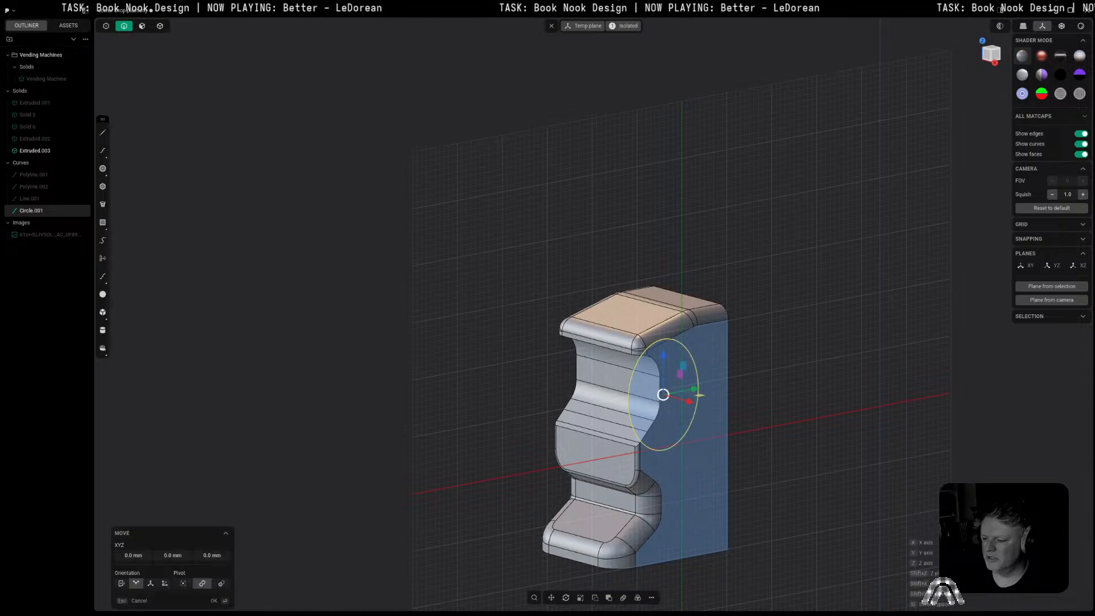
pyautogui.press('x')
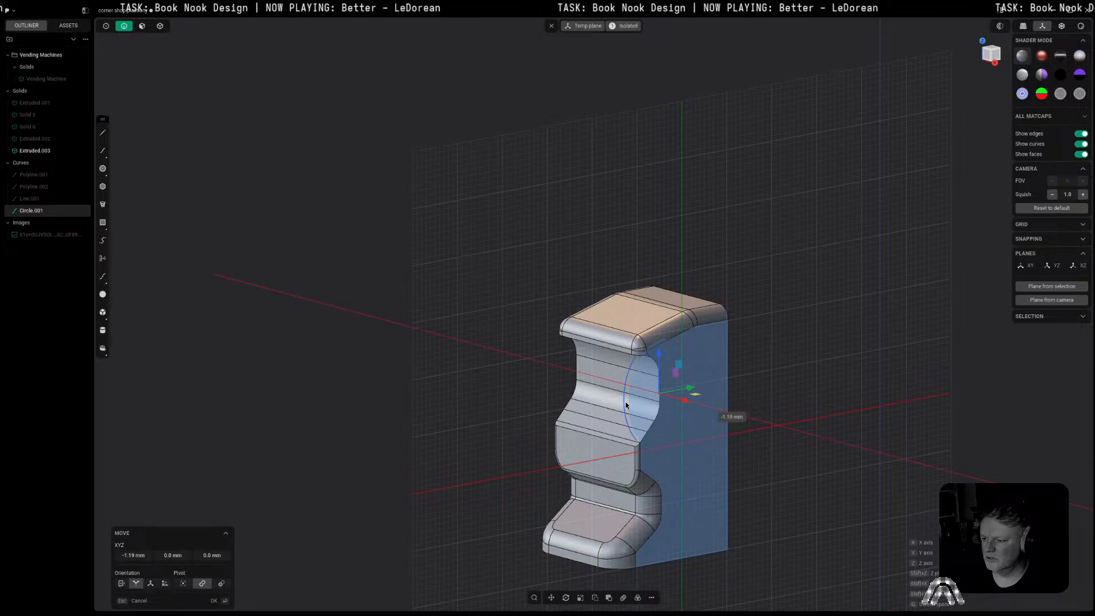
pyautogui.click(626, 405)
pyautogui.click(795, 399)
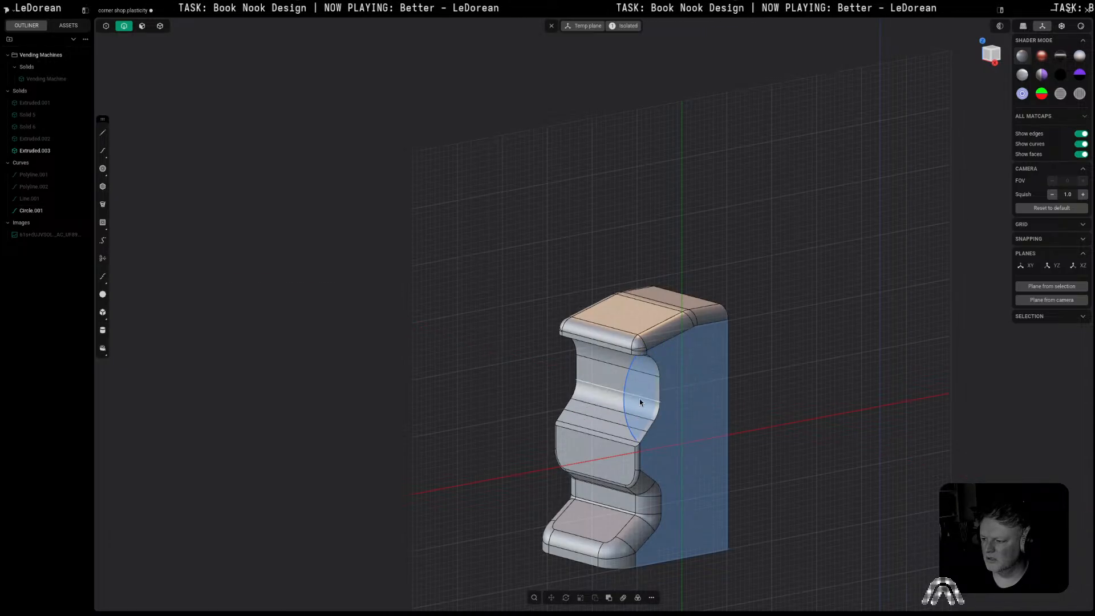
pyautogui.click(639, 403)
pyautogui.press('e')
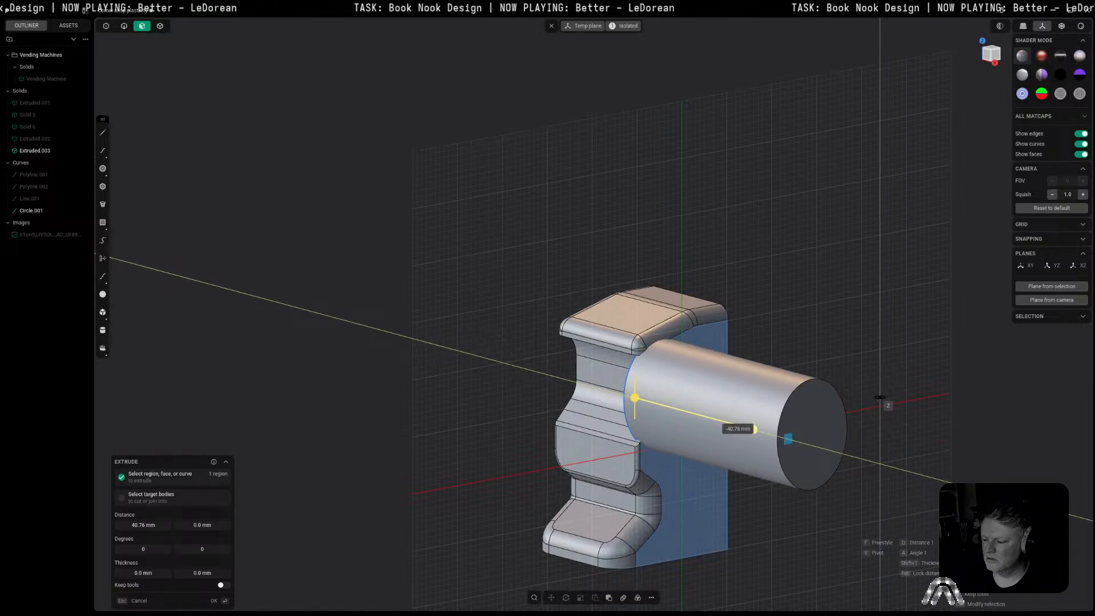
pyautogui.press('Escape')
pyautogui.scroll(-3, 783, 317)
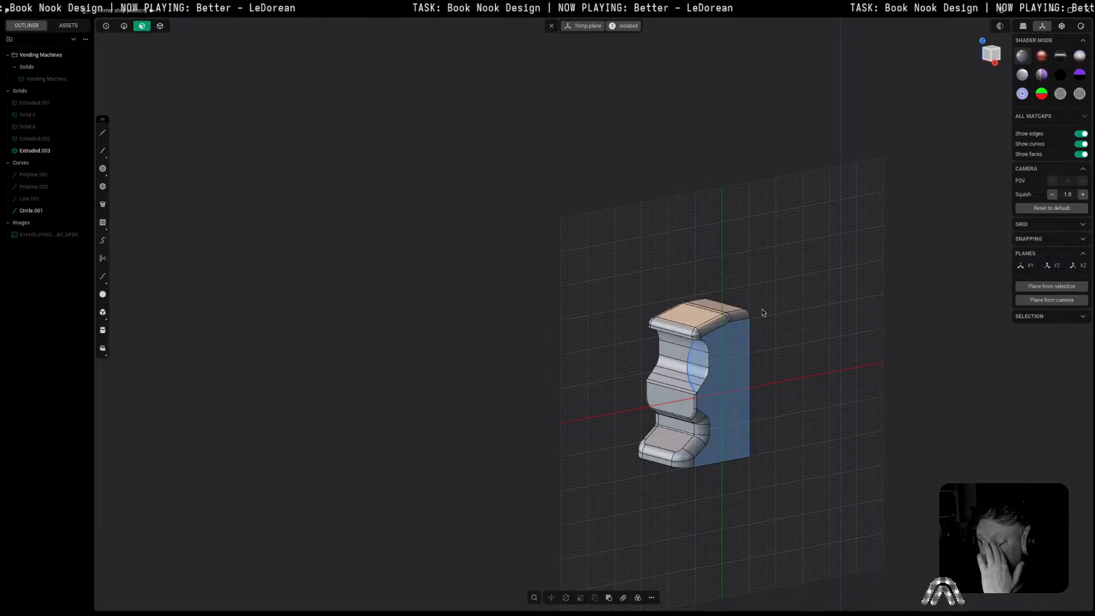
# Step: Extrude the ellipse region inward to the middle of the machine's width as a new window body
pyautogui.click(714, 309)
pyautogui.press('space')
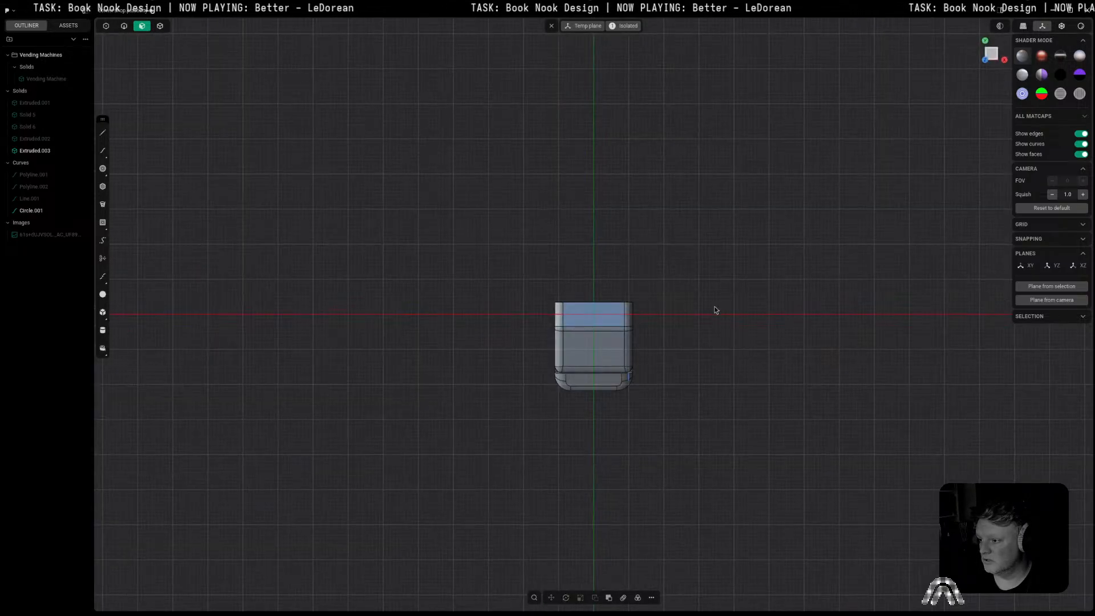
pyautogui.moveTo(687, 351); pyautogui.dragTo(638, 364, button='middle')
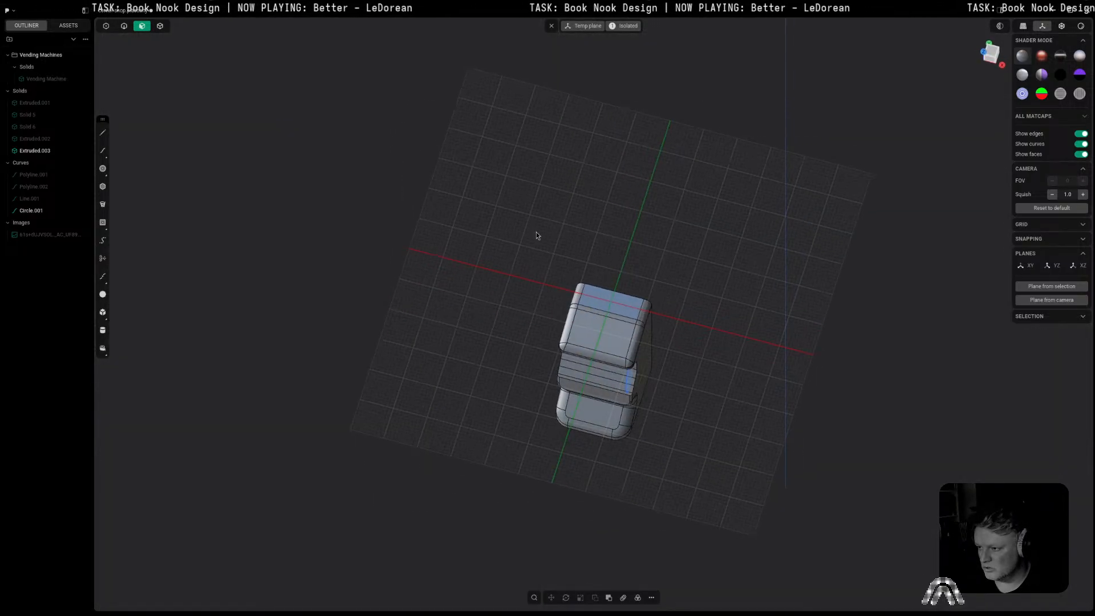
pyautogui.press('x')
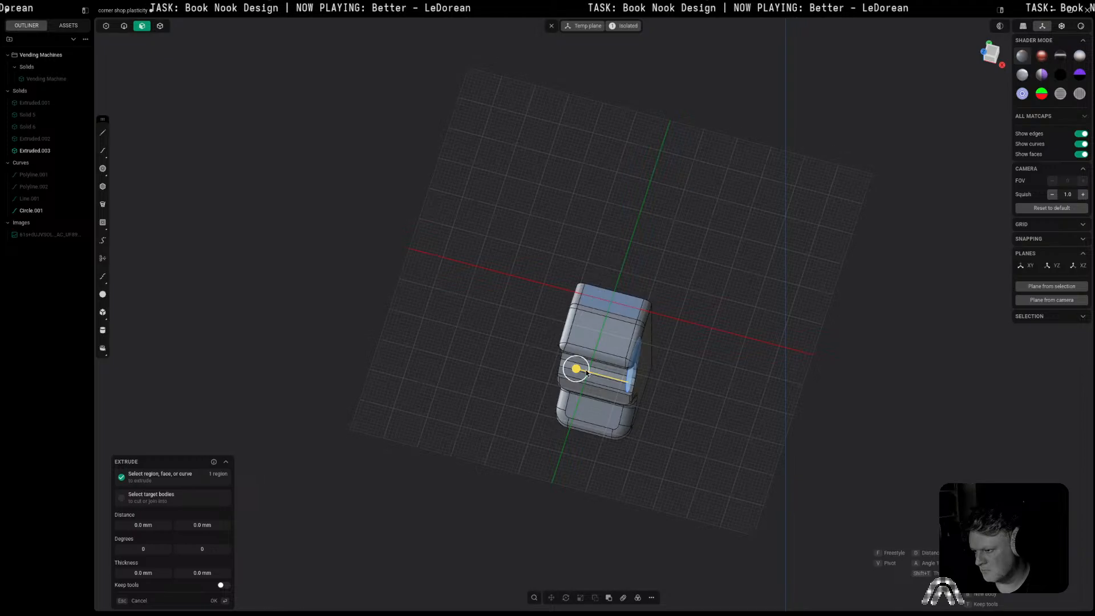
pyautogui.moveTo(576, 372); pyautogui.dragTo(610, 303)
pyautogui.rightClick(682, 281)
# Step: Mirror the extruded window half across the machine's centre along X and union the two halves
pyautogui.scroll(4, 683, 280)
pyautogui.moveTo(683, 281); pyautogui.dragTo(638, 326, button='middle')
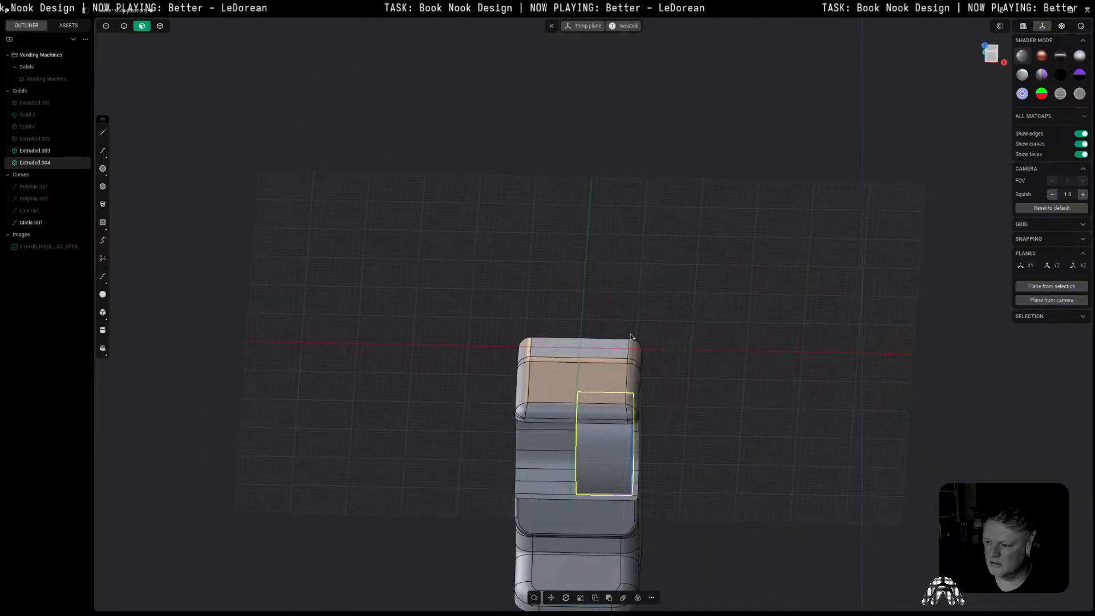
pyautogui.hotkey('alt', 'x')
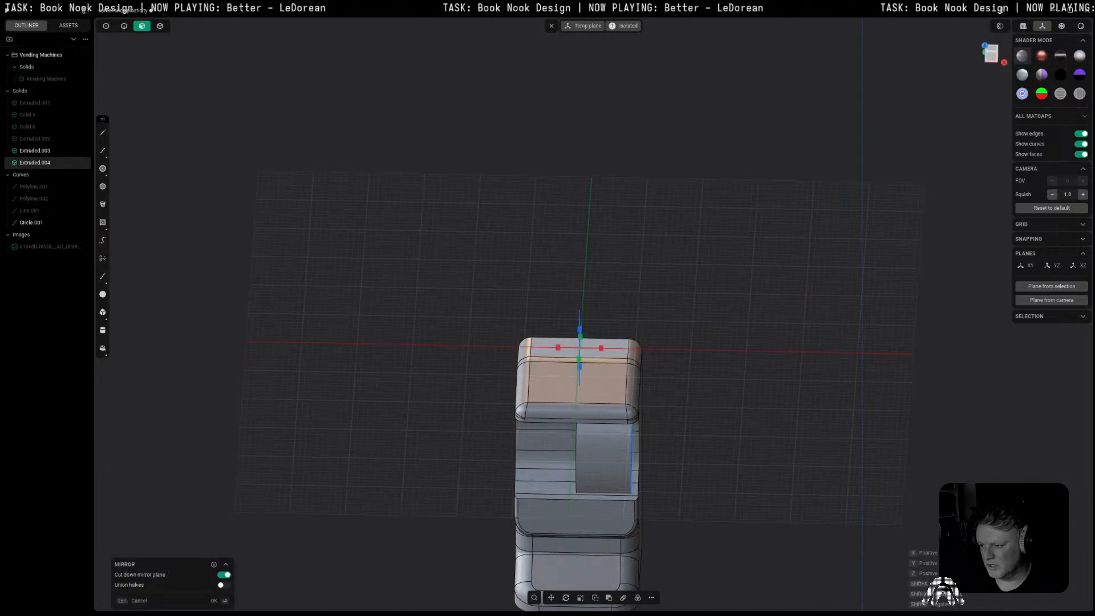
pyautogui.click(600, 349)
pyautogui.rightClick(726, 319)
pyautogui.press('q')
pyautogui.press('q')
pyautogui.press('Return')
pyautogui.moveTo(727, 373); pyautogui.dragTo(563, 308, button='middle')
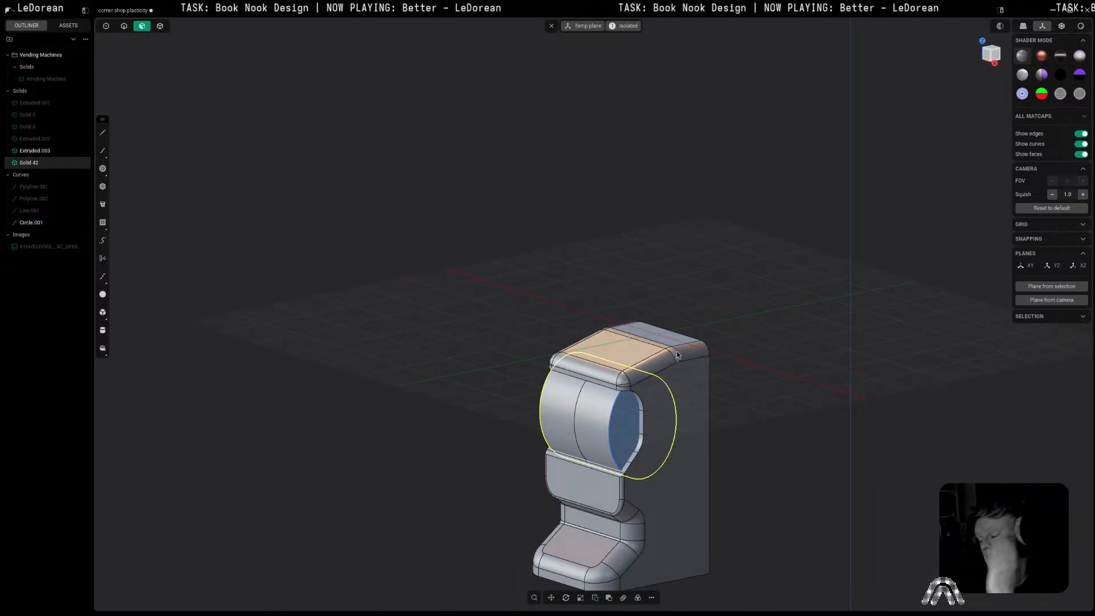
# Step: Delete the ellipse construction curve at the side of the window body
pyautogui.moveTo(665, 444); pyautogui.dragTo(608, 427, button='middle')
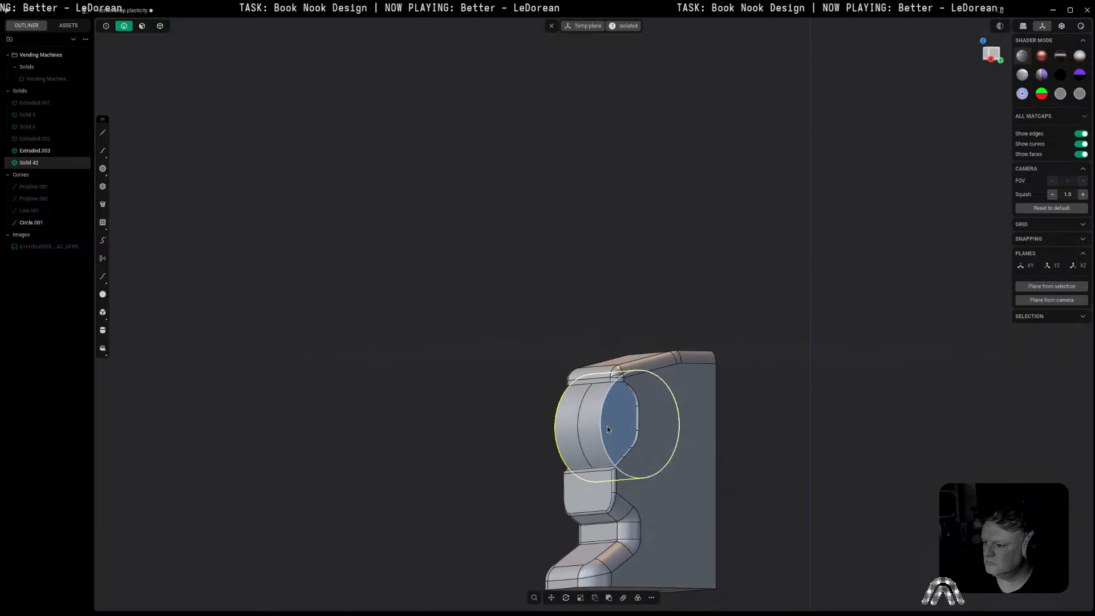
pyautogui.click(605, 425)
pyautogui.press('x')
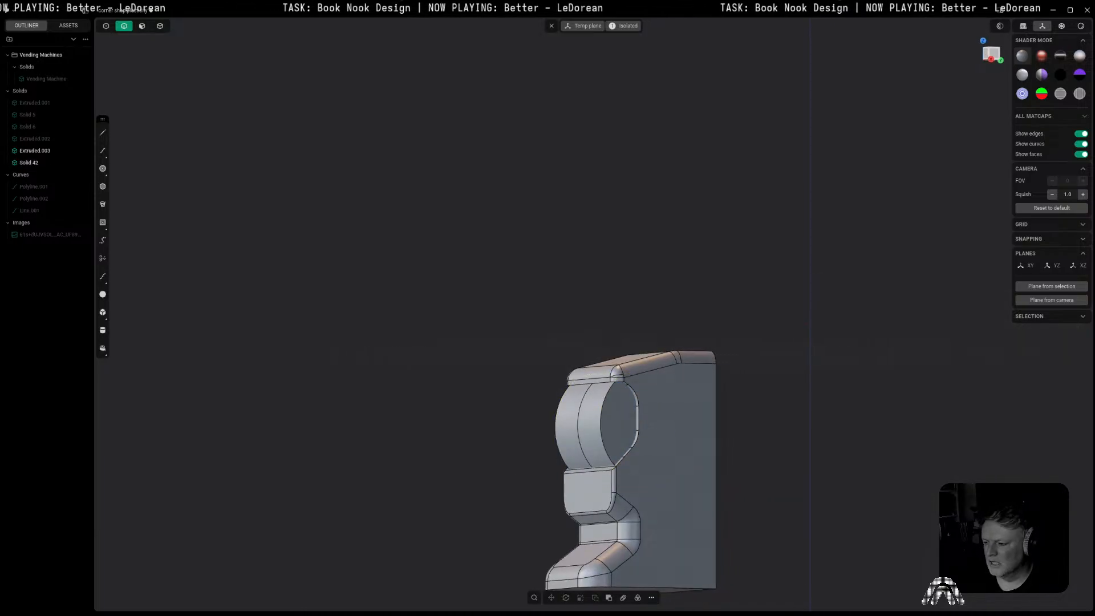
# Step: Fillet the curved outer edge on one side of the window body
pyautogui.click(603, 424)
pyautogui.press('b')
pyautogui.click(594, 423)
# Step: Try to mirror the filleted window body across the machine's centre along X and combine the two halves
pyautogui.moveTo(595, 424); pyautogui.dragTo(707, 437, button='middle')
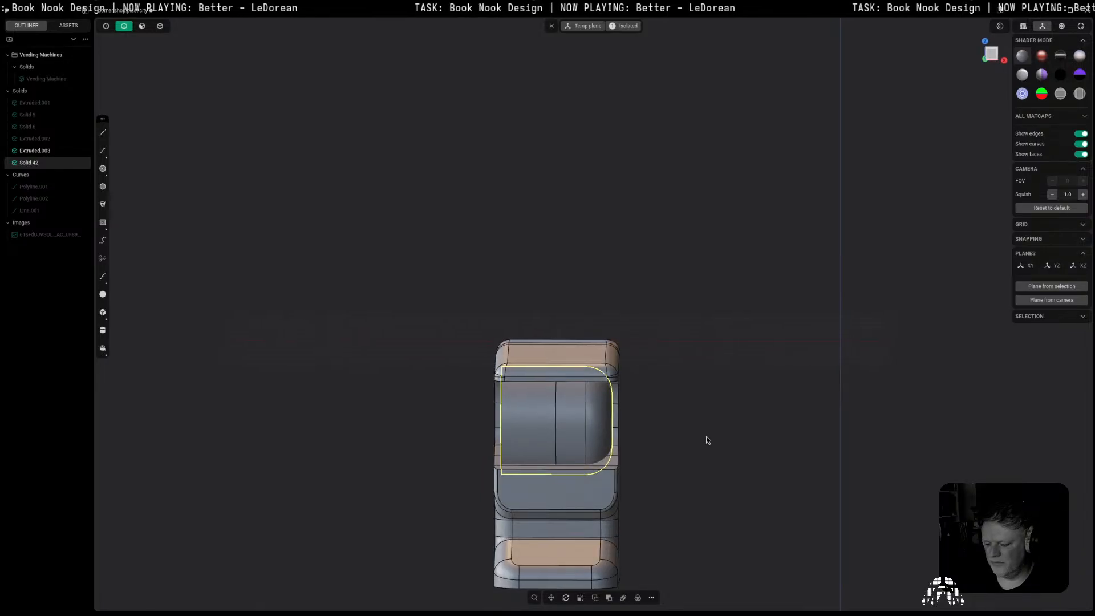
pyautogui.hotkey('alt', 'x')
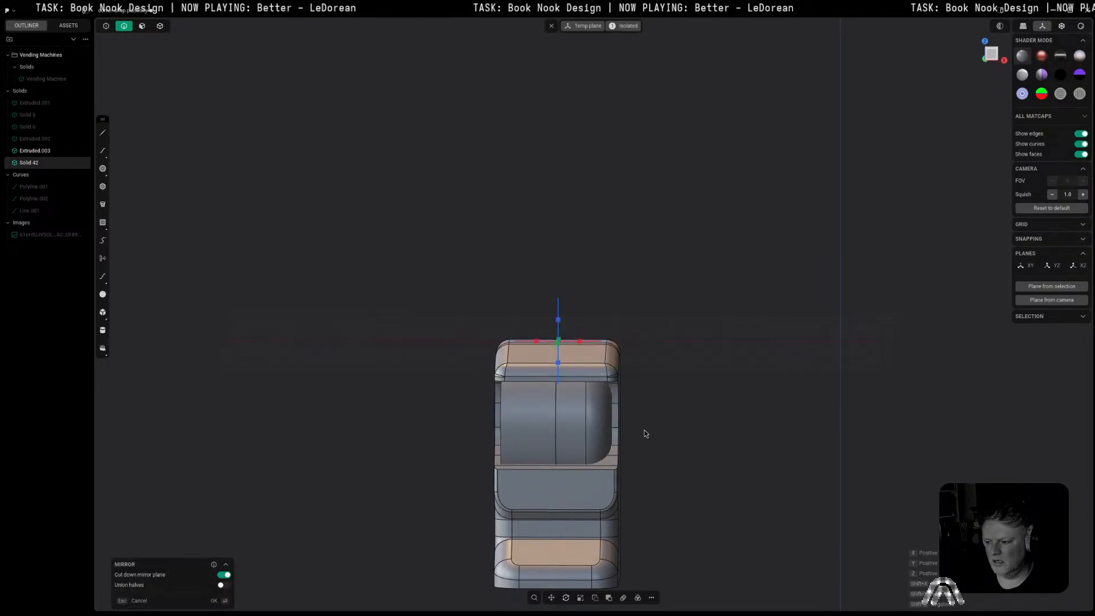
pyautogui.press('Return')
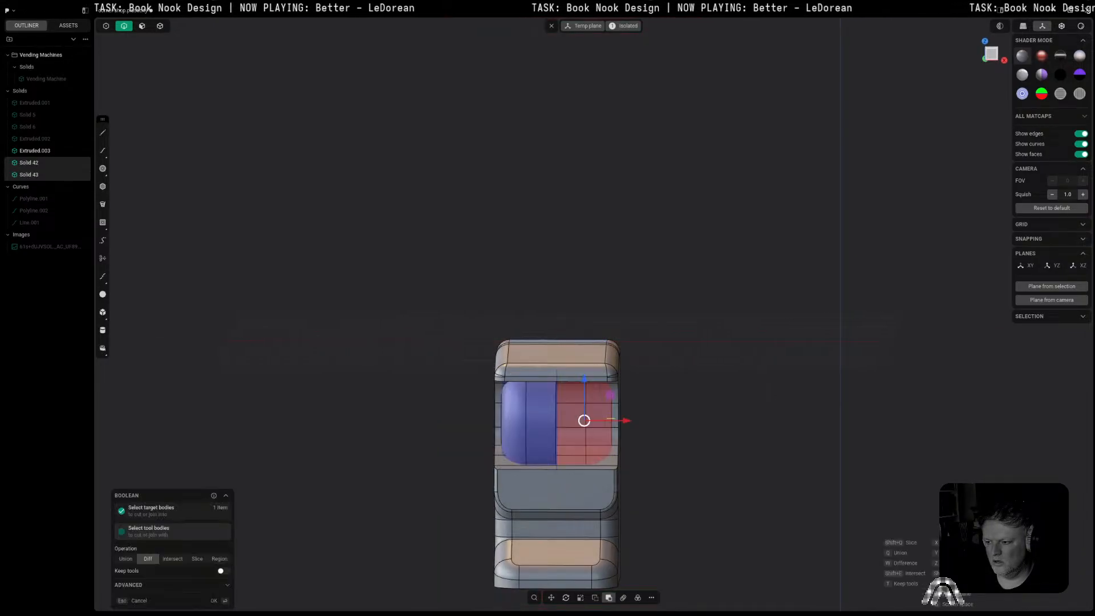
pyautogui.moveTo(761, 375); pyautogui.dragTo(754, 421, button='middle')
pyautogui.scroll(5, 716, 396)
pyautogui.click(748, 419)
pyautogui.hotkey('ctrl', 'z')
pyautogui.hotkey('ctrl', 'z')
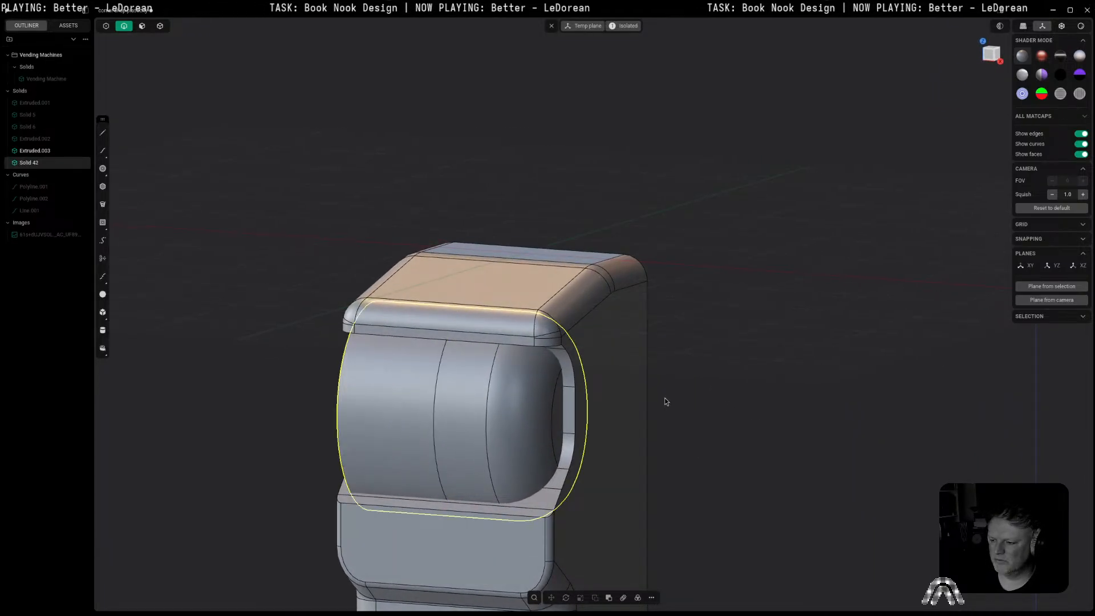
# Step: Undo the window body's side fillet and round the same curved outer edge again with a smaller radius
pyautogui.hotkey('ctrl', 'z')
pyautogui.moveTo(528, 432)
pyautogui.mouseDown()
pyautogui.moveTo(519, 429)
pyautogui.moveTo(534, 435)
pyautogui.mouseUp()
pyautogui.rightClick(806, 400)
# Step: Mirror the filleted half of the window body across the machine's centre along X and union both halves
pyautogui.hotkey('alt', 'x')
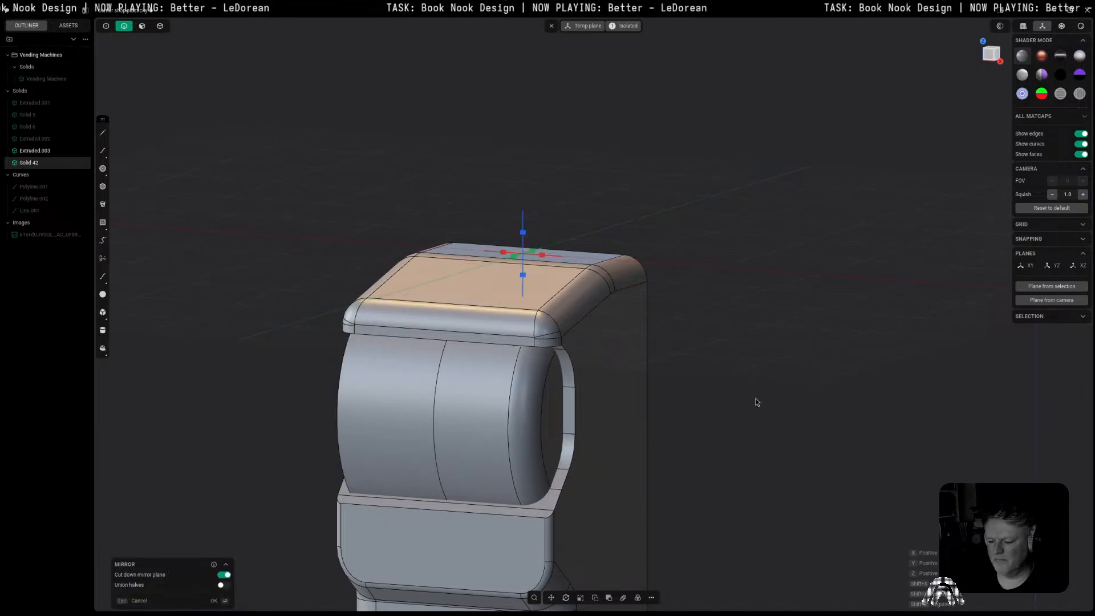
pyautogui.press('Return')
pyautogui.press('q')
pyautogui.press('q')
pyautogui.rightClick(846, 324)
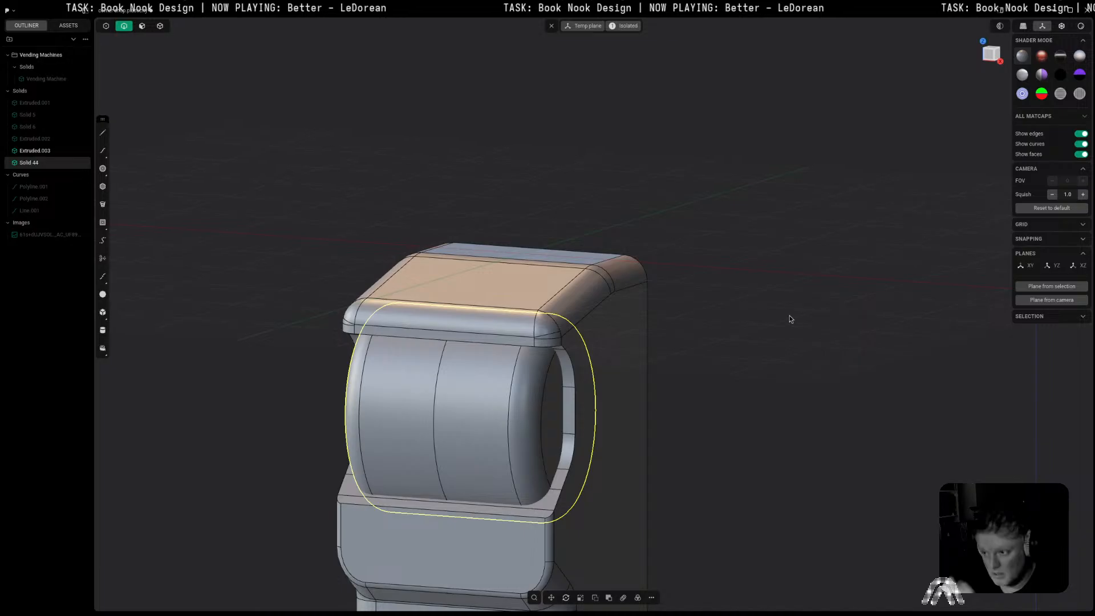
# Step: End the isolation to show the whole storefront and compare the capsule machine's front with the reference image
pyautogui.click(616, 26)
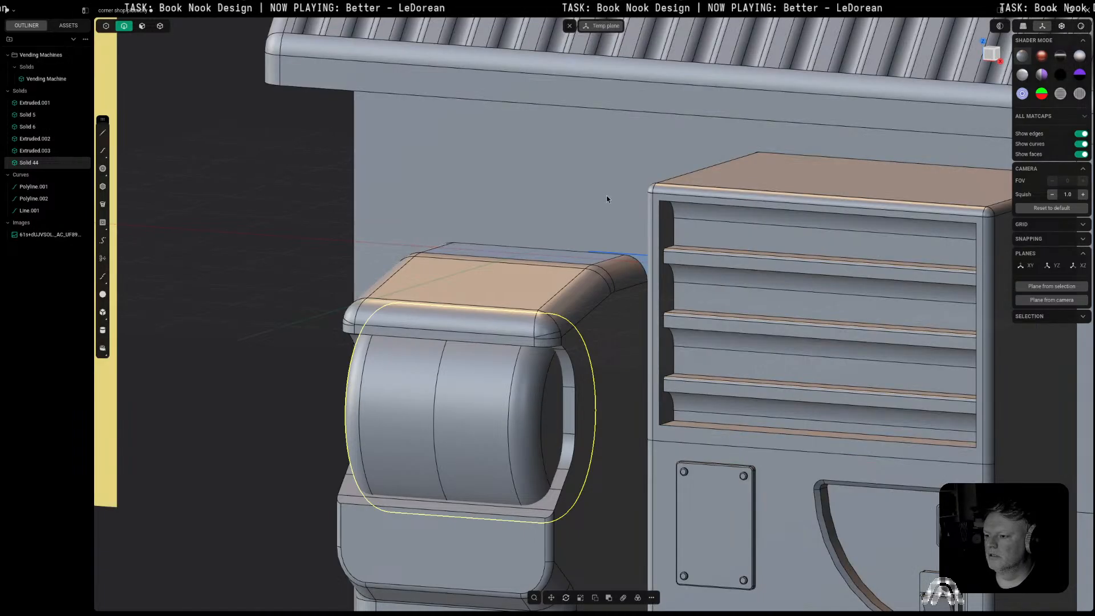
pyautogui.scroll(-3, 619, 266)
pyautogui.click(355, 523)
pyautogui.keyDown('shift'); pyautogui.moveTo(355, 522); pyautogui.dragTo(470, 559, button='middle'); pyautogui.keyUp('shift')
pyautogui.moveTo(500, 432)
pyautogui.mouseDown(button='middle')
pyautogui.moveTo(532, 429)
pyautogui.moveTo(497, 416)
pyautogui.moveTo(518, 421)
pyautogui.mouseUp(button='middle')
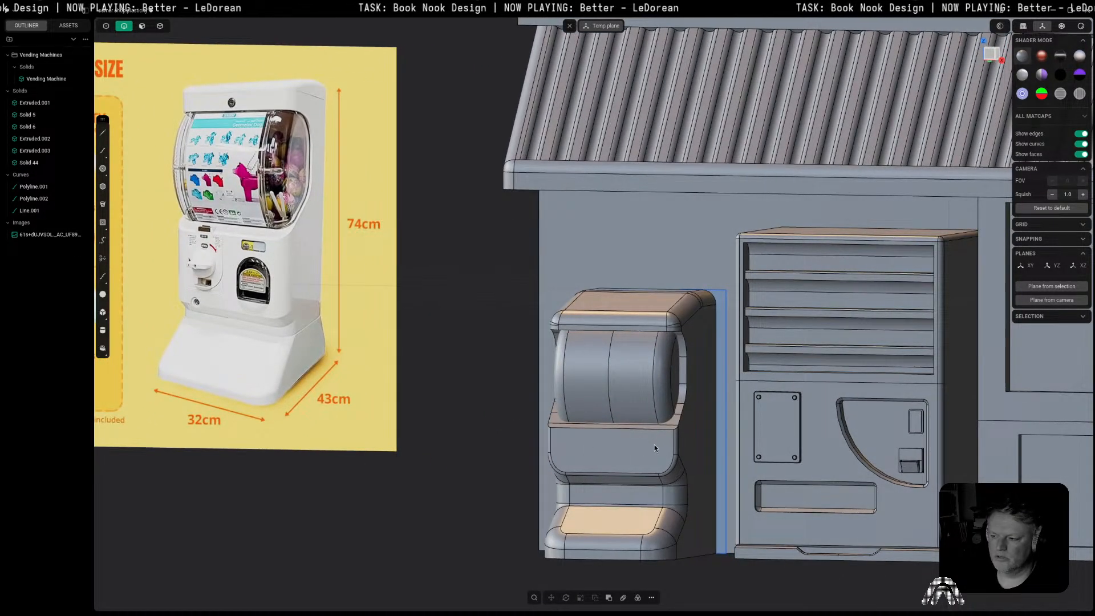
pyautogui.press('KP_7')
pyautogui.moveTo(612, 458); pyautogui.dragTo(616, 371, button='middle')
pyautogui.keyDown('shift'); pyautogui.moveTo(639, 514); pyautogui.dragTo(624, 322, button='middle'); pyautogui.keyUp('shift')
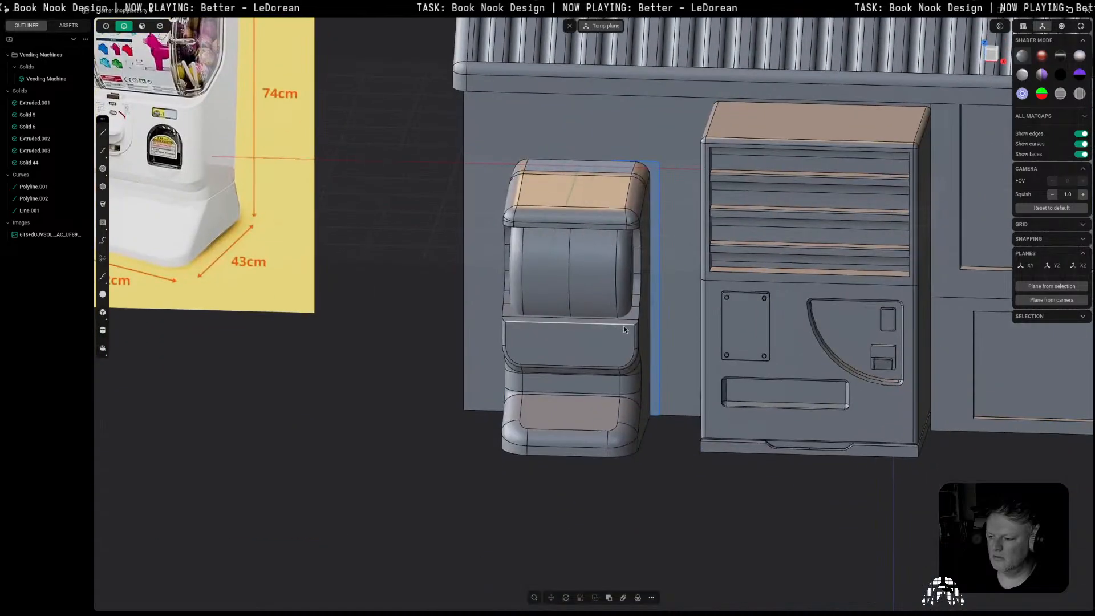
pyautogui.keyDown('shift'); pyautogui.moveTo(222, 178); pyautogui.dragTo(336, 289, button='middle'); pyautogui.keyUp('shift')
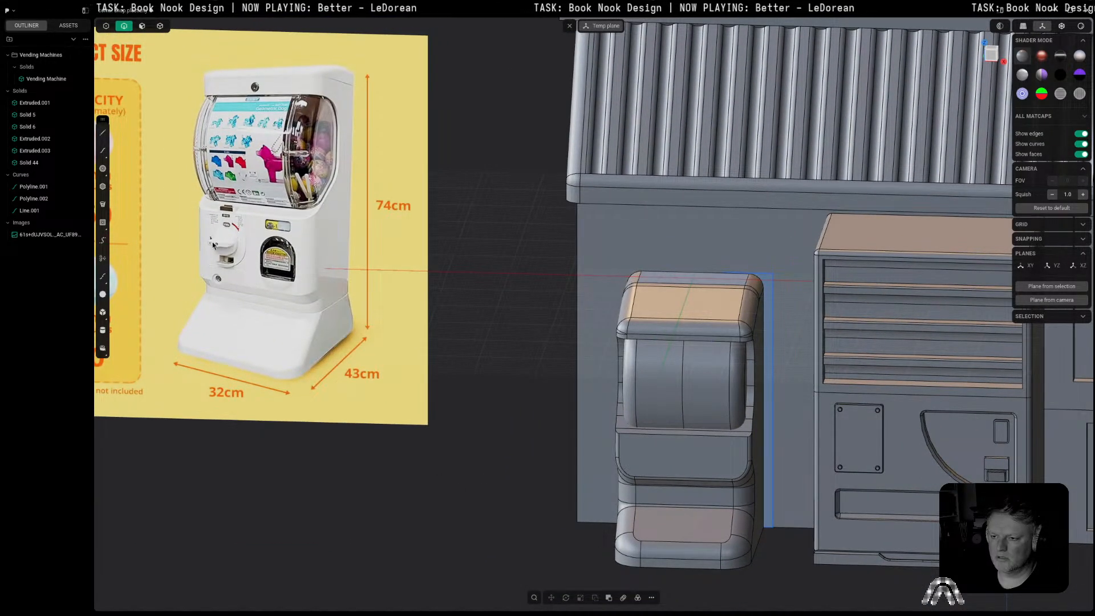
# Step: Compare the capsule machine with the reference image, select the flat front face below its dome and align the view to it
pyautogui.scroll(10, 279, 227)
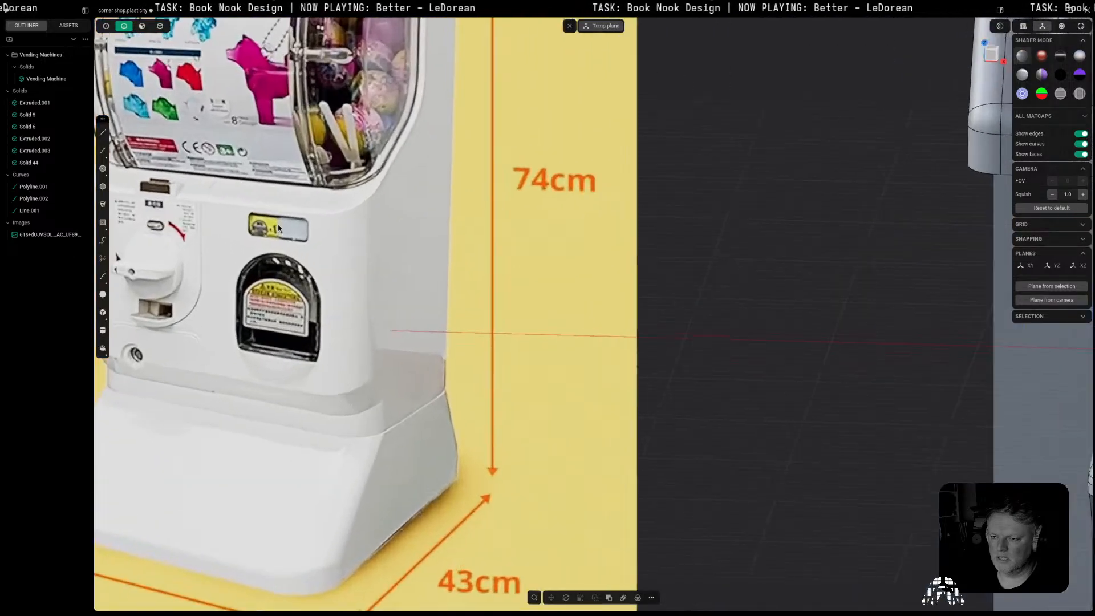
pyautogui.scroll(-10, 270, 235)
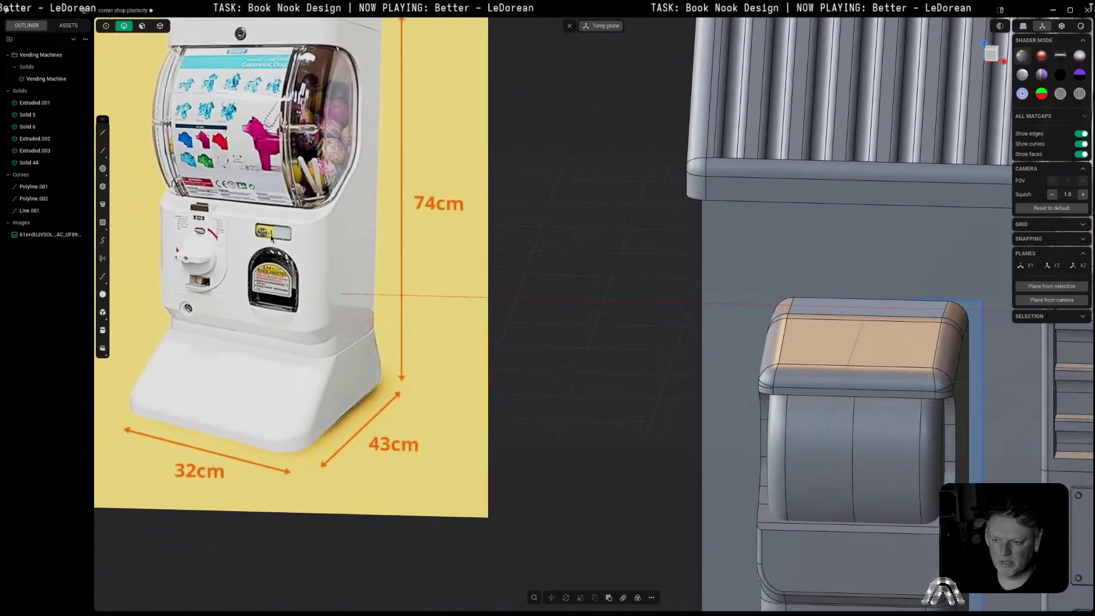
pyautogui.keyDown('shift'); pyautogui.moveTo(271, 235); pyautogui.dragTo(441, 282, button='middle'); pyautogui.keyUp('shift')
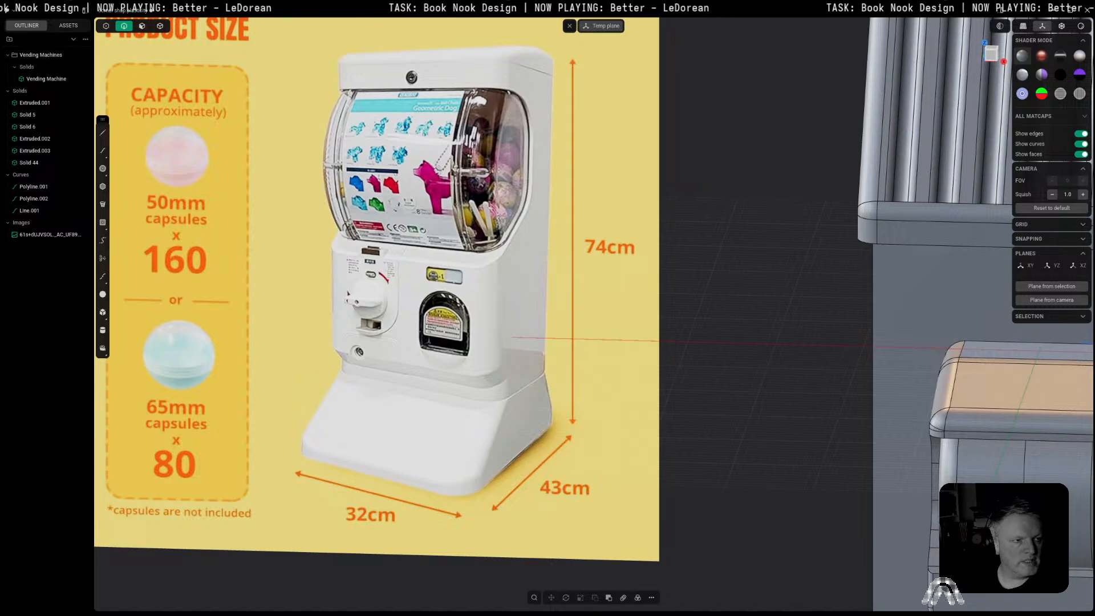
pyautogui.scroll(-5, 319, 402)
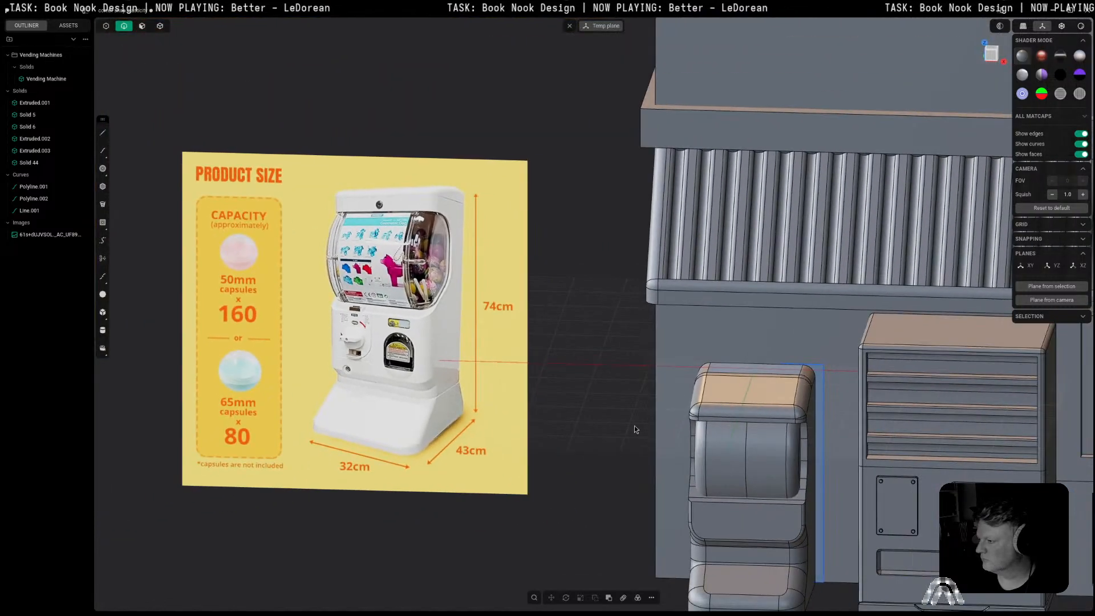
pyautogui.keyDown('shift'); pyautogui.moveTo(747, 534); pyautogui.dragTo(529, 355, button='middle'); pyautogui.keyUp('shift')
pyautogui.click(522, 428)
pyautogui.press('3')
pyautogui.click(533, 345)
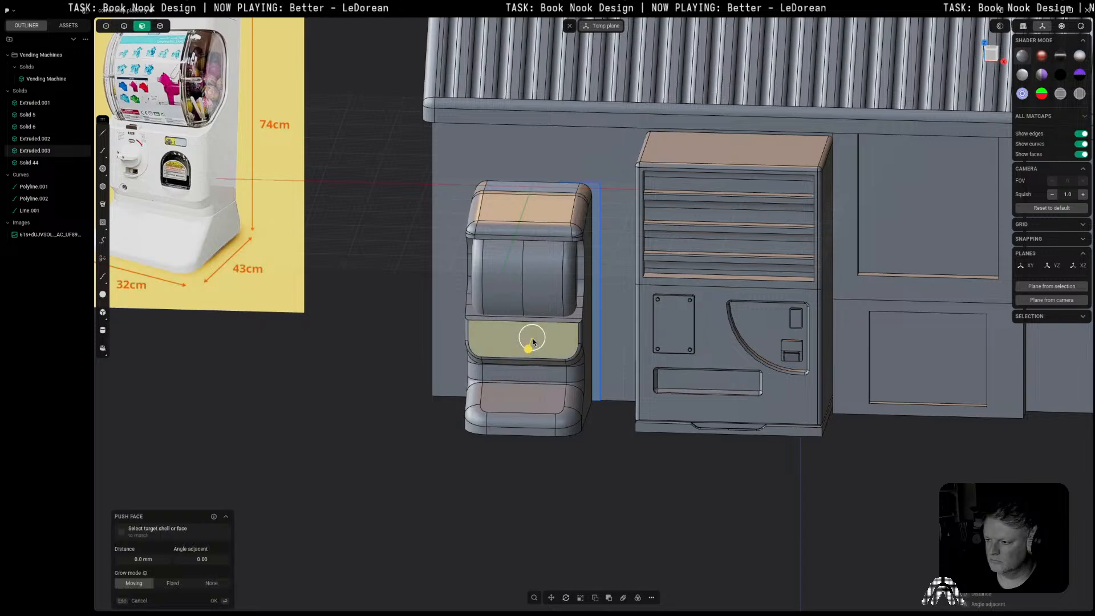
pyautogui.press('space')
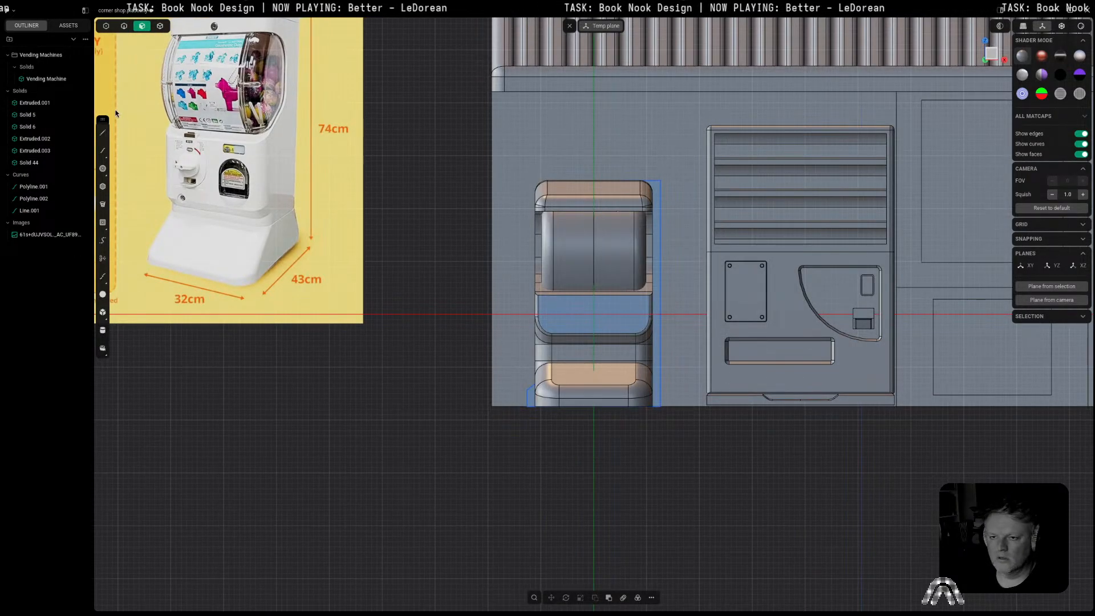
# Step: Draw a small circle on the right half of the capsule machine's front panel and shift it slightly right and down
pyautogui.click(103, 167)
pyautogui.scroll(3, 667, 308)
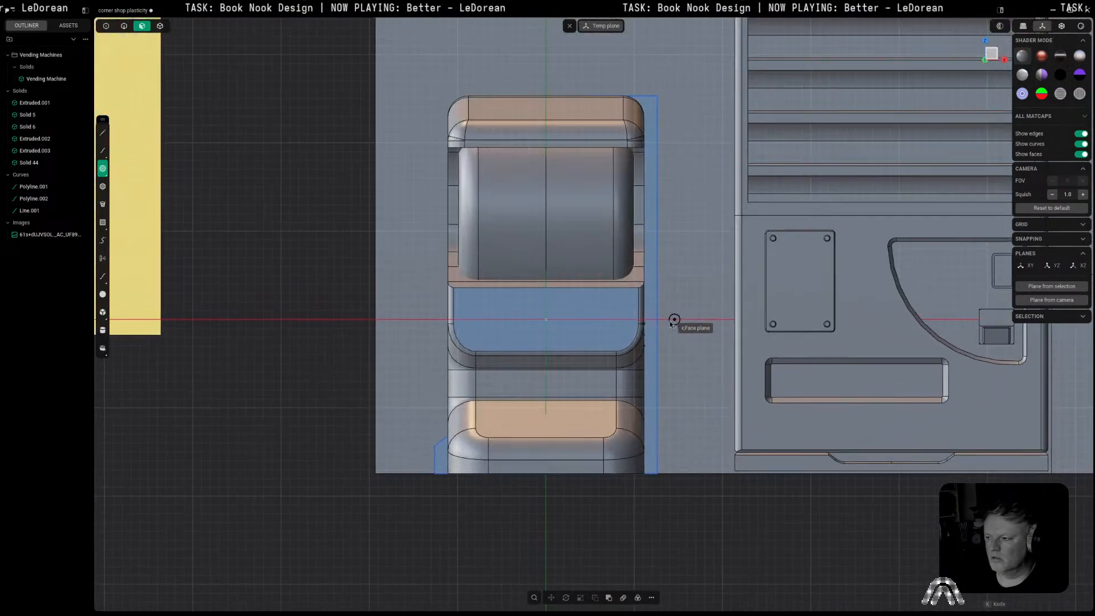
pyautogui.click(602, 313)
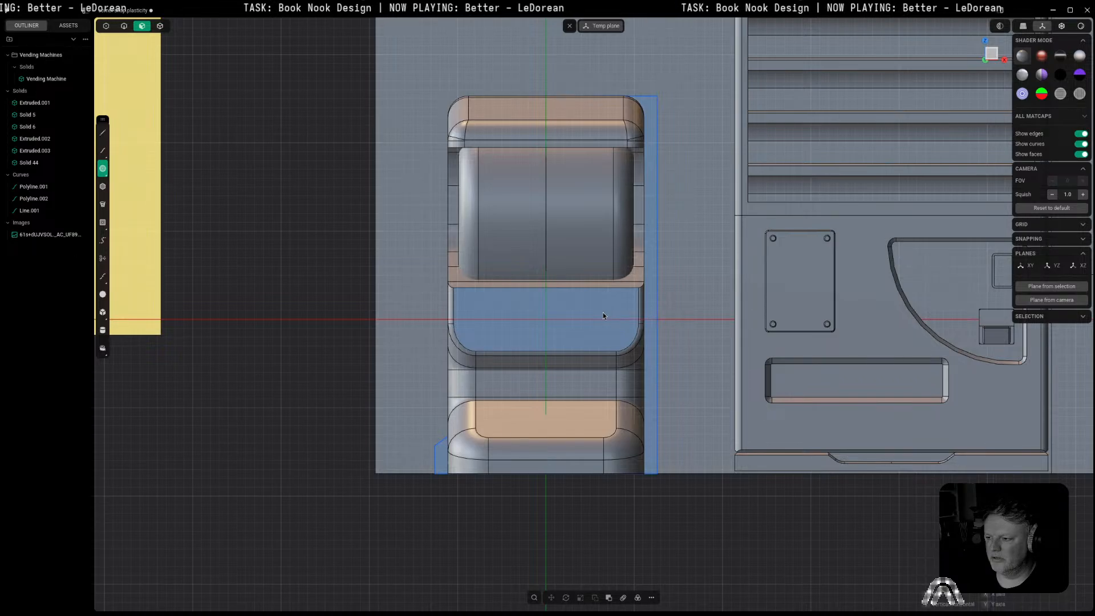
pyautogui.click(617, 323)
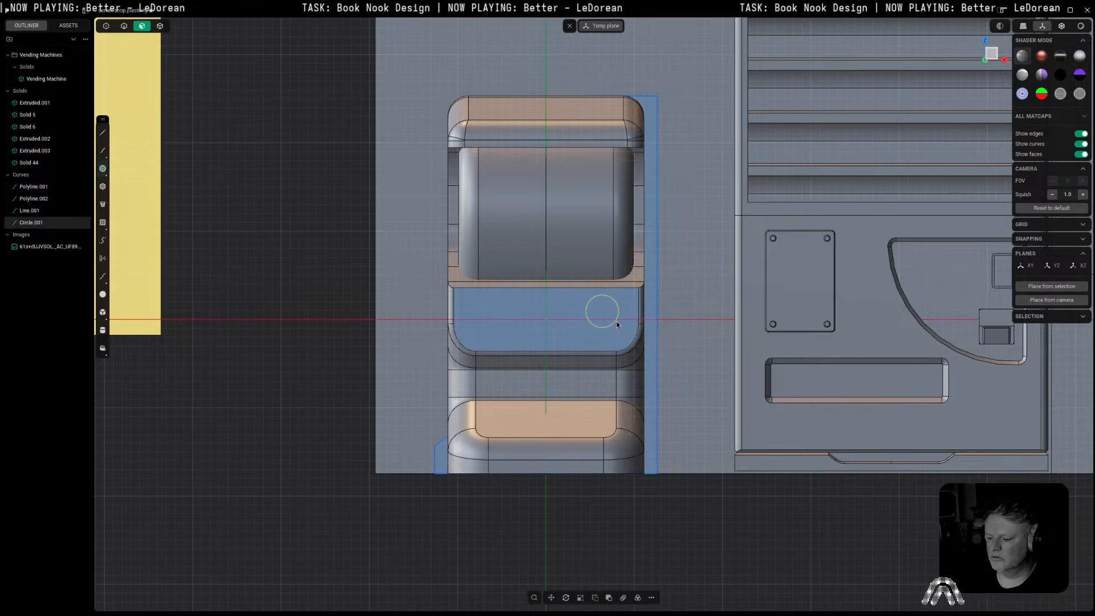
pyautogui.press('g')
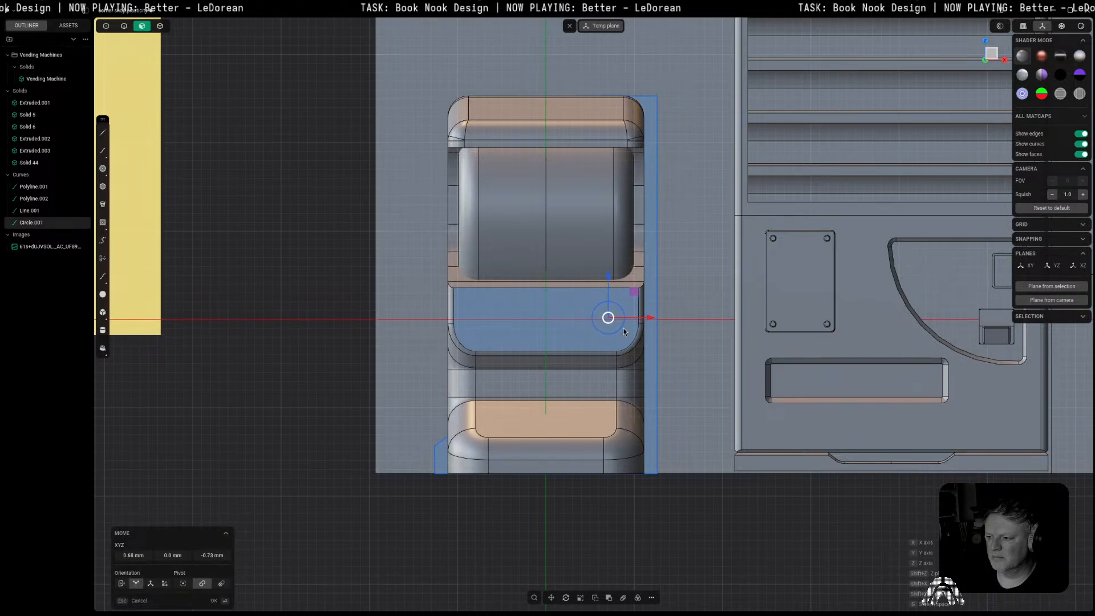
pyautogui.click(625, 334)
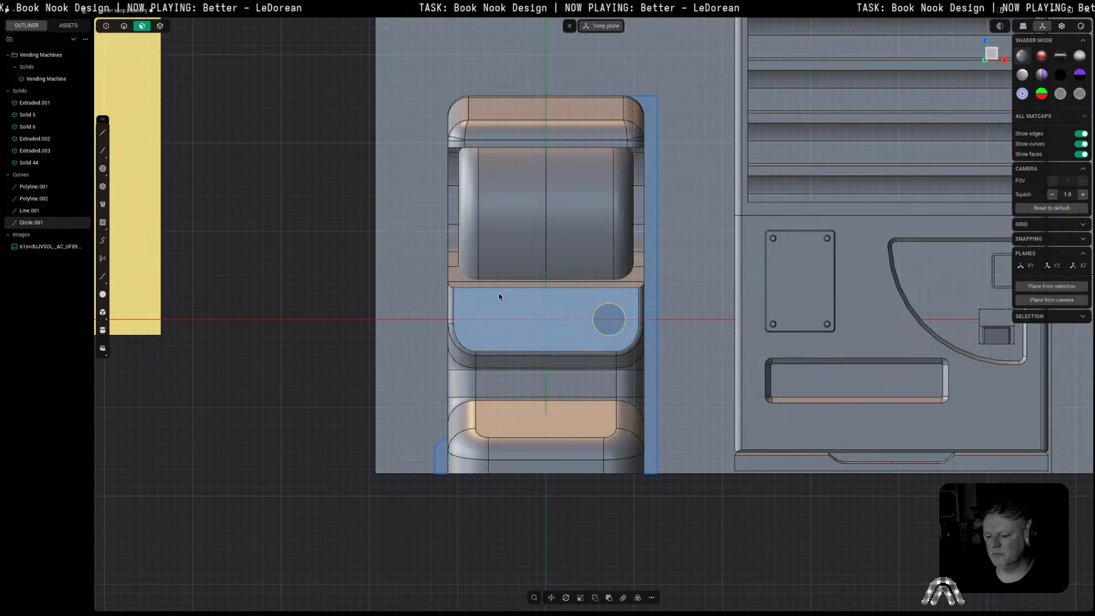
# Step: Draw a three-segment polyline from the circle's right quadrant down, across below it and back up to its left quadrant
pyautogui.scroll(-1, 497, 293)
pyautogui.hotkey('shift', 'a')
pyautogui.scroll(3, 596, 323)
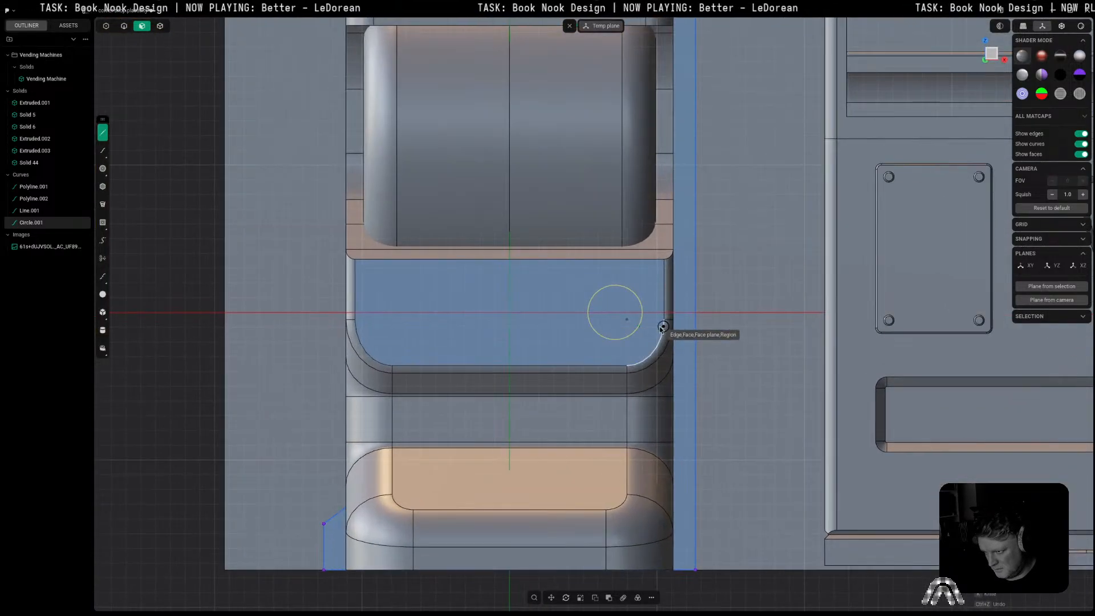
pyautogui.click(643, 313)
pyautogui.click(642, 348)
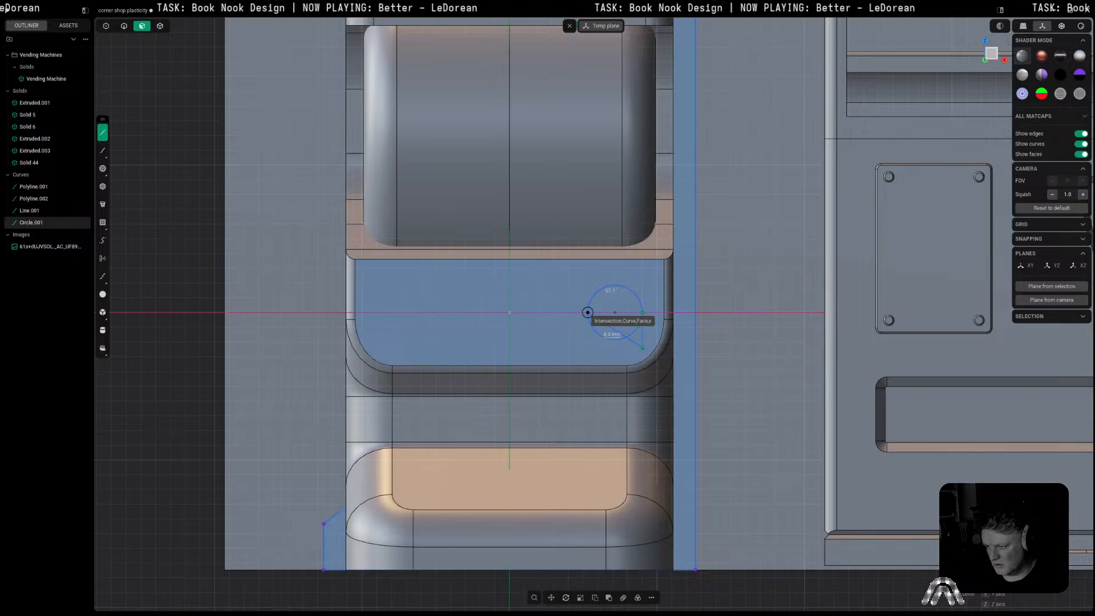
pyautogui.click(588, 348)
pyautogui.click(589, 313)
pyautogui.press('Return')
# Step: Trim away the circle's lower half and join the remaining arc with the polyline into one closed arched profile
pyautogui.press('t')
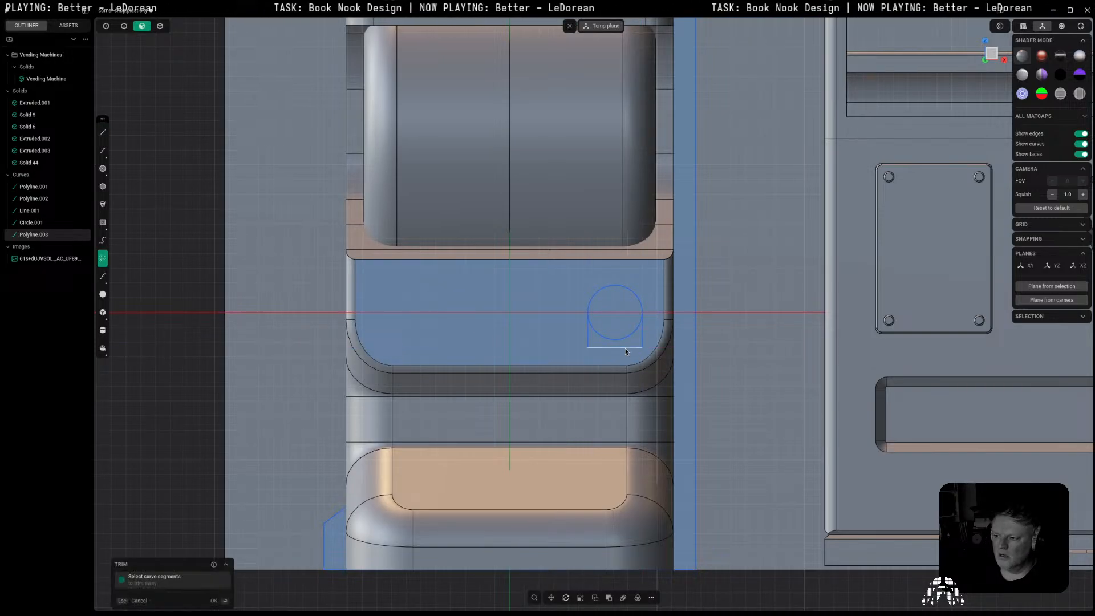
pyautogui.scroll(-5, 623, 336)
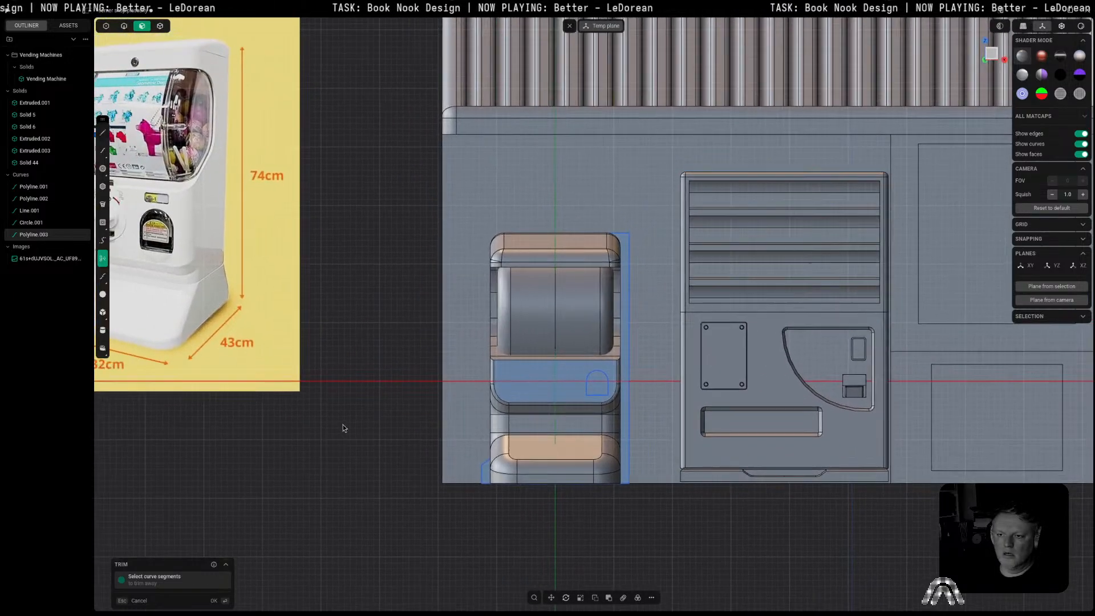
pyautogui.press('Escape')
pyautogui.press('1')
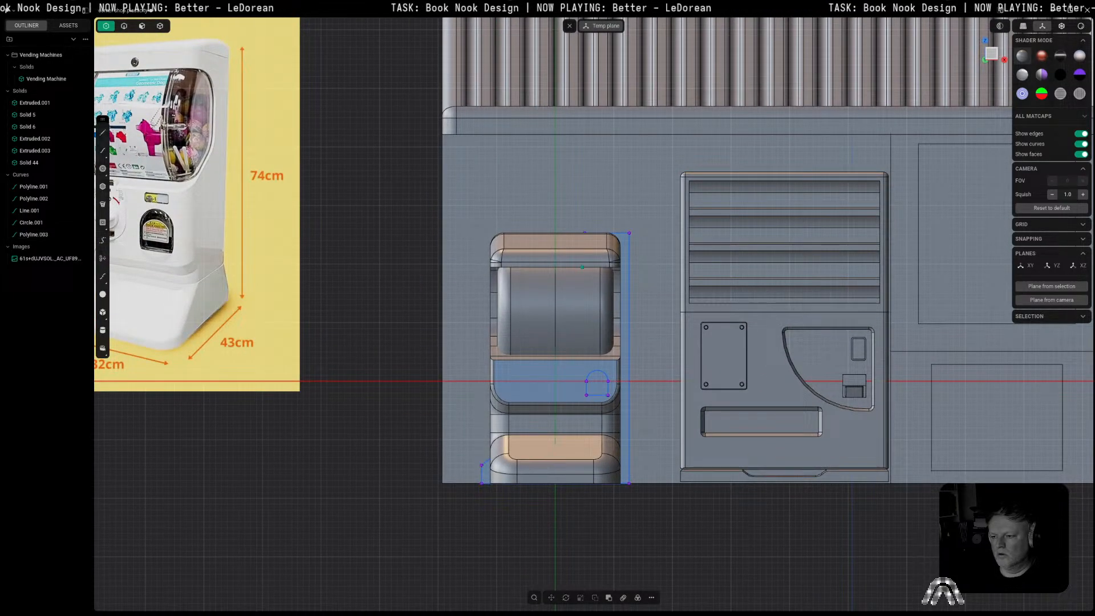
pyautogui.click(602, 375)
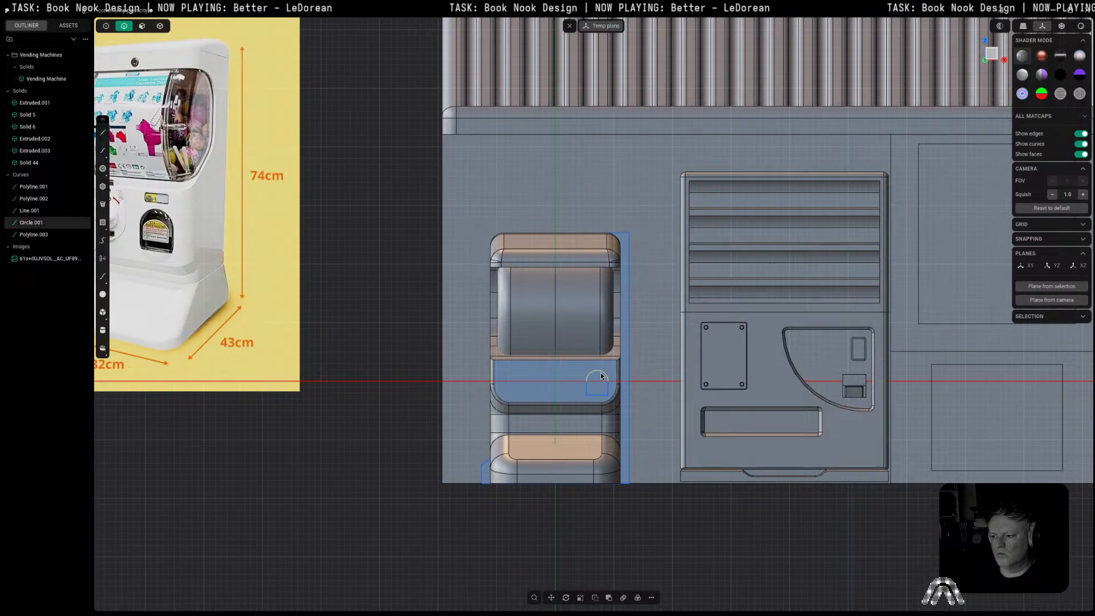
pyautogui.keyDown('shift'); pyautogui.click(602, 393); pyautogui.keyUp('shift')
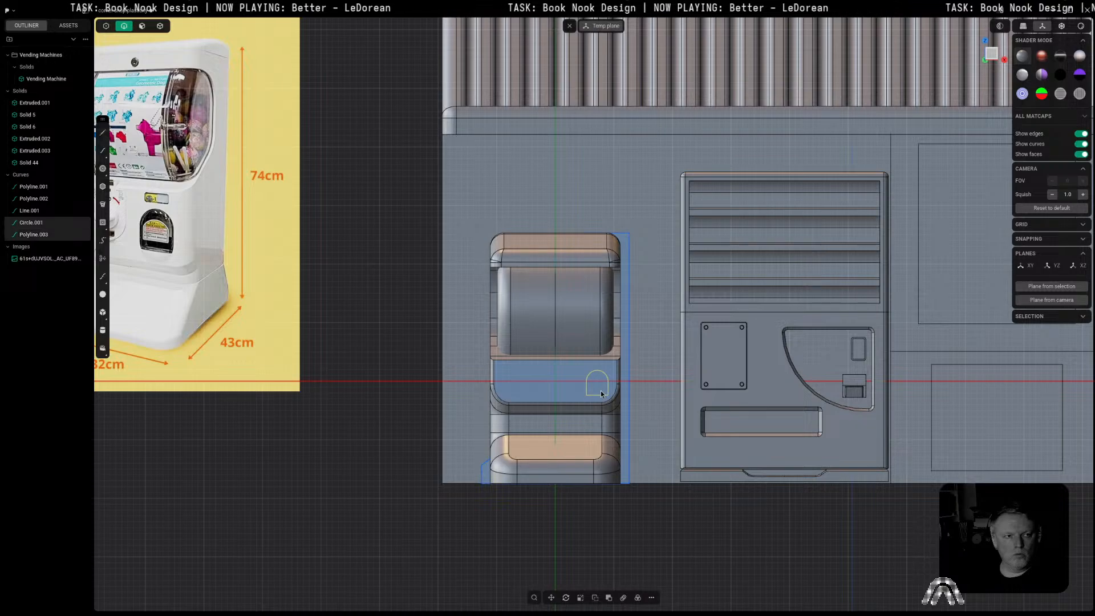
pyautogui.press('j')
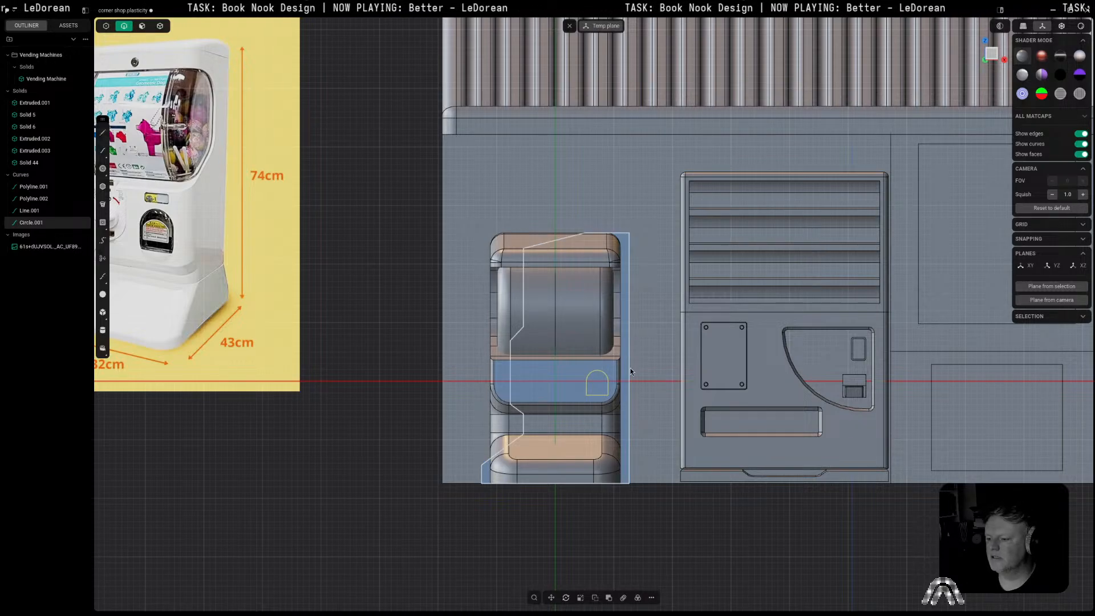
# Step: Move the arched profile slightly left on the front panel and fine-tune its scale and position
pyautogui.press('g')
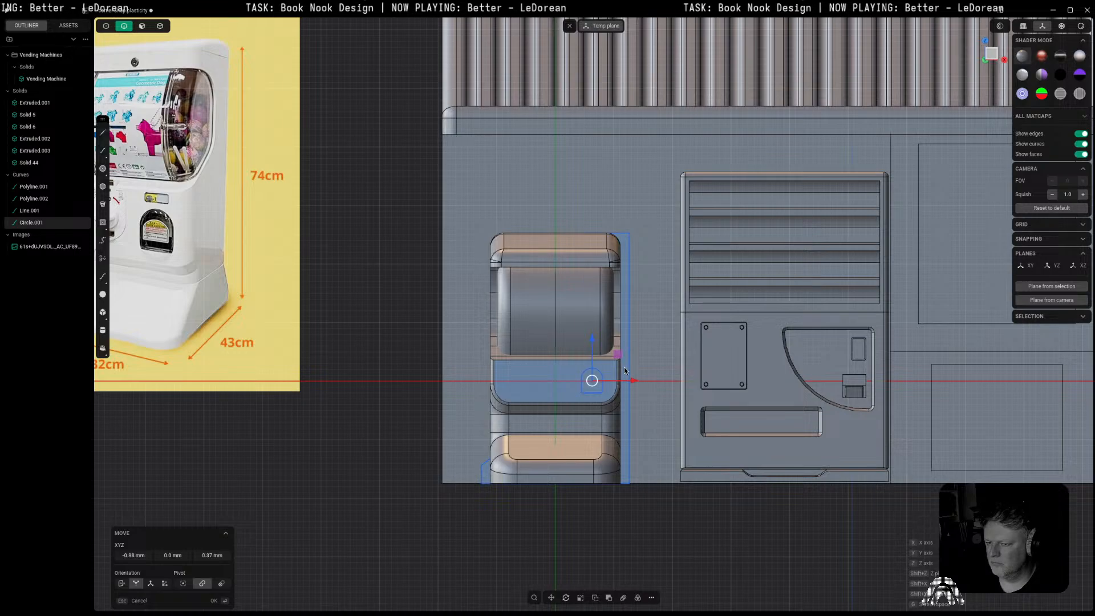
pyautogui.press('Return')
pyautogui.press('s')
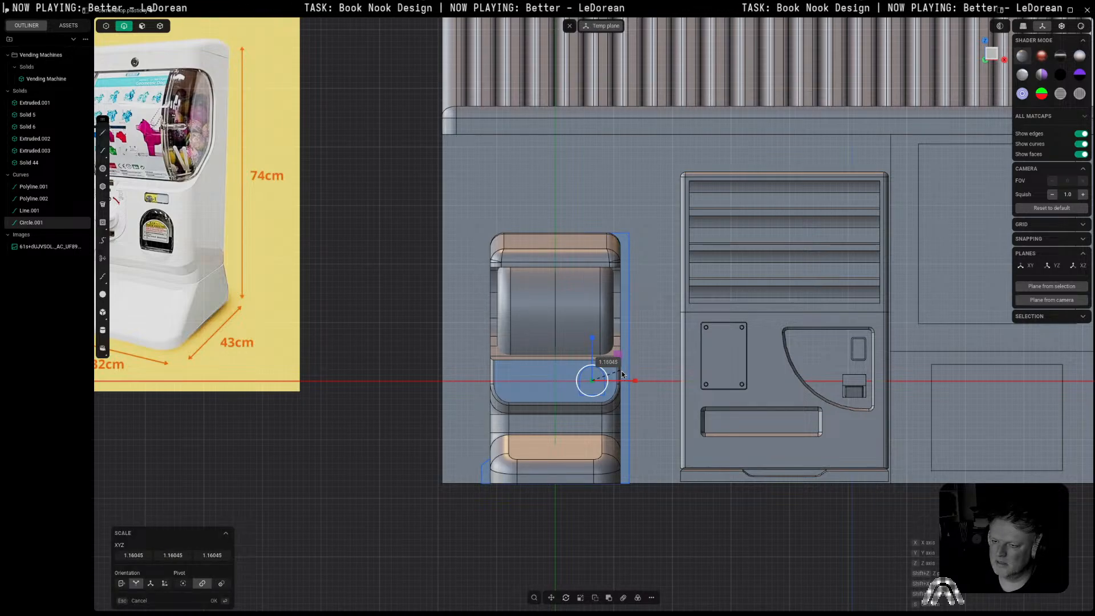
pyautogui.press('Return')
pyautogui.press('g')
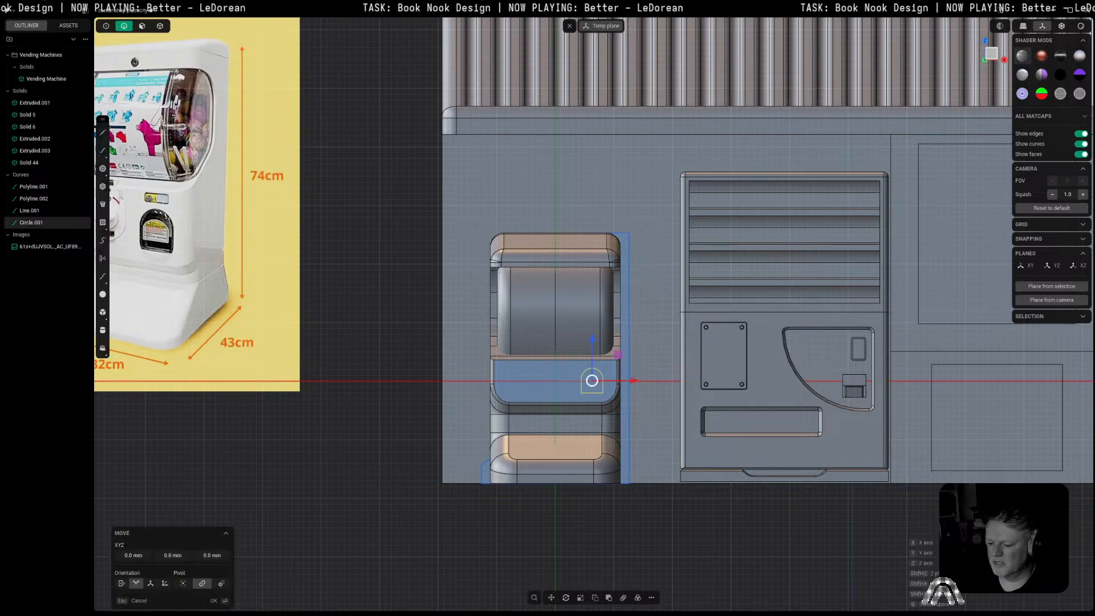
pyautogui.click(608, 379)
pyautogui.scroll(5, 603, 380)
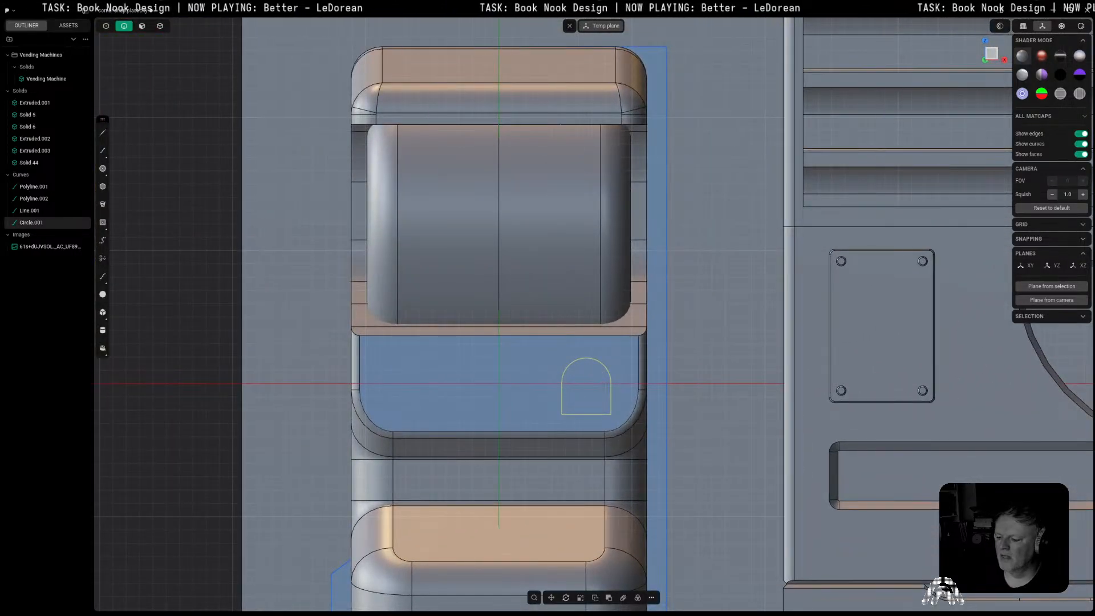
# Step: Imprint the arched profile onto the capsule machine's front panel and delete the source curve
pyautogui.hotkey('shift', 'i')
pyautogui.click(492, 377)
pyautogui.rightClick(492, 376)
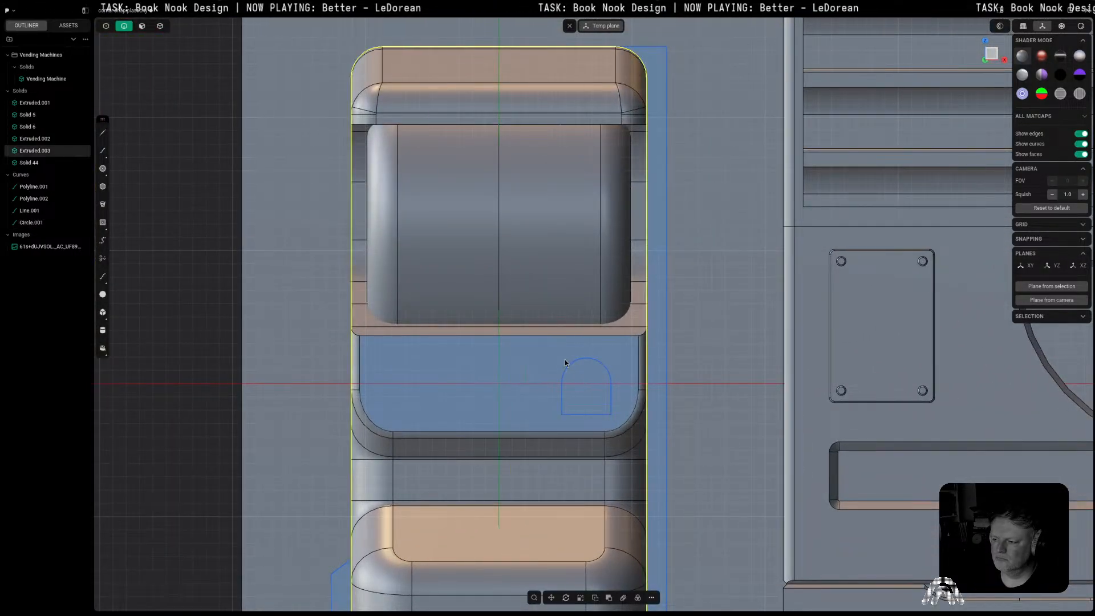
pyautogui.click(580, 359)
pyautogui.press('x')
# Step: Extrude the arched region on the front panel outward by about 1.5 mm as a separate body
pyautogui.moveTo(580, 359); pyautogui.dragTo(595, 374, button='middle')
pyautogui.press('3')
pyautogui.click(594, 394)
pyautogui.press('e')
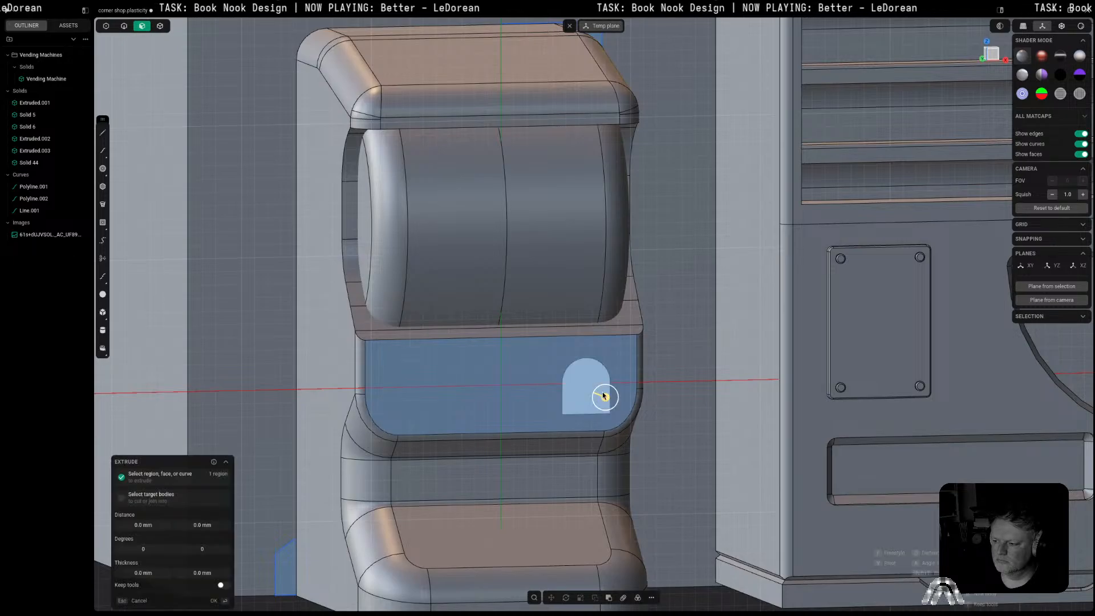
pyautogui.moveTo(609, 403); pyautogui.dragTo(609, 403)
pyautogui.keyDown('shift'); pyautogui.moveTo(461, 396); pyautogui.dragTo(694, 381, button='middle'); pyautogui.keyUp('shift')
pyautogui.scroll(-5, 694, 381)
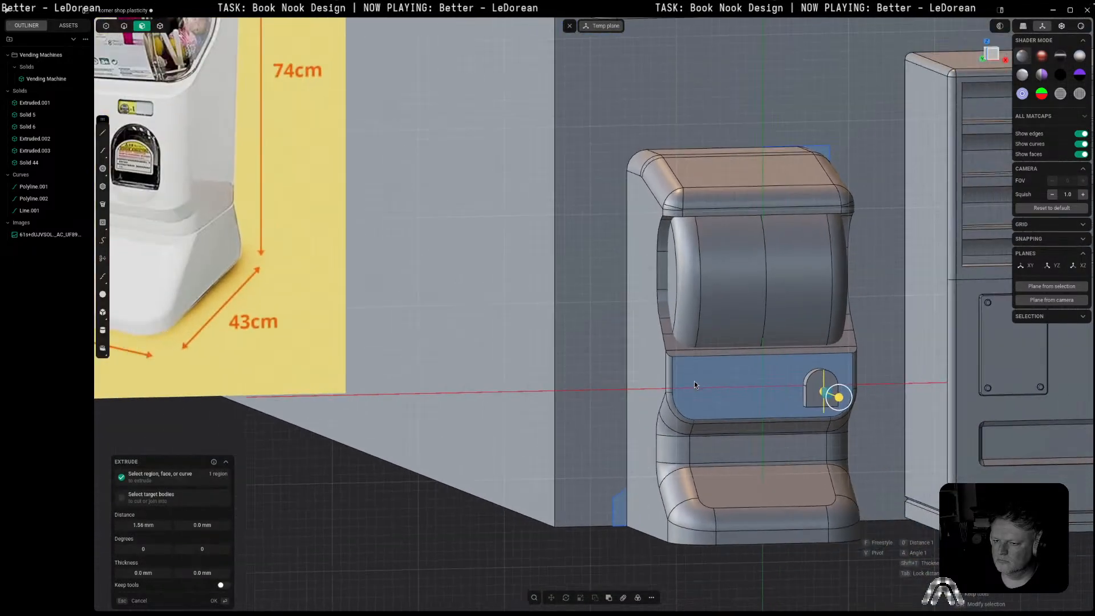
pyautogui.scroll(4, 785, 395)
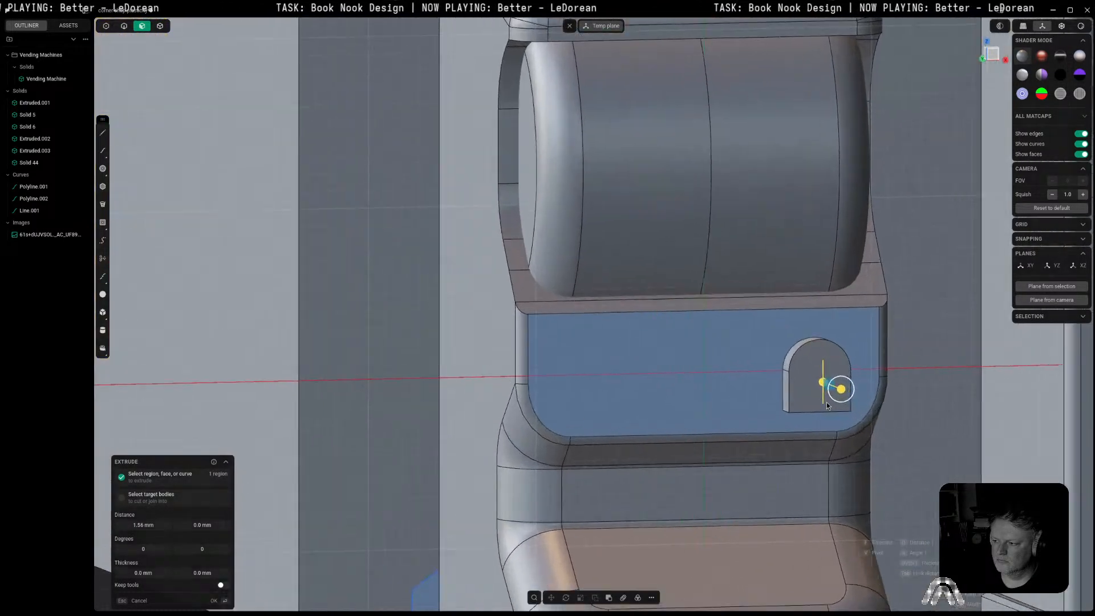
pyautogui.moveTo(840, 387); pyautogui.dragTo(841, 393)
pyautogui.press('Return')
# Step: Fillet the two lower corner edges of the arched block with a small radius
pyautogui.click(805, 426)
pyautogui.press('e')
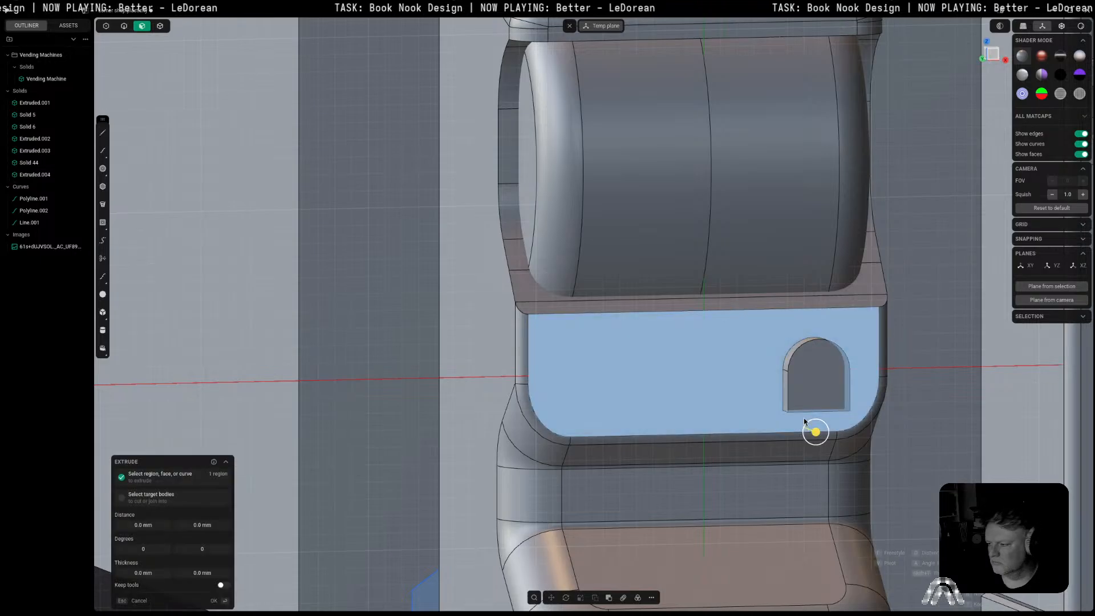
pyautogui.scroll(5, 803, 417)
pyautogui.moveTo(803, 418); pyautogui.dragTo(799, 387, button='middle')
pyautogui.press('2')
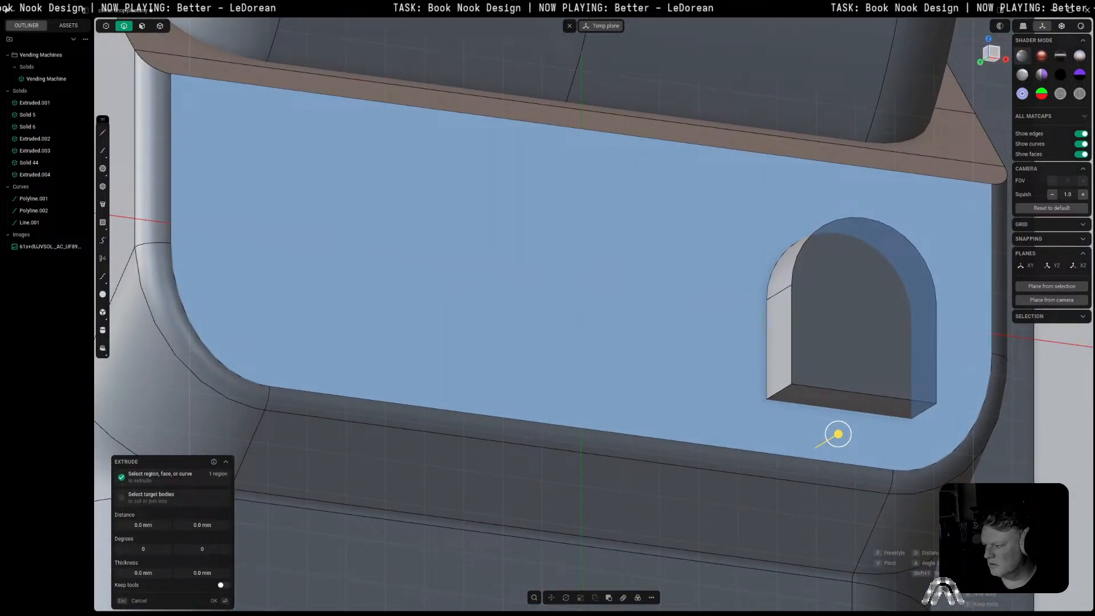
pyautogui.click(925, 414)
pyautogui.click(782, 394)
pyautogui.press('f')
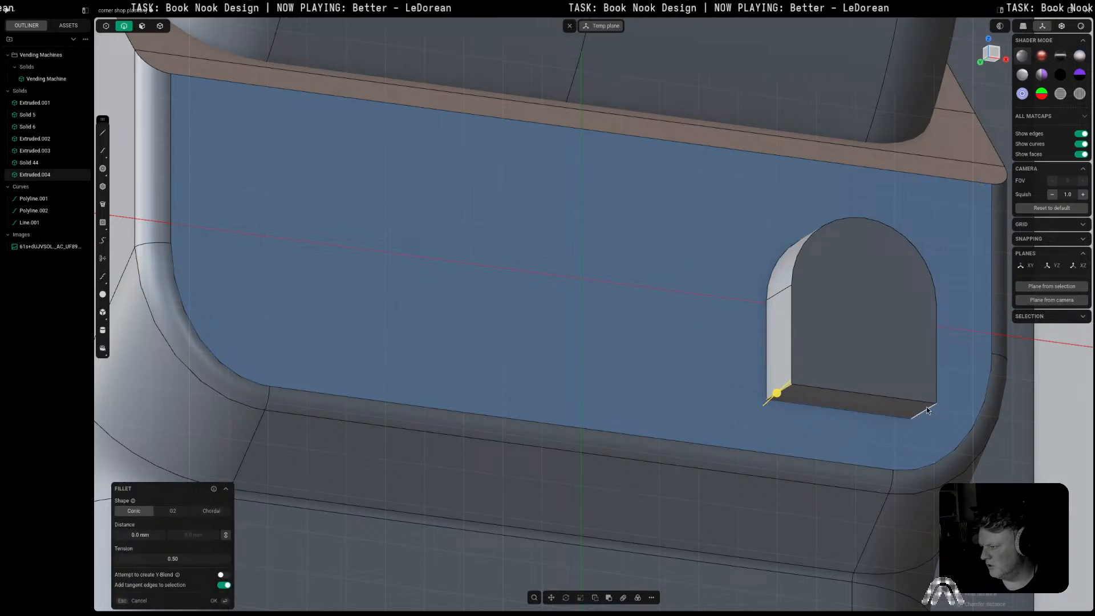
pyautogui.moveTo(927, 409); pyautogui.dragTo(934, 418)
pyautogui.press('Return')
# Step: Merge the arched block with the capsule machine body using a Boolean union
pyautogui.scroll(-4, 768, 418)
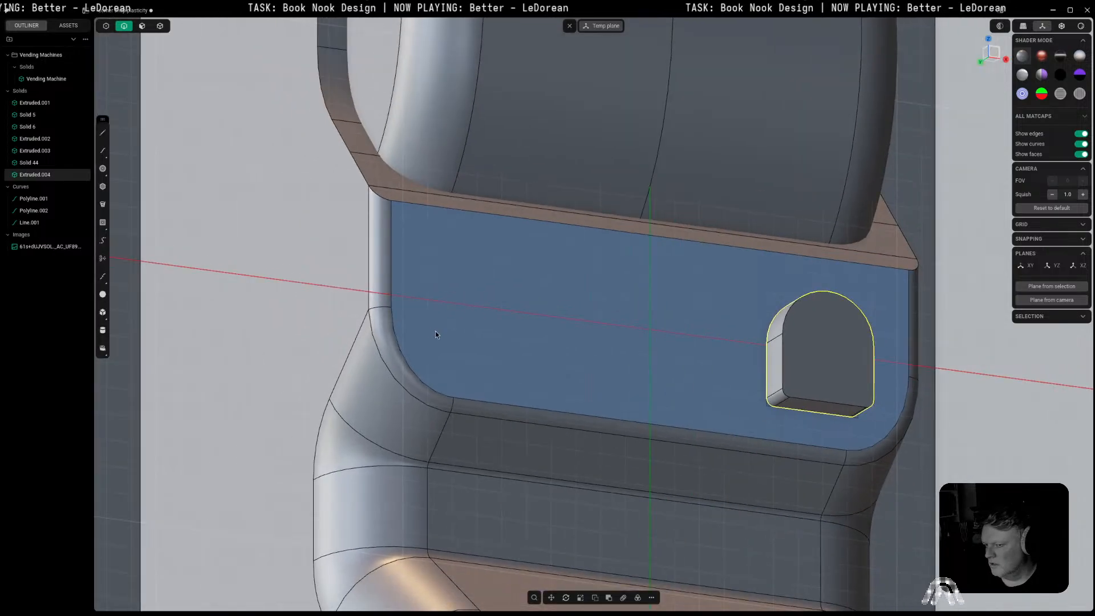
pyautogui.scroll(-7, 513, 345)
pyautogui.scroll(-2, 516, 349)
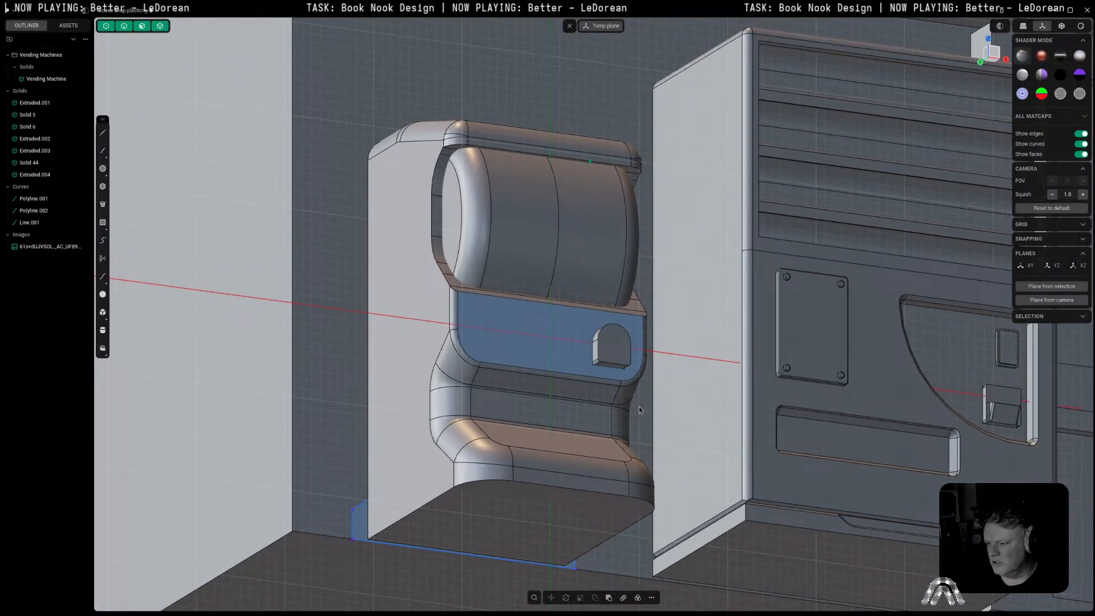
pyautogui.click(630, 355)
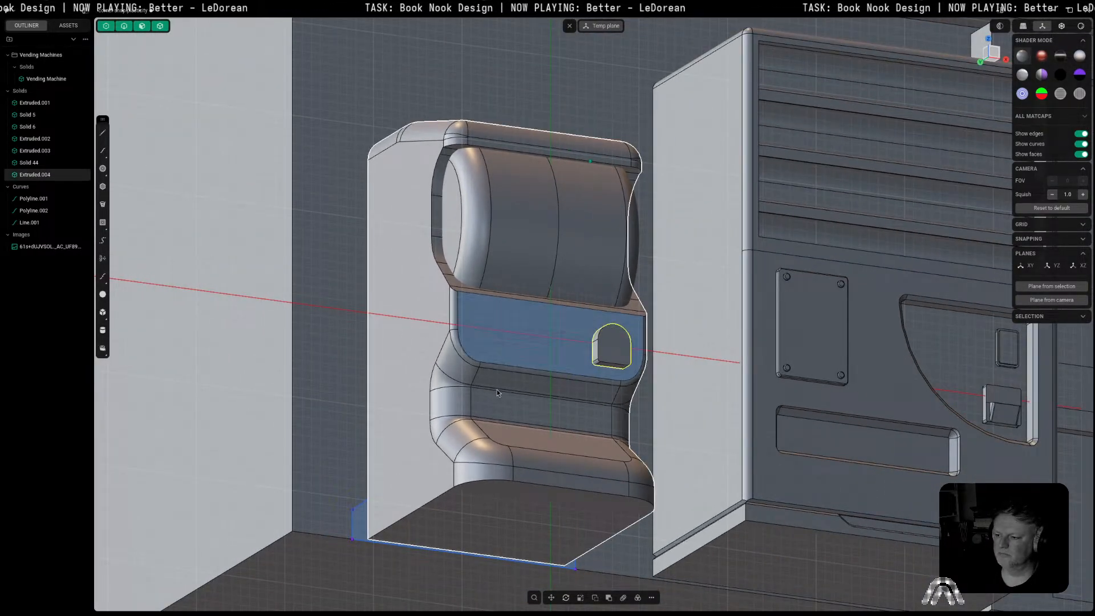
pyautogui.keyDown('shift'); pyautogui.click(505, 376); pyautogui.keyUp('shift')
pyautogui.press('q')
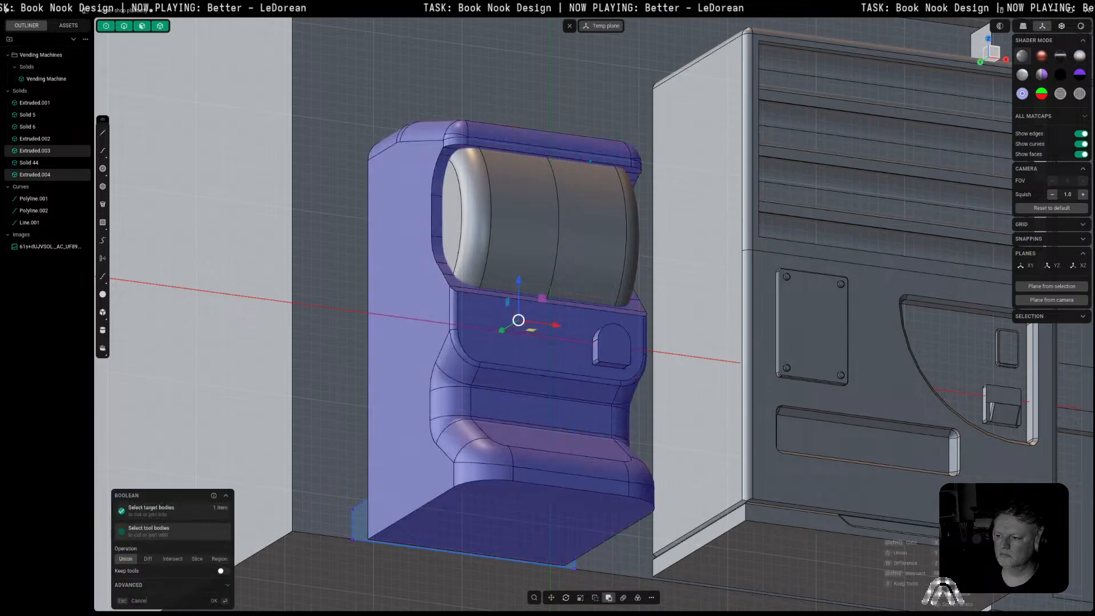
pyautogui.press('Return')
pyautogui.scroll(5, 608, 391)
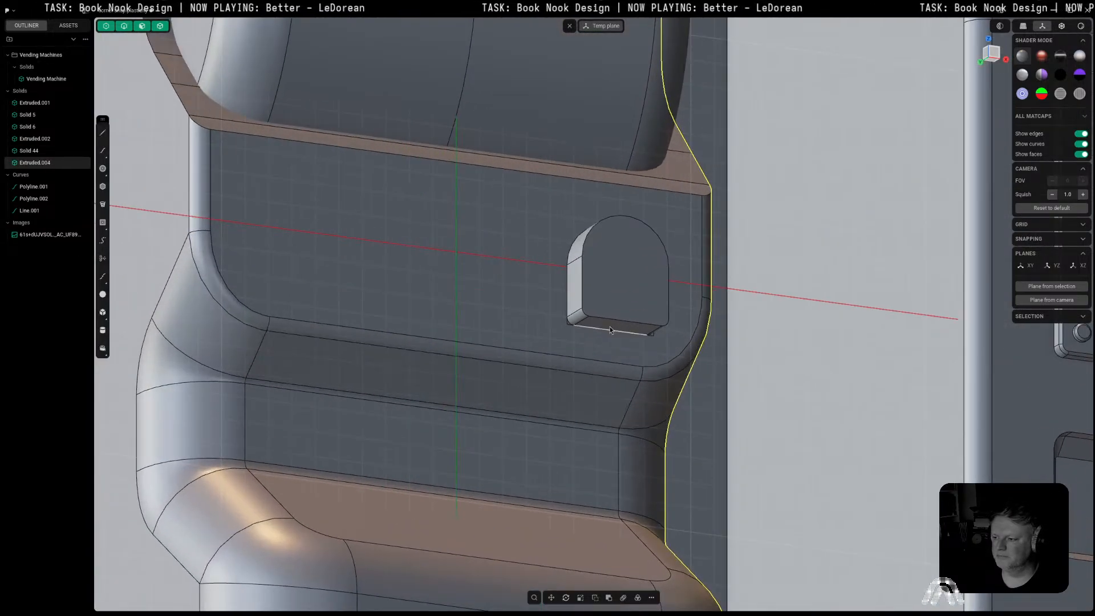
# Step: Try a large-radius fillet on the front face edges of the arched block and undo it
pyautogui.press('5')
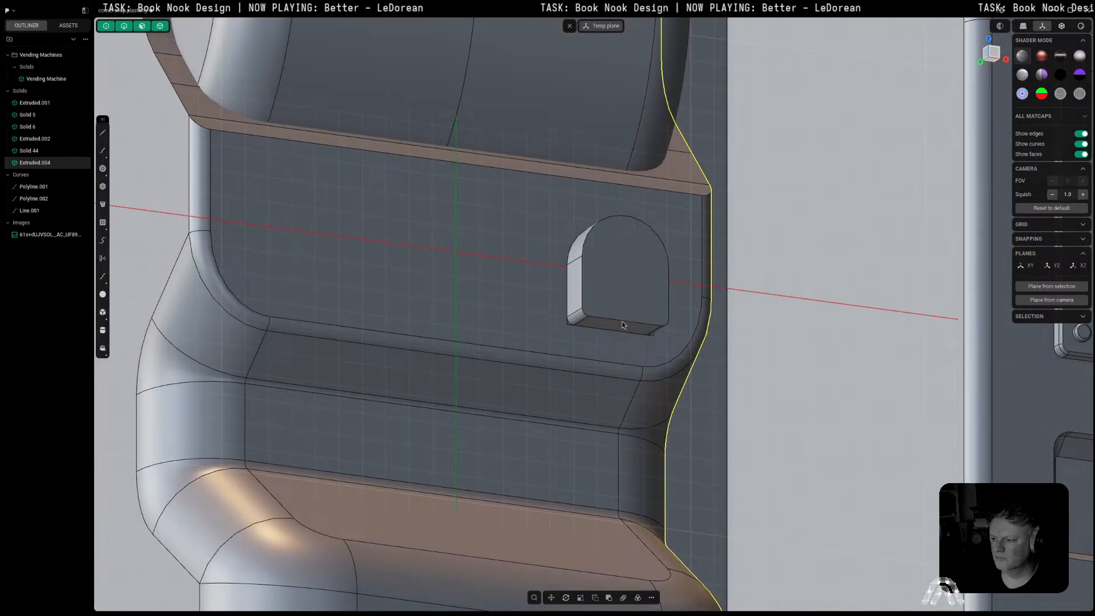
pyautogui.click(622, 321)
pyautogui.press('b')
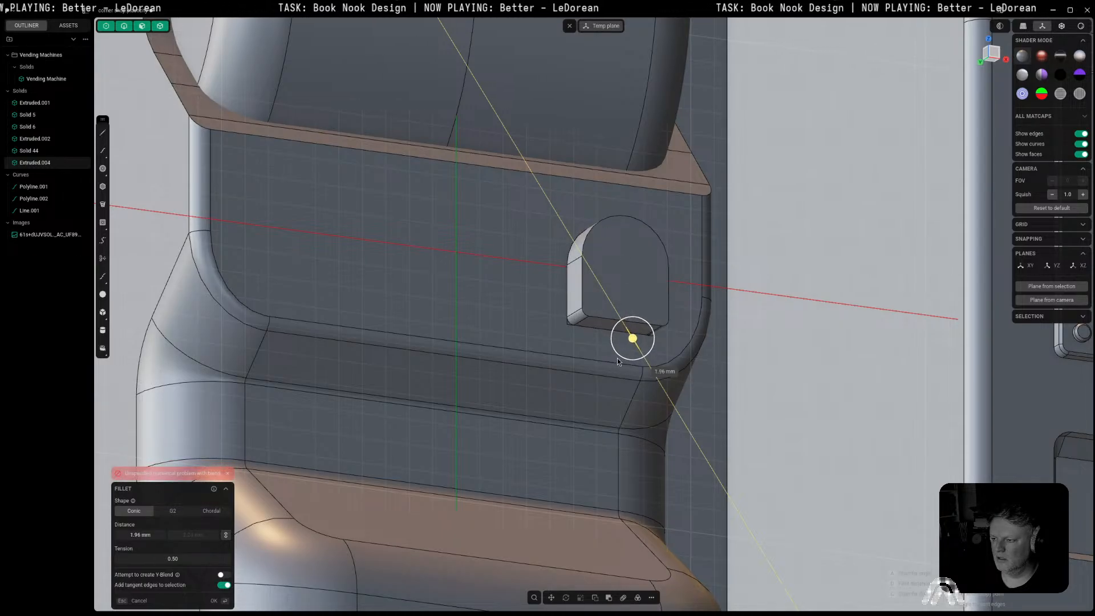
pyautogui.click(620, 354)
pyautogui.rightClick(620, 354)
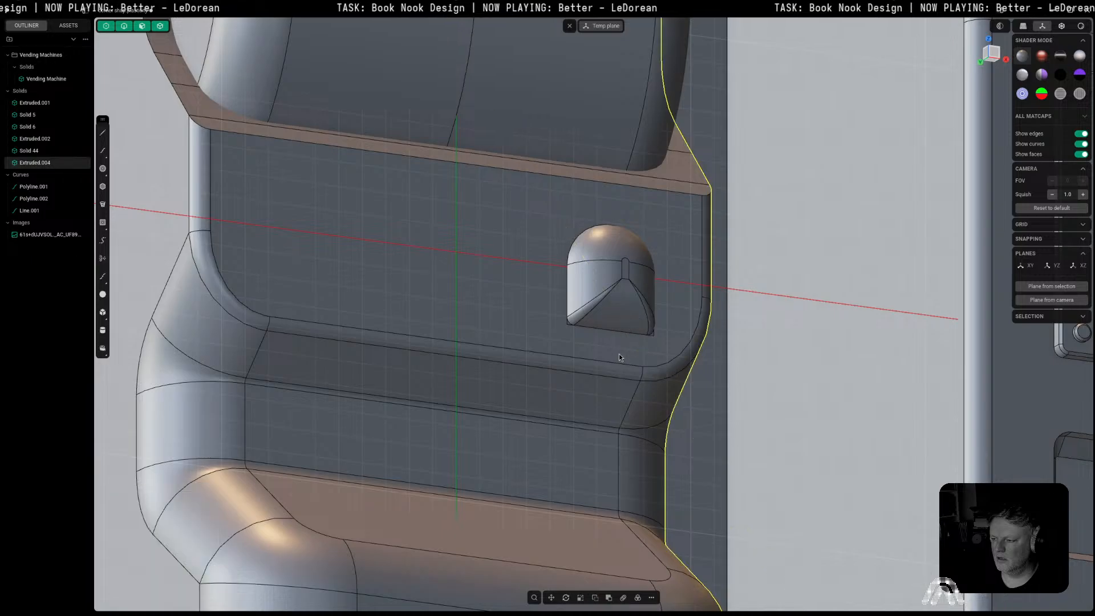
pyautogui.scroll(-5, 619, 354)
pyautogui.moveTo(620, 354); pyautogui.dragTo(639, 426, button='middle')
pyautogui.scroll(-2, 437, 384)
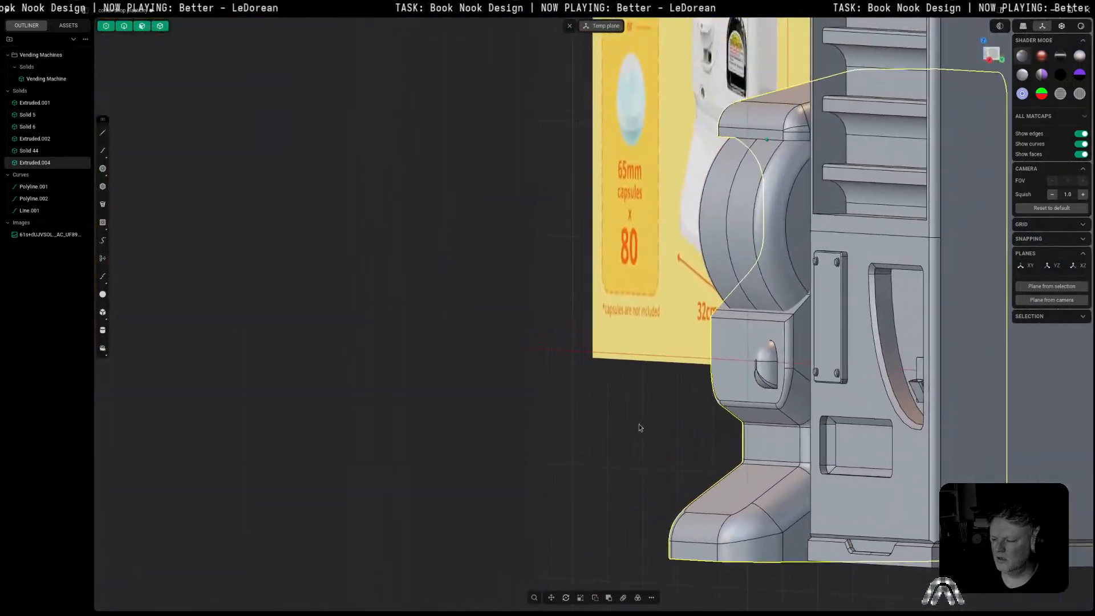
pyautogui.scroll(-4, 639, 426)
pyautogui.moveTo(587, 386); pyautogui.dragTo(643, 404, button='middle')
pyautogui.hotkey('ctrl', 'z')
# Step: Fillet the front face edges of the arched block with a small radius that keeps a flat front face
pyautogui.press('b')
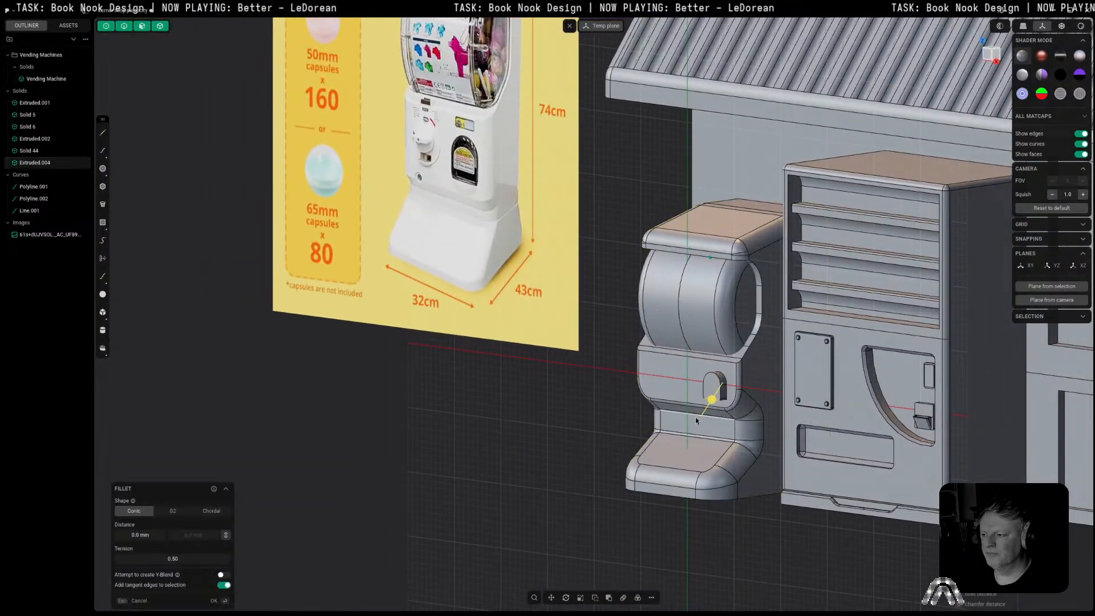
pyautogui.scroll(6, 708, 403)
pyautogui.click(710, 365)
pyautogui.moveTo(688, 363); pyautogui.dragTo(711, 394)
pyautogui.click(718, 386)
pyautogui.rightClick(712, 395)
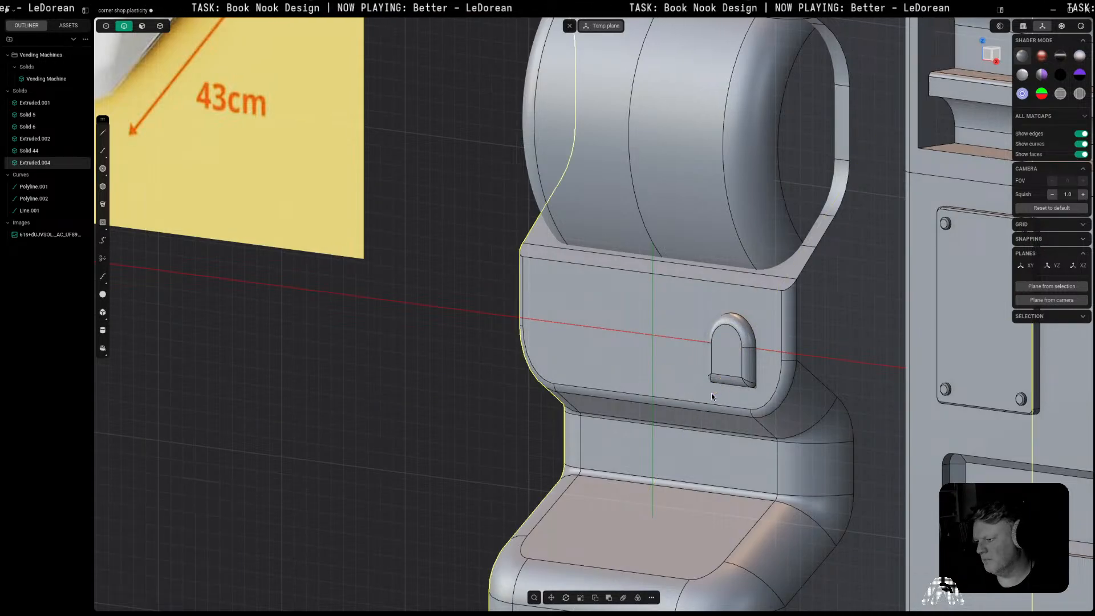
# Step: Compare the front panel with the coin mechanism in the reference image from the front view
pyautogui.scroll(-5, 711, 394)
pyautogui.moveTo(713, 394); pyautogui.dragTo(734, 398, button='middle')
pyautogui.keyDown('shift'); pyautogui.moveTo(733, 398); pyautogui.dragTo(732, 540, button='middle'); pyautogui.keyUp('shift')
pyautogui.keyDown('shift'); pyautogui.moveTo(503, 432); pyautogui.dragTo(626, 477, button='middle'); pyautogui.keyUp('shift')
pyautogui.click(991, 56)
pyautogui.keyDown('shift'); pyautogui.moveTo(641, 358); pyautogui.dragTo(785, 323, button='middle'); pyautogui.keyUp('shift')
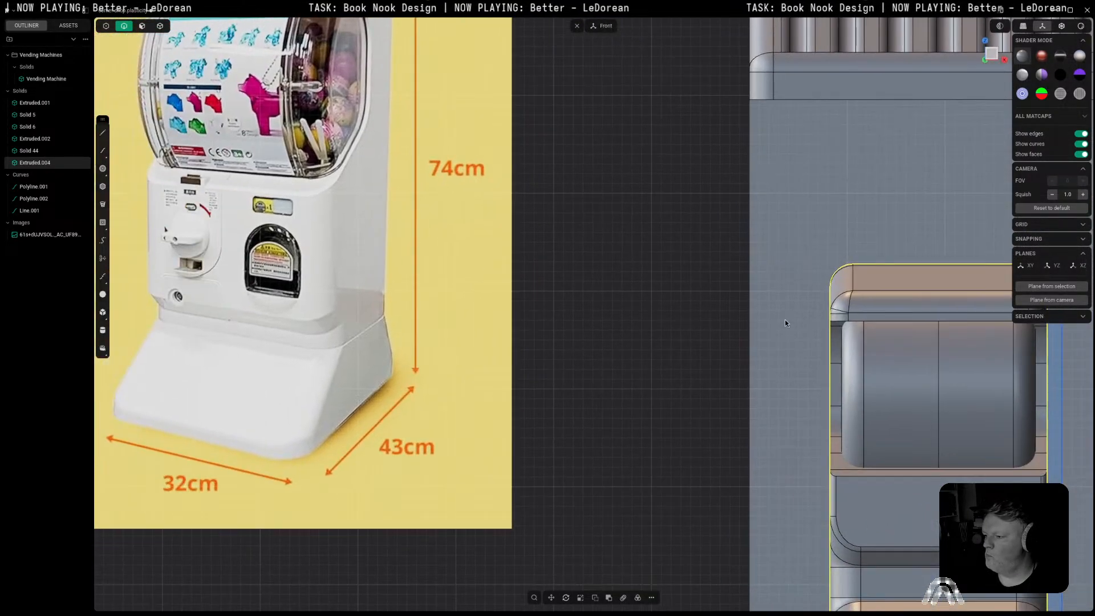
pyautogui.scroll(-3, 785, 324)
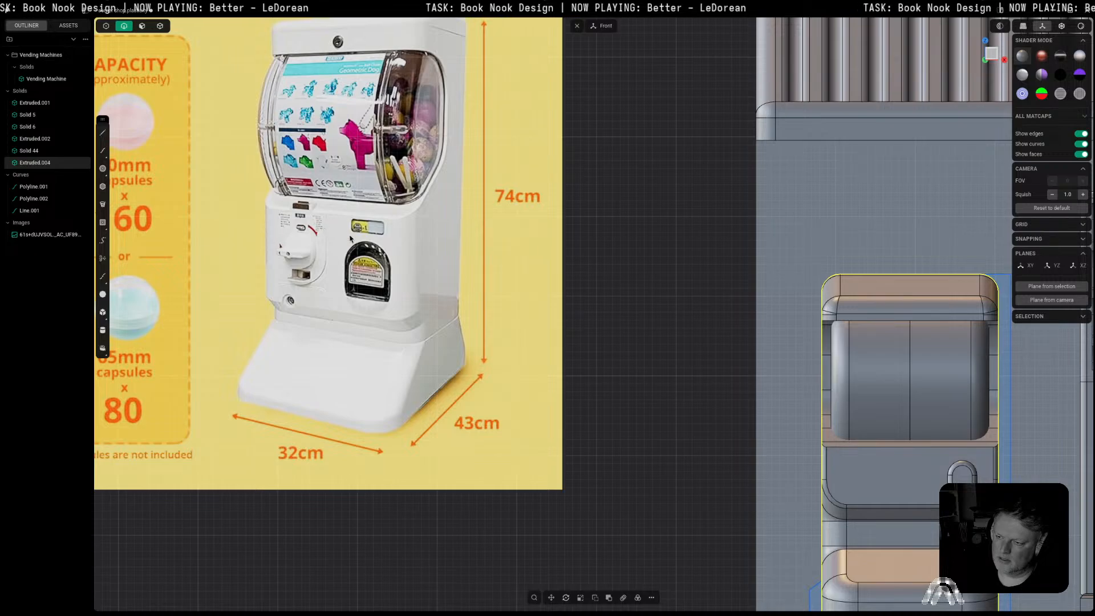
pyautogui.scroll(5, 964, 502)
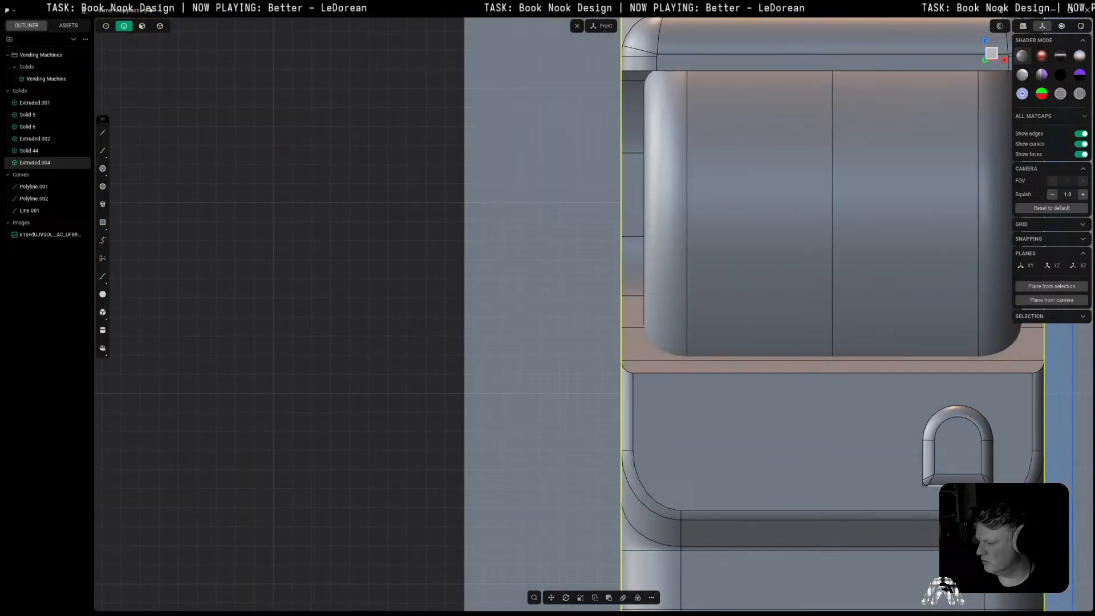
# Step: Select the edges around the arched block's base, including both lower corners, and duplicate them as a curve
pyautogui.press('f')
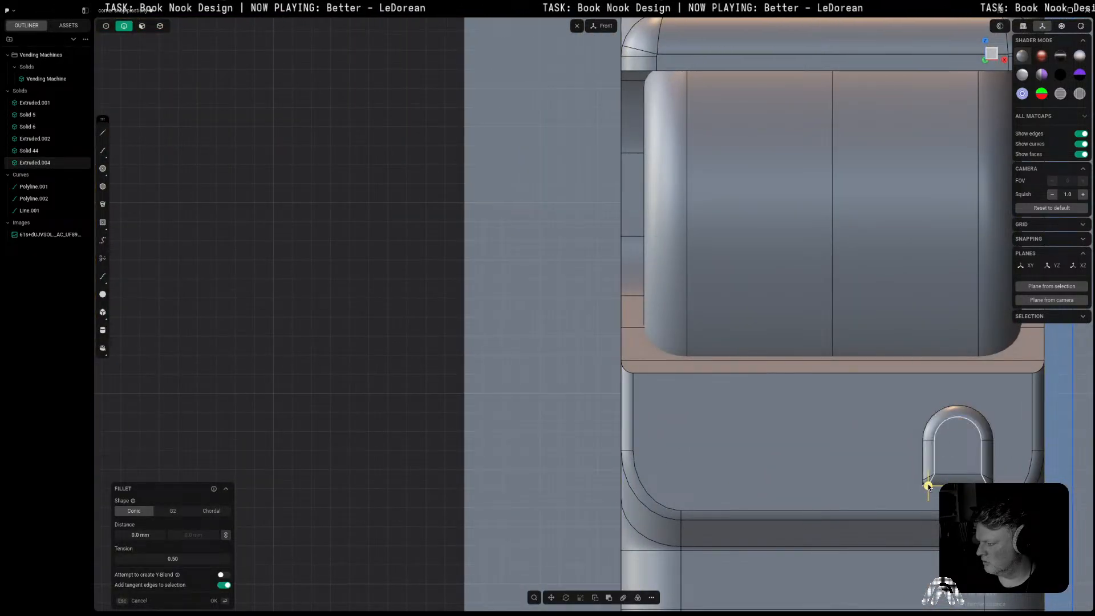
pyautogui.moveTo(922, 475); pyautogui.dragTo(965, 470, button='middle')
pyautogui.scroll(6, 965, 471)
pyautogui.click(898, 496)
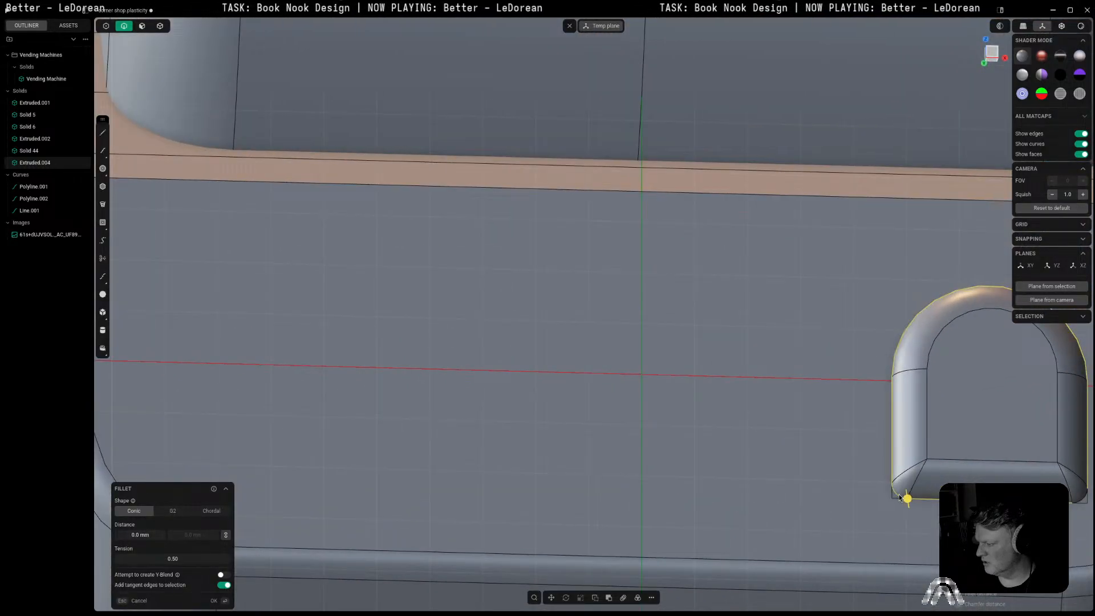
pyautogui.keyDown('shift'); pyautogui.click(1081, 502); pyautogui.keyUp('shift')
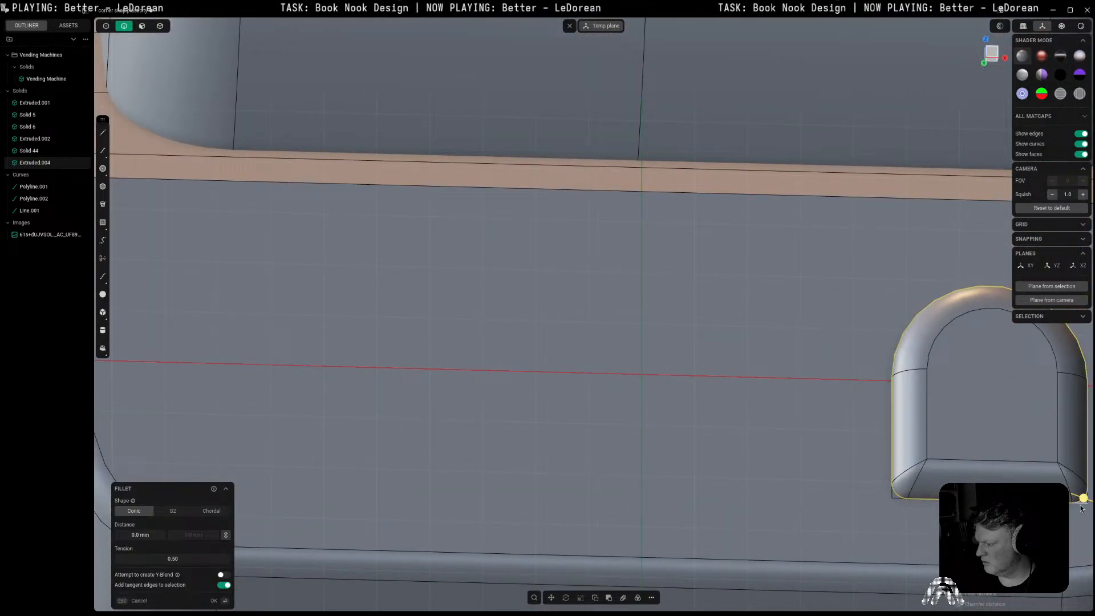
pyautogui.keyDown('shift'); pyautogui.moveTo(1081, 503); pyautogui.dragTo(806, 510, button='middle'); pyautogui.keyUp('shift')
pyautogui.hotkey('shift', 'd')
# Step: Move the duplicated arch curve along the X axis to the opposite side of the front panel
pyautogui.scroll(-4, 774, 494)
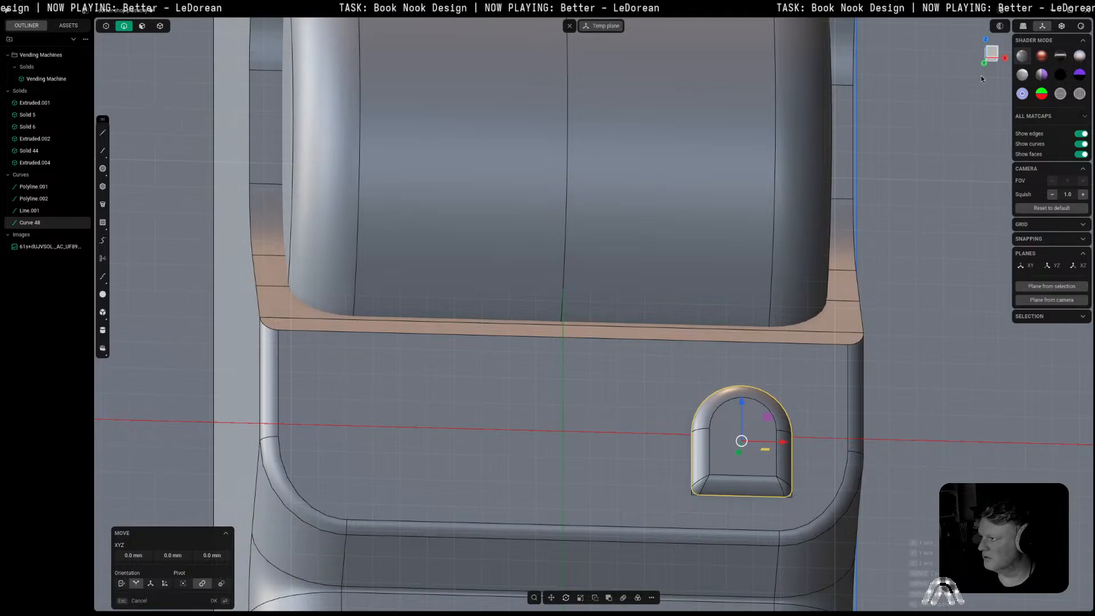
pyautogui.click(992, 55)
pyautogui.press('g')
pyautogui.press('x')
pyautogui.click(433, 376)
pyautogui.scroll(-4, 432, 377)
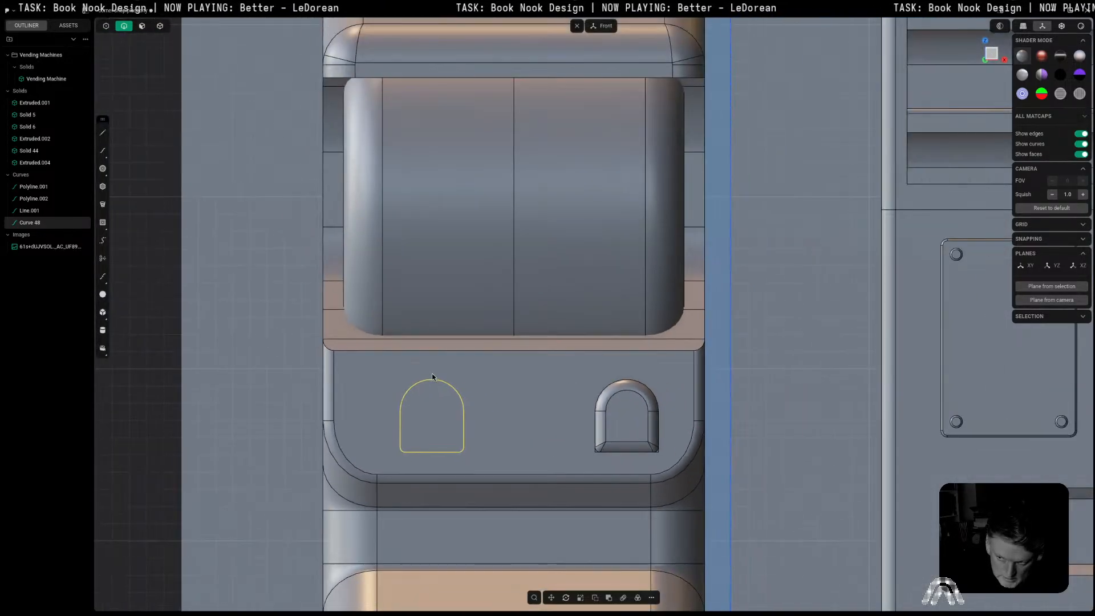
# Step: Rotate the duplicated arch curve 180 degrees about the Y axis so its rounded end faces down
pyautogui.scroll(-3, 432, 376)
pyautogui.keyDown('shift'); pyautogui.moveTo(434, 377); pyautogui.dragTo(613, 417, button='middle'); pyautogui.keyUp('shift')
pyautogui.scroll(-5, 613, 417)
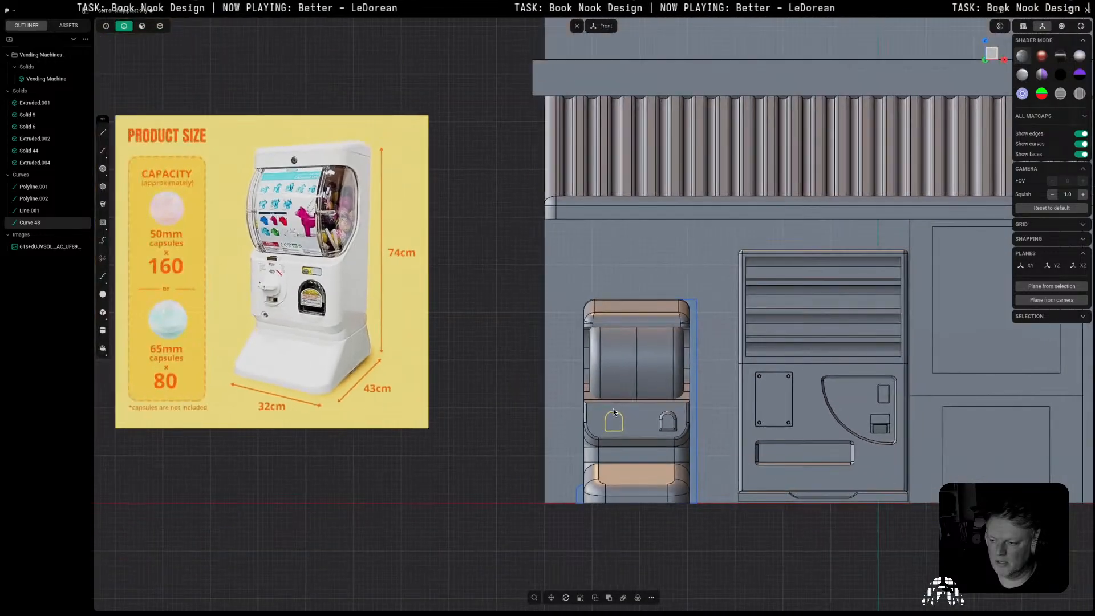
pyautogui.press('r')
pyautogui.press('y')
pyautogui.press('Return')
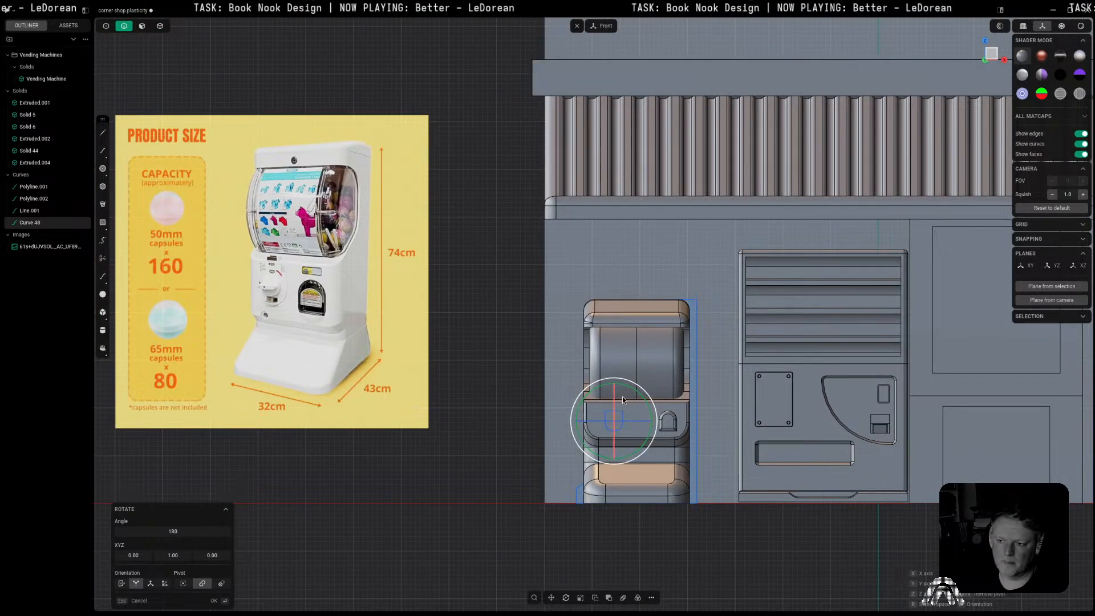
# Step: Scale the U-shaped curve up by about 1.46 and nudge it vertically into place on the front panel
pyautogui.press('s')
pyautogui.scroll(3, 633, 422)
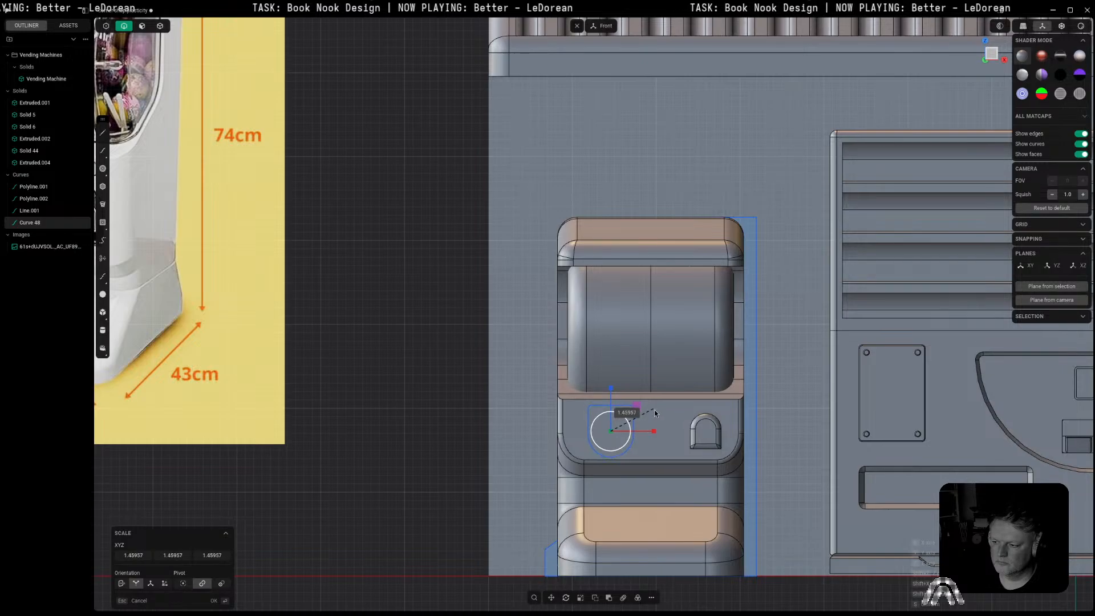
pyautogui.click(654, 411)
pyautogui.press('g')
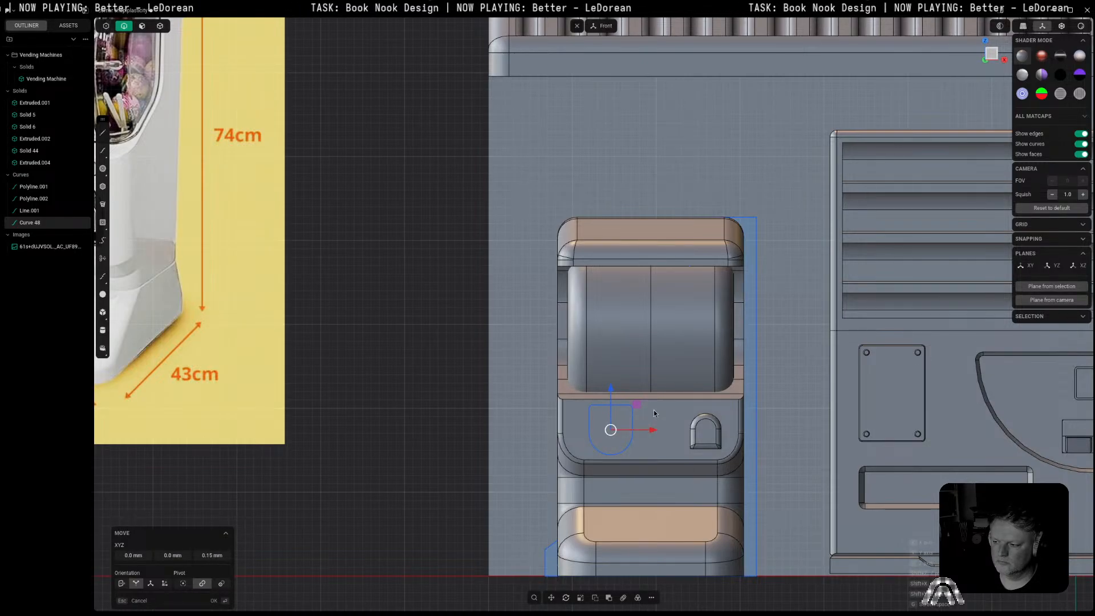
pyautogui.click(654, 410)
pyautogui.scroll(-3, 654, 410)
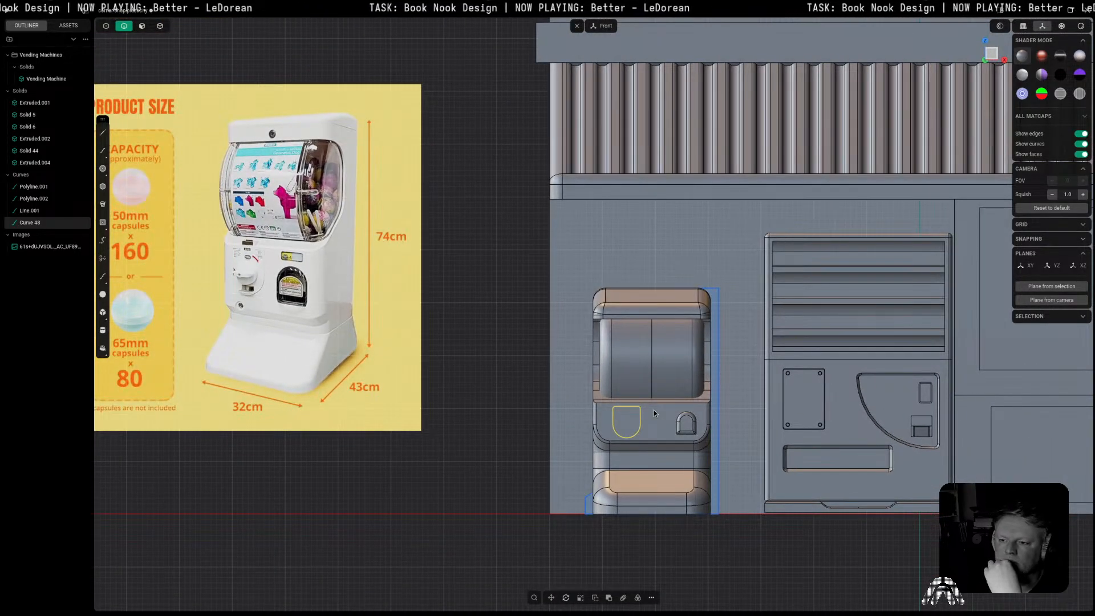
pyautogui.scroll(3, 654, 412)
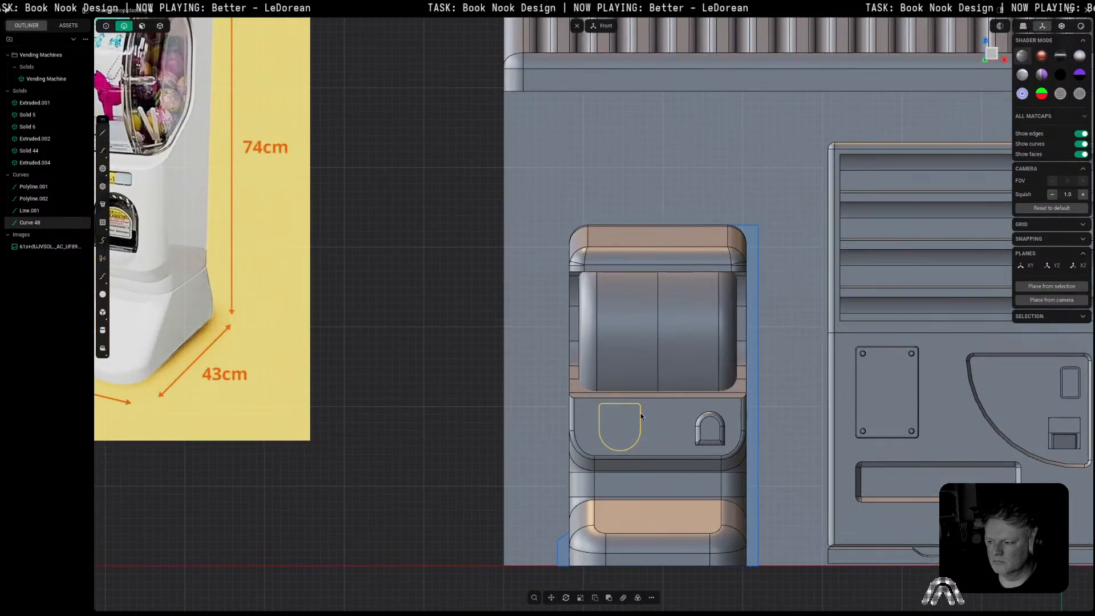
pyautogui.press('g')
pyautogui.press('z')
pyautogui.click(641, 416)
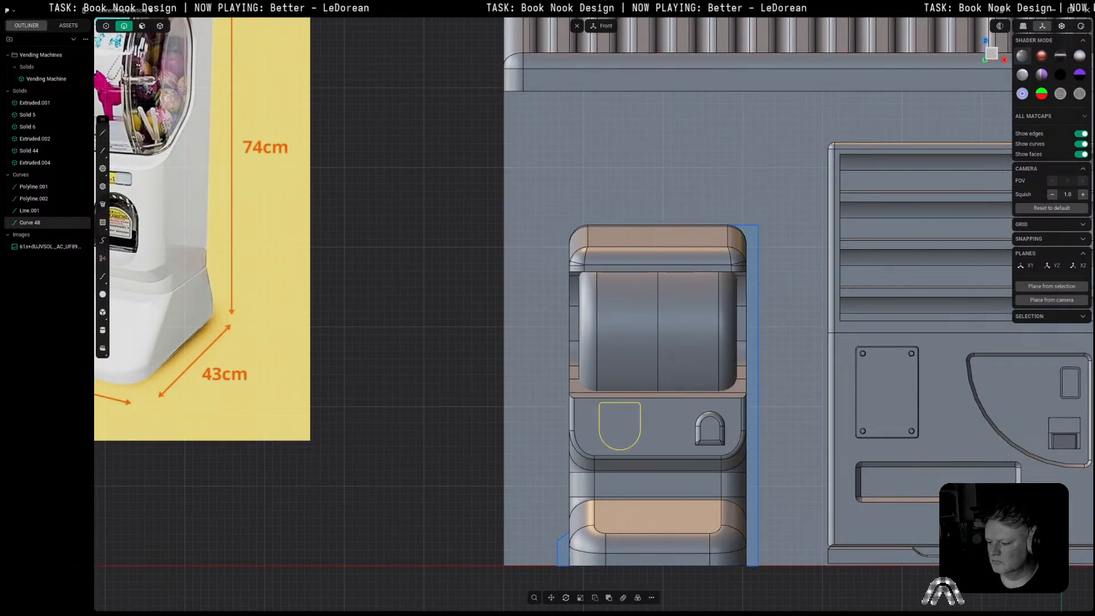
# Step: Imprint the U-shaped curve onto the capsule machine's front panel and delete the source curve
pyautogui.press('i')
pyautogui.click(684, 429)
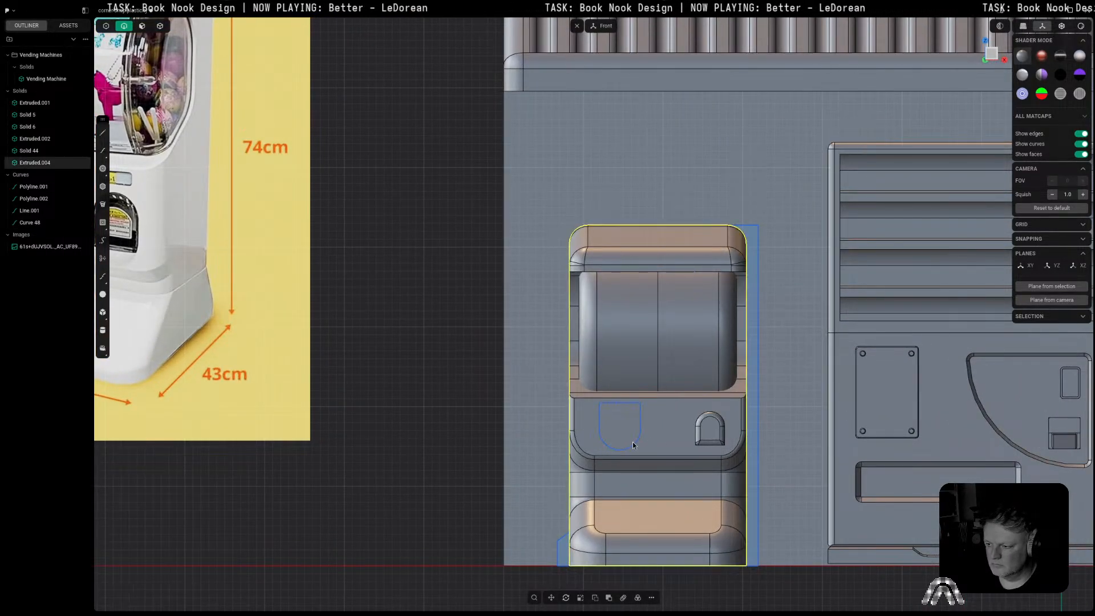
pyautogui.moveTo(631, 443); pyautogui.dragTo(656, 444, button='middle')
pyautogui.scroll(3, 636, 445)
pyautogui.scroll(1, 636, 445)
# Step: Push the imprinted U-shaped face outward by about 0.9 mm to form a raised plate
pyautogui.press('3')
pyautogui.click(616, 383)
pyautogui.press('e')
pyautogui.keyDown('shift'); pyautogui.moveTo(616, 384); pyautogui.dragTo(692, 391, button='middle'); pyautogui.keyUp('shift')
pyautogui.scroll(-5, 692, 392)
pyautogui.scroll(-2, 692, 392)
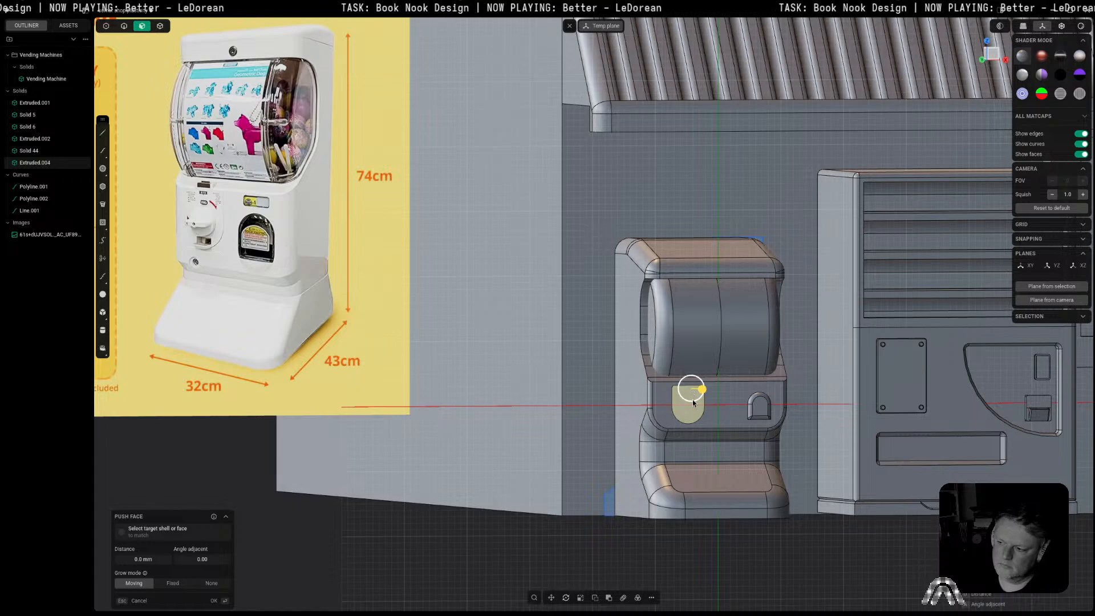
pyautogui.scroll(3, 693, 392)
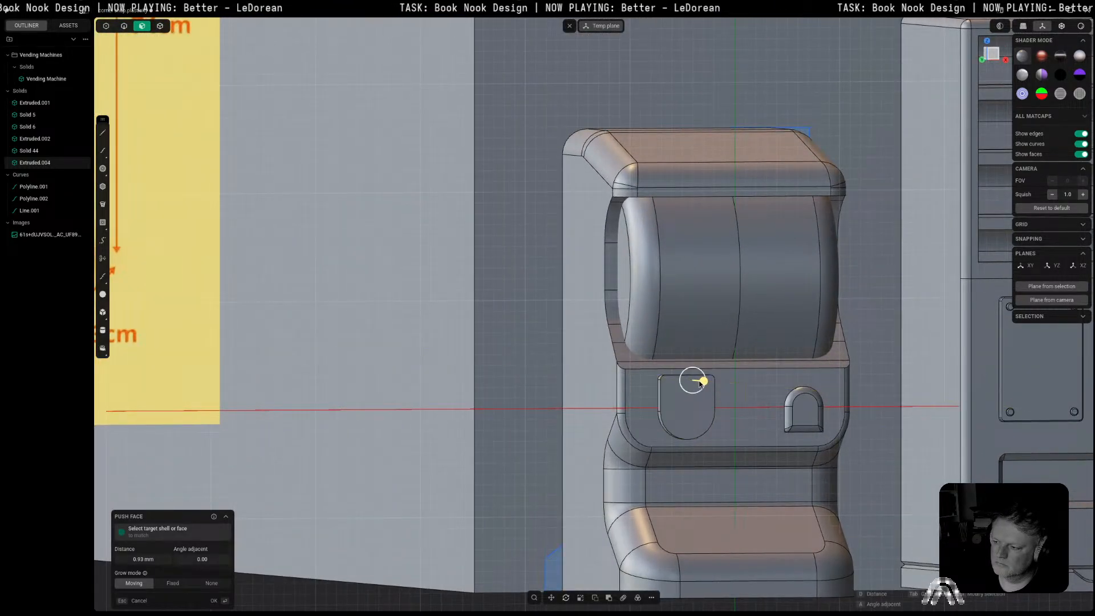
pyautogui.scroll(-3, 695, 391)
pyautogui.keyDown('shift'); pyautogui.moveTo(664, 421); pyautogui.dragTo(677, 422, button='middle'); pyautogui.keyUp('shift')
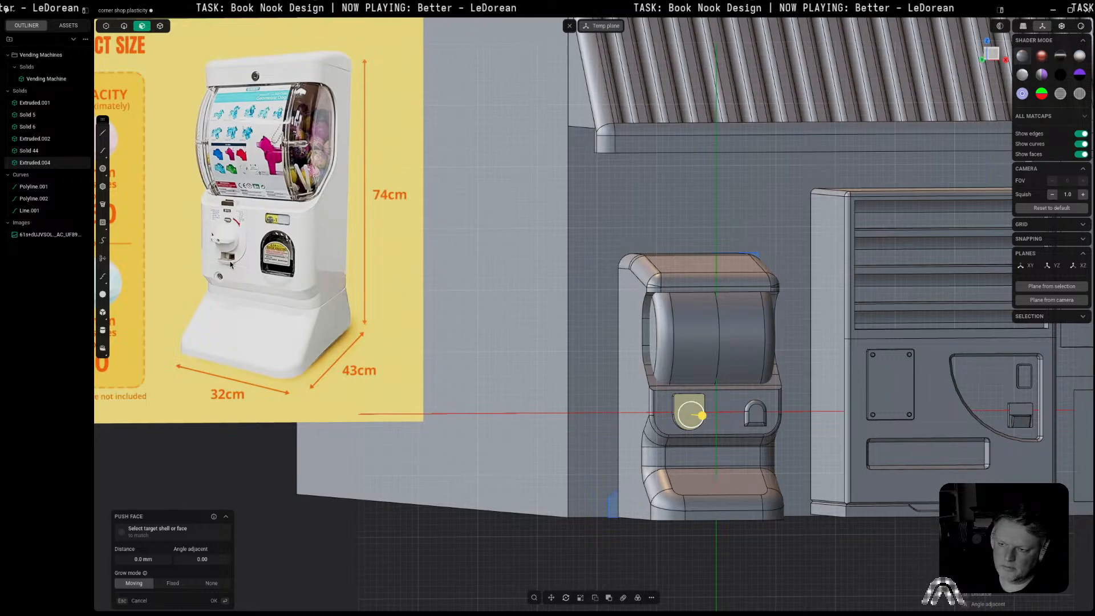
# Step: Split the raised plate's front face with a horizontal line near its rounded lower end and select the lower segment
pyautogui.scroll(5, 706, 447)
pyautogui.press('space')
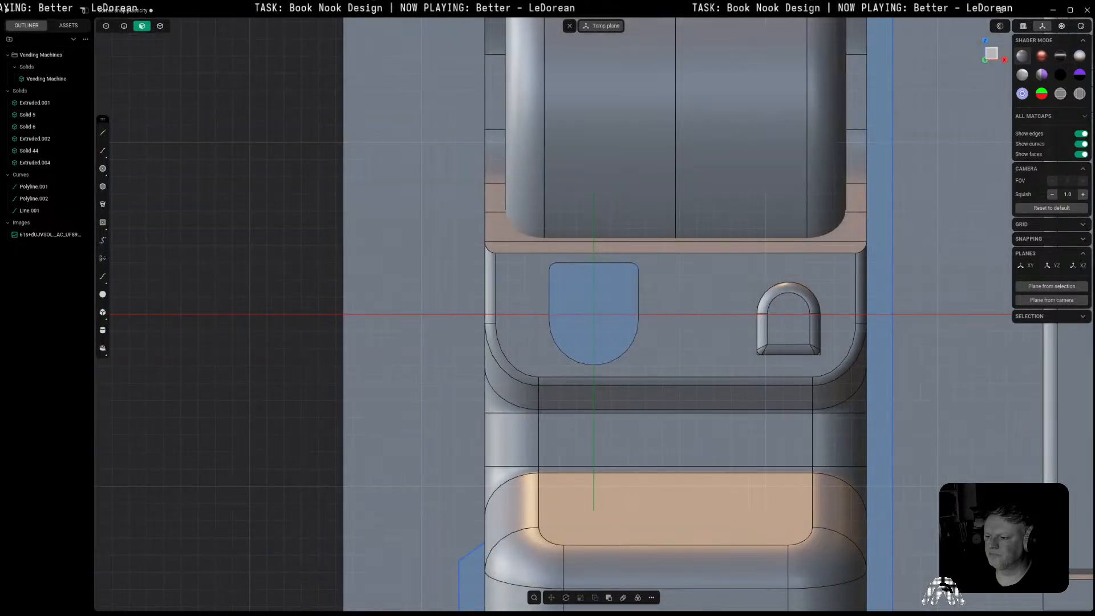
pyautogui.hotkey('ctrl', 'r')
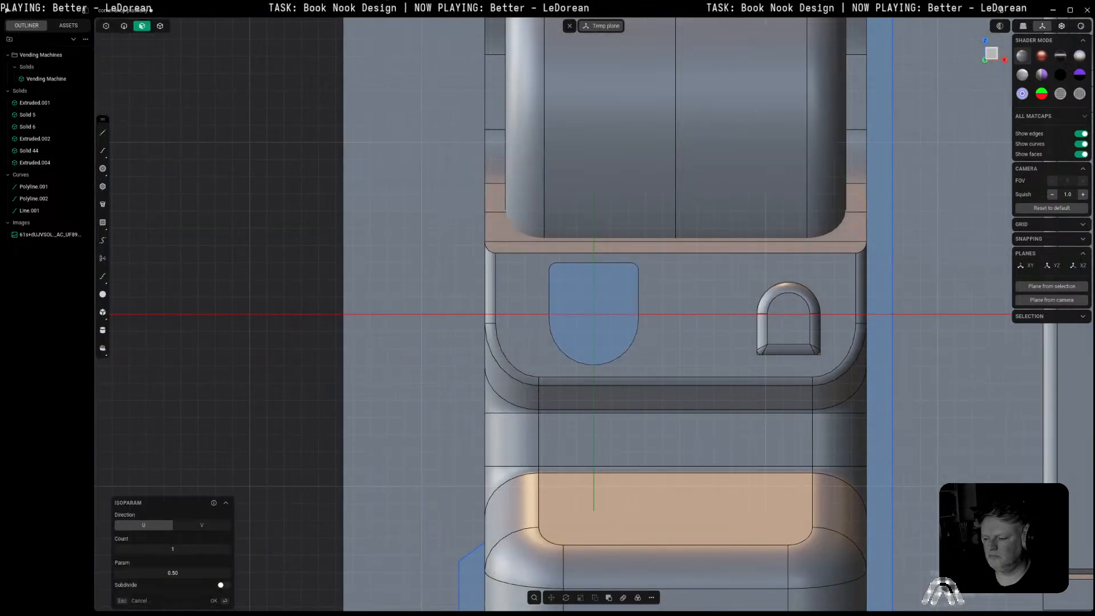
pyautogui.click(593, 357)
pyautogui.moveTo(594, 358); pyautogui.dragTo(601, 357, button='middle')
pyautogui.click(600, 358)
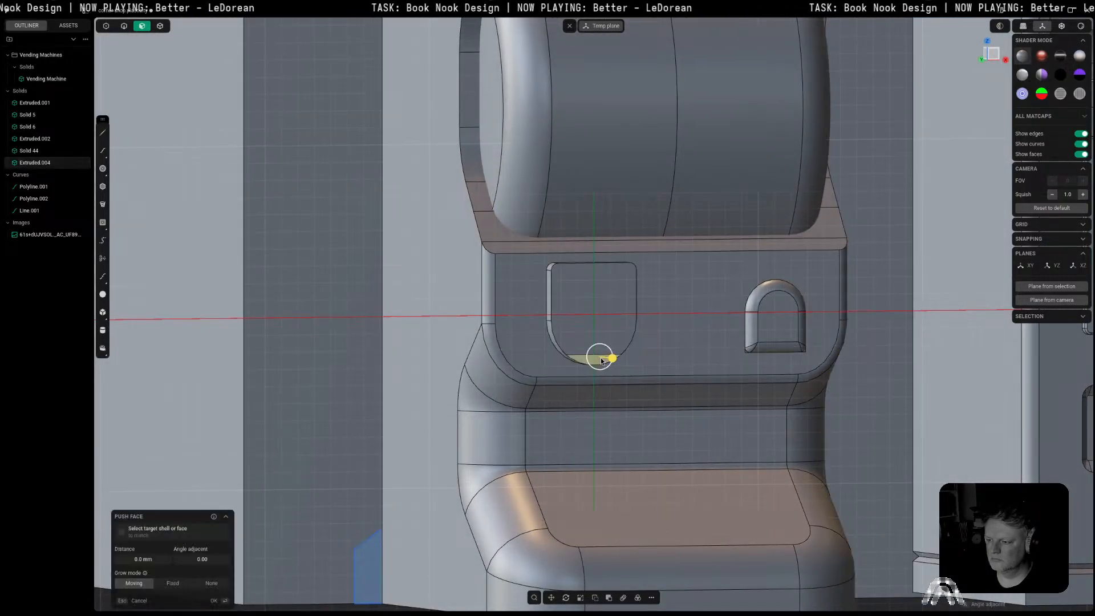
# Step: Try to push the raised plate's lower segment inward and undo the change
pyautogui.moveTo(599, 360); pyautogui.dragTo(707, 335, button='middle')
pyautogui.press('2')
pyautogui.click(652, 352)
pyautogui.press('3')
pyautogui.click(643, 353)
pyautogui.moveTo(681, 348); pyautogui.dragTo(678, 348)
pyautogui.hotkey('ctrl', 'z')
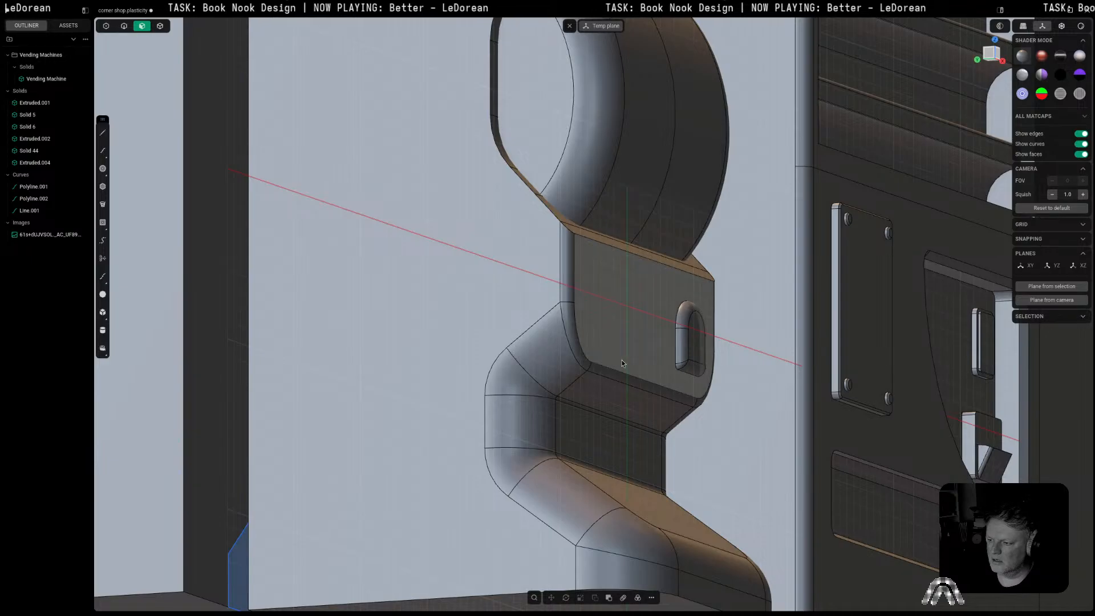
# Step: Push the lower segment of the U-shaped plate inward by -0.54 mm
pyautogui.click(622, 360)
pyautogui.moveTo(685, 350); pyautogui.dragTo(678, 349)
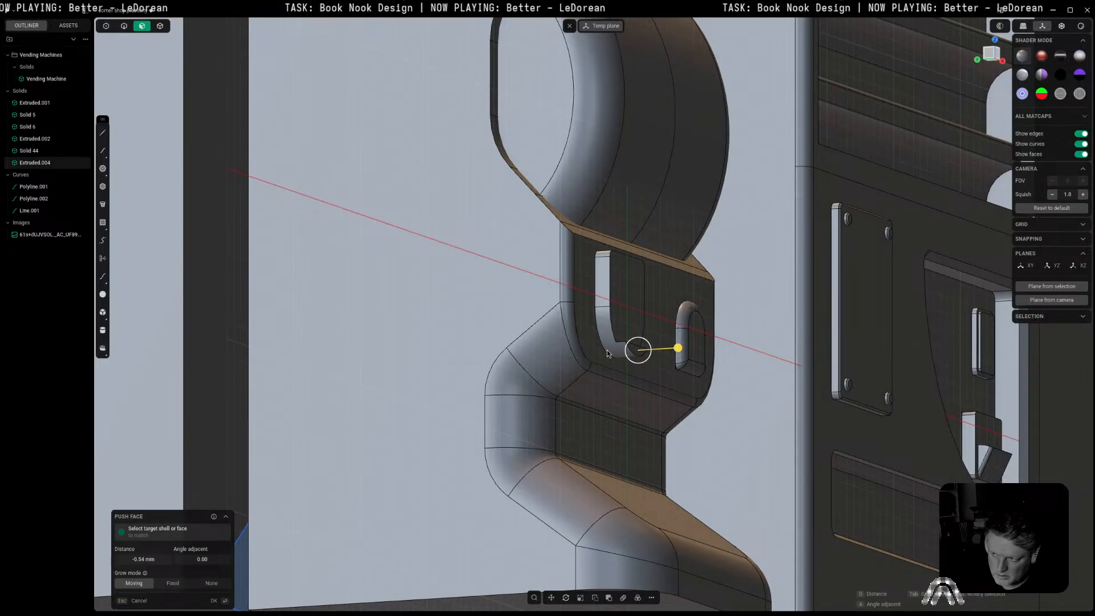
pyautogui.scroll(-3, 607, 349)
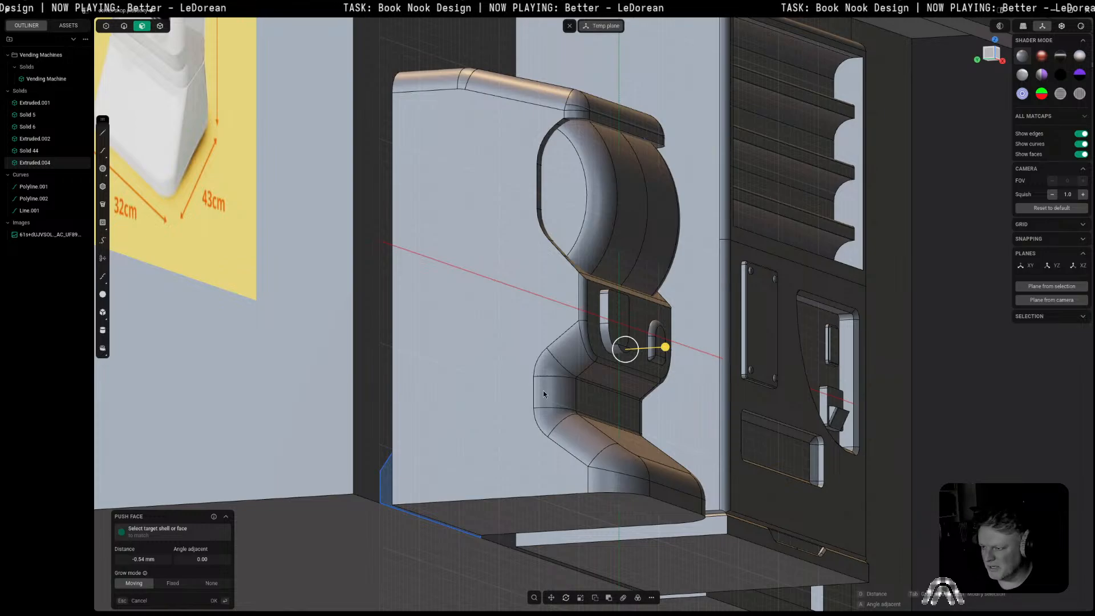
pyautogui.click(459, 564)
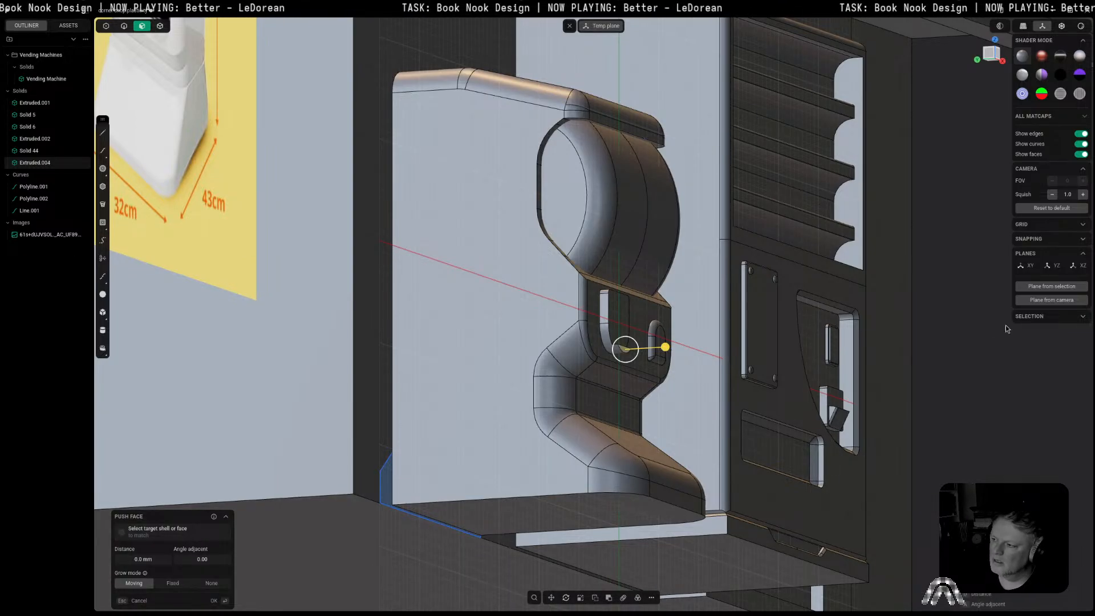
pyautogui.press('Escape')
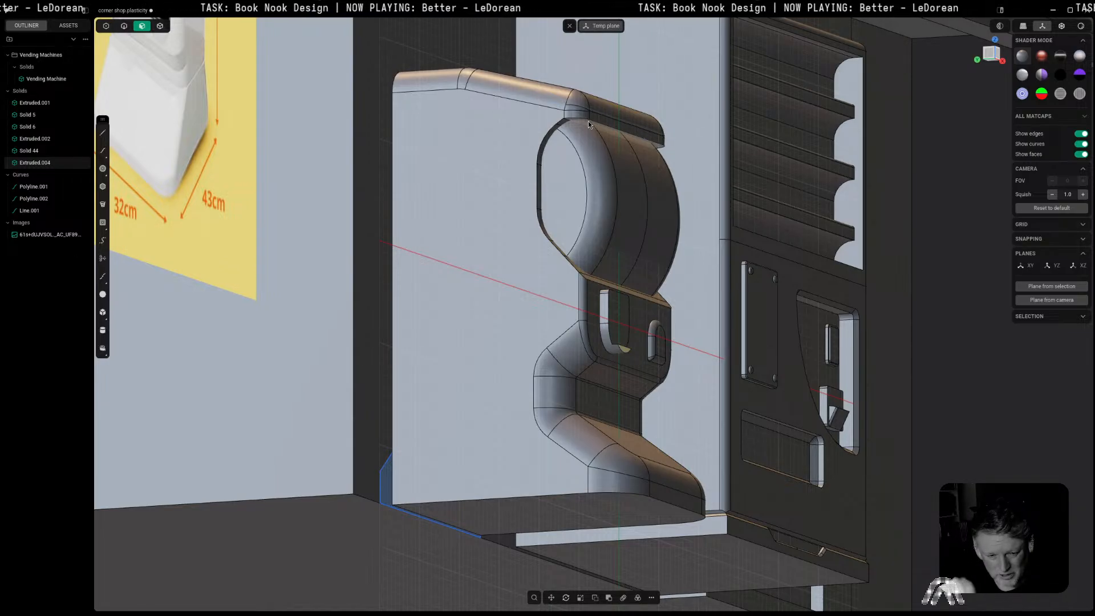
pyautogui.scroll(-4, 587, 121)
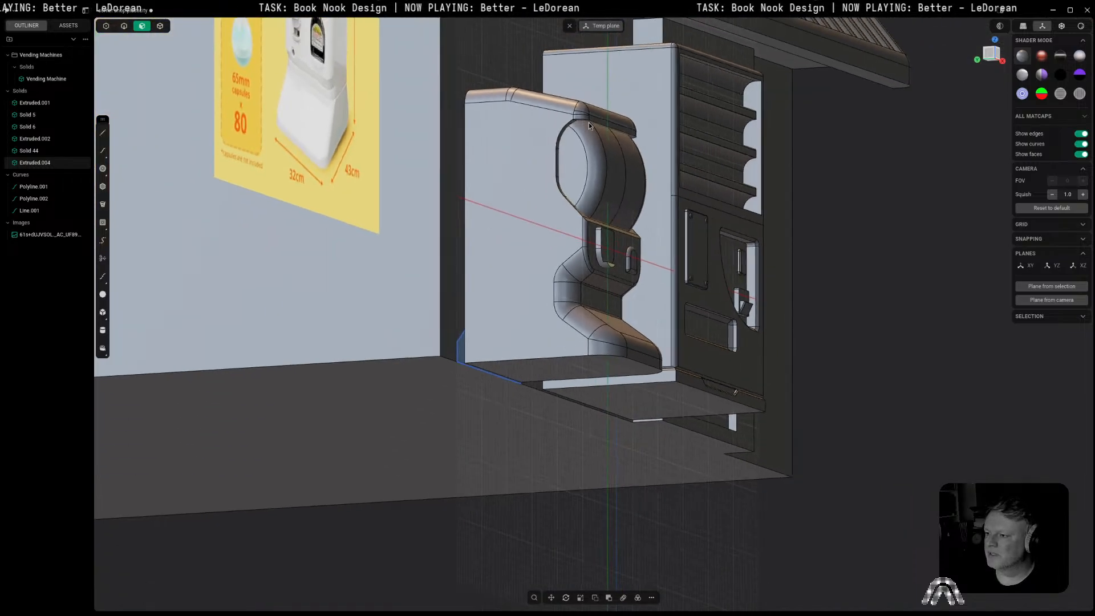
pyautogui.scroll(4, 591, 160)
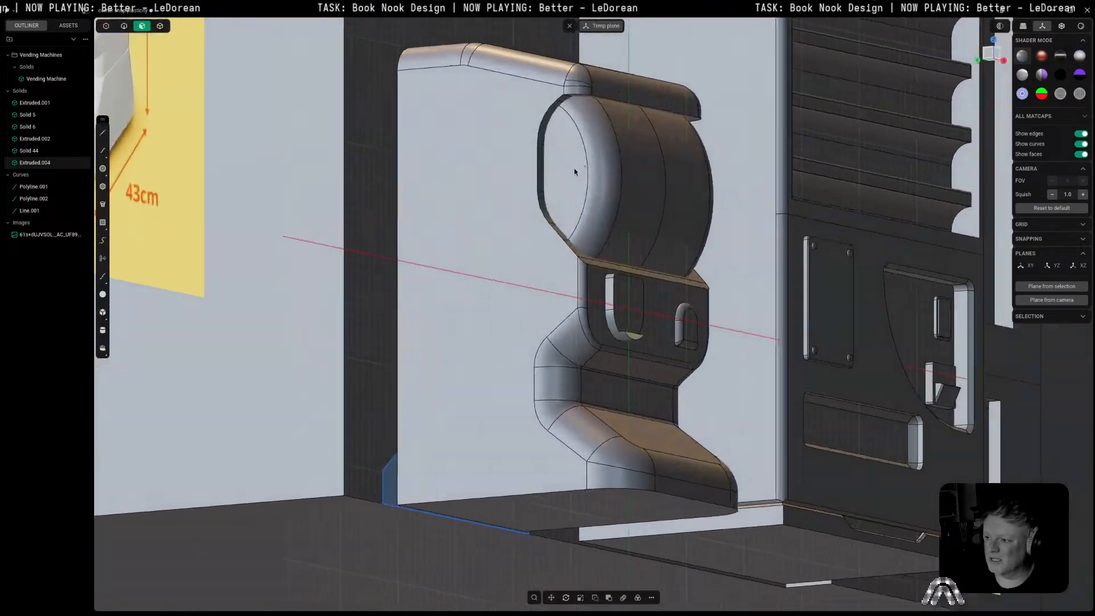
# Step: Fillet the housing's side edge around the capsule drum opening by about 0.26 mm
pyautogui.press('2')
pyautogui.click(565, 250)
pyautogui.press('f')
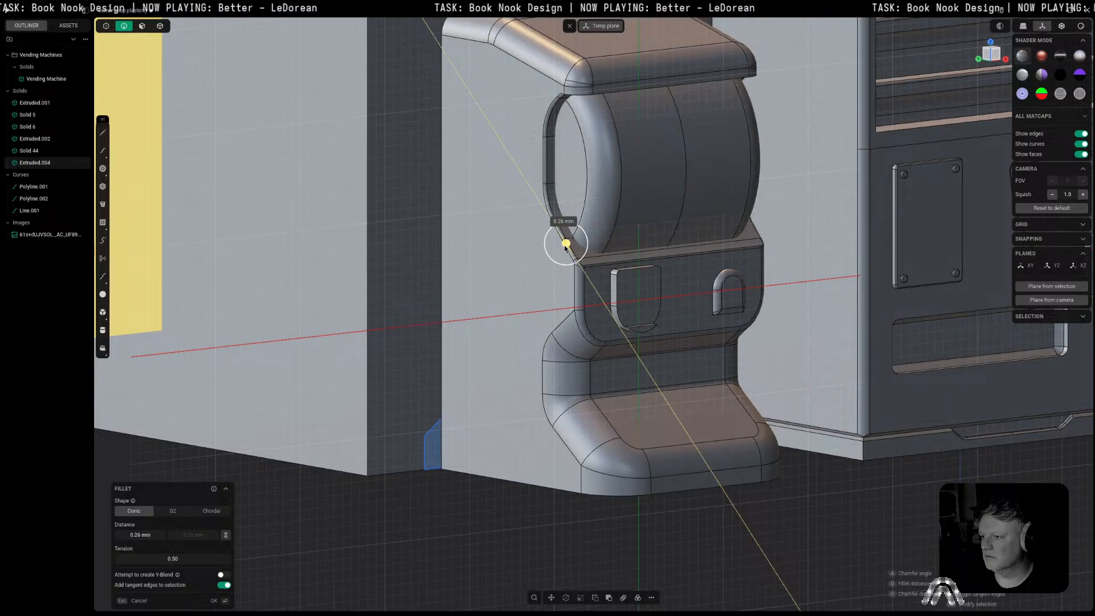
pyautogui.click(565, 249)
pyautogui.rightClick(565, 249)
pyautogui.moveTo(540, 129); pyautogui.dragTo(572, 137, button='middle')
pyautogui.scroll(-3, 630, 128)
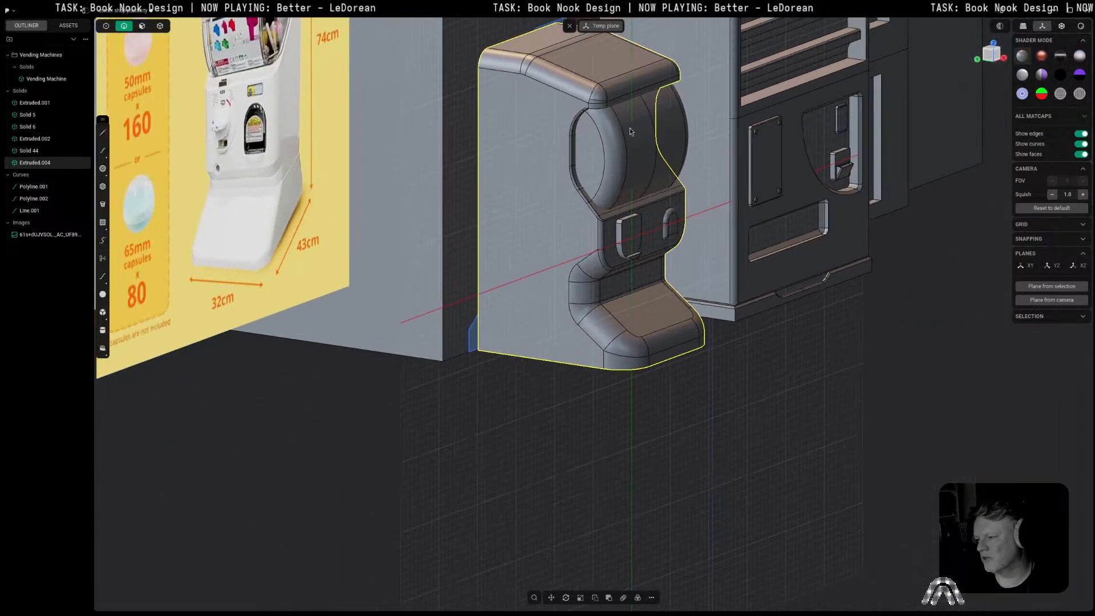
pyautogui.click(782, 368)
# Step: Chamfer the outer front edge of the raised U-shaped plate on the front panel
pyautogui.keyDown('shift'); pyautogui.moveTo(755, 362); pyautogui.dragTo(752, 399, button='middle'); pyautogui.keyUp('shift')
pyautogui.scroll(6, 628, 281)
pyautogui.scroll(6, 628, 278)
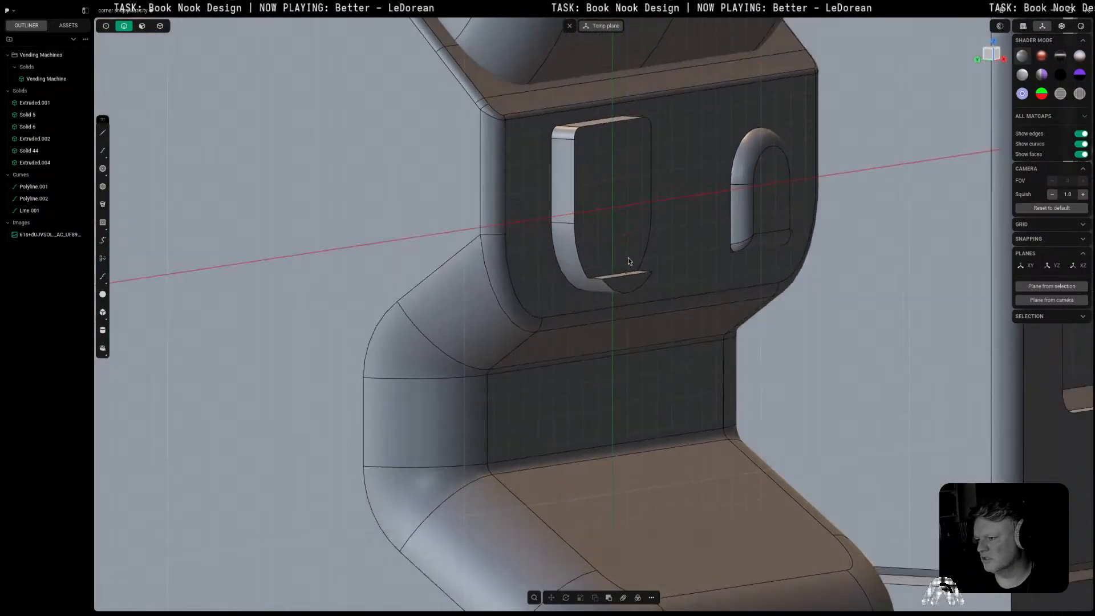
pyautogui.click(595, 294)
pyautogui.press('f')
pyautogui.moveTo(597, 301); pyautogui.dragTo(596, 277)
pyautogui.press('Return')
pyautogui.moveTo(501, 182); pyautogui.dragTo(556, 185, button='middle')
pyautogui.moveTo(686, 166); pyautogui.dragTo(643, 158, button='middle')
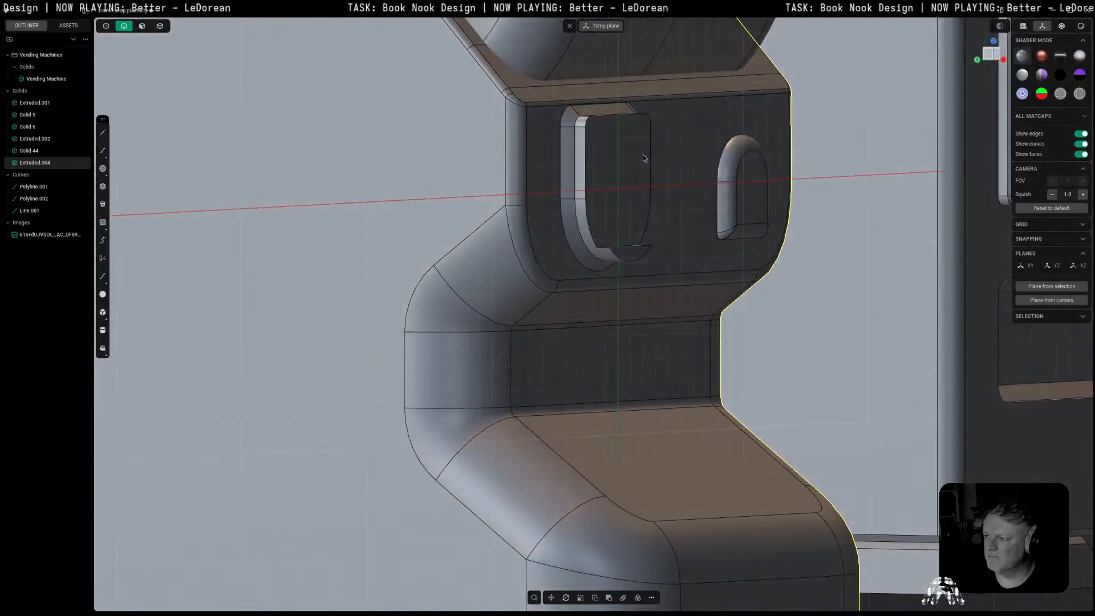
# Step: Push the U-shaped plate's main face and its lower segment inward together by a small amount
pyautogui.press('3')
pyautogui.click(609, 148)
pyautogui.keyDown('shift'); pyautogui.click(633, 255); pyautogui.keyUp('shift')
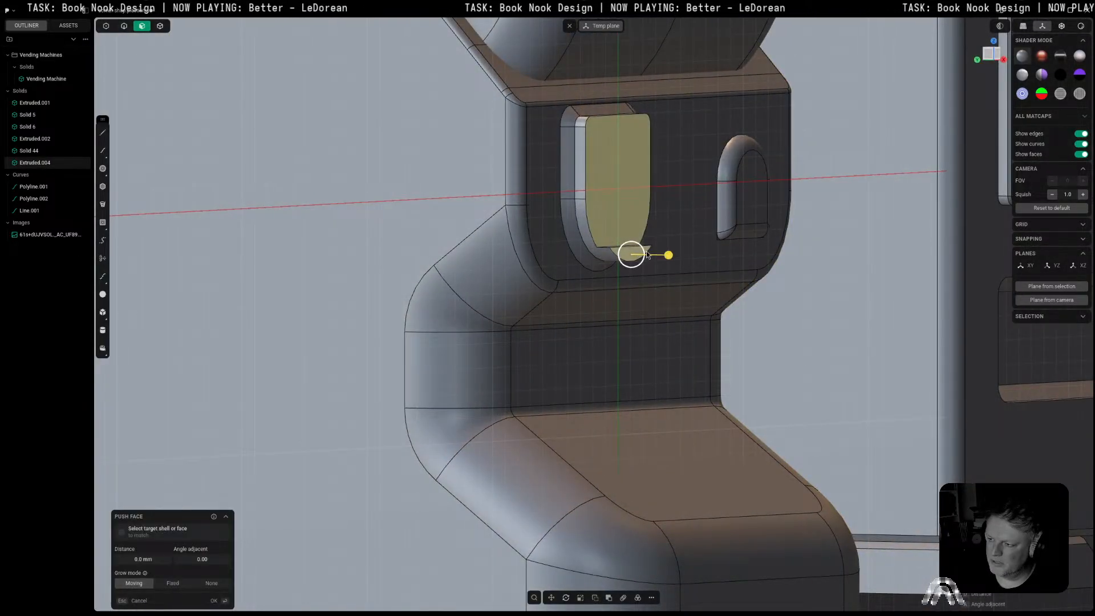
pyautogui.moveTo(668, 255); pyautogui.dragTo(659, 255)
pyautogui.press('Return')
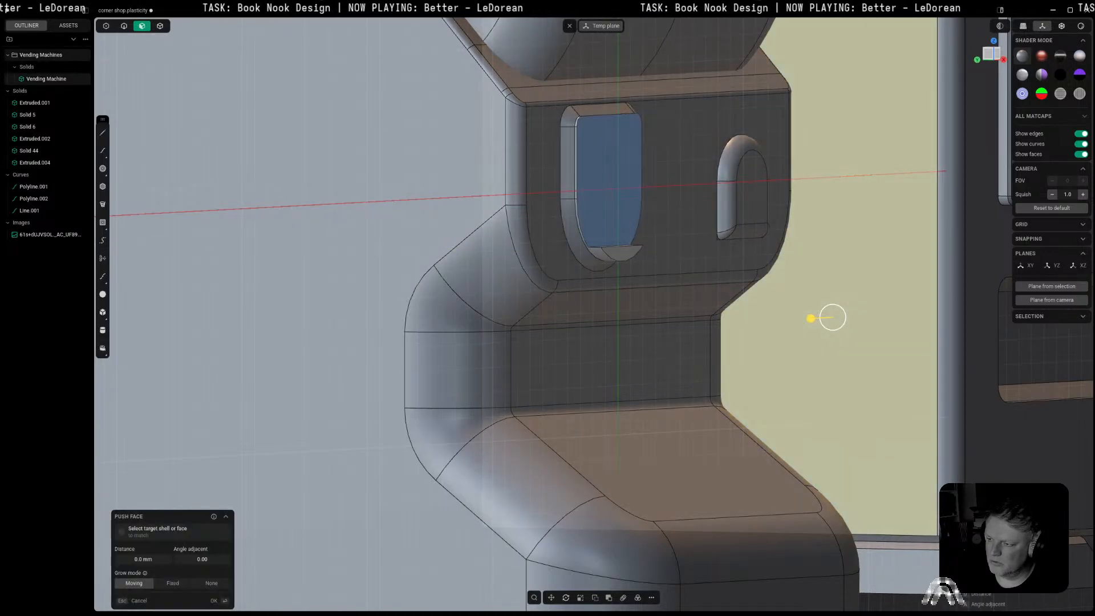
# Step: Push only the lower segment of the U-shaped plate further inward by -0.5 mm
pyautogui.moveTo(648, 251); pyautogui.dragTo(640, 253)
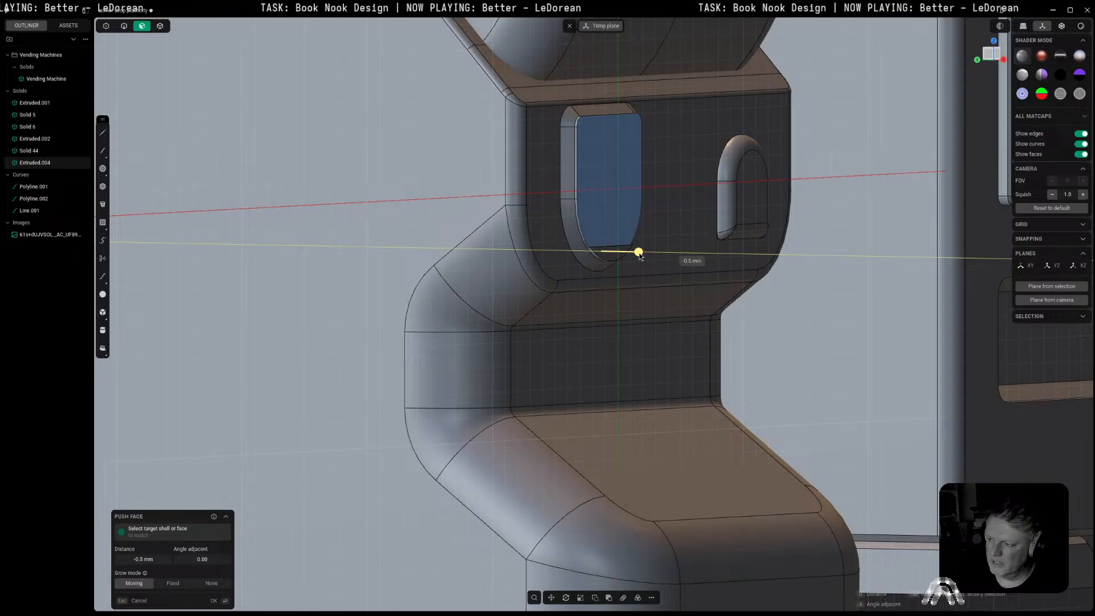
pyautogui.moveTo(633, 264); pyautogui.dragTo(564, 265, button='middle')
pyautogui.scroll(-3, 565, 265)
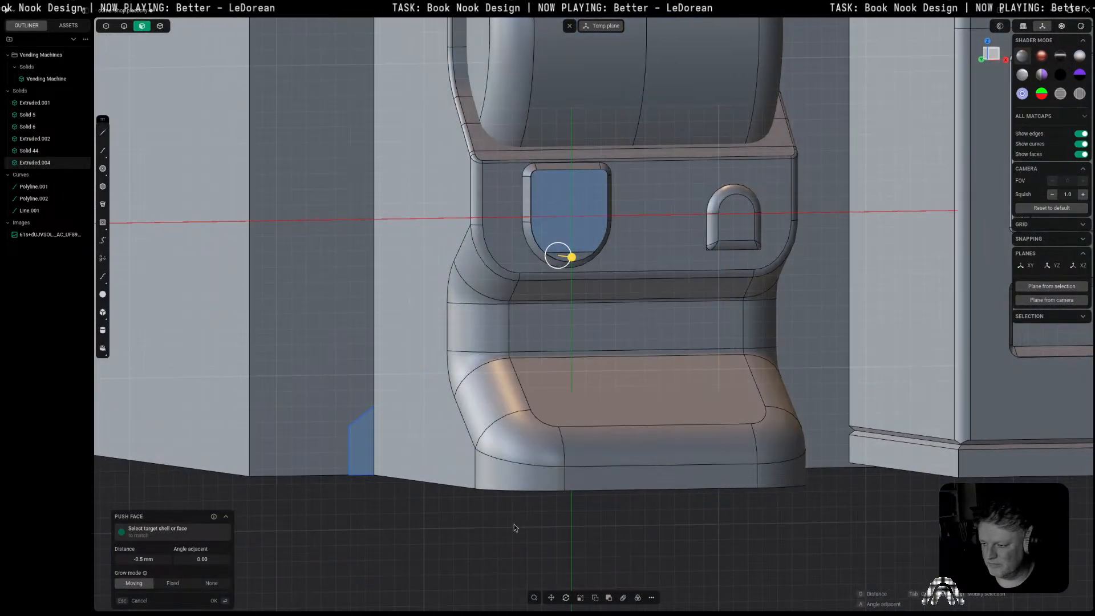
pyautogui.rightClick(514, 525)
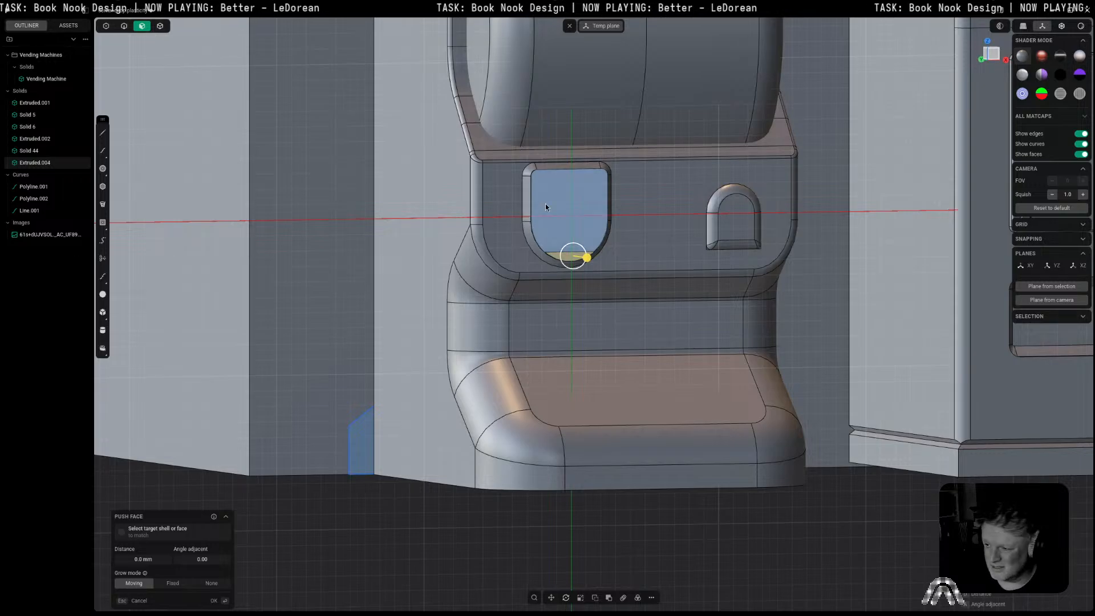
# Step: Examine the U-shaped plate and the front of the capsule machine from the front and at an angle
pyautogui.click(991, 54)
pyautogui.scroll(-5, 841, 306)
pyautogui.rightClick(783, 478)
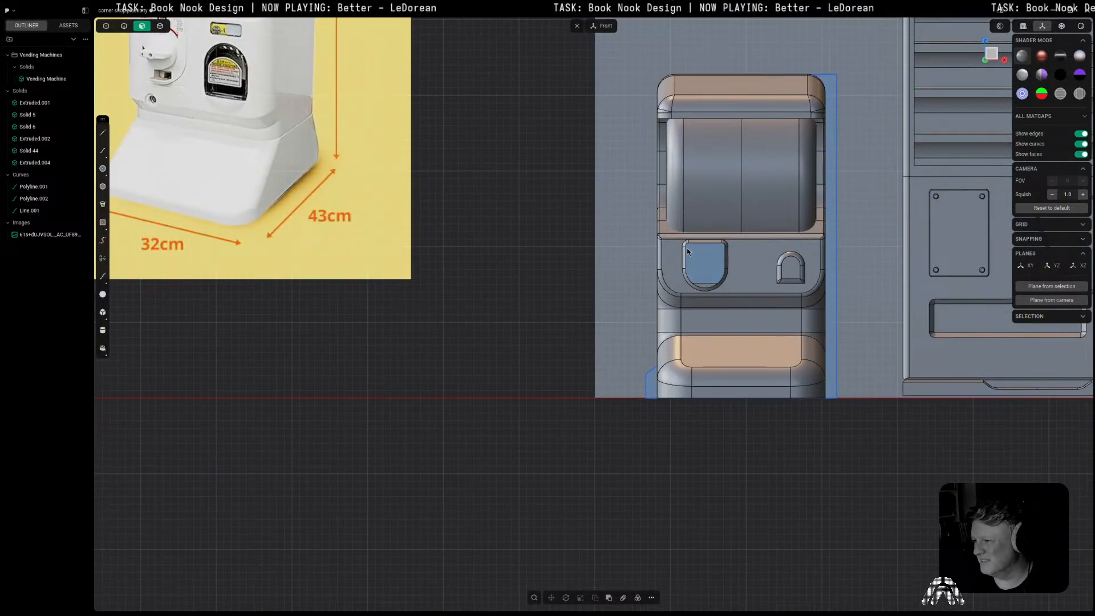
pyautogui.moveTo(688, 135); pyautogui.dragTo(731, 118, button='middle')
pyautogui.scroll(4, 681, 118)
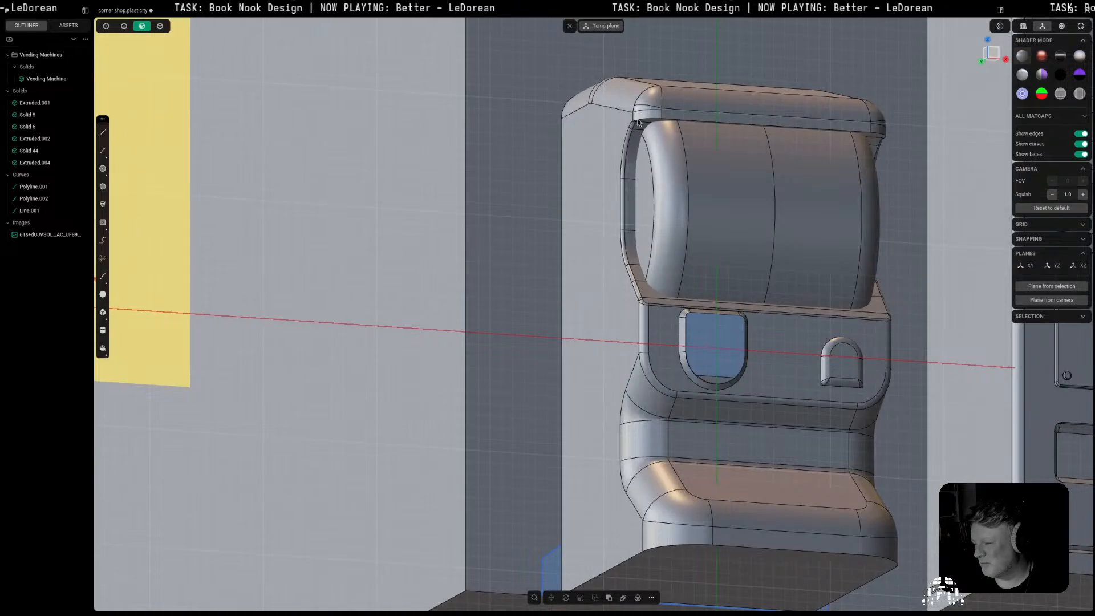
pyautogui.scroll(5, 648, 117)
pyautogui.scroll(-5, 704, 175)
pyautogui.scroll(-5, 705, 175)
pyautogui.scroll(3, 890, 120)
# Step: Draw a circle centred on the U-shaped plate's main face, slightly narrower than the plate
pyautogui.click(993, 54)
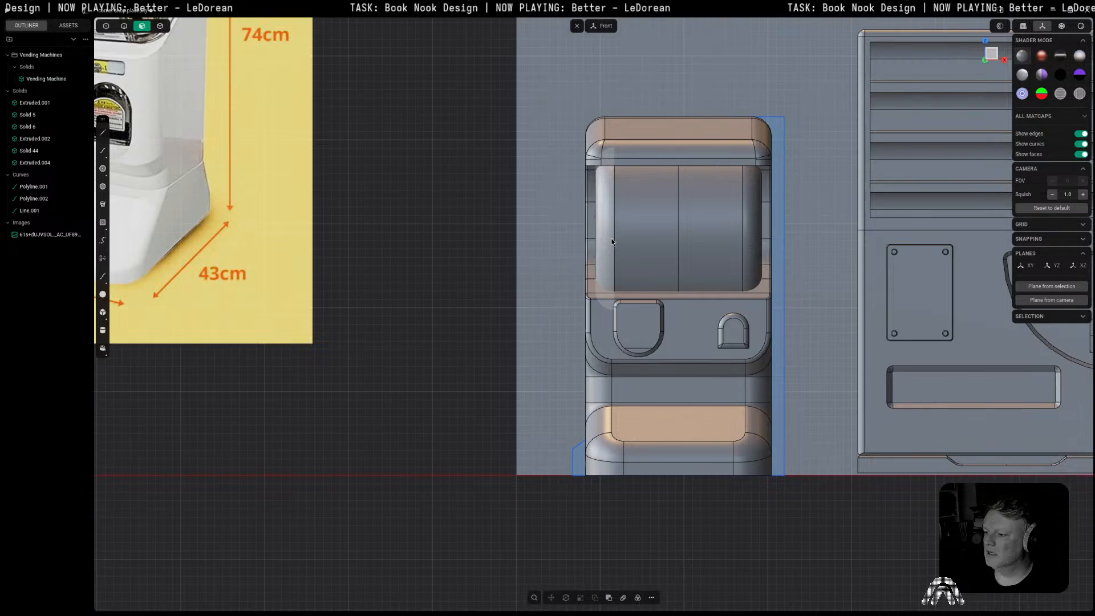
pyautogui.scroll(3, 621, 275)
pyautogui.click(639, 328)
pyautogui.press('space')
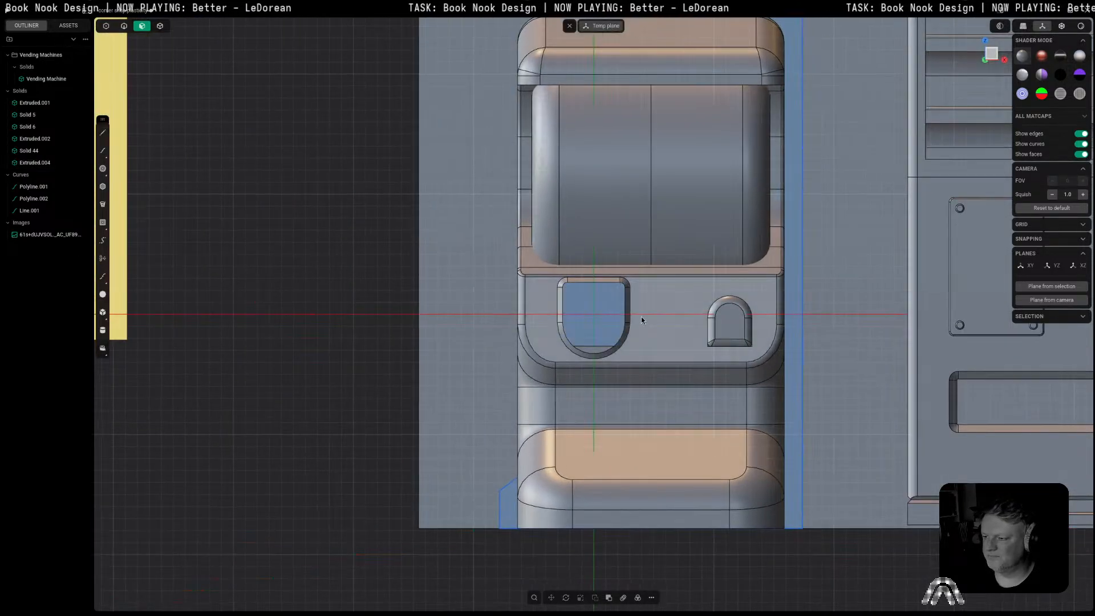
pyautogui.click(102, 168)
pyautogui.click(594, 323)
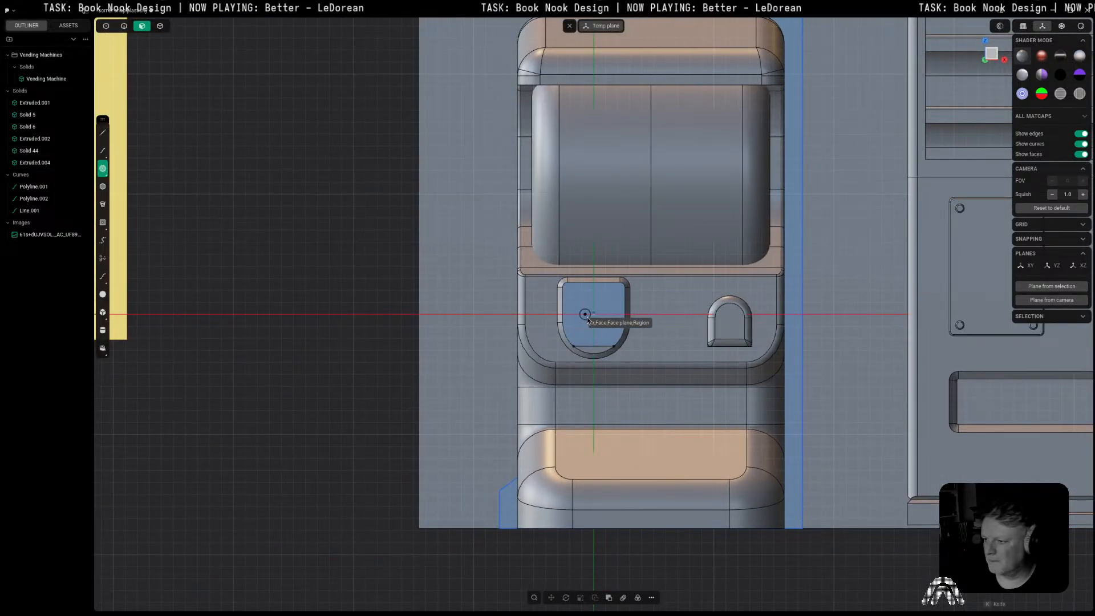
pyautogui.click(616, 326)
# Step: Imprint the circle onto the machine body's U-shaped plate and delete the circle curve
pyautogui.scroll(-5, 343, 279)
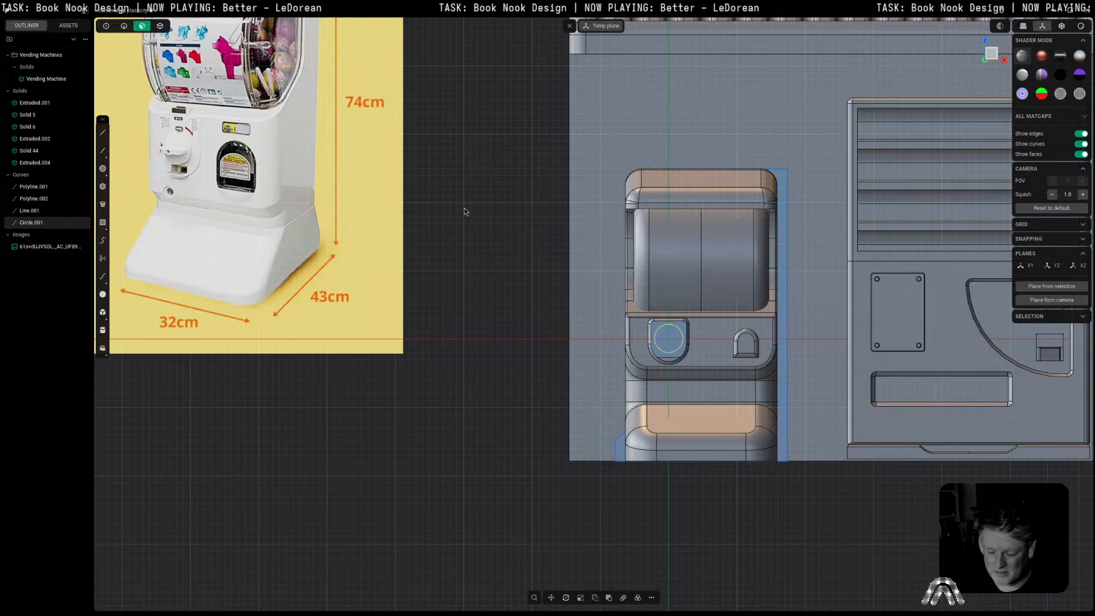
pyautogui.scroll(1, 696, 328)
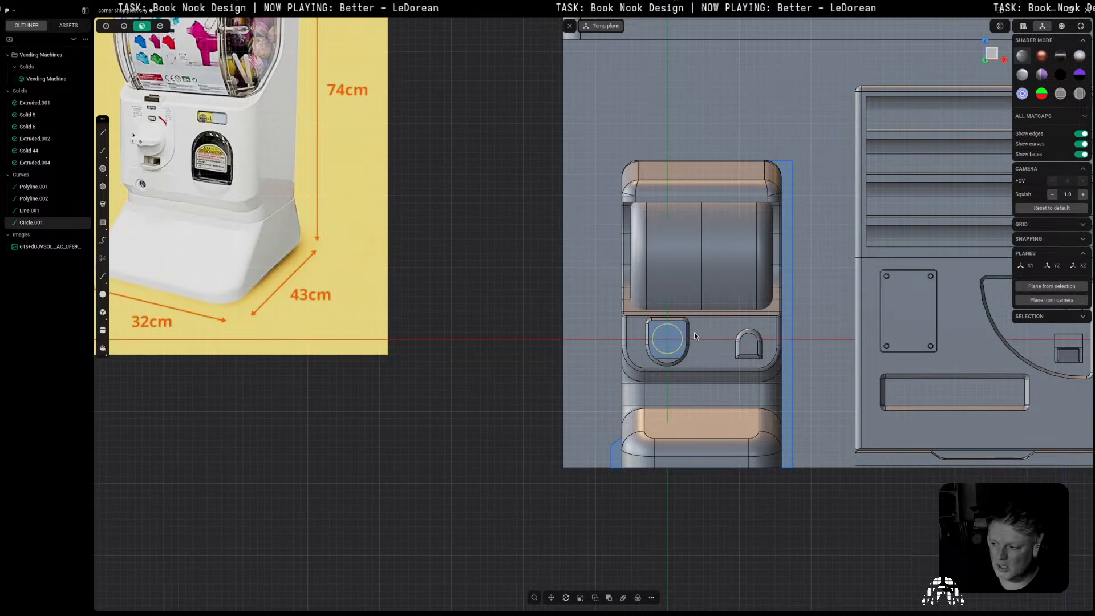
pyautogui.scroll(3, 676, 331)
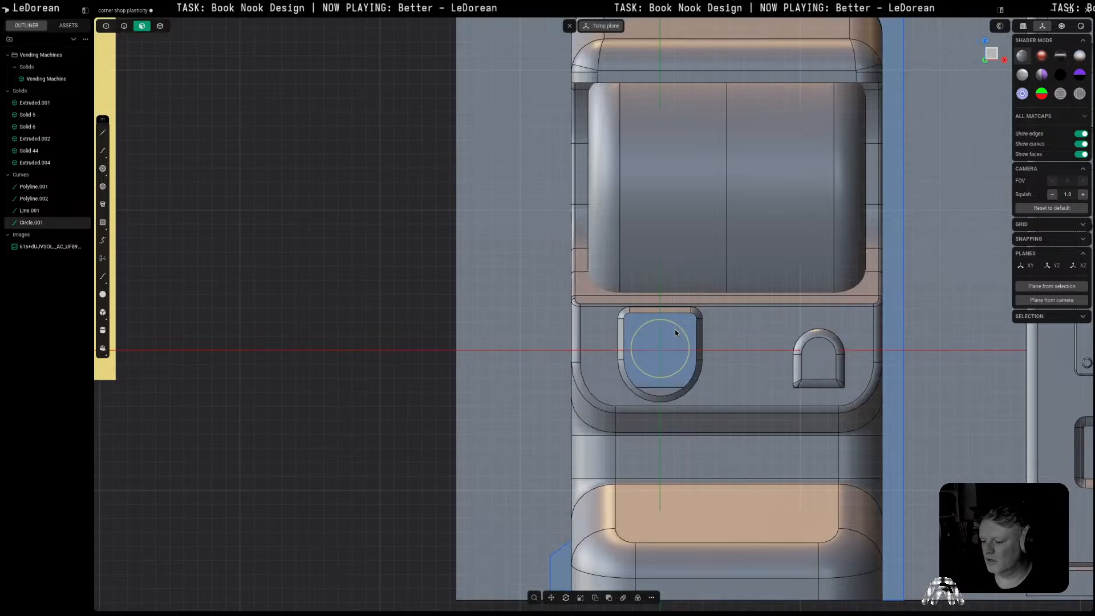
pyautogui.press('i')
pyautogui.scroll(2, 675, 330)
pyautogui.click(680, 318)
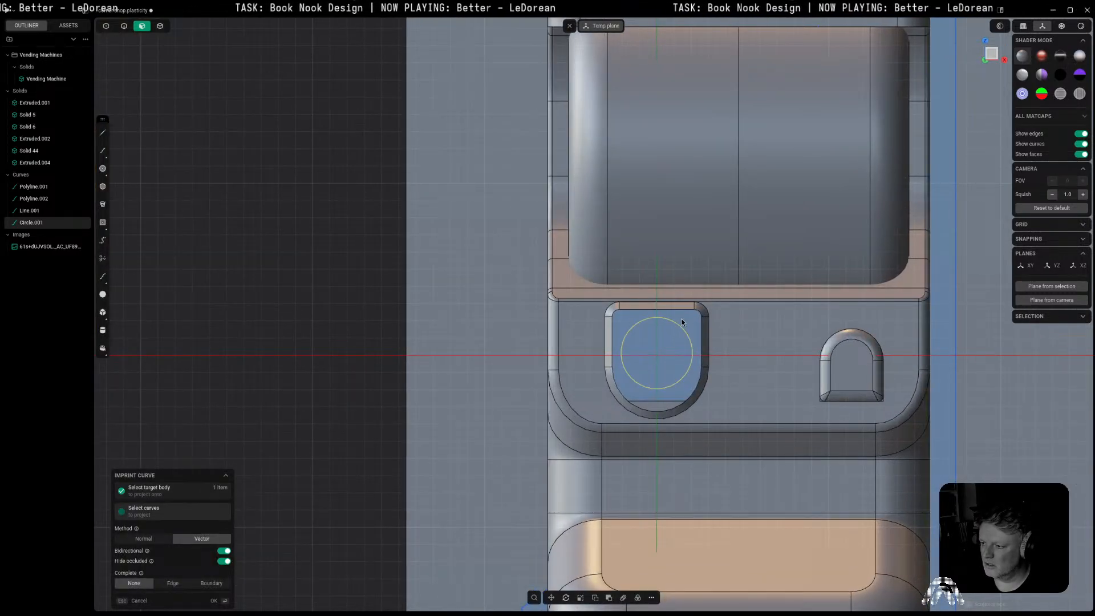
pyautogui.scroll(-5, 683, 319)
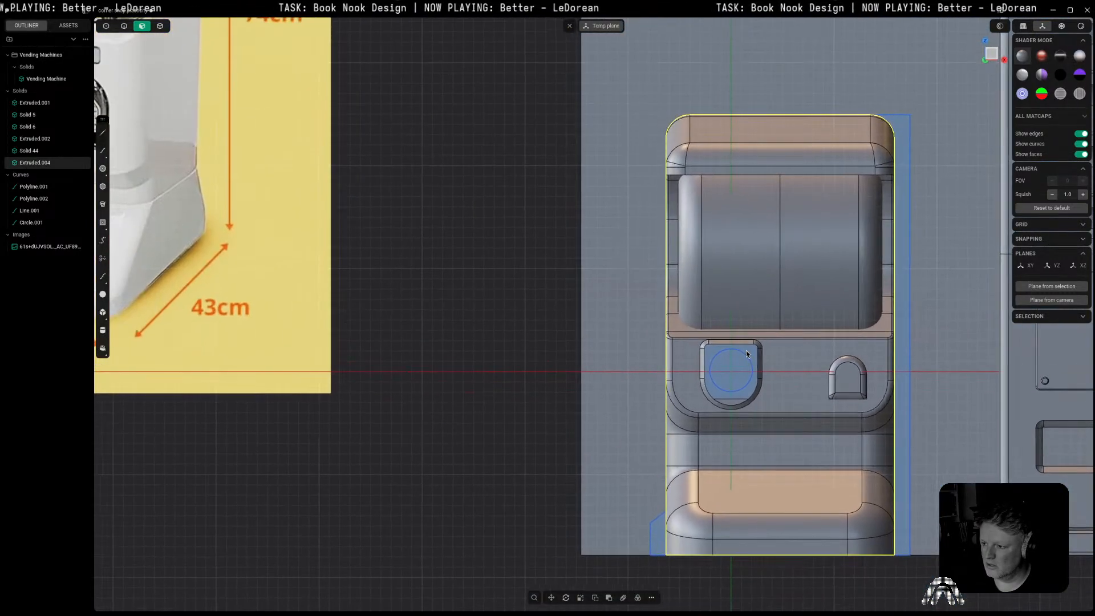
pyautogui.press('2')
pyautogui.click(726, 356)
pyautogui.press('x')
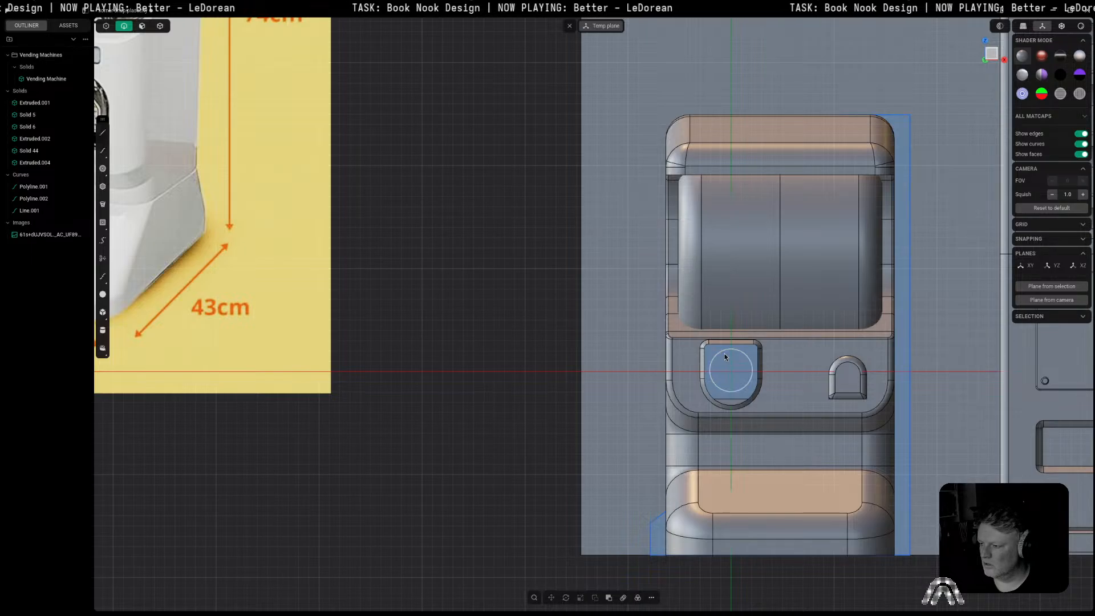
# Step: Extrude the imprinted circular face slightly outward as a separate disc for the coin mechanism
pyautogui.scroll(-5, 726, 358)
pyautogui.keyDown('shift'); pyautogui.moveTo(726, 360); pyautogui.dragTo(865, 387, button='middle'); pyautogui.keyUp('shift')
pyautogui.scroll(5, 823, 378)
pyautogui.scroll(2, 785, 388)
pyautogui.press('3')
pyautogui.click(780, 390)
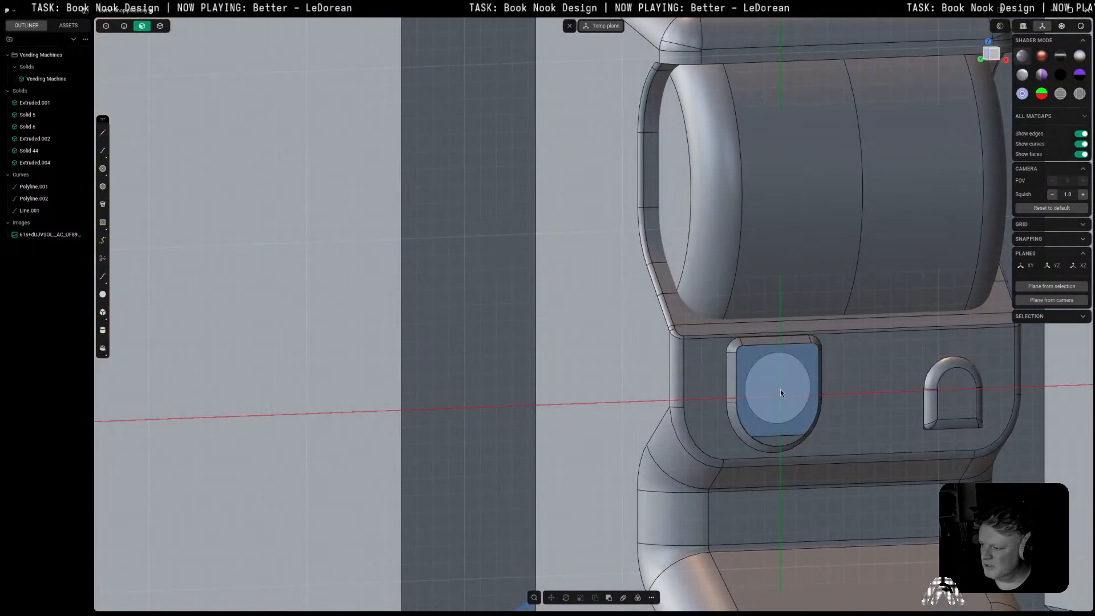
pyautogui.press('e')
pyautogui.moveTo(798, 391); pyautogui.dragTo(806, 391)
pyautogui.rightClick(805, 391)
# Step: Chamfer the disc's front edge by about -0.41 mm
pyautogui.scroll(2, 806, 390)
pyautogui.click(730, 359)
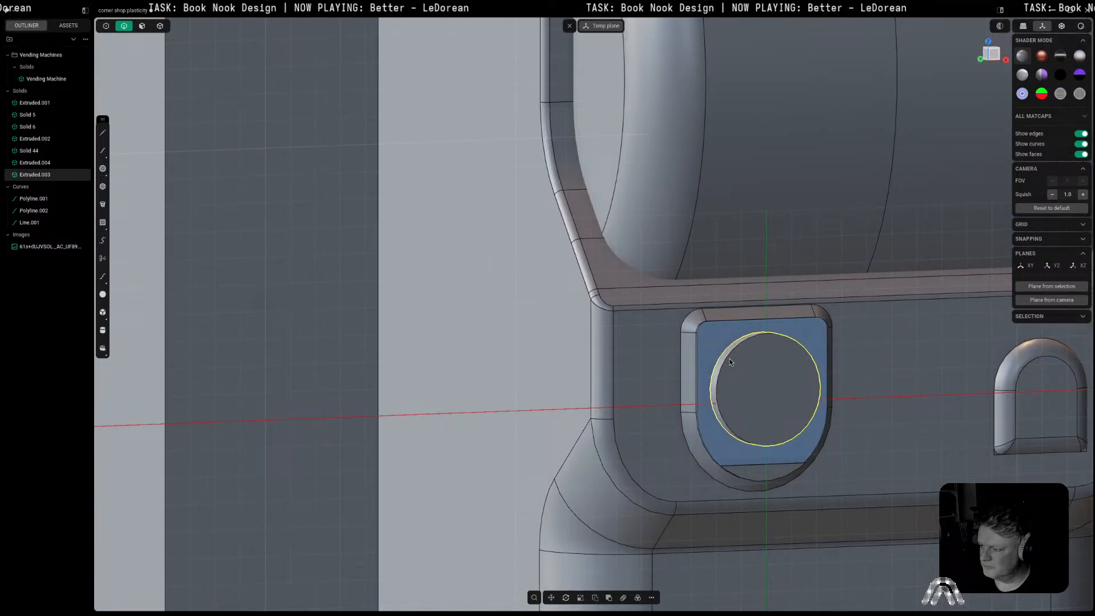
pyautogui.press('f')
pyautogui.moveTo(727, 353); pyautogui.dragTo(732, 364)
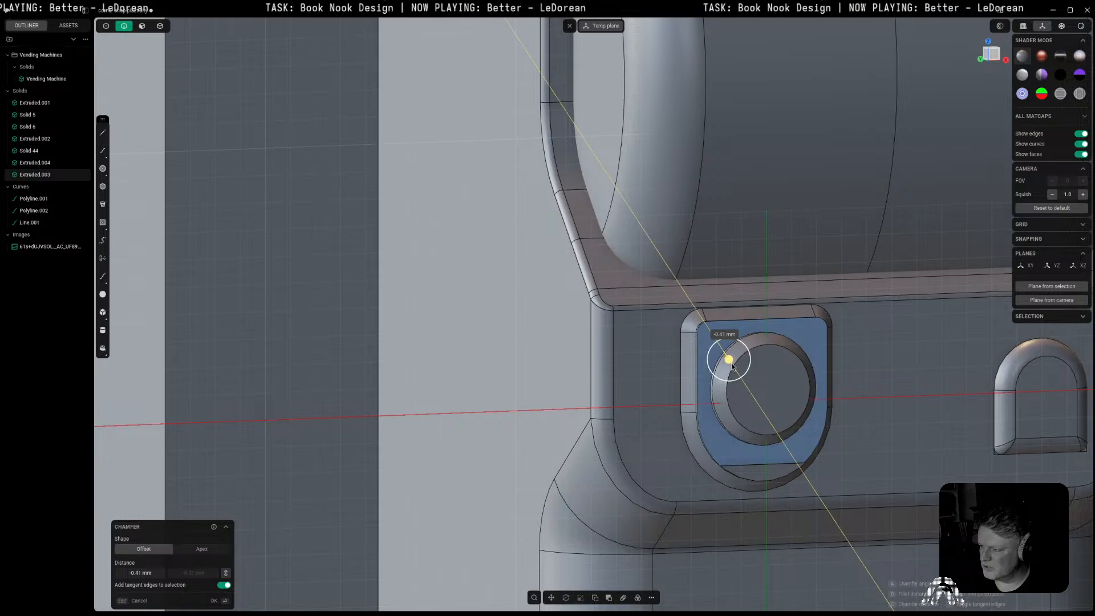
pyautogui.moveTo(731, 365); pyautogui.dragTo(779, 375, button='middle')
pyautogui.press('Return')
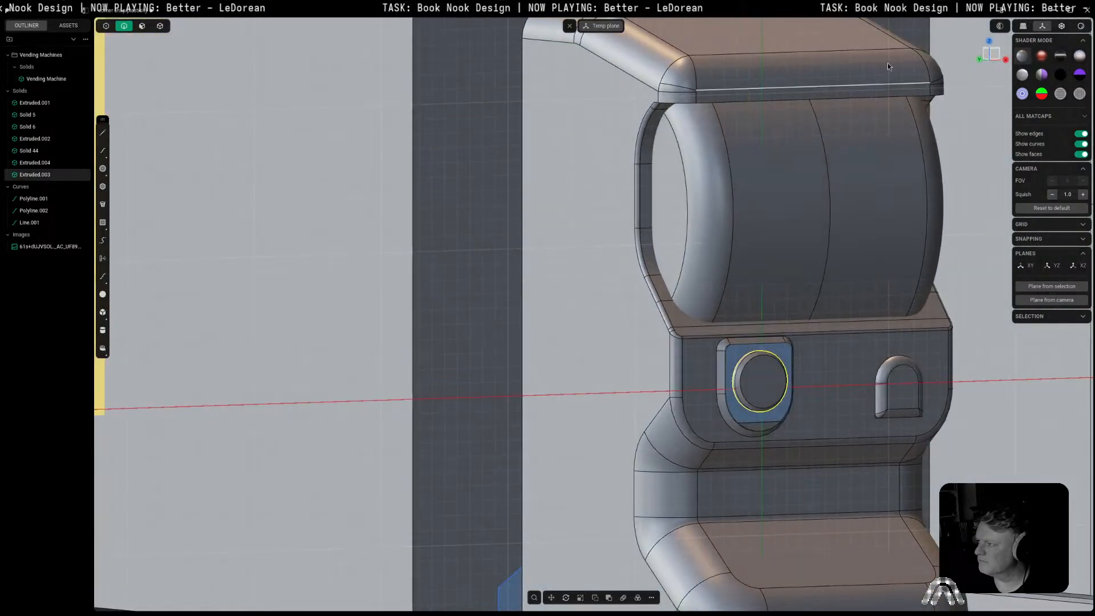
# Step: Compare the disc on the front panel with the turning knob in the reference image
pyautogui.scroll(-4, 792, 235)
pyautogui.keyDown('shift'); pyautogui.moveTo(792, 234); pyautogui.dragTo(998, 372, button='middle'); pyautogui.keyUp('shift')
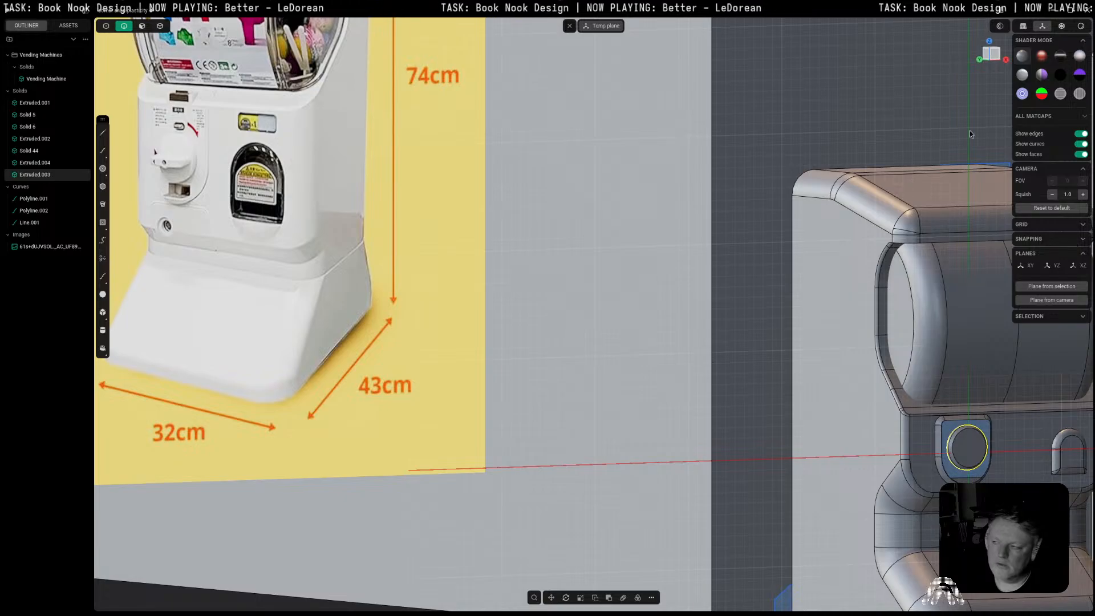
pyautogui.click(1004, 58)
pyautogui.moveTo(562, 378); pyautogui.dragTo(708, 378, button='middle')
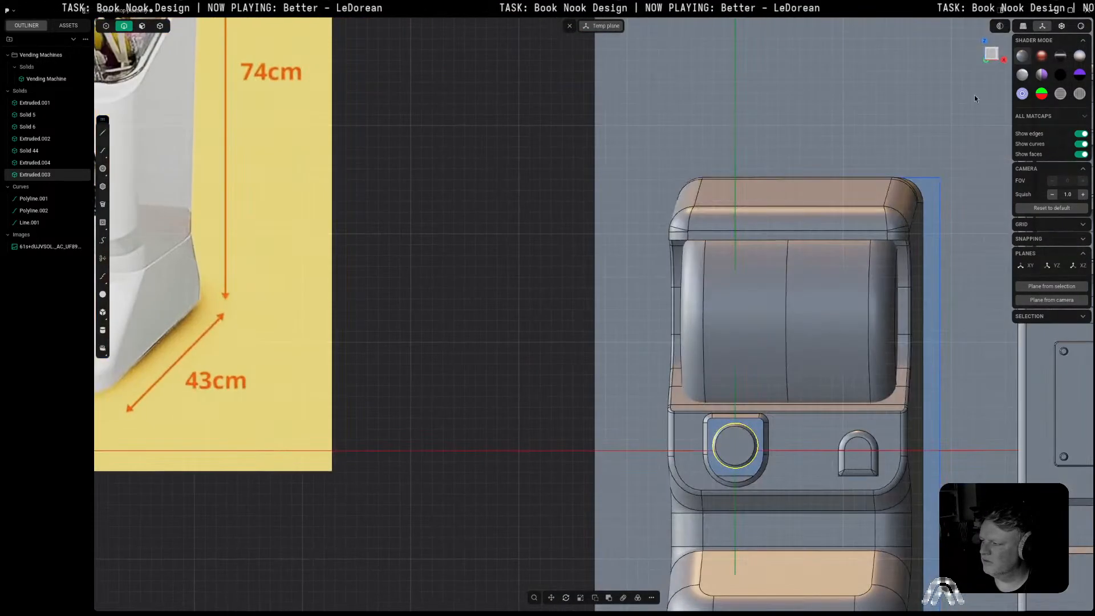
pyautogui.click(994, 54)
pyautogui.keyDown('shift'); pyautogui.moveTo(444, 441); pyautogui.dragTo(543, 319, button='middle'); pyautogui.keyUp('shift')
pyautogui.scroll(-3, 509, 320)
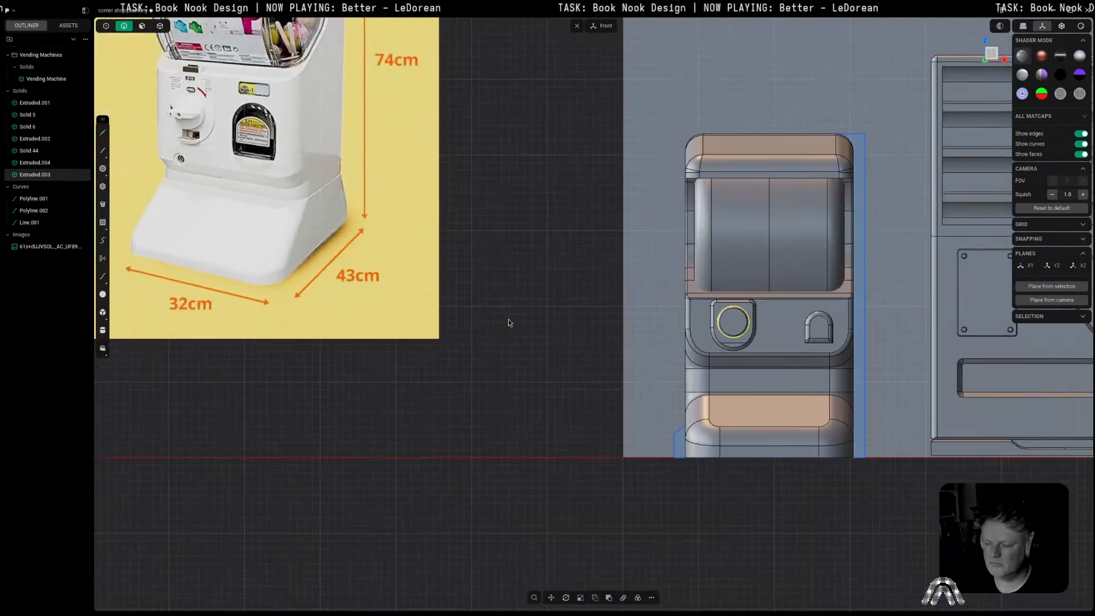
# Step: Draw a small circle at the centre of the disc's front face
pyautogui.press('3')
pyautogui.click(737, 323)
pyautogui.press('space')
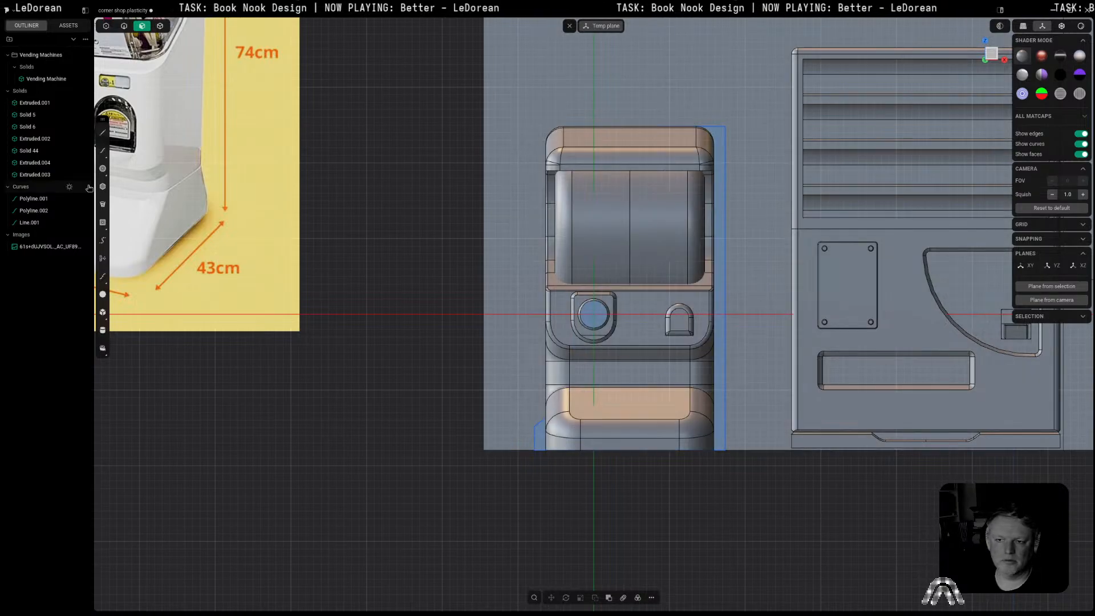
pyautogui.click(103, 169)
pyautogui.scroll(6, 536, 300)
pyautogui.click(599, 316)
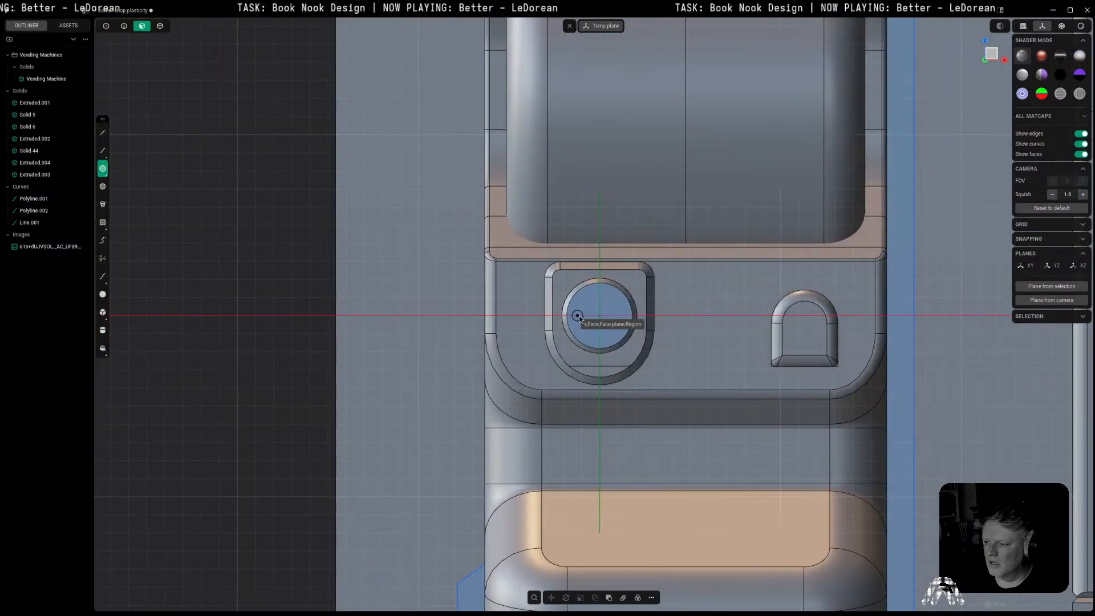
pyautogui.click(610, 322)
# Step: Imprint the small circle onto the disc and delete the circle curve
pyautogui.moveTo(610, 323); pyautogui.dragTo(630, 328, button='middle')
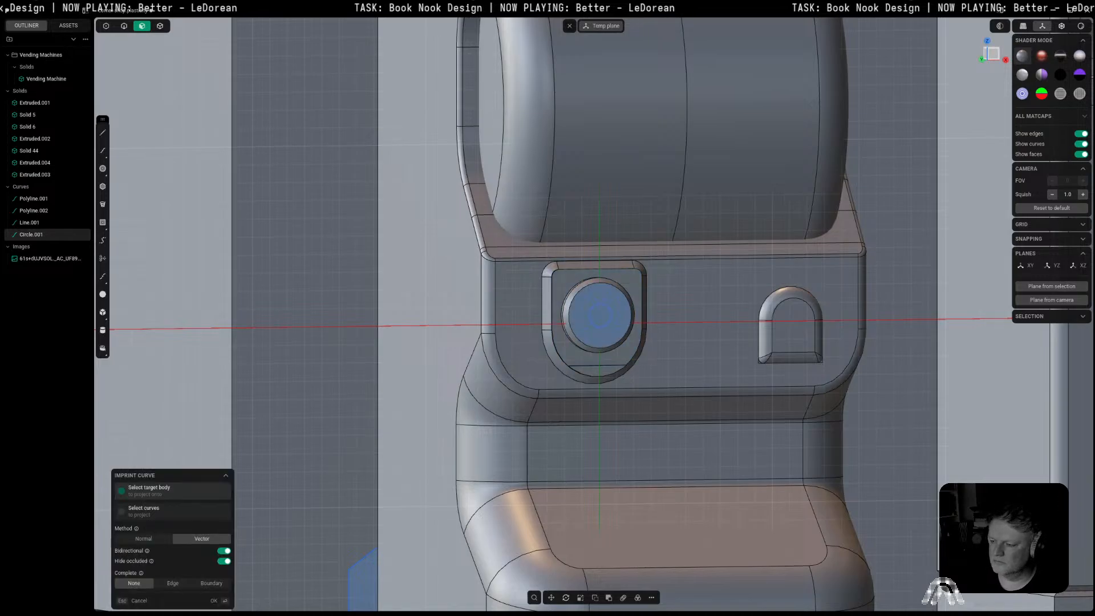
pyautogui.press('2')
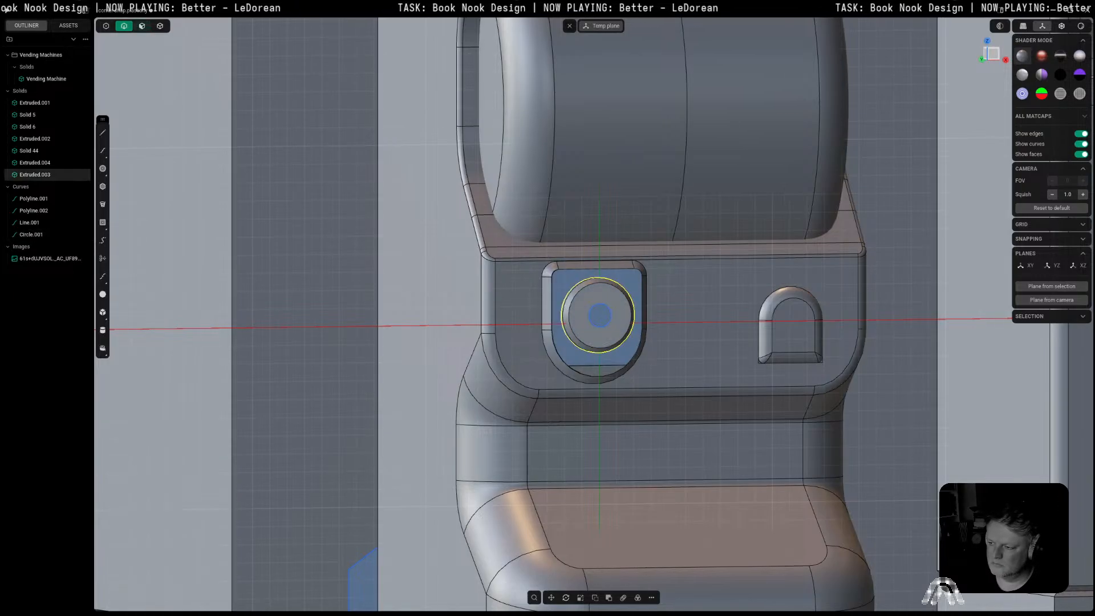
pyautogui.click(611, 315)
pyautogui.press('x')
# Step: Push the small imprinted circular face outward to form a short pin at the disc's centre
pyautogui.scroll(4, 614, 313)
pyautogui.press('3')
pyautogui.click(594, 315)
pyautogui.moveTo(606, 319); pyautogui.dragTo(611, 324)
pyautogui.rightClick(611, 324)
pyautogui.moveTo(611, 324); pyautogui.dragTo(707, 365, button='middle')
pyautogui.press('Escape')
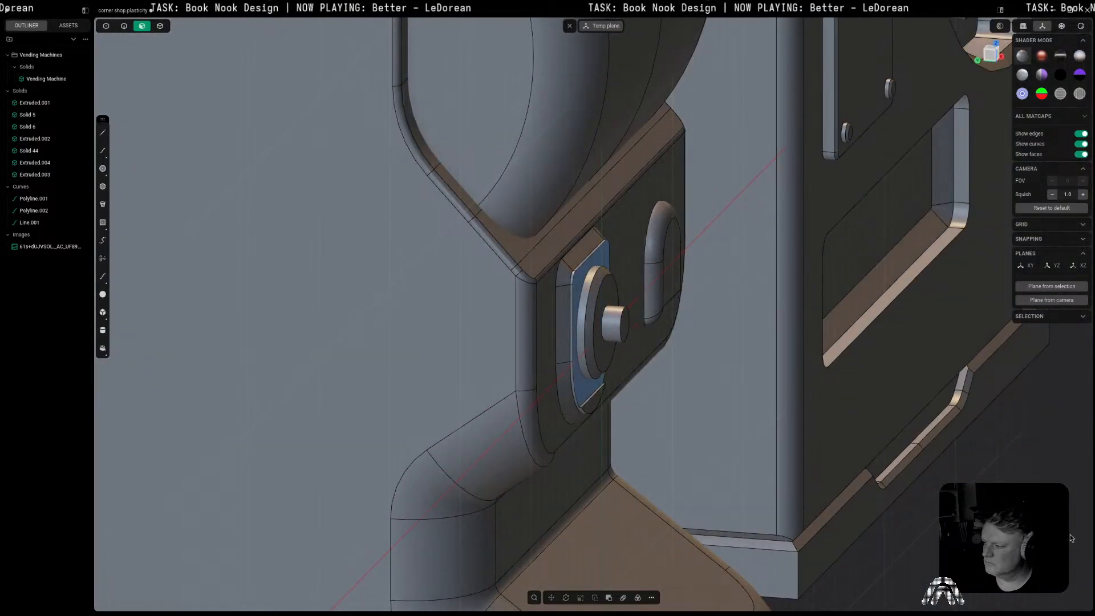
# Step: Bevel the front edge of the disc's central pin slightly
pyautogui.click(618, 329)
pyautogui.press('f')
pyautogui.moveTo(619, 324); pyautogui.dragTo(621, 326)
pyautogui.rightClick(621, 327)
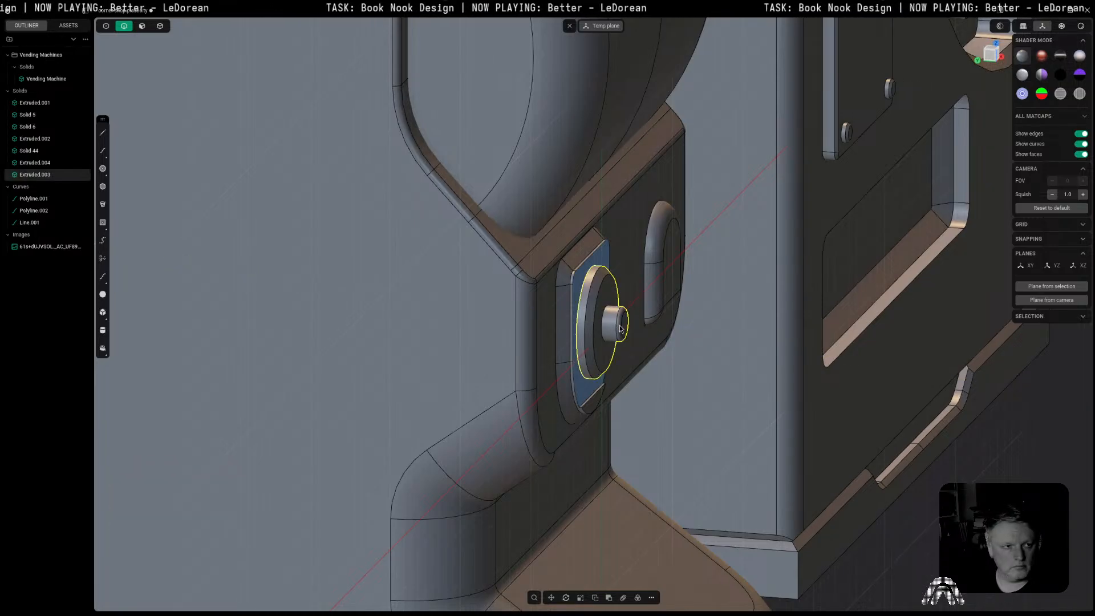
# Step: Compare the disc and its central pin from the front with the coin mechanism in the reference image
pyautogui.scroll(-2, 621, 328)
pyautogui.moveTo(929, 332); pyautogui.dragTo(886, 315, button='middle')
pyautogui.click(995, 53)
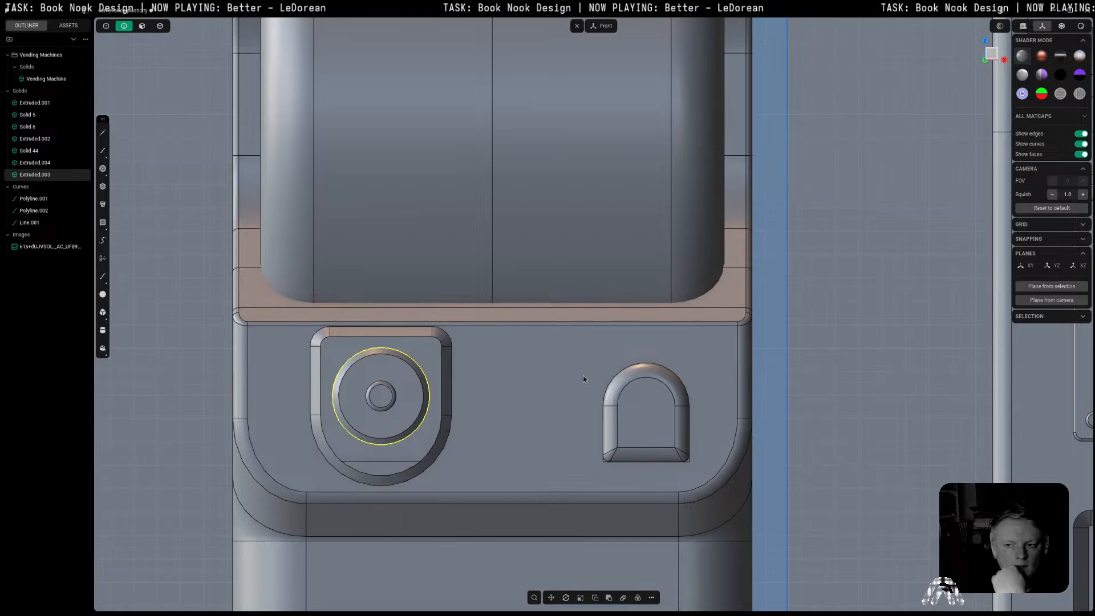
pyautogui.scroll(-6, 275, 309)
pyautogui.keyDown('shift'); pyautogui.moveTo(276, 310); pyautogui.dragTo(714, 428, button='middle'); pyautogui.keyUp('shift')
pyautogui.scroll(-2, 285, 211)
pyautogui.keyDown('shift'); pyautogui.moveTo(285, 211); pyautogui.dragTo(461, 277, button='middle'); pyautogui.keyUp('shift')
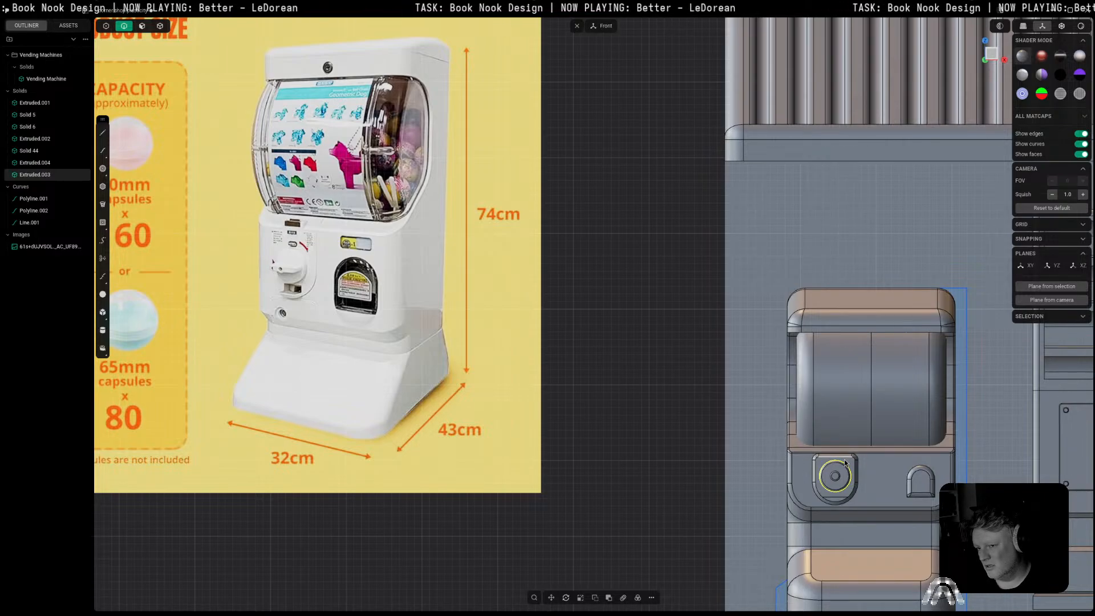
# Step: Set the construction plane on the pin's front face and draw a narrow horizontal rectangle centred on the pin, extending past both sides
pyautogui.moveTo(838, 489); pyautogui.dragTo(828, 444, button='middle')
pyautogui.scroll(5, 840, 498)
pyautogui.moveTo(842, 499)
pyautogui.mouseDown(button='middle')
pyautogui.moveTo(844, 447)
pyautogui.moveTo(868, 460)
pyautogui.moveTo(852, 485)
pyautogui.mouseUp(button='middle')
pyautogui.press('space')
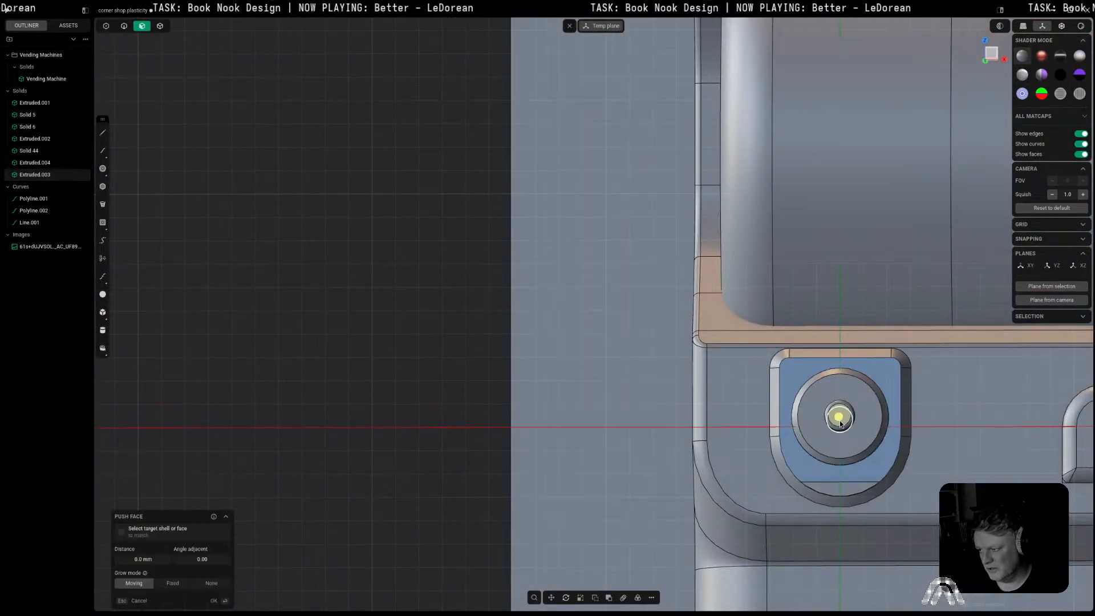
pyautogui.click(839, 416)
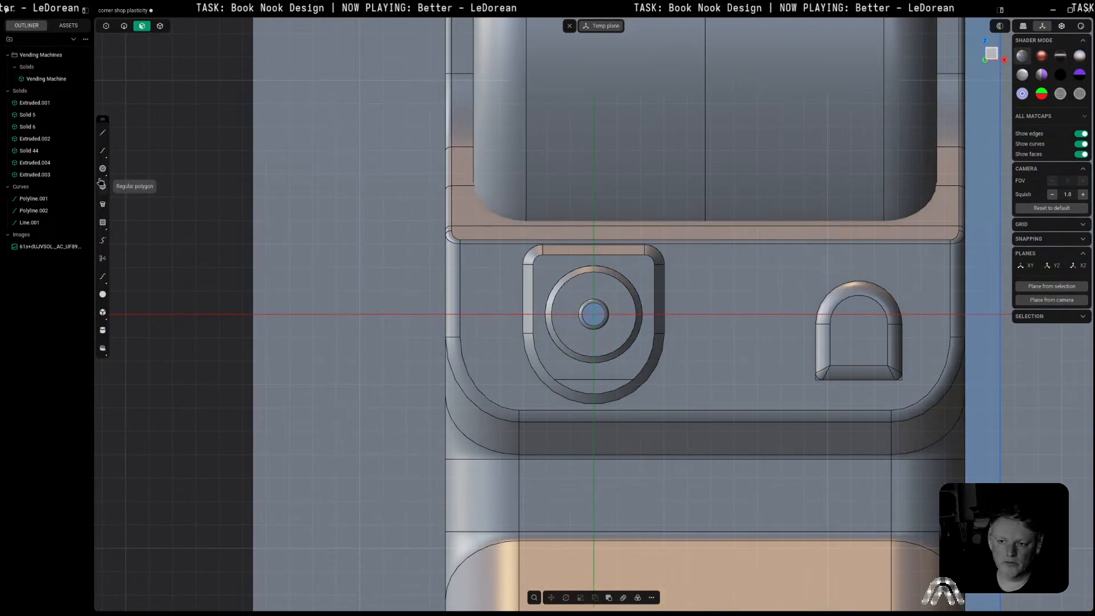
pyautogui.click(102, 222)
pyautogui.click(596, 315)
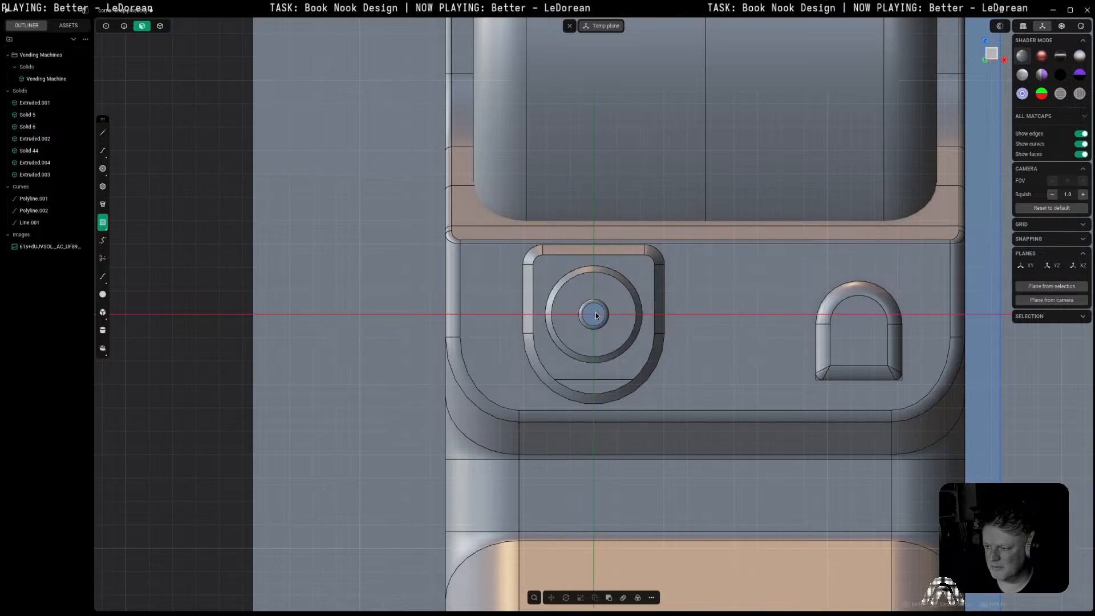
pyautogui.click(628, 323)
# Step: Move the rectangle about 0.18 mm along Y so it sits just behind the pin's front face
pyautogui.scroll(-5, 628, 323)
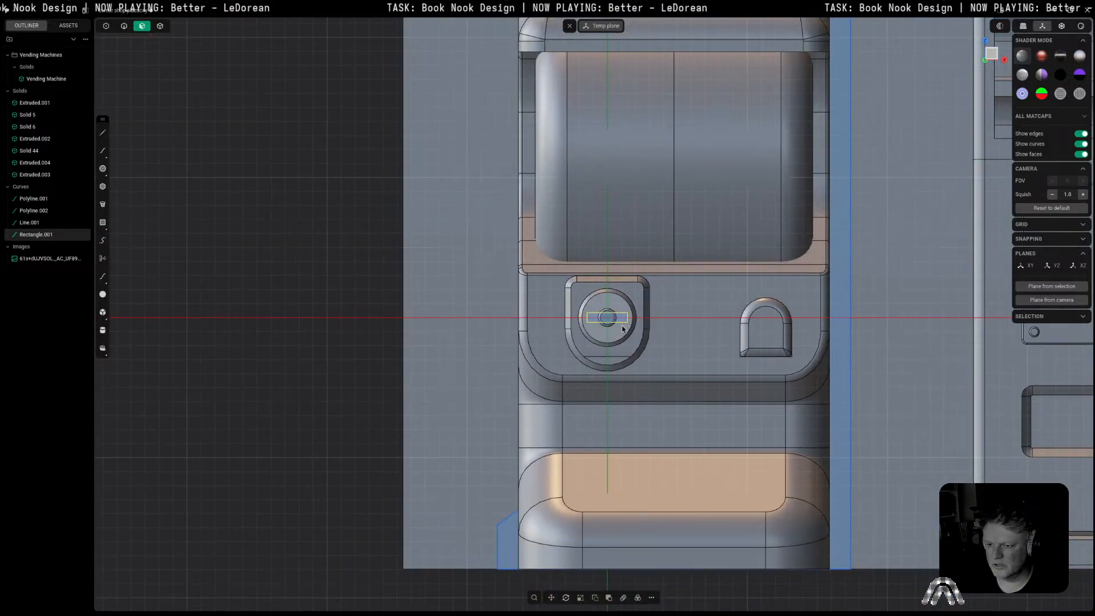
pyautogui.moveTo(485, 443); pyautogui.dragTo(529, 466, button='middle')
pyautogui.scroll(3, 844, 505)
pyautogui.moveTo(843, 505); pyautogui.dragTo(834, 379, button='middle')
pyautogui.scroll(5, 771, 391)
pyautogui.scroll(3, 771, 394)
pyautogui.press('2')
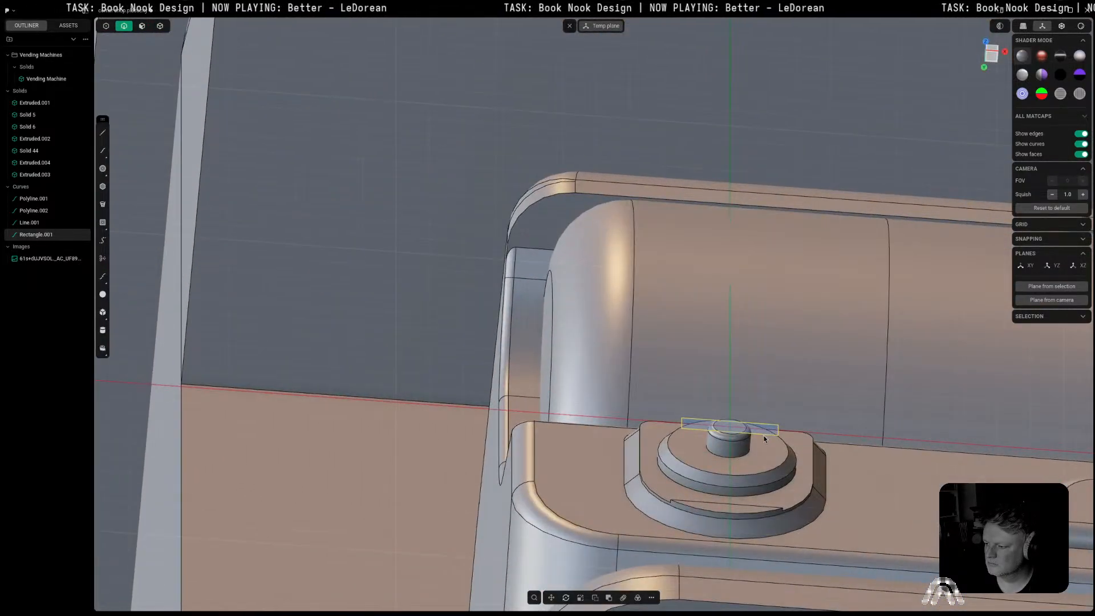
pyautogui.press('g')
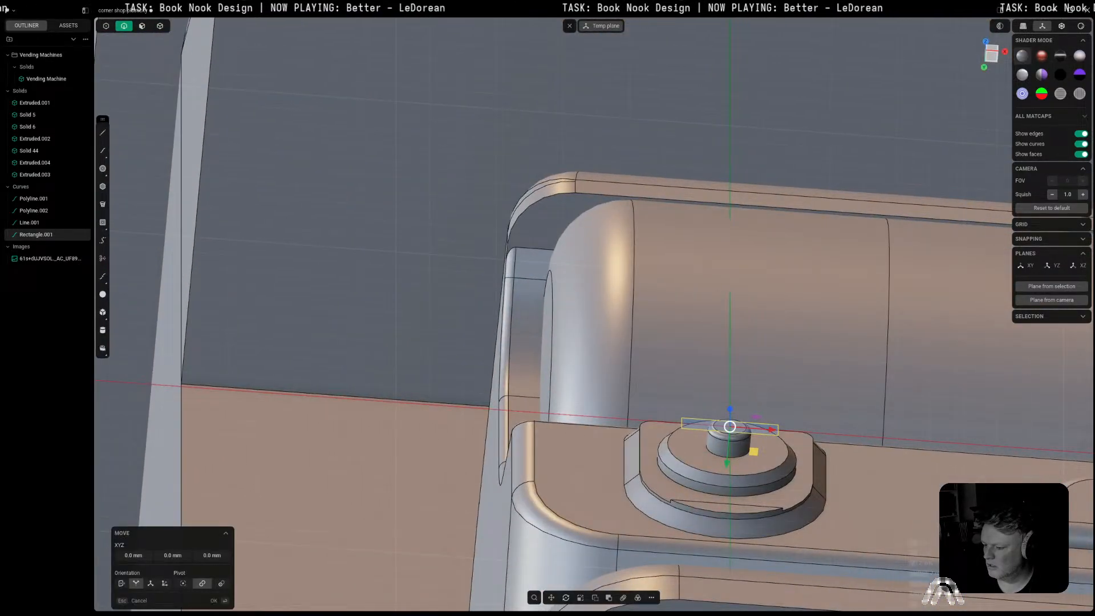
pyautogui.press('y')
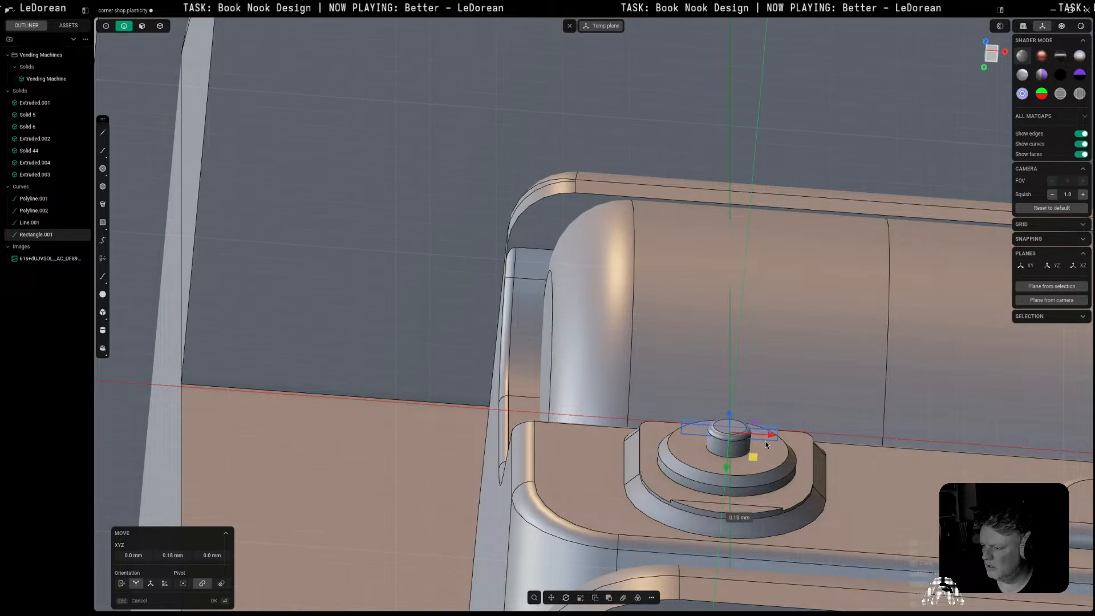
pyautogui.click(766, 441)
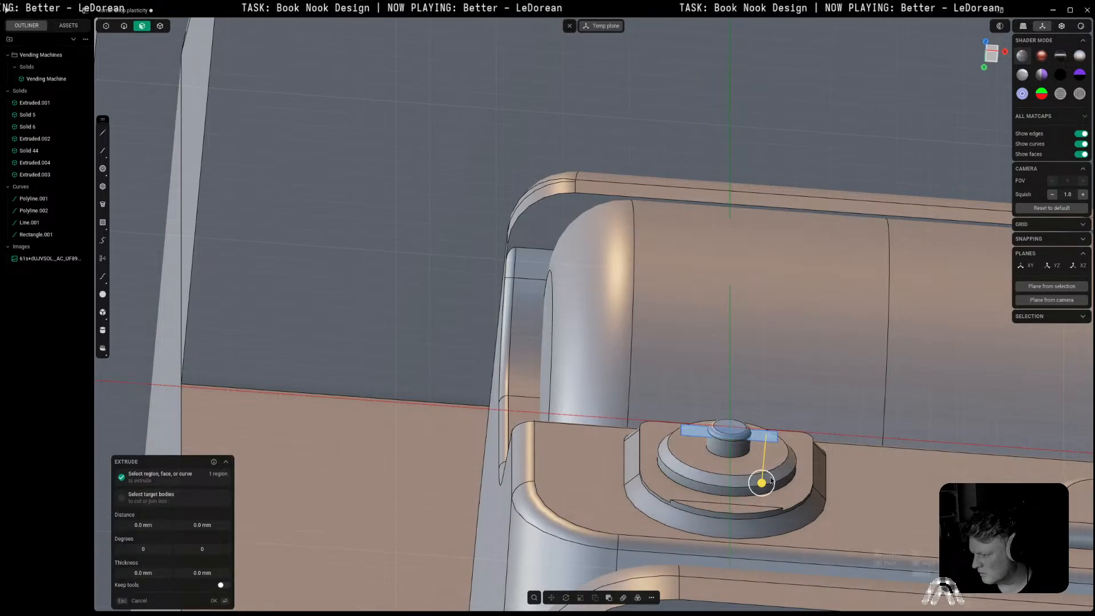
# Step: Extrude the rectangle back to the disc as a separate solid bar that forms the knob's handle
pyautogui.click(765, 494)
pyautogui.press('b')
pyautogui.press('Escape')
pyautogui.press('2')
pyautogui.moveTo(767, 436); pyautogui.dragTo(768, 444, button='middle')
pyautogui.scroll(-10, 768, 444)
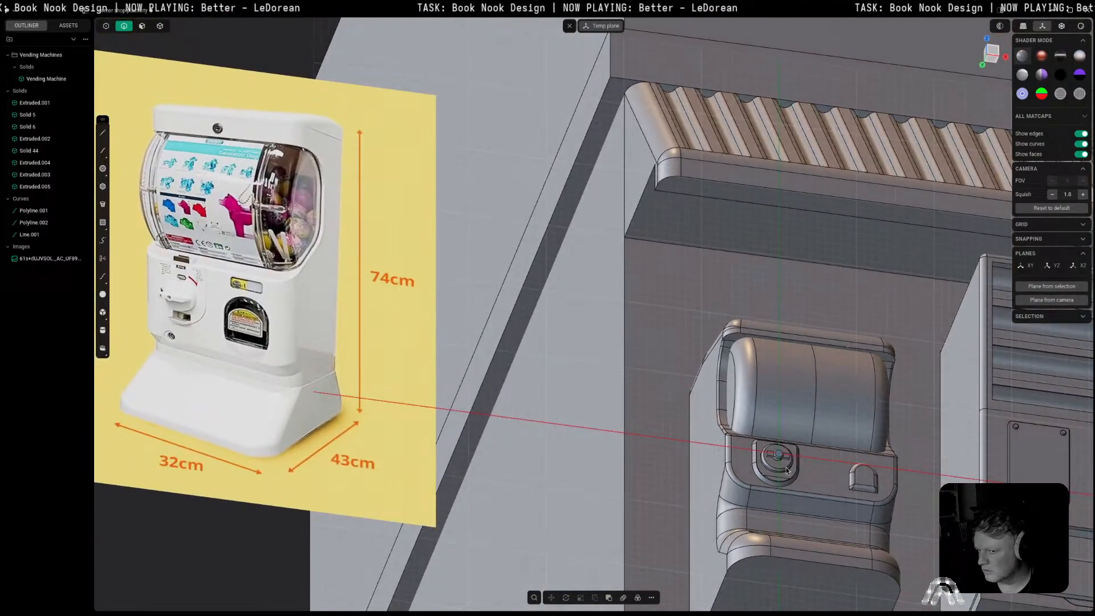
# Step: Fillet the corner edges at both ends of the handle bar so its ends are rounded
pyautogui.scroll(10, 771, 463)
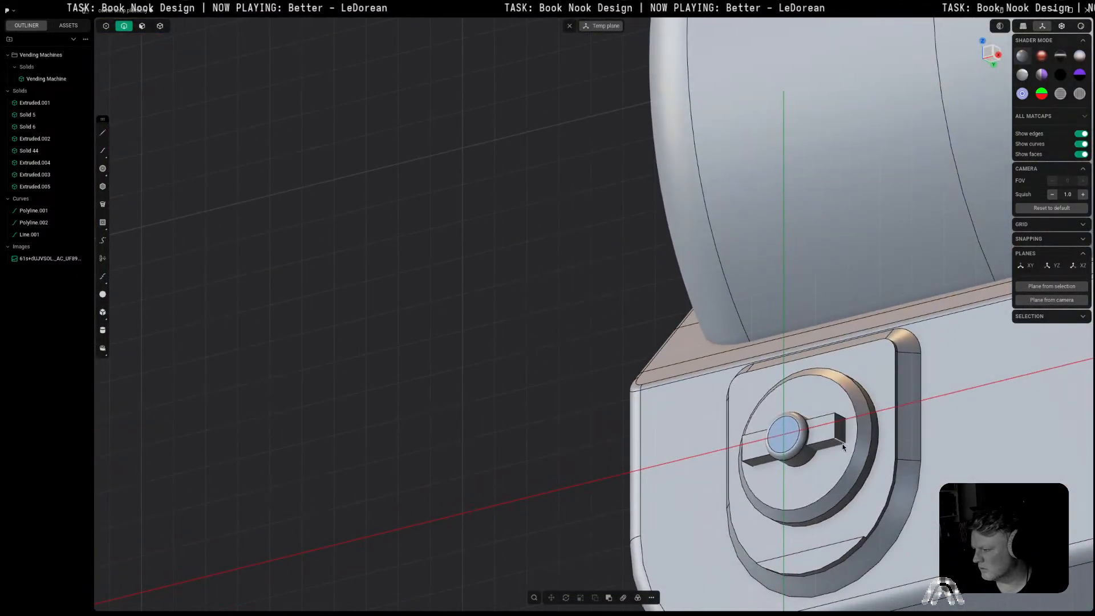
pyautogui.click(844, 447)
pyautogui.press('f')
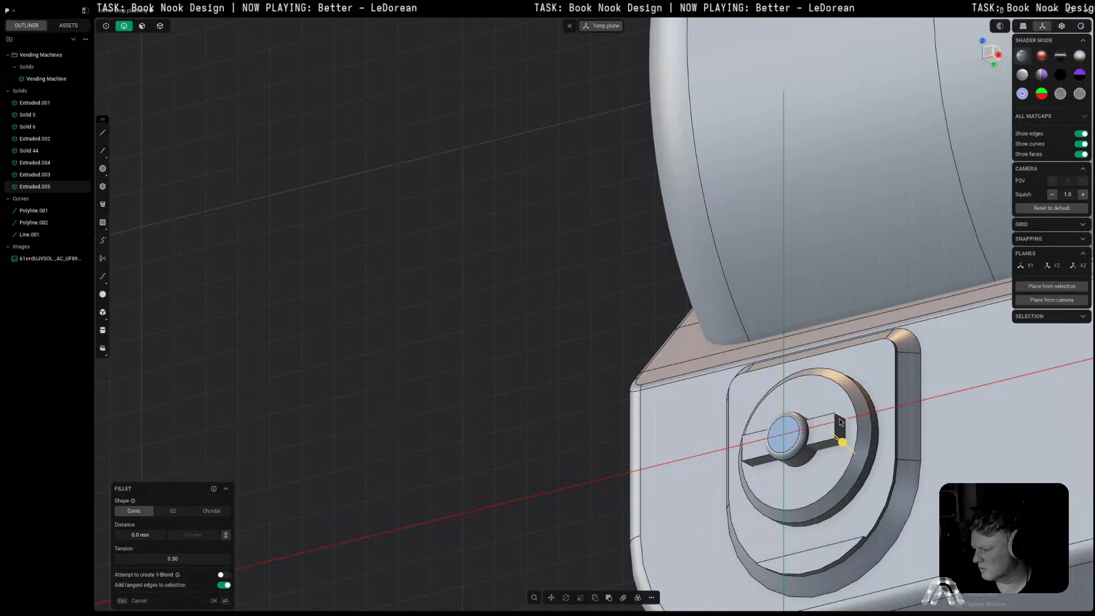
pyautogui.scroll(2, 720, 465)
pyautogui.click(765, 461)
pyautogui.moveTo(766, 461); pyautogui.dragTo(764, 451, button='middle')
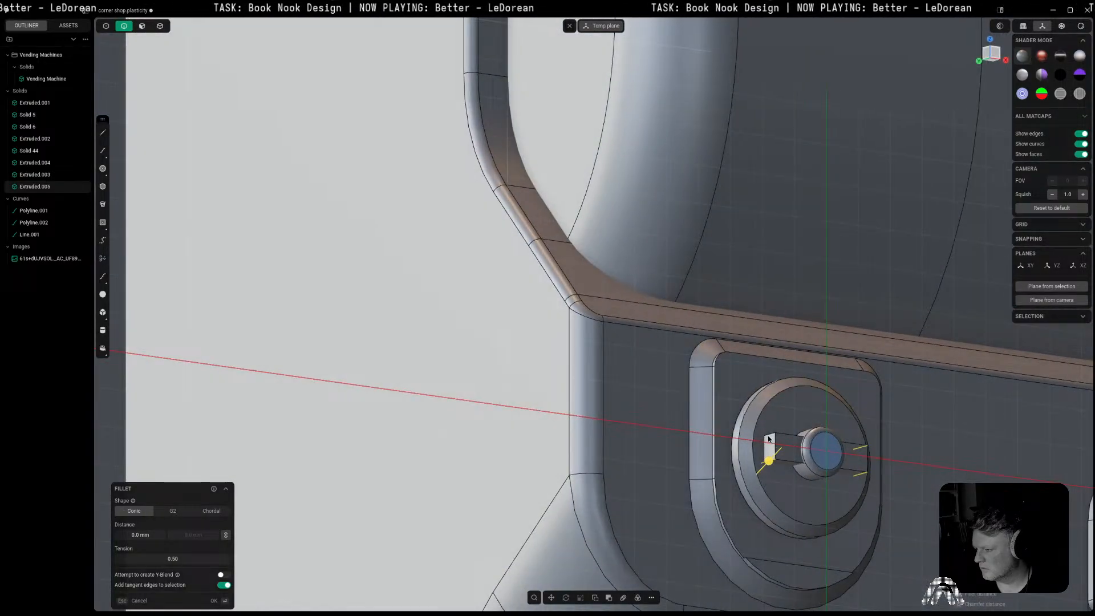
pyautogui.moveTo(769, 439); pyautogui.dragTo(766, 424)
pyautogui.press('Escape')
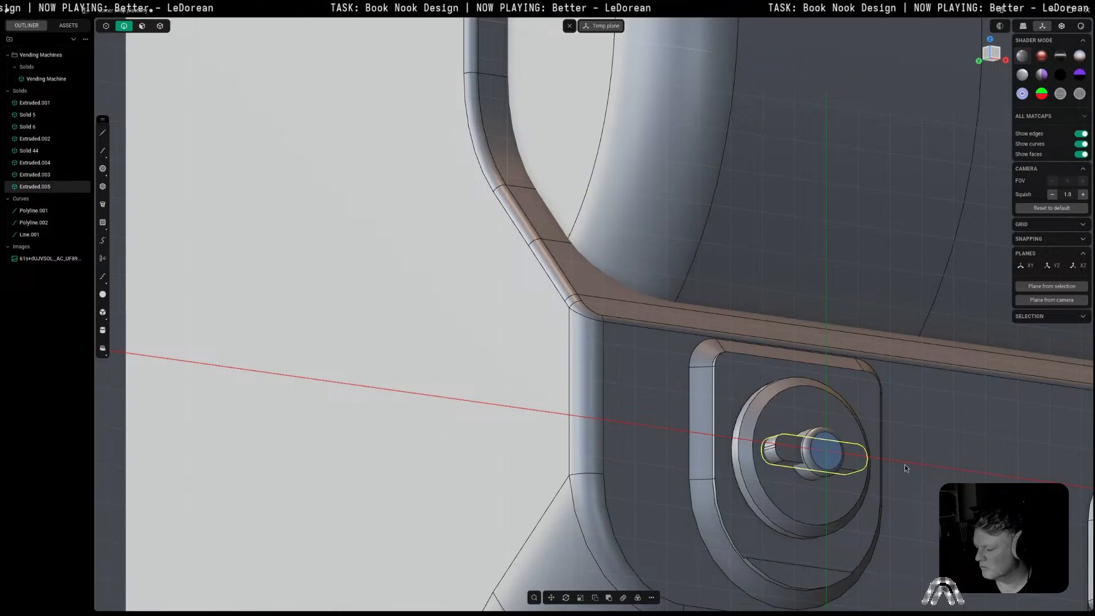
# Step: Compare the rounded handle bar from the front with the coin knob in the reference image
pyautogui.scroll(-4, 905, 465)
pyautogui.moveTo(905, 464); pyautogui.dragTo(836, 462, button='middle')
pyautogui.scroll(-6, 836, 462)
pyautogui.keyDown('shift'); pyautogui.moveTo(511, 429); pyautogui.dragTo(734, 558, button='middle'); pyautogui.keyUp('shift')
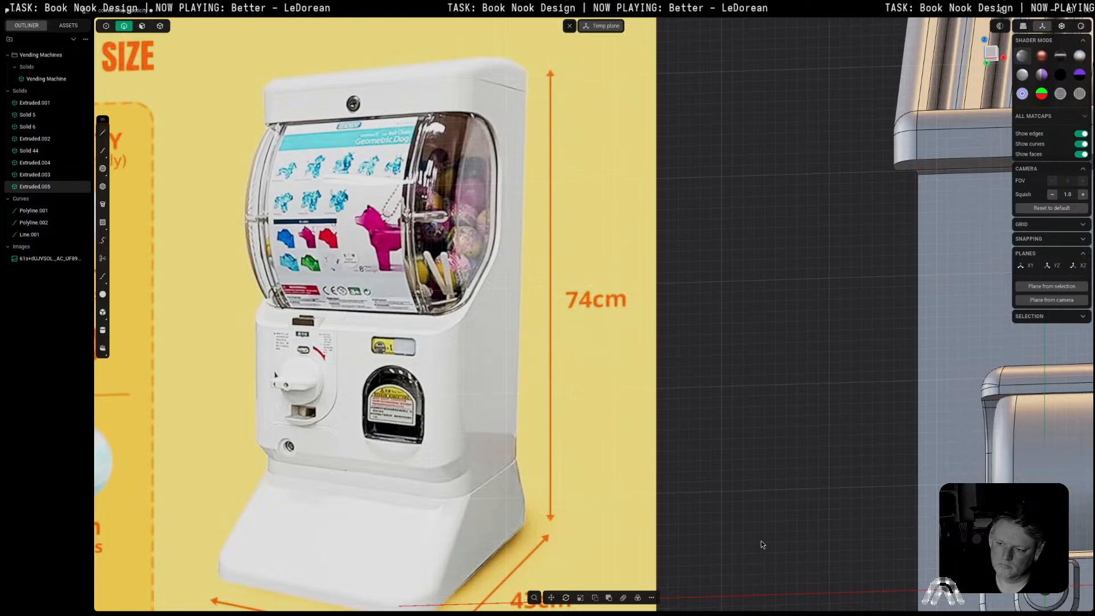
pyautogui.scroll(-5, 784, 539)
pyautogui.keyDown('shift'); pyautogui.moveTo(847, 540); pyautogui.dragTo(592, 388, button='middle'); pyautogui.keyUp('shift')
pyautogui.click(713, 413)
pyautogui.press('3')
pyautogui.scroll(6, 696, 402)
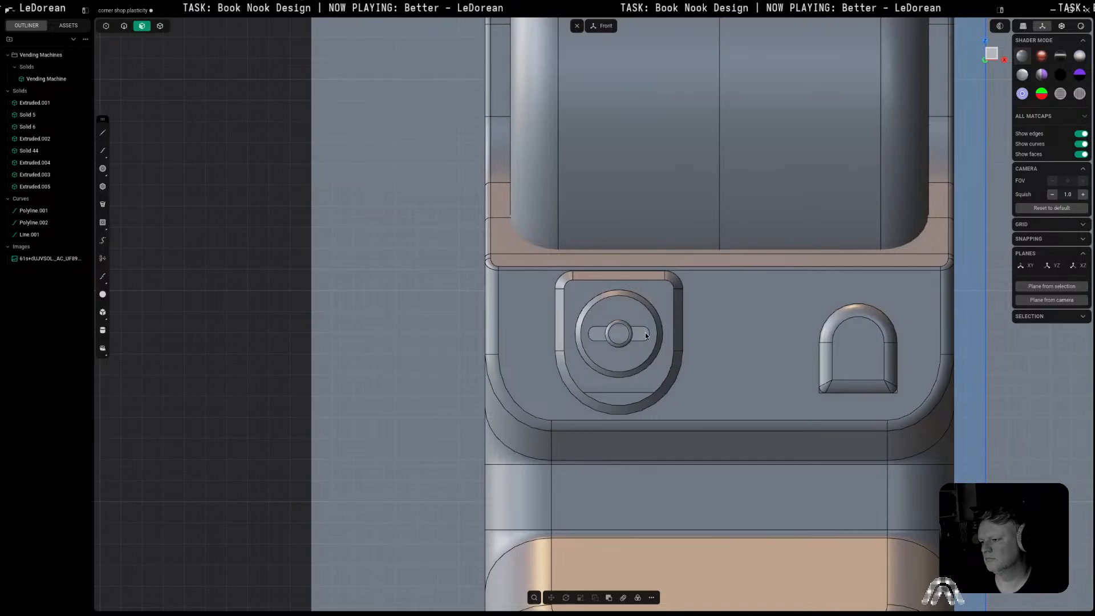
pyautogui.click(645, 334)
pyautogui.press('o')
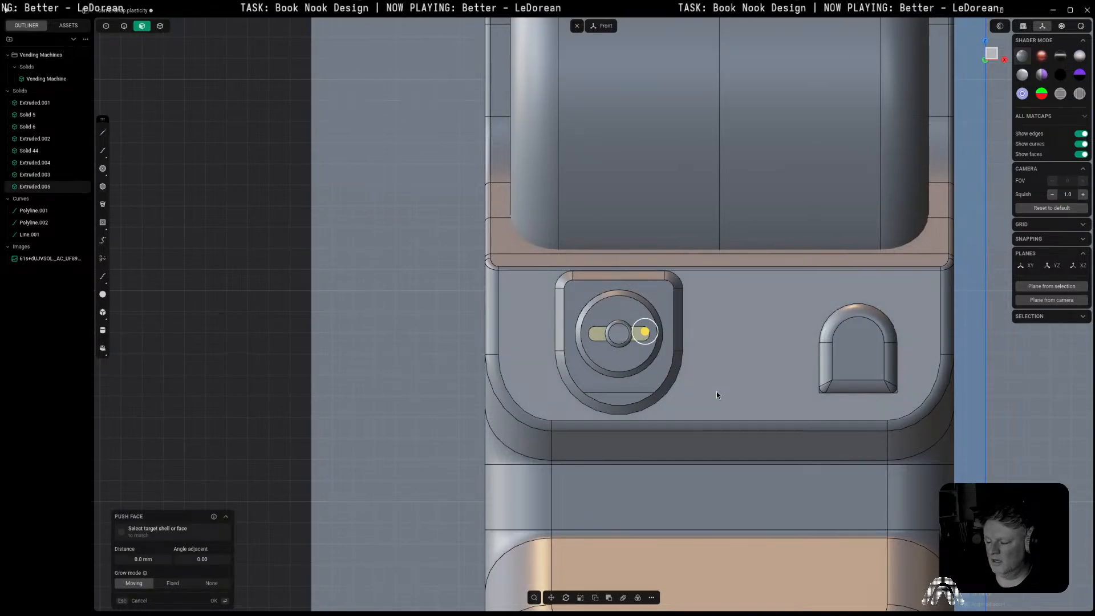
pyautogui.press('Escape')
pyautogui.press('Escape')
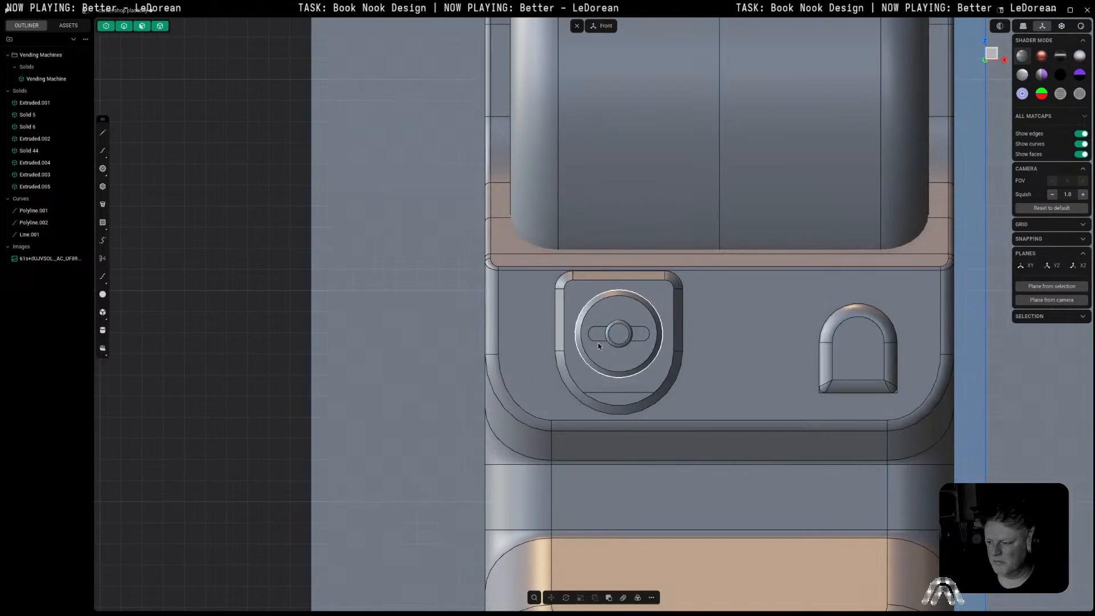
# Step: Isolate the handle bar and, on the plane of its long side, draw a short line sloping away from one end
pyautogui.click(650, 341)
pyautogui.press('/')
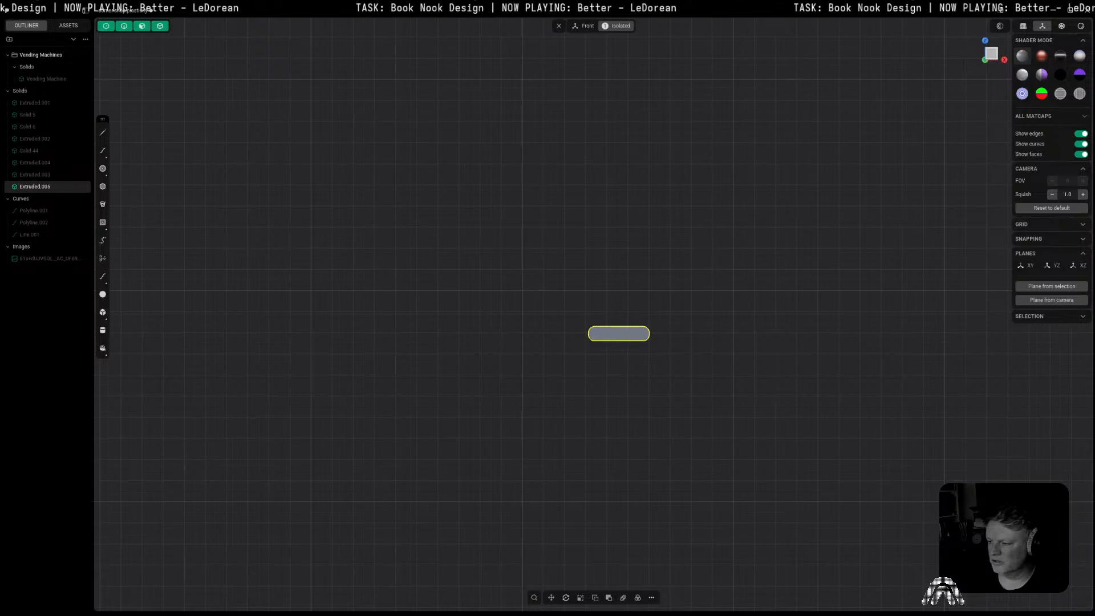
pyautogui.moveTo(641, 366); pyautogui.dragTo(638, 319, button='middle')
pyautogui.keyDown('shift'); pyautogui.moveTo(611, 101); pyautogui.dragTo(607, 321, button='middle'); pyautogui.keyUp('shift')
pyautogui.scroll(5, 607, 322)
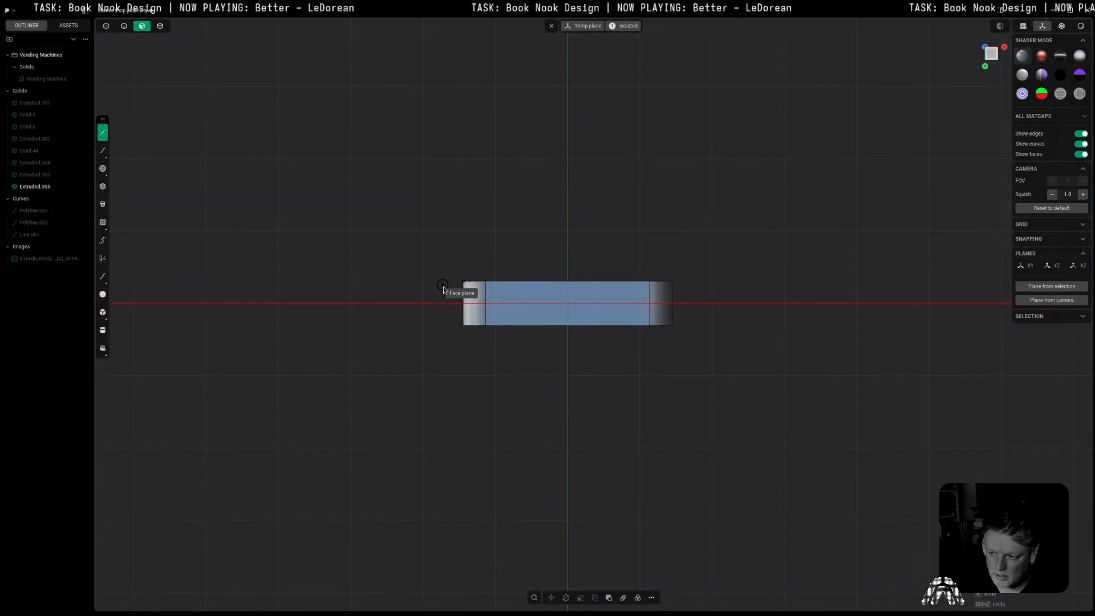
pyautogui.scroll(4, 459, 291)
pyautogui.click(472, 281)
pyautogui.click(411, 302)
# Step: Shift the sloping line slightly along Y and mirror it to the other end of the bar
pyautogui.press('g')
pyautogui.press('y')
pyautogui.click(412, 318)
pyautogui.rightClick(412, 319)
pyautogui.hotkey('alt', 'x')
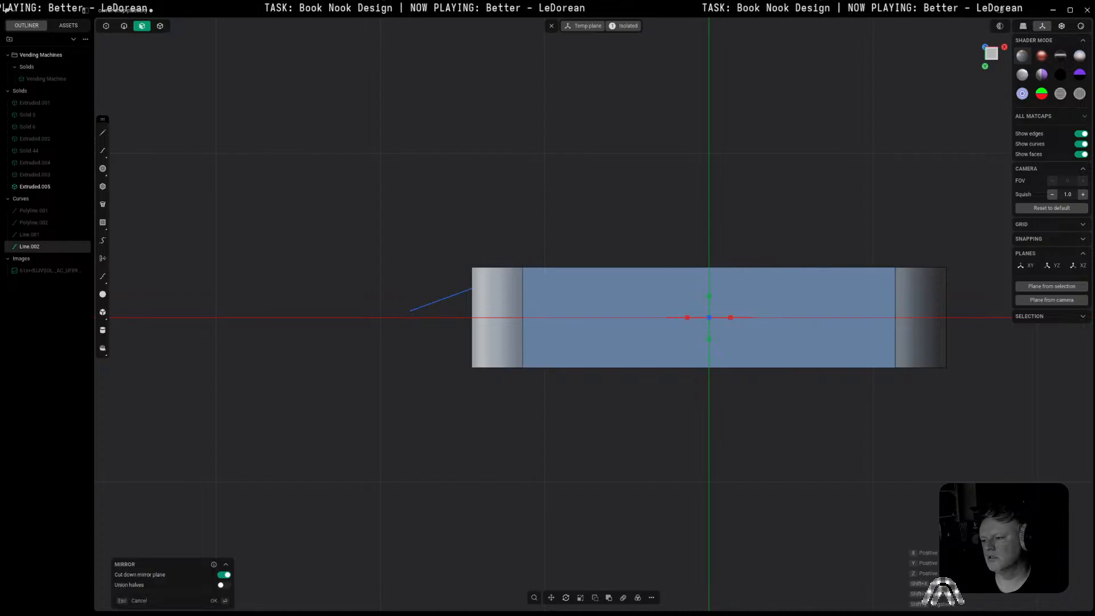
pyautogui.click(687, 317)
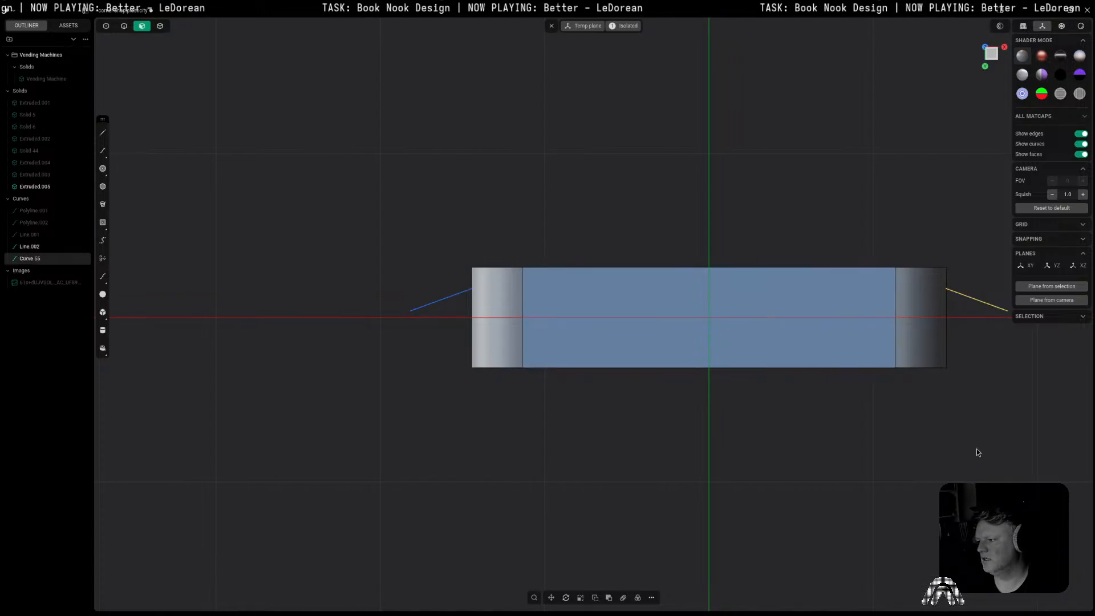
# Step: Connect the inner ends of the two sloping lines with a bridge curve using G1 continuity at both ends
pyautogui.hotkey('shift', 'b')
pyautogui.click(946, 291)
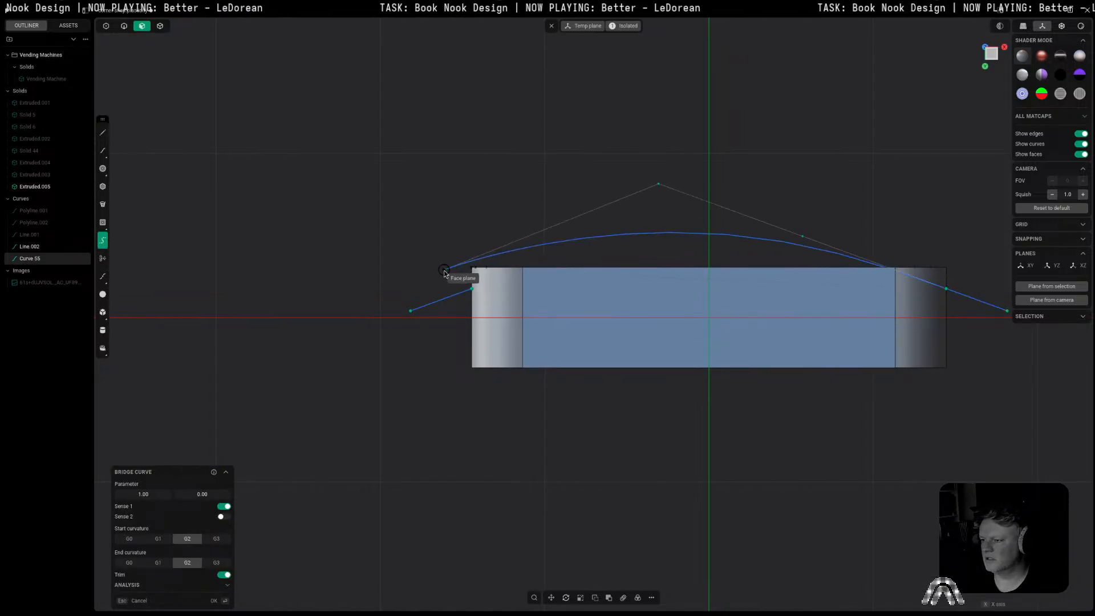
pyautogui.click(472, 290)
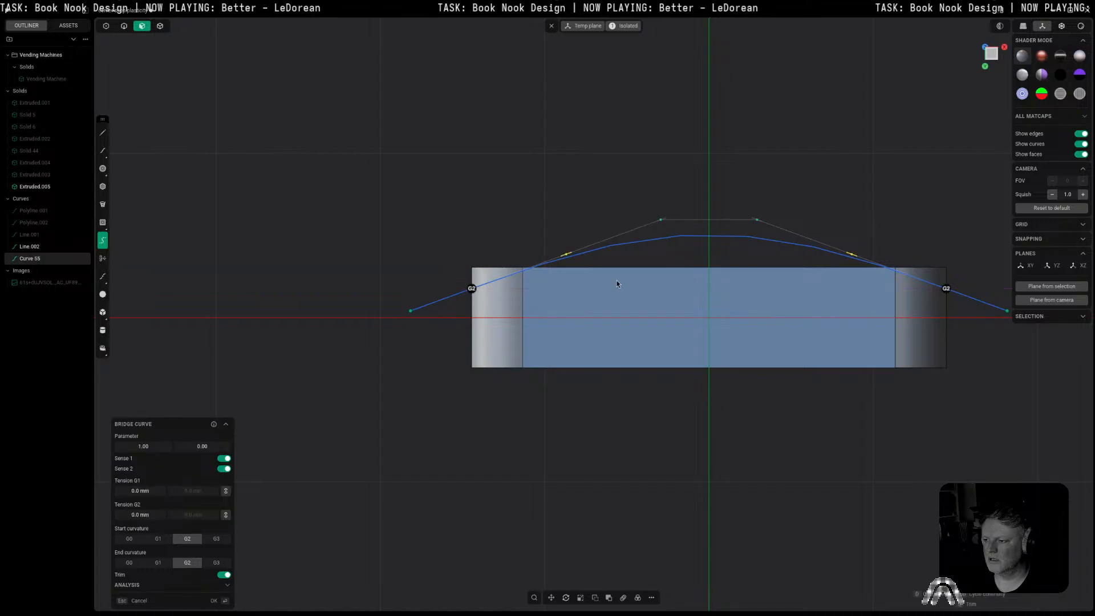
pyautogui.press('Tab')
pyautogui.press('Tab')
pyautogui.press('Tab')
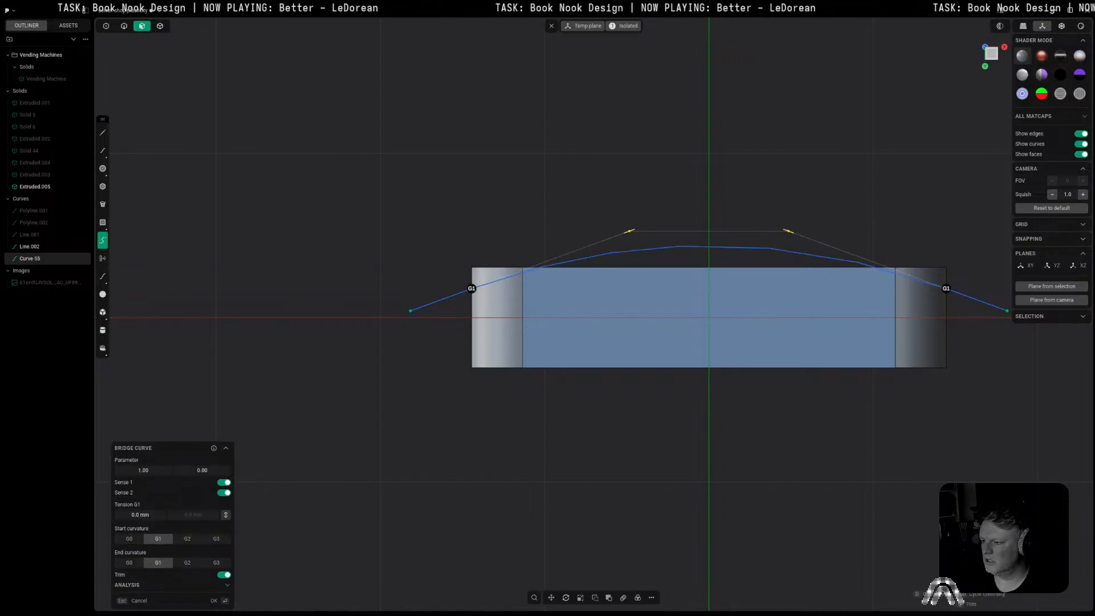
pyautogui.keyDown('shift'); pyautogui.moveTo(903, 466); pyautogui.dragTo(808, 487, button='middle'); pyautogui.keyUp('shift')
pyautogui.scroll(-3, 808, 487)
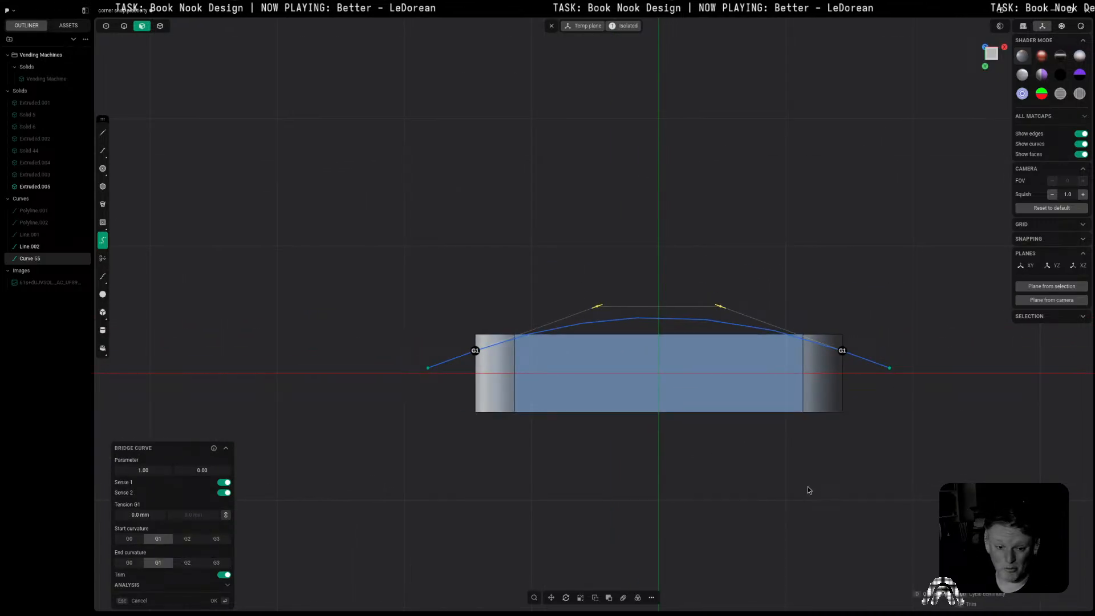
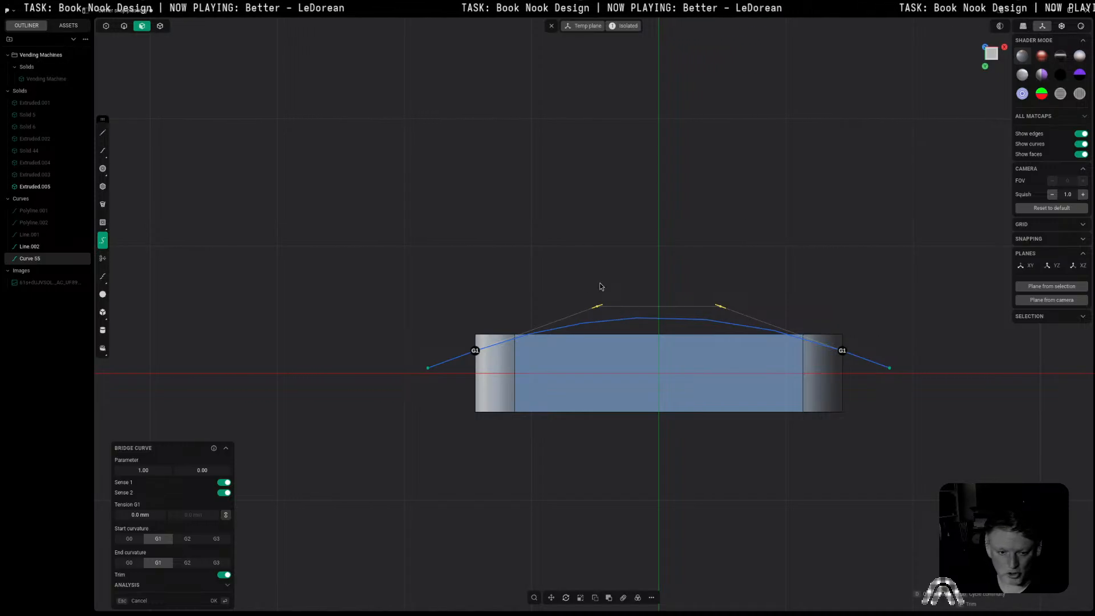
pyautogui.press('Return')
# Step: Move the bridge curve and both lines along Y until the arc's peak lies just inside the bar's front edge
pyautogui.scroll(2, 672, 289)
pyautogui.press('g')
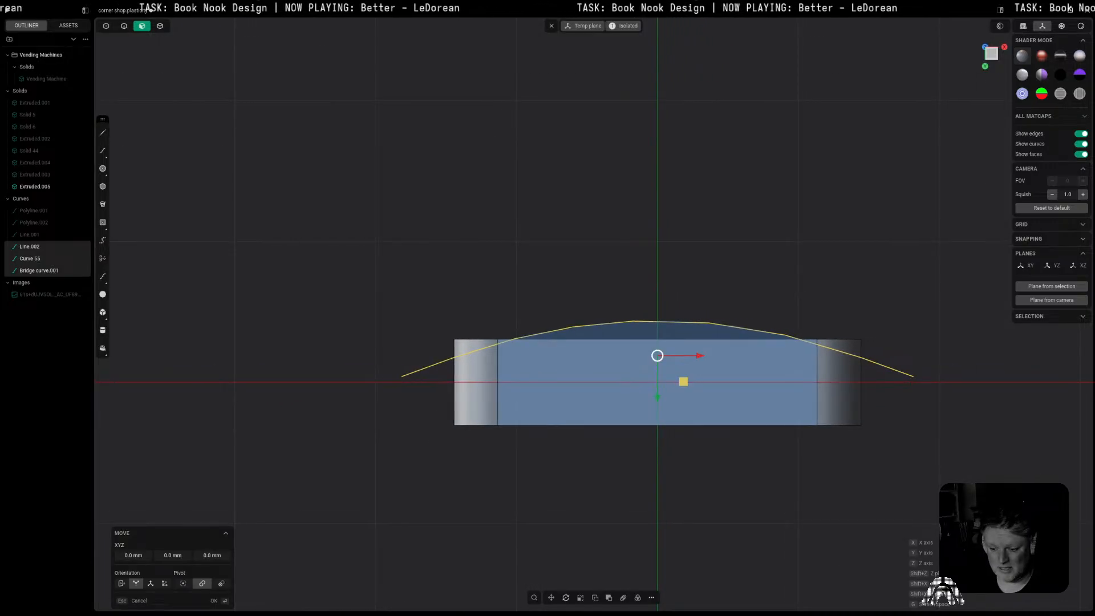
pyautogui.press('y')
pyautogui.click(673, 311)
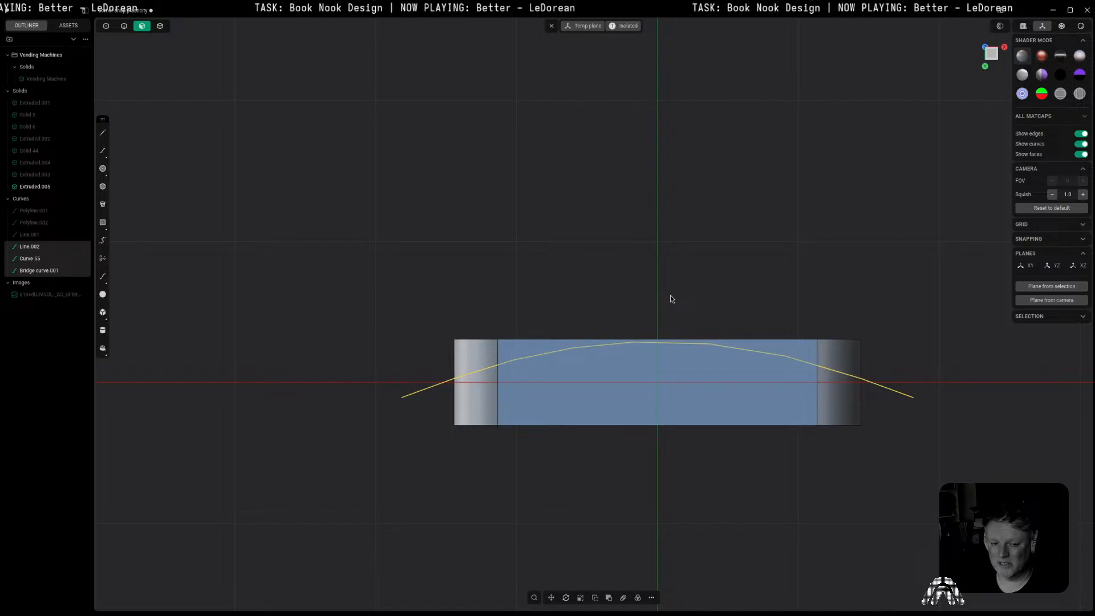
pyautogui.click(670, 296)
# Step: Delete the two sloping line segments that stick out past the ends of the bar
pyautogui.press('2')
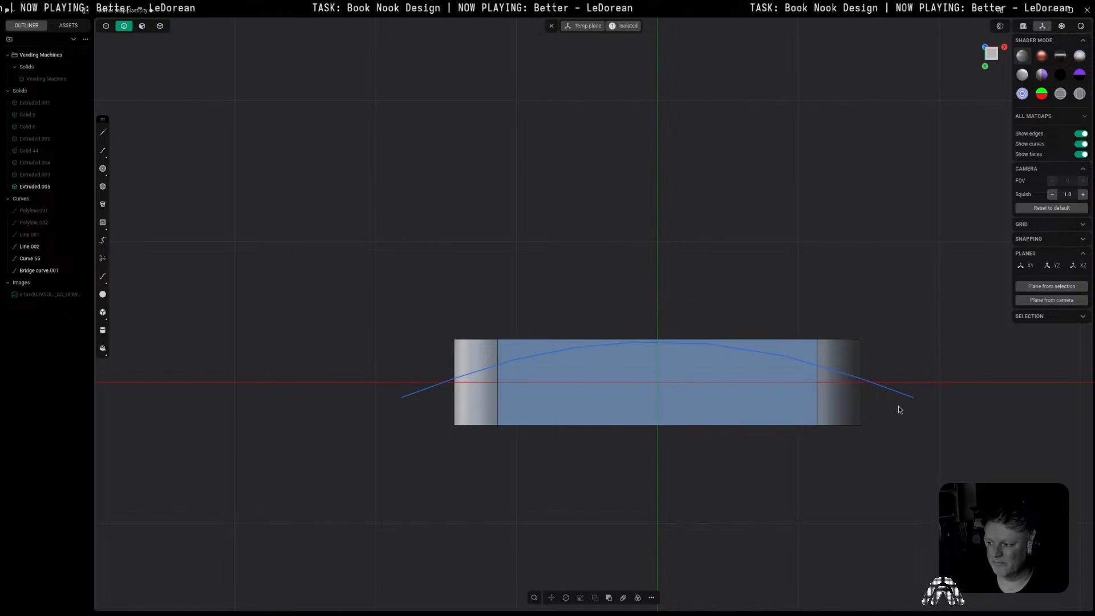
pyautogui.click(905, 393)
pyautogui.press('Delete')
pyautogui.click(428, 392)
pyautogui.press('Delete')
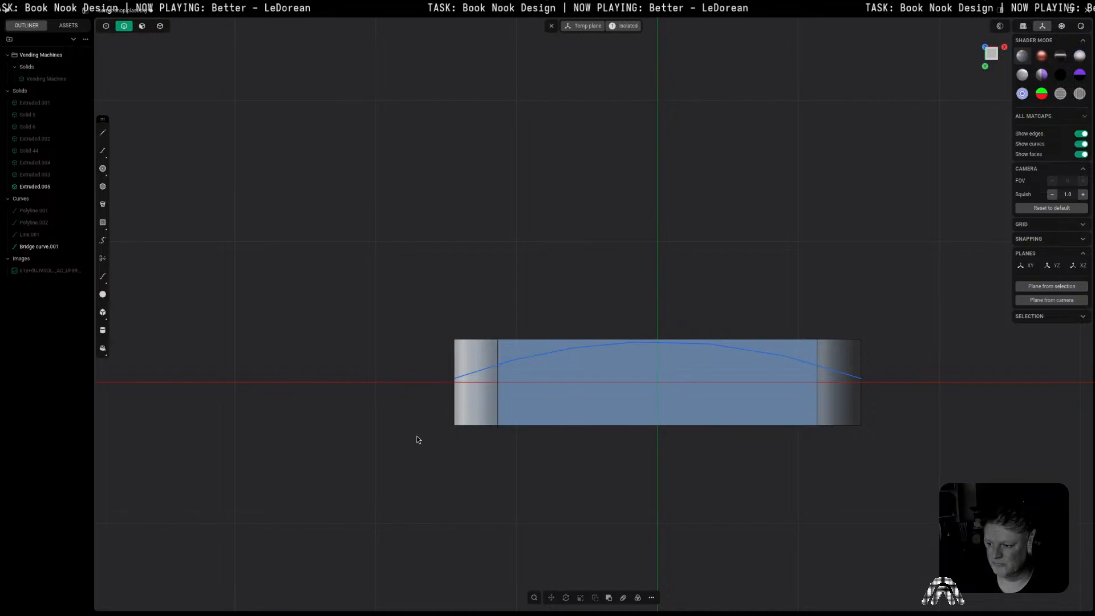
# Step: Cut the handle bar with the arched curve, then delete the offcut in front of the arc and the cutting curve
pyautogui.click(595, 351)
pyautogui.press('c')
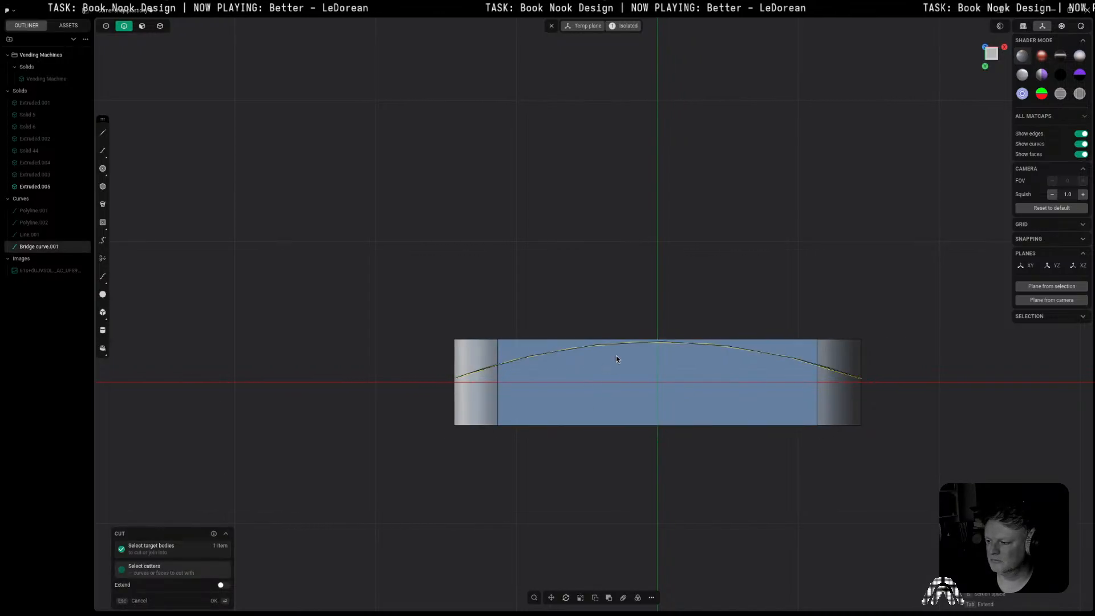
pyautogui.rightClick(751, 279)
pyautogui.click(867, 327)
pyautogui.press('5')
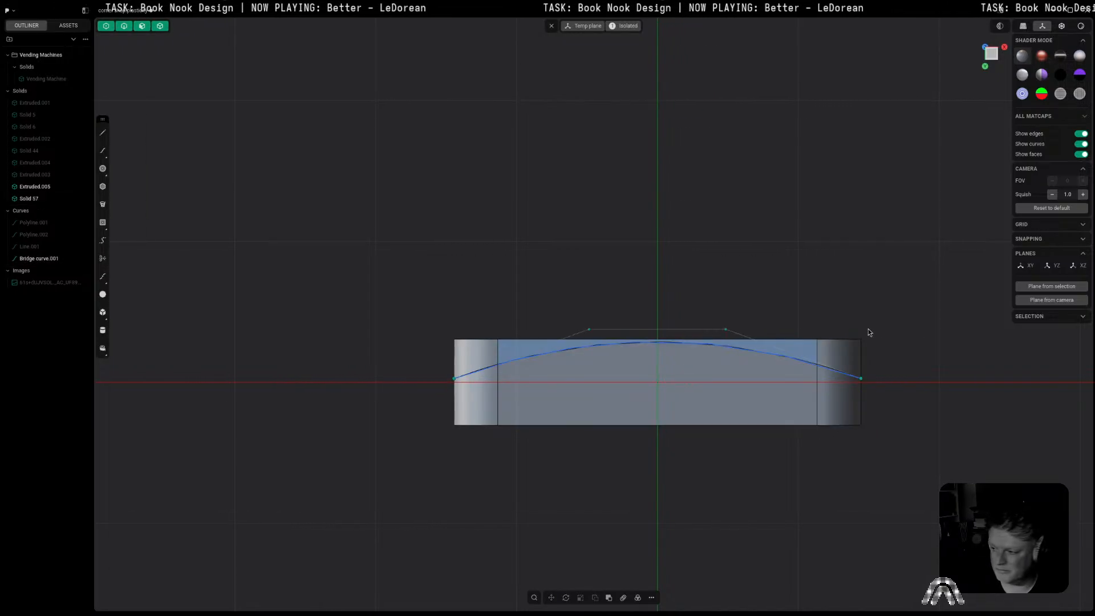
pyautogui.click(811, 350)
pyautogui.press('Delete')
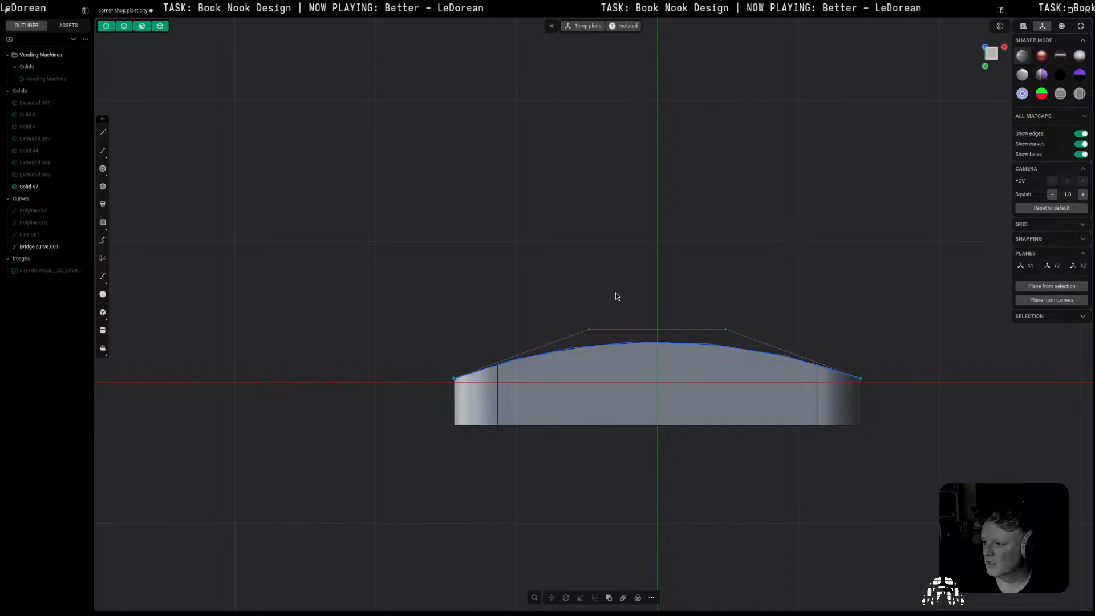
pyautogui.press('2')
pyautogui.click(638, 344)
pyautogui.press('Delete')
# Step: End the isolation to show the whole machine and select the arched handle bar on the disc
pyautogui.moveTo(632, 270); pyautogui.dragTo(567, 42, button='middle')
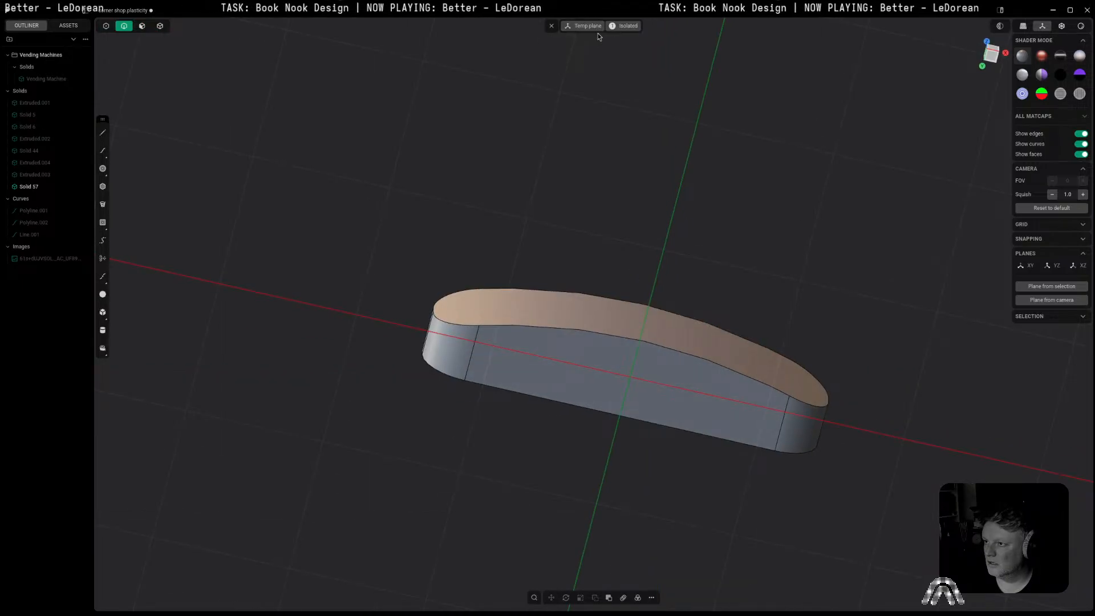
pyautogui.click(616, 27)
pyautogui.moveTo(648, 188); pyautogui.dragTo(597, 196, button='middle')
pyautogui.press('5')
pyautogui.click(539, 333)
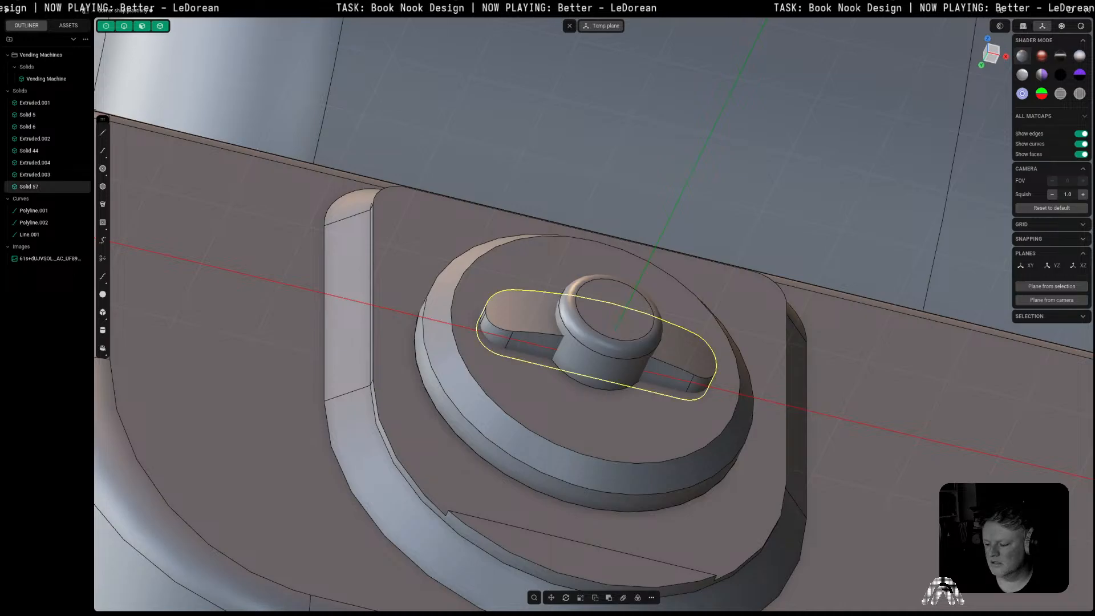
pyautogui.press('g')
pyautogui.press('z')
pyautogui.click(539, 330)
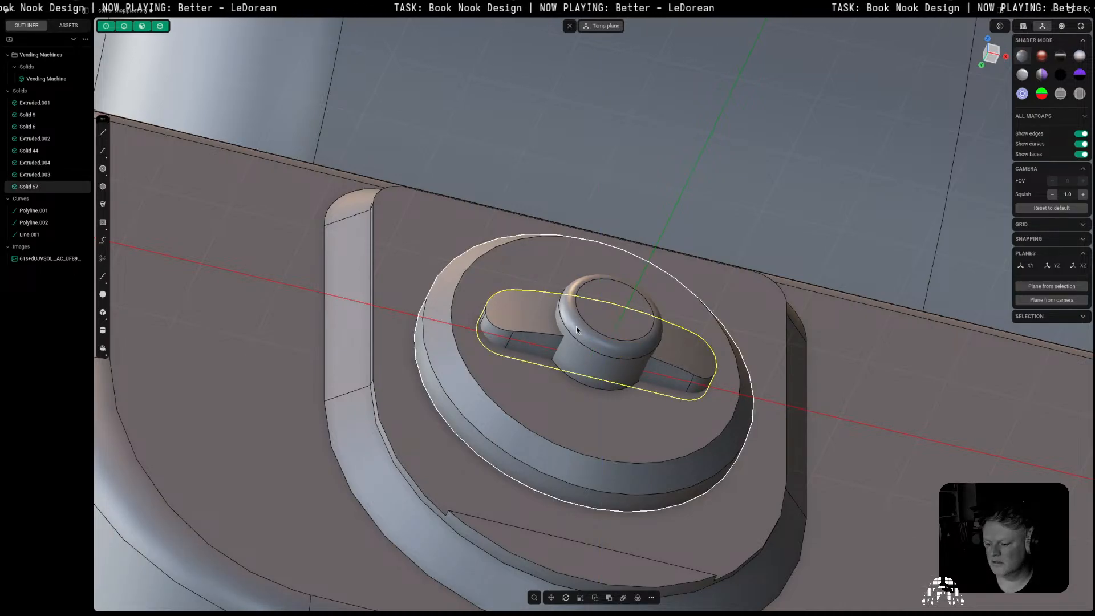
pyautogui.press('g')
pyautogui.press('Escape')
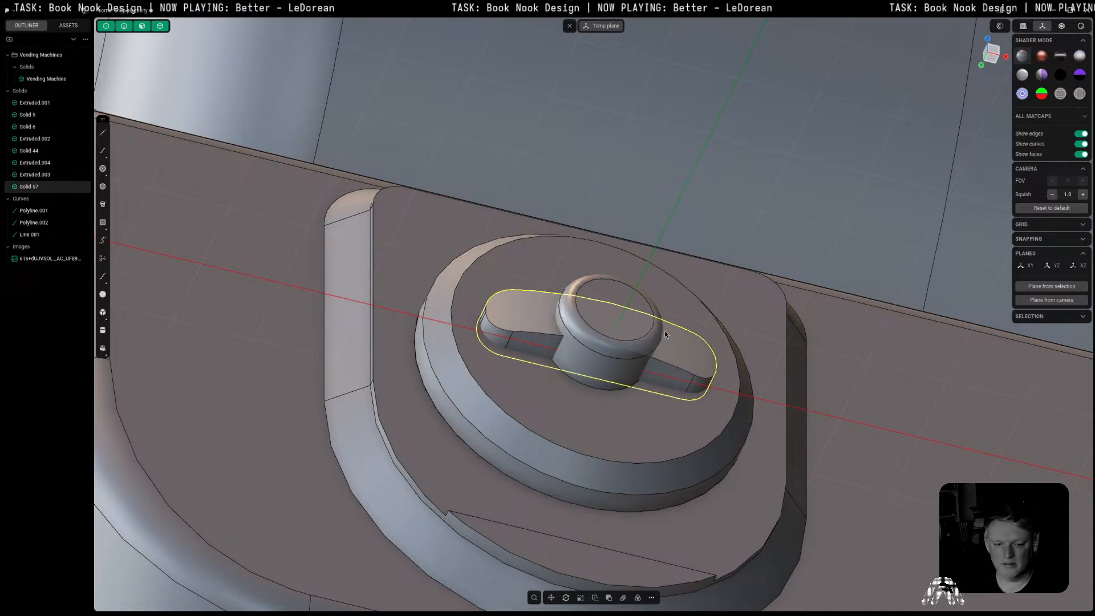
# Step: Move the arched handle bar on the coin mechanism's disc by -0.12 mm along Y
pyautogui.moveTo(679, 348); pyautogui.dragTo(698, 376, button='middle')
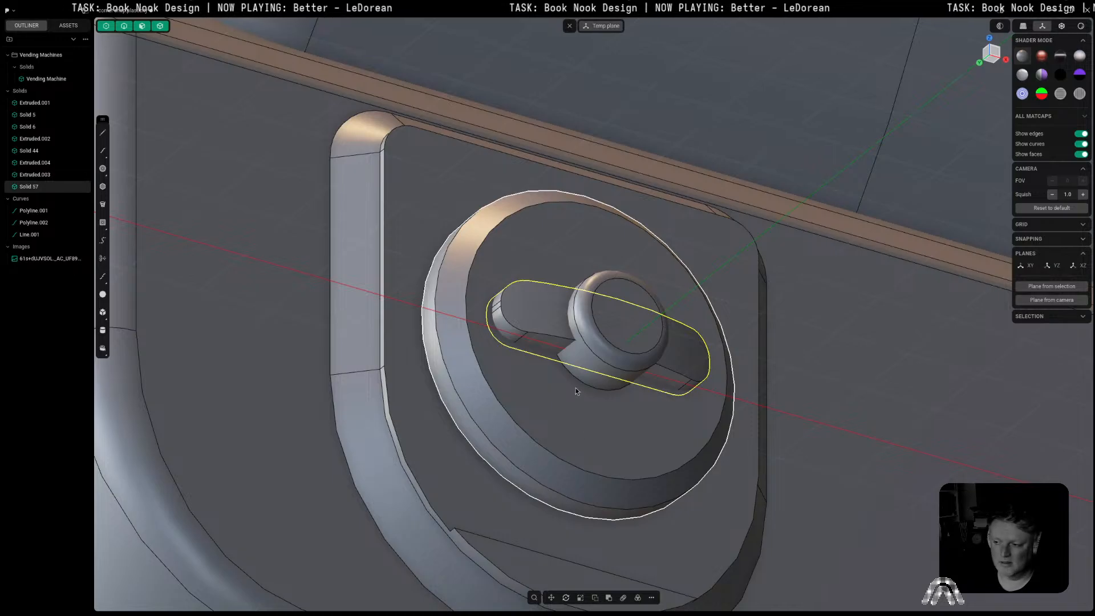
pyautogui.press('g')
pyautogui.press('y')
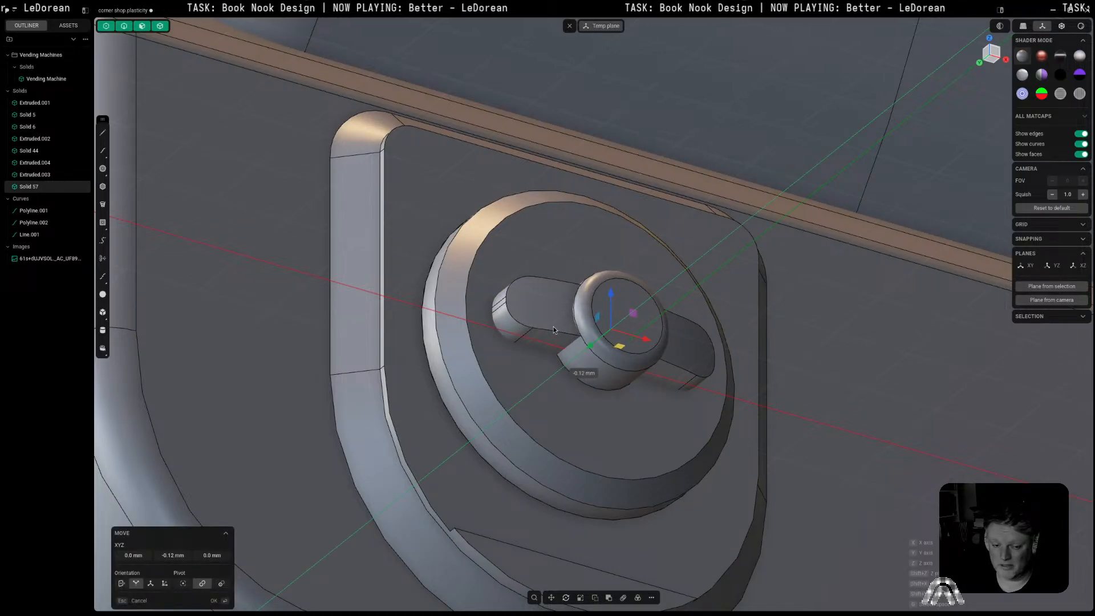
pyautogui.click(553, 327)
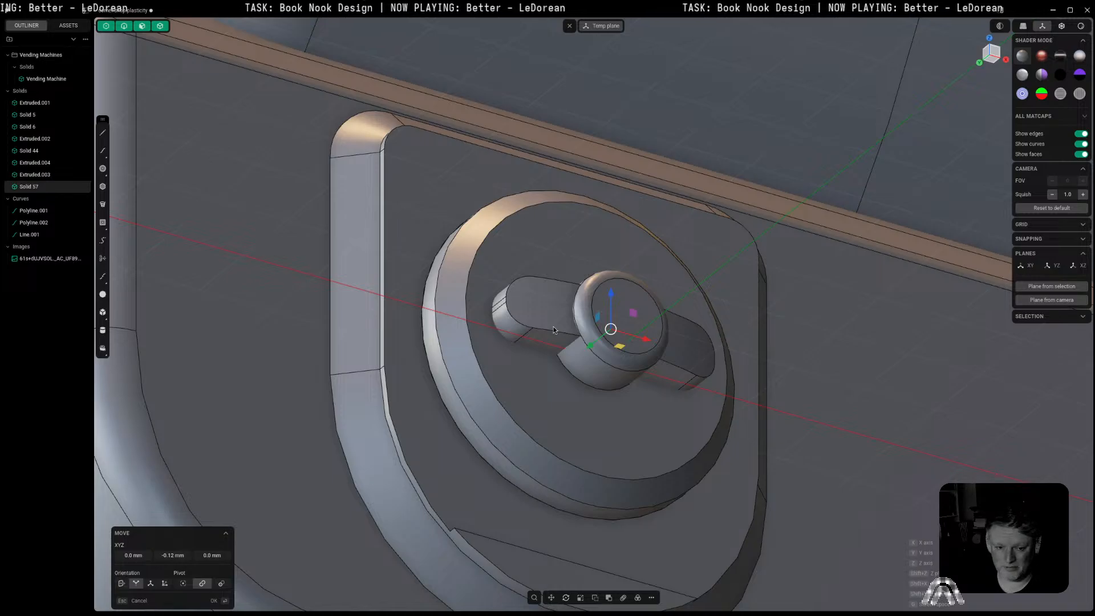
pyautogui.press('Return')
# Step: Join the handle bar and the coin mechanism's disc into one solid with a Boolean union
pyautogui.scroll(-6, 554, 326)
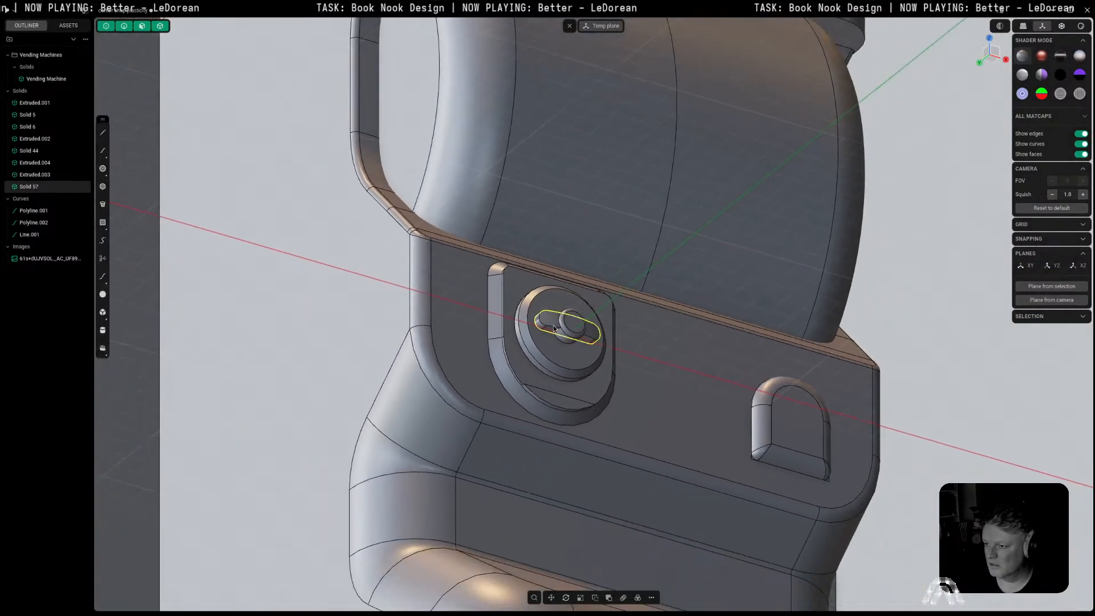
pyautogui.click(146, 290)
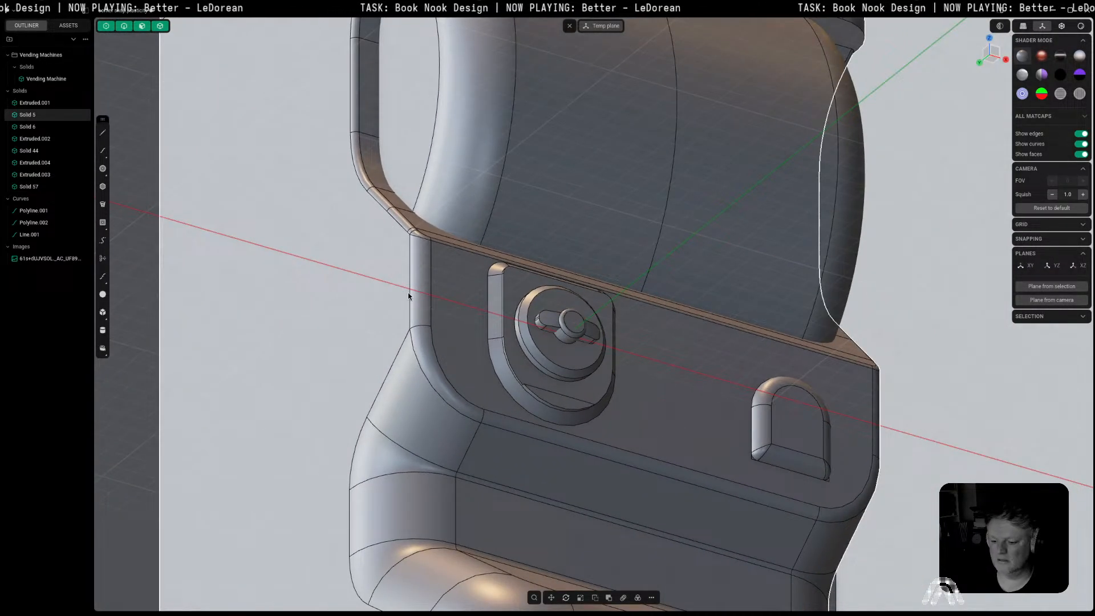
pyautogui.press('q')
pyautogui.click(570, 340)
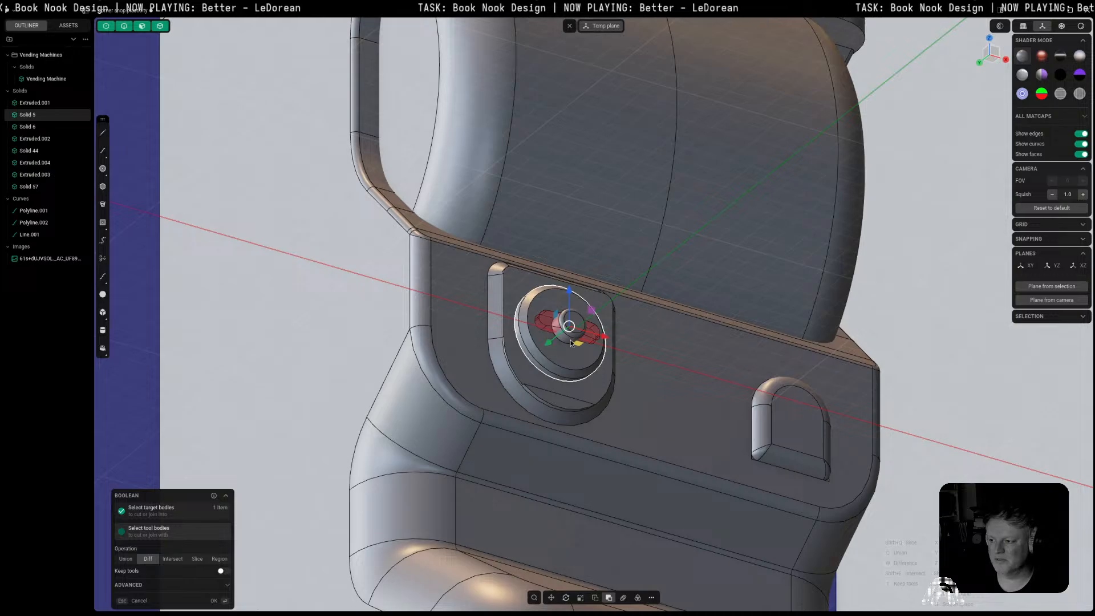
pyautogui.click(563, 367)
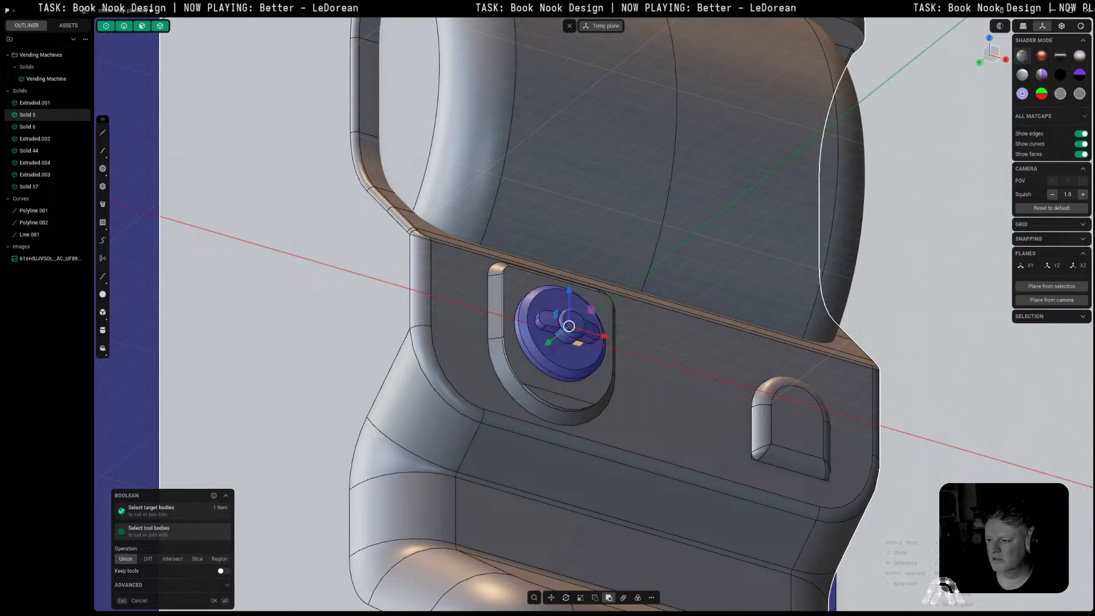
pyautogui.press('Return')
pyautogui.scroll(-5, 619, 379)
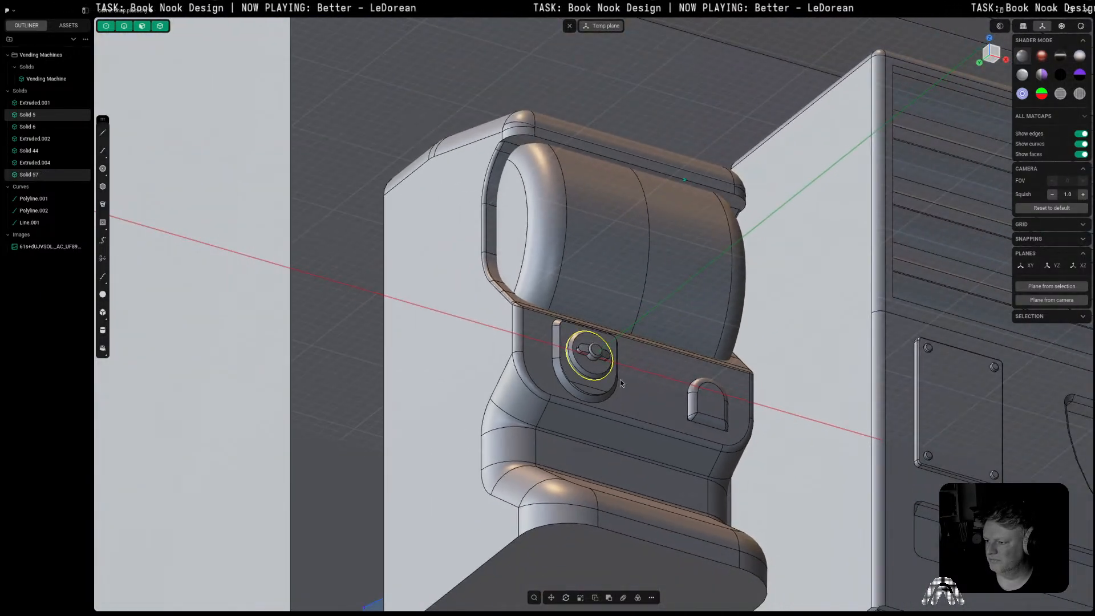
pyautogui.press('q')
pyautogui.press('q')
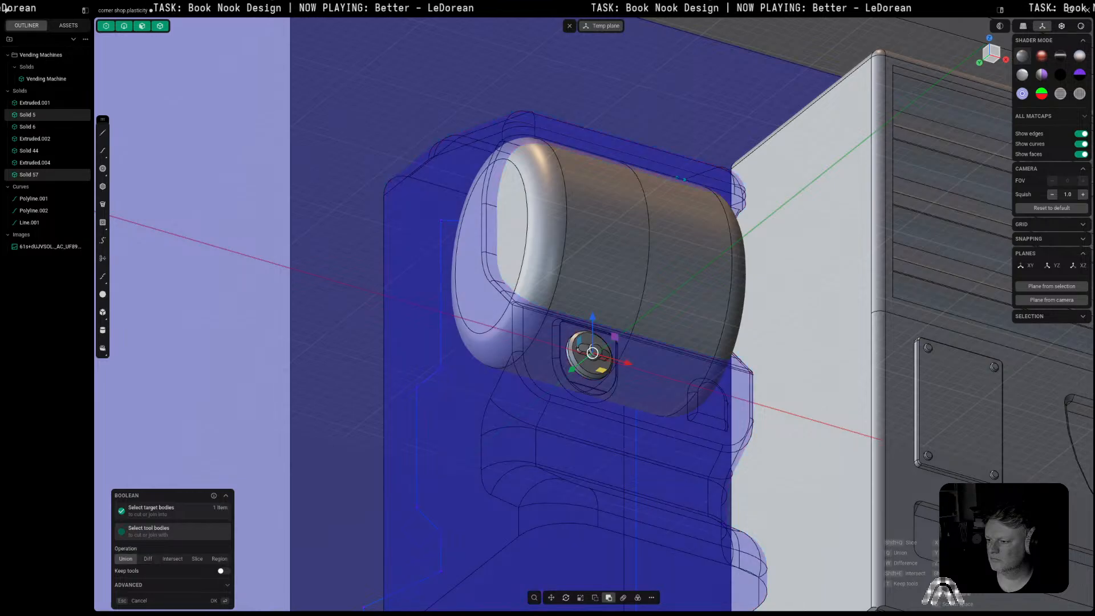
pyautogui.press('Escape')
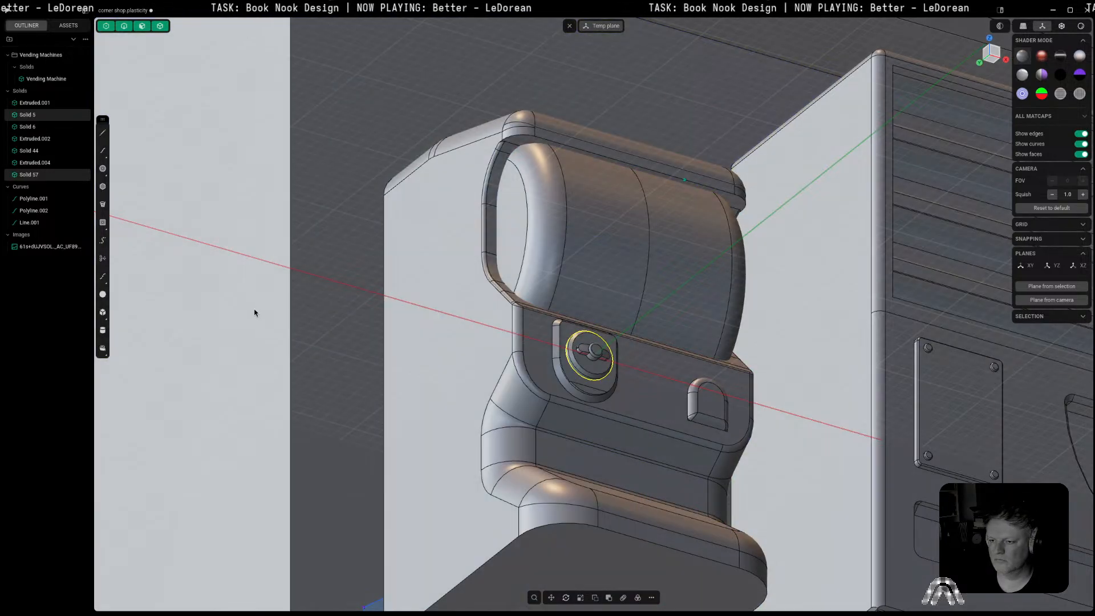
# Step: Join the combined disc and handle to the capsule machine's body with a Boolean union
pyautogui.scroll(-5, 358, 318)
pyautogui.scroll(-8, 361, 321)
pyautogui.scroll(1, 388, 399)
pyautogui.click(841, 375)
pyautogui.press('q')
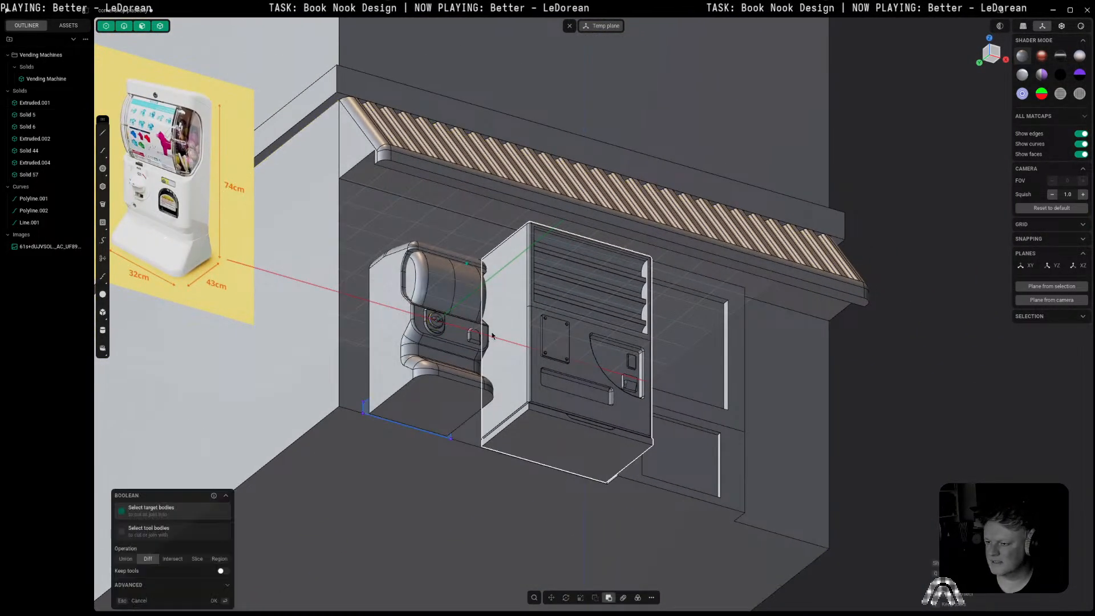
pyautogui.click(440, 326)
pyautogui.press('q')
pyautogui.press('Return')
# Step: Examine the reference image's lower lock, coin mechanism and front panel, and compare them with the modelled capsule machine
pyautogui.scroll(4, 439, 336)
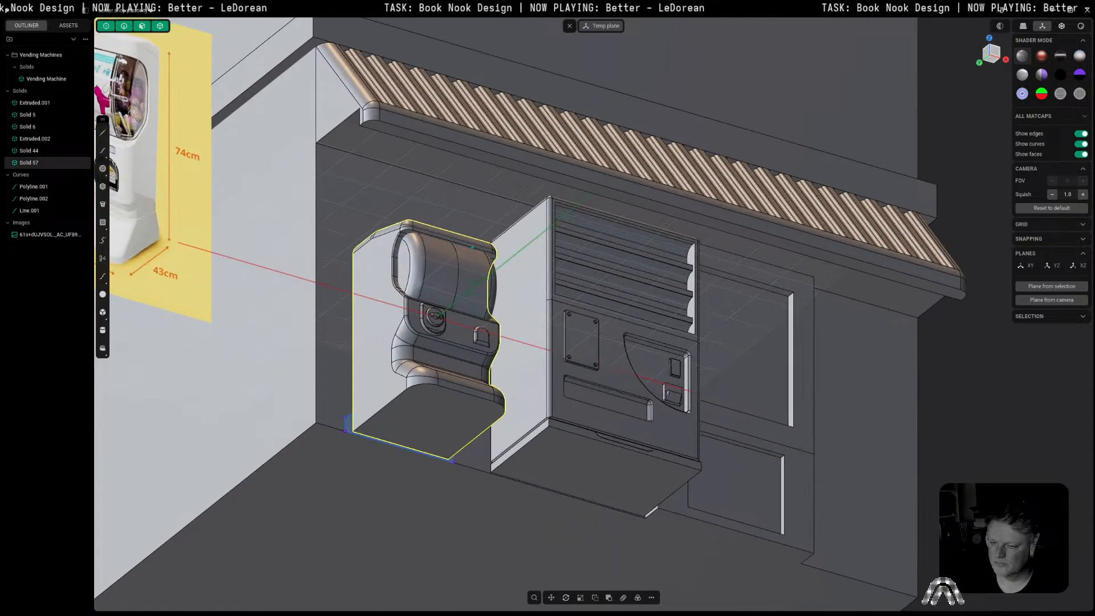
pyautogui.scroll(5, 440, 333)
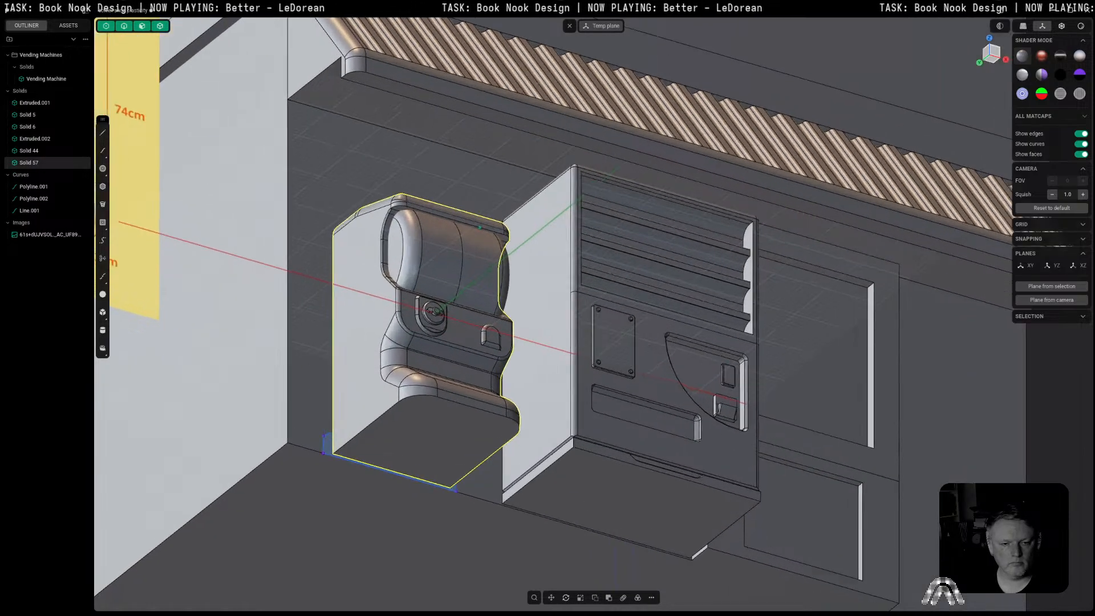
pyautogui.scroll(-1, 441, 332)
pyautogui.moveTo(501, 323); pyautogui.dragTo(422, 377, button='middle')
pyautogui.scroll(-5, 426, 359)
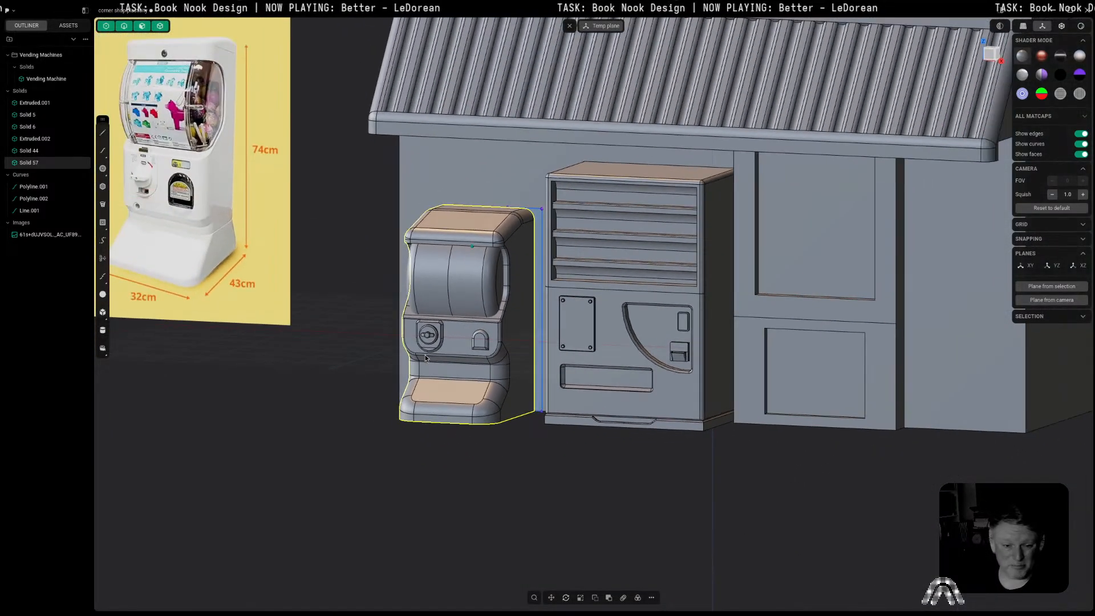
pyautogui.scroll(2, 244, 291)
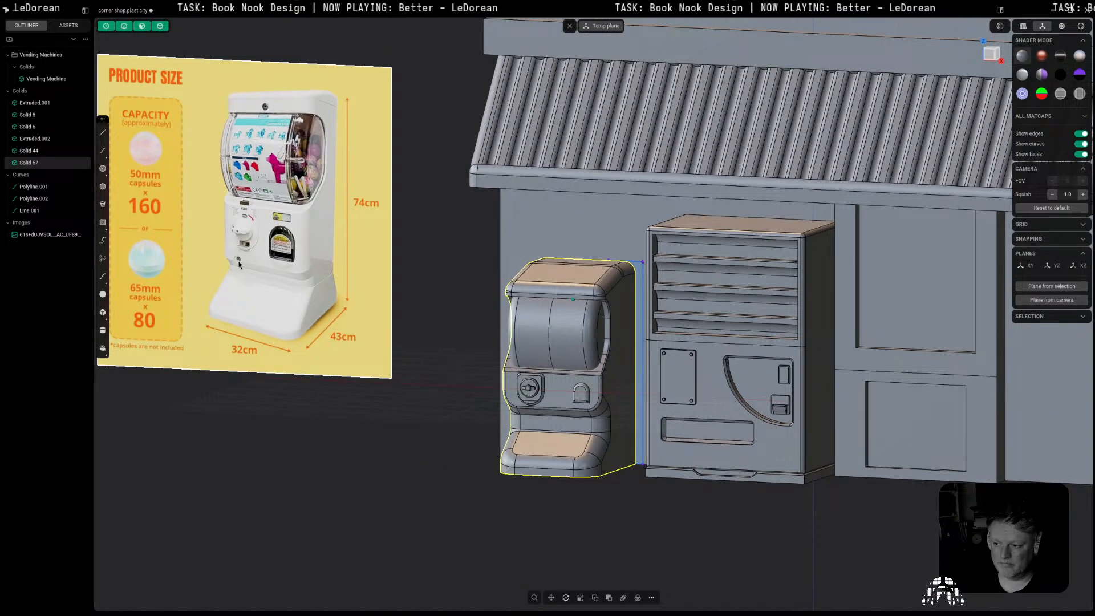
pyautogui.scroll(10, 238, 261)
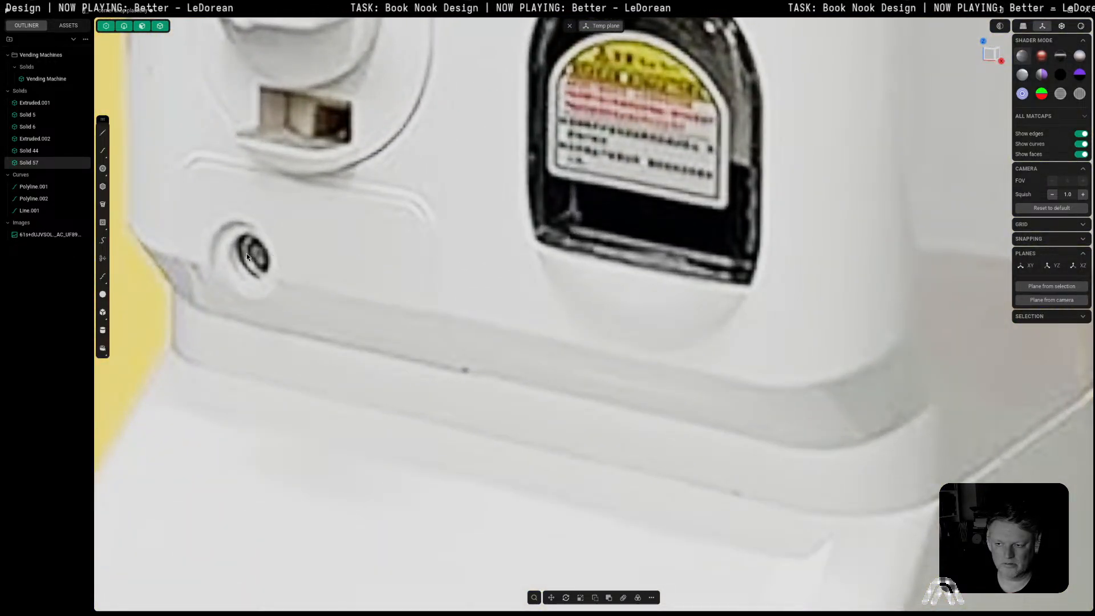
pyautogui.scroll(-6, 274, 246)
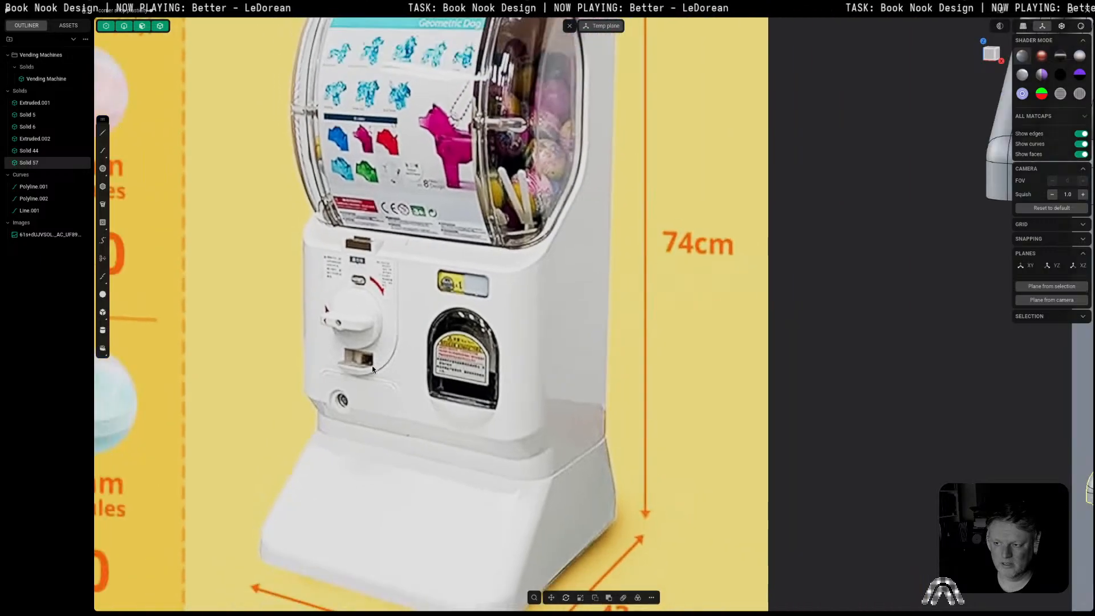
pyautogui.scroll(-5, 371, 368)
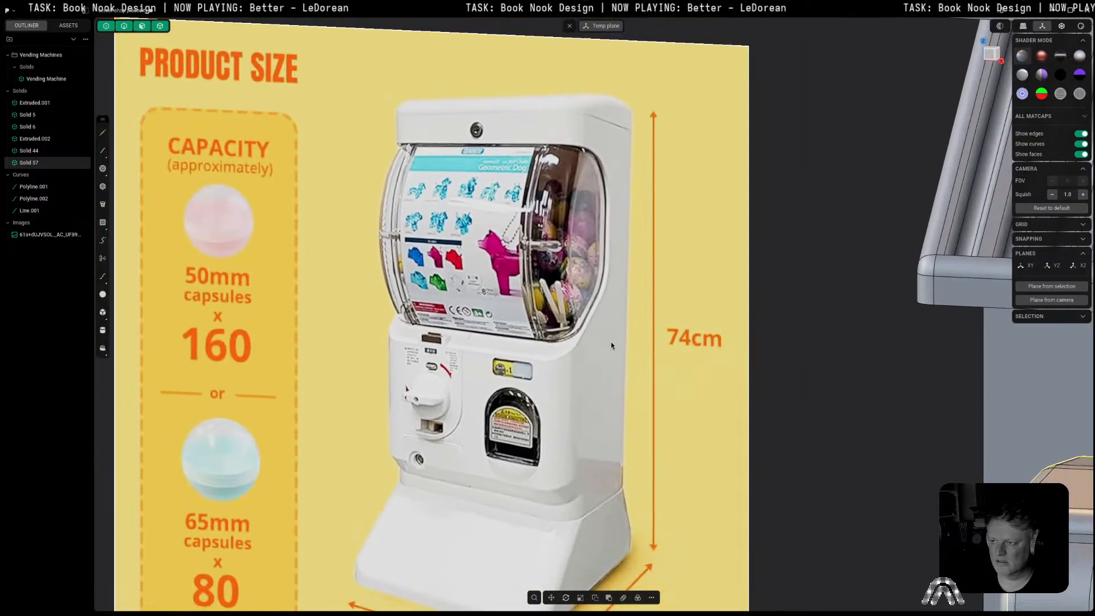
pyautogui.keyDown('shift'); pyautogui.moveTo(635, 211); pyautogui.dragTo(339, 230, button='middle'); pyautogui.keyUp('shift')
pyautogui.scroll(-4, 402, 260)
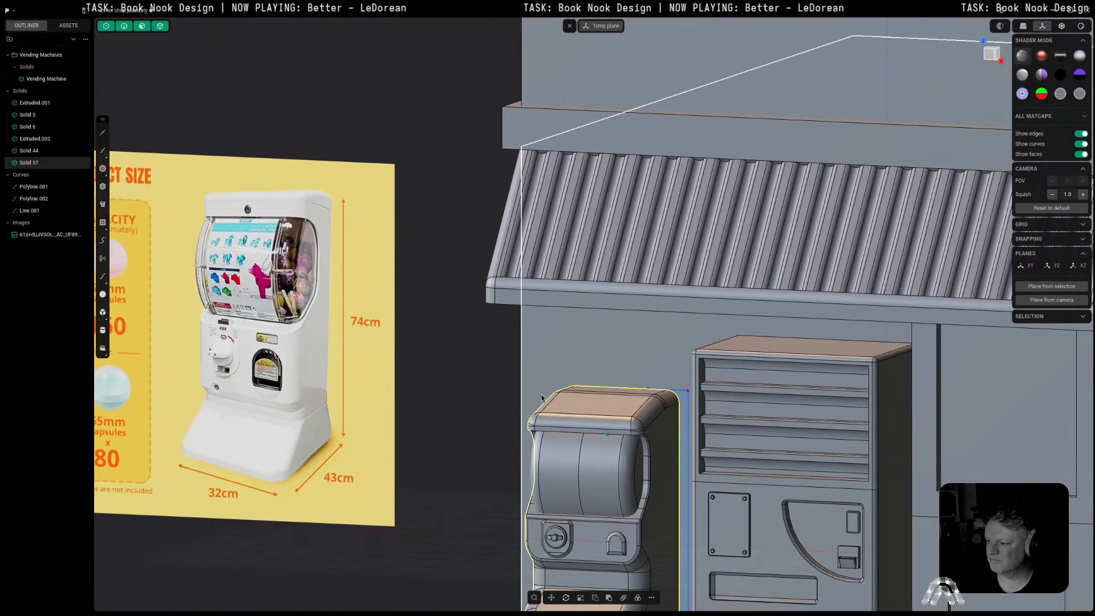
pyautogui.scroll(3, 646, 404)
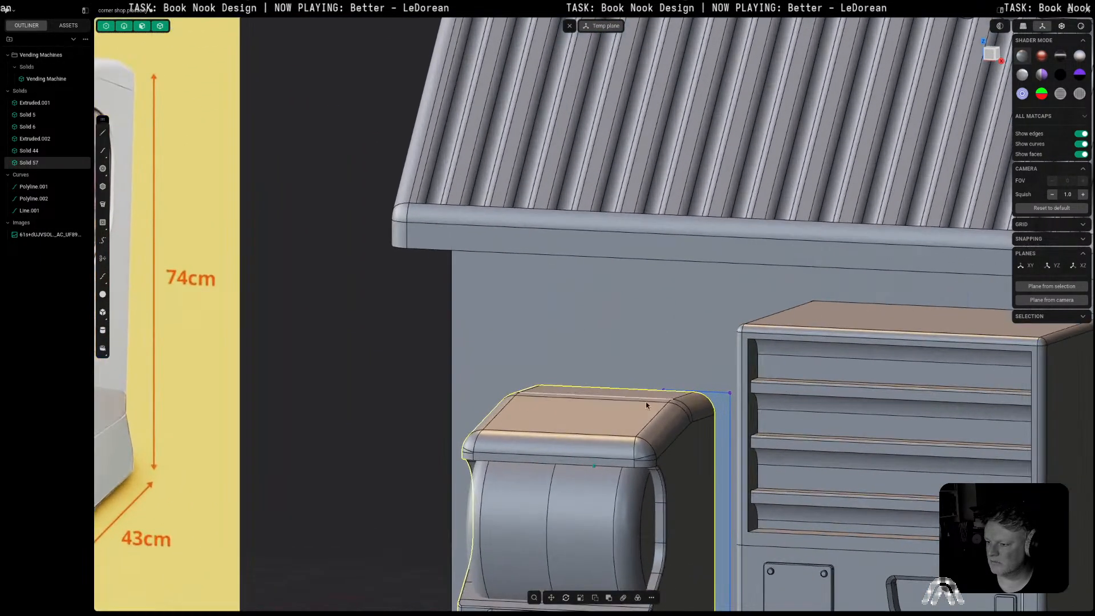
pyautogui.click(586, 465)
pyautogui.press('b')
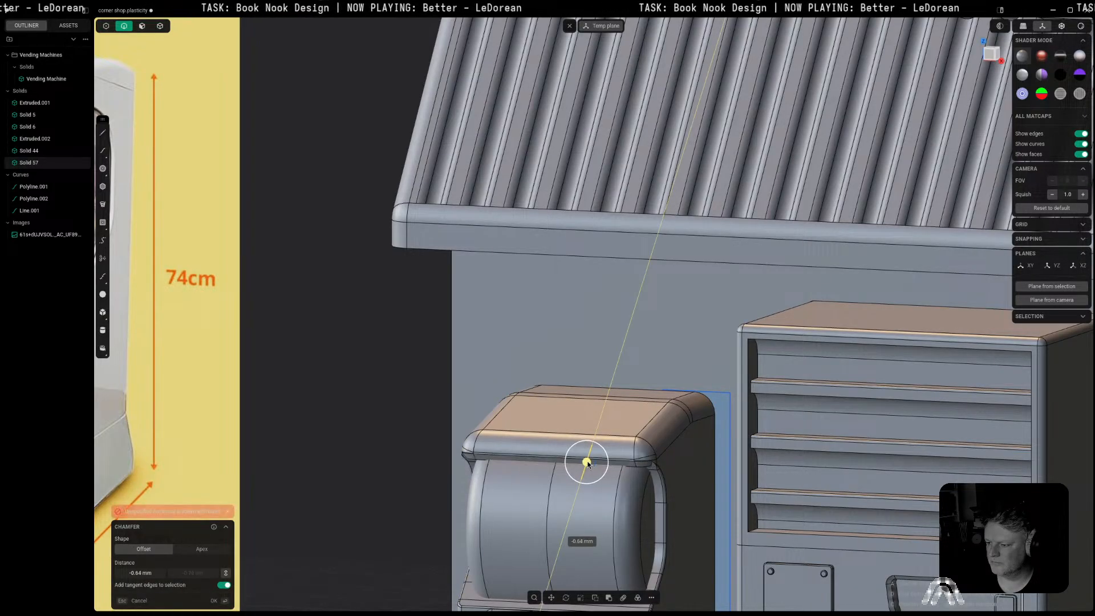
pyautogui.press('Escape')
# Step: In the front view, draw a small circle for the lock on the machine's front, just below the coin mechanism
pyautogui.scroll(-3, 587, 462)
pyautogui.click(990, 56)
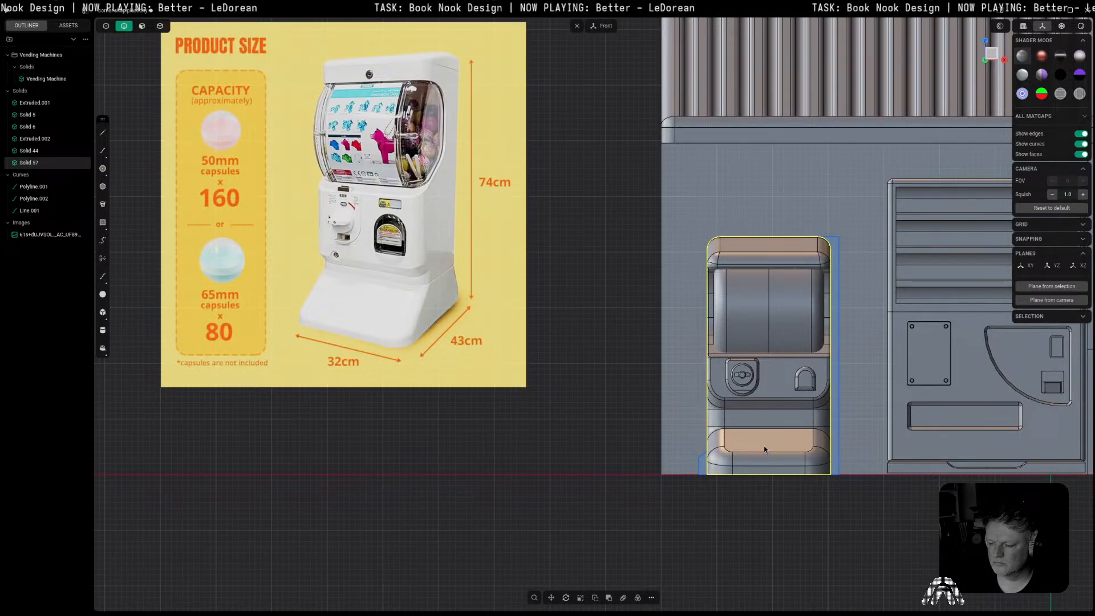
pyautogui.scroll(5, 765, 446)
pyautogui.press('3')
pyautogui.click(786, 327)
pyautogui.press('b')
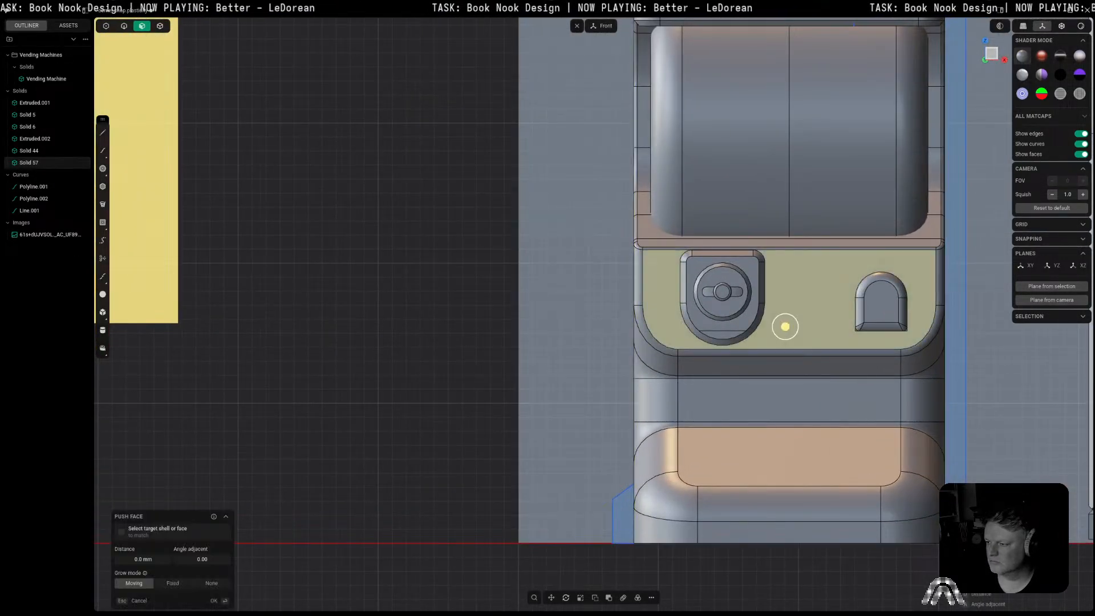
pyautogui.press('Escape')
pyautogui.keyDown('shift'); pyautogui.moveTo(786, 327); pyautogui.dragTo(590, 342, button='middle'); pyautogui.keyUp('shift')
pyautogui.click(103, 169)
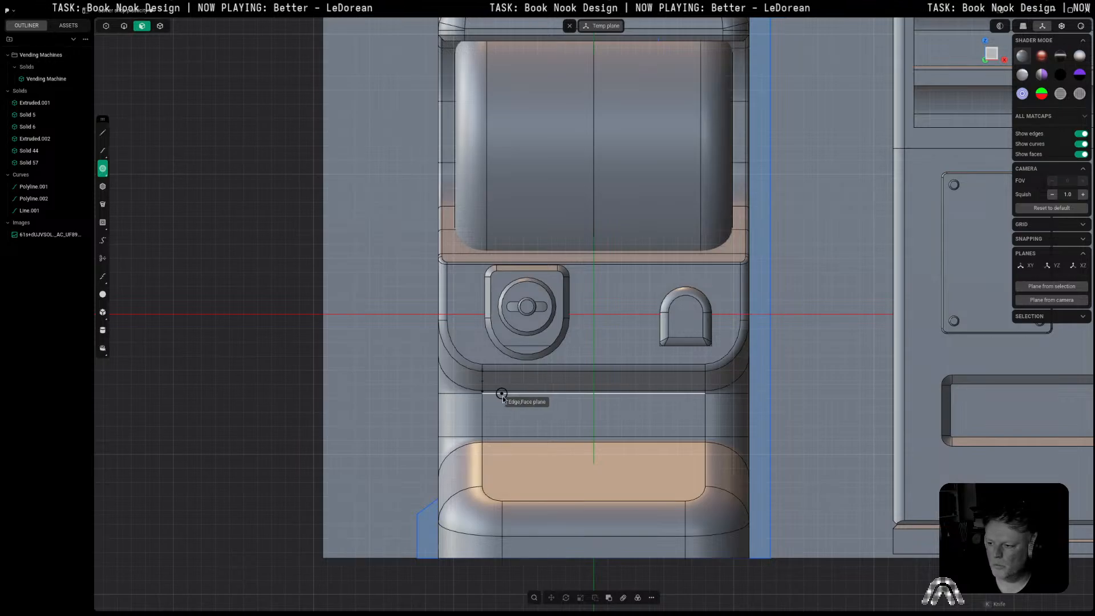
pyautogui.click(517, 381)
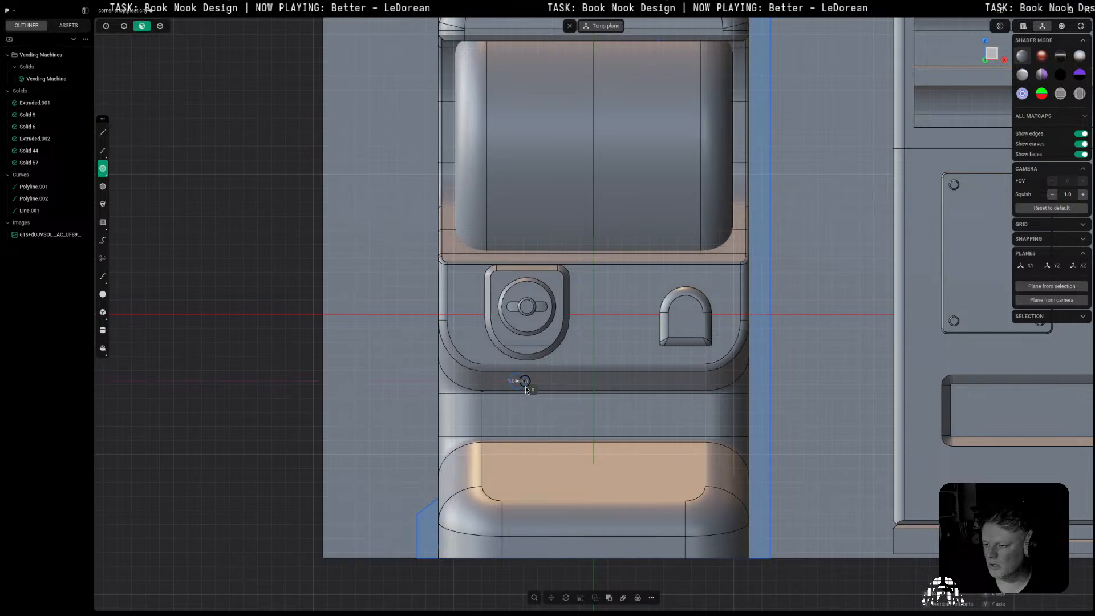
pyautogui.click(526, 391)
# Step: Extrude the circle into the machine body to cut a round lock recess through the sloping surface below the front panel
pyautogui.moveTo(526, 390); pyautogui.dragTo(432, 405, button='middle')
pyautogui.click(519, 387)
pyautogui.press('e')
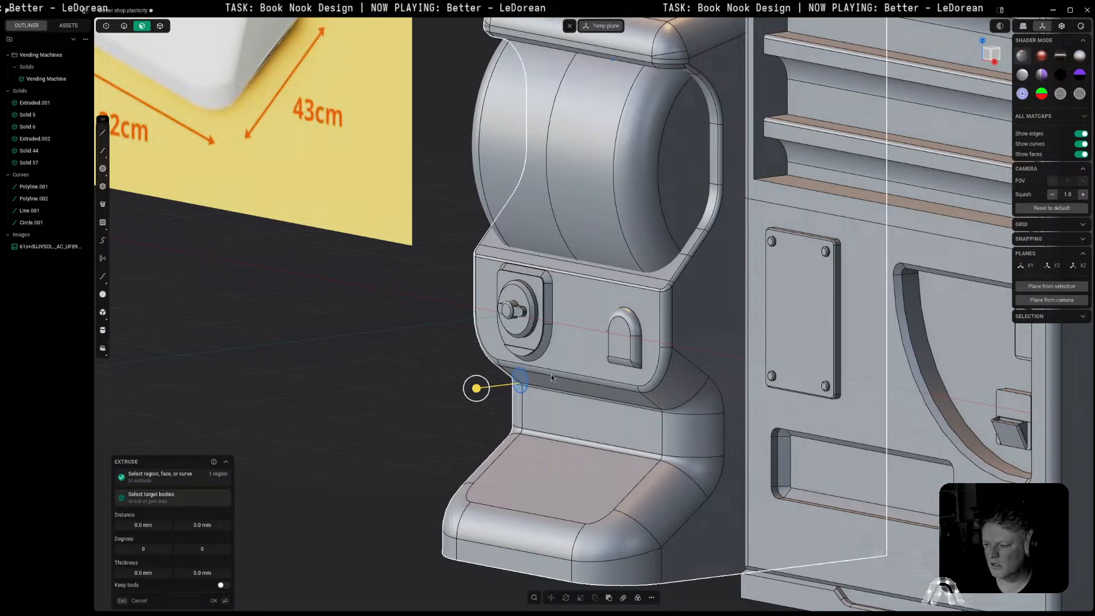
pyautogui.moveTo(484, 393); pyautogui.dragTo(509, 387)
pyautogui.press('Return')
pyautogui.moveTo(486, 400); pyautogui.dragTo(533, 377, button='middle')
pyautogui.scroll(3, 521, 380)
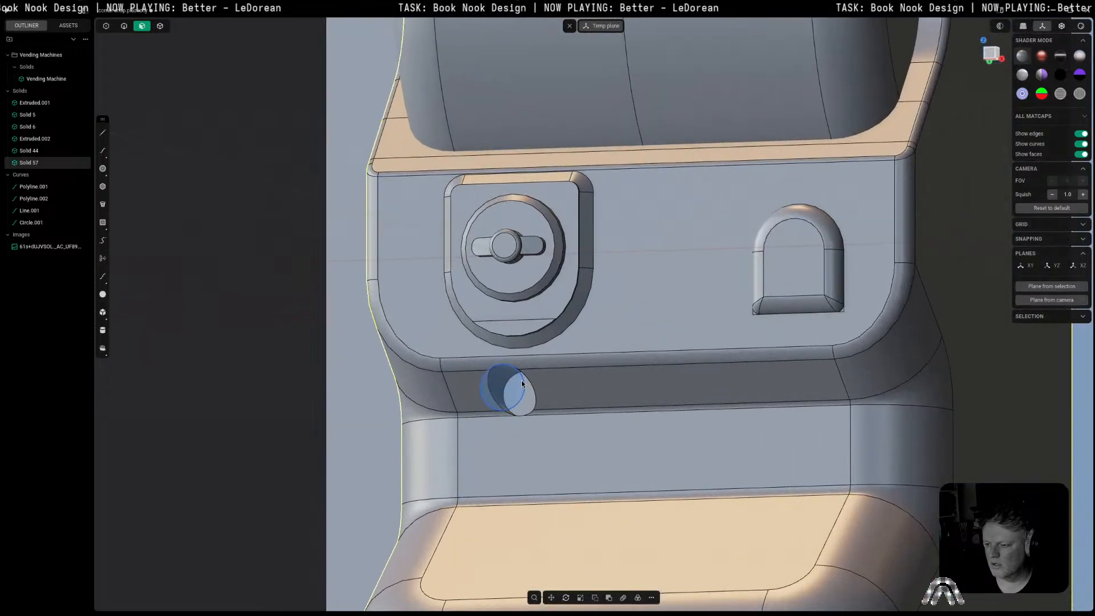
# Step: Scale the lock circle down slightly about its centre in the front view
pyautogui.click(522, 394)
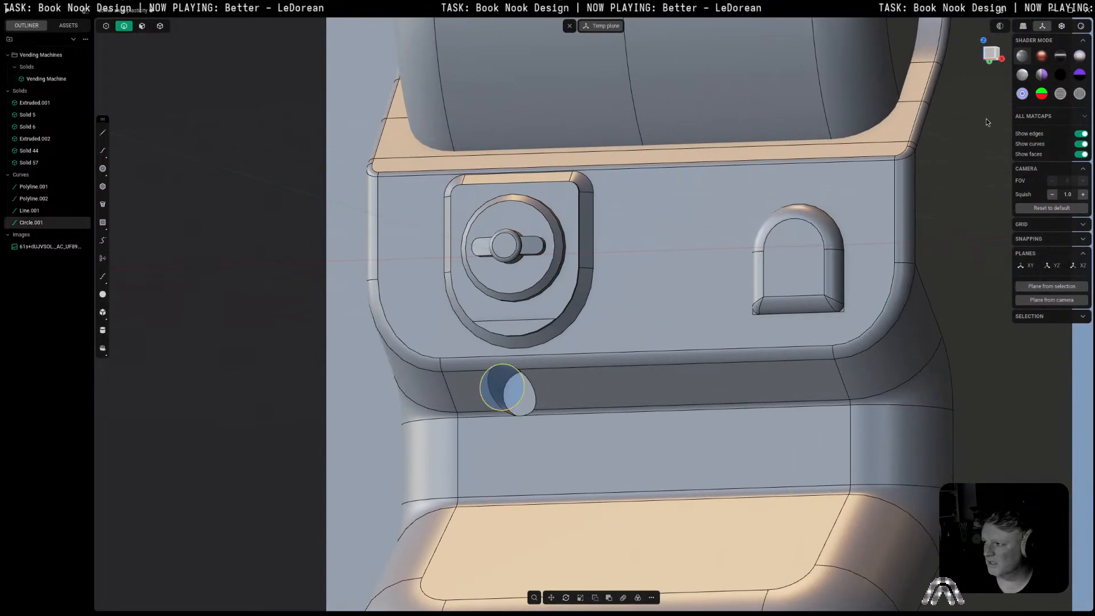
pyautogui.click(993, 51)
pyautogui.press('s')
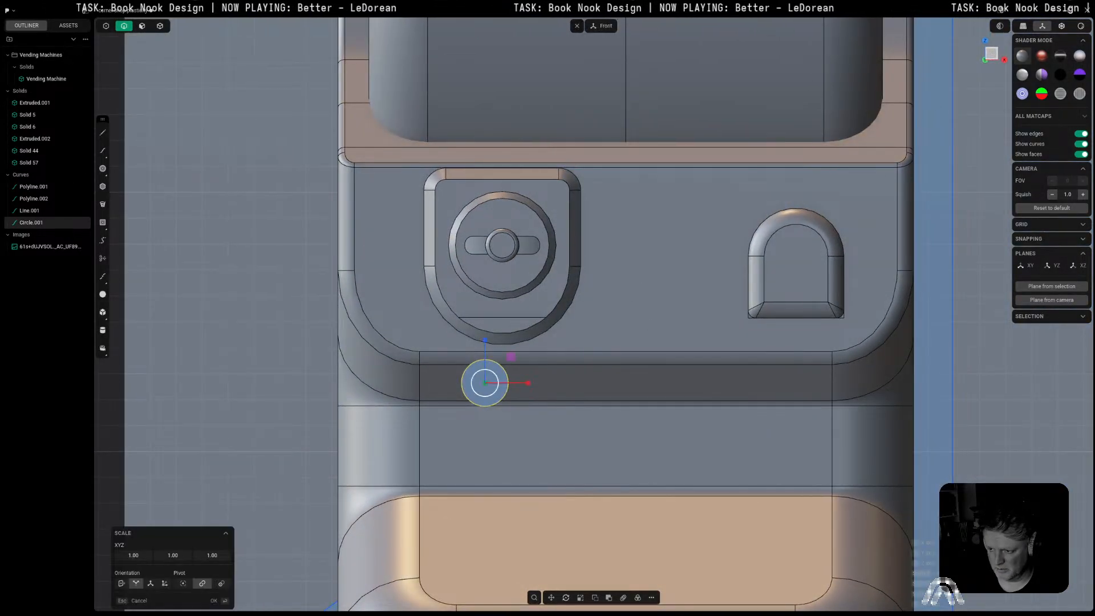
pyautogui.click(618, 346)
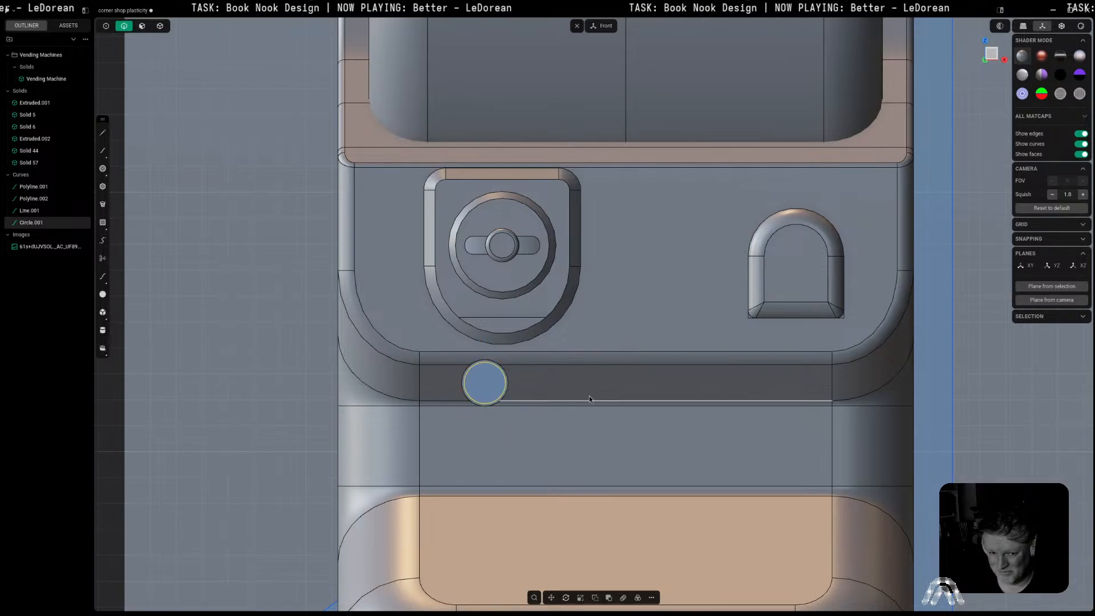
# Step: Extrude the reduced circle back into the recess as a separate lock cylinder, and delete the circle curve
pyautogui.moveTo(590, 405); pyautogui.dragTo(633, 417, button='middle')
pyautogui.scroll(5, 553, 399)
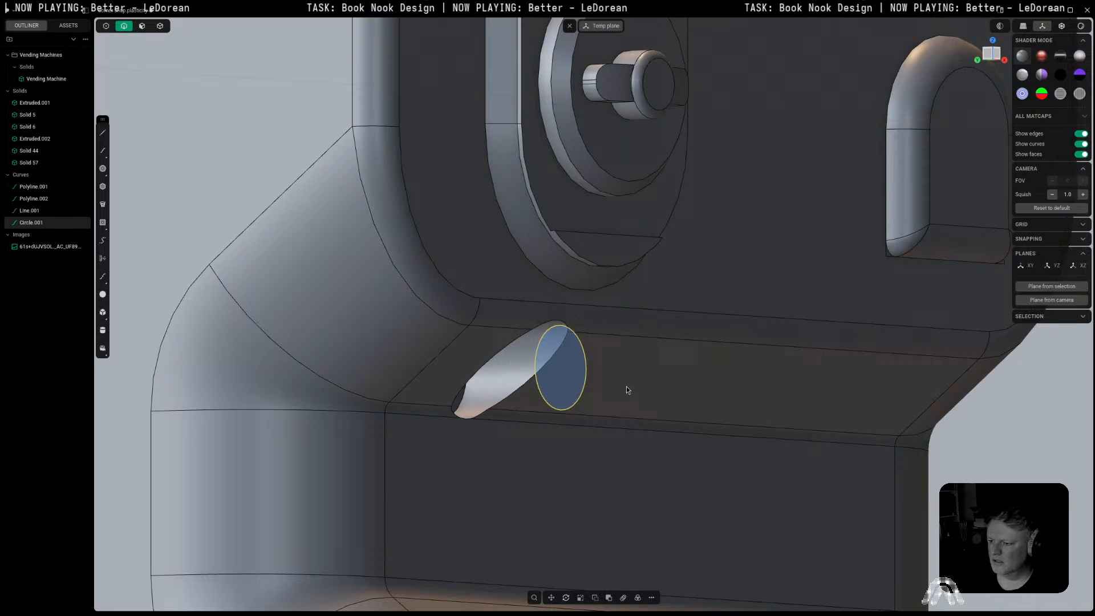
pyautogui.click(977, 457)
pyautogui.press('3')
pyautogui.click(552, 360)
pyautogui.press('e')
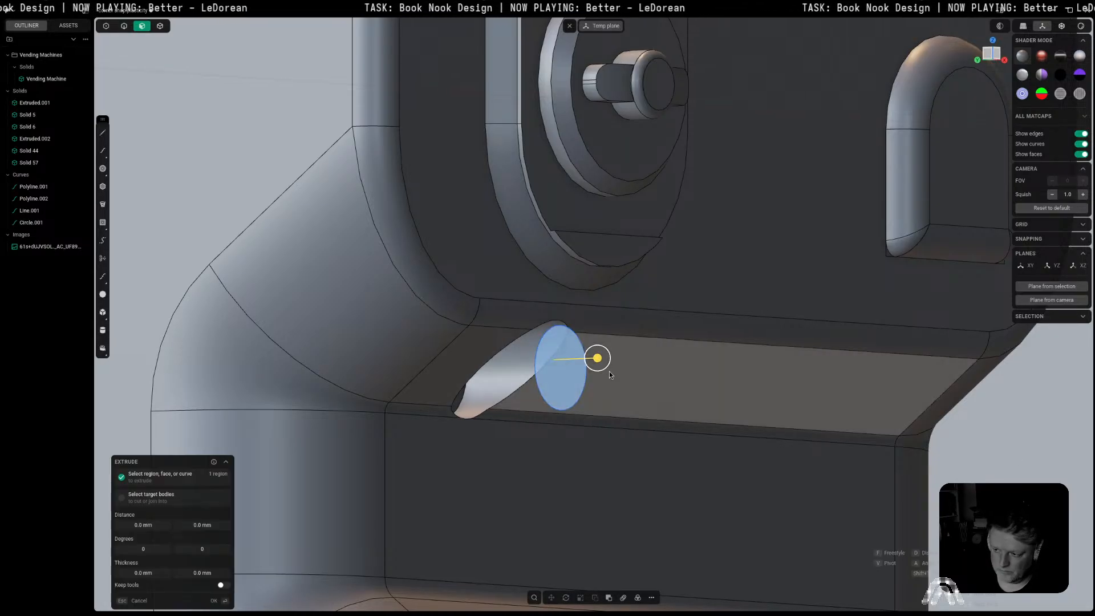
pyautogui.moveTo(596, 360); pyautogui.dragTo(467, 381)
pyautogui.rightClick(467, 382)
pyautogui.press('2')
pyautogui.click(539, 388)
pyautogui.press('x')
# Step: Push the lock cylinder's front face back toward the recess to shorten the cylinder
pyautogui.press('3')
pyautogui.click(558, 377)
pyautogui.moveTo(592, 369); pyautogui.dragTo(562, 375)
pyautogui.press('2')
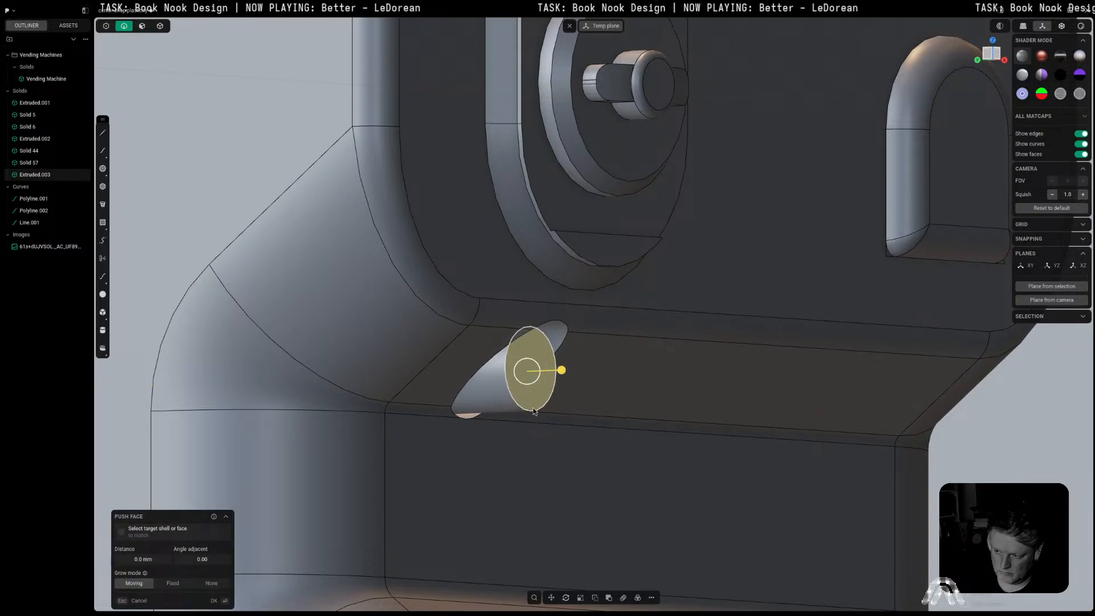
pyautogui.rightClick(534, 412)
pyautogui.click(534, 411)
pyautogui.press('b')
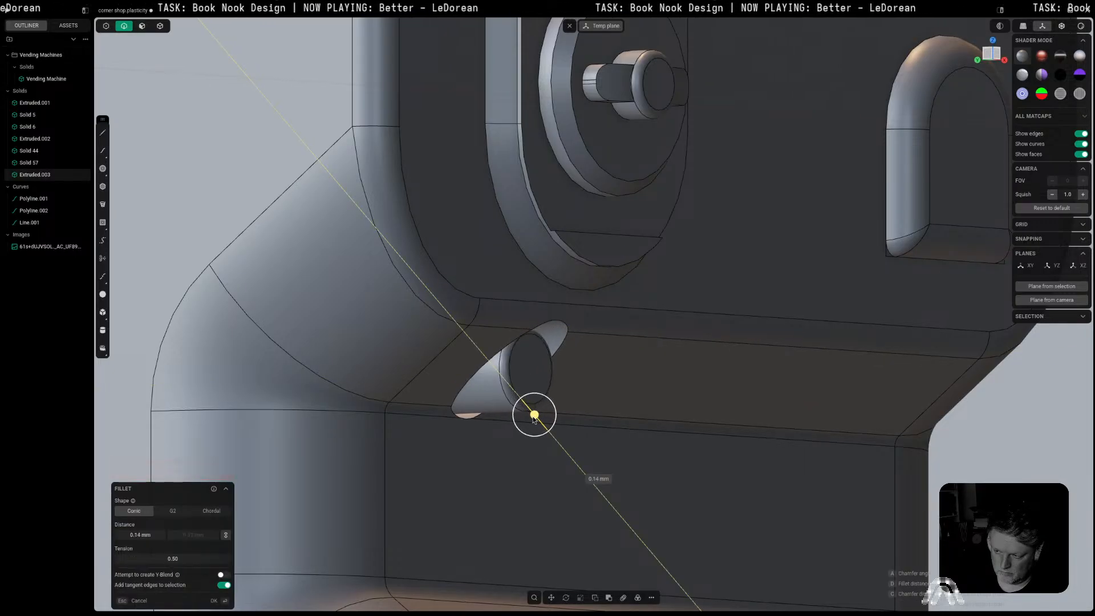
pyautogui.press('Escape')
pyautogui.press('5')
pyautogui.click(484, 404)
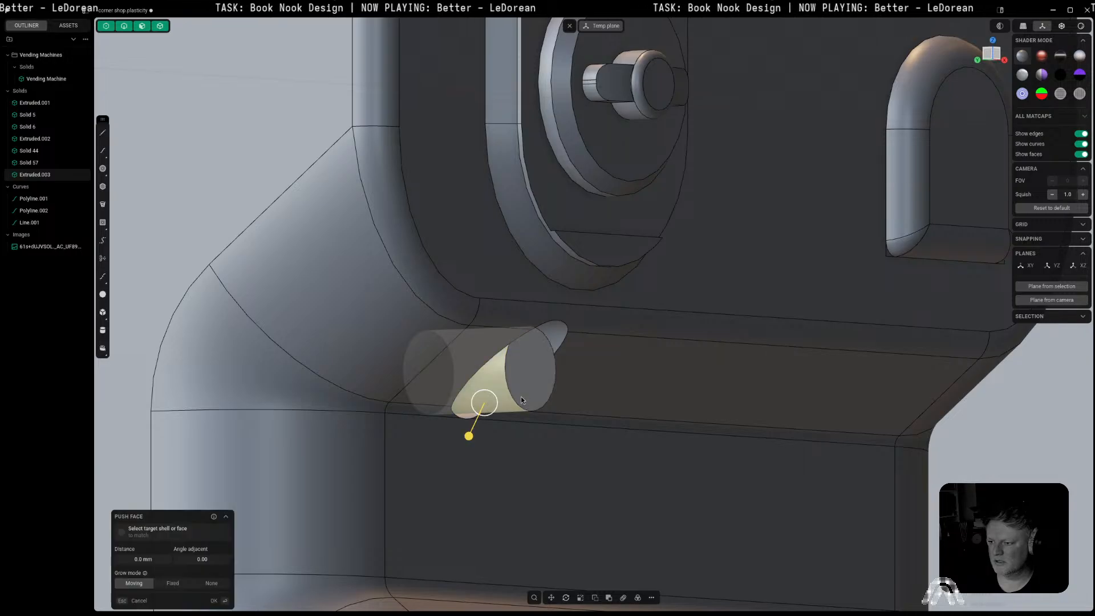
pyautogui.press('g')
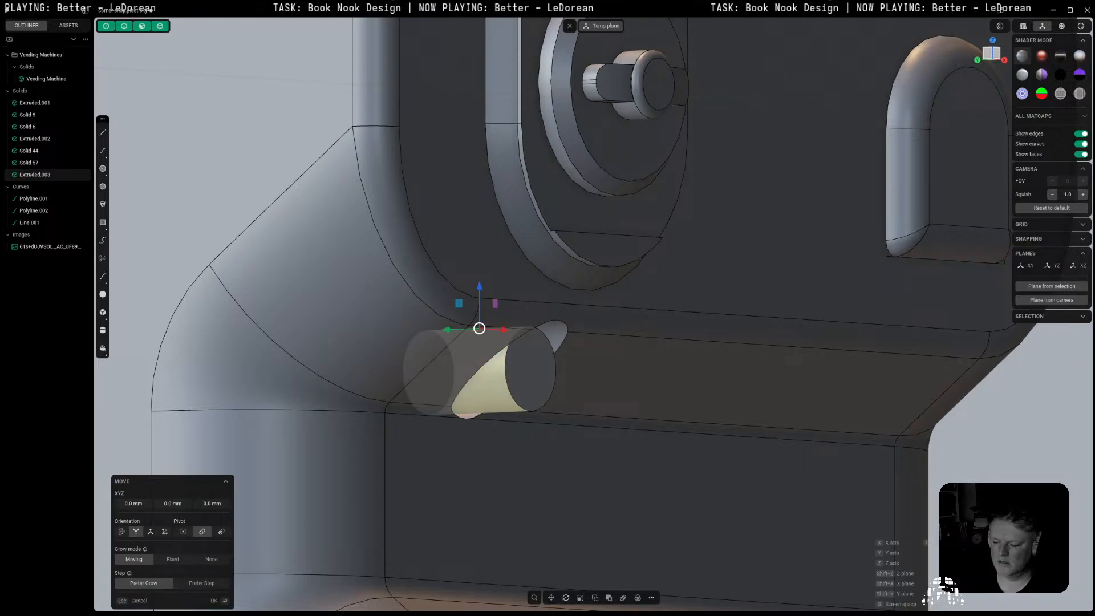
pyautogui.press('y')
pyautogui.click(509, 399)
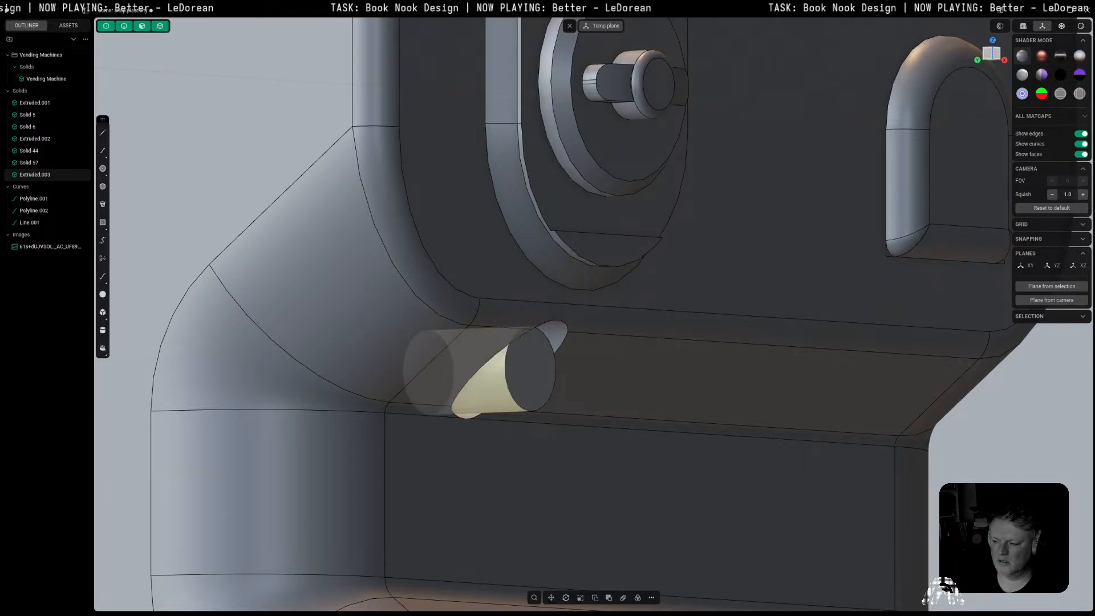
# Step: Move the lock cylinder about 0.98 mm along the Y axis, deeper into its recess below the coin mechanism
pyautogui.scroll(-5, 507, 397)
pyautogui.click(777, 451)
pyautogui.click(488, 399)
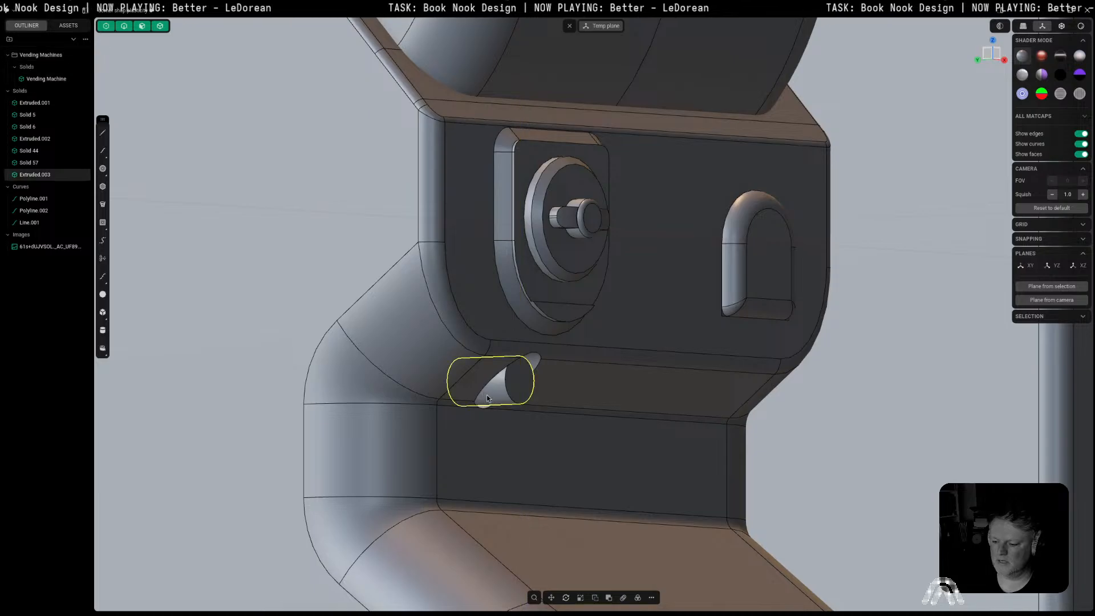
pyautogui.press('g')
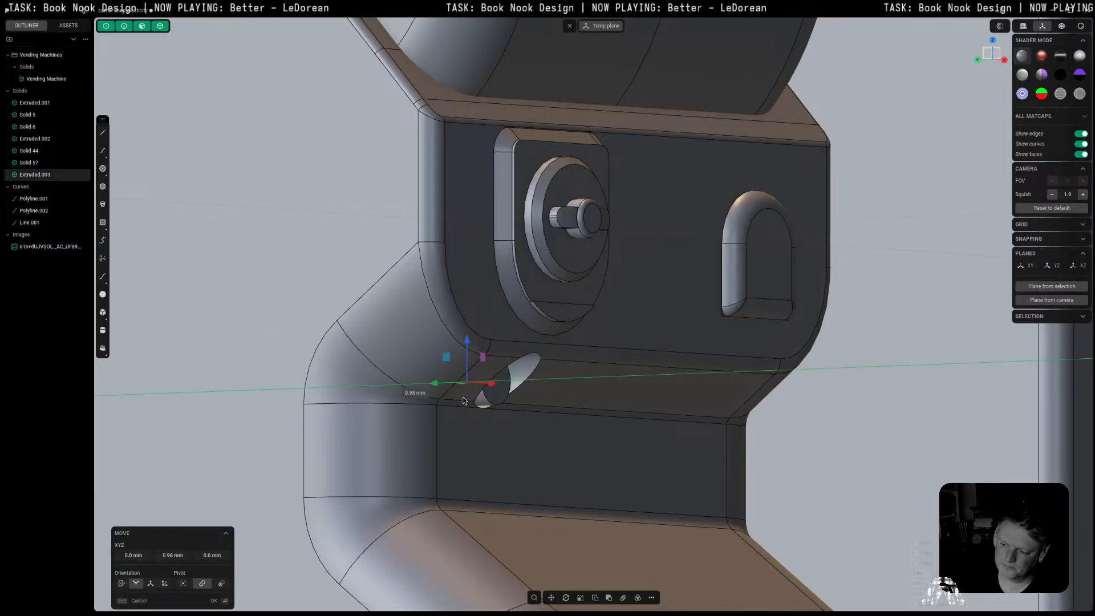
pyautogui.click(461, 398)
pyautogui.press('Return')
# Step: Round the front circular edge of the lock cylinder with a small fillet
pyautogui.moveTo(478, 401); pyautogui.dragTo(429, 403, button='middle')
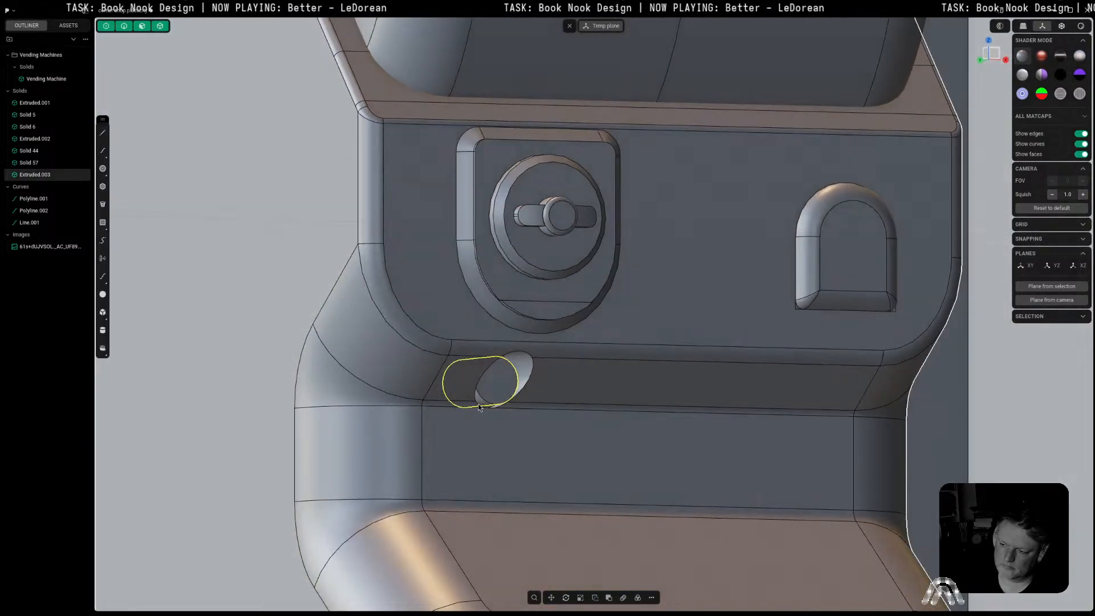
pyautogui.click(481, 400)
pyautogui.press('b')
pyautogui.press('Escape')
pyautogui.click(508, 392)
# Step: Select the lock cylinder's front face and align the view square-on to it
pyautogui.press('ctrl+KP_7')
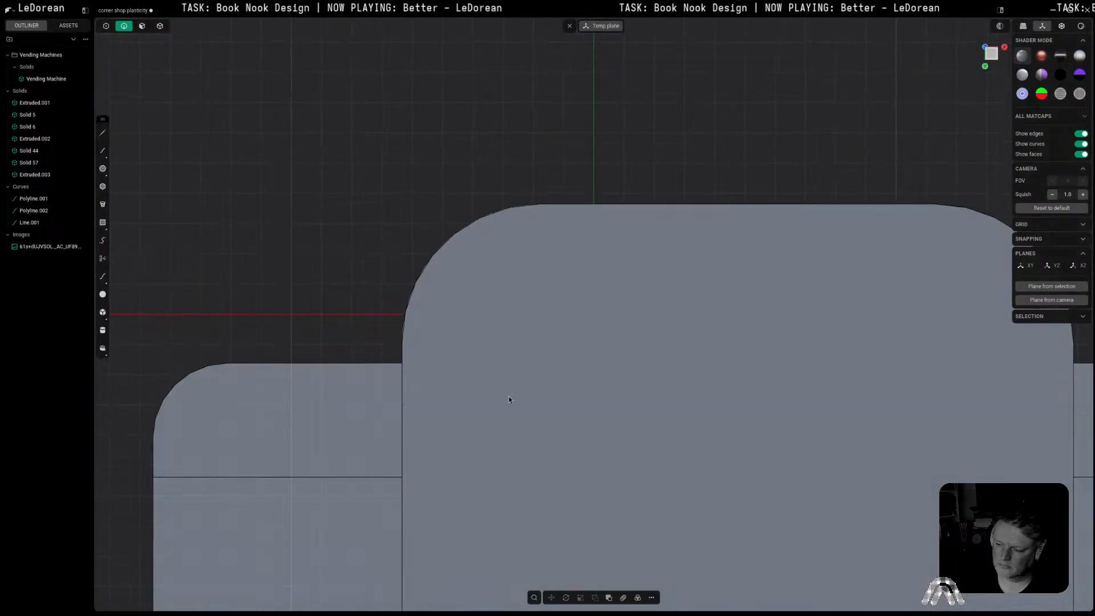
pyautogui.scroll(-8, 508, 392)
pyautogui.moveTo(517, 454); pyautogui.dragTo(342, 431, button='middle')
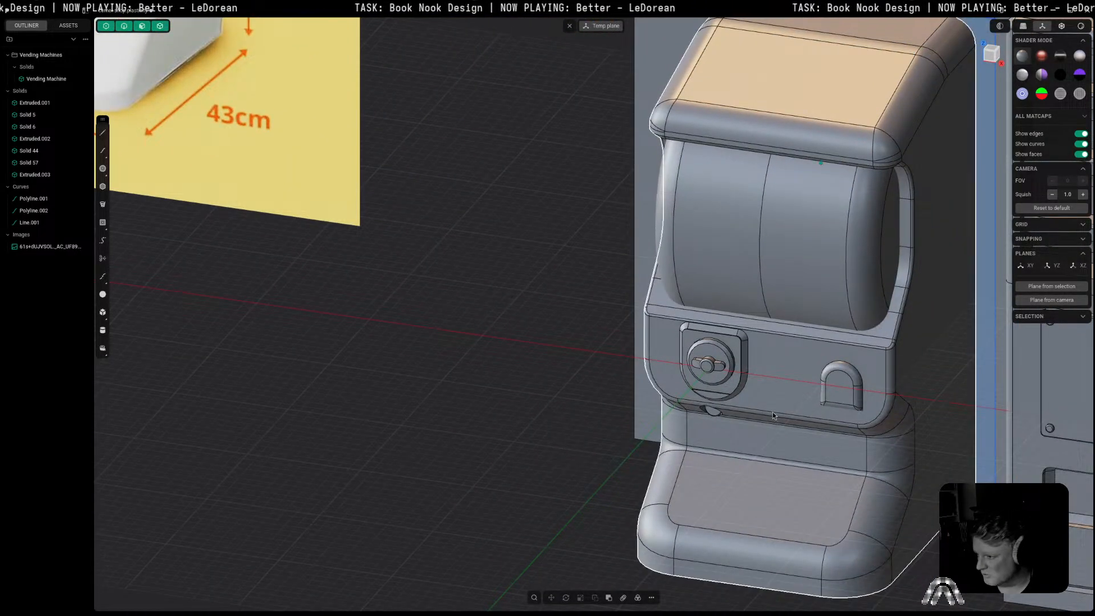
pyautogui.click(716, 412)
pyautogui.click(715, 412)
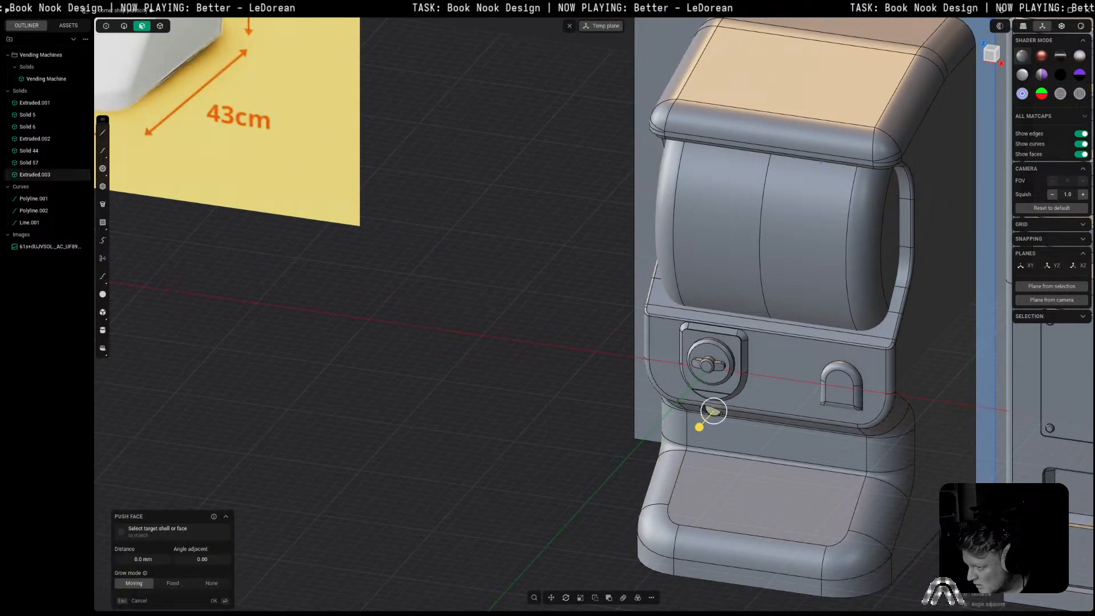
pyautogui.press('/')
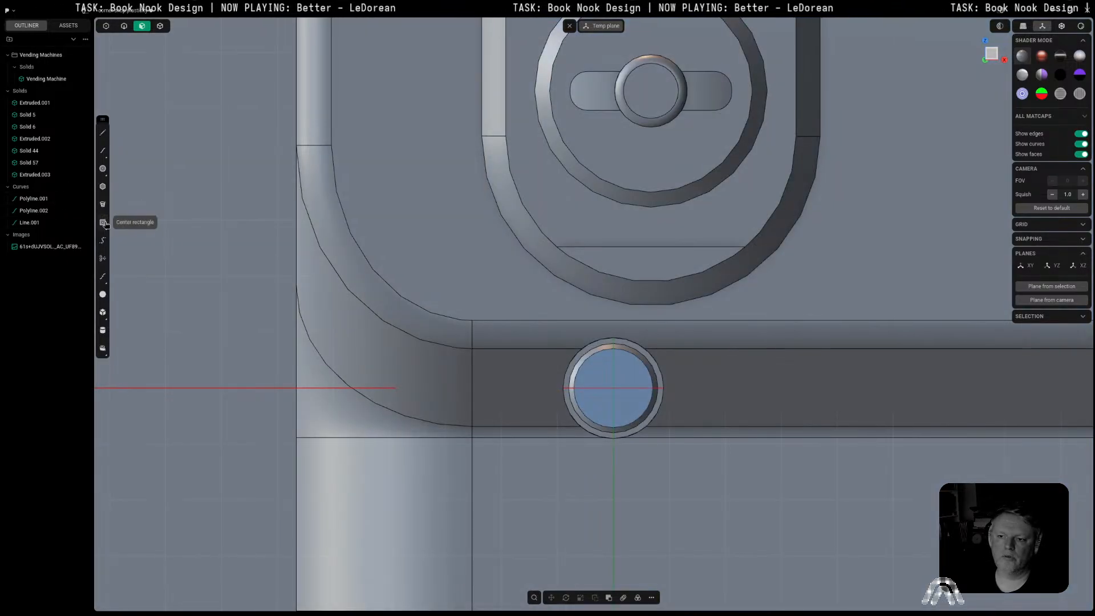
pyautogui.click(103, 222)
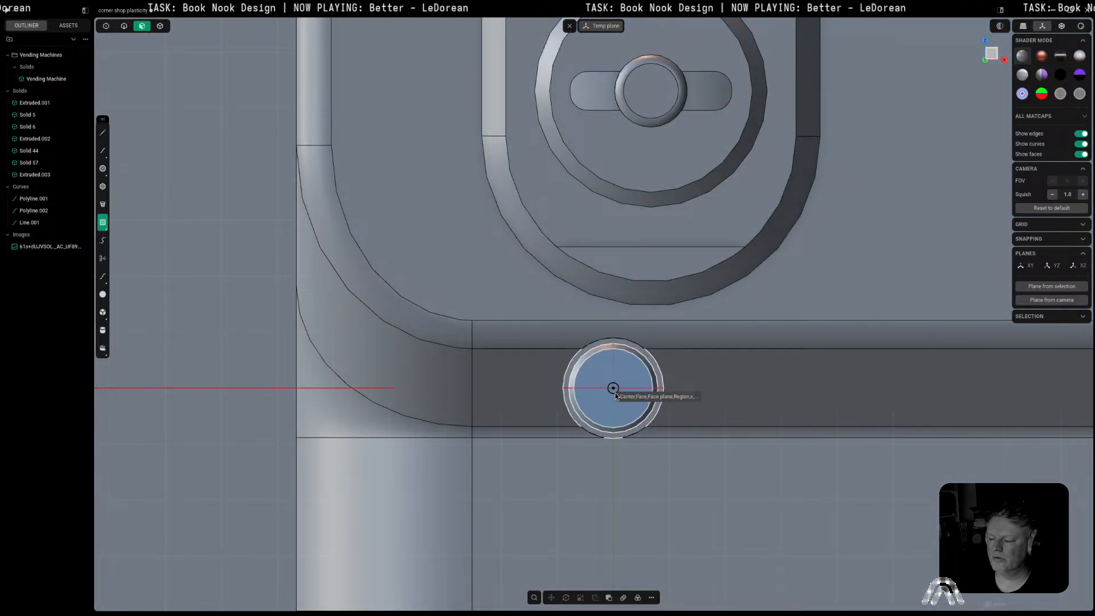
pyautogui.scroll(-5, 248, 364)
pyautogui.press('Escape')
# Step: Examine the lock below the coin mechanism on the capsule machine reference image and compare it with the modelled lock
pyautogui.scroll(-3, 247, 367)
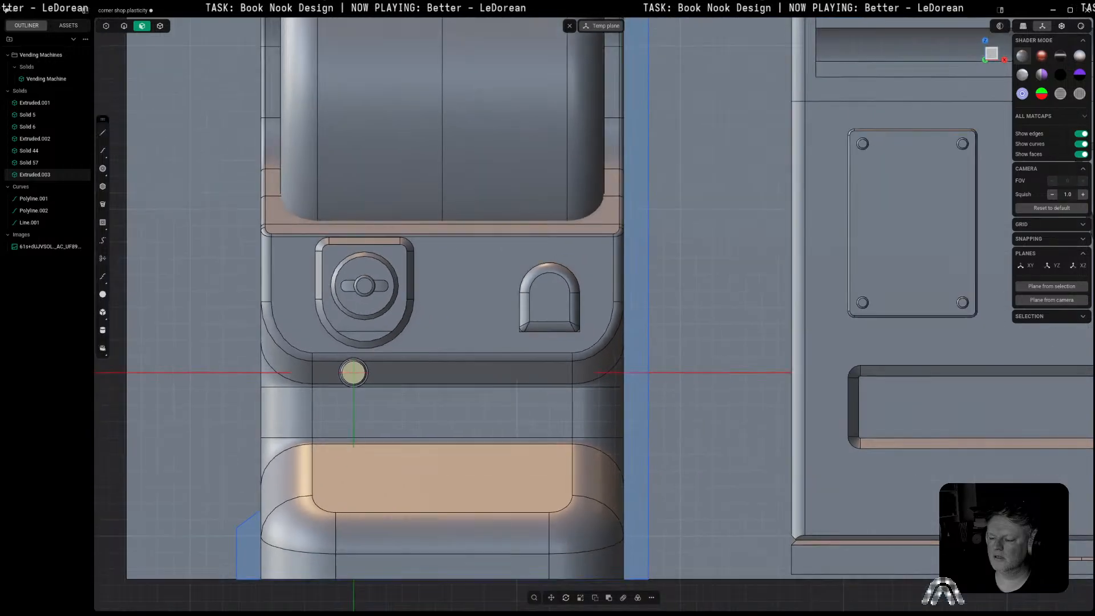
pyautogui.keyDown('shift'); pyautogui.moveTo(228, 360); pyautogui.dragTo(637, 398, button='middle'); pyautogui.keyUp('shift')
pyautogui.keyDown('shift'); pyautogui.moveTo(257, 344); pyautogui.dragTo(725, 391, button='middle'); pyautogui.keyUp('shift')
pyautogui.keyDown('shift'); pyautogui.moveTo(196, 336); pyautogui.dragTo(608, 594, button='middle'); pyautogui.keyUp('shift')
pyautogui.scroll(6, 481, 329)
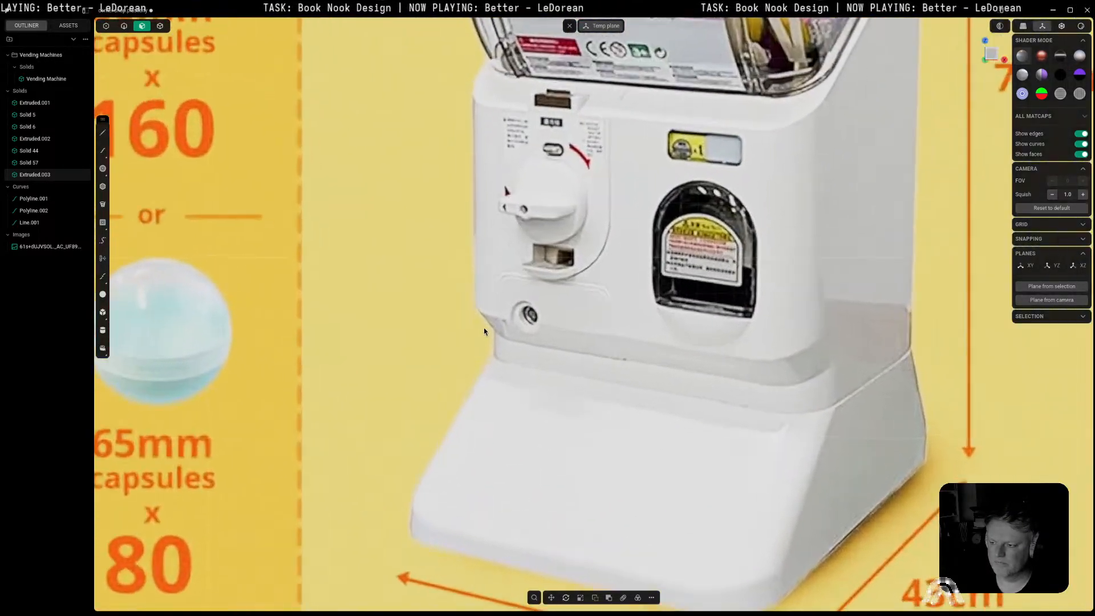
pyautogui.scroll(-3, 520, 317)
pyautogui.keyDown('shift'); pyautogui.moveTo(846, 469); pyautogui.dragTo(342, 354, button='middle'); pyautogui.keyUp('shift')
pyautogui.keyDown('shift'); pyautogui.moveTo(795, 444); pyautogui.dragTo(358, 297, button='middle'); pyautogui.keyUp('shift')
pyautogui.scroll(-5, 747, 376)
pyautogui.keyDown('shift'); pyautogui.moveTo(877, 387); pyautogui.dragTo(376, 325, button='middle'); pyautogui.keyUp('shift')
pyautogui.scroll(6, 591, 439)
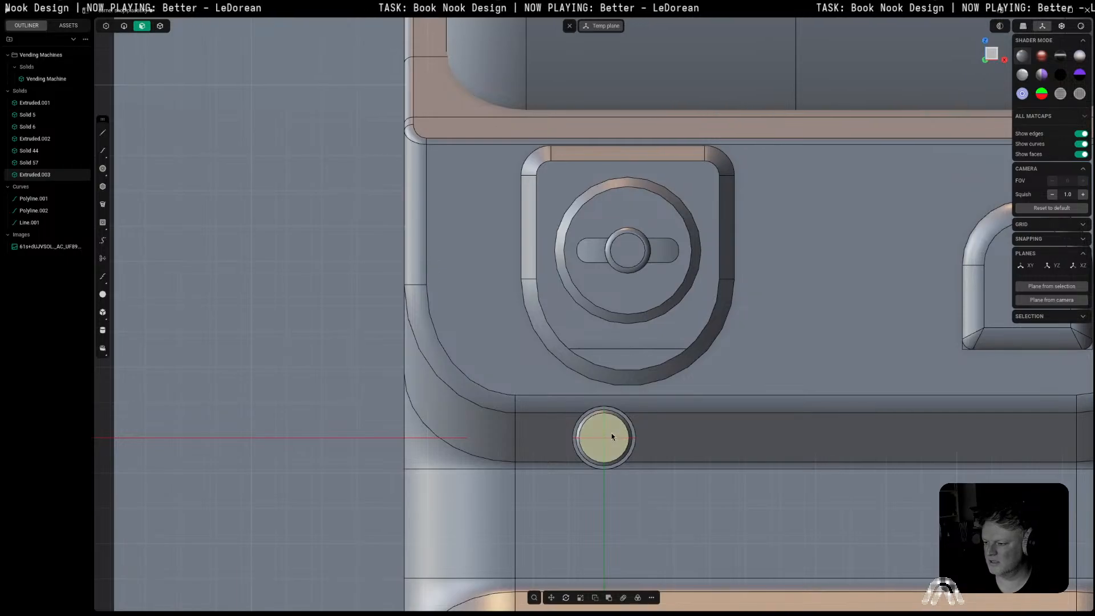
# Step: Offset the outline of the lock cylinder's front face inward by about 0.17 mm
pyautogui.hotkey('shift', 'e')
pyautogui.press('o')
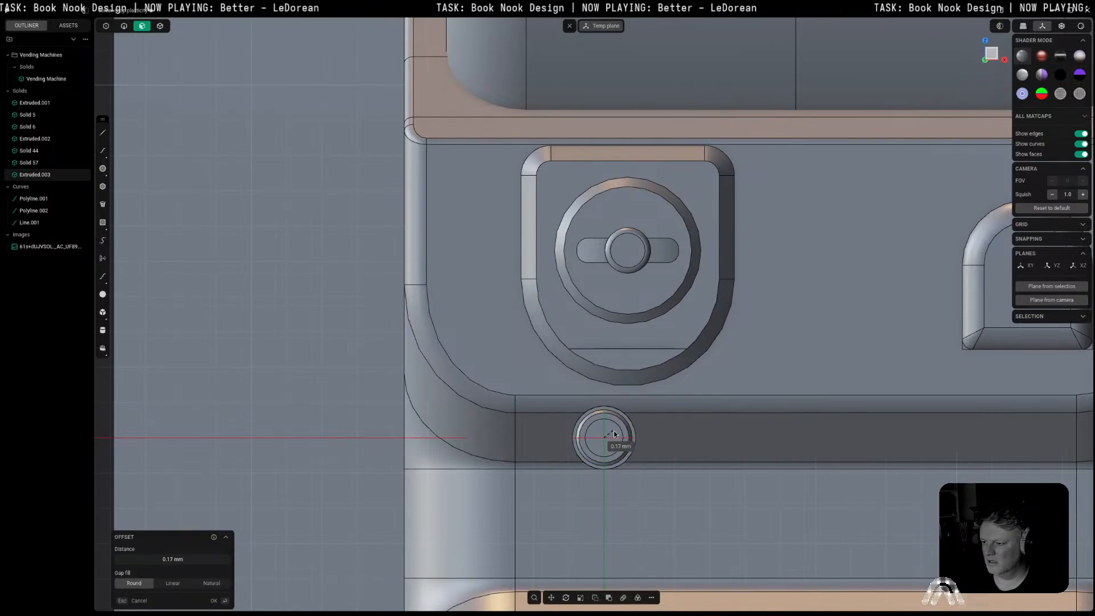
pyautogui.click(616, 435)
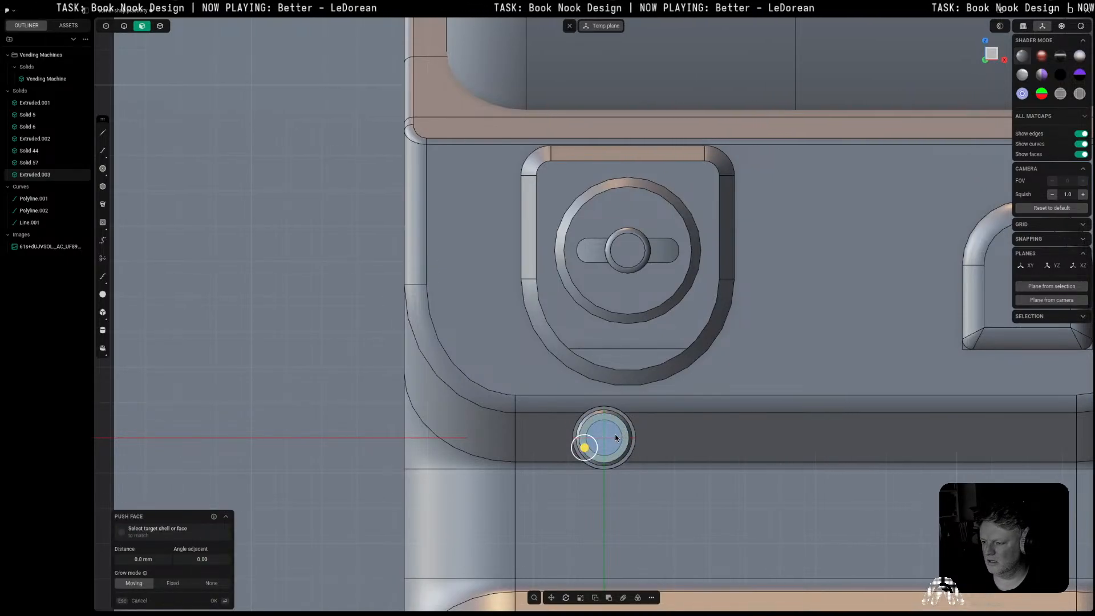
pyautogui.press('e')
pyautogui.press('o')
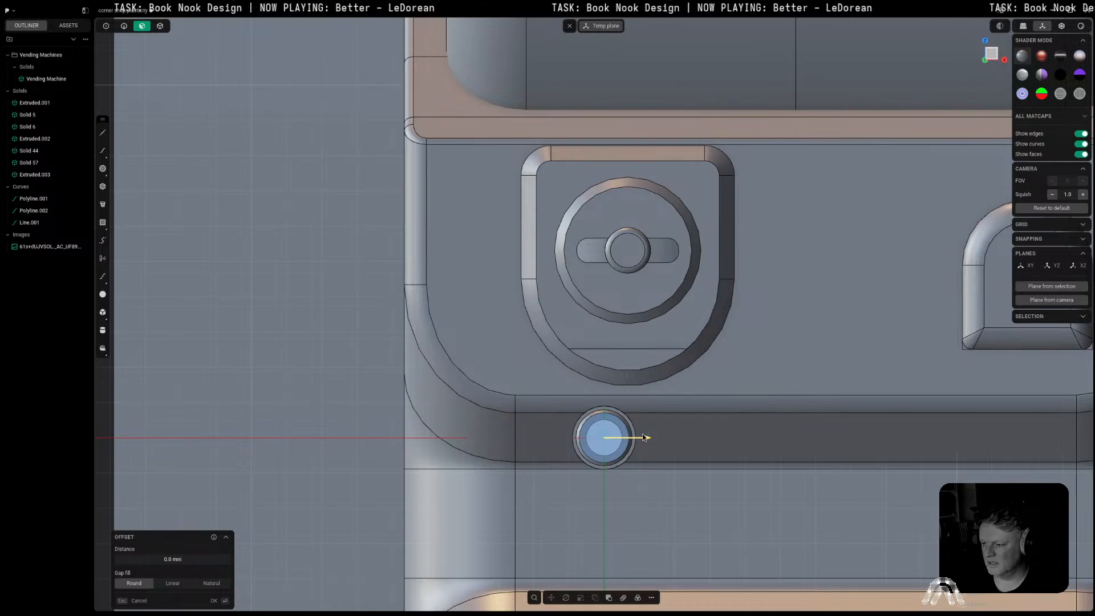
pyautogui.press('Escape')
pyautogui.click(215, 204)
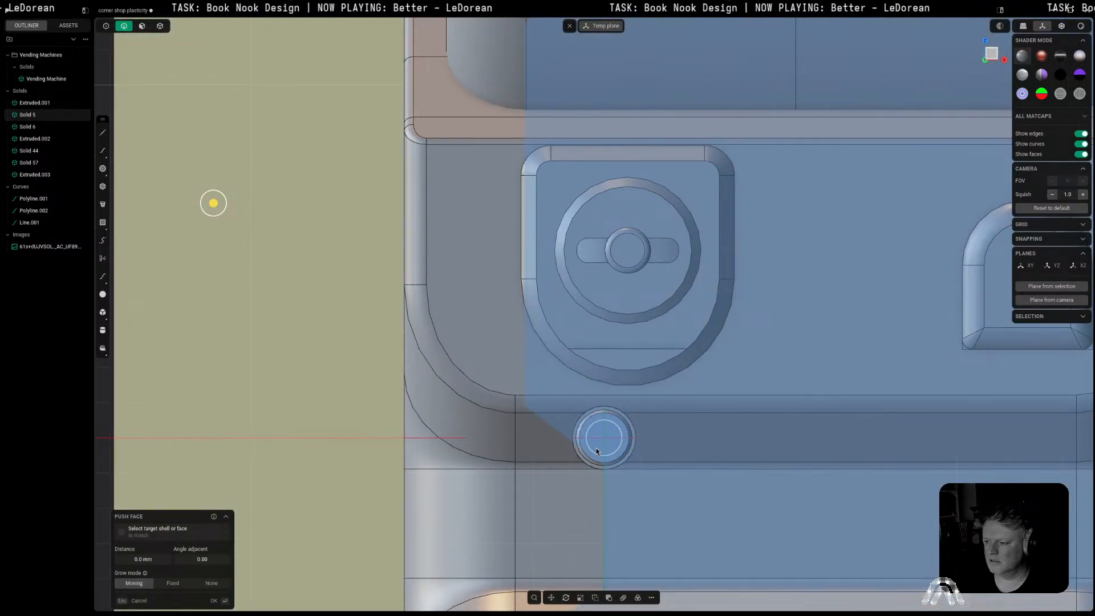
pyautogui.press('2')
pyautogui.click(597, 449)
pyautogui.scroll(-5, 598, 449)
pyautogui.scroll(-4, 598, 453)
pyautogui.click(330, 230)
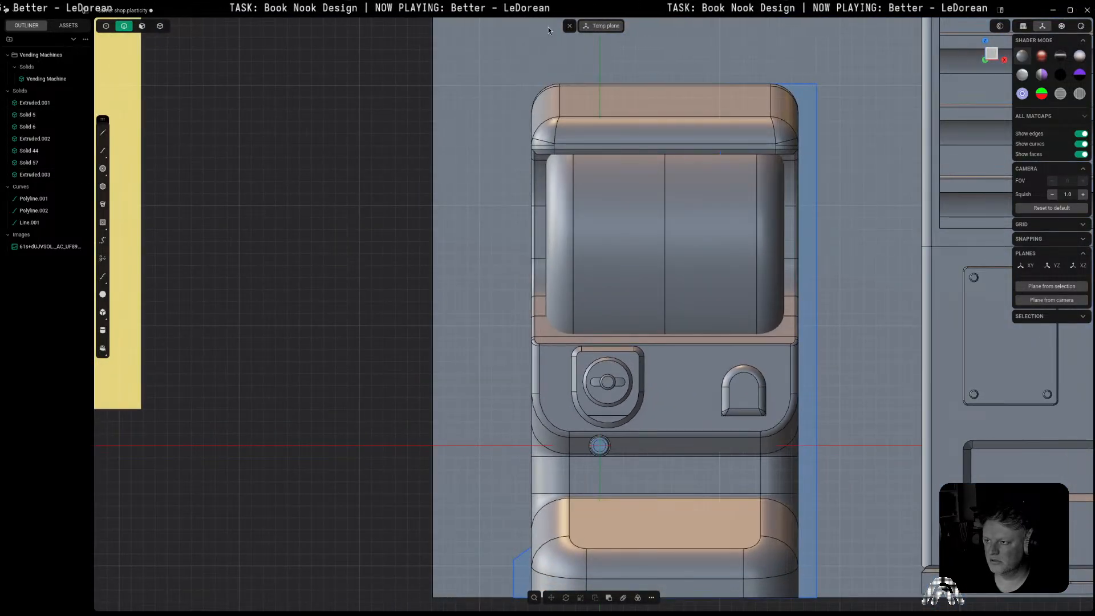
# Step: Clear the temporary construction plane and offset the lock's inner circular face inward by about 0.28 mm
pyautogui.click(570, 27)
pyautogui.scroll(4, 589, 367)
pyautogui.press('3')
pyautogui.click(609, 487)
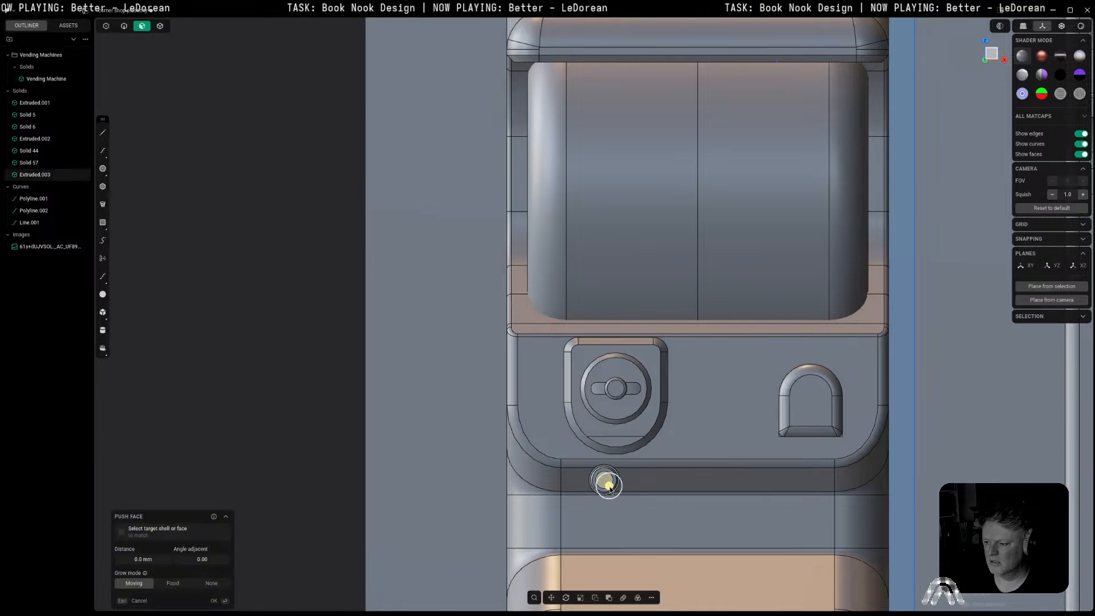
pyautogui.scroll(5, 609, 485)
pyautogui.press('o')
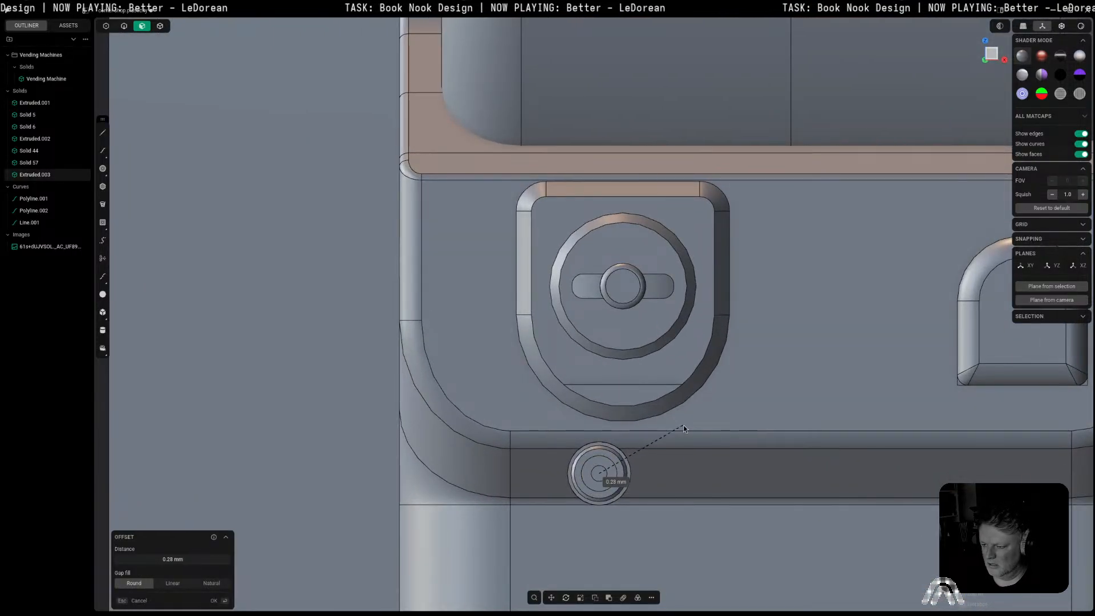
pyautogui.click(680, 426)
# Step: Push the inner face of the lock back by about 0.26 mm to add depth to its front
pyautogui.scroll(1, 605, 485)
pyautogui.moveTo(591, 480); pyautogui.dragTo(616, 473, button='middle')
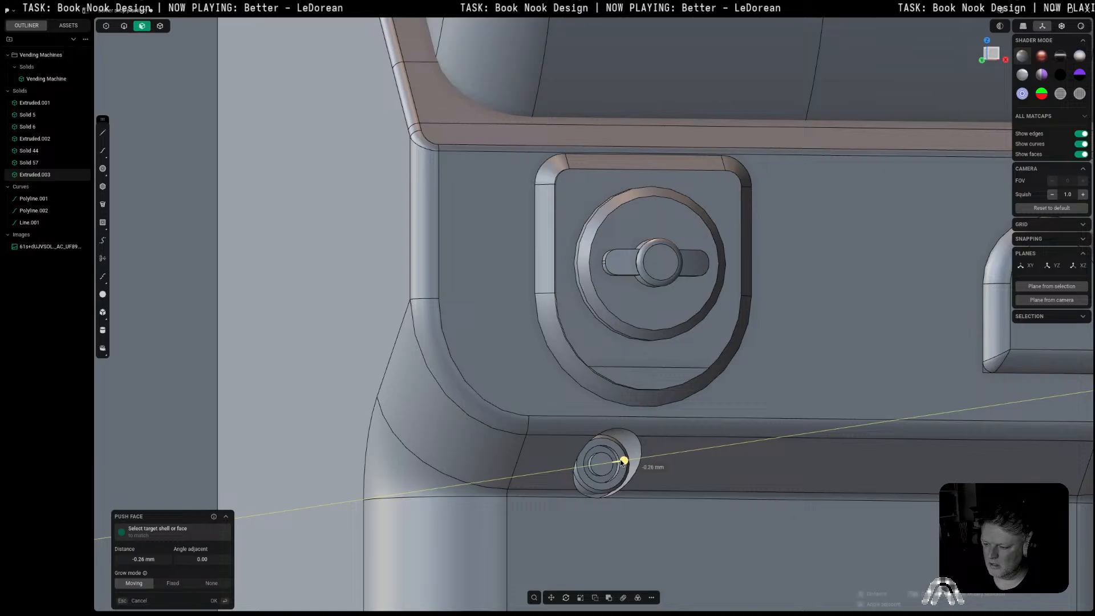
pyautogui.scroll(-2, 622, 463)
# Step: Examine the capsule machine beside the large vending machine in the shop scene, from the front and at an angle
pyautogui.scroll(-5, 248, 365)
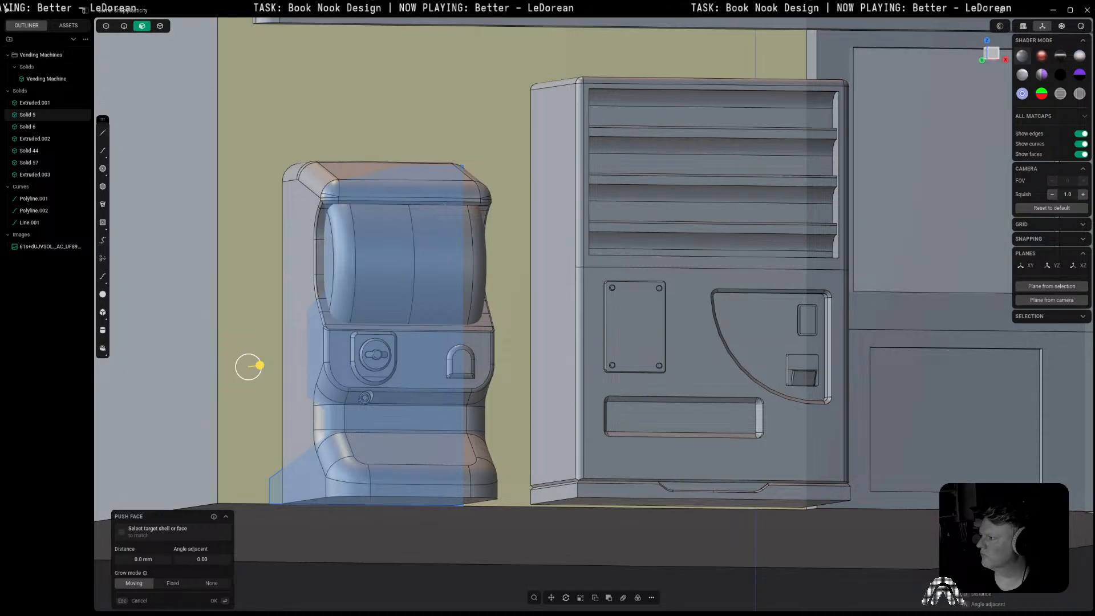
pyautogui.click(990, 56)
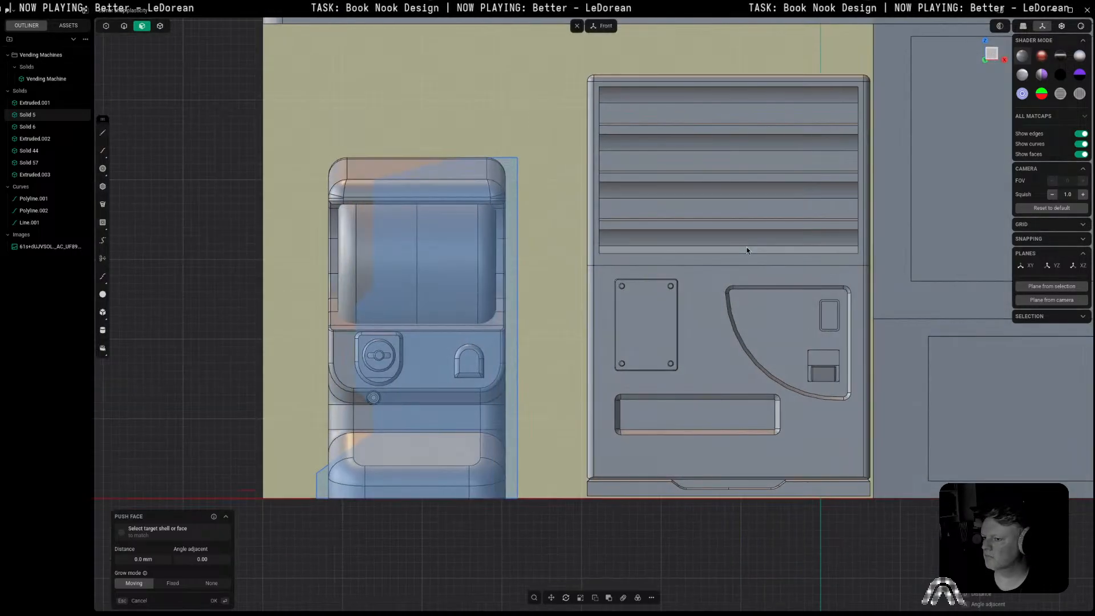
pyautogui.scroll(-10, 745, 247)
pyautogui.press('Escape')
pyautogui.keyDown('shift'); pyautogui.moveTo(879, 370); pyautogui.dragTo(789, 438, button='middle'); pyautogui.keyUp('shift')
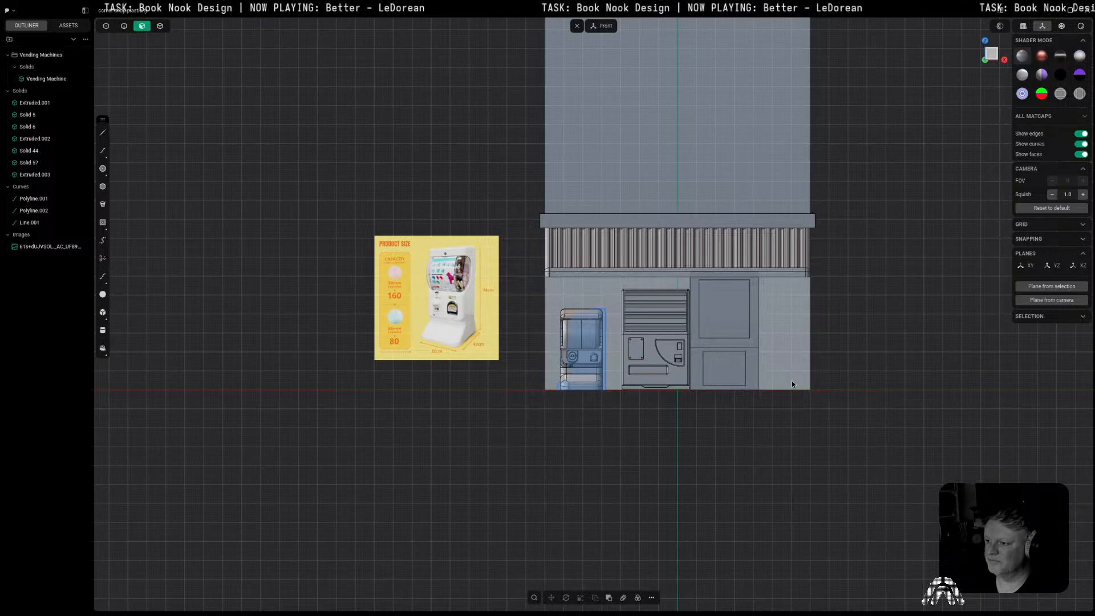
pyautogui.scroll(5, 581, 330)
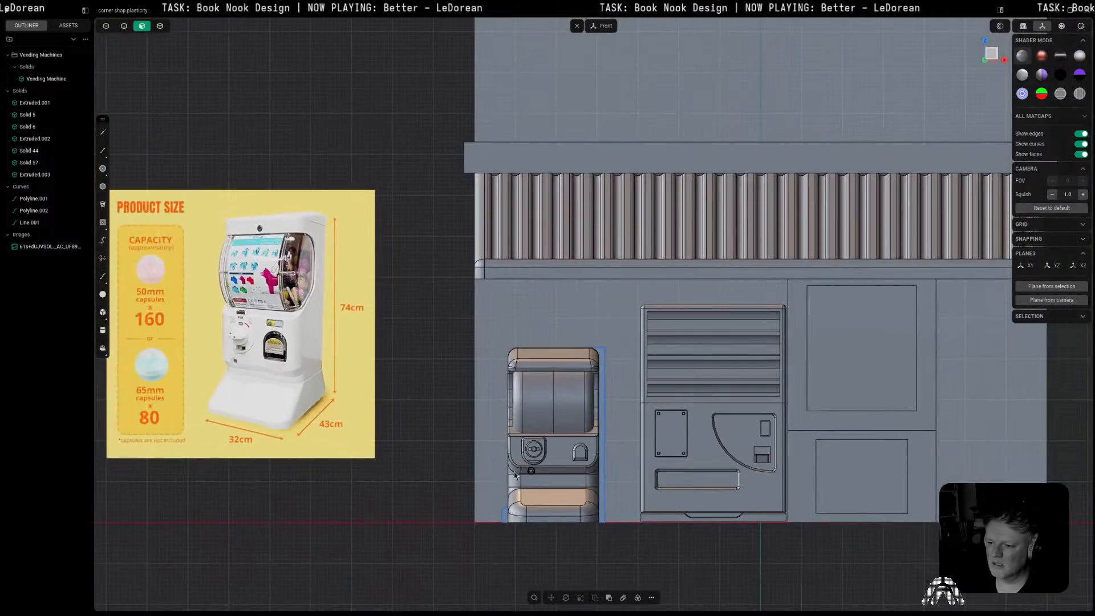
pyautogui.scroll(-3, 437, 516)
pyautogui.moveTo(447, 531); pyautogui.dragTo(498, 542, button='middle')
pyautogui.scroll(1, 498, 543)
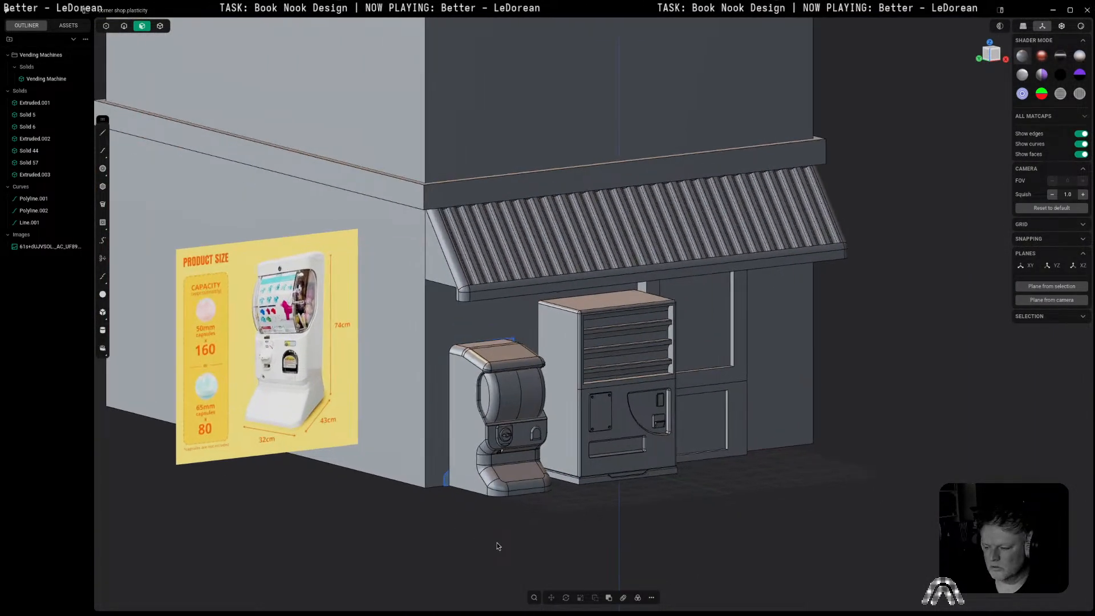
# Step: Subtract the machine body from the curved capsule window with a Boolean difference, keeping the body as a separate solid
pyautogui.scroll(3, 497, 542)
pyautogui.press('q')
pyautogui.click(523, 305)
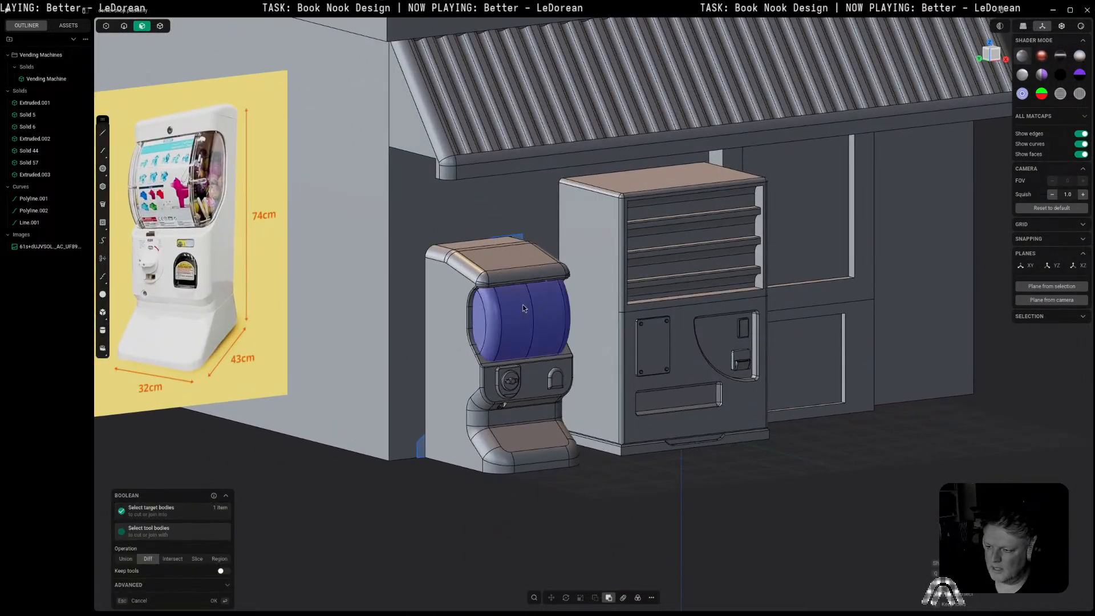
pyautogui.click(454, 337)
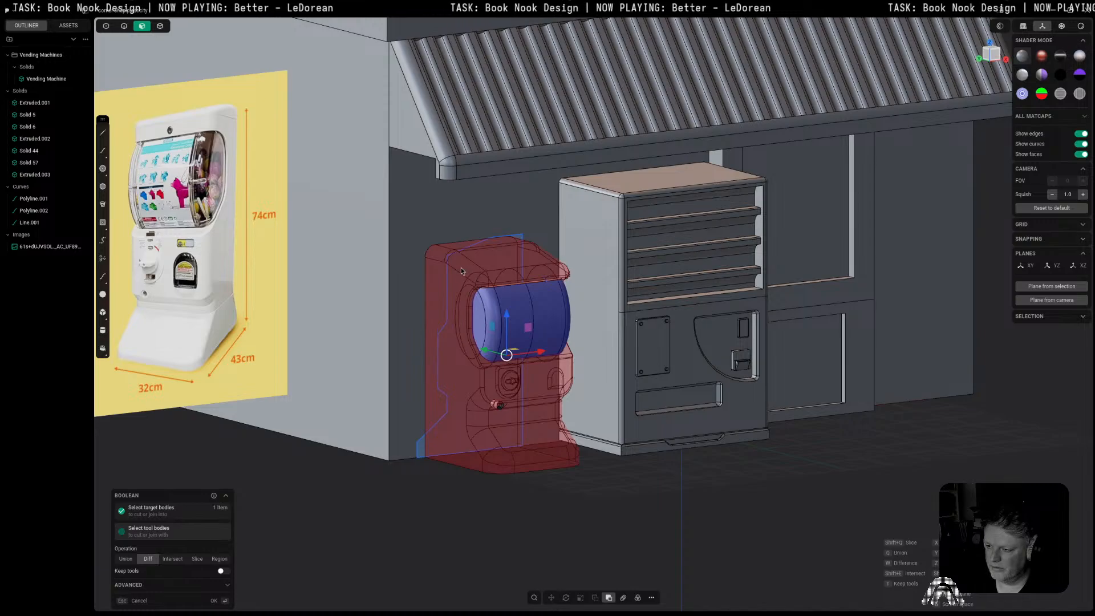
pyautogui.click(222, 571)
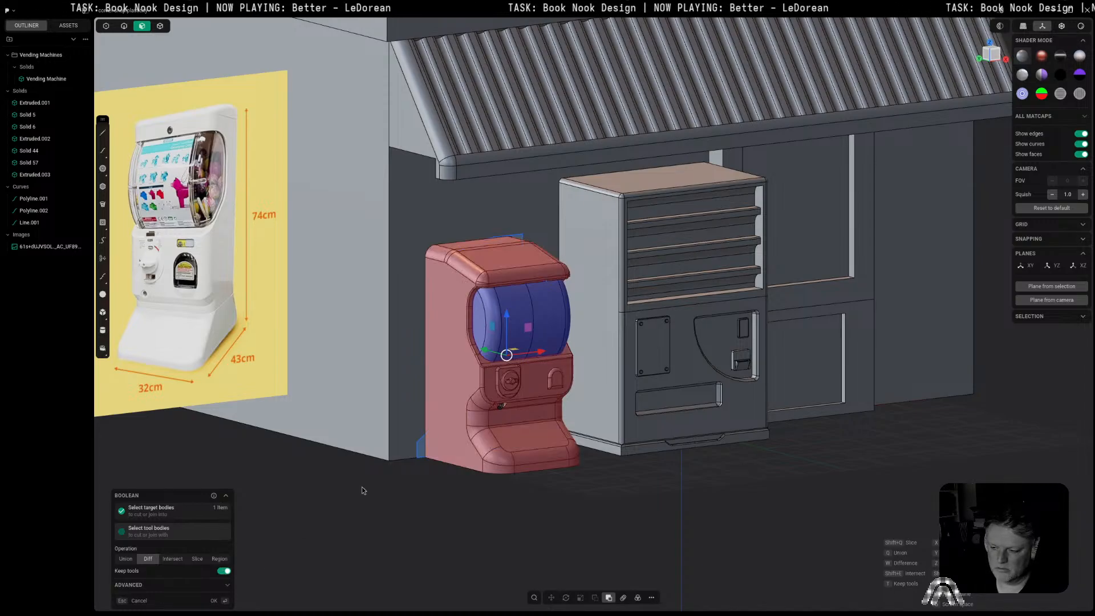
pyautogui.press('Return')
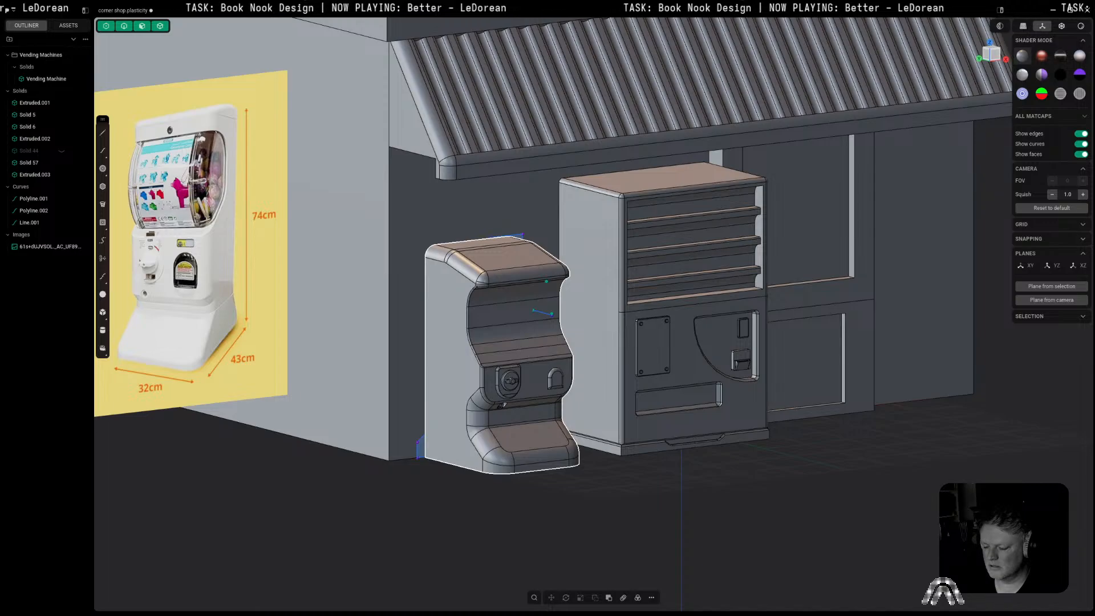
# Step: Show the capsule window and temporarily pull it out along the Y axis to inspect the window and body opening
pyautogui.hotkey('alt', 'h')
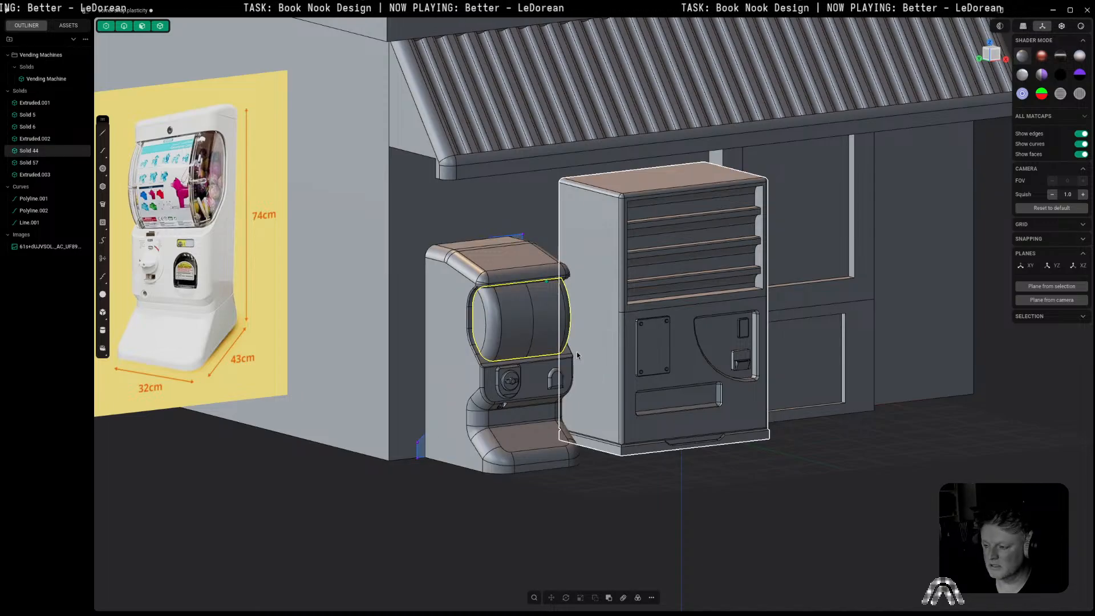
pyautogui.press('g')
pyautogui.press('y')
pyautogui.click(765, 410)
pyautogui.moveTo(720, 493); pyautogui.dragTo(718, 463, button='middle')
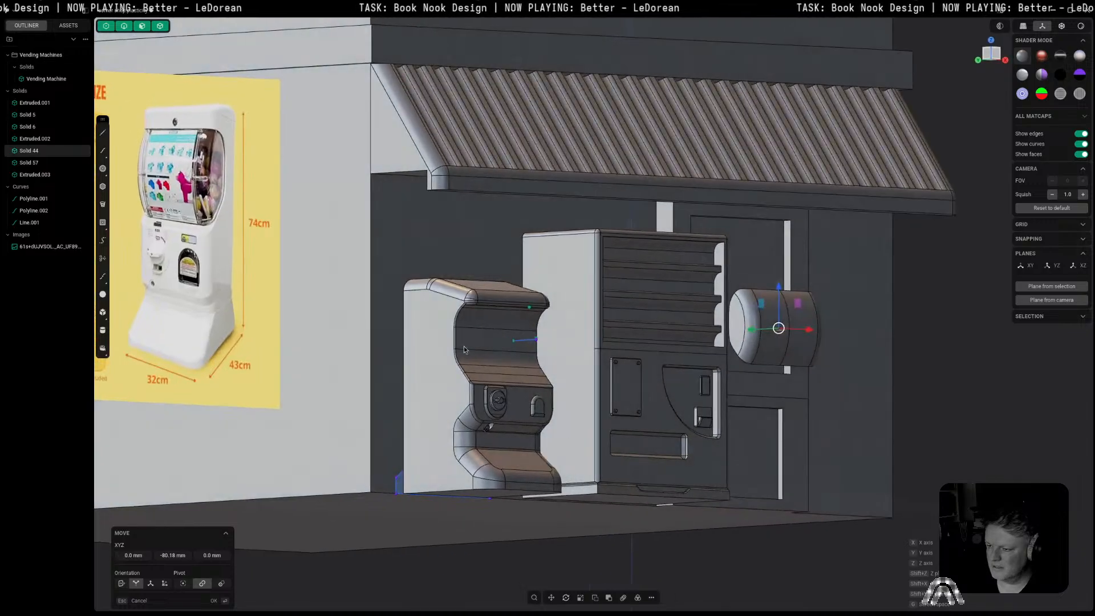
pyautogui.press('Escape')
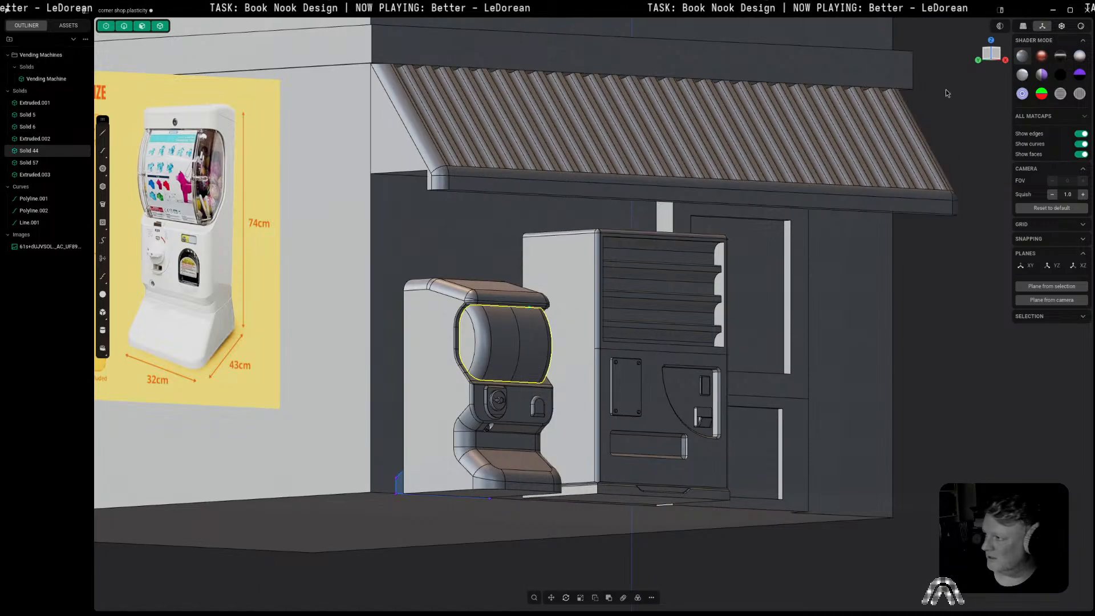
# Step: In the front view, move the large vending machine about 8.6 mm along negative X towards the capsule machine
pyautogui.click(995, 54)
pyautogui.click(732, 567)
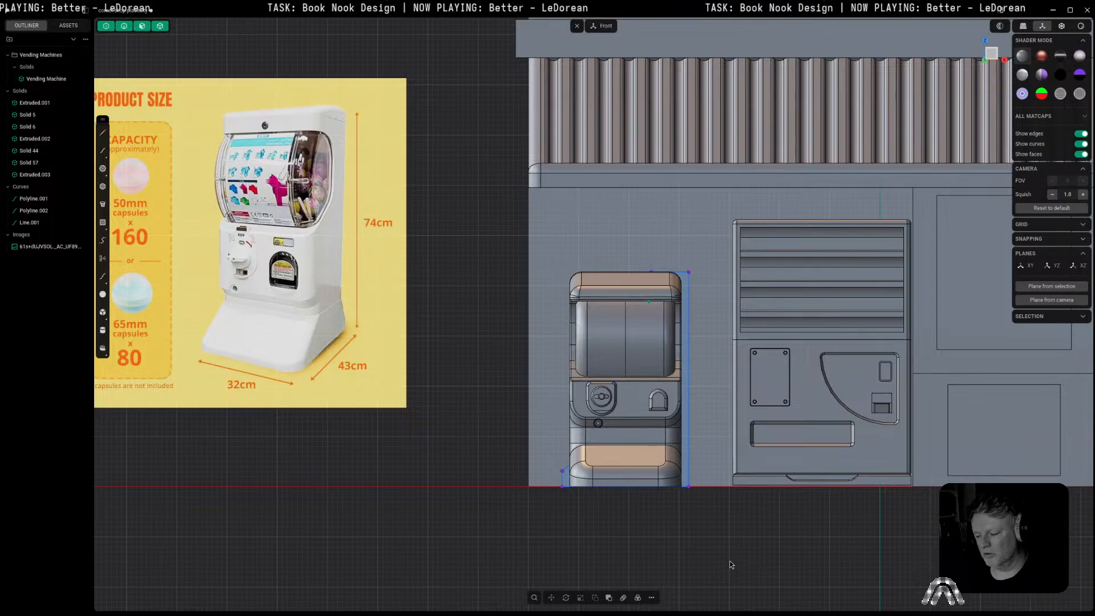
pyautogui.keyDown('shift'); pyautogui.moveTo(754, 544); pyautogui.dragTo(573, 585, button='middle'); pyautogui.keyUp('shift')
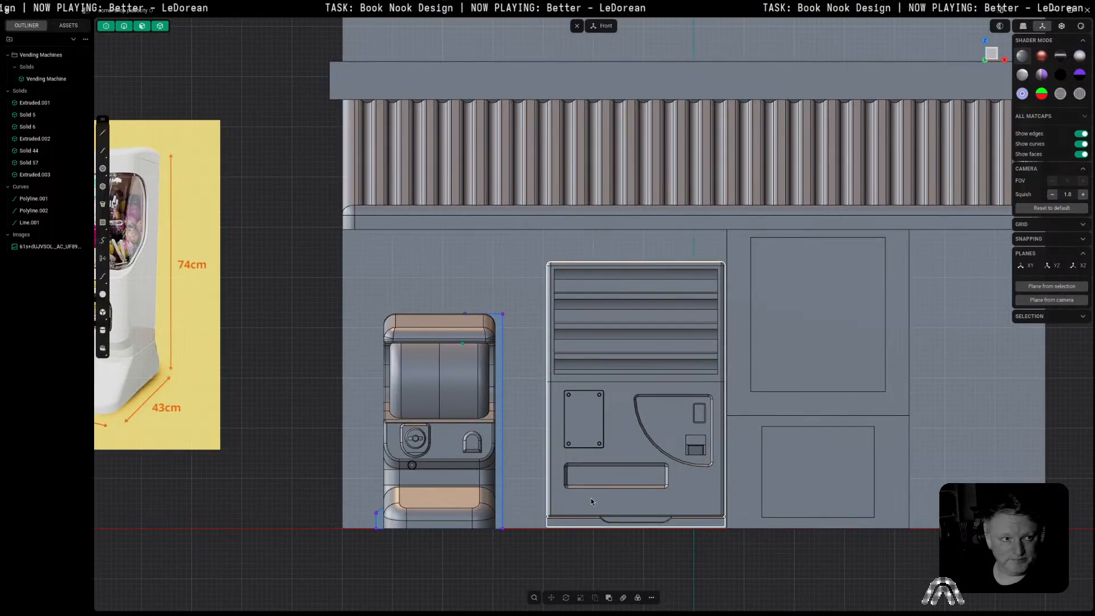
pyautogui.scroll(-5, 840, 403)
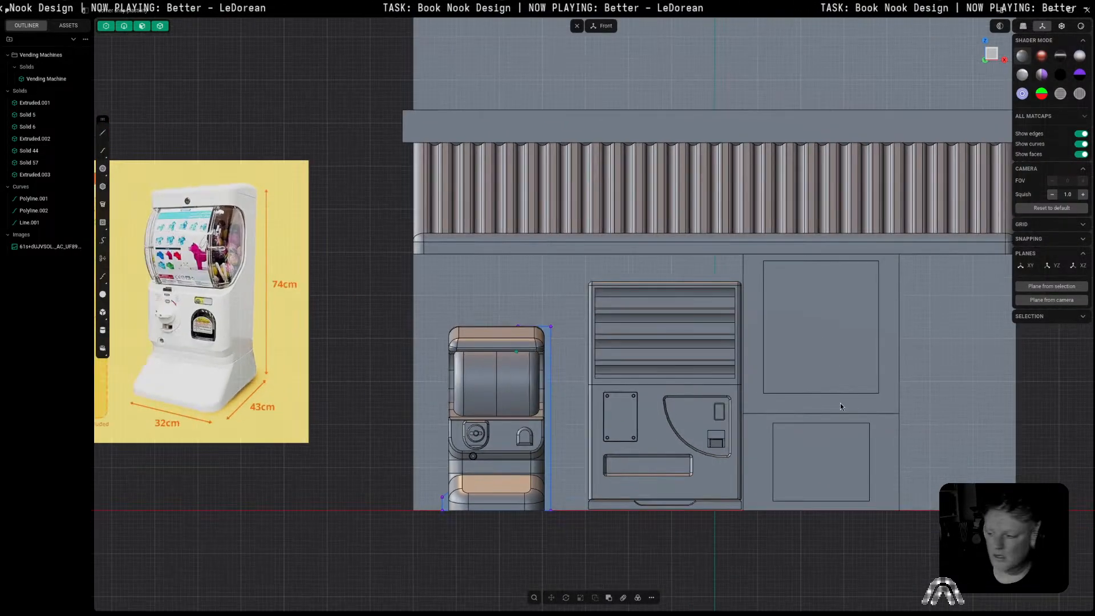
pyautogui.keyDown('shift'); pyautogui.moveTo(926, 351); pyautogui.dragTo(830, 363, button='middle'); pyautogui.keyUp('shift')
pyautogui.keyDown('shift'); pyautogui.moveTo(575, 313); pyautogui.dragTo(771, 354, button='middle'); pyautogui.keyUp('shift')
pyautogui.scroll(-2, 770, 355)
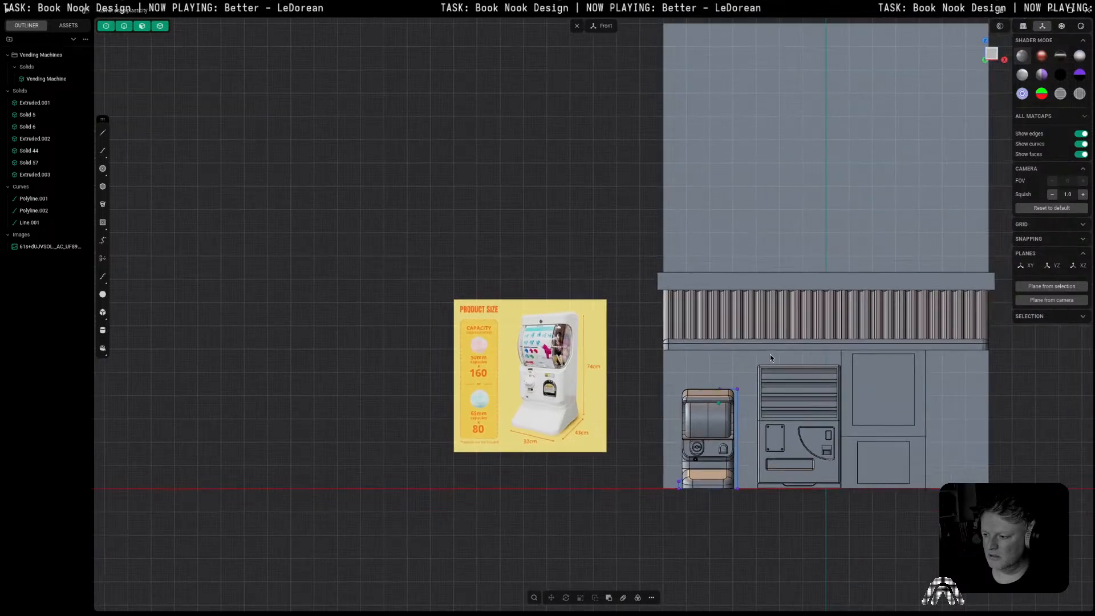
pyautogui.keyDown('shift'); pyautogui.moveTo(898, 408); pyautogui.dragTo(728, 409, button='middle'); pyautogui.keyUp('shift')
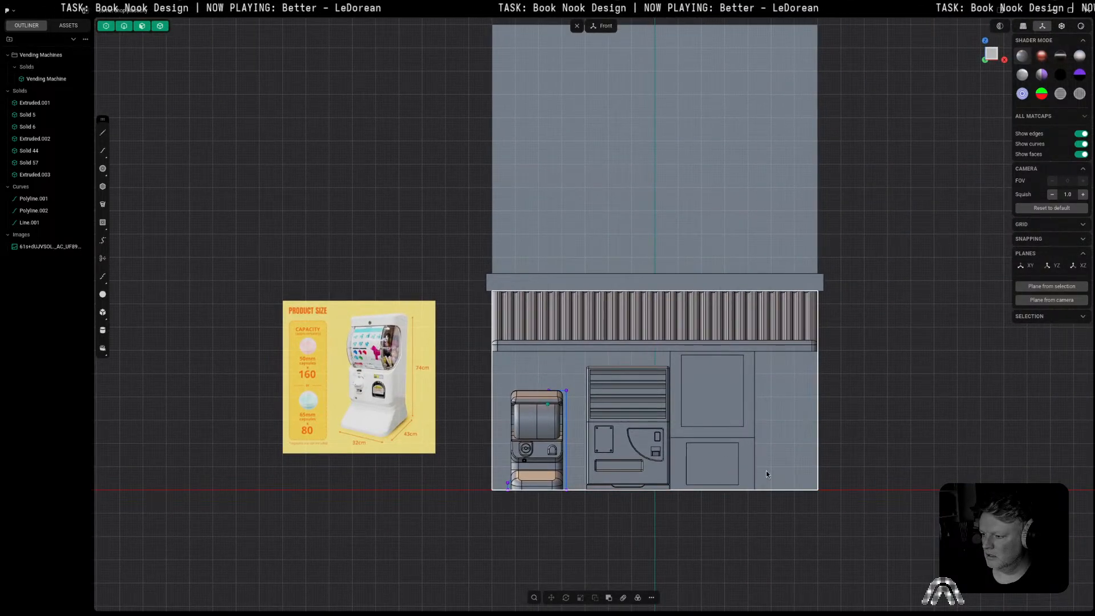
pyautogui.scroll(1, 801, 539)
pyautogui.click(619, 422)
pyautogui.press('g')
pyautogui.press('x')
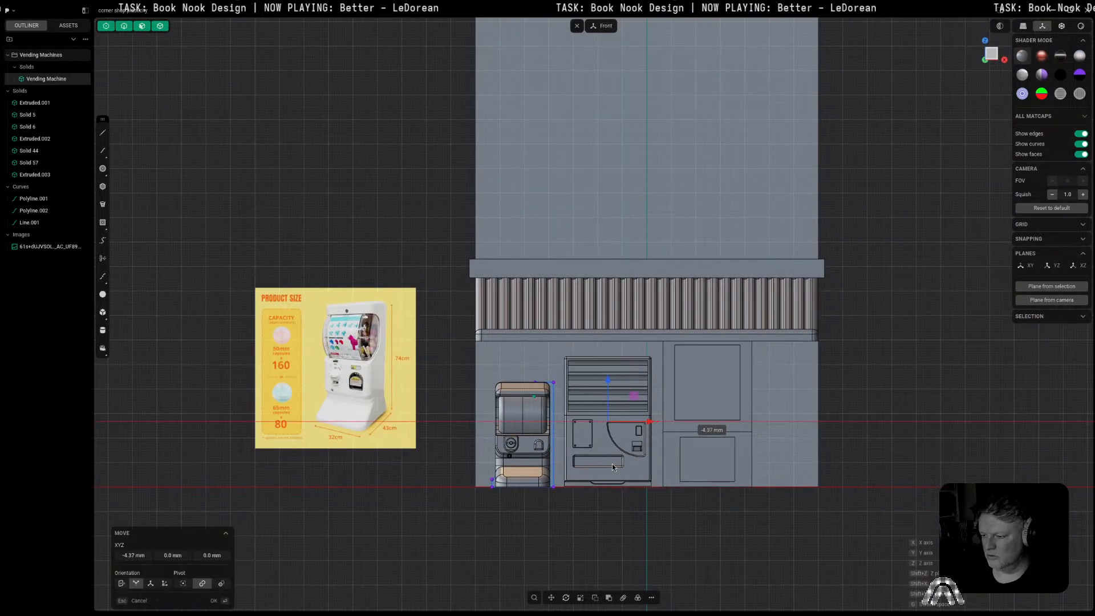
pyautogui.click(603, 463)
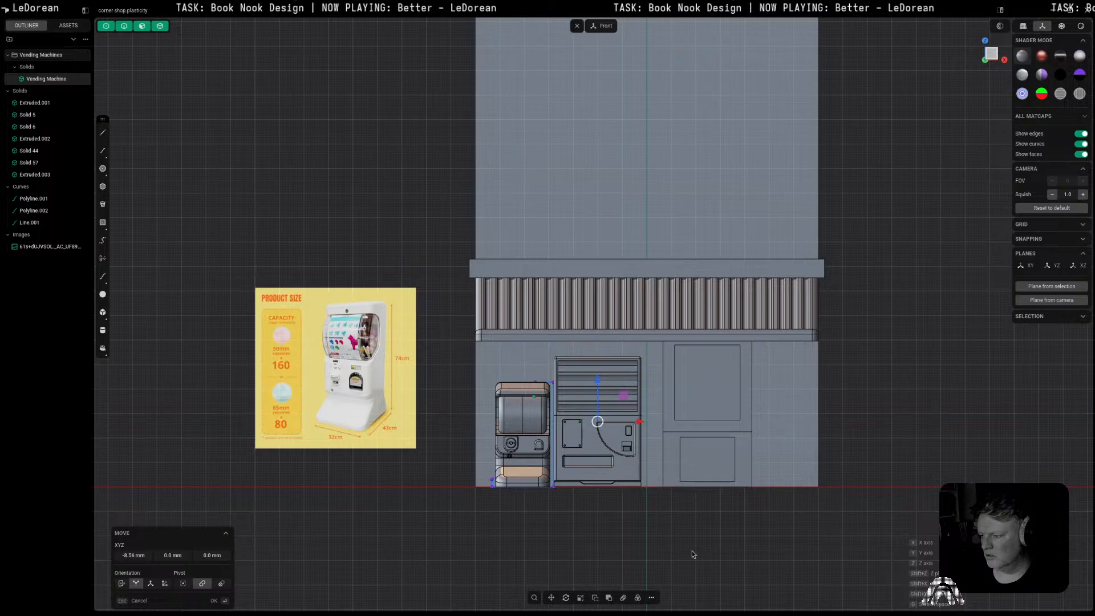
# Step: On the side-face plane of the protruding door section, draw a vertical line along the building's front wall edge, extending below ground level
pyautogui.press('2')
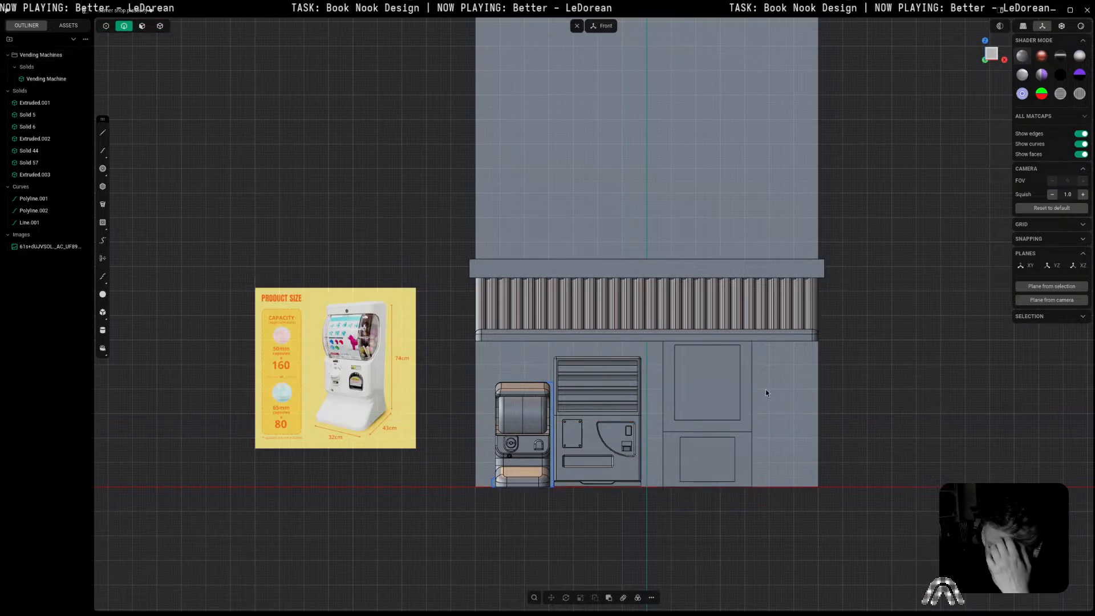
pyautogui.moveTo(731, 415); pyautogui.dragTo(548, 423, button='middle')
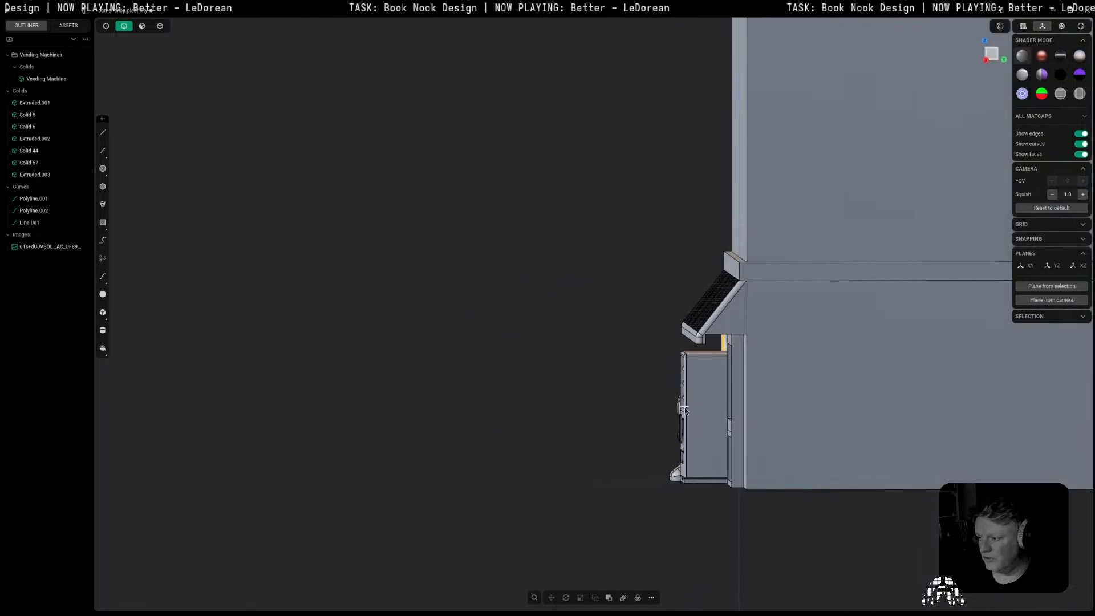
pyautogui.press('3')
pyautogui.click(742, 389)
pyautogui.press('space')
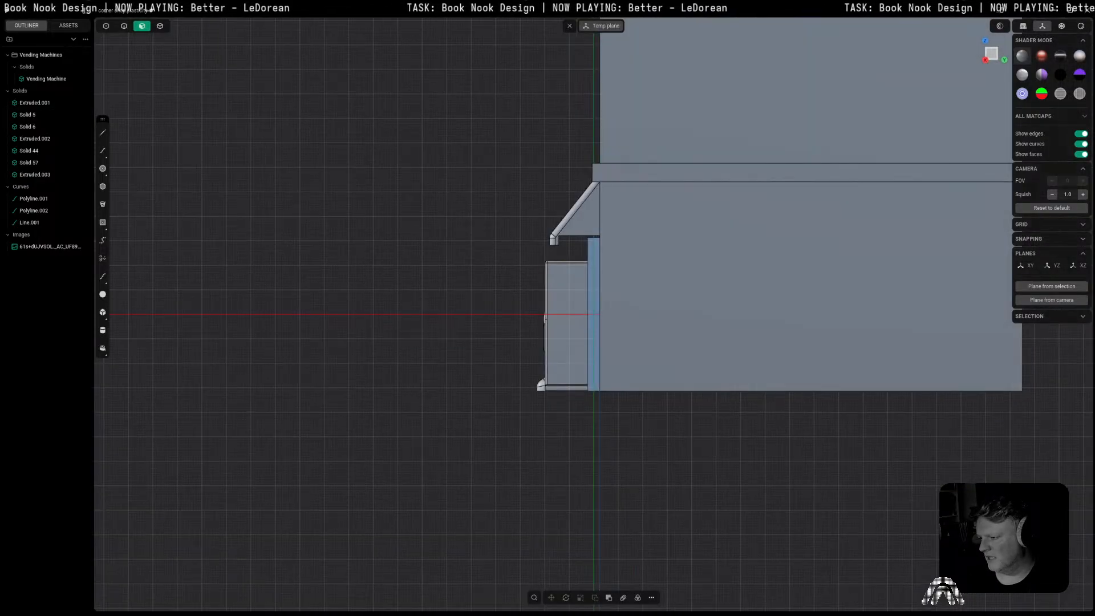
pyautogui.hotkey('shift', 'a')
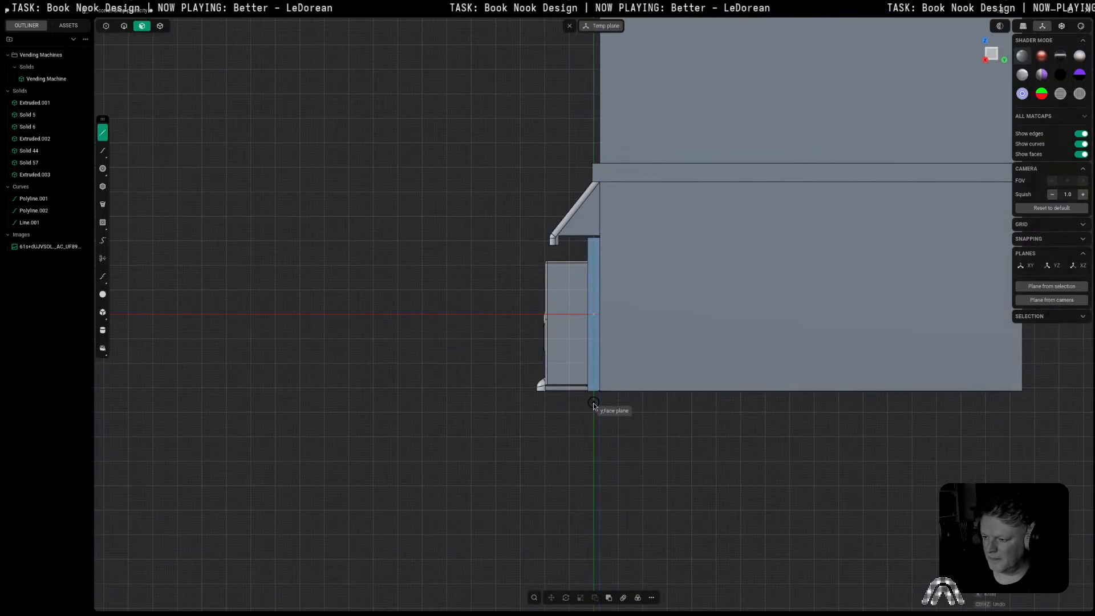
pyautogui.click(599, 238)
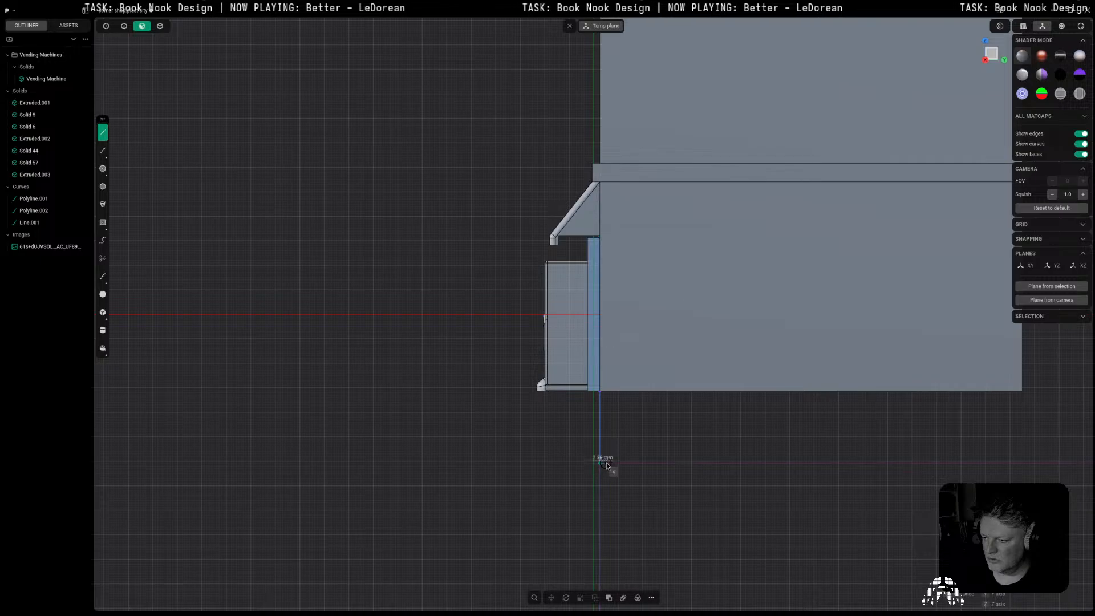
pyautogui.click(607, 463)
# Step: Cut the shop front solid with the vertical line to separate the door section from the wall
pyautogui.press('c')
pyautogui.click(597, 370)
pyautogui.press('Return')
pyautogui.click(648, 465)
pyautogui.press('5')
pyautogui.click(595, 369)
pyautogui.press('e')
pyautogui.moveTo(595, 373); pyautogui.dragTo(673, 422, button='middle')
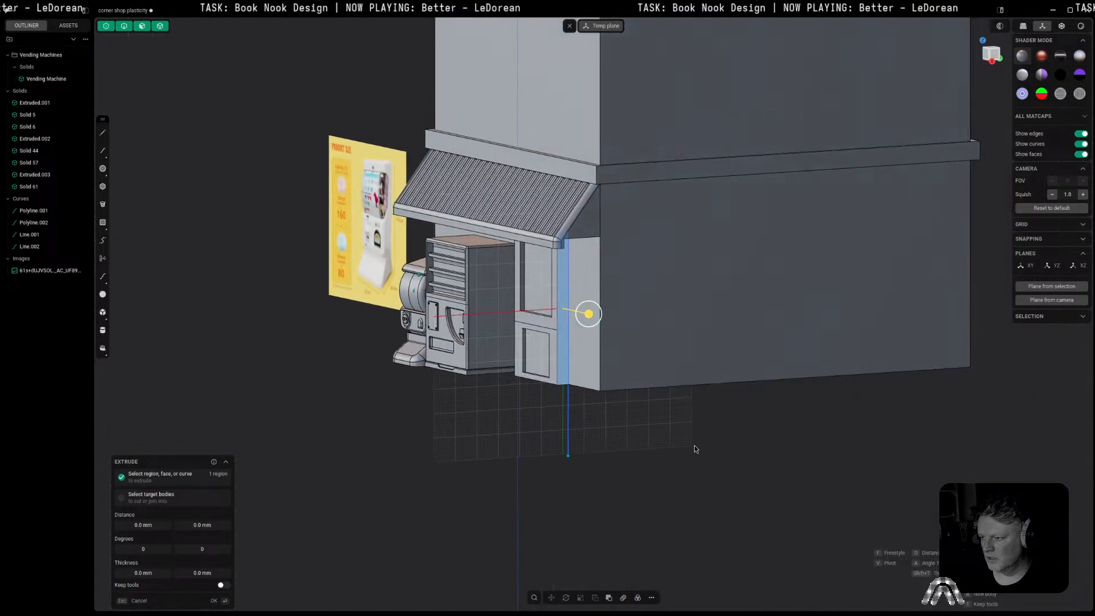
pyautogui.press('Escape')
# Step: Move the door panel along positive X to the right end of the shop front, next to the building corner
pyautogui.click(543, 325)
pyautogui.click(987, 55)
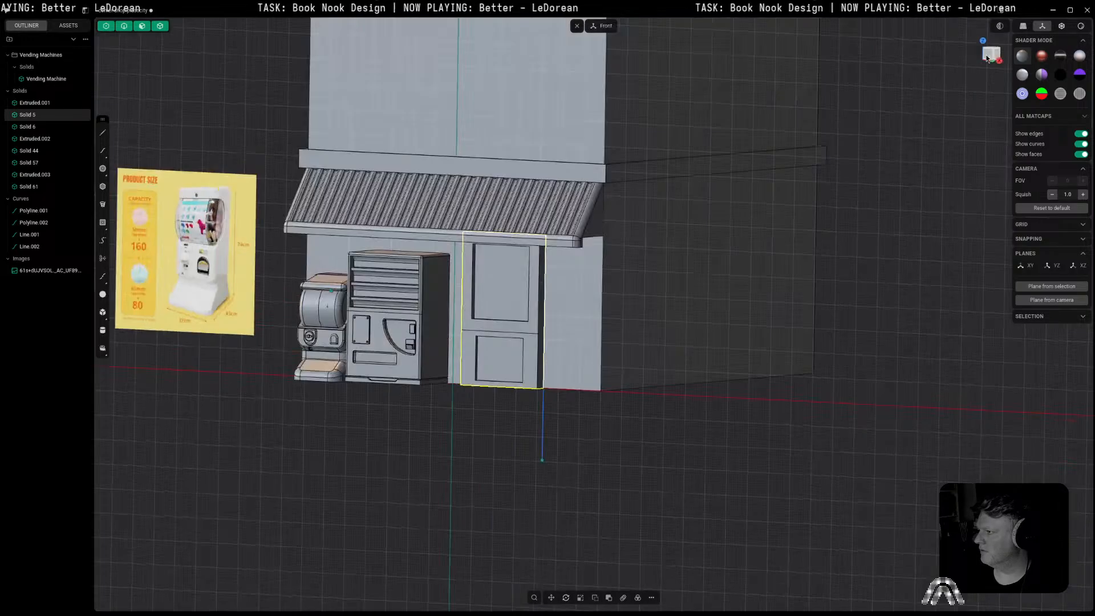
pyautogui.press('g')
pyautogui.press('x')
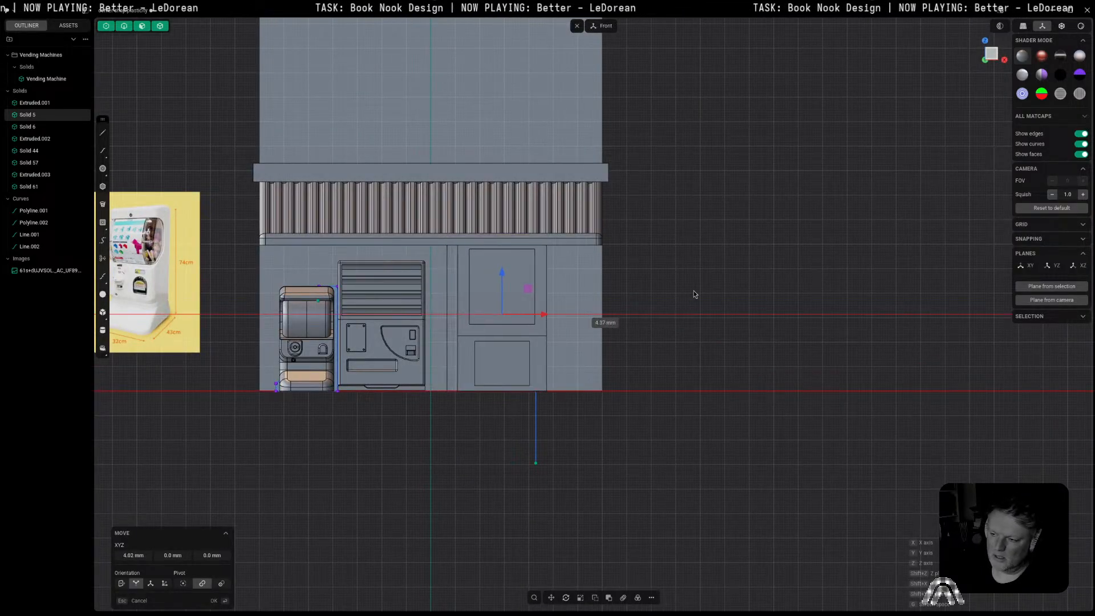
pyautogui.click(748, 296)
pyautogui.click(419, 416)
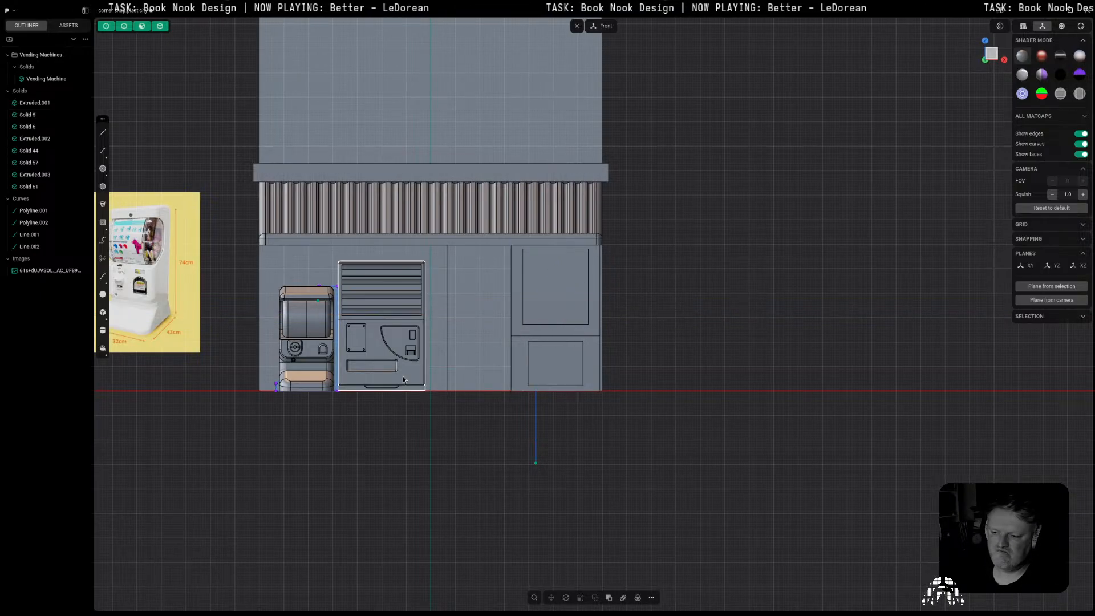
pyautogui.click(377, 371)
pyautogui.click(310, 371)
pyautogui.press('g')
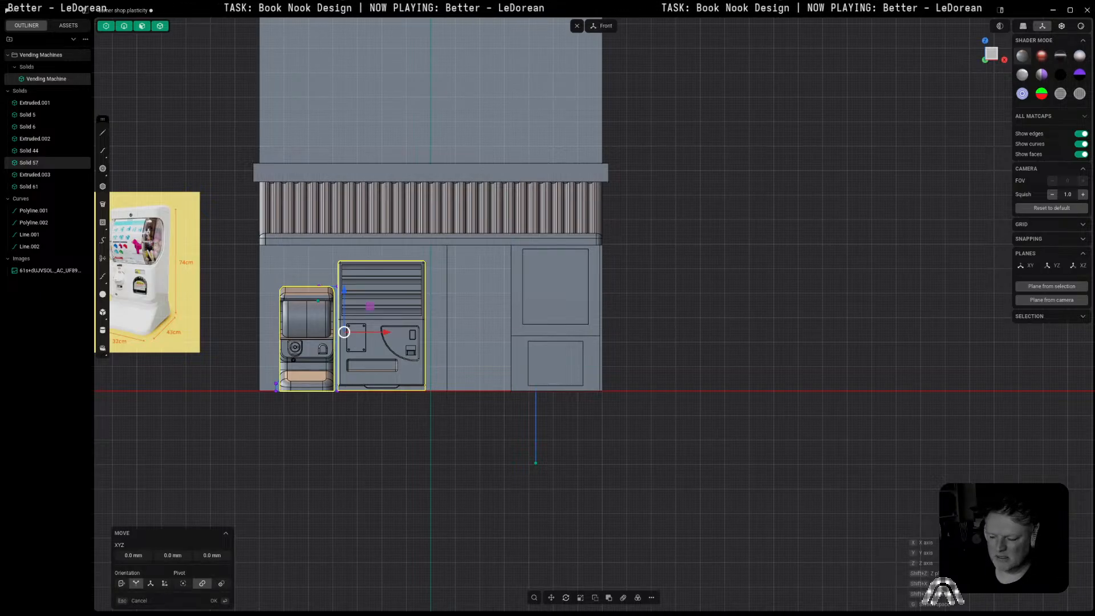
pyautogui.click(346, 350)
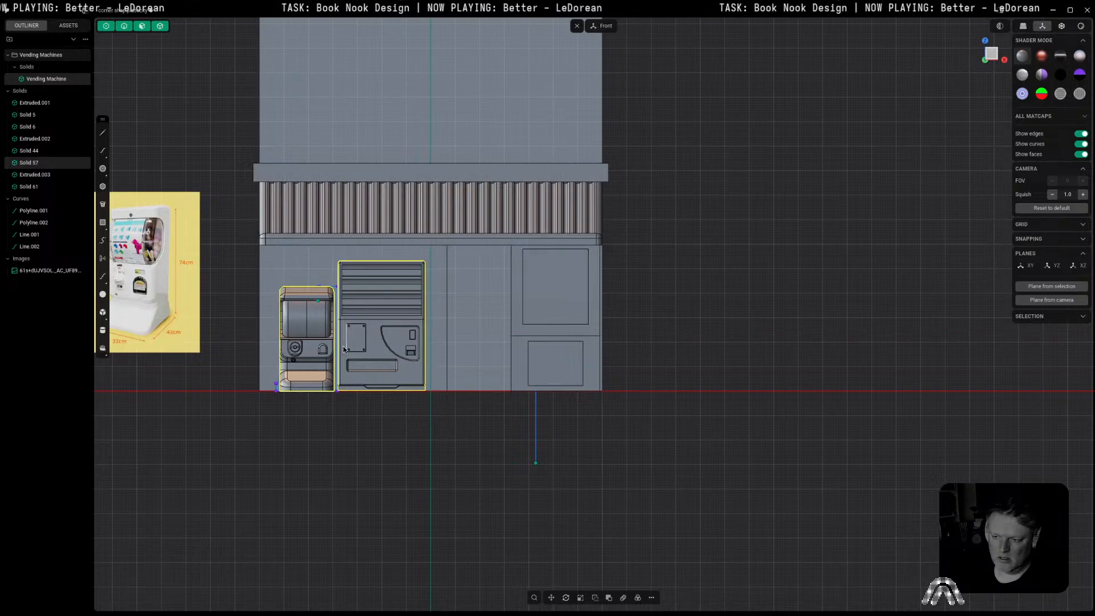
pyautogui.click(307, 318)
pyautogui.click(317, 364)
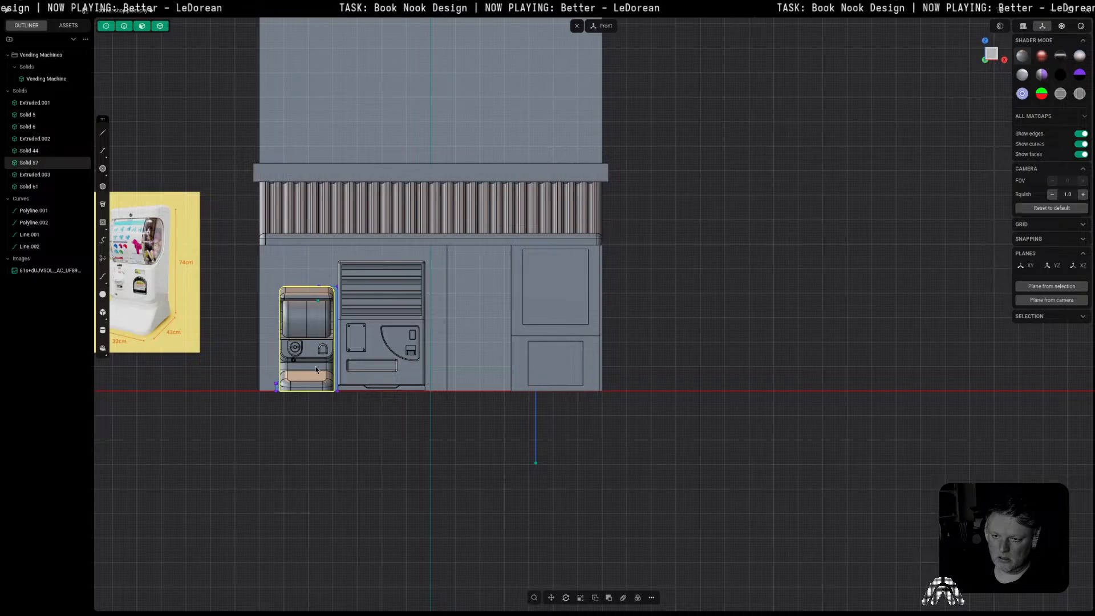
pyautogui.click(345, 328)
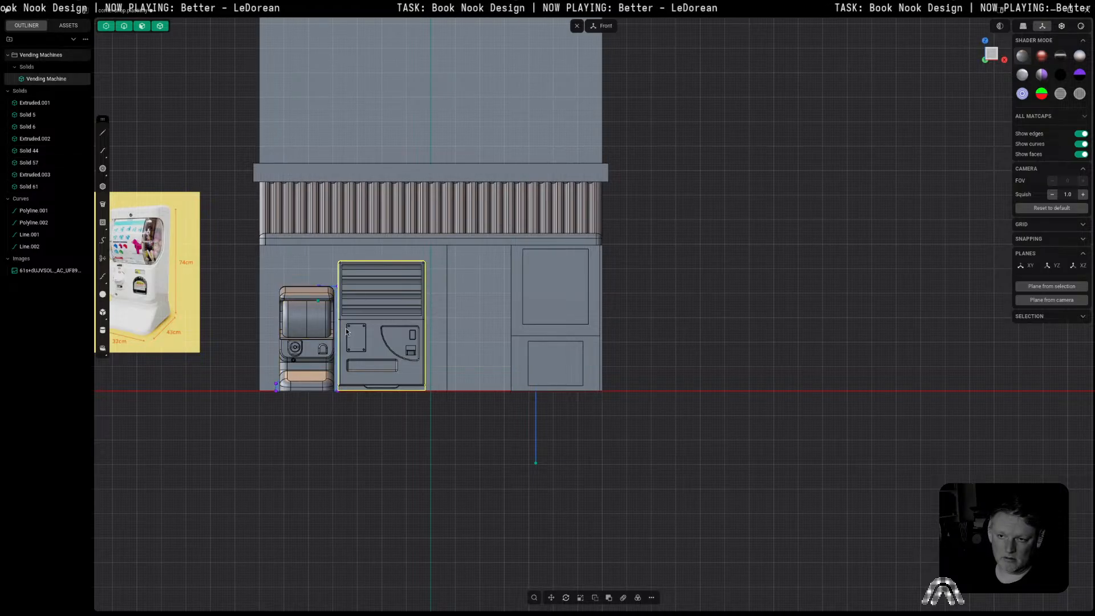
pyautogui.click(307, 317)
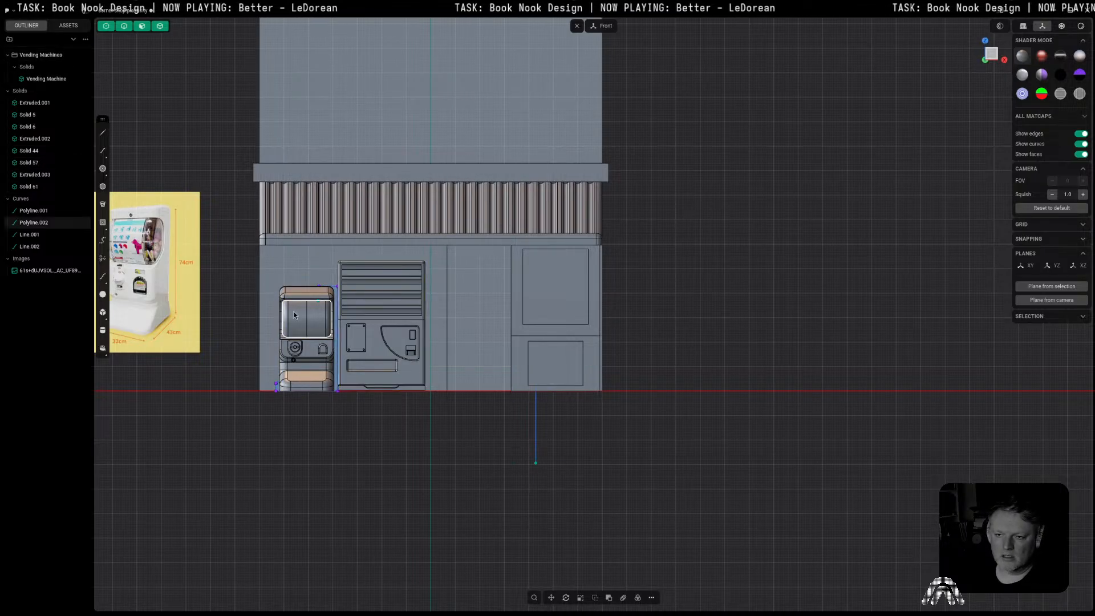
pyautogui.click(128, 456)
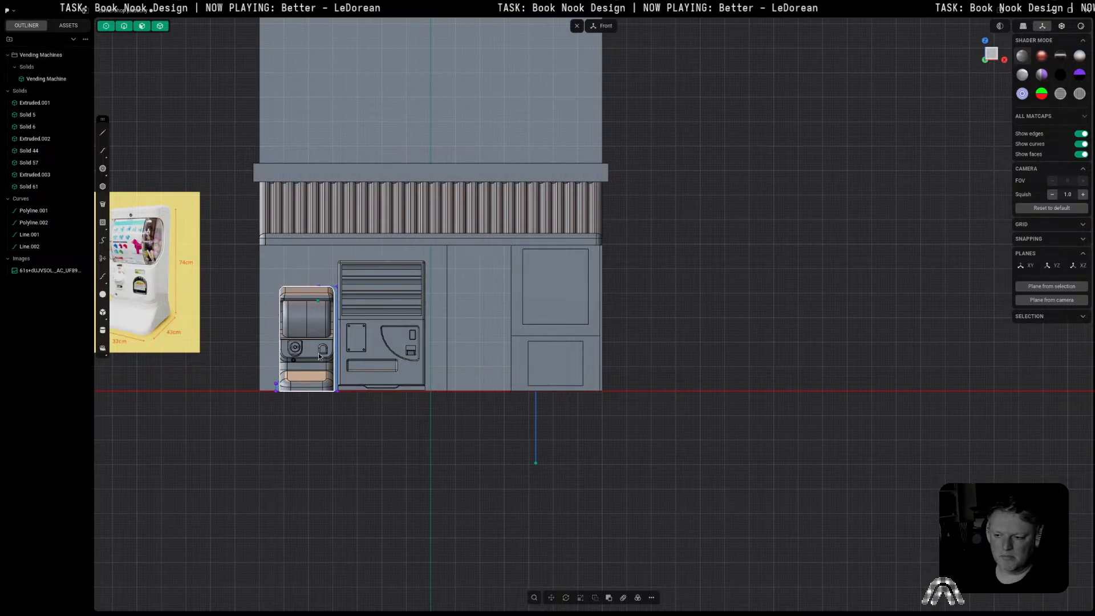
# Step: Rename the curved window solid as Capsule Window and the capsule machine body as Capsule Machine
pyautogui.click(307, 317)
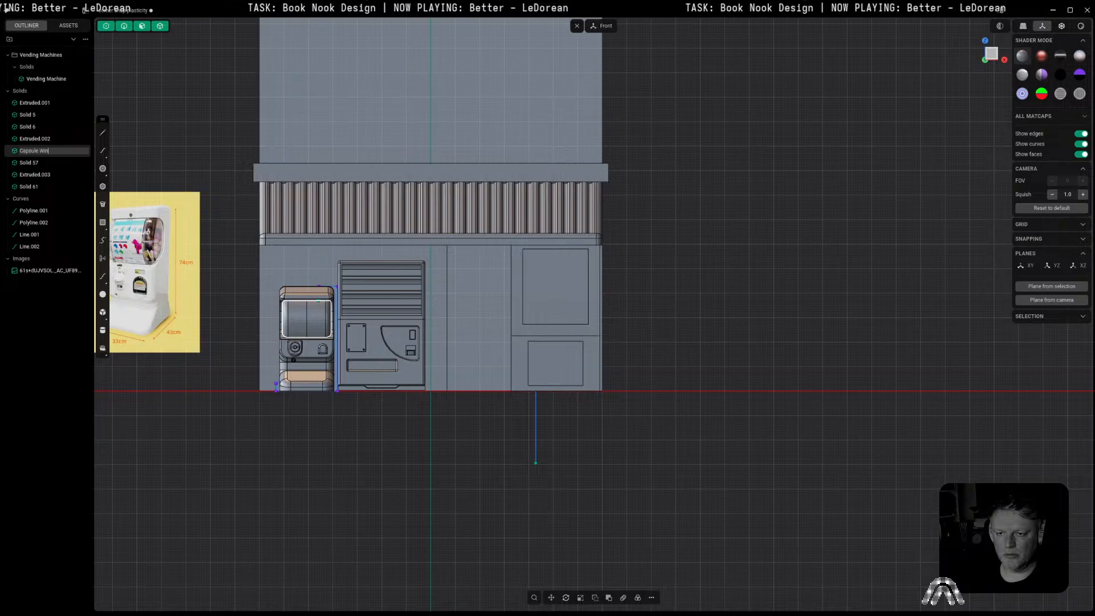
pyautogui.click(267, 453)
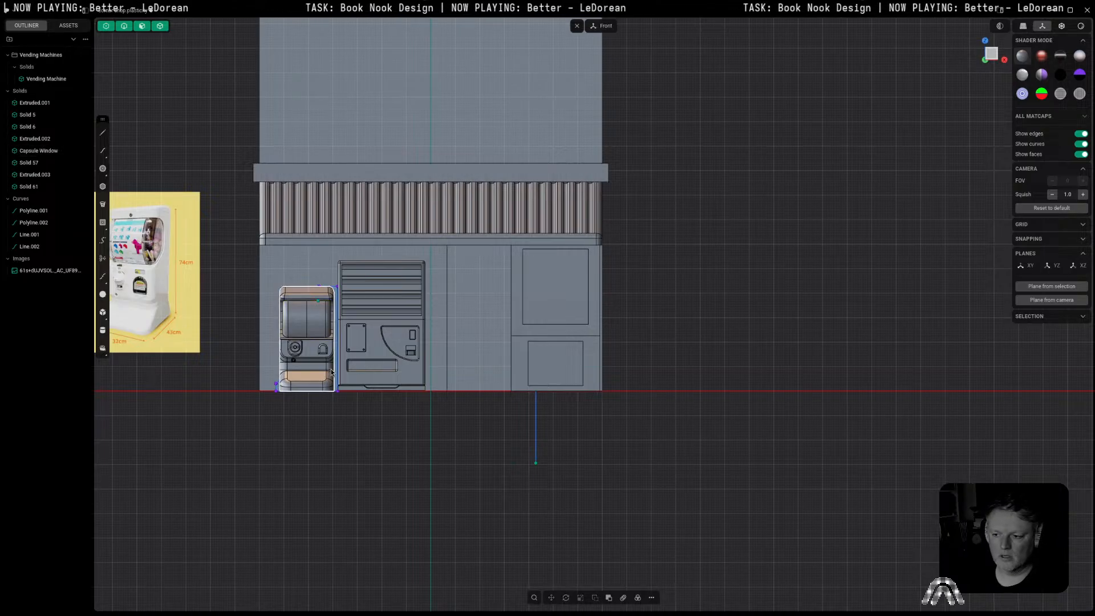
pyautogui.click(303, 374)
pyautogui.doubleClick(34, 164)
pyautogui.write('Capsu')
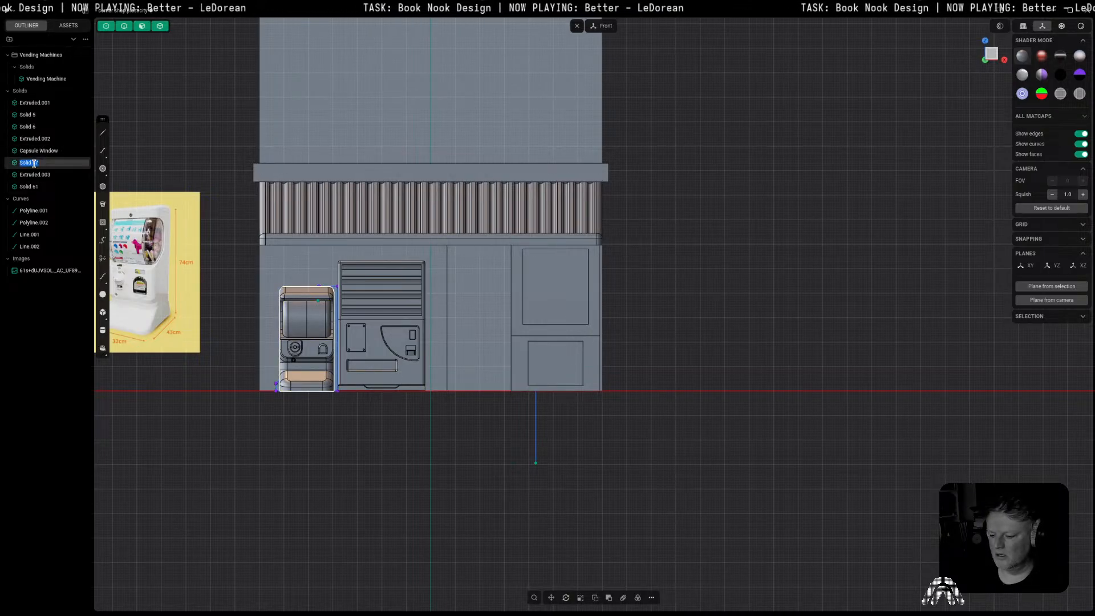
pyautogui.write('le')
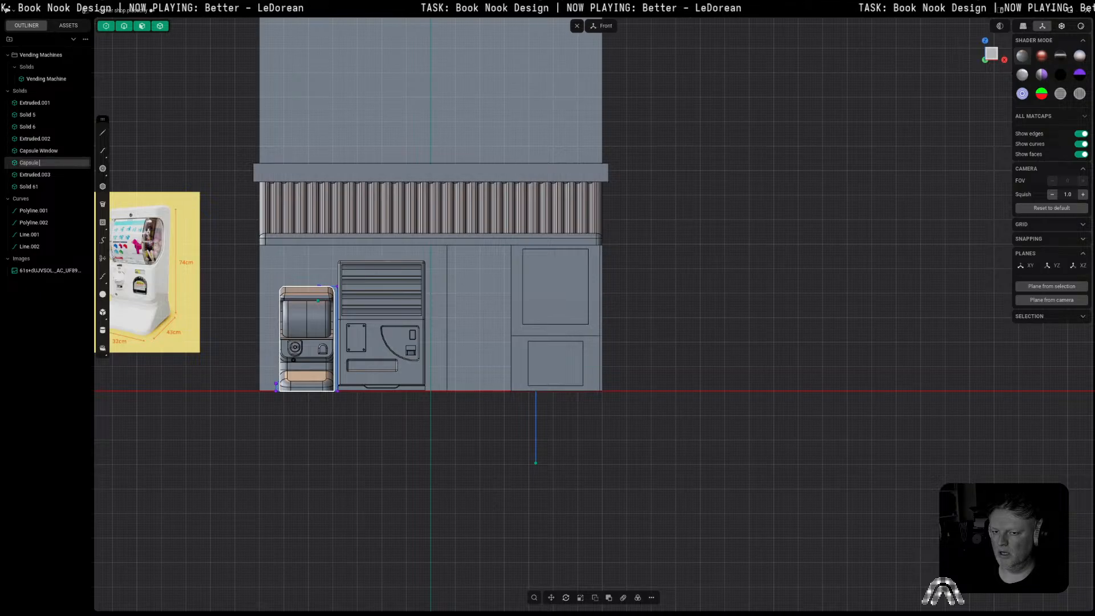
pyautogui.write(' Machine')
pyautogui.press('Return')
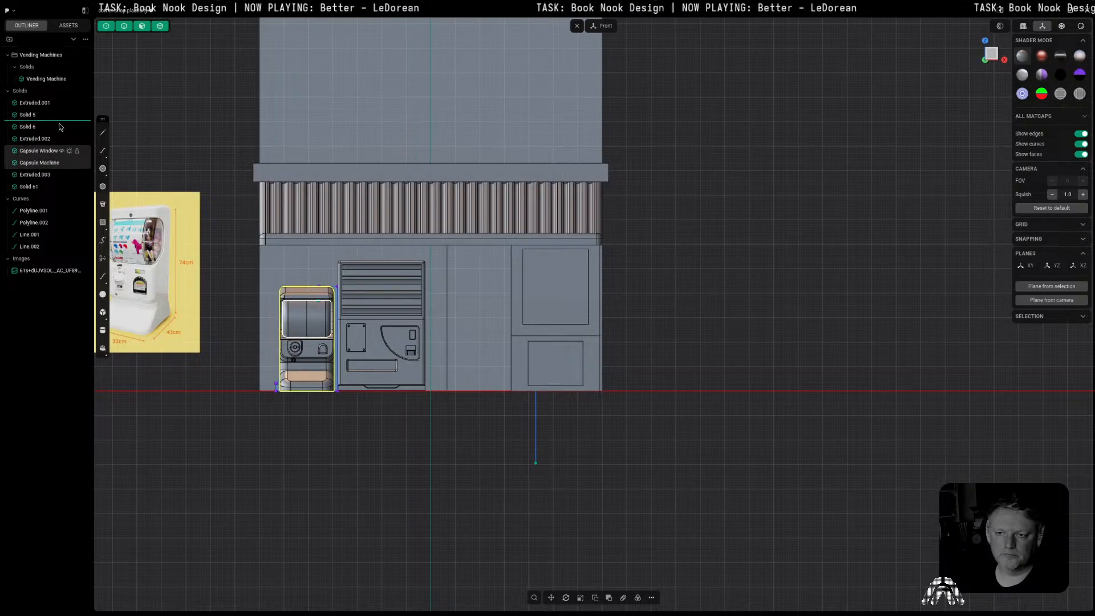
# Step: Place the Capsule Machine and Capsule Window solids in the Vending Machines group
pyautogui.moveTo(55, 77); pyautogui.dragTo(54, 78)
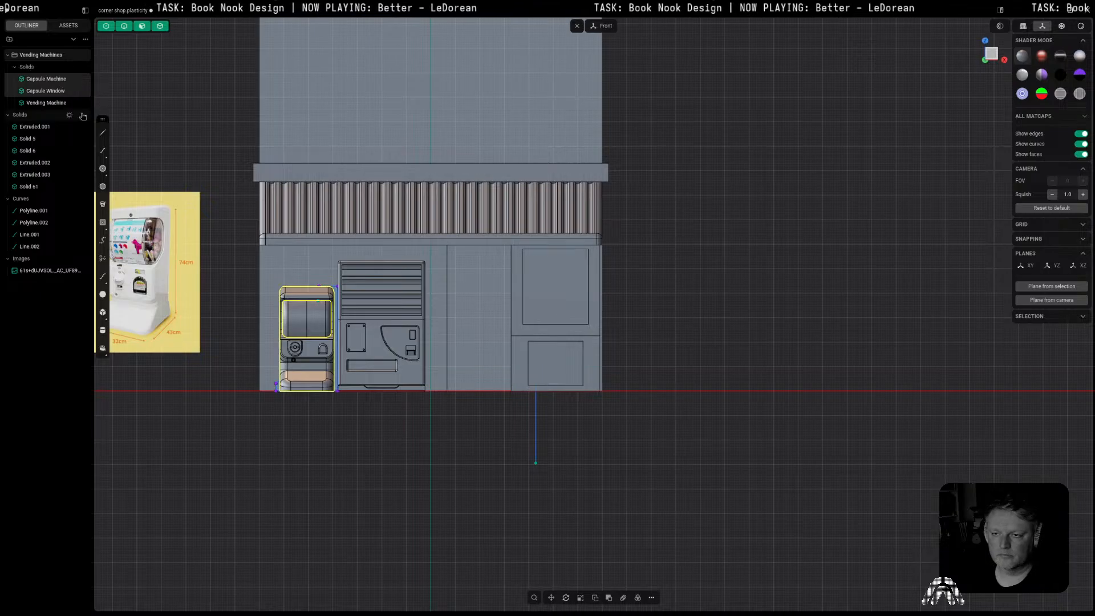
pyautogui.click(393, 594)
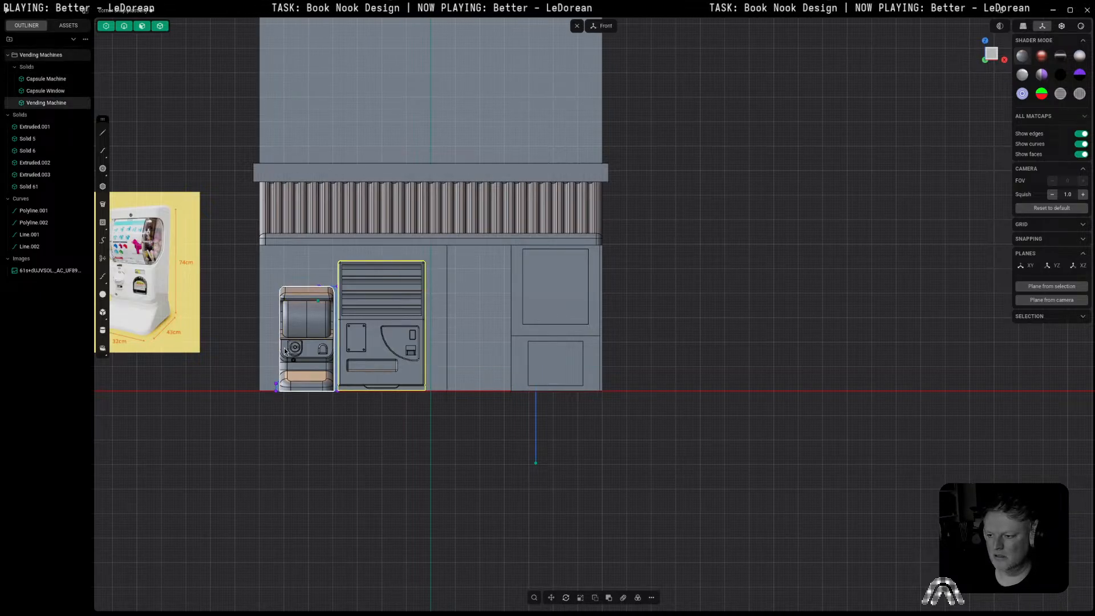
# Step: Move the Capsule Machine, Capsule Window and Vending Machine together about 31.6 mm along negative X, away from the door
pyautogui.click(296, 331)
pyautogui.click(37, 55)
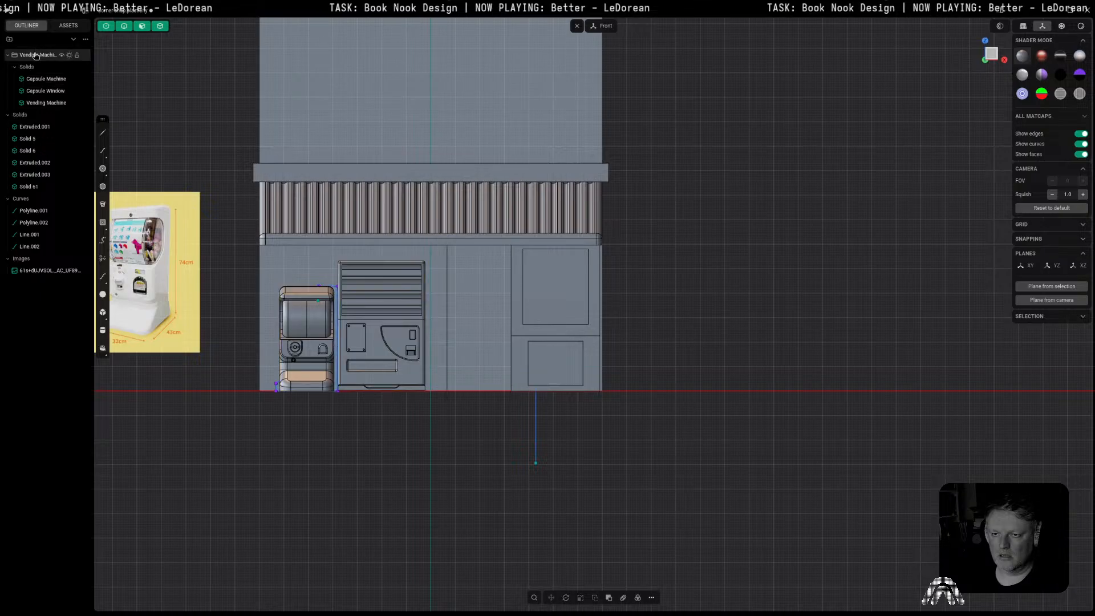
pyautogui.click(39, 79)
pyautogui.keyDown('shift'); pyautogui.click(45, 103); pyautogui.keyUp('shift')
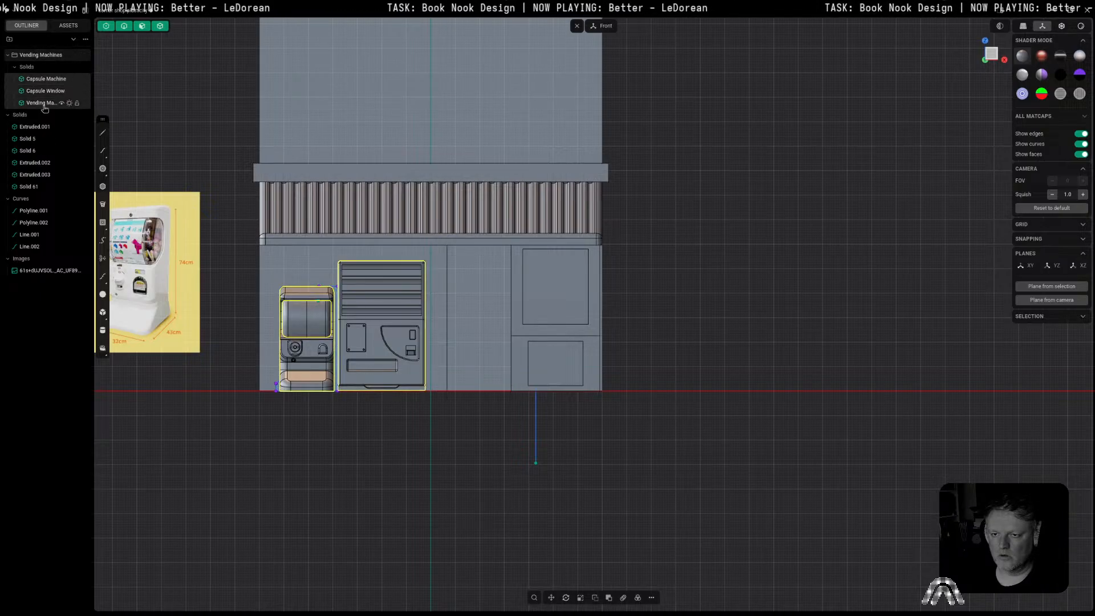
pyautogui.press('g')
pyautogui.press('x')
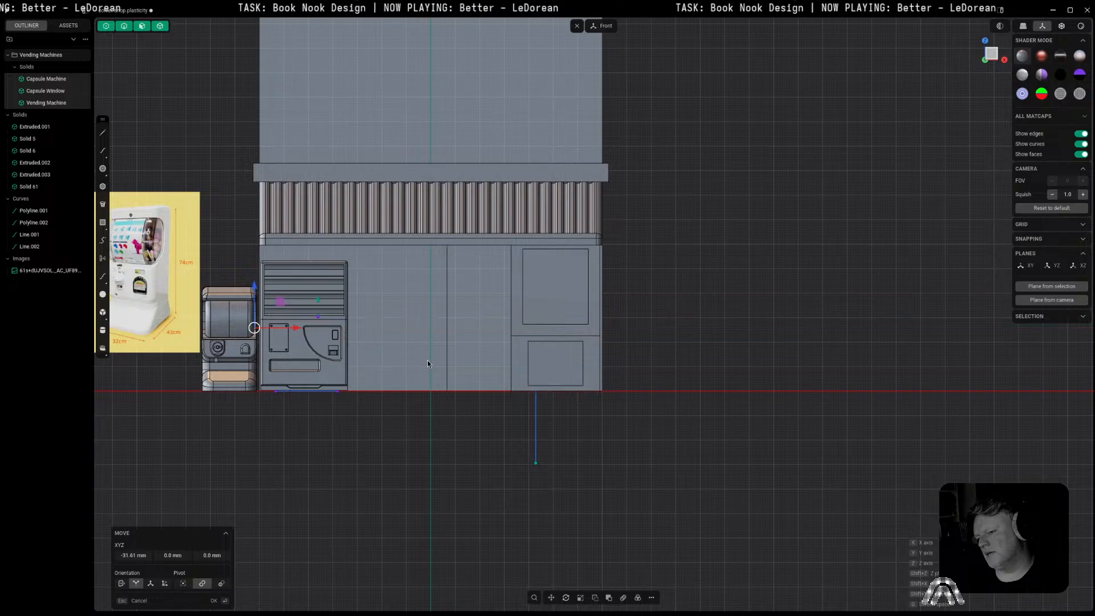
pyautogui.press('Return')
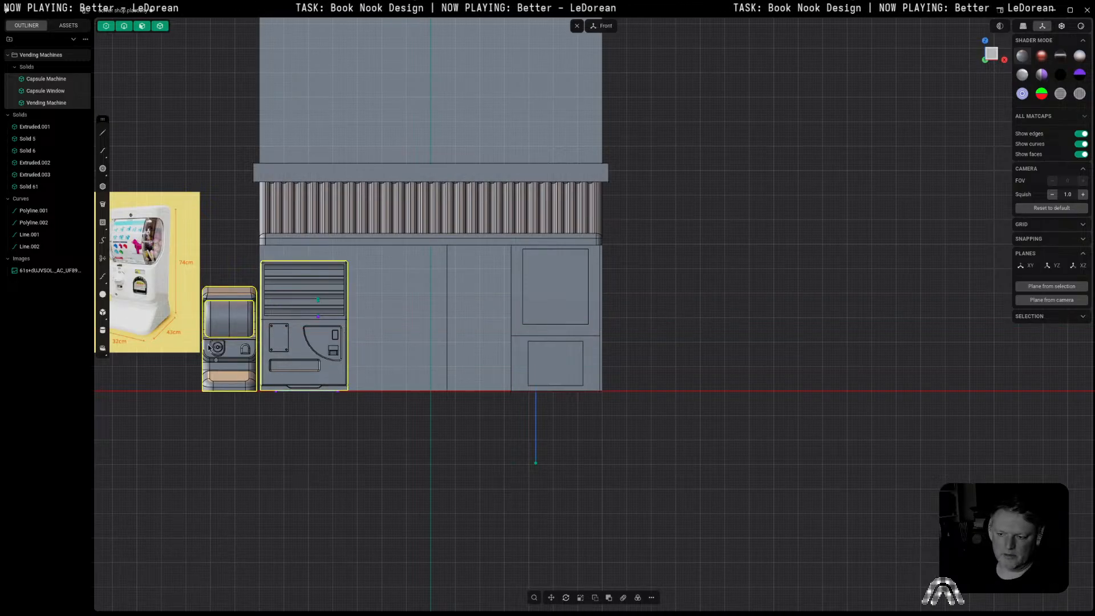
pyautogui.click(551, 421)
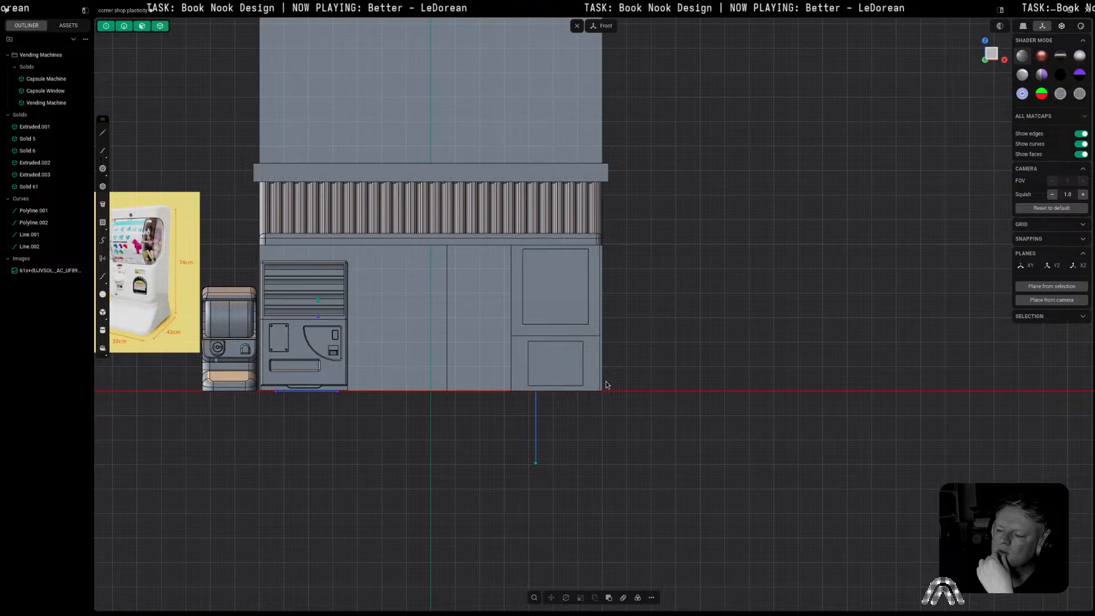
# Step: Move the door panel along negative X until it stands partly behind the Vending Machine
pyautogui.click(590, 344)
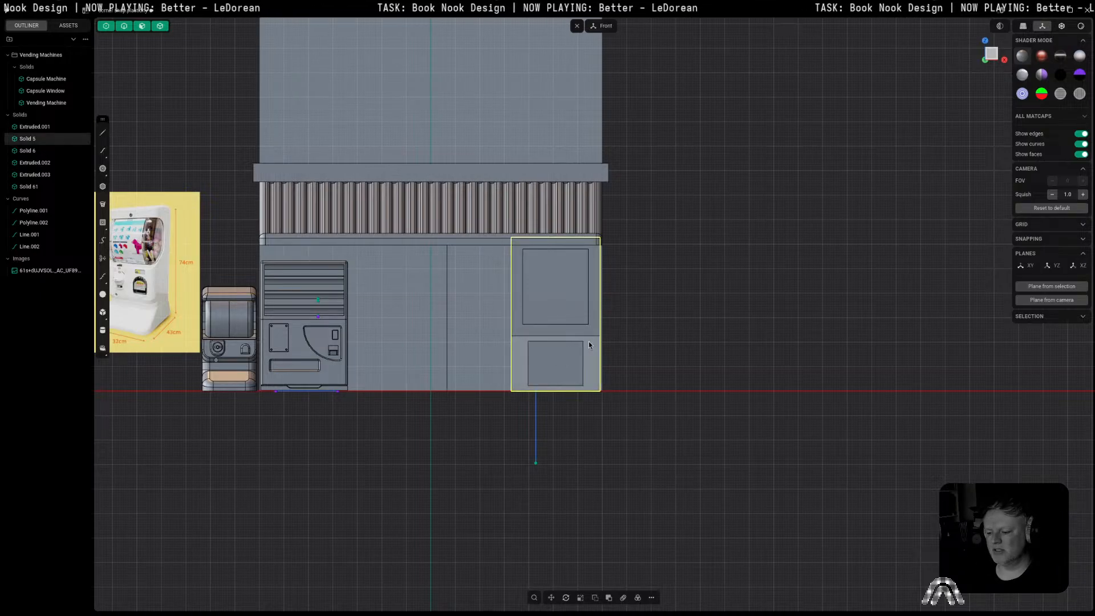
pyautogui.press('g')
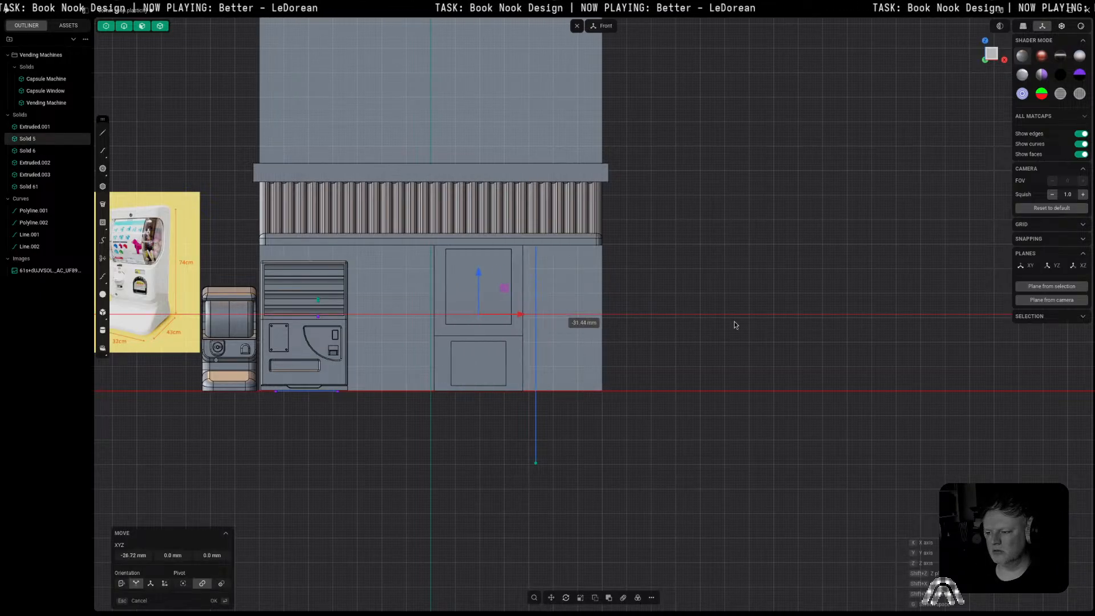
pyautogui.click(625, 329)
pyautogui.click(713, 374)
# Step: Push the door's front frame faces about 0.46 mm back toward the shop wall
pyautogui.moveTo(713, 374); pyautogui.dragTo(596, 392, button='middle')
pyautogui.scroll(5, 541, 313)
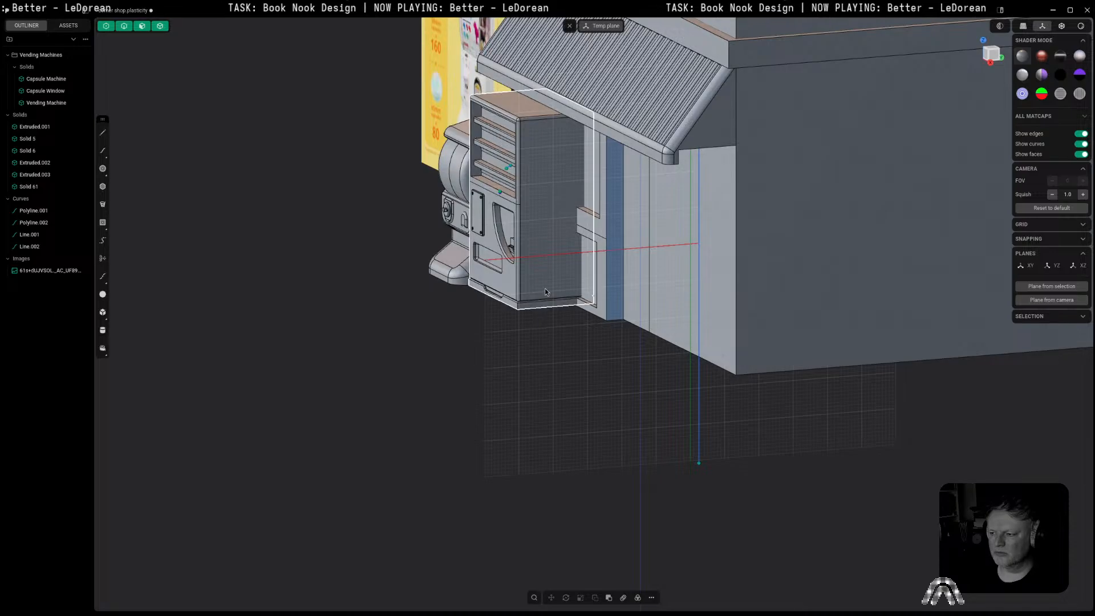
pyautogui.press('3')
pyautogui.click(600, 244)
pyautogui.keyDown('shift'); pyautogui.click(603, 223); pyautogui.keyUp('shift')
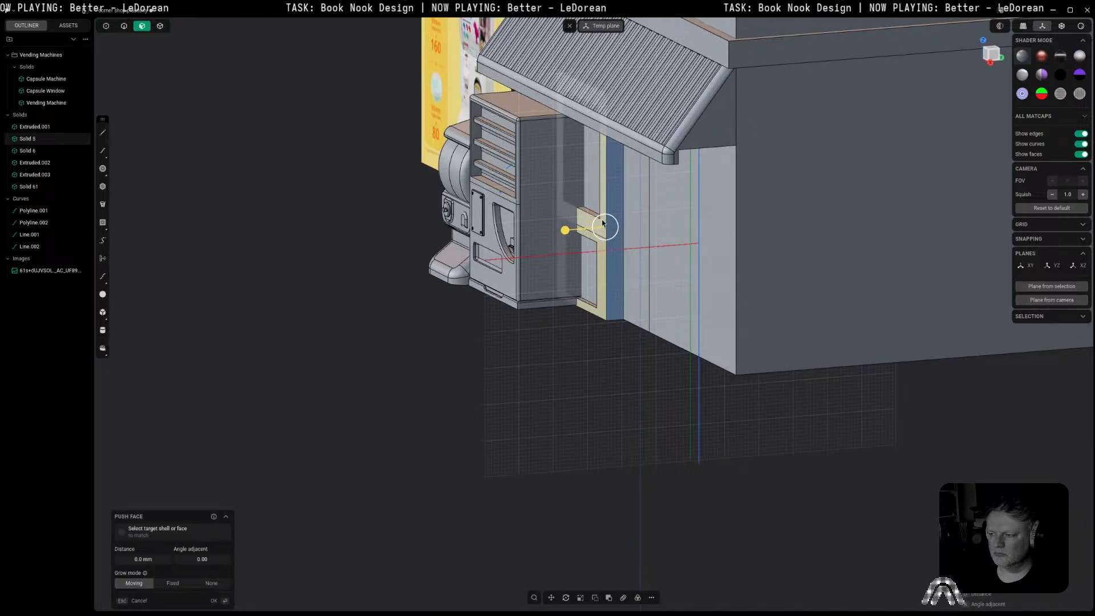
pyautogui.moveTo(565, 230); pyautogui.dragTo(573, 233)
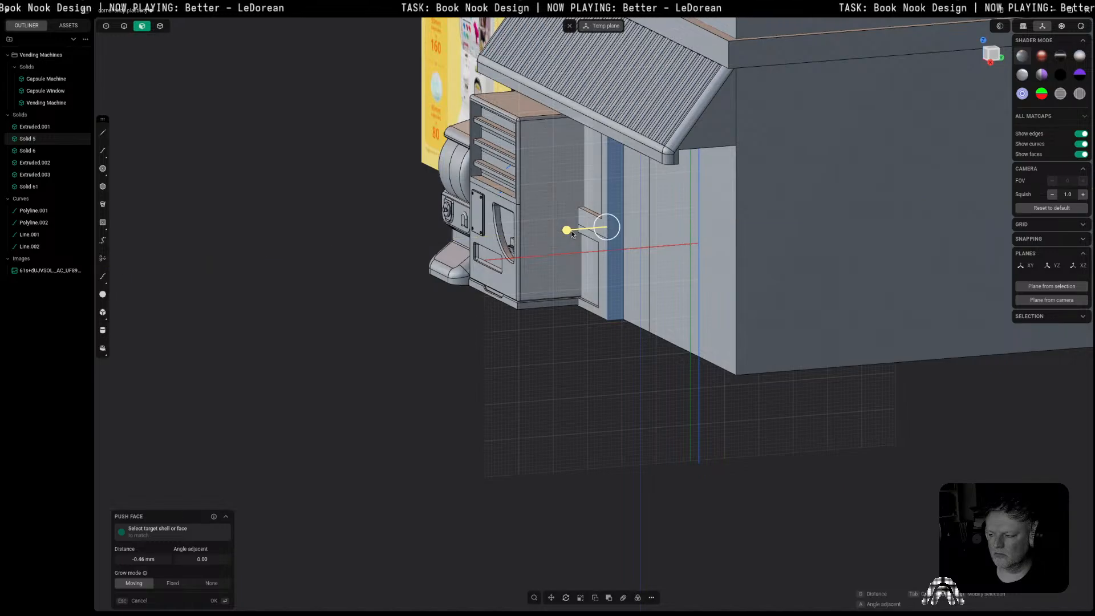
pyautogui.keyDown('shift'); pyautogui.moveTo(546, 405); pyautogui.dragTo(535, 562, button='middle'); pyautogui.keyUp('shift')
pyautogui.scroll(4, 548, 408)
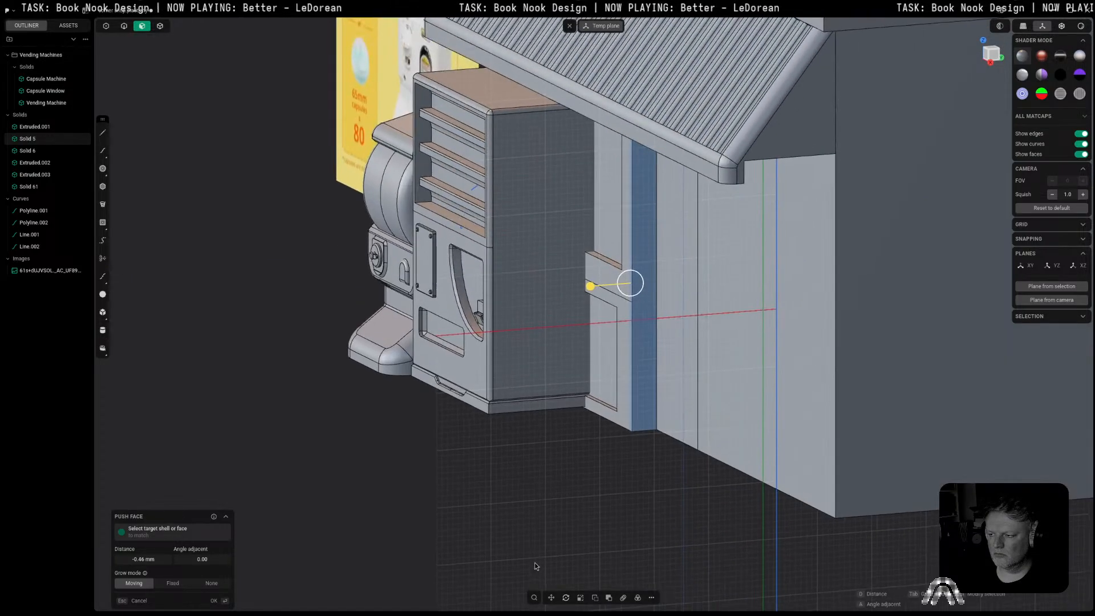
pyautogui.press('Return')
# Step: Push the door's recessed panel faces about 0.91 mm back toward the shop wall
pyautogui.click(600, 361)
pyautogui.keyDown('shift'); pyautogui.click(618, 236); pyautogui.keyUp('shift')
pyautogui.moveTo(564, 366); pyautogui.dragTo(569, 368)
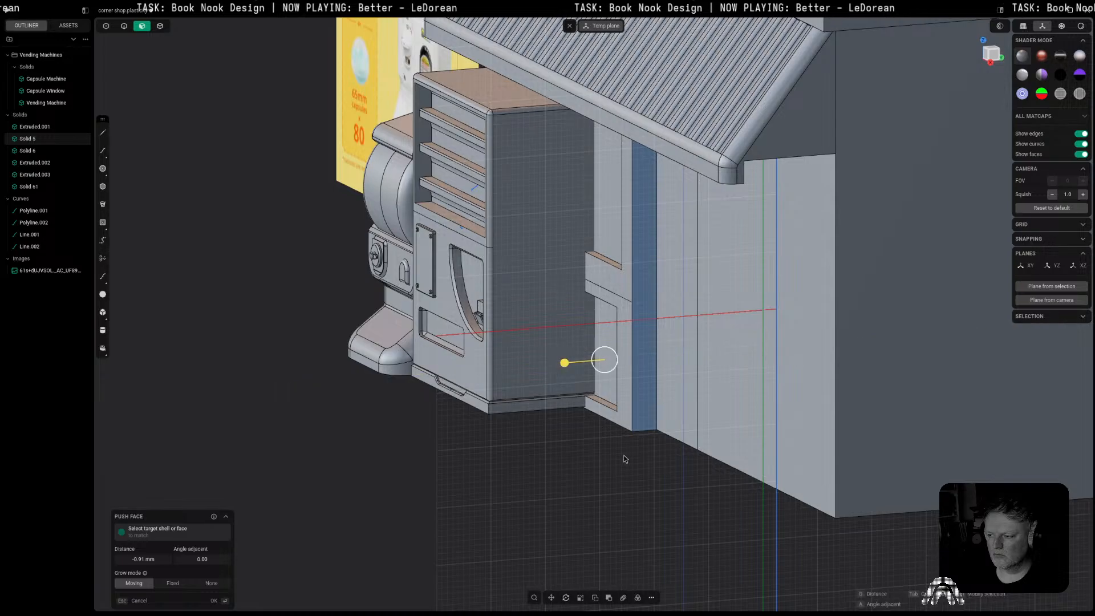
pyautogui.press('Return')
pyautogui.press('2')
pyautogui.click(624, 426)
pyautogui.press('3')
pyautogui.press('Escape')
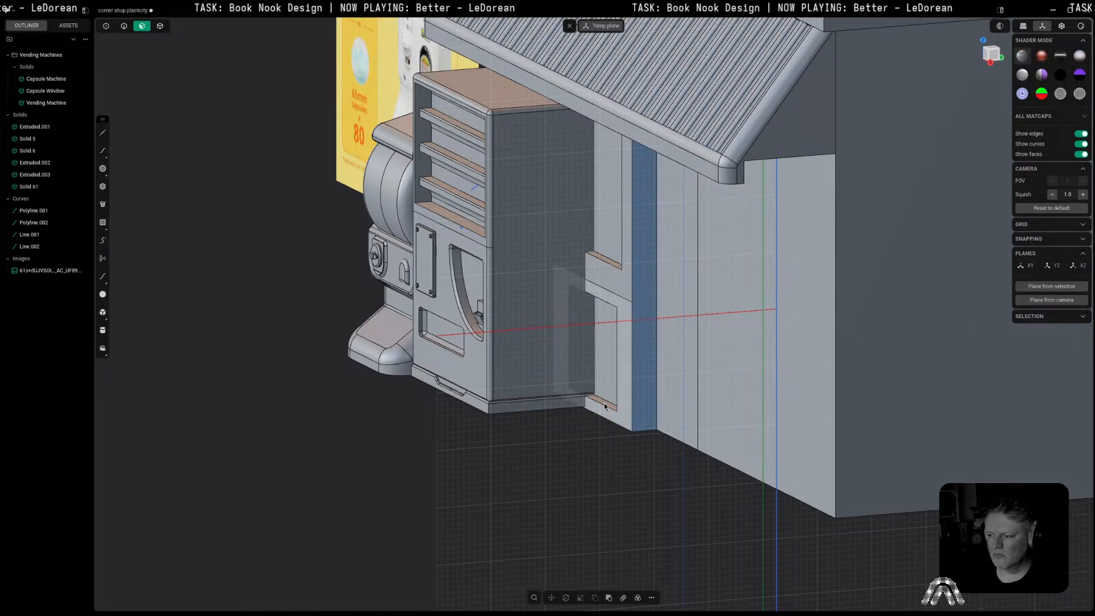
# Step: Push the door's front frame and recessed panel faces further back together to thin the door
pyautogui.click(623, 391)
pyautogui.keyDown('shift'); pyautogui.click(612, 223); pyautogui.keyUp('shift')
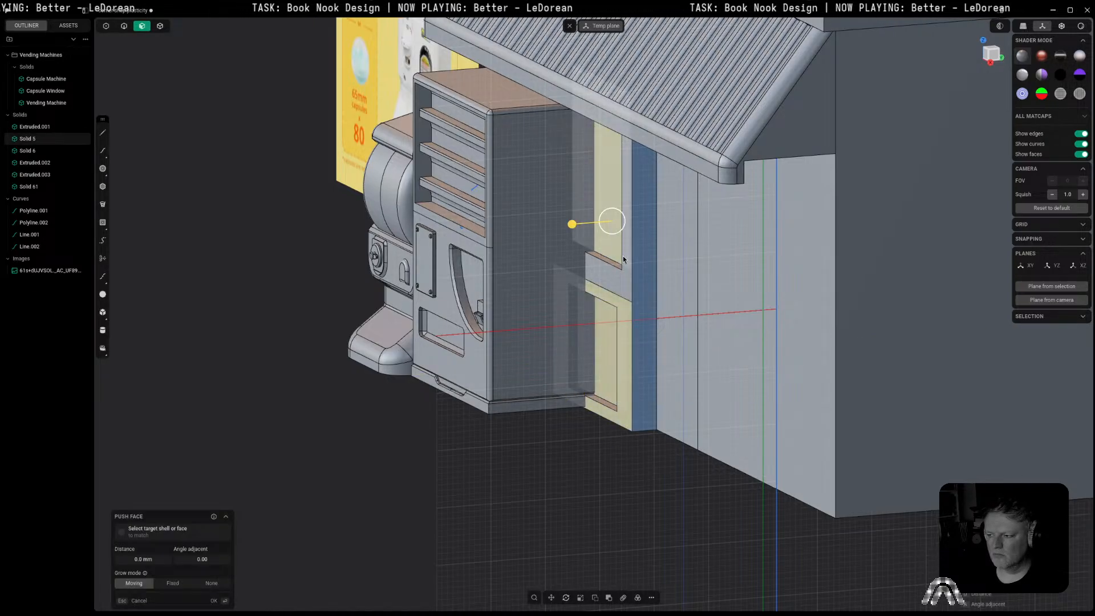
pyautogui.moveTo(581, 278); pyautogui.dragTo(601, 285)
pyautogui.click(631, 485)
pyautogui.press('Escape')
# Step: Move the Vending Machine about 3.4 mm along negative Y, away from the shop wall
pyautogui.click(546, 402)
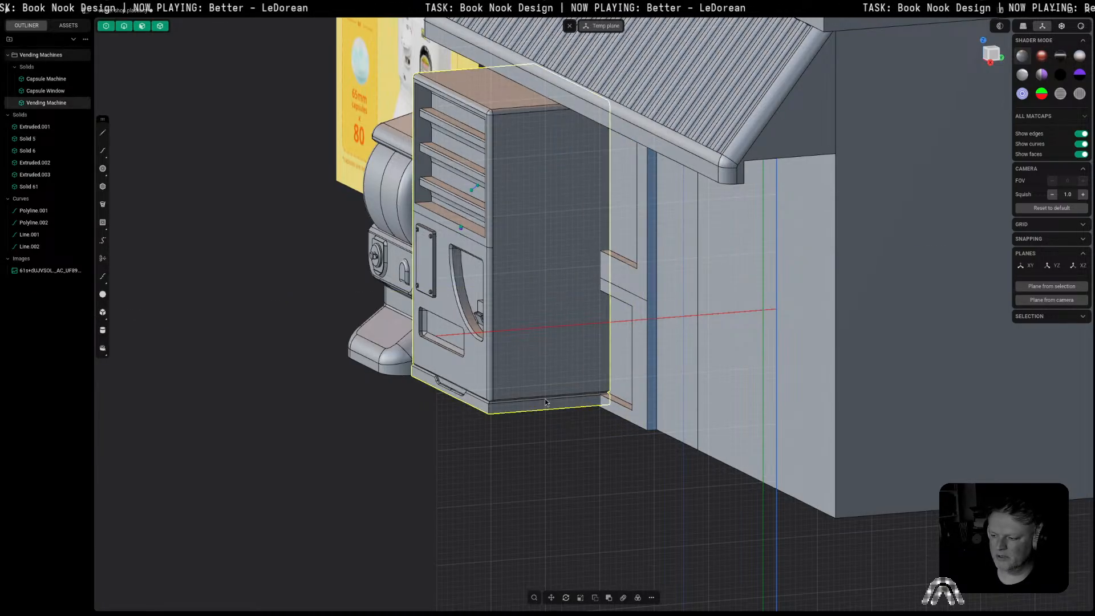
pyautogui.press('g')
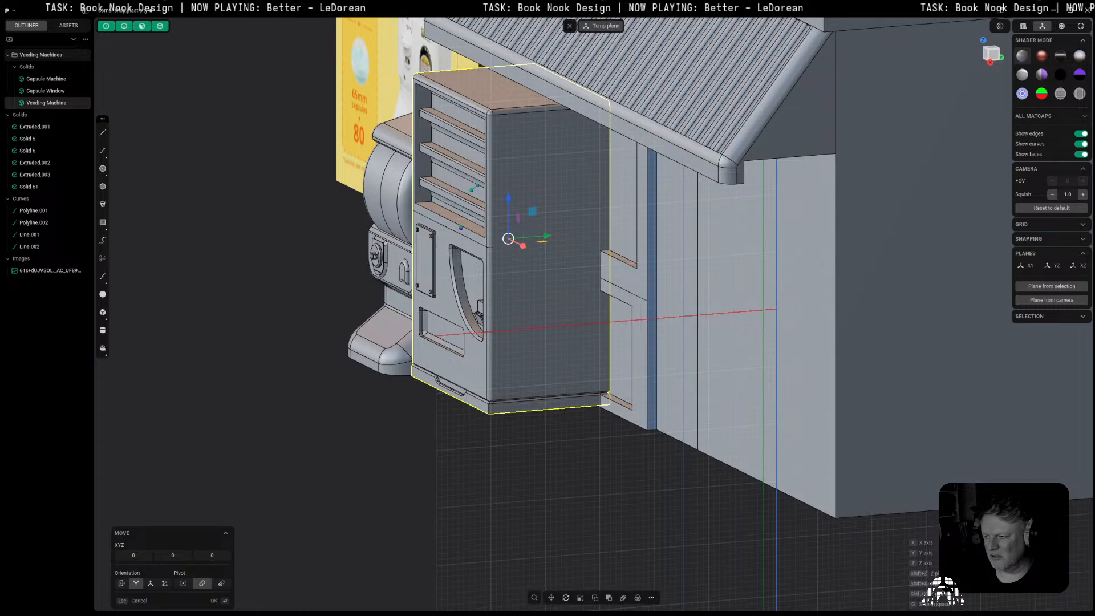
pyautogui.press('y')
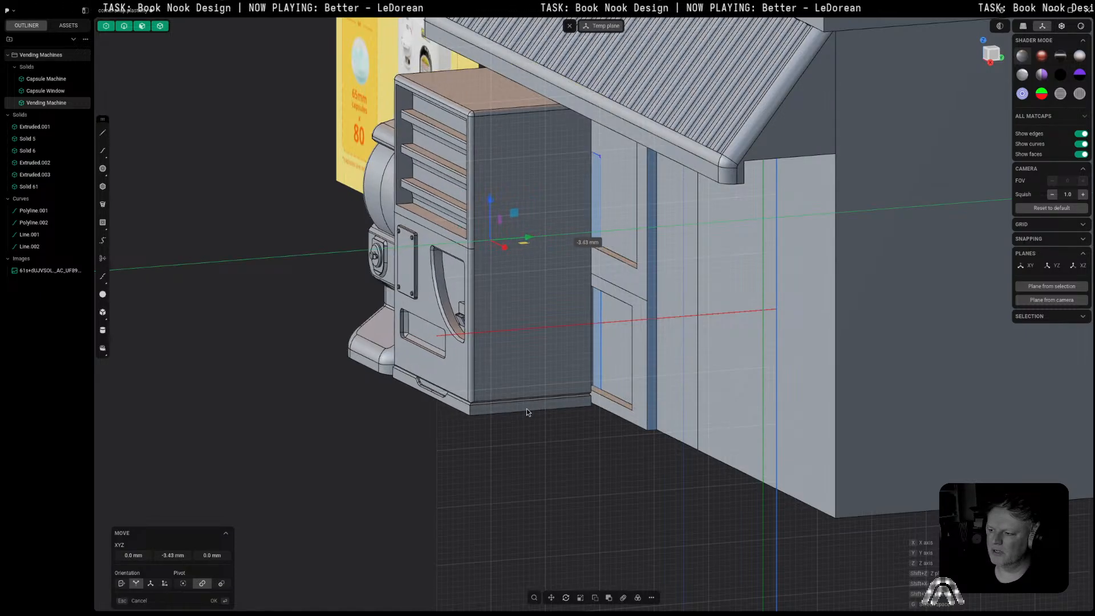
pyautogui.click(526, 409)
# Step: Duplicate the door panel and move the copy about 21 mm along negative X, toward the shop's end
pyautogui.moveTo(696, 495); pyautogui.dragTo(738, 482, button='middle')
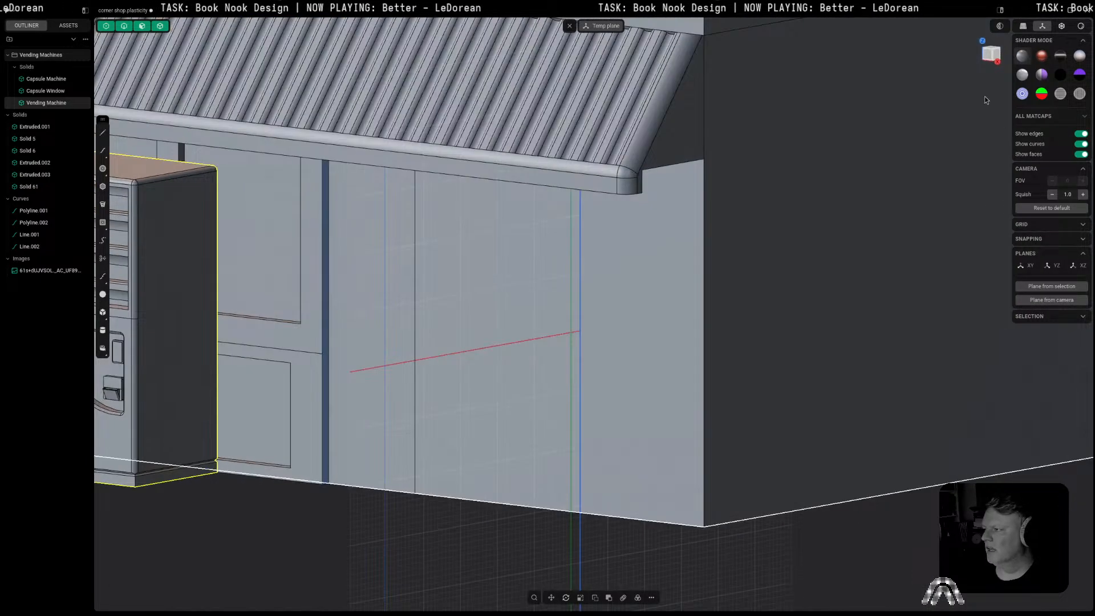
pyautogui.click(987, 57)
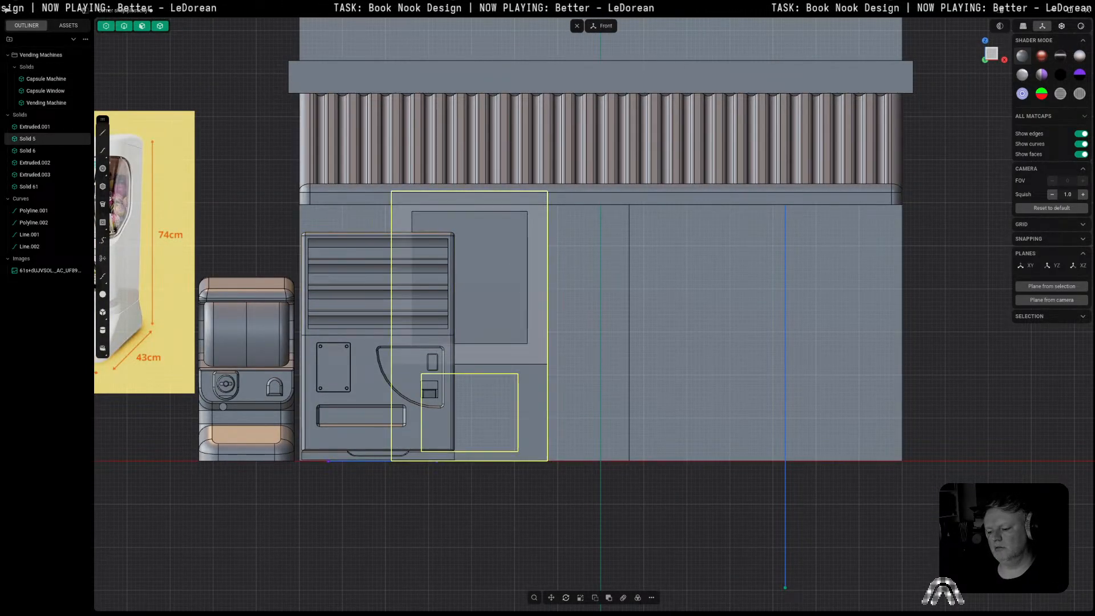
pyautogui.hotkey('ctrl', 'd')
pyautogui.press('x')
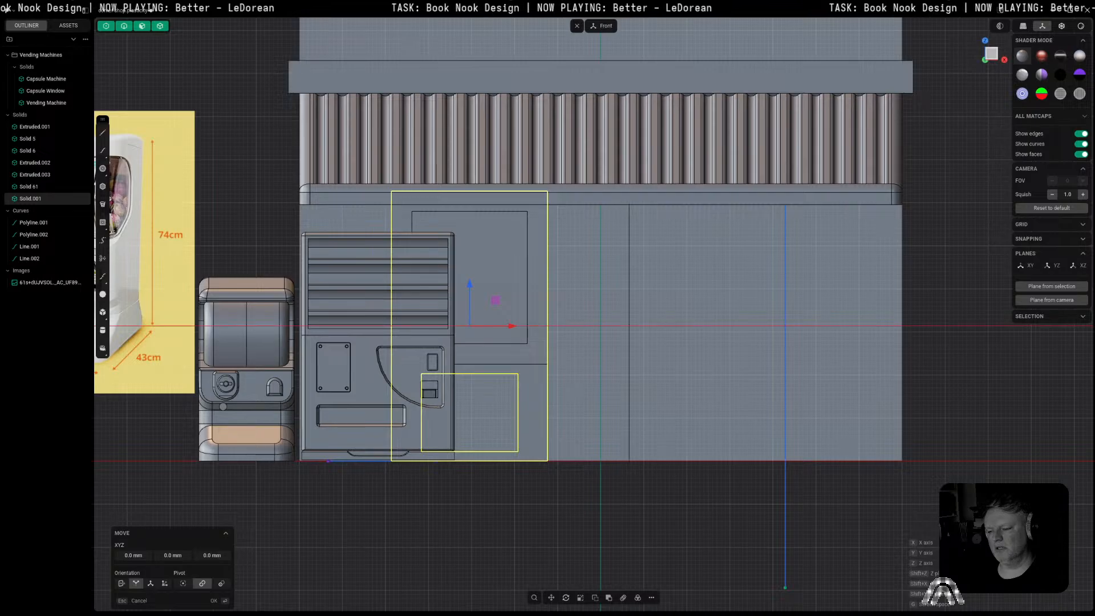
pyautogui.click(305, 229)
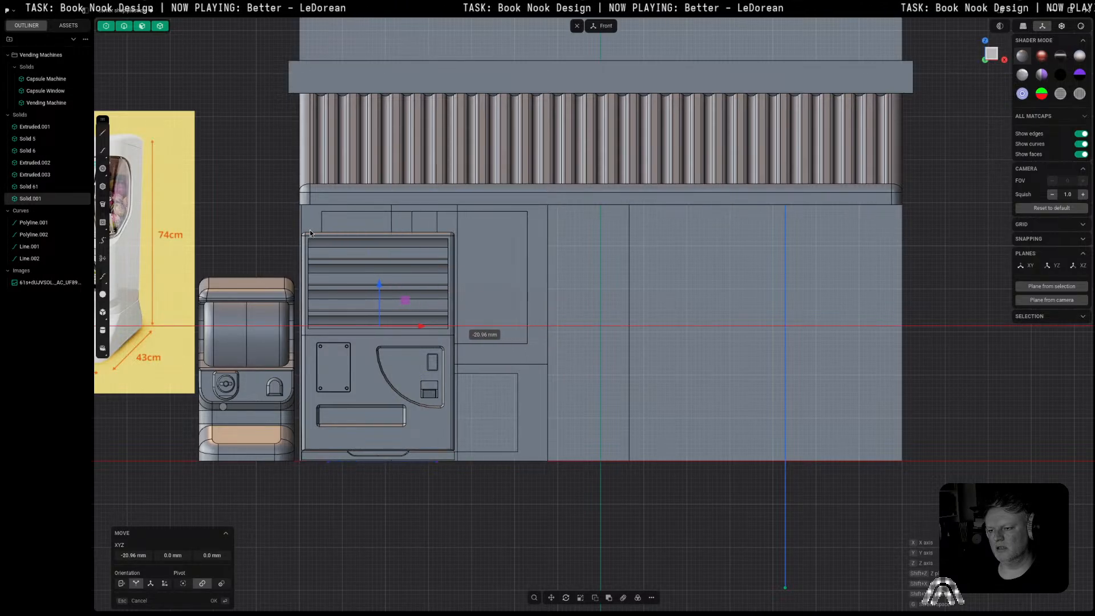
pyautogui.click(528, 375)
# Step: Move the original door panel about 4.5 mm along negative Y, in front of its copy
pyautogui.moveTo(527, 375); pyautogui.dragTo(572, 340, button='middle')
pyautogui.press('g')
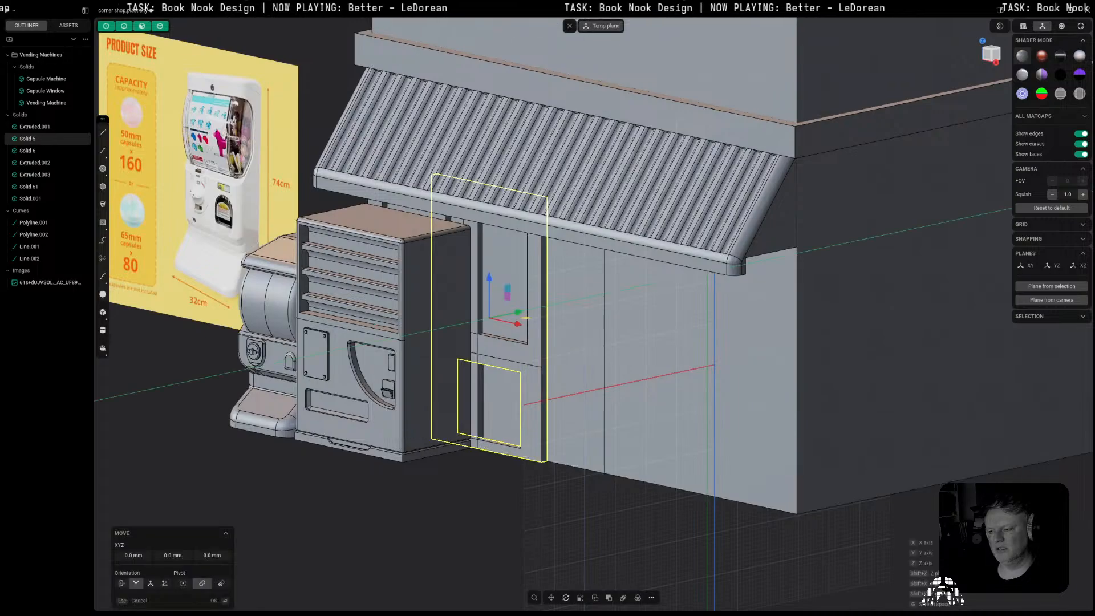
pyautogui.click(558, 340)
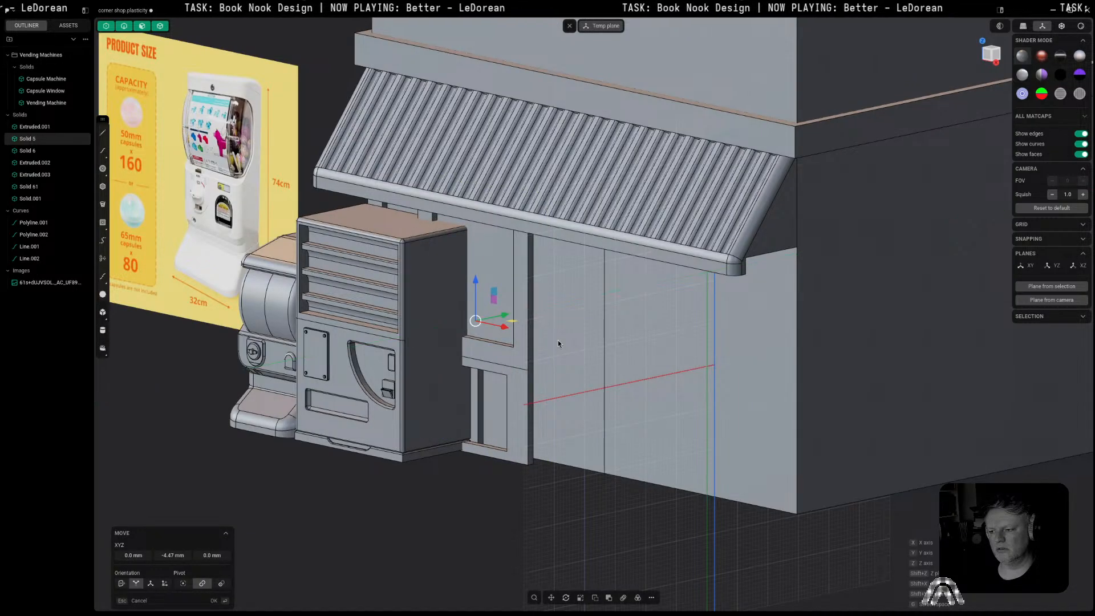
pyautogui.rightClick(558, 340)
pyautogui.scroll(4, 528, 448)
pyautogui.scroll(-4, 477, 483)
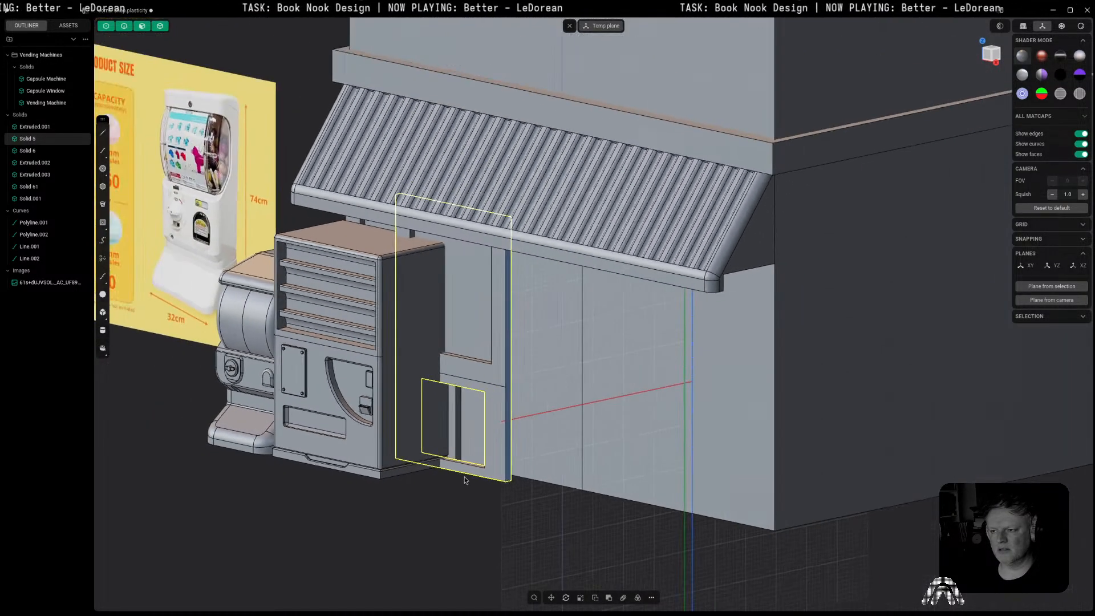
# Step: Move the Vending Machine further forward along negative Y so it clears the front door panel
pyautogui.click(390, 536)
pyautogui.moveTo(389, 541); pyautogui.dragTo(443, 521, button='middle')
pyautogui.click(353, 292)
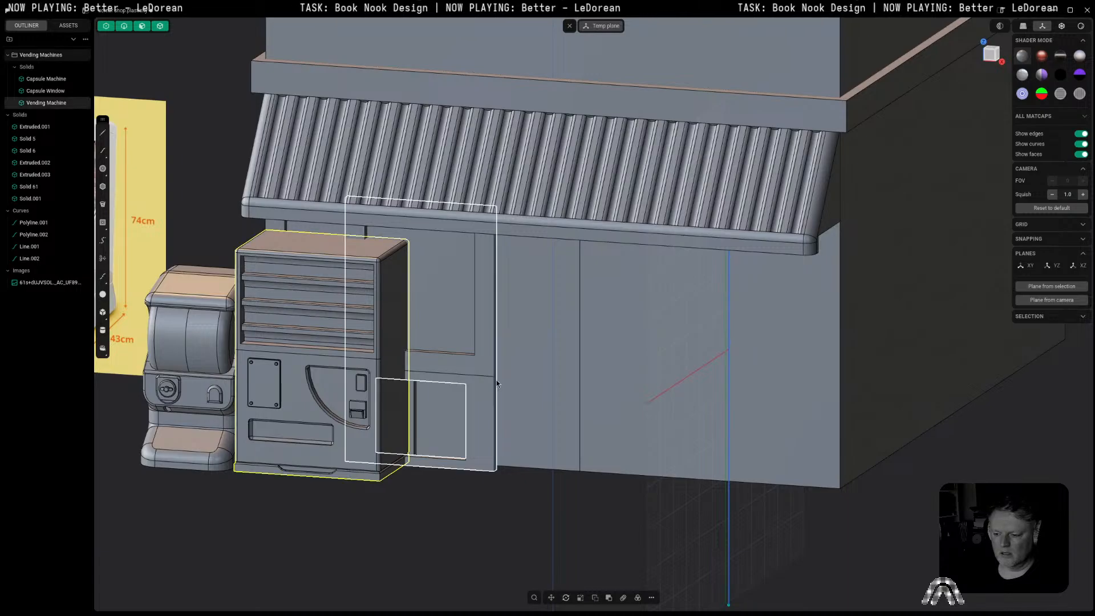
pyautogui.press('g')
pyautogui.click(491, 392)
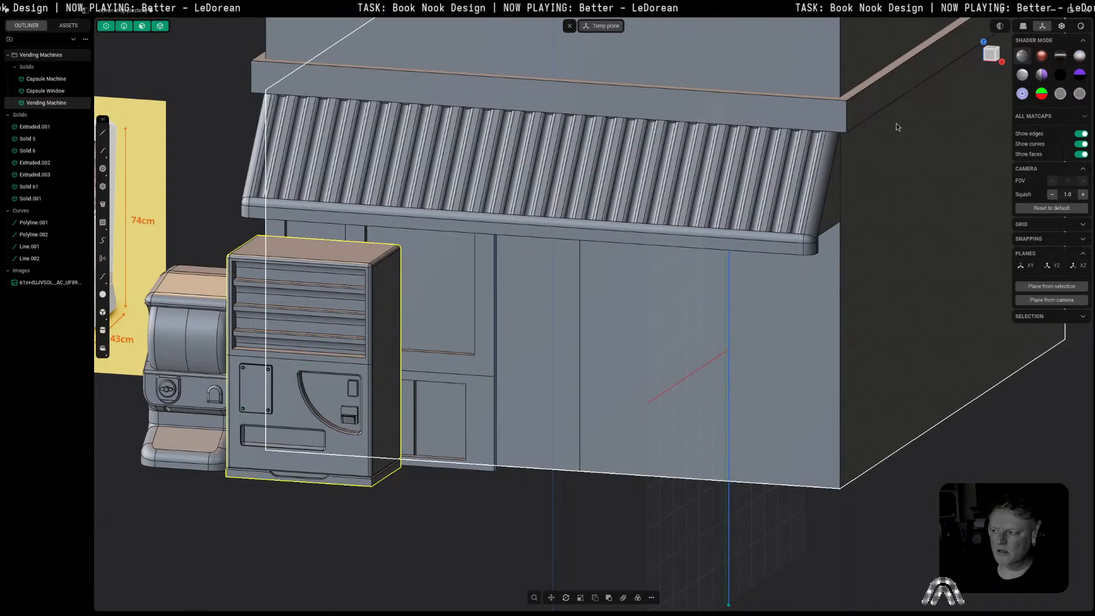
# Step: Remove the vertical edge that divides the front wall beside the door
pyautogui.click(992, 63)
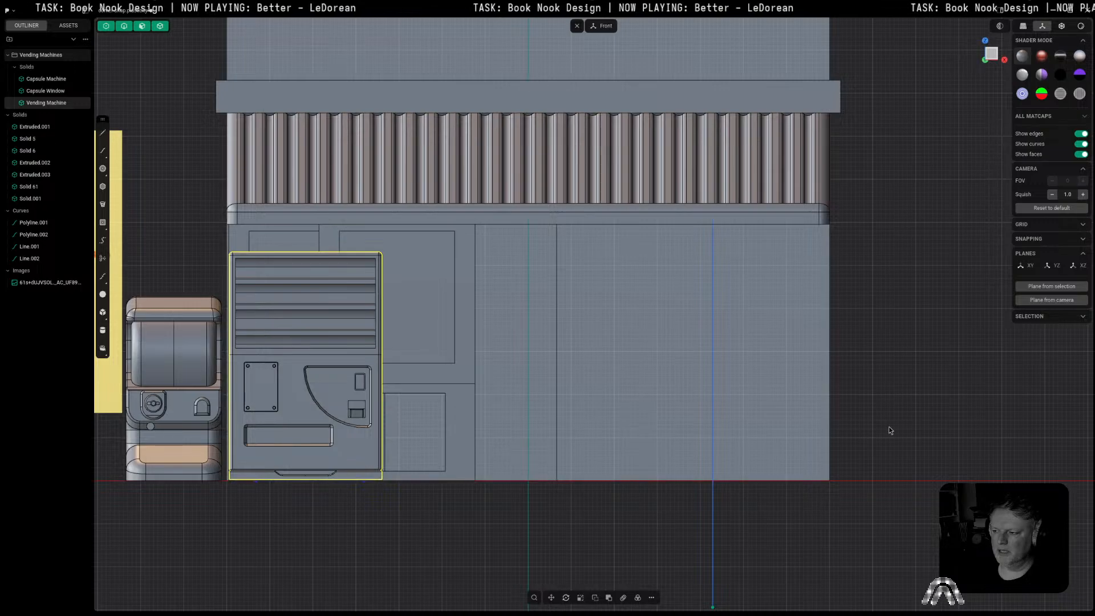
pyautogui.click(874, 342)
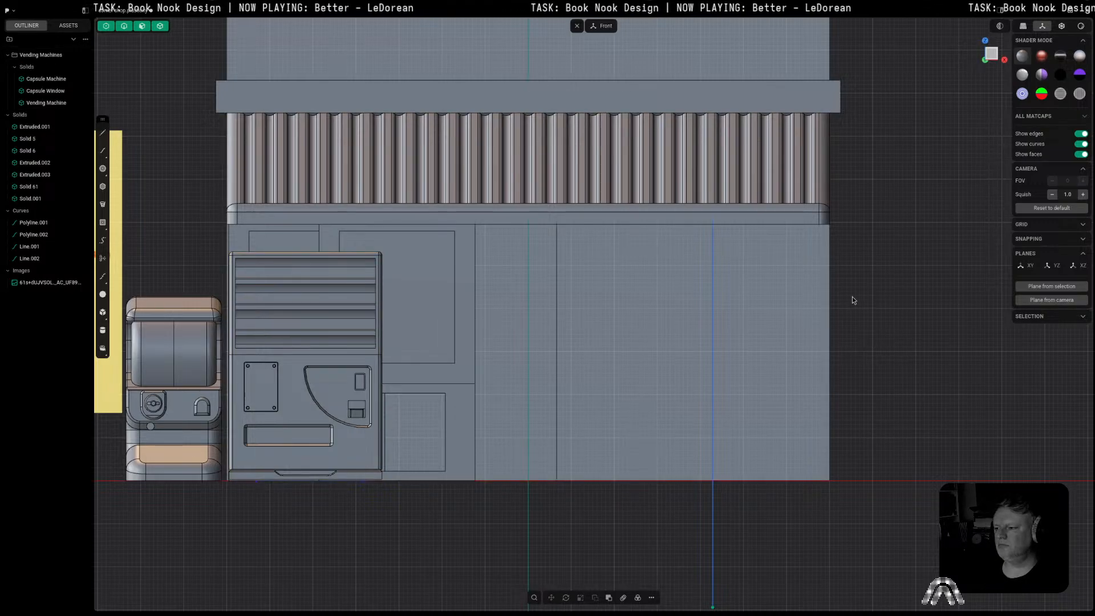
pyautogui.click(556, 326)
pyautogui.press('f')
pyautogui.press('Escape')
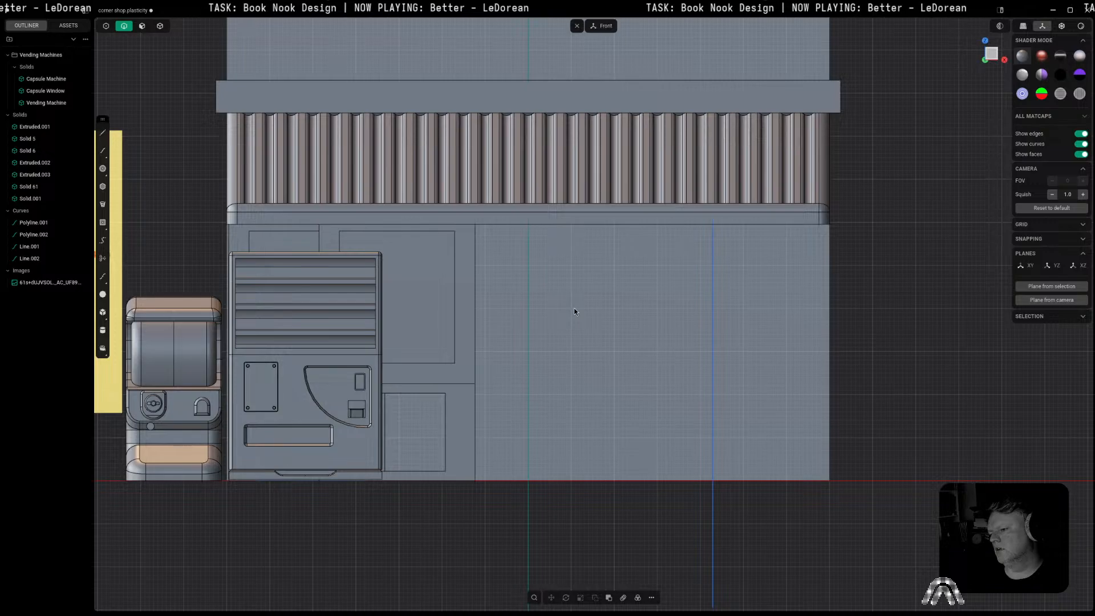
pyautogui.press('3')
pyautogui.click(600, 297)
pyautogui.press('o')
pyautogui.press('Escape')
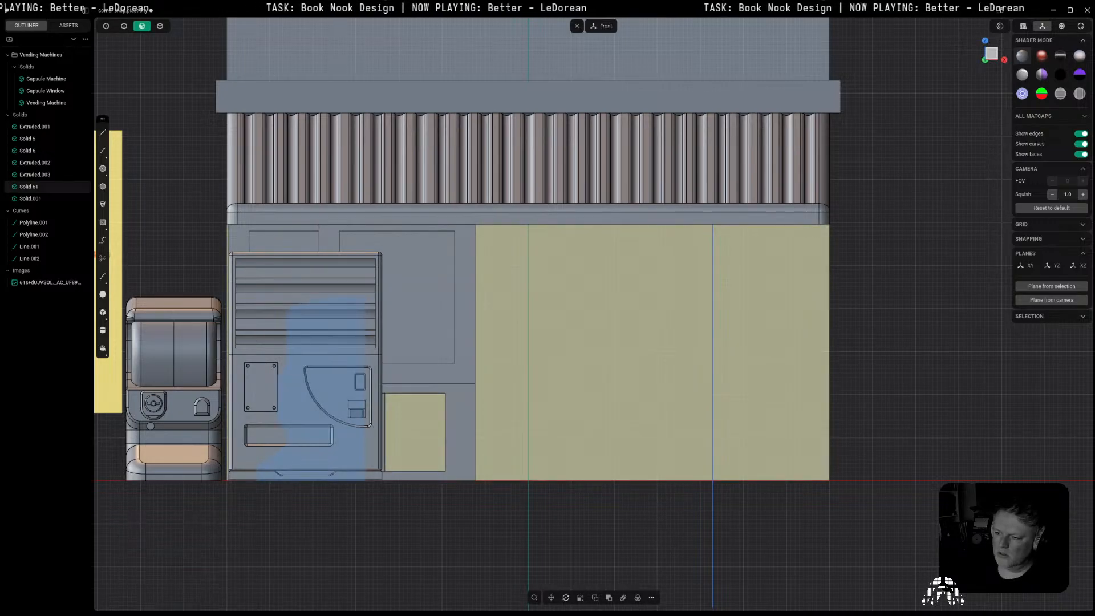
pyautogui.press('Escape')
# Step: Split the front wall face with one vertical Isoparam line just beside the door panel's edge, in V direction
pyautogui.moveTo(575, 439); pyautogui.dragTo(519, 436, button='middle')
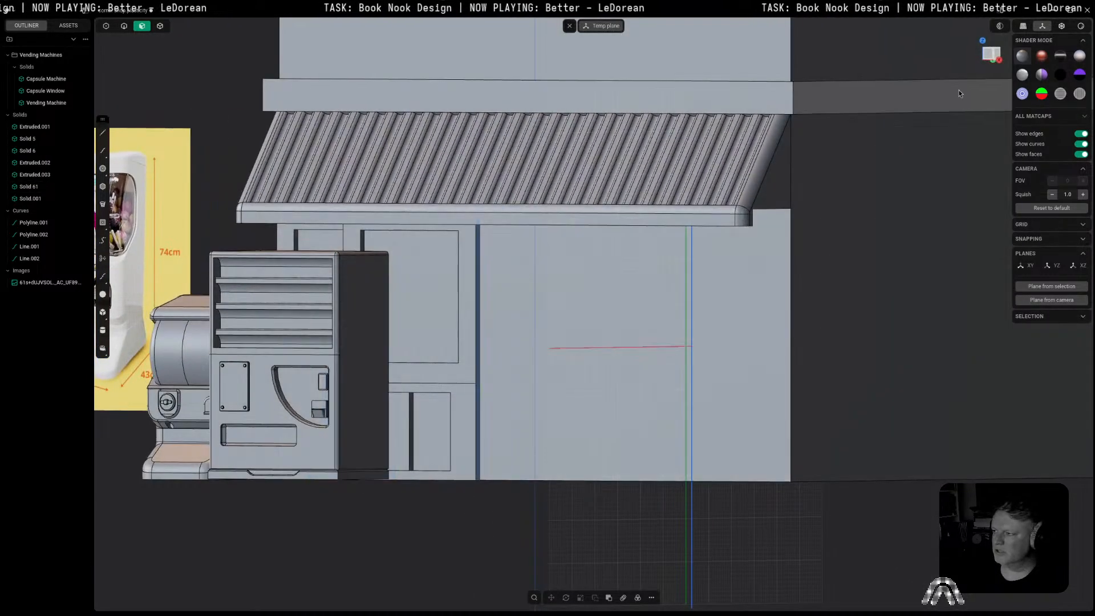
pyautogui.click(992, 55)
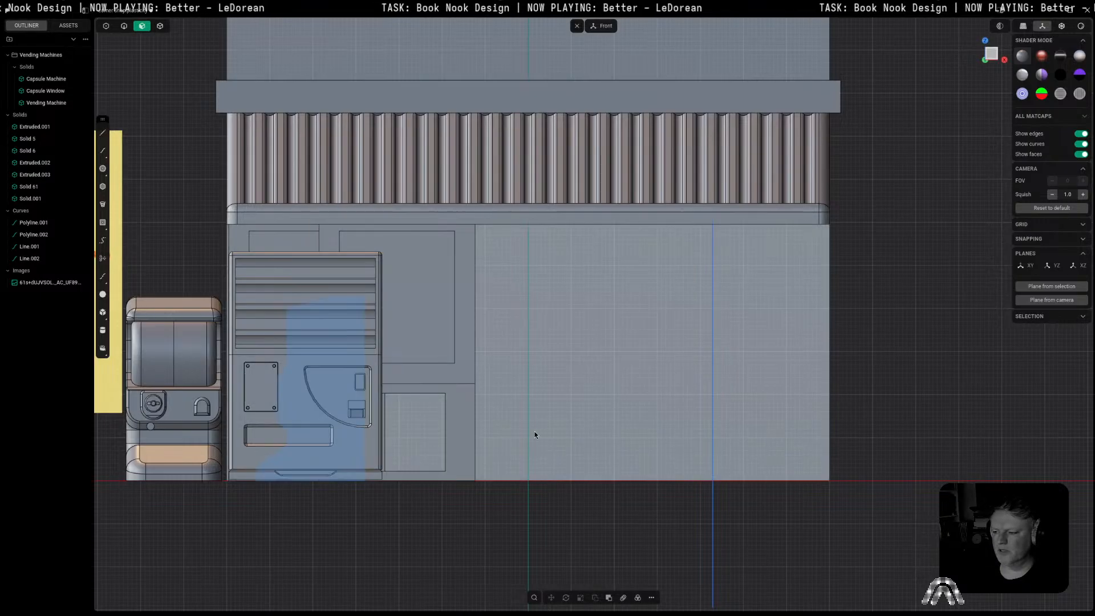
pyautogui.click(573, 408)
pyautogui.hotkey('ctrl', 'r')
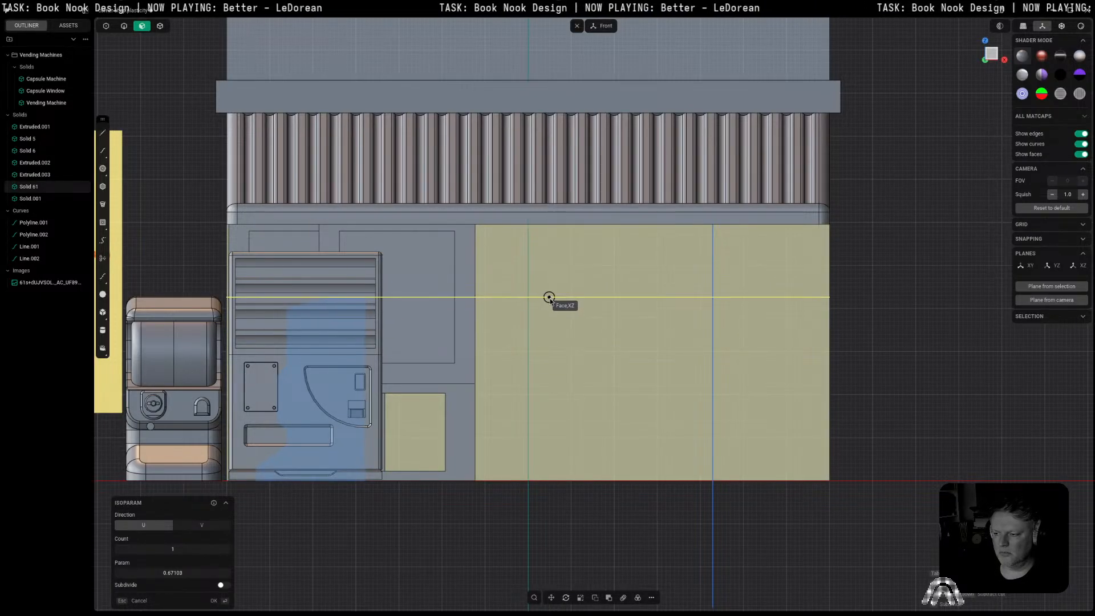
pyautogui.press('Tab')
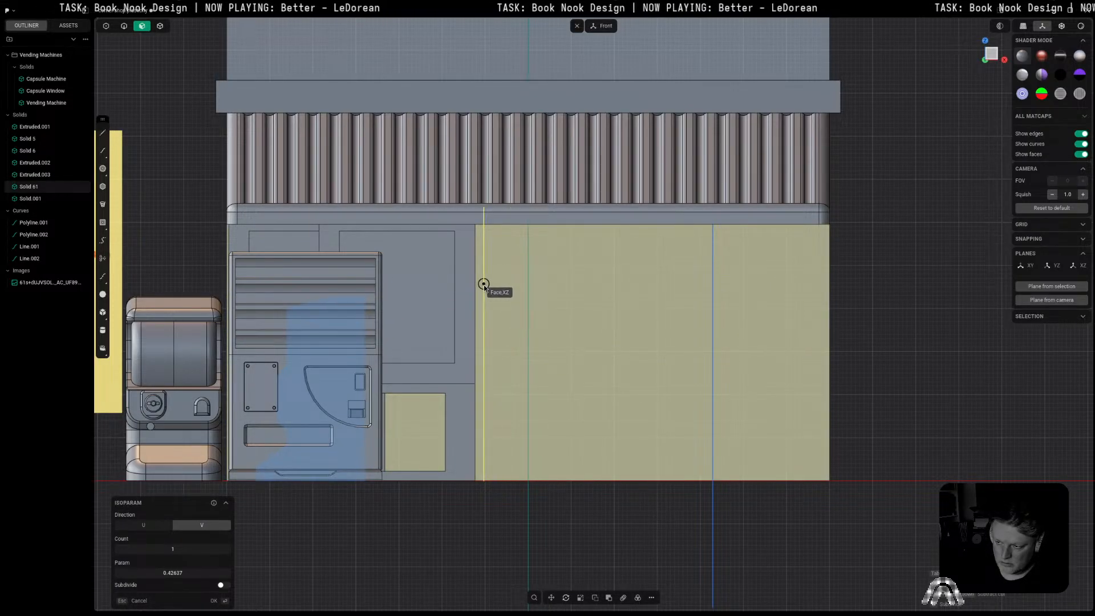
pyautogui.click(484, 285)
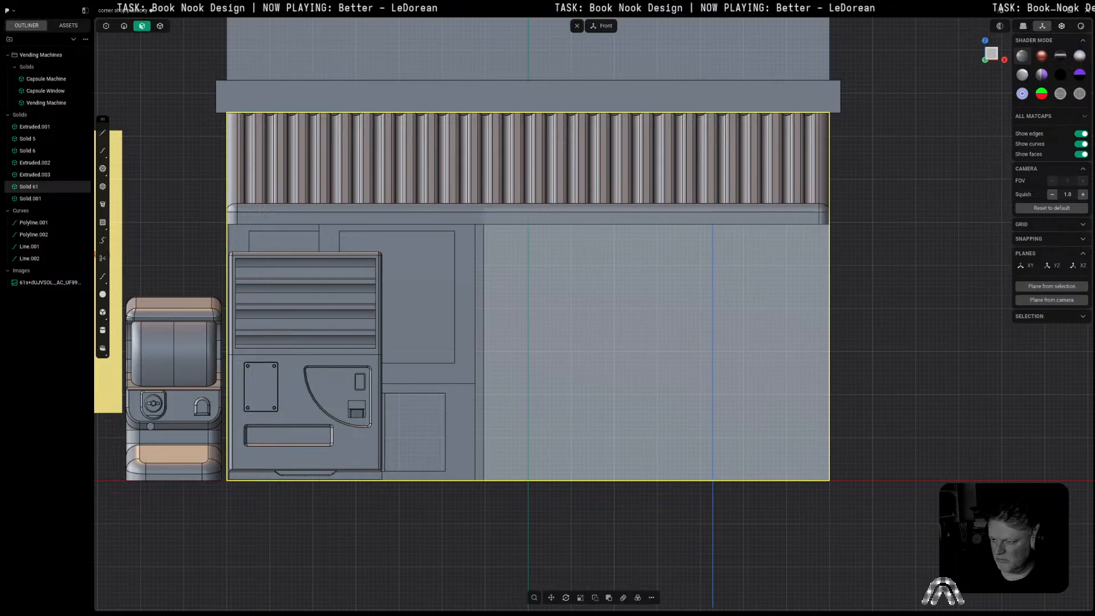
pyautogui.click(557, 342)
pyautogui.press('o')
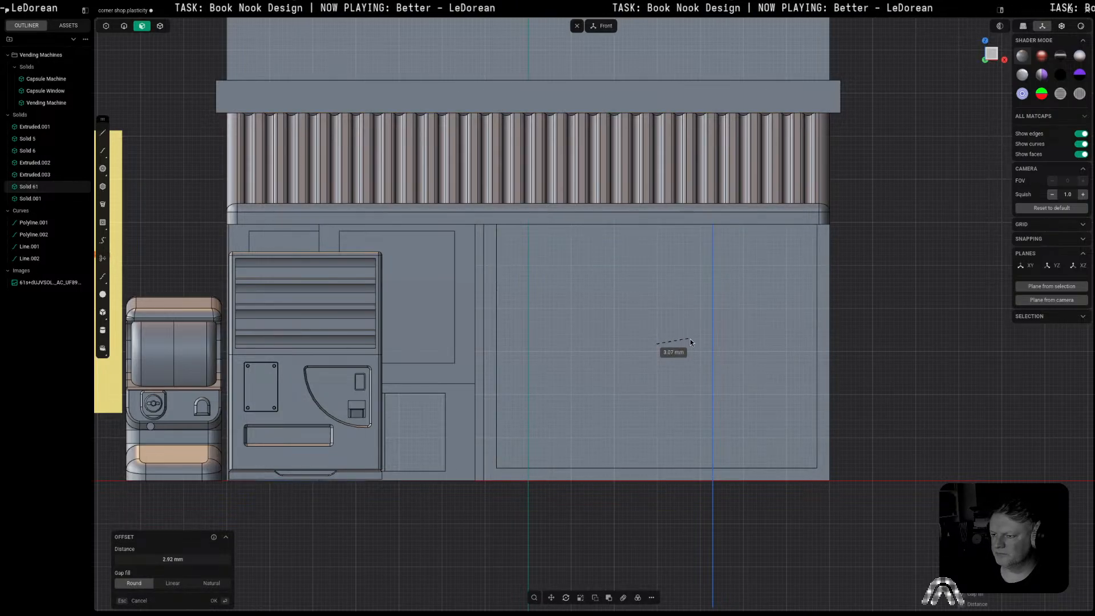
pyautogui.press('Escape')
pyautogui.press('e')
pyautogui.moveTo(699, 335); pyautogui.dragTo(621, 318, button='middle')
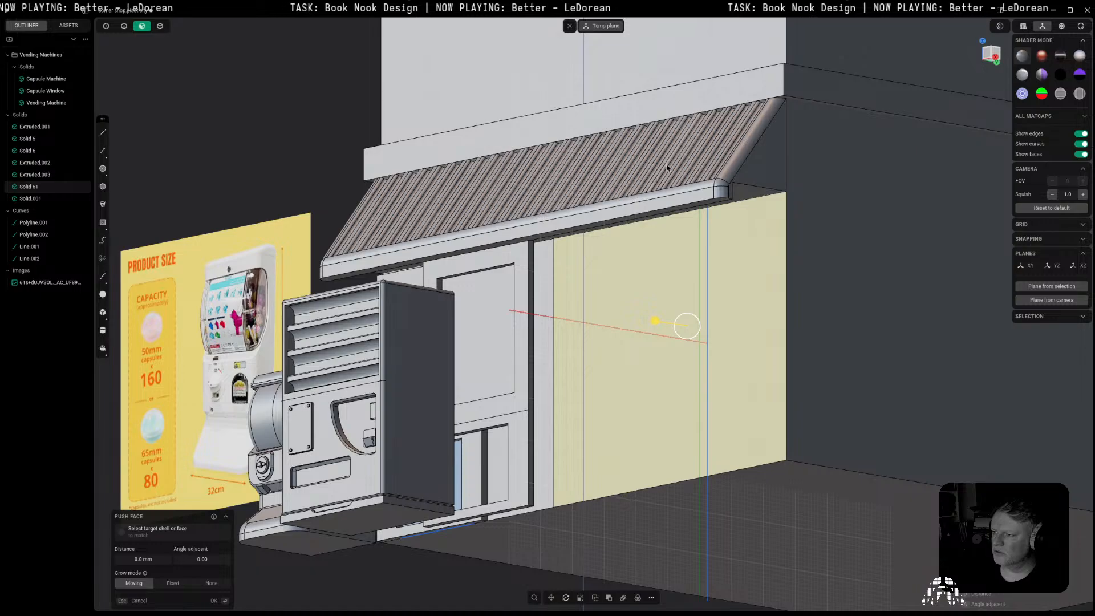
pyautogui.press('Escape')
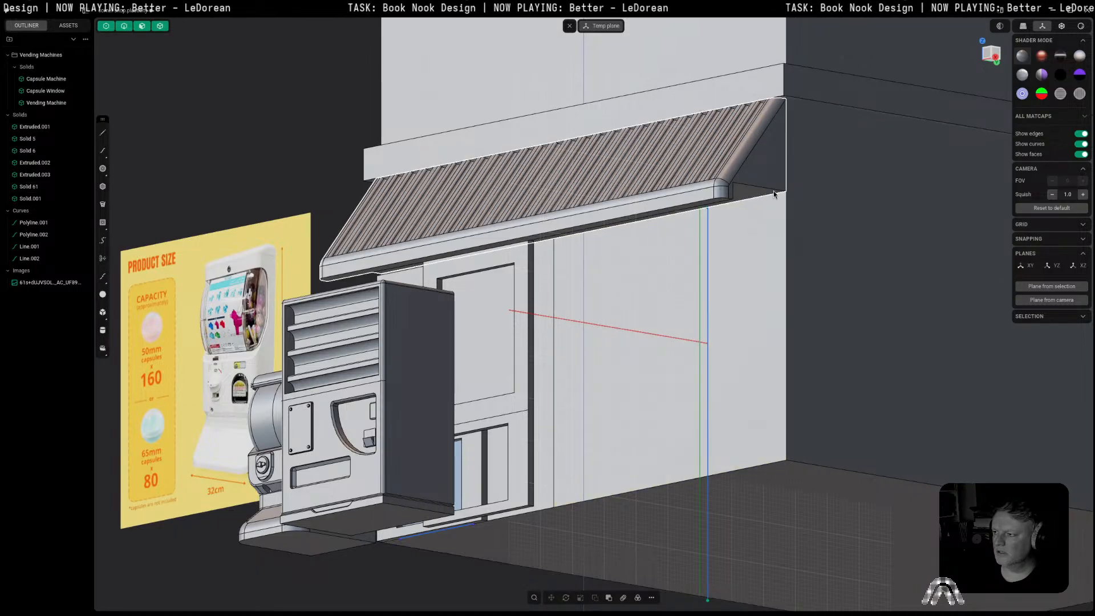
pyautogui.click(775, 194)
pyautogui.press('Escape')
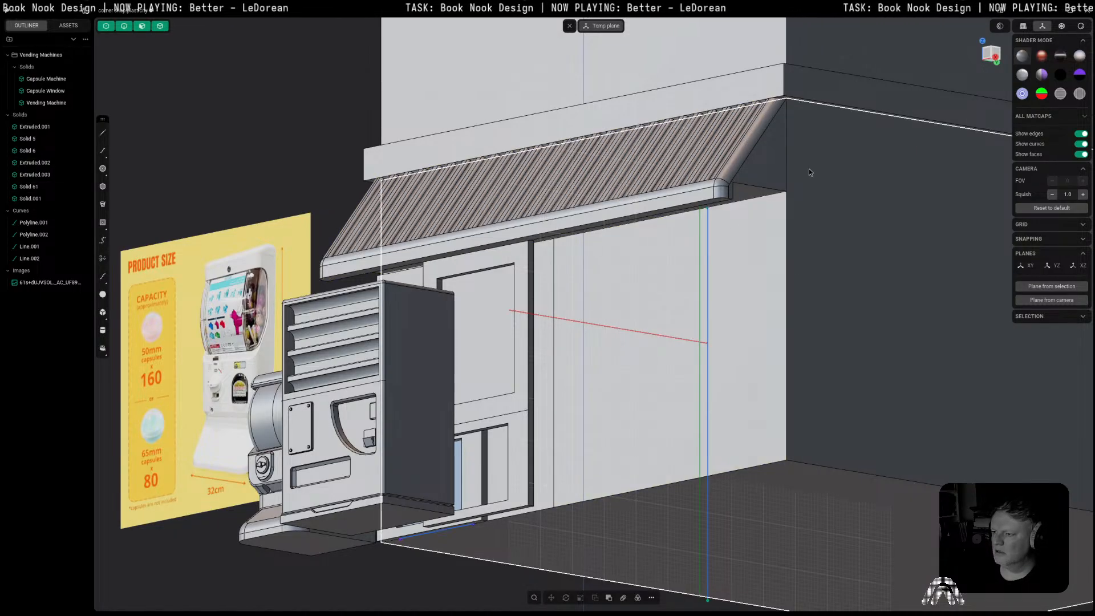
# Step: Split the front wall section beside the door with one horizontal Isoparam line just below the awning, in U direction
pyautogui.click(986, 55)
pyautogui.hotkey('ctrl', 'r')
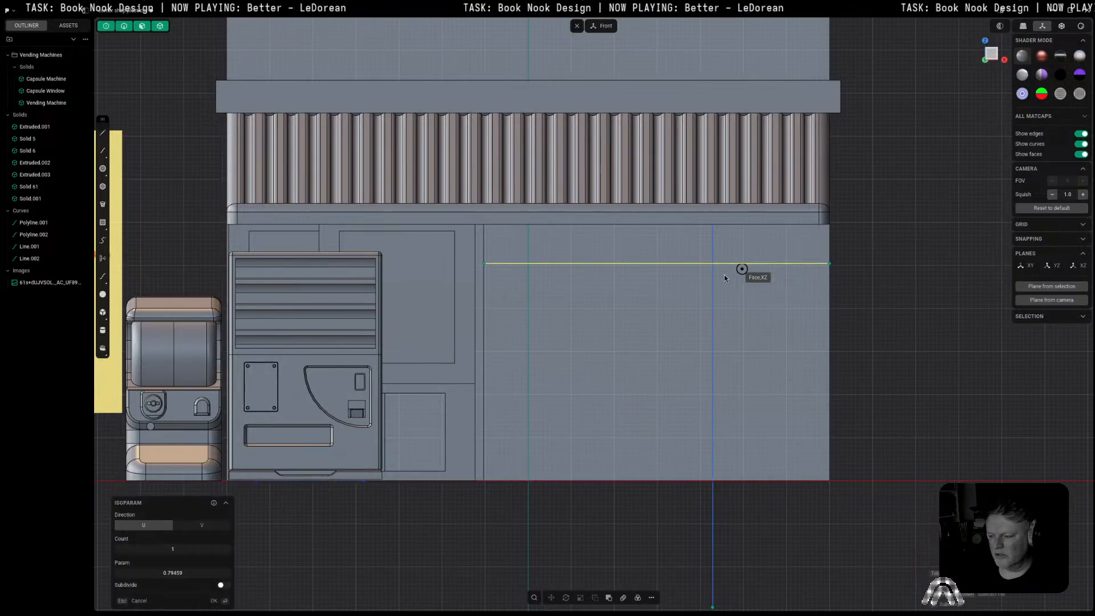
pyautogui.click(633, 231)
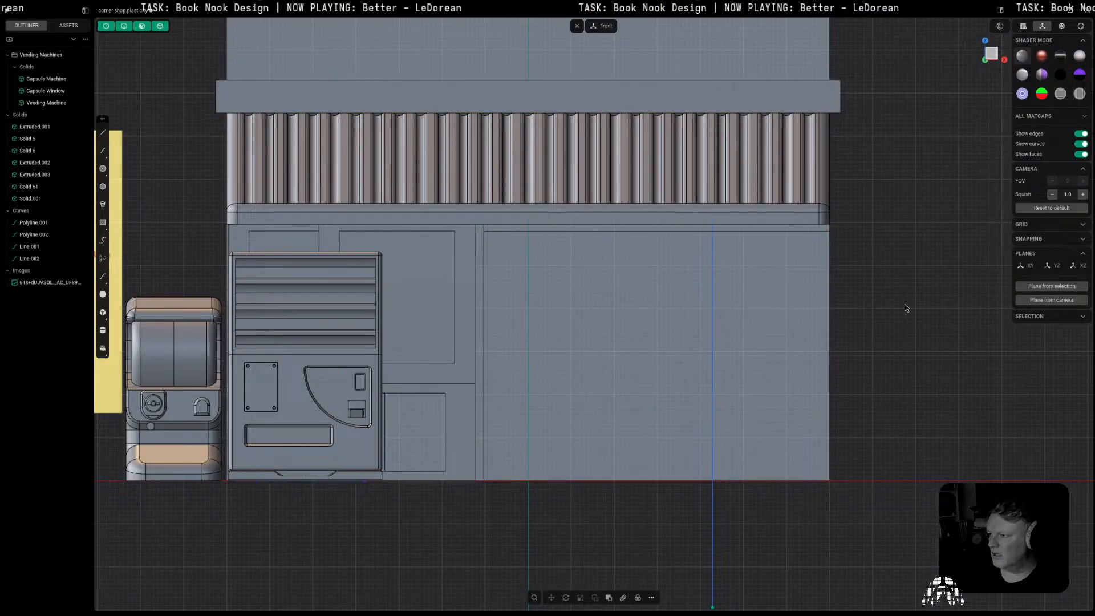
pyautogui.click(648, 300)
pyautogui.press('o')
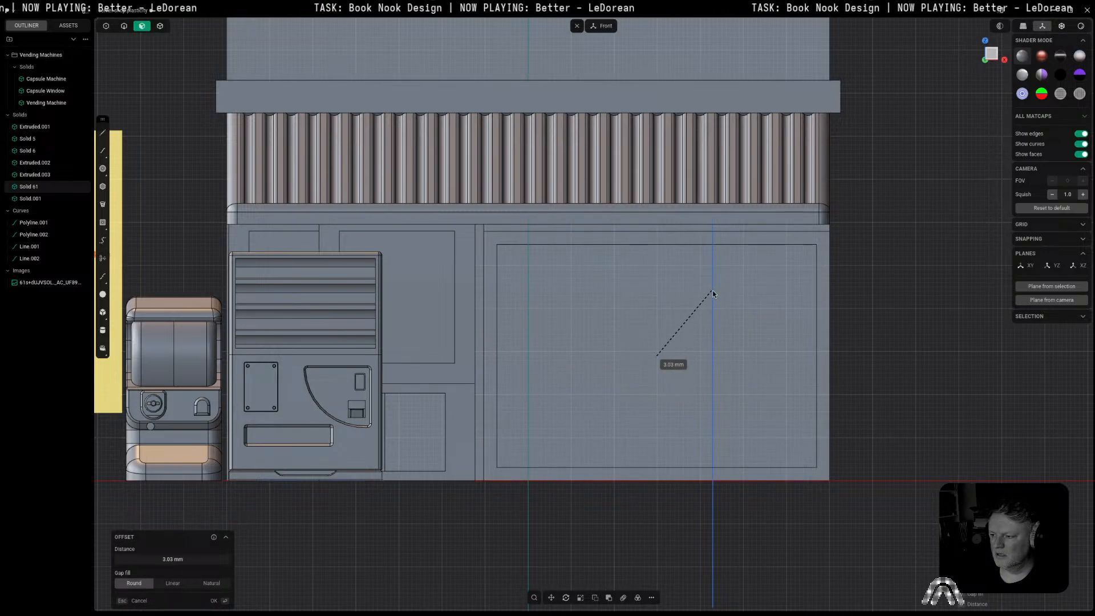
pyautogui.click(713, 293)
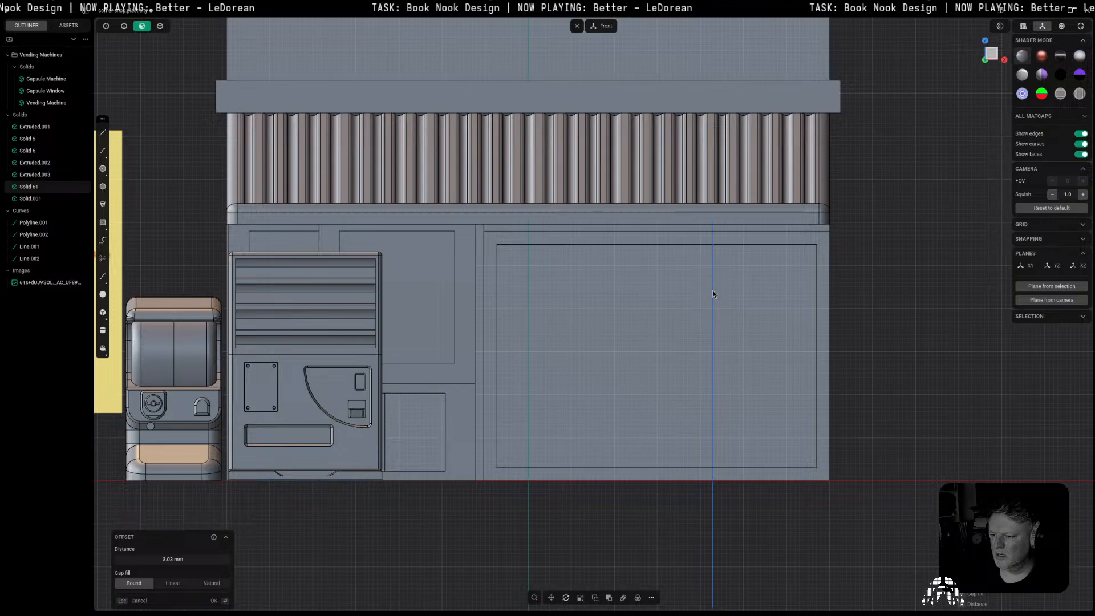
pyautogui.press('Escape')
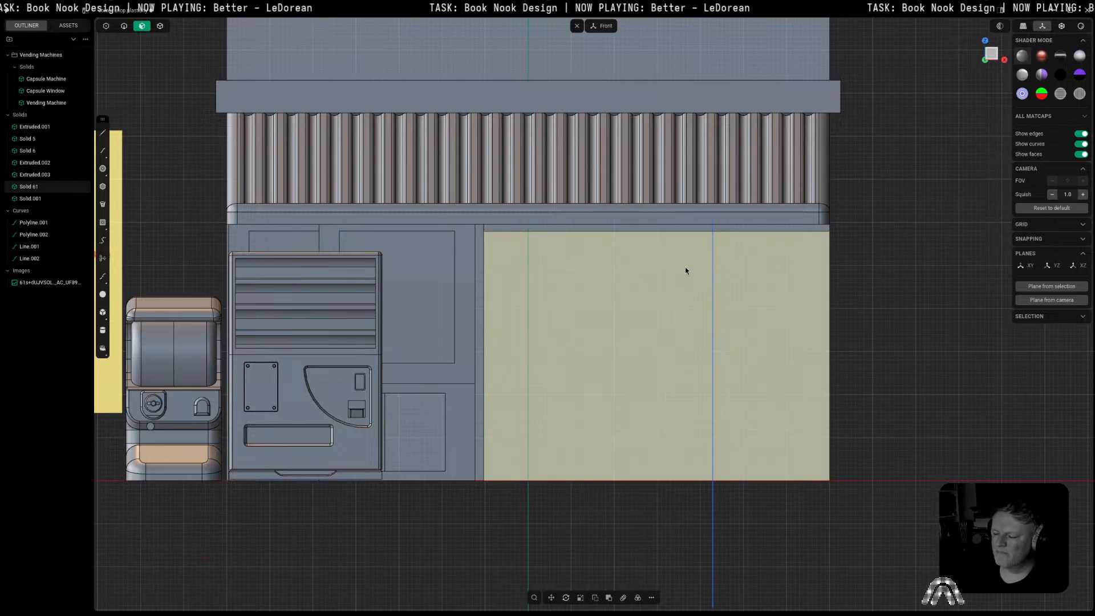
pyautogui.click(672, 231)
pyautogui.press('g')
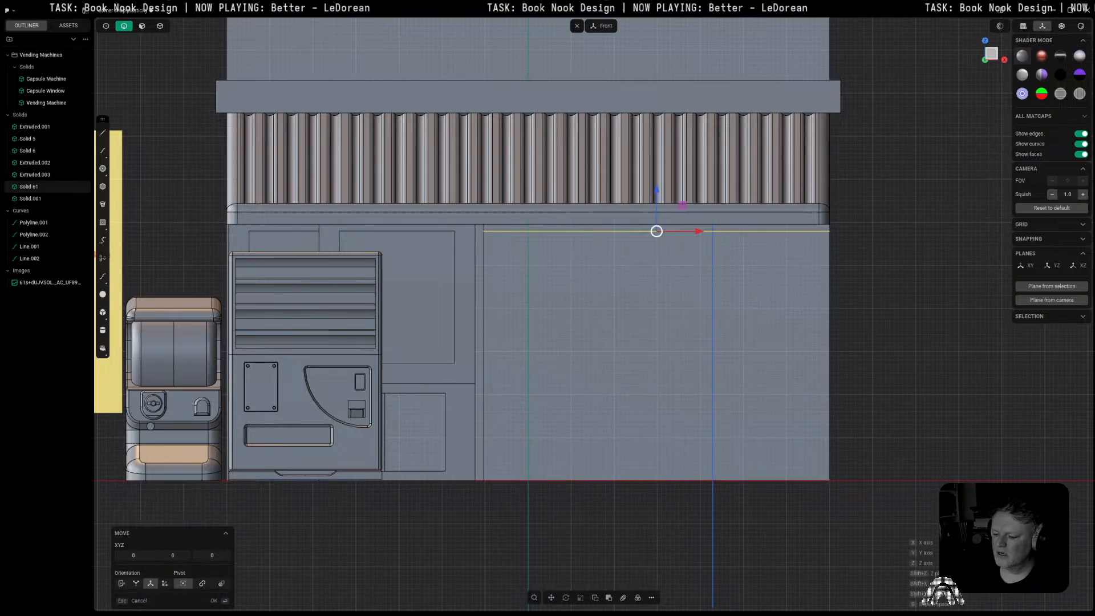
pyautogui.press('Escape')
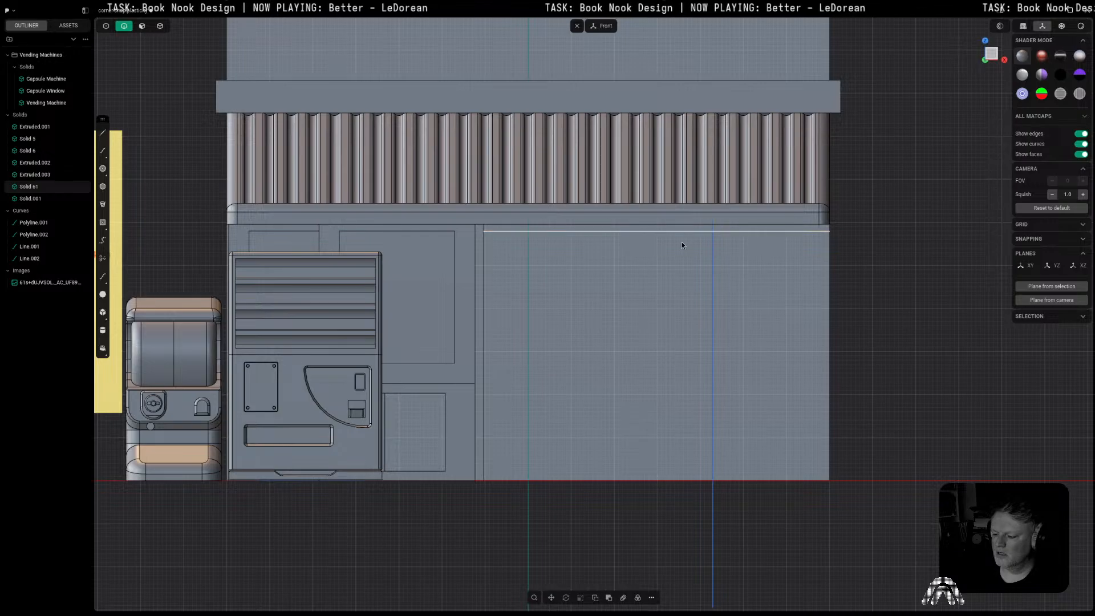
pyautogui.press('Escape')
# Step: Hide the corrugated awning and undo the recent split lines on the front wall
pyautogui.click(783, 184)
pyautogui.press('h')
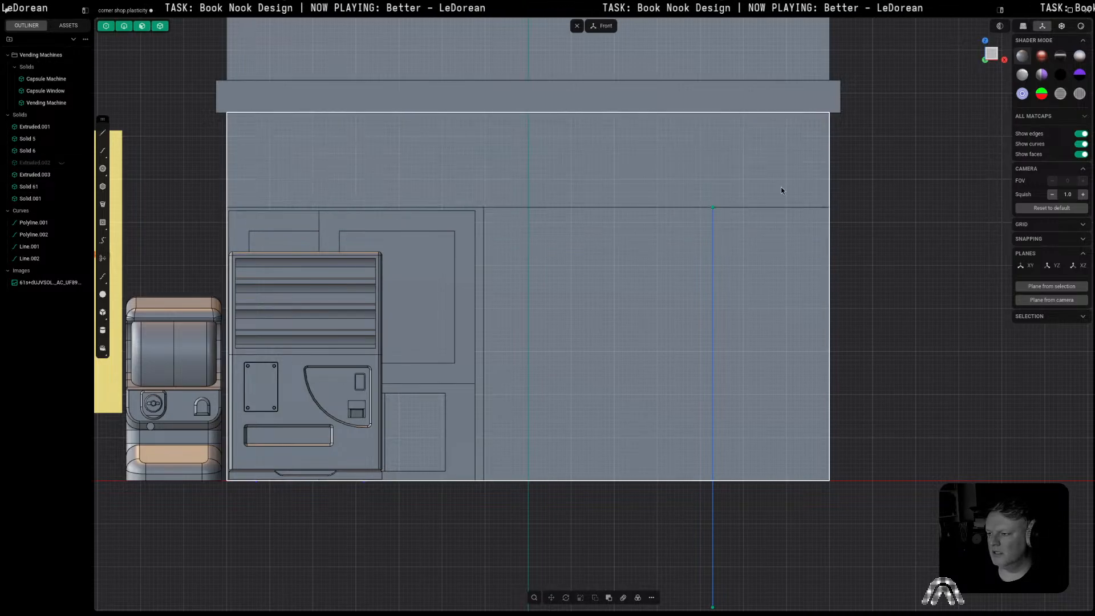
pyautogui.press('2')
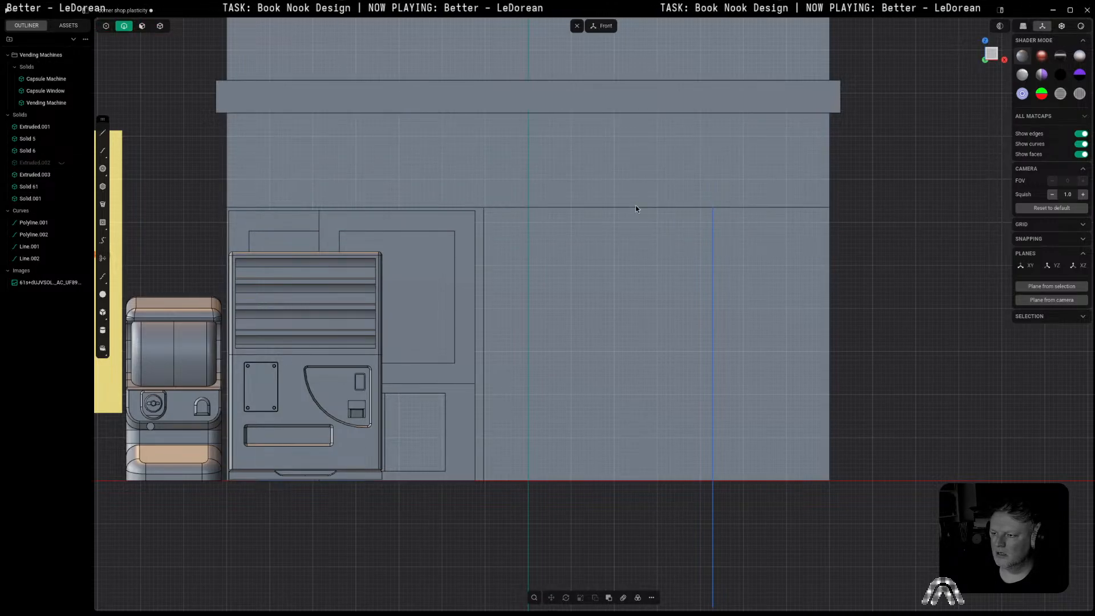
pyautogui.hotkey('ctrl', 'z')
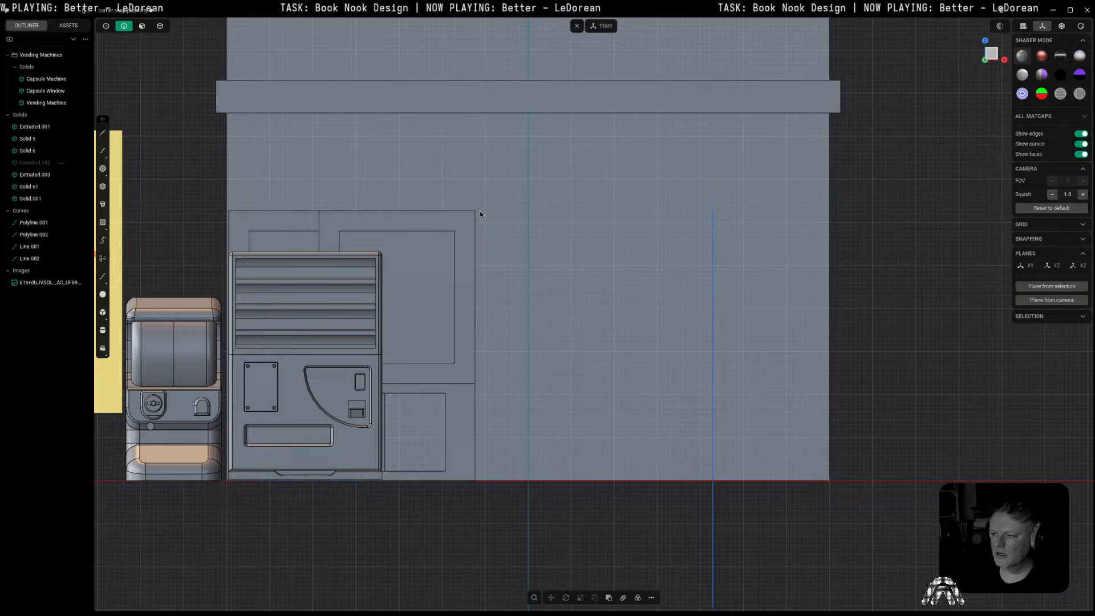
# Step: Split the front wall with a horizontal Isoparam line above the door panels and a vertical one beside the door, below that line
pyautogui.hotkey('ctrl', 'r')
pyautogui.click(509, 174)
pyautogui.hotkey('ctrl', 'r')
pyautogui.press('Tab')
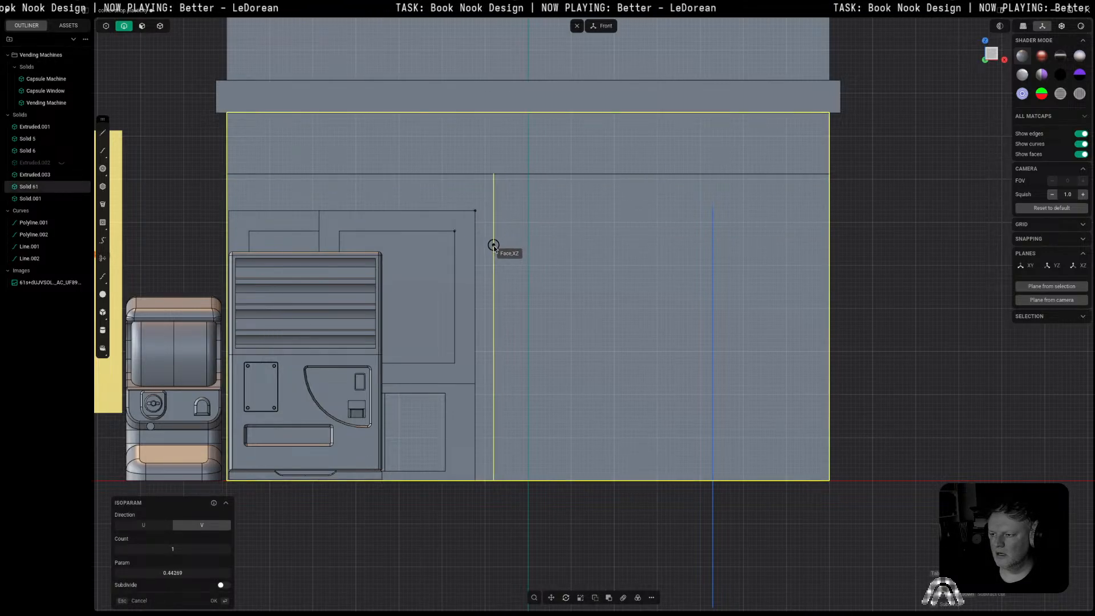
pyautogui.click(491, 245)
pyautogui.click(893, 299)
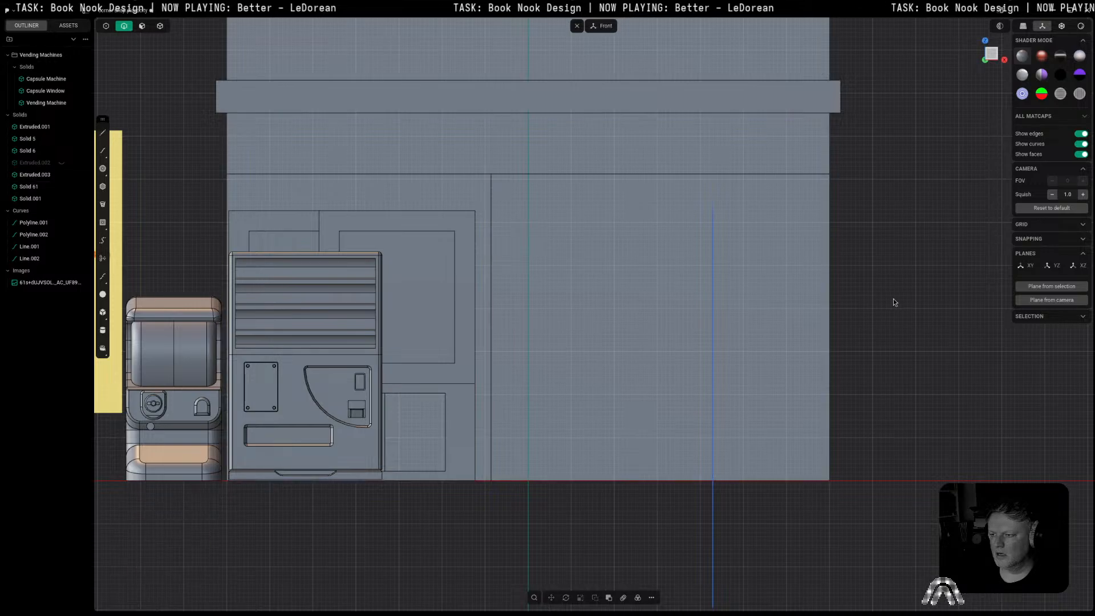
pyautogui.press('e')
pyautogui.click(754, 288)
pyautogui.press('Escape')
pyautogui.press('o')
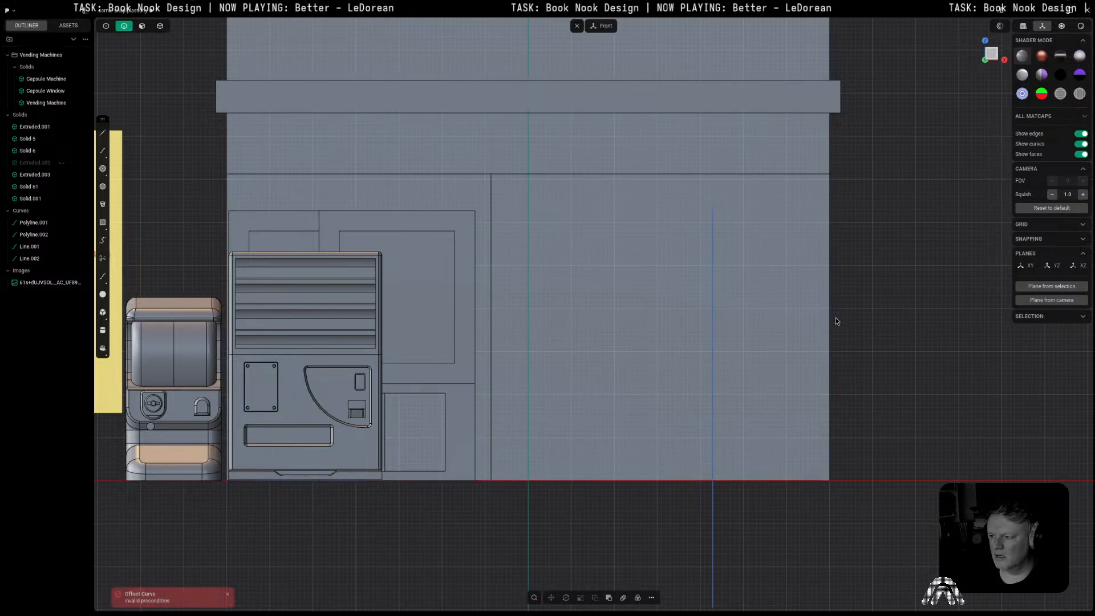
pyautogui.press('3')
pyautogui.click(577, 263)
pyautogui.press('o')
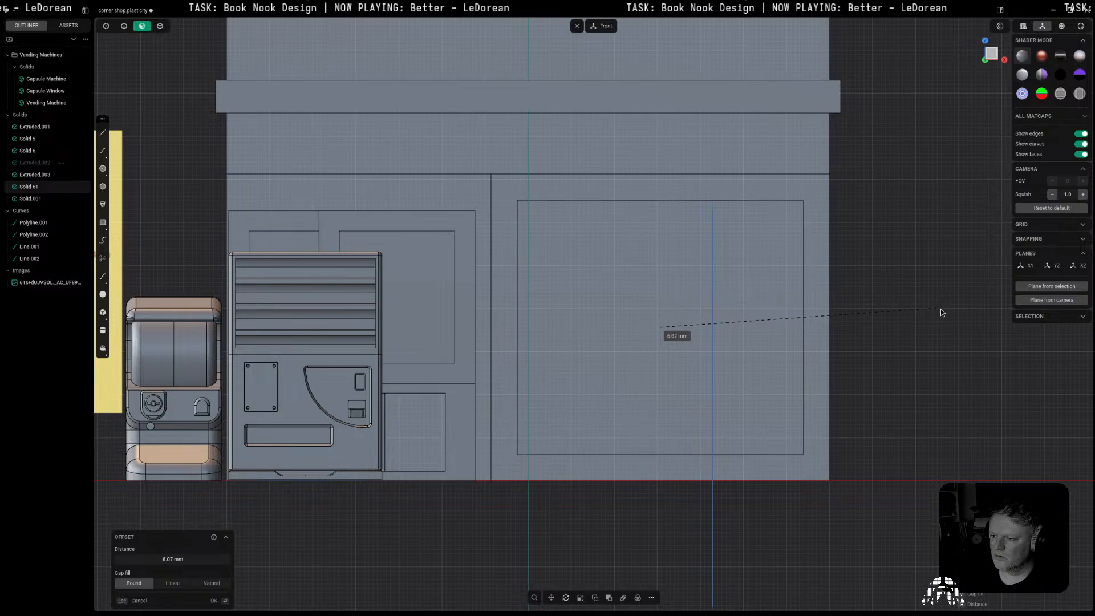
pyautogui.press('Escape')
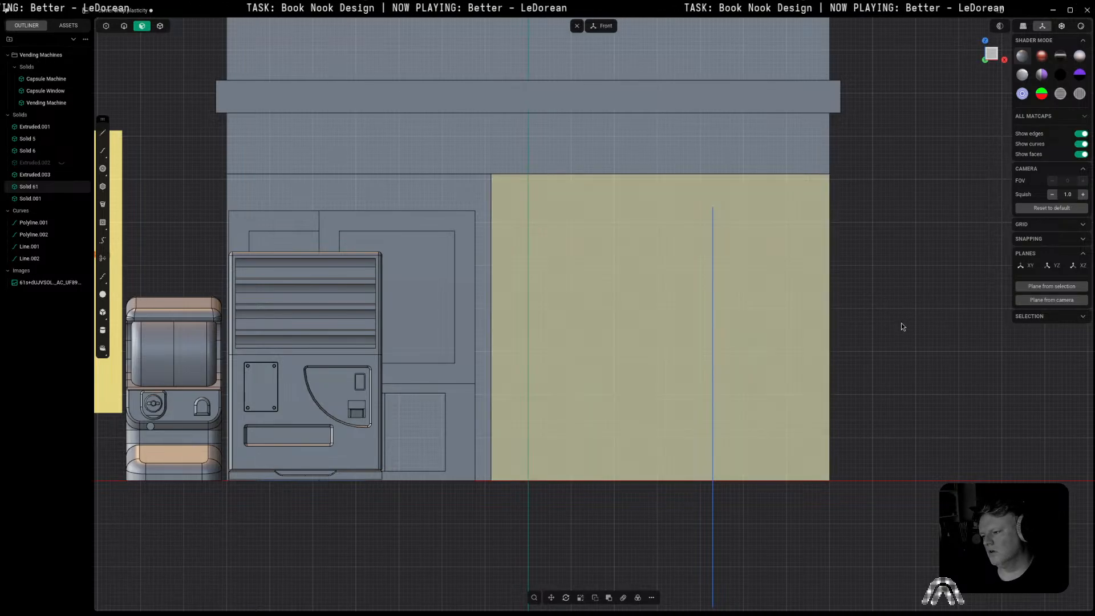
pyautogui.click(901, 325)
# Step: Frame the large wall section with a horizontal Isoparam line near the ground and a vertical one near the outer corner
pyautogui.hotkey('ctrl', 'r')
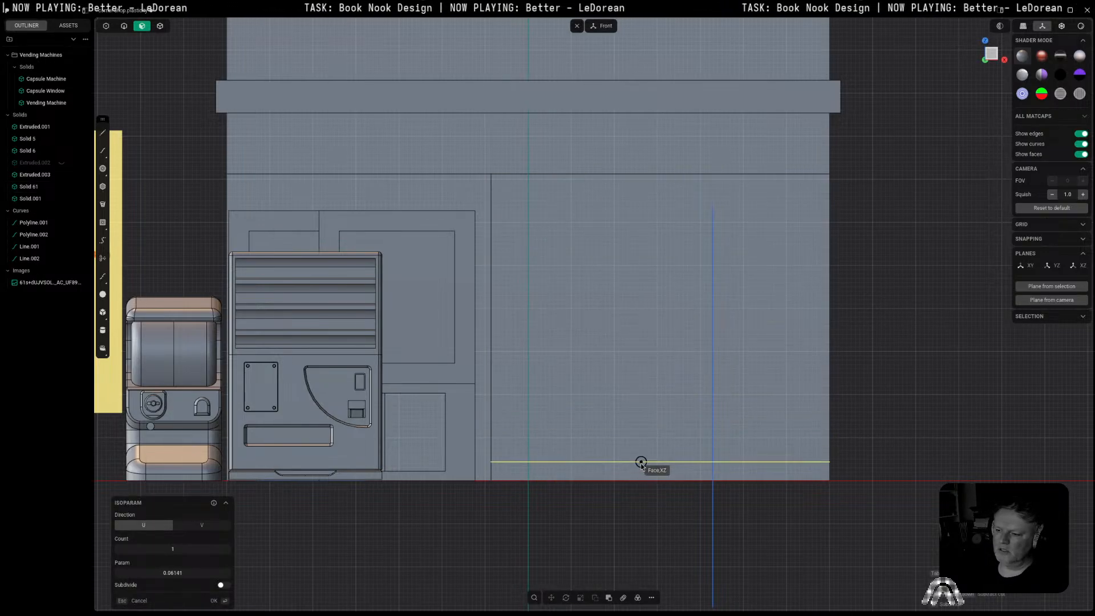
pyautogui.click(639, 463)
pyautogui.click(898, 379)
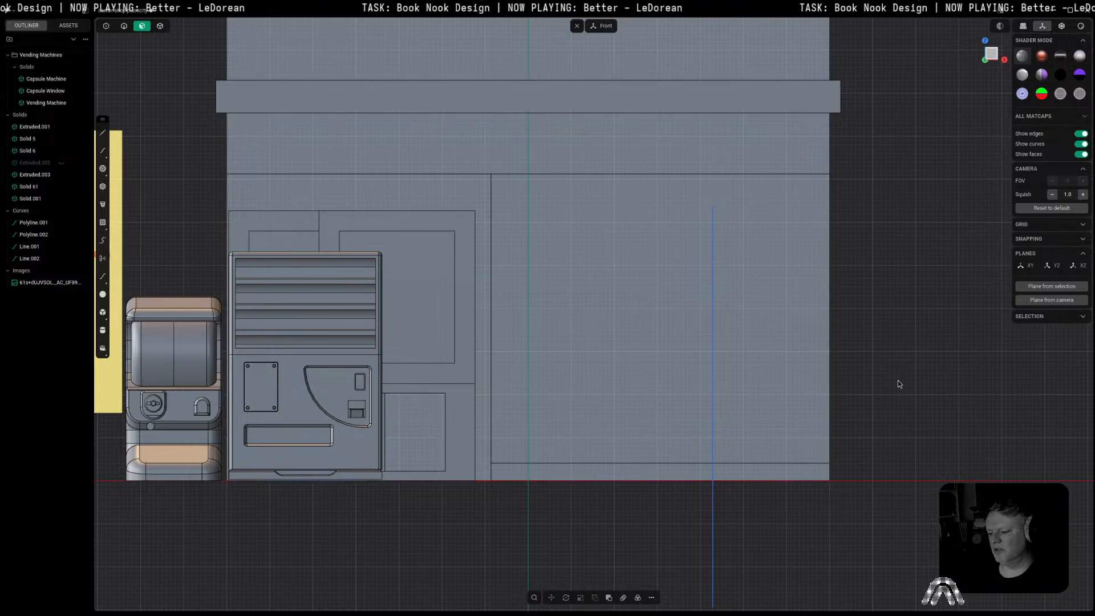
pyautogui.hotkey('ctrl', 'r')
pyautogui.press('v')
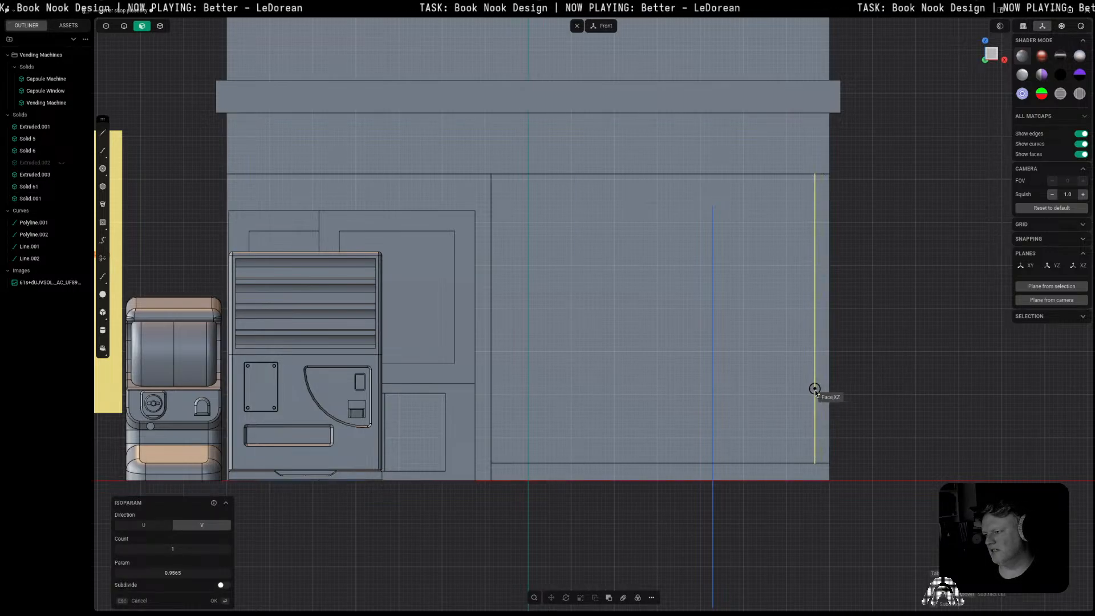
pyautogui.click(820, 388)
# Step: Push the framed front wall face about 73.5 mm inward to hollow out the shop interior
pyautogui.moveTo(956, 400); pyautogui.dragTo(913, 400, button='middle')
pyautogui.click(846, 328)
pyautogui.press('p')
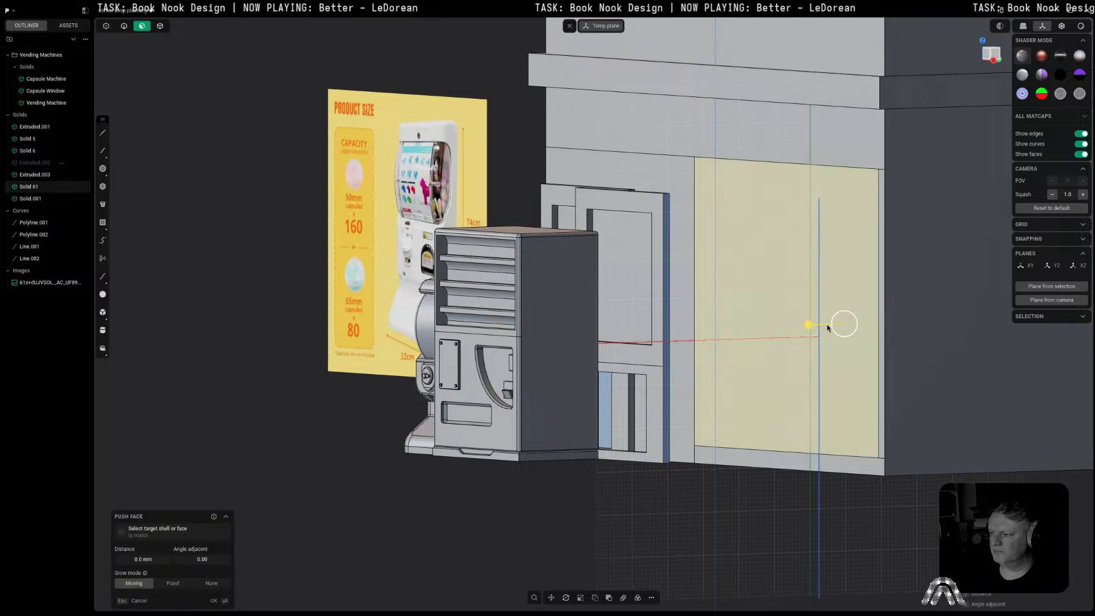
pyautogui.moveTo(810, 325); pyautogui.dragTo(1035, 313)
pyautogui.moveTo(830, 394); pyautogui.dragTo(697, 296, button='middle')
pyautogui.moveTo(733, 291); pyautogui.dragTo(789, 292)
pyautogui.moveTo(790, 292); pyautogui.dragTo(583, 358, button='middle')
pyautogui.click(991, 54)
pyautogui.scroll(-4, 902, 186)
pyautogui.scroll(-4, 902, 185)
pyautogui.keyDown('shift'); pyautogui.moveTo(902, 185); pyautogui.dragTo(859, 286, button='middle'); pyautogui.keyUp('shift')
pyautogui.moveTo(799, 302); pyautogui.dragTo(832, 311, button='middle')
pyautogui.click(997, 54)
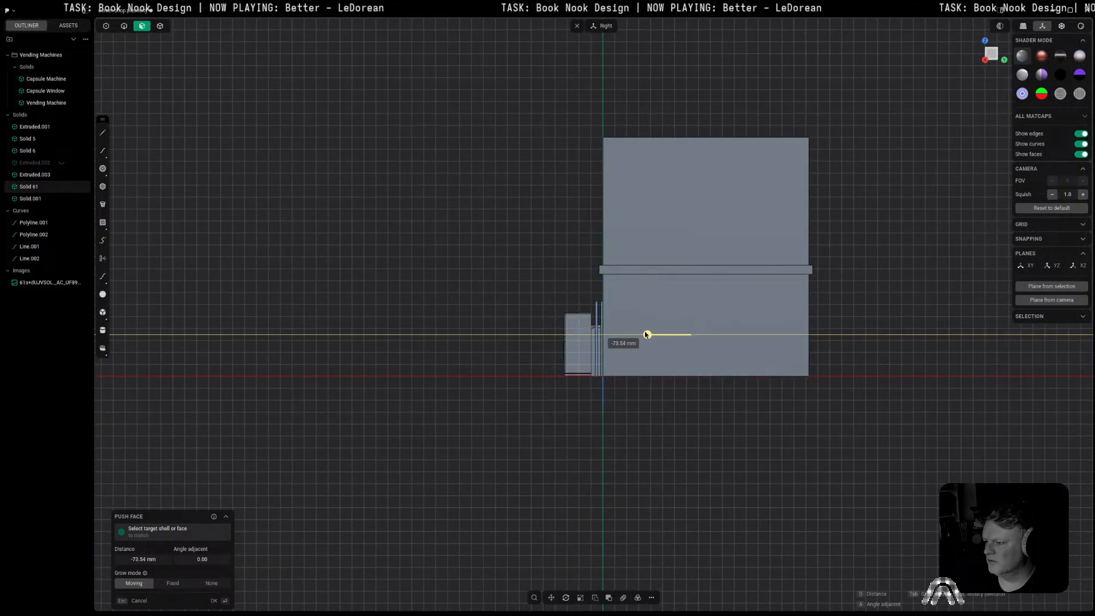
pyautogui.rightClick(917, 186)
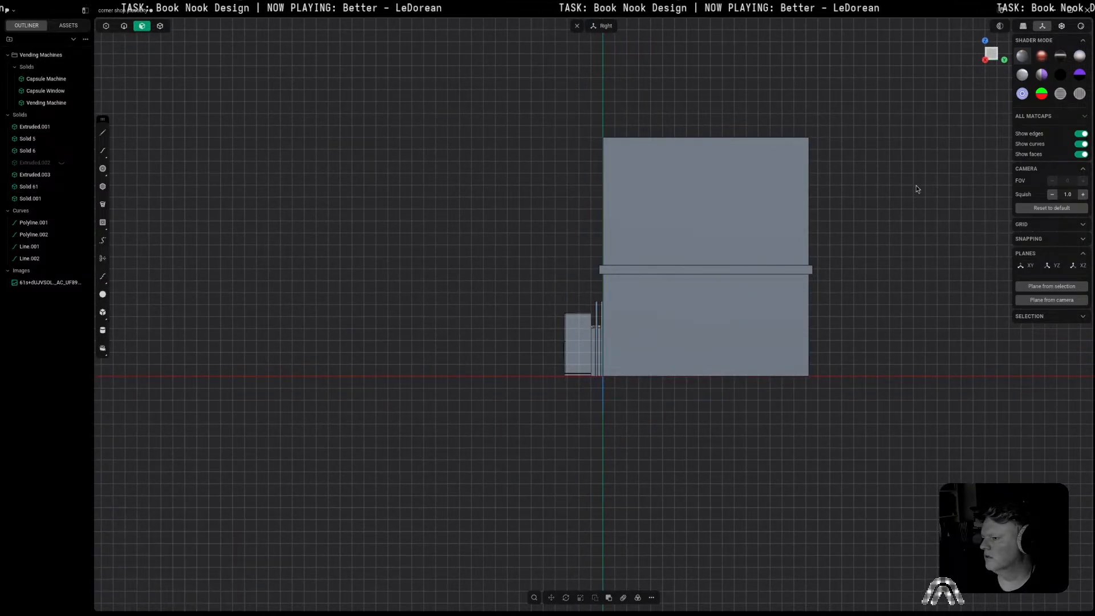
# Step: Draw a vertical line through the full height of the building in the right side view, about two-thirds of its depth back
pyautogui.press('l')
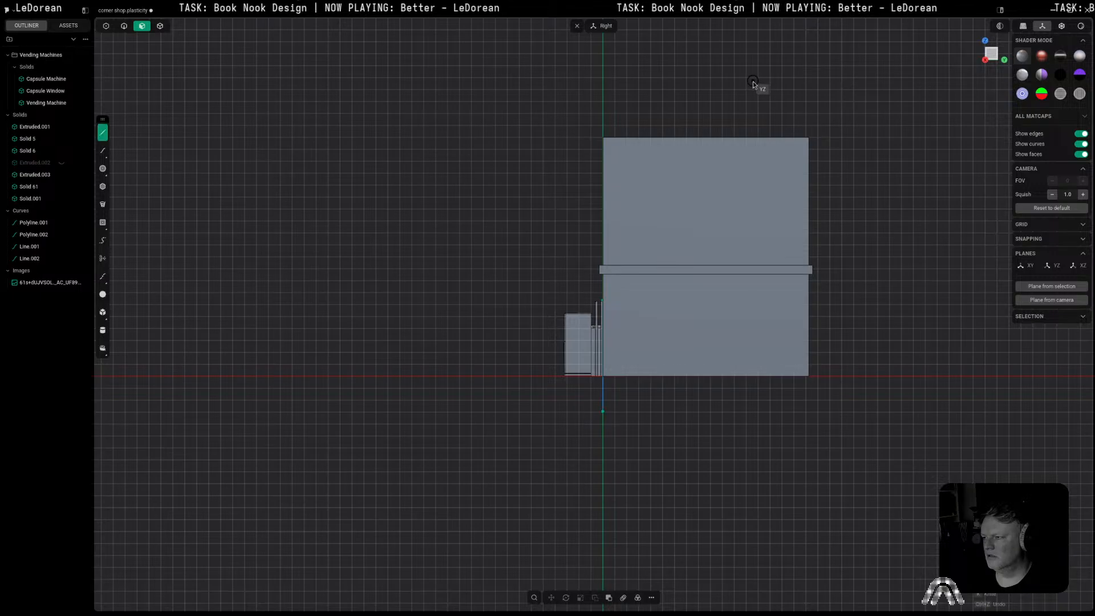
pyautogui.click(737, 79)
pyautogui.click(737, 463)
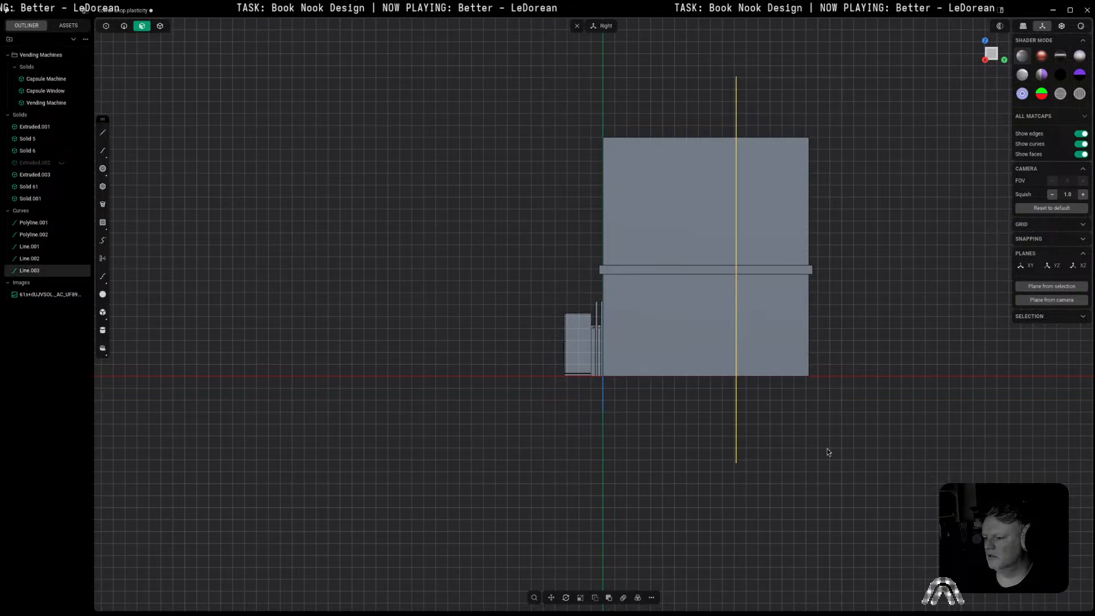
pyautogui.press('l')
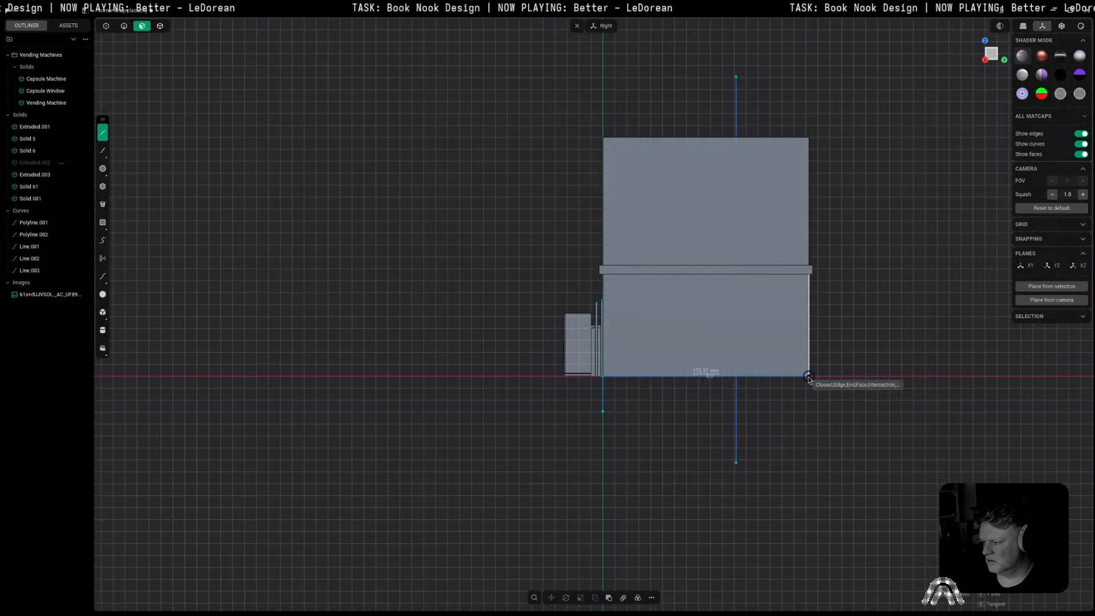
pyautogui.press('Escape')
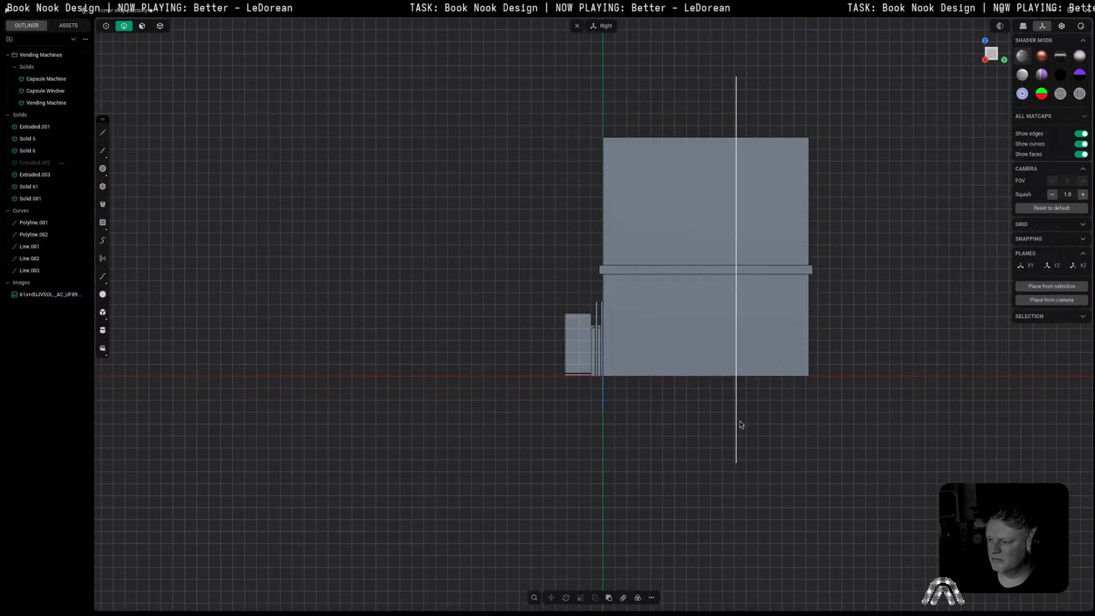
pyautogui.click(740, 424)
pyautogui.press('Delete')
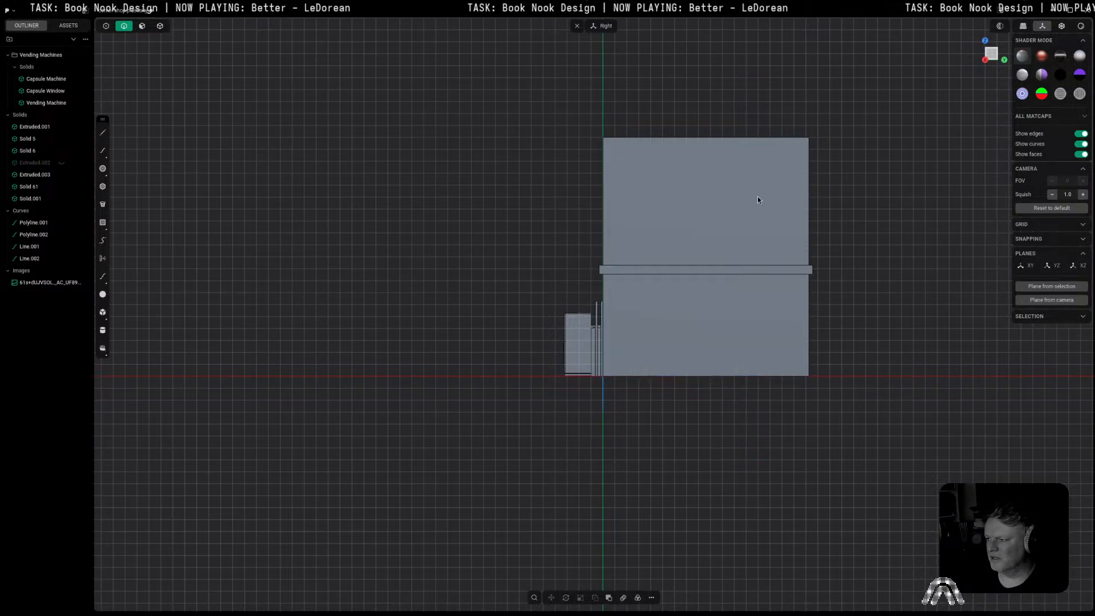
pyautogui.hotkey('ctrl', 'z')
# Step: Cut the building's lower storey, upper storey and the ledge between them with the vertical line
pyautogui.press('c')
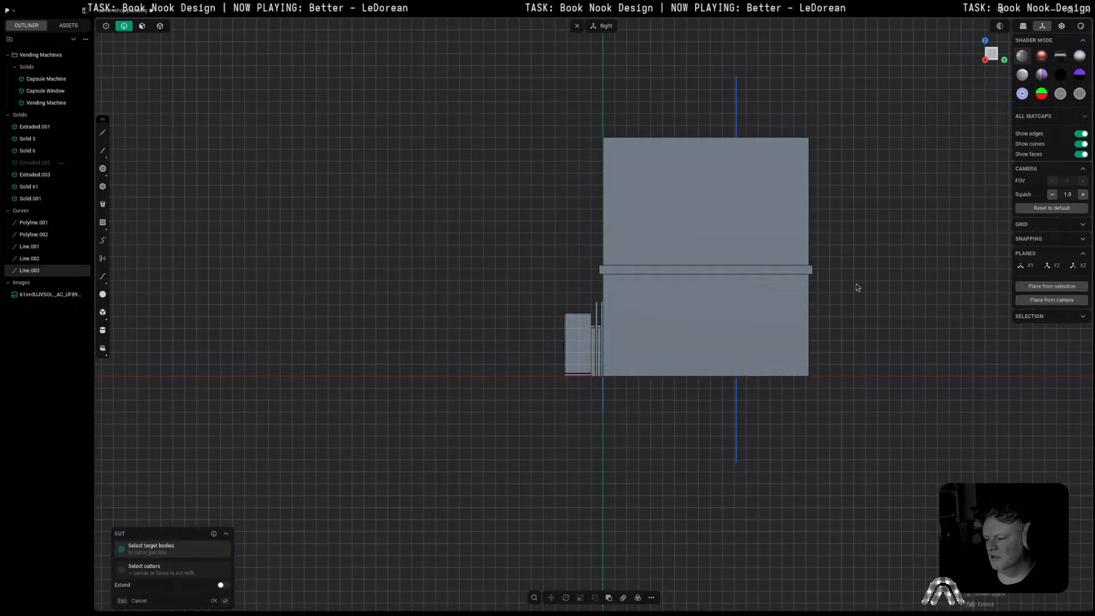
pyautogui.press('Return')
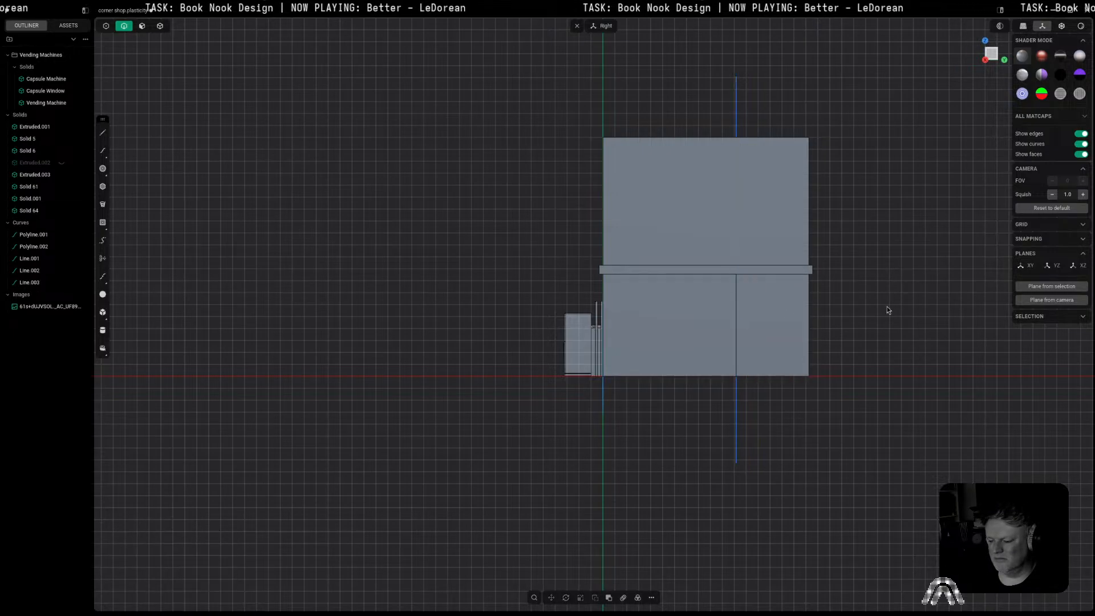
pyautogui.click(737, 408)
pyautogui.press('c')
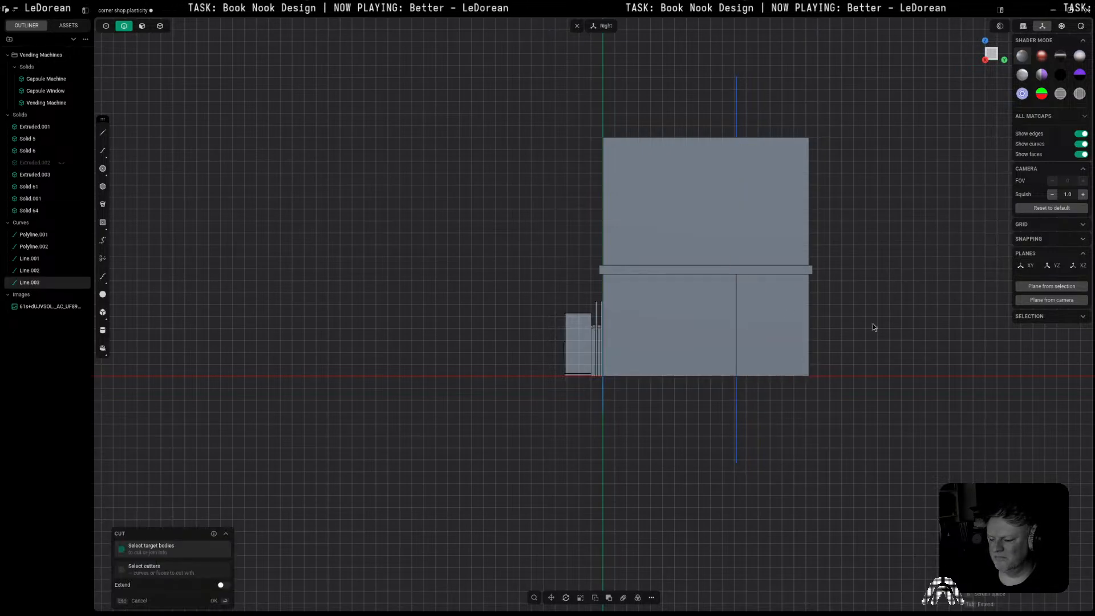
pyautogui.click(761, 193)
pyautogui.press('Return')
pyautogui.click(898, 213)
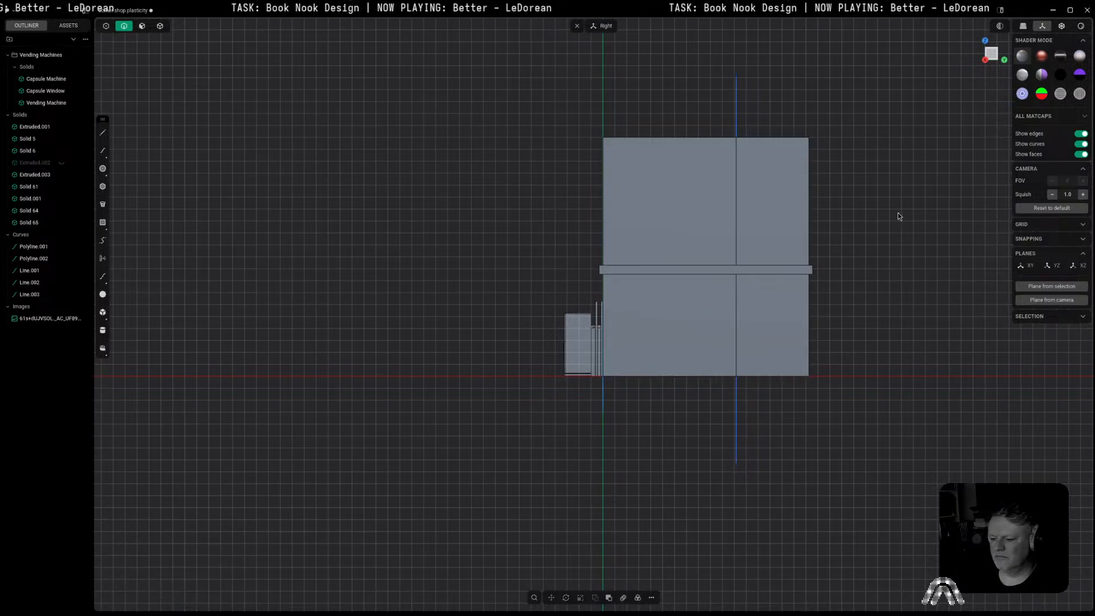
pyautogui.click(735, 421)
pyautogui.press('c')
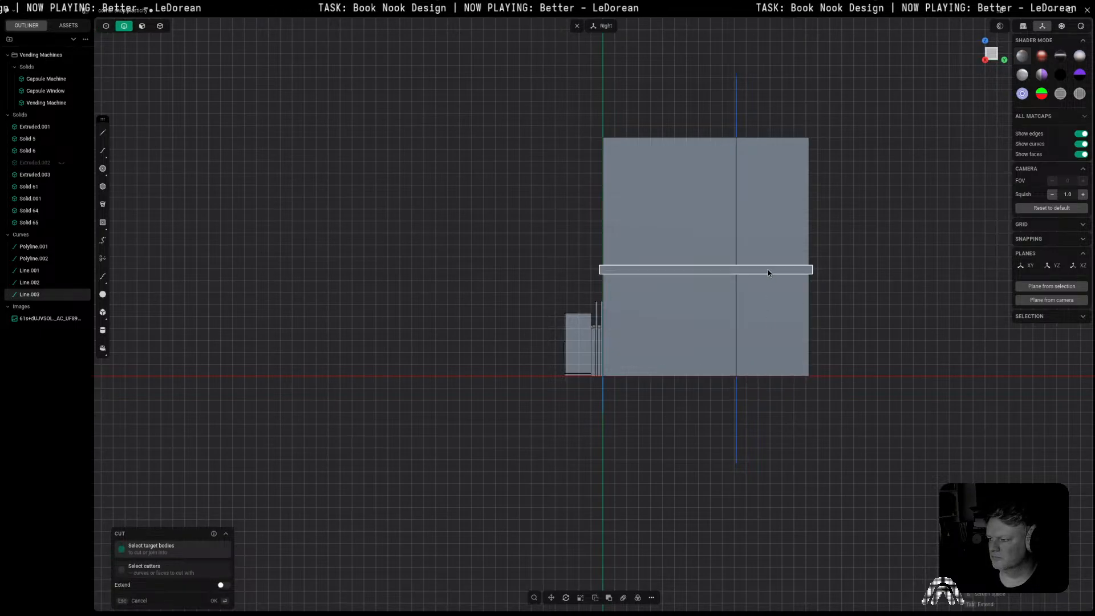
pyautogui.press('Return')
# Step: Delete the rear pieces of the building behind the cut line
pyautogui.click(764, 173)
pyautogui.press('Delete')
pyautogui.click(791, 324)
pyautogui.press('Delete')
# Step: Unhide the corrugated awning and show the shop front in the front view
pyautogui.moveTo(759, 252); pyautogui.dragTo(798, 256, button='middle')
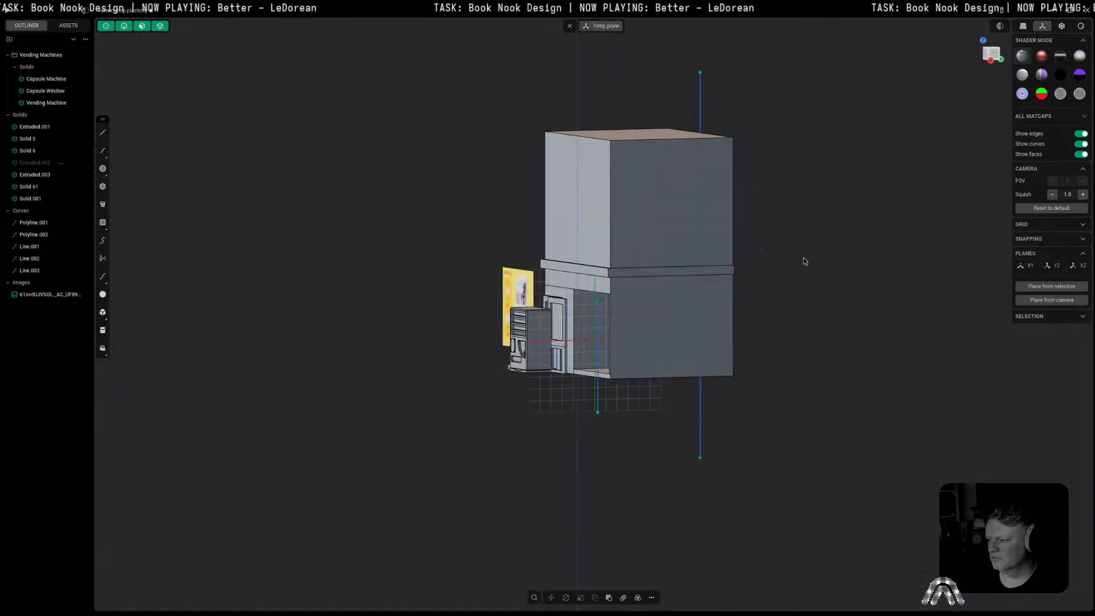
pyautogui.keyDown('shift'); pyautogui.moveTo(664, 281); pyautogui.dragTo(687, 287, button='middle'); pyautogui.keyUp('shift')
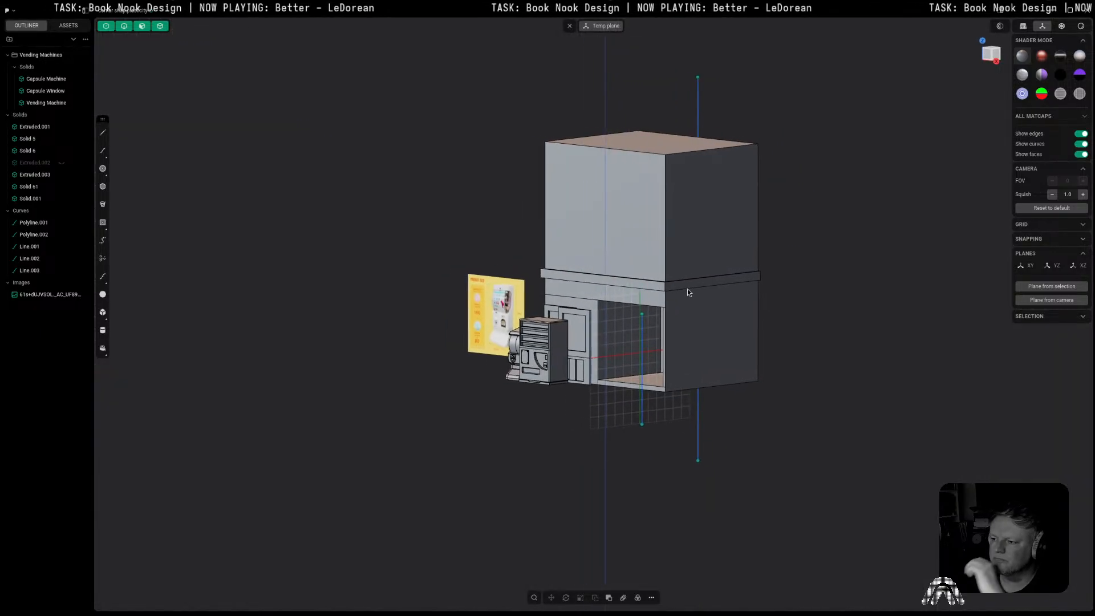
pyautogui.click(63, 163)
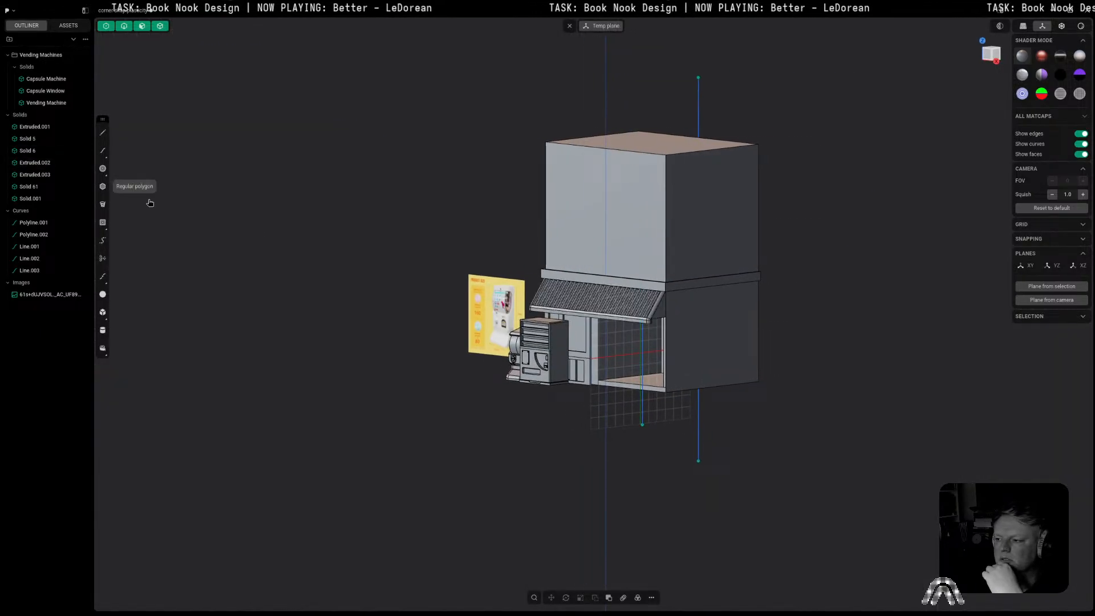
pyautogui.click(987, 58)
pyautogui.scroll(3, 775, 288)
pyautogui.keyDown('shift'); pyautogui.moveTo(774, 288); pyautogui.dragTo(868, 166, button='middle'); pyautogui.keyUp('shift')
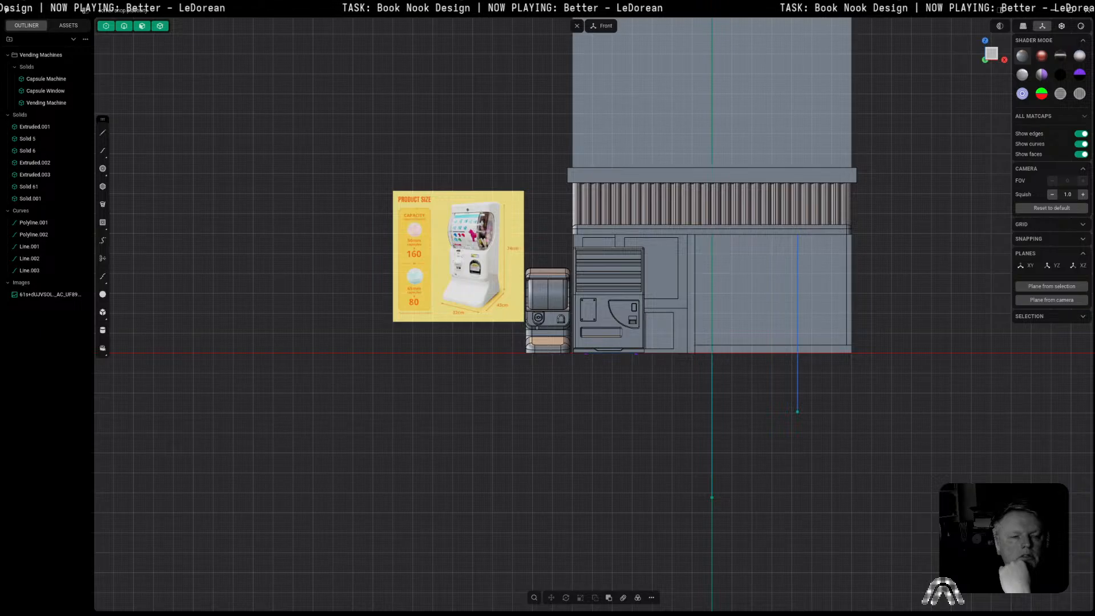
# Step: Hide the building's upper storey and the ledge above the corrugated awning
pyautogui.scroll(2, 863, 295)
pyautogui.scroll(-2, 864, 292)
pyautogui.moveTo(773, 287); pyautogui.dragTo(748, 262, button='middle')
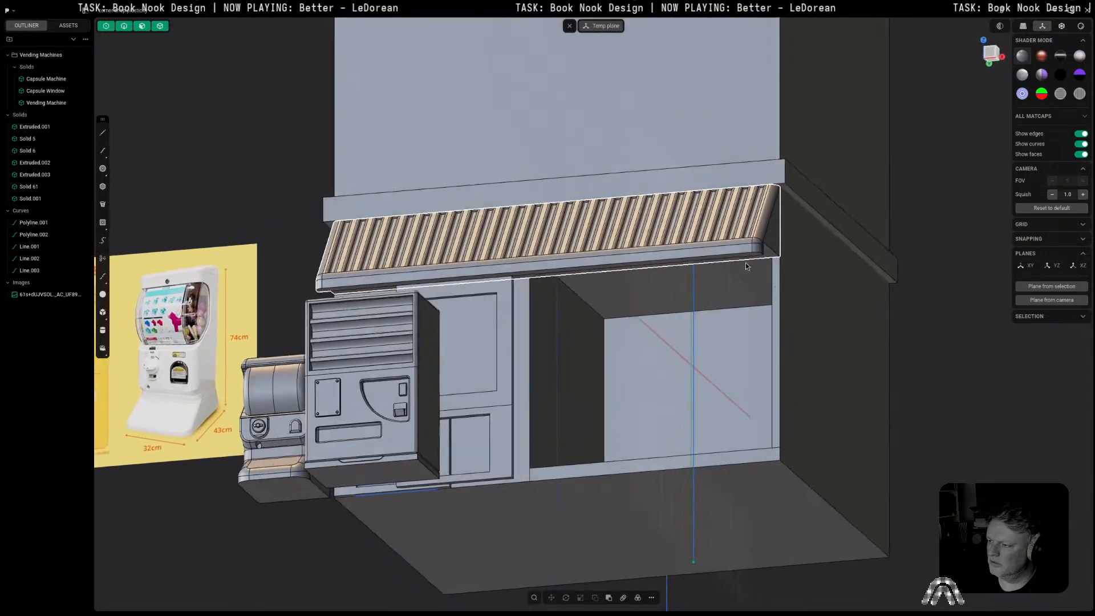
pyautogui.click(863, 251)
pyautogui.press('h')
pyautogui.moveTo(902, 257); pyautogui.dragTo(922, 207, button='middle')
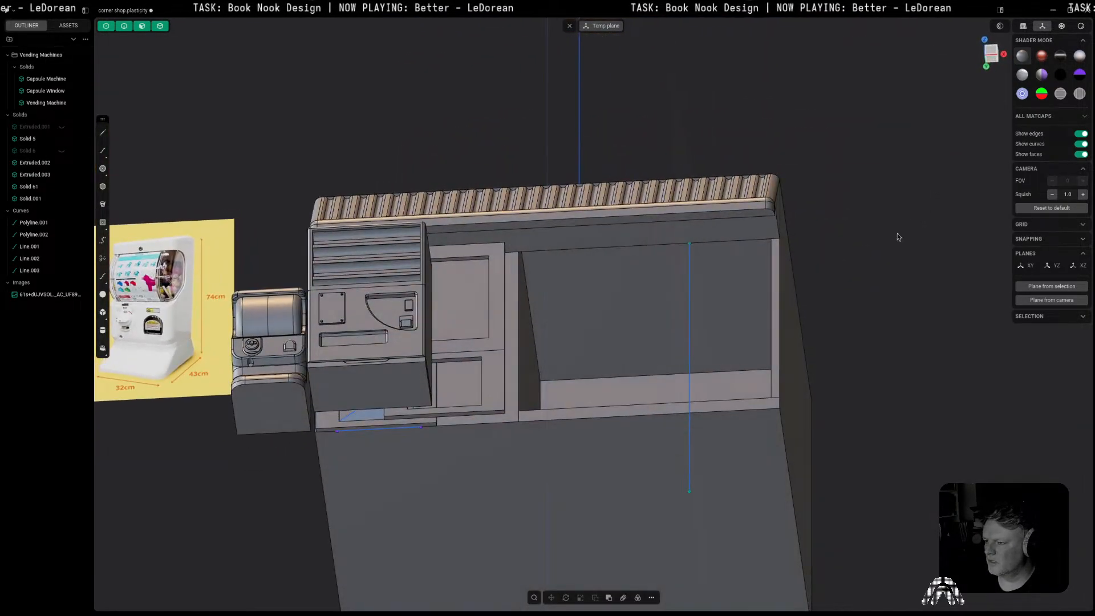
# Step: Push the ceiling face of the shop-front opening up through the roof of the lower storey to open the interior from above
pyautogui.click(663, 323)
pyautogui.press('o')
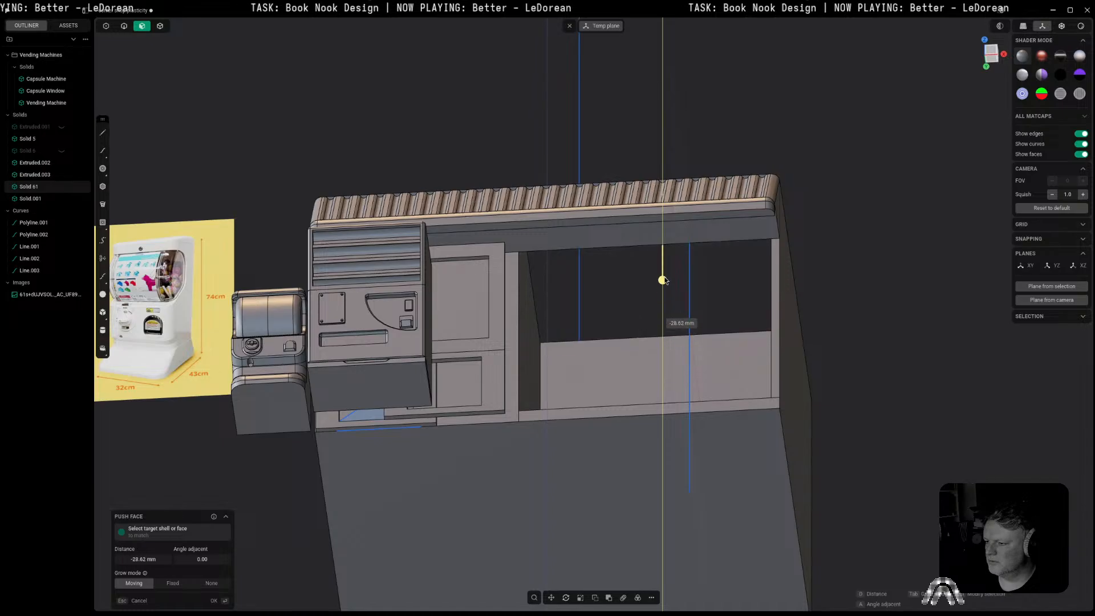
pyautogui.click(820, 214)
pyautogui.moveTo(819, 214); pyautogui.dragTo(799, 559, button='middle')
pyautogui.moveTo(806, 368); pyautogui.dragTo(869, 444, button='middle')
pyautogui.scroll(4, 460, 492)
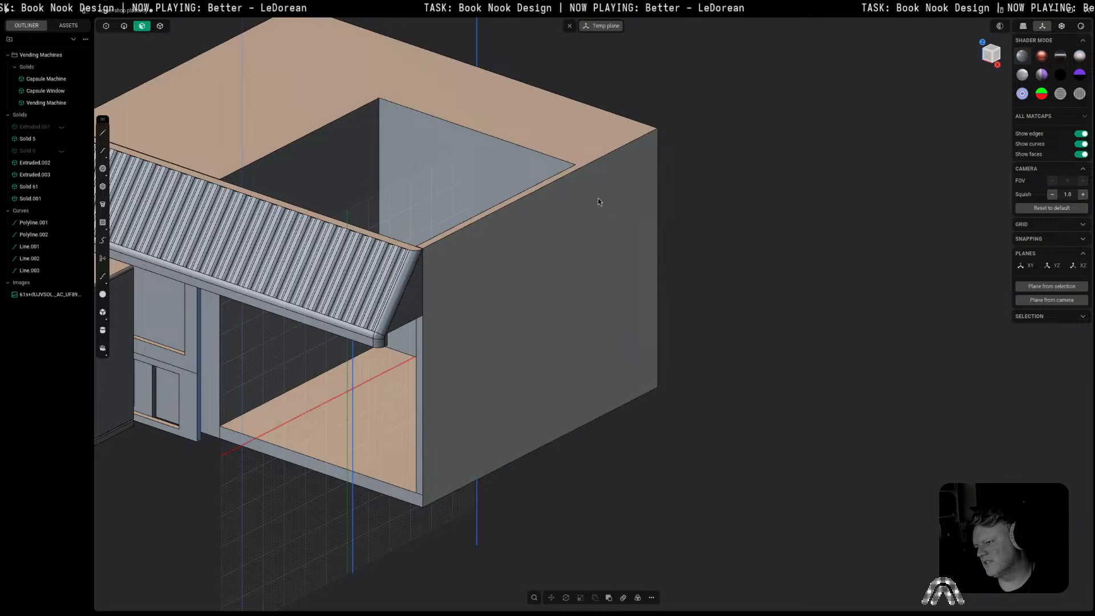
pyautogui.scroll(2, 651, 150)
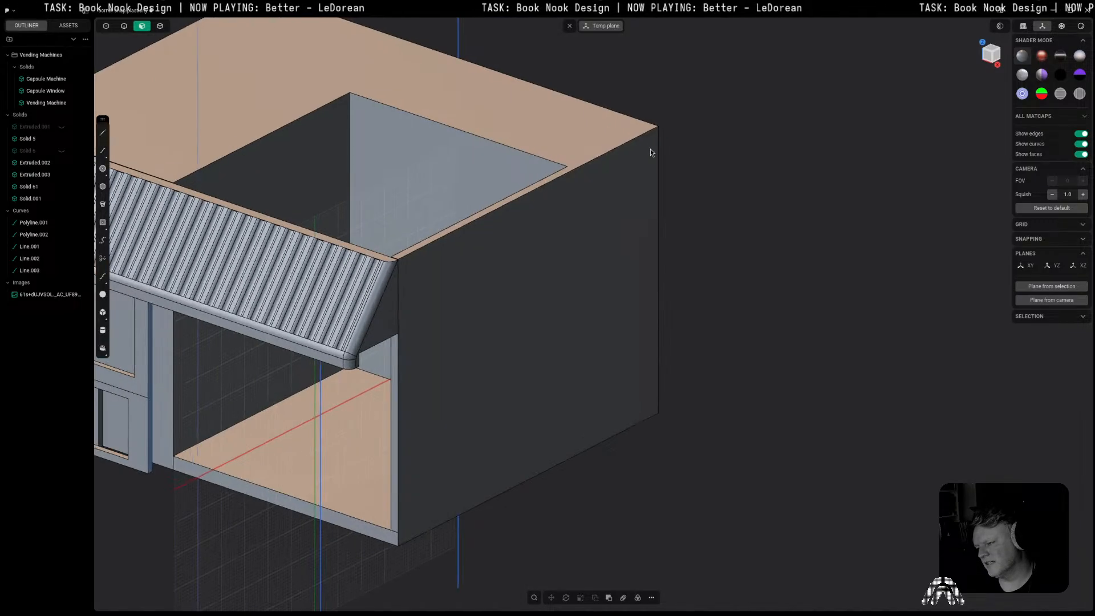
pyautogui.click(986, 55)
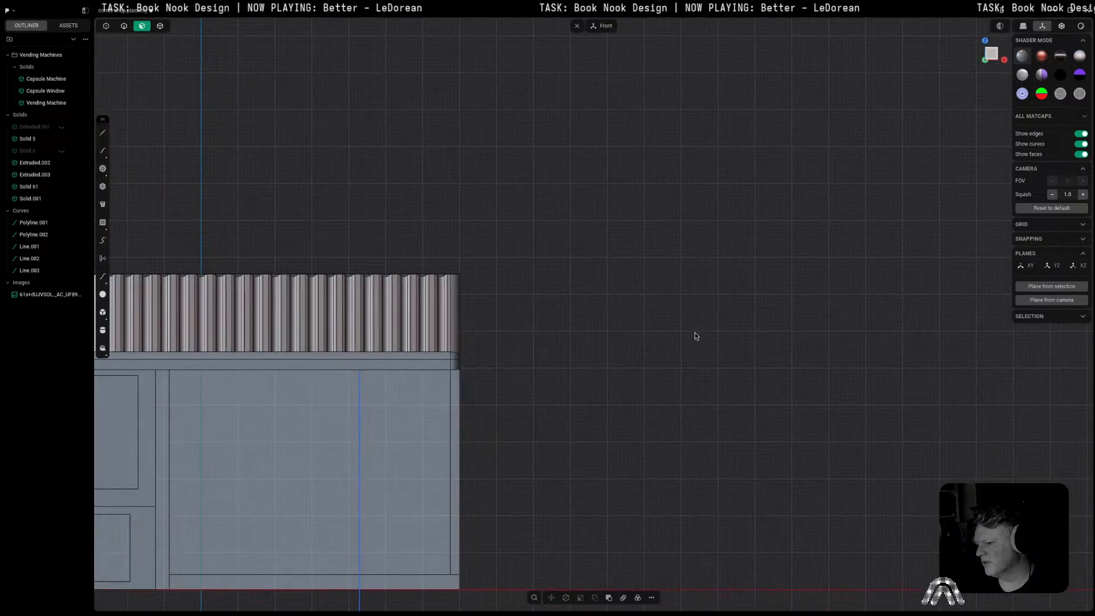
pyautogui.keyDown('shift'); pyautogui.moveTo(694, 333); pyautogui.dragTo(851, 220, button='middle'); pyautogui.keyUp('shift')
pyautogui.scroll(1, 646, 344)
pyautogui.keyDown('shift'); pyautogui.moveTo(648, 344); pyautogui.dragTo(877, 323, button='middle'); pyautogui.keyUp('shift')
pyautogui.scroll(-3, 878, 323)
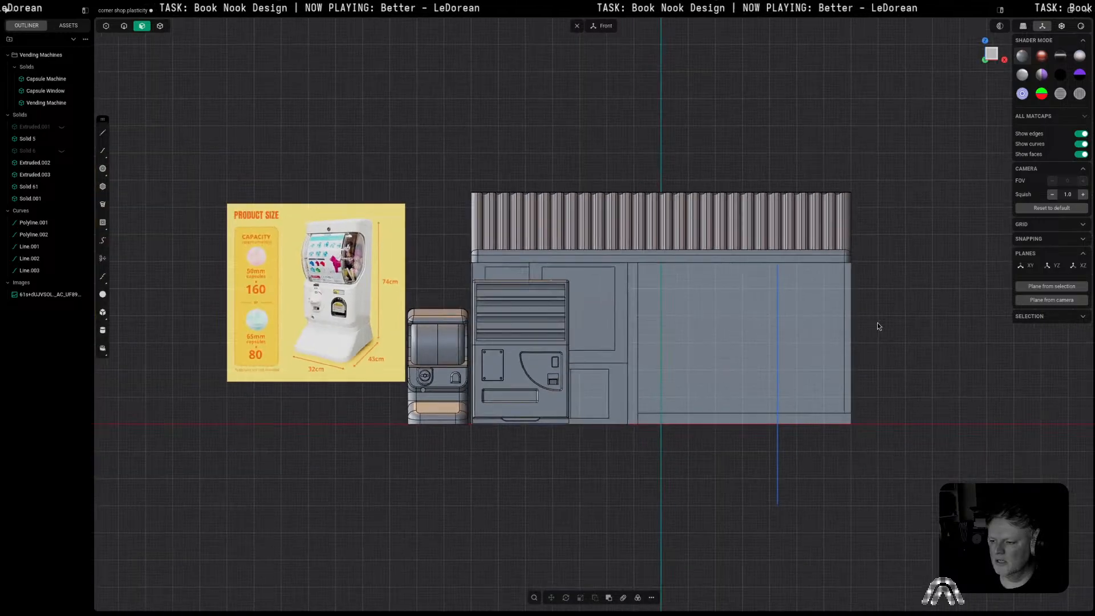
pyautogui.keyDown('shift'); pyautogui.moveTo(778, 340); pyautogui.dragTo(671, 415, button='middle'); pyautogui.keyUp('shift')
pyautogui.scroll(-1, 670, 357)
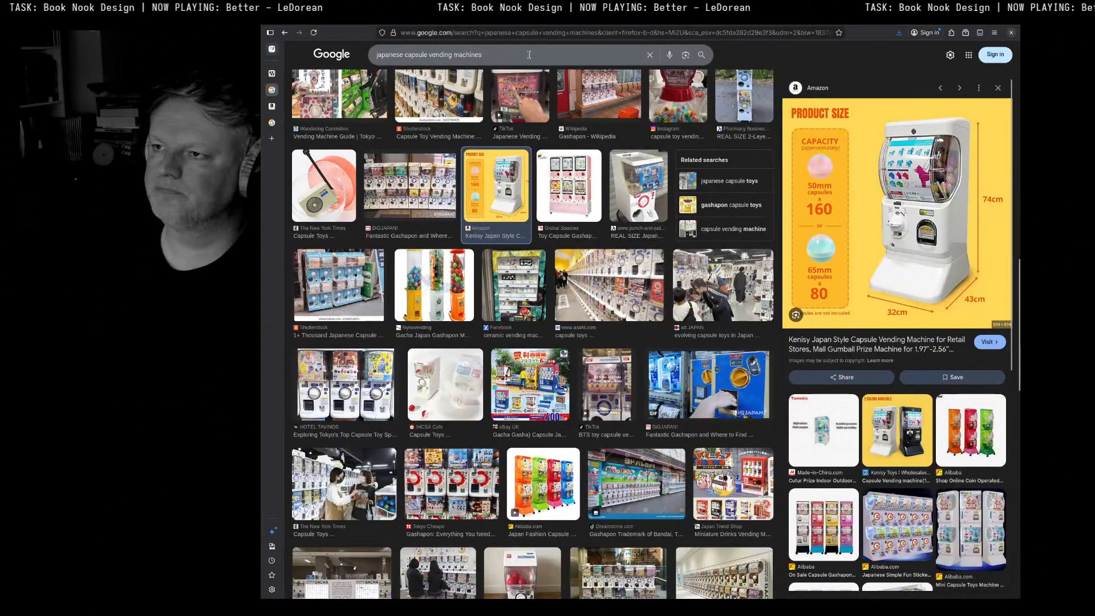
# Step: Switch to the web browser and search Google Images for "japanese corner shop interior"
pyautogui.doubleClick(529, 55)
pyautogui.write('japa')
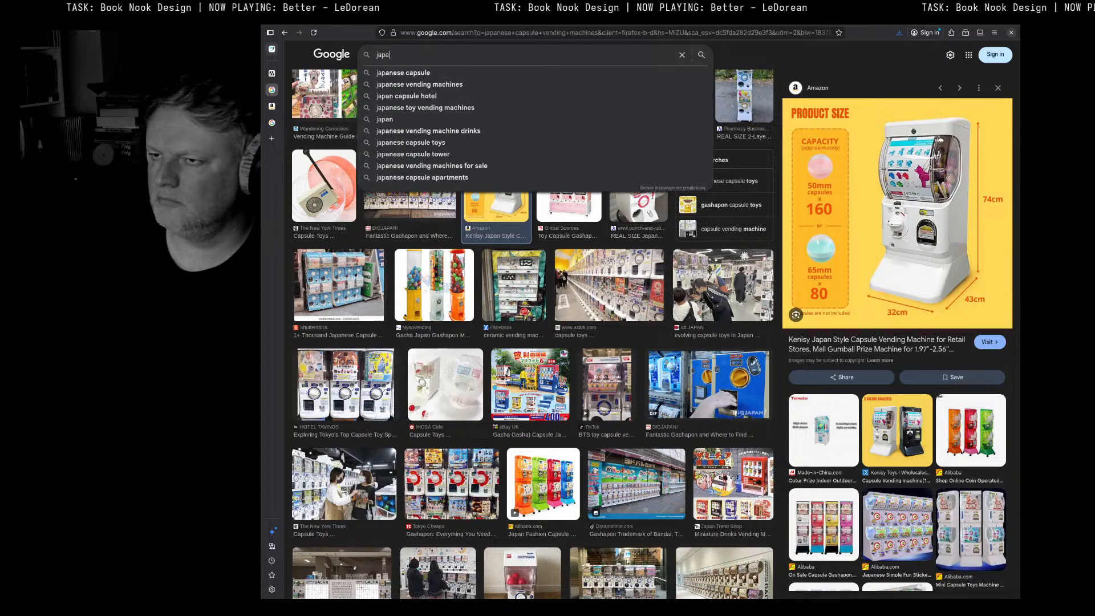
pyautogui.write('nese corner shop interior')
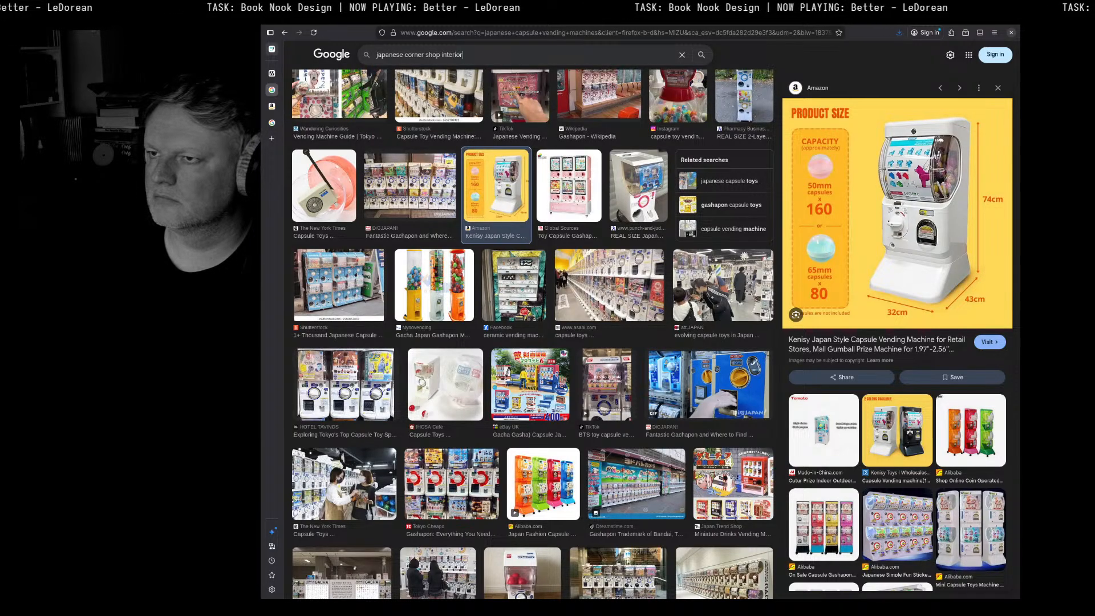
pyautogui.press('Return')
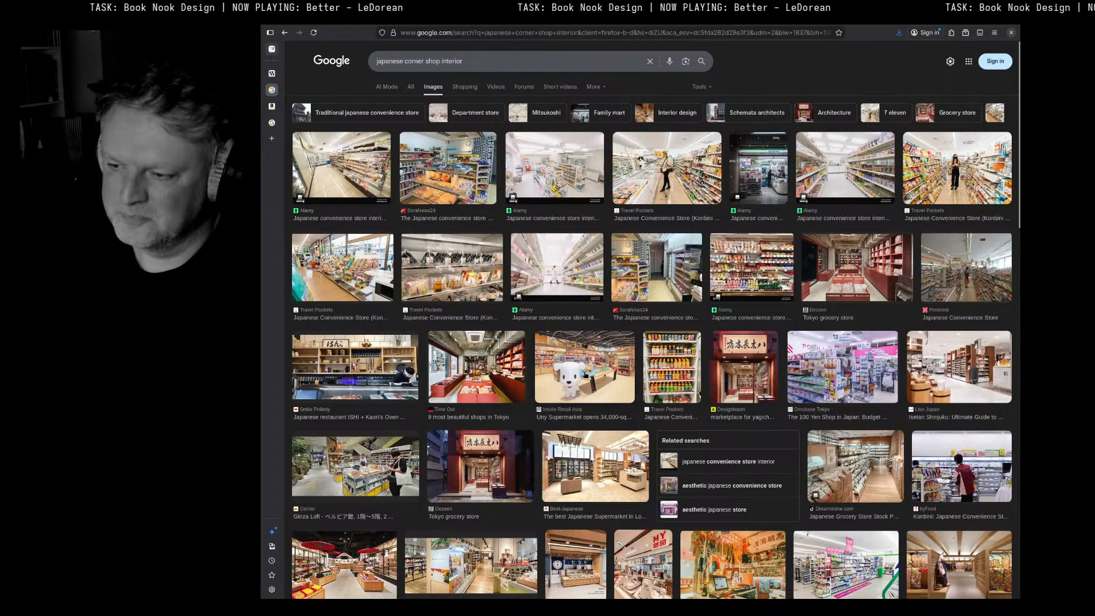
# Step: Browse the shop interior photos for reference, previewing the Marui Department Store and Shibuya LOFT images
pyautogui.scroll(-4, 490, 251)
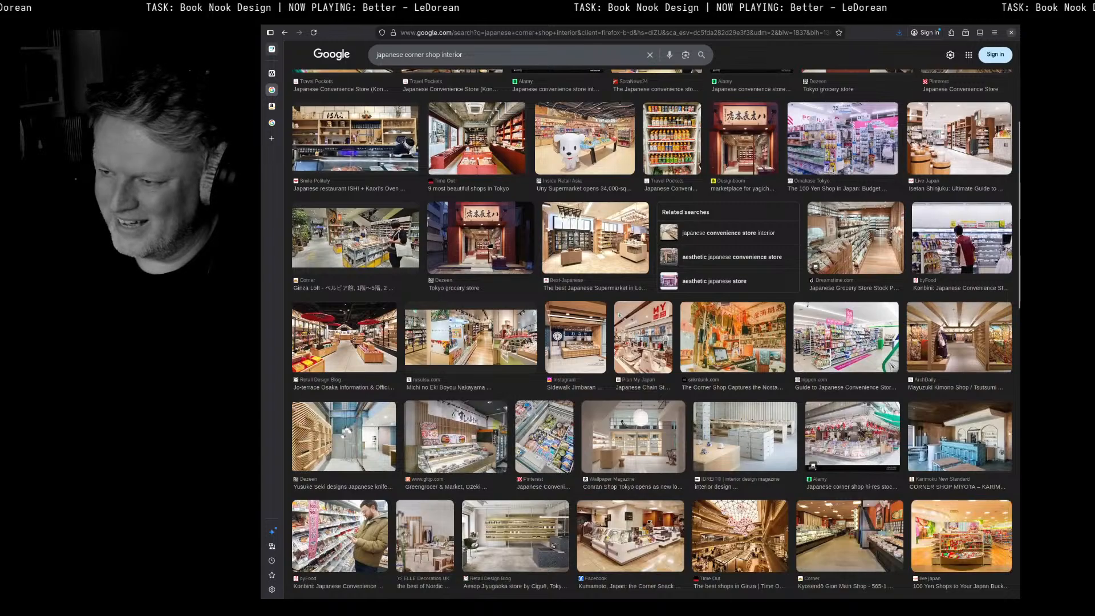
pyautogui.scroll(-4, 490, 246)
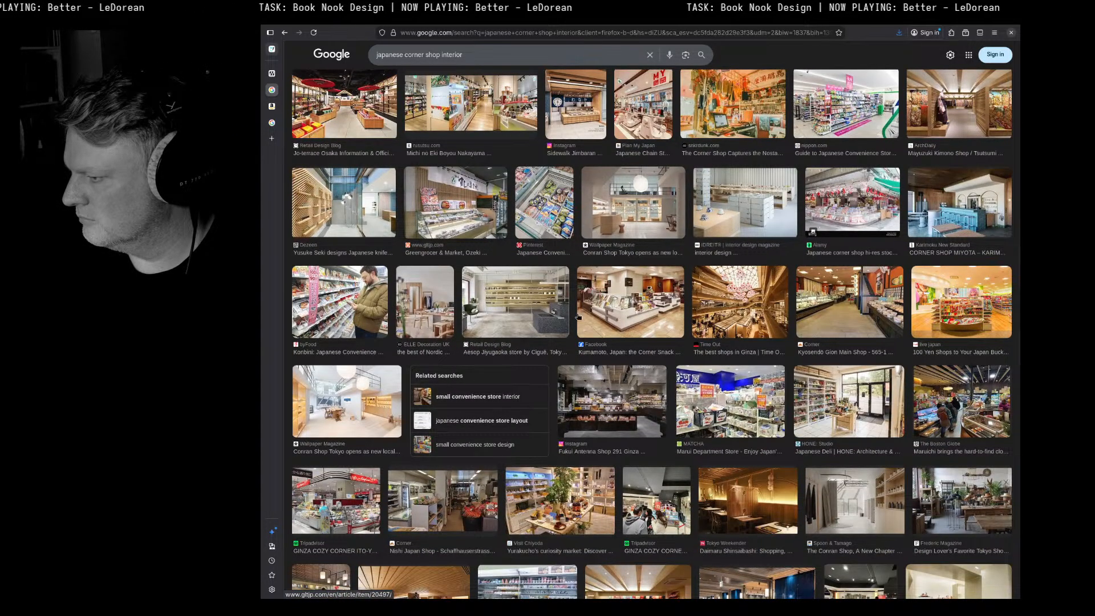
pyautogui.click(744, 425)
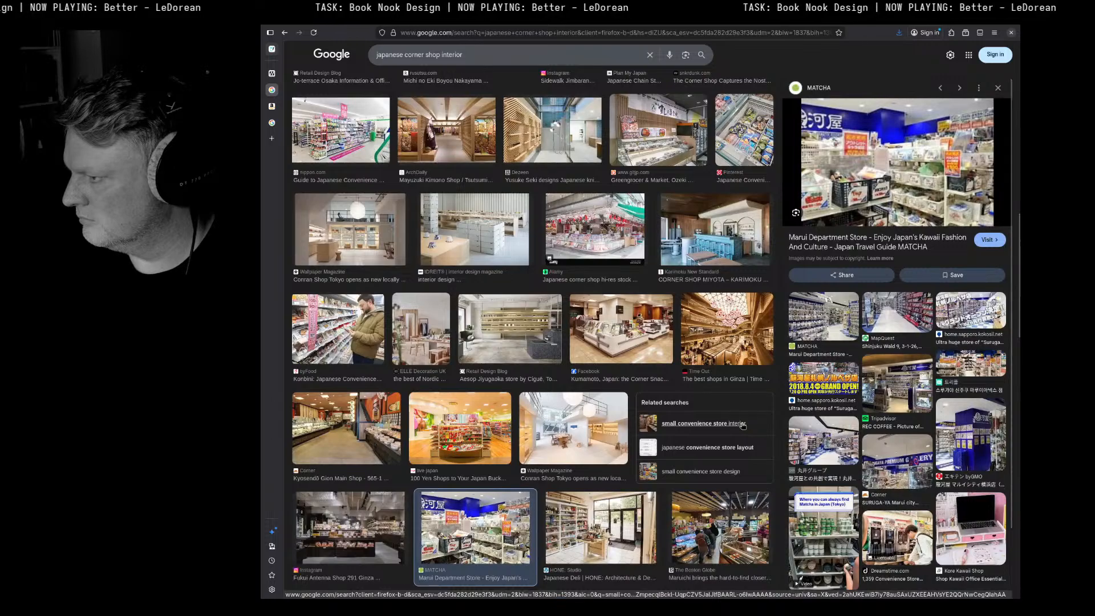
pyautogui.click(830, 315)
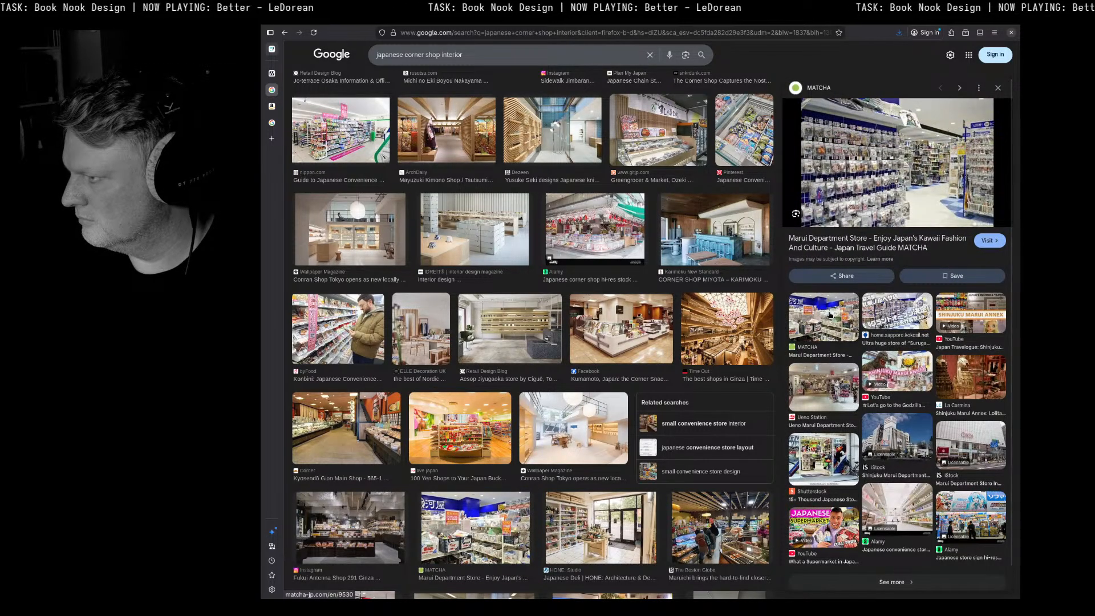
pyautogui.scroll(-10, 606, 350)
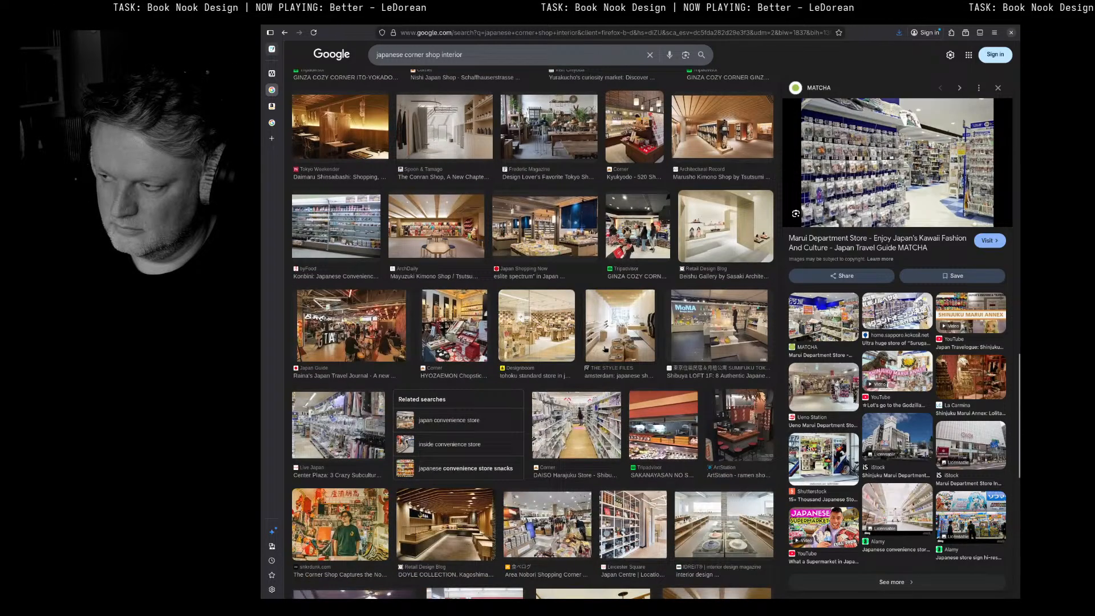
pyautogui.click(728, 327)
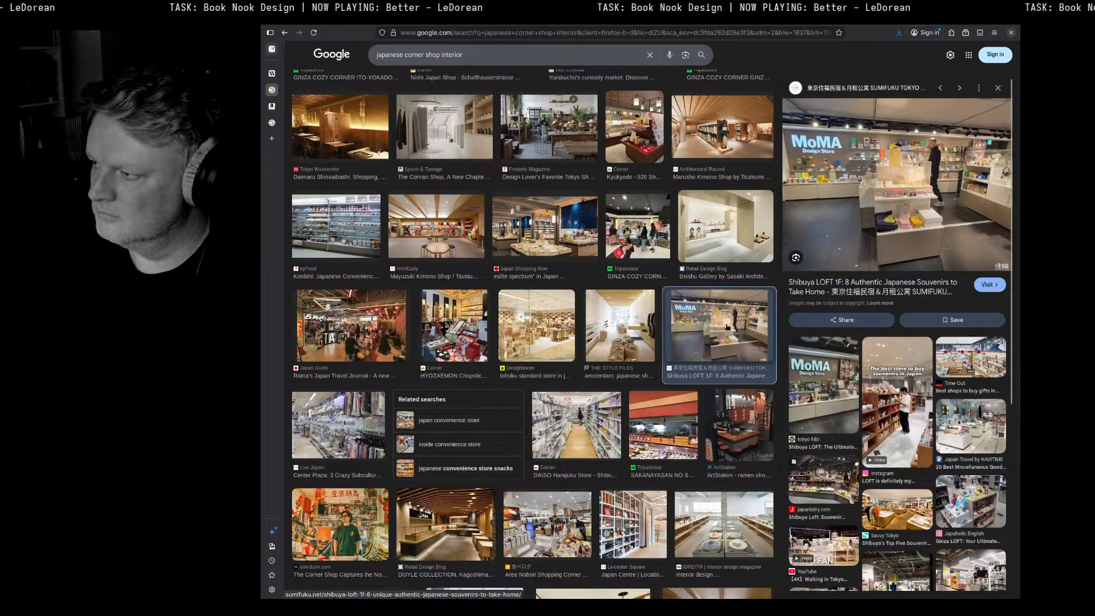
pyautogui.scroll(-5, 608, 387)
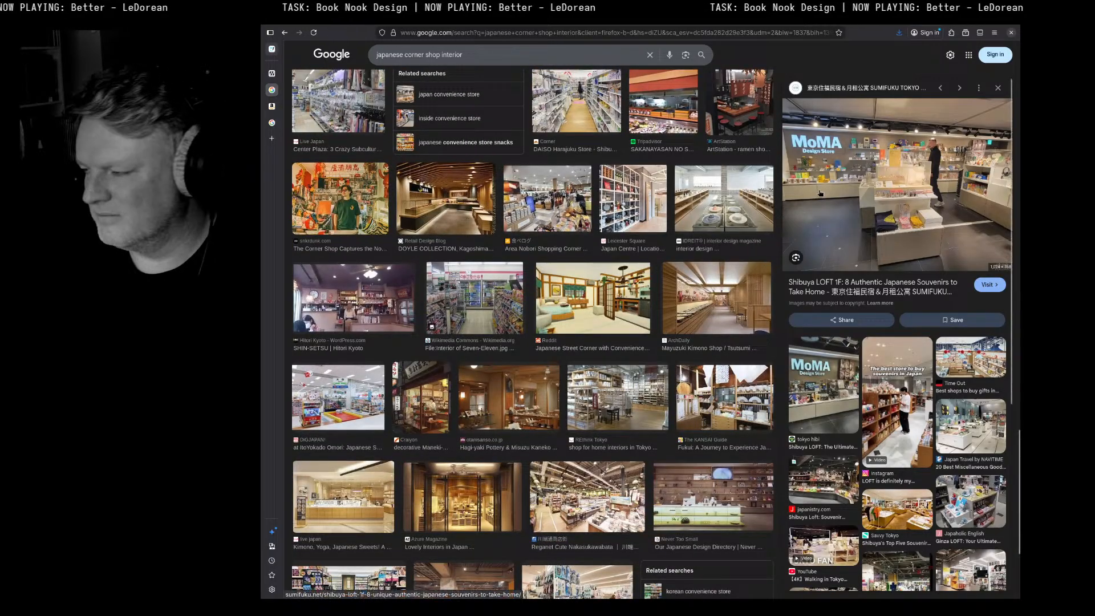
pyautogui.scroll(-10, 597, 270)
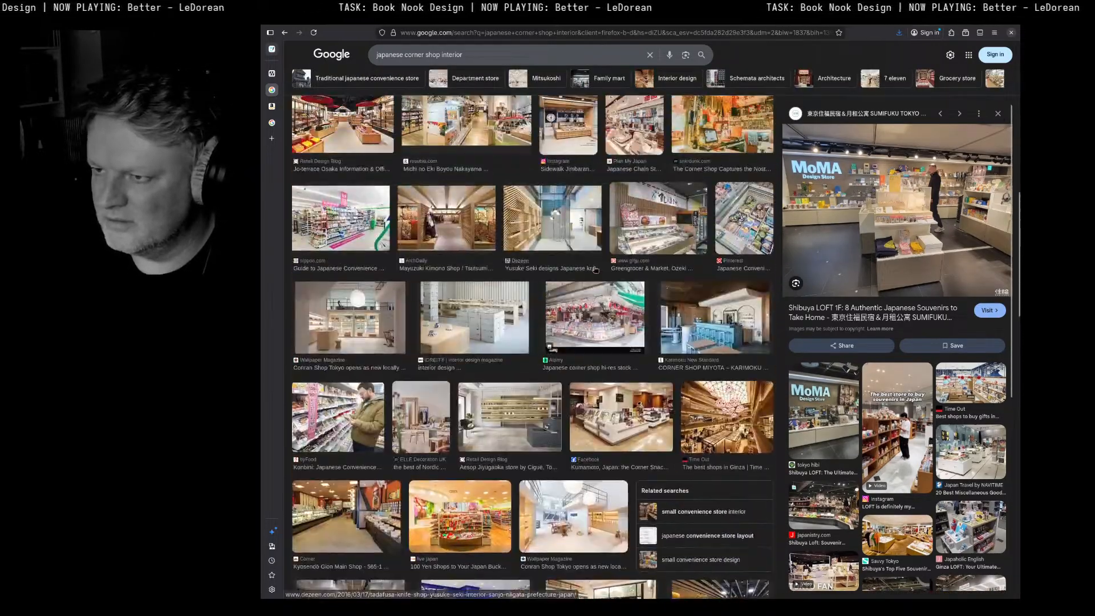
pyautogui.scroll(2, 595, 269)
pyautogui.click(485, 271)
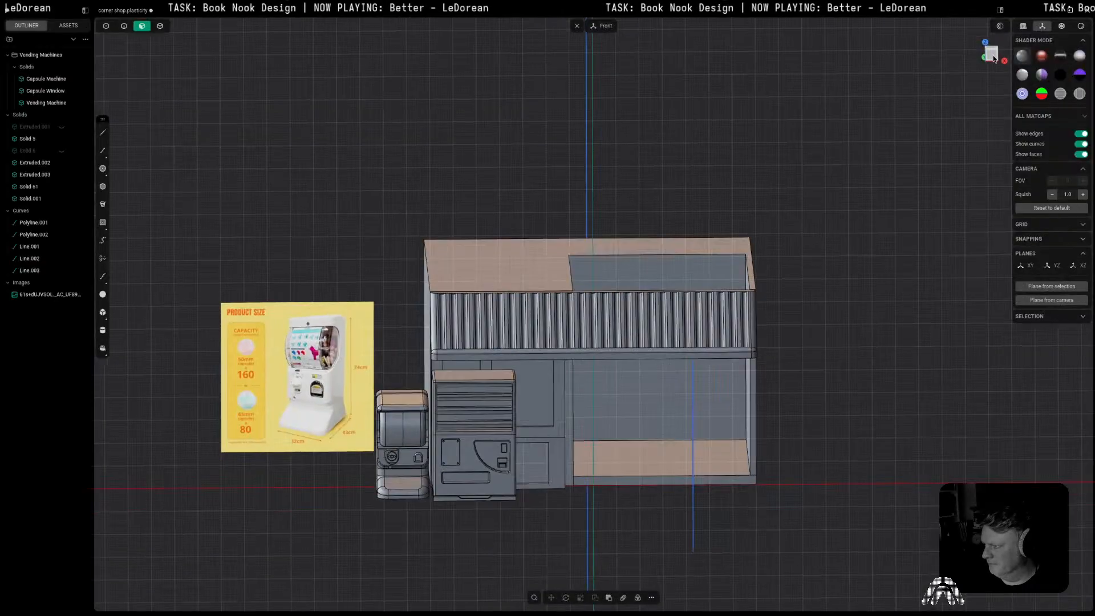
# Step: Switch back to Plasticity and hide the corrugated awning from the top view of the building
pyautogui.click(993, 58)
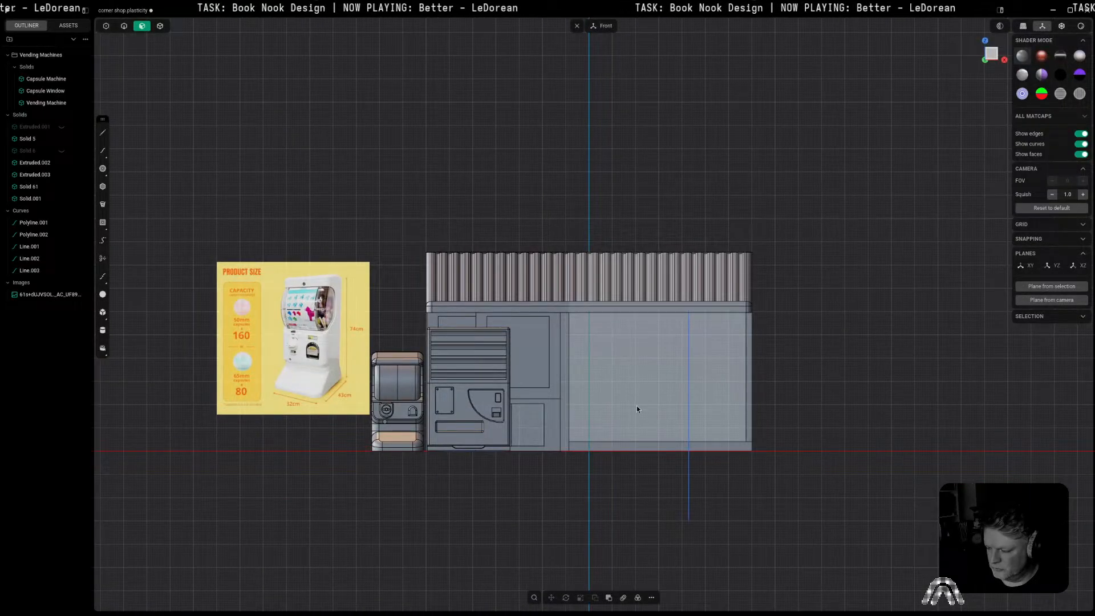
pyautogui.moveTo(637, 407)
pyautogui.mouseDown(button='middle')
pyautogui.moveTo(644, 420)
pyautogui.moveTo(631, 419)
pyautogui.moveTo(649, 402)
pyautogui.mouseUp(button='middle')
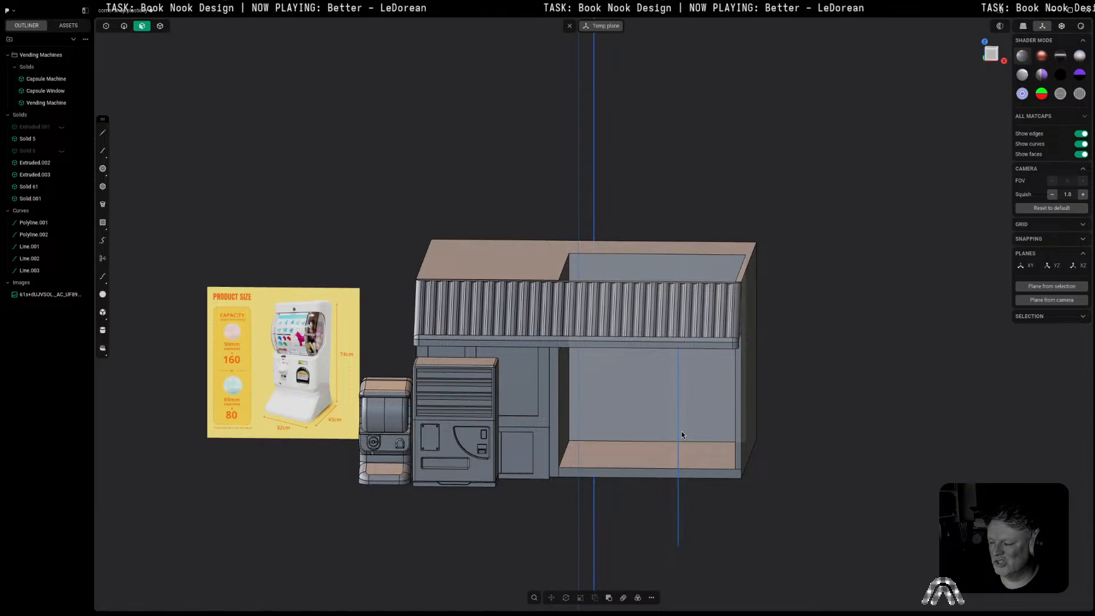
pyautogui.moveTo(683, 430); pyautogui.dragTo(785, 266, button='middle')
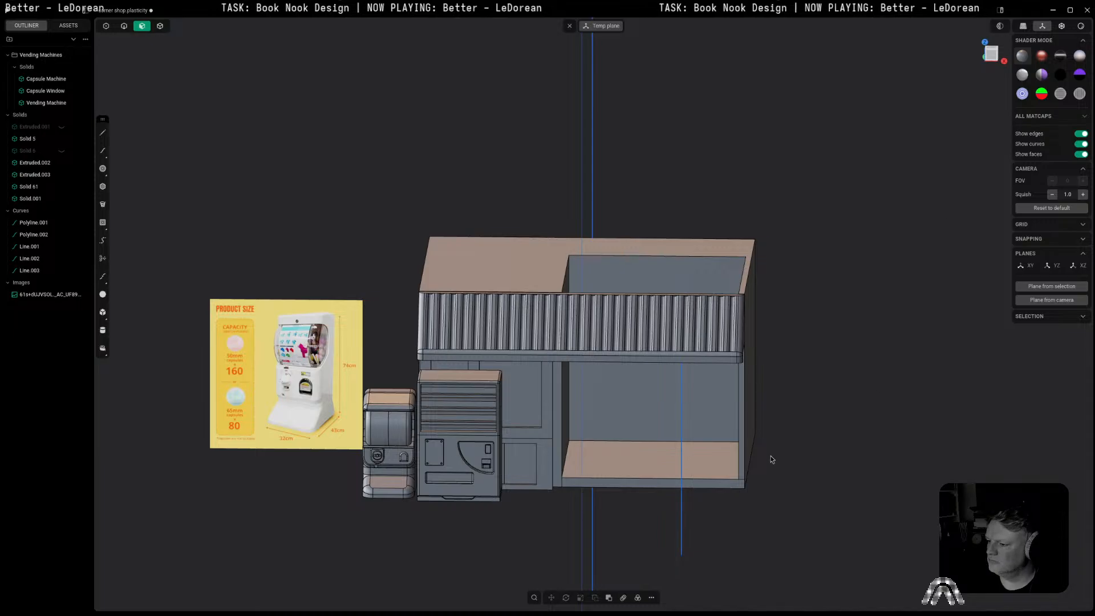
pyautogui.click(691, 458)
pyautogui.press('space')
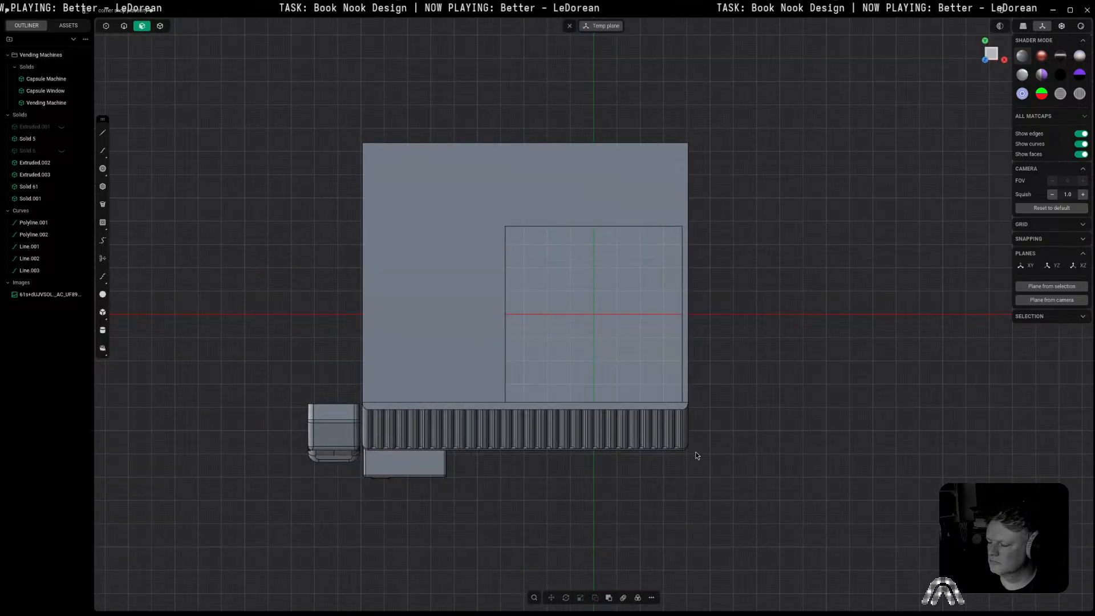
pyautogui.press('5')
pyautogui.click(655, 433)
pyautogui.press('h')
# Step: Try hiding the vending machine in front of the sliding doors, and undo the hiding
pyautogui.click(439, 444)
pyautogui.press('h')
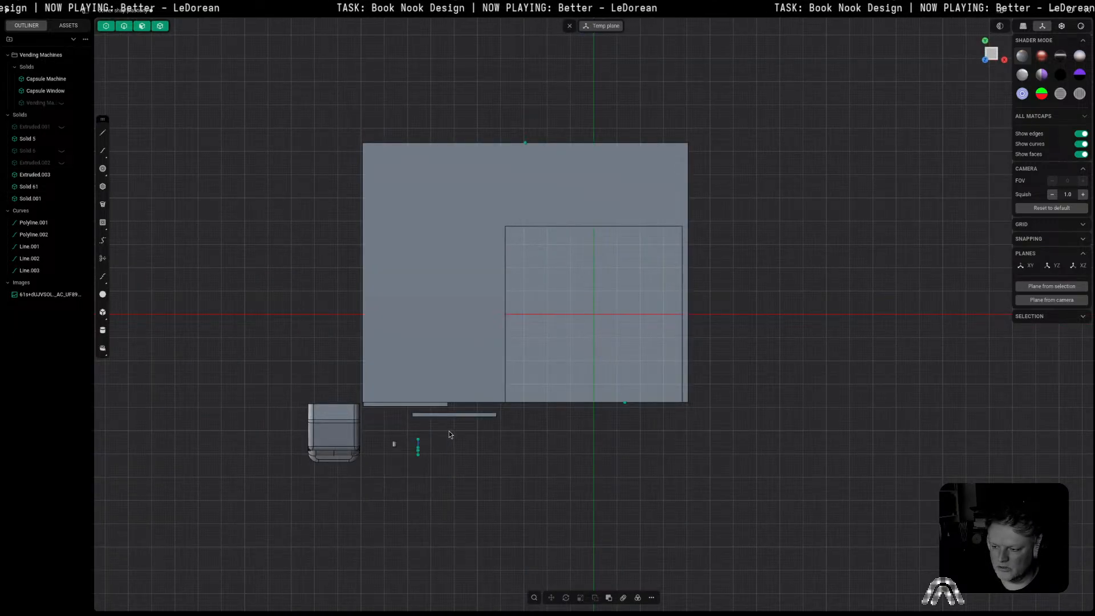
pyautogui.scroll(4, 376, 454)
pyautogui.moveTo(365, 447); pyautogui.dragTo(356, 372, button='middle')
pyautogui.scroll(5, 356, 372)
pyautogui.hotkey('ctrl', 'z')
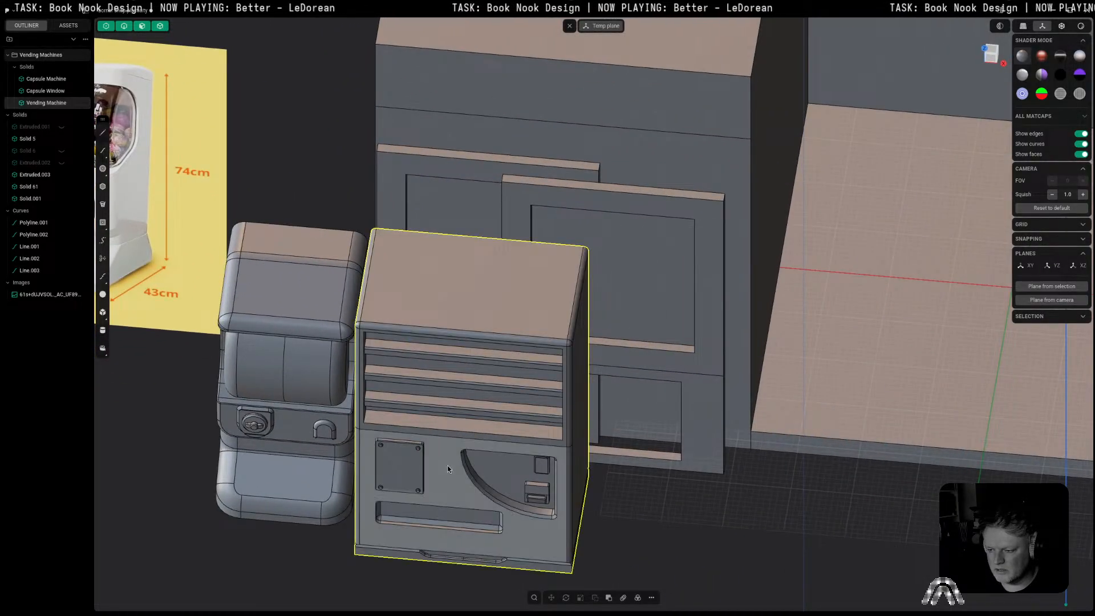
# Step: Select the vending machine standing in front of the sliding doors
pyautogui.moveTo(447, 466); pyautogui.dragTo(519, 454, button='middle')
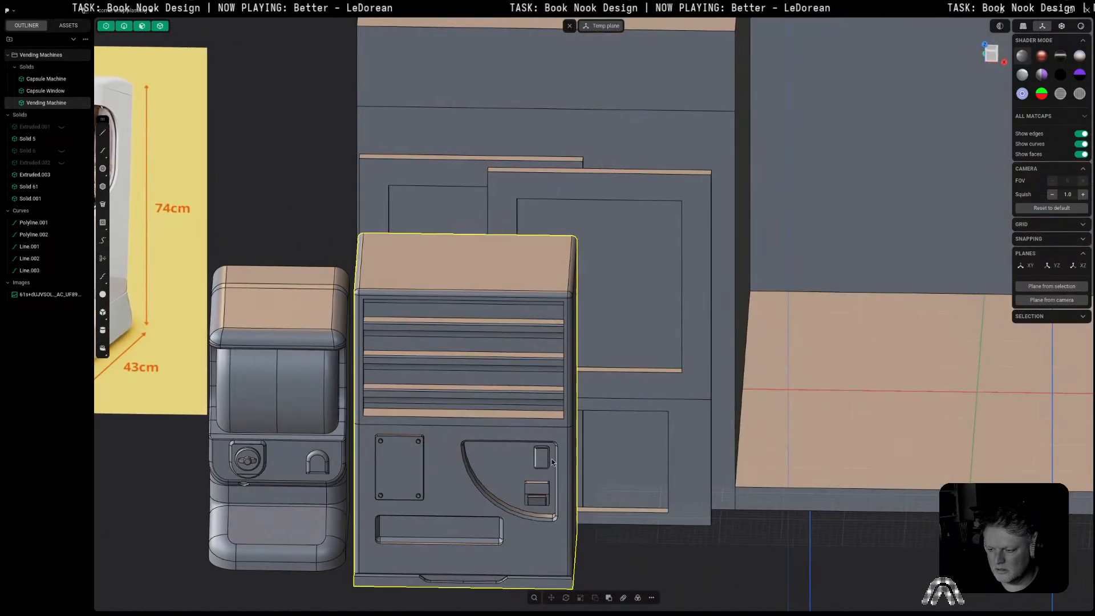
pyautogui.click(686, 541)
pyautogui.click(565, 558)
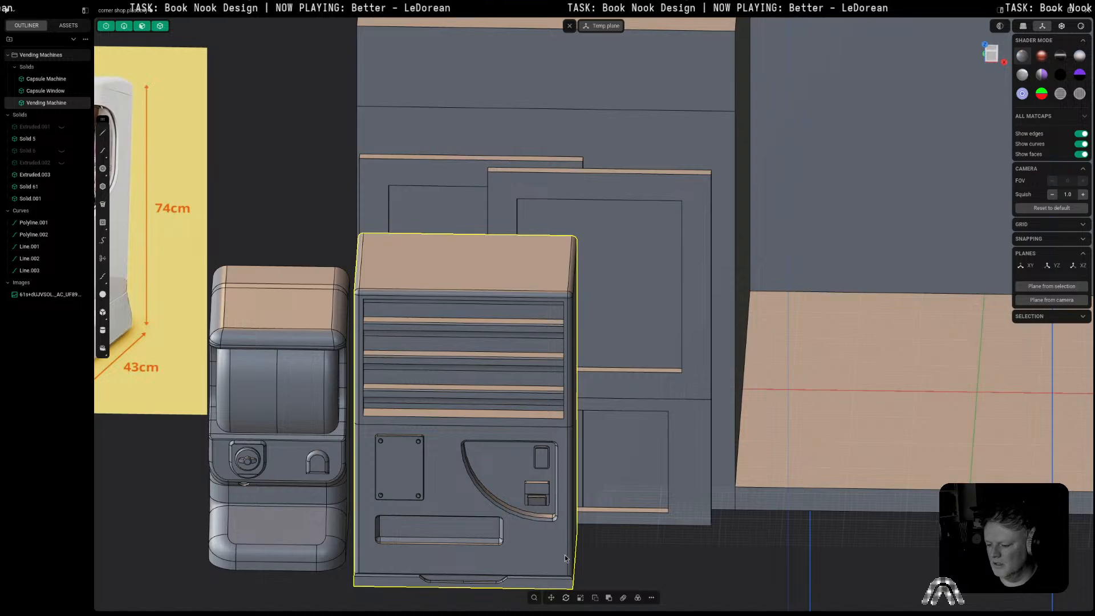
# Step: Hide the Vending Machine solid and move the small round part beneath the capsule machine's coin mechanism
pyautogui.press('h')
pyautogui.click(439, 483)
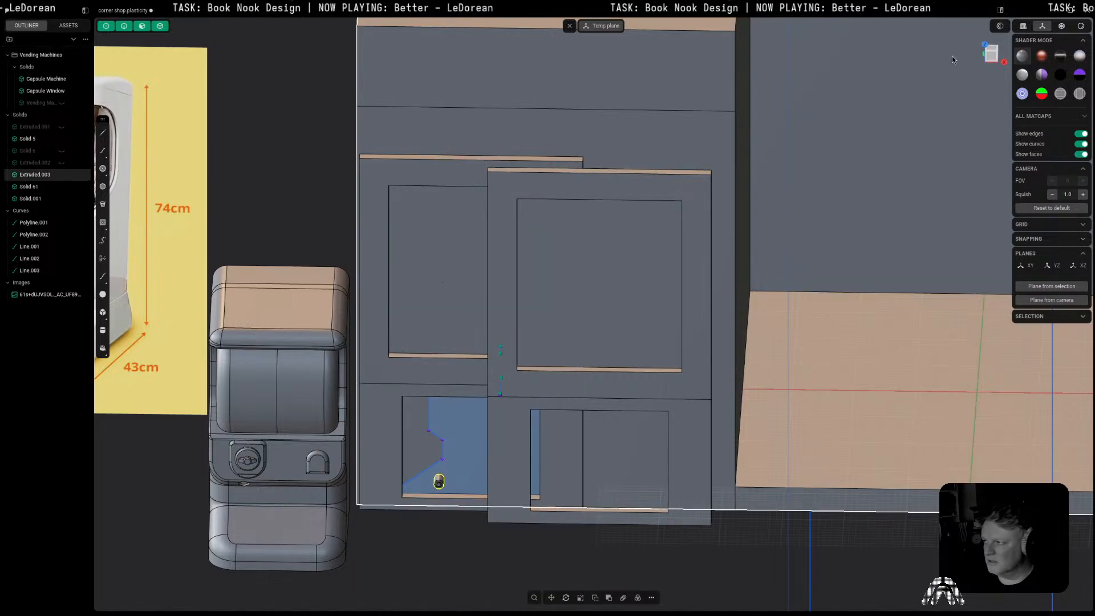
pyautogui.click(993, 54)
pyautogui.scroll(5, 551, 319)
pyautogui.press('g')
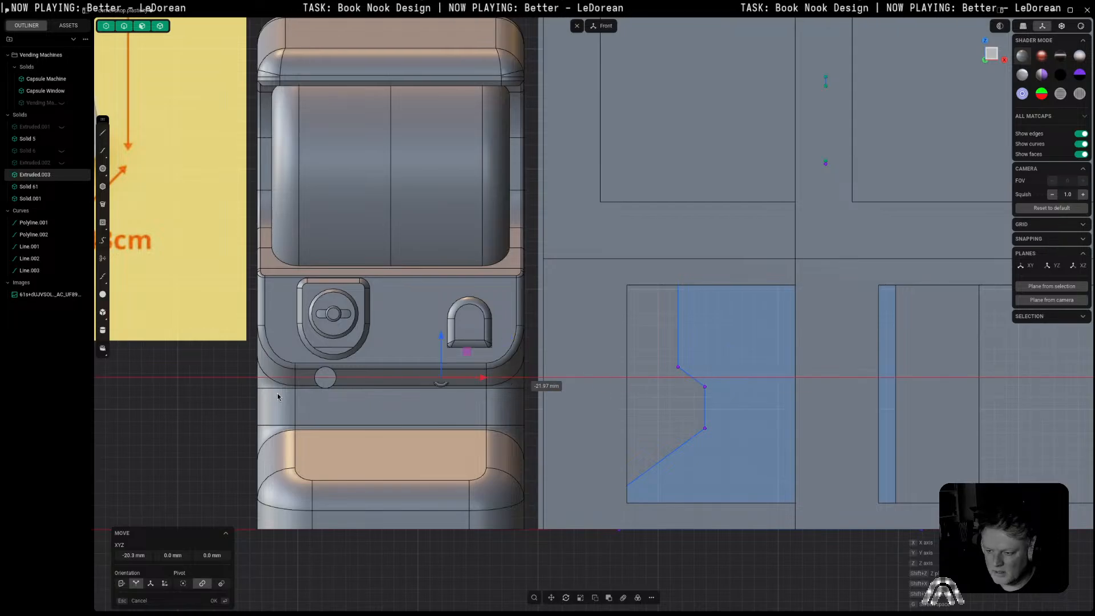
pyautogui.click(325, 377)
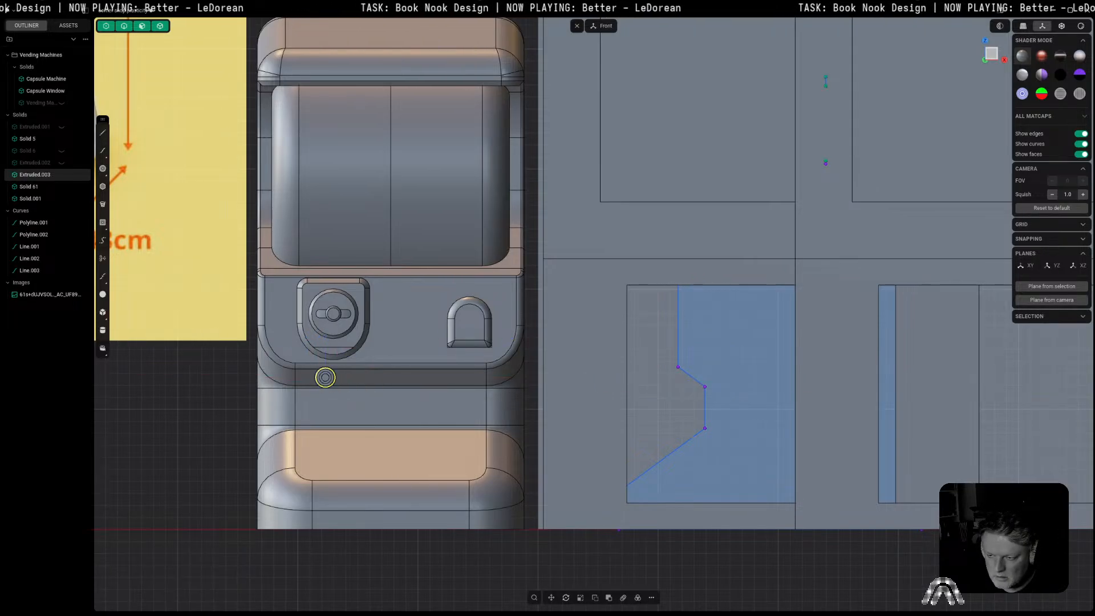
# Step: Apply a Boolean union between the capsule machine and the small round part, with tools kept
pyautogui.scroll(-5, 325, 378)
pyautogui.click(355, 533)
pyautogui.press('q')
pyautogui.click(331, 381)
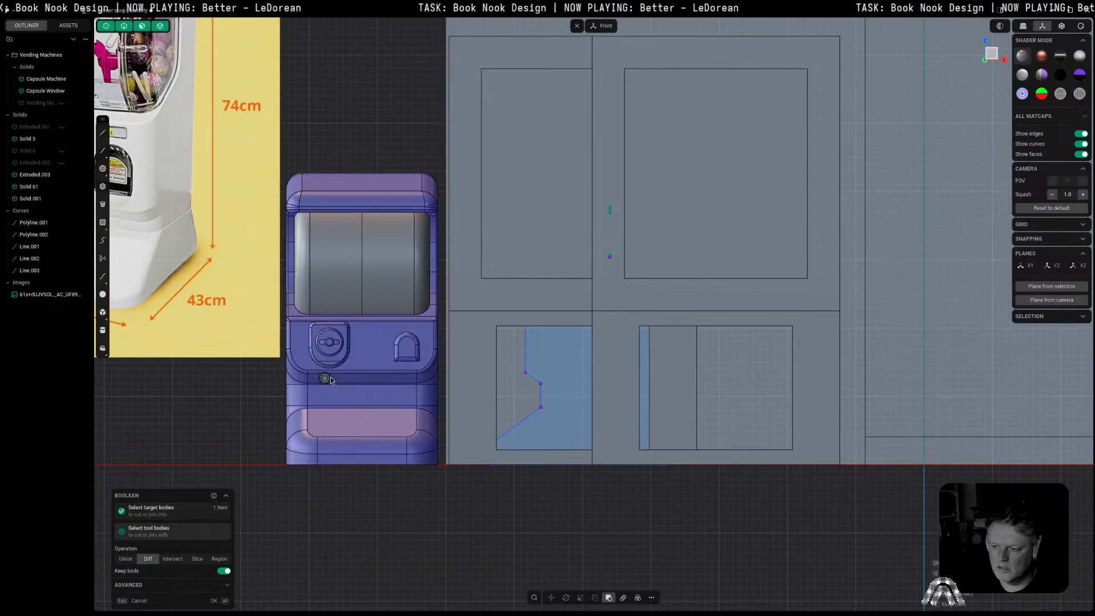
pyautogui.click(325, 380)
pyautogui.press('q')
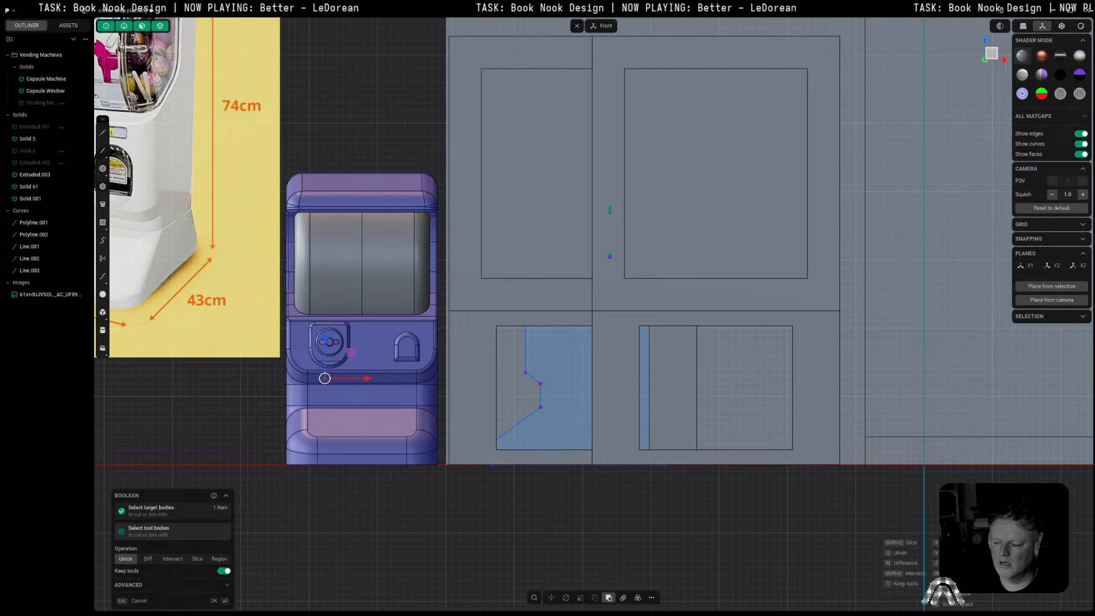
pyautogui.rightClick(325, 381)
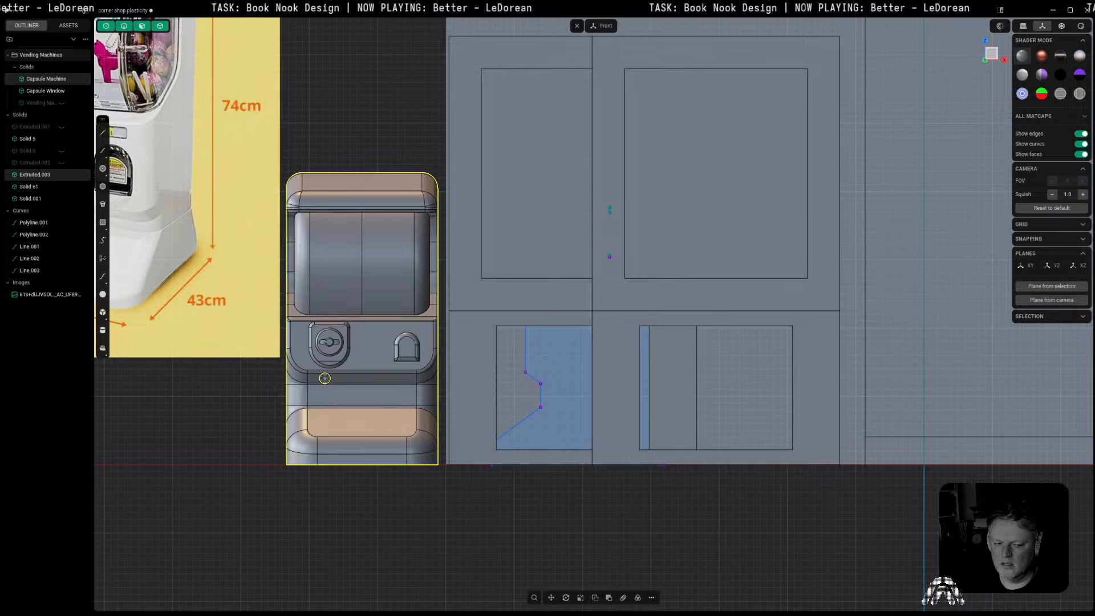
# Step: Hide the Capsule Window and Capsule Machine solids
pyautogui.scroll(-8, 171, 521)
pyautogui.click(336, 525)
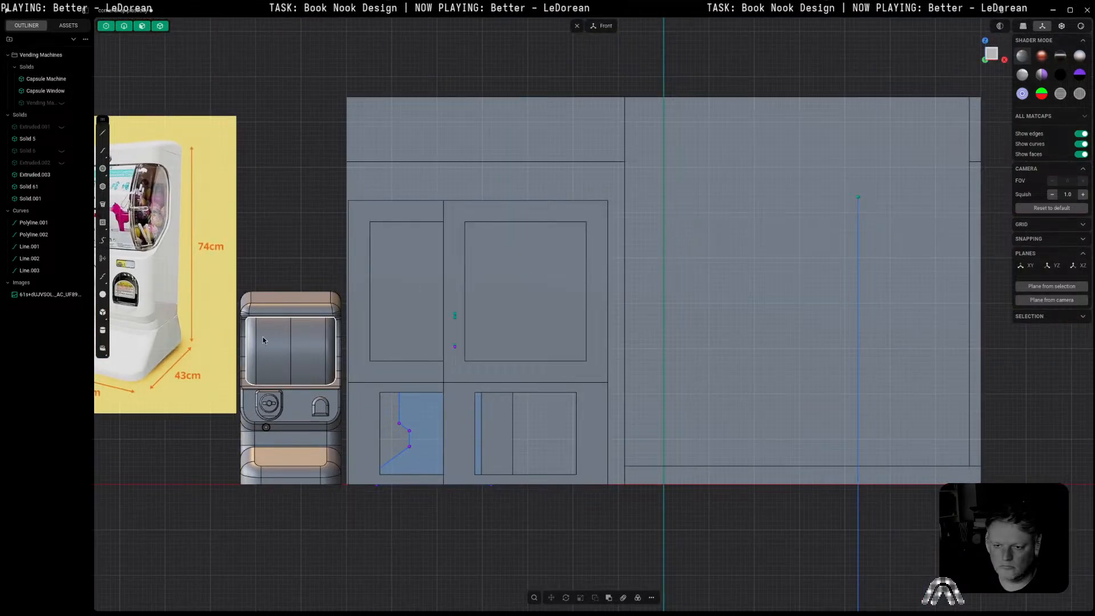
pyautogui.click(278, 365)
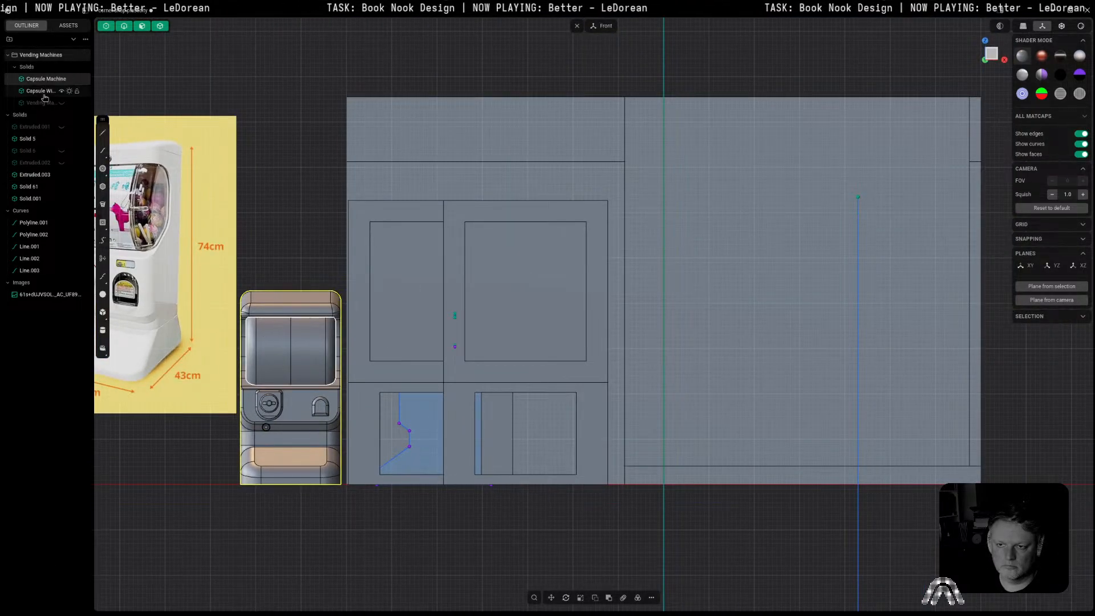
pyautogui.click(62, 91)
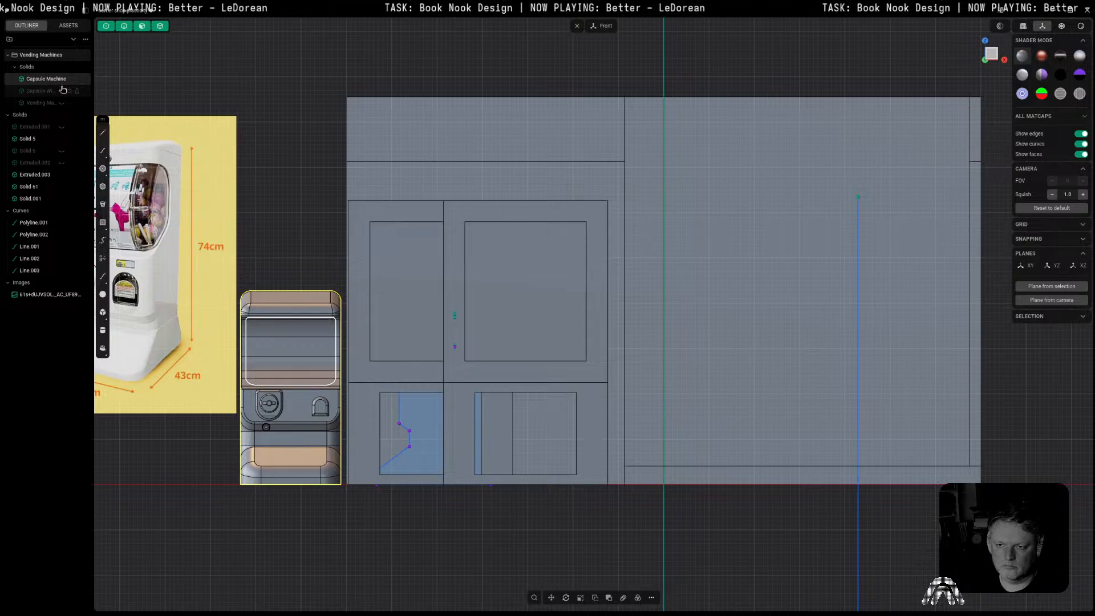
pyautogui.click(62, 80)
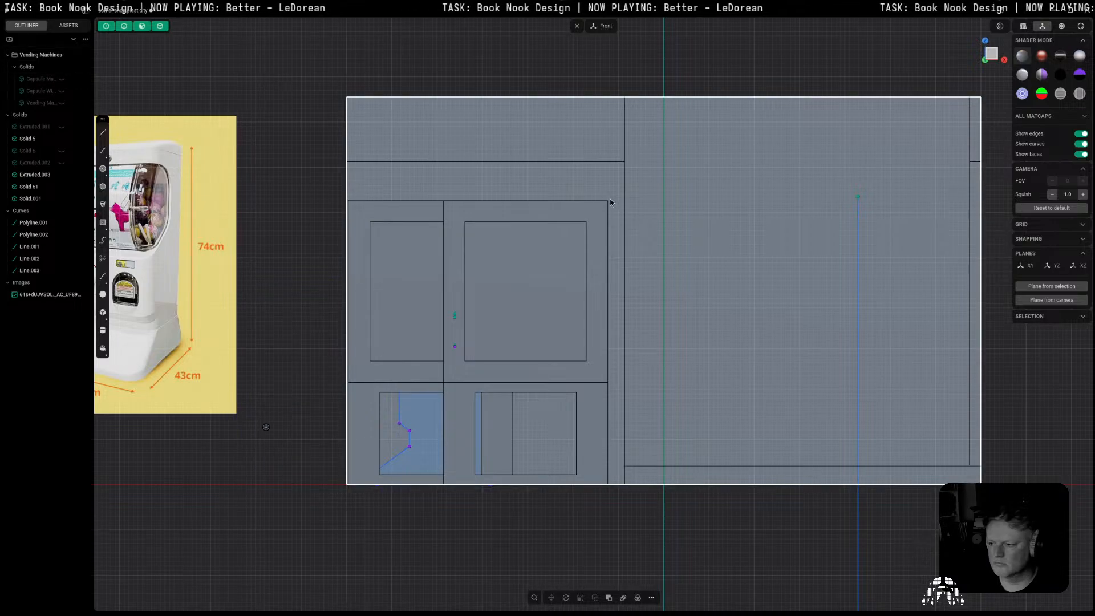
# Step: Delete the leftover polyline and line curves at the shopfront's panels and hide the capsule machine reference image
pyautogui.scroll(-4, 599, 223)
pyautogui.click(542, 343)
pyautogui.click(495, 360)
pyautogui.press('Delete')
pyautogui.press('Delete')
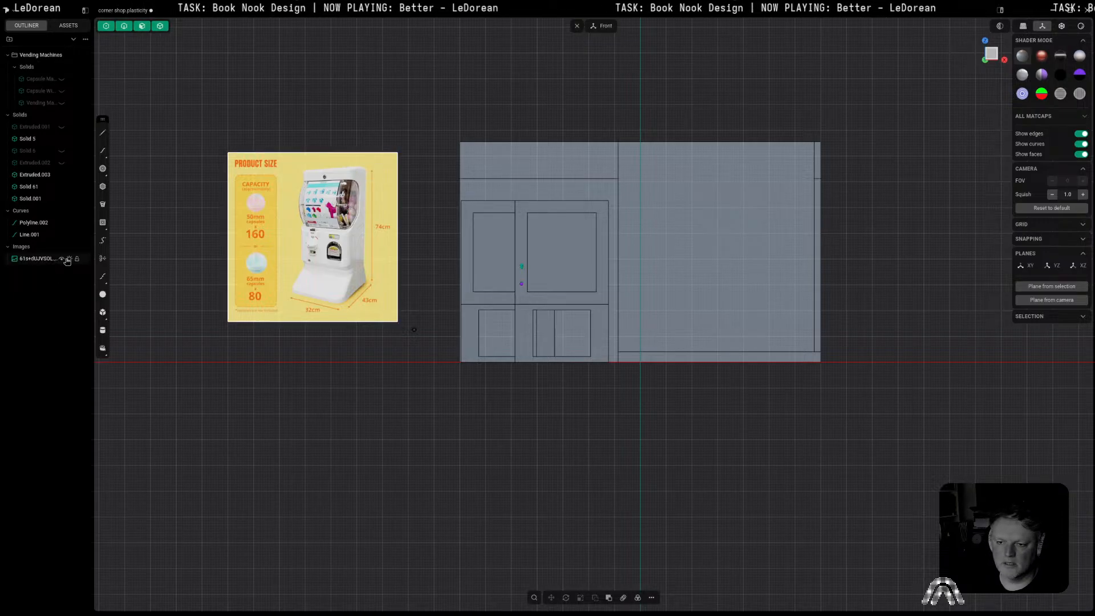
pyautogui.click(61, 259)
# Step: Draw a centre rectangle about 21 by 50 mm on the shop's open floor, near the outer side wall
pyautogui.moveTo(911, 163); pyautogui.dragTo(911, 213, button='middle')
pyautogui.press('3')
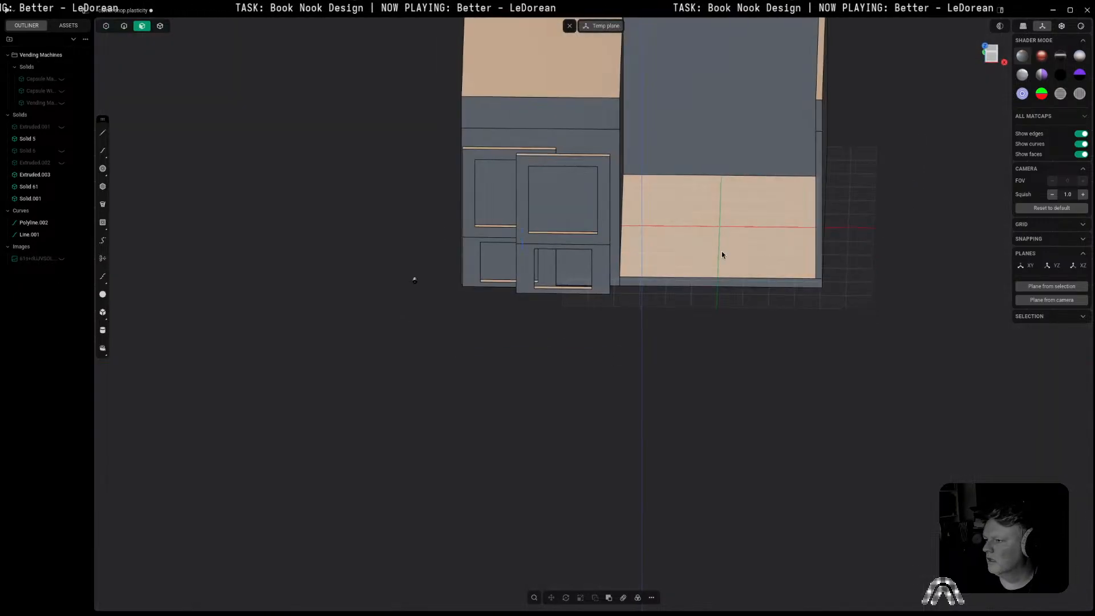
pyautogui.click(725, 253)
pyautogui.press('space')
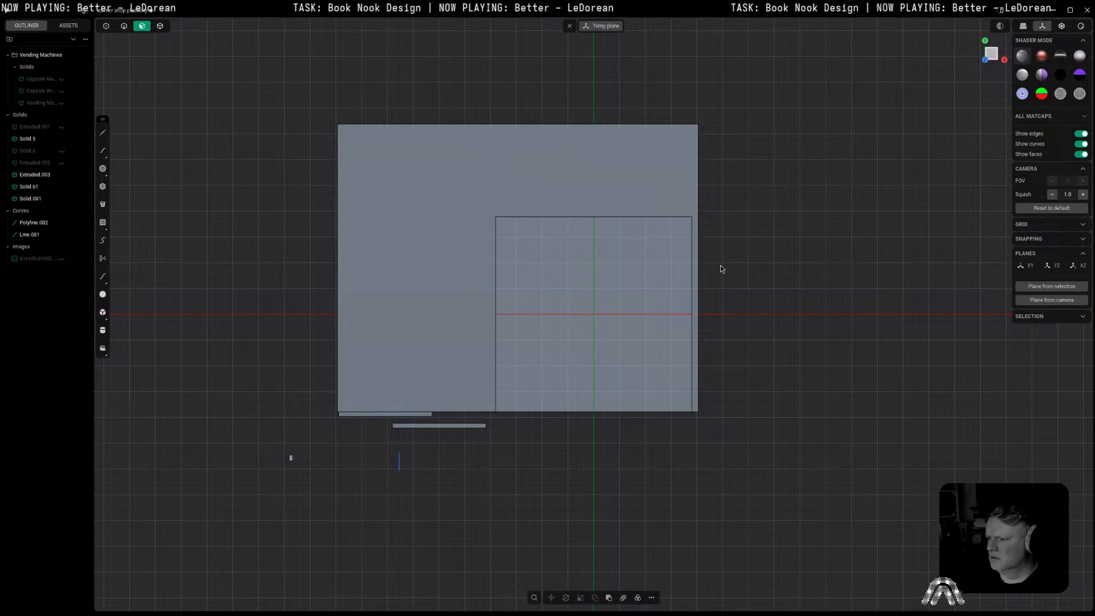
pyautogui.click(102, 222)
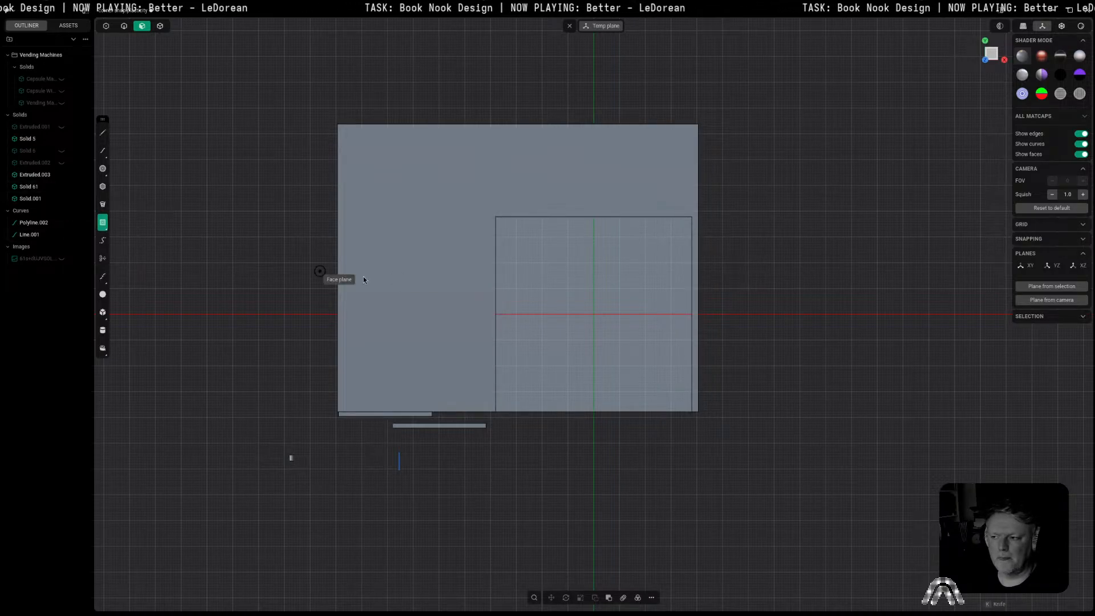
pyautogui.click(650, 292)
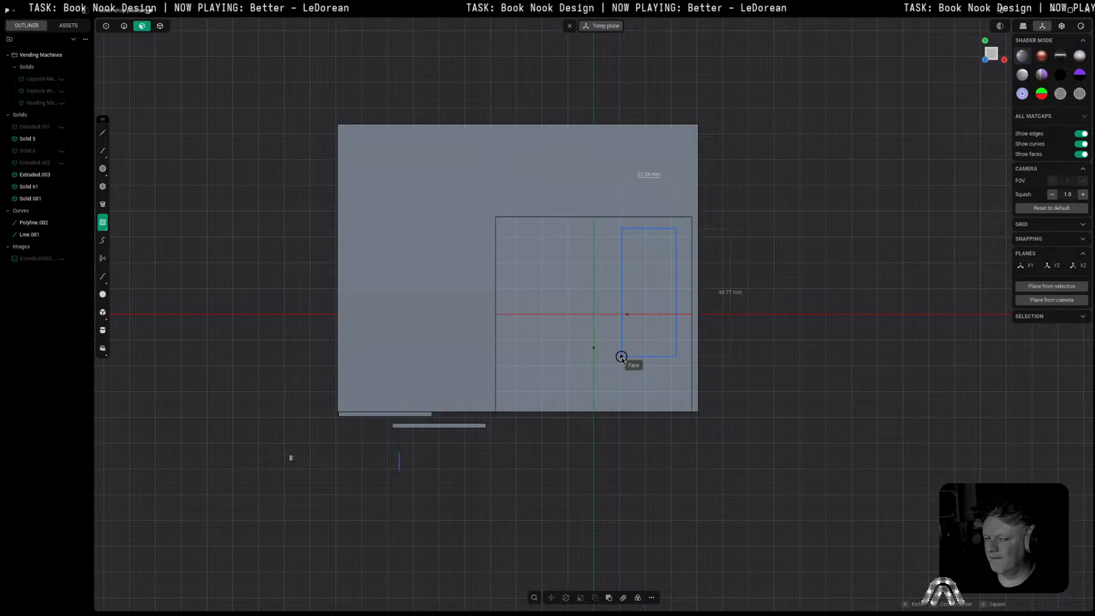
pyautogui.click(622, 357)
# Step: Move the floor rectangle by -0.83 mm in X and -15.93 mm in Y towards the shop's front
pyautogui.press('g')
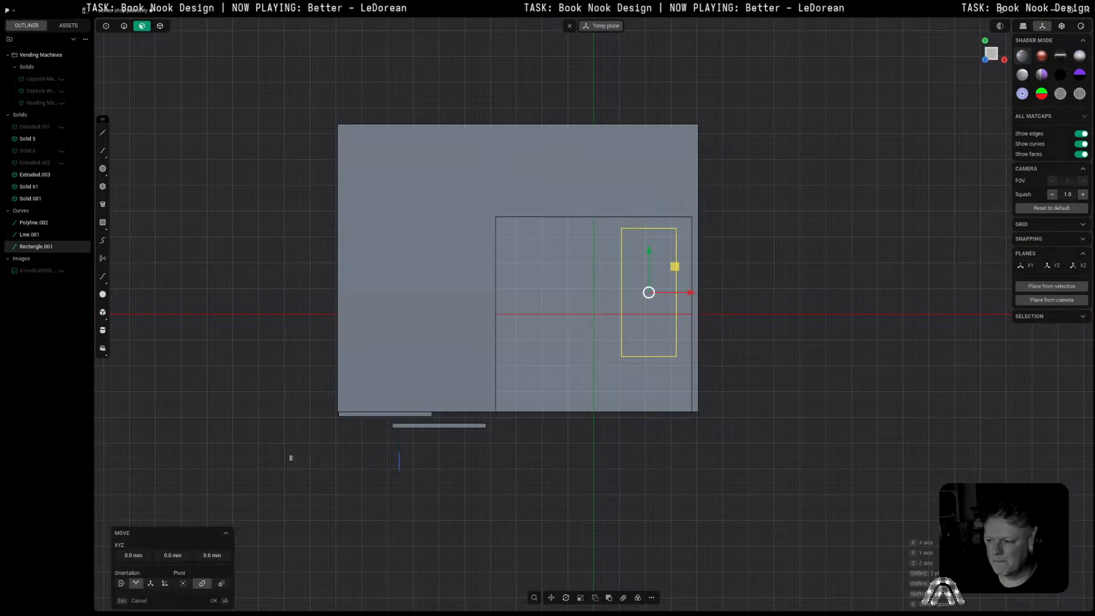
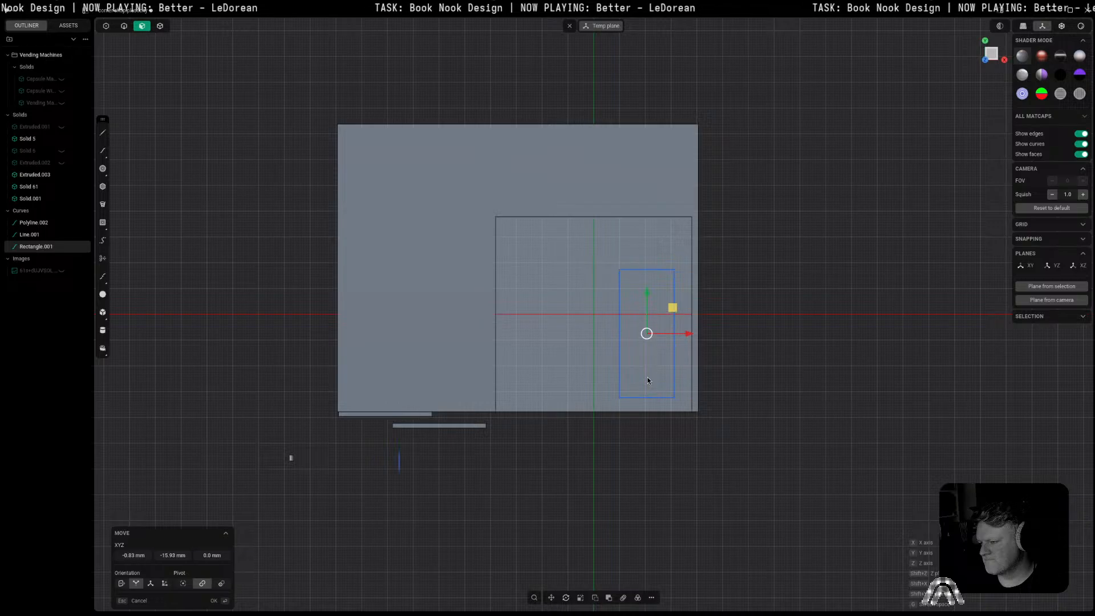
pyautogui.moveTo(704, 331); pyautogui.dragTo(722, 253, button='middle')
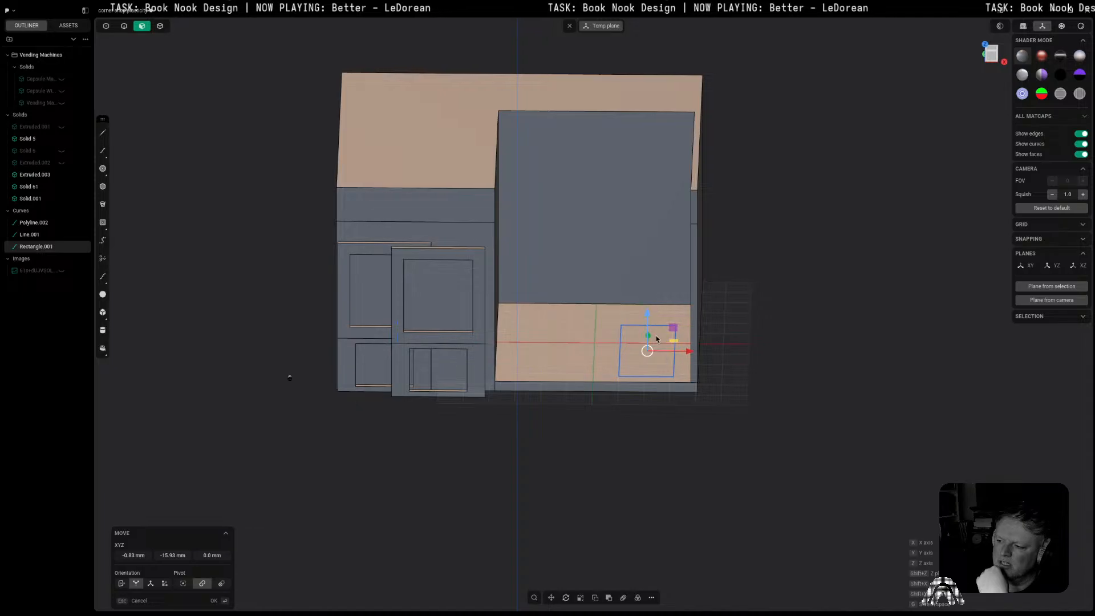
pyautogui.press('Return')
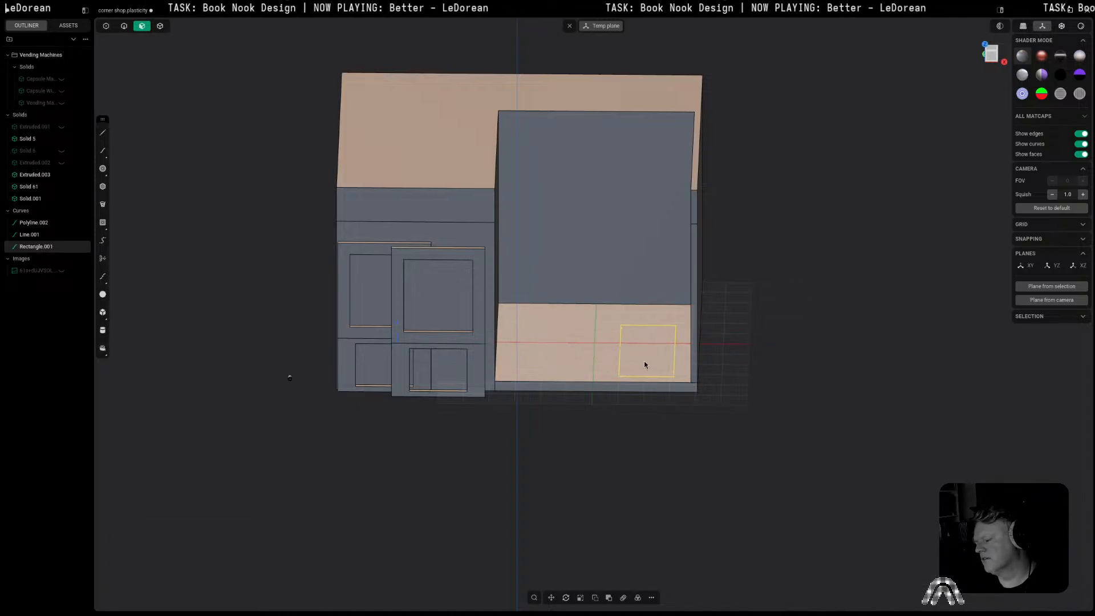
# Step: Examine the open shop interior and the rectangle's placement on the floor from several angles
pyautogui.moveTo(672, 355); pyautogui.dragTo(660, 363, button='middle')
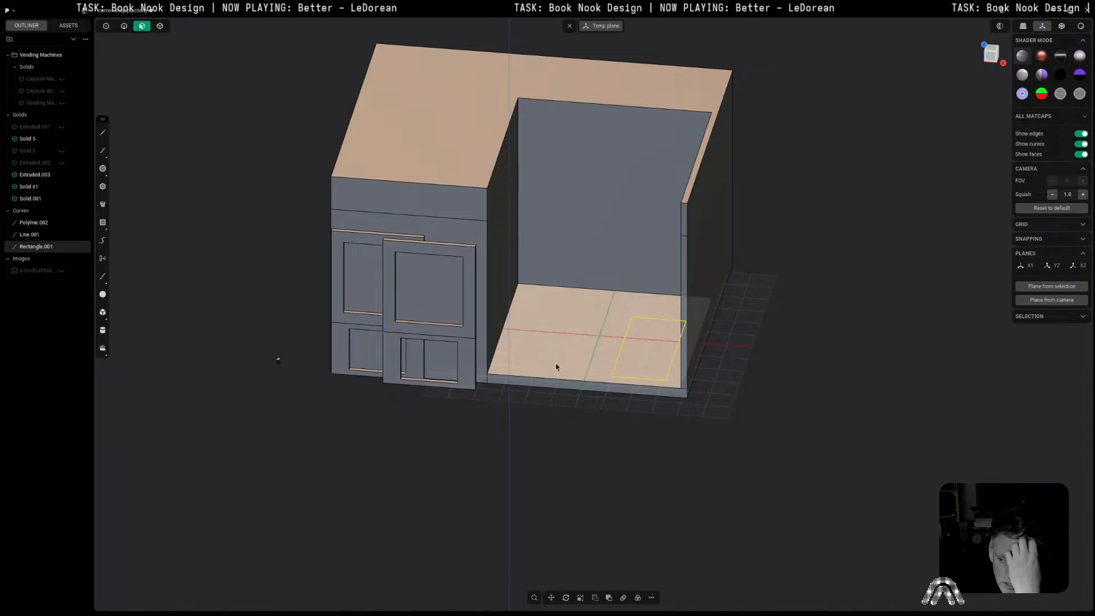
pyautogui.moveTo(555, 361); pyautogui.dragTo(619, 418, button='middle')
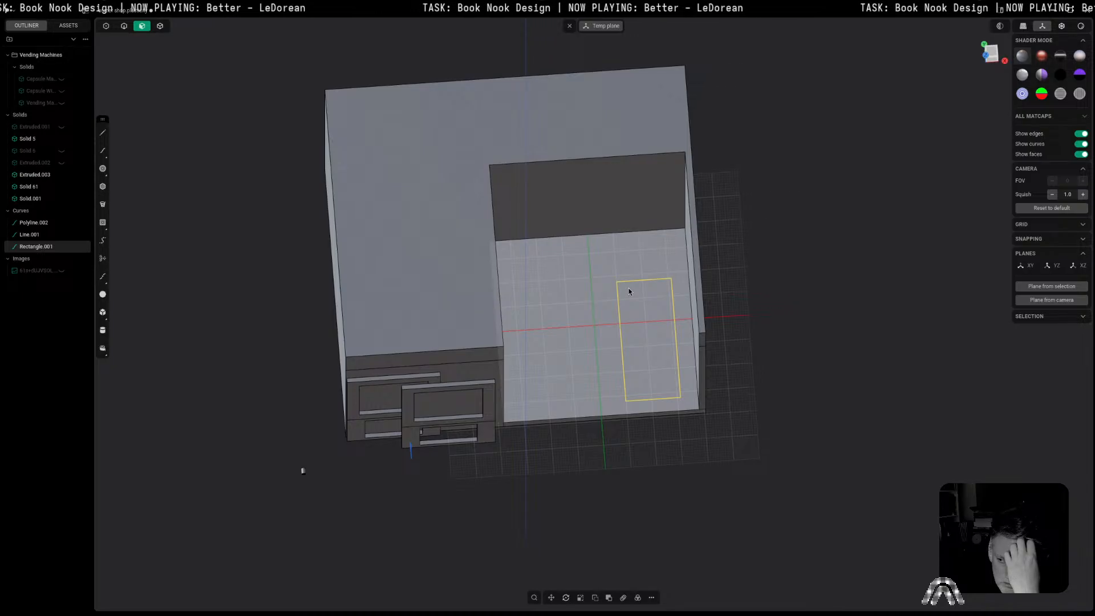
pyautogui.moveTo(611, 296); pyautogui.dragTo(527, 273, button='middle')
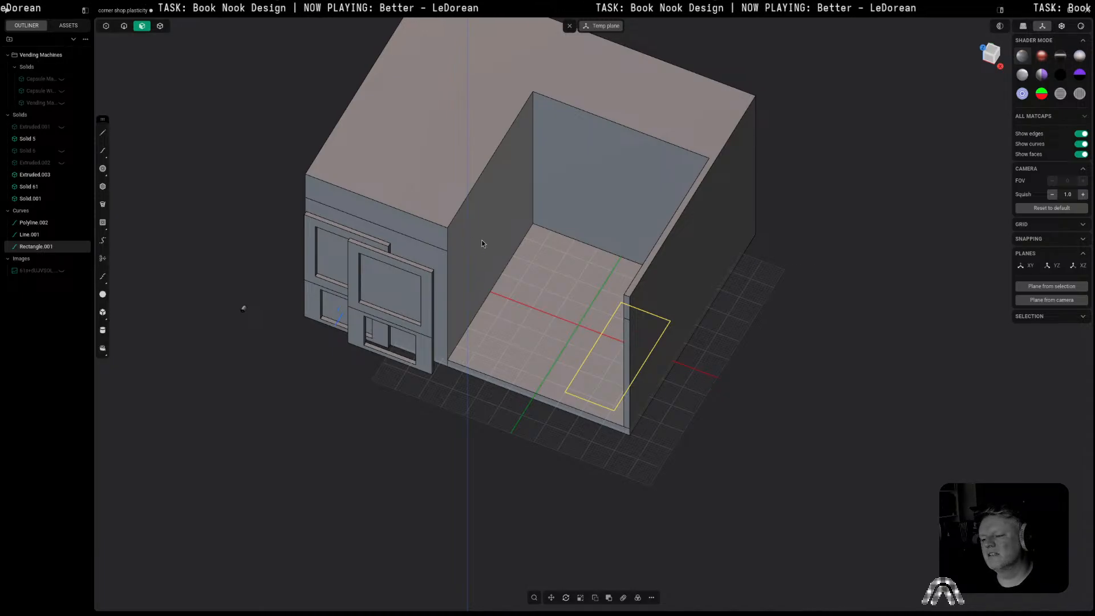
pyautogui.moveTo(521, 253); pyautogui.dragTo(492, 238, button='middle')
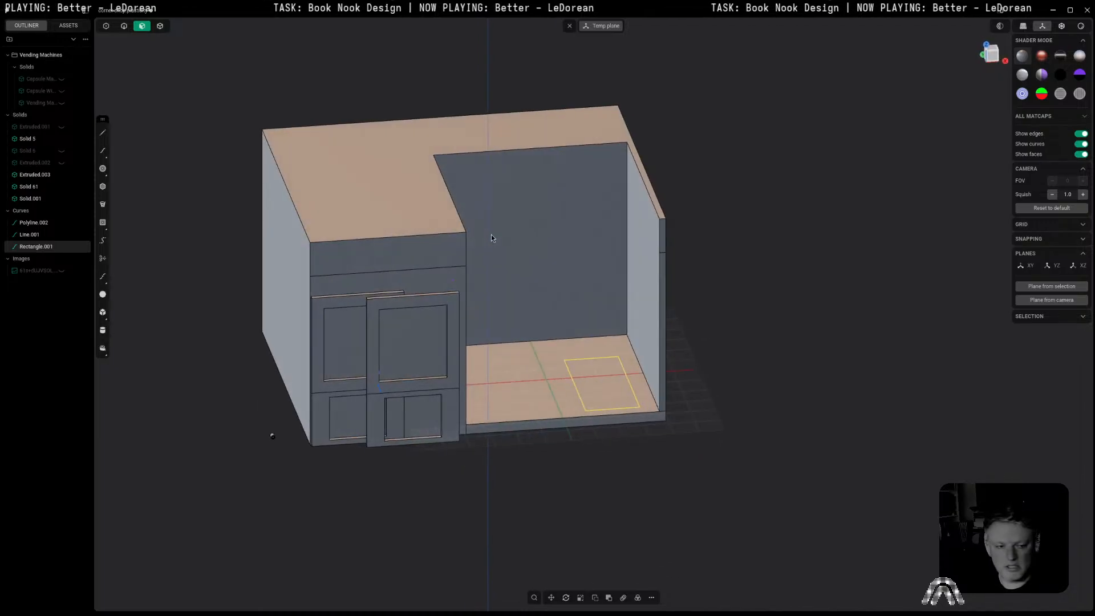
pyautogui.moveTo(601, 349); pyautogui.dragTo(566, 380, button='middle')
pyautogui.scroll(5, 724, 459)
pyautogui.keyDown('shift'); pyautogui.moveTo(715, 450); pyautogui.dragTo(792, 409, button='middle'); pyautogui.keyUp('shift')
pyautogui.click(554, 371)
pyautogui.click(703, 422)
pyautogui.press('2')
pyautogui.click(575, 391)
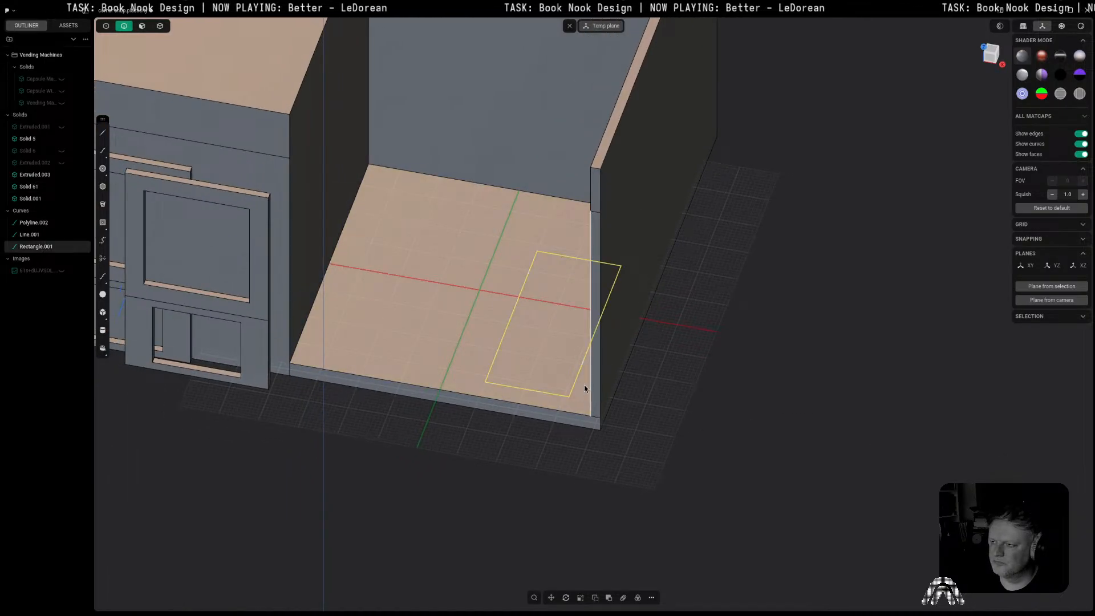
pyautogui.scroll(-2, 584, 385)
pyautogui.click(734, 393)
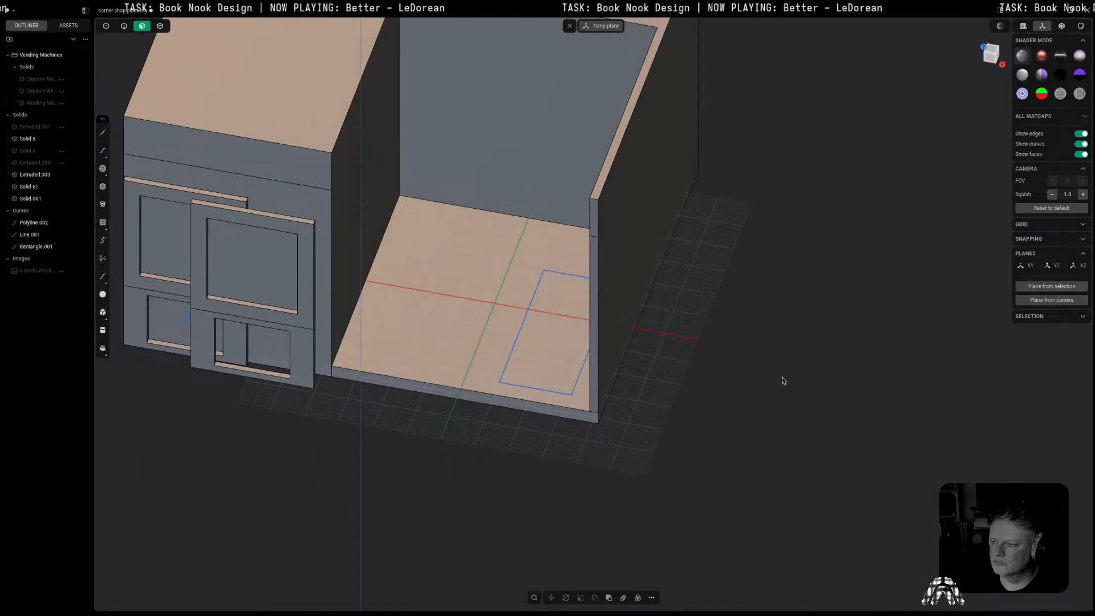
# Step: Clear the temporary plane and extrude the floor rectangle upward by 19.28 mm as a counter block
pyautogui.click(569, 26)
pyautogui.click(539, 297)
pyautogui.press('e')
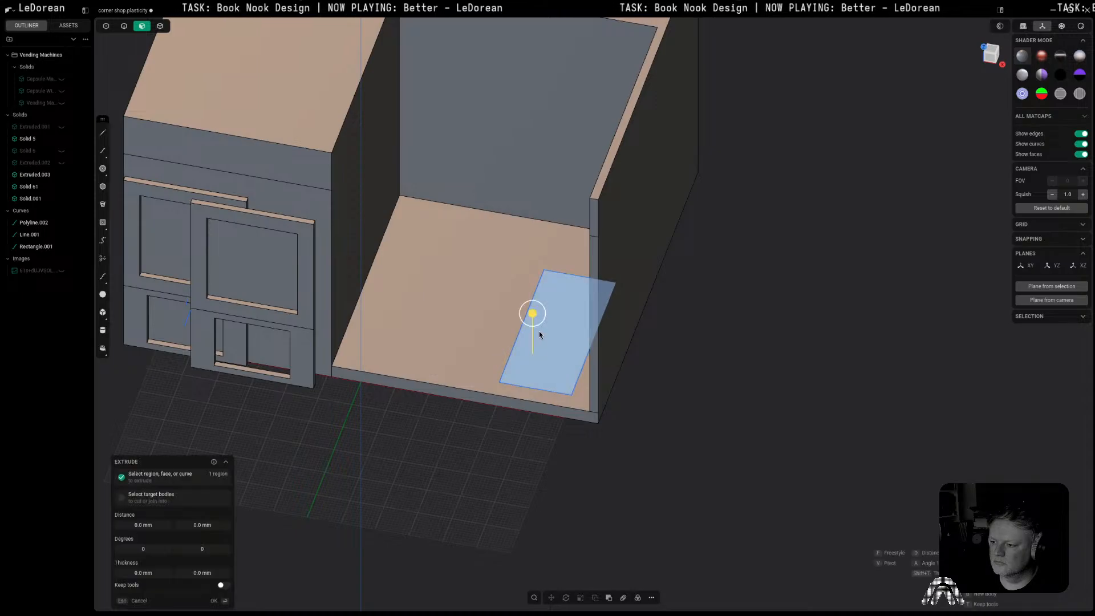
pyautogui.moveTo(535, 318); pyautogui.dragTo(563, 269)
pyautogui.click(989, 59)
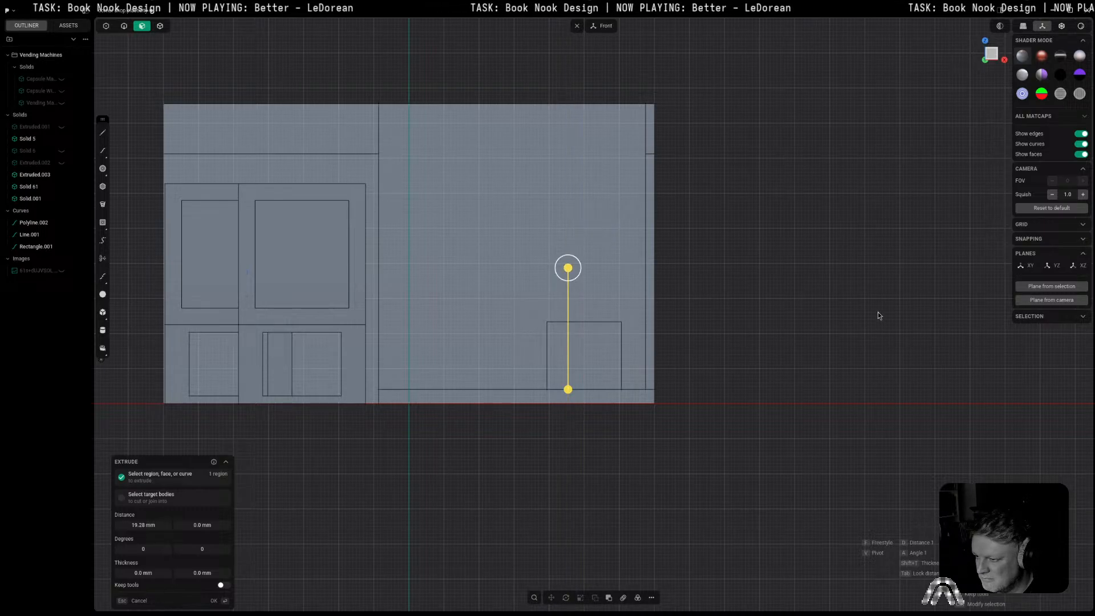
pyautogui.press('Return')
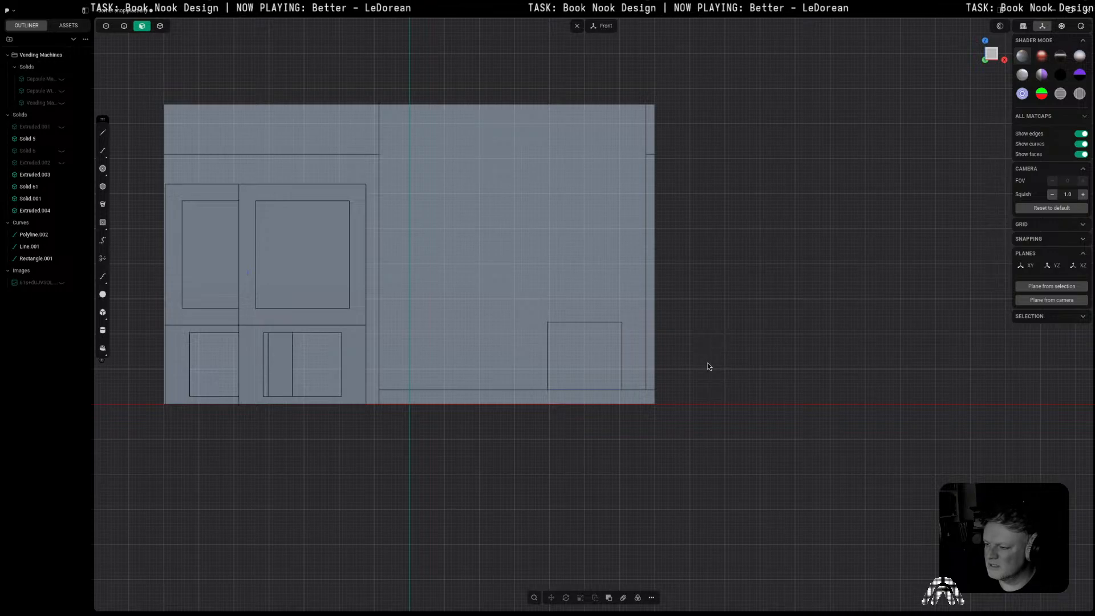
# Step: Fillet the counter block's two front vertical edges by 10.1 mm
pyautogui.moveTo(708, 362); pyautogui.dragTo(680, 396, button='middle')
pyautogui.press('2')
pyautogui.click(629, 390)
pyautogui.press('f')
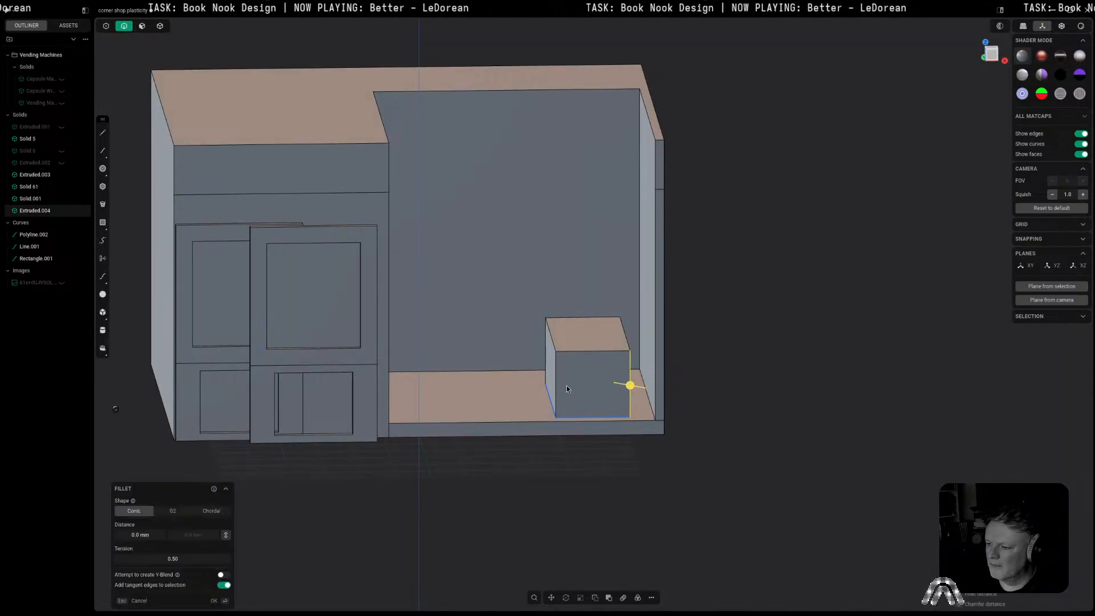
pyautogui.moveTo(556, 383); pyautogui.dragTo(526, 354)
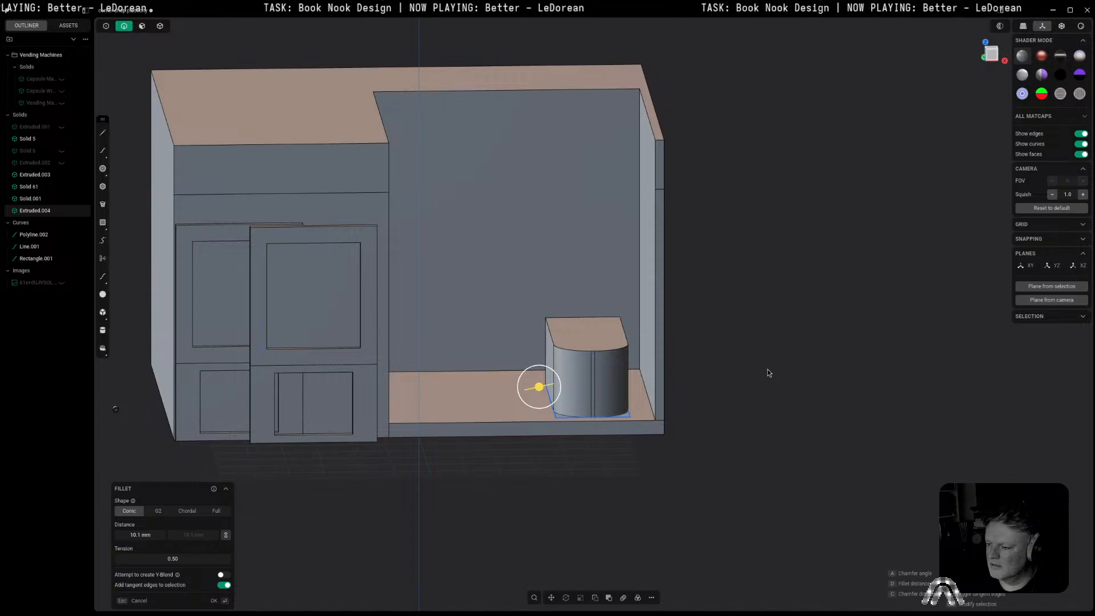
pyautogui.press('Return')
pyautogui.click(753, 362)
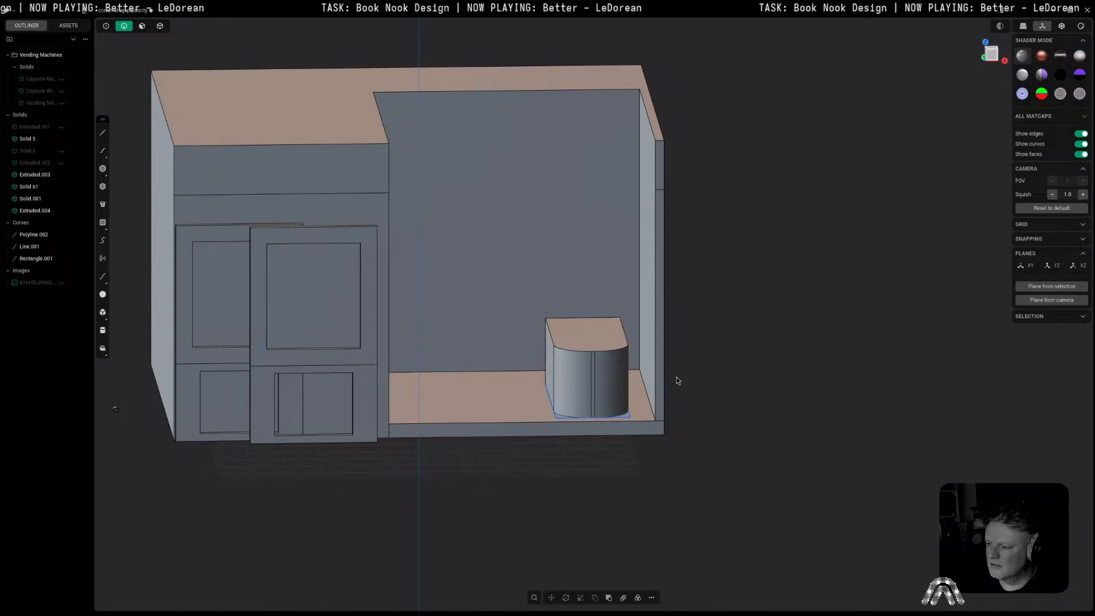
# Step: Duplicate the edge loop around the counter's top face as a separate curve
pyautogui.scroll(3, 678, 381)
pyautogui.click(594, 345)
pyautogui.press('f')
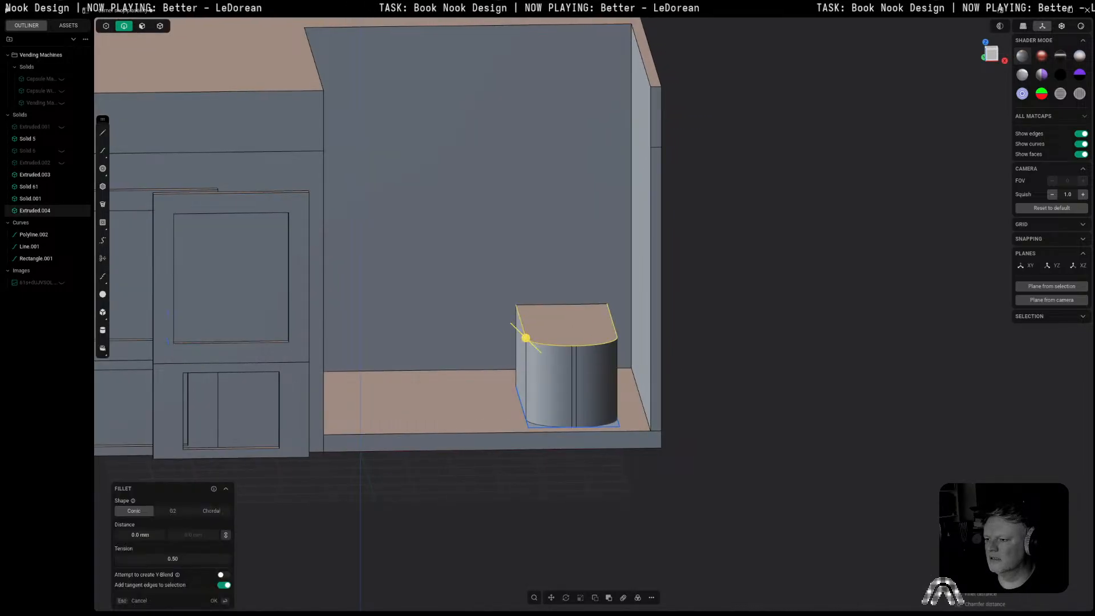
pyautogui.hotkey('shift', 'd')
pyautogui.click(877, 360)
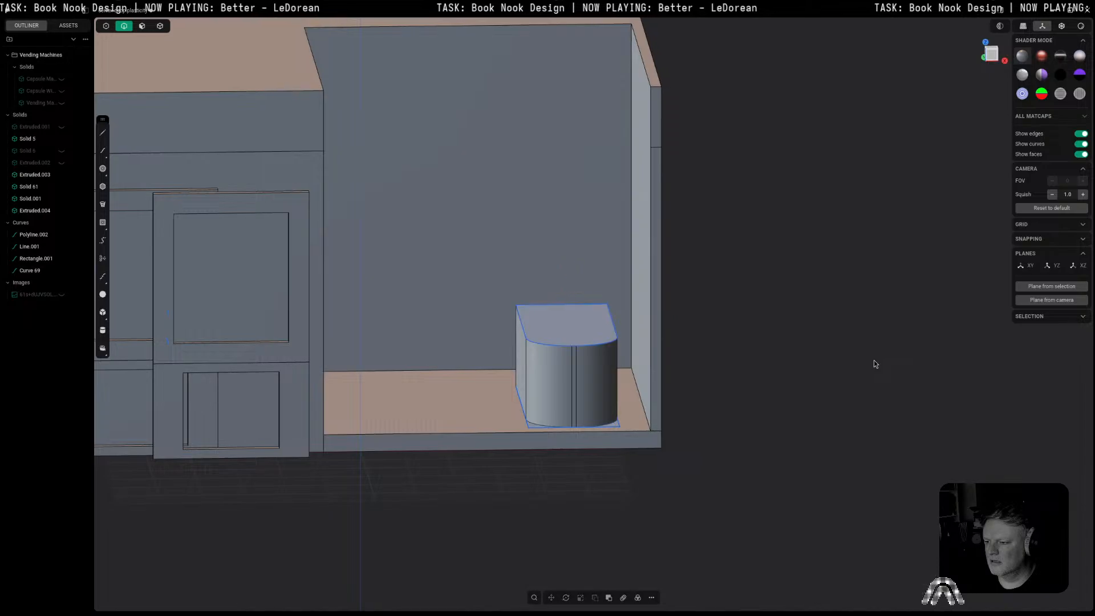
# Step: Extrude the region on top of the counter upward by 1.62 mm as a separate countertop slab
pyautogui.press('3')
pyautogui.click(605, 325)
pyautogui.moveTo(605, 283); pyautogui.dragTo(604, 266)
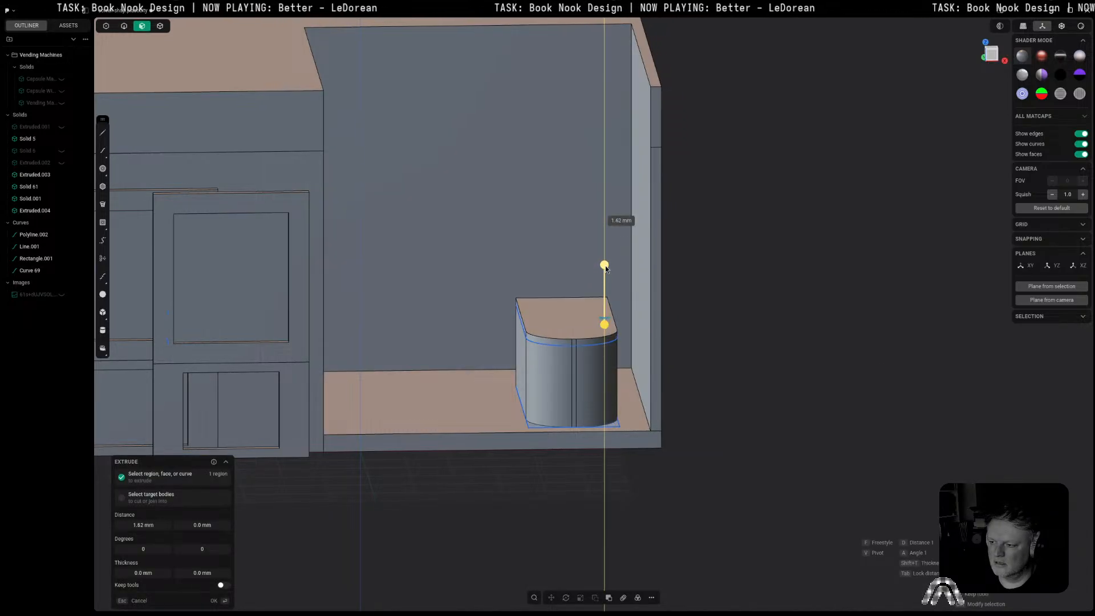
pyautogui.rightClick(856, 336)
# Step: Push the countertop slab's connected front and side rim faces outward to overhang the counter block
pyautogui.doubleClick(605, 340)
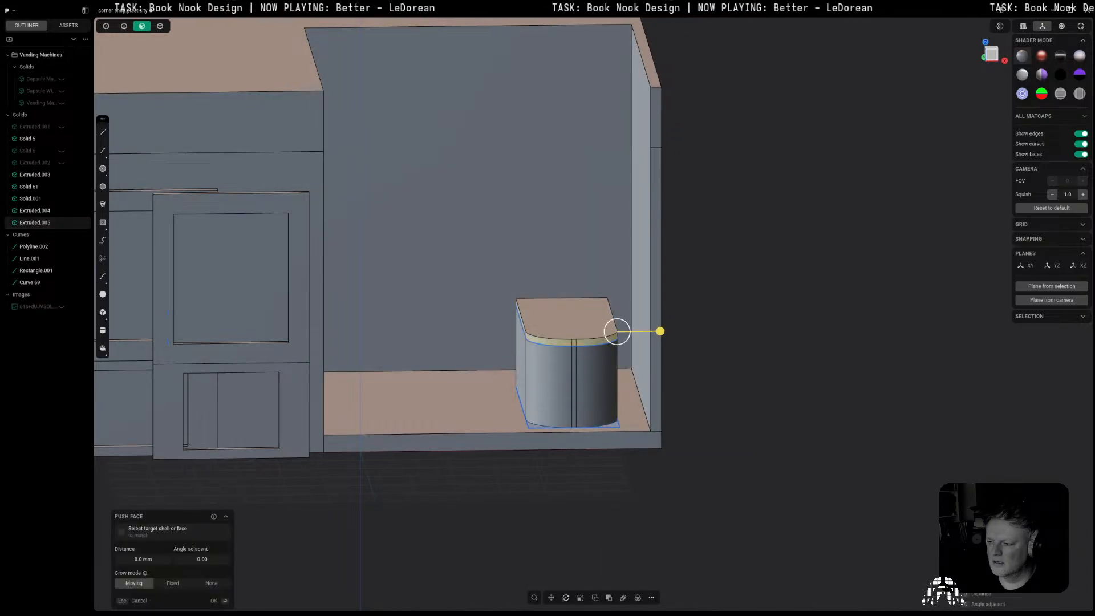
pyautogui.moveTo(662, 337); pyautogui.dragTo(676, 336)
pyautogui.rightClick(769, 398)
pyautogui.scroll(1, 530, 362)
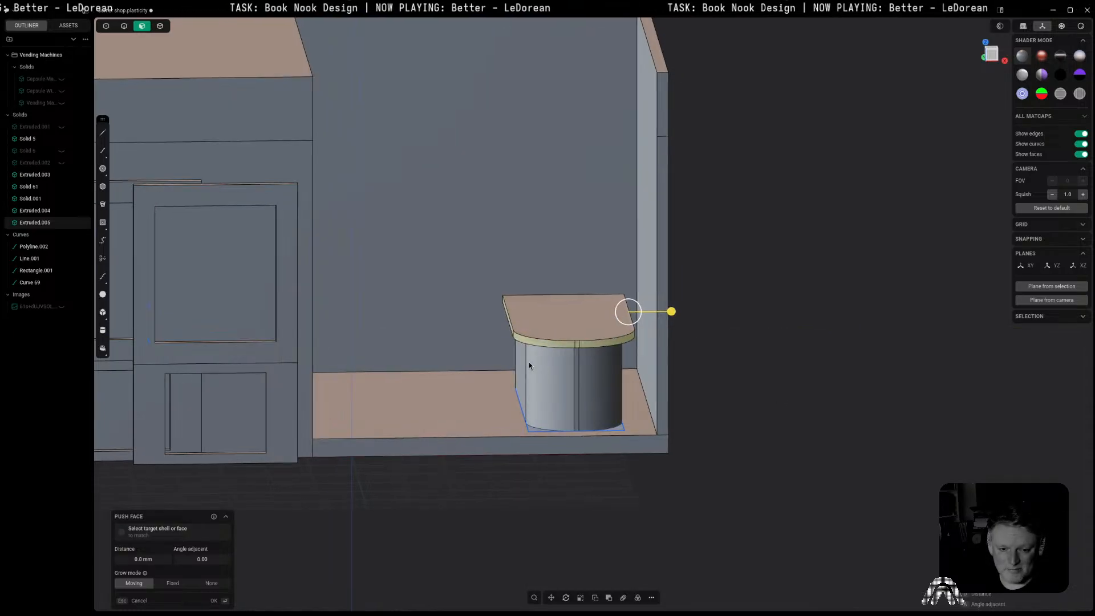
# Step: Examine the countertop's overhang around the counter from the front and from below
pyautogui.moveTo(605, 360); pyautogui.dragTo(611, 347, button='middle')
pyautogui.scroll(-3, 728, 238)
pyautogui.click(991, 54)
pyautogui.scroll(2, 703, 371)
pyautogui.press('Escape')
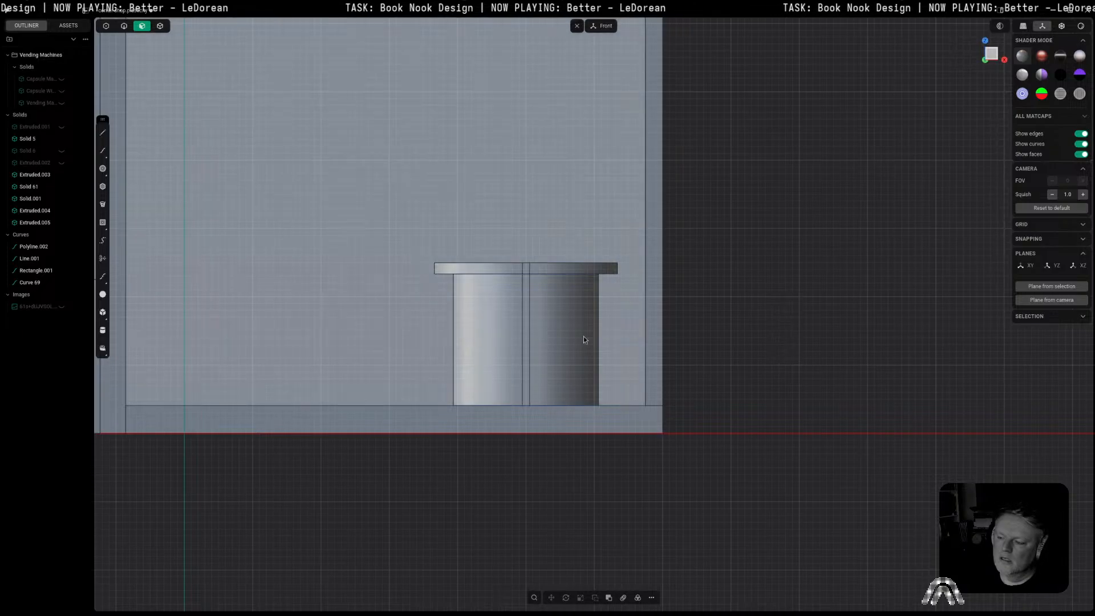
pyautogui.scroll(2, 528, 326)
pyautogui.moveTo(529, 324); pyautogui.dragTo(519, 269, button='middle')
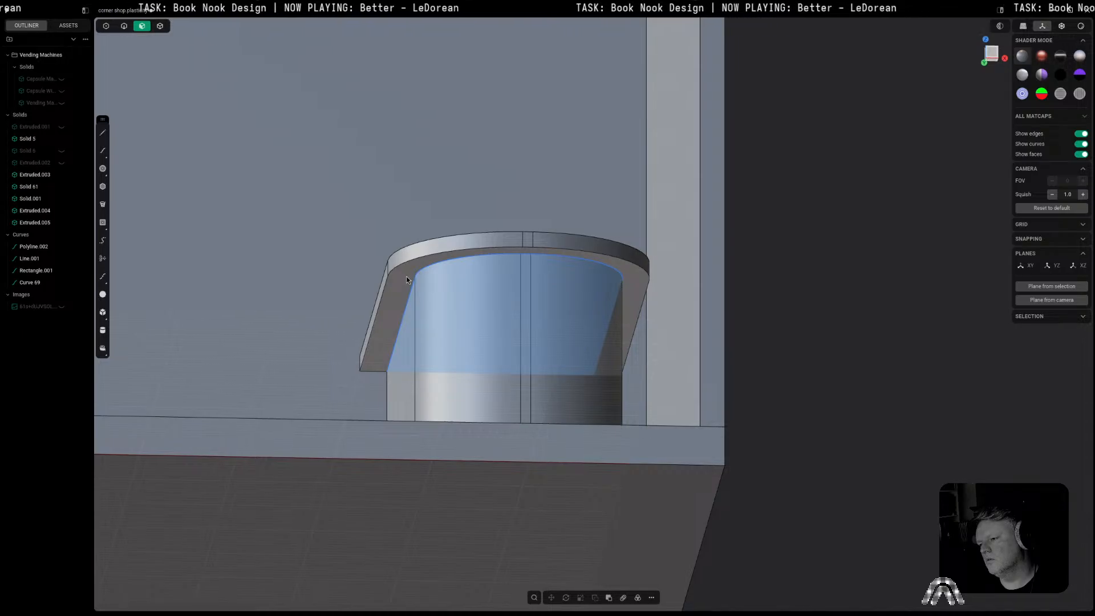
pyautogui.scroll(2, 532, 285)
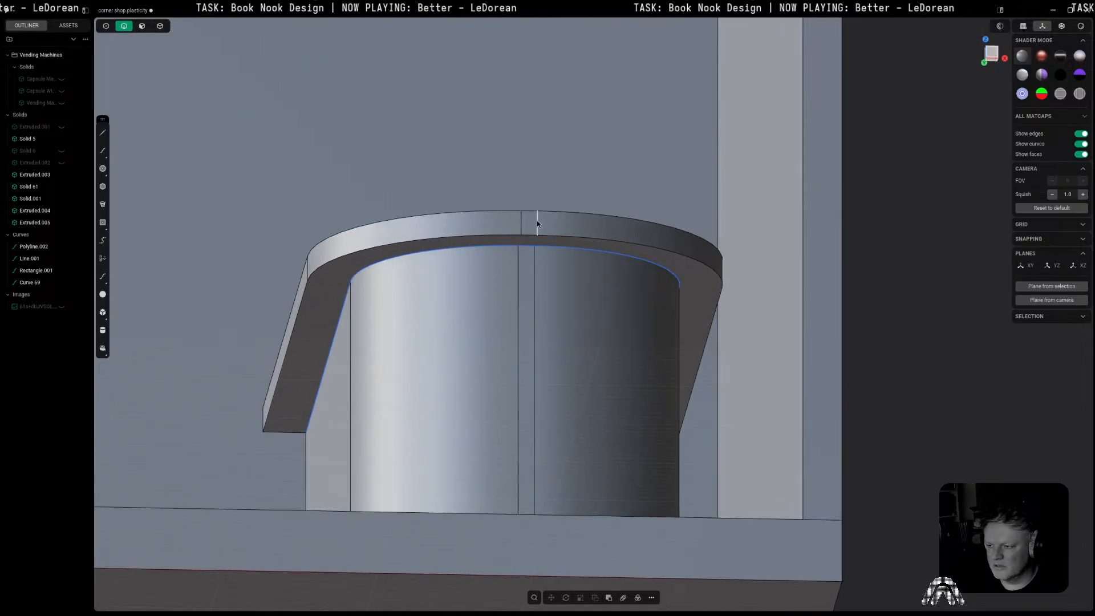
pyautogui.scroll(4, 493, 248)
pyautogui.moveTo(536, 288); pyautogui.dragTo(526, 264, button='middle')
pyautogui.scroll(-5, 948, 363)
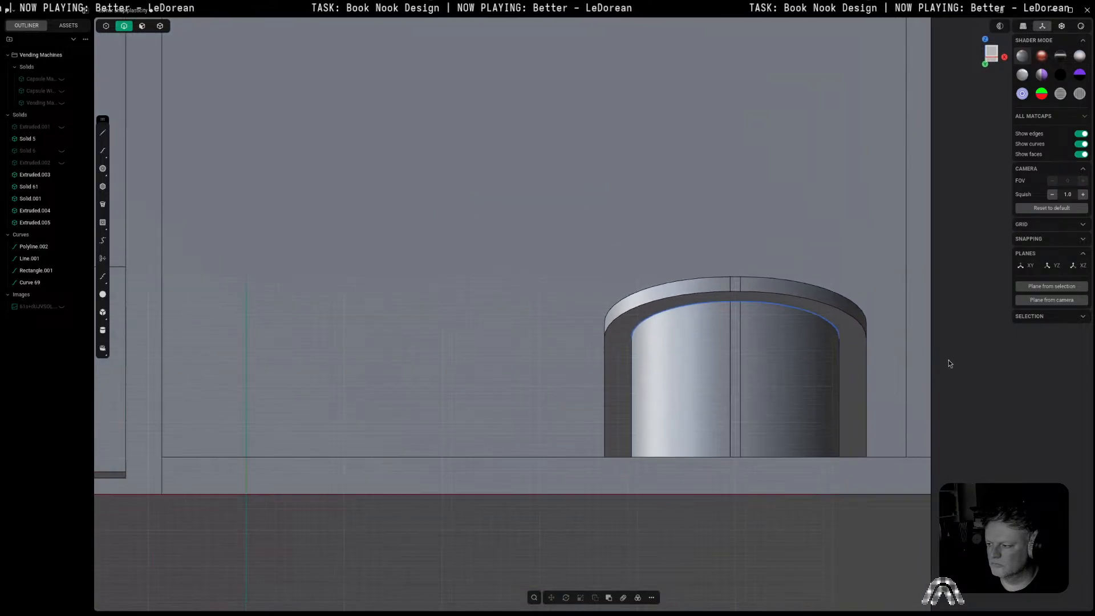
pyautogui.click(911, 466)
pyautogui.press('h')
pyautogui.scroll(-5, 911, 466)
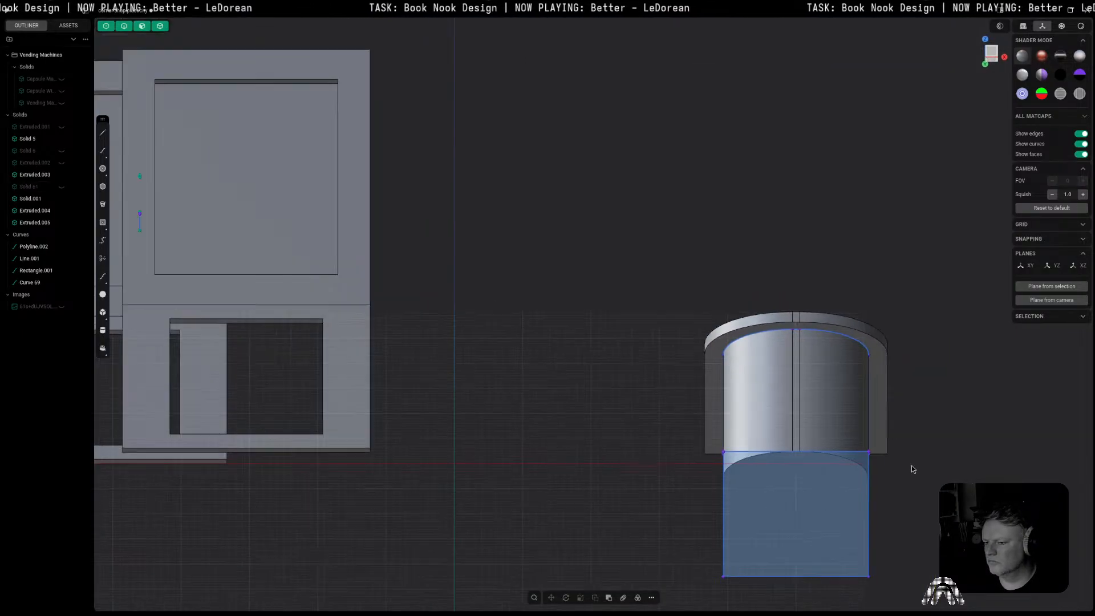
pyautogui.click(489, 283)
pyautogui.press('h')
pyautogui.click(465, 285)
pyautogui.hotkey('ctrl', 'z')
pyautogui.hotkey('ctrl', 'z')
pyautogui.hotkey('ctrl', 'z')
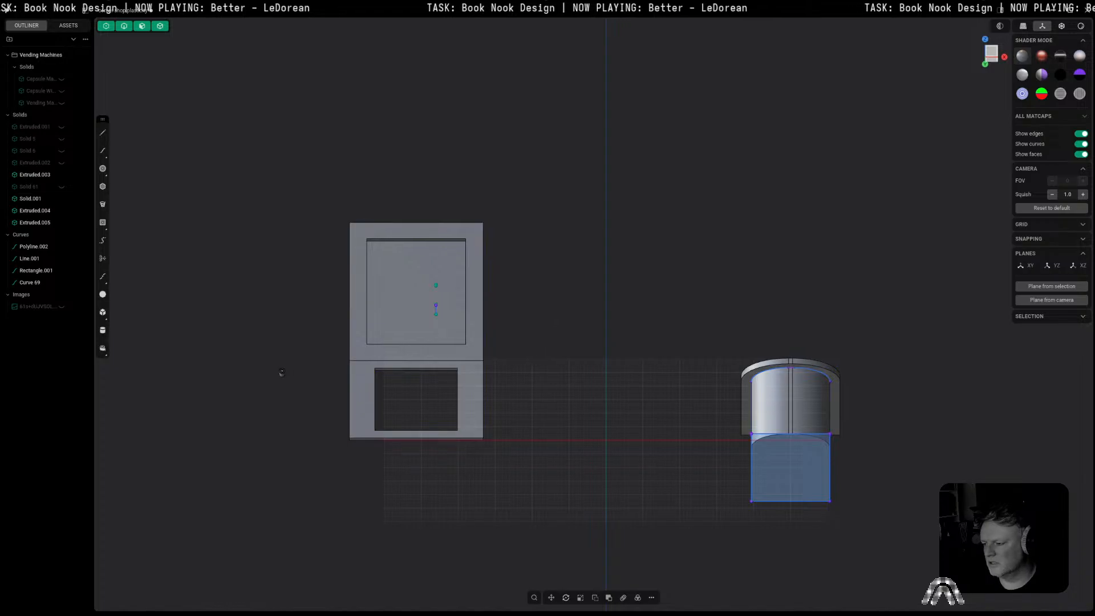
pyautogui.click(978, 395)
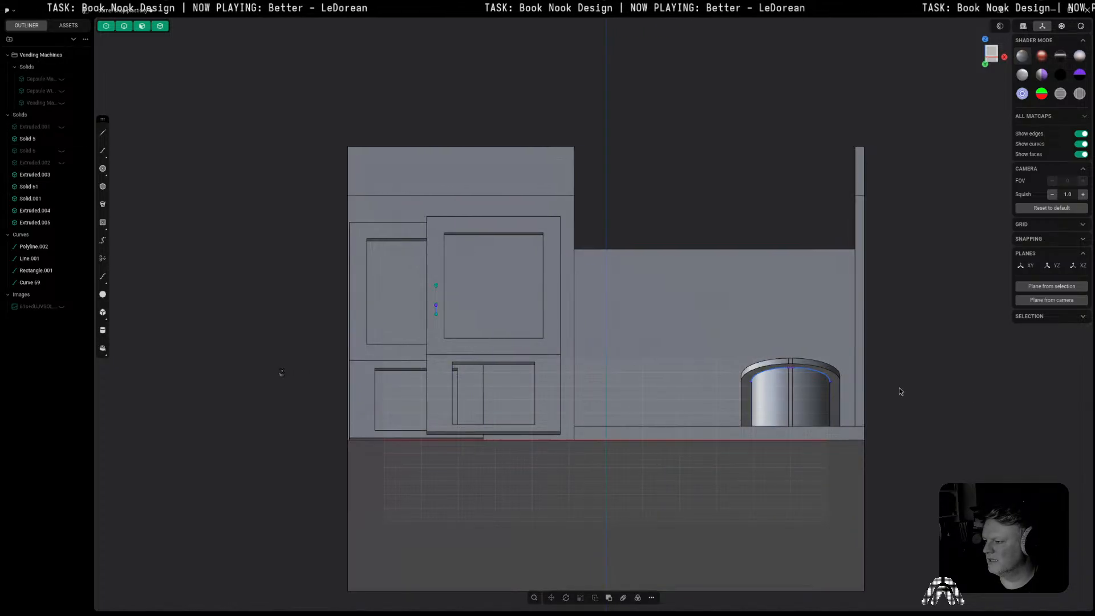
# Step: Isolate the counter block and countertop slab, and align a temporary plane to the counter's flat side face
pyautogui.click(833, 372)
pyautogui.keyDown('shift'); pyautogui.click(816, 401); pyautogui.keyUp('shift')
pyautogui.press('/')
pyautogui.moveTo(820, 398); pyautogui.dragTo(916, 404, button='middle')
pyautogui.press('3')
pyautogui.click(917, 404)
pyautogui.press('space')
pyautogui.click(932, 375)
pyautogui.keyDown('shift'); pyautogui.moveTo(501, 262); pyautogui.dragTo(597, 254, button='middle'); pyautogui.keyUp('shift')
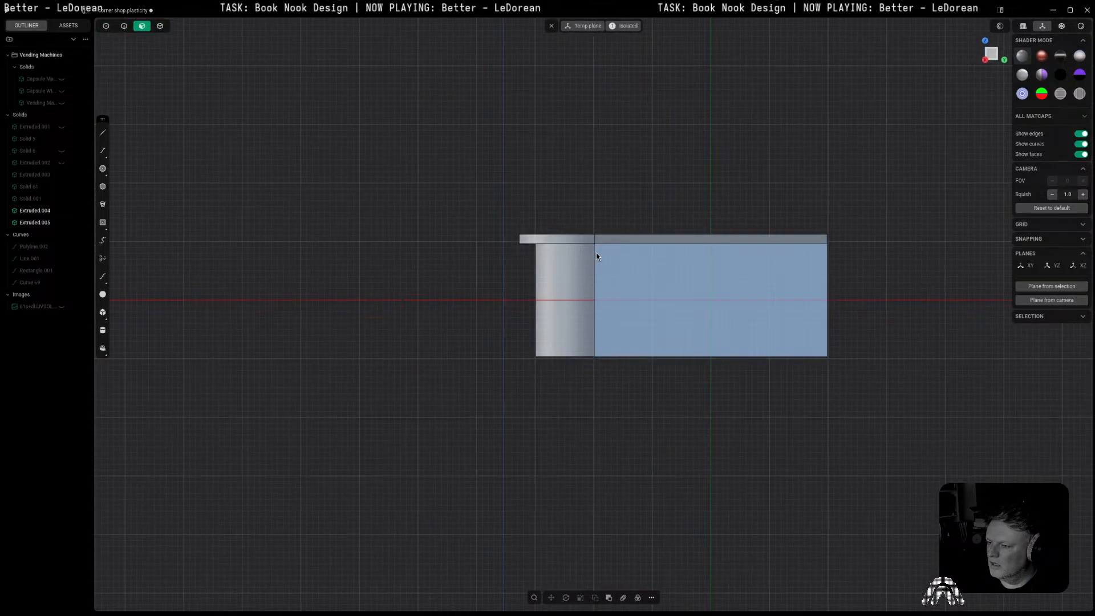
pyautogui.scroll(5, 489, 229)
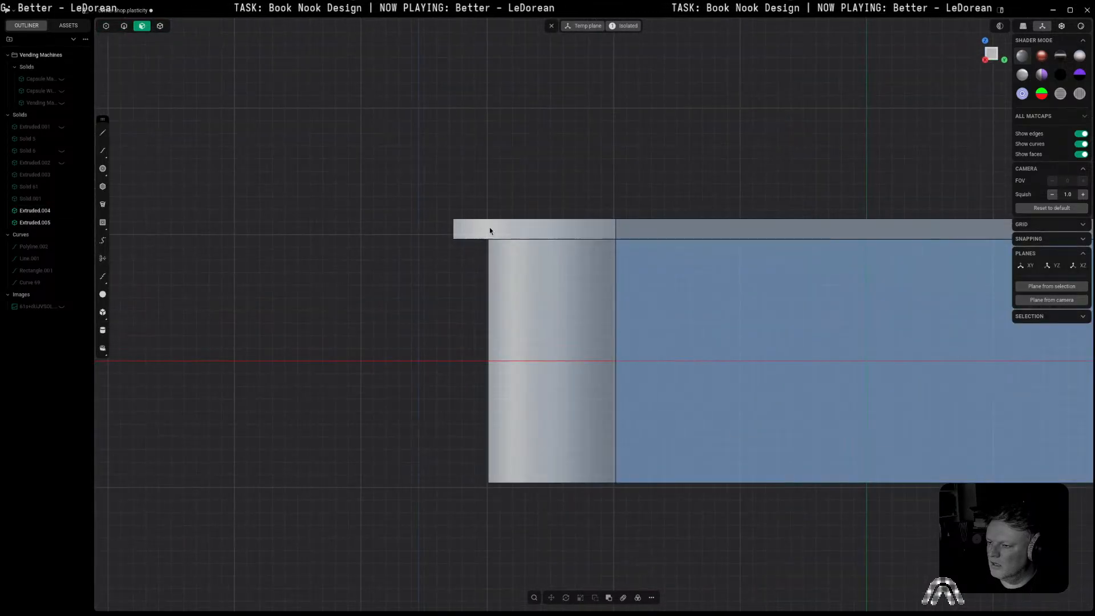
# Step: Draw a diagonal line from the underside of the countertop's front overhang down into the counter block
pyautogui.click(102, 136)
pyautogui.scroll(5, 410, 257)
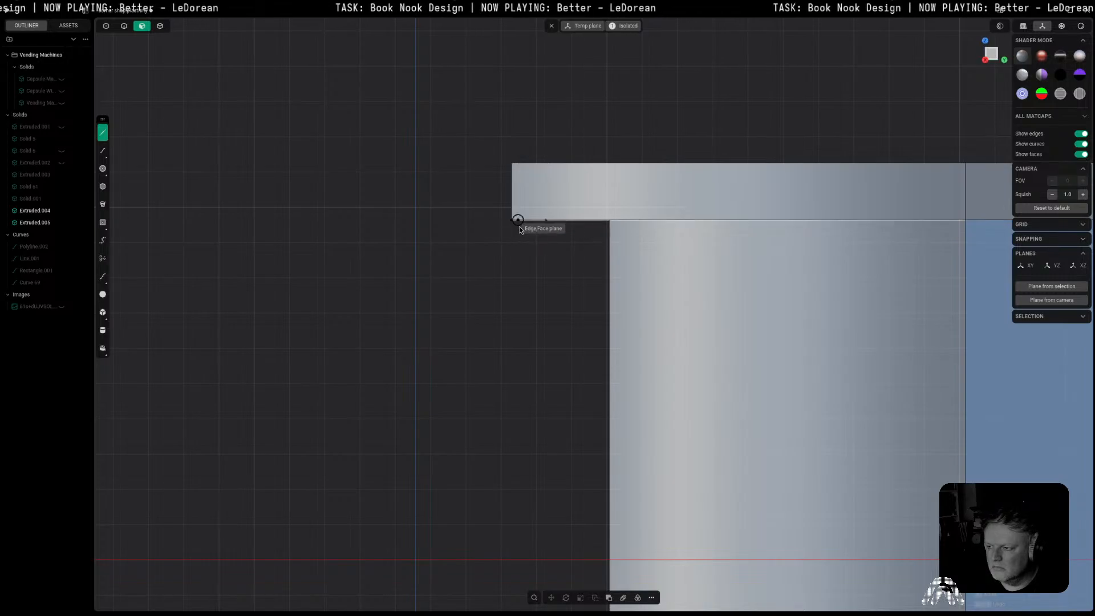
pyautogui.click(518, 220)
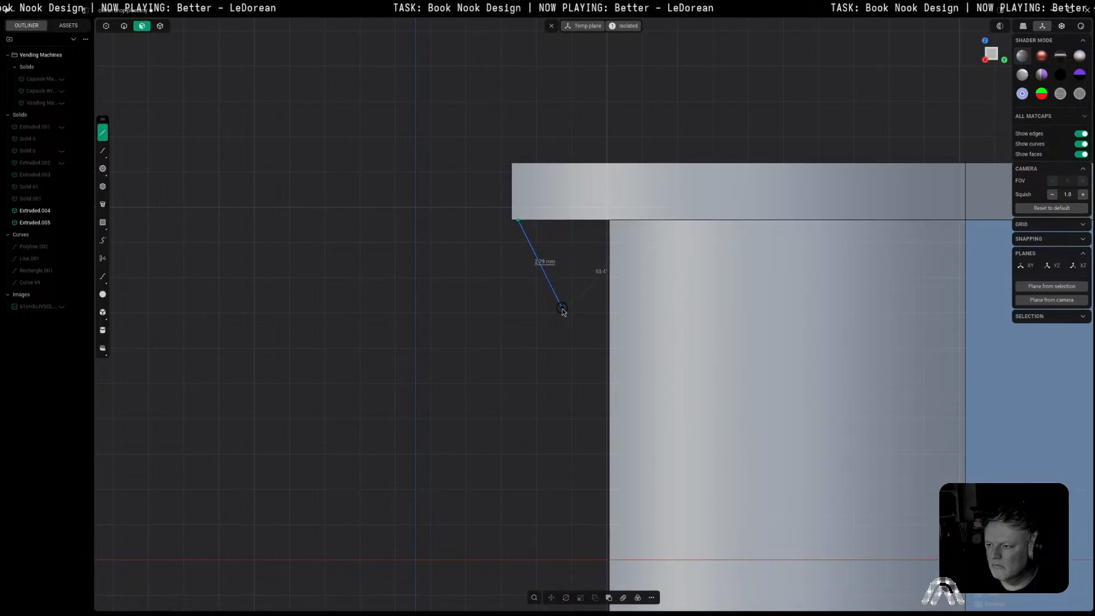
pyautogui.hotkey('ctrl', 'z')
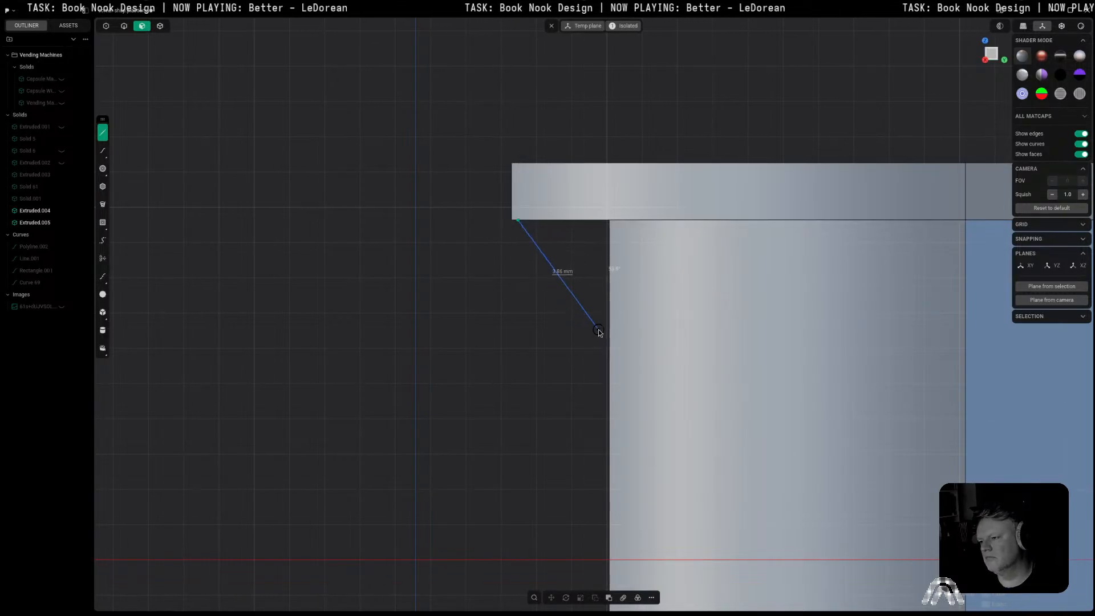
pyautogui.click(629, 351)
pyautogui.moveTo(630, 351); pyautogui.dragTo(710, 331, button='middle')
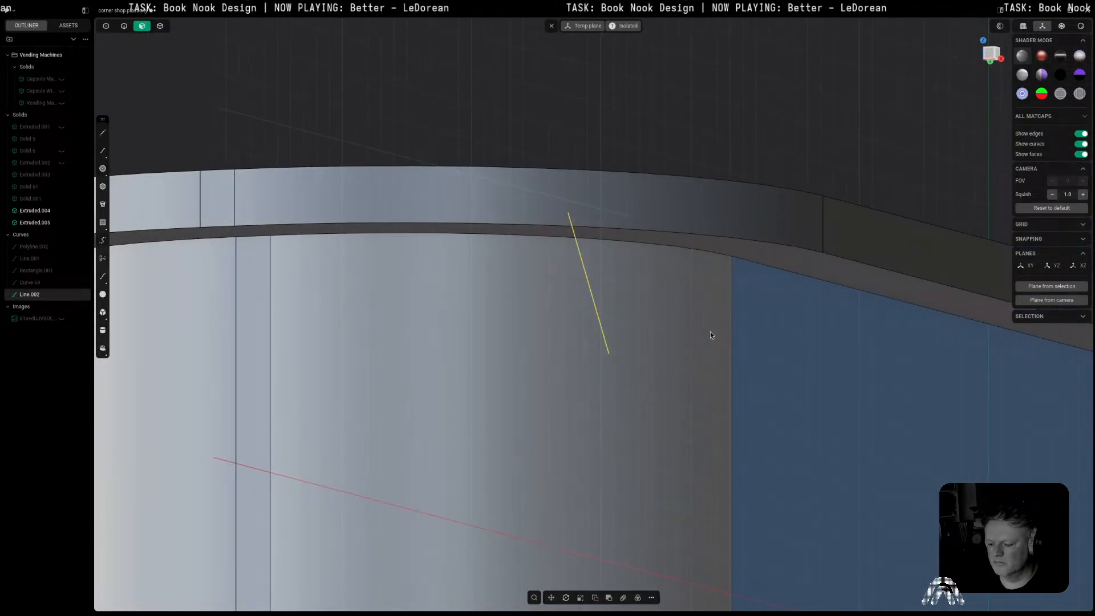
pyautogui.scroll(-10, 563, 312)
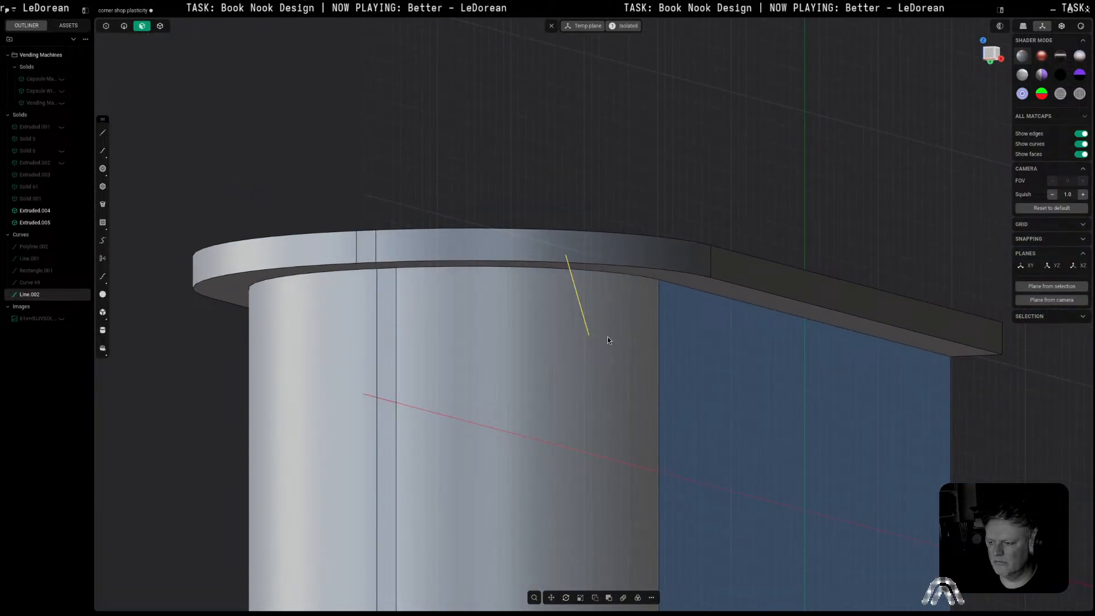
# Step: Move the diagonal line along X to the narrow central strip on the counter's front, and align the view to the right side
pyautogui.press('g')
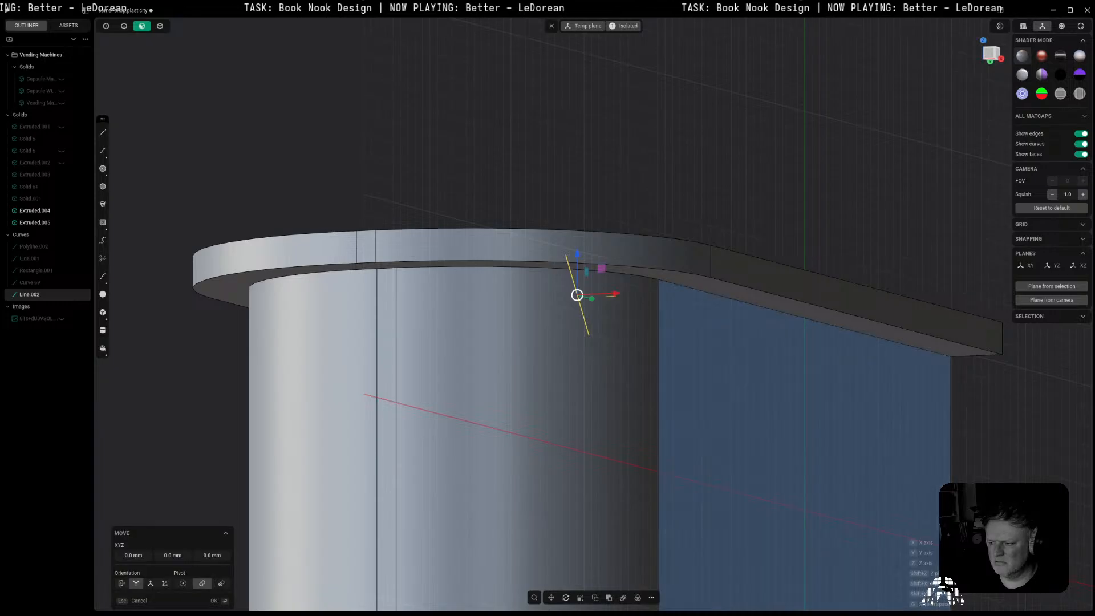
pyautogui.press('x')
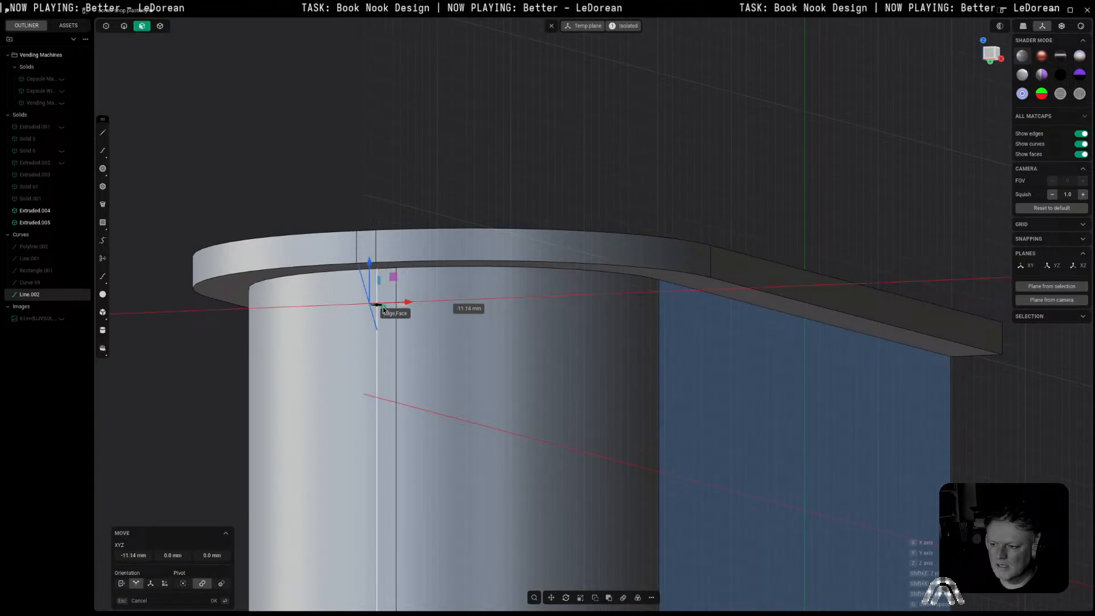
pyautogui.click(398, 332)
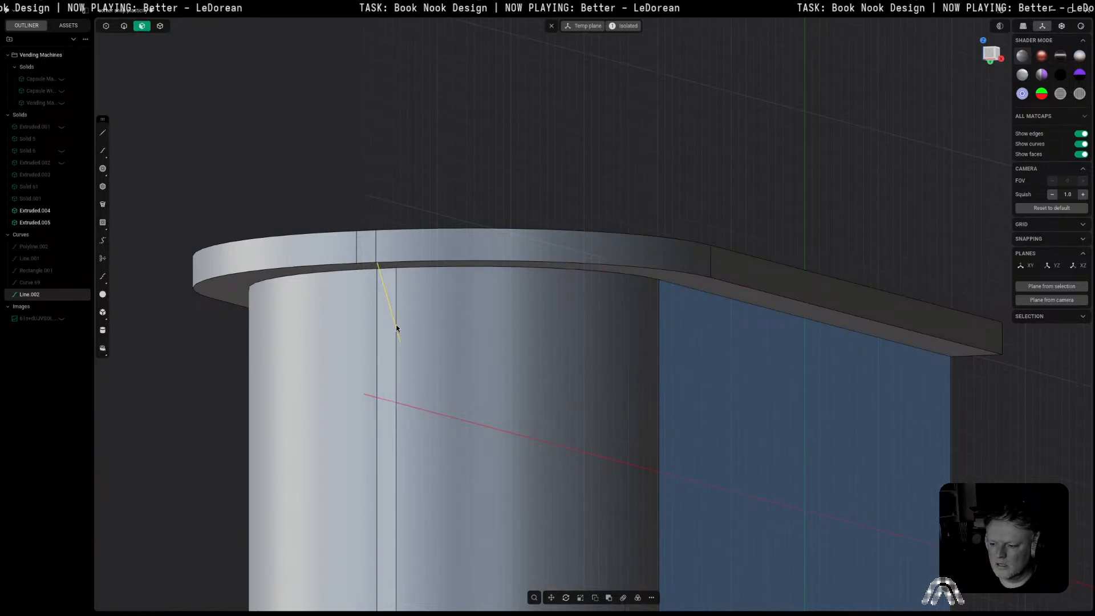
pyautogui.scroll(2, 396, 324)
pyautogui.moveTo(415, 284); pyautogui.dragTo(344, 290, button='middle')
pyautogui.click(1009, 58)
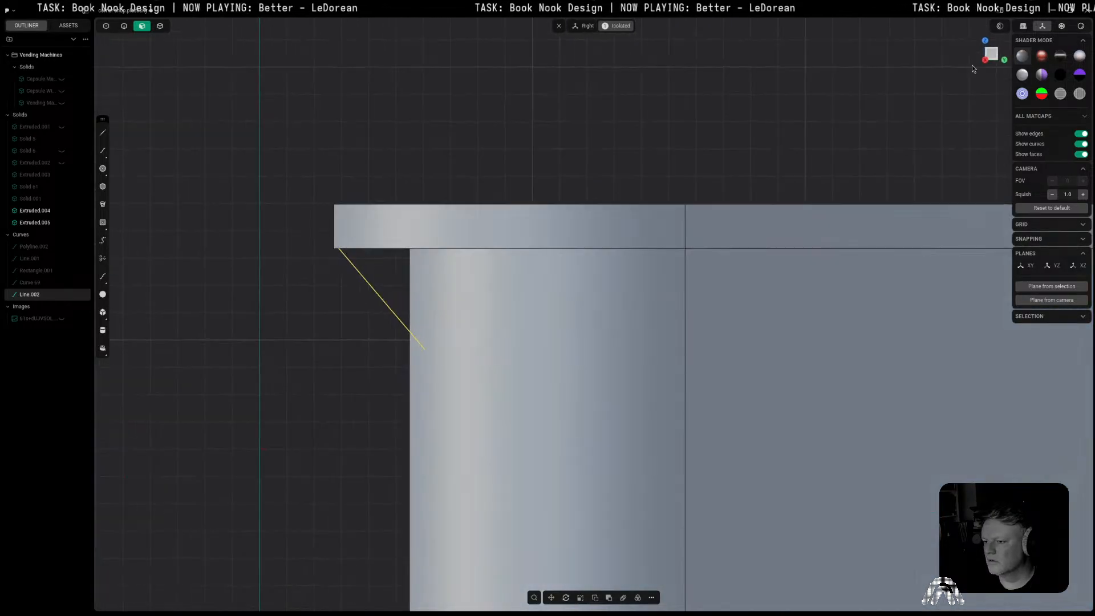
pyautogui.press('l')
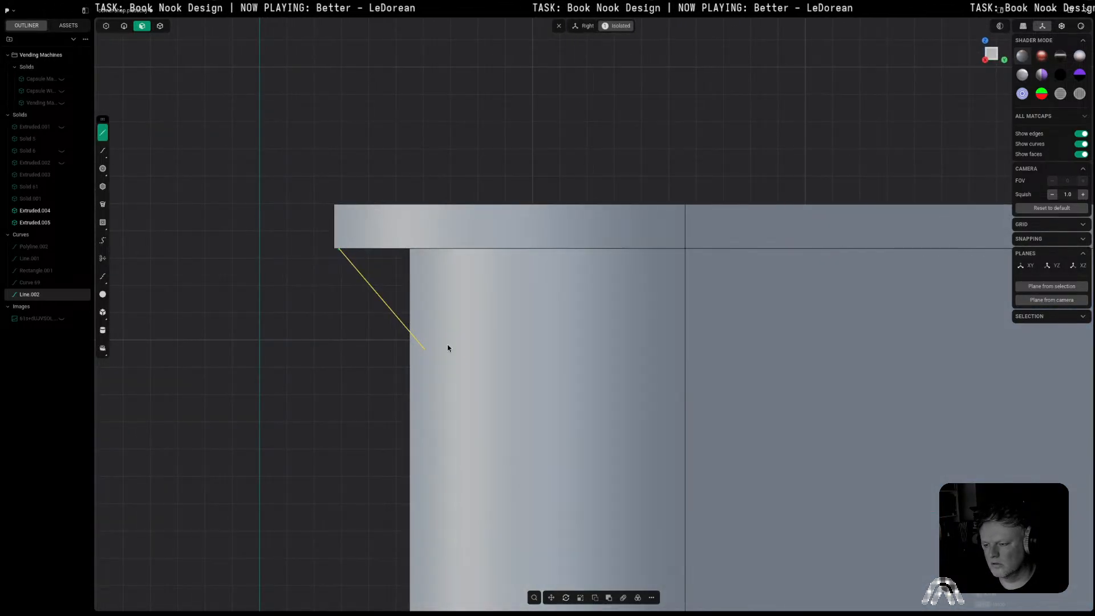
pyautogui.click(341, 252)
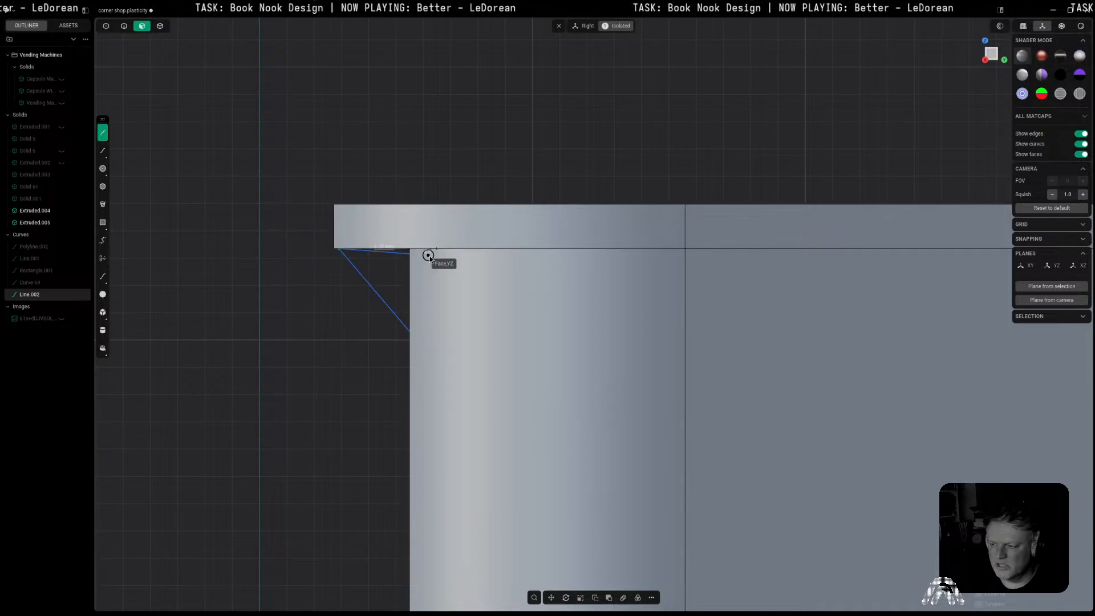
pyautogui.click(419, 339)
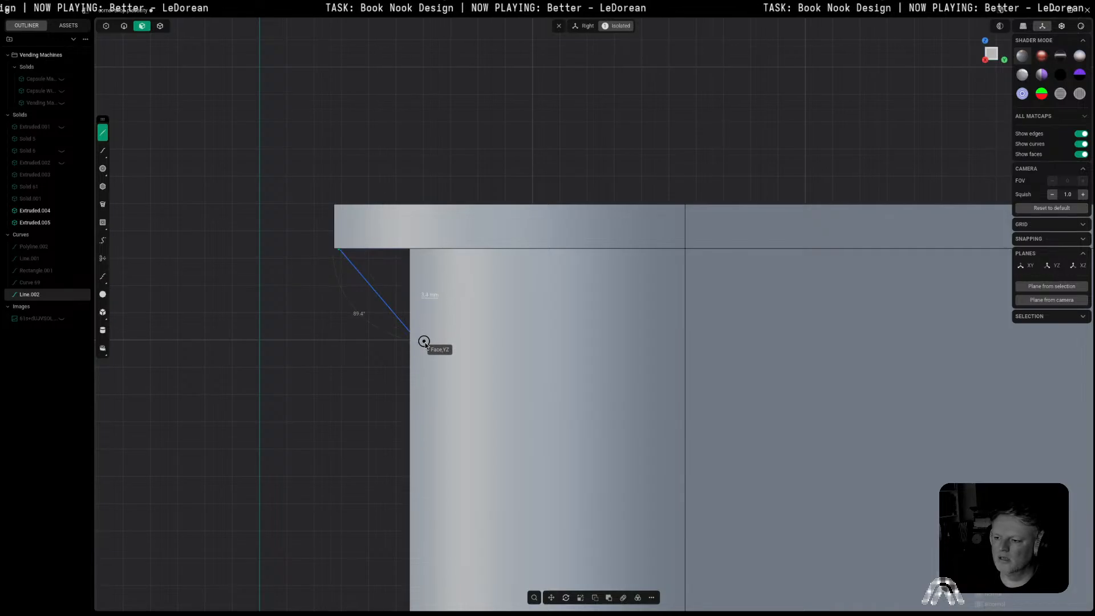
pyautogui.press('Escape')
pyautogui.scroll(-3, 307, 373)
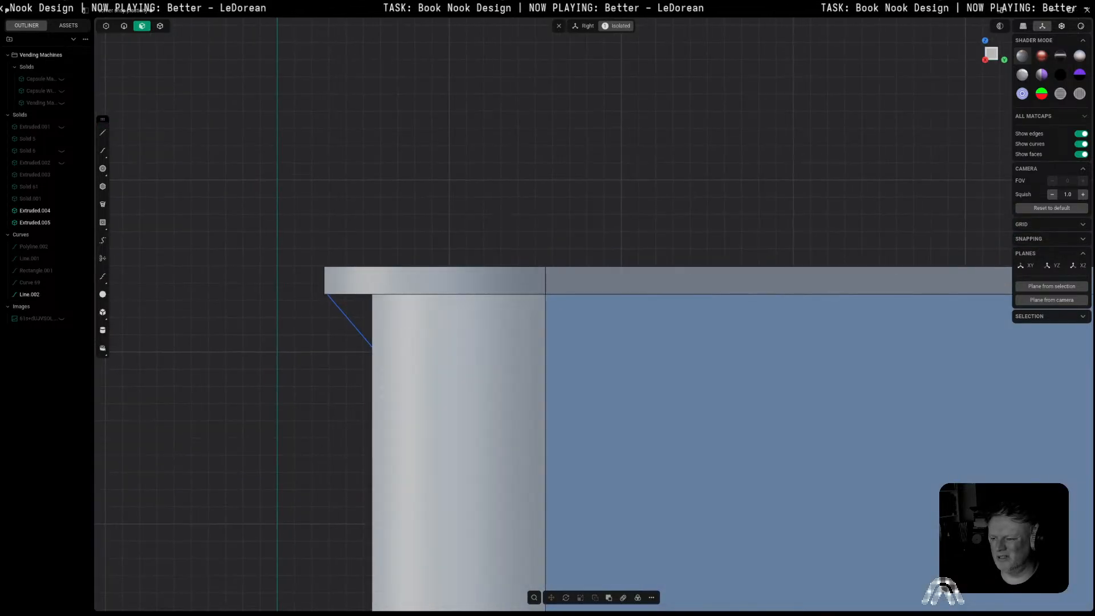
pyautogui.click(564, 293)
pyautogui.keyDown('shift'); pyautogui.click(523, 398); pyautogui.keyUp('shift')
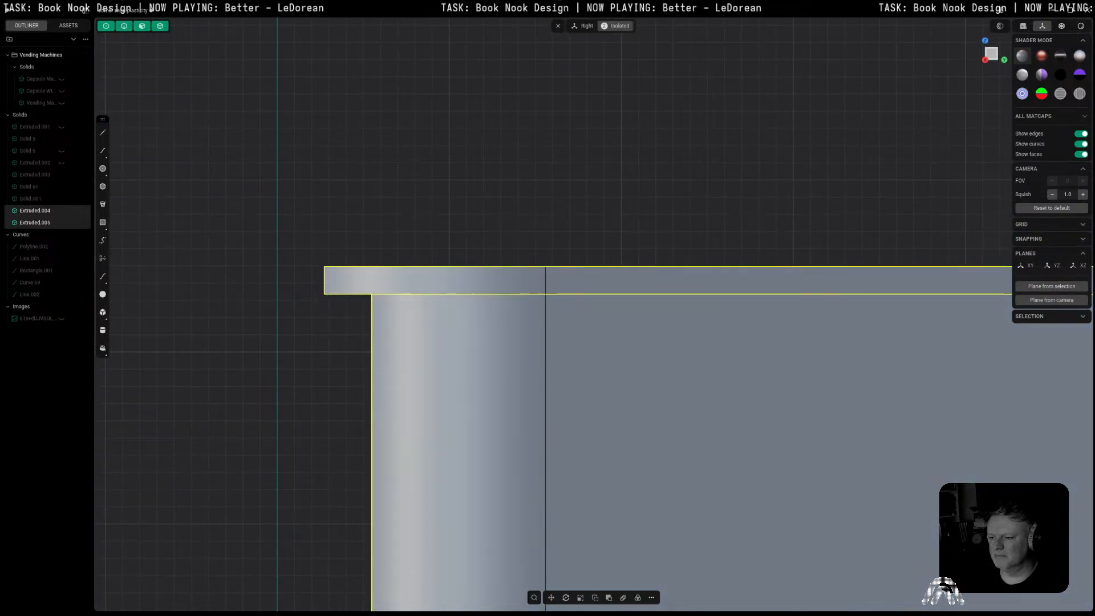
pyautogui.press('/')
pyautogui.click(492, 190)
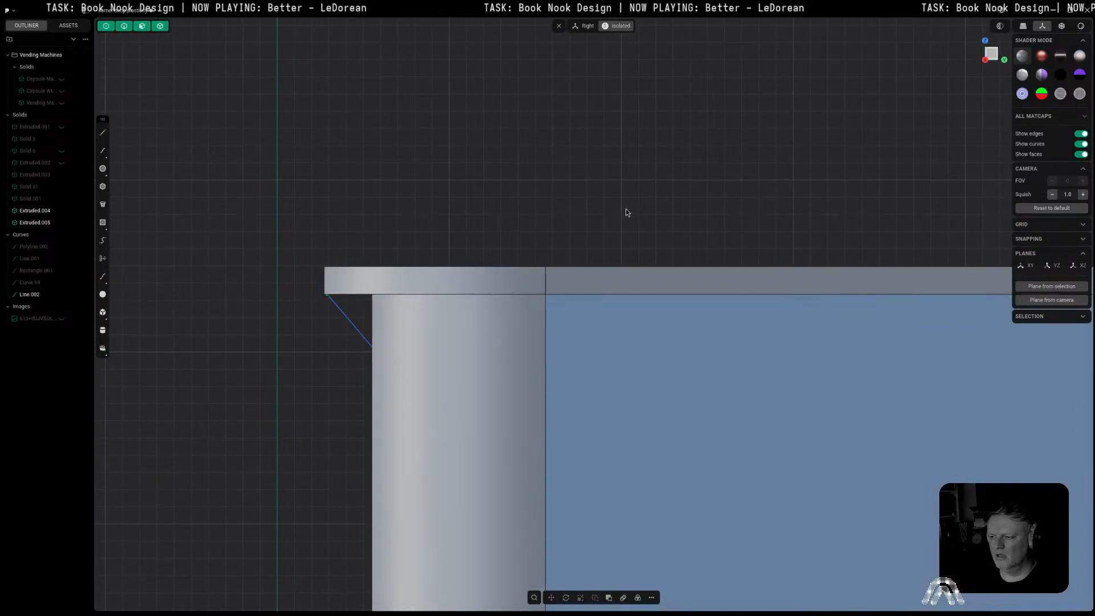
# Step: Hide the counter and countertop, and close the diagonal line into a right triangle with a vertical and a horizontal line
pyautogui.click(590, 277)
pyautogui.press('h')
pyautogui.press('h')
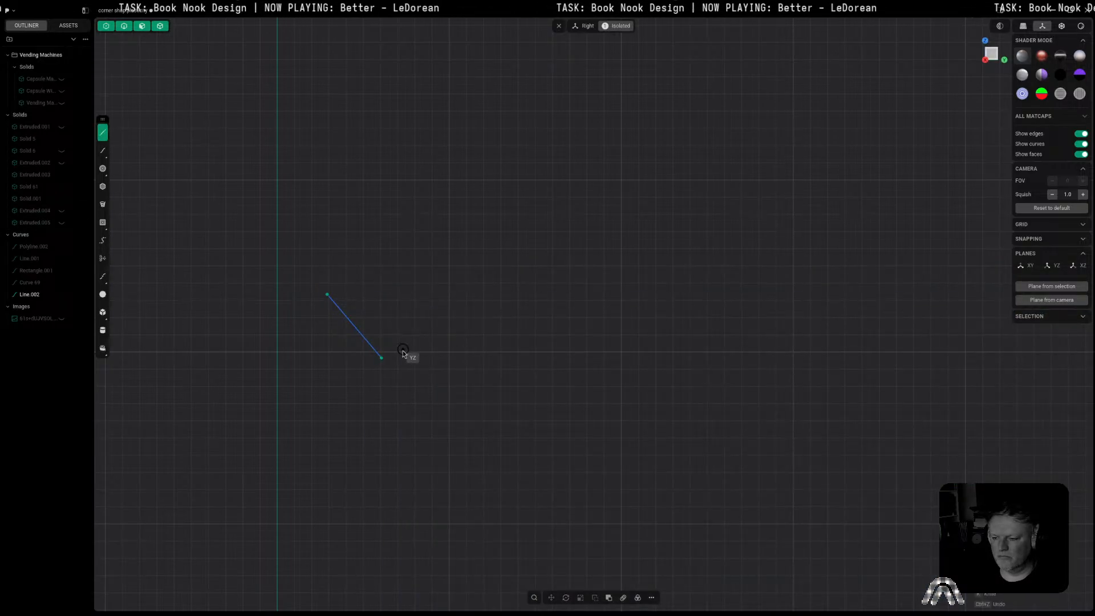
pyautogui.click(382, 294)
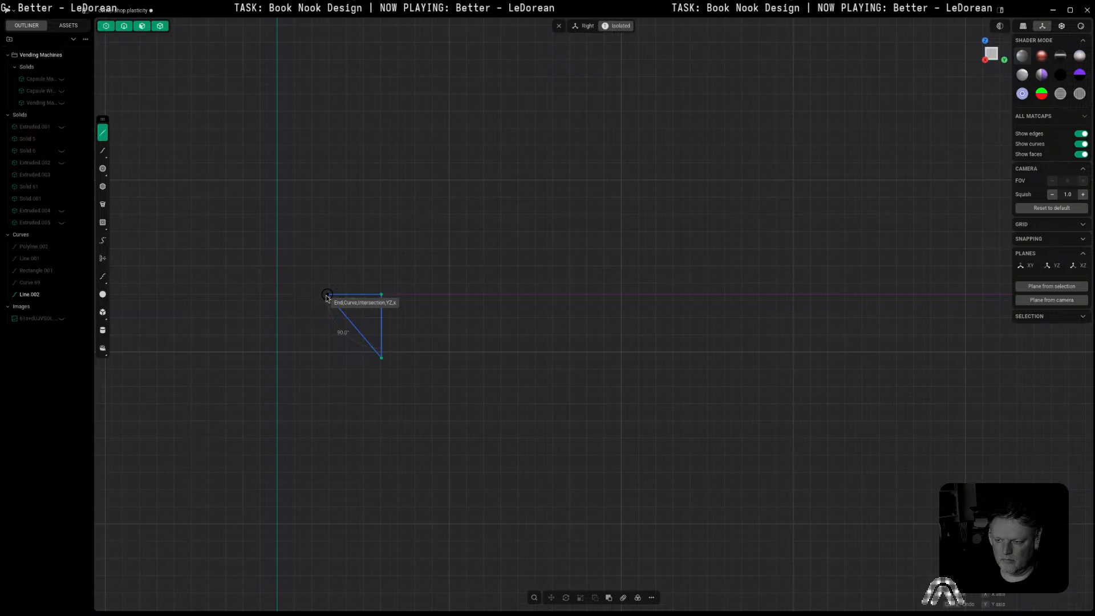
pyautogui.click(326, 295)
pyautogui.moveTo(381, 375); pyautogui.dragTo(455, 355, button='middle')
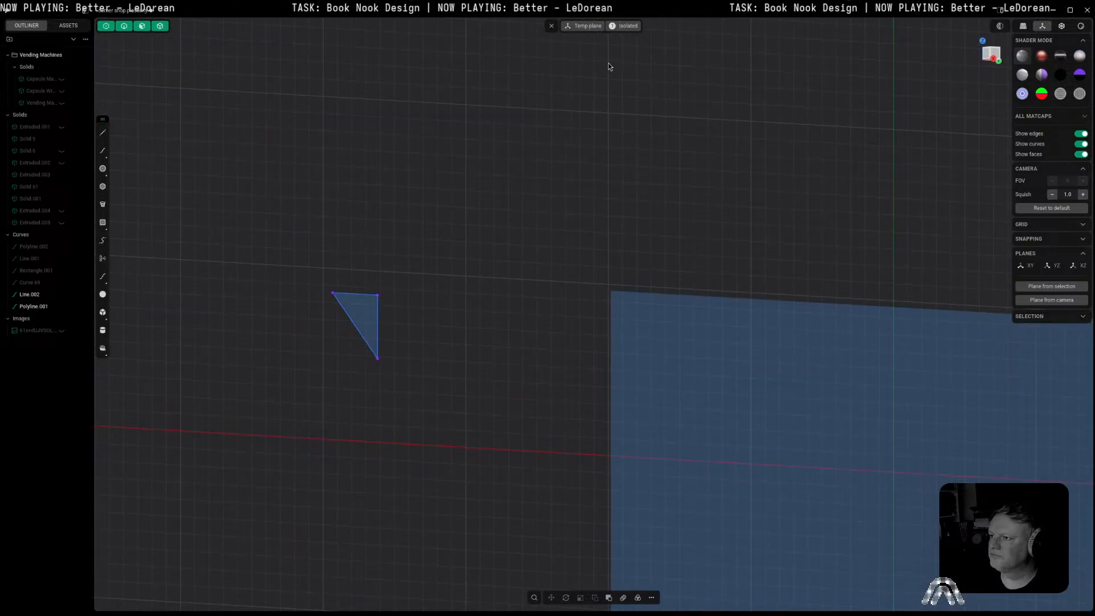
# Step: Leave isolation and make the hidden counter block and countertop slab visible again
pyautogui.click(618, 26)
pyautogui.keyDown('shift'); pyautogui.moveTo(505, 268); pyautogui.dragTo(585, 272, button='middle'); pyautogui.keyUp('shift')
pyautogui.scroll(-5, 585, 272)
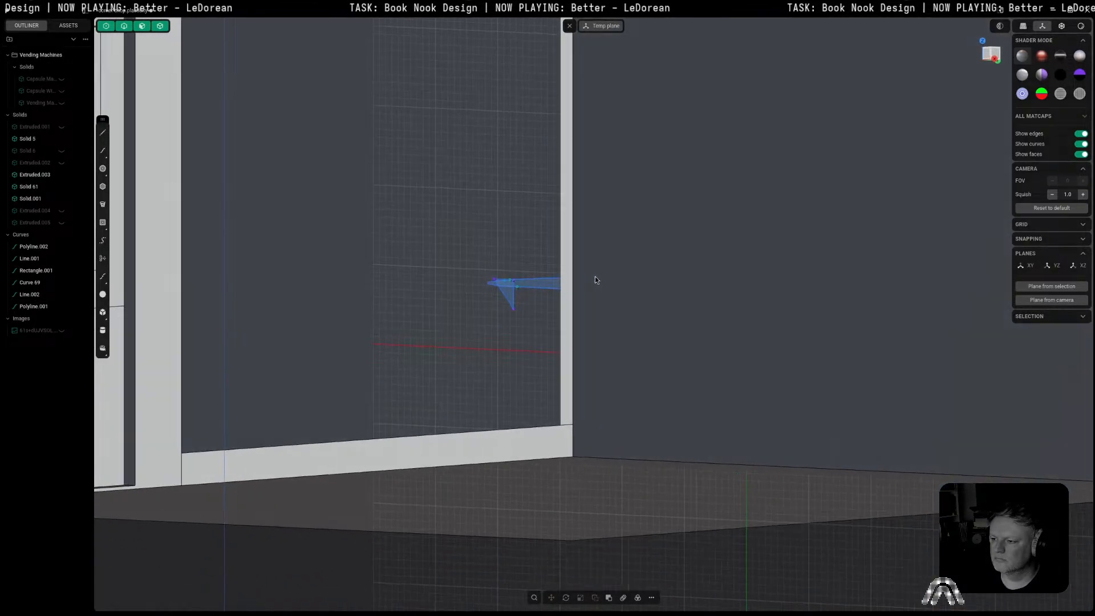
pyautogui.scroll(-2, 596, 279)
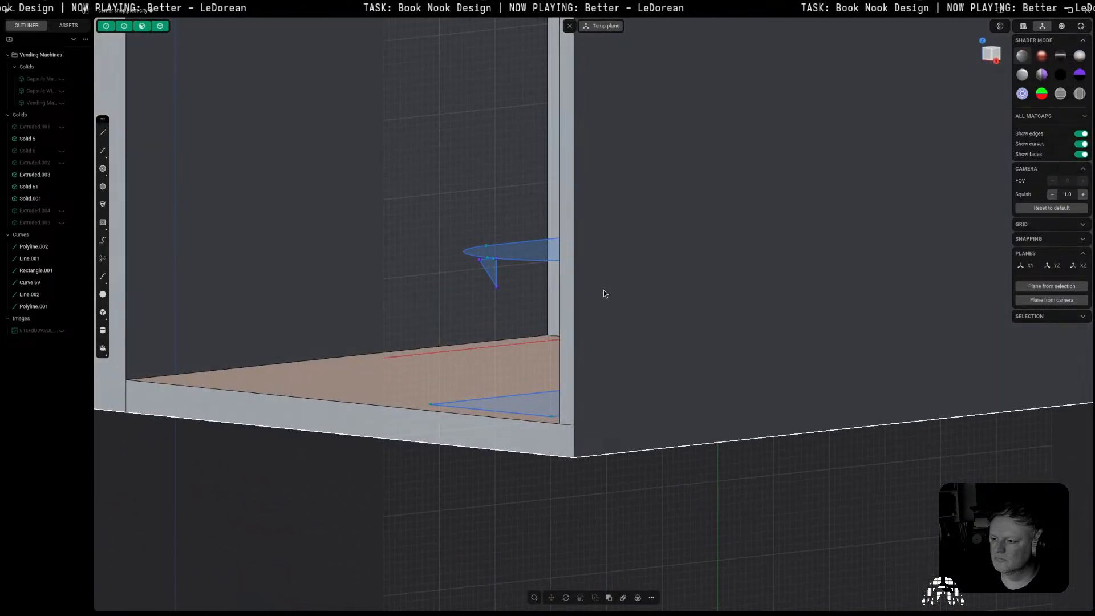
pyautogui.click(61, 211)
pyautogui.click(63, 222)
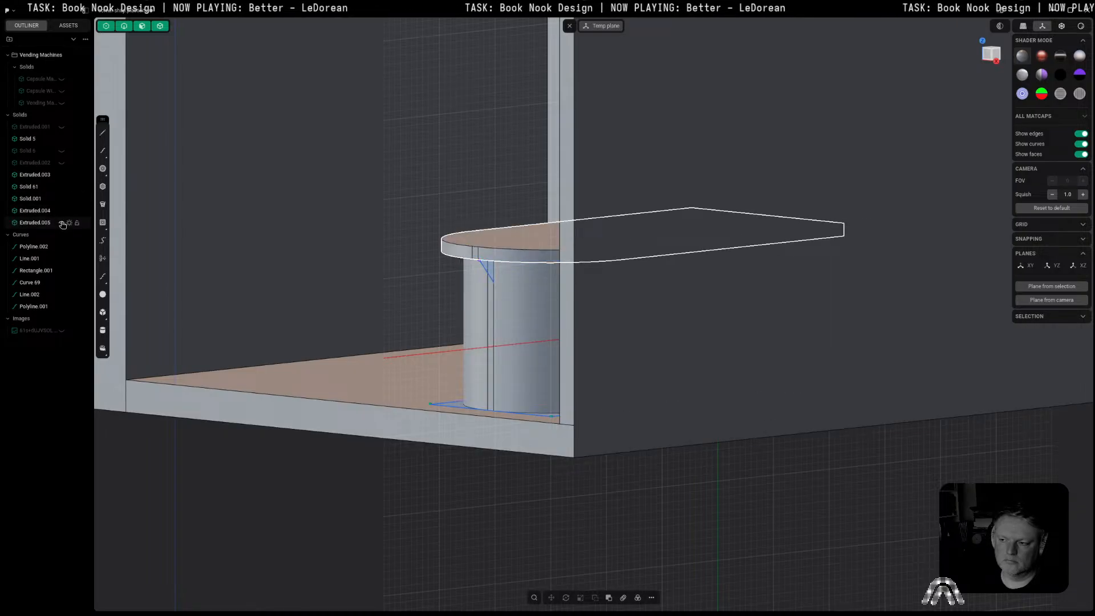
# Step: Extrude the triangular region under the countertop 1.04 mm across the counter's narrow front strip as a separate support bracket
pyautogui.scroll(5, 461, 235)
pyautogui.press('e')
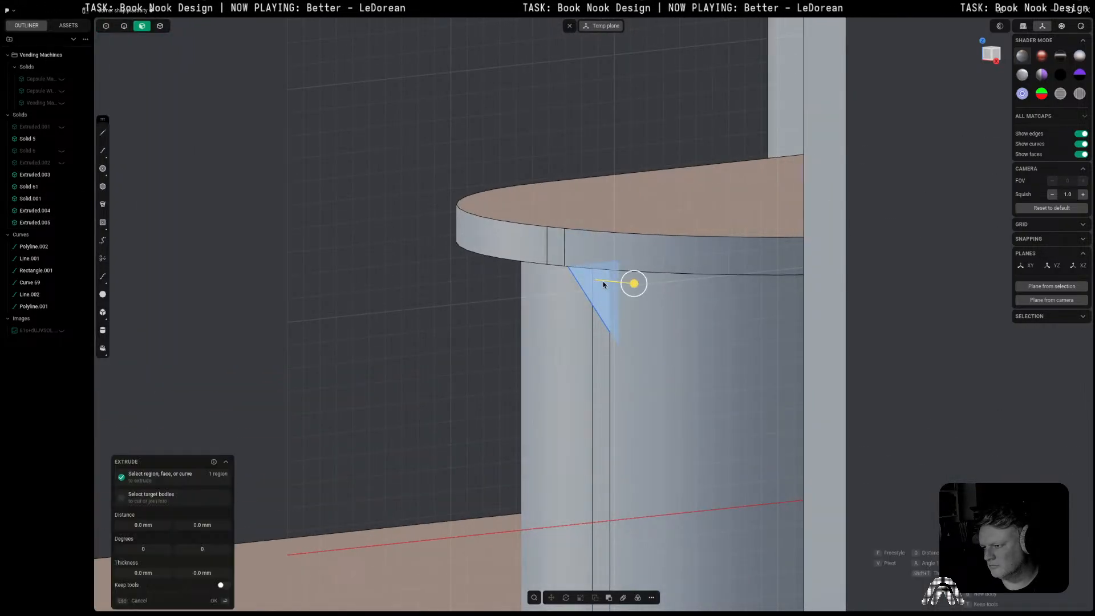
pyautogui.moveTo(634, 284); pyautogui.dragTo(593, 342)
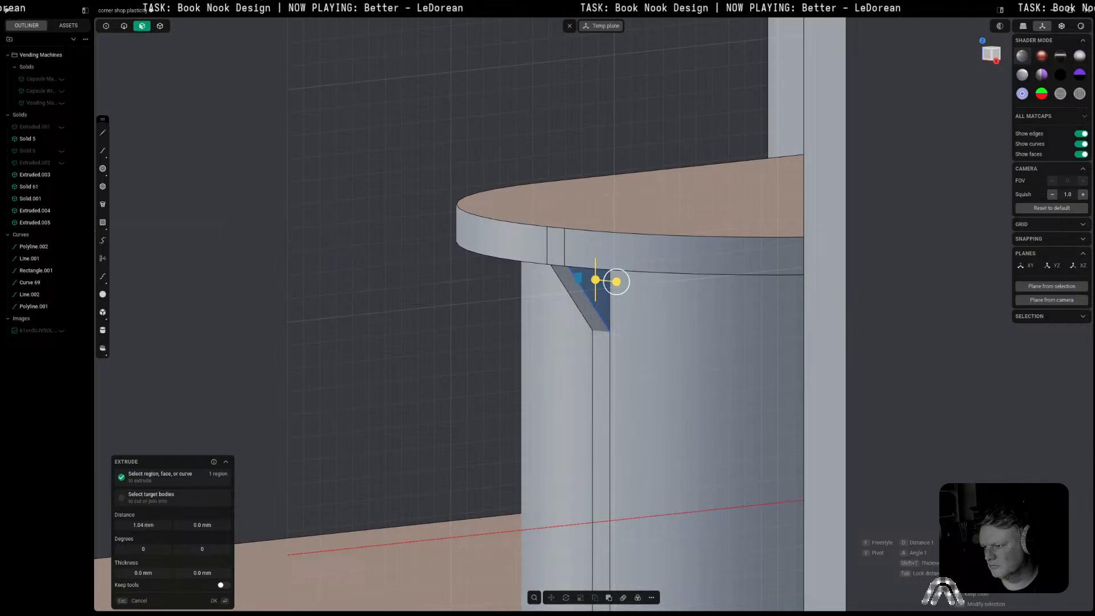
pyautogui.press('Return')
pyautogui.scroll(-6, 592, 341)
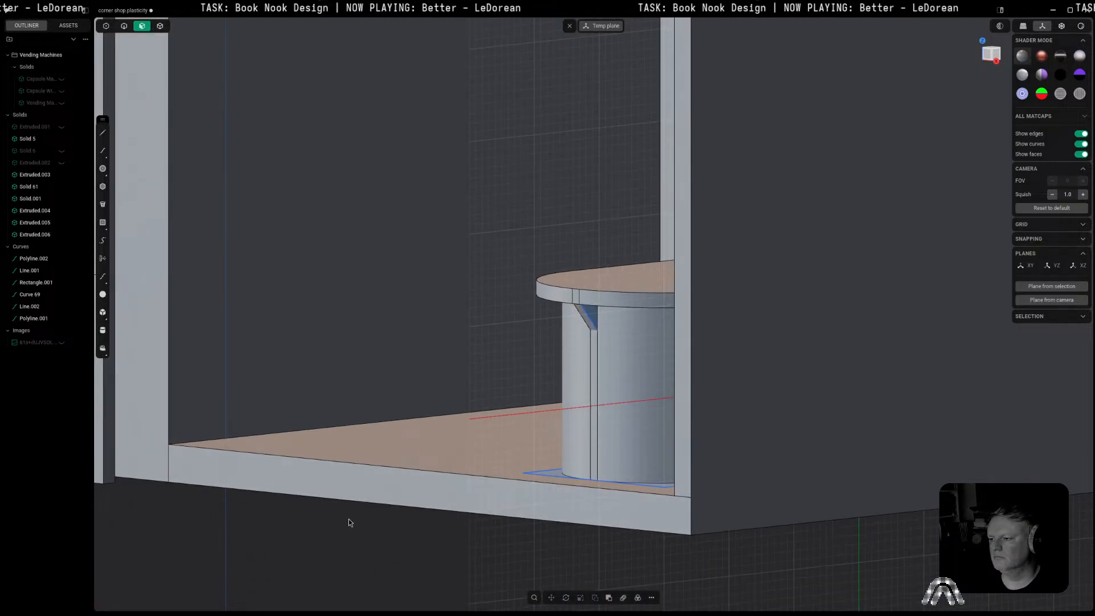
# Step: Isolate the counter block, the countertop slab and the triangular bracket
pyautogui.click(599, 341)
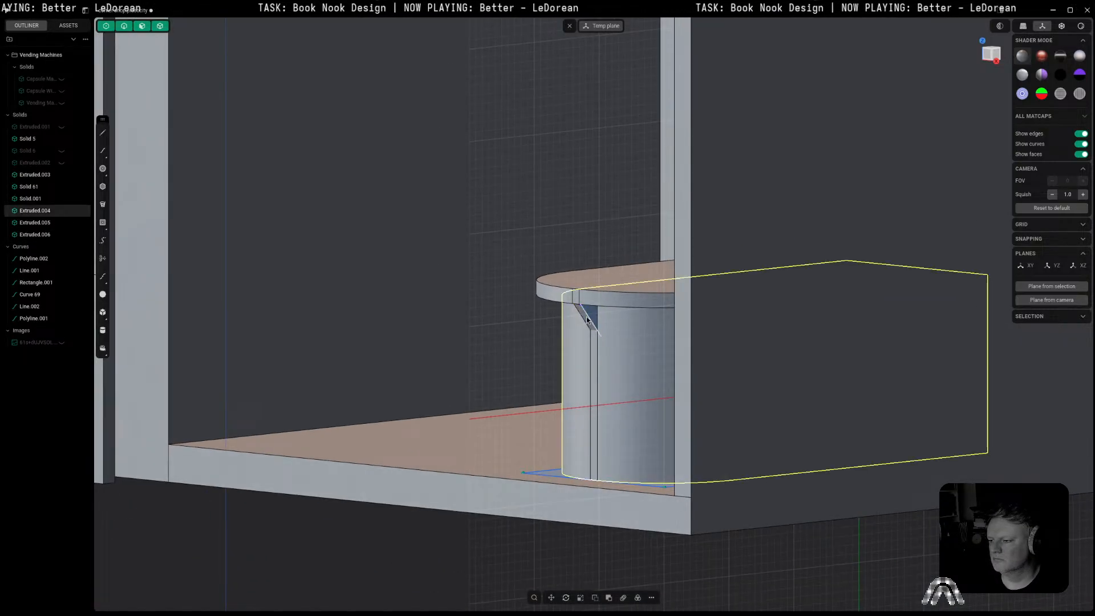
pyautogui.scroll(5, 585, 314)
pyautogui.keyDown('shift'); pyautogui.click(588, 315); pyautogui.keyUp('shift')
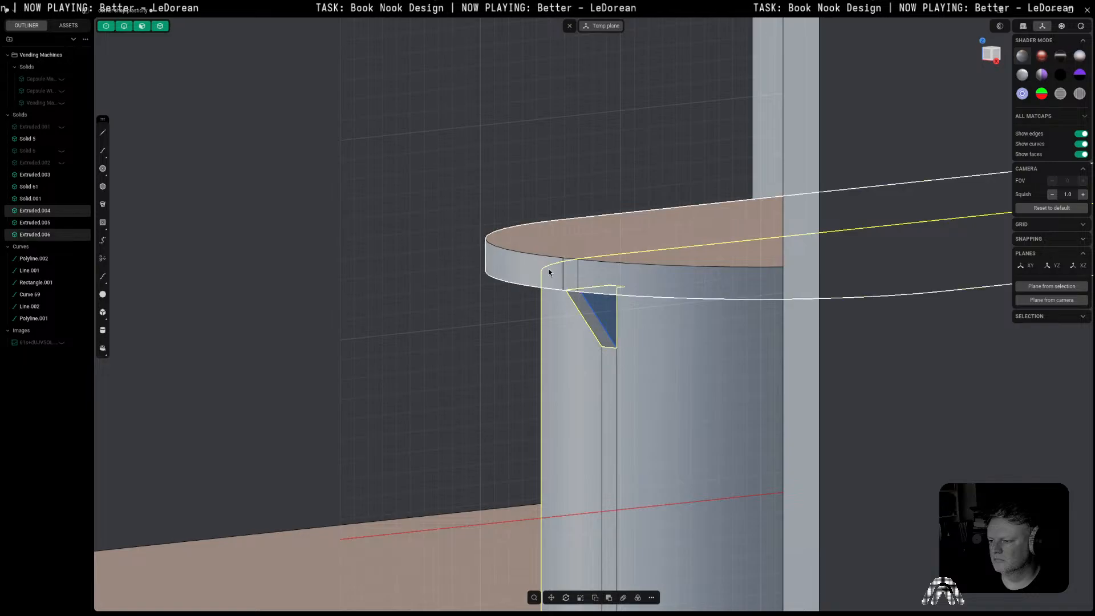
pyautogui.keyDown('shift'); pyautogui.click(530, 270); pyautogui.keyUp('shift')
pyautogui.moveTo(529, 270); pyautogui.dragTo(647, 354, button='middle')
pyautogui.scroll(-2, 648, 354)
pyautogui.keyDown('shift'); pyautogui.moveTo(759, 131); pyautogui.dragTo(503, 323, button='middle'); pyautogui.keyUp('shift')
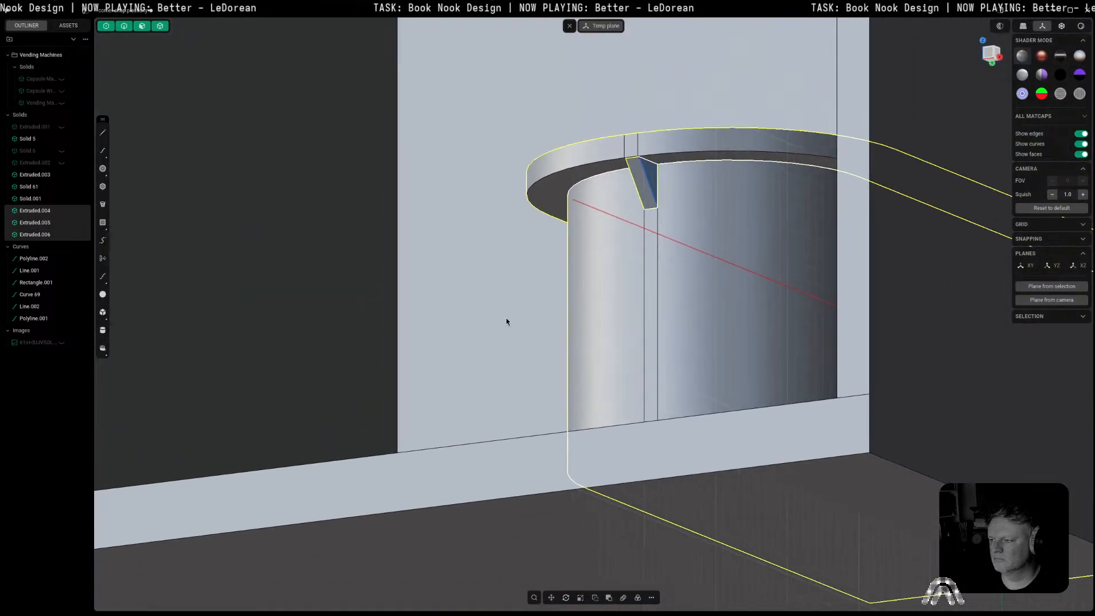
pyautogui.moveTo(660, 302); pyautogui.dragTo(586, 381, button='middle')
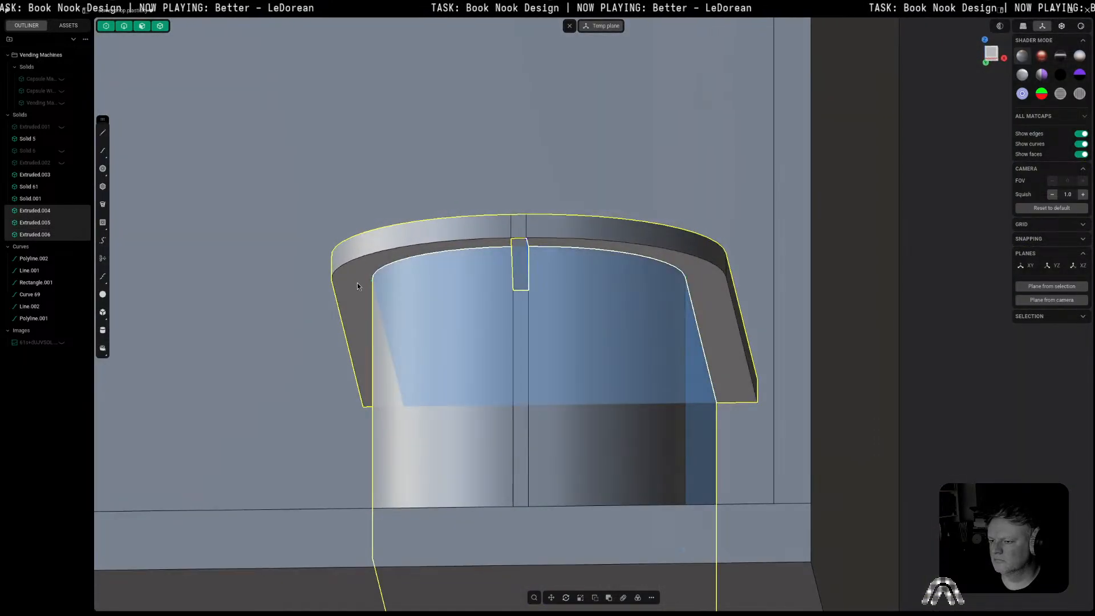
pyautogui.press('/')
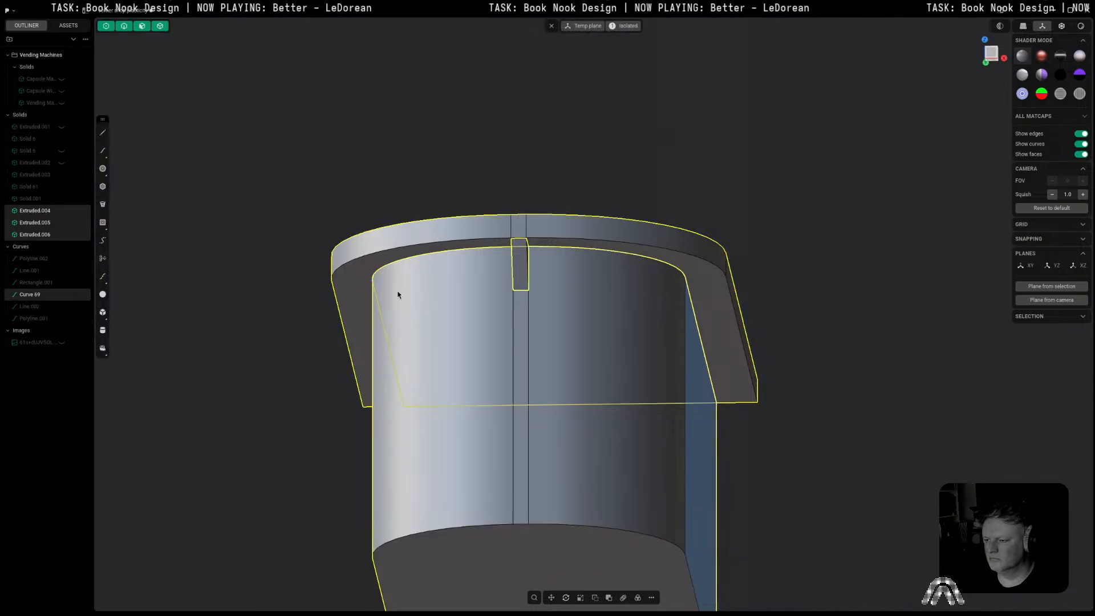
# Step: Try to repeat the bracket densely around the counter with a Curve Array following the counter's top outline
pyautogui.click(690, 396)
pyautogui.moveTo(690, 396); pyautogui.dragTo(593, 405, button='middle')
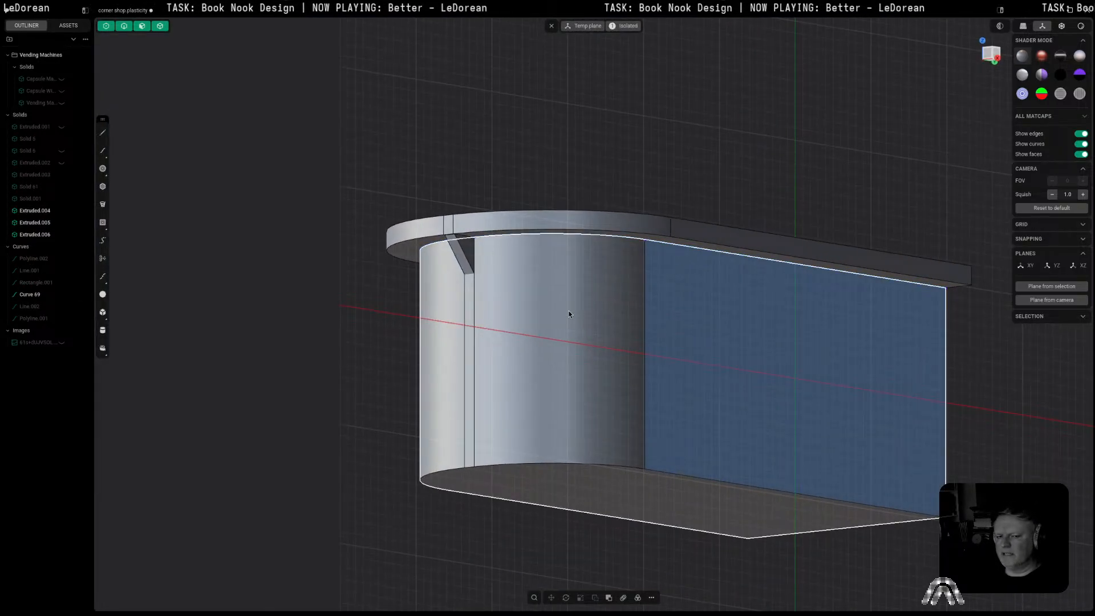
pyautogui.scroll(5, 604, 91)
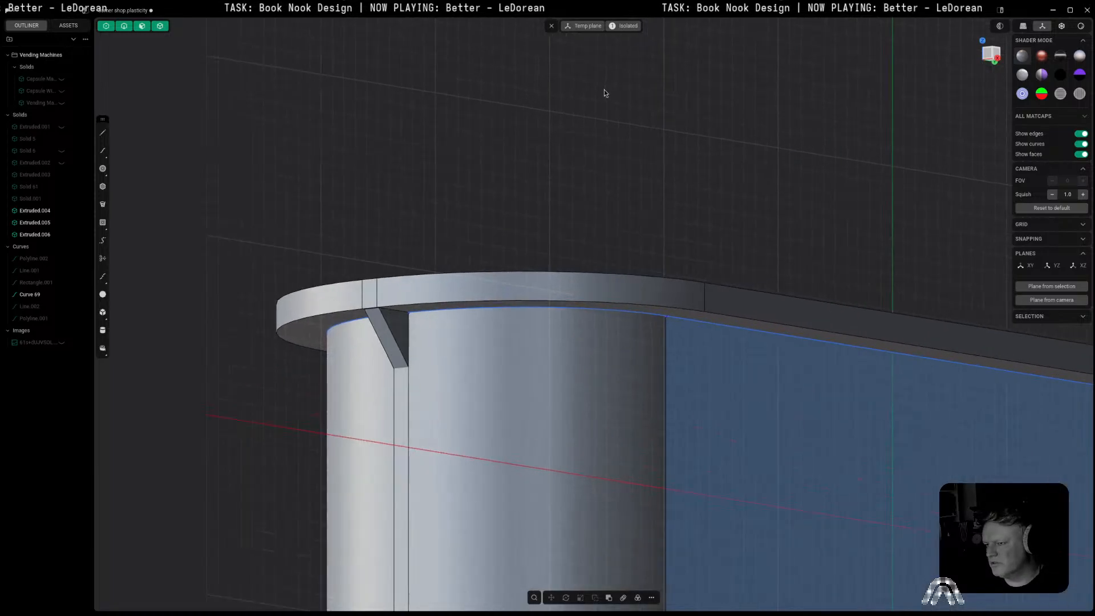
pyautogui.scroll(1, 365, 341)
pyautogui.click(365, 341)
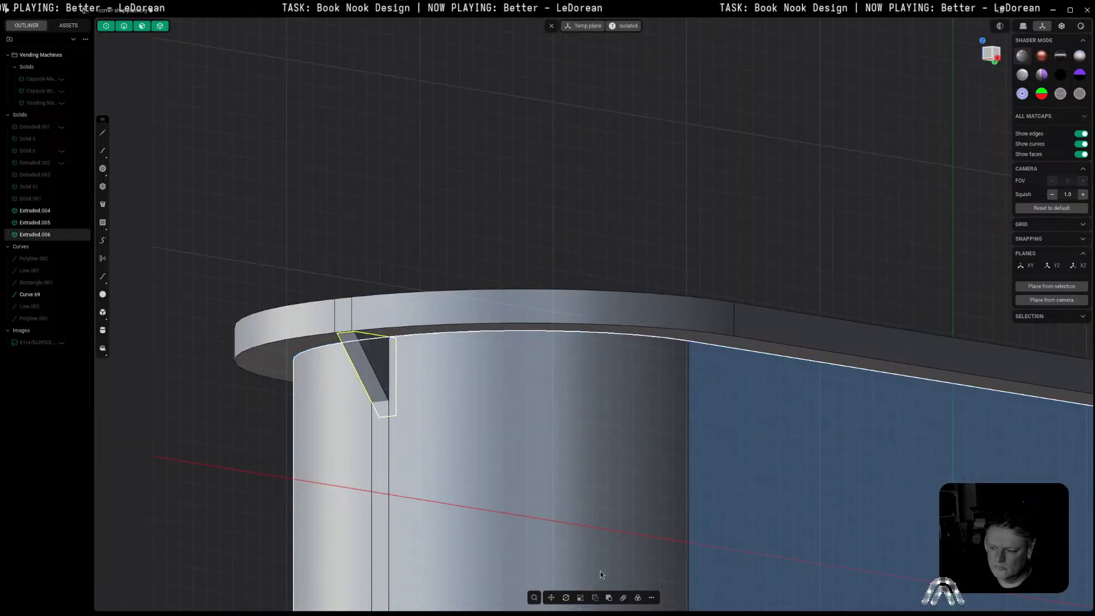
pyautogui.rightClick(611, 564)
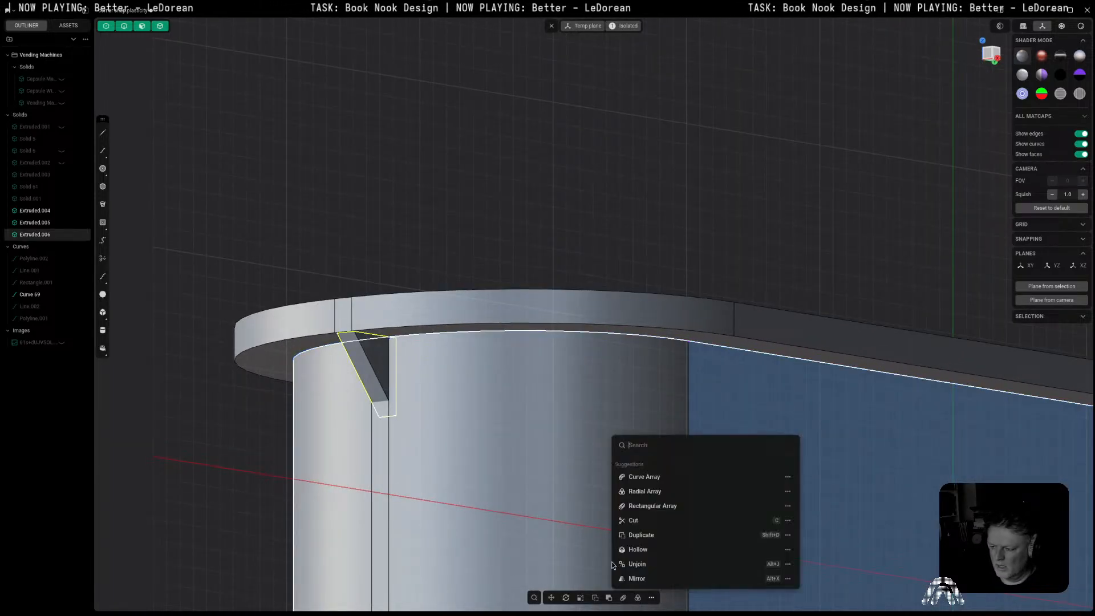
pyautogui.click(653, 477)
pyautogui.click(521, 333)
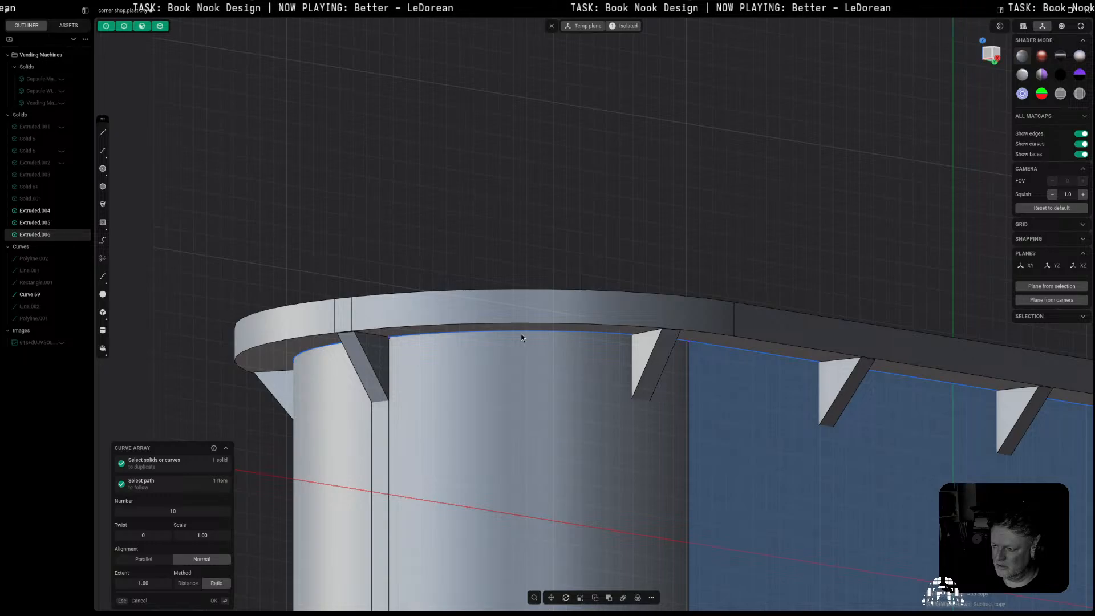
pyautogui.moveTo(173, 512); pyautogui.dragTo(283, 512)
pyautogui.moveTo(525, 412); pyautogui.dragTo(593, 351, button='middle')
pyautogui.press('Return')
pyautogui.scroll(-5, 625, 409)
pyautogui.scroll(5, 567, 349)
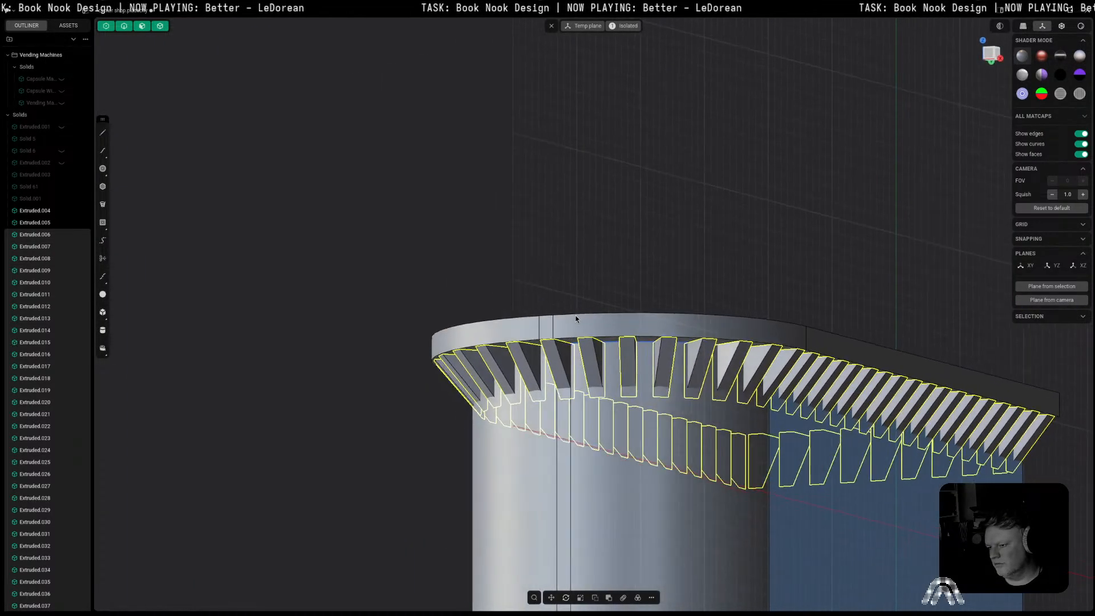
# Step: Undo the bracket array around the counter
pyautogui.press('Escape')
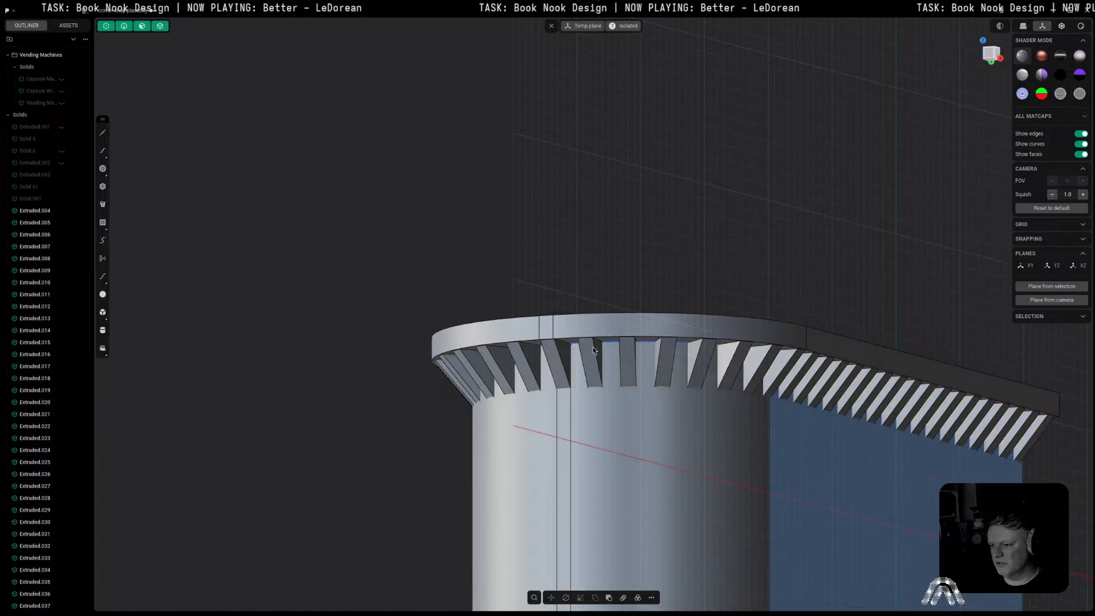
pyautogui.hotkey('ctrl', 'z')
pyautogui.hotkey('ctrl', 'z')
# Step: Fillet the long sloping edges of the single bracket's front face with a distance of 0.33 mm
pyautogui.scroll(1, 580, 349)
pyautogui.scroll(2, 579, 353)
pyautogui.press('b')
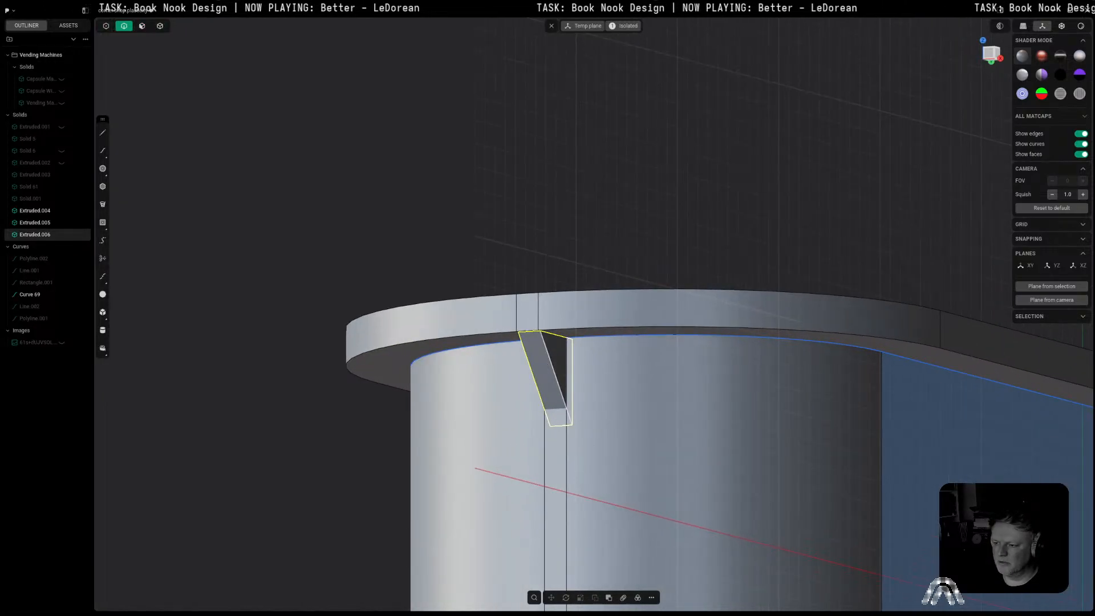
pyautogui.click(551, 364)
pyautogui.moveTo(536, 376); pyautogui.dragTo(529, 374)
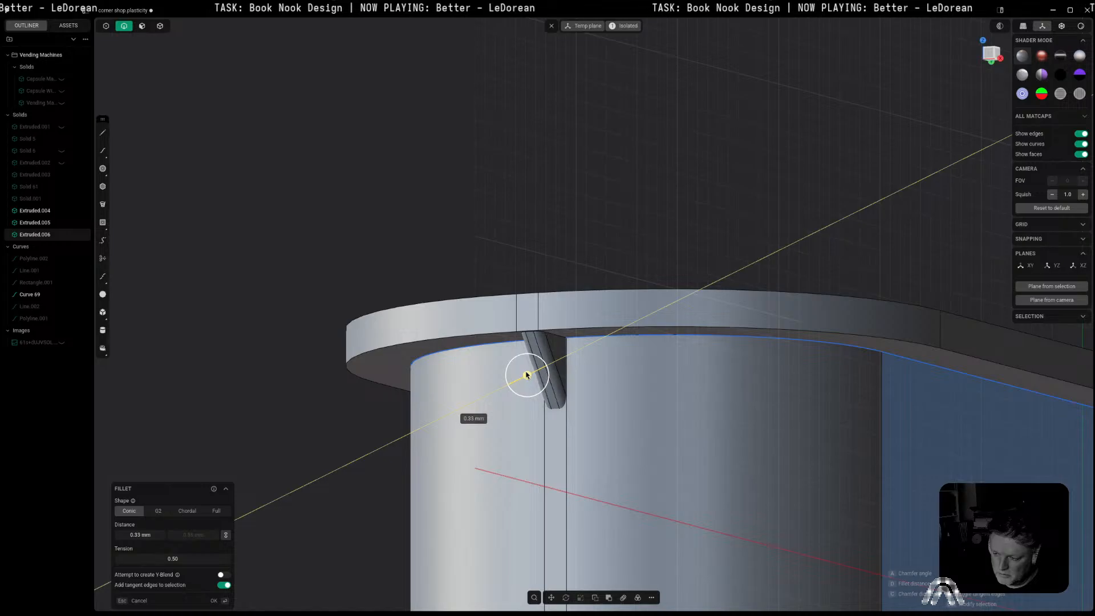
pyautogui.press('Return')
# Step: Repeat the rounded bracket along the counter's top outline curve with a Curve Array of 59 copies
pyautogui.scroll(-5, 526, 371)
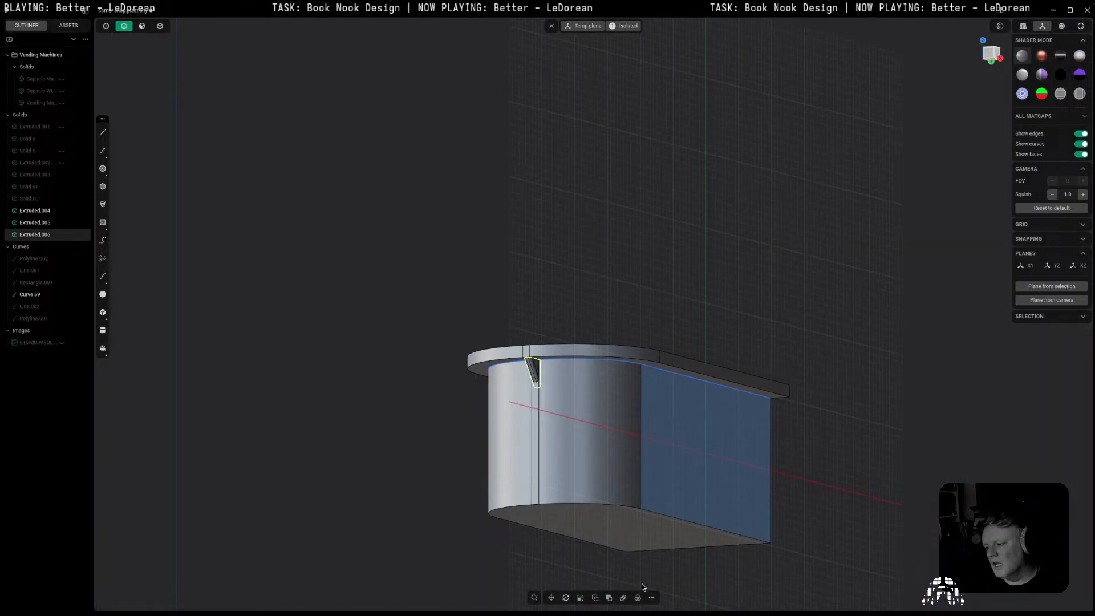
pyautogui.press('space')
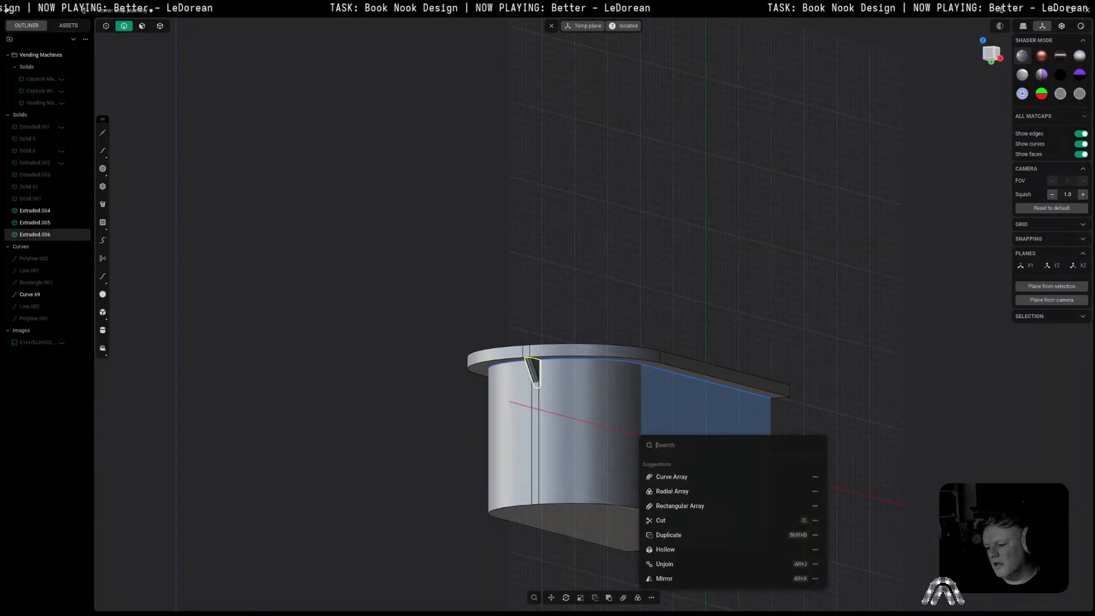
pyautogui.write('cur')
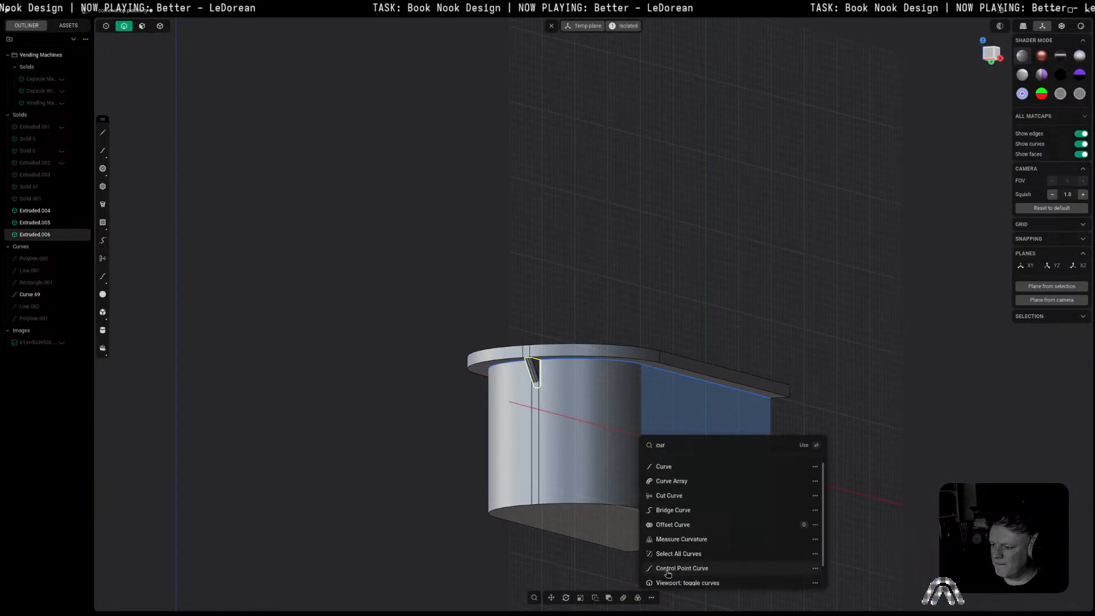
pyautogui.click(692, 482)
pyautogui.click(641, 367)
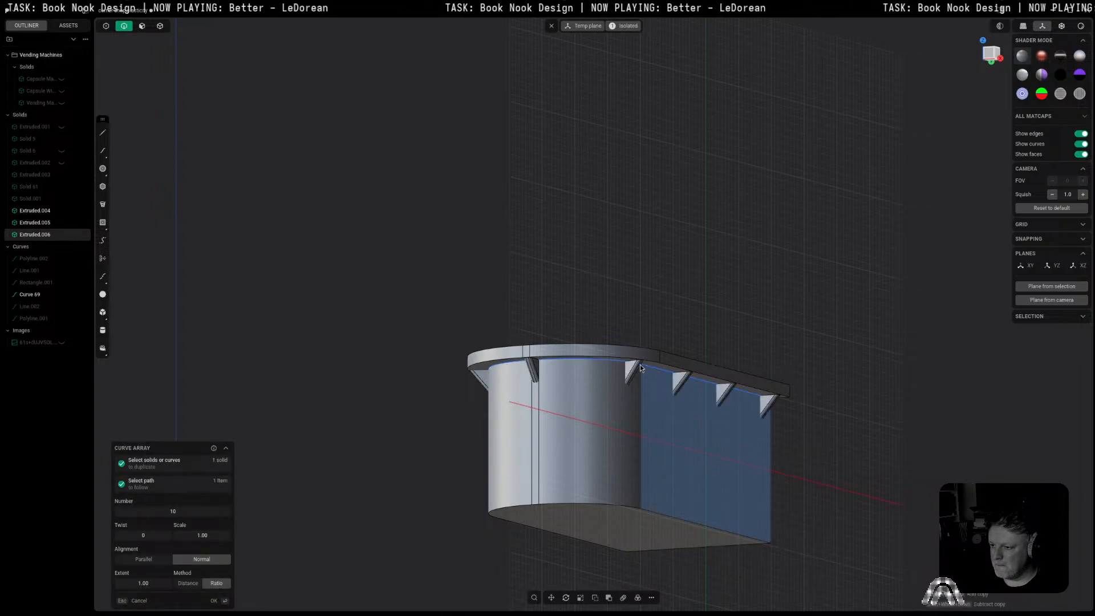
pyautogui.scroll(15, 593, 358)
pyautogui.scroll(20, 594, 359)
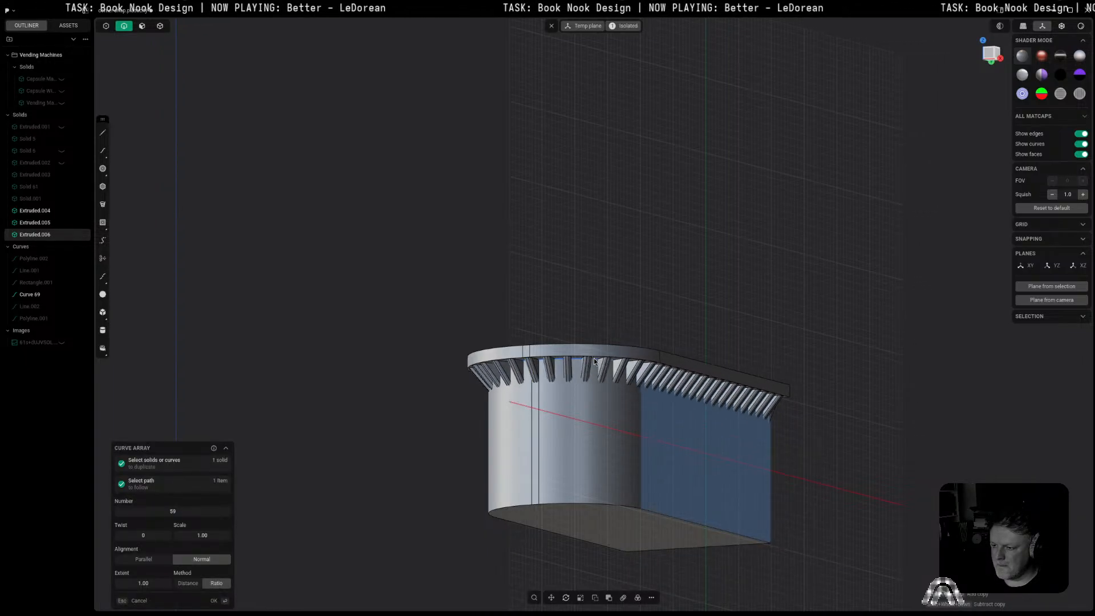
pyautogui.press('Return')
pyautogui.scroll(3, 534, 383)
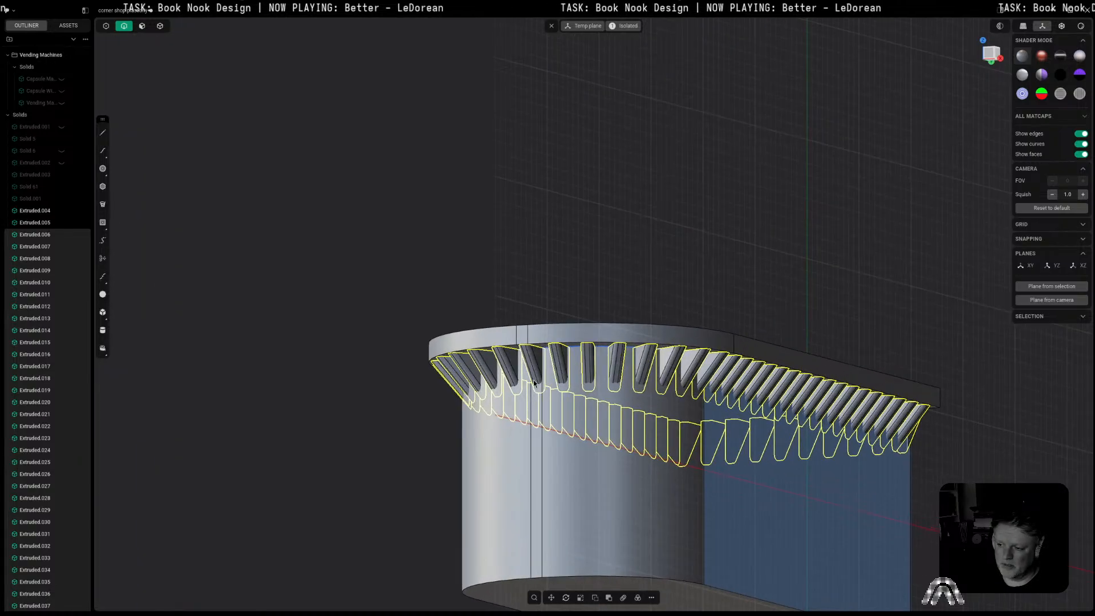
pyautogui.scroll(1, 534, 383)
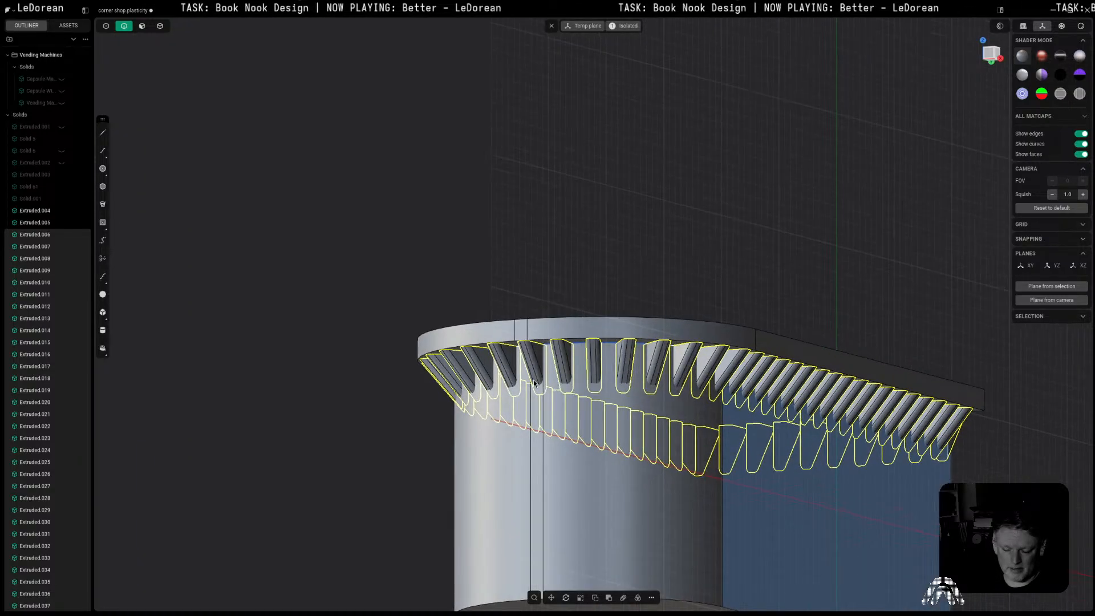
# Step: Delete the brackets that stick out past the counter's flat back end, working from the right side view
pyautogui.moveTo(542, 380); pyautogui.dragTo(455, 377, button='middle')
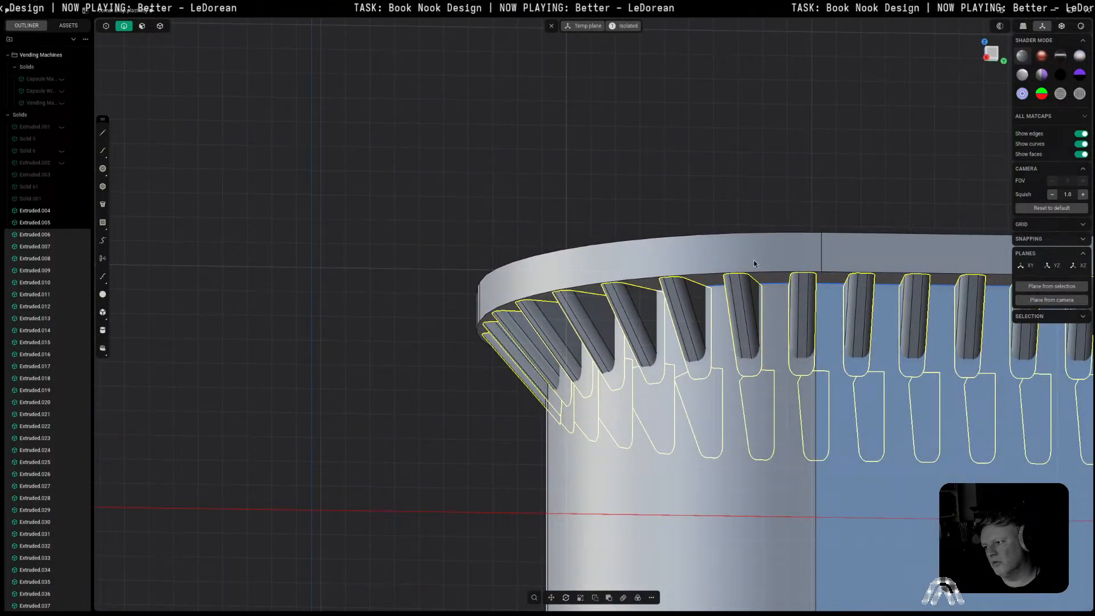
pyautogui.scroll(-10, 727, 278)
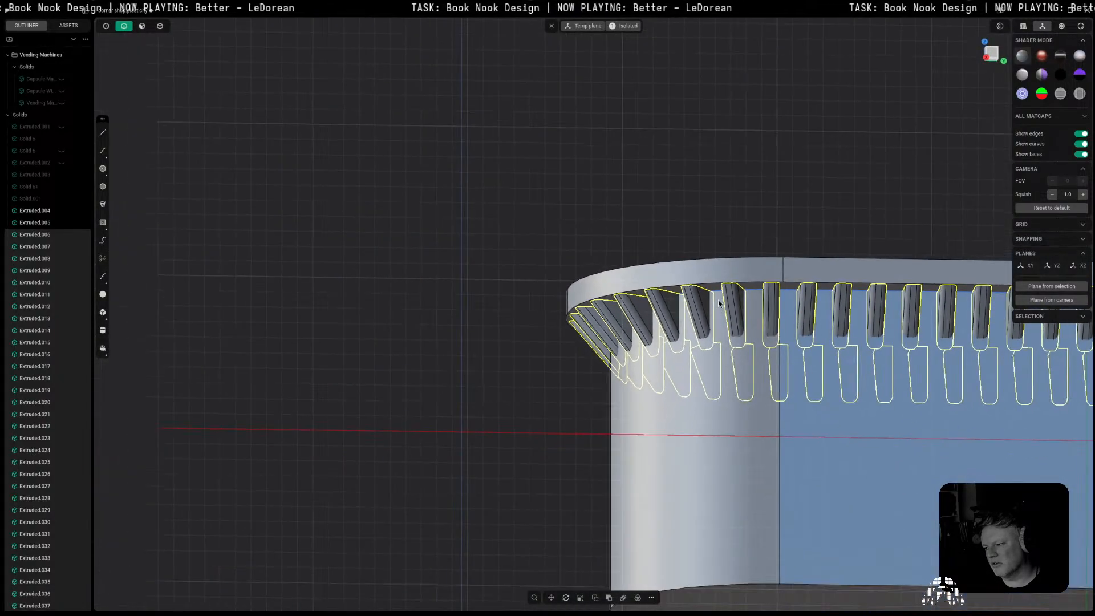
pyautogui.moveTo(707, 343)
pyautogui.mouseDown(button='middle')
pyautogui.moveTo(690, 349)
pyautogui.moveTo(705, 357)
pyautogui.mouseUp(button='middle')
pyautogui.keyDown('shift'); pyautogui.moveTo(858, 363); pyautogui.dragTo(498, 386, button='middle'); pyautogui.keyUp('shift')
pyautogui.click(795, 338)
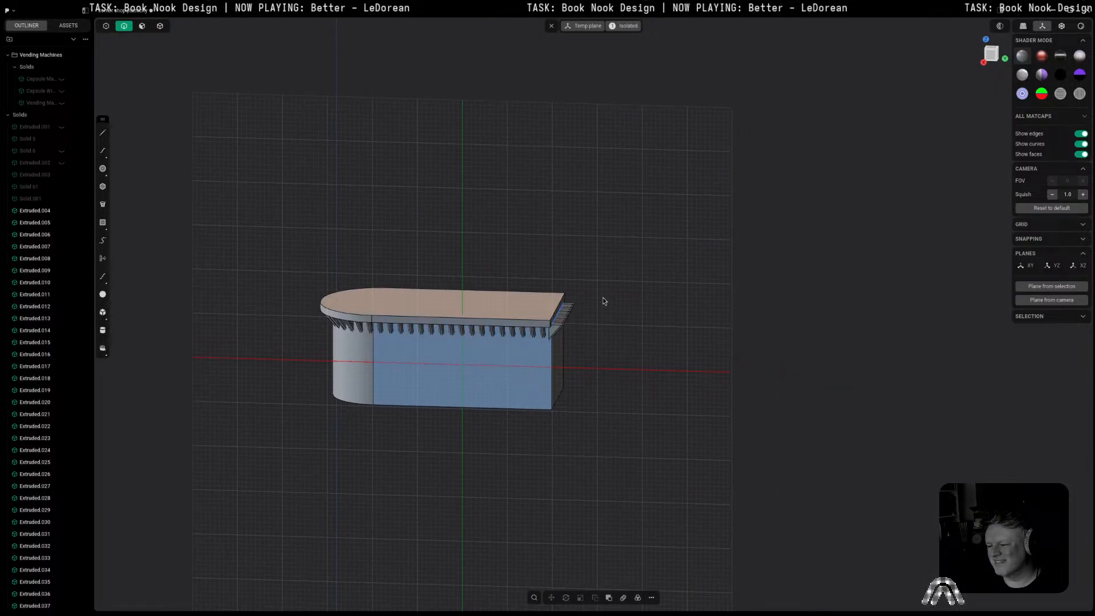
pyautogui.click(991, 54)
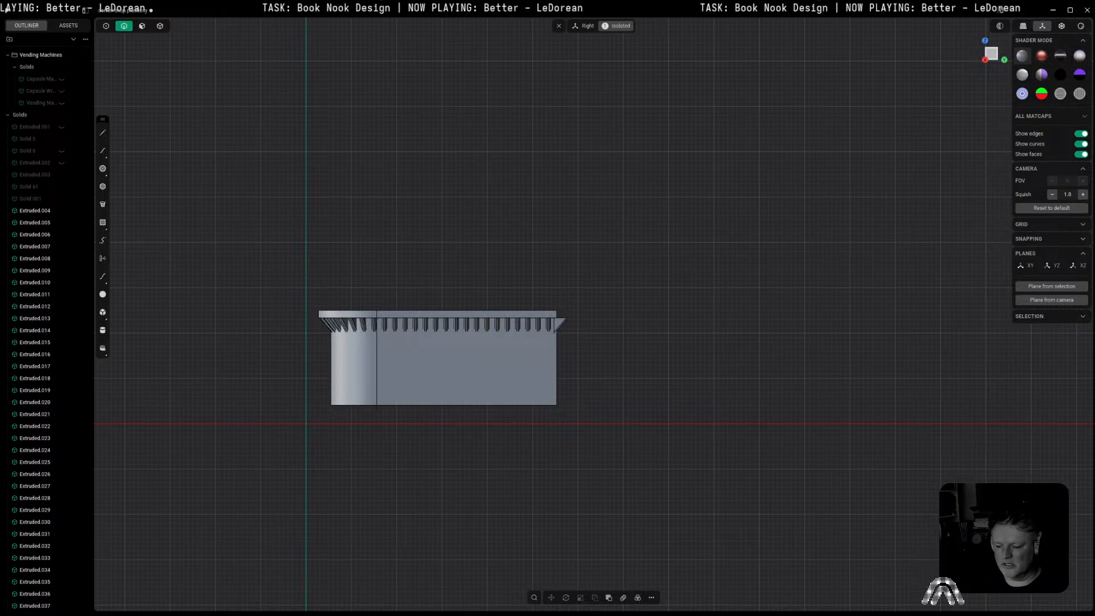
pyautogui.moveTo(563, 341); pyautogui.dragTo(562, 342)
pyautogui.press('Delete')
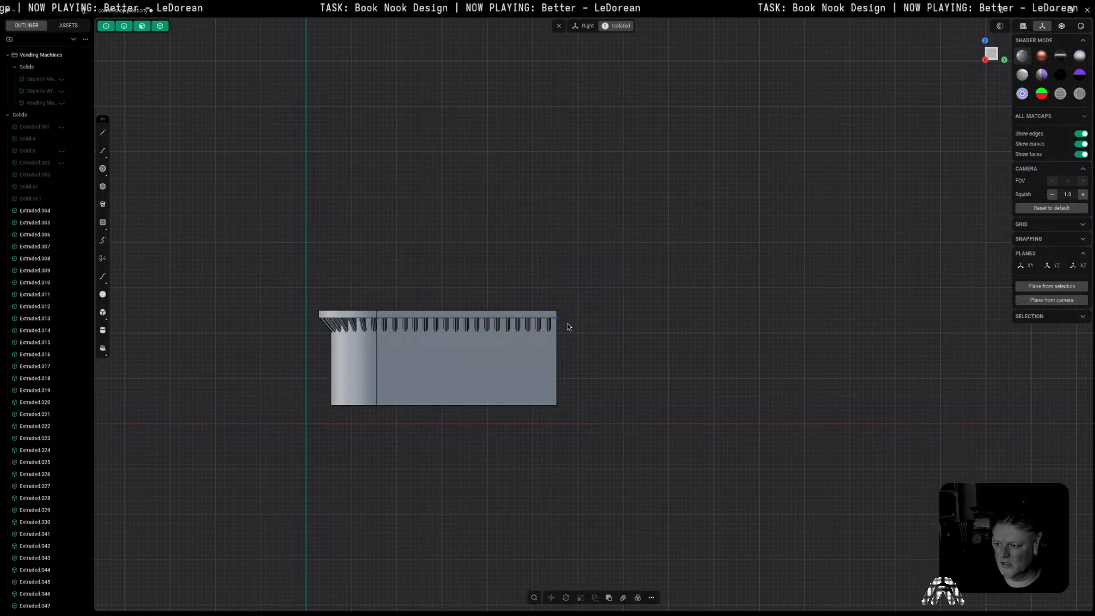
# Step: Select the counter block, the countertop and all remaining brackets together from the front view
pyautogui.scroll(4, 568, 325)
pyautogui.moveTo(568, 324); pyautogui.dragTo(682, 325, button='middle')
pyautogui.click(989, 56)
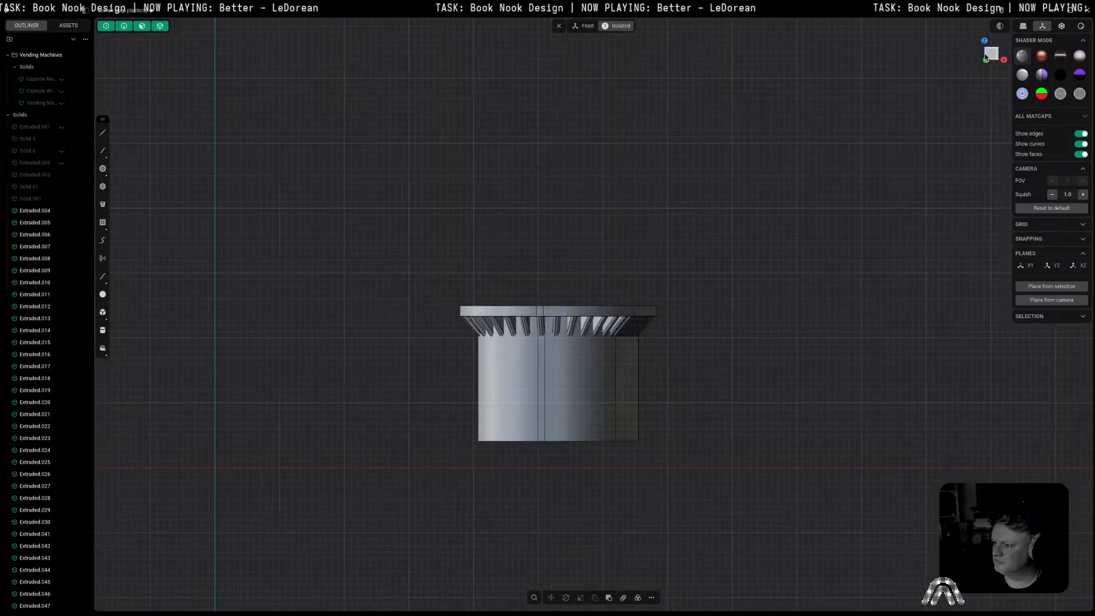
pyautogui.moveTo(716, 257); pyautogui.dragTo(443, 504)
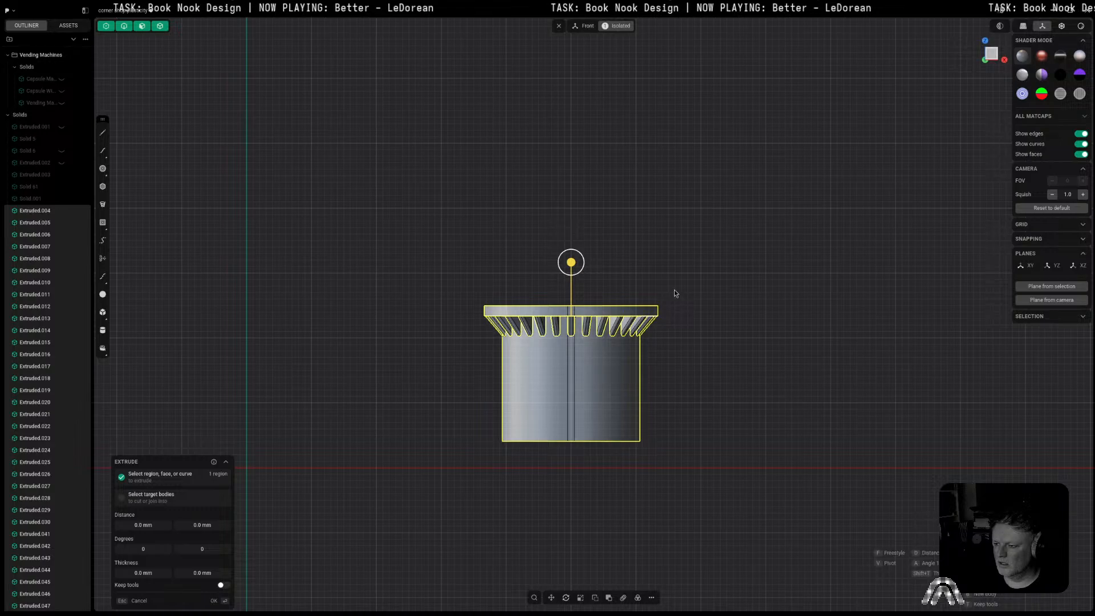
pyautogui.click(692, 277)
pyautogui.scroll(3, 692, 278)
pyautogui.moveTo(802, 249); pyautogui.dragTo(307, 546)
pyautogui.press('e')
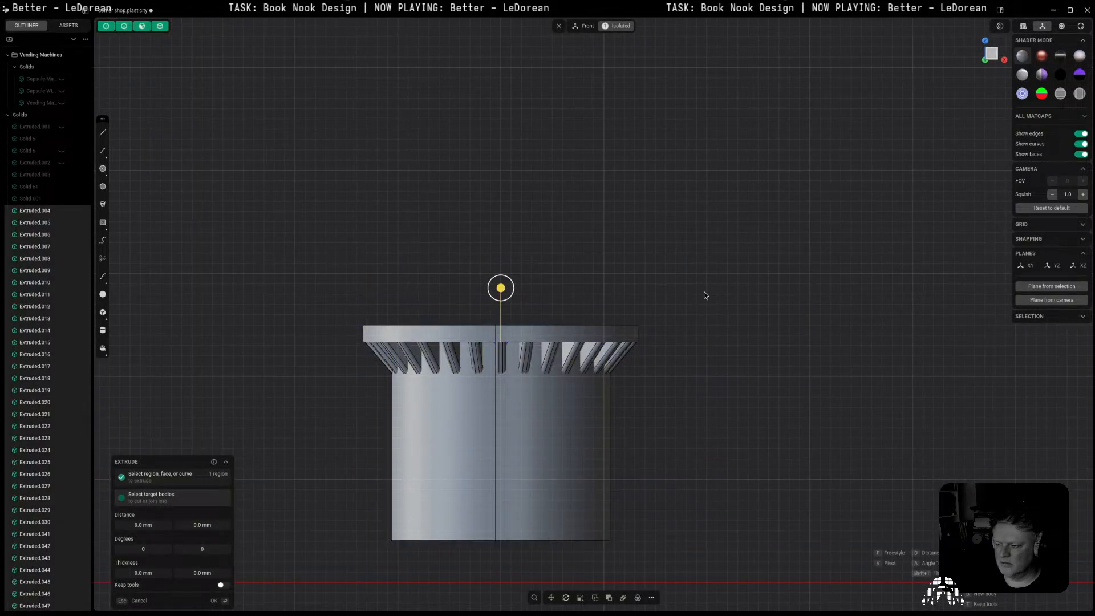
pyautogui.press('Escape')
pyautogui.scroll(-3, 704, 292)
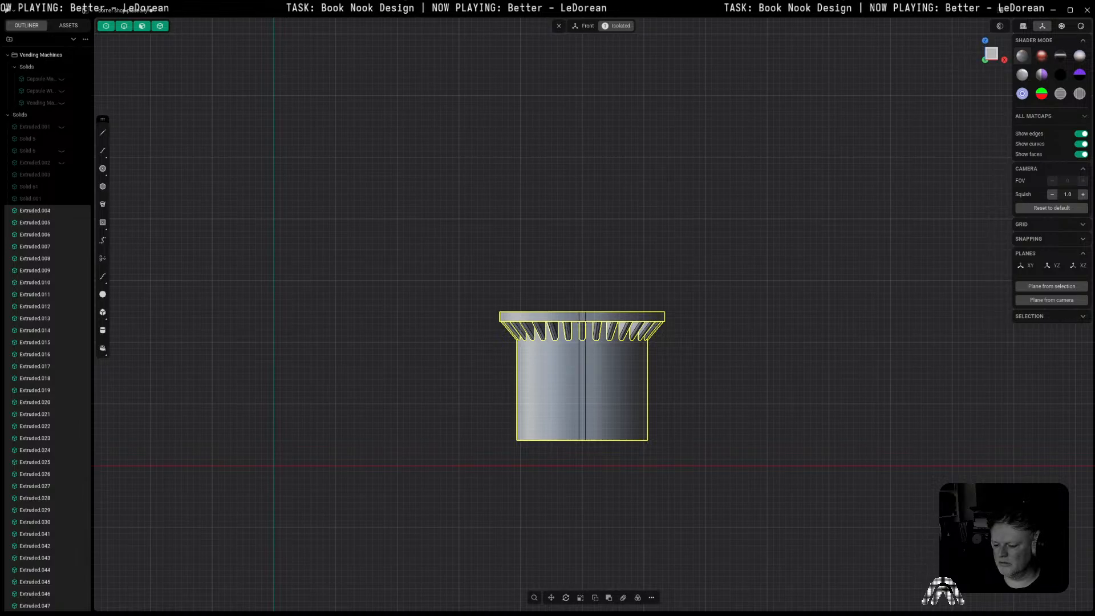
pyautogui.scroll(-3, 704, 292)
pyautogui.press('g')
pyautogui.press('Escape')
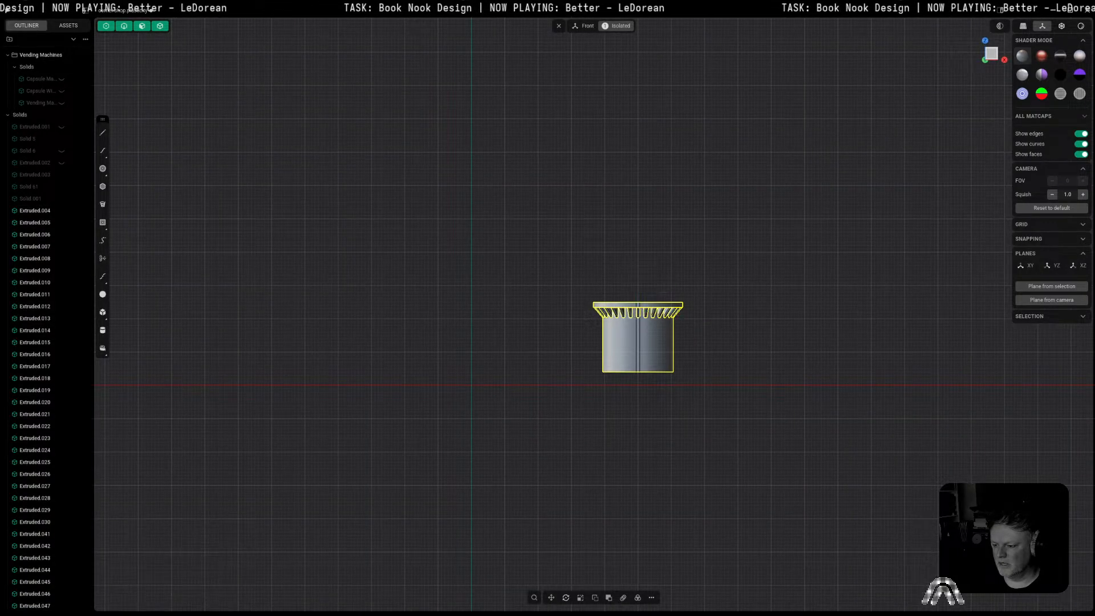
# Step: Create a group from the selected counter parts, rename it "back", and hide the group
pyautogui.hotkey('ctrl', 'g')
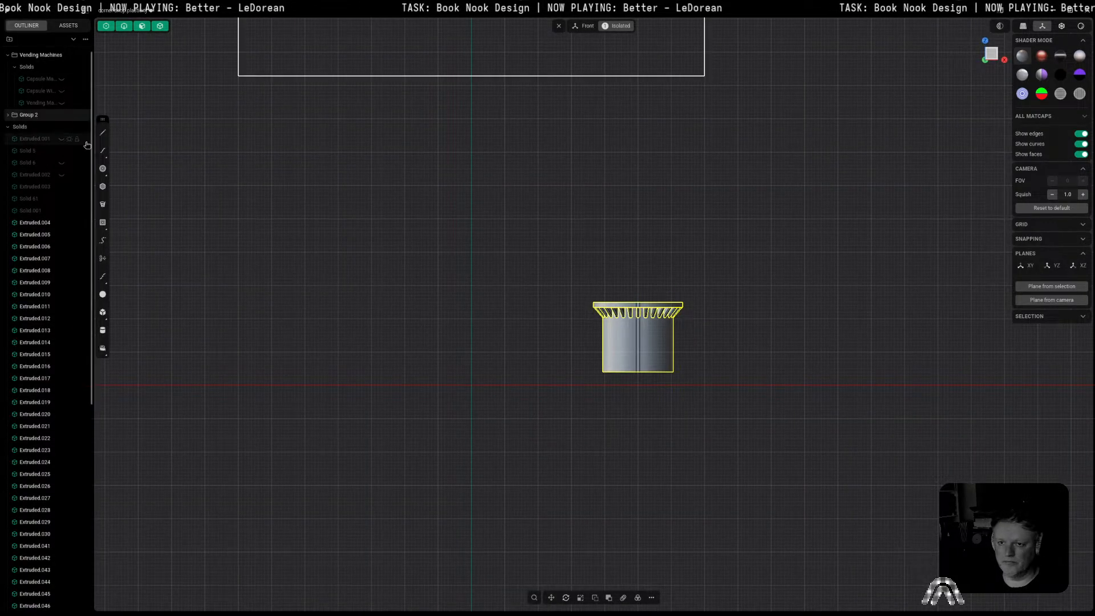
pyautogui.click(60, 116)
pyautogui.doubleClick(23, 116)
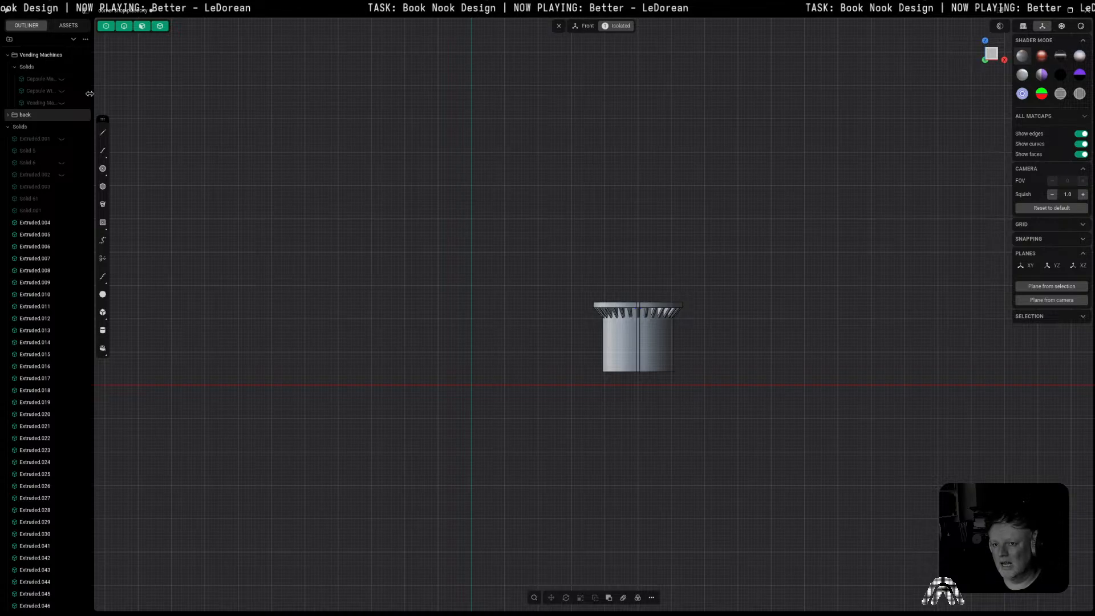
pyautogui.click(62, 115)
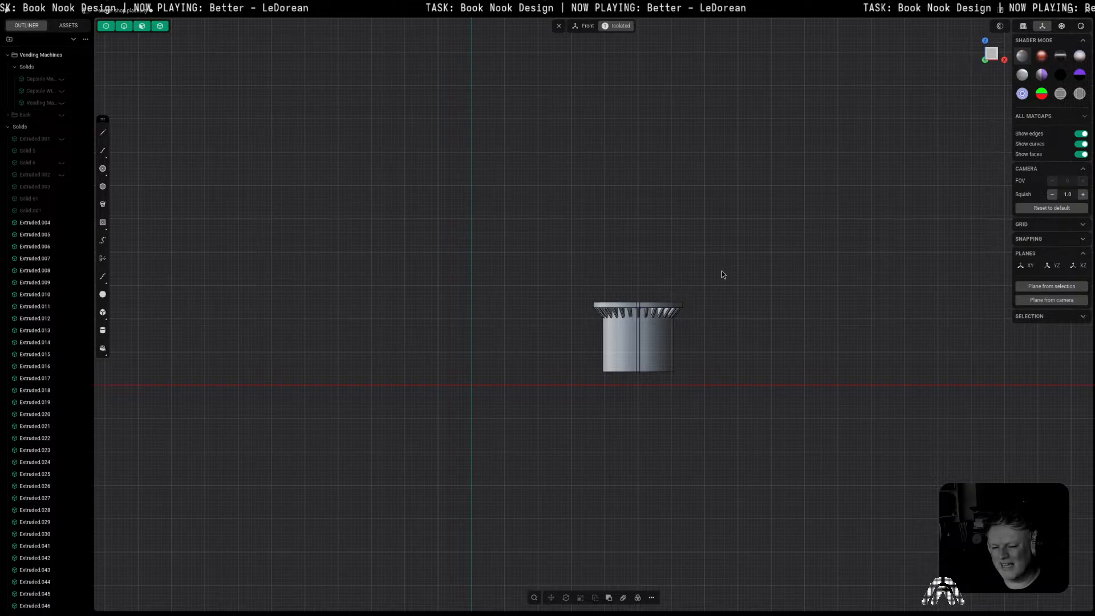
pyautogui.moveTo(744, 273); pyautogui.dragTo(563, 388)
pyautogui.press('e')
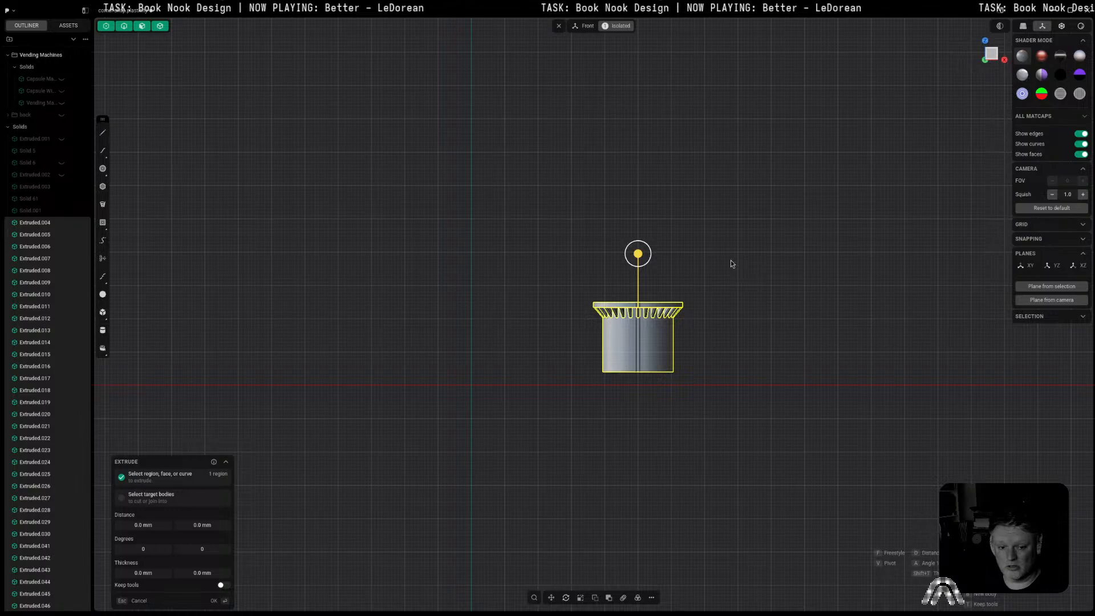
pyautogui.press('Escape')
pyautogui.press('Escape')
pyautogui.scroll(8, 646, 319)
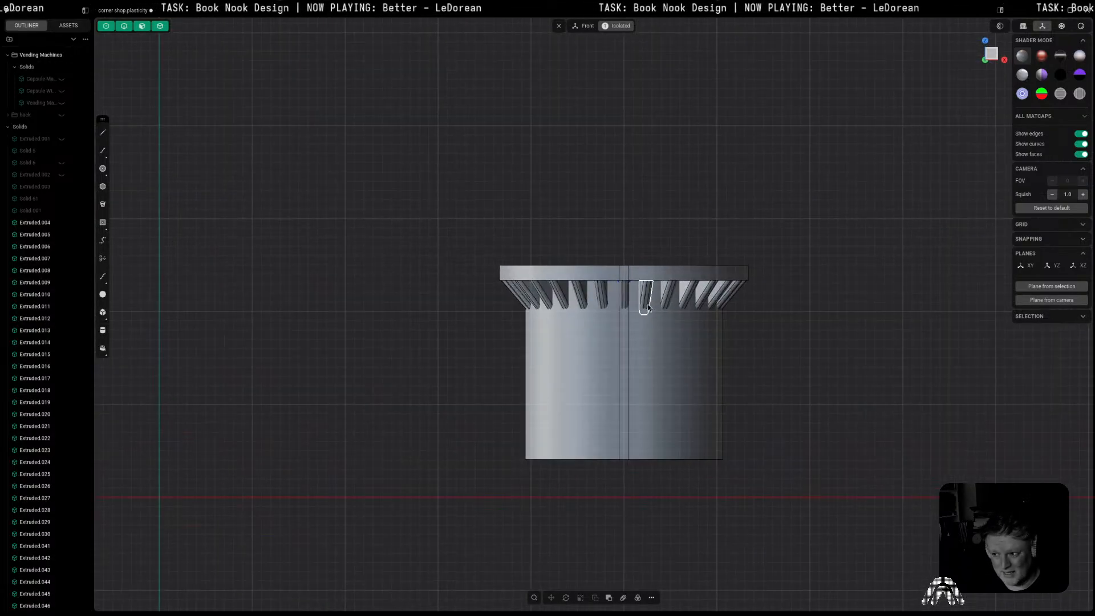
pyautogui.scroll(3, 648, 302)
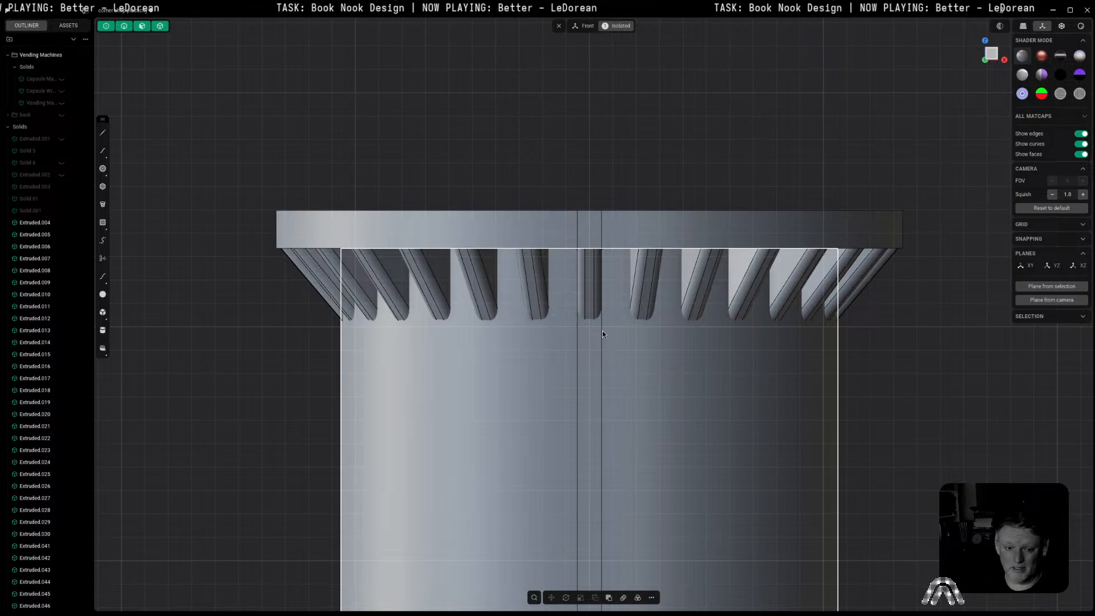
pyautogui.scroll(-5, 570, 330)
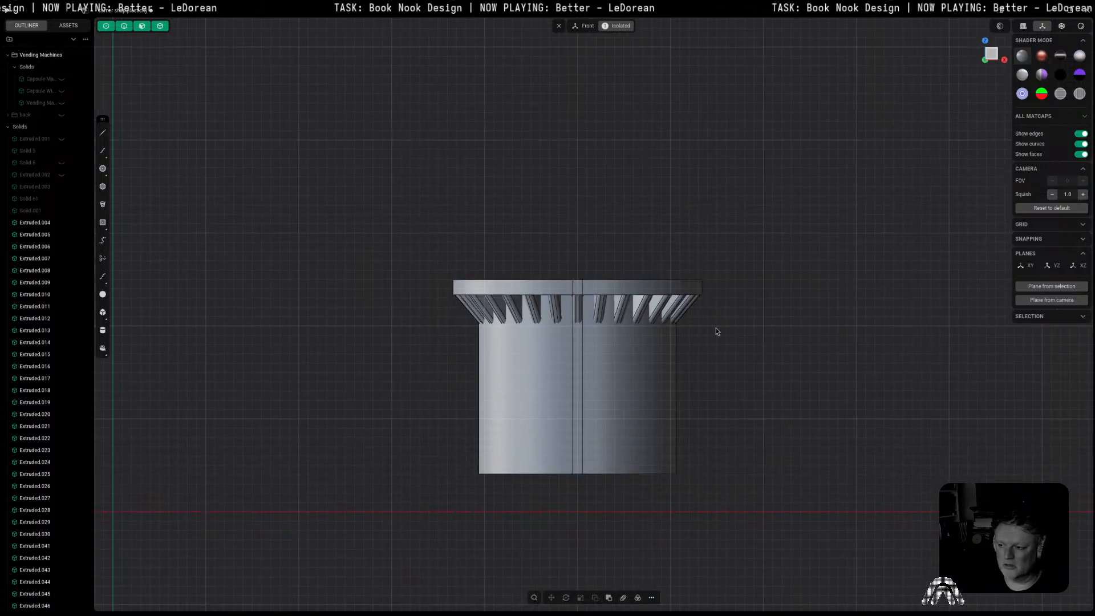
pyautogui.scroll(-3, 471, 231)
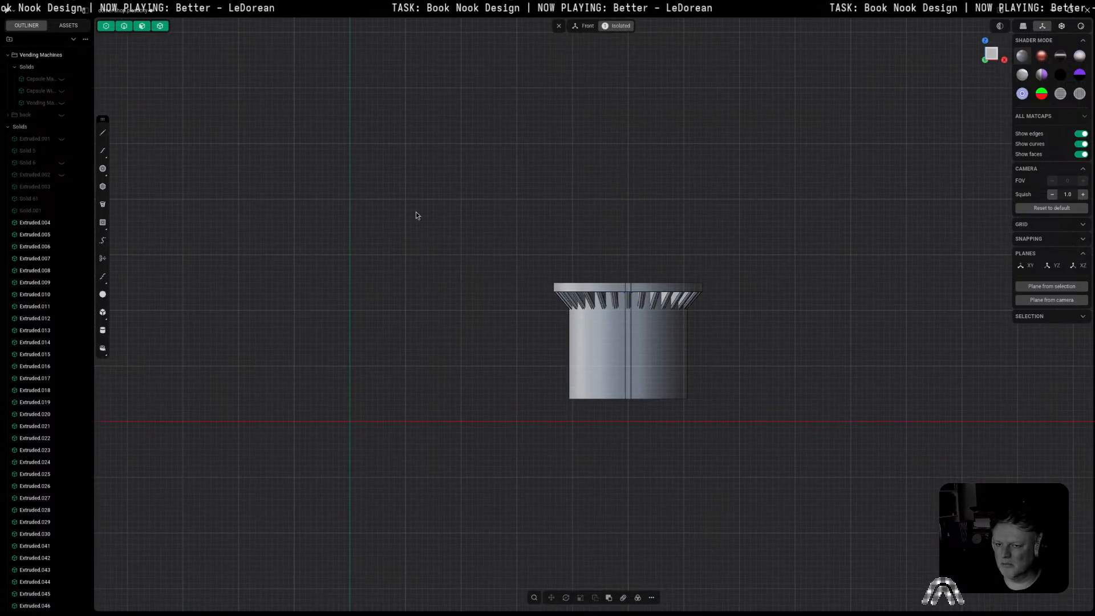
pyautogui.moveTo(802, 243); pyautogui.dragTo(488, 419)
pyautogui.press('e')
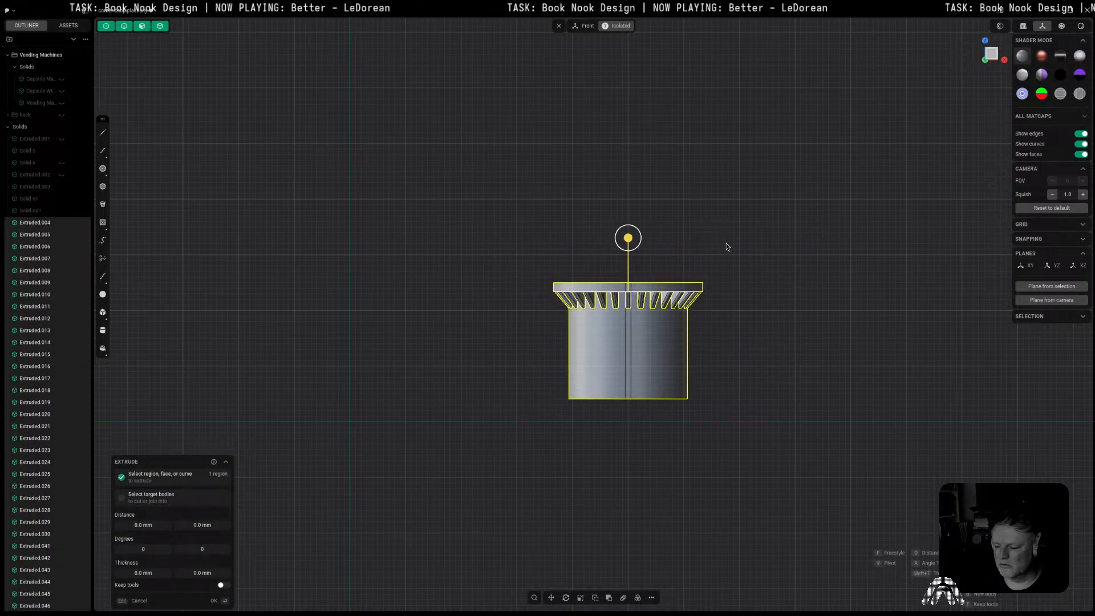
pyautogui.press('q')
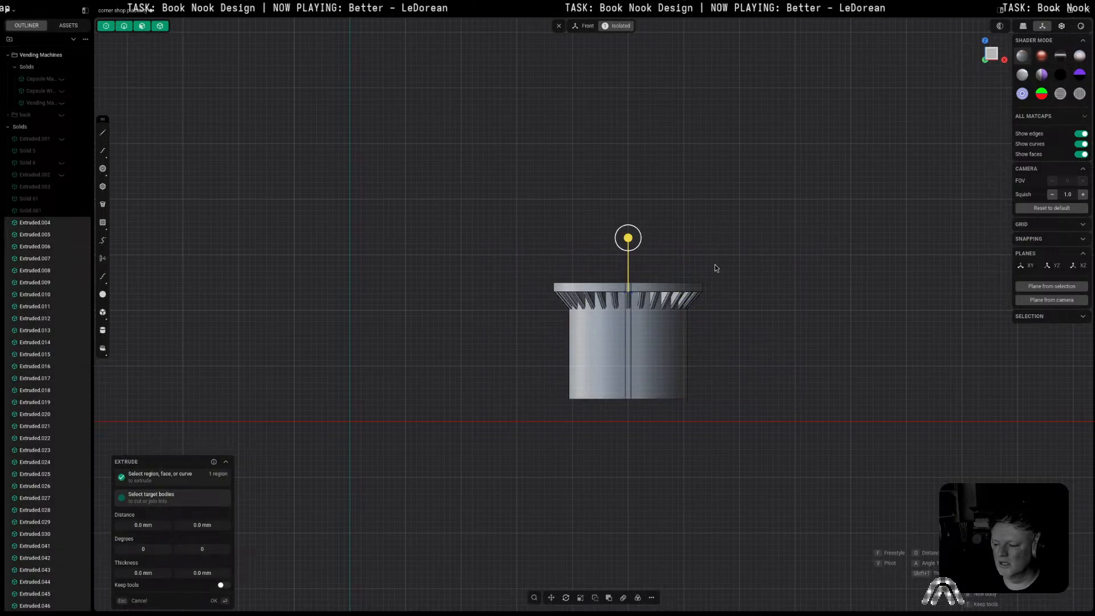
pyautogui.moveTo(737, 242); pyautogui.dragTo(468, 416)
pyautogui.press('q')
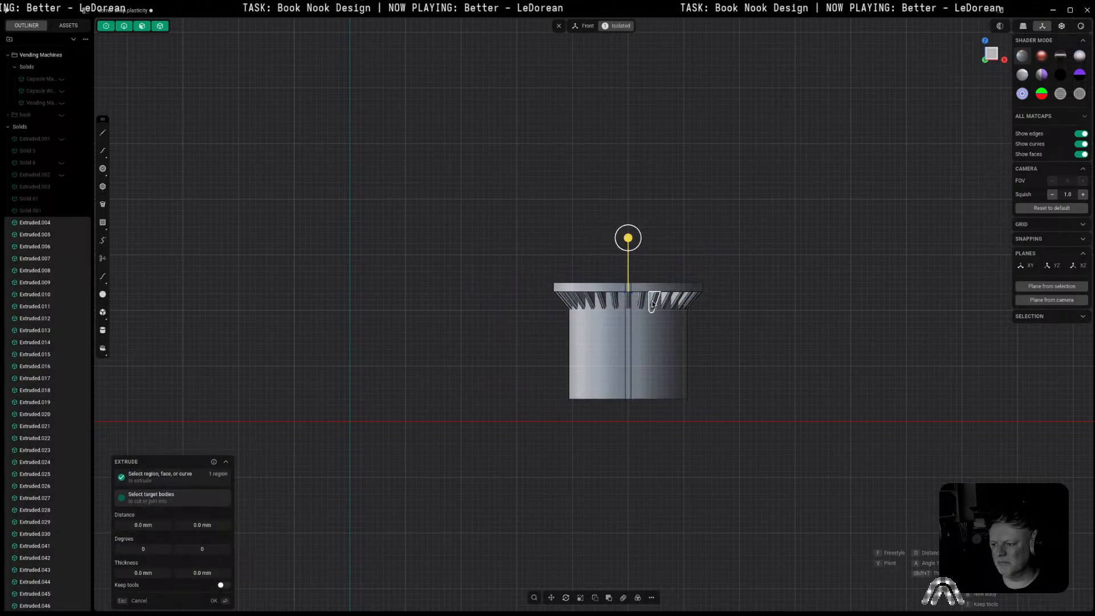
pyautogui.press('Escape')
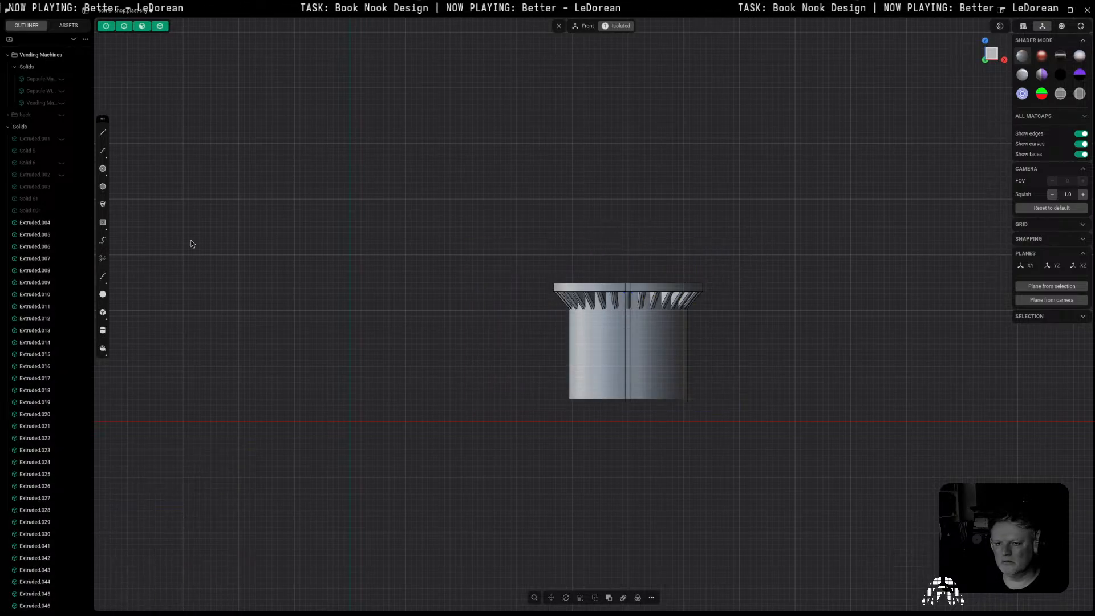
# Step: Unite the counter block, countertop and all brackets into one solid with a Boolean Union, without keeping the tools
pyautogui.scroll(-2, 331, 301)
pyautogui.scroll(-1, 60, 413)
pyautogui.scroll(-5, 60, 414)
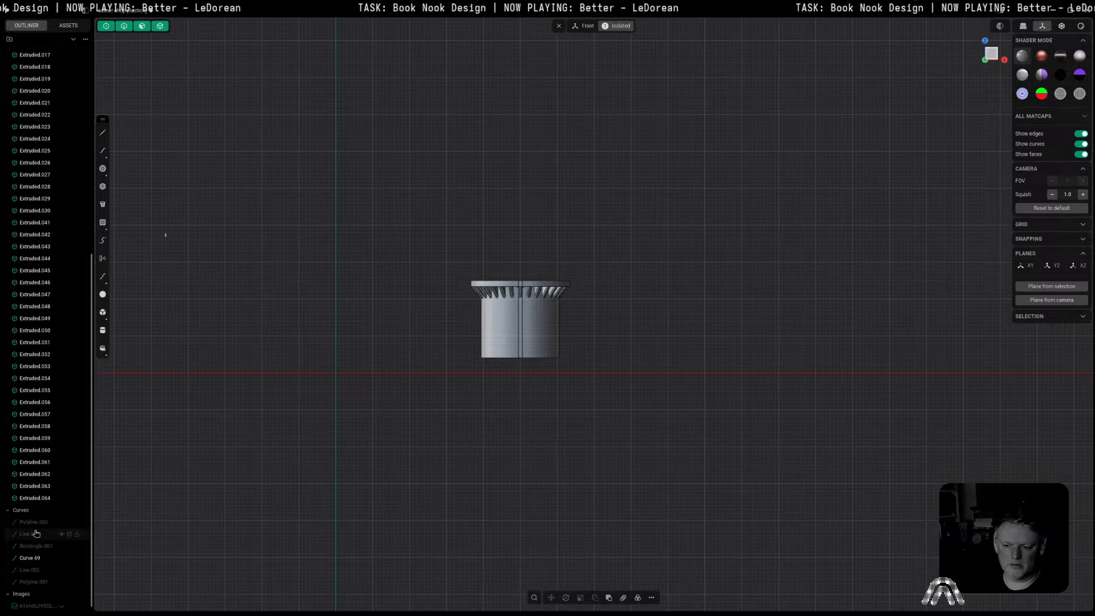
pyautogui.click(36, 502)
pyautogui.scroll(5, 37, 300)
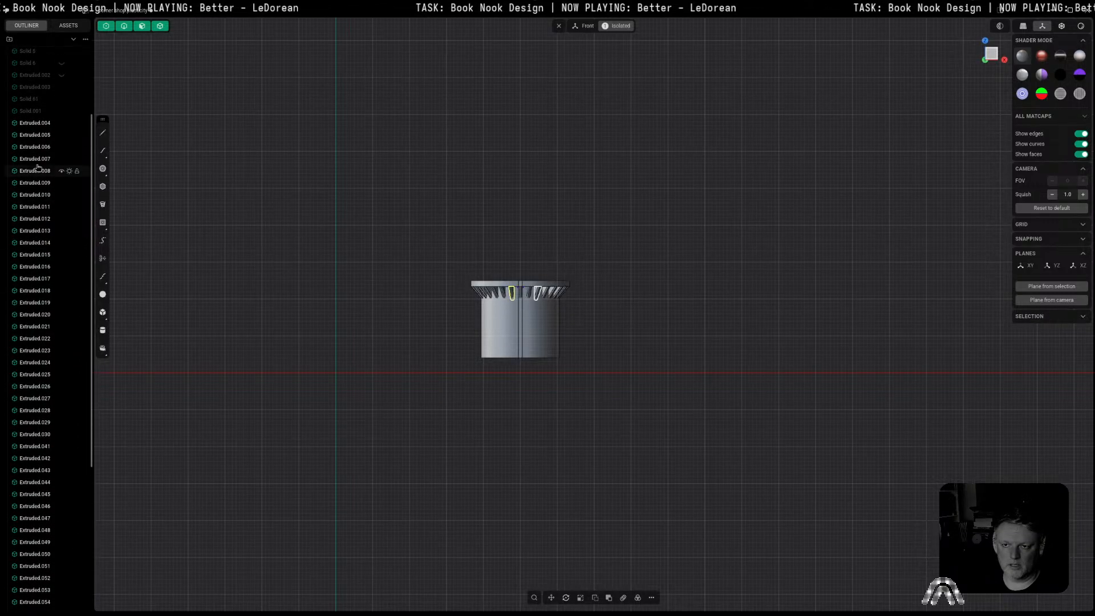
pyautogui.keyDown('shift'); pyautogui.click(30, 123); pyautogui.keyUp('shift')
pyautogui.press('q')
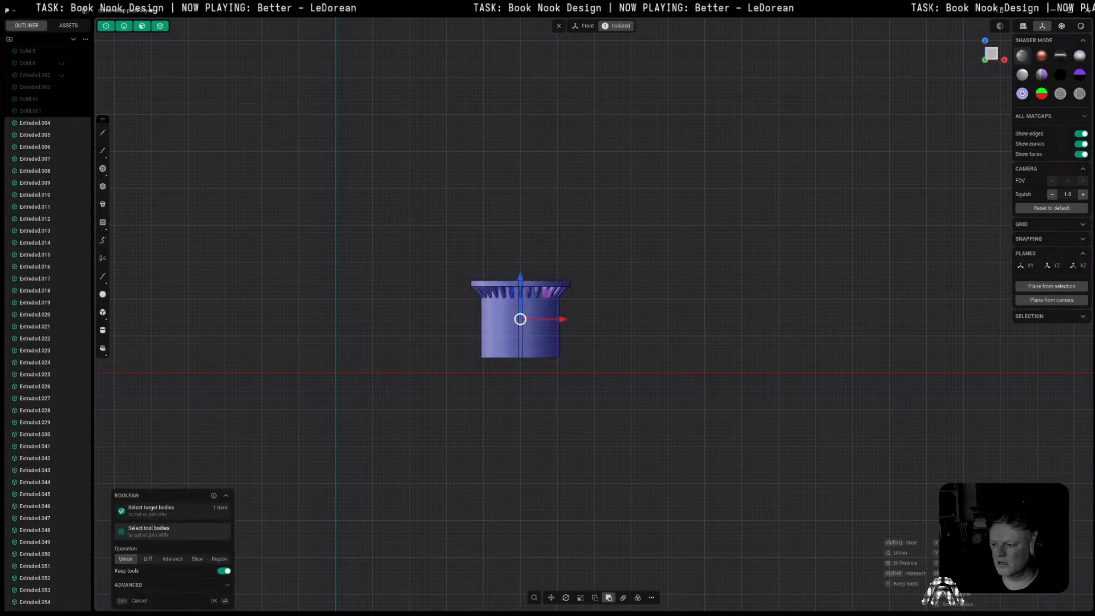
pyautogui.click(223, 571)
pyautogui.scroll(6, 494, 306)
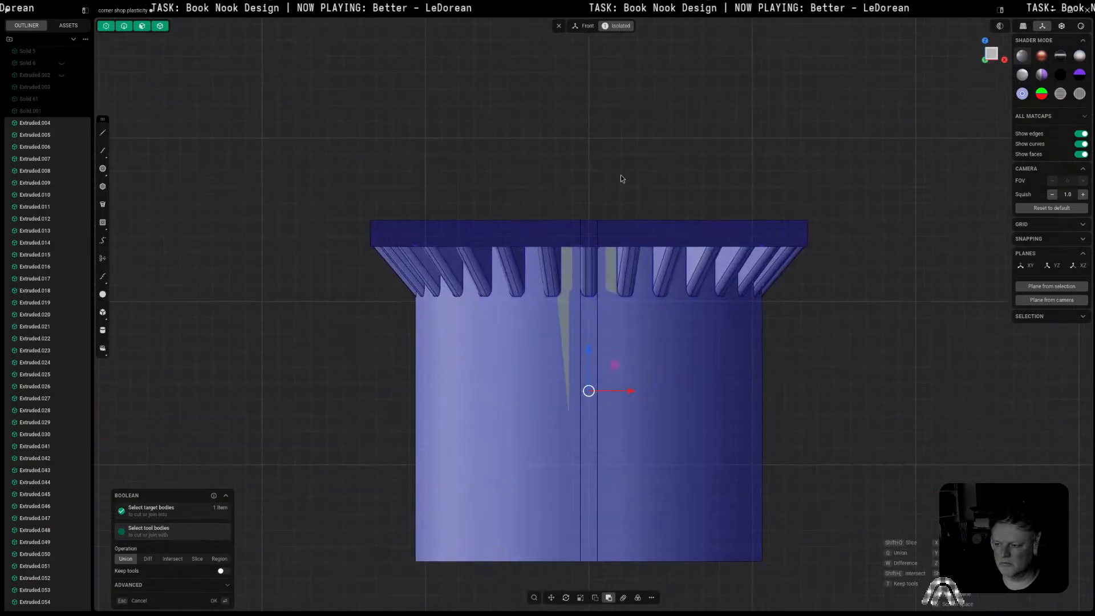
pyautogui.press('Return')
pyautogui.scroll(-5, 634, 160)
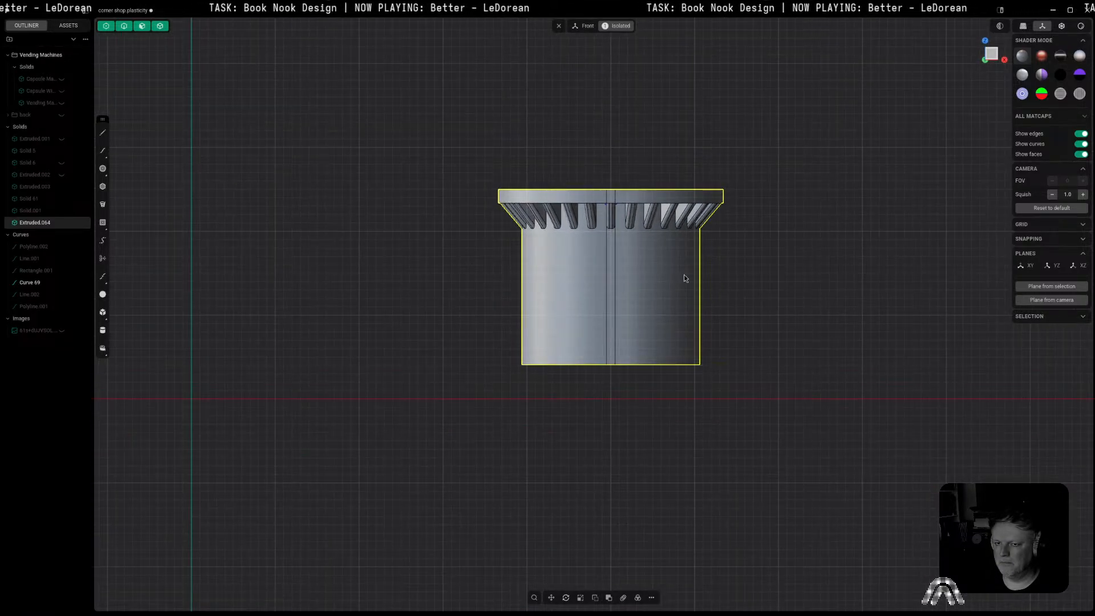
# Step: Move the united counter aside, show the "back" group for comparison, and undo these changes
pyautogui.press('g')
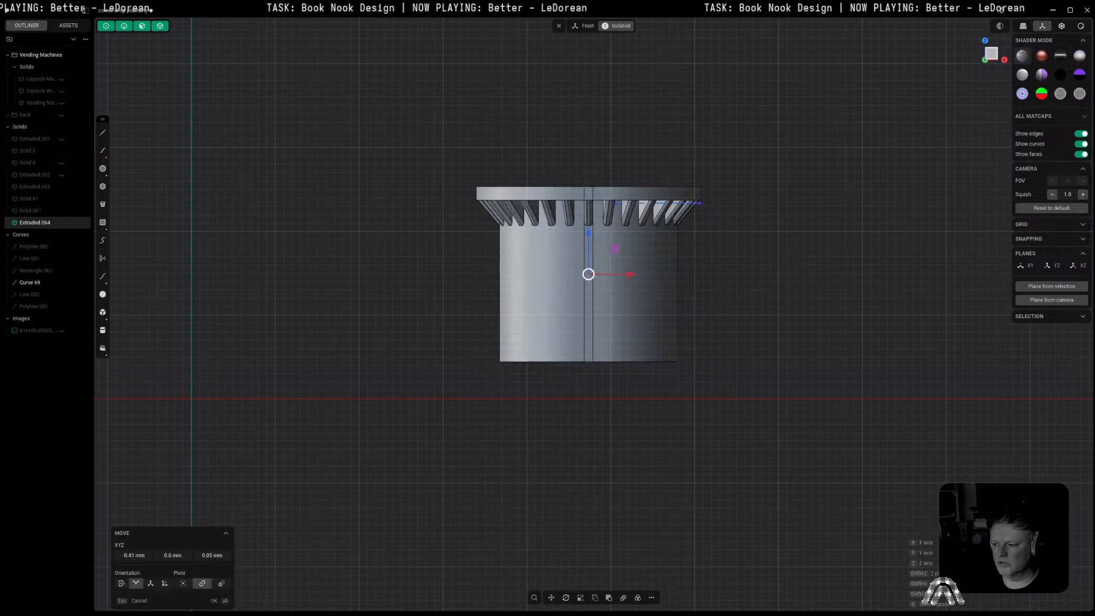
pyautogui.click(518, 281)
pyautogui.click(62, 116)
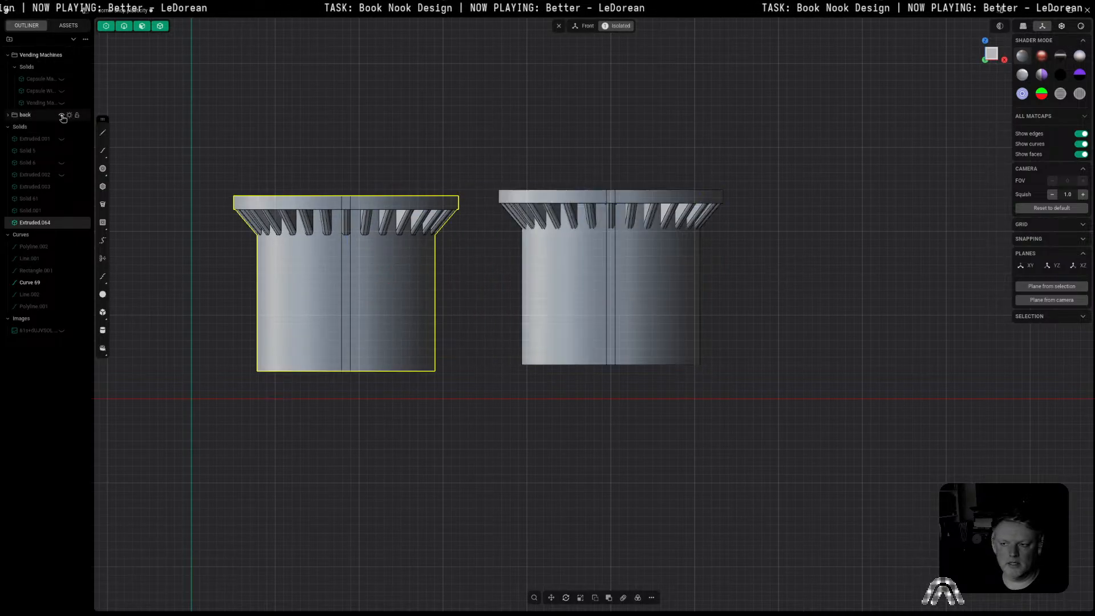
pyautogui.click(62, 117)
pyautogui.hotkey('ctrl', 'z')
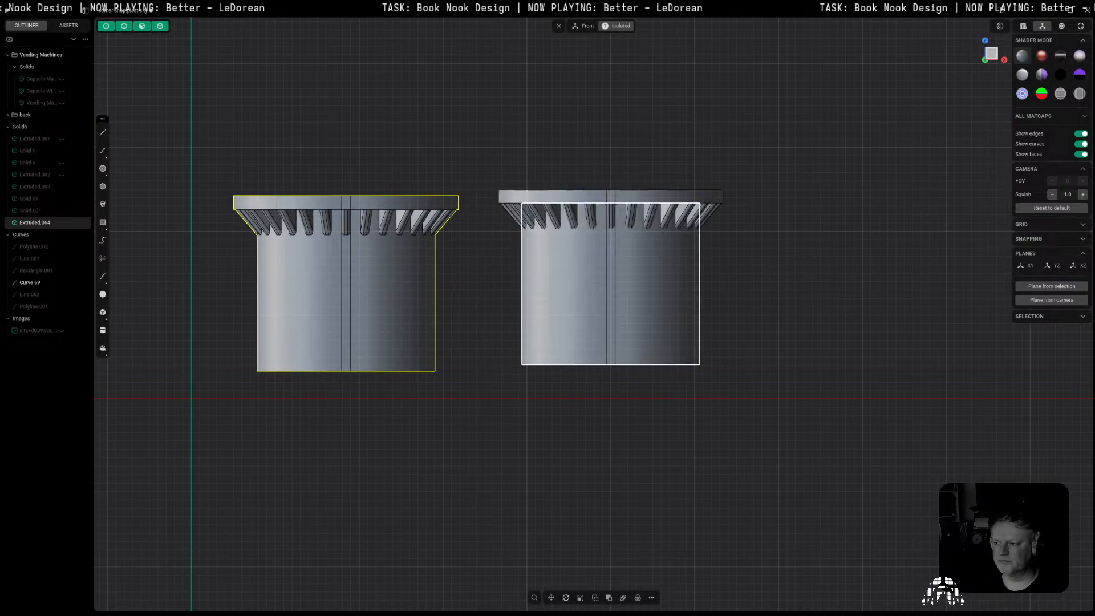
pyautogui.hotkey('ctrl', 'z')
pyautogui.hotkey('ctrl', 'z')
# Step: Fillet the upper outer edge of the countertop with a distance of about 0.62 mm
pyautogui.click(870, 293)
pyautogui.moveTo(870, 295); pyautogui.dragTo(823, 411, button='middle')
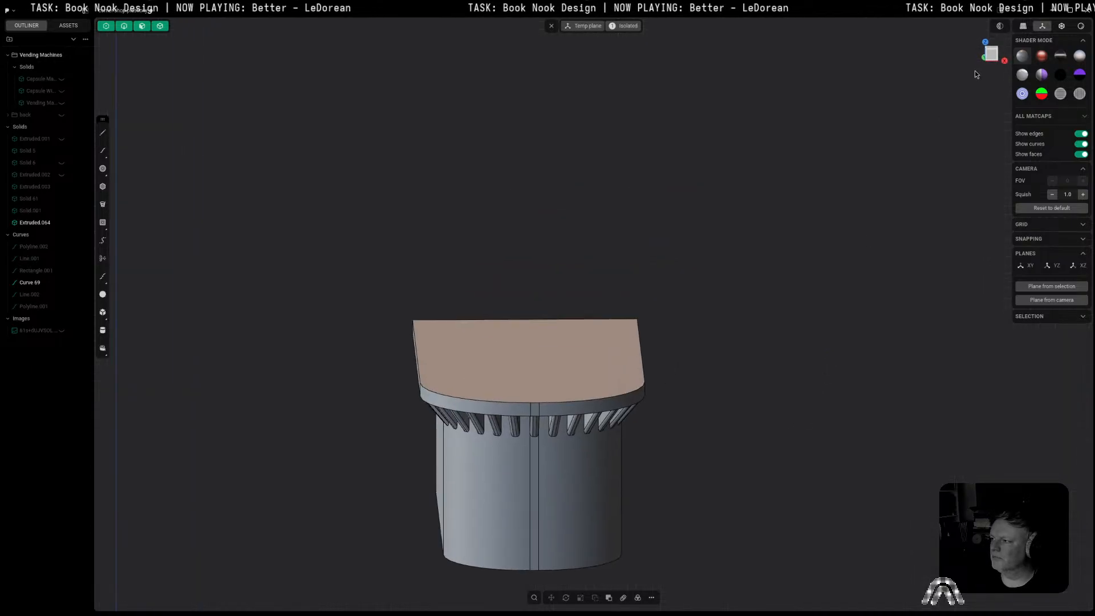
pyautogui.click(618, 395)
pyautogui.press('f')
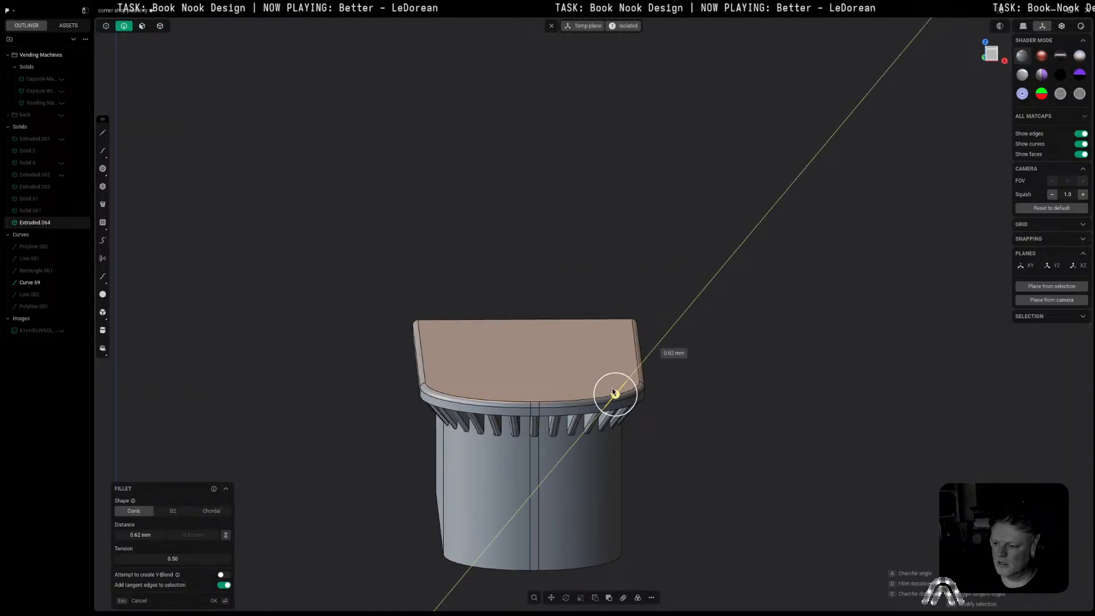
pyautogui.press('Return')
# Step: Offset the outline of the countertop's top face inward by about 2 mm with round gap fill
pyautogui.moveTo(724, 371); pyautogui.dragTo(941, 121, button='middle')
pyautogui.click(993, 51)
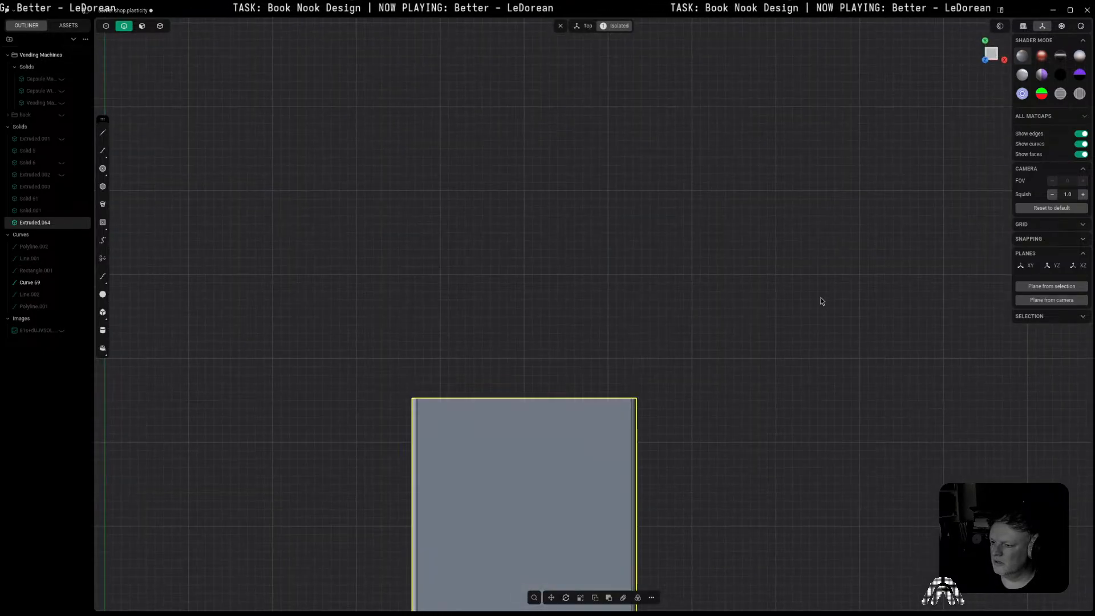
pyautogui.keyDown('shift'); pyautogui.moveTo(821, 293); pyautogui.dragTo(799, 115, button='middle'); pyautogui.keyUp('shift')
pyautogui.keyDown('shift'); pyautogui.moveTo(661, 337); pyautogui.dragTo(675, 190, button='middle'); pyautogui.keyUp('shift')
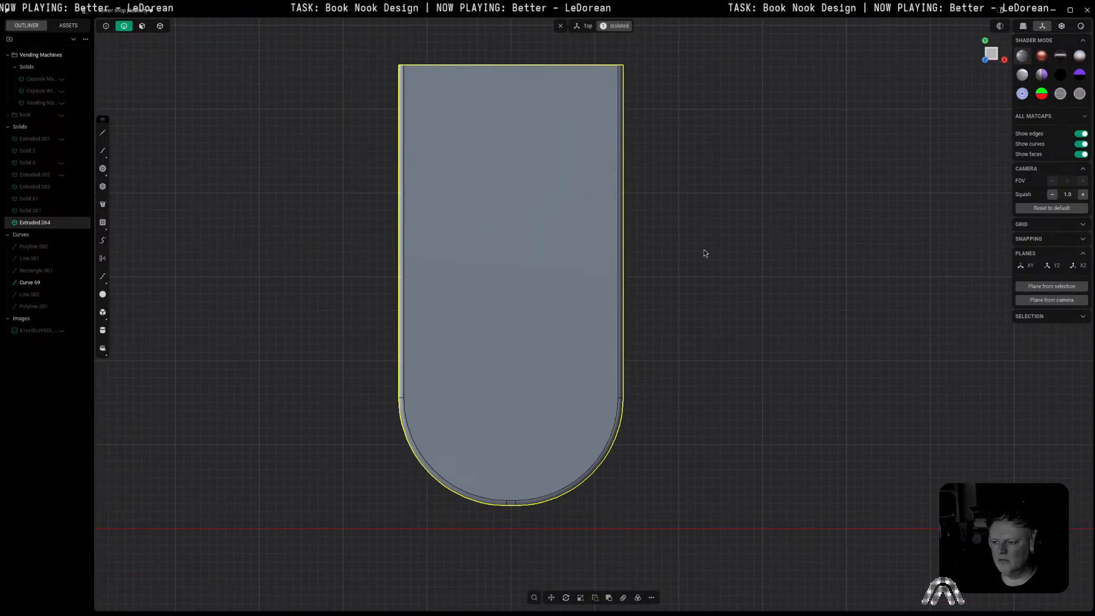
pyautogui.press('3')
pyautogui.click(498, 279)
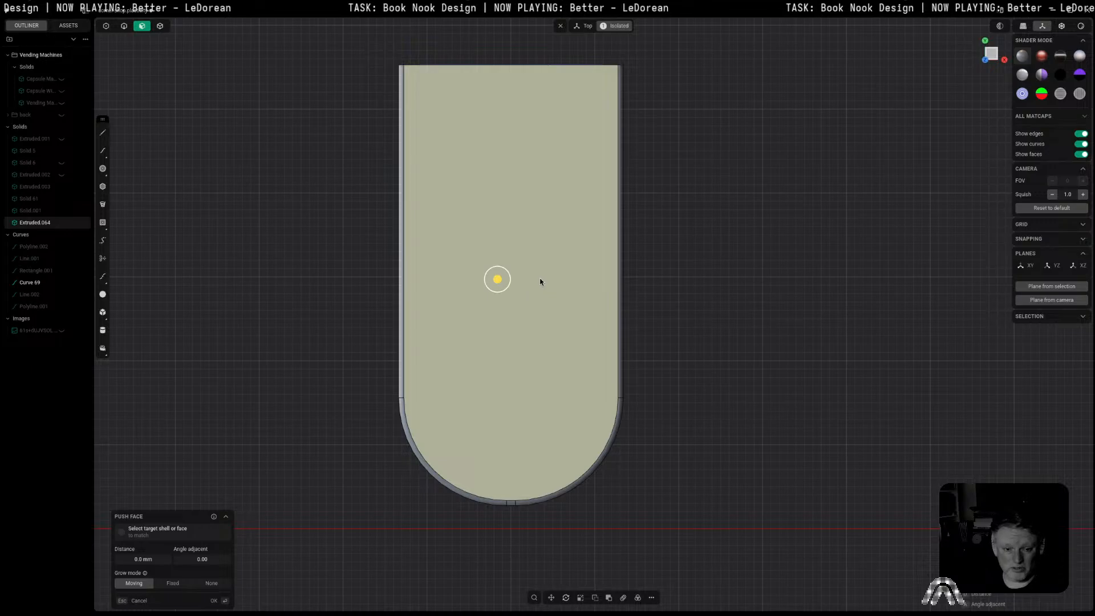
pyautogui.click(992, 53)
pyautogui.click(992, 53)
pyautogui.keyDown('shift'); pyautogui.moveTo(756, 225); pyautogui.dragTo(748, 362, button='middle'); pyautogui.keyUp('shift')
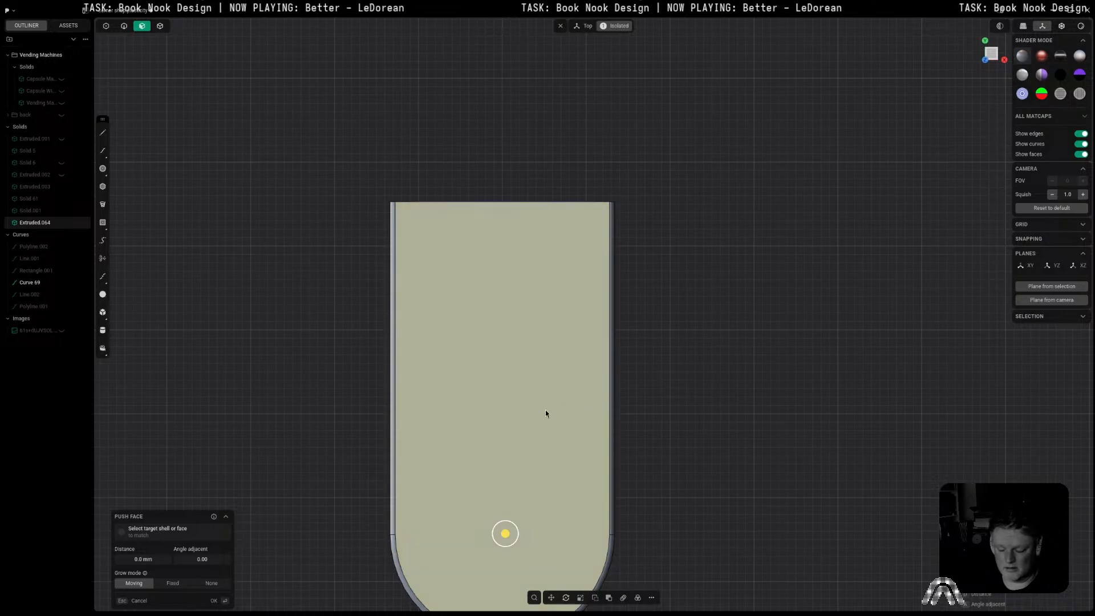
pyautogui.press('o')
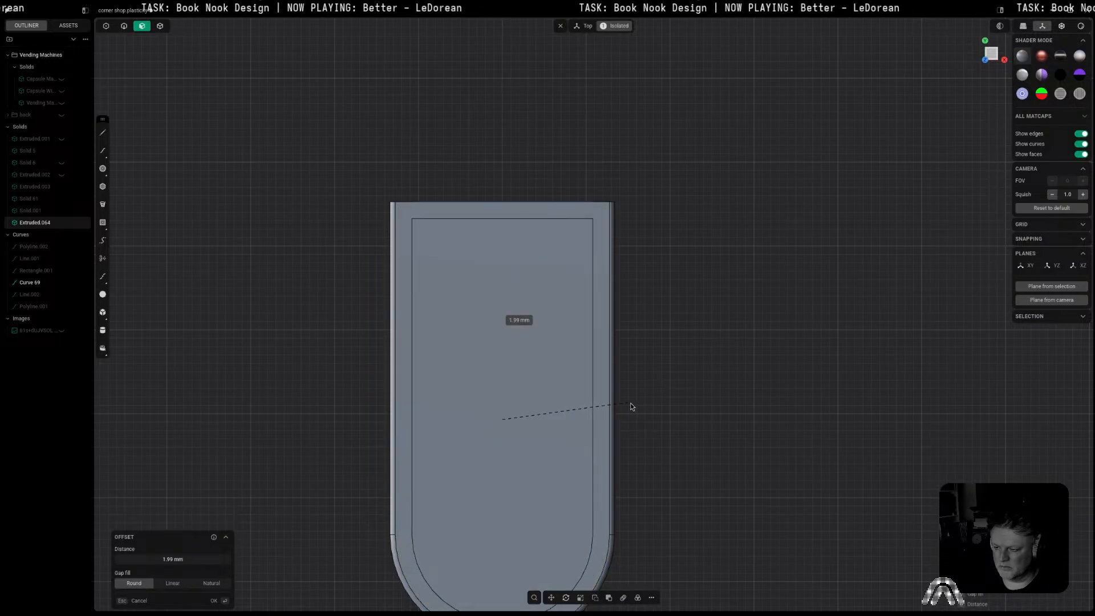
pyautogui.click(631, 407)
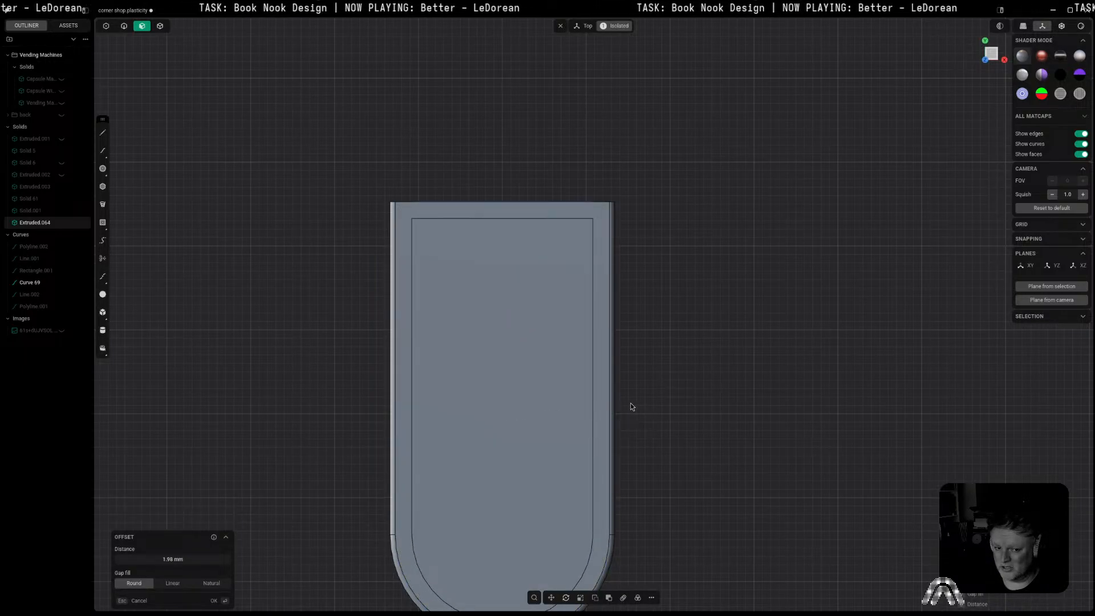
pyautogui.keyDown('shift'); pyautogui.moveTo(670, 378); pyautogui.dragTo(559, 178, button='middle'); pyautogui.keyUp('shift')
pyautogui.click(742, 321)
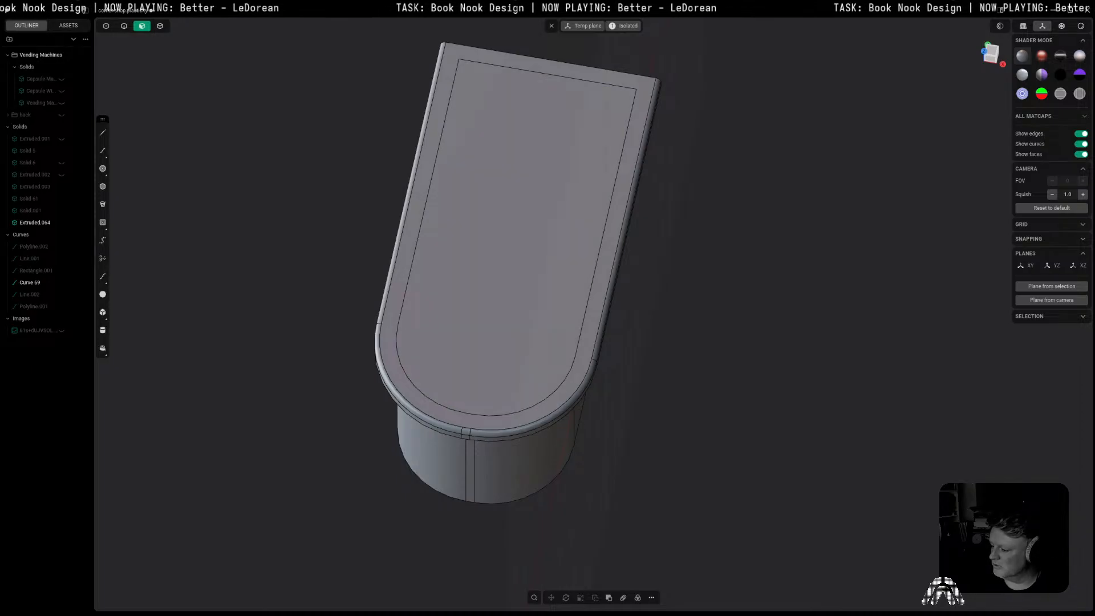
pyautogui.click(989, 53)
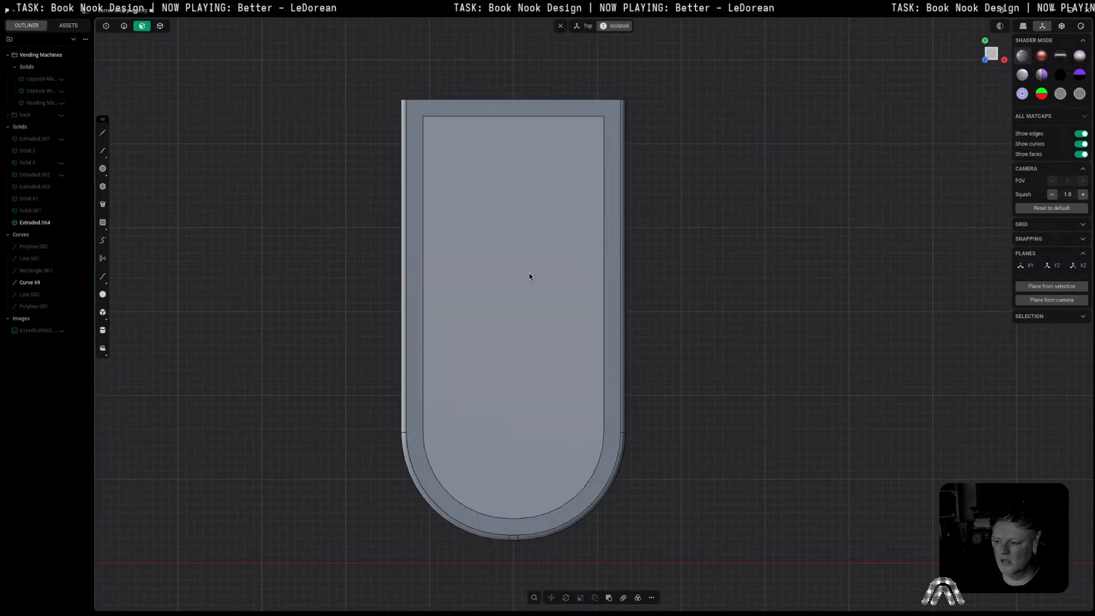
pyautogui.press('i')
pyautogui.press('Tab')
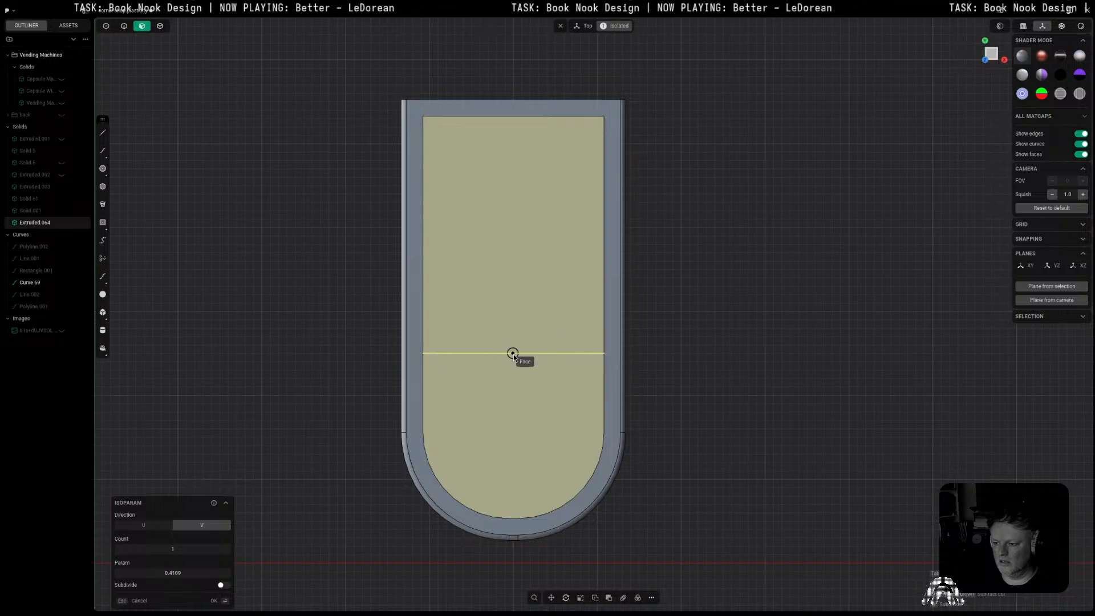
pyautogui.press('Escape')
# Step: Try to push the inner face of the countertop down inside its offset border
pyautogui.moveTo(776, 319); pyautogui.dragTo(771, 270, button='middle')
pyautogui.press('e')
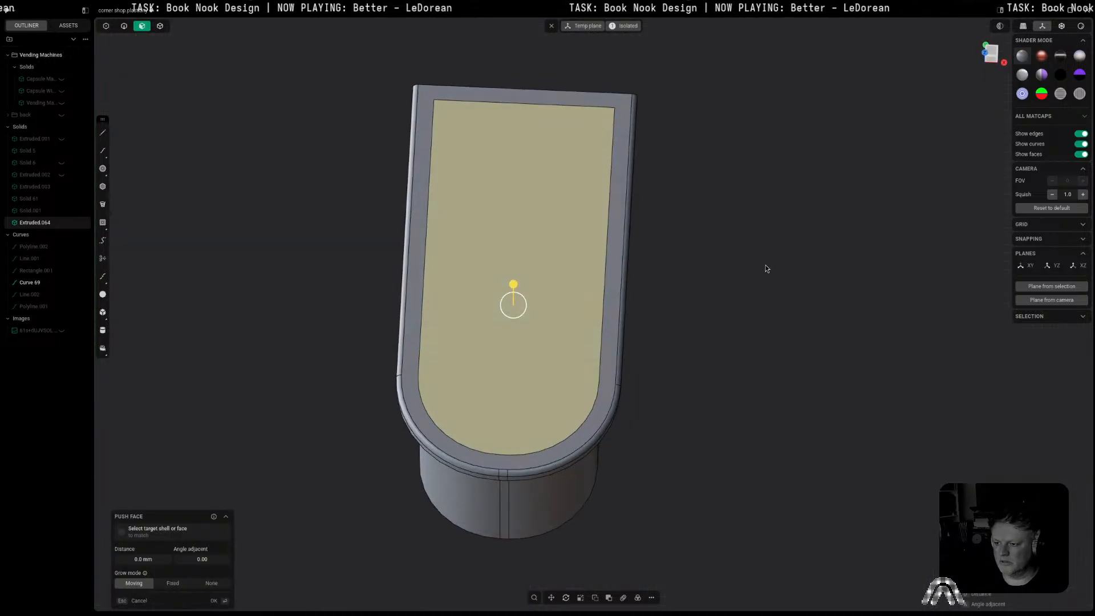
pyautogui.moveTo(513, 289)
pyautogui.mouseDown()
pyautogui.moveTo(507, 308)
pyautogui.moveTo(508, 278)
pyautogui.moveTo(504, 294)
pyautogui.mouseUp()
pyautogui.moveTo(709, 259); pyautogui.dragTo(697, 192, button='middle')
pyautogui.press('Return')
pyautogui.press('Escape')
# Step: Raise the countertop's whole top surface about 1.58 mm along Z to thicken the slab, working from the front view
pyautogui.click(562, 246)
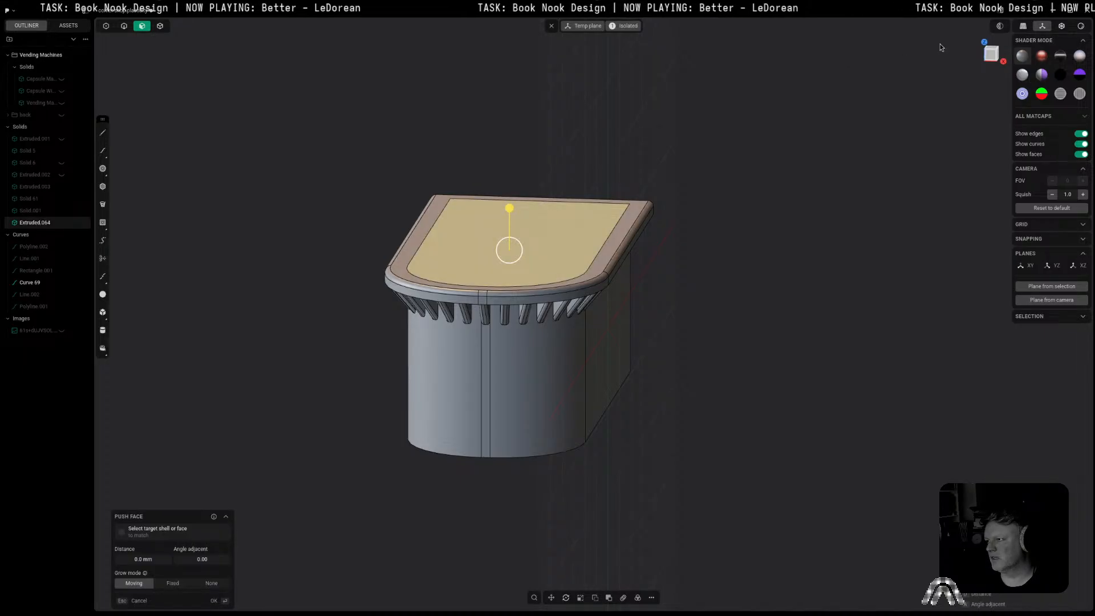
pyautogui.click(993, 55)
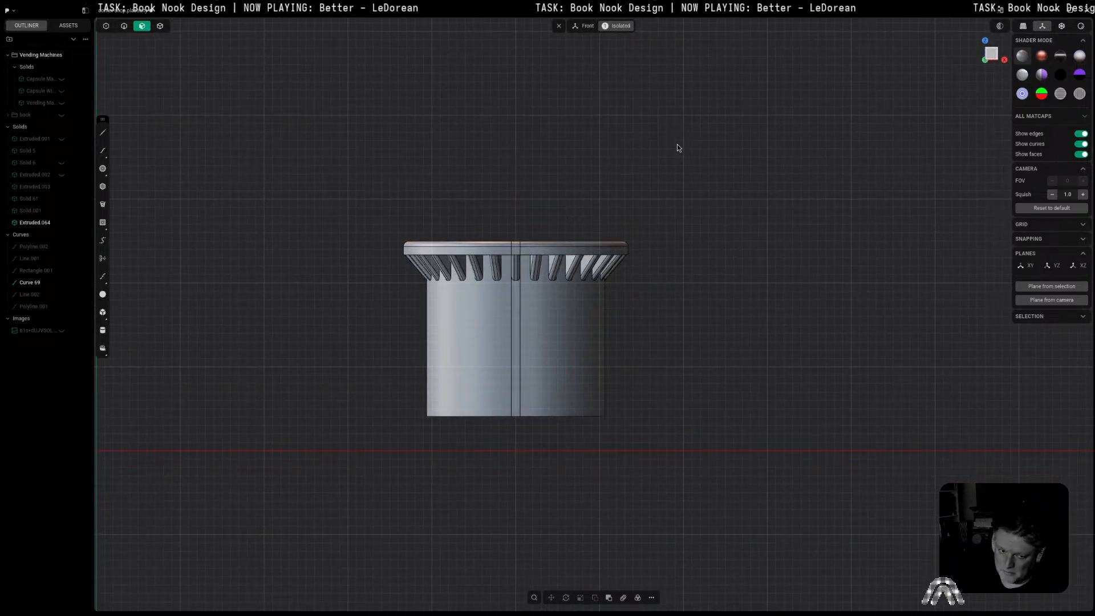
pyautogui.moveTo(694, 180); pyautogui.dragTo(692, 242)
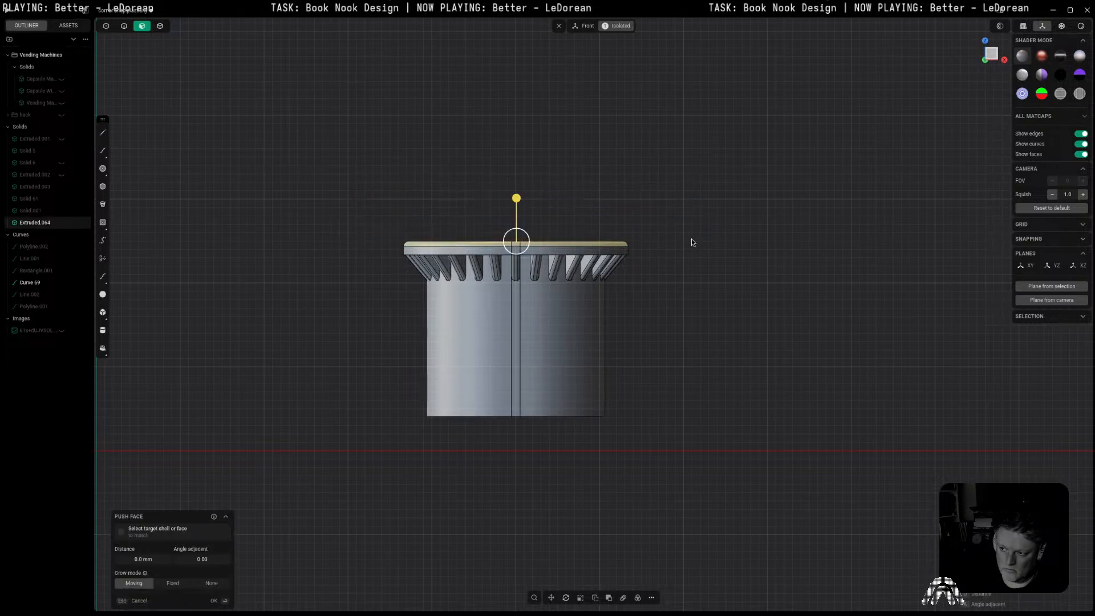
pyautogui.press('g')
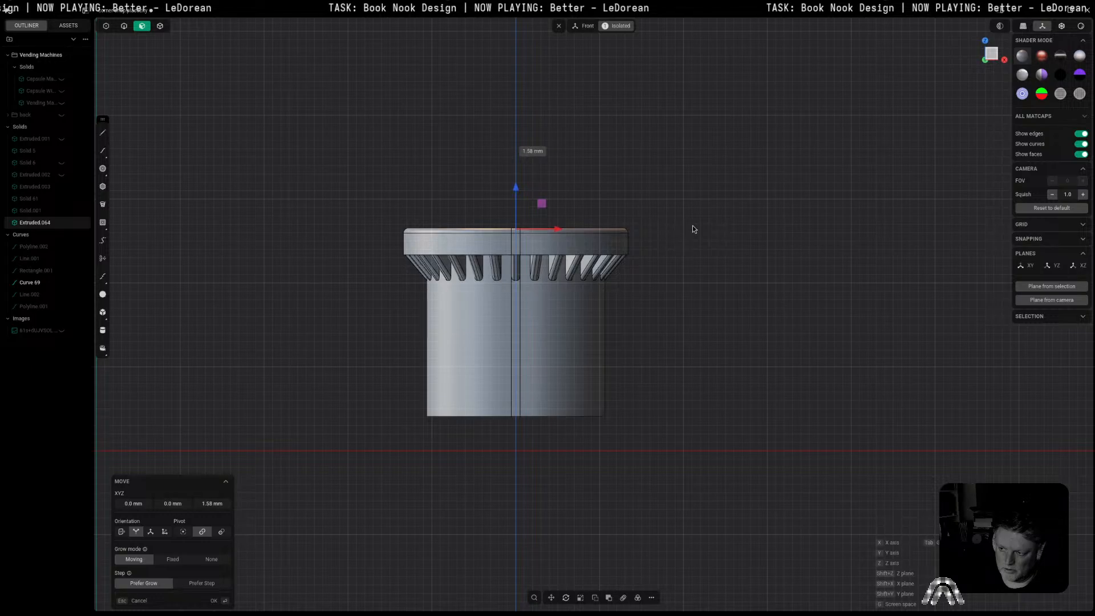
pyautogui.click(693, 228)
# Step: Push the inner face of the thickened countertop down to form a recess inside the raised rim
pyautogui.moveTo(574, 157); pyautogui.dragTo(562, 192, button='middle')
pyautogui.click(787, 156)
pyautogui.click(530, 195)
pyautogui.moveTo(533, 153); pyautogui.dragTo(532, 168)
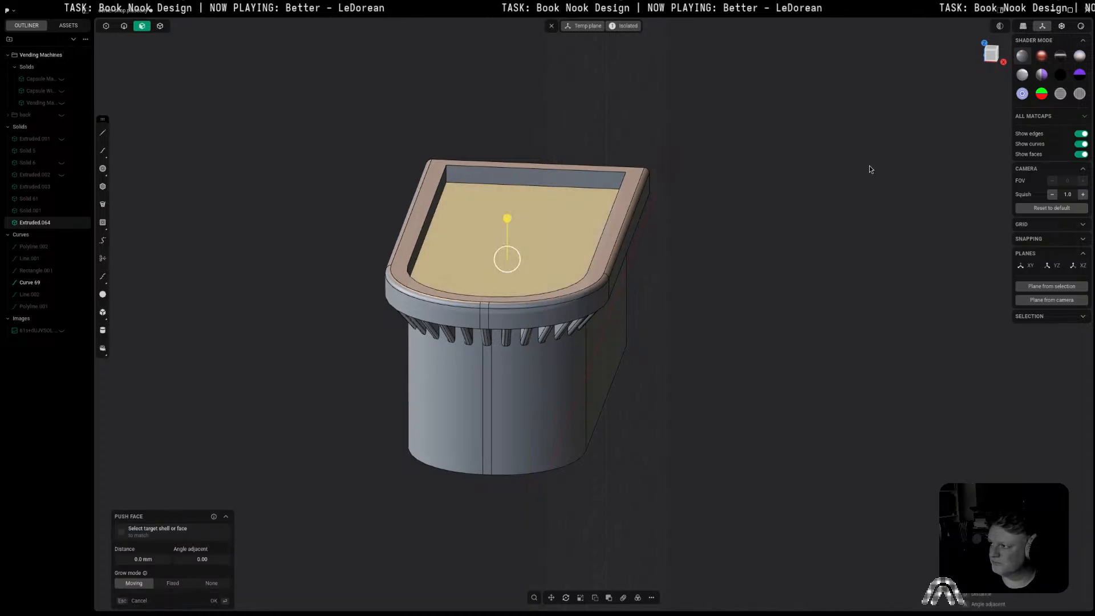
pyautogui.moveTo(871, 166); pyautogui.dragTo(829, 166, button='middle')
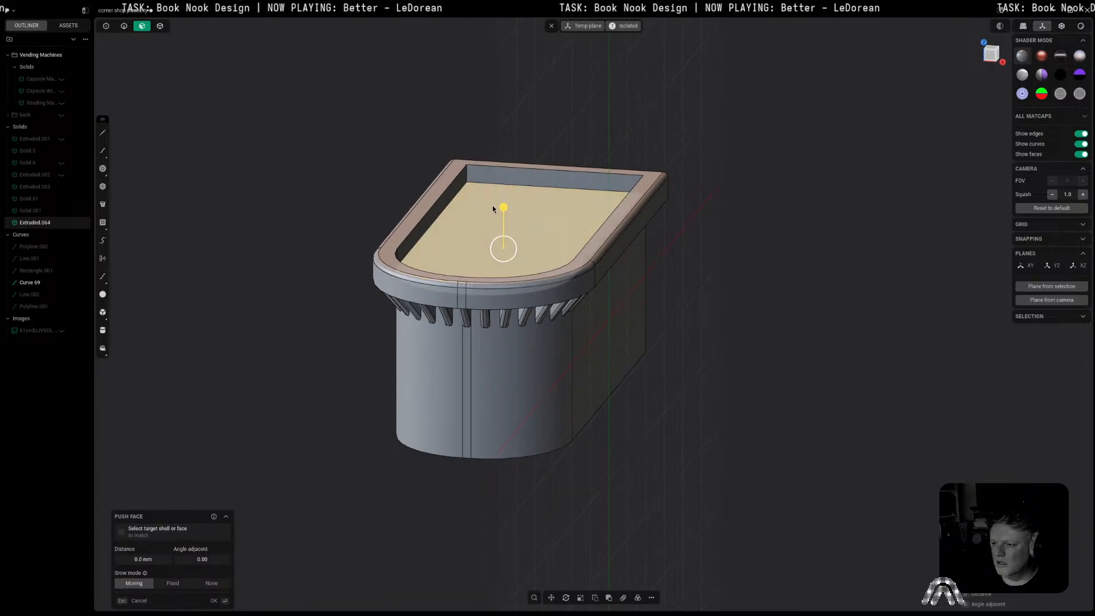
# Step: Push the countertop's recessed floor up about 1.17 mm to make the recess shallower
pyautogui.moveTo(503, 207); pyautogui.dragTo(505, 197)
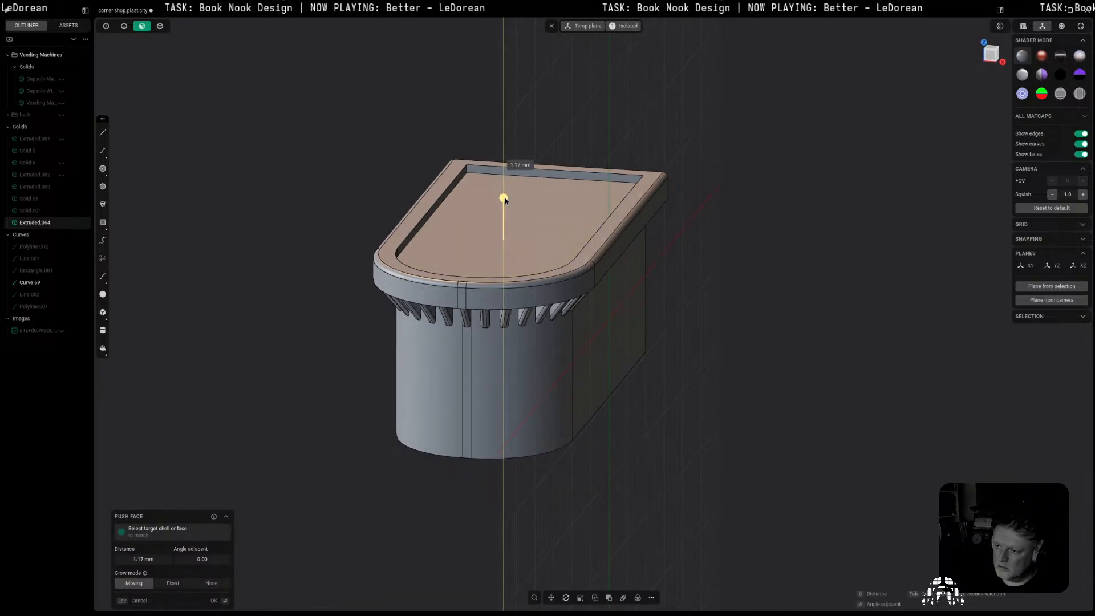
pyautogui.rightClick(692, 227)
pyautogui.moveTo(713, 186); pyautogui.dragTo(749, 213, button='middle')
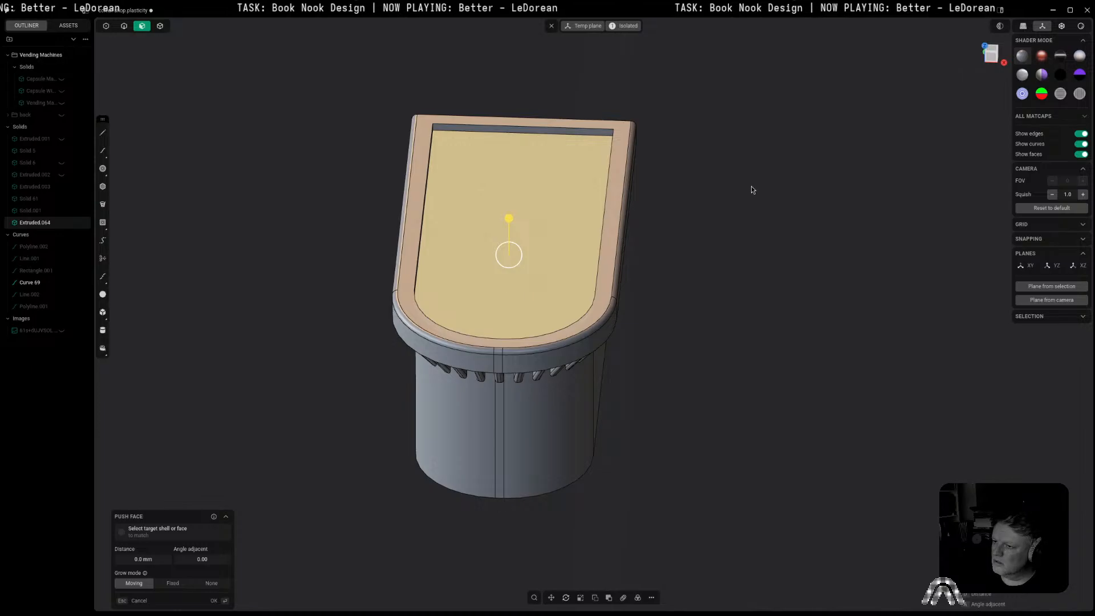
pyautogui.press('Escape')
# Step: Split the recess floor crosswise with a single V-direction isoparam line at about 0.483, near its mid-length
pyautogui.press('space')
pyautogui.hotkey('ctrl', 'r')
pyautogui.press('Tab')
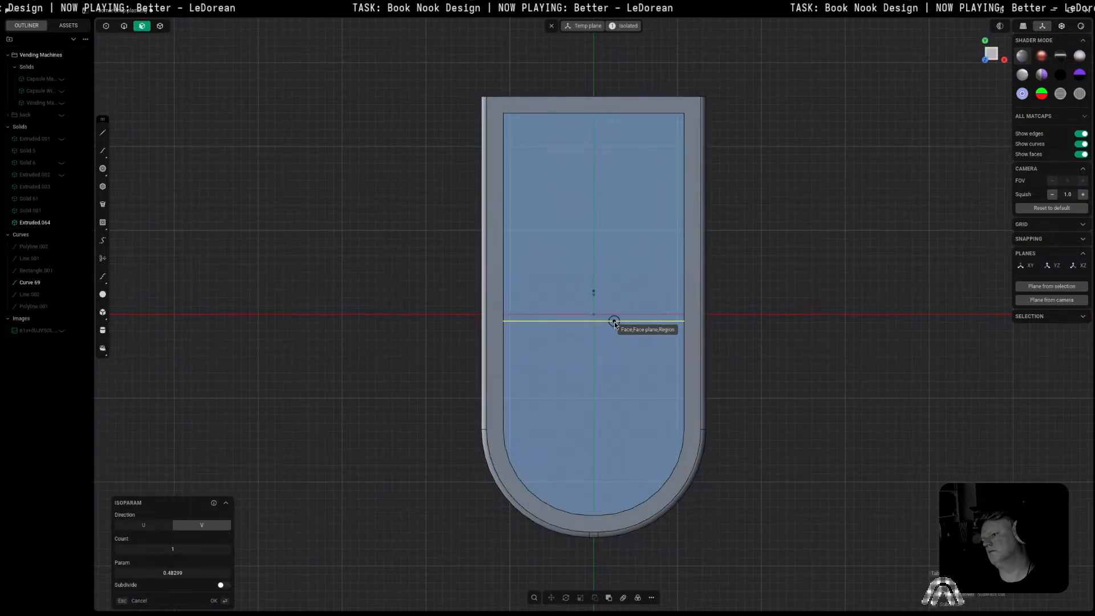
pyautogui.click(614, 323)
# Step: Rotate the rounded half of the recess floor about 4.5° around X, pivoting on the split line, so it slopes down
pyautogui.moveTo(805, 393); pyautogui.dragTo(683, 293, button='middle')
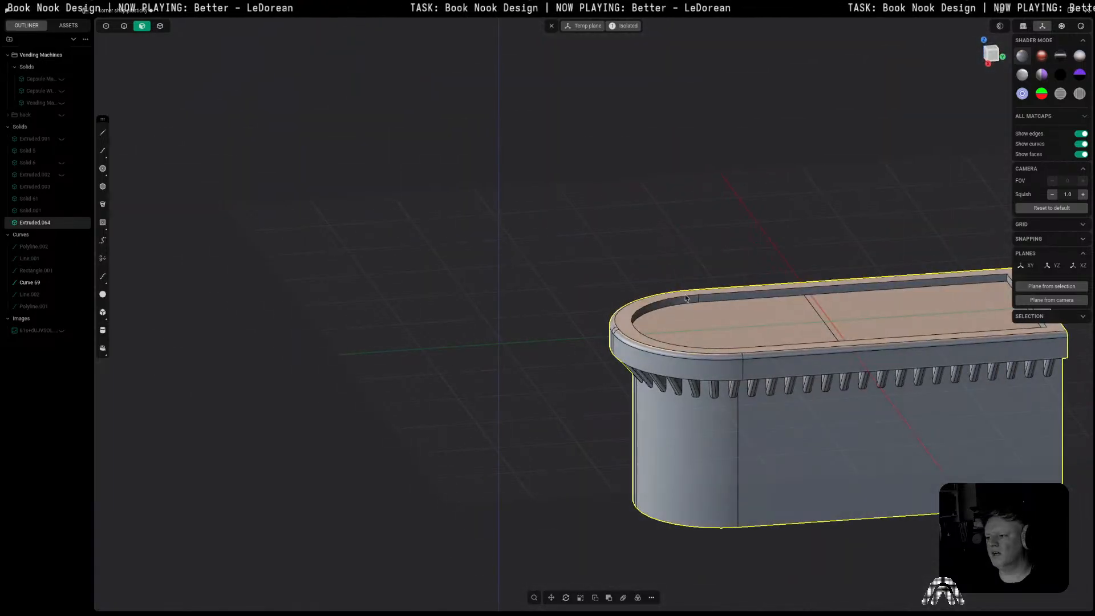
pyautogui.scroll(4, 708, 311)
pyautogui.moveTo(752, 335); pyautogui.dragTo(443, 170, button='middle')
pyautogui.click(442, 170)
pyautogui.click(518, 301)
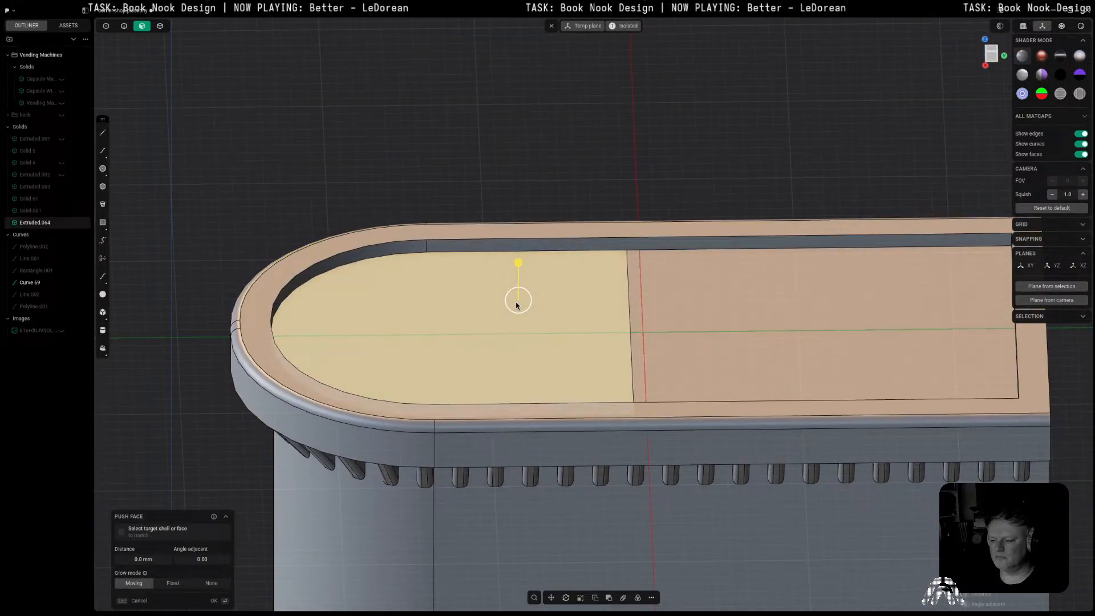
pyautogui.press('Escape')
pyautogui.press('r')
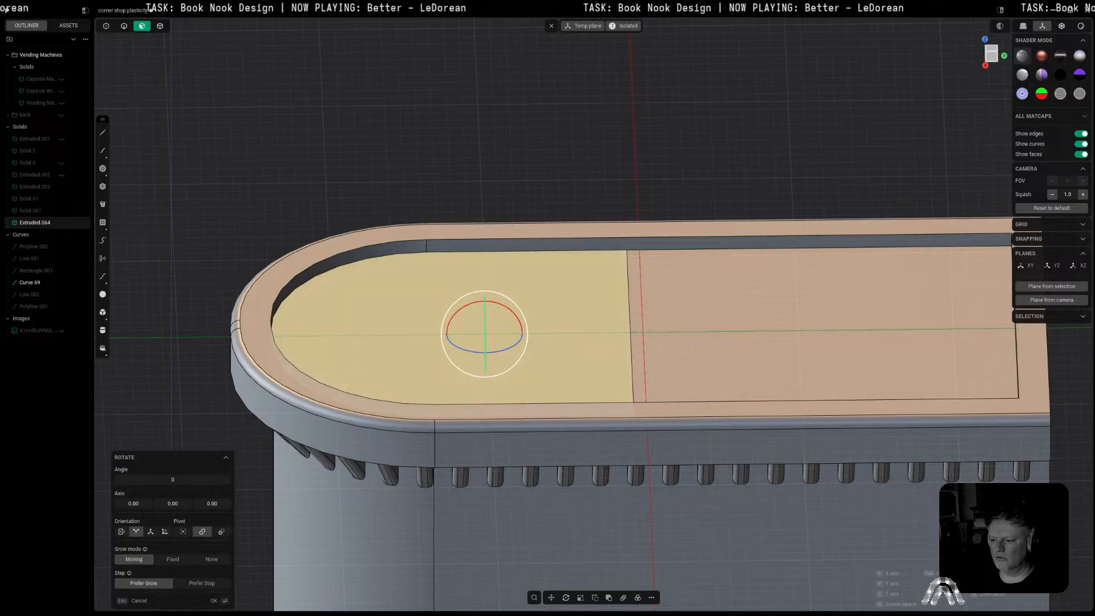
pyautogui.press('v')
pyautogui.click(630, 333)
pyautogui.moveTo(647, 302); pyautogui.dragTo(733, 121)
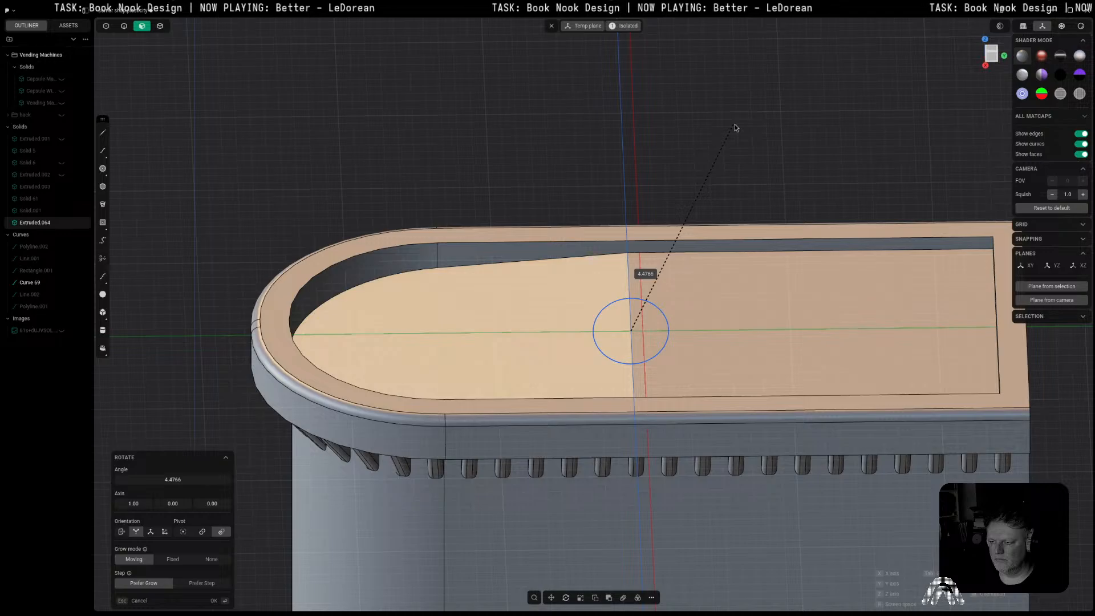
pyautogui.click(734, 127)
pyautogui.scroll(-4, 735, 127)
pyautogui.click(735, 127)
# Step: Fillet the crease edge between the sloped and flat halves of the recess floor
pyautogui.moveTo(734, 127)
pyautogui.mouseDown(button='middle')
pyautogui.moveTo(809, 91)
pyautogui.moveTo(891, 85)
pyautogui.moveTo(731, 130)
pyautogui.mouseUp(button='middle')
pyautogui.scroll(3, 733, 132)
pyautogui.click(657, 248)
pyautogui.press('b')
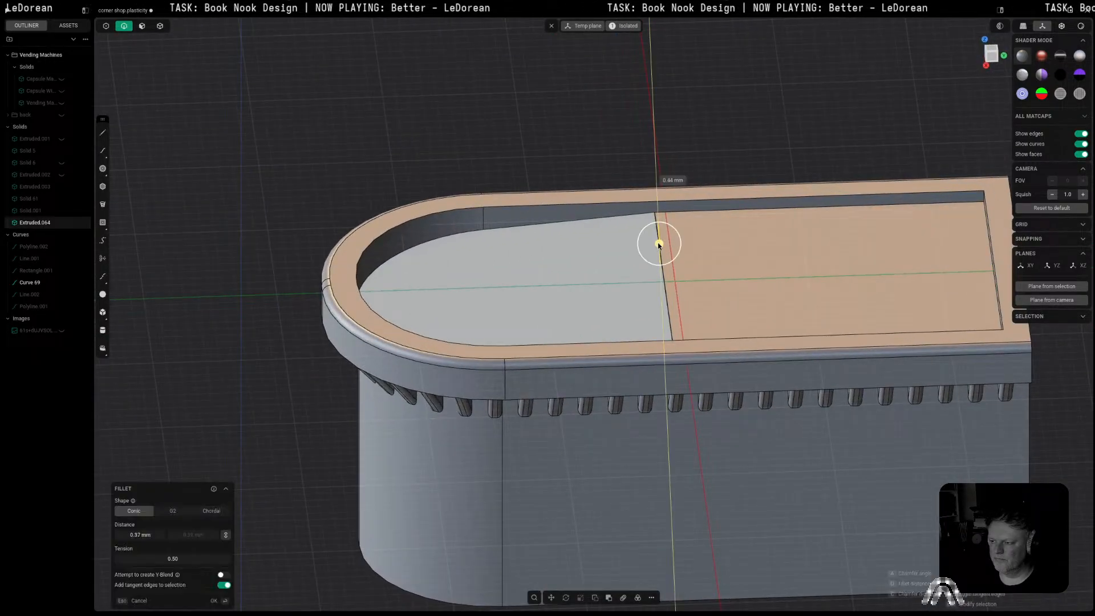
pyautogui.click(625, 98)
# Step: Try to fillet the inner top edge of the countertop rim by about 0.64 mm
pyautogui.scroll(-5, 625, 97)
pyautogui.moveTo(625, 97); pyautogui.dragTo(637, 98, button='middle')
pyautogui.scroll(1, 594, 179)
pyautogui.click(591, 160)
pyautogui.press('b')
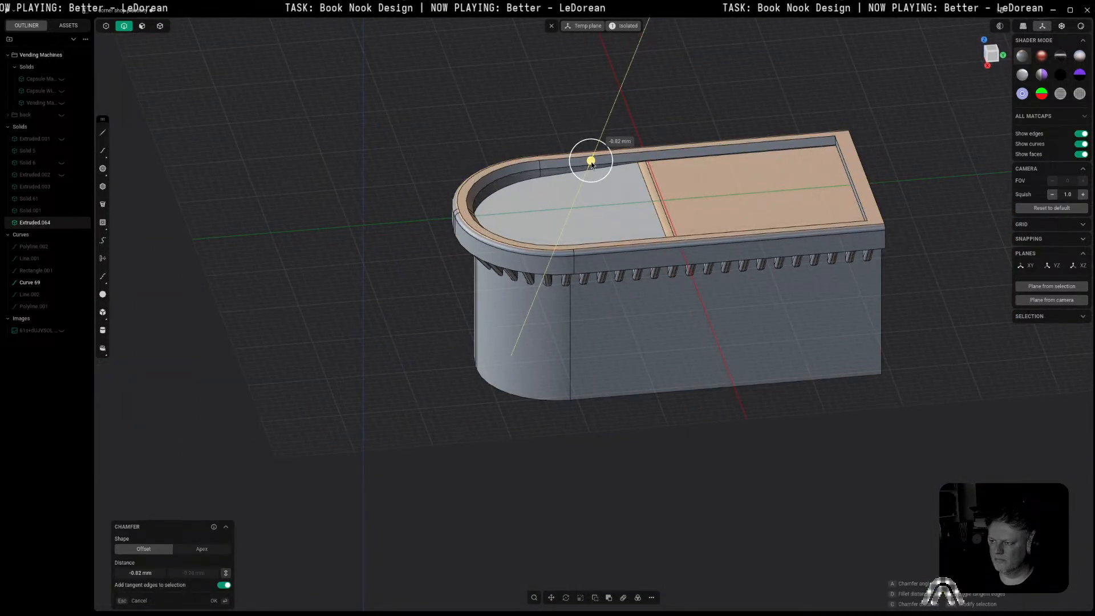
pyautogui.press('d')
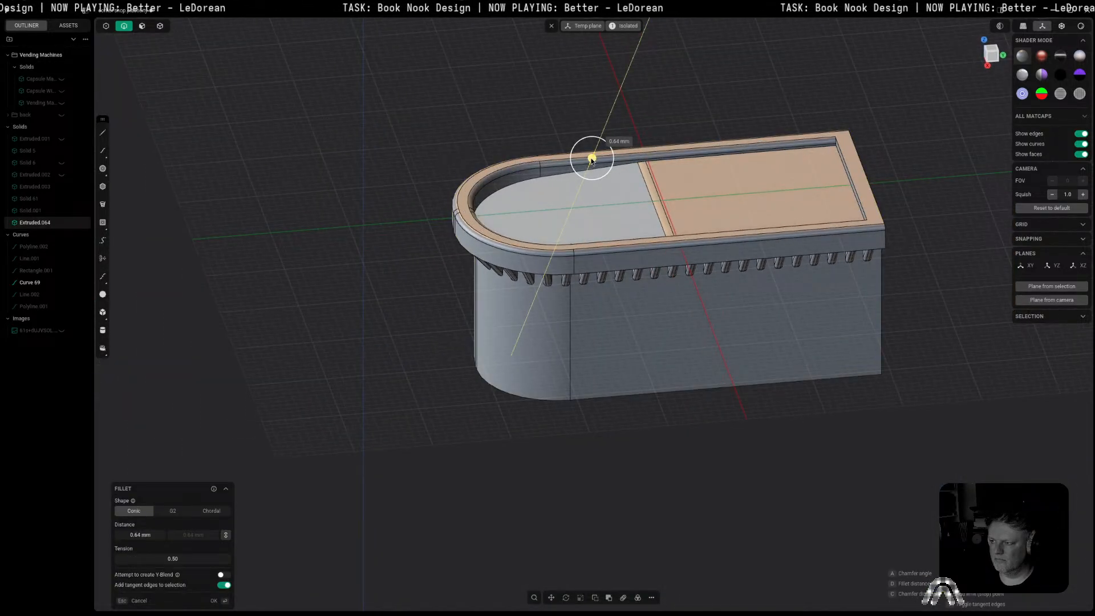
pyautogui.click(591, 160)
pyautogui.scroll(6, 819, 151)
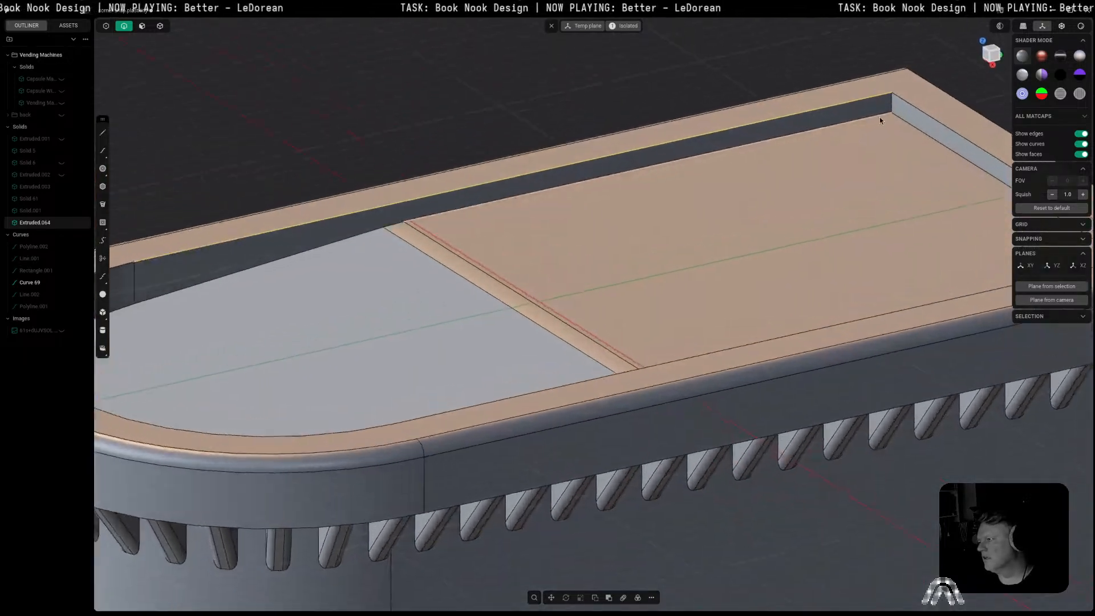
# Step: Fillet the two vertical inside corner edges at the square end of the countertop recess
pyautogui.click(892, 107)
pyautogui.press('b')
pyautogui.keyDown('shift'); pyautogui.moveTo(892, 107); pyautogui.dragTo(439, 113, button='middle'); pyautogui.keyUp('shift')
pyautogui.moveTo(572, 183); pyautogui.dragTo(777, 183, button='middle')
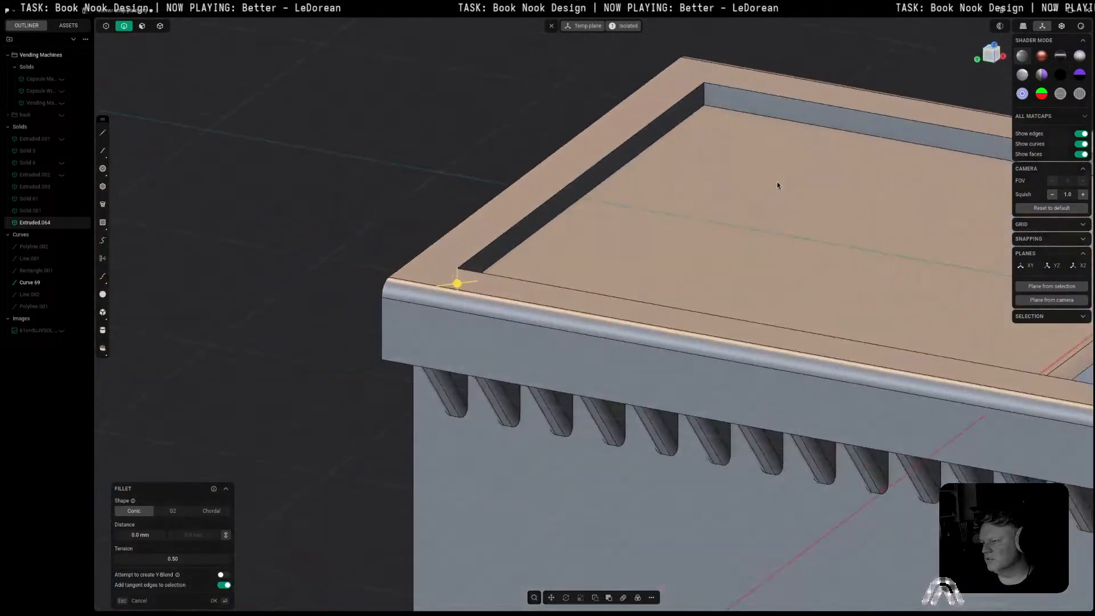
pyautogui.click(704, 98)
pyautogui.moveTo(705, 98); pyautogui.dragTo(705, 105)
pyautogui.rightClick(705, 105)
# Step: Fillet the inner top edge of the countertop rim about 0.32 mm, including its tangent edges
pyautogui.click(636, 132)
pyautogui.press('b')
pyautogui.moveTo(636, 134); pyautogui.dragTo(634, 121)
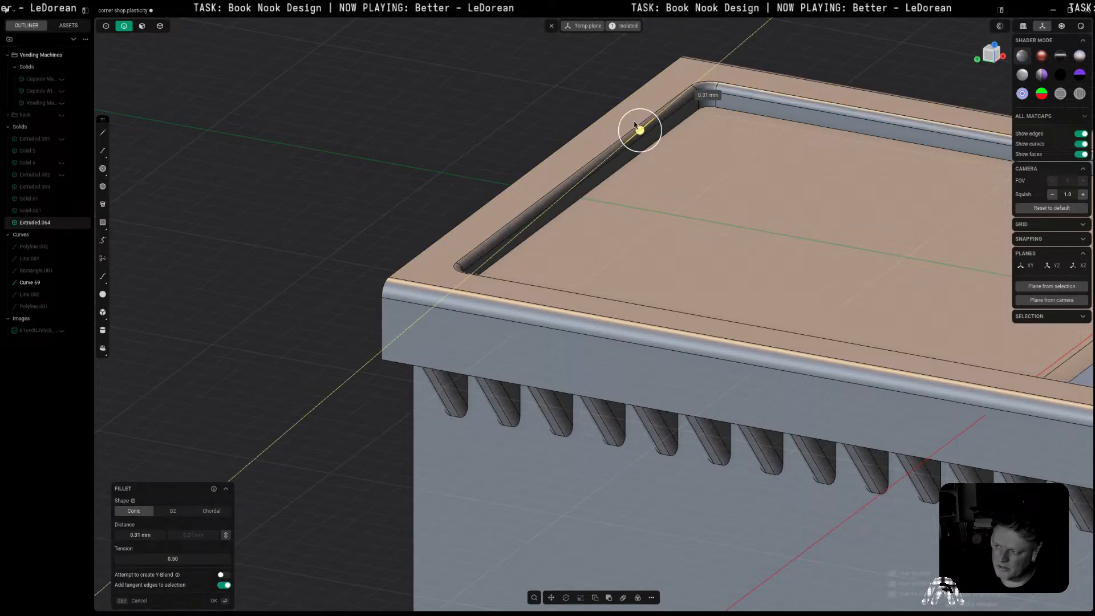
pyautogui.scroll(-8, 635, 123)
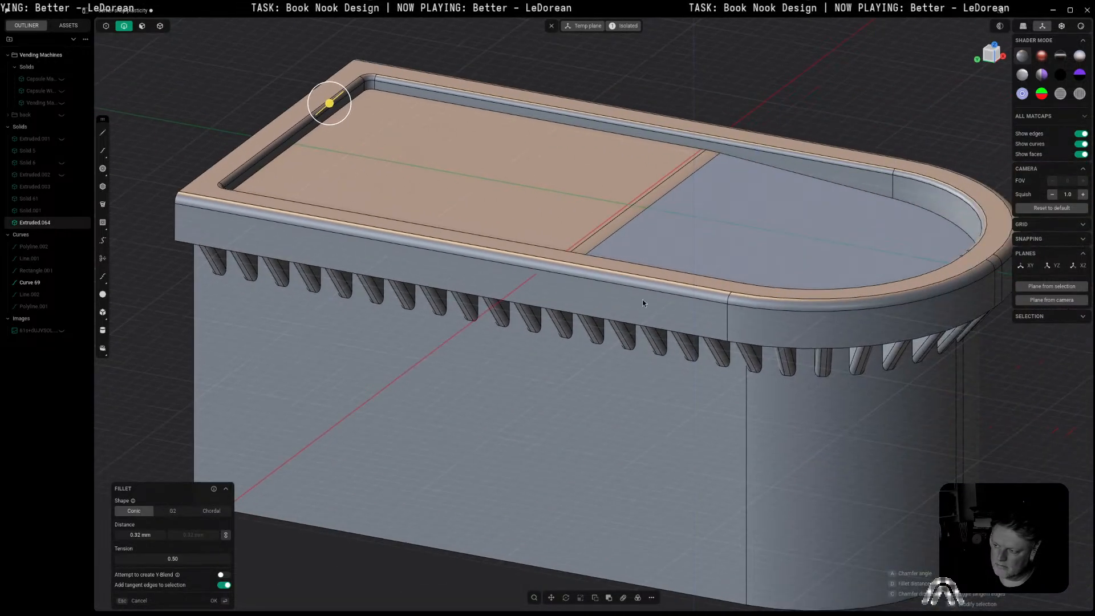
pyautogui.rightClick(672, 302)
# Step: Try to fillet the lower outer edge of the countertop's rounded end by about 0.61 mm
pyautogui.scroll(-4, 673, 299)
pyautogui.moveTo(824, 489); pyautogui.dragTo(672, 433, button='right')
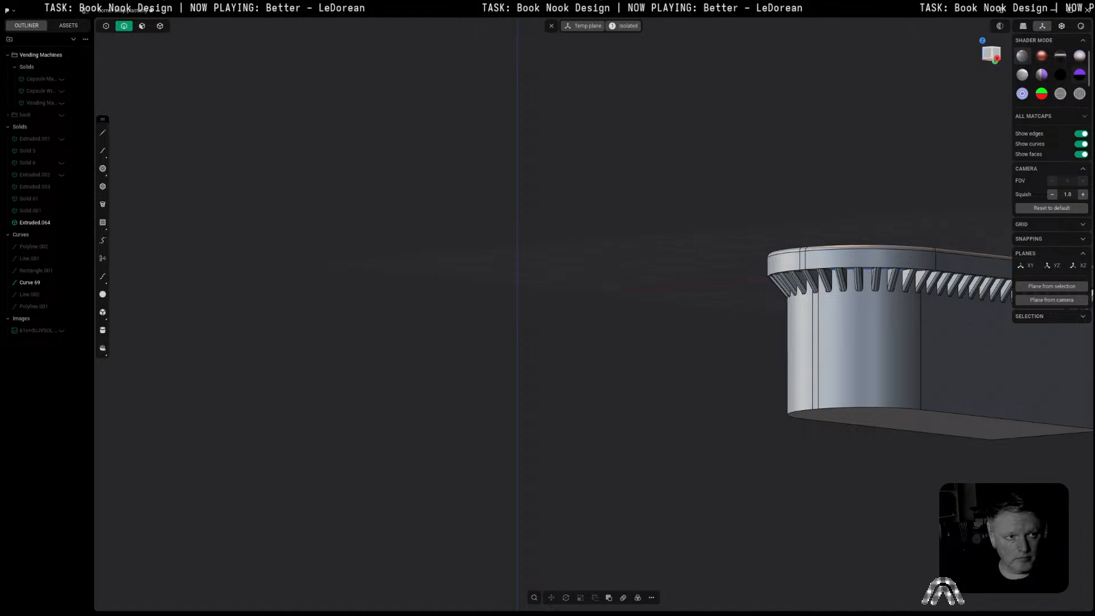
pyautogui.press('KP_3')
pyautogui.keyDown('shift'); pyautogui.moveTo(982, 349); pyautogui.dragTo(470, 392, button='middle'); pyautogui.keyUp('shift')
pyautogui.moveTo(620, 209); pyautogui.dragTo(424, 357, button='middle')
pyautogui.press('f')
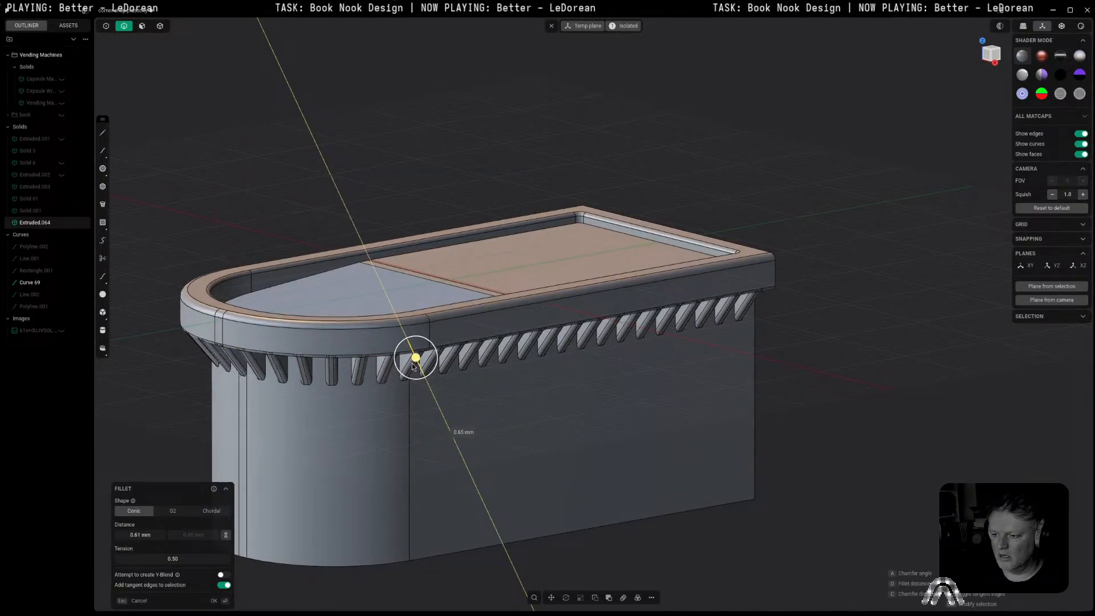
pyautogui.press('Return')
pyautogui.moveTo(450, 254); pyautogui.dragTo(905, 91, button='middle')
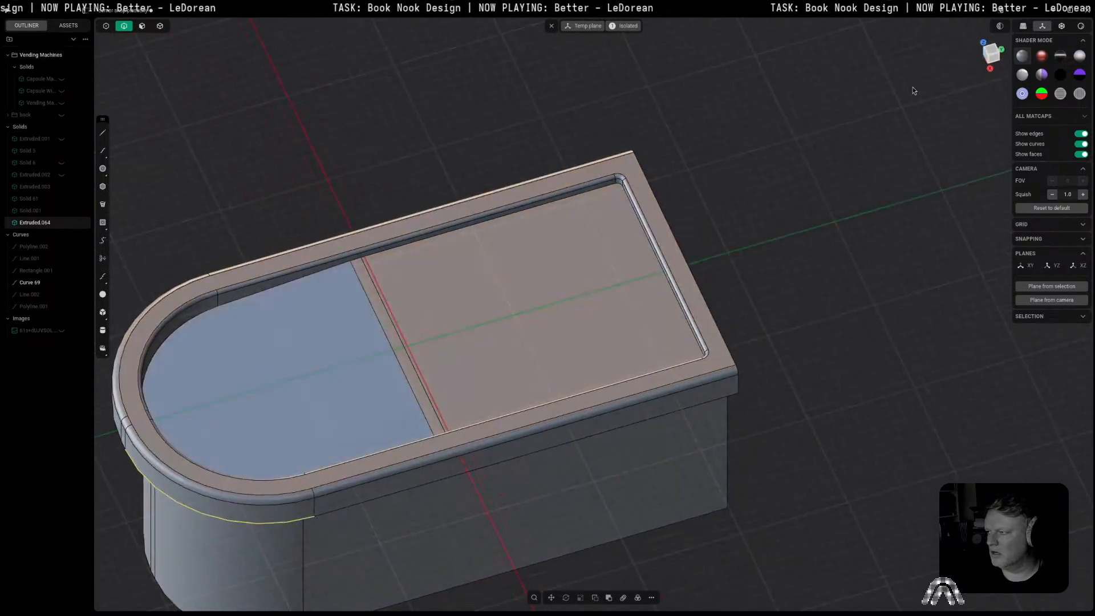
# Step: Exit isolation to bring back the shop and inspect the counter's placement inside the room
pyautogui.click(611, 30)
pyautogui.scroll(-10, 572, 146)
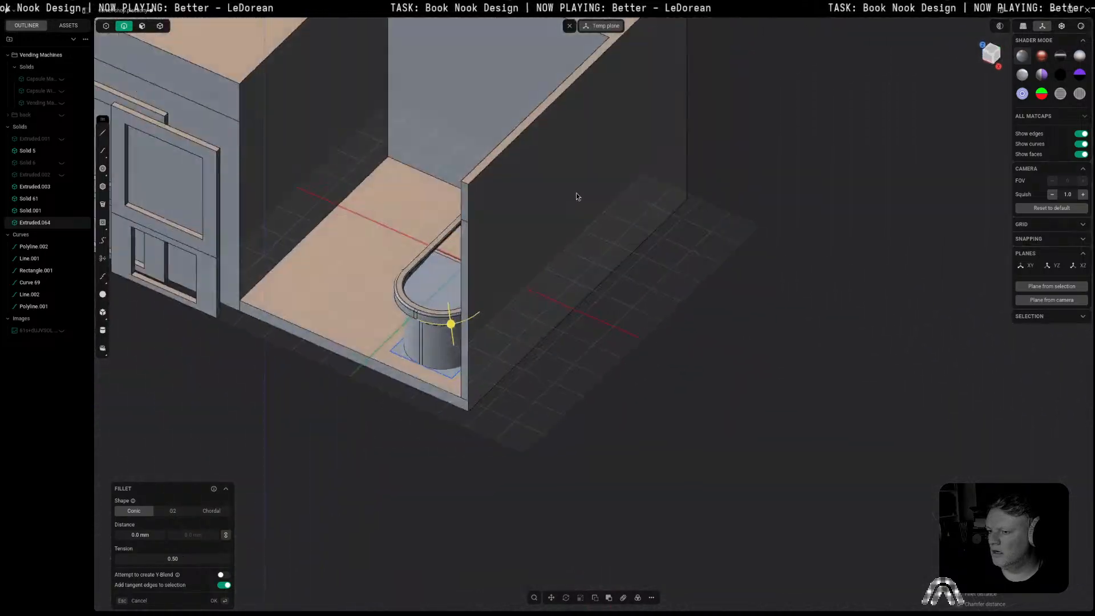
pyautogui.moveTo(566, 196); pyautogui.dragTo(627, 175, button='middle')
pyautogui.press('Escape')
pyautogui.keyDown('shift'); pyautogui.moveTo(604, 210); pyautogui.dragTo(622, 336, button='middle'); pyautogui.keyUp('shift')
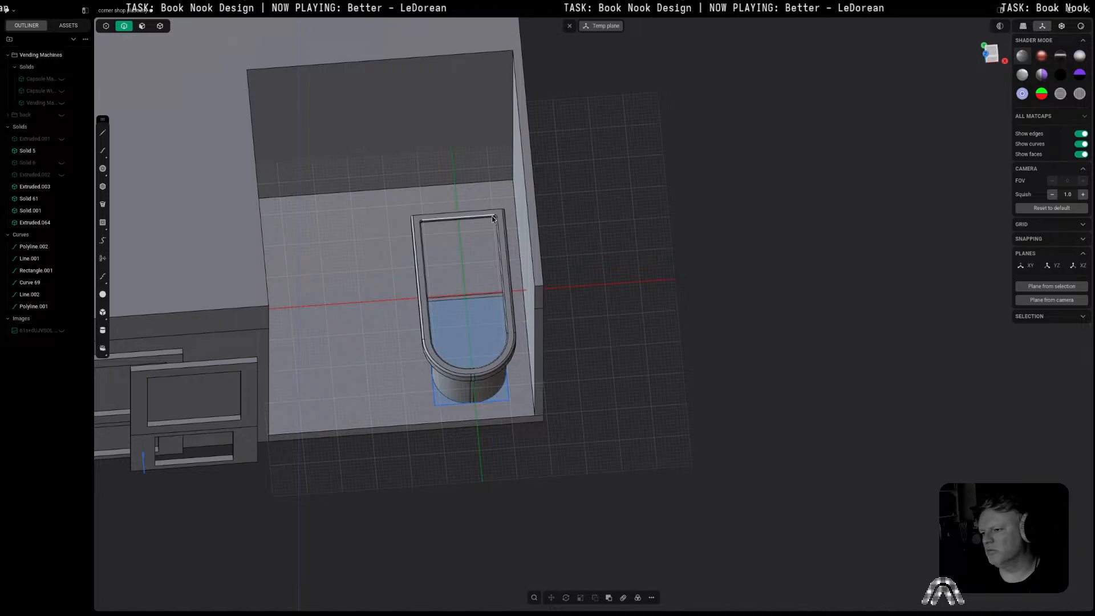
pyautogui.moveTo(416, 211); pyautogui.dragTo(411, 166, button='middle')
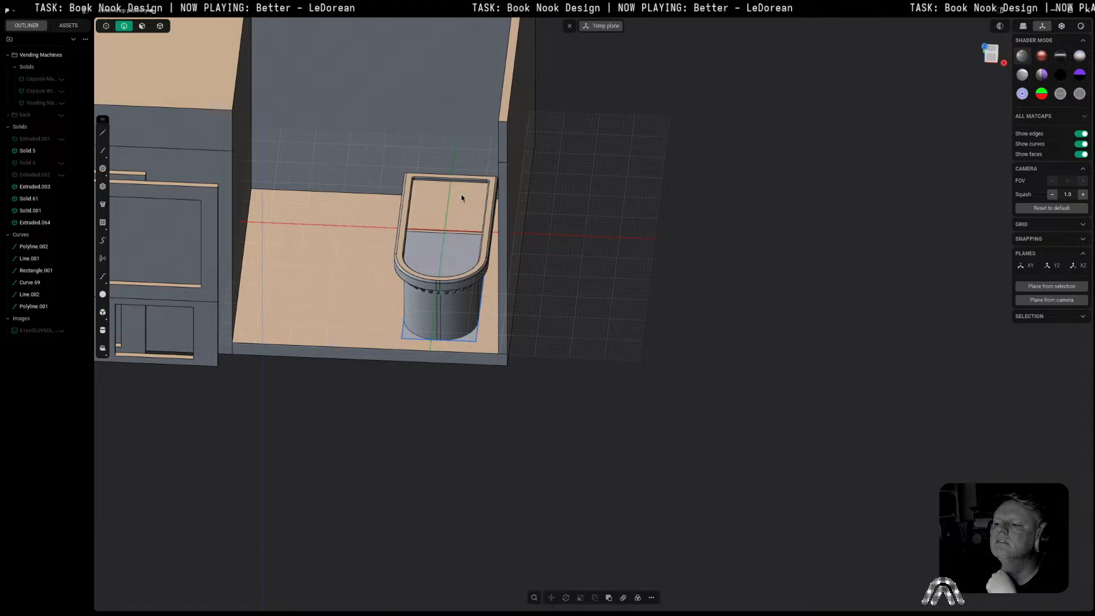
# Step: In top view, draw an L-shaped polyline from the middle of the counter's straight end inward, then out past the side wall
pyautogui.click(997, 51)
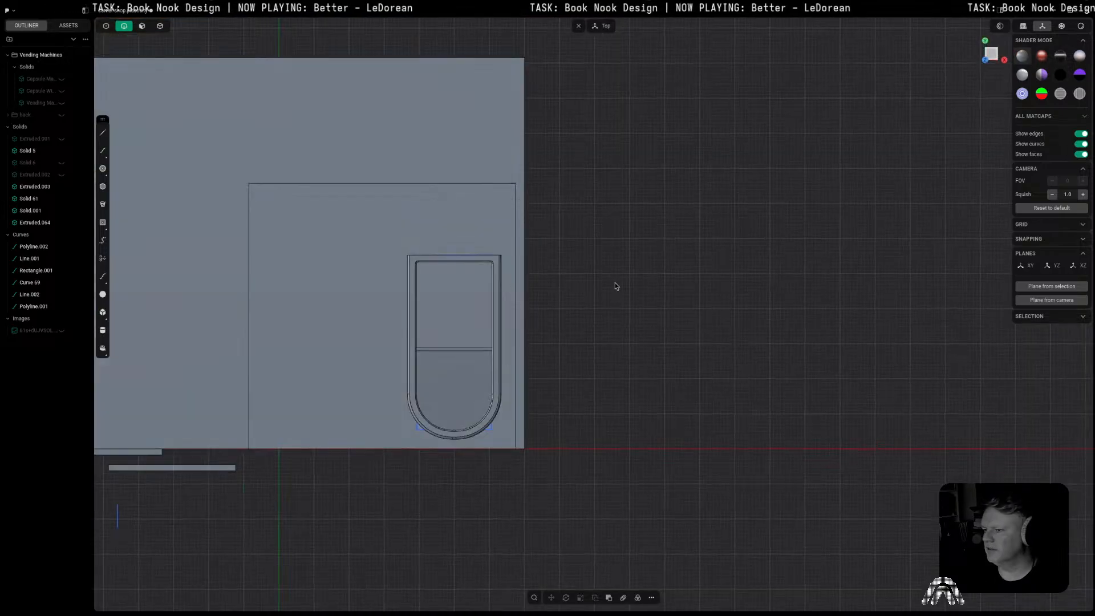
pyautogui.press('l')
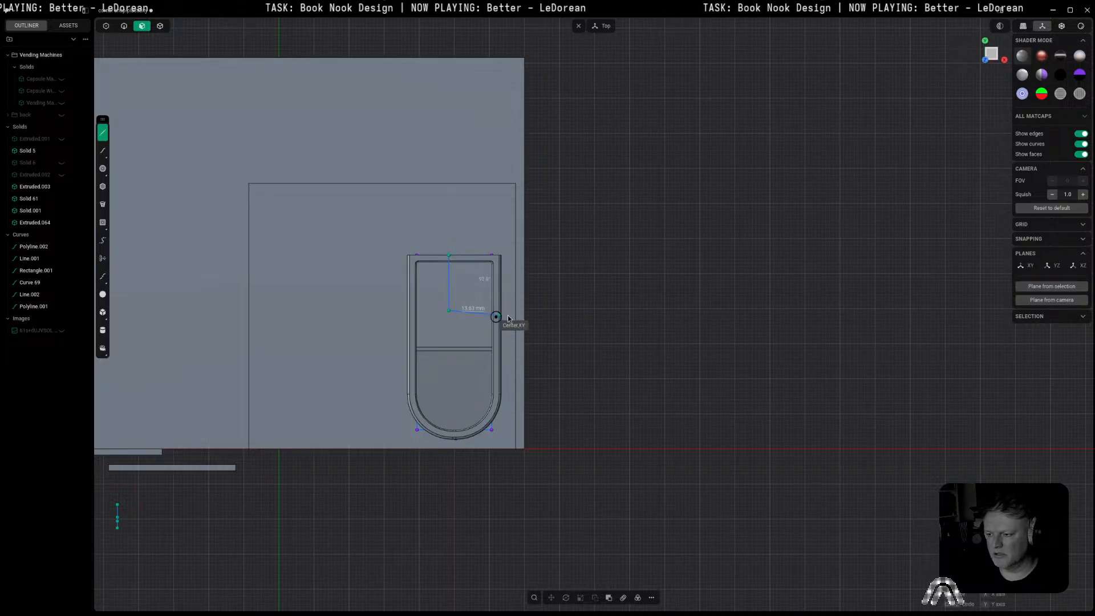
pyautogui.click(621, 311)
pyautogui.press('Return')
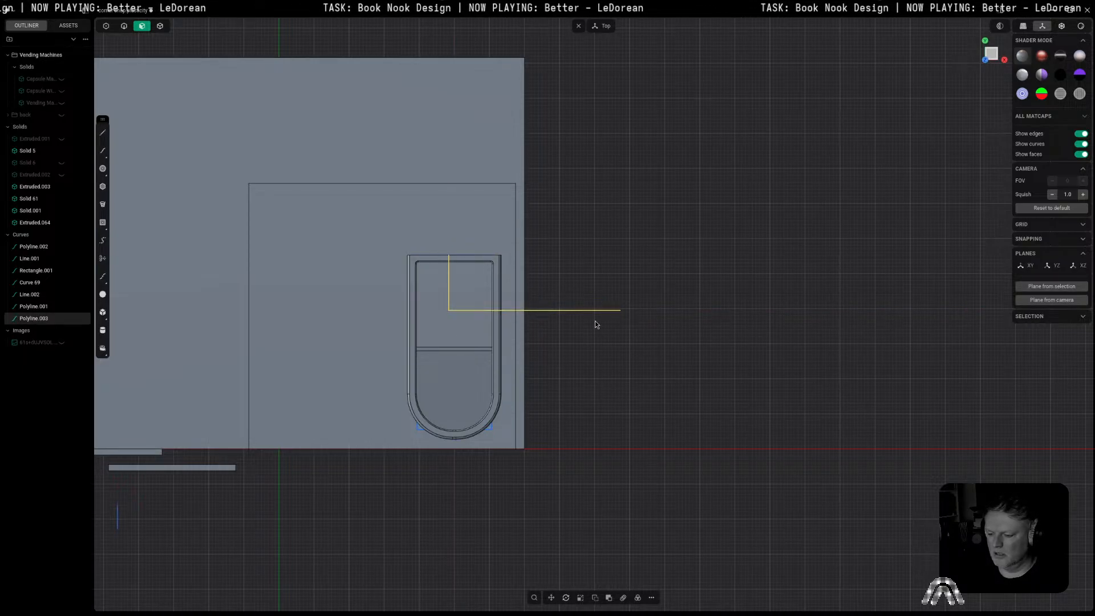
# Step: Round the corner of the L-shaped polyline with a fillet
pyautogui.press('f')
pyautogui.moveTo(557, 270); pyautogui.dragTo(555, 272)
pyautogui.press('Escape')
pyautogui.press('Delete')
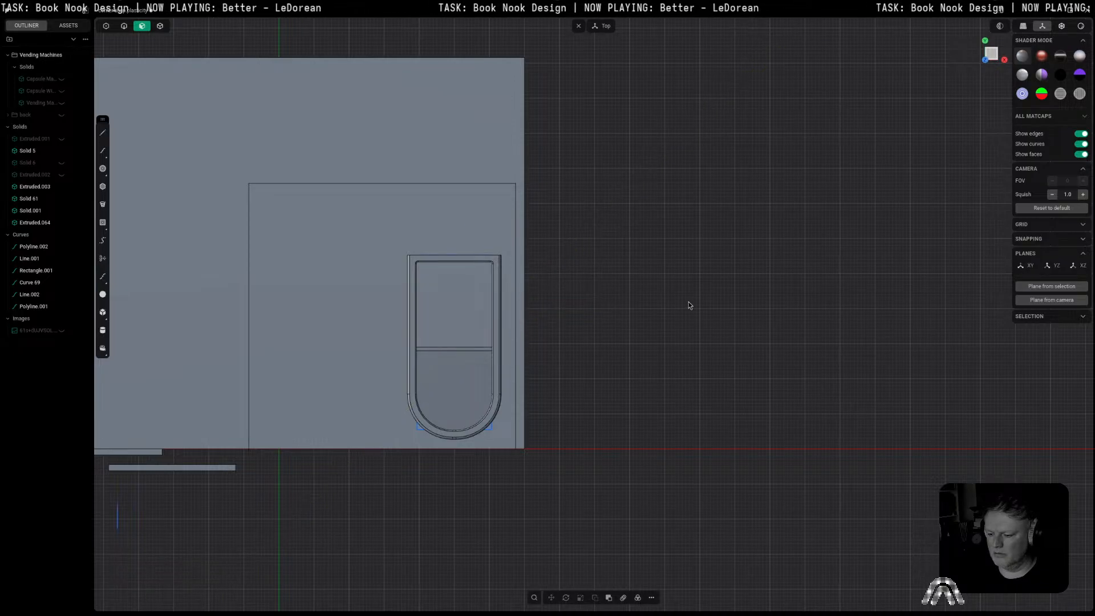
pyautogui.hotkey('ctrl', 'z')
# Step: Cut the counter with the rounded polyline to remove its wall-side corner at the straight end
pyautogui.press('c')
pyautogui.click(473, 341)
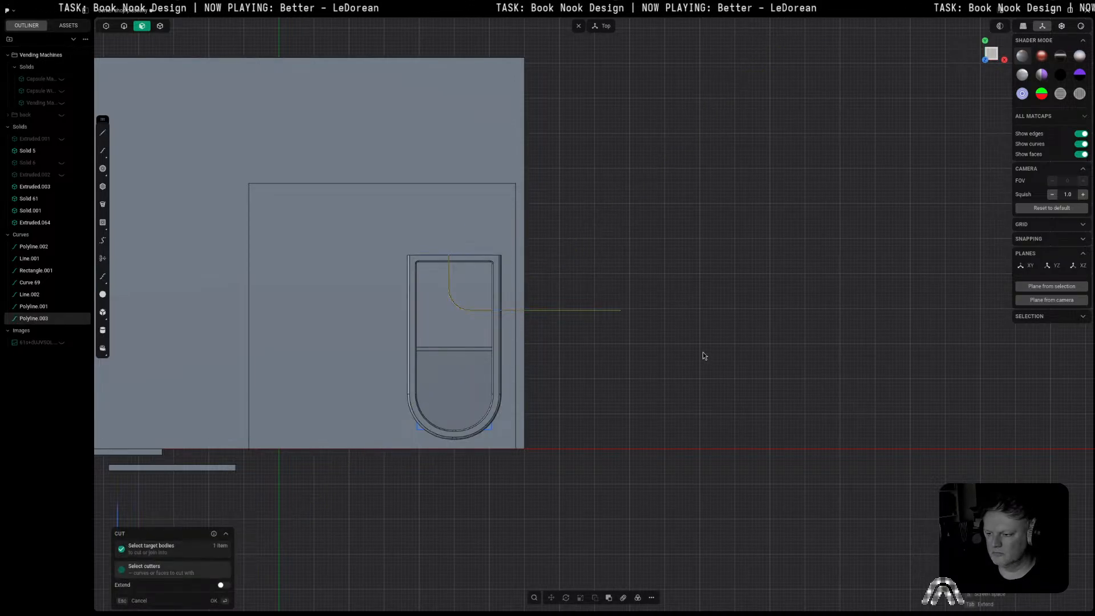
pyautogui.press('Return')
pyautogui.moveTo(567, 362); pyautogui.dragTo(615, 258, button='middle')
pyautogui.moveTo(438, 274); pyautogui.dragTo(412, 329, button='middle')
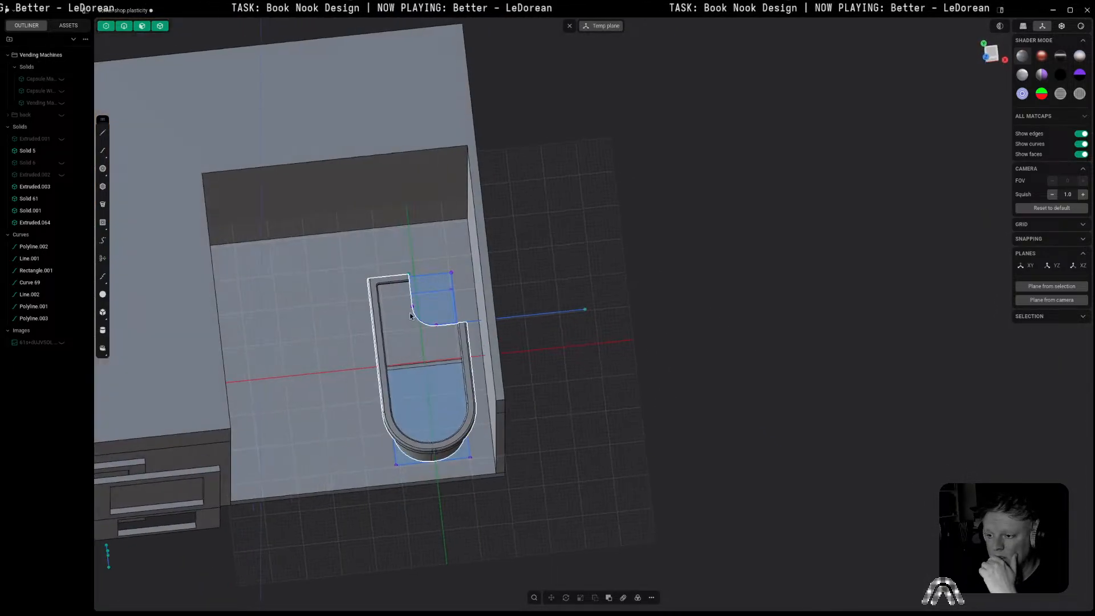
pyautogui.click(410, 346)
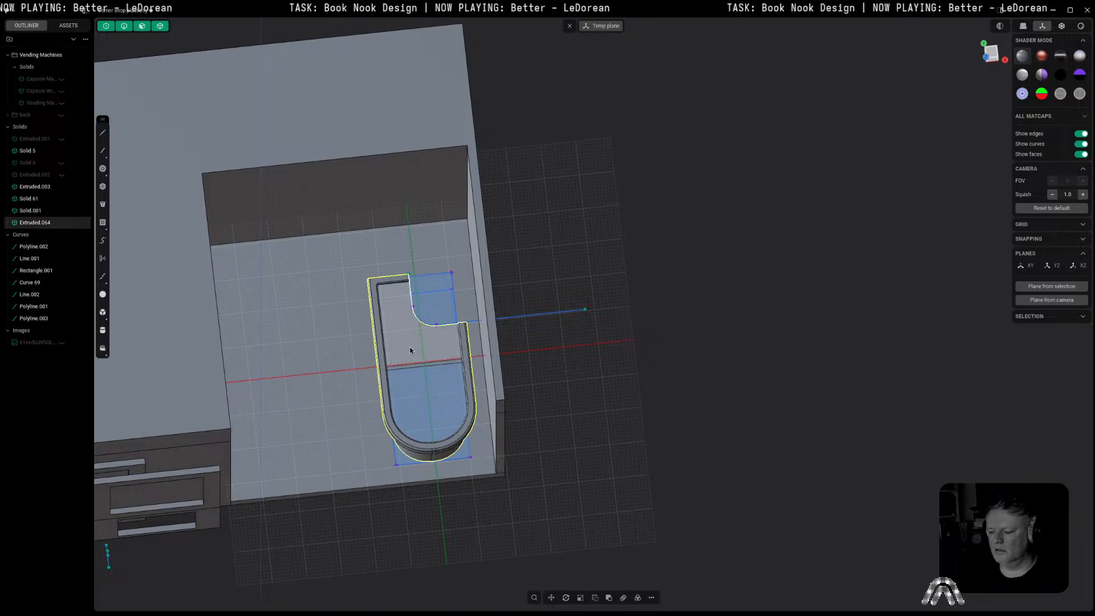
pyautogui.press('m')
pyautogui.press('Escape')
pyautogui.click(752, 355)
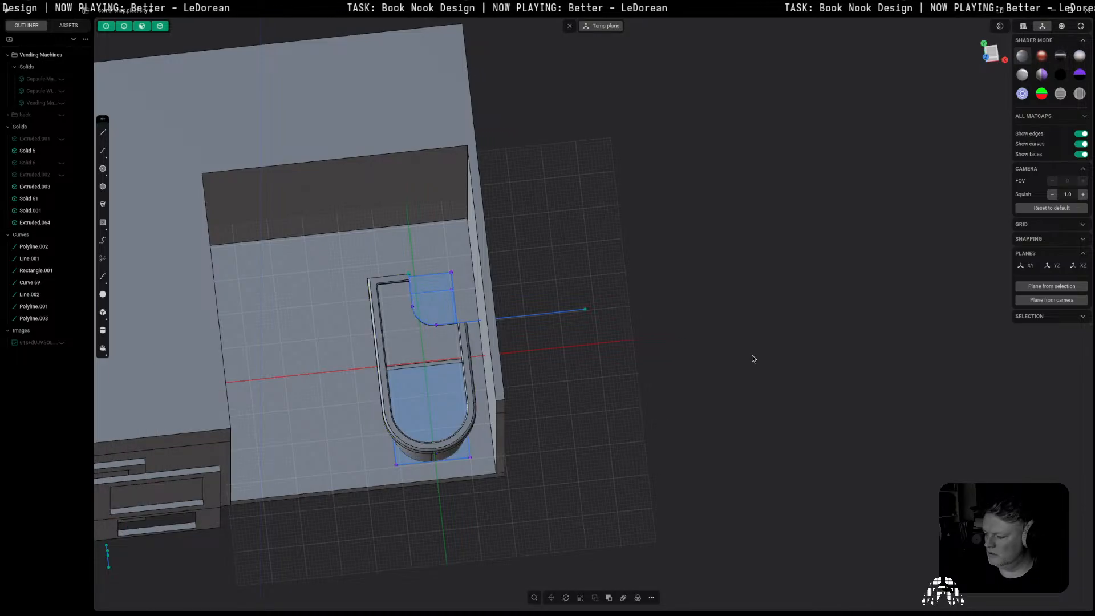
pyautogui.click(425, 378)
pyautogui.press('e')
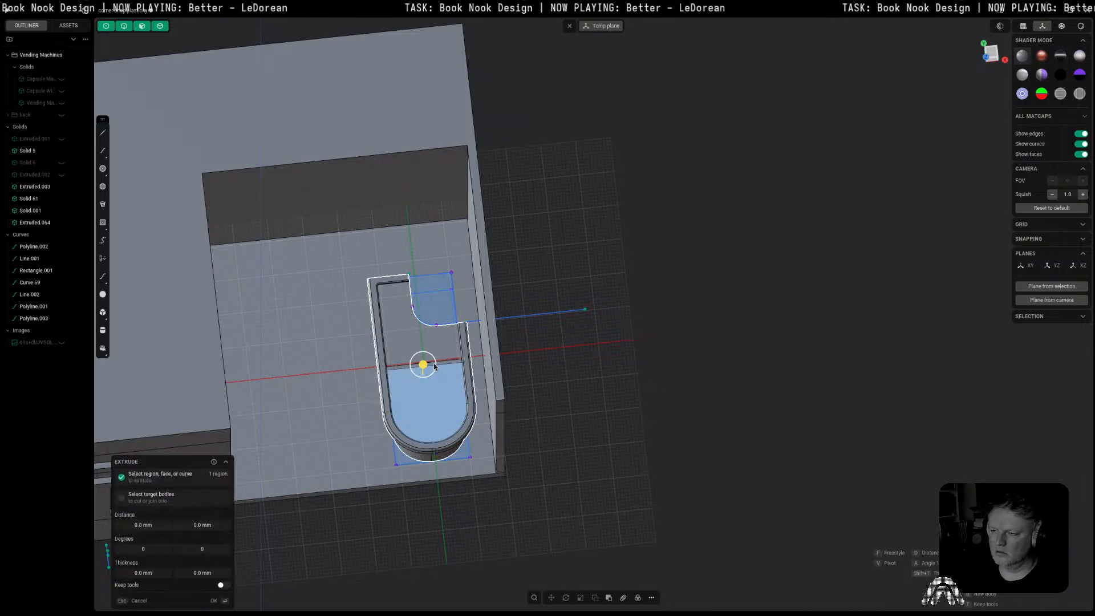
pyautogui.press('/')
pyautogui.press('/')
pyautogui.press('e')
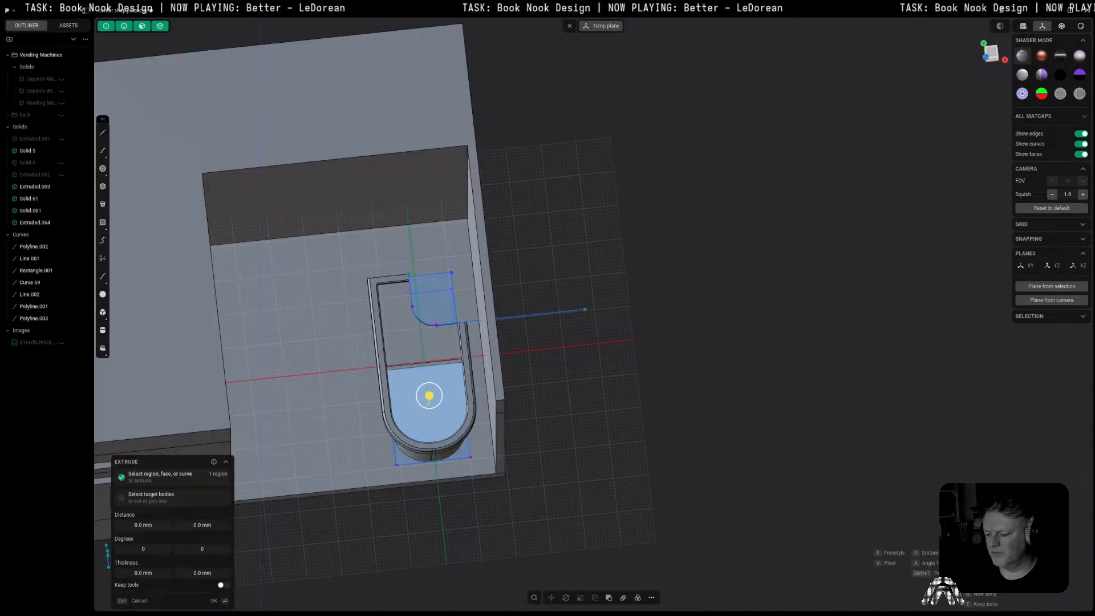
pyautogui.press('Escape')
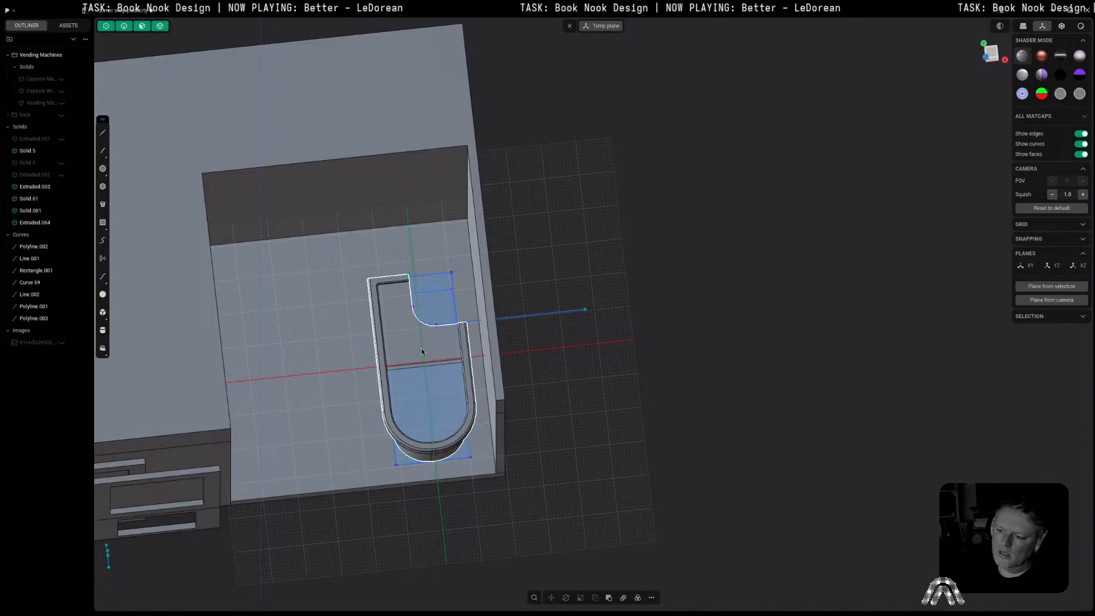
# Step: Isolate the counter and split the narrow end face beside the notch with a horizontal isoparam line around mid-height
pyautogui.press('/')
pyautogui.moveTo(422, 352); pyautogui.dragTo(385, 424, button='middle')
pyautogui.press('Escape')
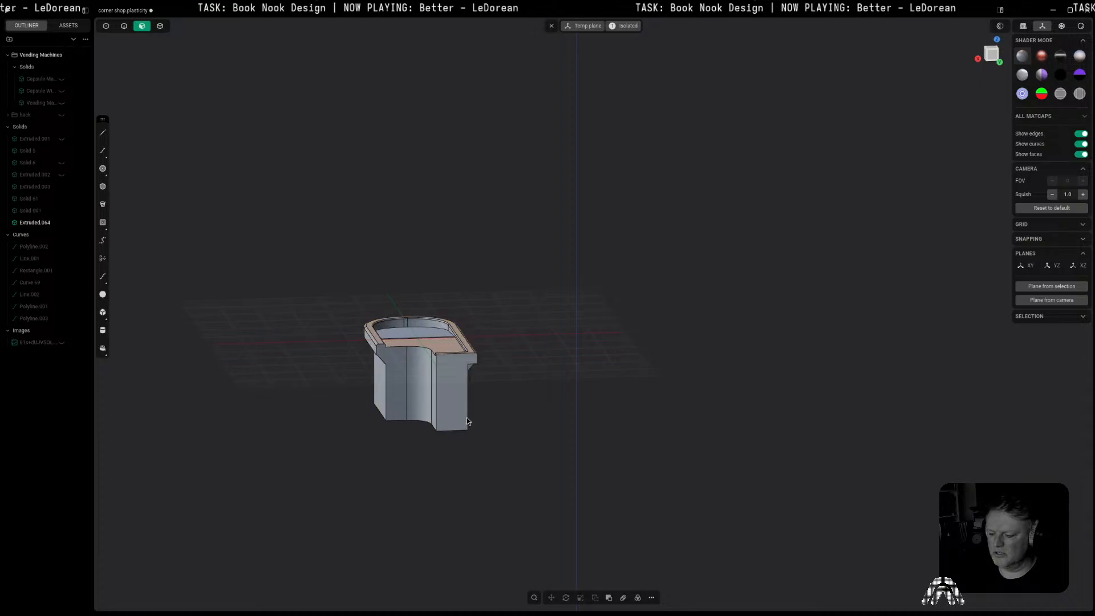
pyautogui.click(459, 411)
pyautogui.hotkey('ctrl', 'r')
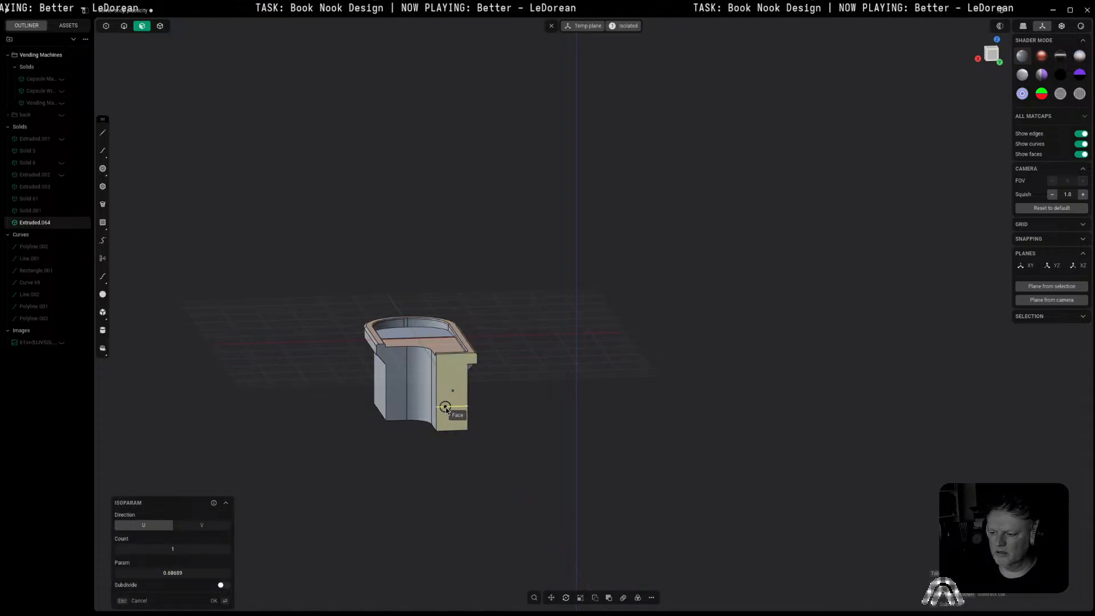
pyautogui.scroll(5, 446, 407)
pyautogui.click(449, 368)
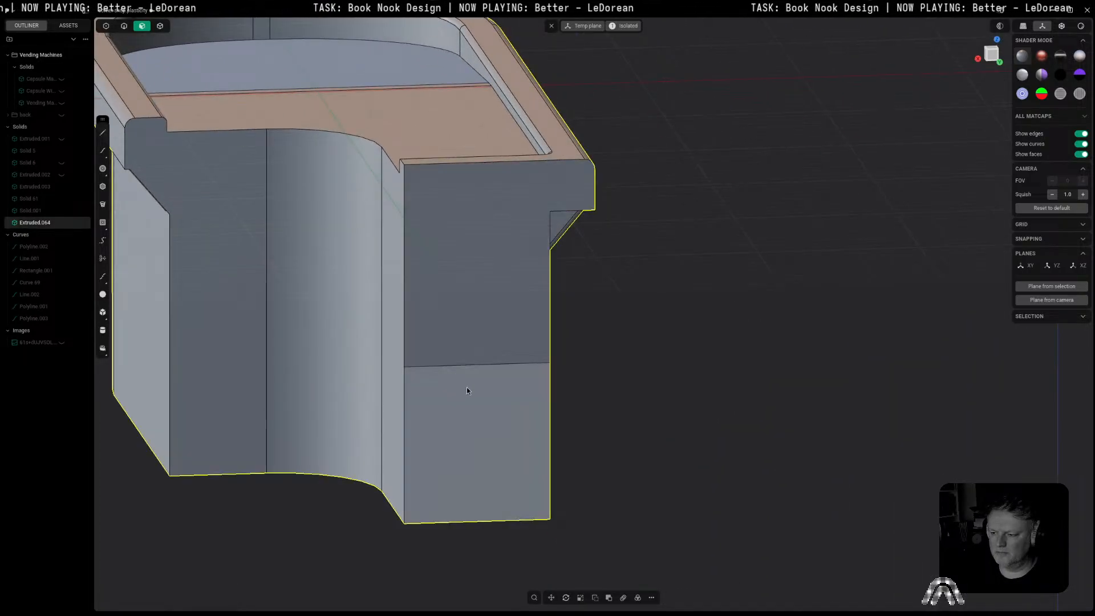
# Step: Push the lower half of the counter's split end face outward about 14 mm to form a low extension
pyautogui.moveTo(466, 388); pyautogui.dragTo(497, 405, button='middle')
pyautogui.click(495, 449)
pyautogui.moveTo(494, 477); pyautogui.dragTo(607, 537)
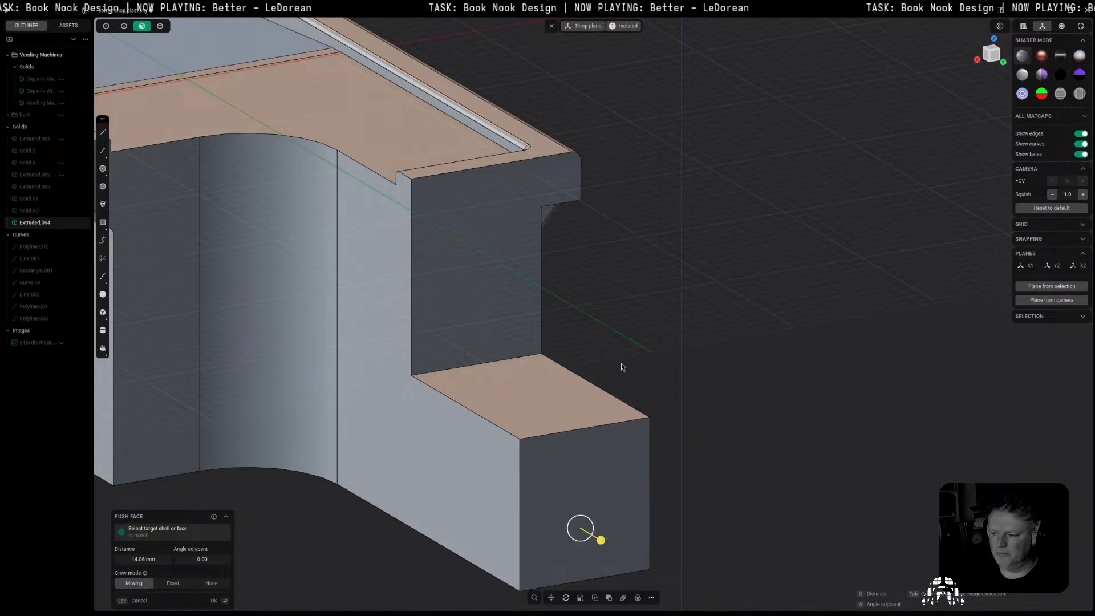
pyautogui.rightClick(700, 292)
# Step: Raise the top face of the counter's low extension slightly
pyautogui.moveTo(701, 292); pyautogui.dragTo(557, 337, button='middle')
pyautogui.click(549, 306)
pyautogui.moveTo(550, 307); pyautogui.dragTo(524, 244)
pyautogui.rightClick(672, 307)
pyautogui.click(523, 312)
pyautogui.rightClick(800, 341)
pyautogui.scroll(-4, 800, 340)
pyautogui.moveTo(800, 340); pyautogui.dragTo(625, 339, button='middle')
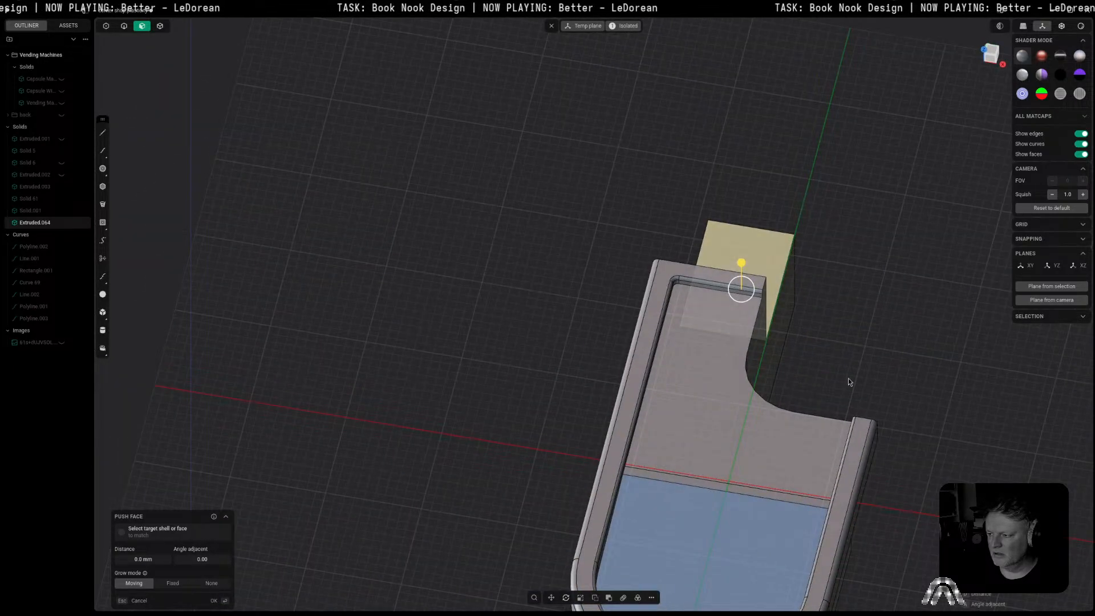
pyautogui.press('Escape')
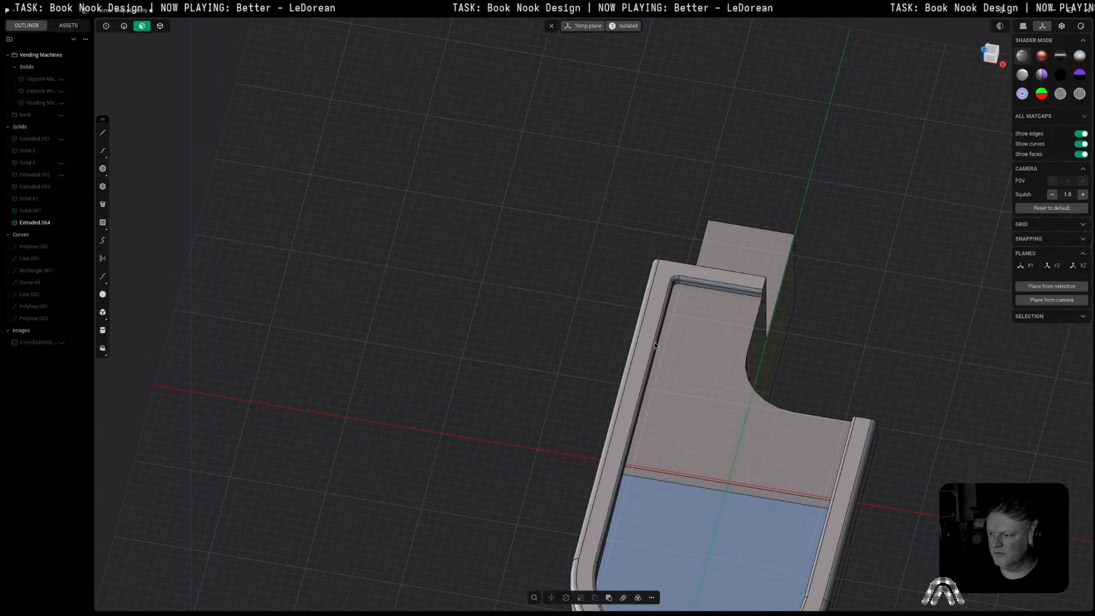
pyautogui.moveTo(652, 314); pyautogui.dragTo(606, 306, button='middle')
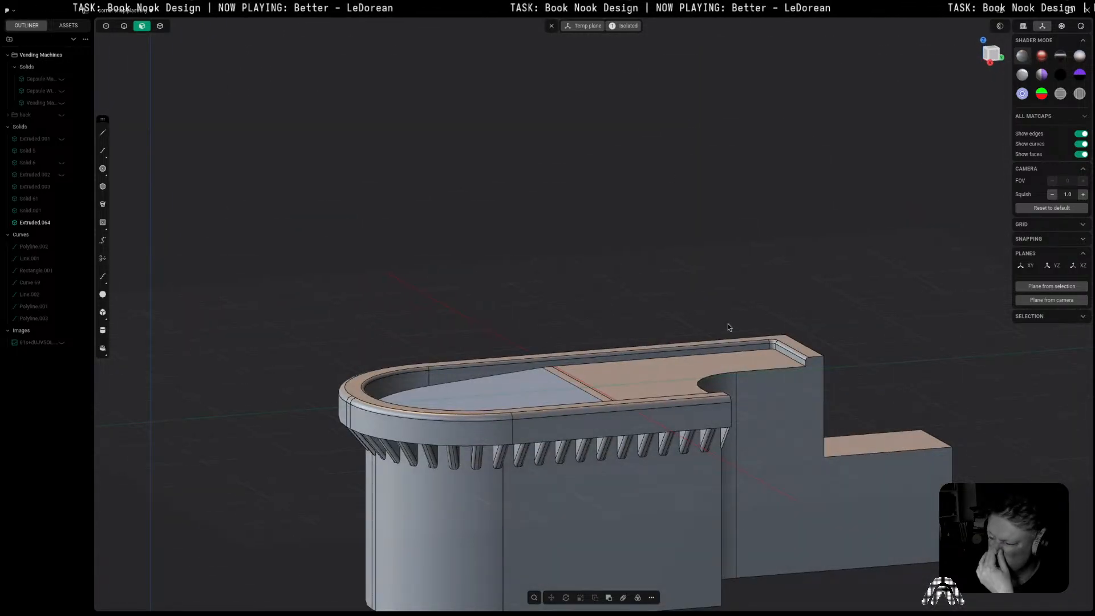
pyautogui.moveTo(738, 324); pyautogui.dragTo(759, 344, button='middle')
pyautogui.click(759, 345)
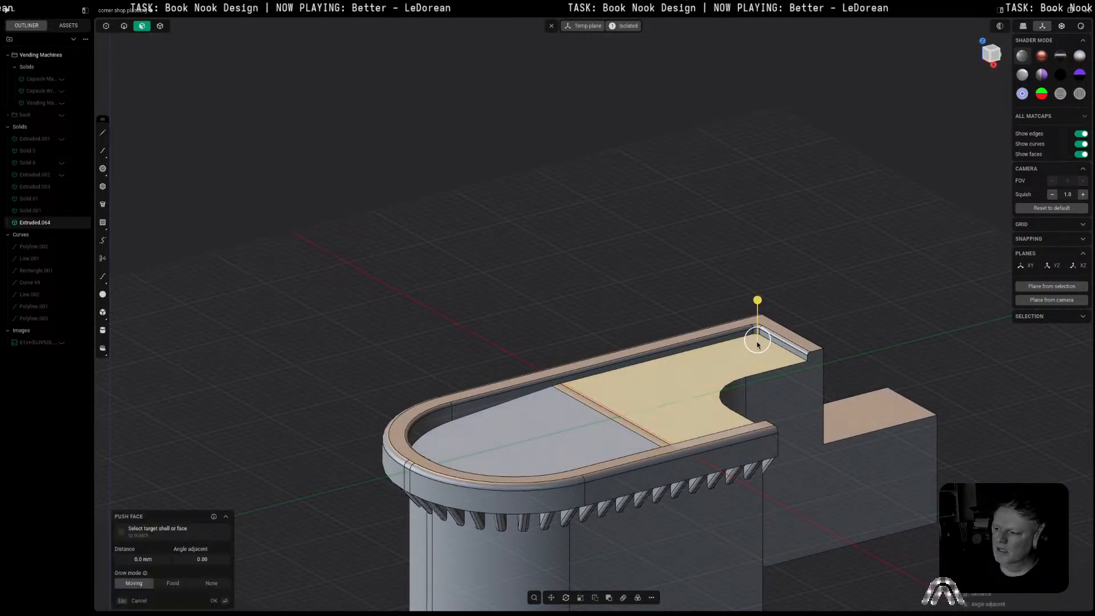
pyautogui.moveTo(803, 306); pyautogui.dragTo(566, 292, button='middle')
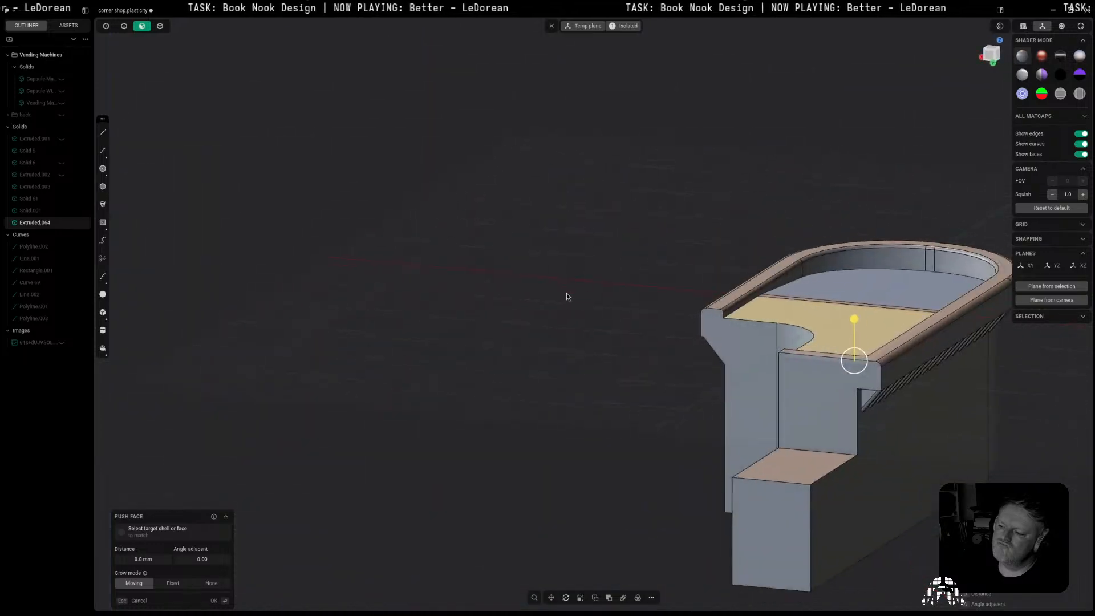
pyautogui.press('Escape')
# Step: In a straight-on end view, draw a closed four-sided wedge polyline on the counter's upper edge, with one sloped side, a narrow top and a vertical back
pyautogui.press('KP_7')
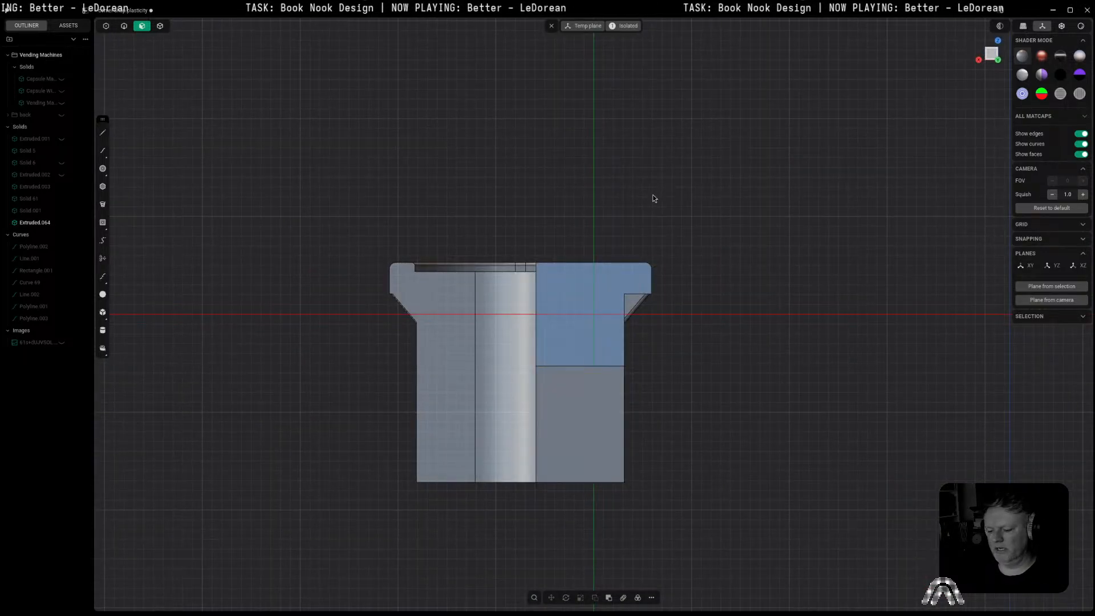
pyautogui.scroll(1, 590, 232)
pyautogui.press('l')
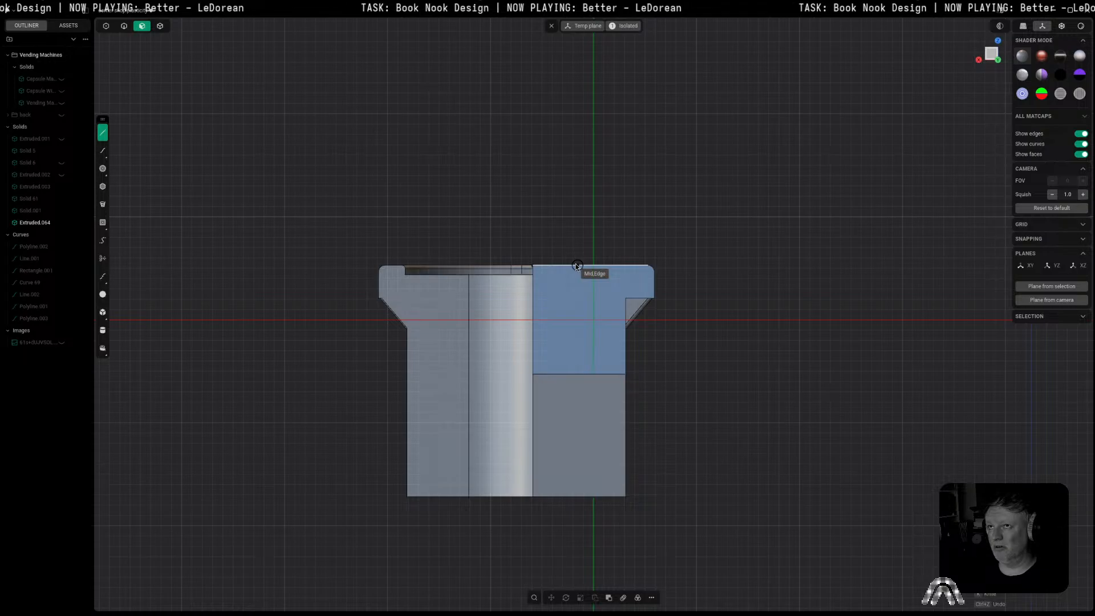
pyautogui.click(577, 265)
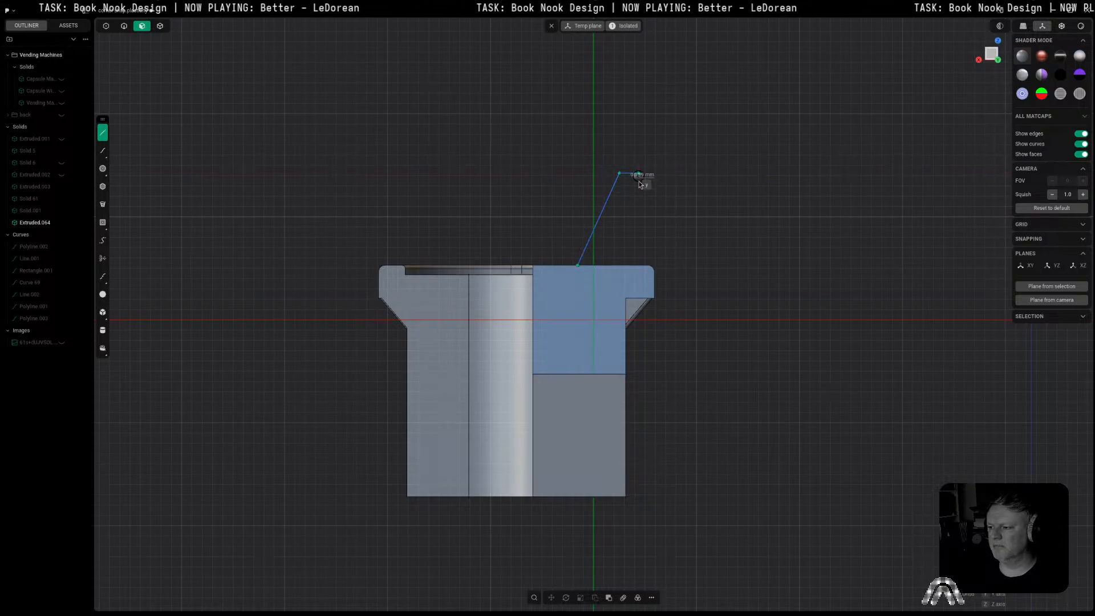
pyautogui.click(639, 267)
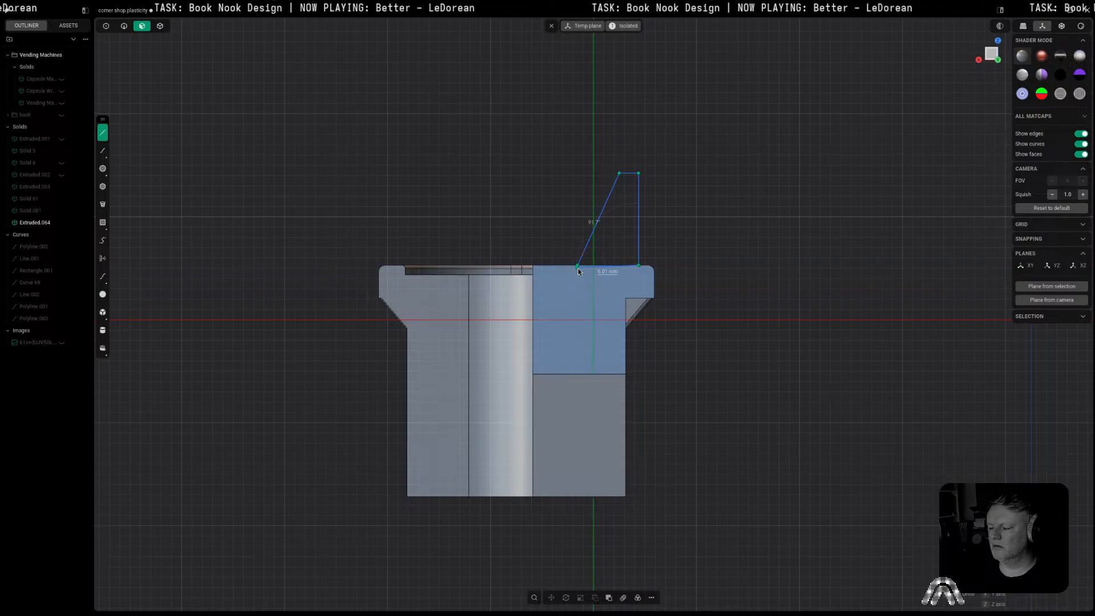
pyautogui.click(580, 263)
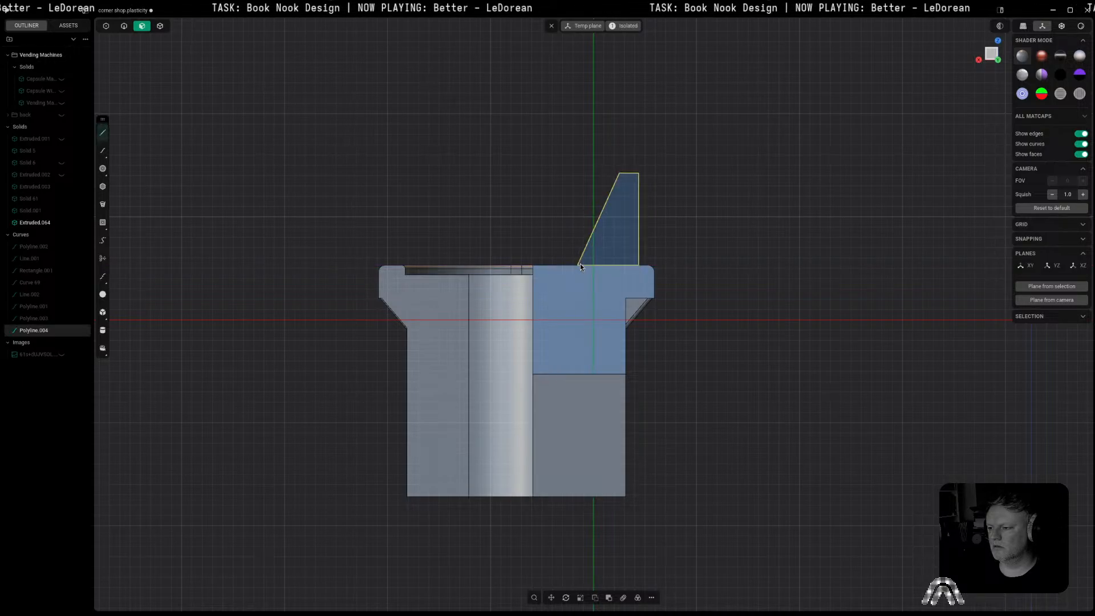
# Step: Move the wedge profile back to the end edge of the counter's recess and extrude it along the counter into a block
pyautogui.moveTo(673, 221); pyautogui.dragTo(841, 252, button='middle')
pyautogui.press('g')
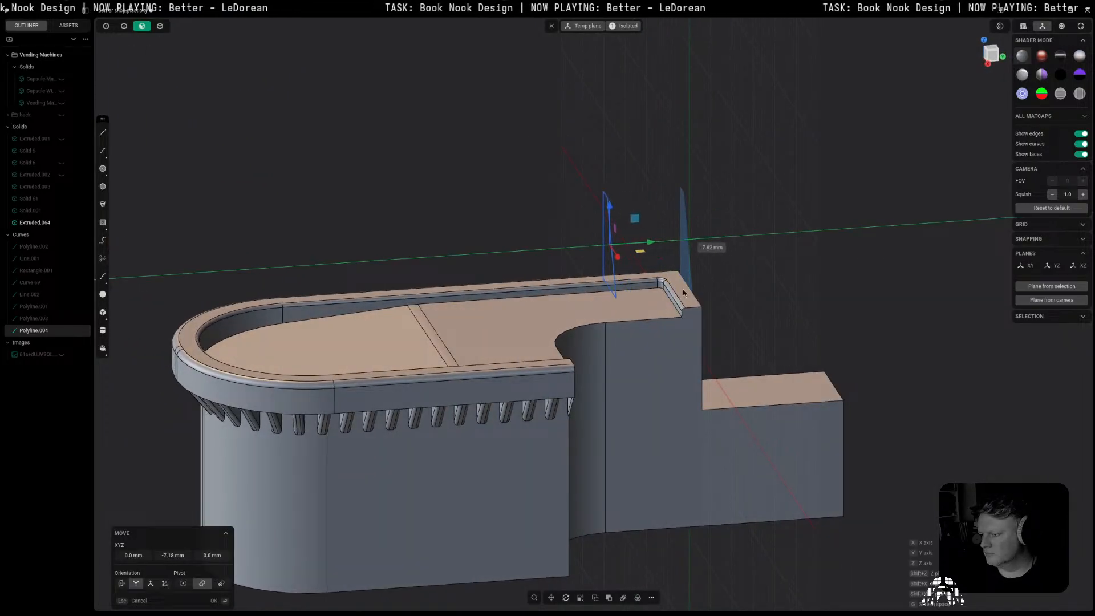
pyautogui.click(666, 300)
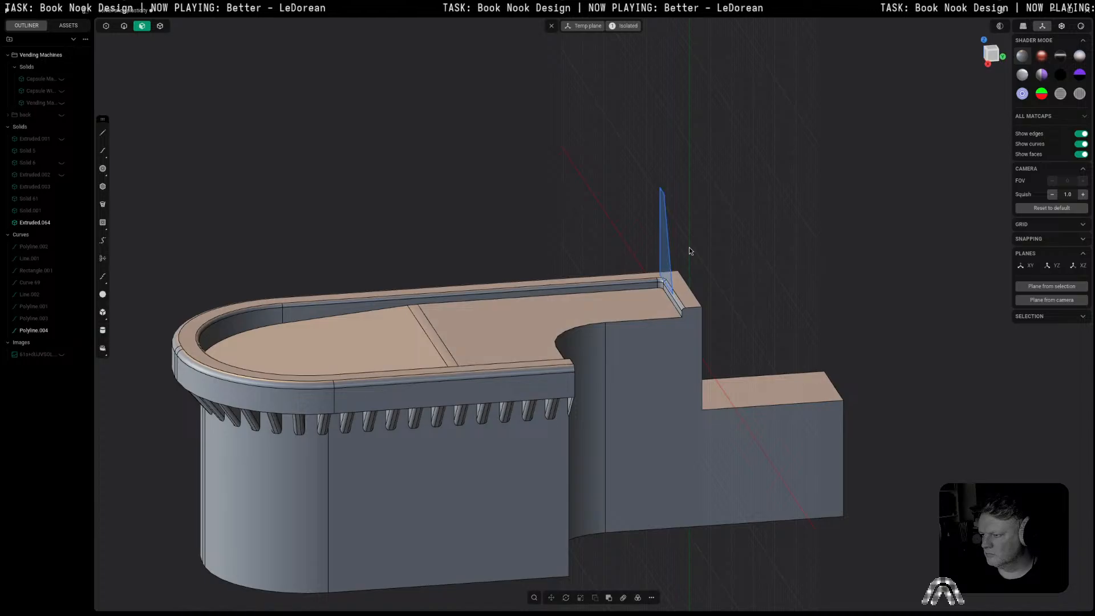
pyautogui.press('e')
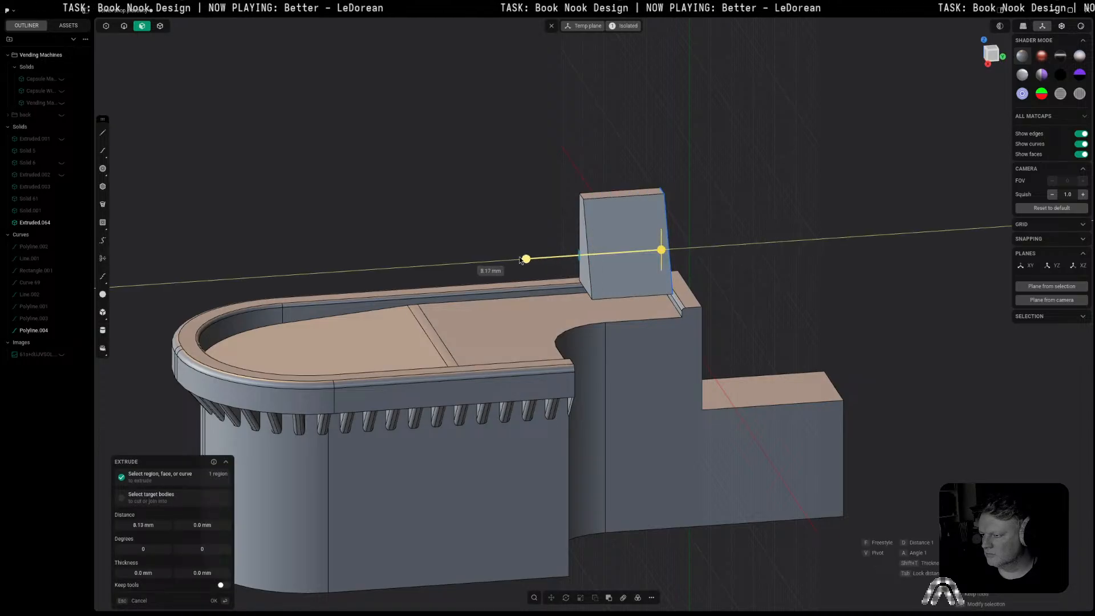
pyautogui.click(511, 251)
# Step: Extend the wedge block's underside down to the counter's recessed surface
pyautogui.moveTo(511, 251); pyautogui.dragTo(588, 193, button='middle')
pyautogui.scroll(5, 607, 190)
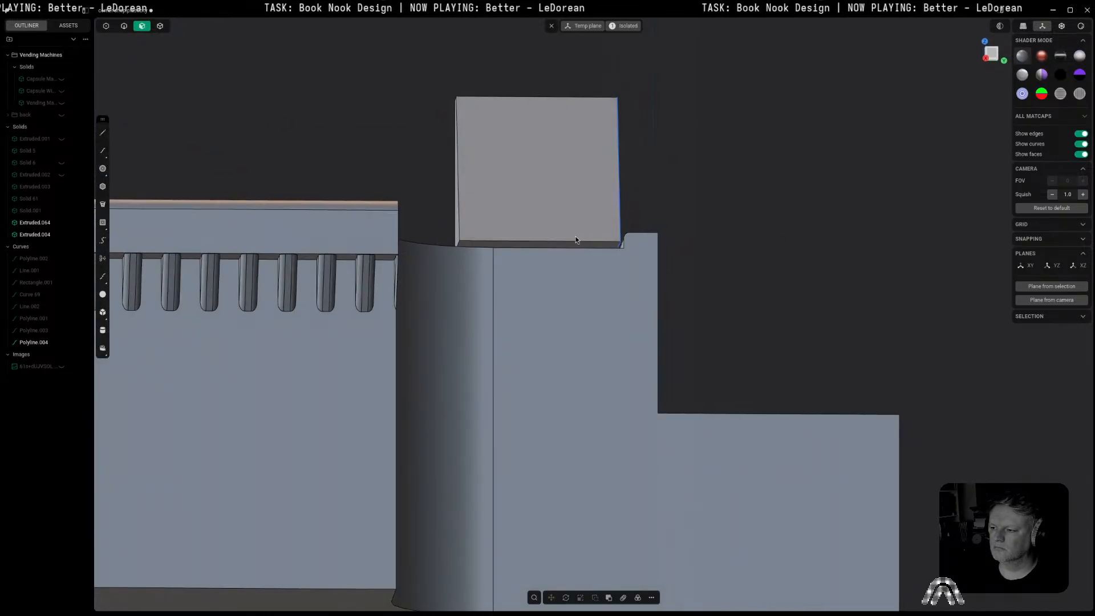
pyautogui.moveTo(575, 244); pyautogui.dragTo(575, 329)
pyautogui.press('e')
pyautogui.moveTo(557, 231); pyautogui.dragTo(703, 139, button='middle')
pyautogui.press('Return')
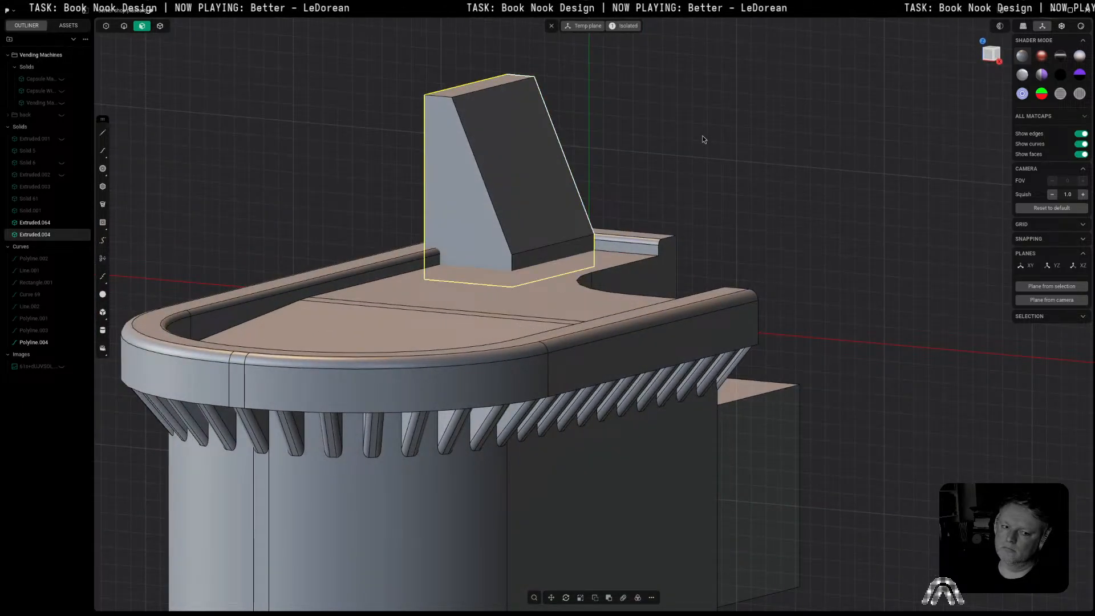
# Step: Delete the wedge profile curve left on the end of the block
pyautogui.moveTo(703, 137); pyautogui.dragTo(736, 174, button='middle')
pyautogui.press('2')
pyautogui.click(650, 204)
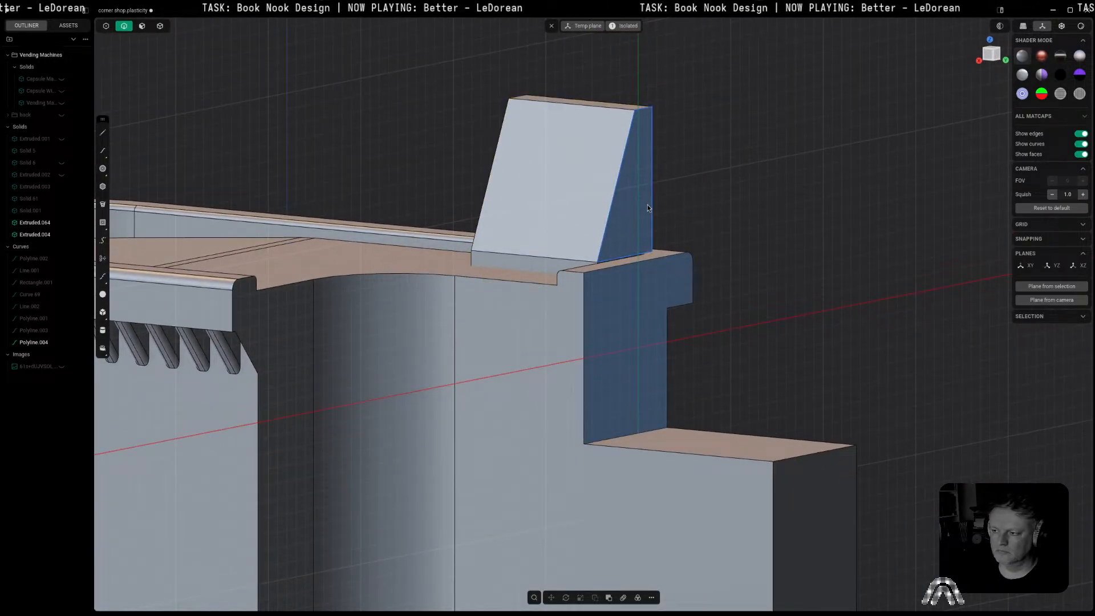
pyautogui.press('x')
pyautogui.moveTo(690, 200); pyautogui.dragTo(708, 203, button='middle')
# Step: Fillet the two short upper corner edges at the ends of the wedge block's top by about 0.45 mm
pyautogui.press('3')
pyautogui.click(572, 203)
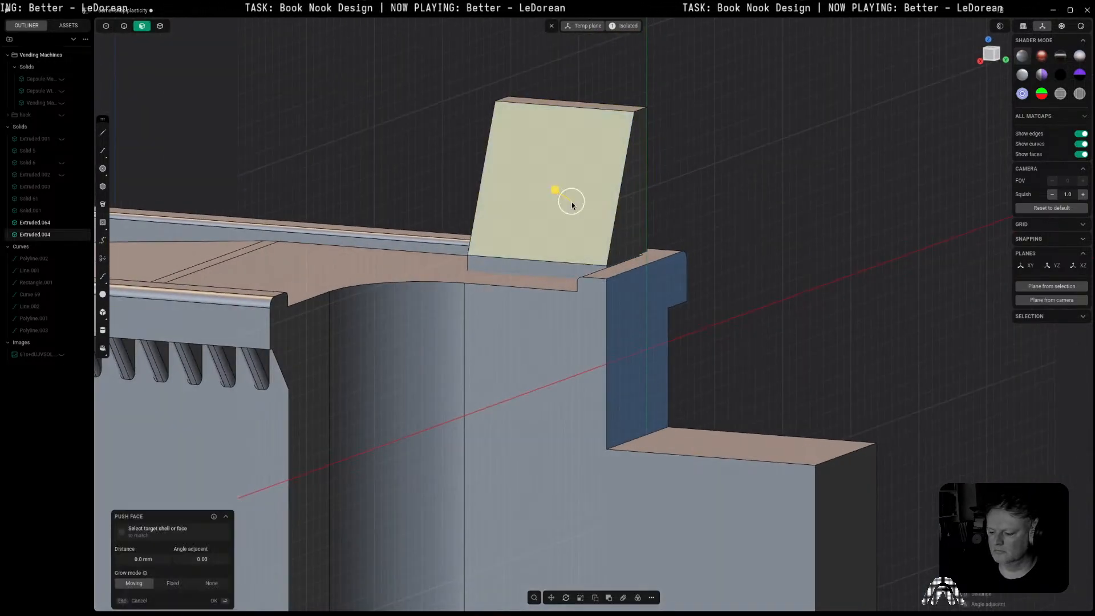
pyautogui.click(640, 119)
pyautogui.press('2')
pyautogui.click(640, 113)
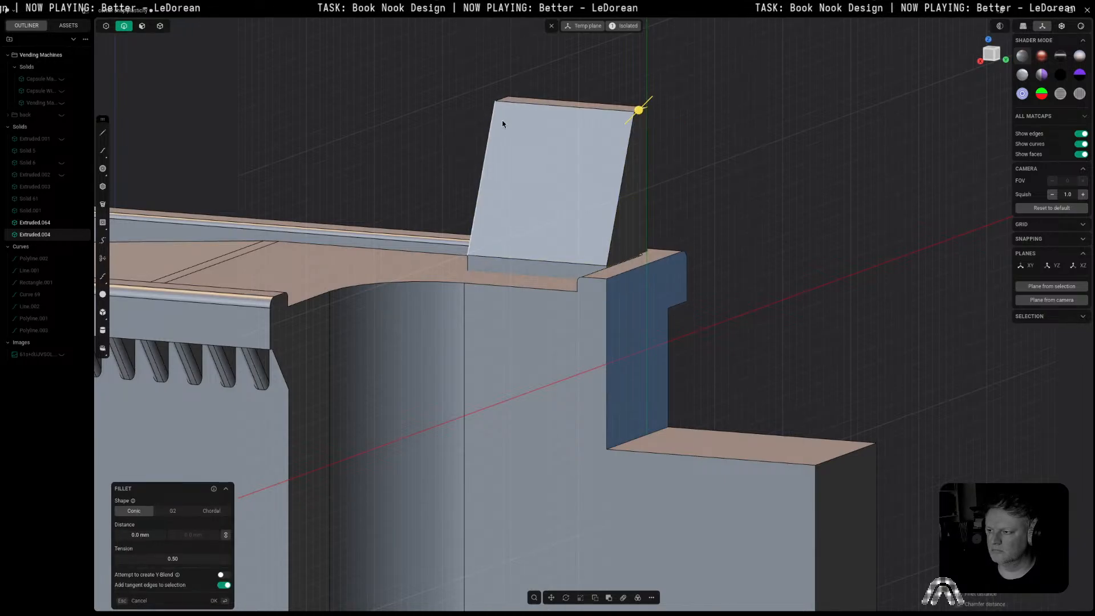
pyautogui.moveTo(523, 104); pyautogui.dragTo(565, 109, button='middle')
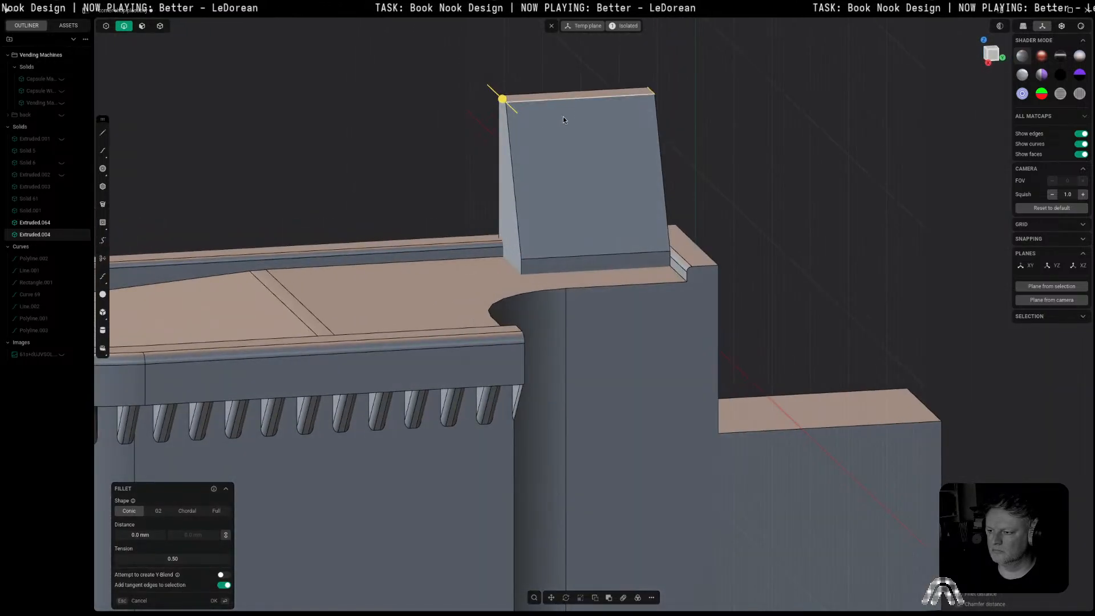
pyautogui.moveTo(504, 99); pyautogui.dragTo(501, 95)
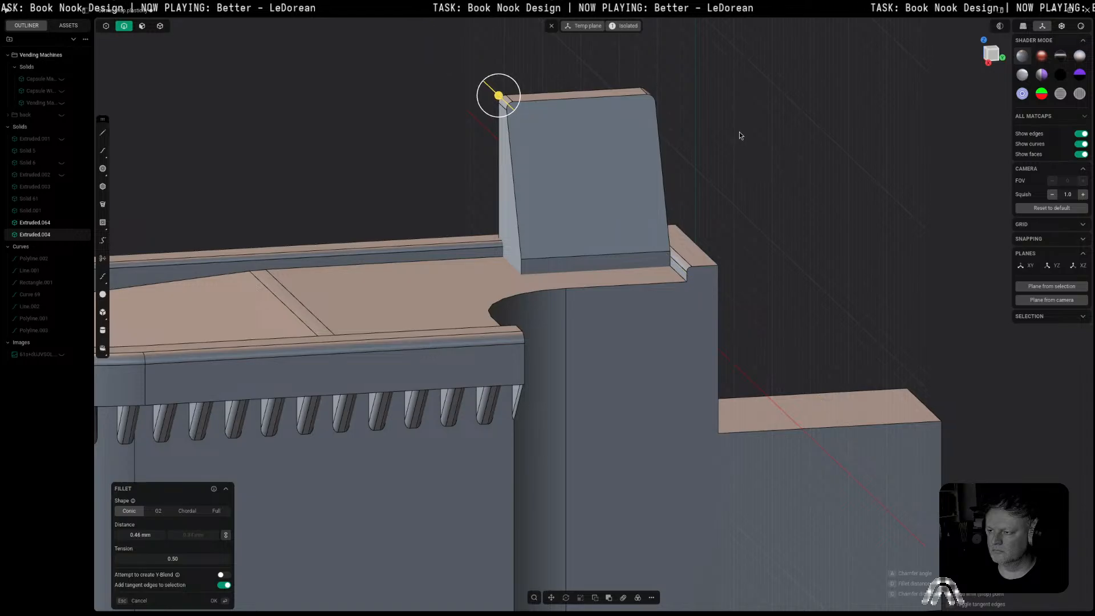
# Step: Split the wedge block's sloped front with an off-centre vertical isoparam line and a low horizontal one across the wider part
pyautogui.press('3')
pyautogui.click(621, 158)
pyautogui.click(871, 190)
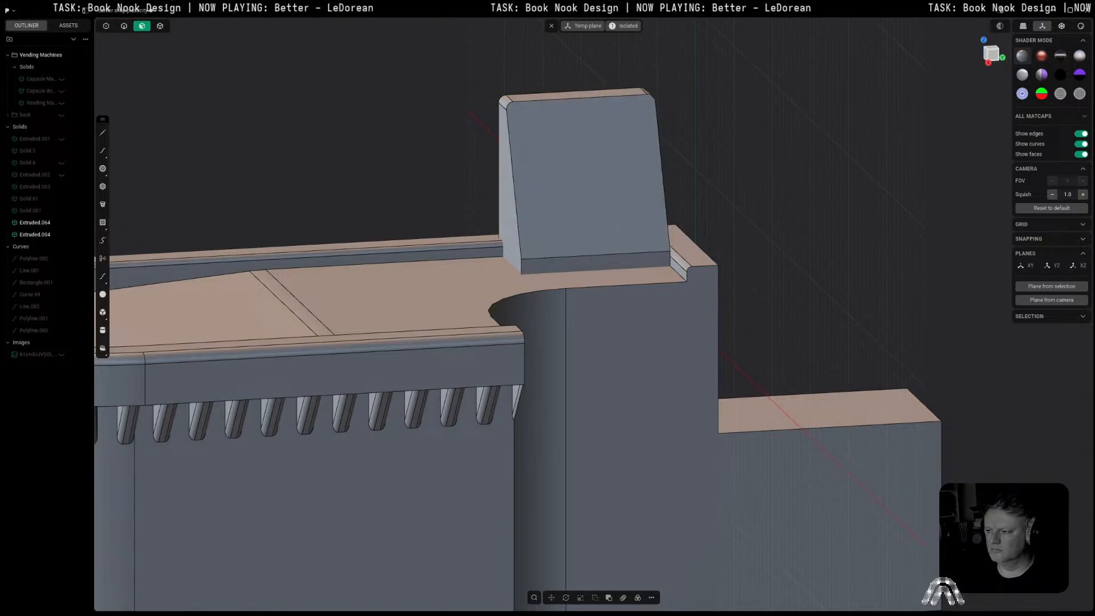
pyautogui.hotkey('ctrl', 'r')
pyautogui.press('Tab')
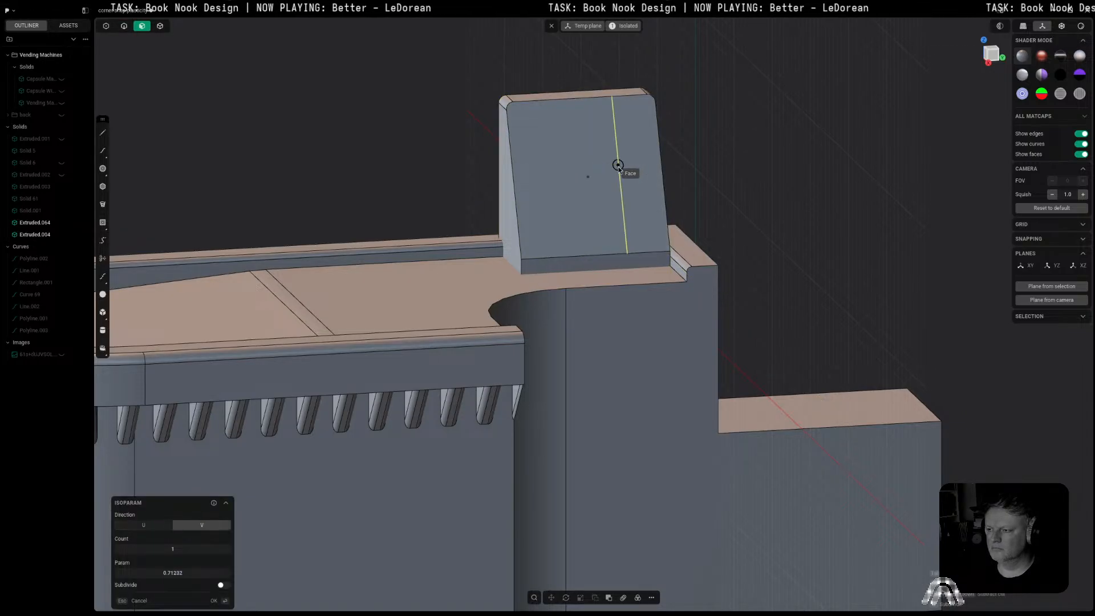
pyautogui.click(611, 179)
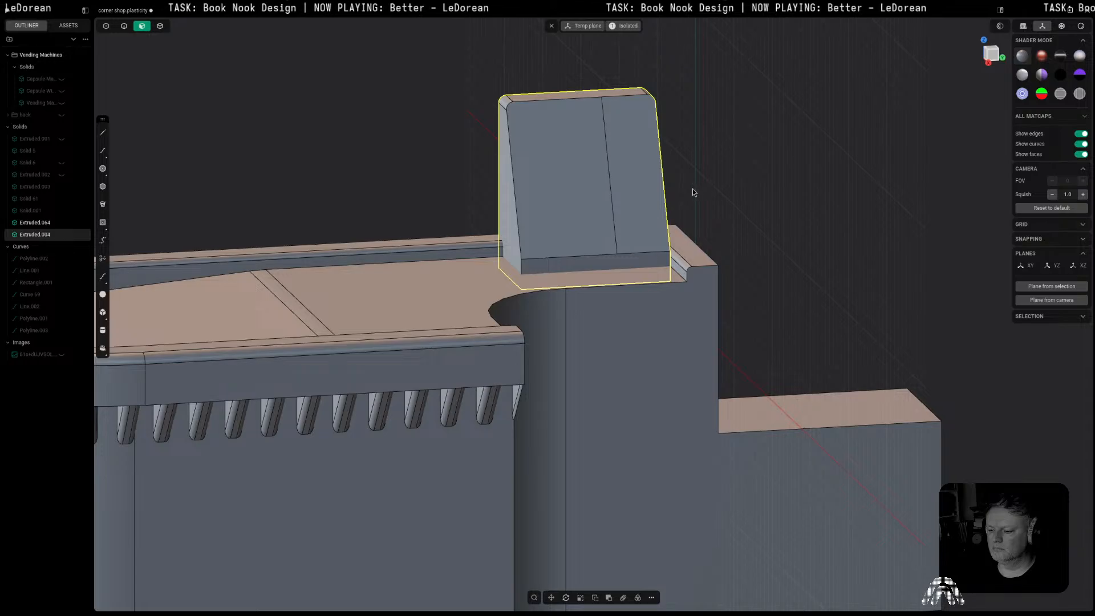
pyautogui.hotkey('ctrl', 'r')
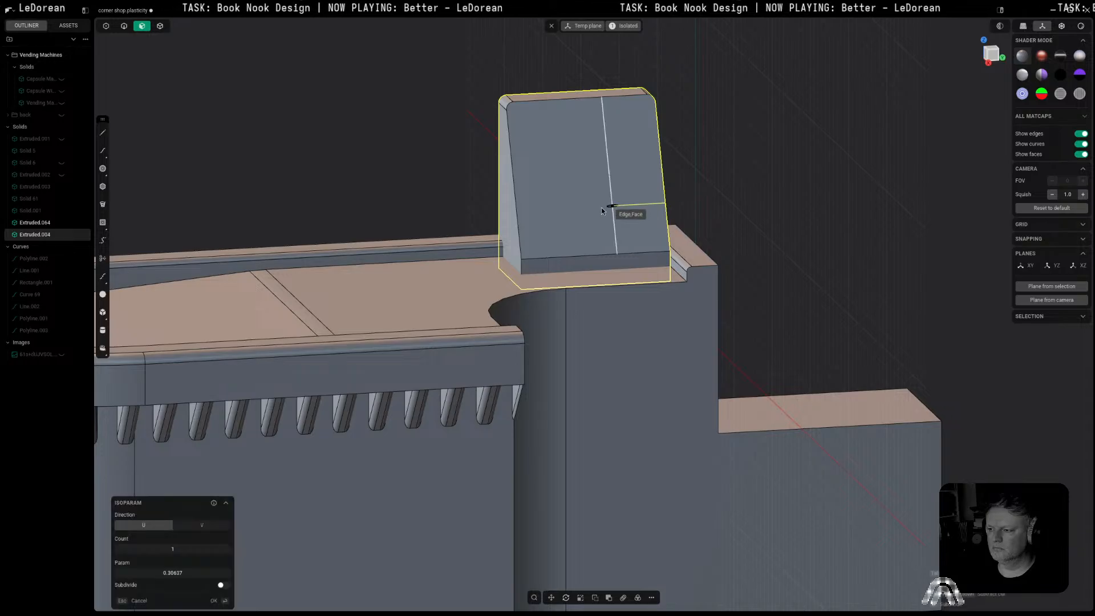
pyautogui.click(570, 233)
pyautogui.click(857, 190)
# Step: Offset the outline of the large upper panel on the wedge block's sloped front inward by about 0.64 mm
pyautogui.click(556, 180)
pyautogui.press('o')
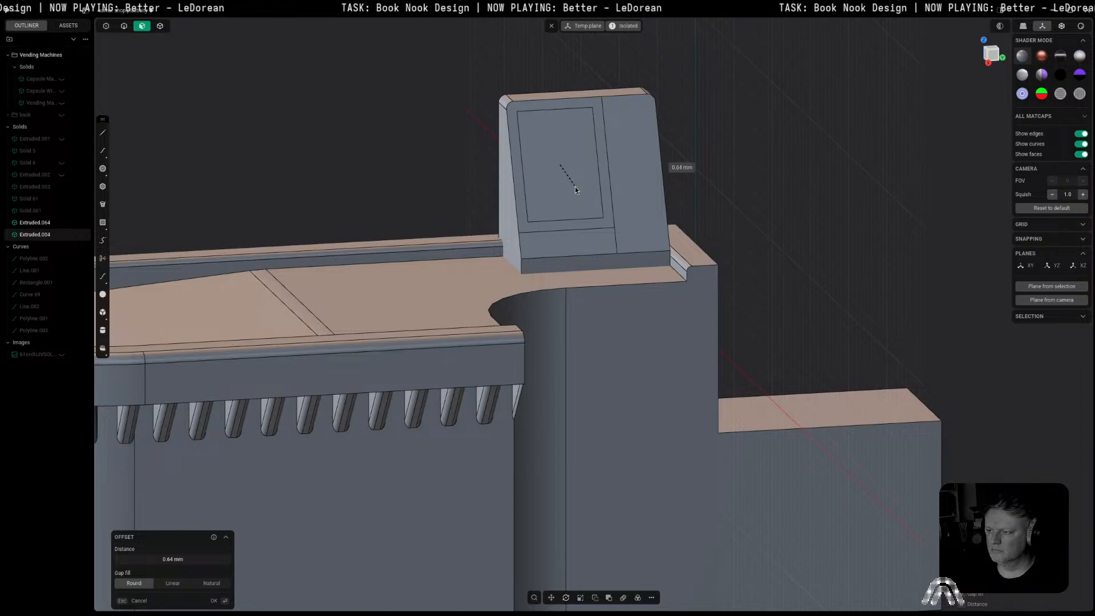
pyautogui.click(575, 186)
# Step: Push the inset panel face slightly into the wedge block to form a recessed screen
pyautogui.moveTo(575, 151); pyautogui.dragTo(574, 152)
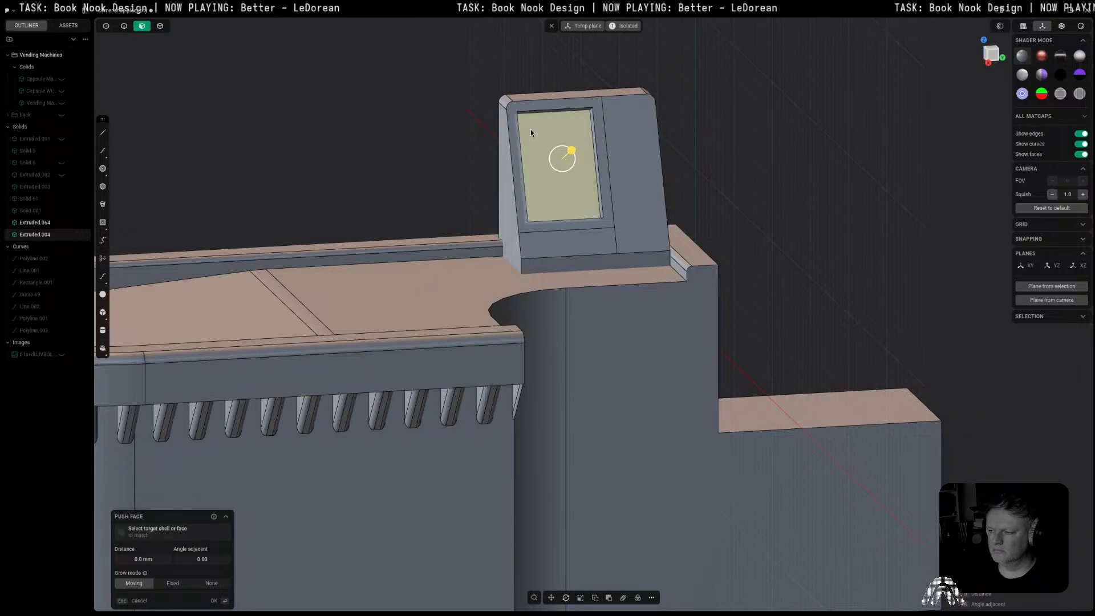
pyautogui.scroll(3, 531, 128)
pyautogui.press('Escape')
pyautogui.moveTo(623, 191); pyautogui.dragTo(508, 191, button='middle')
pyautogui.click(594, 186)
pyautogui.moveTo(564, 173); pyautogui.dragTo(557, 169)
pyautogui.scroll(-3, 557, 168)
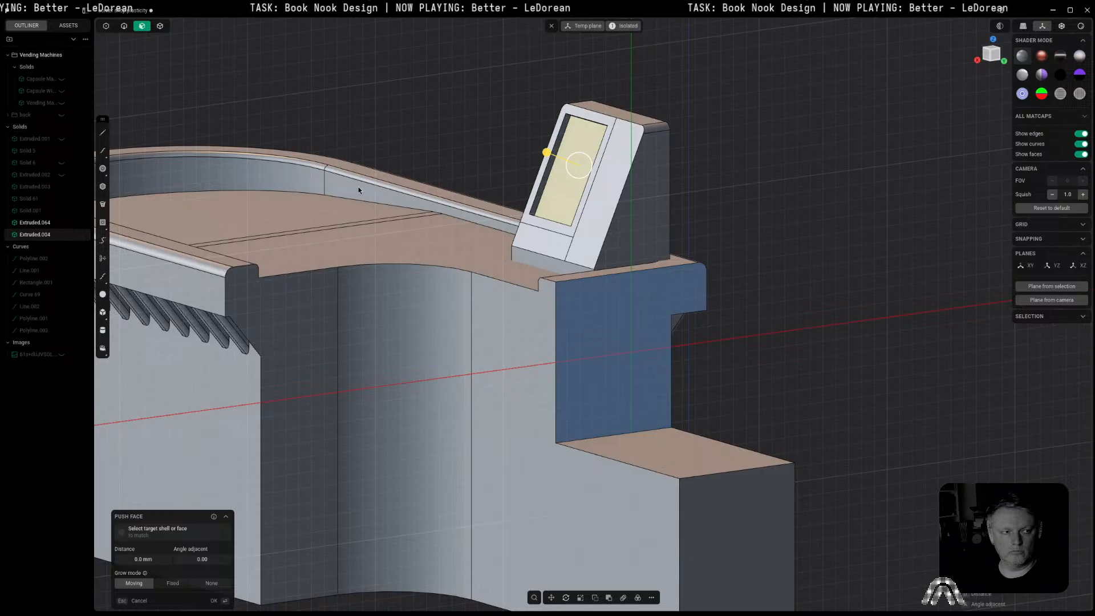
# Step: Facing the sloped front squarely, offset the narrow panel beside the screen inward by about 0.41 mm
pyautogui.click(606, 176)
pyautogui.press('space')
pyautogui.click(592, 279)
pyautogui.press('o')
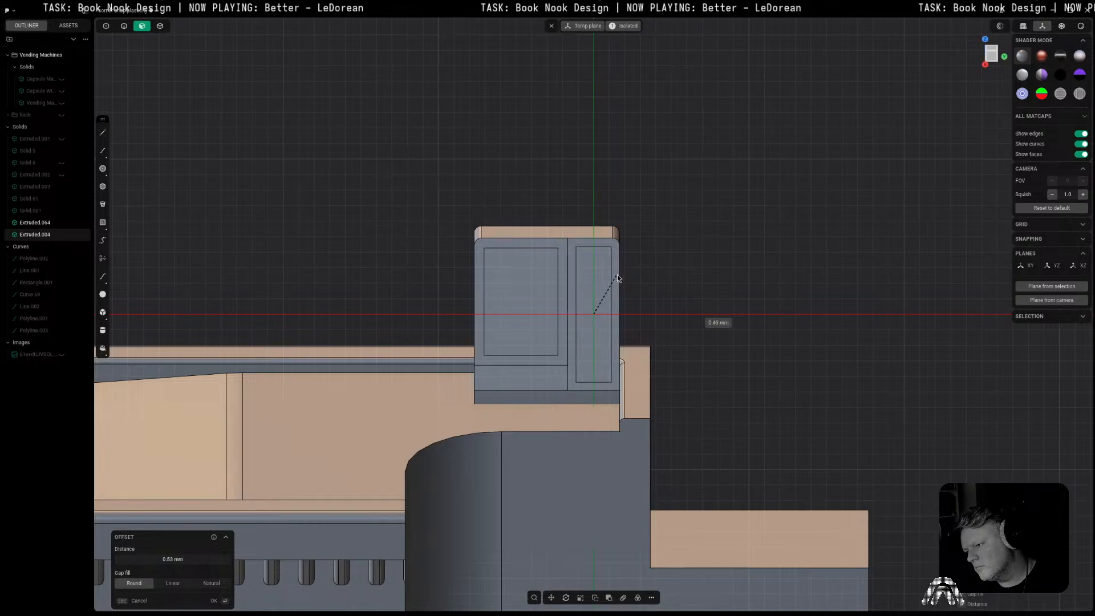
pyautogui.click(617, 276)
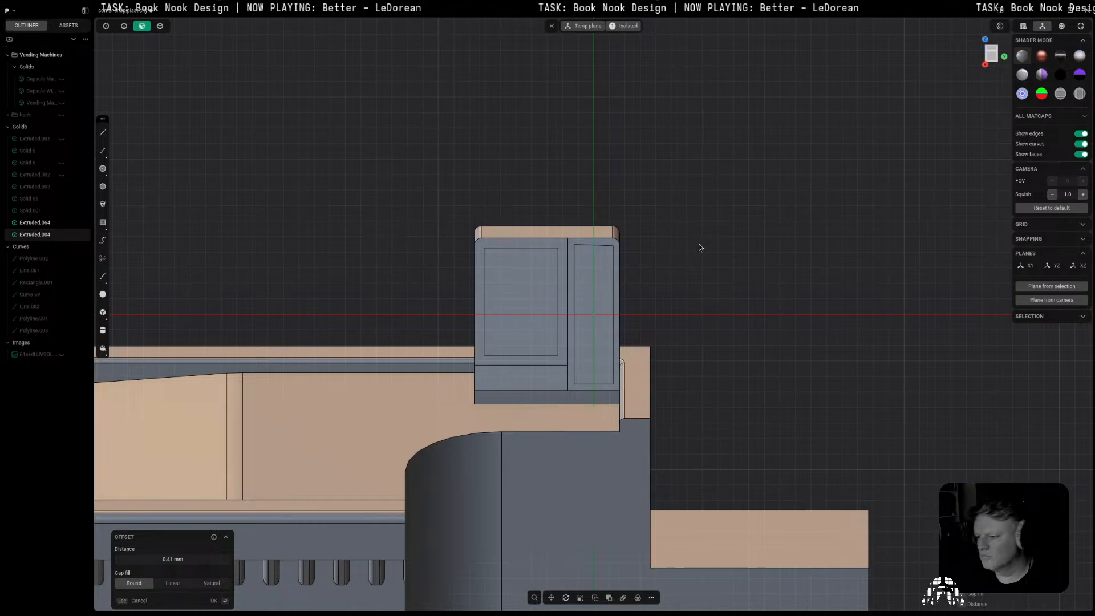
pyautogui.click(693, 252)
pyautogui.hotkey('ctrl', 'r')
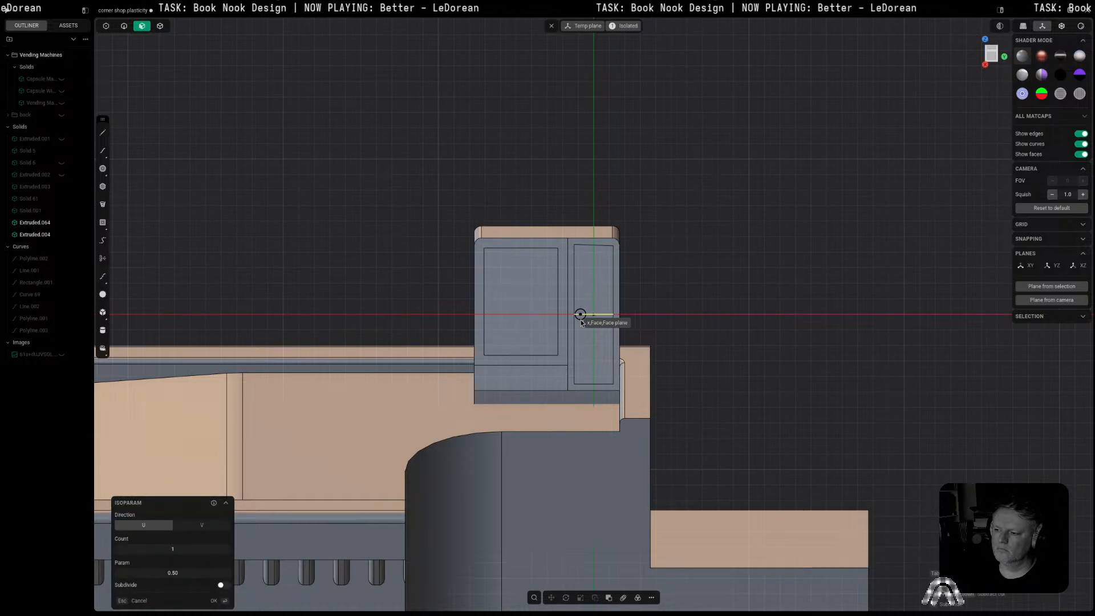
pyautogui.press('Escape')
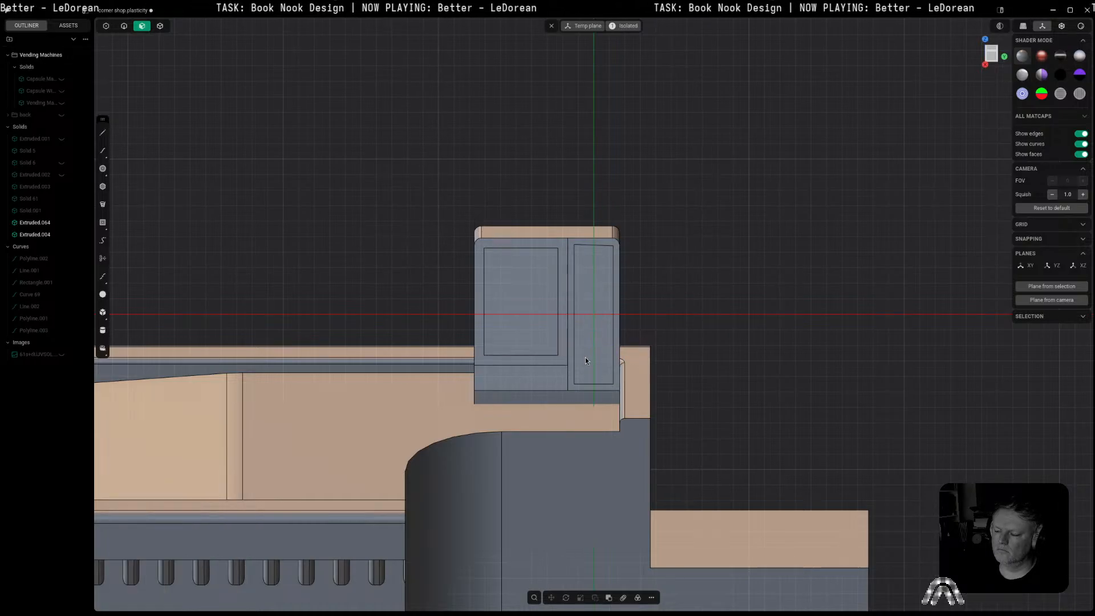
pyautogui.hotkey('ctrl', 'r')
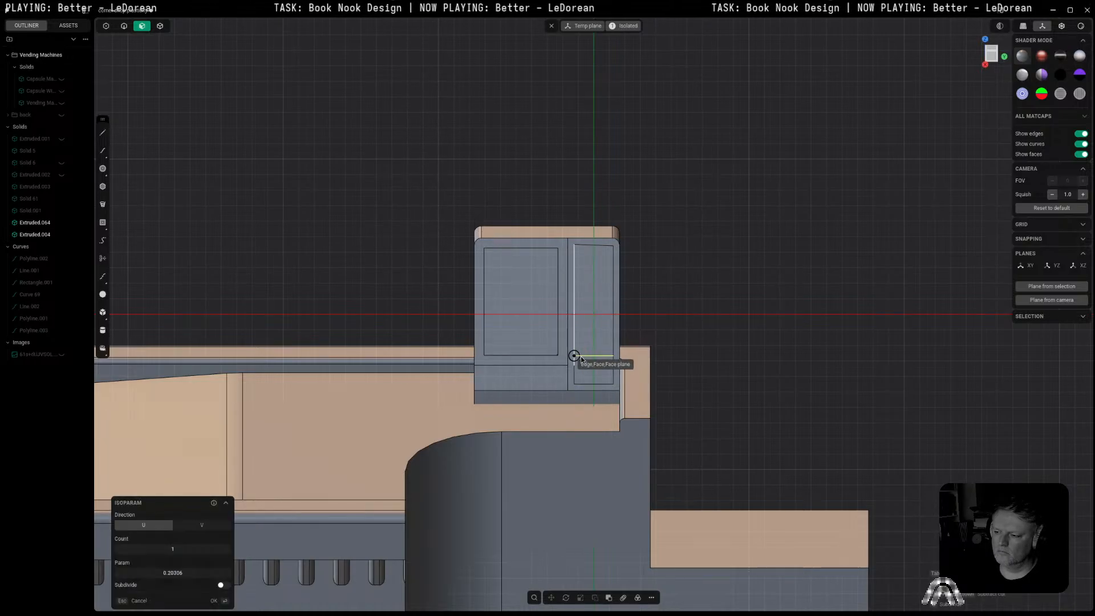
pyautogui.press('Escape')
pyautogui.click(586, 349)
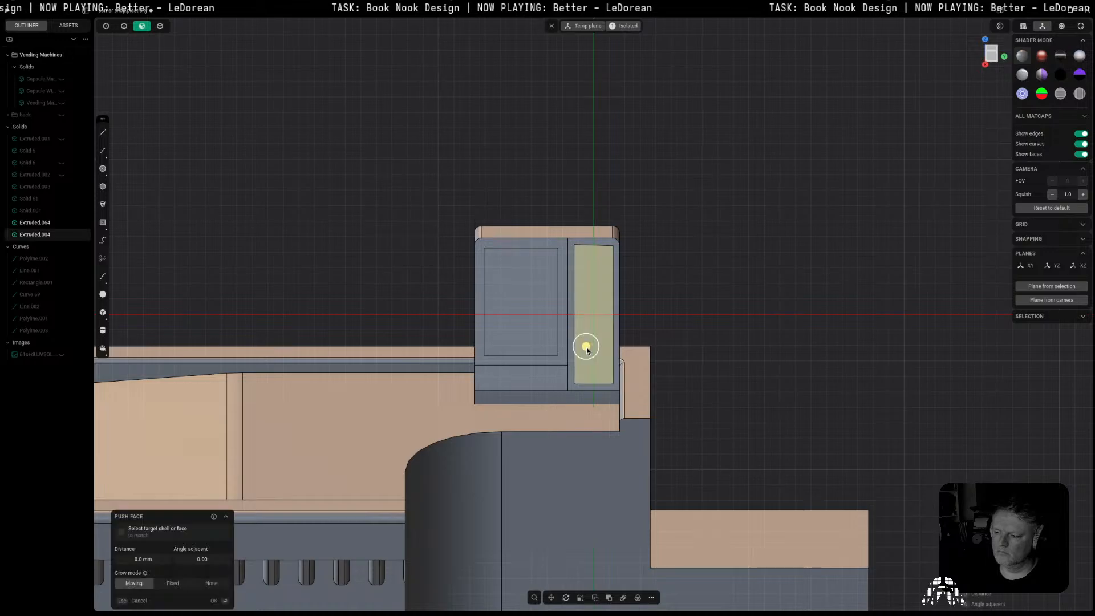
pyautogui.press('Escape')
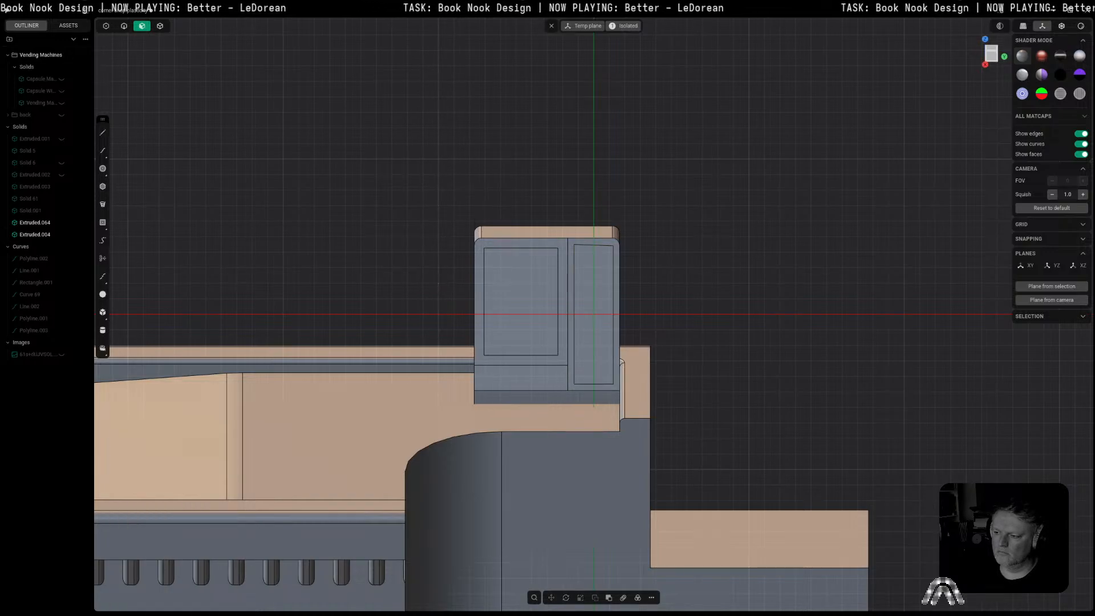
# Step: Split the inset narrow panel beside the screen with a horizontal isoparam line level with the screen's lower edge
pyautogui.click(601, 356)
pyautogui.hotkey('ctrl', 'r')
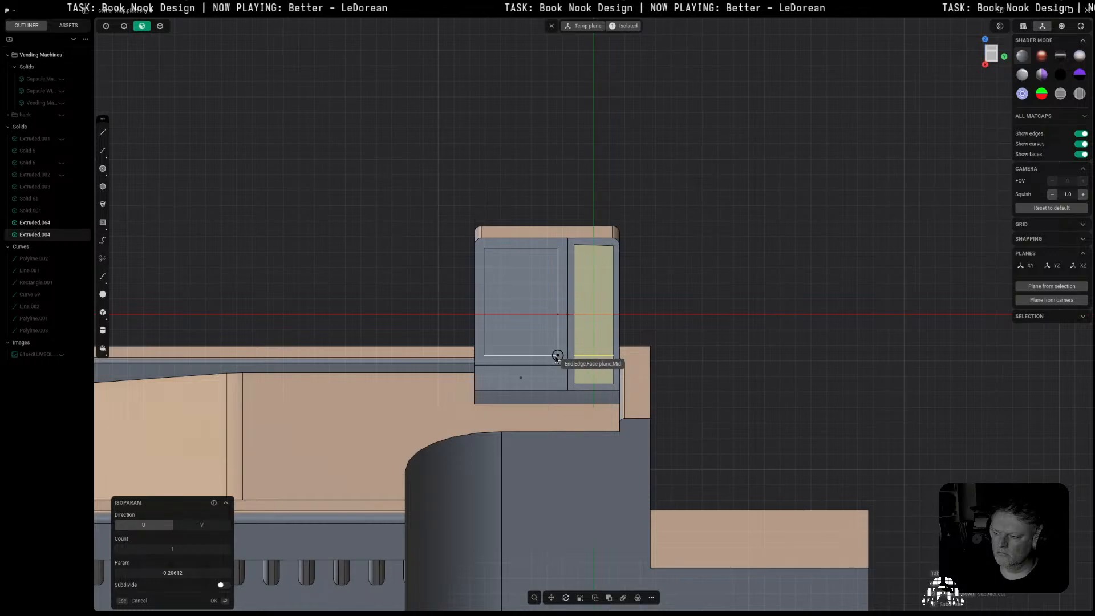
pyautogui.click(558, 356)
# Step: Push the upper part of the narrow panel outward by about 0.4 mm to form a raised keypad block
pyautogui.moveTo(718, 266); pyautogui.dragTo(619, 270, button='middle')
pyautogui.moveTo(618, 270); pyautogui.dragTo(594, 264)
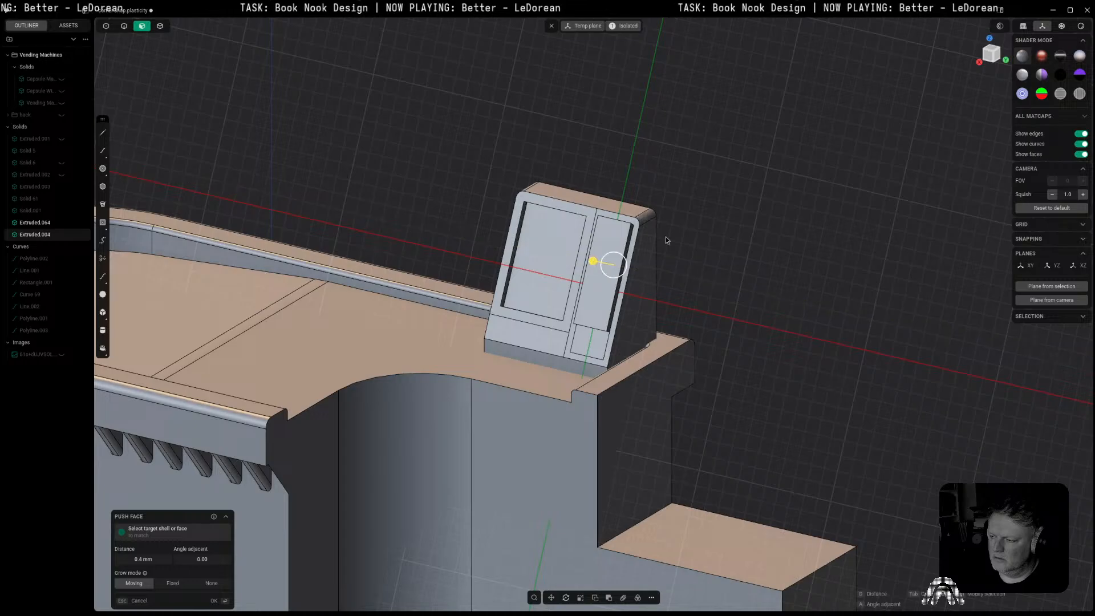
pyautogui.scroll(5, 666, 240)
pyautogui.rightClick(666, 246)
pyautogui.moveTo(617, 298); pyautogui.dragTo(604, 251, button='middle')
# Step: Fillet the four short corner edges of the raised keypad block with a small radius
pyautogui.press('2')
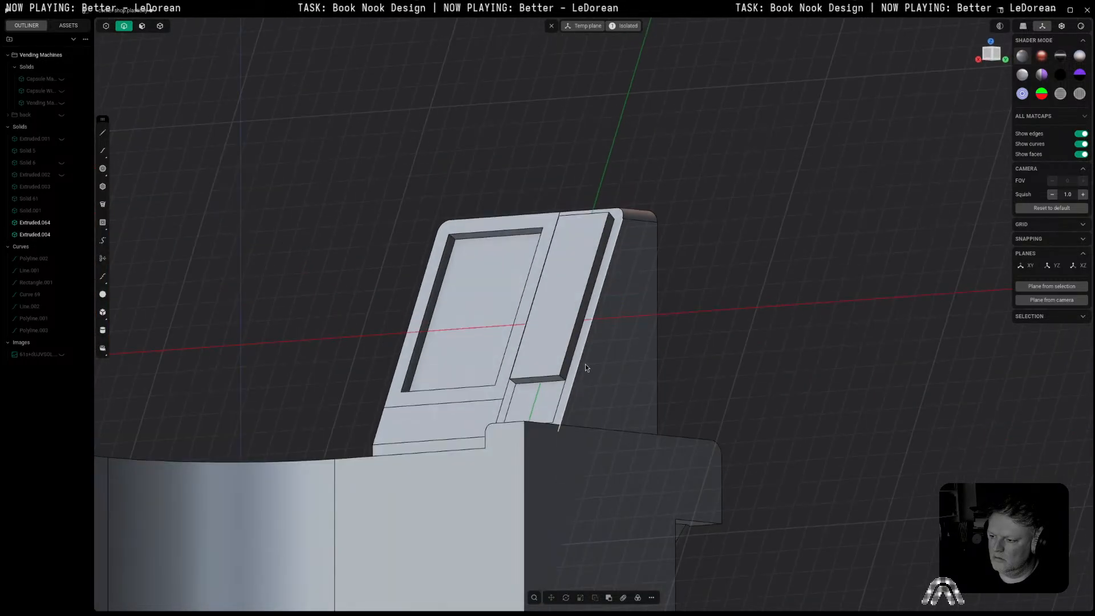
pyautogui.click(562, 378)
pyautogui.press('b')
pyautogui.moveTo(562, 378); pyautogui.dragTo(631, 372, button='middle')
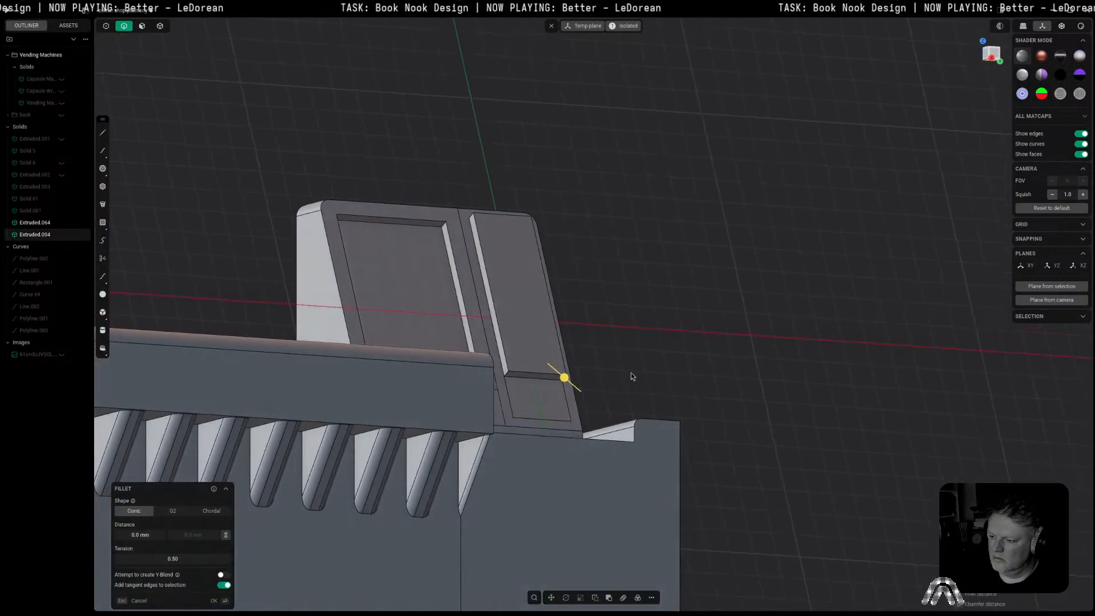
pyautogui.click(507, 374)
pyautogui.keyDown('shift'); pyautogui.moveTo(513, 354); pyautogui.dragTo(581, 372, button='middle'); pyautogui.keyUp('shift')
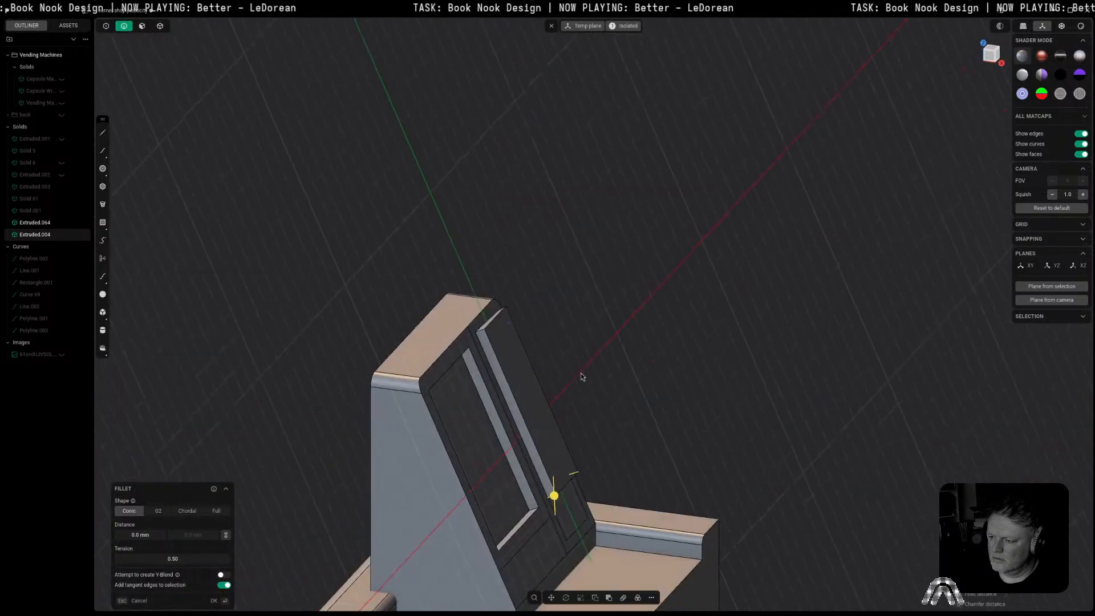
pyautogui.click(481, 330)
pyautogui.moveTo(482, 330); pyautogui.dragTo(501, 314, button='middle')
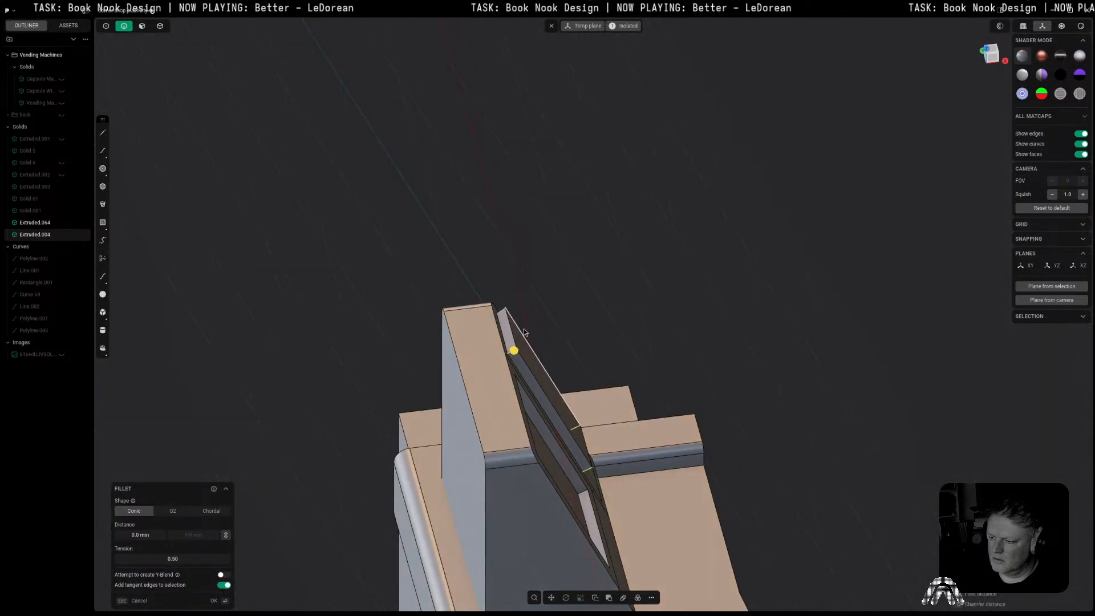
pyautogui.click(500, 314)
pyautogui.moveTo(496, 305); pyautogui.dragTo(497, 305)
pyautogui.press('Return')
# Step: Facing the keypad squarely, draw a vertical centre line about 8 mm long from its upper edge midpoint past its lower edge
pyautogui.moveTo(773, 255); pyautogui.dragTo(952, 65, button='middle')
pyautogui.press('3')
pyautogui.press('space')
pyautogui.click(733, 211)
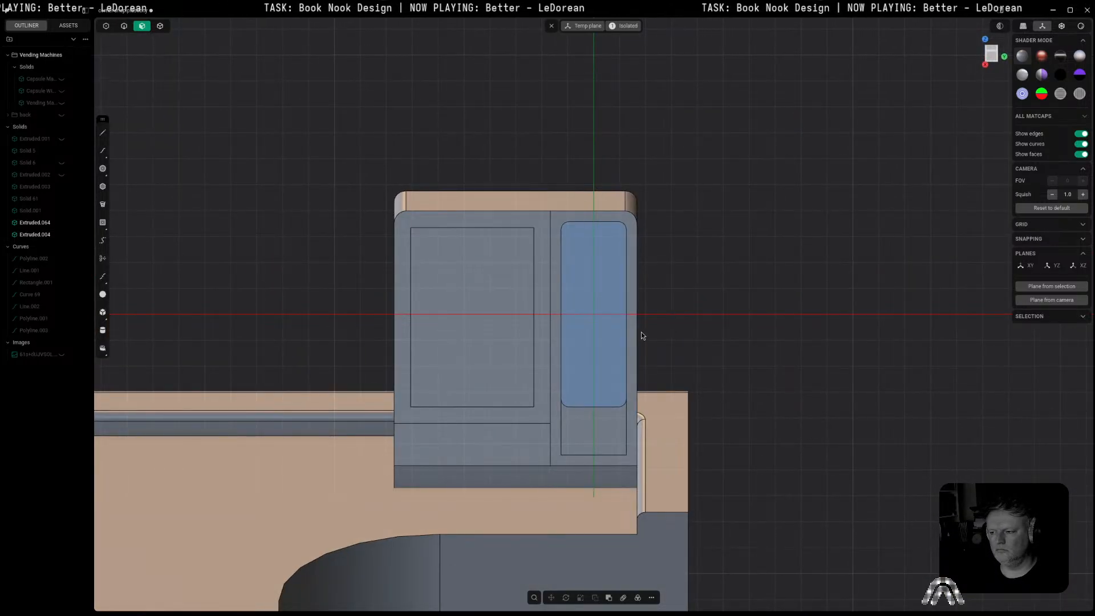
pyautogui.press('l')
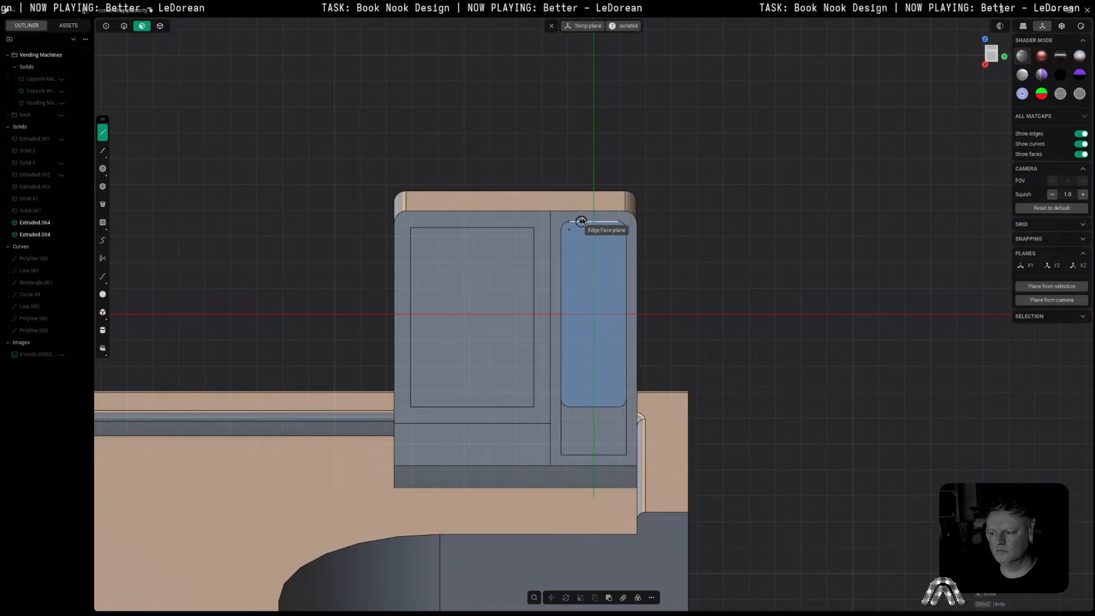
pyautogui.click(594, 221)
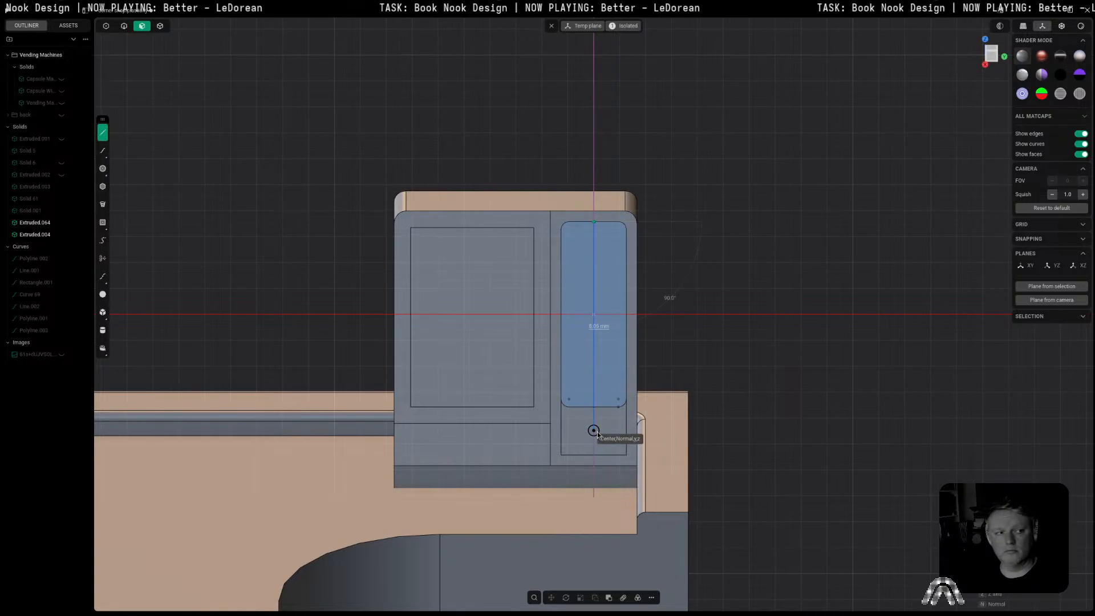
pyautogui.click(597, 433)
pyautogui.scroll(5, 667, 286)
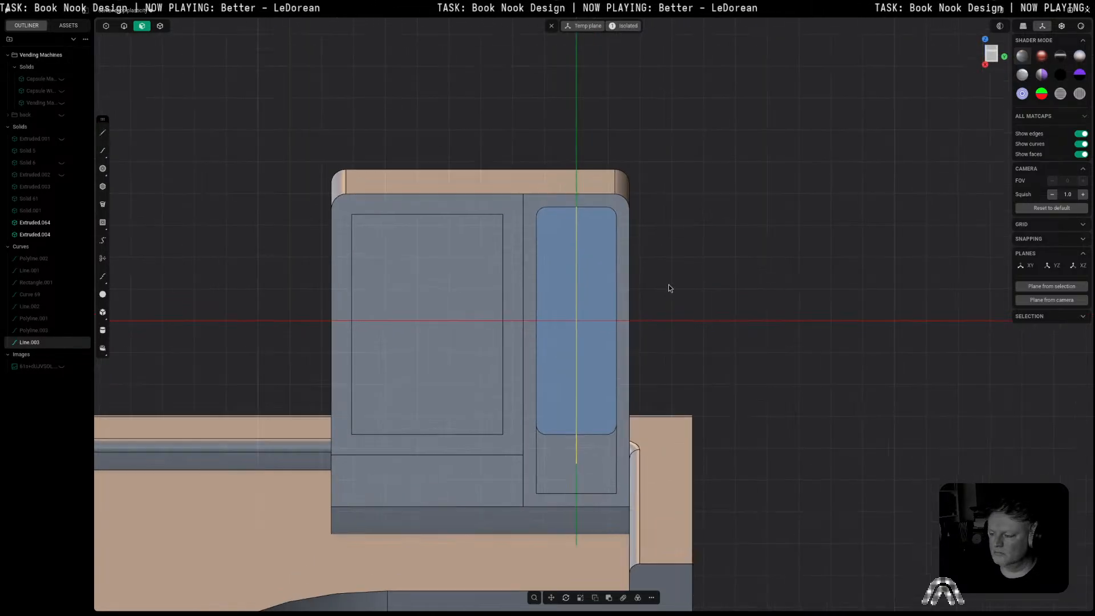
# Step: Draw a vertical line about 7.6 mm long midway between the keypad's left edge and centre line, and mirror it to the other half
pyautogui.press('l')
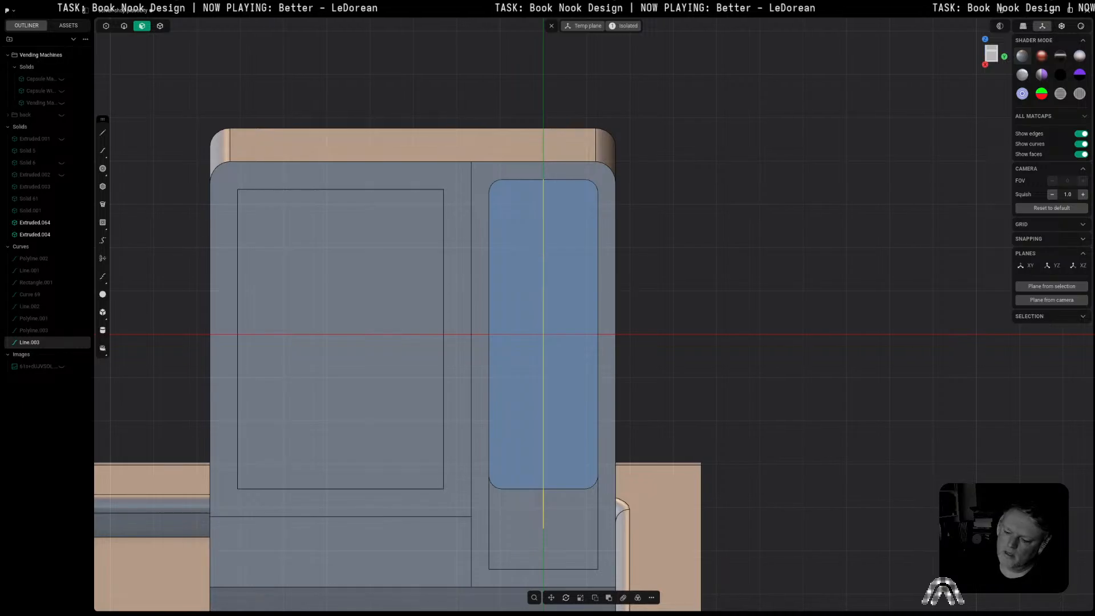
pyautogui.click(515, 181)
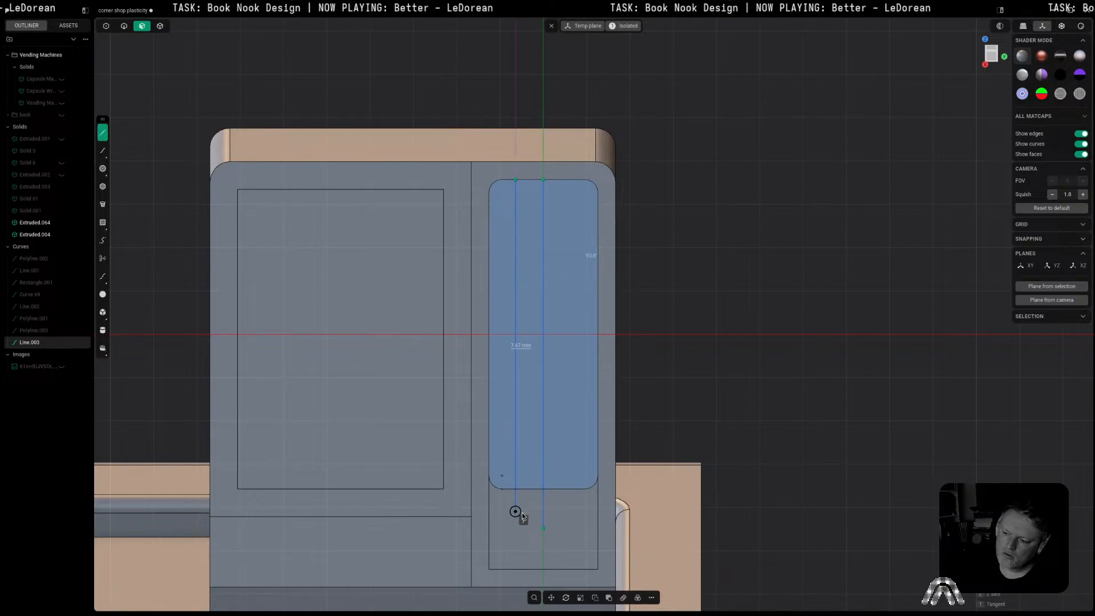
pyautogui.click(522, 512)
pyautogui.hotkey('alt', 'x')
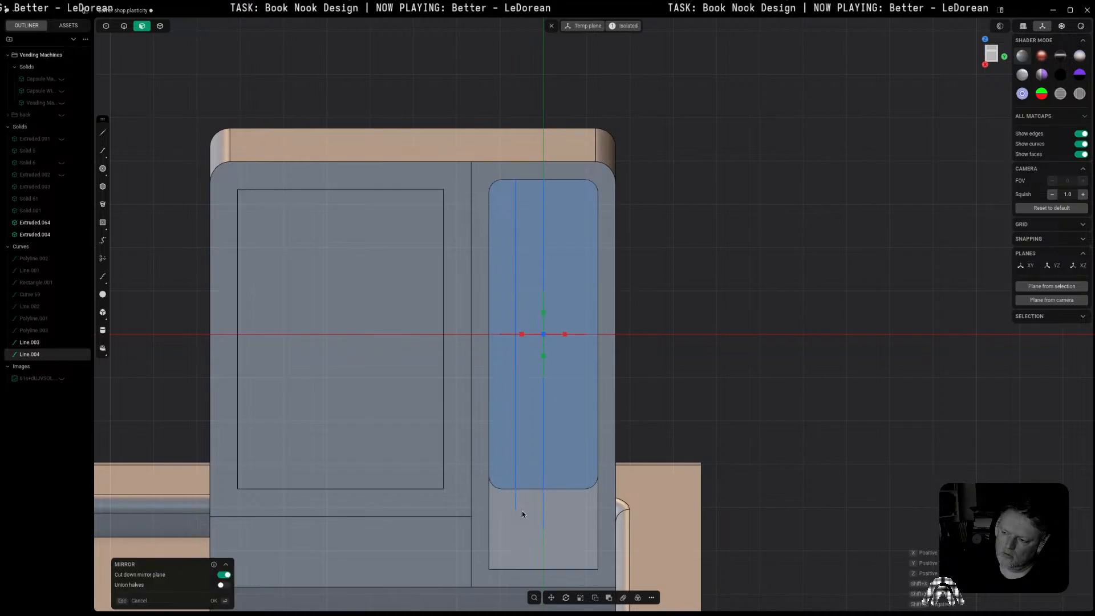
pyautogui.scroll(2, 680, 313)
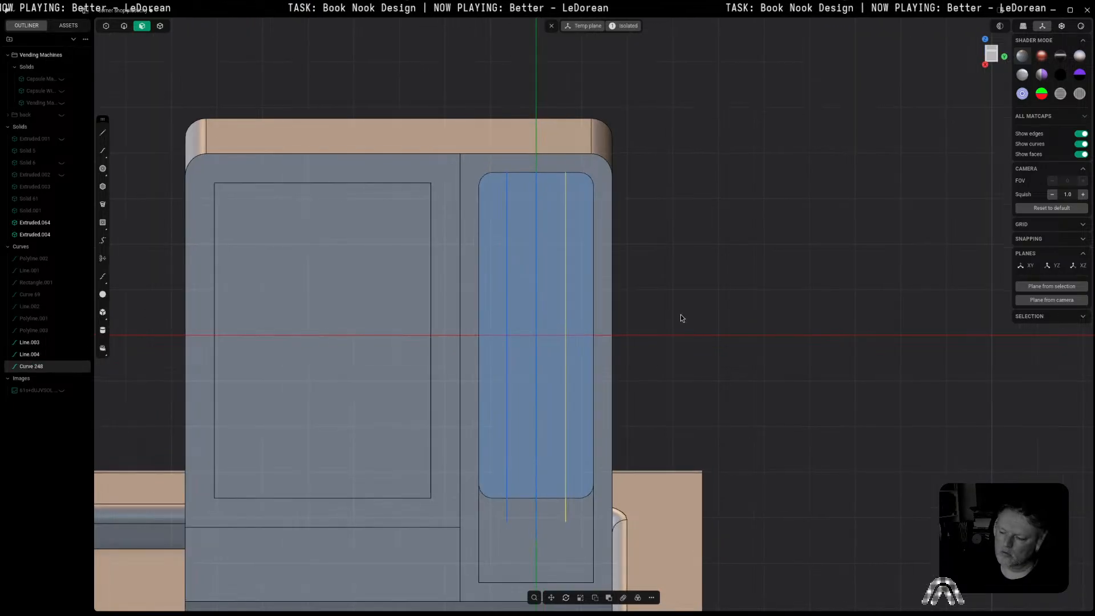
# Step: Draw a horizontal line near the keypad's top, from its outer edge across to the screen's near edge
pyautogui.press('Return')
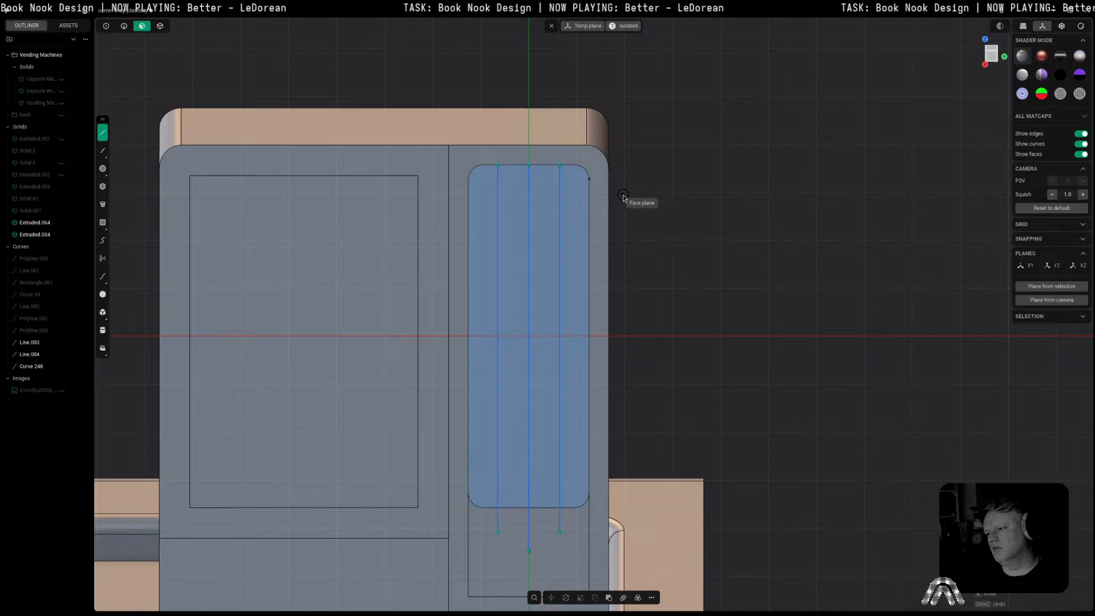
pyautogui.click(589, 197)
pyautogui.click(418, 196)
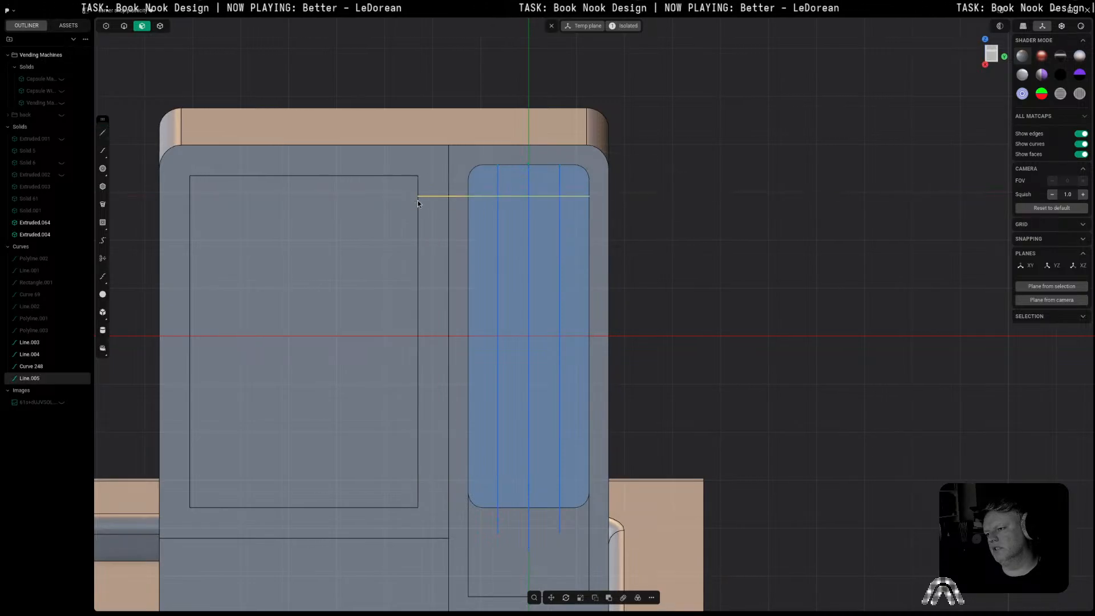
pyautogui.click(723, 235)
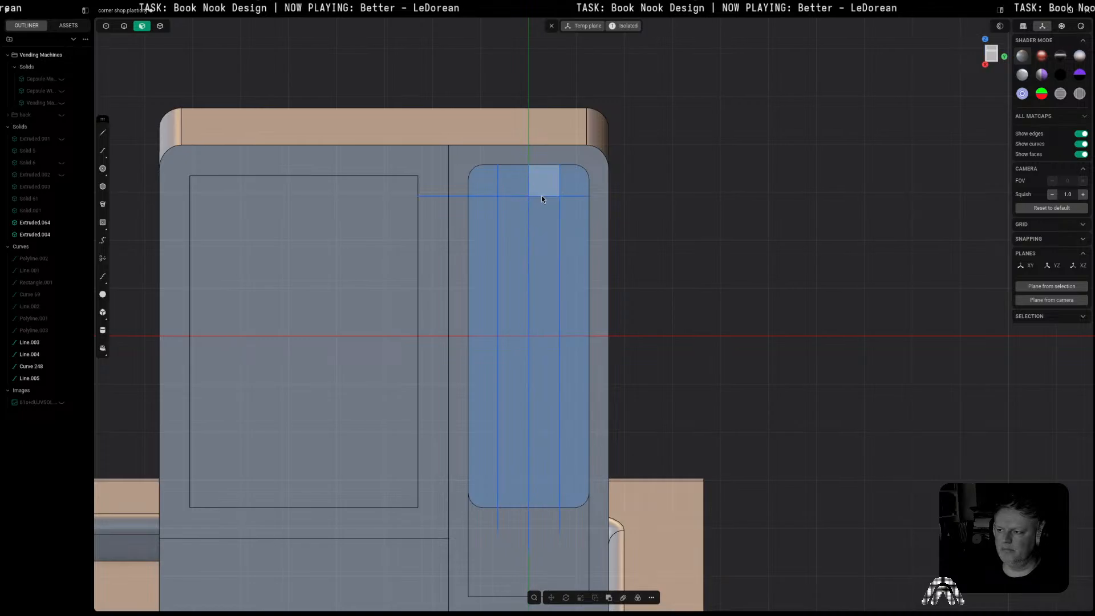
# Step: Try a rectangular array of eight copies of the horizontal line down the keypad, and undo it
pyautogui.press('2')
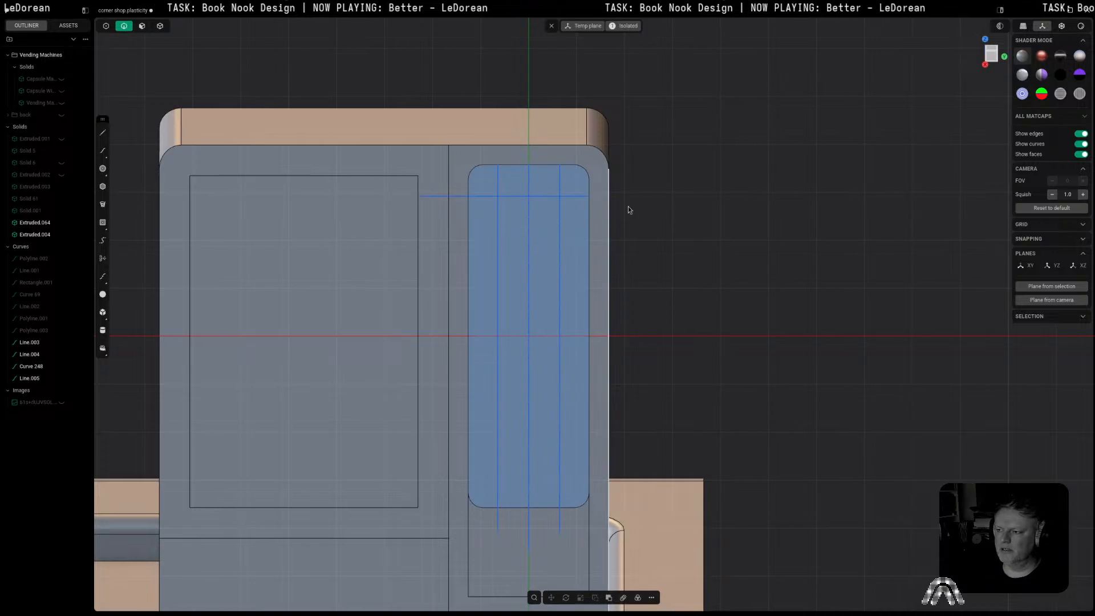
pyautogui.click(580, 197)
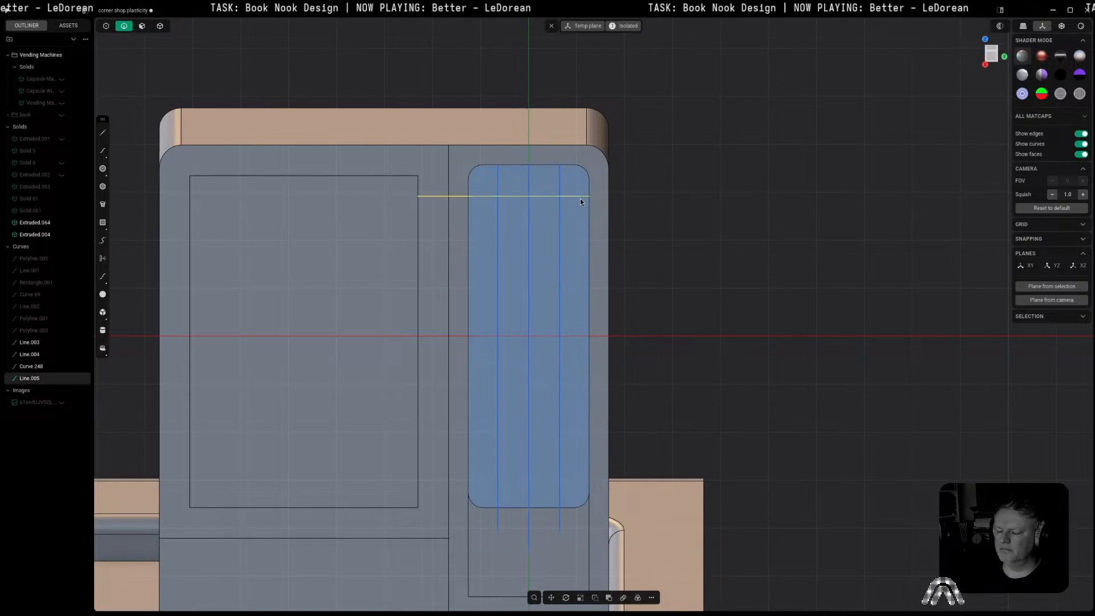
pyautogui.click(620, 600)
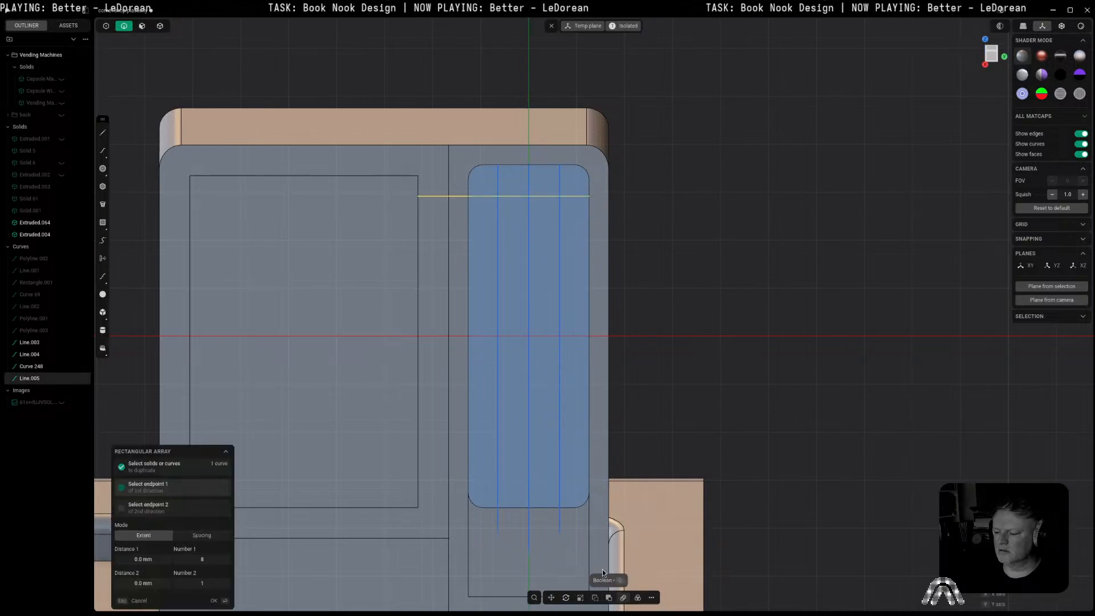
pyautogui.click(525, 481)
pyautogui.press('Return')
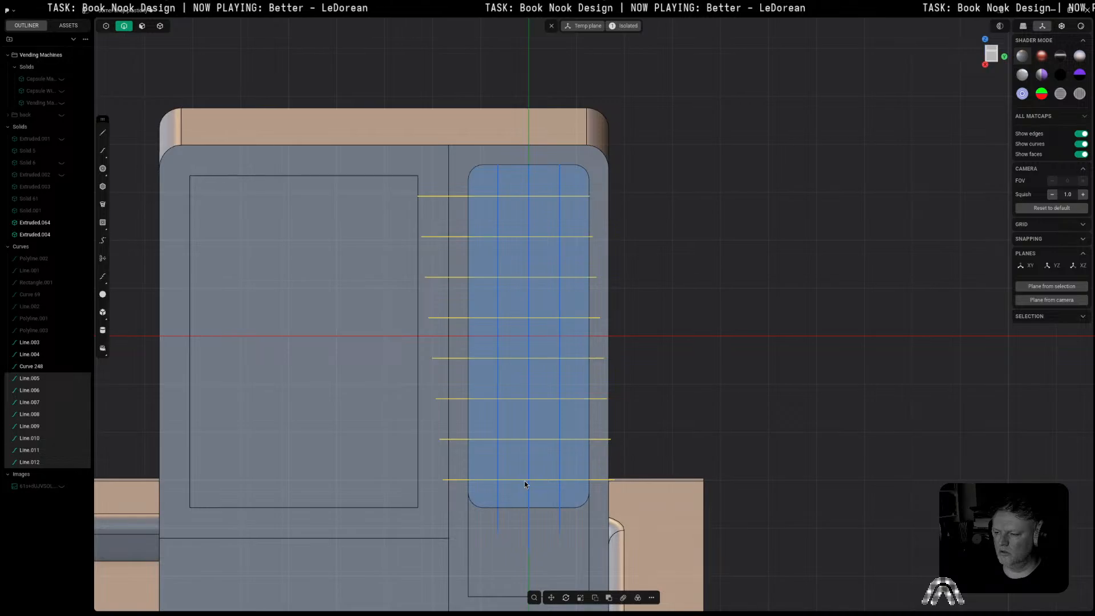
pyautogui.hotkey('ctrl', 'z')
# Step: Shift the horizontal line sideways so it spans the keypad evenly, and array it into 8 lines down the keypad over 5.84 mm
pyautogui.press('g')
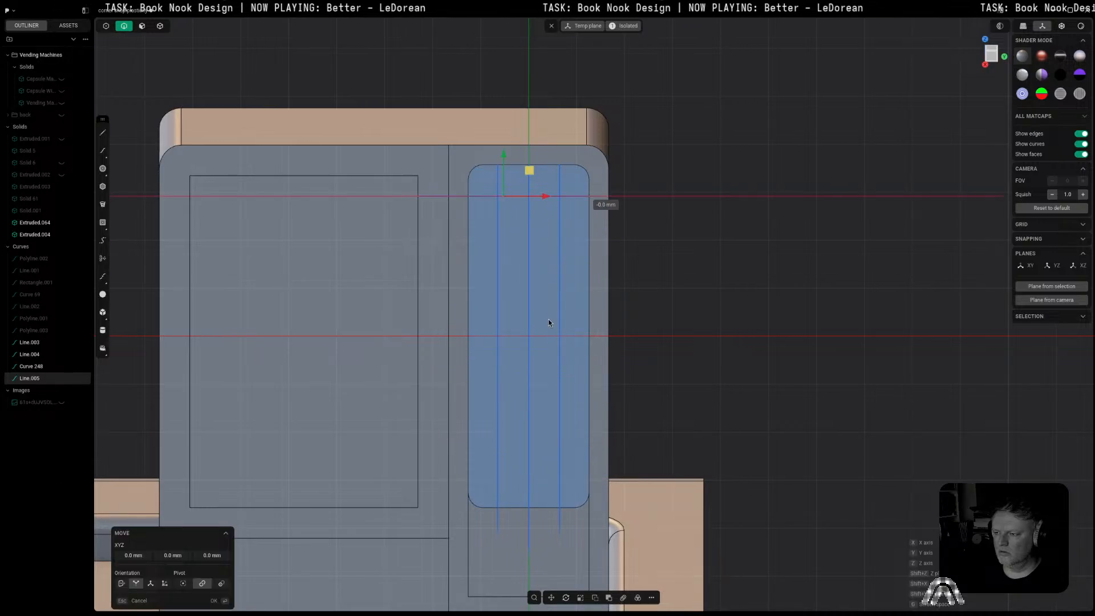
pyautogui.click(566, 326)
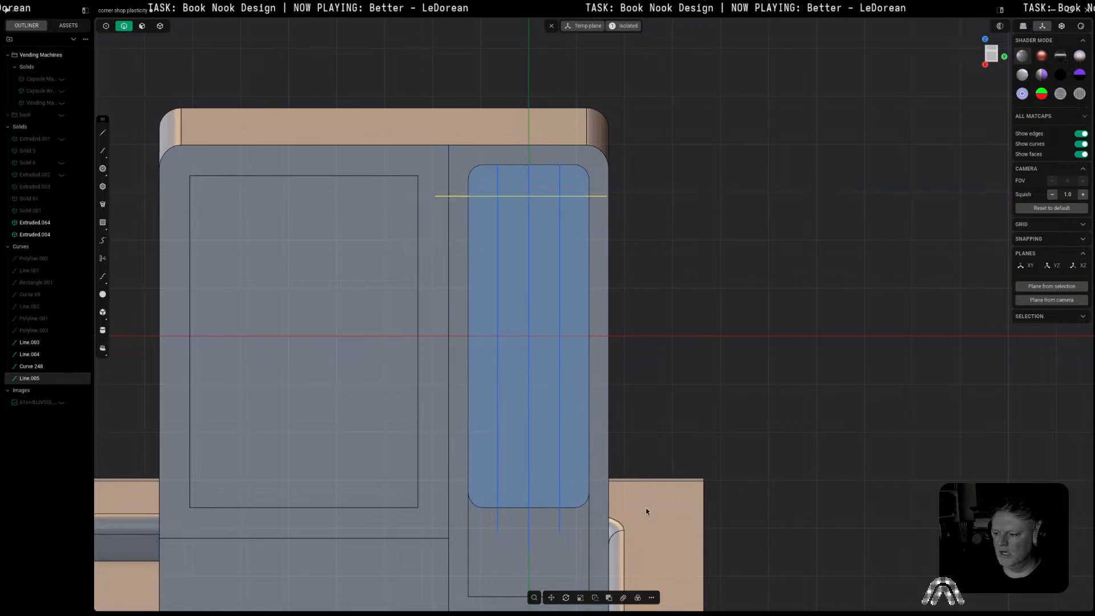
pyautogui.click(624, 598)
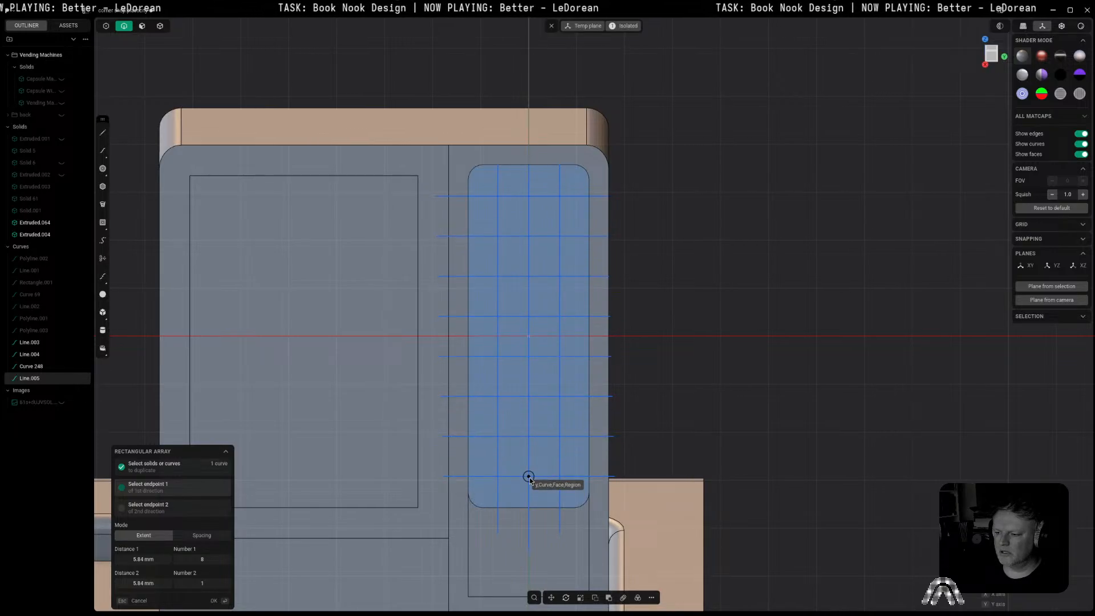
pyautogui.click(530, 478)
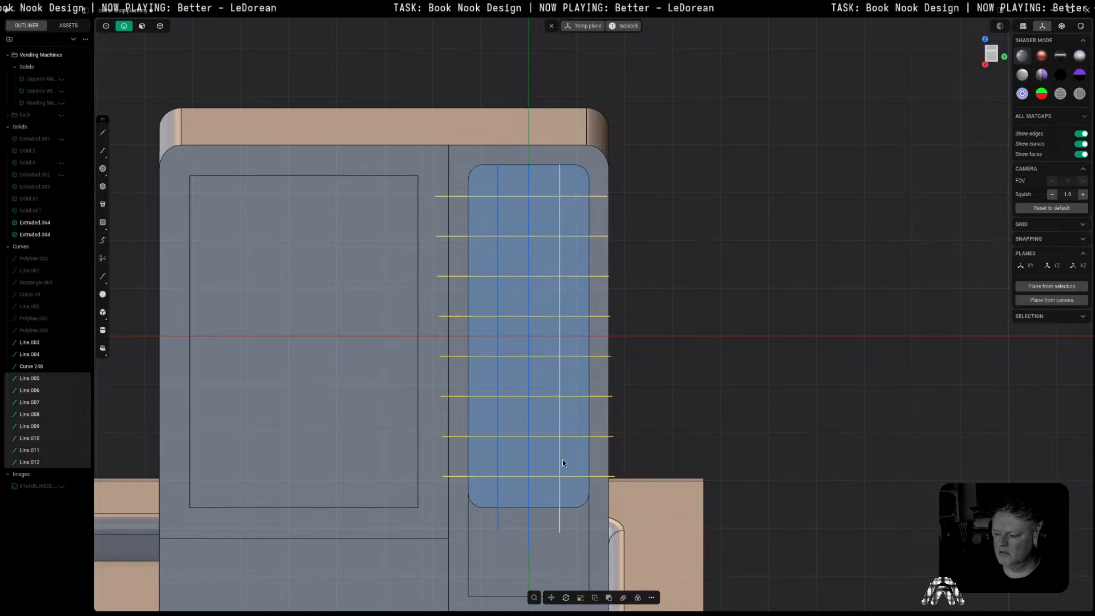
# Step: Start a Pipe along the eight horizontal lines, with the cash register as the target body to cut
pyautogui.press('p')
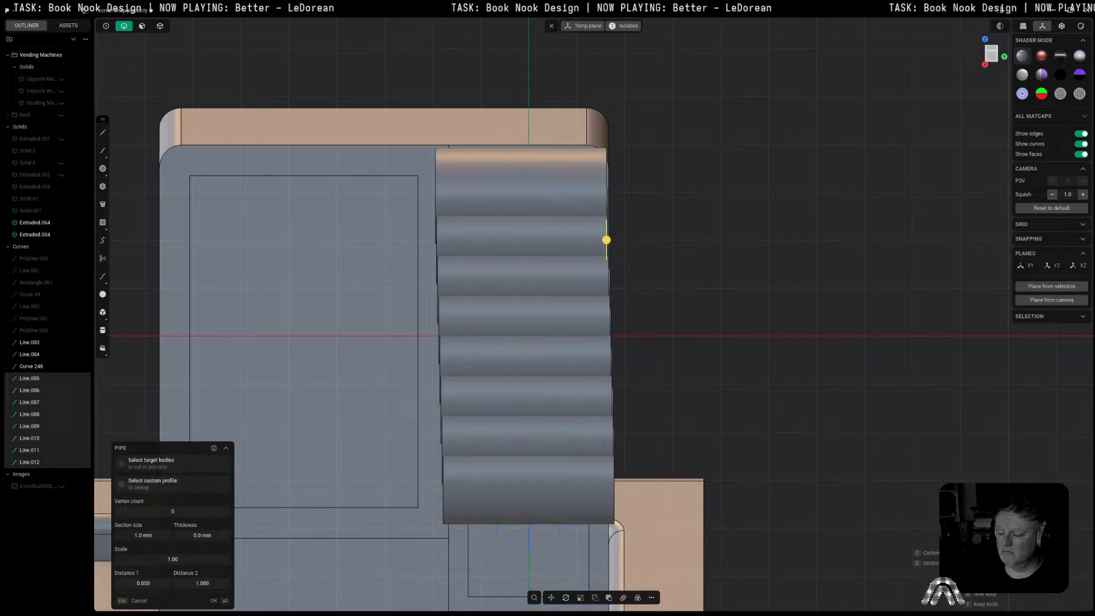
pyautogui.moveTo(561, 447); pyautogui.dragTo(465, 423, button='middle')
pyautogui.click(530, 548)
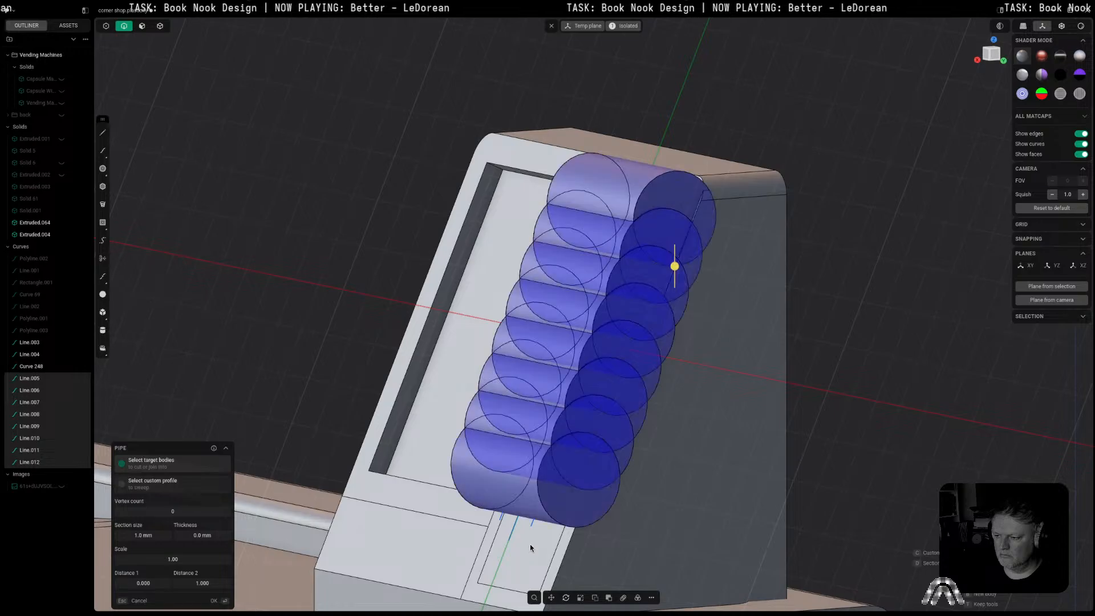
pyautogui.moveTo(562, 486); pyautogui.dragTo(631, 472, button='middle')
pyautogui.press('w')
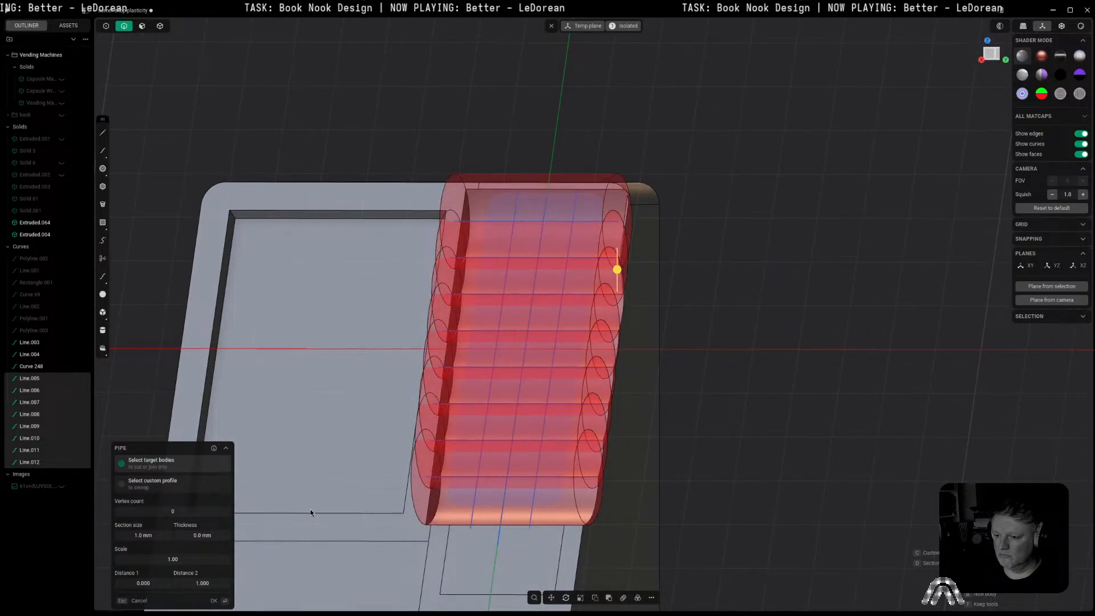
# Step: Set the section size of the cutting pipes to 0.2 mm
pyautogui.click(146, 540)
pyautogui.write('0')
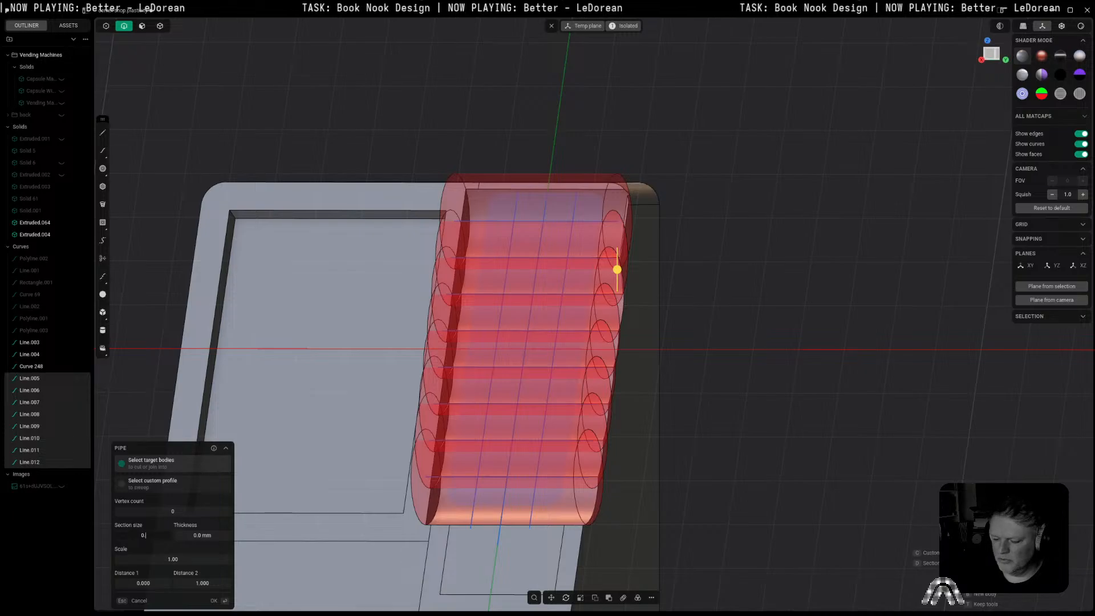
pyautogui.write('.3')
pyautogui.press('Tab')
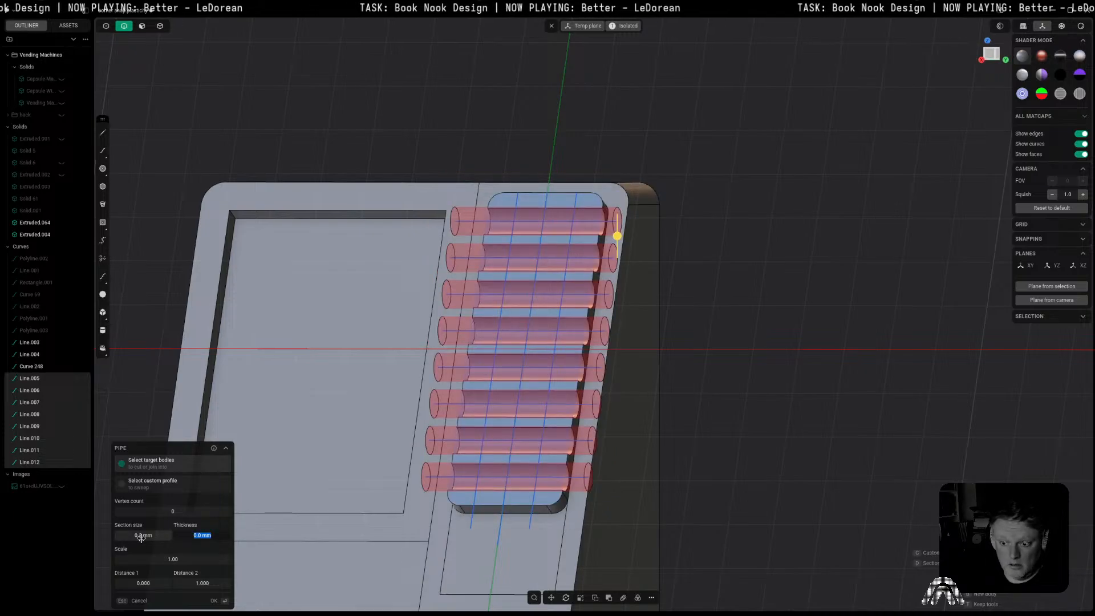
pyautogui.write('0.2')
pyautogui.press('Tab')
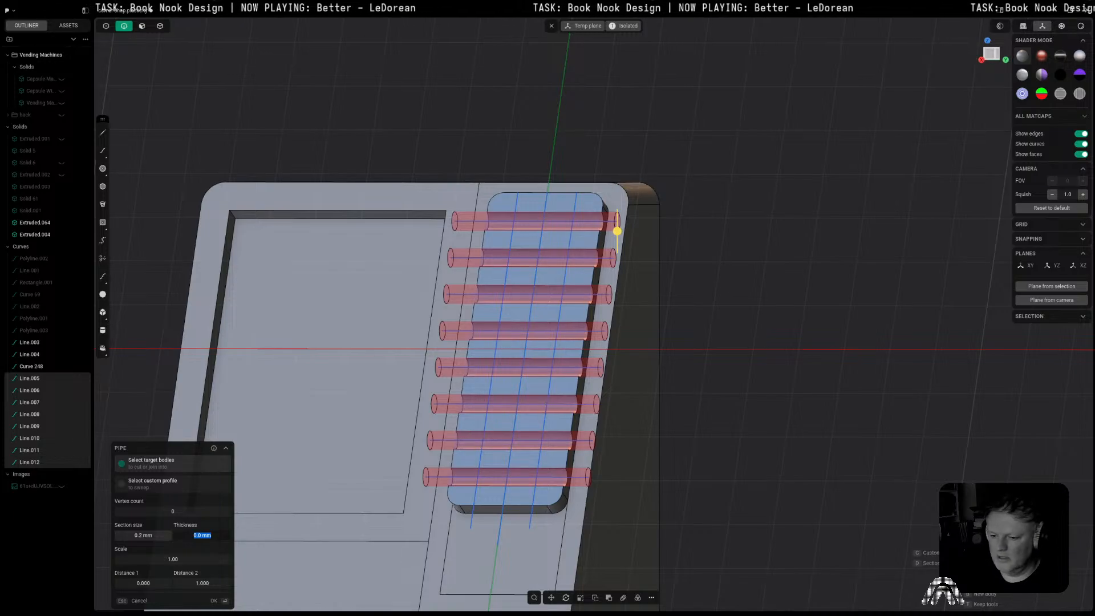
# Step: Give the cutting pipes a vertex count of 4 and rotate their section by an angle of 45
pyautogui.click(149, 513)
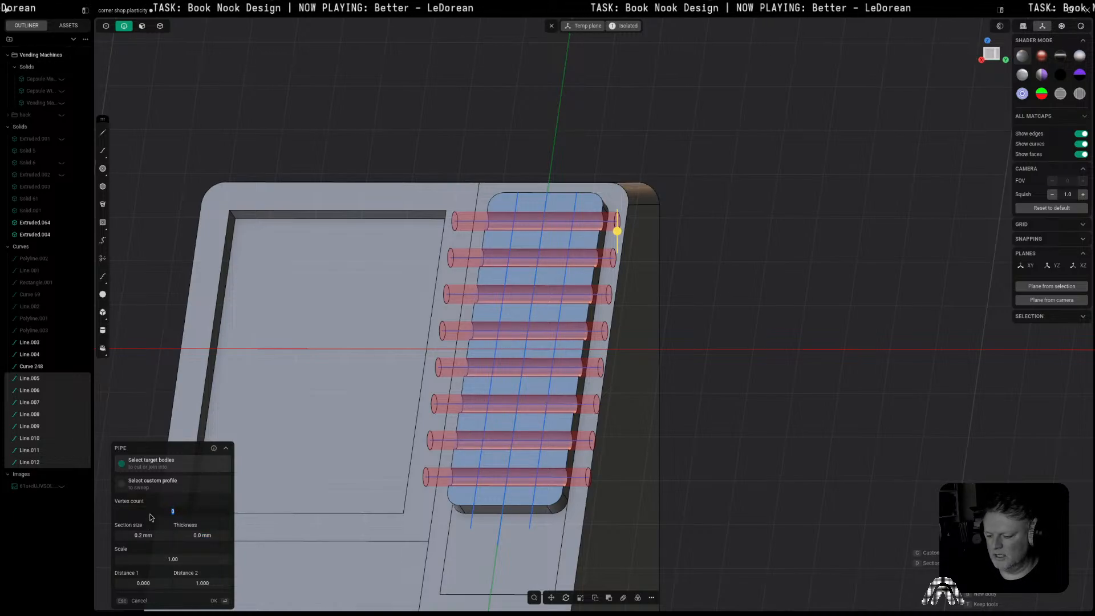
pyautogui.write('4')
pyautogui.press('Tab')
pyautogui.moveTo(683, 346); pyautogui.dragTo(526, 423, button='middle')
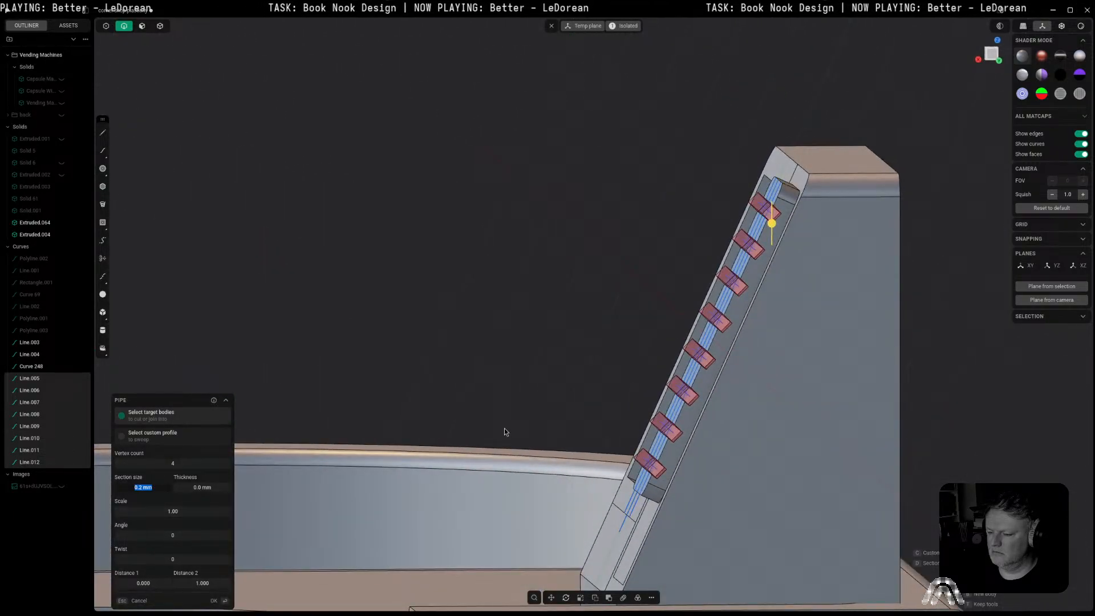
pyautogui.click(154, 540)
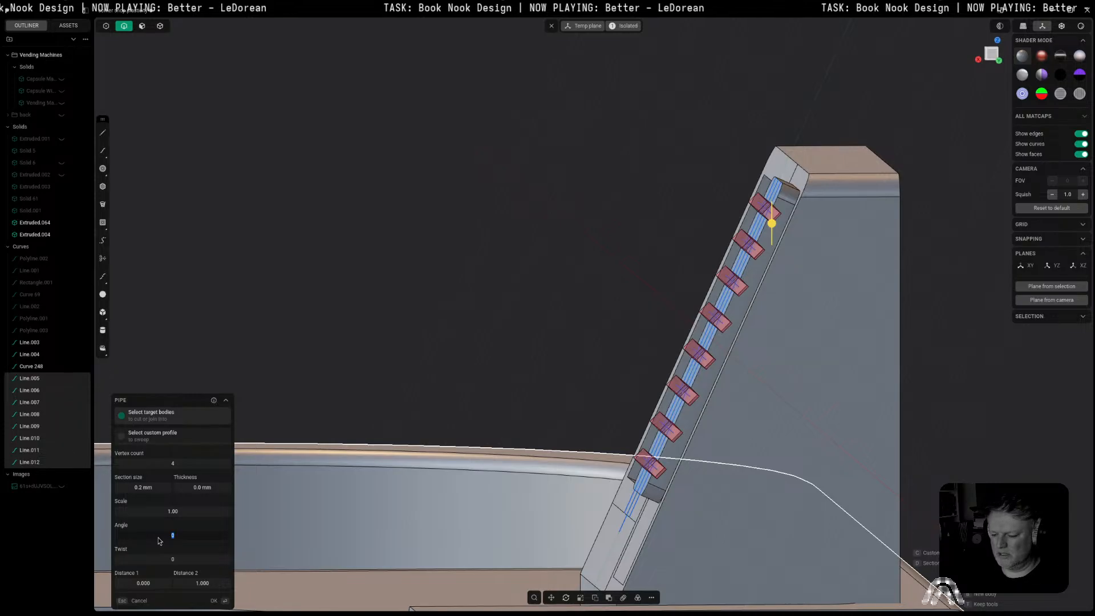
pyautogui.press('Tab')
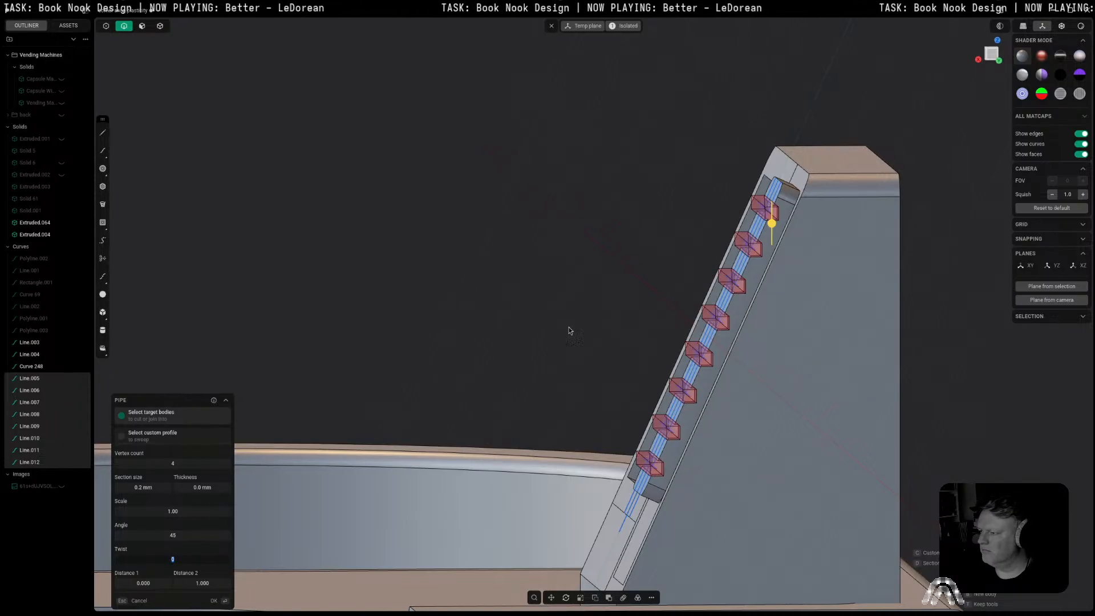
# Step: Replace the four-sided pipe cut with a round Pipe cut of 0.2 mm section size through the cash register along the eight horizontal lines
pyautogui.moveTo(646, 324); pyautogui.dragTo(851, 227, button='middle')
pyautogui.press('Escape')
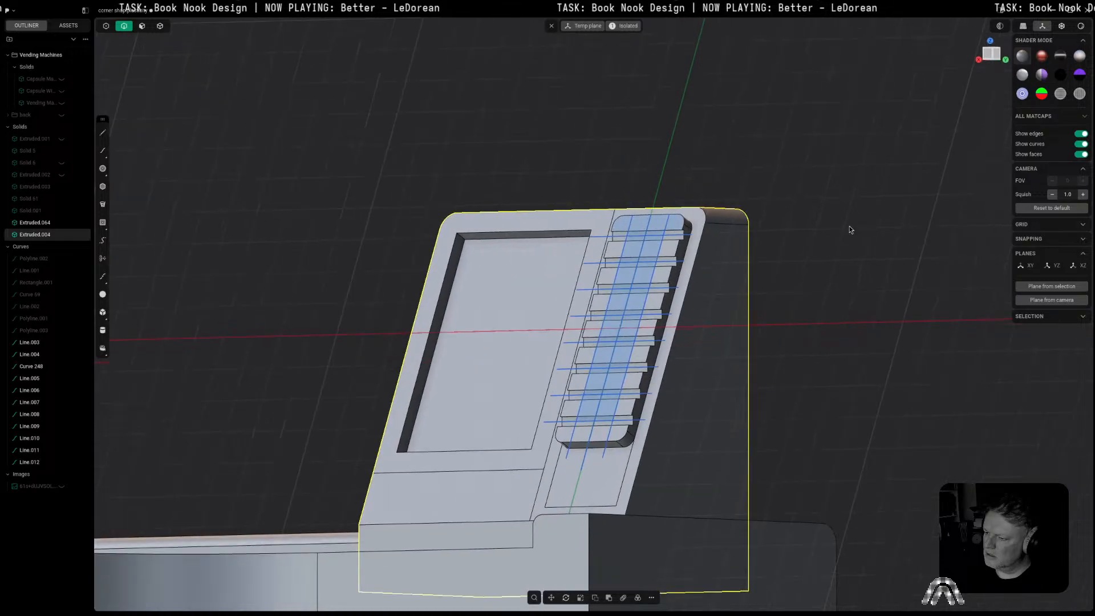
pyautogui.press('p')
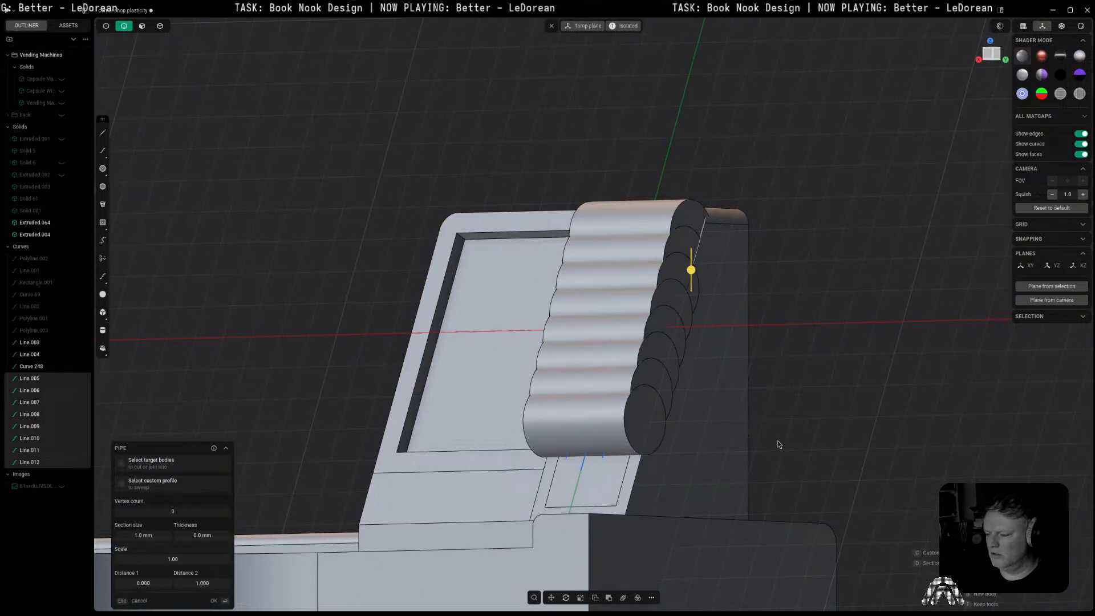
pyautogui.click(703, 464)
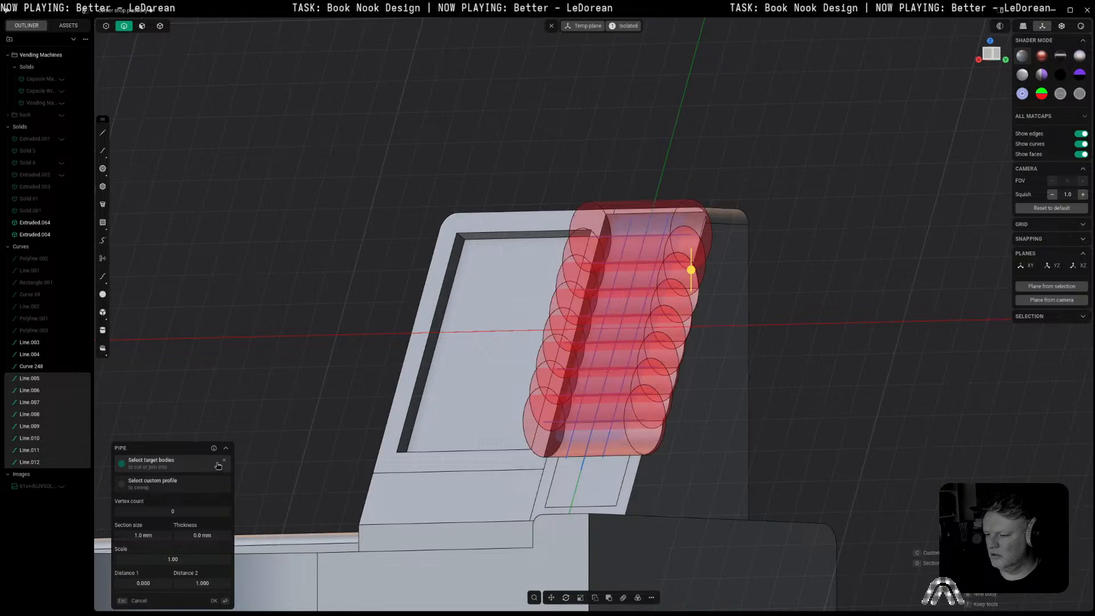
pyautogui.click(150, 535)
pyautogui.write('0.2')
pyautogui.press('Tab')
pyautogui.press('Return')
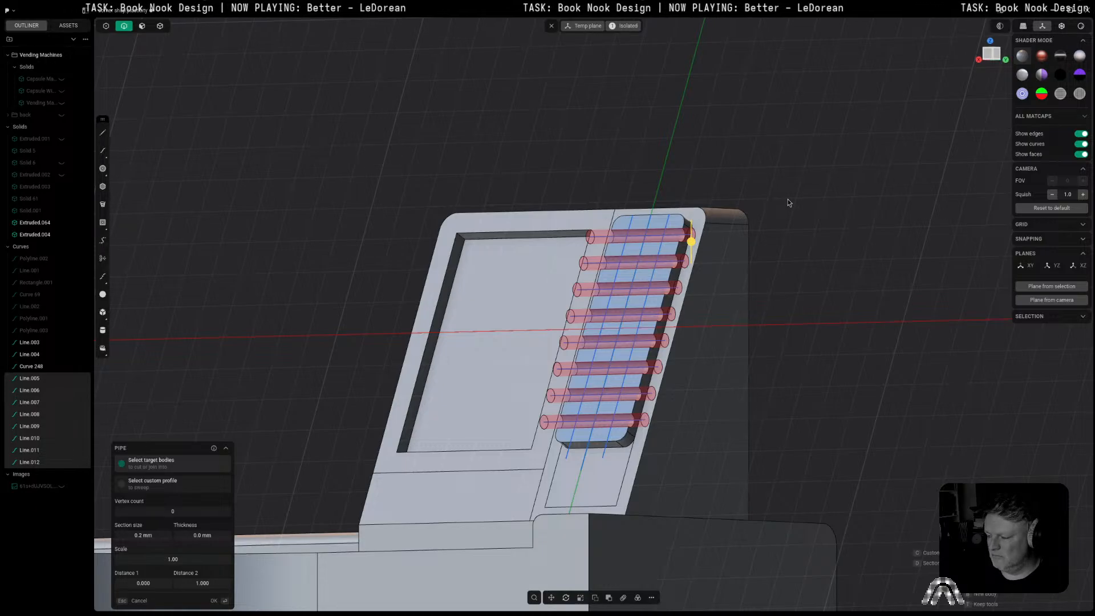
pyautogui.press('Return')
# Step: Start a Pipe along the three vertical keypad lines with the cash register as target body and a section size of 0.2 mm
pyautogui.scroll(3, 787, 201)
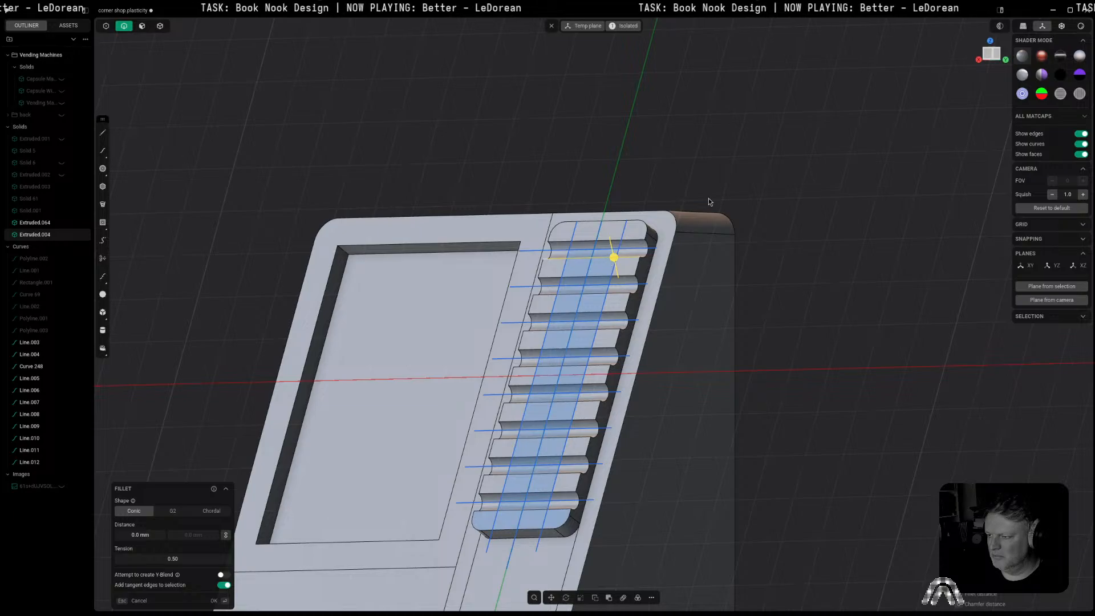
pyautogui.click(626, 231)
pyautogui.keyDown('shift'); pyautogui.click(599, 234); pyautogui.keyUp('shift')
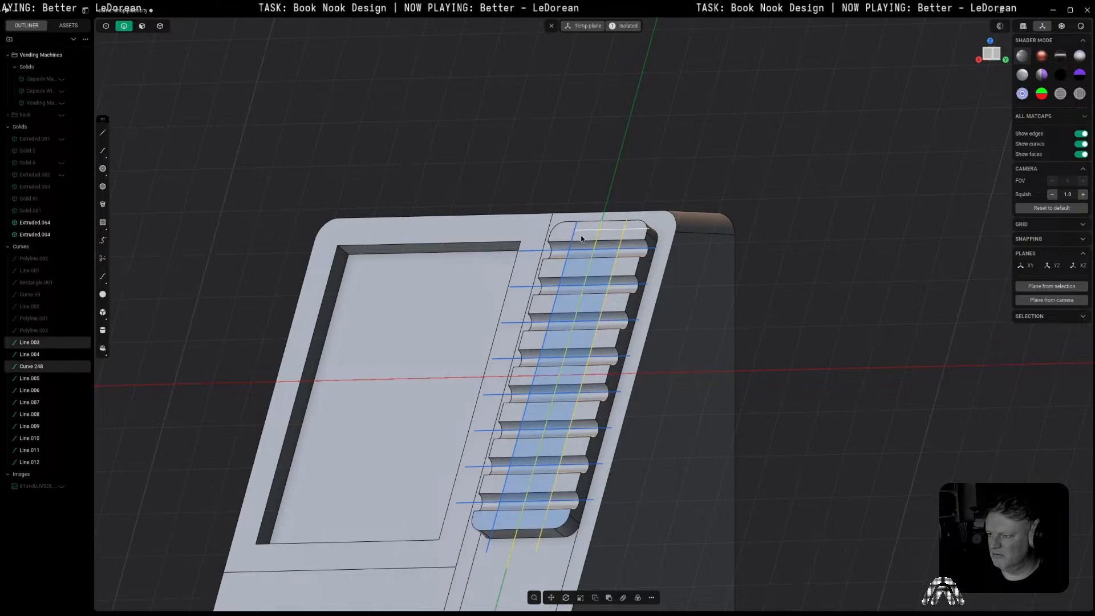
pyautogui.keyDown('shift'); pyautogui.click(573, 237); pyautogui.keyUp('shift')
pyautogui.press('p')
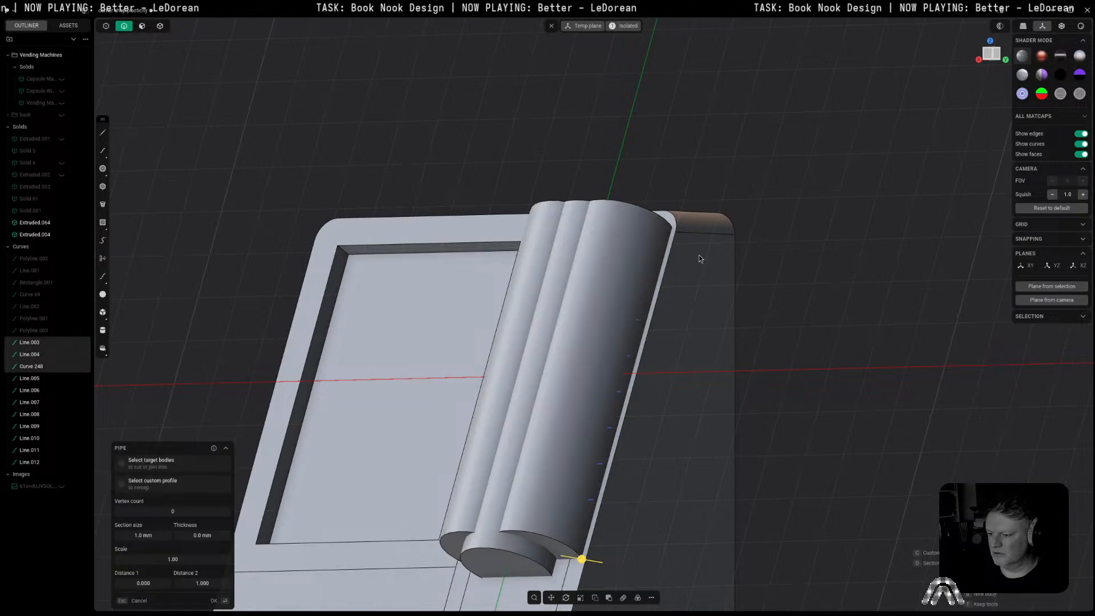
pyautogui.press('a')
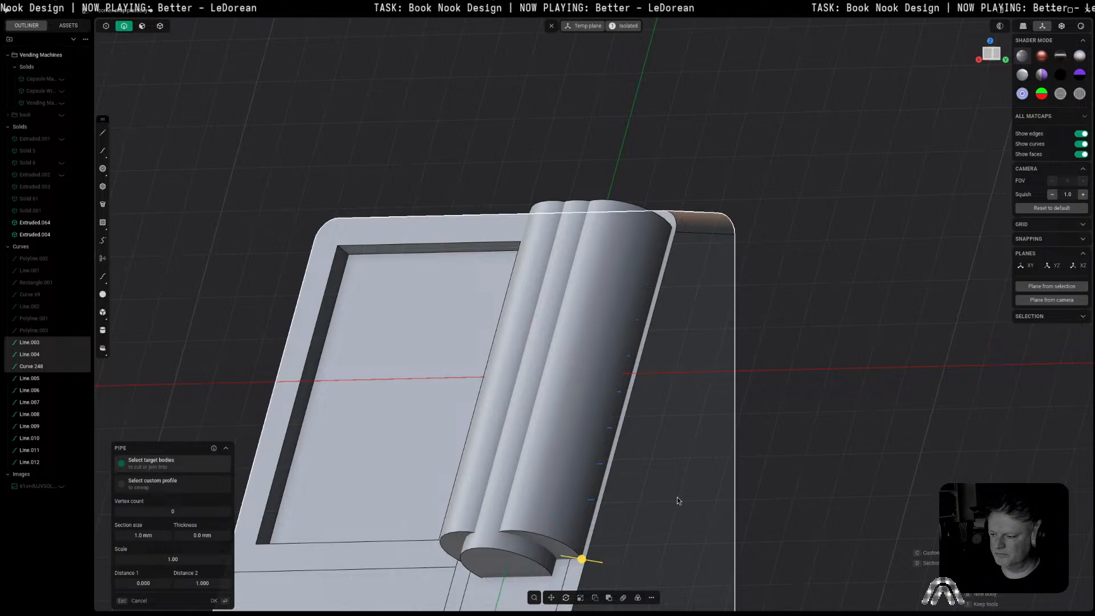
pyautogui.click(679, 501)
pyautogui.click(144, 535)
pyautogui.write('0.2')
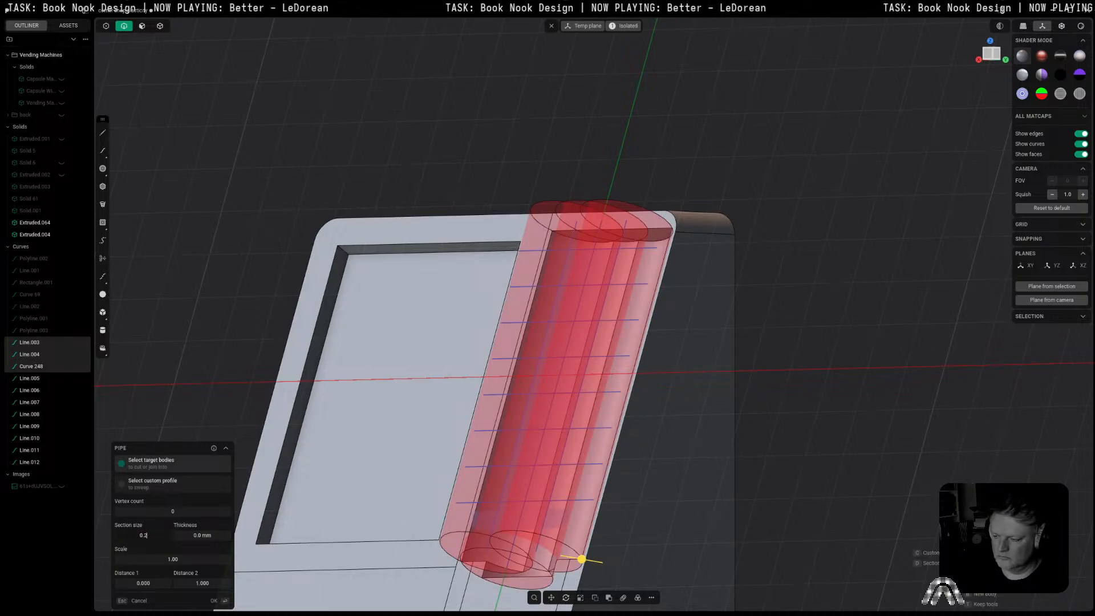
pyautogui.press('Tab')
# Step: Reduce the section size of the three vertical cutting pipes to 0.1 mm and apply the cut
pyautogui.moveTo(419, 373); pyautogui.dragTo(482, 402, button='middle')
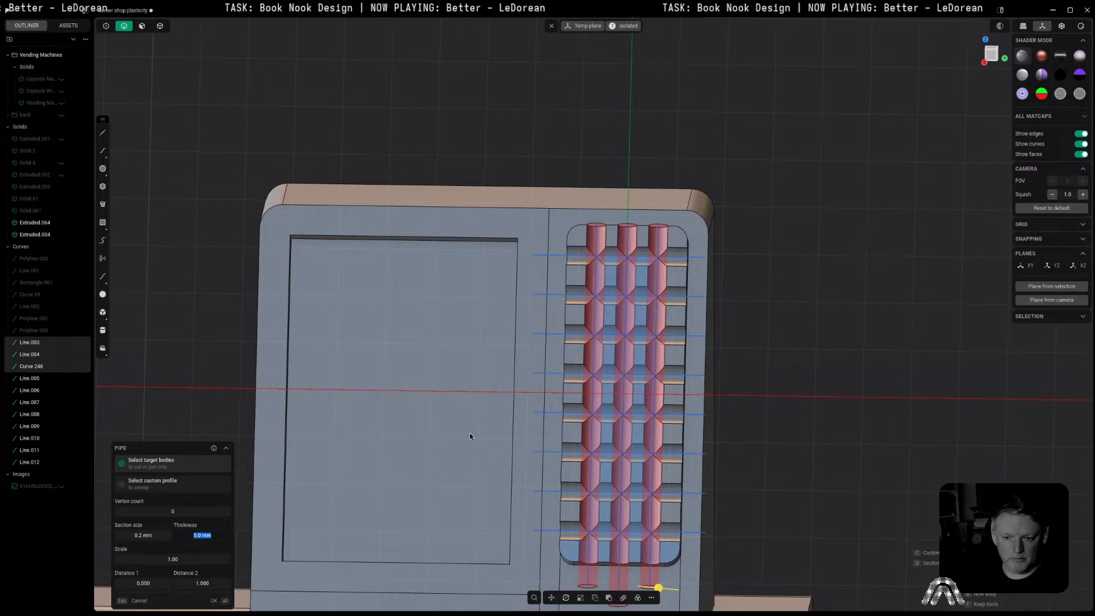
pyautogui.click(143, 536)
pyautogui.write('0.1')
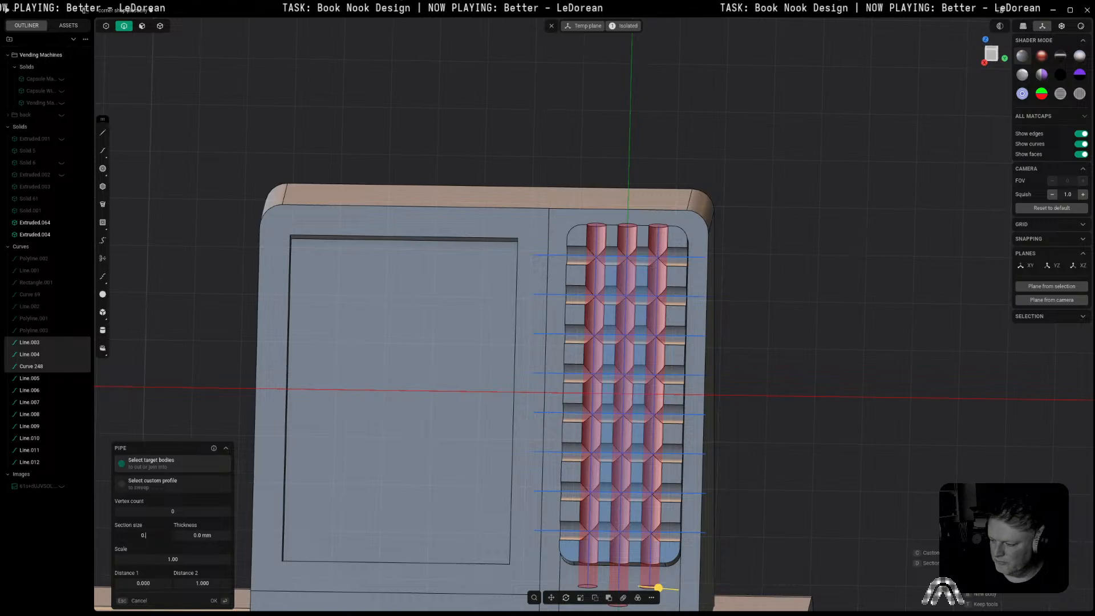
pyautogui.press('Tab')
pyautogui.press('Return')
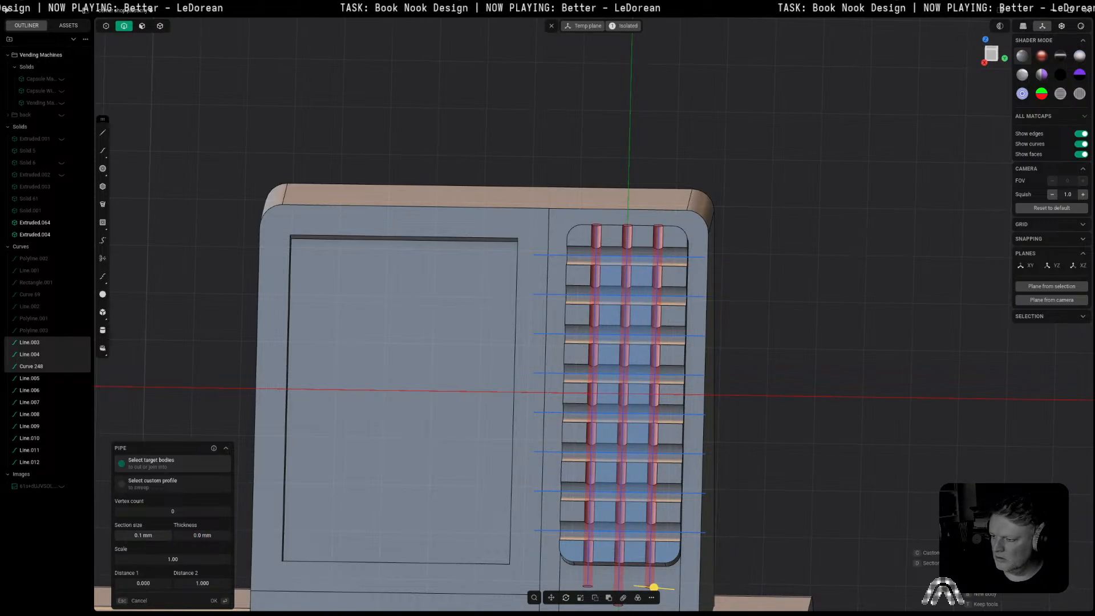
pyautogui.press('Return')
# Step: Delete all the keypad guide curves, from Line.003 through Line.012
pyautogui.scroll(-4, 920, 279)
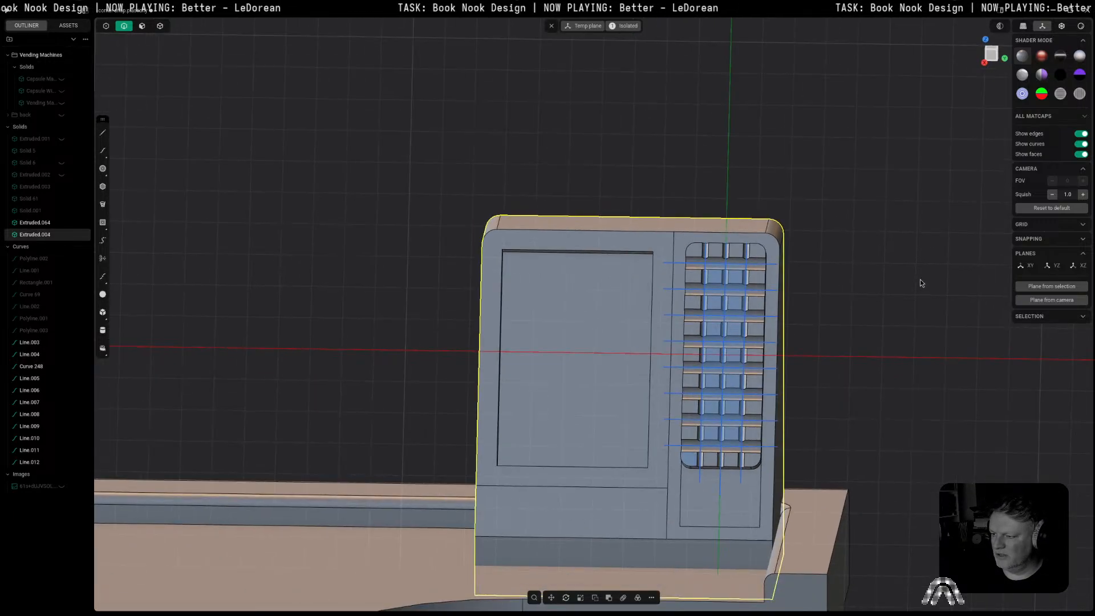
pyautogui.moveTo(920, 279); pyautogui.dragTo(818, 279, button='middle')
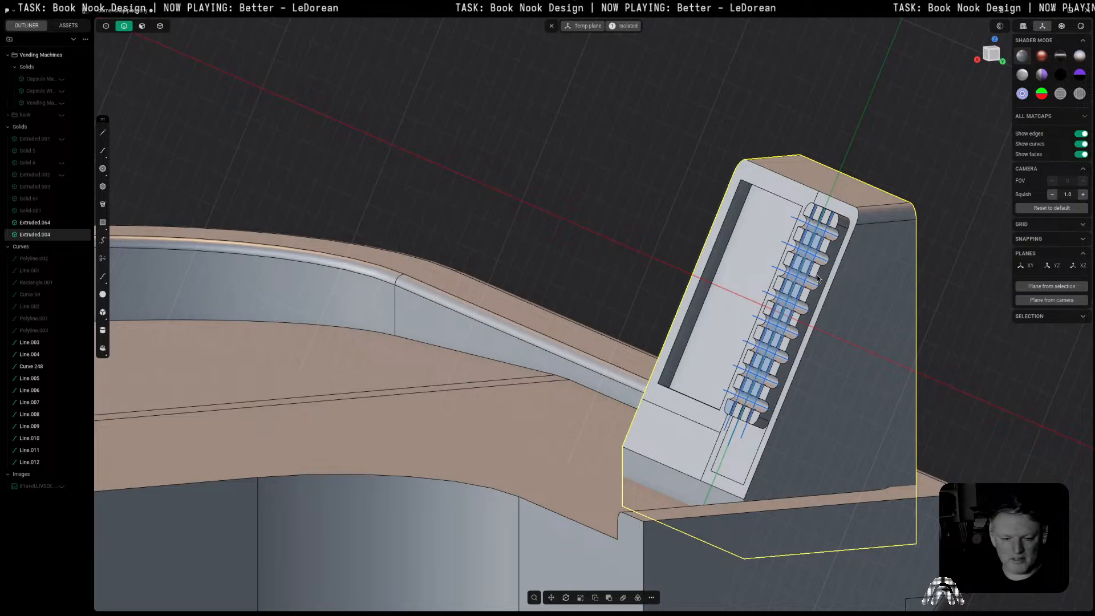
pyautogui.scroll(1, 851, 166)
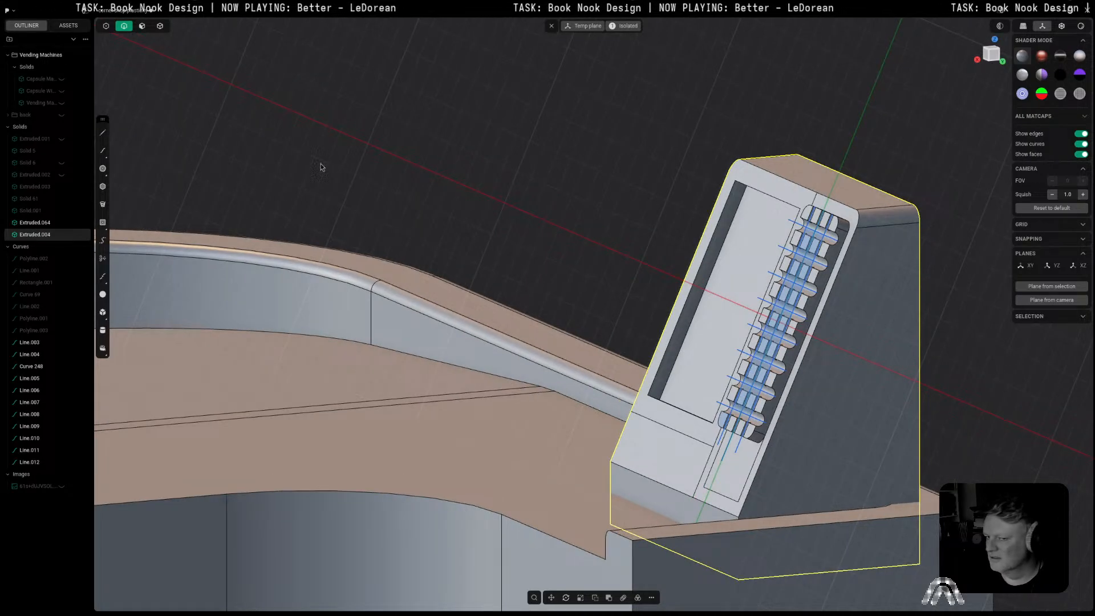
pyautogui.click(28, 344)
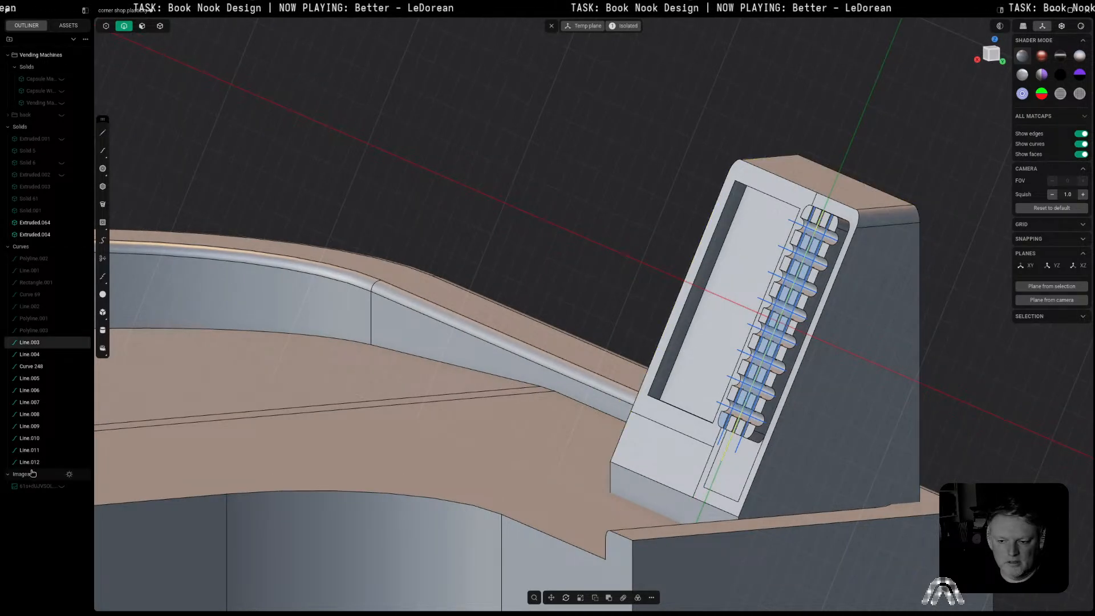
pyautogui.keyDown('shift'); pyautogui.click(32, 463); pyautogui.keyUp('shift')
pyautogui.press('Delete')
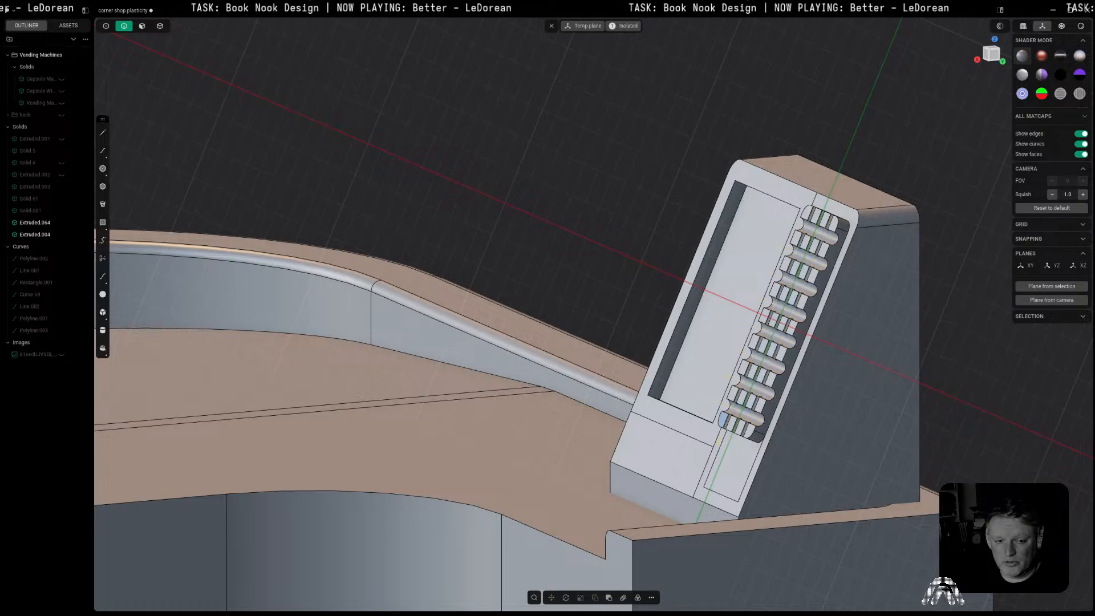
pyautogui.click(985, 56)
pyautogui.scroll(5, 905, 232)
pyautogui.keyDown('shift'); pyautogui.moveTo(758, 344); pyautogui.dragTo(726, 256, button='middle'); pyautogui.keyUp('shift')
pyautogui.press('3')
pyautogui.click(629, 155)
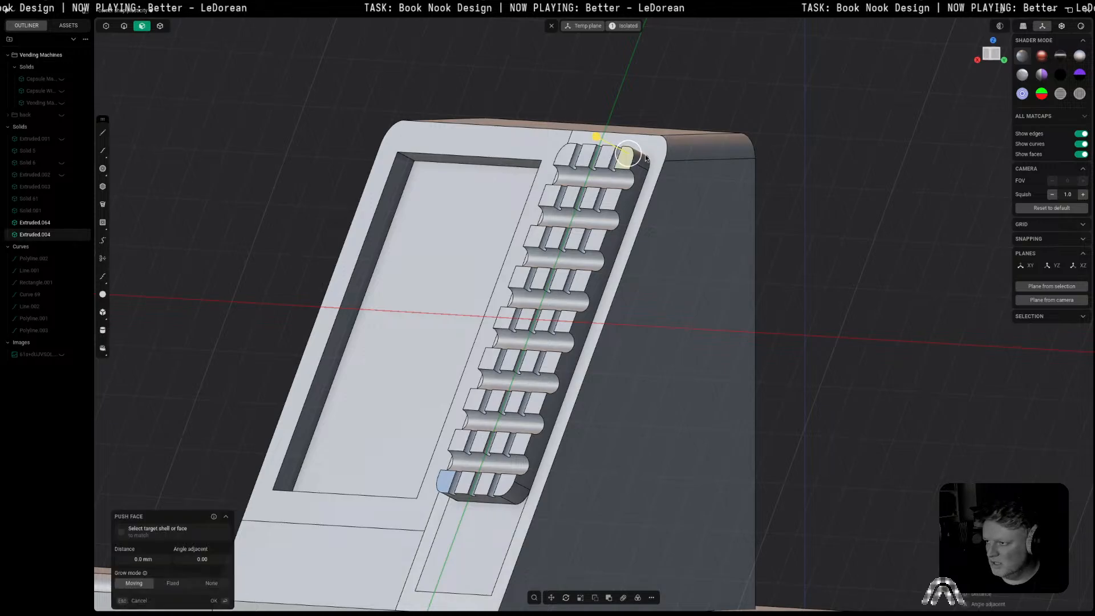
# Step: In side view, draw a straight line along the keypad's base where it meets the cash register's sloped front
pyautogui.click(993, 53)
pyautogui.press('Escape')
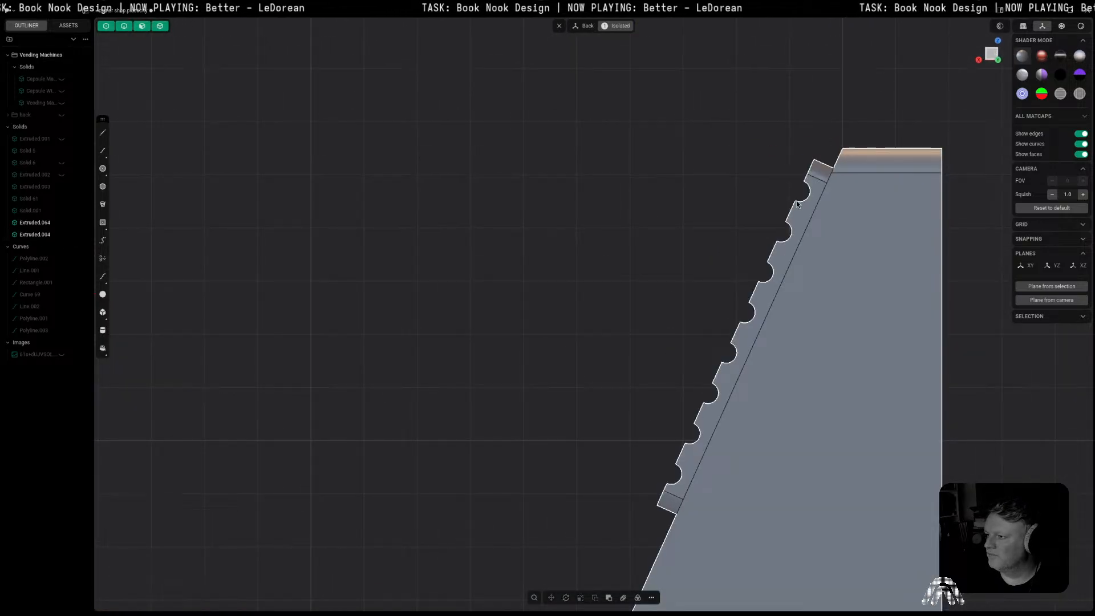
pyautogui.press('l')
pyautogui.click(672, 525)
pyautogui.click(836, 165)
# Step: Cut the cash register with the sloped line to split off the keypad as its own body, and isolate that body
pyautogui.press('c')
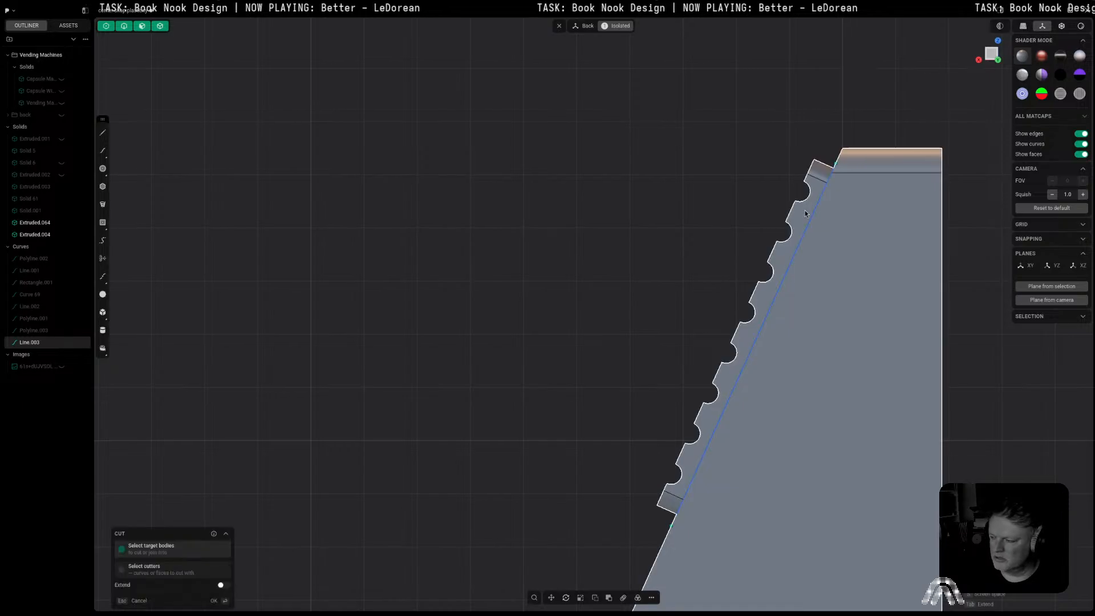
pyautogui.click(800, 241)
pyautogui.rightClick(827, 111)
pyautogui.click(827, 111)
pyautogui.click(808, 202)
pyautogui.press('/')
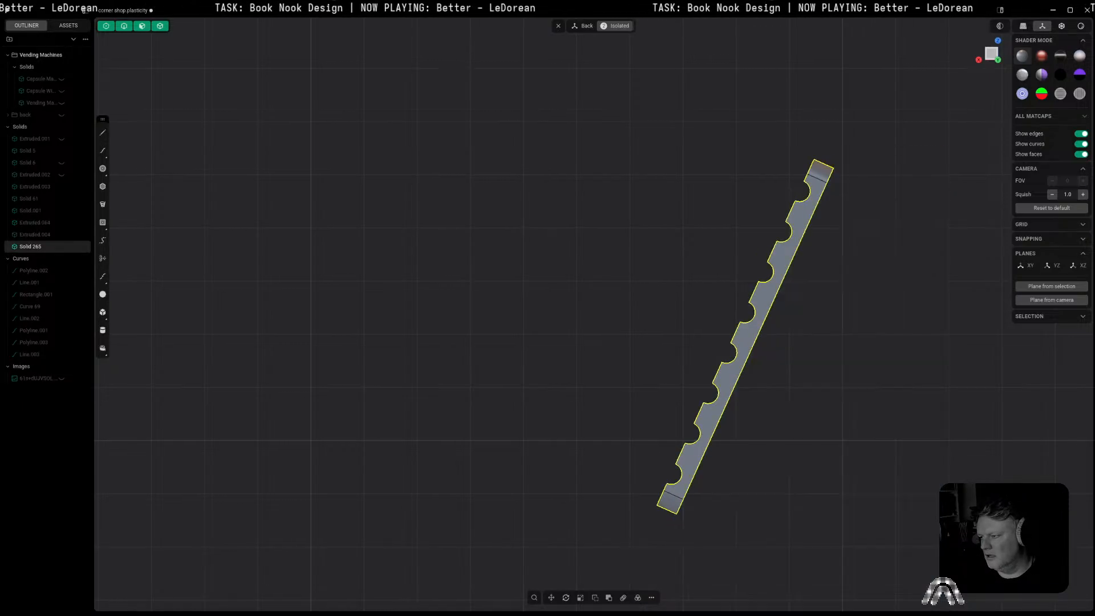
# Step: Select the top faces of the keys row by row down the isolated keypad
pyautogui.moveTo(755, 189); pyautogui.dragTo(790, 176, button='middle')
pyautogui.press('3')
pyautogui.click(766, 172)
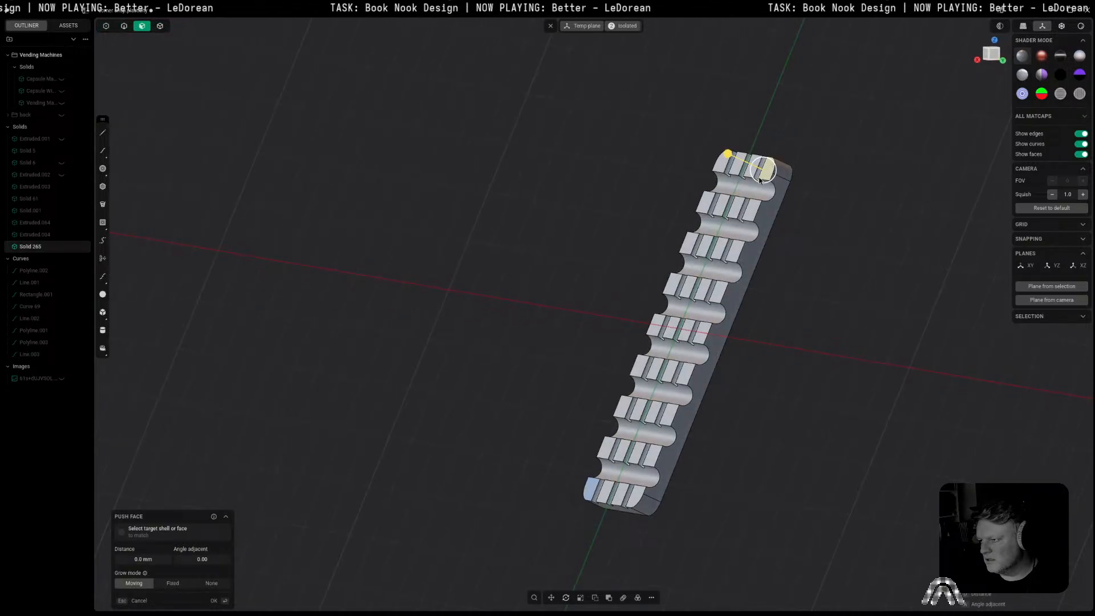
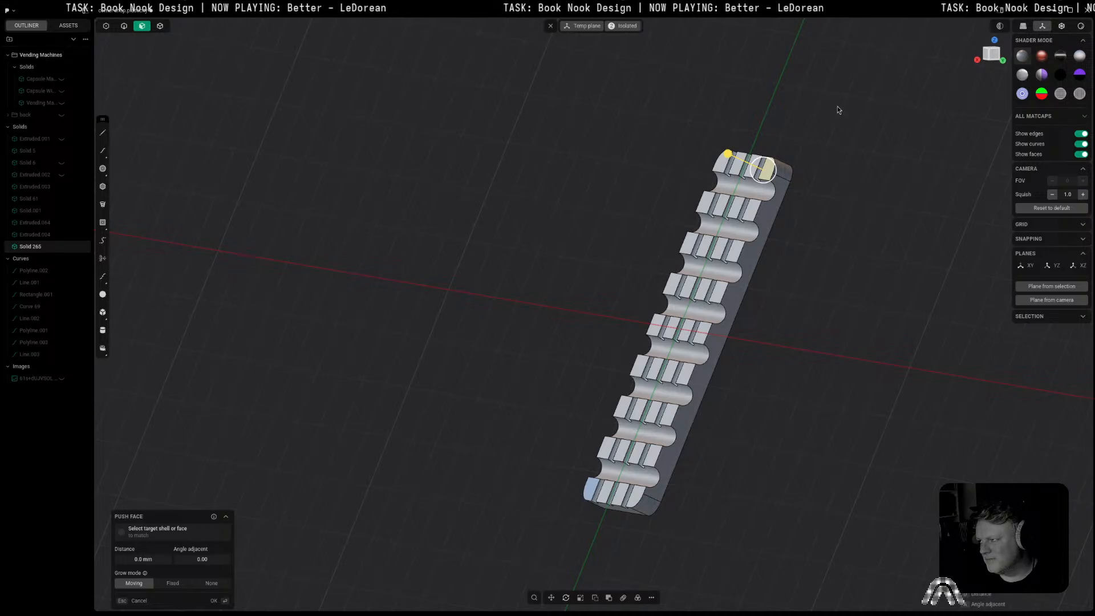
pyautogui.scroll(3, 716, 179)
pyautogui.keyDown('shift'); pyautogui.click(753, 166); pyautogui.keyUp('shift')
pyautogui.keyDown('shift'); pyautogui.click(728, 159); pyautogui.keyUp('shift')
pyautogui.keyDown('shift'); pyautogui.click(703, 218); pyautogui.keyUp('shift')
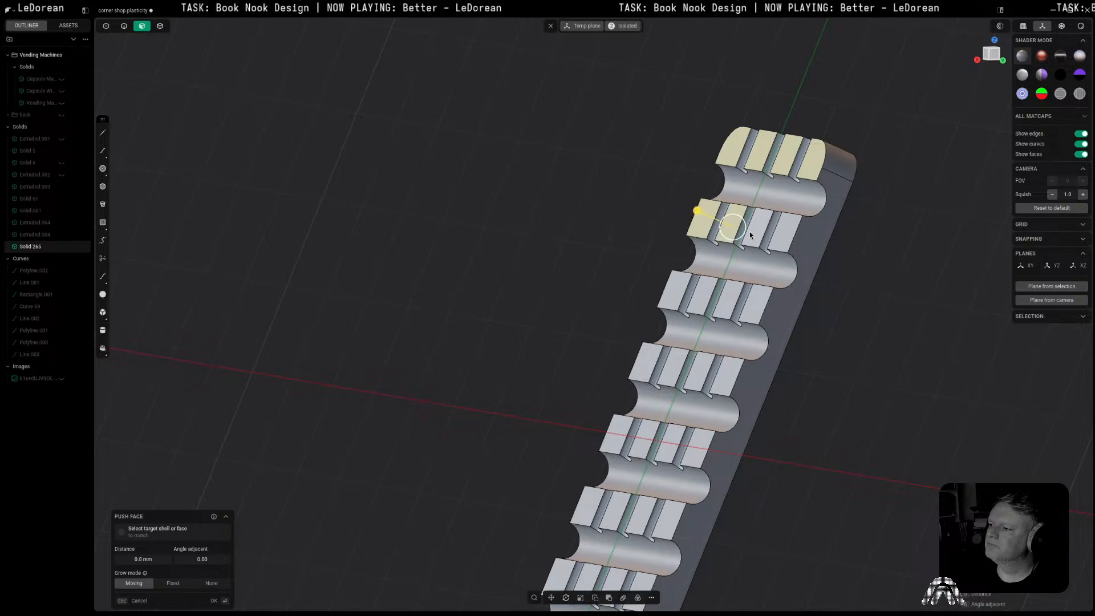
pyautogui.keyDown('shift'); pyautogui.click(779, 236); pyautogui.keyUp('shift')
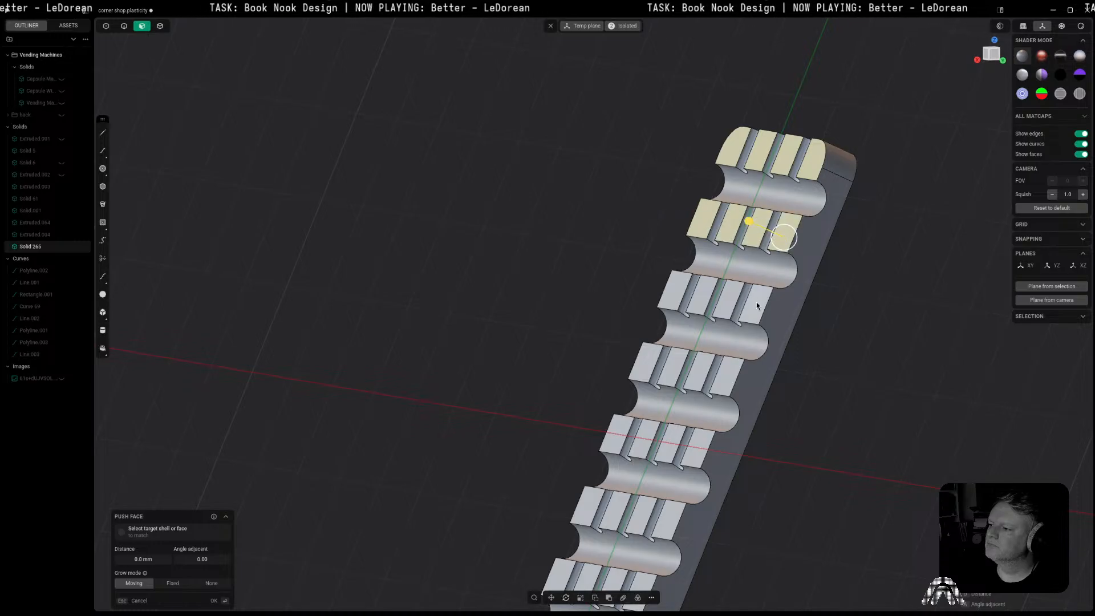
pyautogui.keyDown('shift'); pyautogui.click(703, 303); pyautogui.keyUp('shift')
pyautogui.keyDown('shift'); pyautogui.click(673, 292); pyautogui.keyUp('shift')
pyautogui.keyDown('shift'); pyautogui.click(643, 361); pyautogui.keyUp('shift')
pyautogui.keyDown('shift'); pyautogui.click(669, 372); pyautogui.keyUp('shift')
pyautogui.keyDown('shift'); pyautogui.click(694, 379); pyautogui.keyUp('shift')
pyautogui.keyDown('shift'); pyautogui.click(720, 381); pyautogui.keyUp('shift')
pyautogui.keyDown('shift'); pyautogui.click(697, 448); pyautogui.keyUp('shift')
pyautogui.keyDown('shift'); pyautogui.click(661, 451); pyautogui.keyUp('shift')
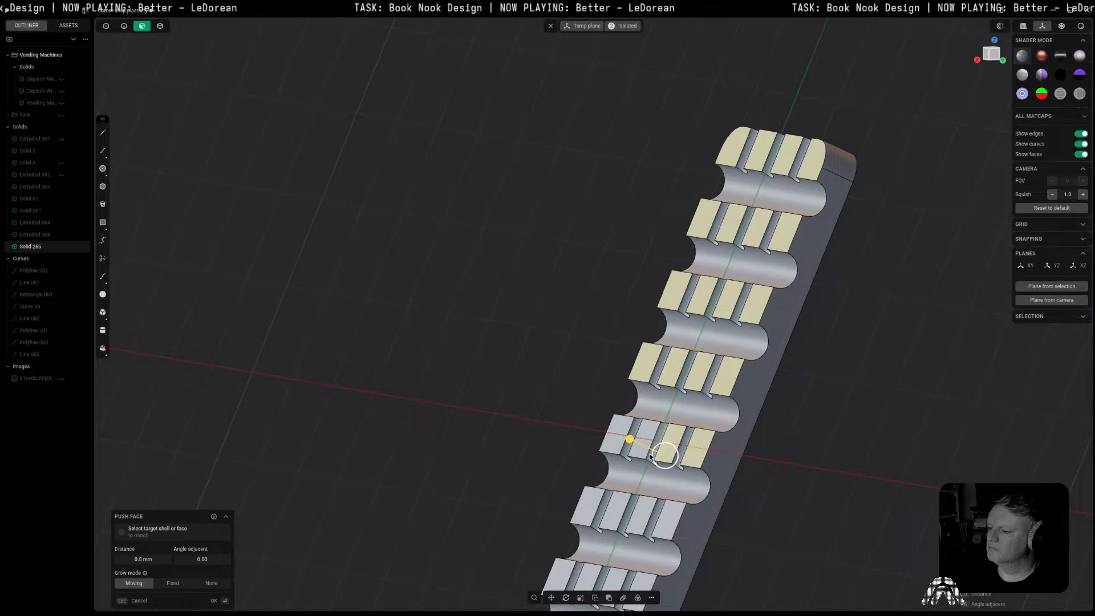
pyautogui.keyDown('shift'); pyautogui.click(616, 450); pyautogui.keyUp('shift')
pyautogui.moveTo(617, 450); pyautogui.dragTo(660, 233, button='middle')
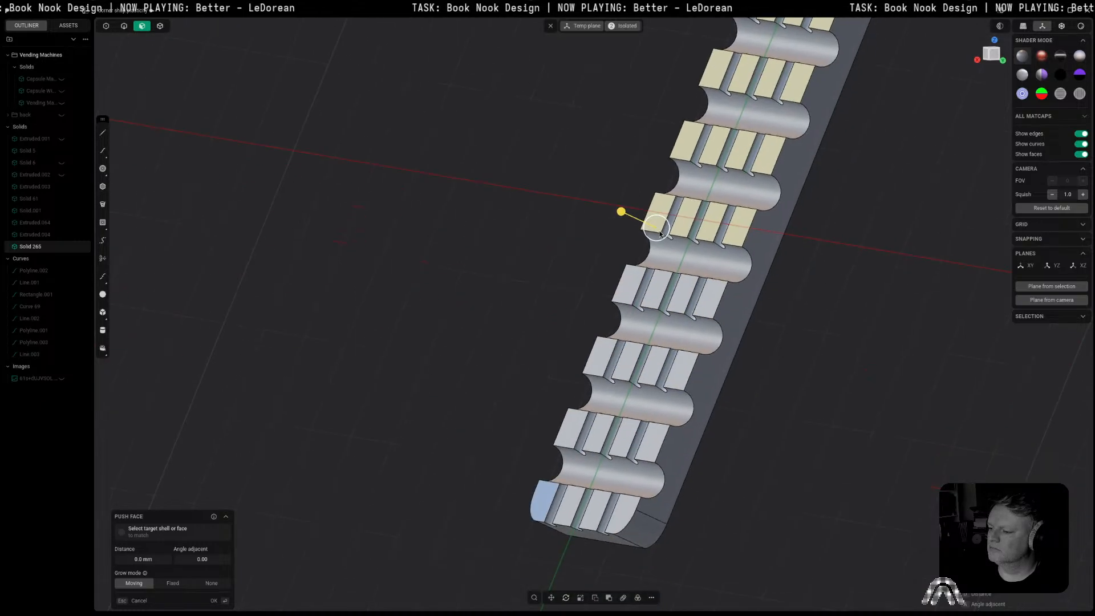
pyautogui.keyDown('shift'); pyautogui.click(655, 294); pyautogui.keyUp('shift')
pyautogui.keyDown('shift'); pyautogui.click(683, 303); pyautogui.keyUp('shift')
pyautogui.keyDown('shift'); pyautogui.click(704, 307); pyautogui.keyUp('shift')
pyautogui.keyDown('shift'); pyautogui.click(684, 374); pyautogui.keyUp('shift')
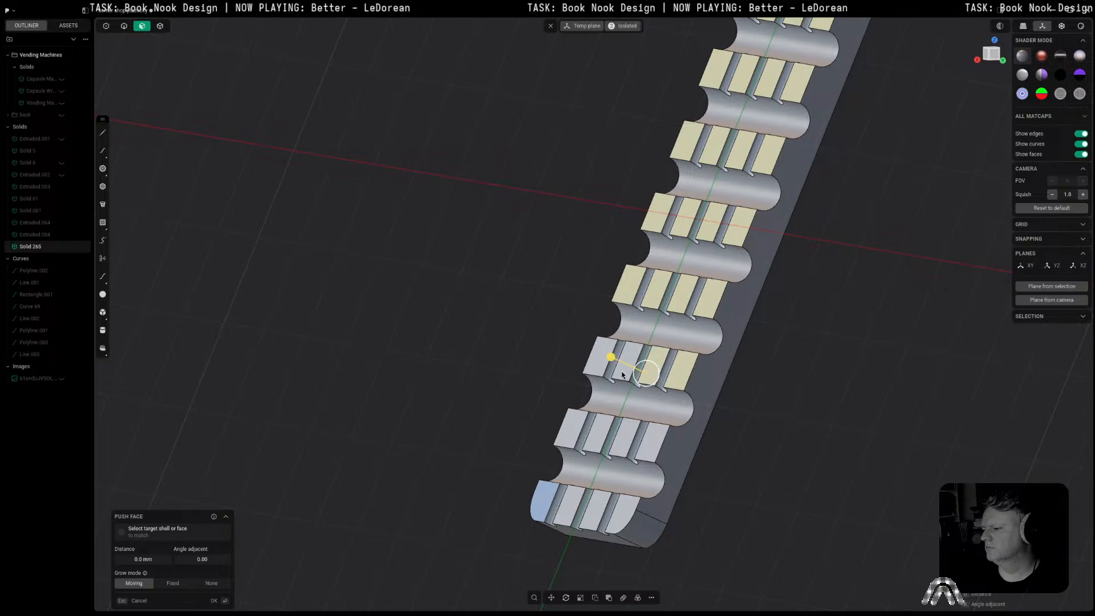
pyautogui.keyDown('shift'); pyautogui.click(582, 419); pyautogui.keyUp('shift')
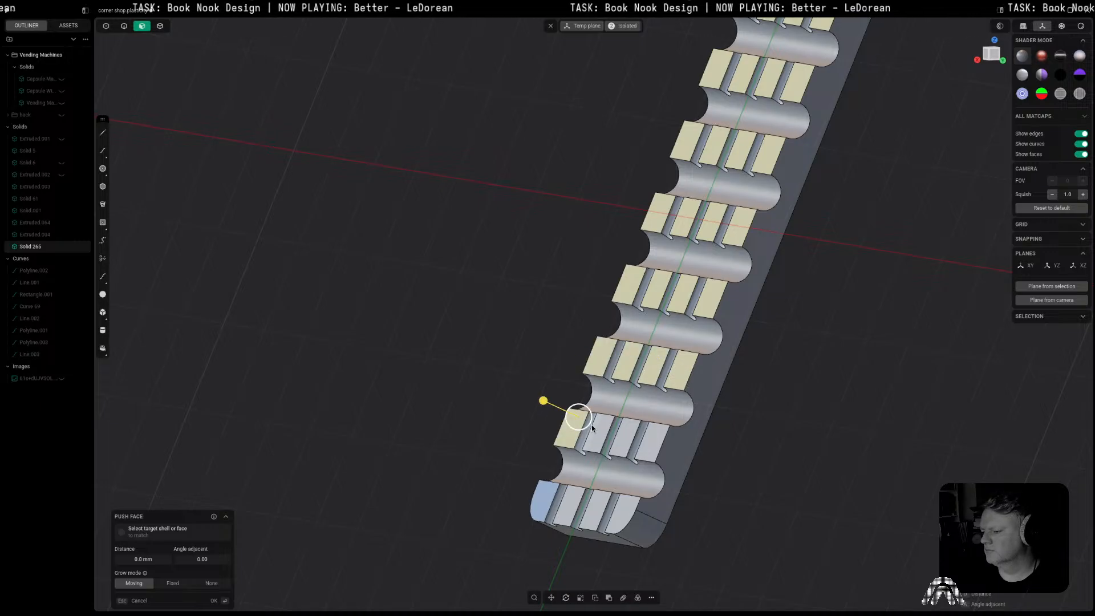
pyautogui.keyDown('shift'); pyautogui.click(648, 442); pyautogui.keyUp('shift')
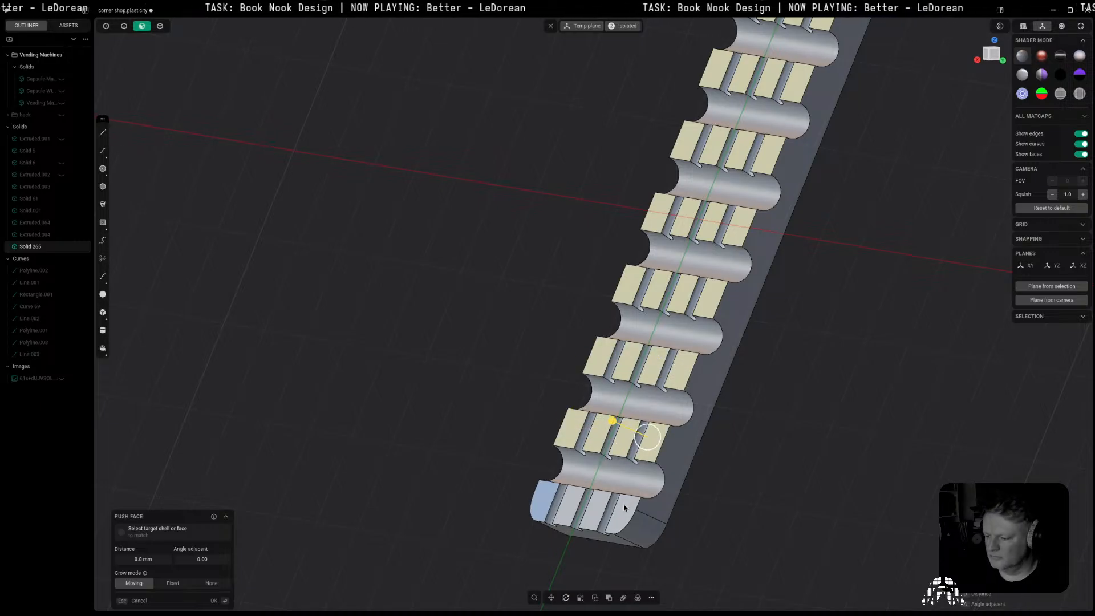
# Step: Try to extrude the selected key top faces, first with a distance of 0.5 mm and finally 0.2 mm
pyautogui.press('e')
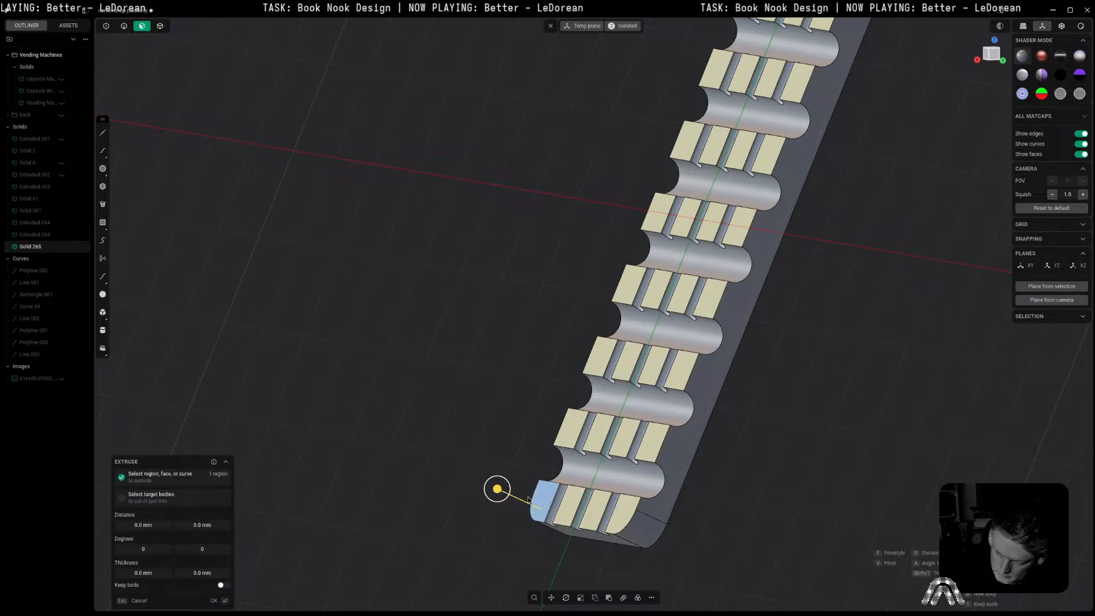
pyautogui.moveTo(502, 493); pyautogui.dragTo(501, 494)
pyautogui.moveTo(840, 423); pyautogui.dragTo(783, 415, button='middle')
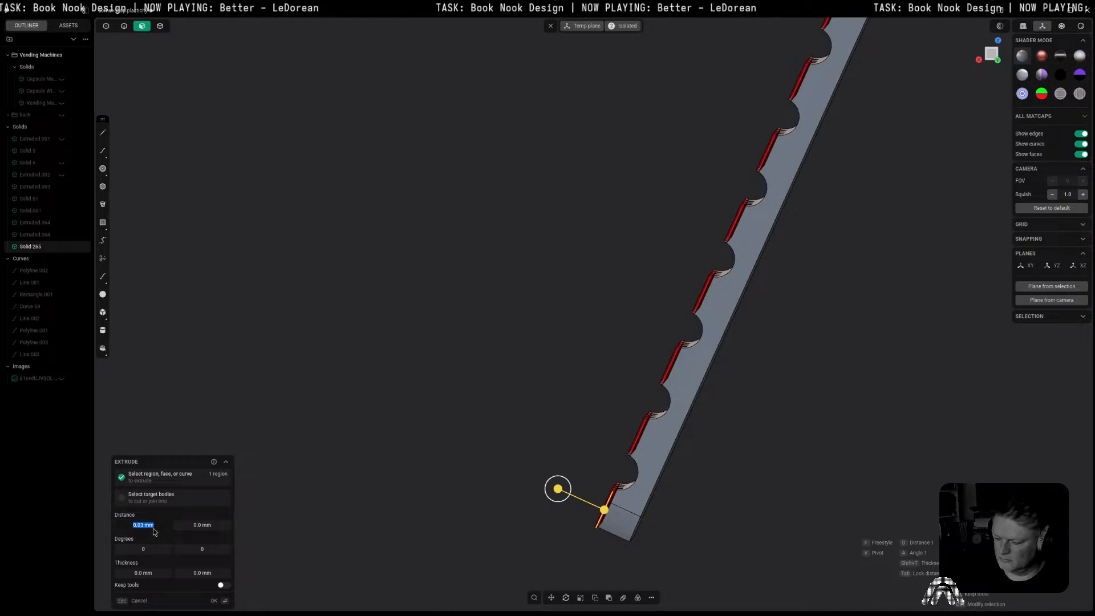
pyautogui.moveTo(558, 489); pyautogui.dragTo(512, 468)
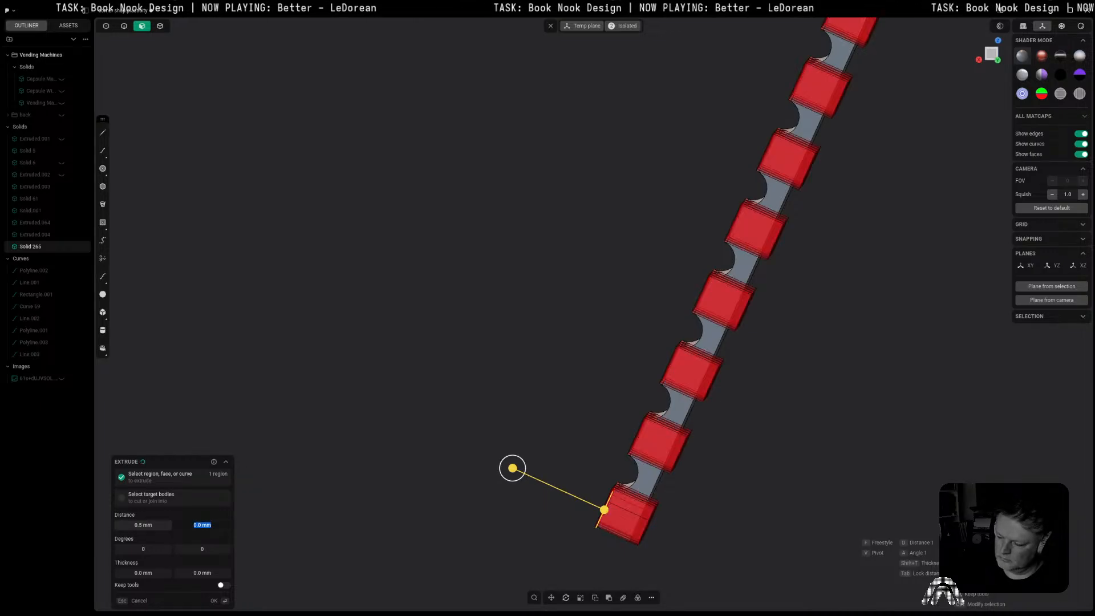
pyautogui.moveTo(351, 446); pyautogui.dragTo(576, 433, button='middle')
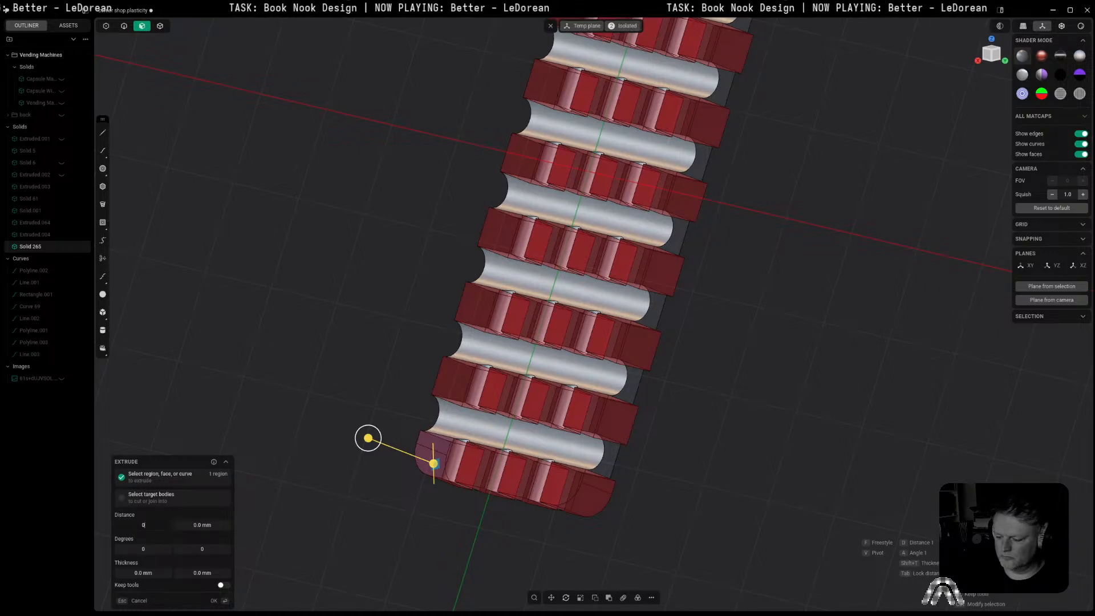
pyautogui.moveTo(368, 438); pyautogui.dragTo(386, 444)
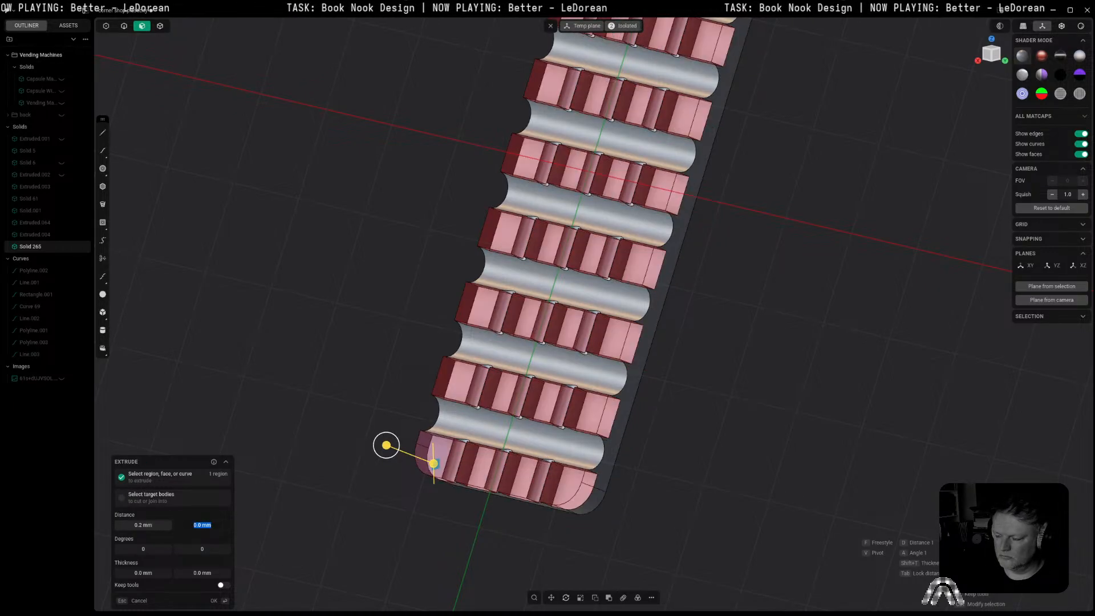
pyautogui.moveTo(673, 296); pyautogui.dragTo(606, 299, button='middle')
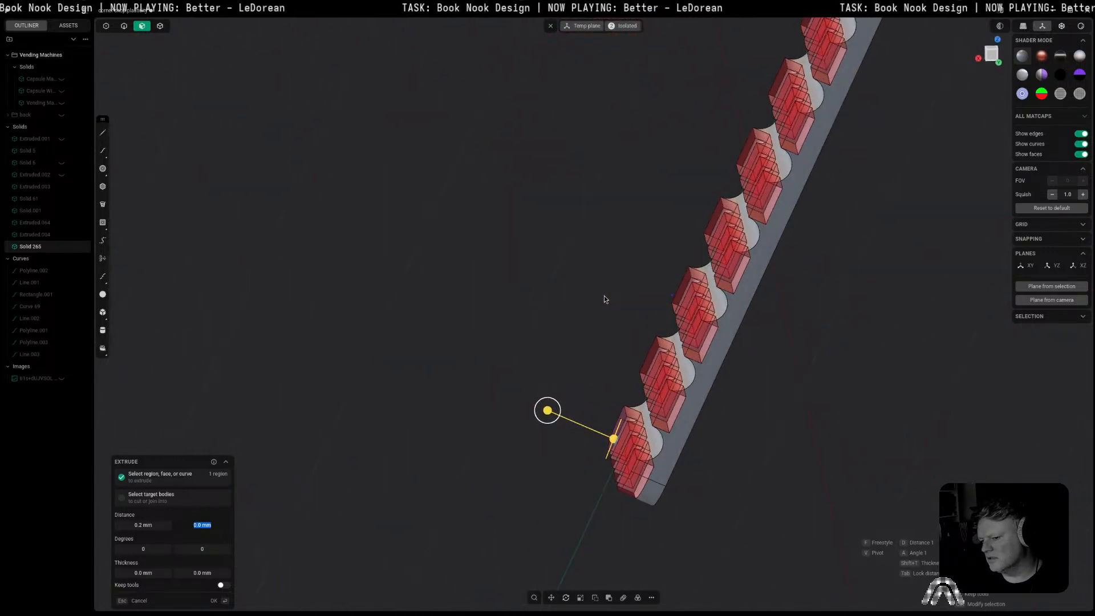
pyautogui.press('Return')
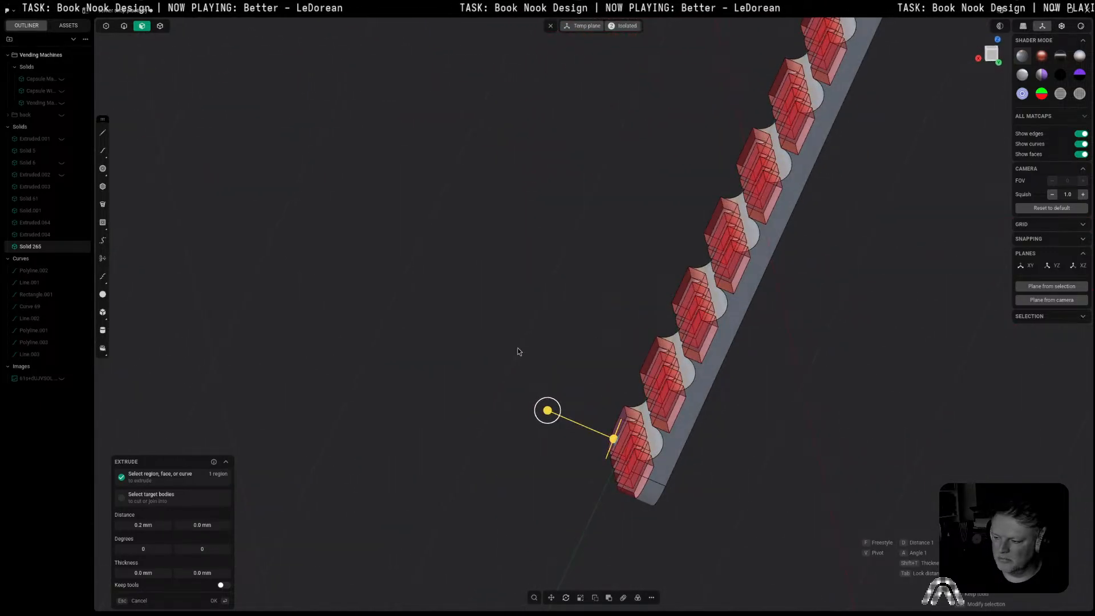
pyautogui.click(536, 334)
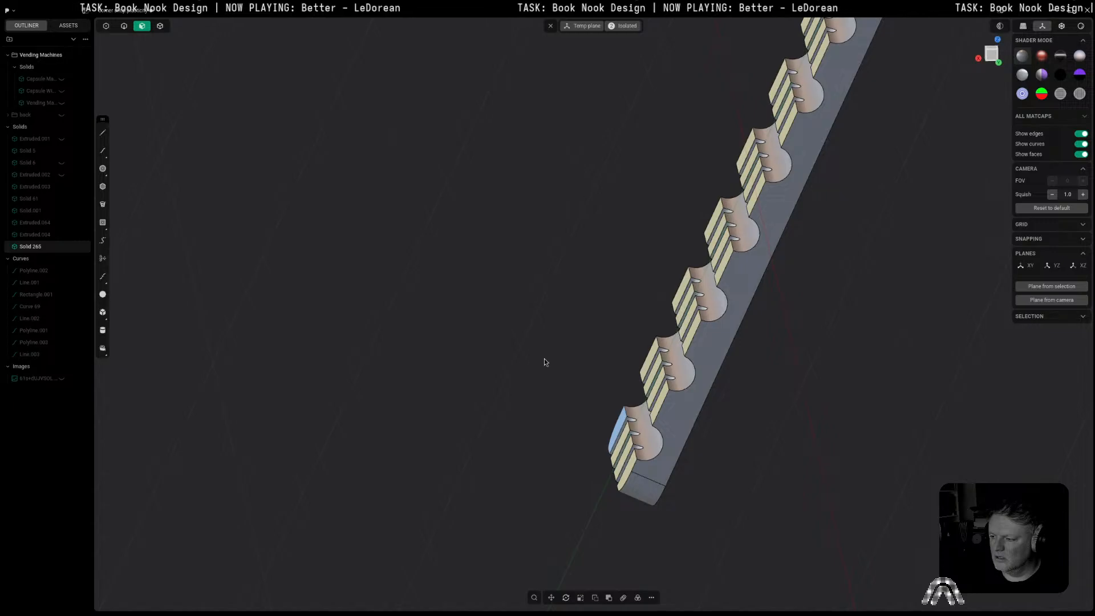
pyautogui.moveTo(710, 312); pyautogui.dragTo(818, 200, button='middle')
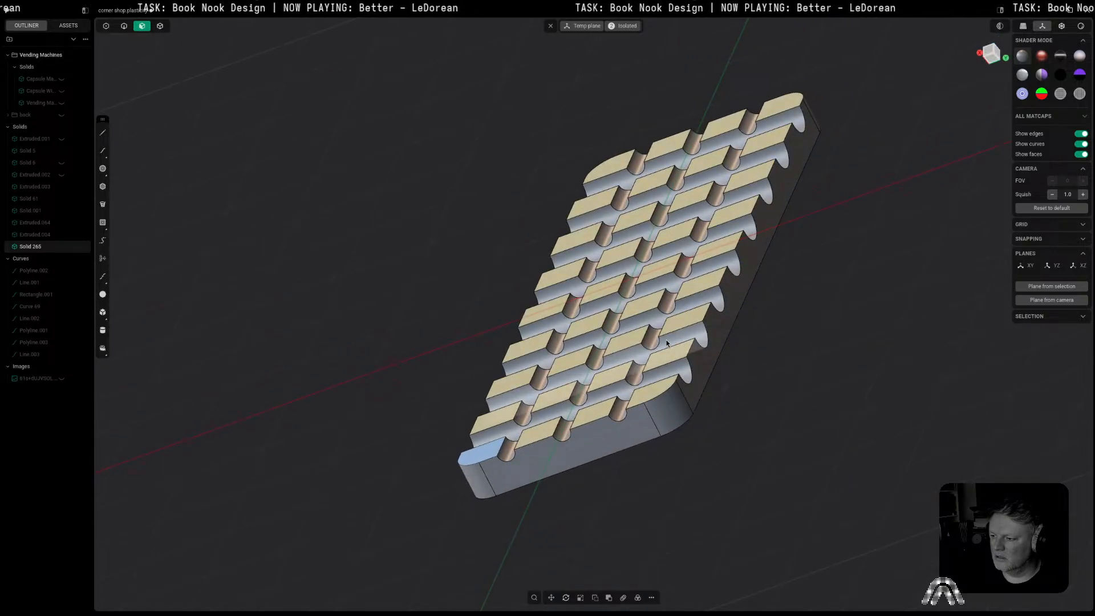
pyautogui.moveTo(987, 88); pyautogui.dragTo(772, 215, button='middle')
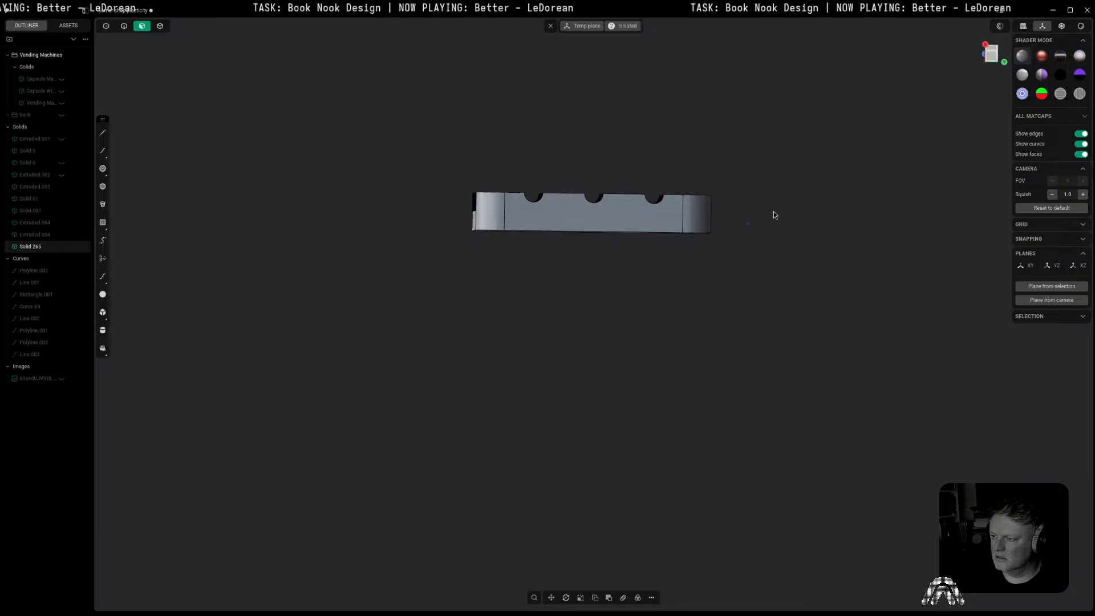
pyautogui.moveTo(758, 117); pyautogui.dragTo(739, 201)
pyautogui.press('e')
pyautogui.moveTo(740, 202); pyautogui.dragTo(713, 257, button='middle')
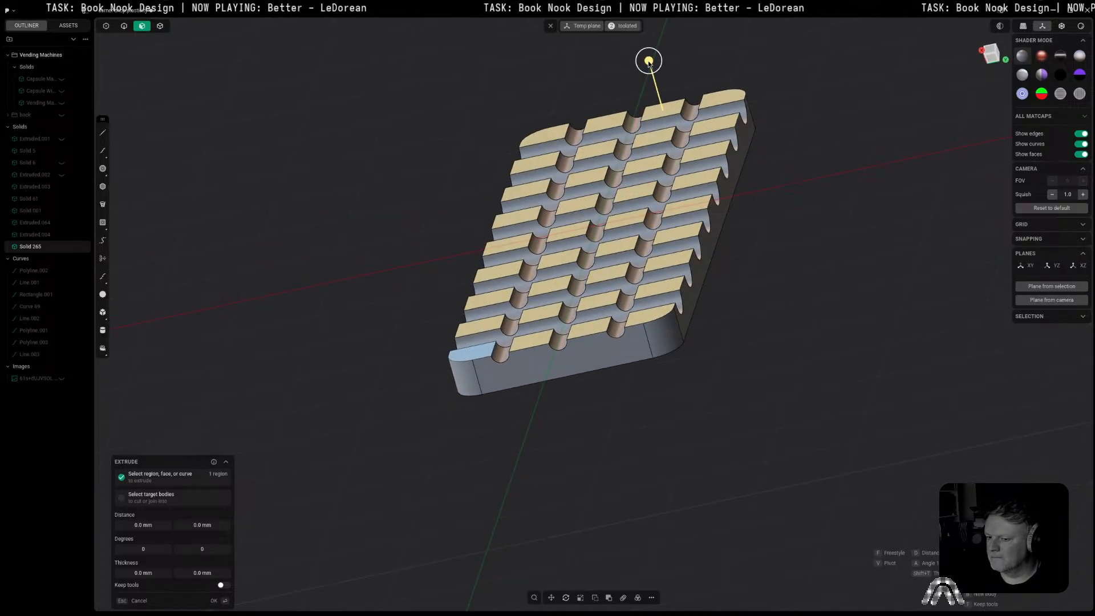
pyautogui.press('p')
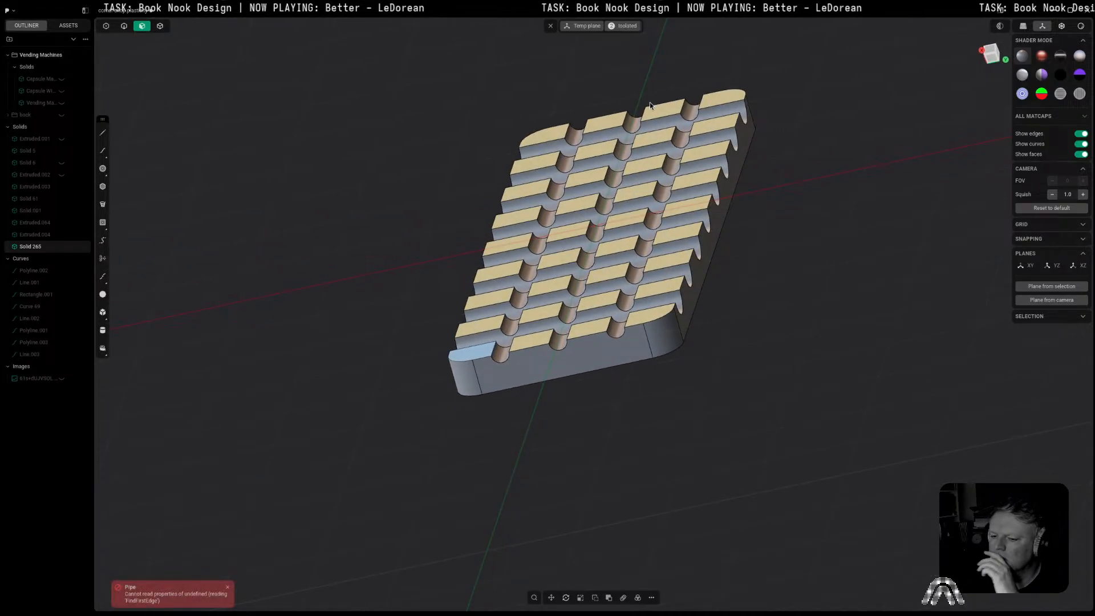
pyautogui.press('o')
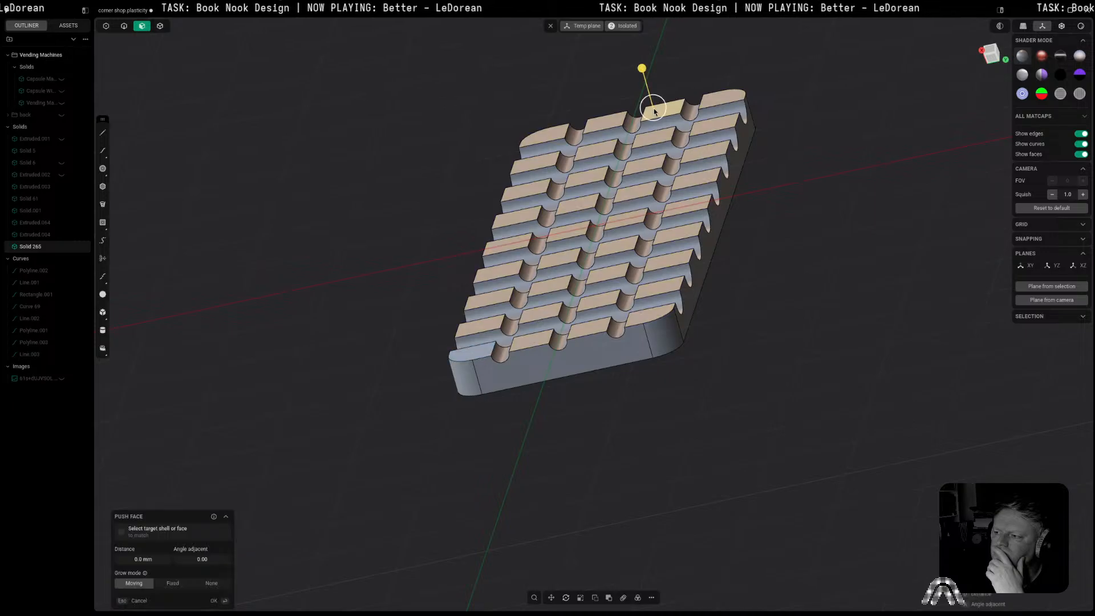
pyautogui.click(717, 98)
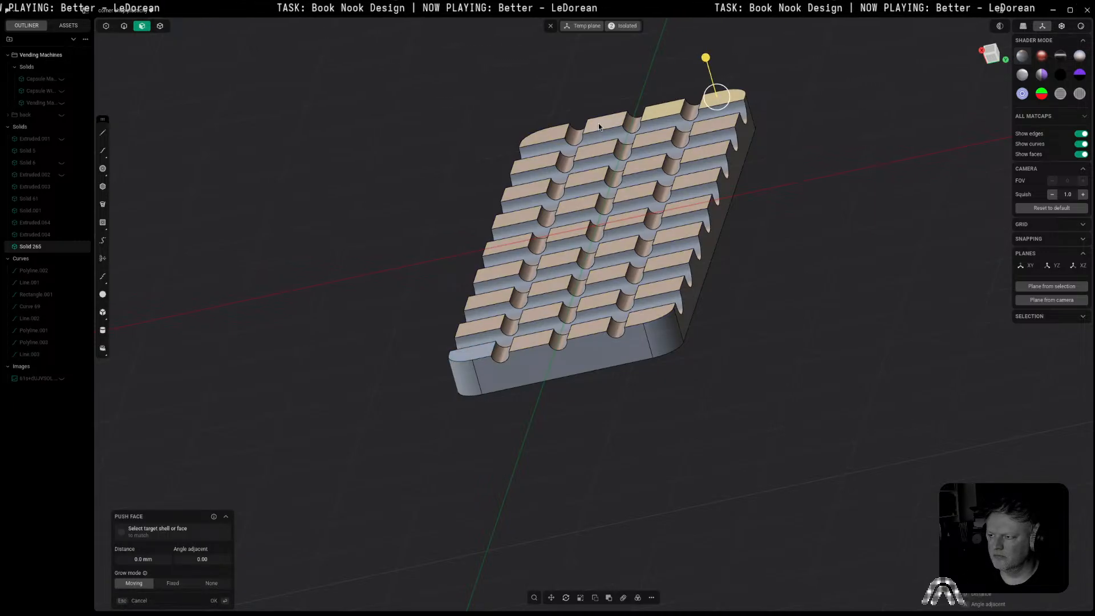
pyautogui.click(539, 135)
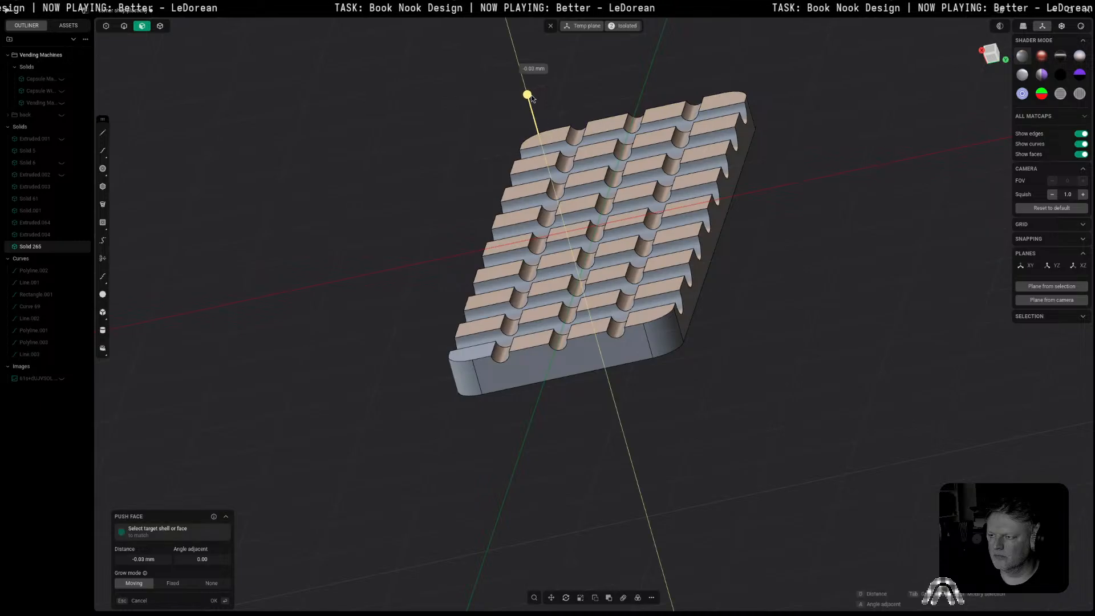
pyautogui.press('Escape')
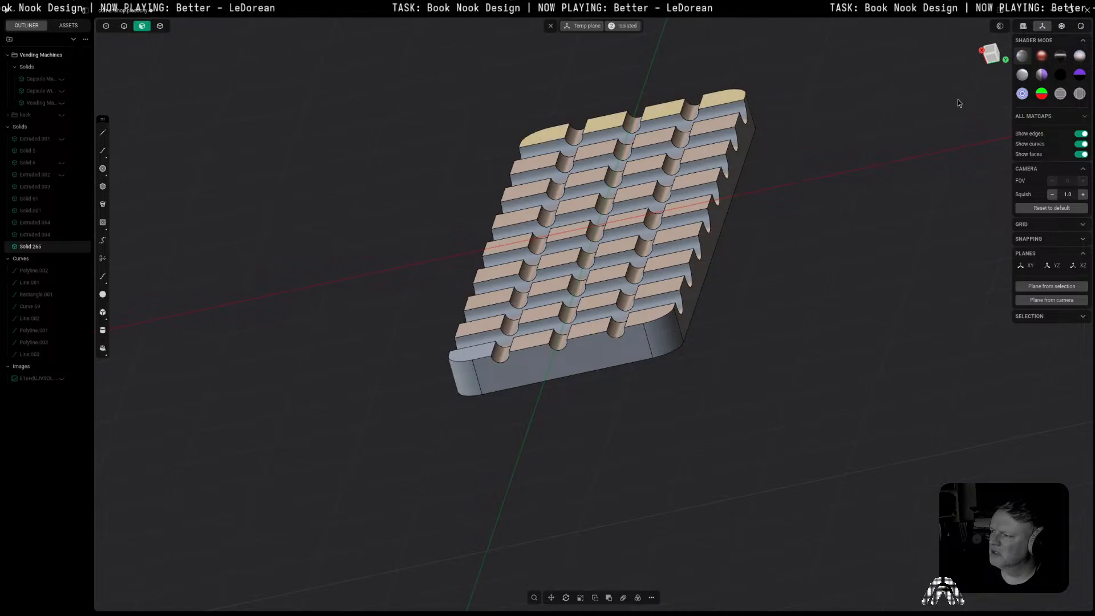
# Step: Reselect the top faces of all the keys on the isolated keypad
pyautogui.moveTo(908, 118); pyautogui.dragTo(921, 78, button='middle')
pyautogui.click(717, 110)
pyautogui.moveTo(717, 109); pyautogui.dragTo(759, 98, button='middle')
pyautogui.moveTo(382, 112); pyautogui.dragTo(794, 169)
pyautogui.press('e')
pyautogui.moveTo(781, 179); pyautogui.dragTo(776, 192, button='middle')
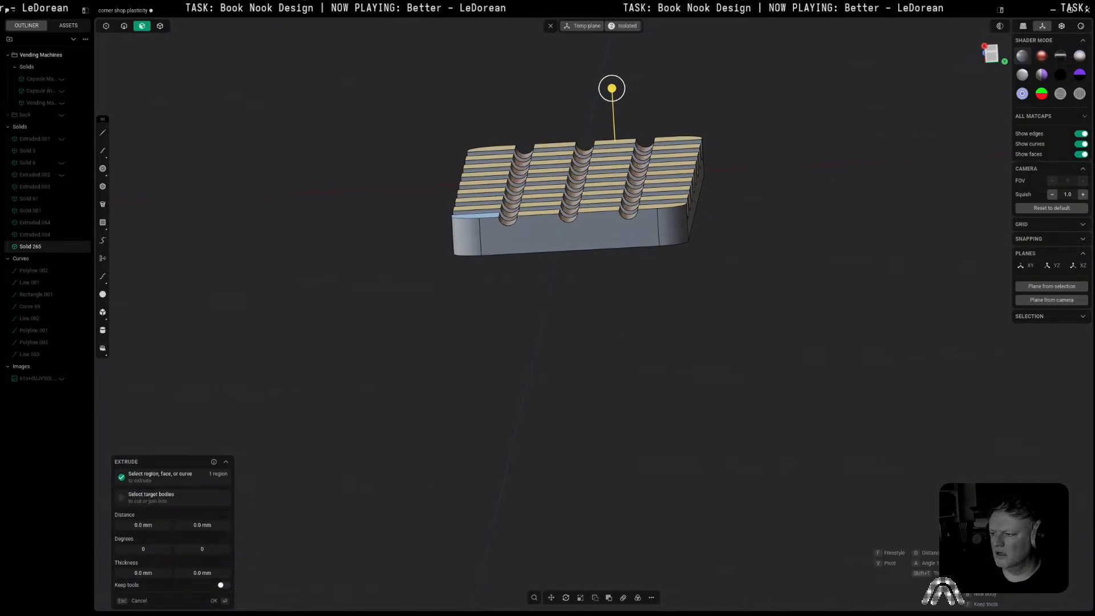
pyautogui.press('Escape')
# Step: Push the selected key top faces slightly into the keypad with Push Face
pyautogui.write('fpu')
pyautogui.press('Return')
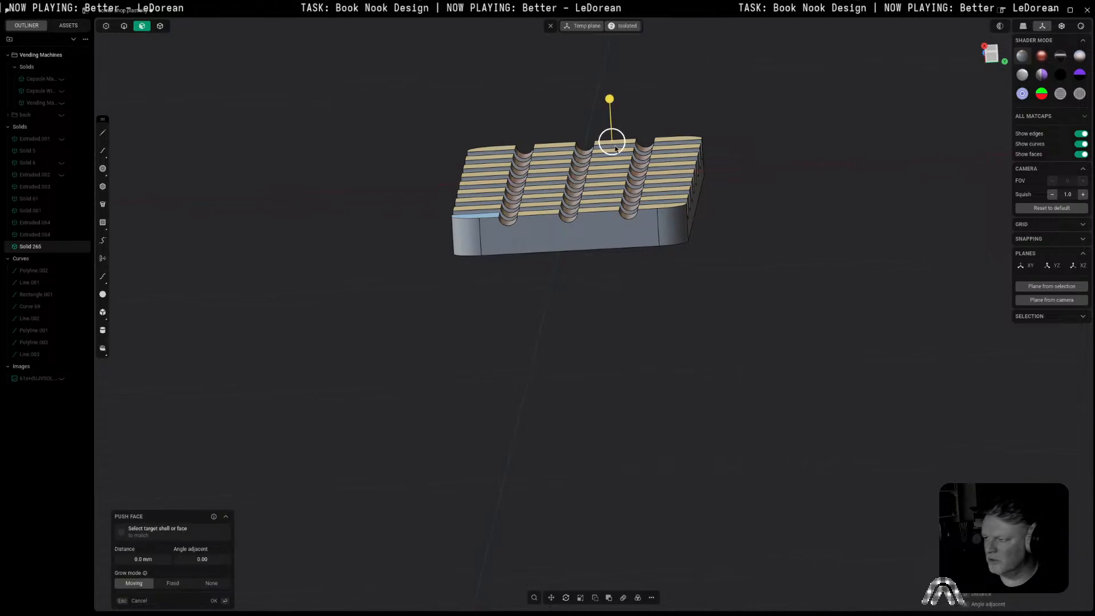
pyautogui.moveTo(609, 101); pyautogui.dragTo(610, 108)
pyautogui.moveTo(621, 104); pyautogui.dragTo(605, 165, button='middle')
pyautogui.scroll(-5, 853, 239)
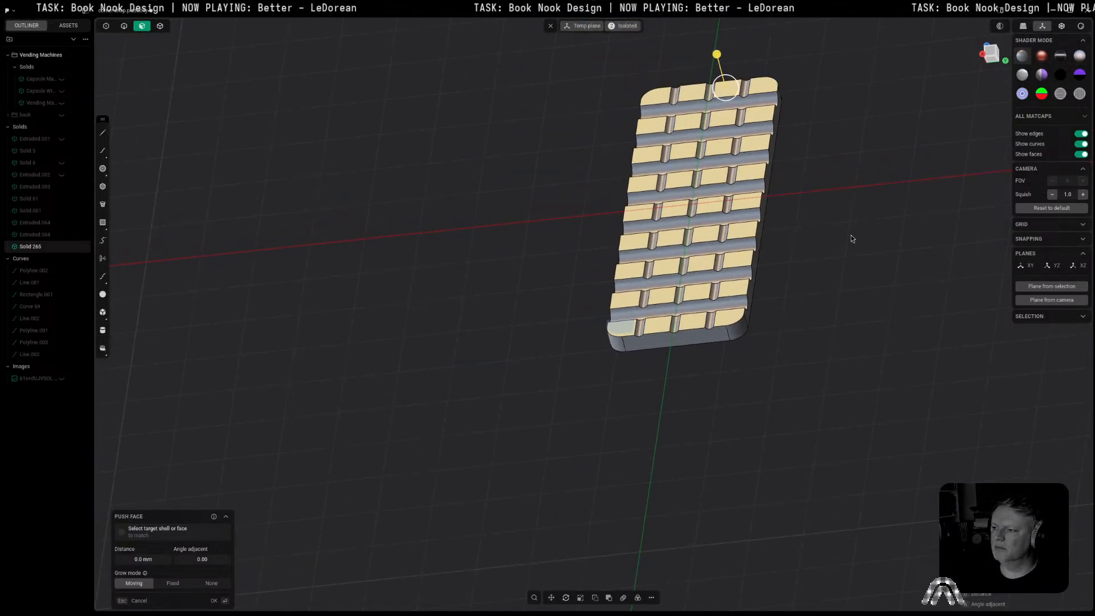
pyautogui.press('Return')
# Step: Bring the hidden bodies back into view and union the keypad with the cash register body
pyautogui.moveTo(643, 35); pyautogui.dragTo(630, 55, button='middle')
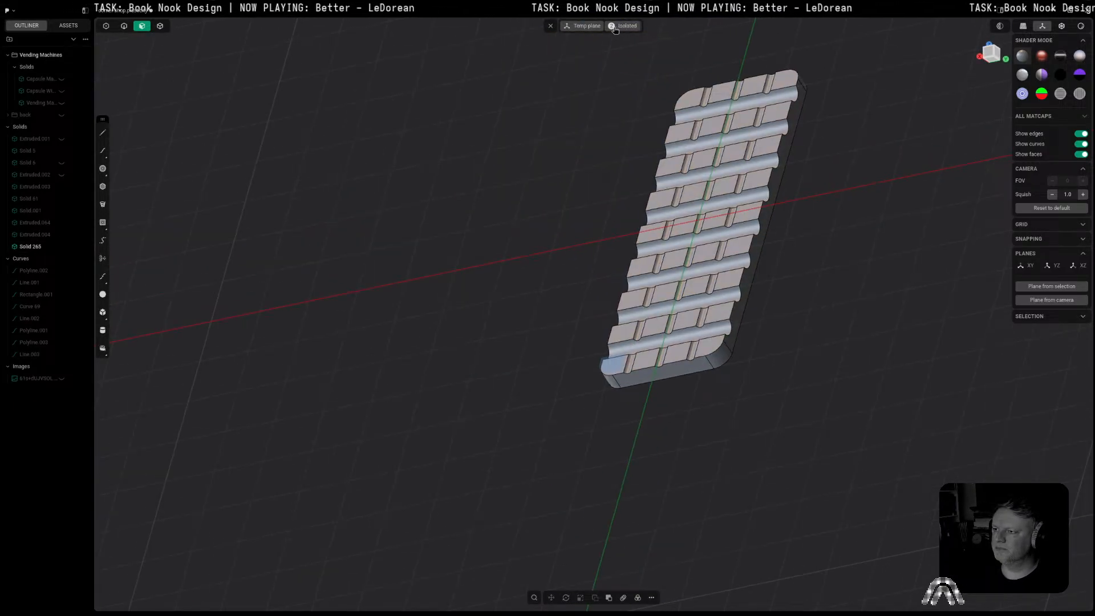
pyautogui.click(615, 30)
pyautogui.press('q')
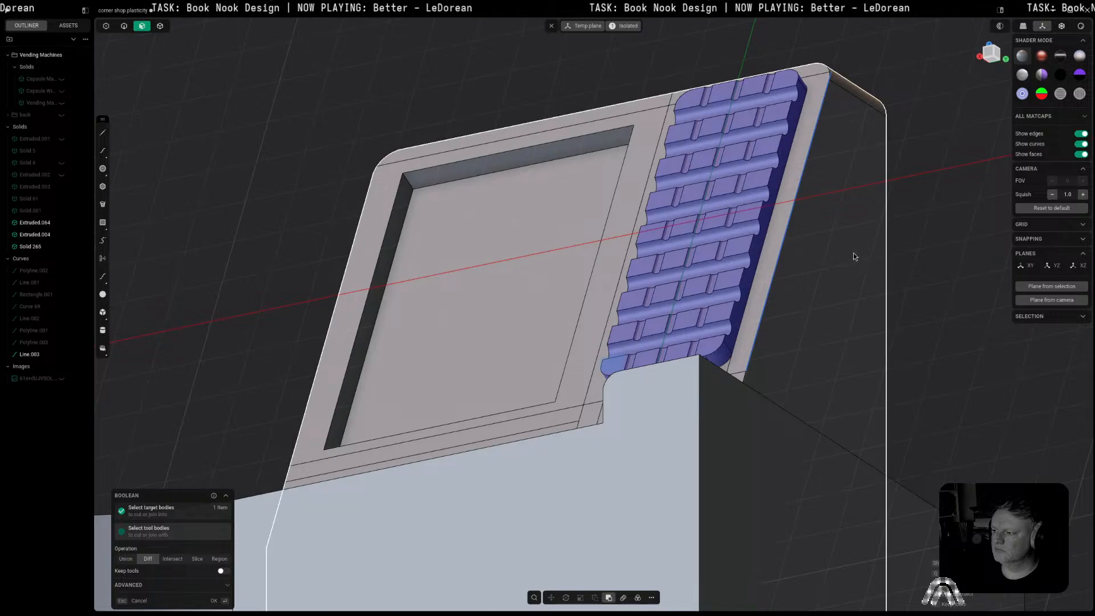
pyautogui.click(577, 369)
pyautogui.press('q')
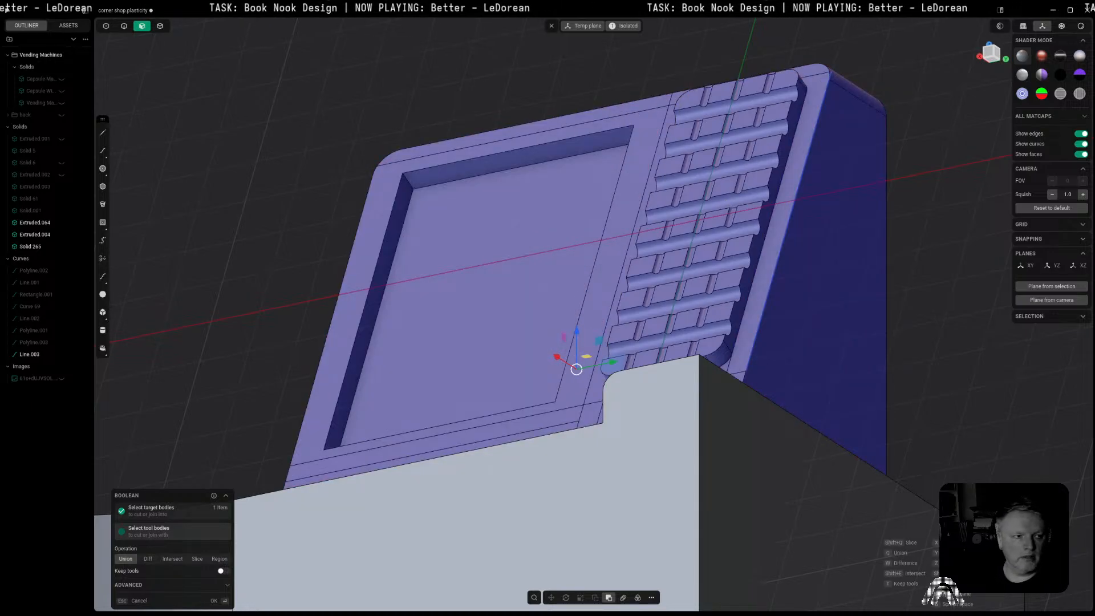
pyautogui.press('Return')
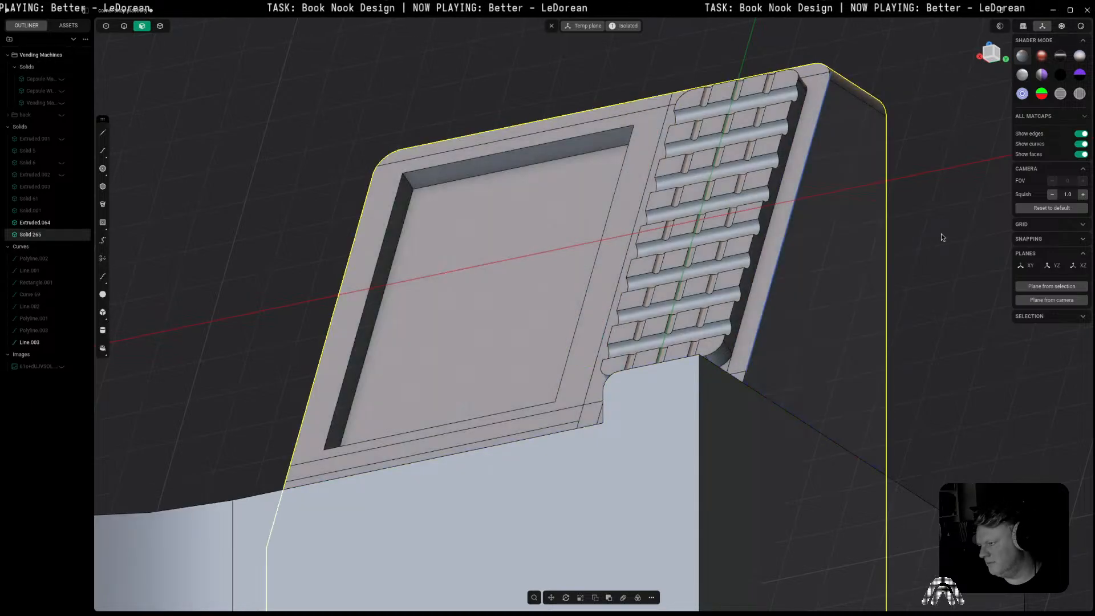
# Step: Pick the corner edges of the recessed screen one by one for a fillet
pyautogui.scroll(-4, 943, 238)
pyautogui.moveTo(922, 223); pyautogui.dragTo(952, 265, button='middle')
pyautogui.scroll(-3, 713, 199)
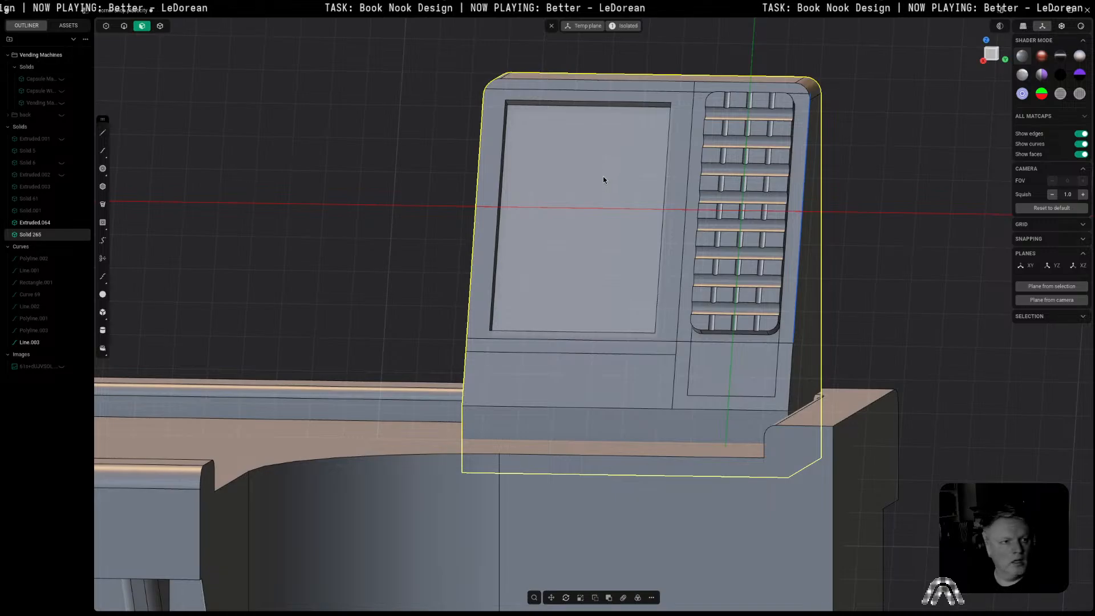
pyautogui.moveTo(645, 194); pyautogui.dragTo(416, 310, button='middle')
pyautogui.scroll(4, 646, 122)
pyautogui.press('2')
pyautogui.click(661, 97)
pyautogui.press('b')
pyautogui.click(504, 114)
pyautogui.click(438, 337)
pyautogui.moveTo(465, 344); pyautogui.dragTo(622, 207, button='middle')
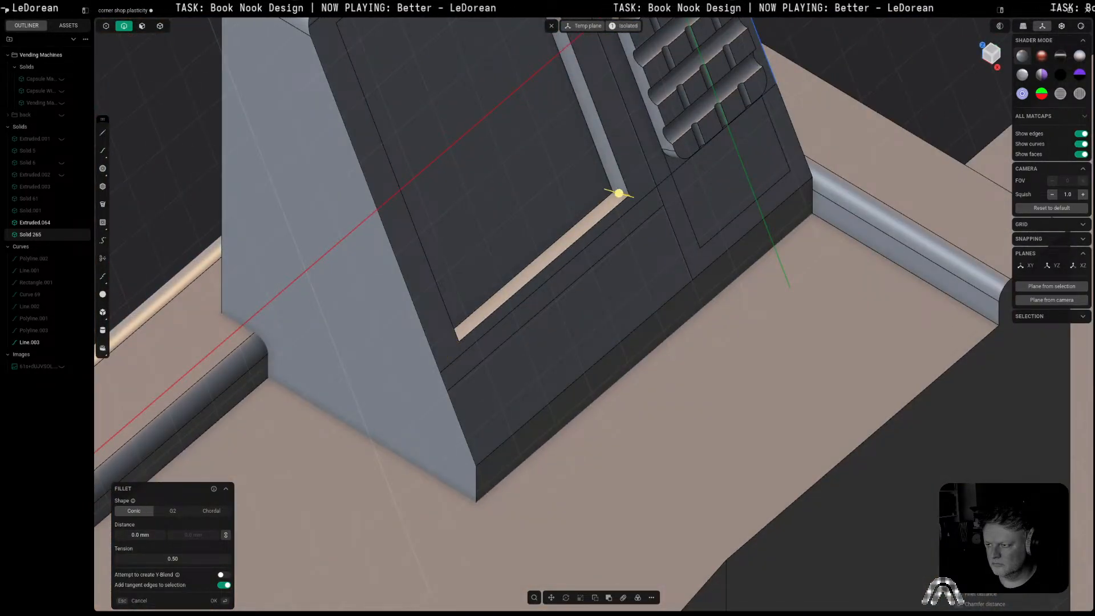
pyautogui.moveTo(620, 195); pyautogui.dragTo(618, 192)
pyautogui.press('Escape')
# Step: Round the corners of the recessed screen with a 0.45 mm fillet
pyautogui.moveTo(618, 191); pyautogui.dragTo(476, 197, button='middle')
pyautogui.press('f')
pyautogui.click(444, 74)
pyautogui.moveTo(444, 76); pyautogui.dragTo(596, 83, button='middle')
pyautogui.click(596, 84)
pyautogui.moveTo(678, 104); pyautogui.dragTo(667, 122)
pyautogui.moveTo(667, 122); pyautogui.dragTo(614, 172, button='middle')
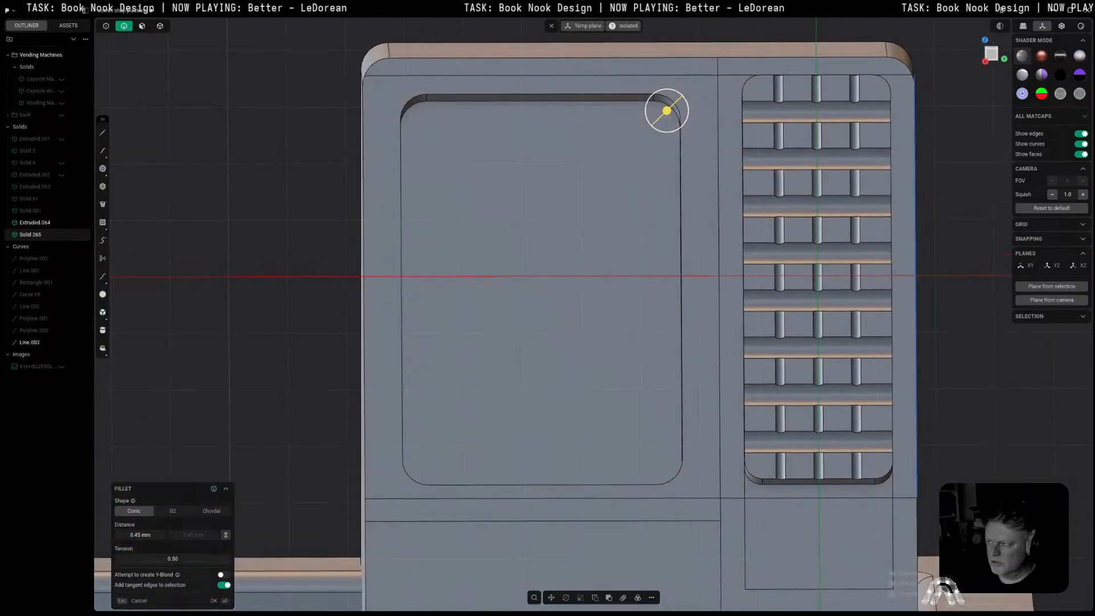
pyautogui.scroll(-3, 930, 132)
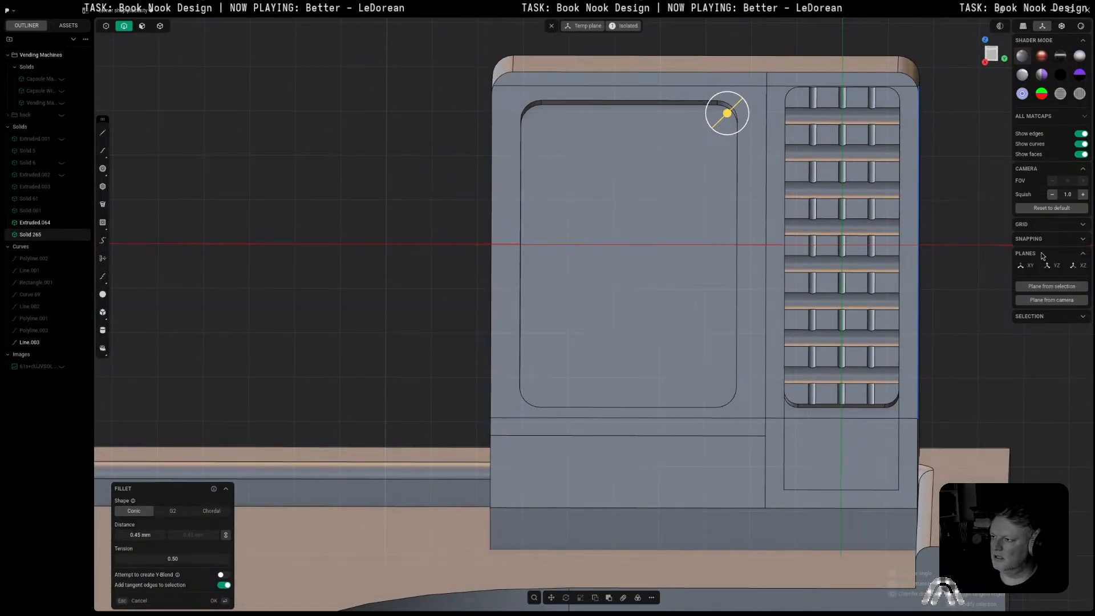
pyautogui.press('Return')
# Step: Chamfer the front rim of the recessed screen by 0.15 mm
pyautogui.click(735, 265)
pyautogui.press('f')
pyautogui.moveTo(734, 265); pyautogui.dragTo(740, 267)
pyautogui.press('c')
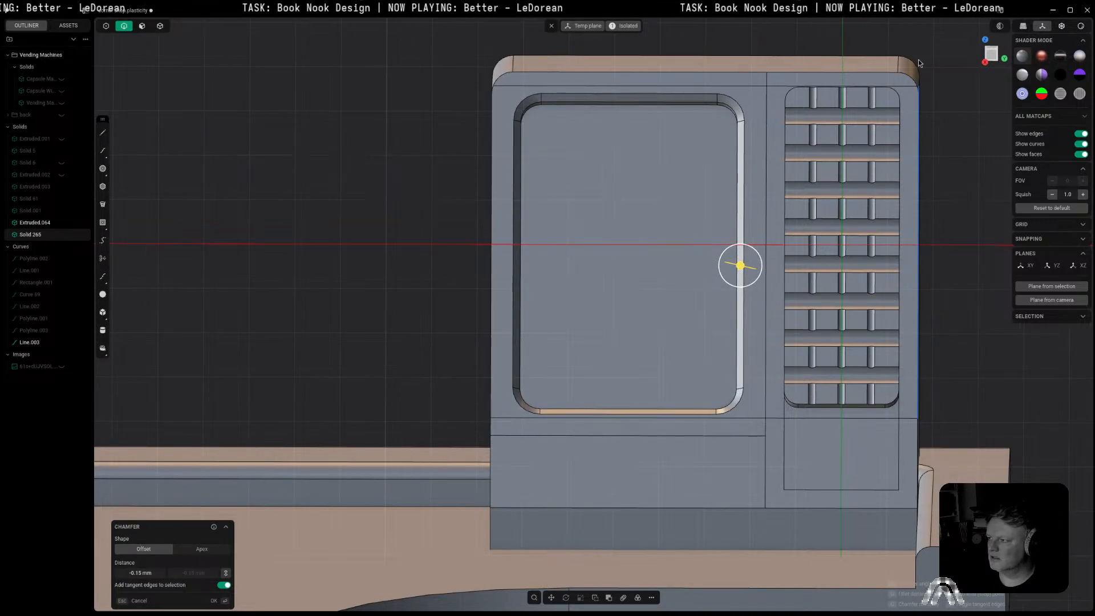
pyautogui.rightClick(742, 75)
# Step: Chamfer the outer edge around the cash register's sloped front face
pyautogui.click(742, 72)
pyautogui.press('b')
pyautogui.moveTo(742, 73); pyautogui.dragTo(742, 81)
pyautogui.press('Return')
pyautogui.click(953, 307)
# Step: Push the small rectangular face below the keypad inward to form a shallow recess
pyautogui.scroll(-6, 956, 300)
pyautogui.moveTo(956, 299); pyautogui.dragTo(844, 301, button='middle')
pyautogui.scroll(5, 847, 316)
pyautogui.press('3')
pyautogui.click(888, 376)
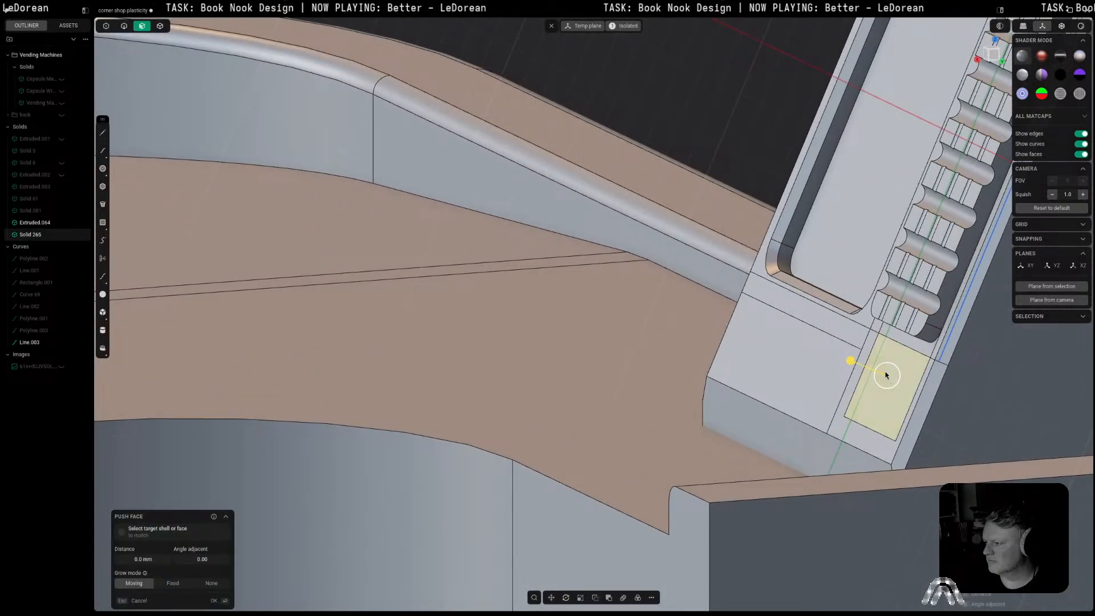
pyautogui.moveTo(857, 367); pyautogui.dragTo(853, 373)
pyautogui.click(810, 365)
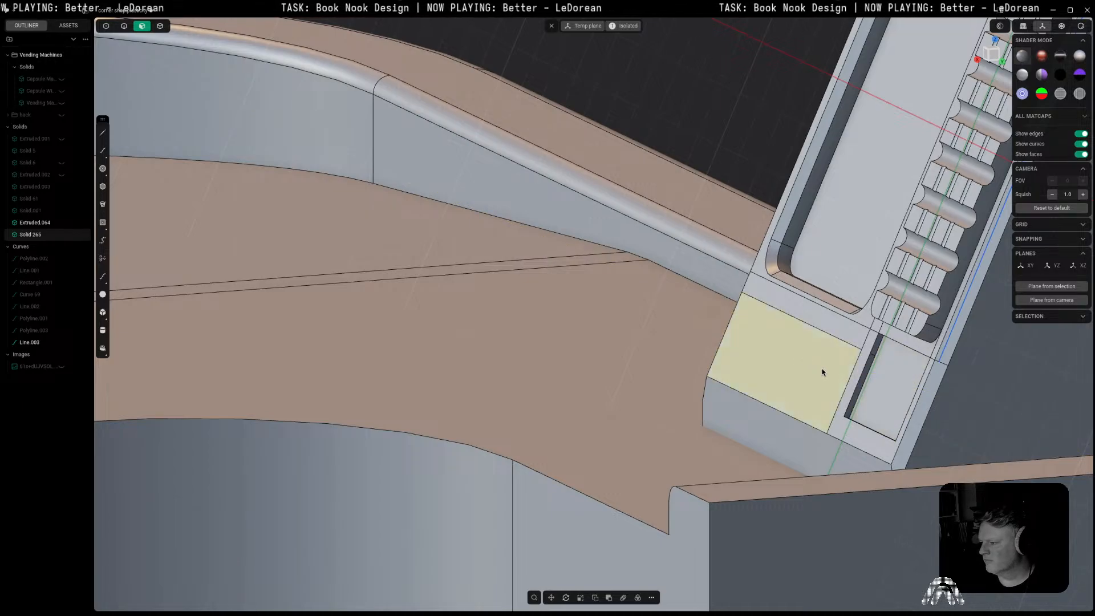
# Step: Fillet the two lower corners of the small recess below the keypad with a small radius
pyautogui.scroll(3, 819, 372)
pyautogui.moveTo(866, 388); pyautogui.dragTo(784, 470, button='middle')
pyautogui.click(858, 448)
pyautogui.press('f')
pyautogui.click(811, 318)
pyautogui.moveTo(812, 318); pyautogui.dragTo(801, 309)
pyautogui.rightClick(801, 310)
# Step: Fillet the two upper corners of the small recess below the keypad by about 0.7 mm
pyautogui.moveTo(801, 309)
pyautogui.mouseDown(button='middle')
pyautogui.moveTo(609, 188)
pyautogui.moveTo(782, 185)
pyautogui.mouseUp(button='middle')
pyautogui.click(589, 181)
pyautogui.press('f')
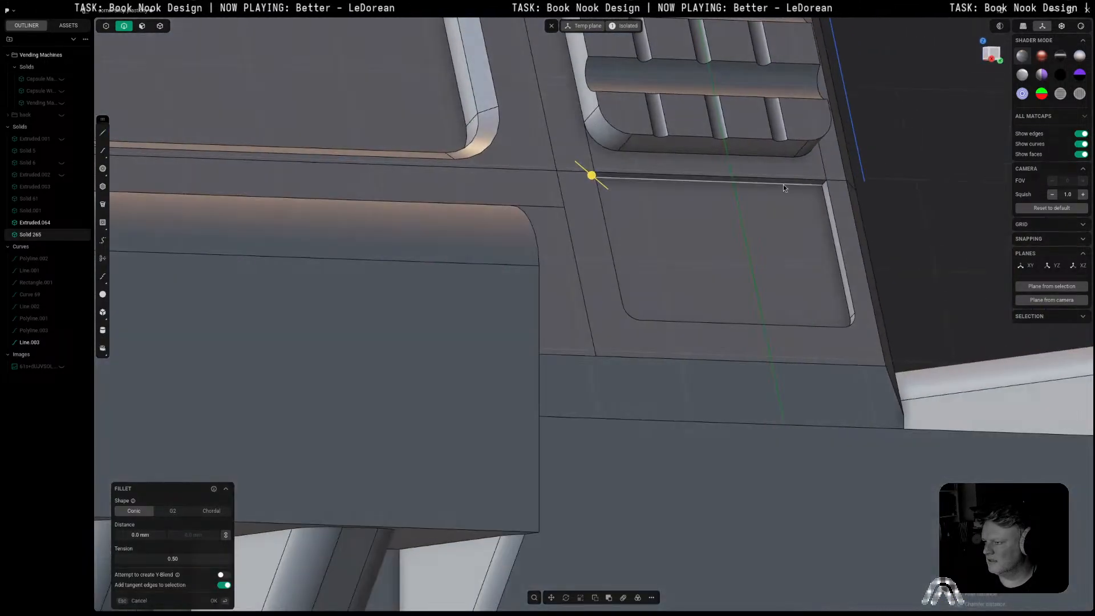
pyautogui.click(825, 185)
pyautogui.moveTo(825, 185); pyautogui.dragTo(768, 211)
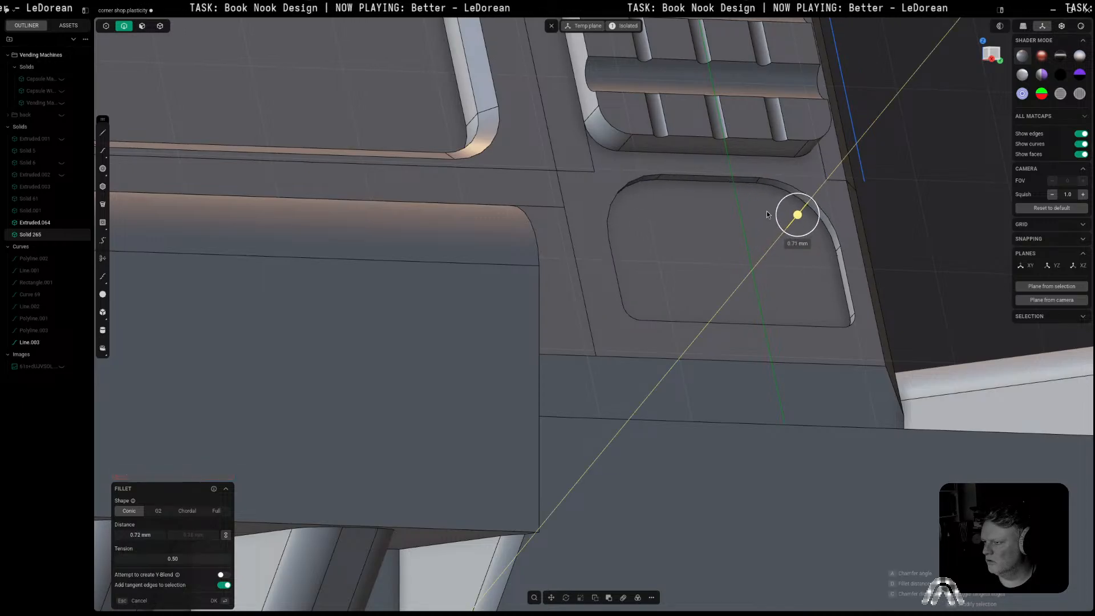
pyautogui.press('Return')
pyautogui.scroll(-4, 768, 211)
pyautogui.scroll(-1, 768, 210)
pyautogui.click(768, 211)
# Step: Fillet the outer rim edge of the cash register's keypad recess by about 0.1 mm
pyautogui.moveTo(786, 126); pyautogui.dragTo(769, 177, button='middle')
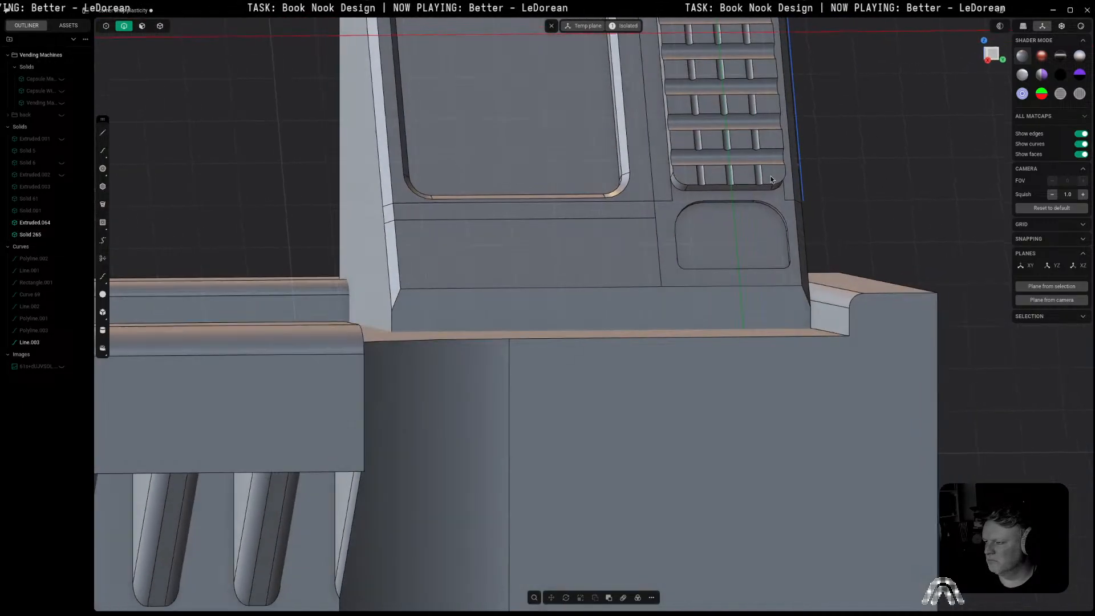
pyautogui.scroll(3, 769, 176)
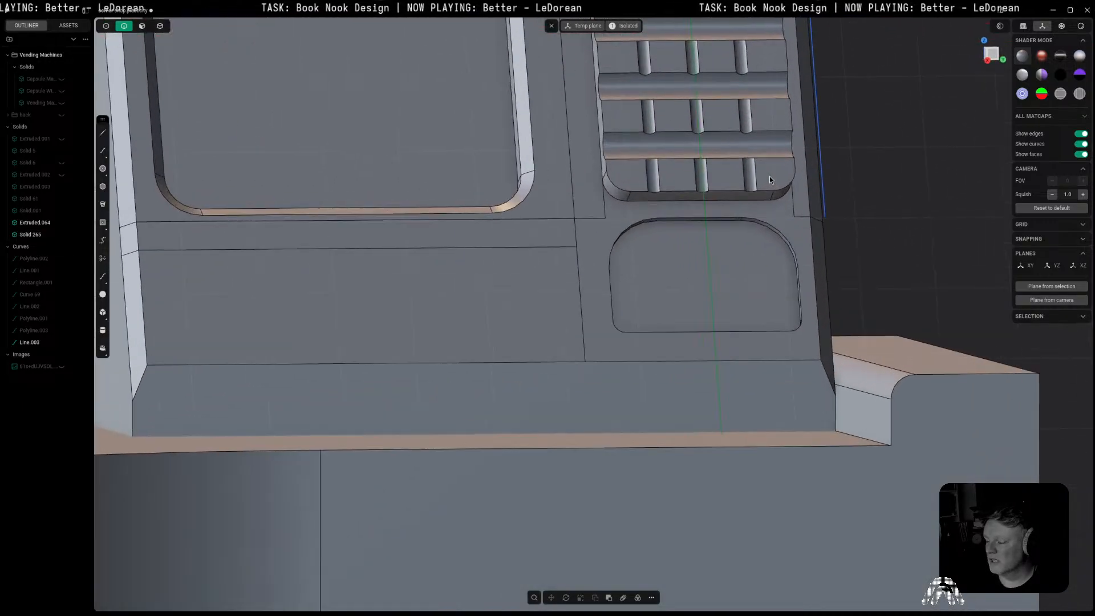
pyautogui.click(635, 202)
pyautogui.press('f')
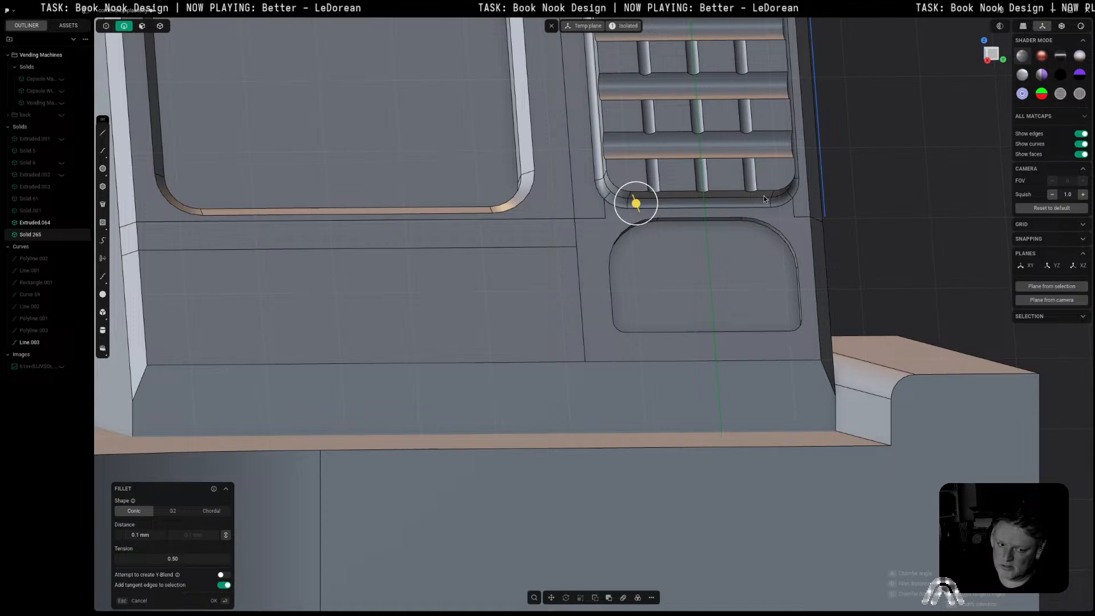
pyautogui.scroll(-5, 764, 197)
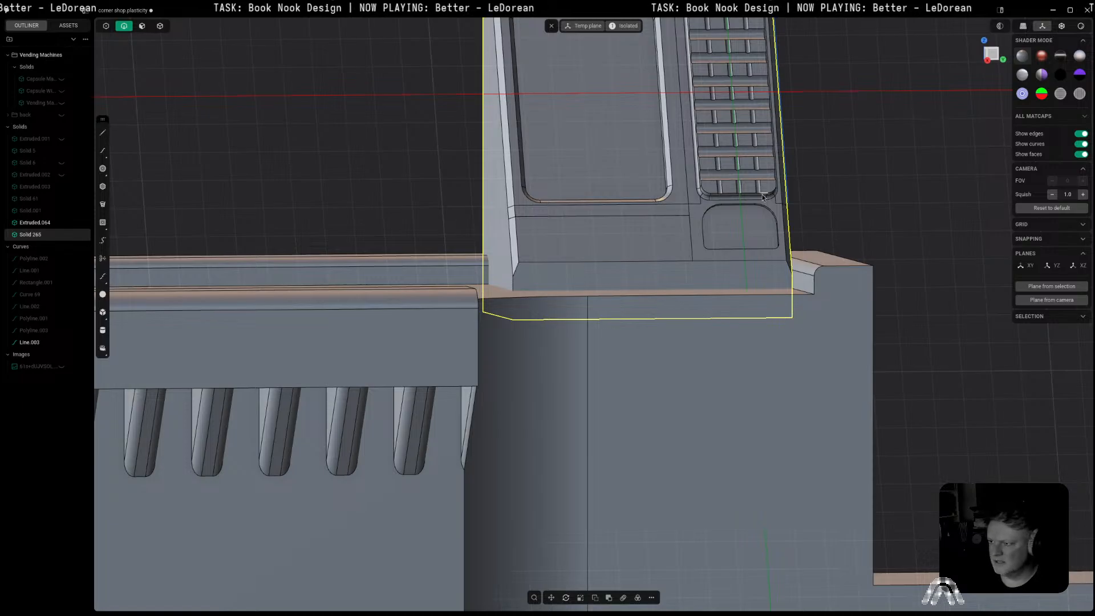
# Step: Push the narrow strip face below the cash register's screen by a small distance
pyautogui.scroll(-1, 764, 197)
pyautogui.moveTo(765, 197); pyautogui.dragTo(761, 221, button='middle')
pyautogui.scroll(4, 741, 222)
pyautogui.press('3')
pyautogui.click(597, 209)
pyautogui.moveTo(618, 193); pyautogui.dragTo(618, 196)
pyautogui.moveTo(618, 196); pyautogui.dragTo(676, 215, button='middle')
pyautogui.scroll(-3, 608, 252)
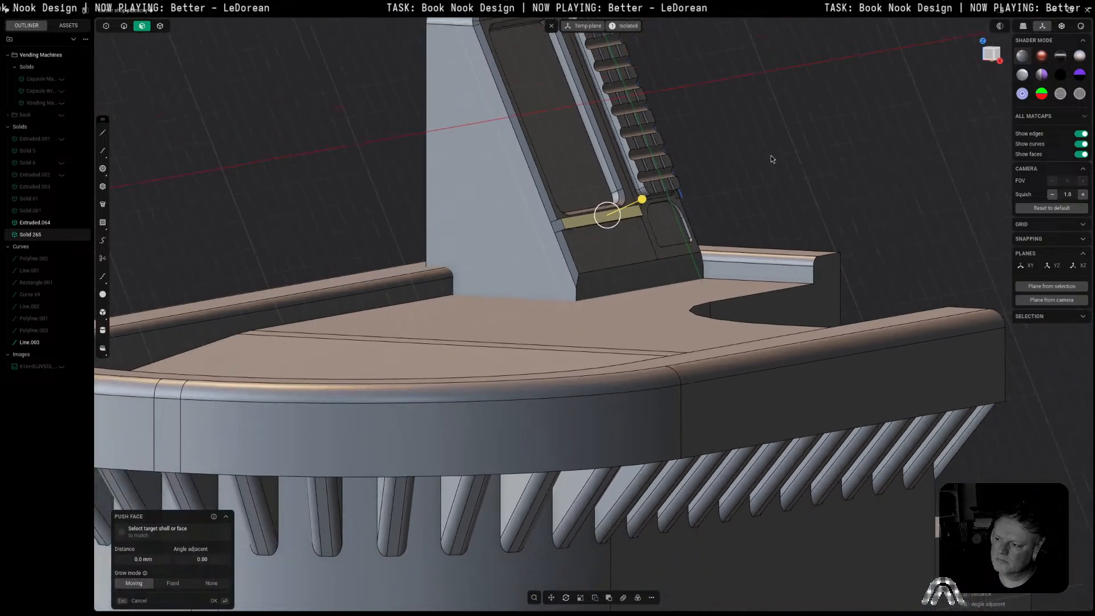
pyautogui.click(766, 159)
# Step: Offset the screen face's outline slightly inward and push the resulting inner face to form a separate screen panel
pyautogui.scroll(3, 668, 162)
pyautogui.moveTo(783, 150); pyautogui.dragTo(669, 302, button='middle')
pyautogui.scroll(-4, 668, 163)
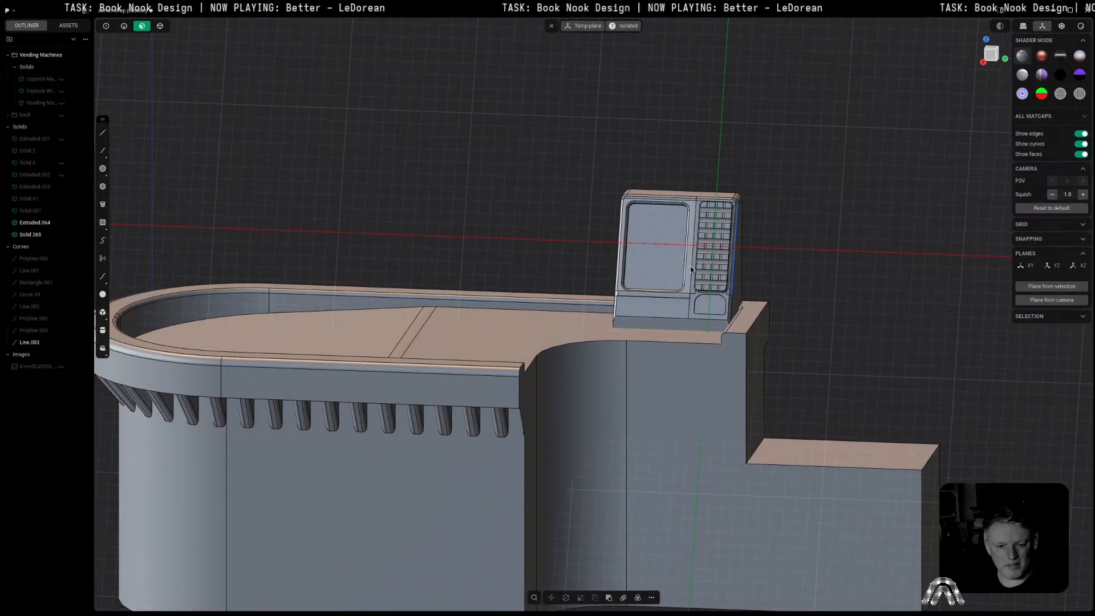
pyautogui.click(681, 267)
pyautogui.scroll(4, 662, 260)
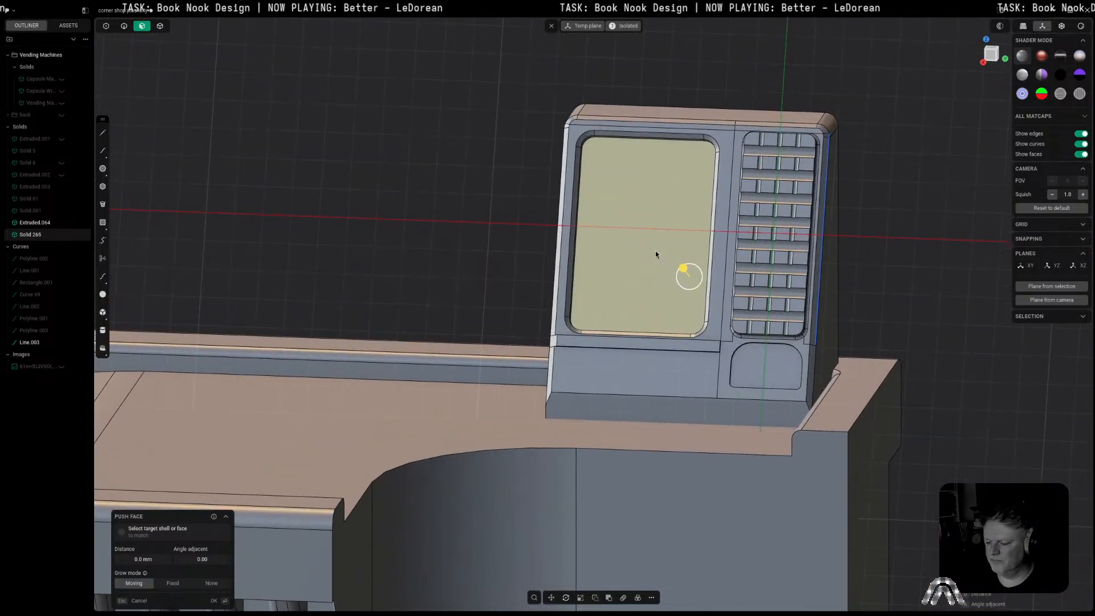
pyautogui.press('o')
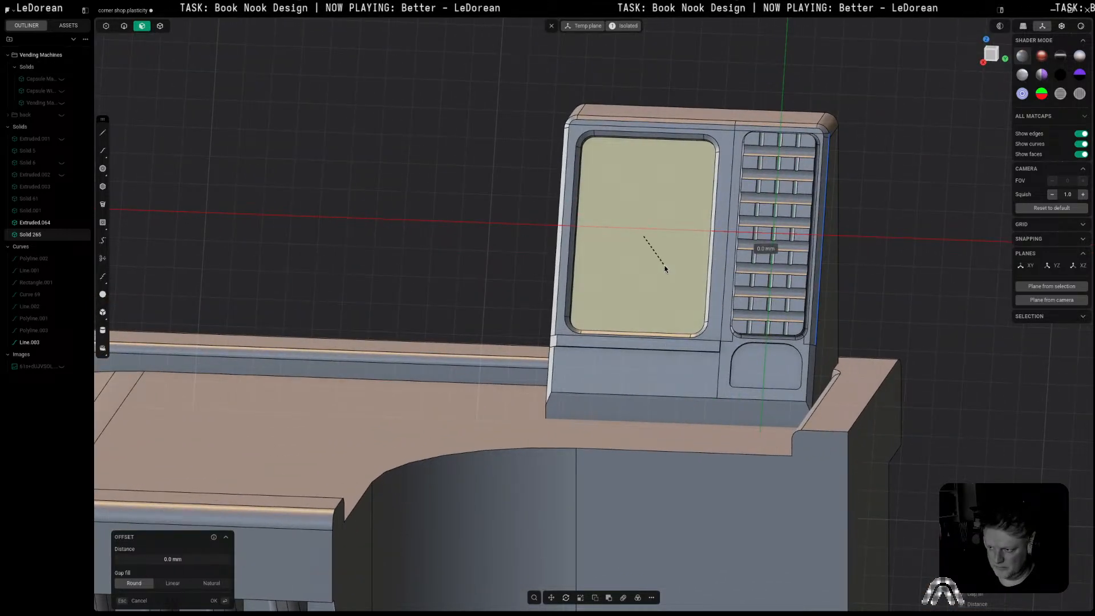
pyautogui.click(666, 276)
pyautogui.moveTo(653, 275); pyautogui.dragTo(858, 196, button='middle')
pyautogui.click(624, 264)
pyautogui.moveTo(652, 235); pyautogui.dragTo(660, 230)
pyautogui.click(898, 235)
# Step: Fillet the edge loop around the inner screen panel with a small radius
pyautogui.press('2')
pyautogui.click(648, 320)
pyautogui.press('Escape')
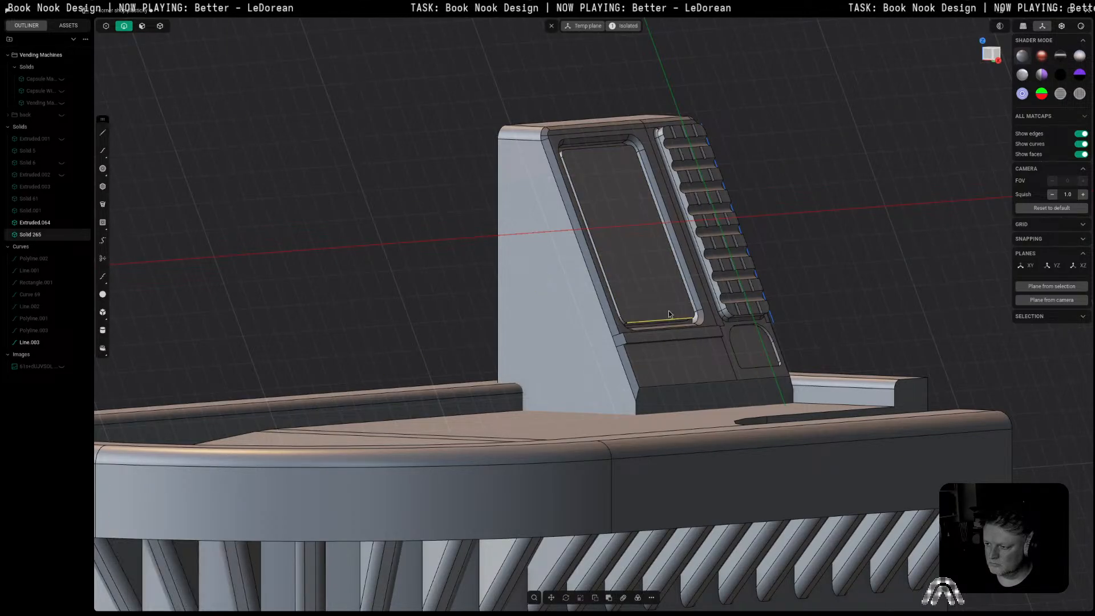
pyautogui.click(669, 315)
pyautogui.press('f')
pyautogui.press('Return')
pyautogui.press('Return')
# Step: Fillet the curved inner top edge of the counter beside the cash register by about 3 mm
pyautogui.moveTo(728, 268); pyautogui.dragTo(631, 242, button='middle')
pyautogui.scroll(4, 676, 197)
pyautogui.scroll(-3, 676, 197)
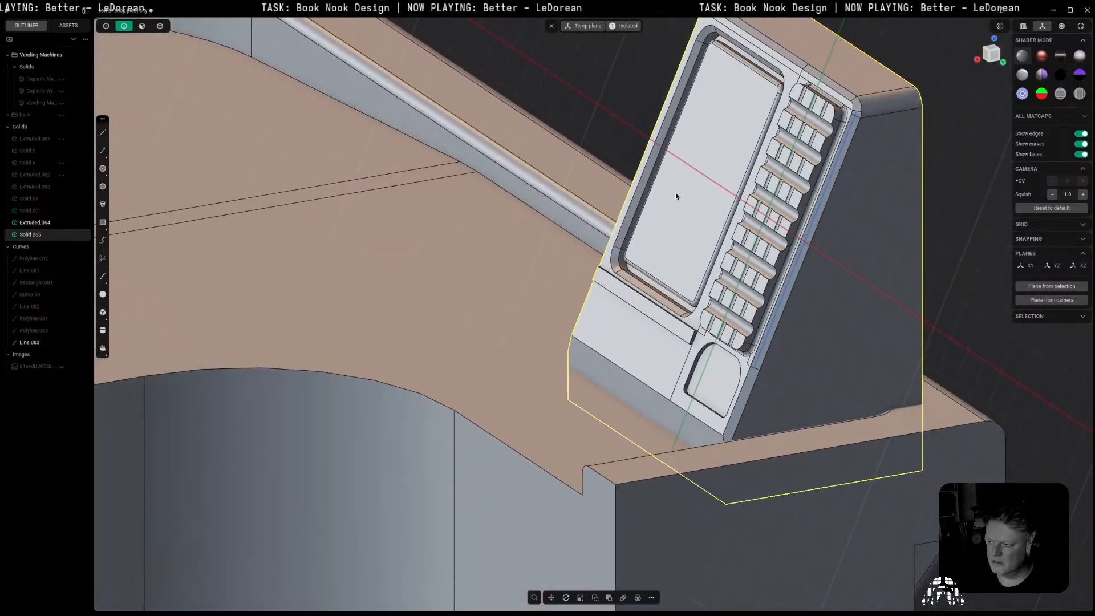
pyautogui.scroll(-6, 676, 193)
pyautogui.click(556, 251)
pyautogui.press('f')
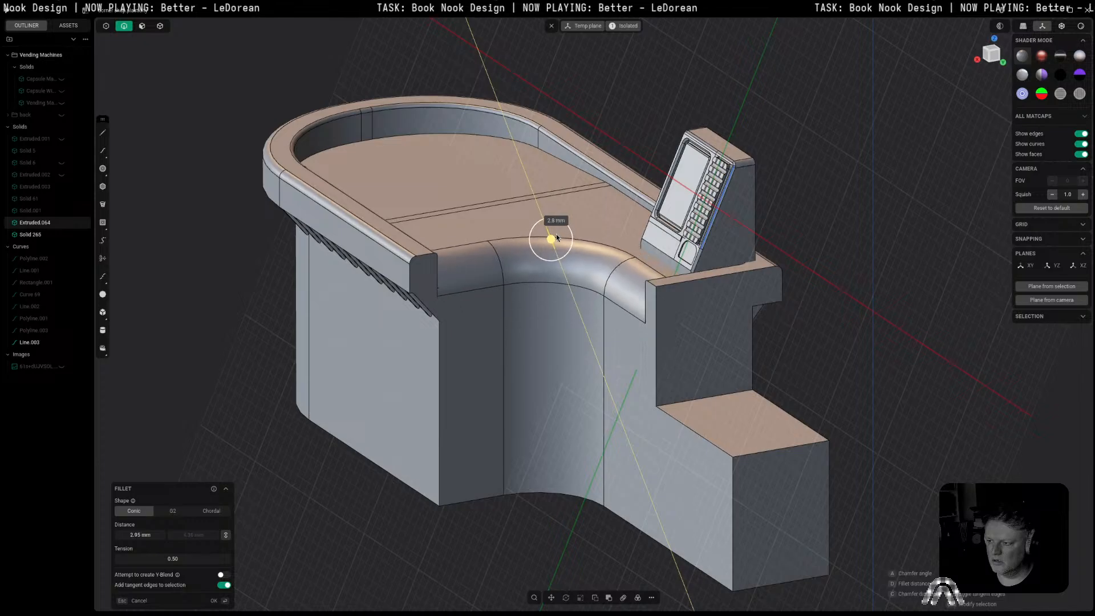
pyautogui.press('Return')
# Step: Fillet the end edges of the raised counter rims by about 0.65 mm
pyautogui.moveTo(556, 235); pyautogui.dragTo(630, 297, button='middle')
pyautogui.scroll(4, 631, 294)
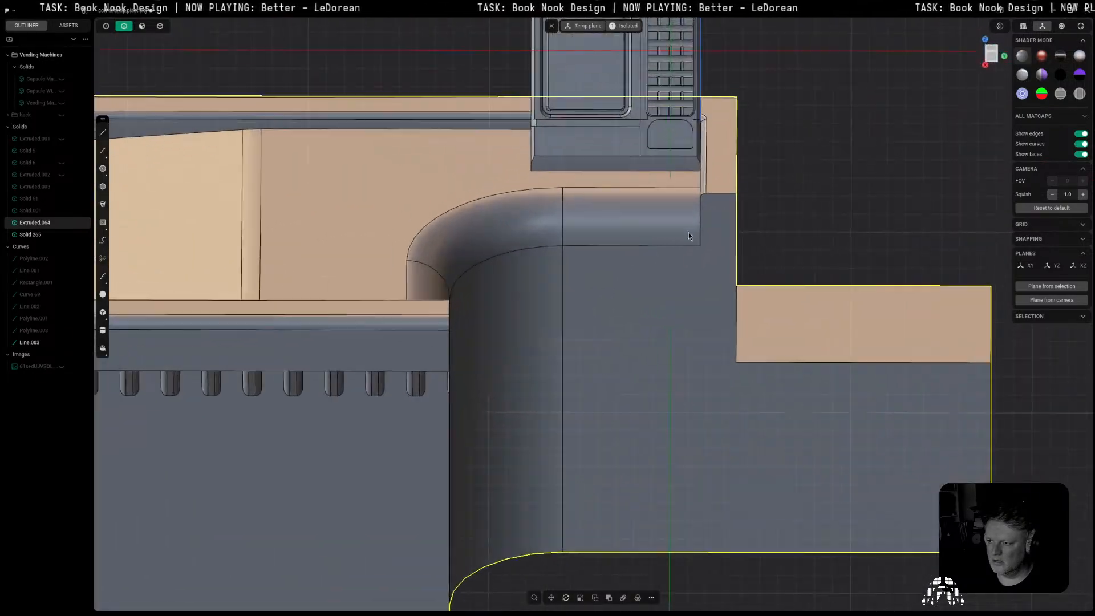
pyautogui.click(716, 196)
pyautogui.press('f')
pyautogui.moveTo(688, 234); pyautogui.dragTo(358, 180, button='middle')
pyautogui.moveTo(368, 117); pyautogui.dragTo(369, 113)
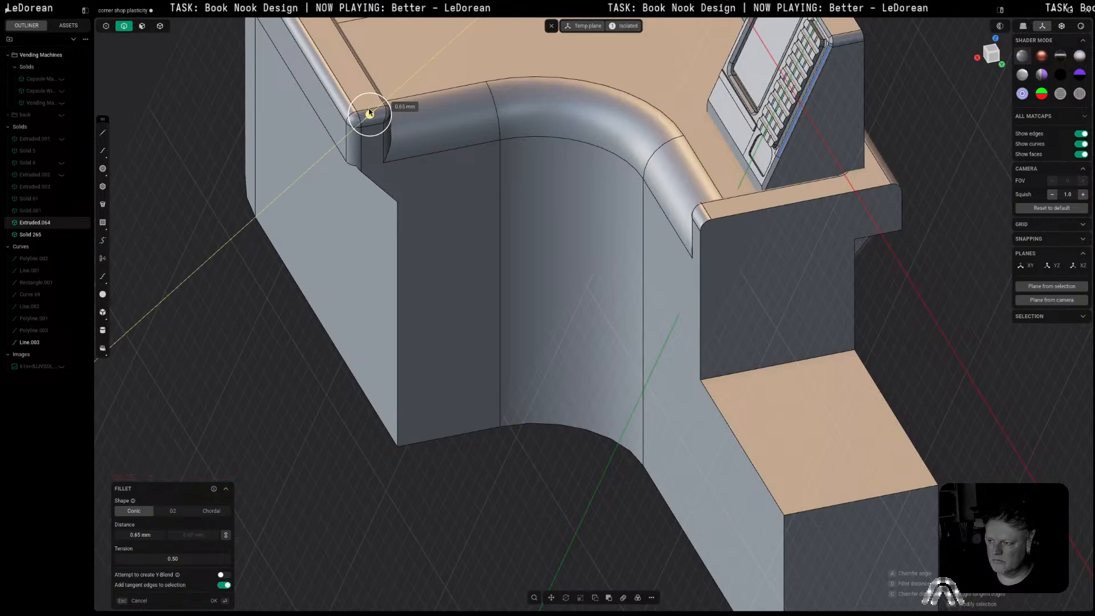
pyautogui.press('Return')
# Step: Remove the rounding from the inner vertical corner at the end of the front counter rim
pyautogui.moveTo(369, 107); pyautogui.dragTo(518, 96, button='middle')
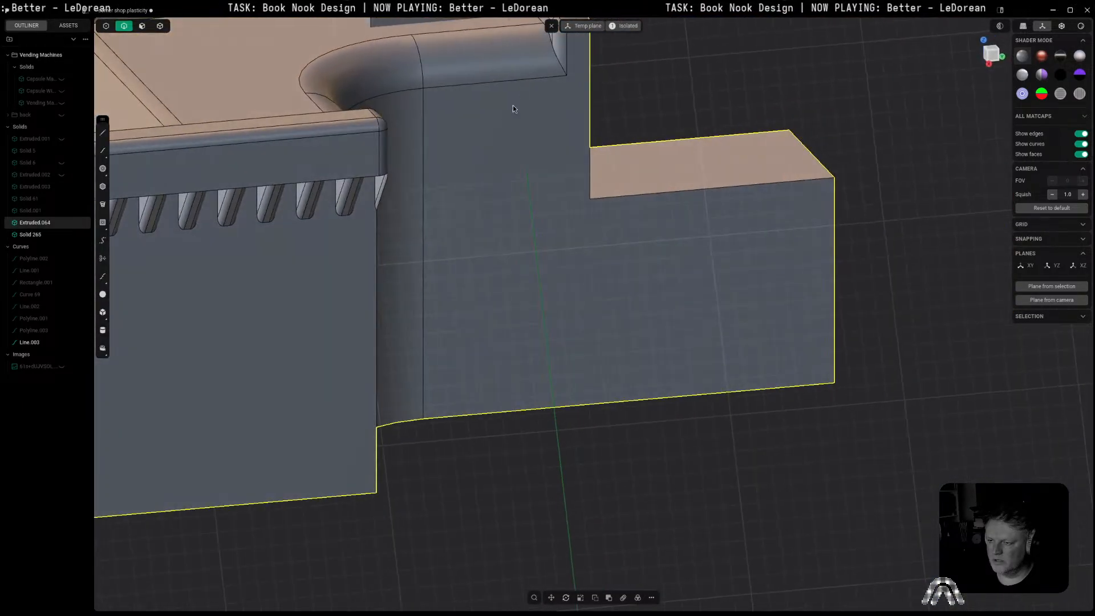
pyautogui.scroll(4, 417, 200)
pyautogui.moveTo(393, 210); pyautogui.dragTo(436, 269, button='middle')
pyautogui.press('3')
pyautogui.click(440, 247)
pyautogui.moveTo(410, 229); pyautogui.dragTo(457, 226)
pyautogui.click(465, 234)
pyautogui.rightClick(562, 240)
pyautogui.scroll(-4, 562, 240)
pyautogui.moveTo(561, 239); pyautogui.dragTo(469, 235, button='middle')
pyautogui.scroll(4, 534, 202)
pyautogui.moveTo(598, 199); pyautogui.dragTo(535, 228, button='middle')
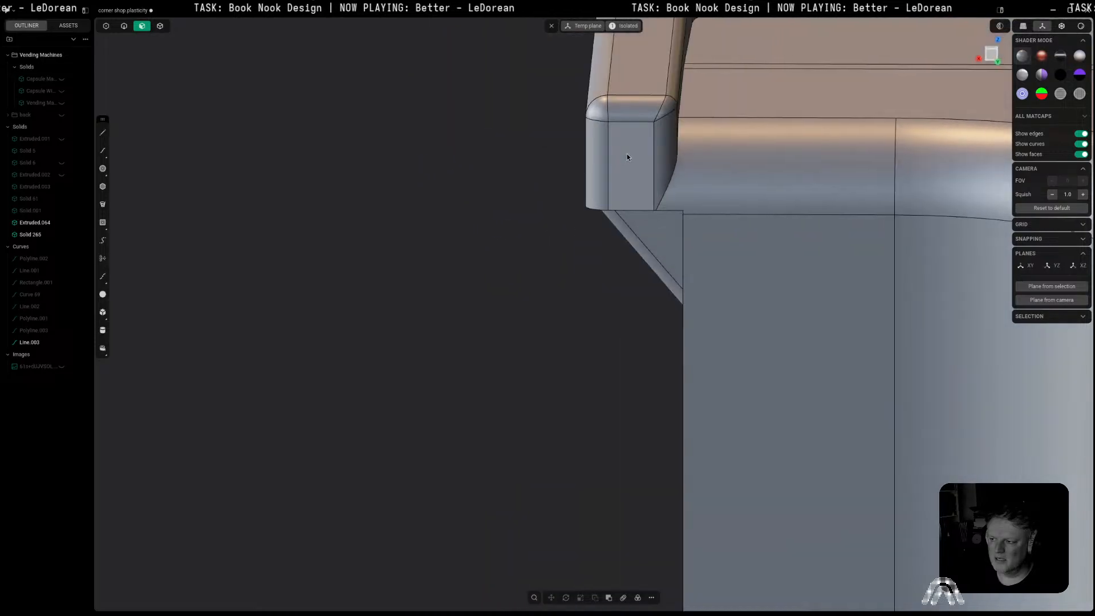
pyautogui.scroll(-3, 668, 137)
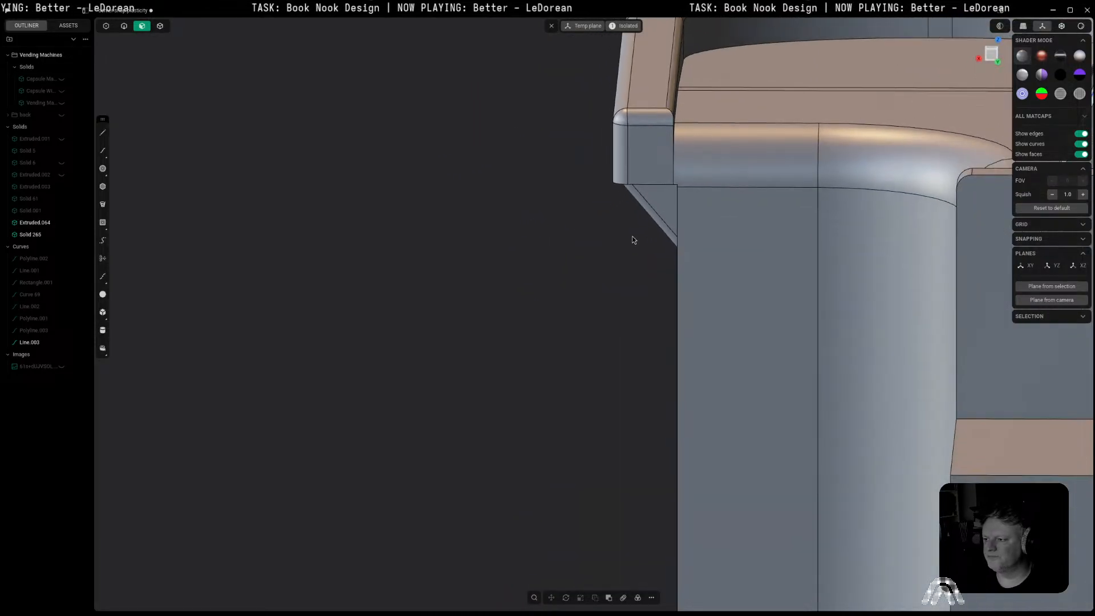
pyautogui.moveTo(632, 236); pyautogui.dragTo(701, 177, button='middle')
pyautogui.scroll(6, 702, 177)
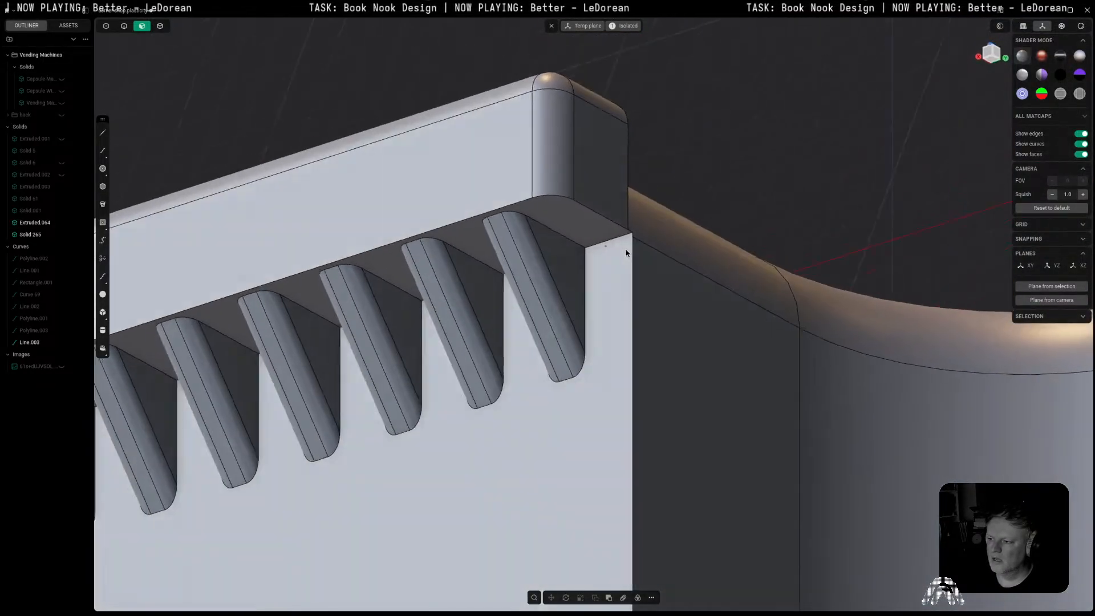
# Step: Split the underside at the front rim's end with a V-direction isoparam line and push the end section down beside the last rib
pyautogui.moveTo(625, 253); pyautogui.dragTo(602, 244, button='middle')
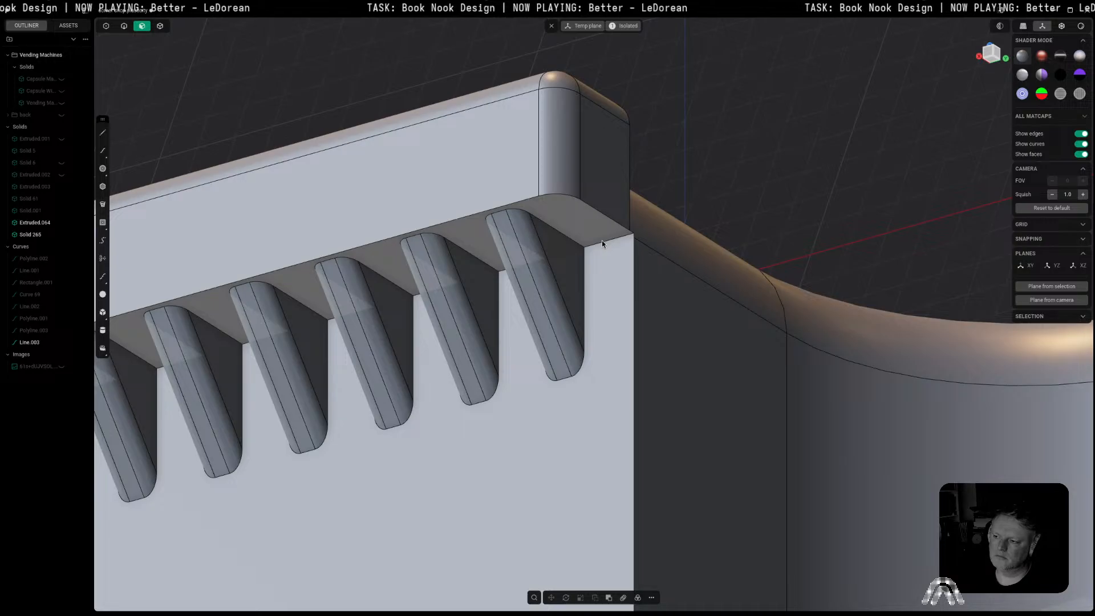
pyautogui.hotkey('ctrl', 'r')
pyautogui.press('v')
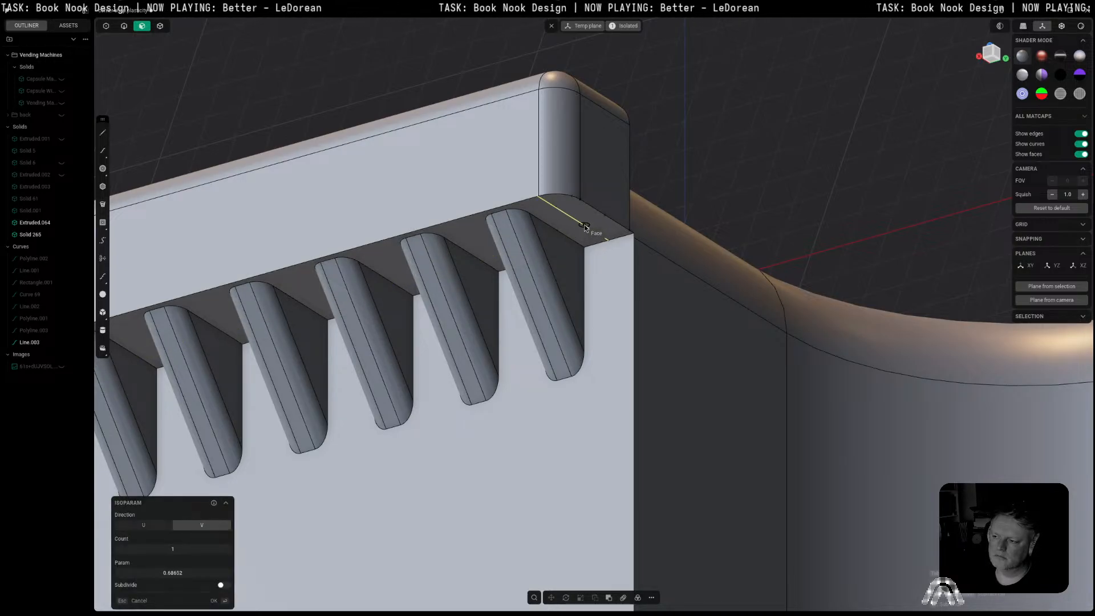
pyautogui.click(541, 199)
pyautogui.click(588, 221)
pyautogui.moveTo(586, 248); pyautogui.dragTo(588, 382)
# Step: Duplicate the sloped lower edge of the last rib as a separate curve
pyautogui.press('2')
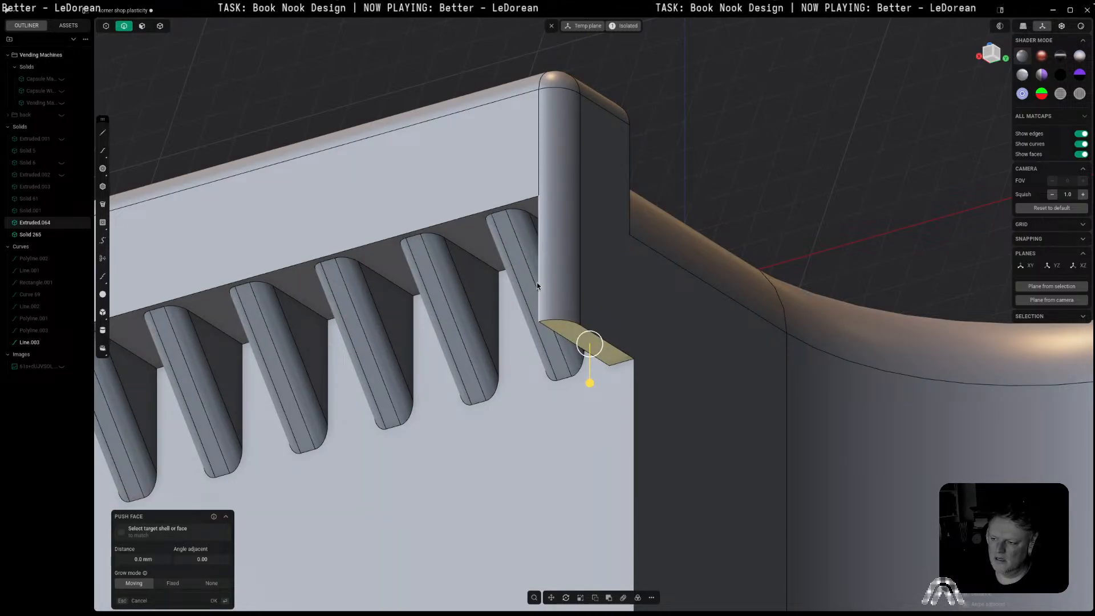
pyautogui.click(535, 281)
pyautogui.press('Escape')
pyautogui.moveTo(537, 283); pyautogui.dragTo(670, 296, button='middle')
pyautogui.click(689, 305)
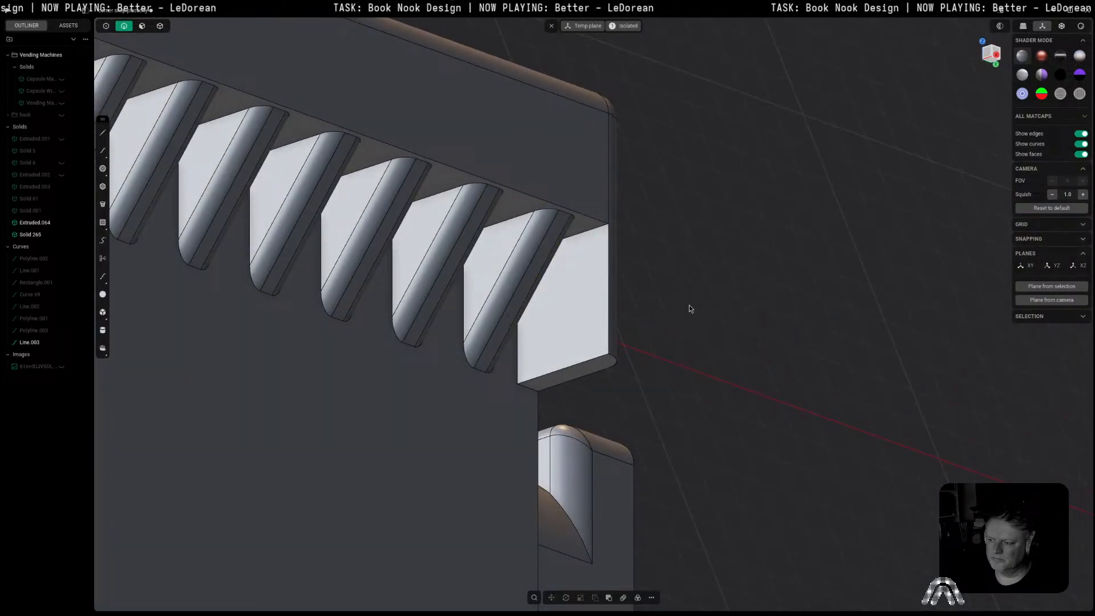
pyautogui.click(530, 293)
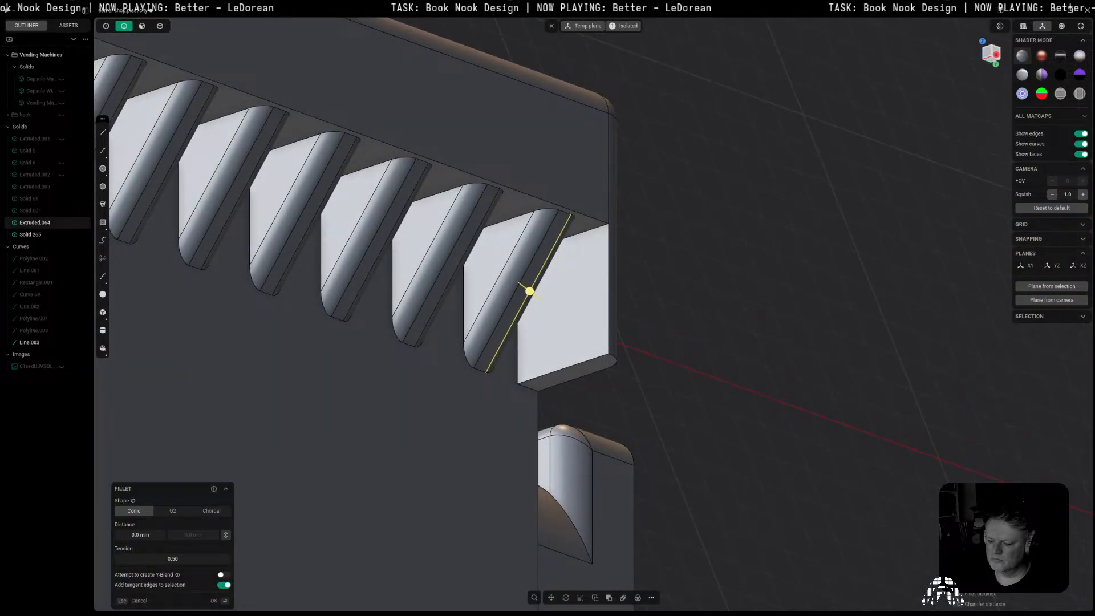
pyautogui.hotkey('shift', 'd')
pyautogui.press('Escape')
pyautogui.press('c')
pyautogui.click(559, 298)
pyautogui.press('Escape')
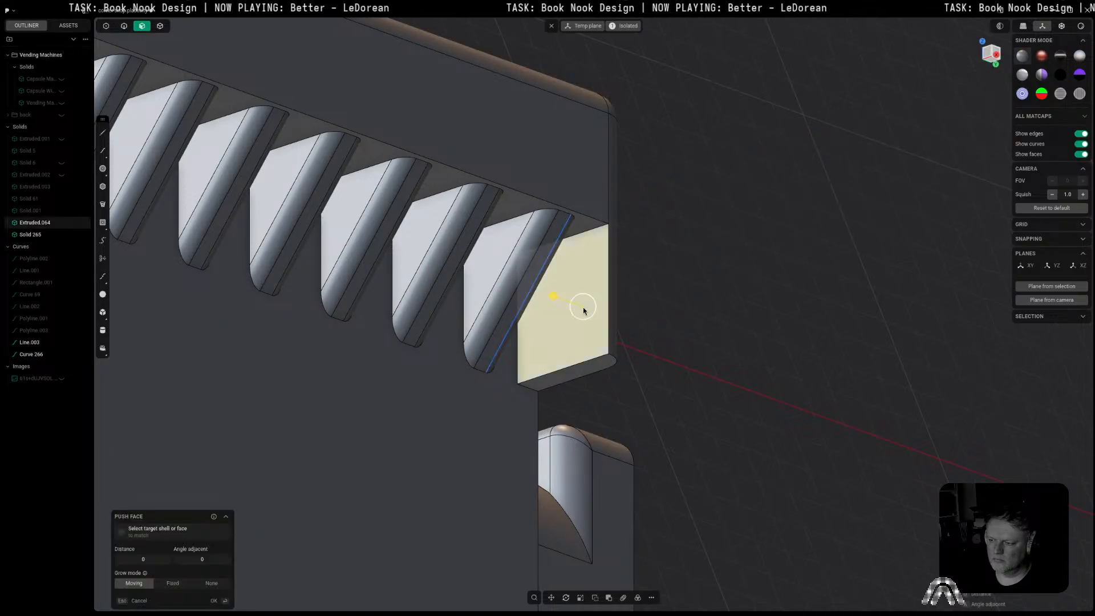
pyautogui.press('space')
pyautogui.click(583, 307)
pyautogui.moveTo(655, 328); pyautogui.dragTo(604, 317, button='middle')
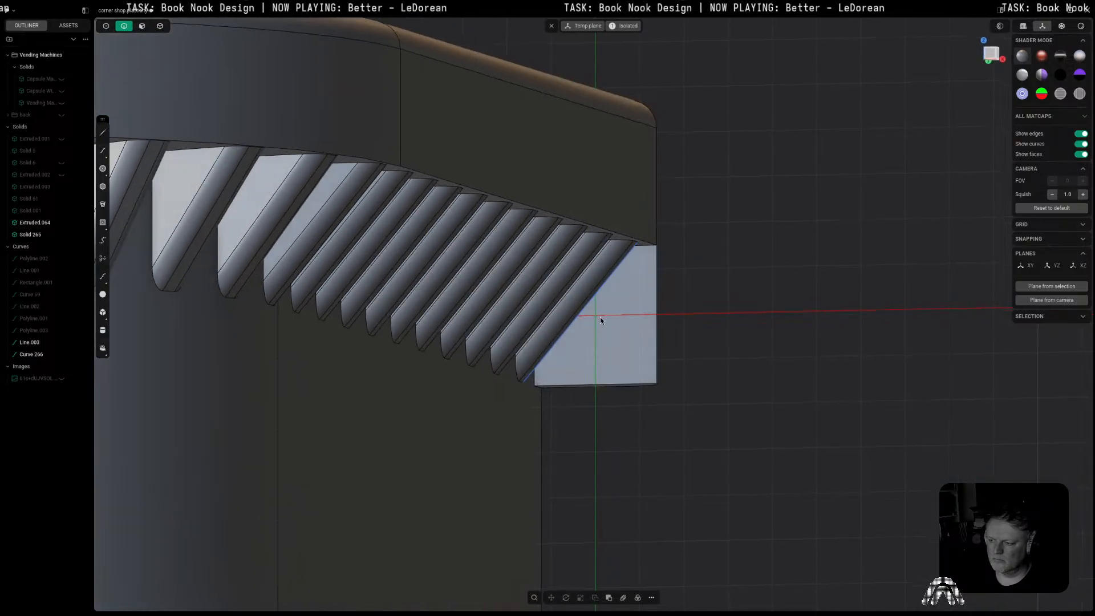
pyautogui.click(583, 316)
pyautogui.press('c')
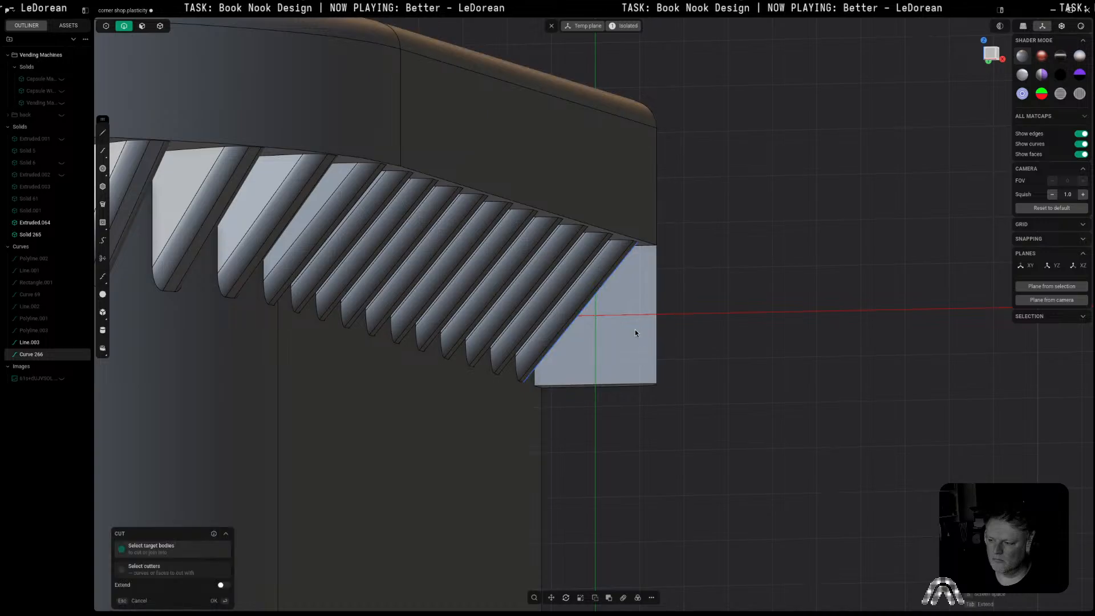
pyautogui.click(636, 330)
pyautogui.moveTo(651, 332); pyautogui.dragTo(592, 340, button='middle')
pyautogui.press('Escape')
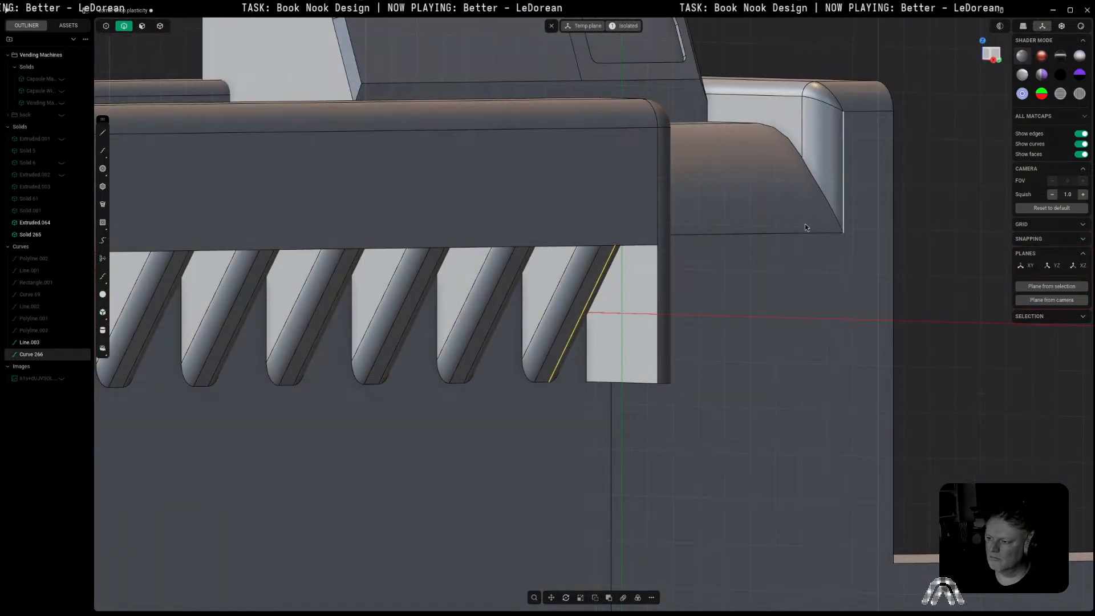
pyautogui.press('Escape')
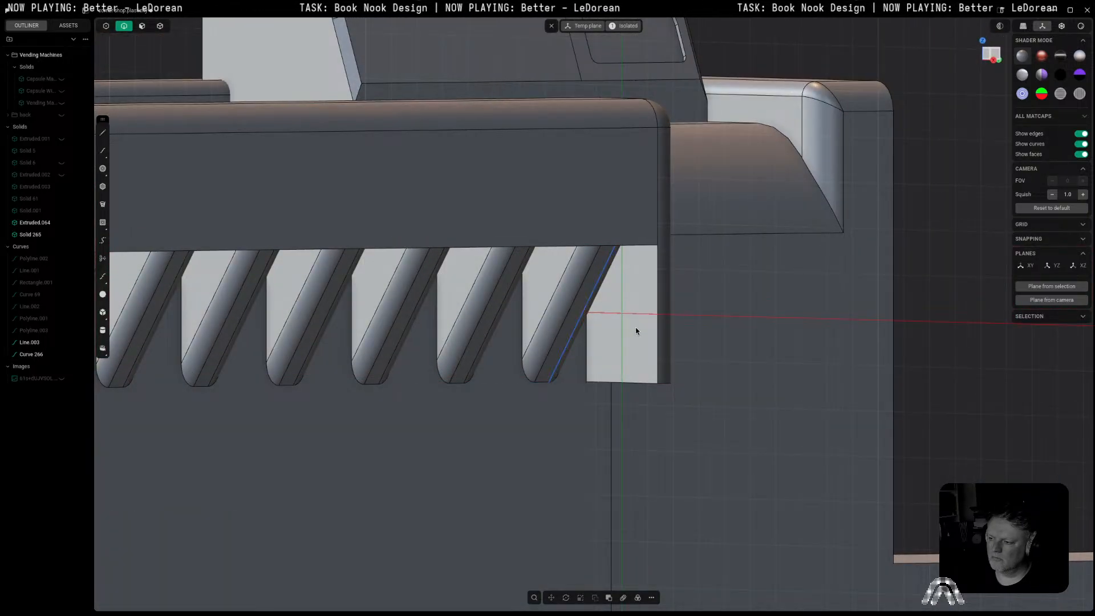
# Step: Cut the counter body in front view along the duplicated rib curve with Extend enabled, and delete the cut-off corner of the end block
pyautogui.press('KP_1')
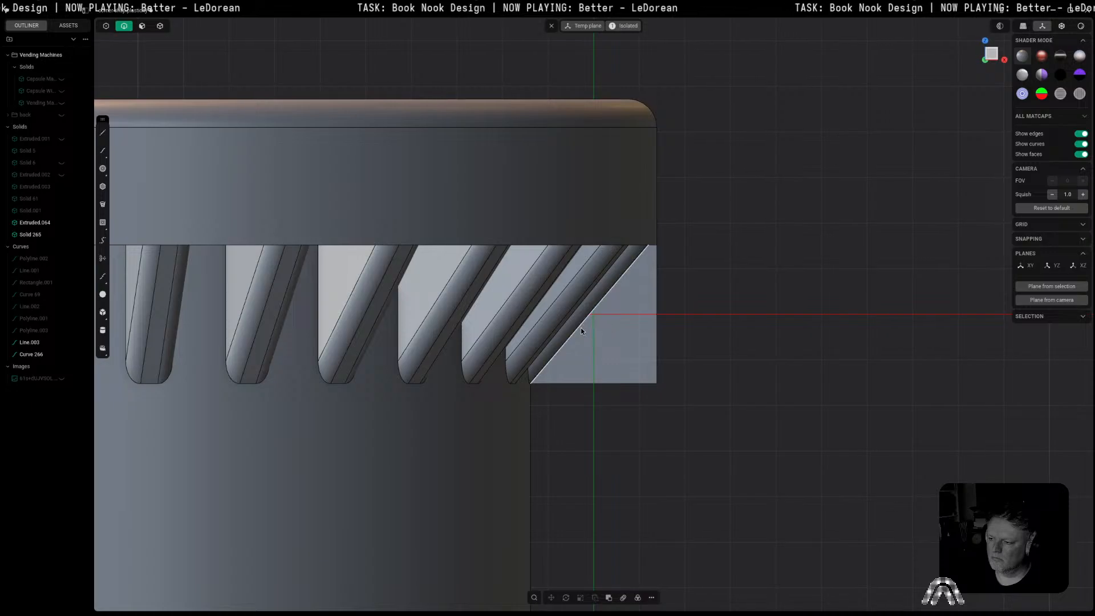
pyautogui.click(587, 329)
pyautogui.press('c')
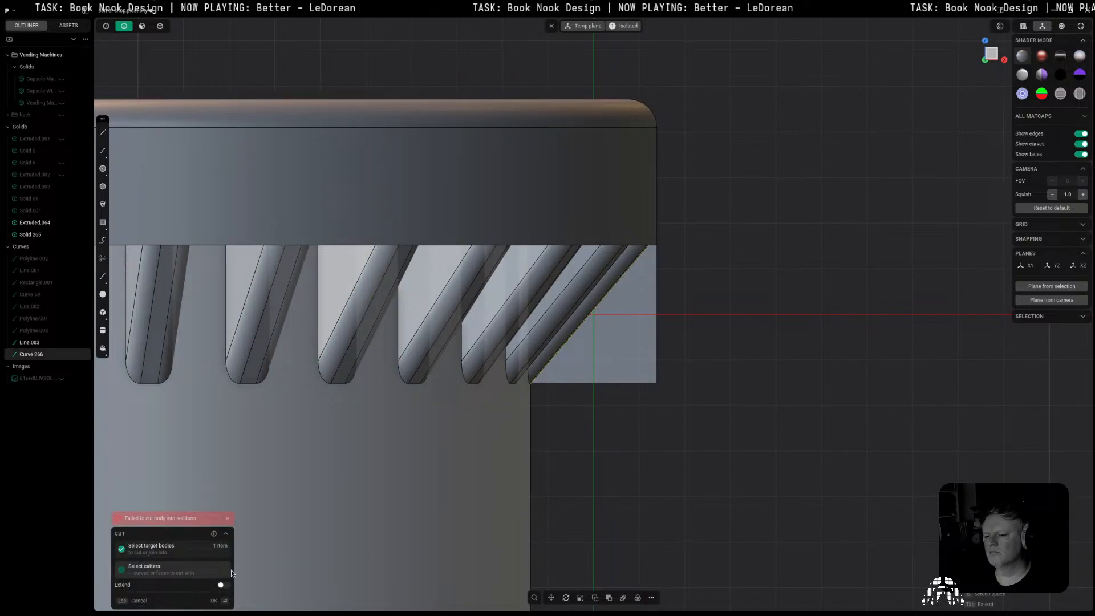
pyautogui.click(222, 586)
pyautogui.press('Return')
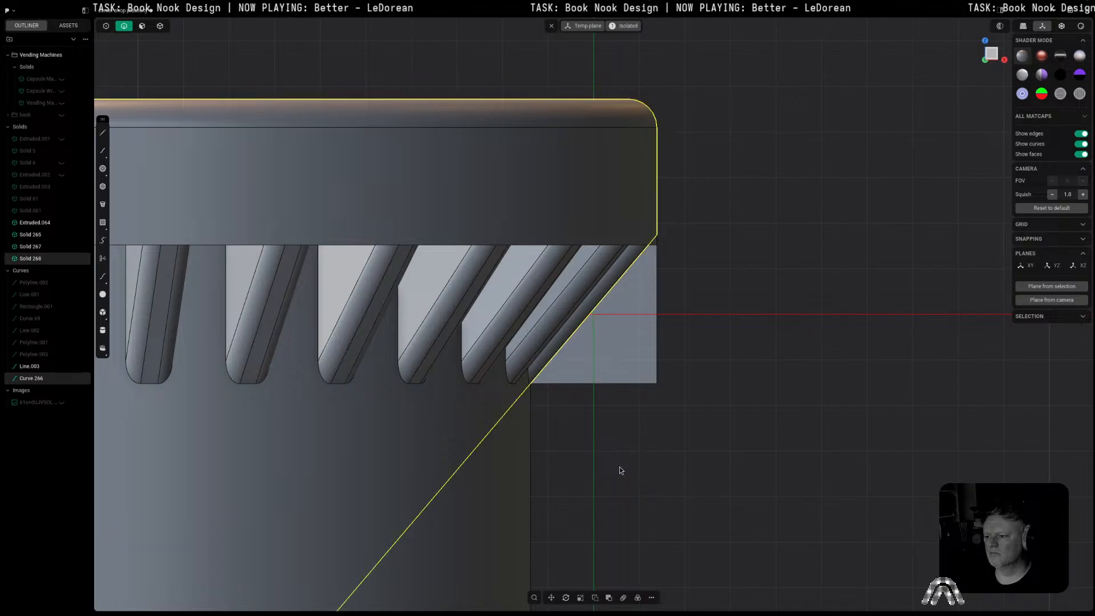
pyautogui.press('5')
pyautogui.click(621, 340)
pyautogui.press('x')
# Step: Union the separated lower counter section with the main counter body
pyautogui.moveTo(644, 374); pyautogui.dragTo(610, 364, button='middle')
pyautogui.scroll(-8, 631, 358)
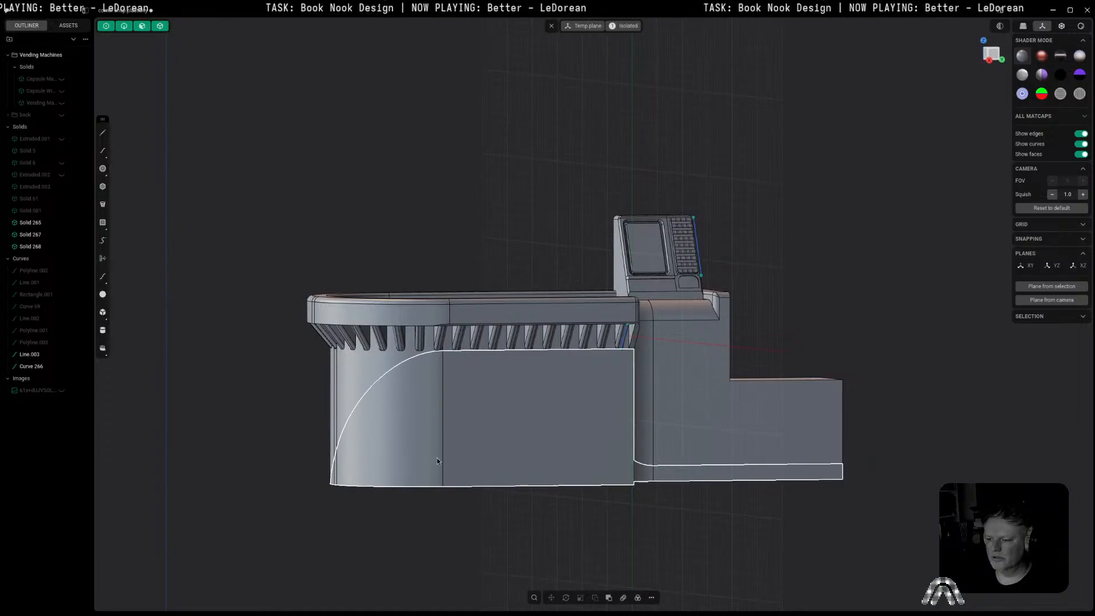
pyautogui.moveTo(441, 538); pyautogui.dragTo(508, 526, button='middle')
pyautogui.click(442, 429)
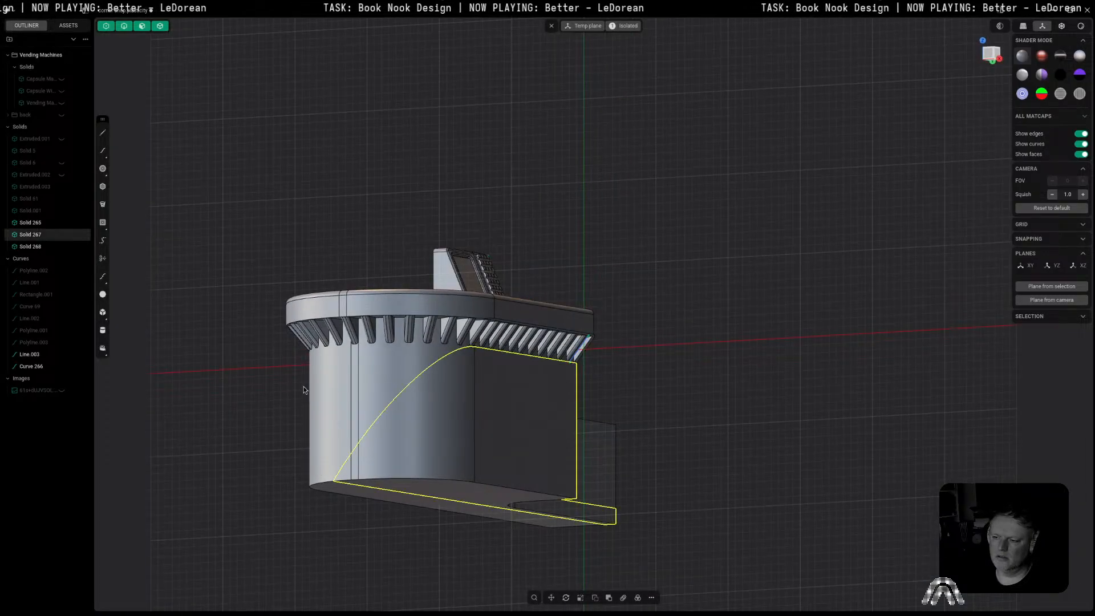
pyautogui.keyDown('shift'); pyautogui.click(363, 398); pyautogui.keyUp('shift')
pyautogui.hotkey('shift', 'b')
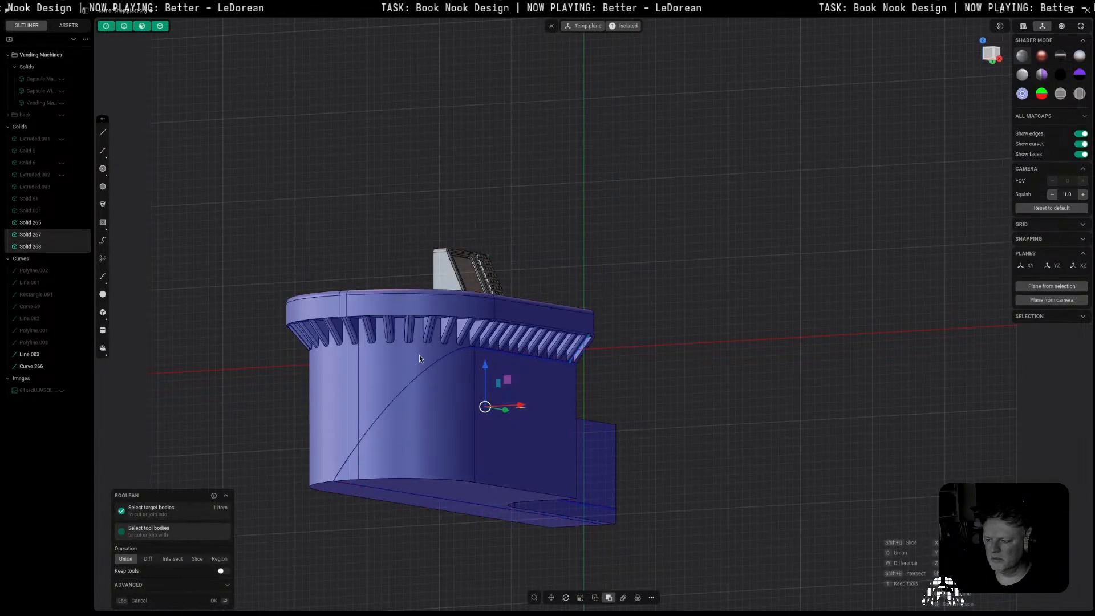
pyautogui.press('Return')
# Step: Fillet the inner sloped edge of the end bracket next to the last rib
pyautogui.scroll(10, 553, 392)
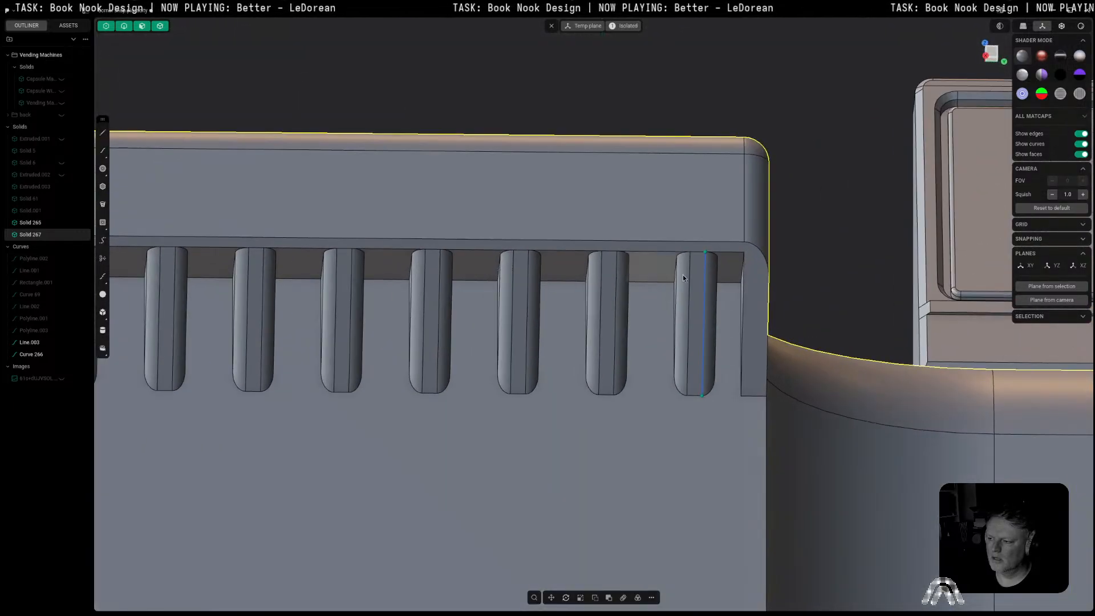
pyautogui.click(750, 317)
pyautogui.press('f')
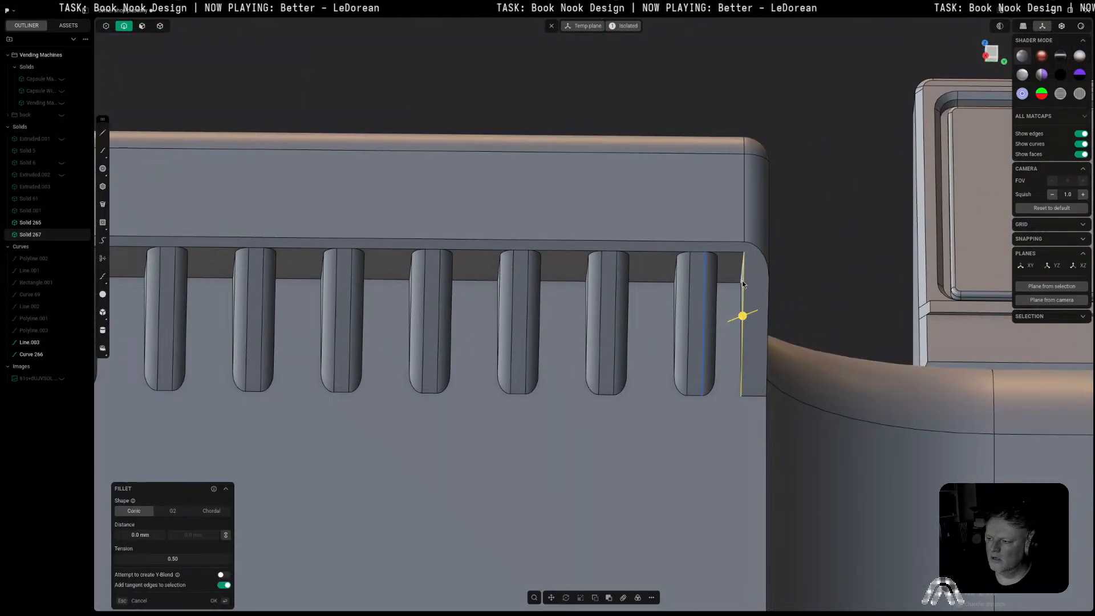
pyautogui.moveTo(741, 281); pyautogui.dragTo(764, 286, button='middle')
pyautogui.moveTo(749, 272); pyautogui.dragTo(747, 324)
pyautogui.press('Return')
pyautogui.scroll(-5, 747, 324)
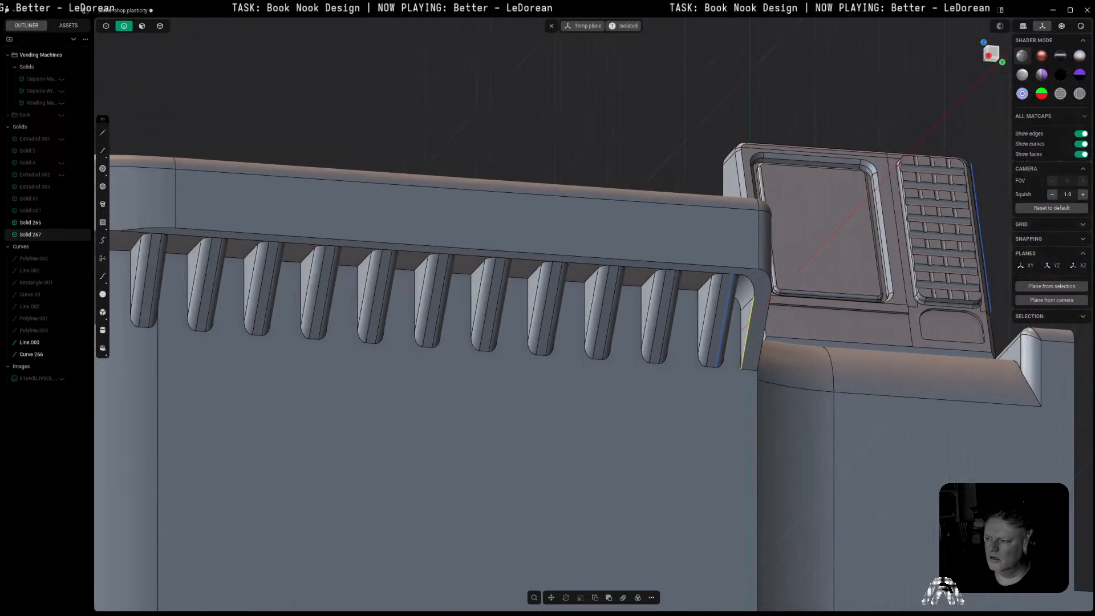
pyautogui.moveTo(748, 324); pyautogui.dragTo(684, 320, button='middle')
pyautogui.scroll(-5, 741, 257)
pyautogui.moveTo(684, 229); pyautogui.dragTo(656, 266, button='middle')
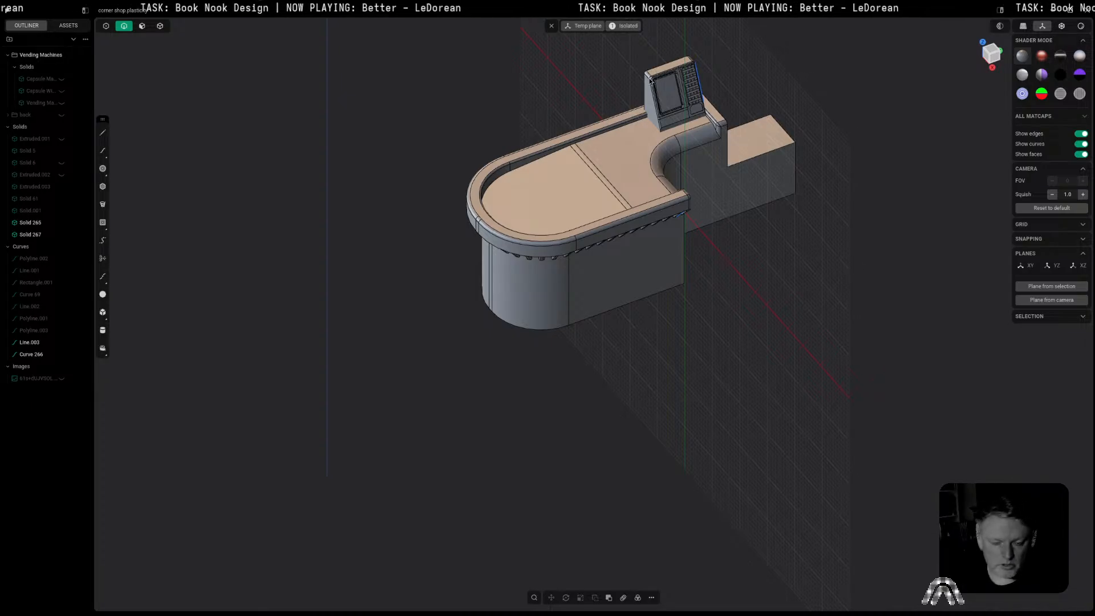
pyautogui.keyDown('shift'); pyautogui.moveTo(899, 304); pyautogui.dragTo(761, 351, button='middle'); pyautogui.keyUp('shift')
pyautogui.keyDown('shift'); pyautogui.moveTo(593, 326); pyautogui.dragTo(679, 332, button='middle'); pyautogui.keyUp('shift')
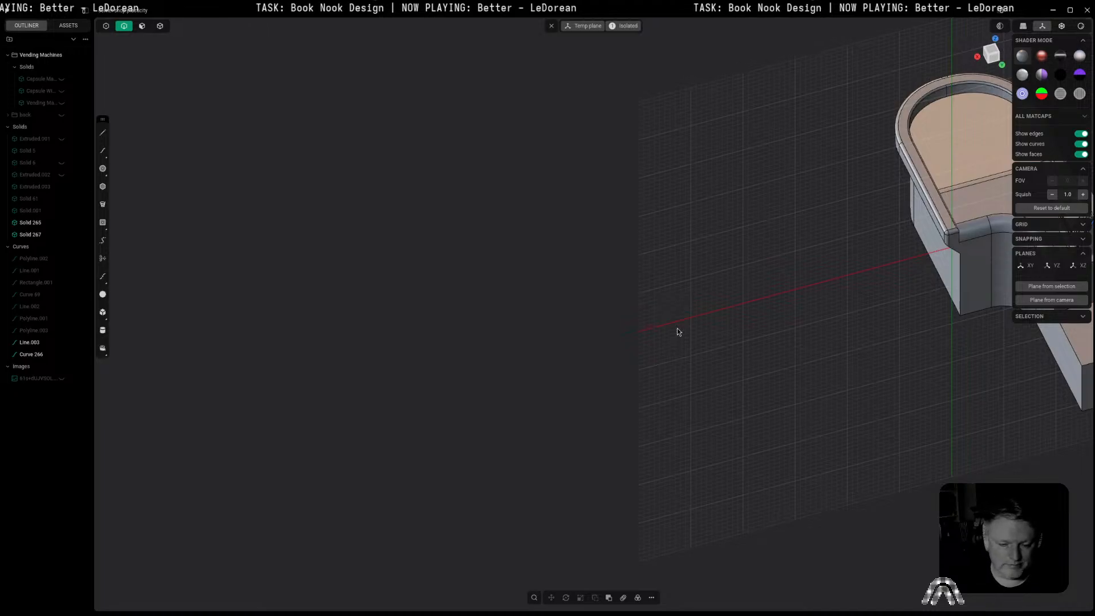